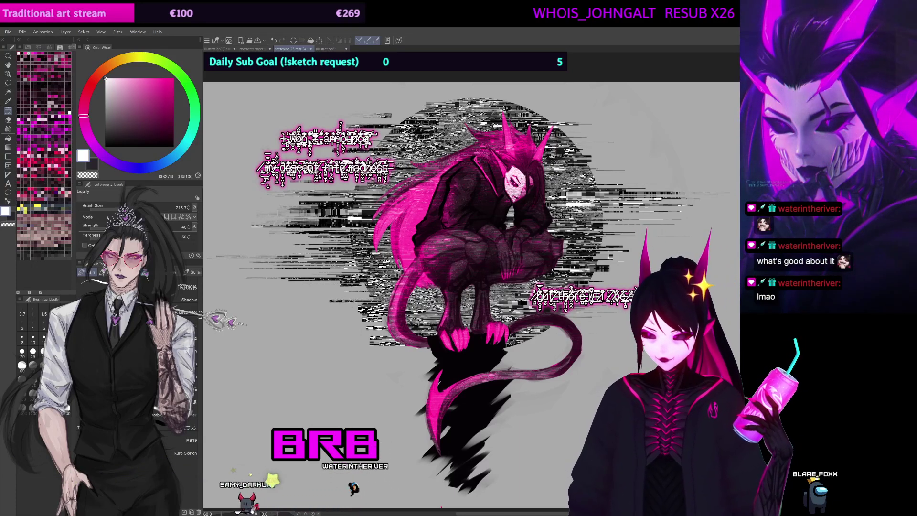
Step: Switch to the character sketch document and bring up the partly inked long-haired figure in armour
{"action": "key", "text": "ctrl+shift+Tab"}
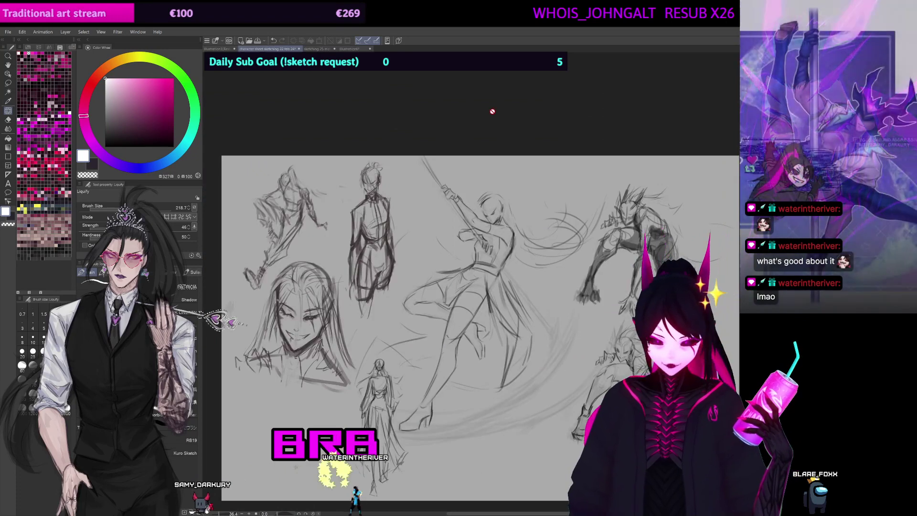
{"action": "left_click_drag", "start_coordinate": [492, 111], "coordinate": [449, 55]}
{"action": "key", "text": "Delete"}
{"action": "left_click_drag", "start_coordinate": [449, 272], "coordinate": [459, 294]}
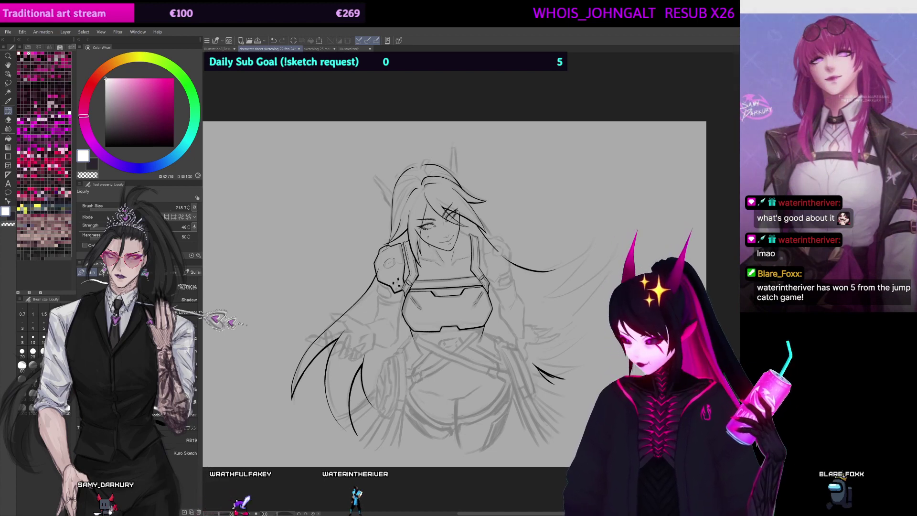
Step: Compare the figure with and without the inked chest and shoulder armour by undoing and redoing those lines
{"action": "key", "text": "ctrl+z"}
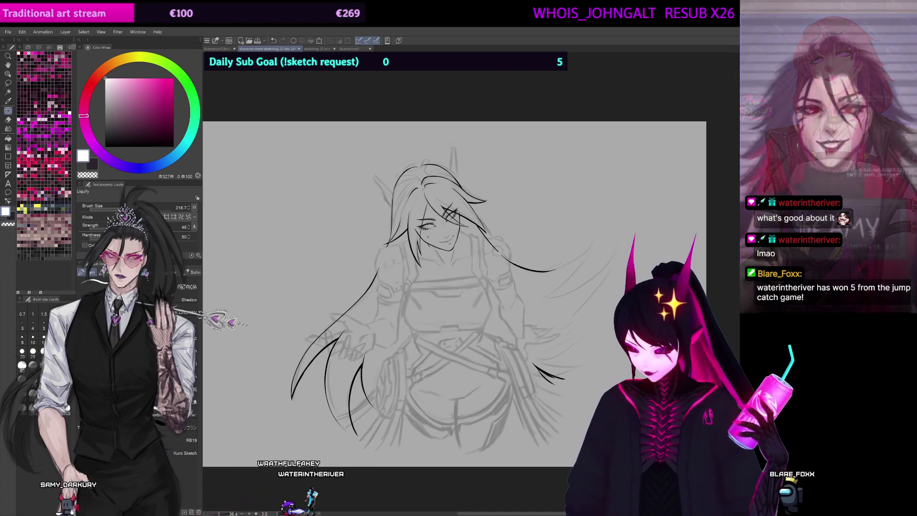
{"action": "key", "text": "ctrl+y"}
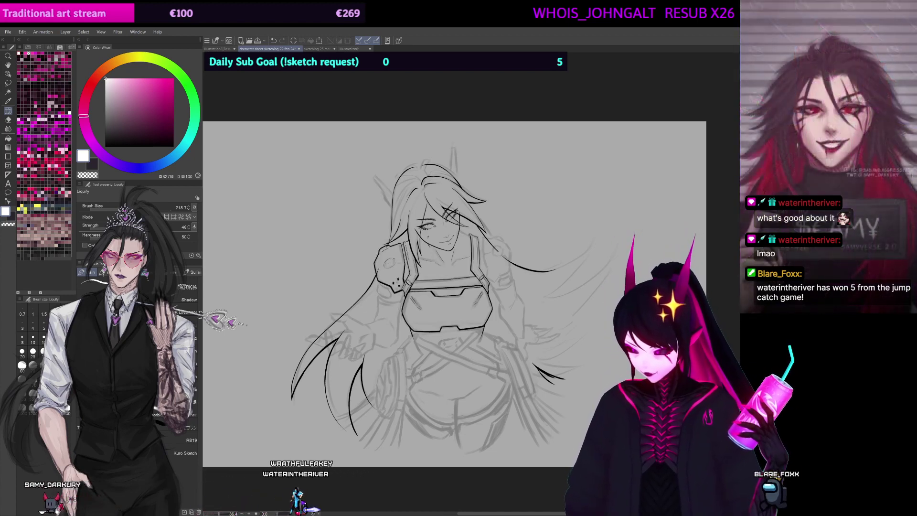
{"action": "key", "text": "ctrl+z"}
{"action": "key", "text": "ctrl+y"}
Step: Set a black pen to size 12 and start inking the shoulder plate's inner edge beside the figure's left strap
{"action": "mouse_move", "coordinate": [409, 262]}
{"action": "left_mouse_down"}
{"action": "mouse_move", "coordinate": [511, 242]}
{"action": "mouse_move", "coordinate": [493, 342]}
{"action": "left_mouse_up"}
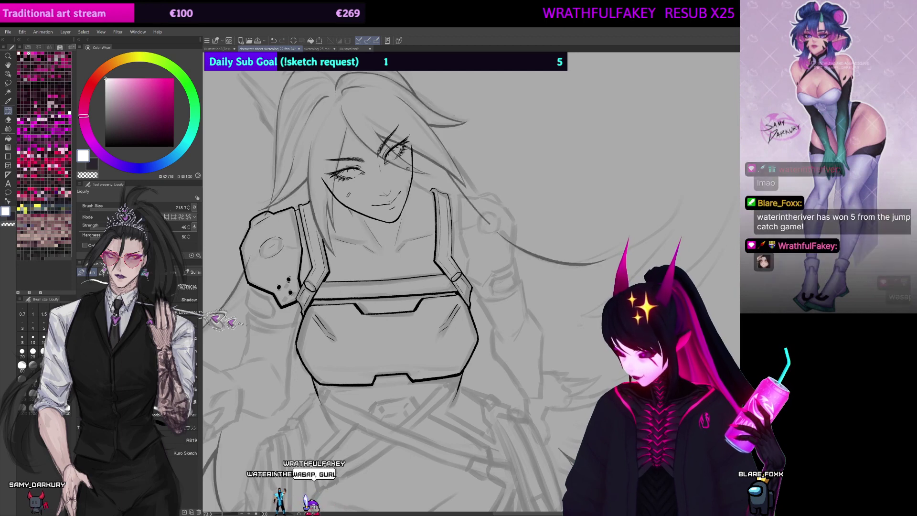
{"action": "left_click_drag", "start_coordinate": [388, 286], "coordinate": [380, 269]}
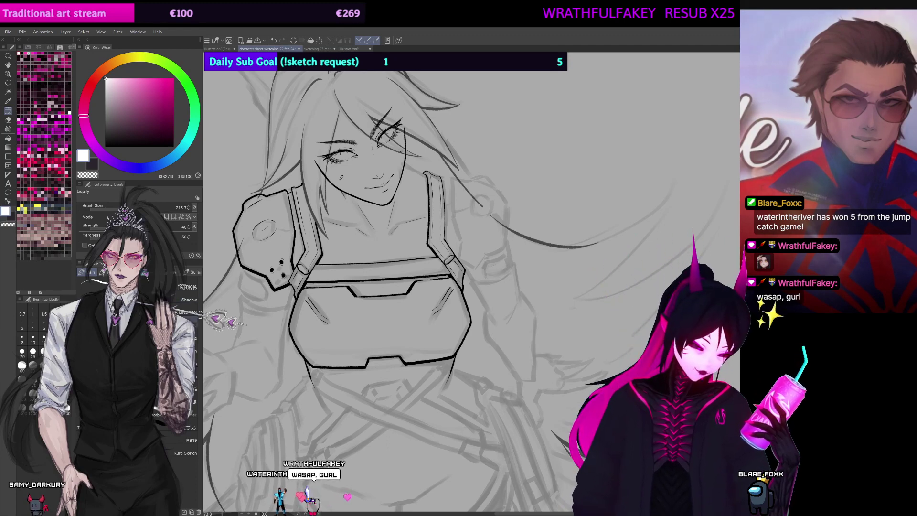
{"action": "key", "text": "p"}
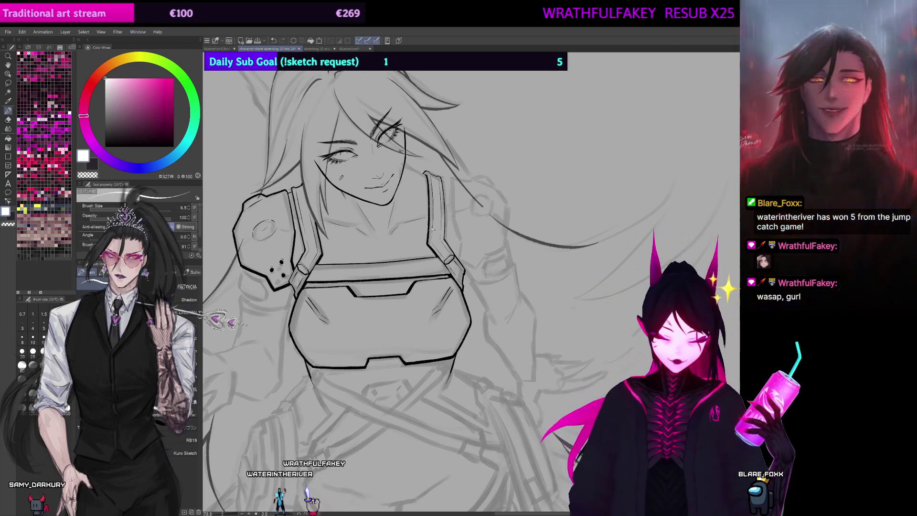
{"action": "left_click_drag", "start_coordinate": [460, 232], "coordinate": [434, 258]}
{"action": "left_click_drag", "start_coordinate": [452, 184], "coordinate": [480, 179]}
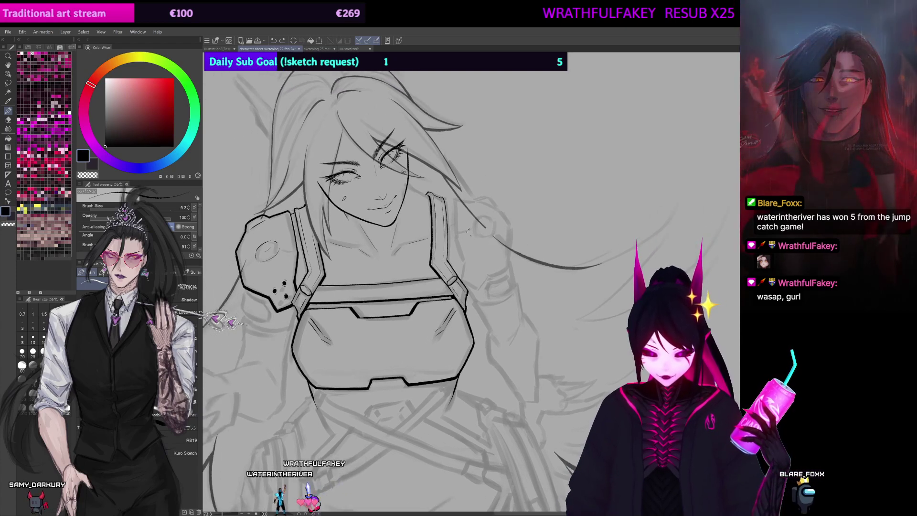
{"action": "key", "text": "c"}
{"action": "left_click", "coordinate": [297, 244]}
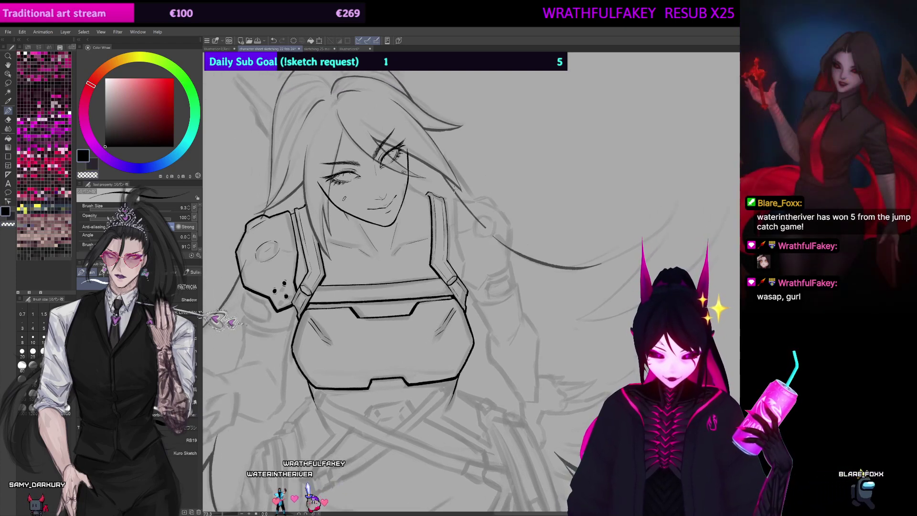
{"action": "key", "text": "["}
{"action": "left_click_drag", "start_coordinate": [456, 218], "coordinate": [452, 228]}
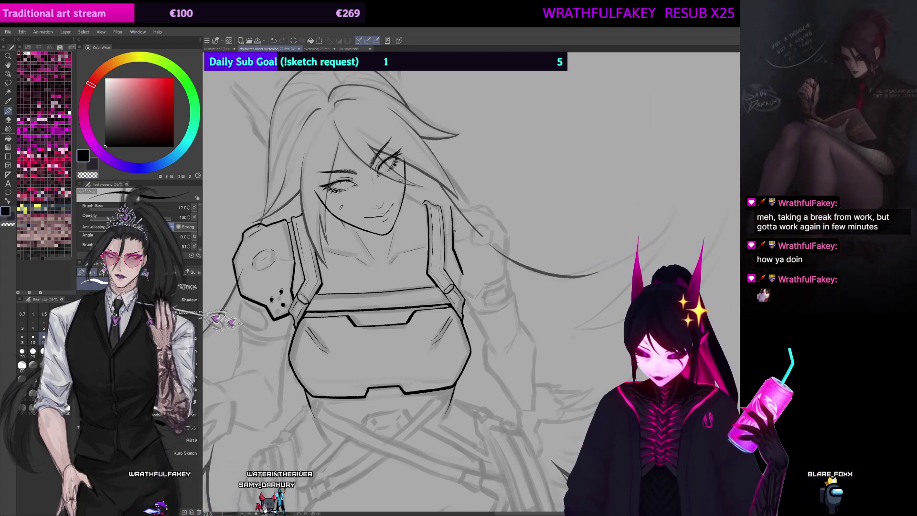
Step: Ink the left shoulder plate's inner edge down to its pointed lower corner, undoing a stray stroke on the way
{"action": "left_click_drag", "start_coordinate": [455, 231], "coordinate": [453, 212]}
{"action": "left_click_drag", "start_coordinate": [461, 254], "coordinate": [459, 269]}
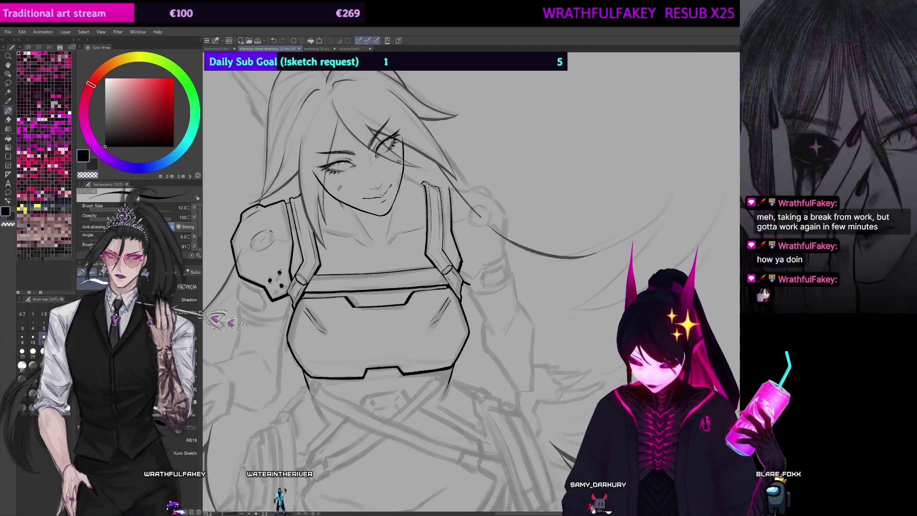
{"action": "key", "text": "ctrl+z"}
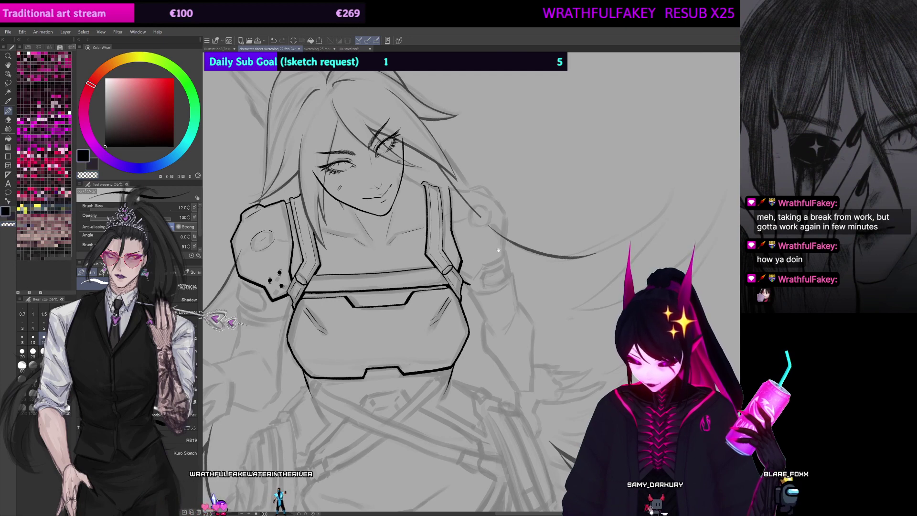
{"action": "left_click_drag", "start_coordinate": [465, 251], "coordinate": [454, 256]}
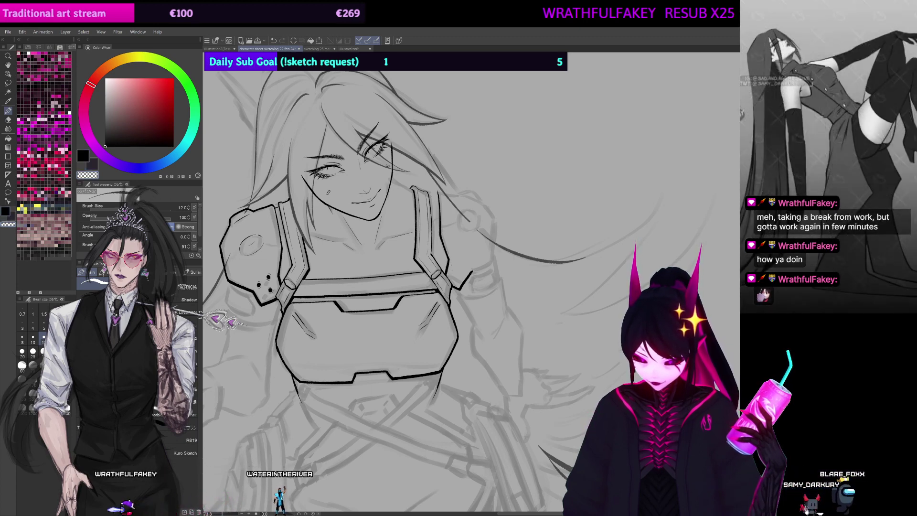
{"action": "left_click_drag", "start_coordinate": [484, 248], "coordinate": [483, 244]}
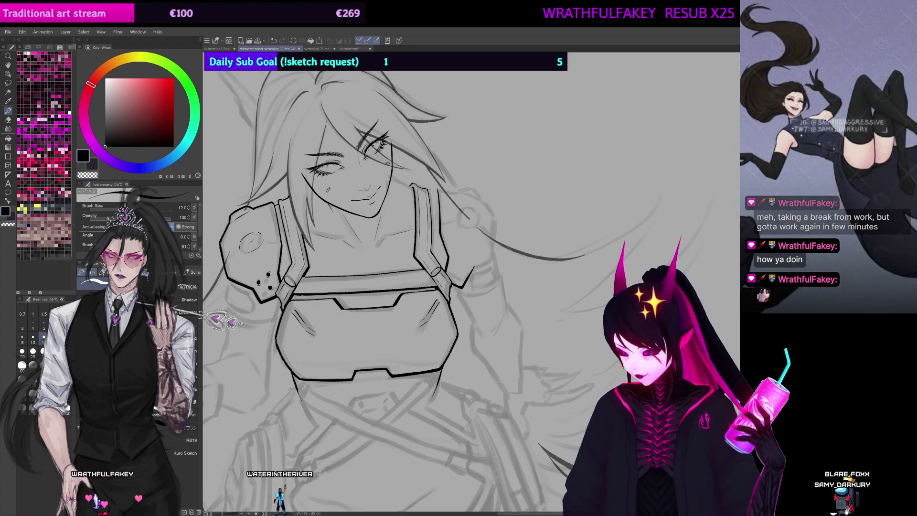
Step: Ink the start of the left shoulder plate's top edge, running outward from the strap
{"action": "mouse_move", "coordinate": [498, 143]}
{"action": "left_mouse_down"}
{"action": "mouse_move", "coordinate": [378, 301]}
{"action": "mouse_move", "coordinate": [383, 318]}
{"action": "left_mouse_up"}
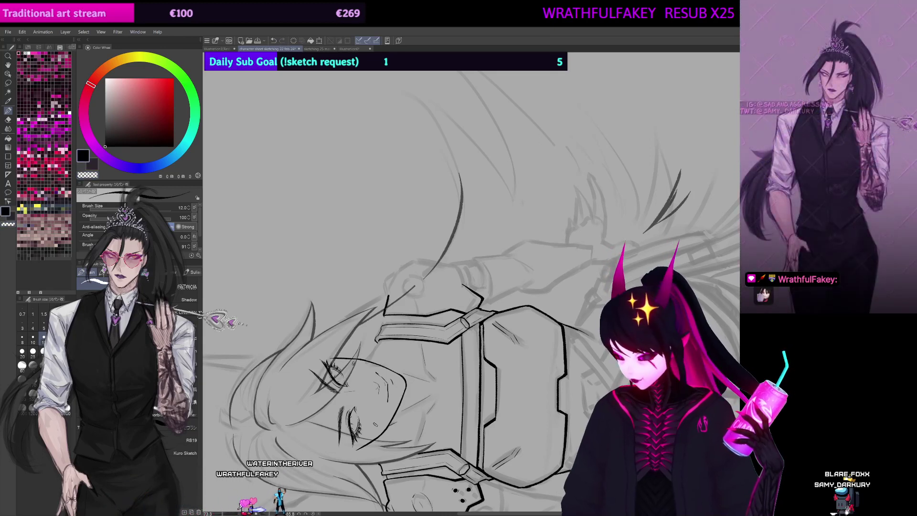
{"action": "left_click_drag", "start_coordinate": [385, 261], "coordinate": [457, 195]}
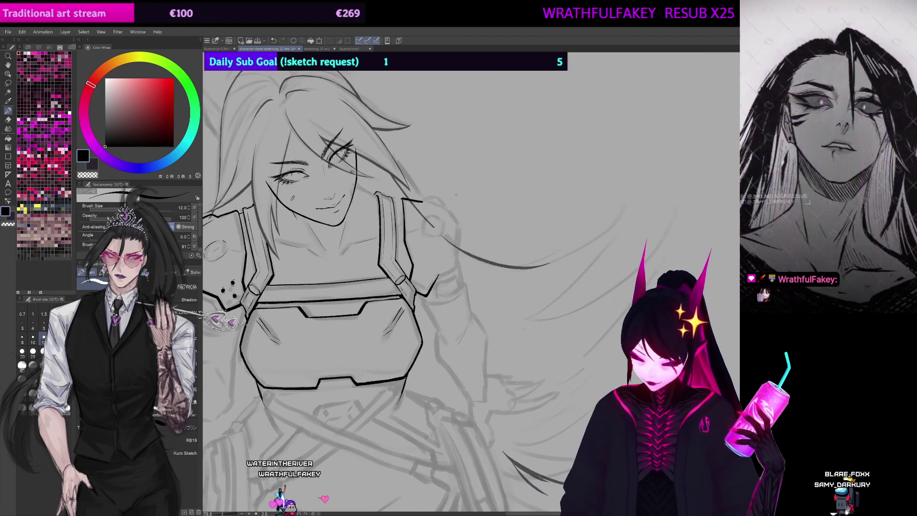
{"action": "mouse_move", "coordinate": [481, 240]}
{"action": "left_mouse_down"}
{"action": "mouse_move", "coordinate": [571, 209]}
{"action": "mouse_move", "coordinate": [538, 225]}
{"action": "mouse_move", "coordinate": [538, 212]}
{"action": "left_mouse_up"}
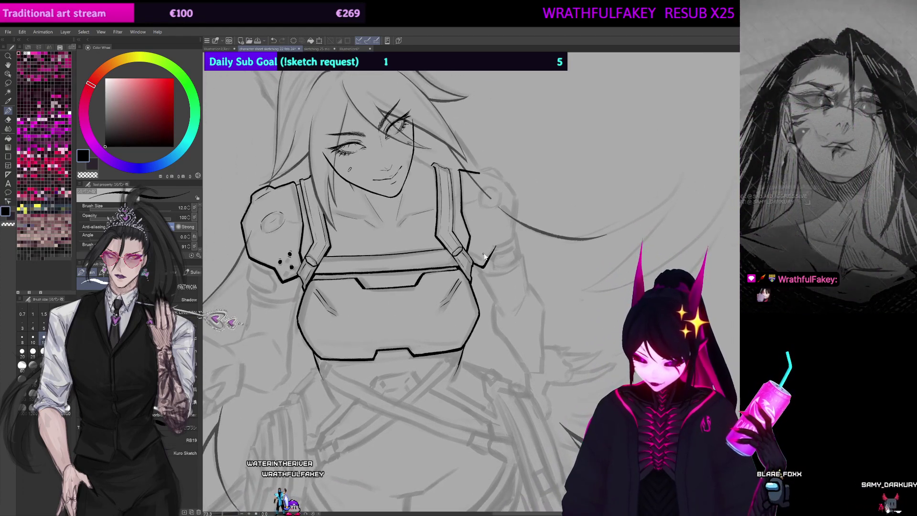
Step: Erase the lower corner of the left shoulder plate and re-ink it with its bottom edge, reducing the brush size to 10.7
{"action": "key", "text": "c"}
{"action": "left_click_drag", "start_coordinate": [483, 255], "coordinate": [478, 258]}
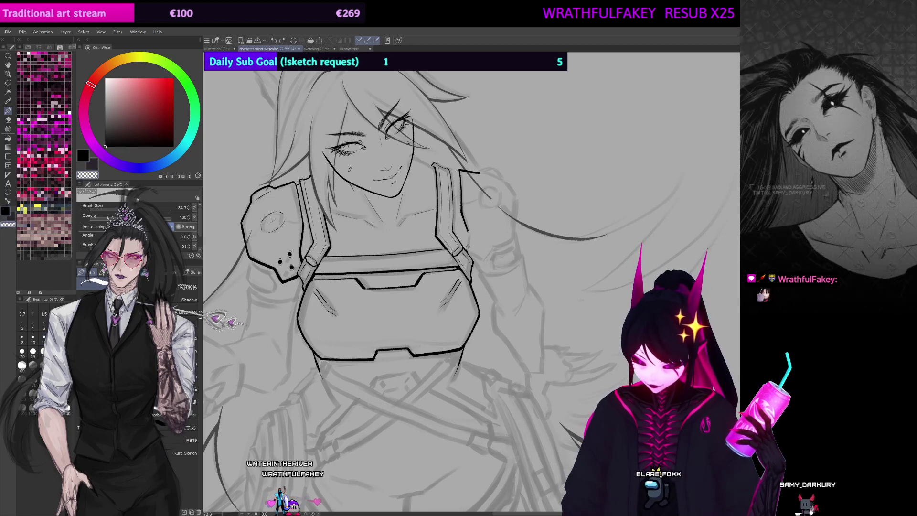
{"action": "left_click_drag", "start_coordinate": [469, 247], "coordinate": [473, 258]}
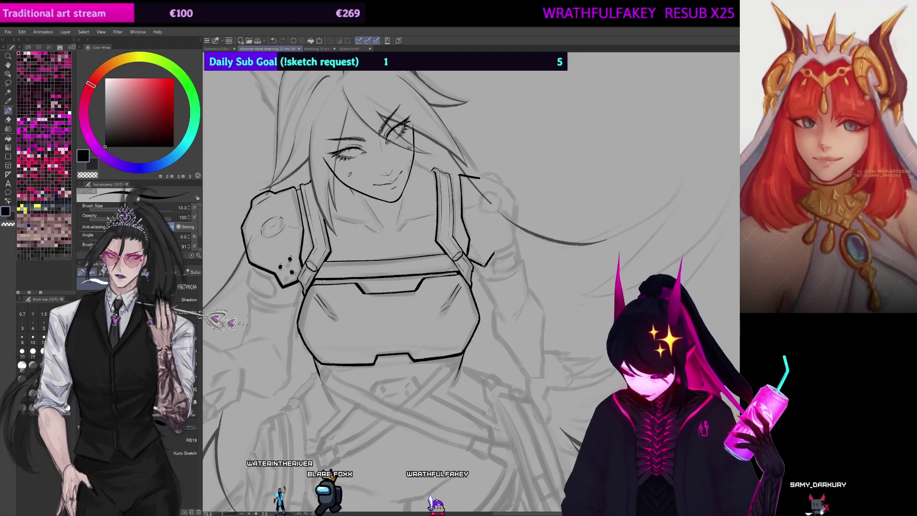
{"action": "key", "text": "bracketleft"}
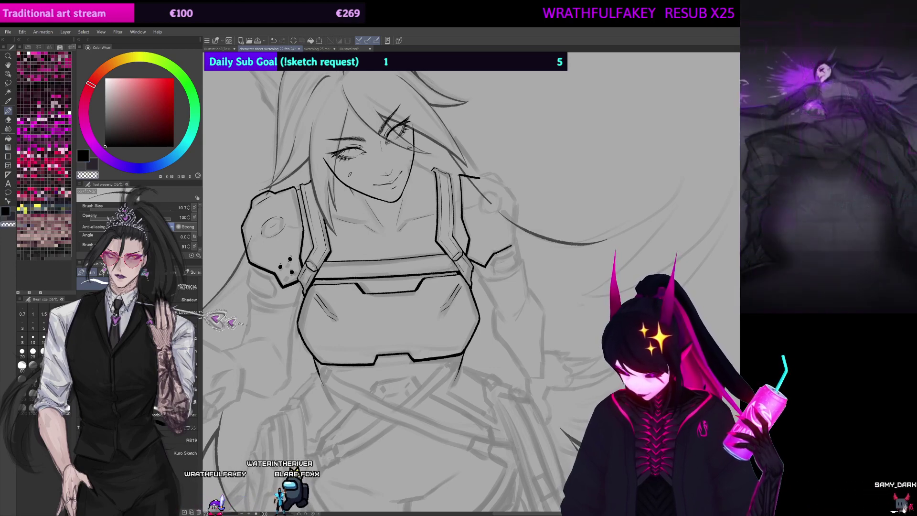
Step: Ink the outer side of the left shoulder plate from the bottom edge up to its angled upper corner
{"action": "key", "text": "shift+space"}
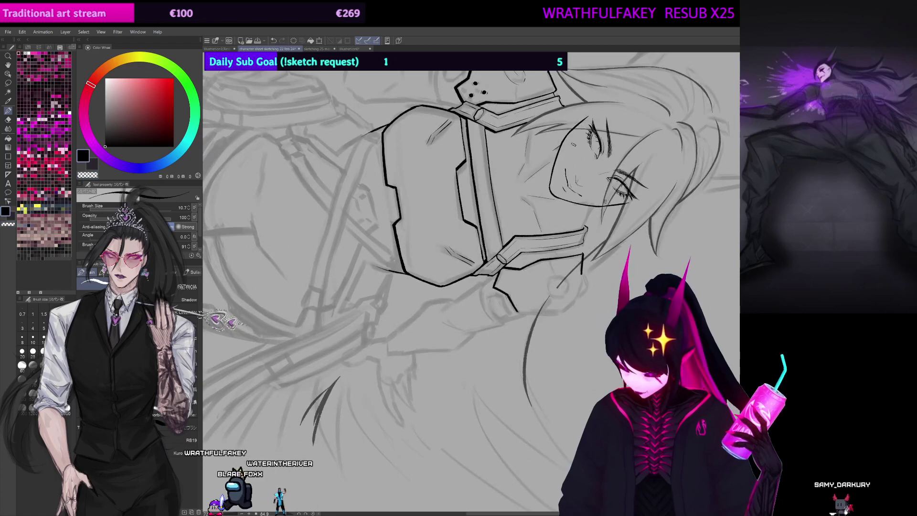
{"action": "key", "text": "shift+space"}
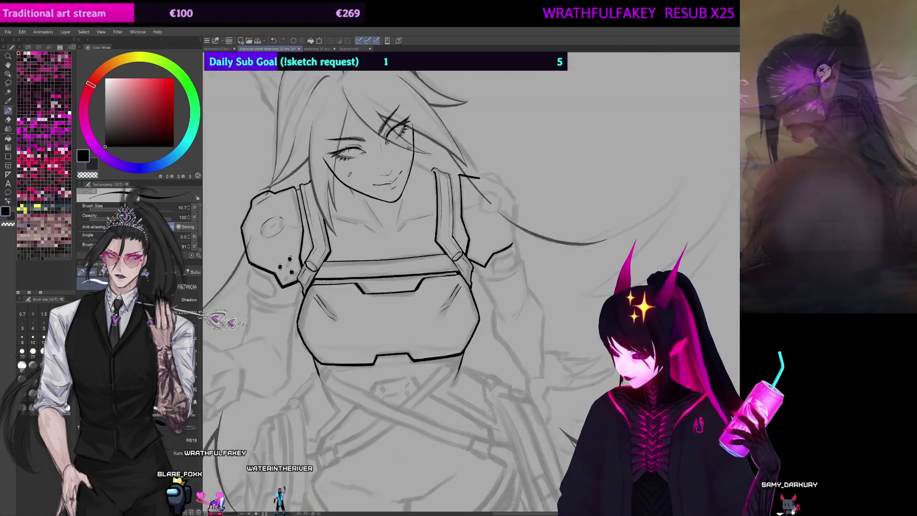
{"action": "left_click_drag", "start_coordinate": [502, 158], "coordinate": [524, 169]}
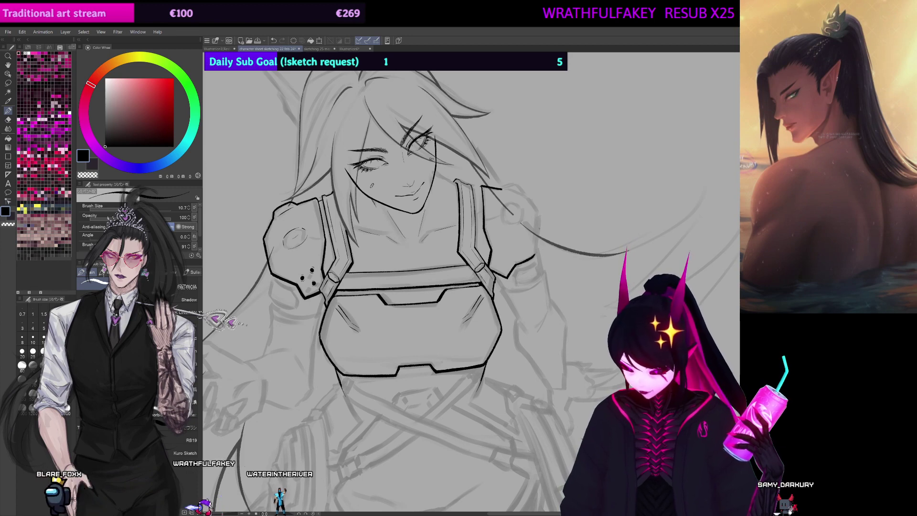
{"action": "left_click_drag", "start_coordinate": [542, 216], "coordinate": [540, 251]}
{"action": "key", "text": "ctrl+z"}
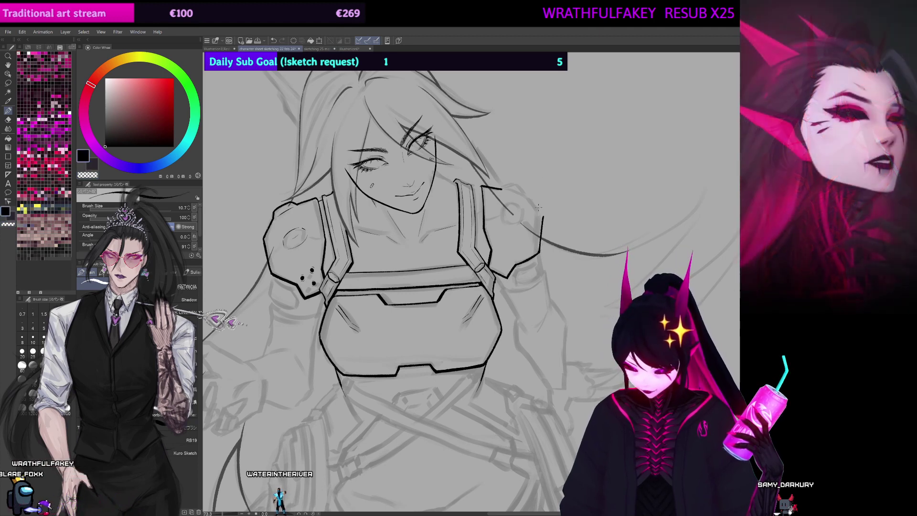
{"action": "left_click_drag", "start_coordinate": [532, 197], "coordinate": [543, 218]}
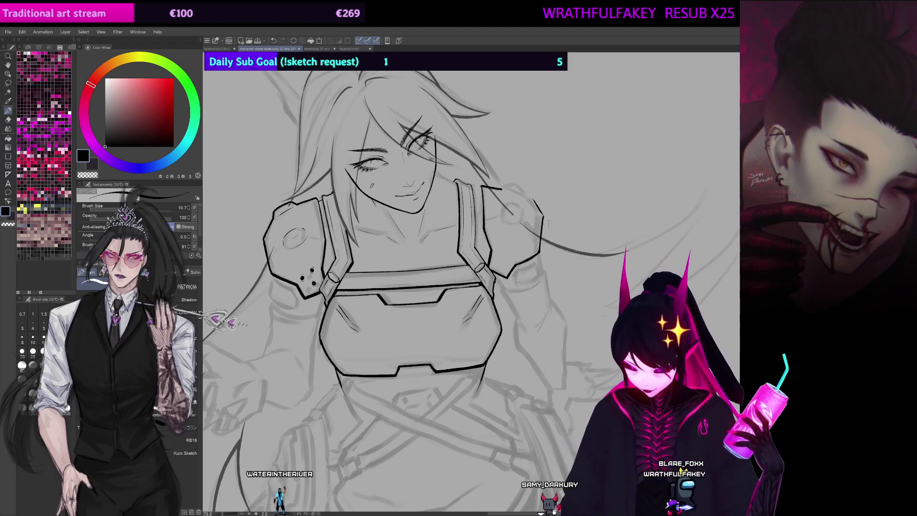
Step: Close the top contour of the left shoulder plate with angular strokes at brush size 7.3, undoing a stroke along the way
{"action": "left_click_drag", "start_coordinate": [516, 140], "coordinate": [491, 163]}
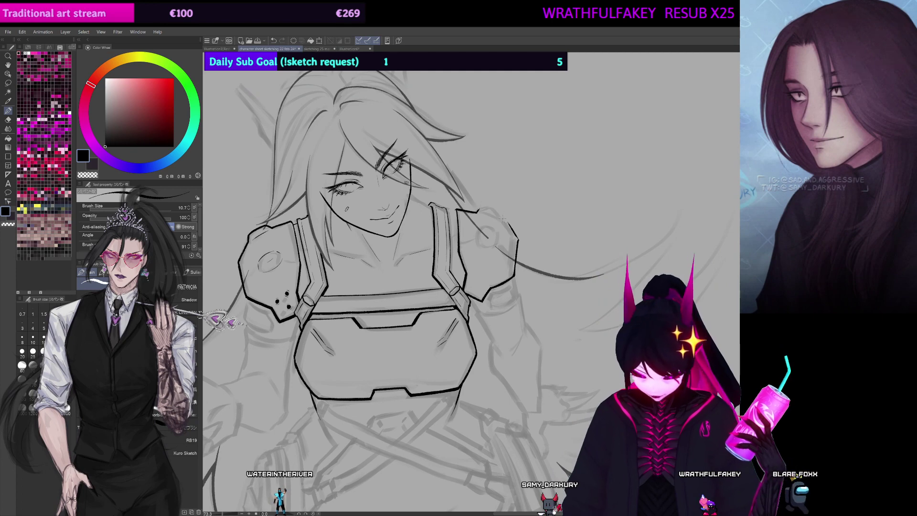
{"action": "scroll", "coordinate": [579, 181], "scroll_direction": "up", "scroll_amount": 3}
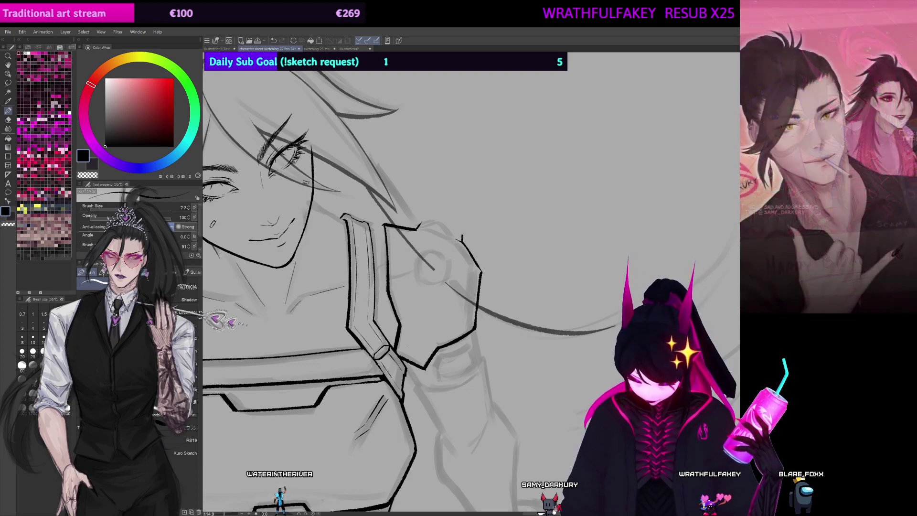
{"action": "left_click_drag", "start_coordinate": [426, 211], "coordinate": [395, 312]}
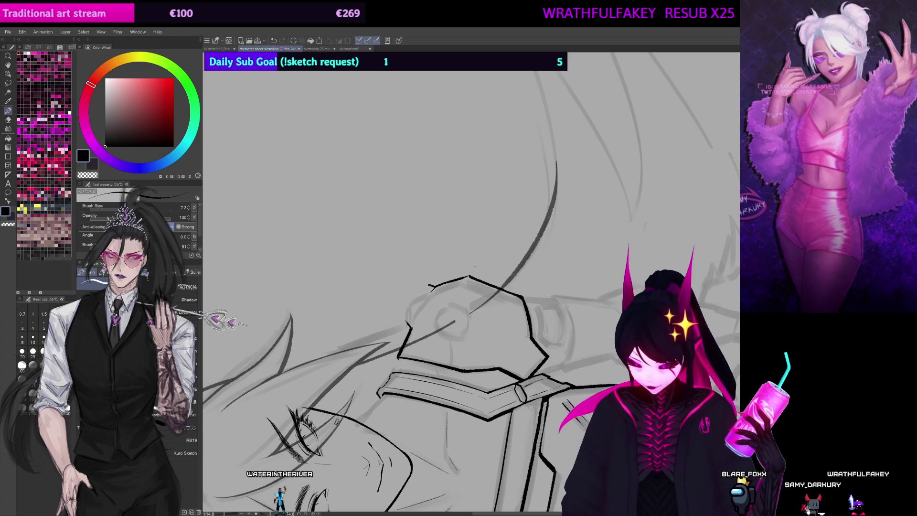
{"action": "mouse_move", "coordinate": [475, 267]}
{"action": "left_mouse_down"}
{"action": "mouse_move", "coordinate": [471, 220]}
{"action": "mouse_move", "coordinate": [419, 258]}
{"action": "left_mouse_up"}
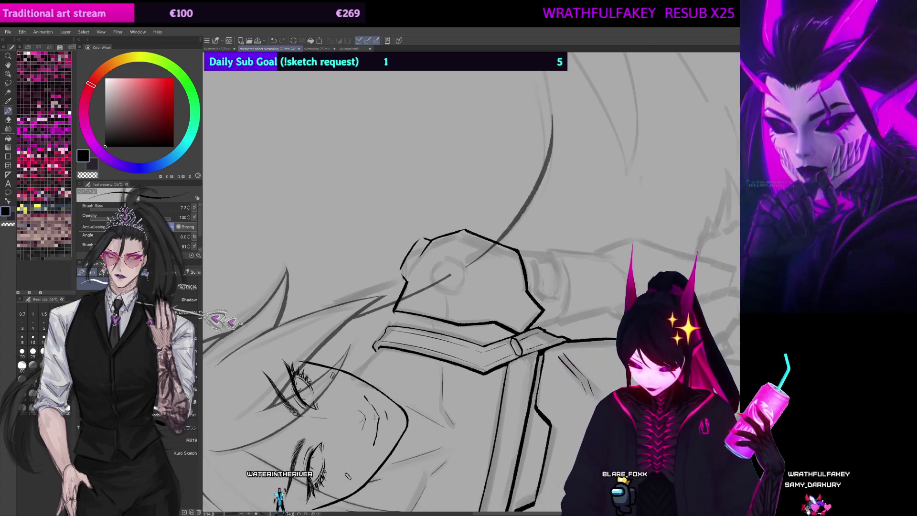
{"action": "key", "text": "ctrl+z"}
{"action": "left_click_drag", "start_coordinate": [419, 257], "coordinate": [437, 327]}
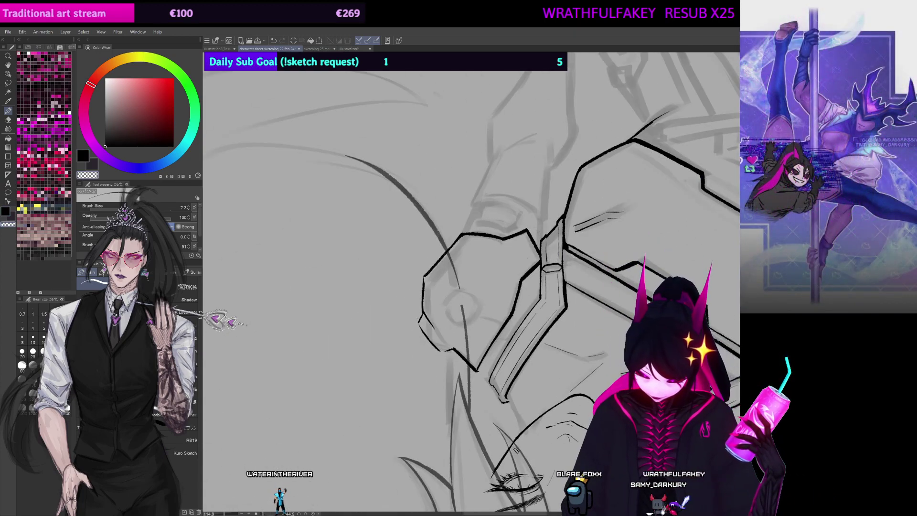
Step: Ink the circular detail on the left shoulder plate, then raise the brush size to 11.3
{"action": "left_click_drag", "start_coordinate": [516, 451], "coordinate": [369, 311]}
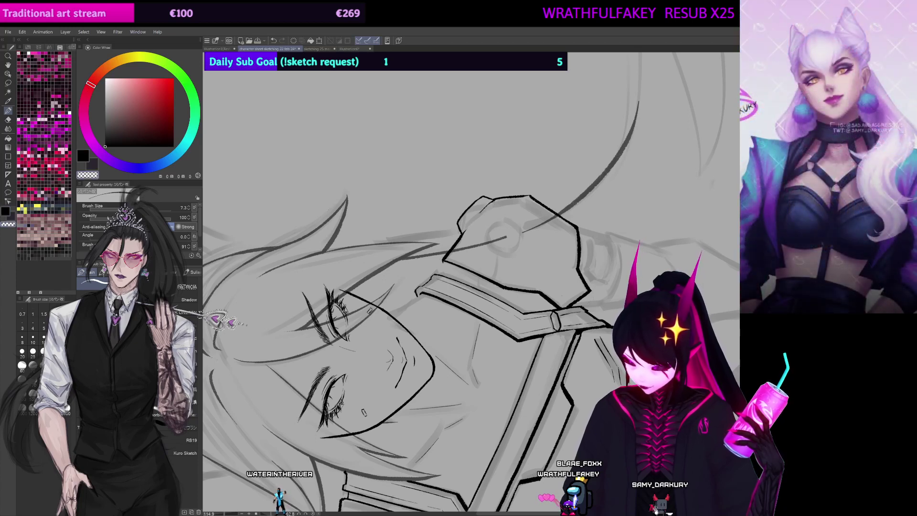
{"action": "mouse_move", "coordinate": [629, 200]}
{"action": "left_mouse_down"}
{"action": "mouse_move", "coordinate": [516, 181]}
{"action": "mouse_move", "coordinate": [525, 172]}
{"action": "left_mouse_up"}
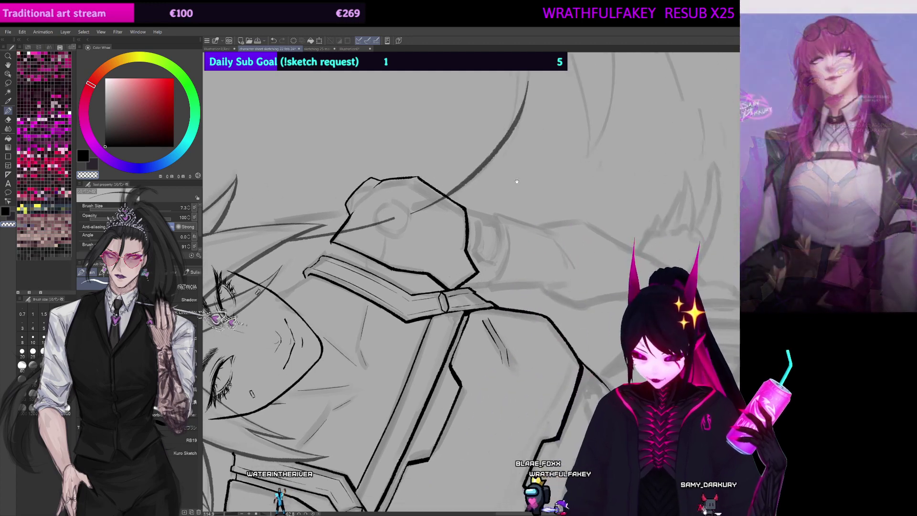
{"action": "left_click_drag", "start_coordinate": [409, 195], "coordinate": [388, 215]}
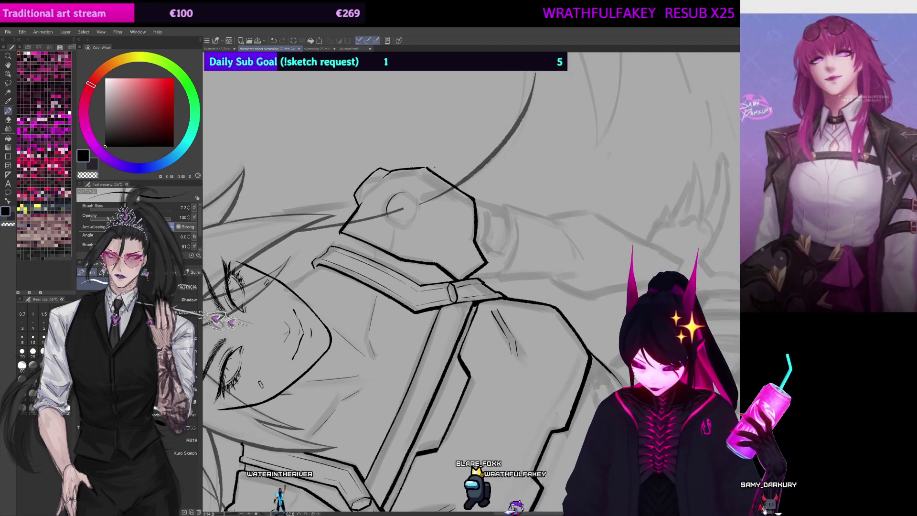
{"action": "key", "text": "ctrl+at"}
{"action": "scroll", "coordinate": [401, 271], "scroll_direction": "down", "scroll_amount": 5}
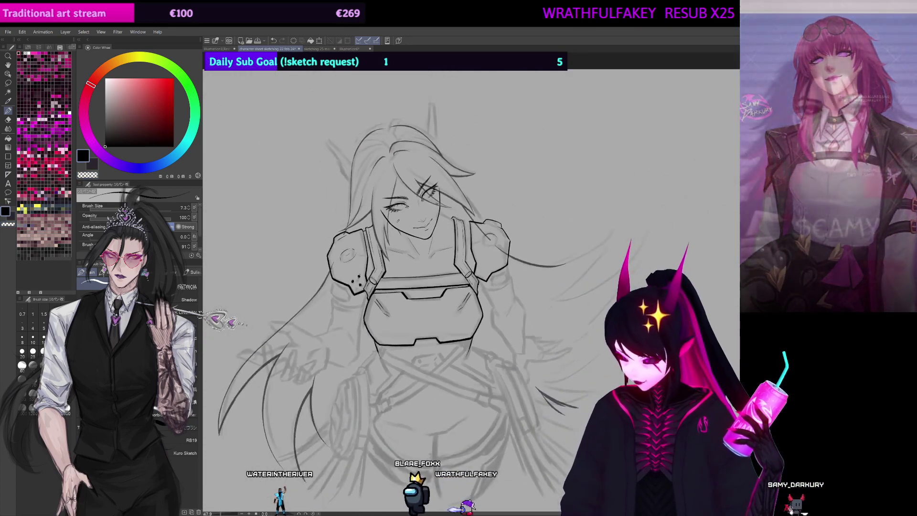
{"action": "key", "text": "]"}
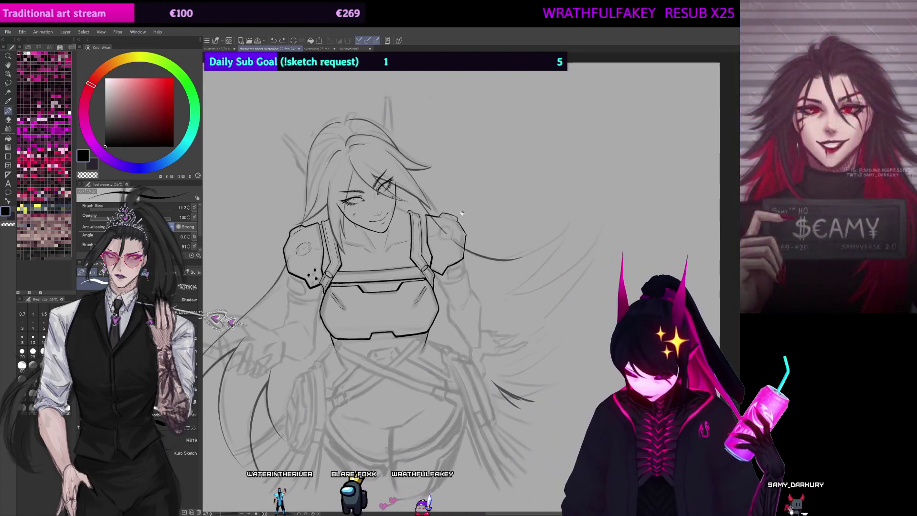
Step: Ink the circular detail on the shoulder plate that has no dots, checking the figure in a mirrored canvas view
{"action": "scroll", "coordinate": [534, 219], "scroll_direction": "up", "scroll_amount": 3}
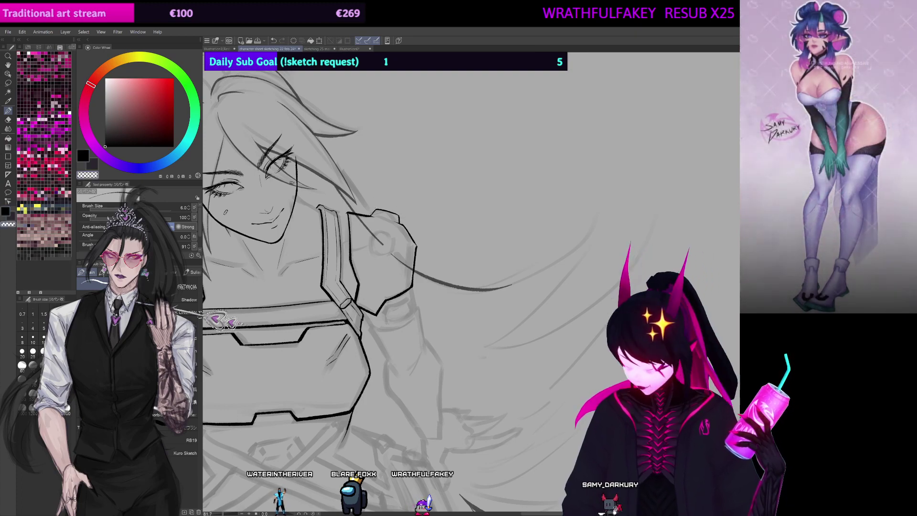
{"action": "left_click_drag", "start_coordinate": [520, 368], "coordinate": [506, 132]}
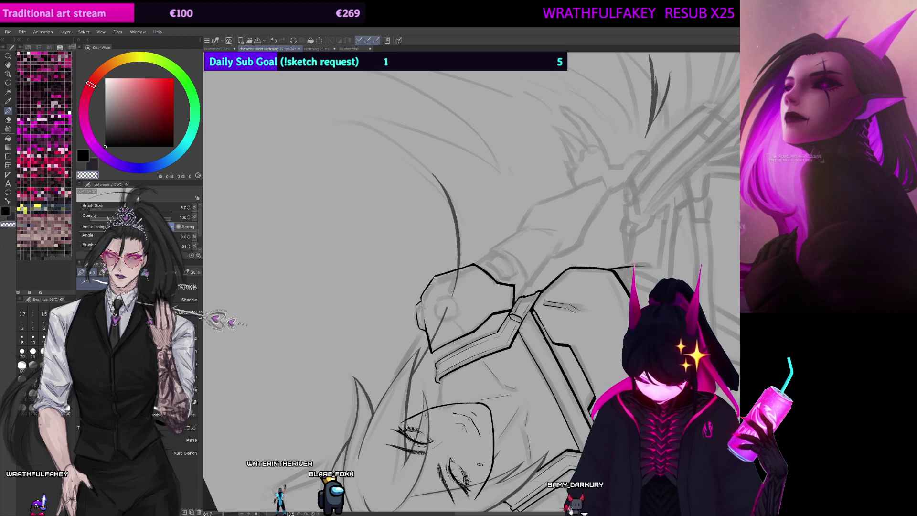
{"action": "left_click_drag", "start_coordinate": [471, 282], "coordinate": [444, 239]}
{"action": "key", "text": "c"}
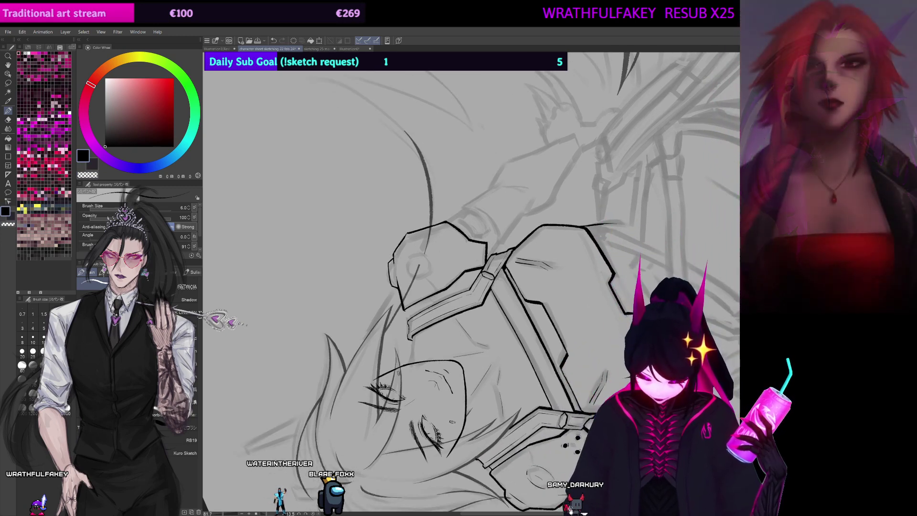
{"action": "key", "text": "c"}
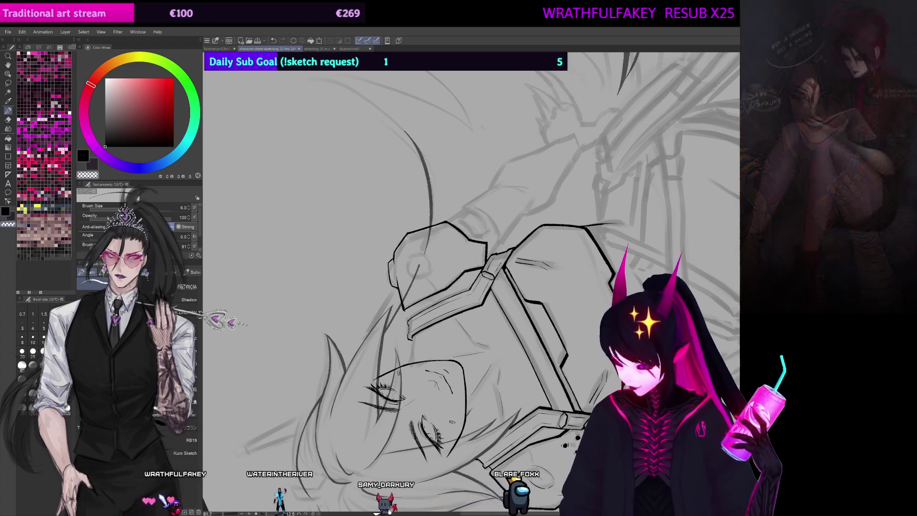
{"action": "key", "text": "h"}
{"action": "left_click_drag", "start_coordinate": [649, 162], "coordinate": [635, 119]}
{"action": "key", "text": "ctrl+at"}
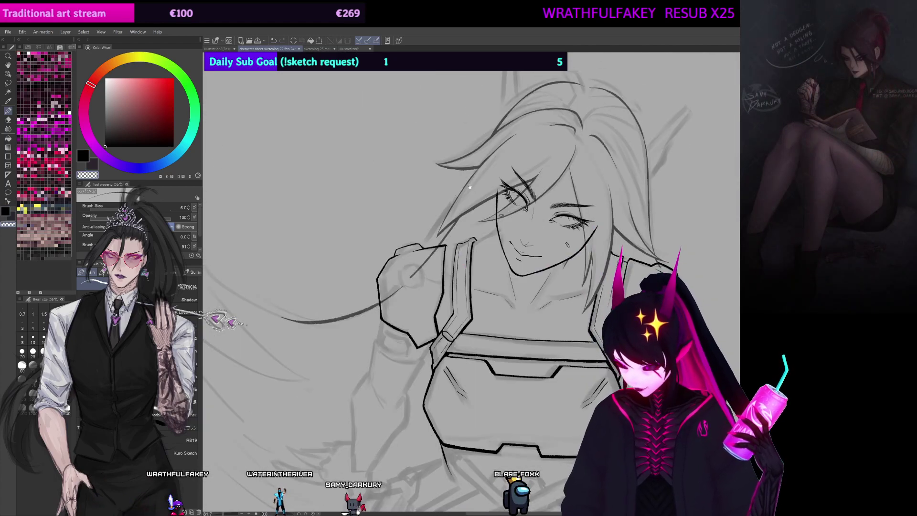
{"action": "left_click_drag", "start_coordinate": [412, 279], "coordinate": [361, 232]}
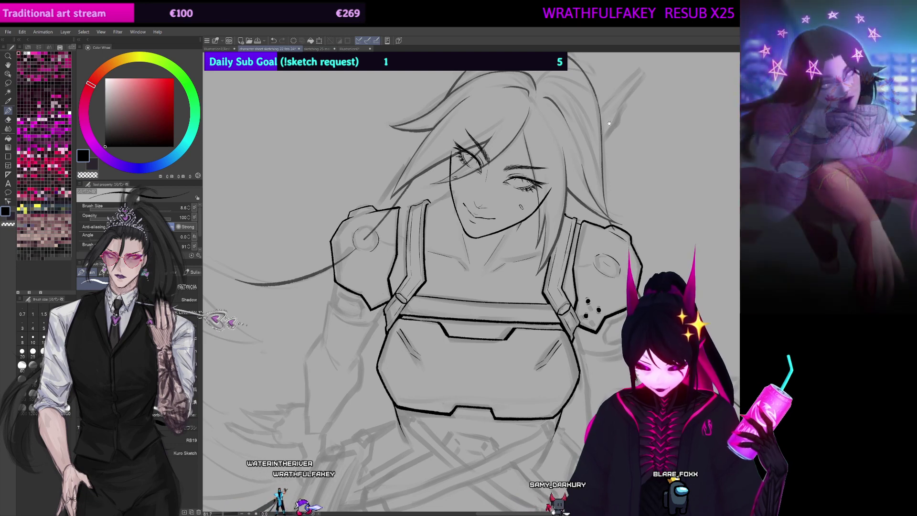
Step: Erase the oval detail on the dotted shoulder plate using transparent colour at brush size 86
{"action": "scroll", "coordinate": [609, 123], "scroll_direction": "down", "scroll_amount": 2}
{"action": "mouse_move", "coordinate": [618, 160]}
{"action": "left_mouse_down"}
{"action": "mouse_move", "coordinate": [555, 156]}
{"action": "mouse_move", "coordinate": [548, 167]}
{"action": "left_mouse_up"}
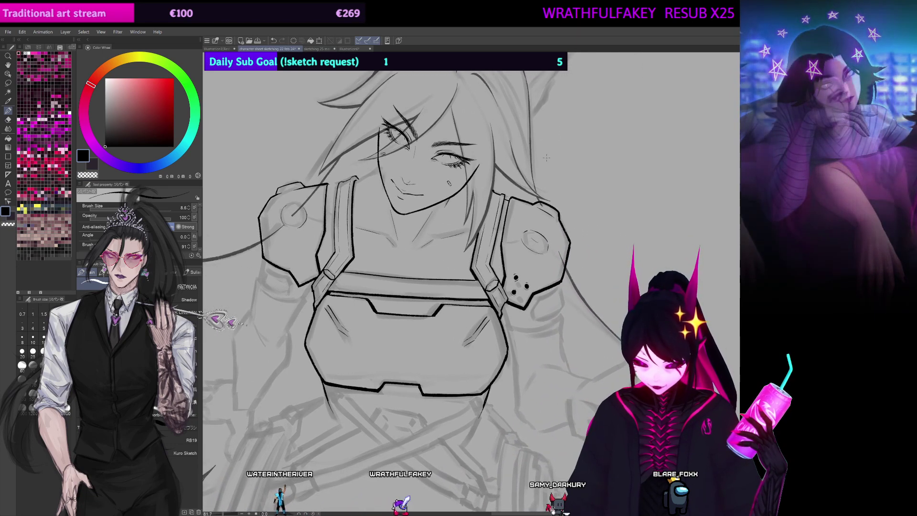
{"action": "key", "text": "c"}
{"action": "left_click_drag", "start_coordinate": [534, 235], "coordinate": [540, 253]}
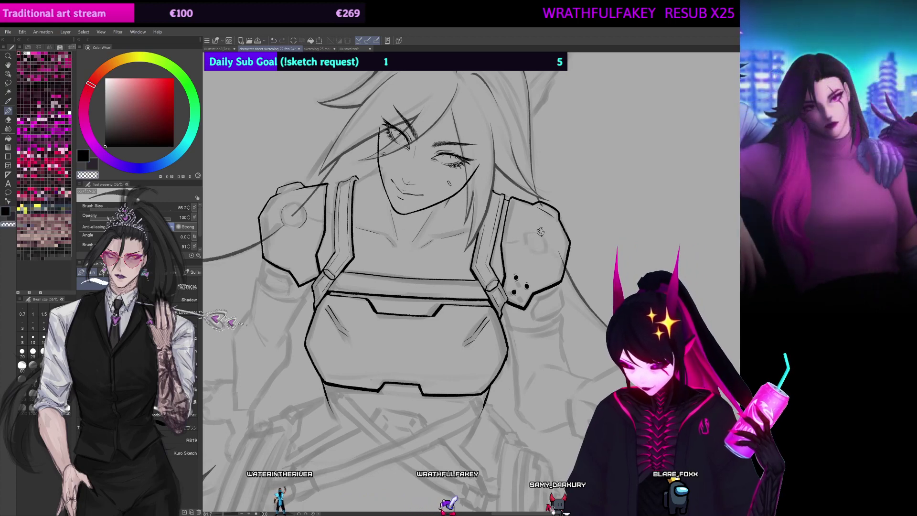
Step: Copy the circular detail from the undotted shoulder plate and place it on the dotted plate where the oval was
{"action": "key", "text": "m"}
{"action": "mouse_move", "coordinate": [297, 197]}
{"action": "left_mouse_down"}
{"action": "mouse_move", "coordinate": [426, 245]}
{"action": "mouse_move", "coordinate": [552, 238]}
{"action": "left_mouse_up"}
{"action": "key", "text": "ctrl+c"}
{"action": "key", "text": "ctrl+v"}
{"action": "key", "text": "ctrl+t"}
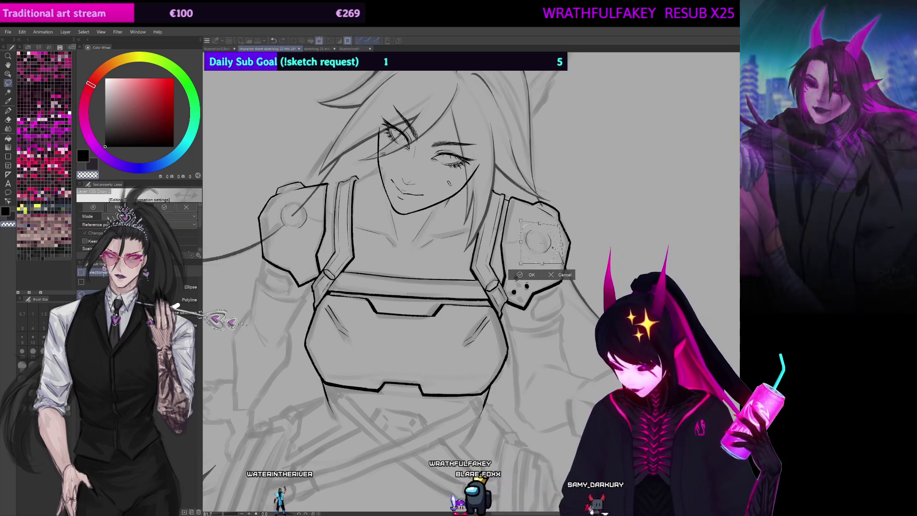
{"action": "left_click", "coordinate": [529, 274]}
{"action": "key", "text": "p"}
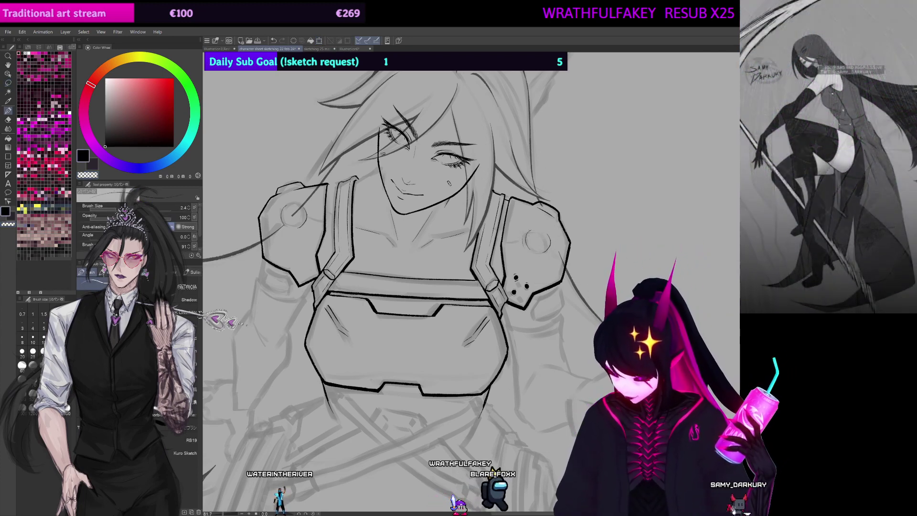
{"action": "key", "text": "]"}
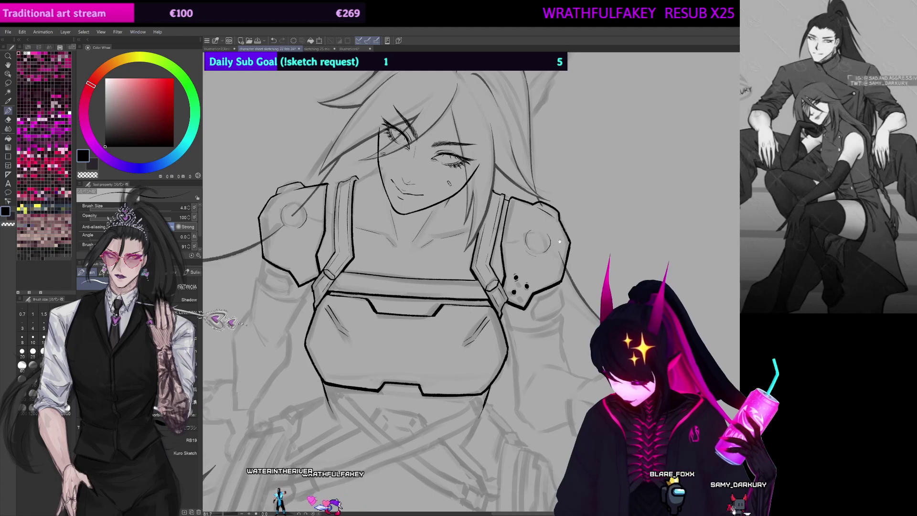
{"action": "left_click_drag", "start_coordinate": [560, 241], "coordinate": [585, 227]}
{"action": "left_click_drag", "start_coordinate": [370, 205], "coordinate": [374, 207]}
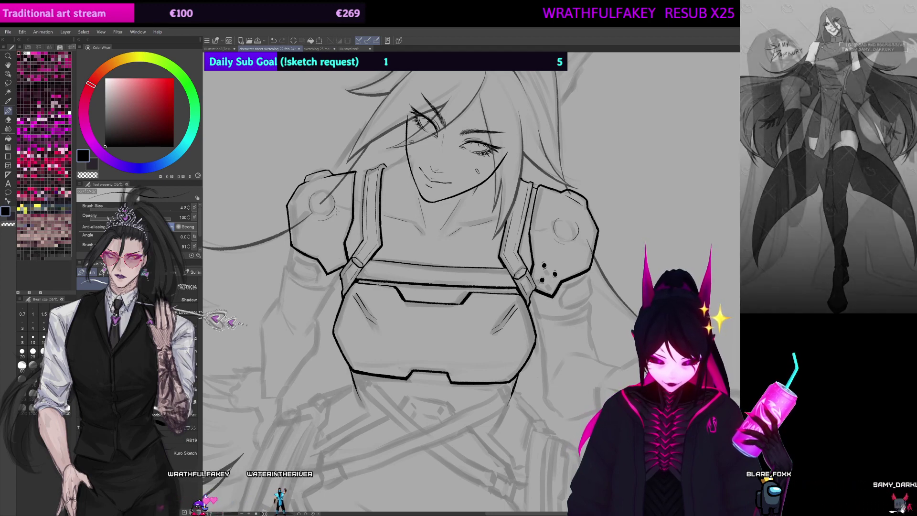
{"action": "key", "text": "shift+space"}
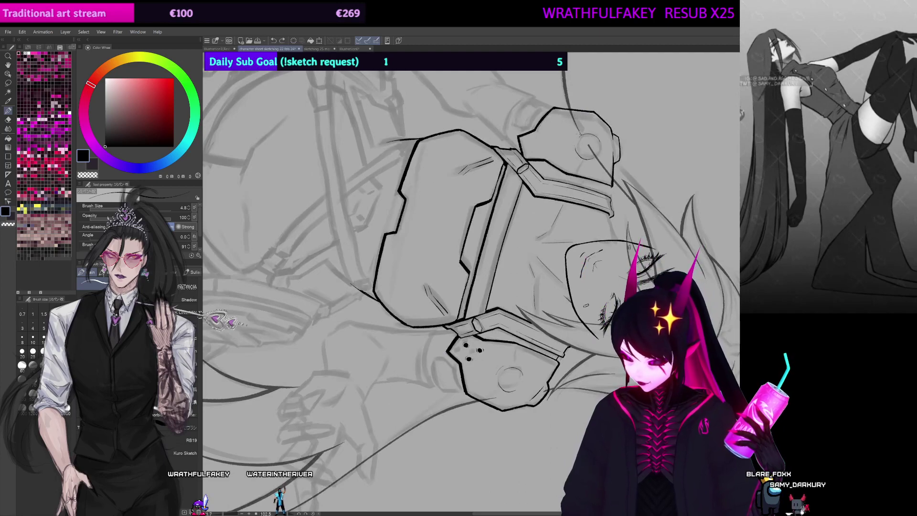
{"action": "left_click_drag", "start_coordinate": [579, 134], "coordinate": [575, 146]}
{"action": "key", "text": "shift+space"}
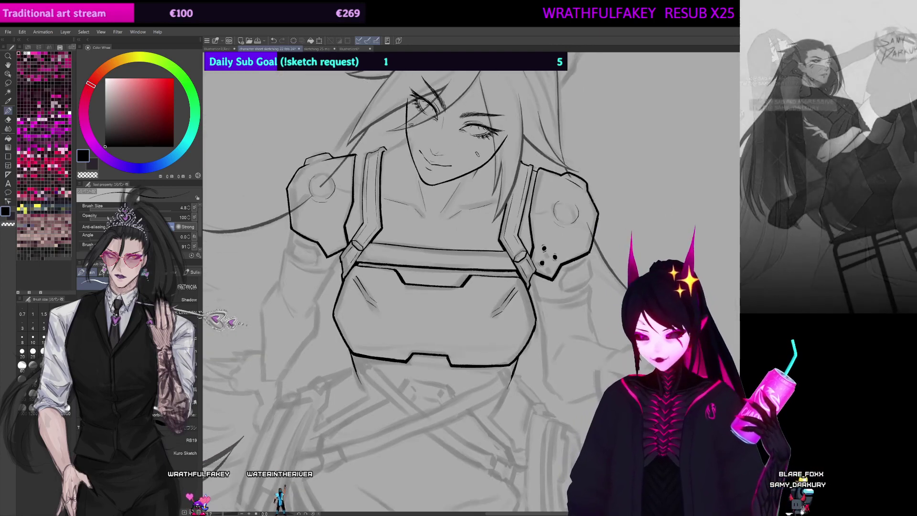
{"action": "key", "text": "ctrl+0"}
{"action": "scroll", "coordinate": [471, 334], "scroll_direction": "up", "scroll_amount": 1}
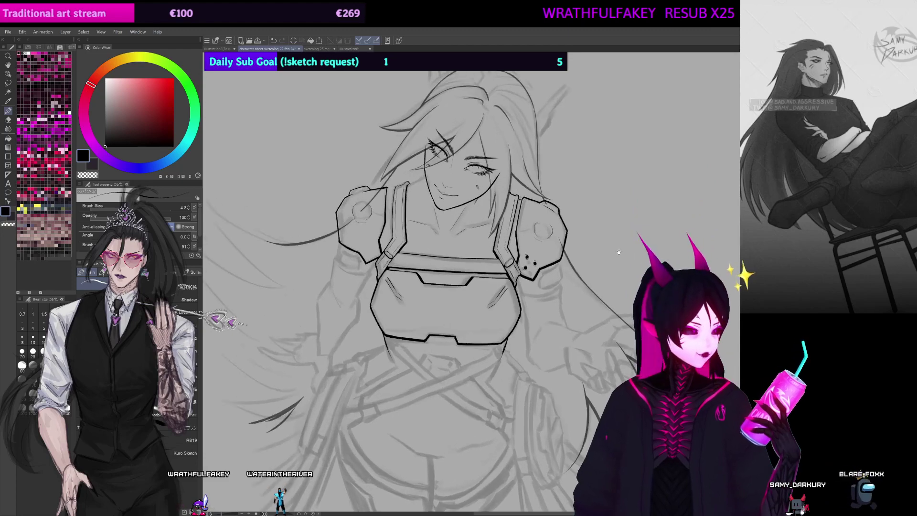
{"action": "mouse_move", "coordinate": [619, 252]}
{"action": "left_mouse_down"}
{"action": "mouse_move", "coordinate": [578, 207]}
{"action": "mouse_move", "coordinate": [592, 191]}
{"action": "mouse_move", "coordinate": [616, 260]}
{"action": "mouse_move", "coordinate": [604, 250]}
{"action": "left_mouse_up"}
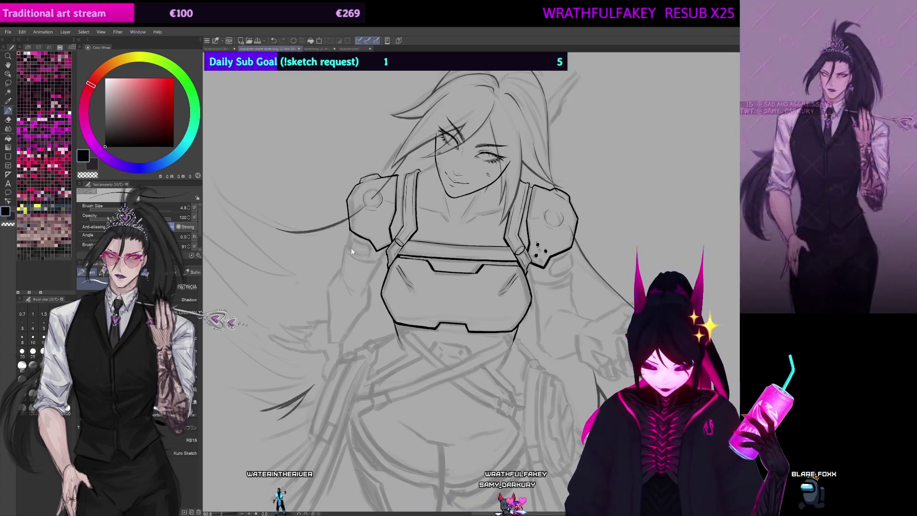
Step: Ink the upper arm band beneath the undotted shoulder plate with brush size 8.1
{"action": "key", "text": "bracketright"}
{"action": "left_click_drag", "start_coordinate": [349, 233], "coordinate": [345, 248]}
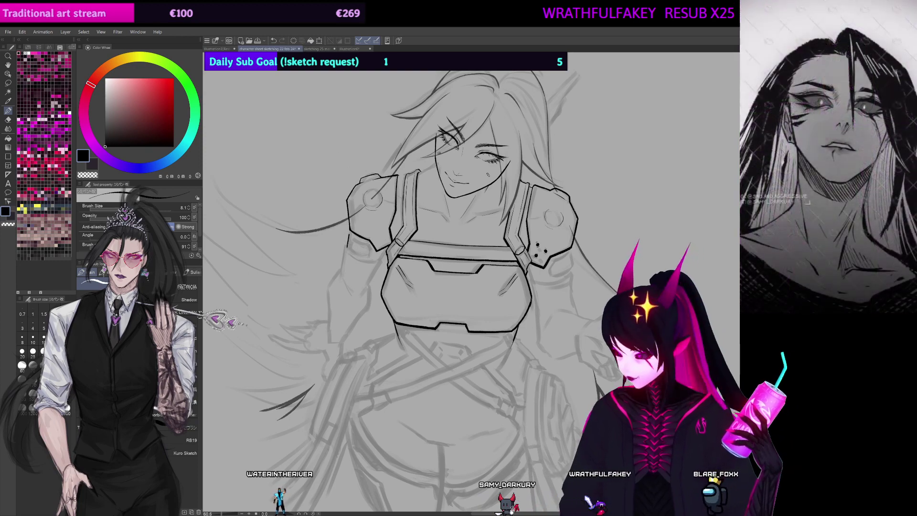
{"action": "left_click_drag", "start_coordinate": [287, 241], "coordinate": [513, 146]}
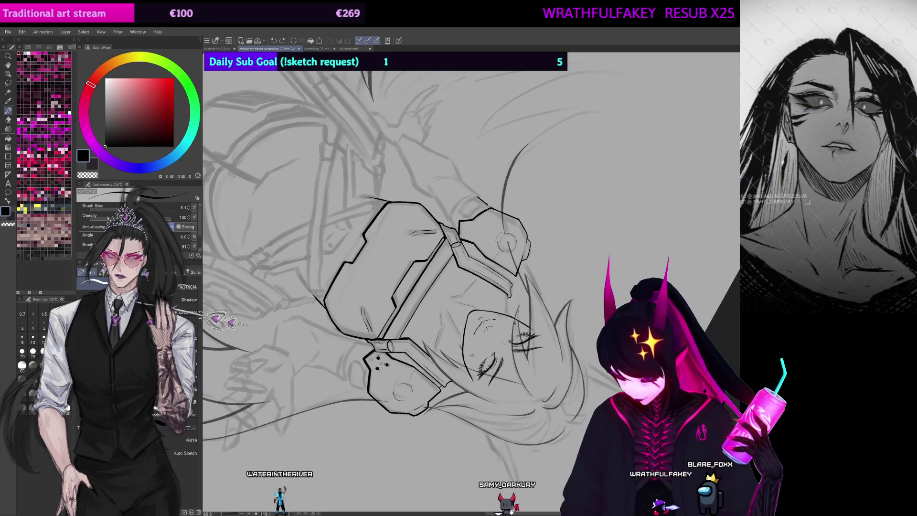
{"action": "left_click_drag", "start_coordinate": [488, 206], "coordinate": [474, 216]}
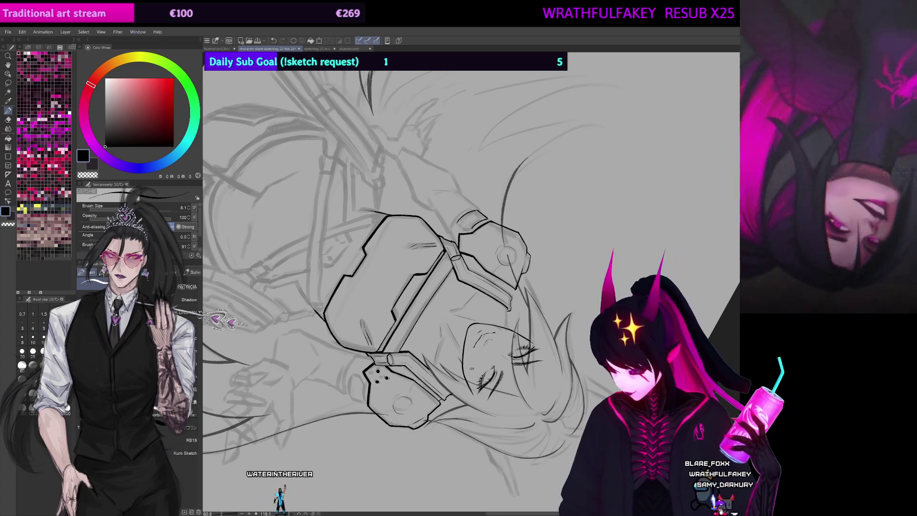
{"action": "key", "text": "ctrl+at"}
{"action": "left_click_drag", "start_coordinate": [521, 235], "coordinate": [525, 220]}
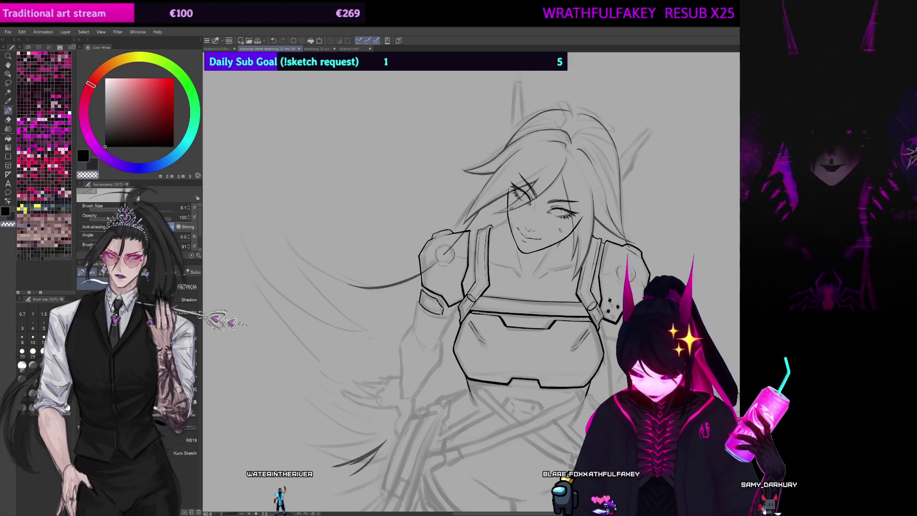
{"action": "left_click_drag", "start_coordinate": [442, 276], "coordinate": [428, 224]}
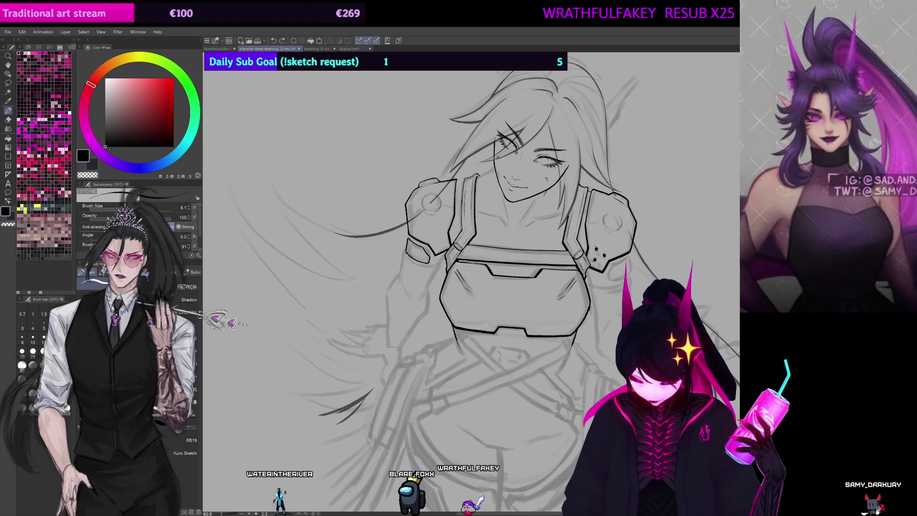
Step: Rework the inked edges of the arm band at brush size 7.4, undoing two strokes along the way
{"action": "key", "text": "["}
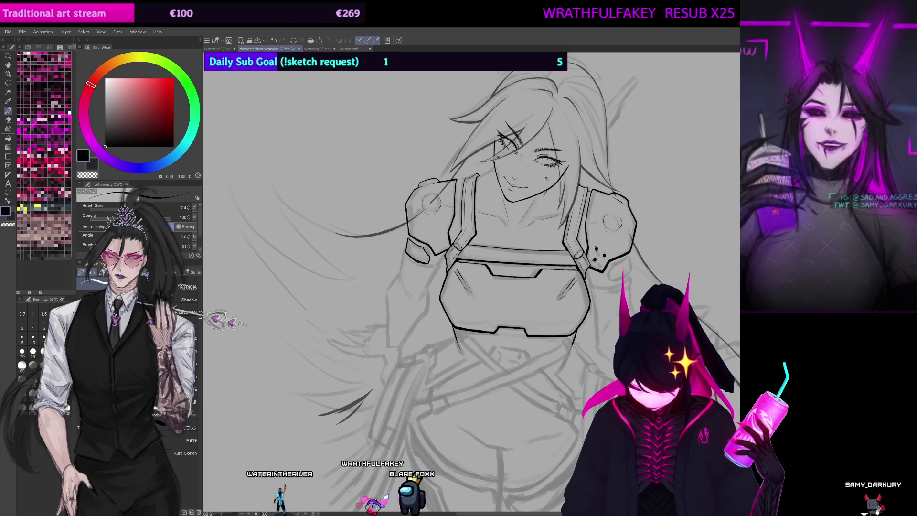
{"action": "key", "text": "shift+space"}
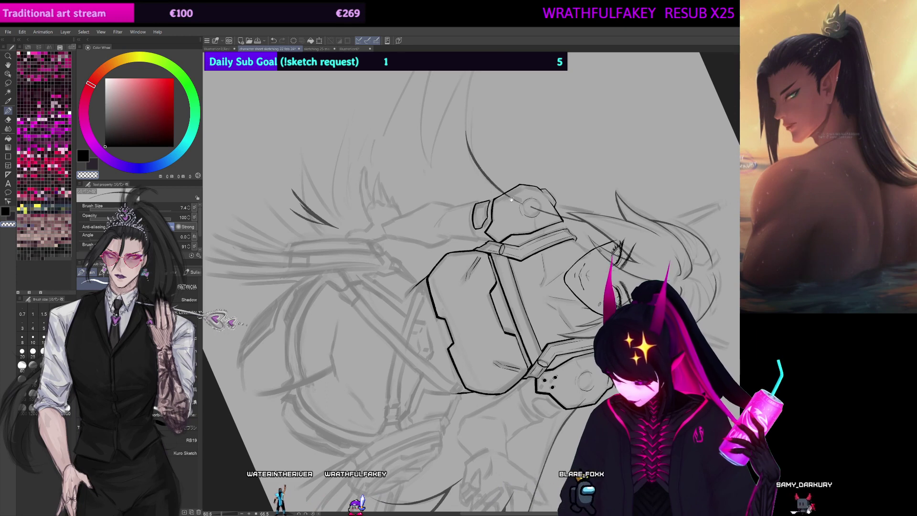
{"action": "left_click_drag", "start_coordinate": [512, 200], "coordinate": [503, 182]}
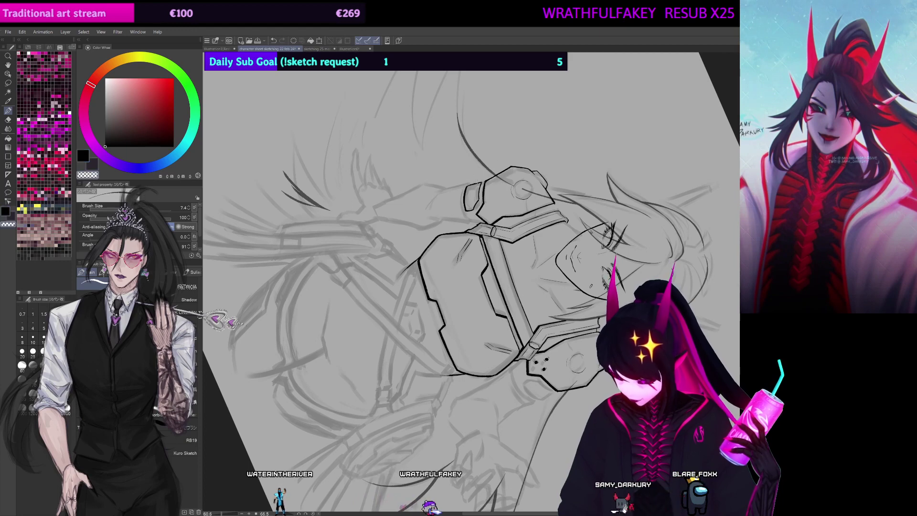
{"action": "key", "text": "ctrl+z"}
{"action": "left_click_drag", "start_coordinate": [492, 173], "coordinate": [477, 173]}
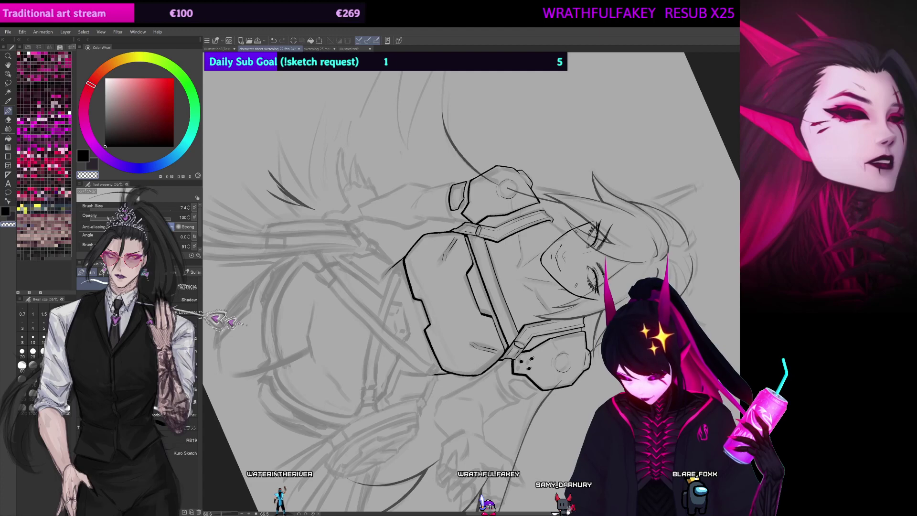
{"action": "key", "text": "ctrl+z"}
{"action": "left_click_drag", "start_coordinate": [458, 181], "coordinate": [439, 192]}
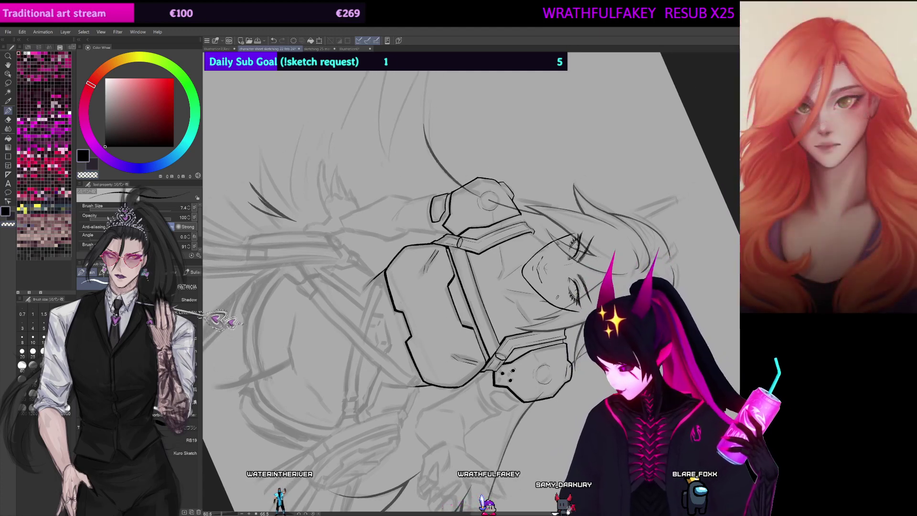
{"action": "key", "text": "ctrl+at"}
{"action": "left_click_drag", "start_coordinate": [510, 181], "coordinate": [538, 160]}
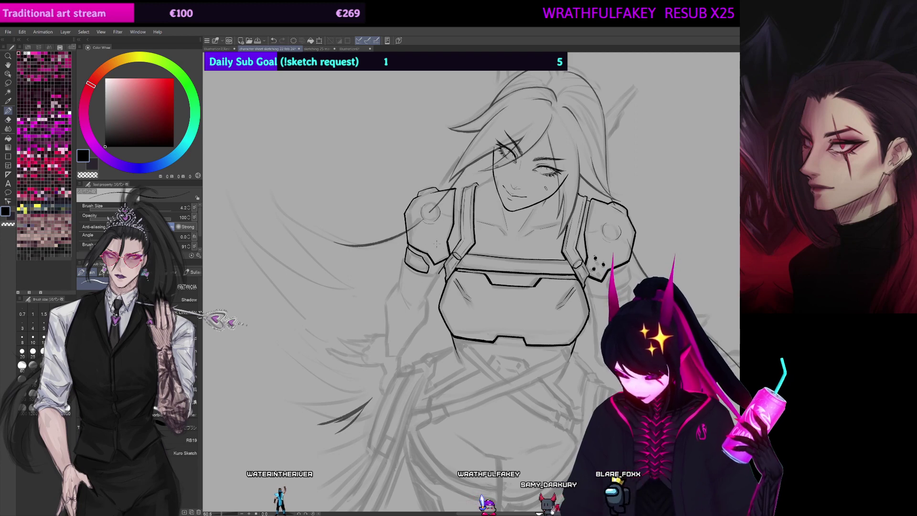
Step: Copy the dot cluster from the dotted shoulder plate and fit it into the lower inner corner of the other plate
{"action": "key", "text": "m"}
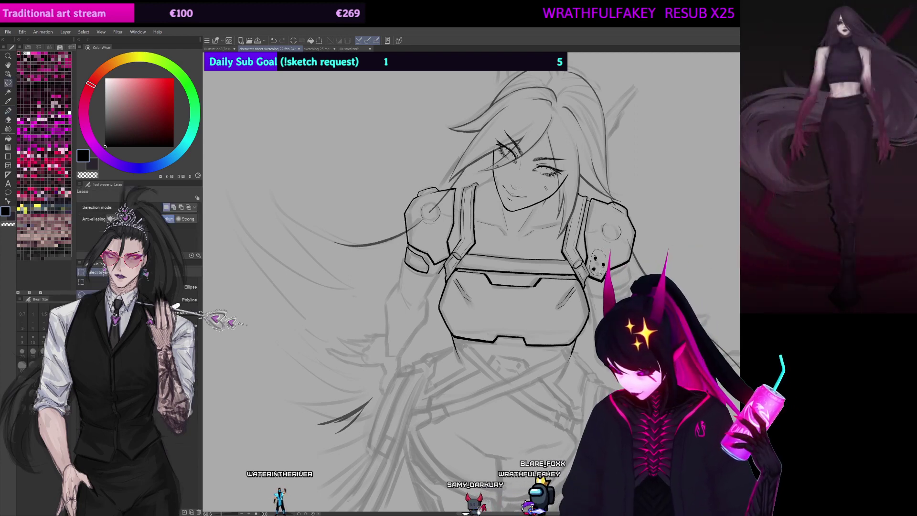
{"action": "left_click_drag", "start_coordinate": [613, 253], "coordinate": [610, 256]}
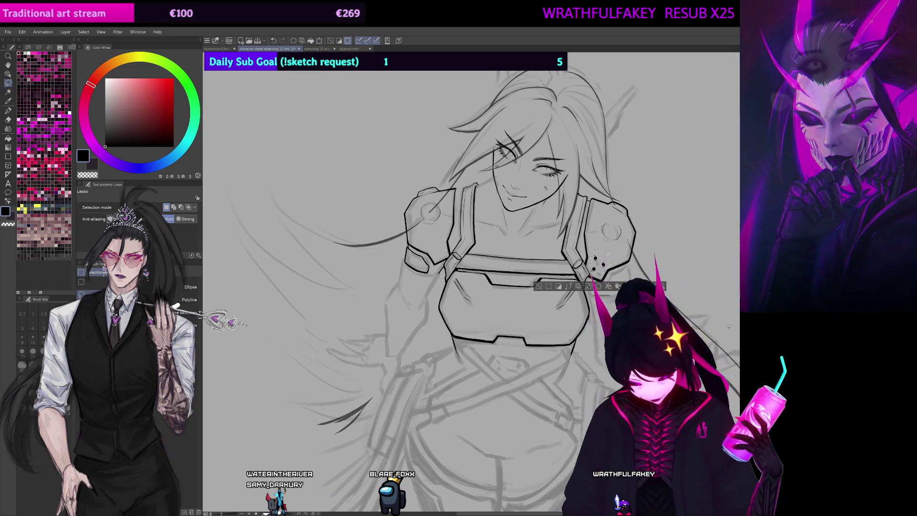
{"action": "key", "text": "ctrl+t"}
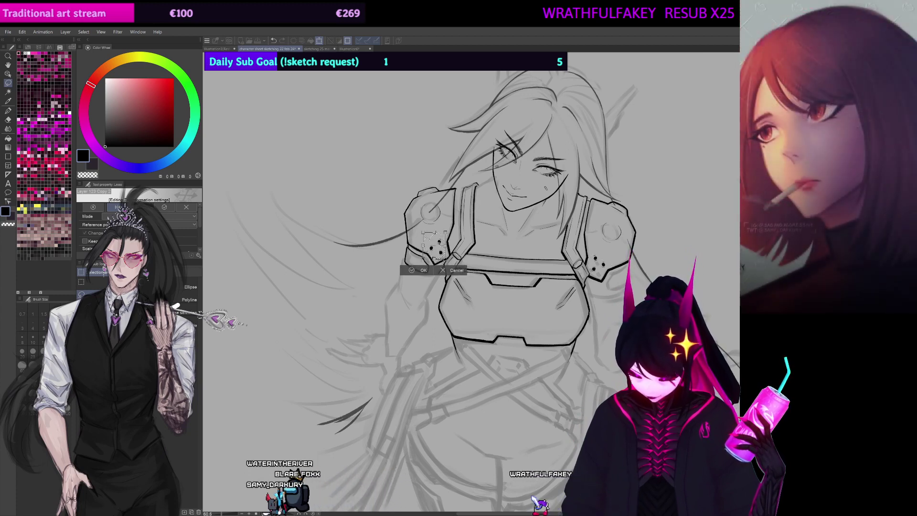
{"action": "left_click", "coordinate": [424, 271]}
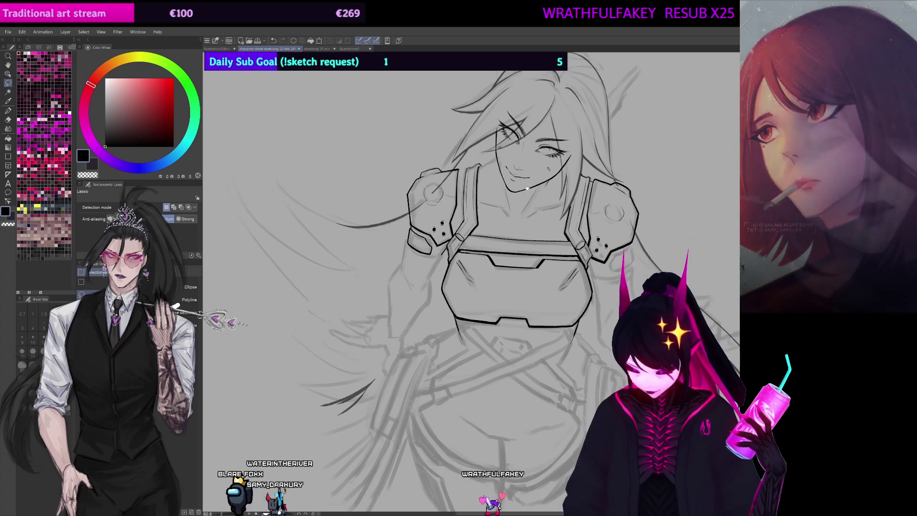
{"action": "key", "text": "ctrl+t"}
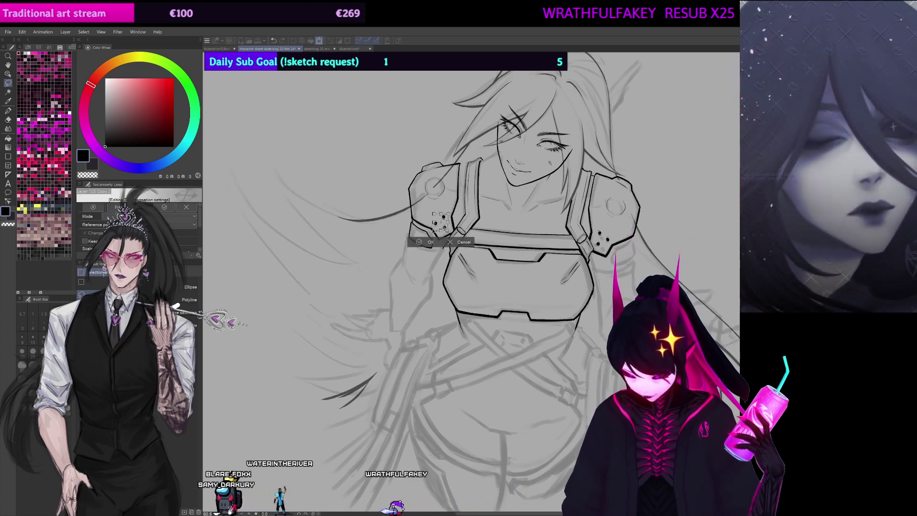
{"action": "left_click", "coordinate": [425, 242]}
Step: Ink both sides of the arm from the band down to the wrist at brush size 6.0, undoing a first thinner stroke
{"action": "left_click_drag", "start_coordinate": [425, 242], "coordinate": [438, 224]}
{"action": "key", "text": "p"}
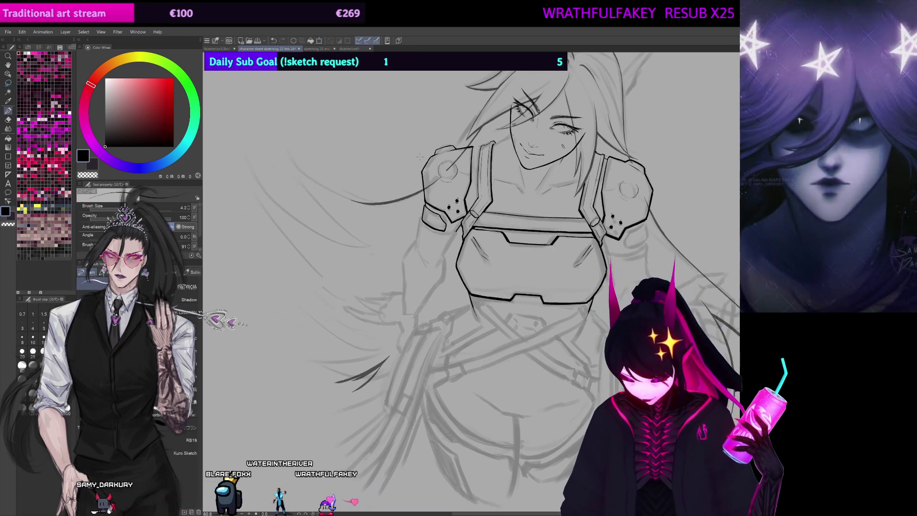
{"action": "left_click_drag", "start_coordinate": [421, 226], "coordinate": [421, 234]}
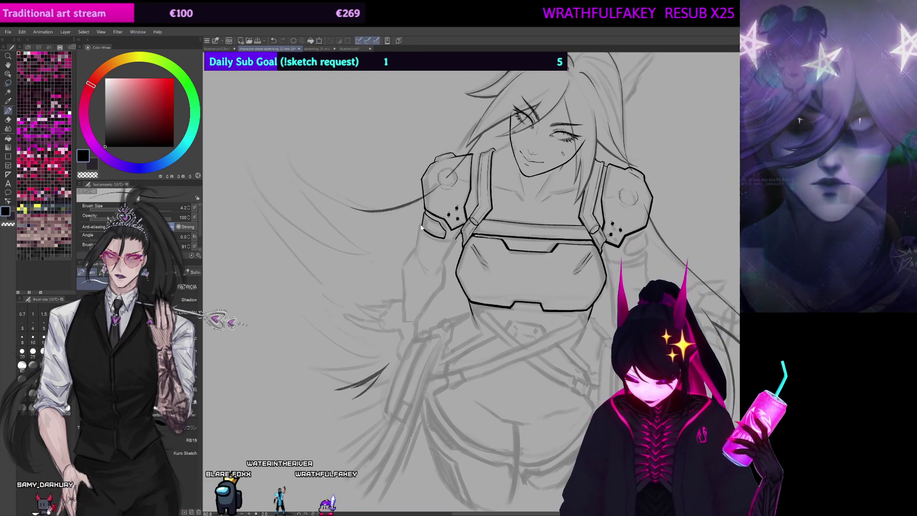
{"action": "key", "text": "ctrl+z"}
{"action": "key", "text": "]"}
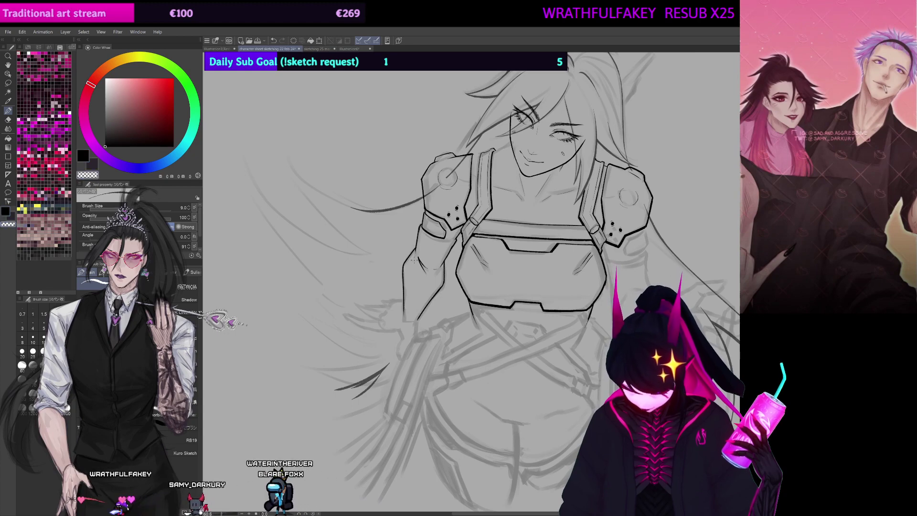
Step: Ink and reinforce the crease lines at the elbow with brush size 7.7, undoing one earlier stroke
{"action": "mouse_move", "coordinate": [658, 166]}
{"action": "left_mouse_down"}
{"action": "mouse_move", "coordinate": [660, 156]}
{"action": "mouse_move", "coordinate": [621, 176]}
{"action": "mouse_move", "coordinate": [547, 448]}
{"action": "left_mouse_up"}
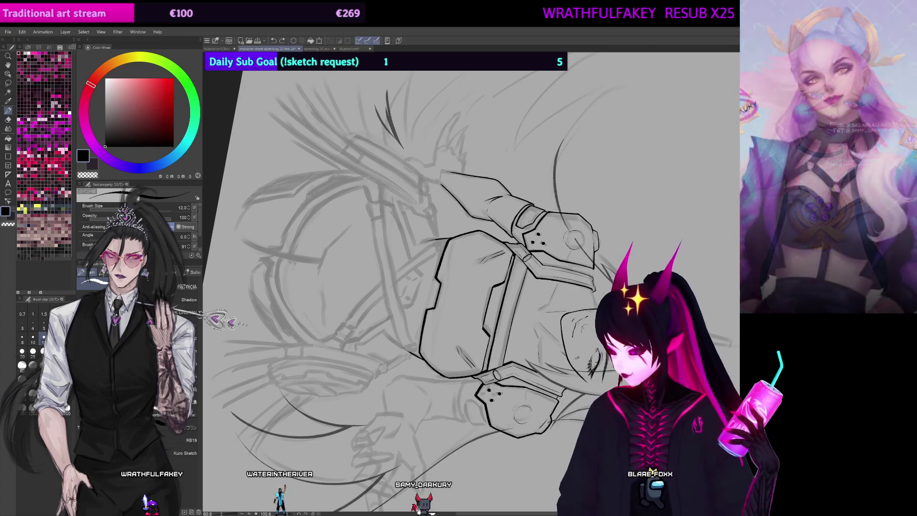
{"action": "key", "text": "ctrl+z"}
{"action": "scroll", "coordinate": [480, 282], "scroll_direction": "up", "scroll_amount": 4}
{"action": "left_click_drag", "start_coordinate": [593, 224], "coordinate": [383, 178]}
{"action": "left_click_drag", "start_coordinate": [459, 207], "coordinate": [717, 354]}
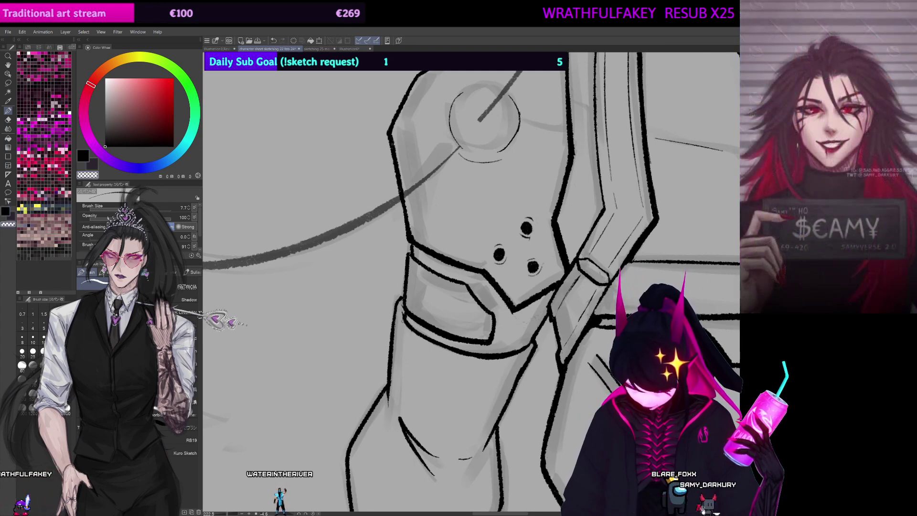
{"action": "scroll", "coordinate": [475, 280], "scroll_direction": "down", "scroll_amount": 3}
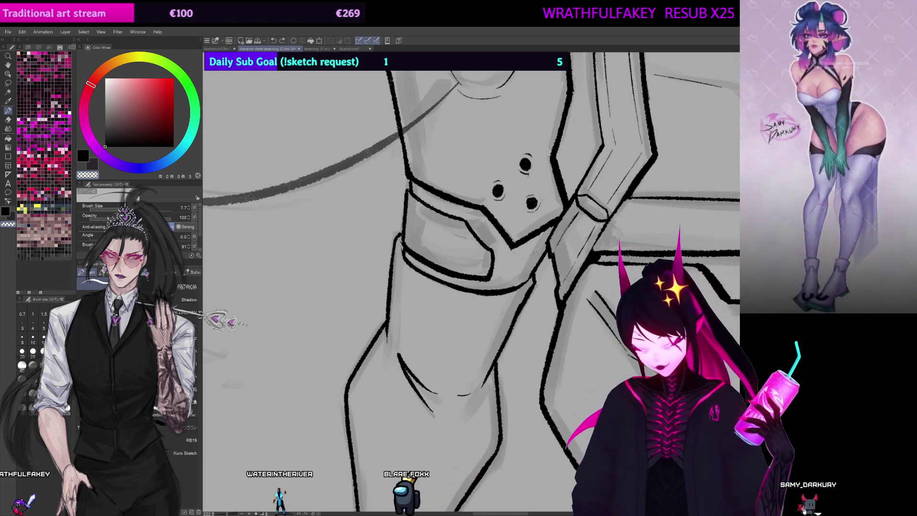
{"action": "left_click_drag", "start_coordinate": [632, 124], "coordinate": [577, 115]}
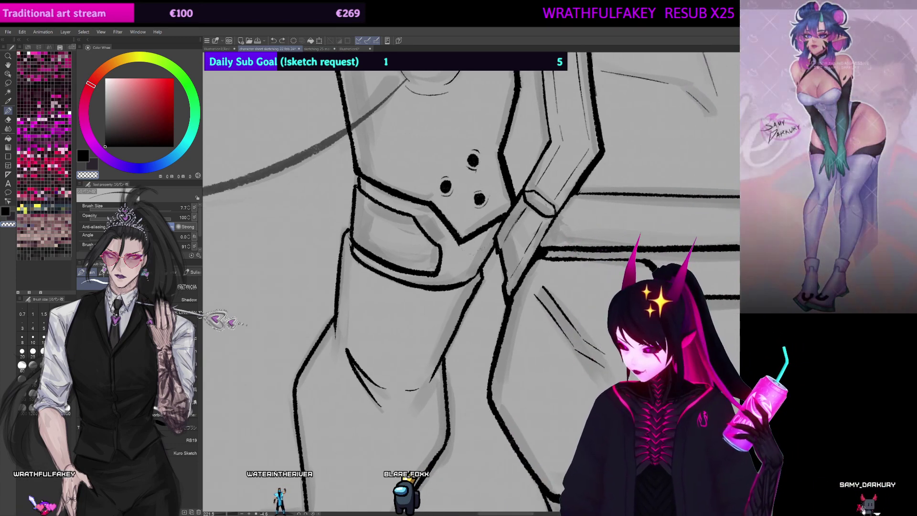
{"action": "left_click_drag", "start_coordinate": [341, 238], "coordinate": [520, 153]}
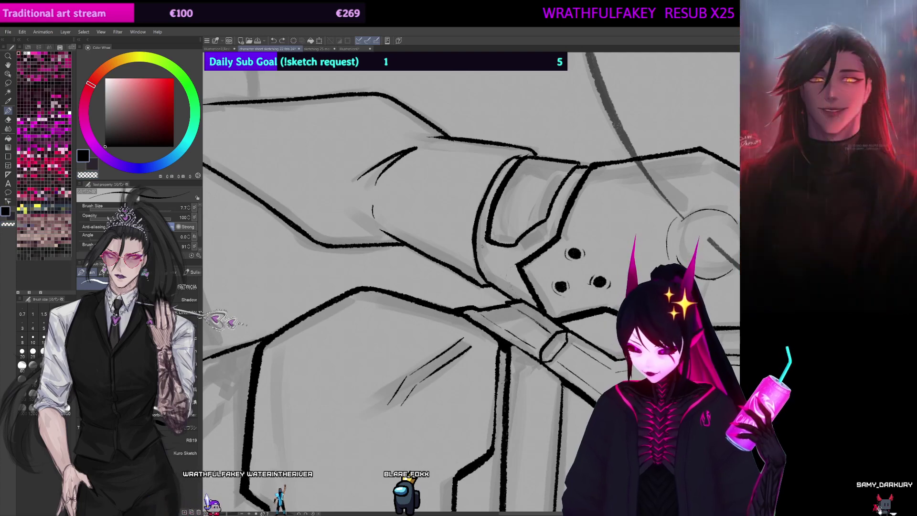
{"action": "left_click_drag", "start_coordinate": [482, 246], "coordinate": [520, 239]}
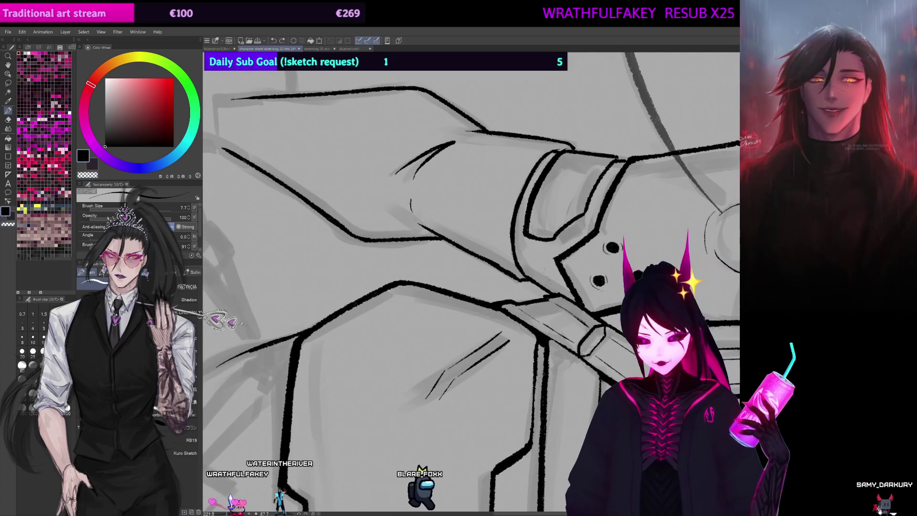
{"action": "left_click_drag", "start_coordinate": [460, 136], "coordinate": [333, 329]}
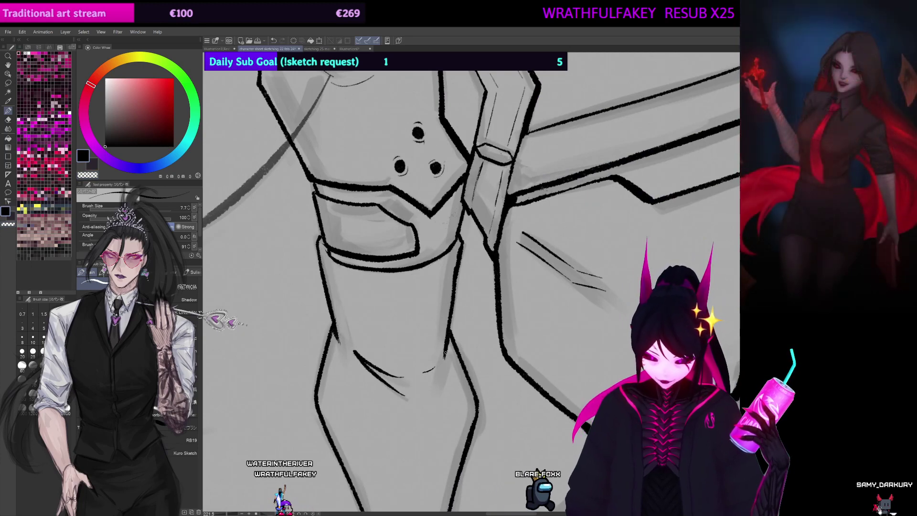
{"action": "left_click_drag", "start_coordinate": [446, 352], "coordinate": [454, 280]}
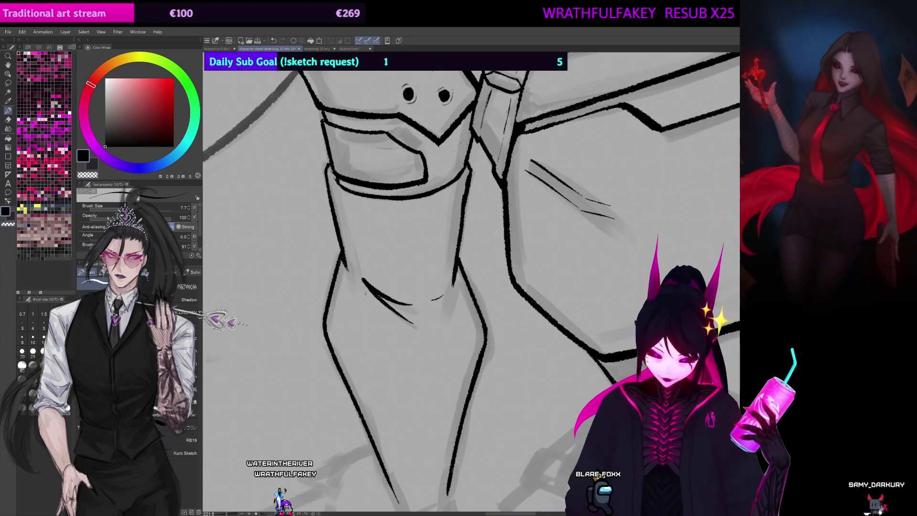
{"action": "mouse_move", "coordinate": [443, 295]}
{"action": "left_mouse_down"}
{"action": "mouse_move", "coordinate": [490, 190]}
{"action": "mouse_move", "coordinate": [470, 201]}
{"action": "left_mouse_up"}
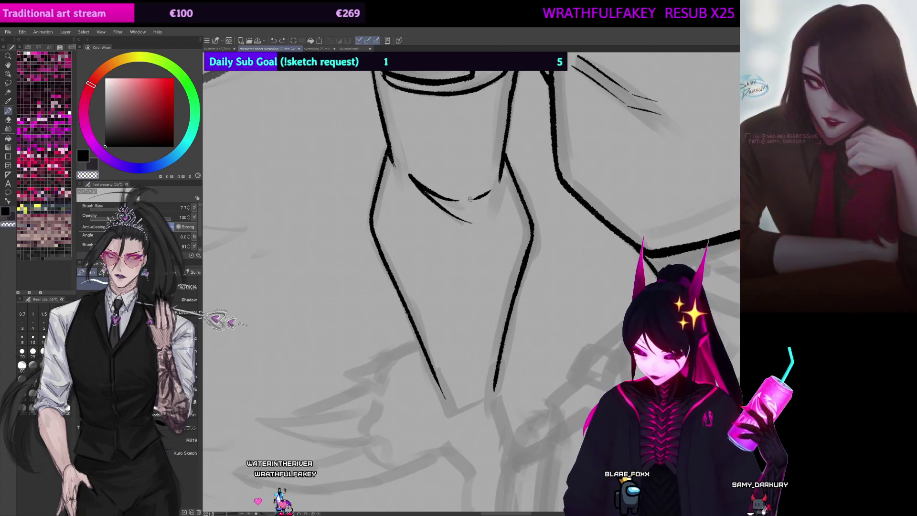
Step: Ink the inward-turning corners at the wrist end of both forearm lines at brush size 7.7
{"action": "left_click_drag", "start_coordinate": [544, 200], "coordinate": [520, 99]}
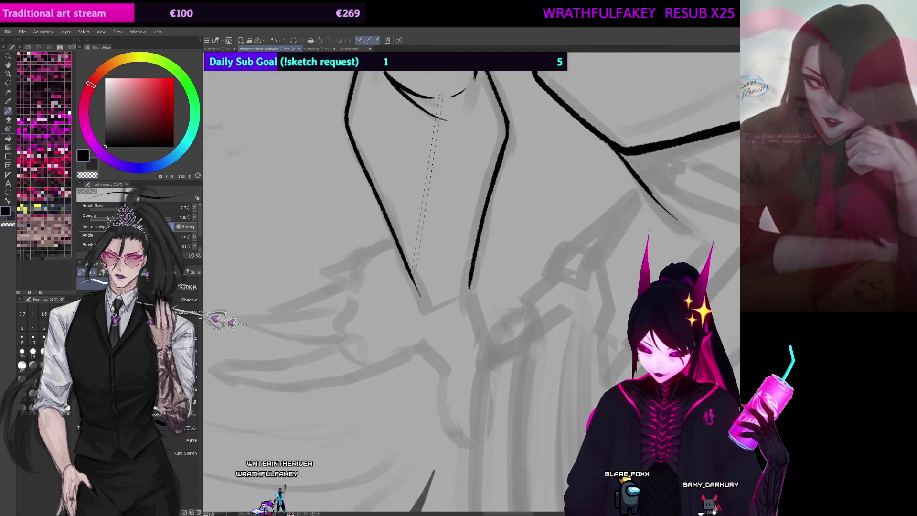
{"action": "left_click_drag", "start_coordinate": [407, 267], "coordinate": [427, 295]}
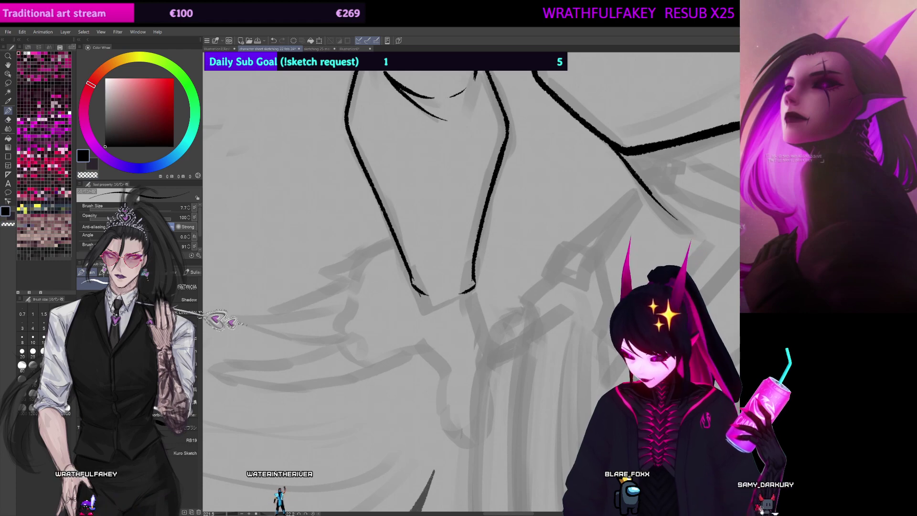
{"action": "mouse_move", "coordinate": [332, 246]}
{"action": "left_mouse_down"}
{"action": "mouse_move", "coordinate": [349, 204]}
{"action": "mouse_move", "coordinate": [583, 176]}
{"action": "left_mouse_up"}
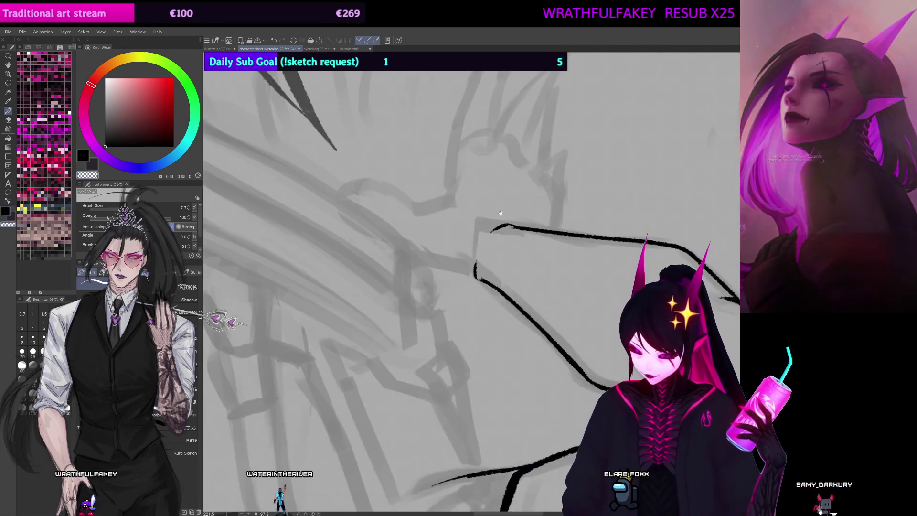
Step: Ink the outlines of the hand's index and middle fingers at brush size 7.7, undoing one stroke between them
{"action": "left_click_drag", "start_coordinate": [496, 224], "coordinate": [383, 364]}
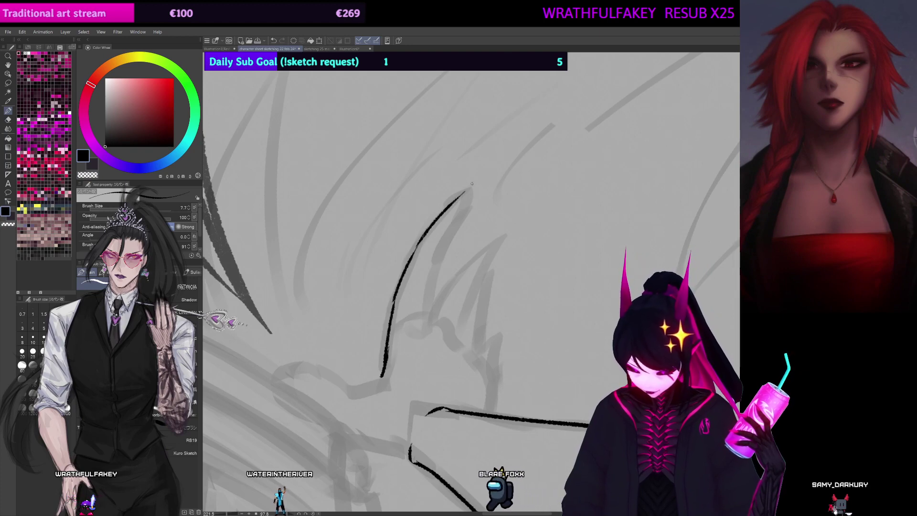
{"action": "left_click_drag", "start_coordinate": [470, 192], "coordinate": [458, 224]}
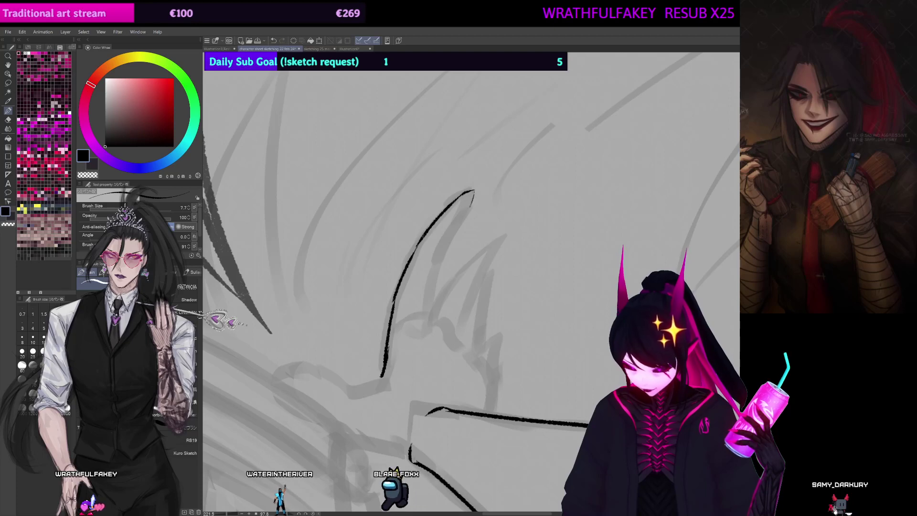
{"action": "mouse_move", "coordinate": [456, 227]}
{"action": "left_mouse_down"}
{"action": "mouse_move", "coordinate": [439, 258]}
{"action": "mouse_move", "coordinate": [463, 231]}
{"action": "left_mouse_up"}
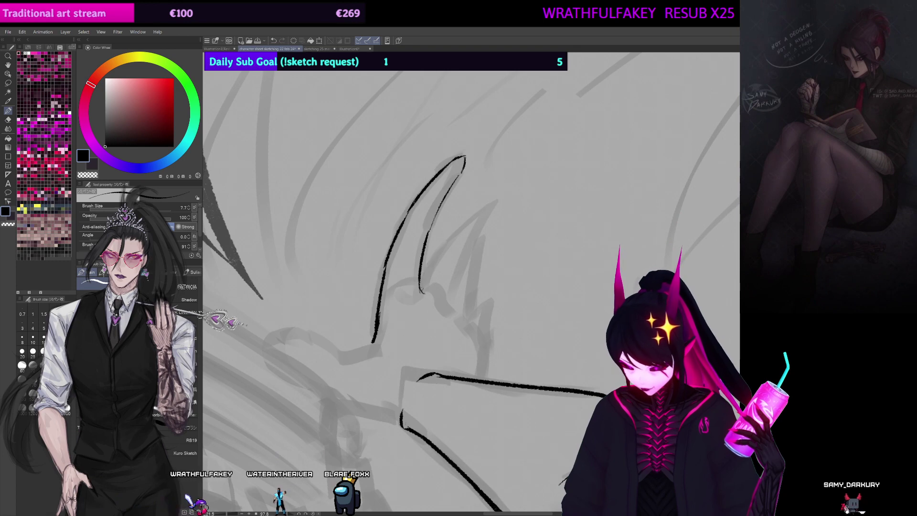
{"action": "key", "text": "ctrl+z"}
{"action": "mouse_move", "coordinate": [420, 270]}
{"action": "left_mouse_down"}
{"action": "mouse_move", "coordinate": [437, 253]}
{"action": "mouse_move", "coordinate": [429, 269]}
{"action": "mouse_move", "coordinate": [471, 216]}
{"action": "left_mouse_up"}
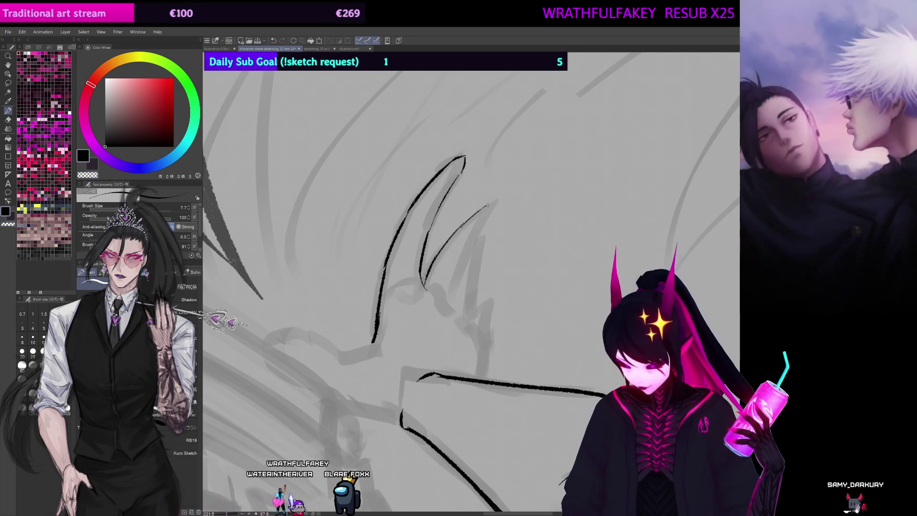
{"action": "mouse_move", "coordinate": [490, 218]}
{"action": "left_mouse_down"}
{"action": "mouse_move", "coordinate": [463, 256]}
{"action": "mouse_move", "coordinate": [481, 232]}
{"action": "mouse_move", "coordinate": [458, 270]}
{"action": "mouse_move", "coordinate": [452, 308]}
{"action": "left_mouse_up"}
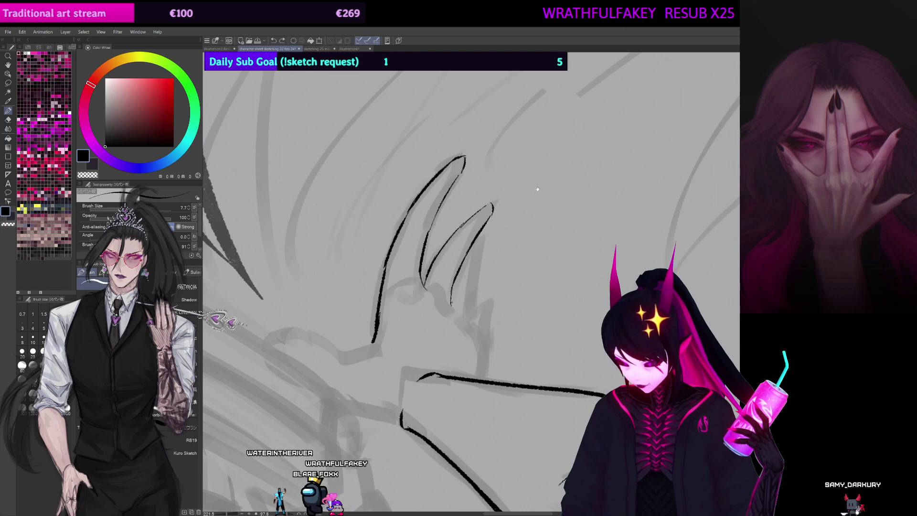
Step: Undo the thick knuckle marks and ink thinner knuckle lines at the base of the two fingers with brush size 3.5
{"action": "left_click_drag", "start_coordinate": [538, 189], "coordinate": [568, 153]}
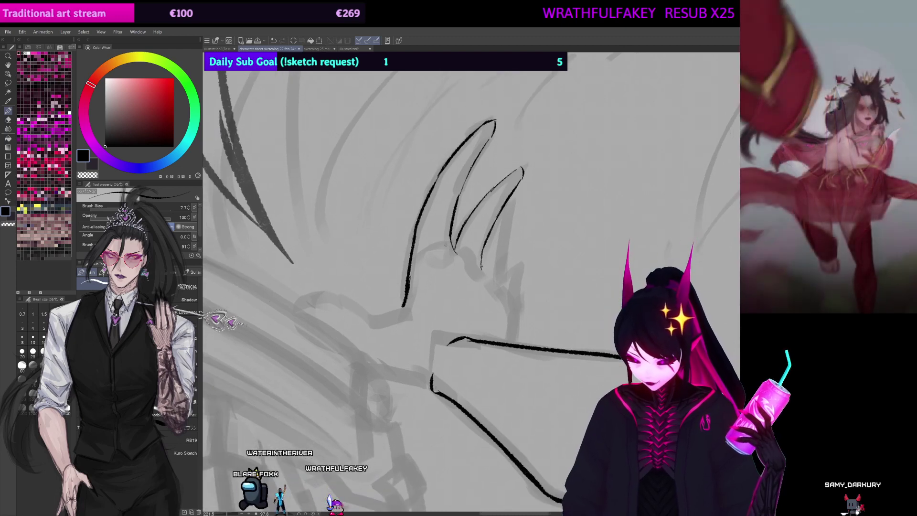
{"action": "left_click_drag", "start_coordinate": [443, 237], "coordinate": [445, 276]}
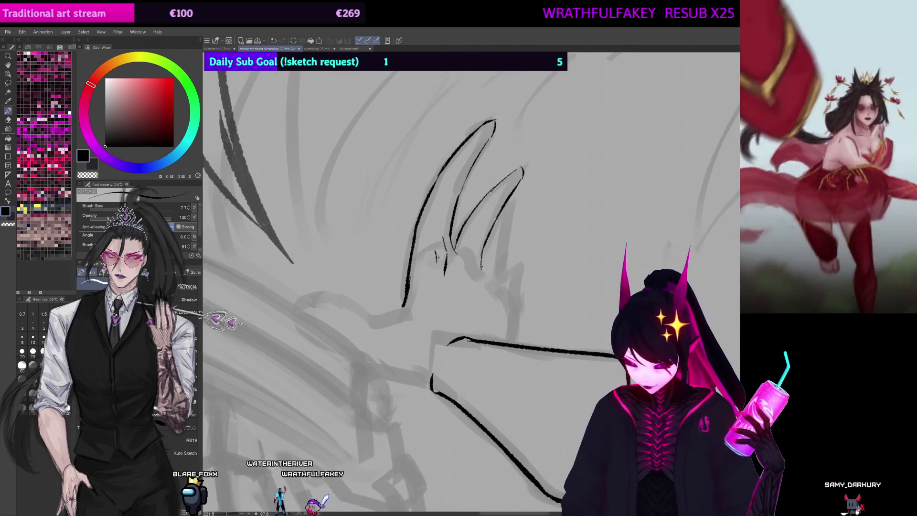
{"action": "key", "text": "ctrl+z"}
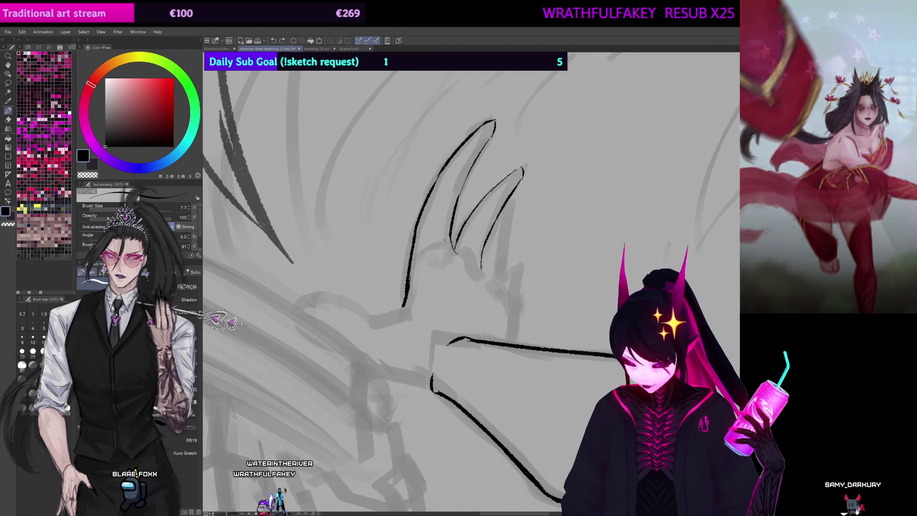
{"action": "key", "text": "["}
{"action": "left_click_drag", "start_coordinate": [445, 237], "coordinate": [448, 250]}
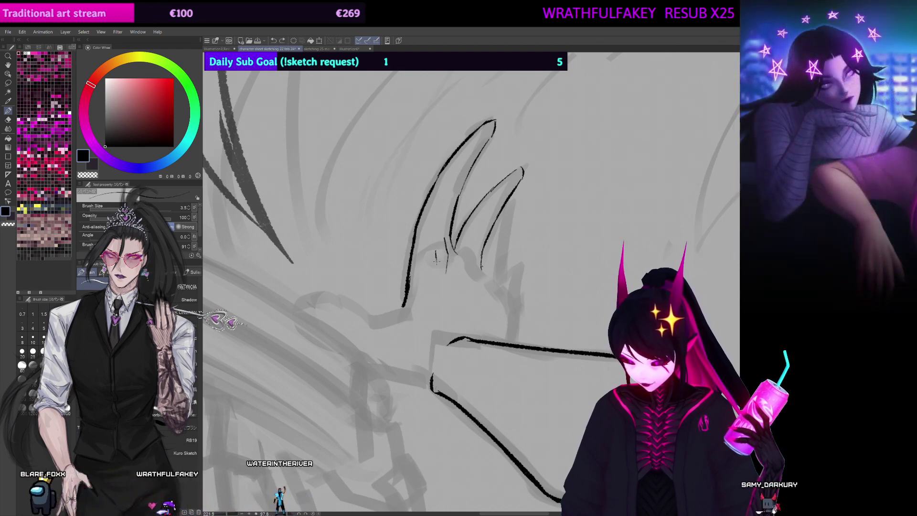
{"action": "left_click_drag", "start_coordinate": [478, 249], "coordinate": [475, 283]}
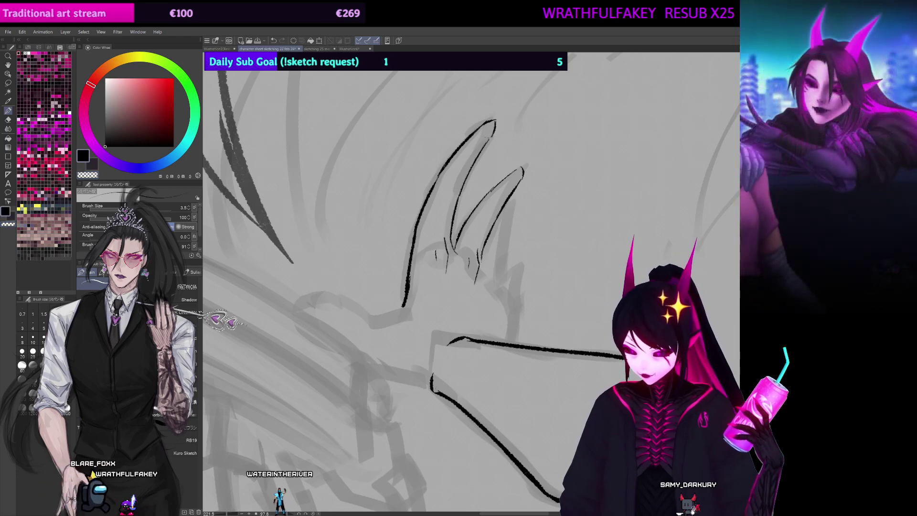
Step: Ink the remaining fingers, their knuckle lines and the outer edge of the hand down to the wrist at brush size 3.7
{"action": "left_click_drag", "start_coordinate": [602, 165], "coordinate": [541, 150]}
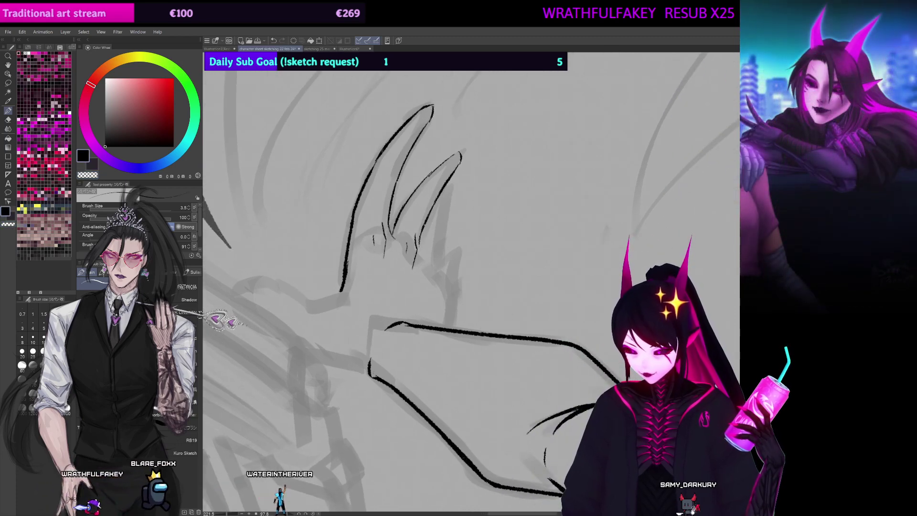
{"action": "key", "text": "]"}
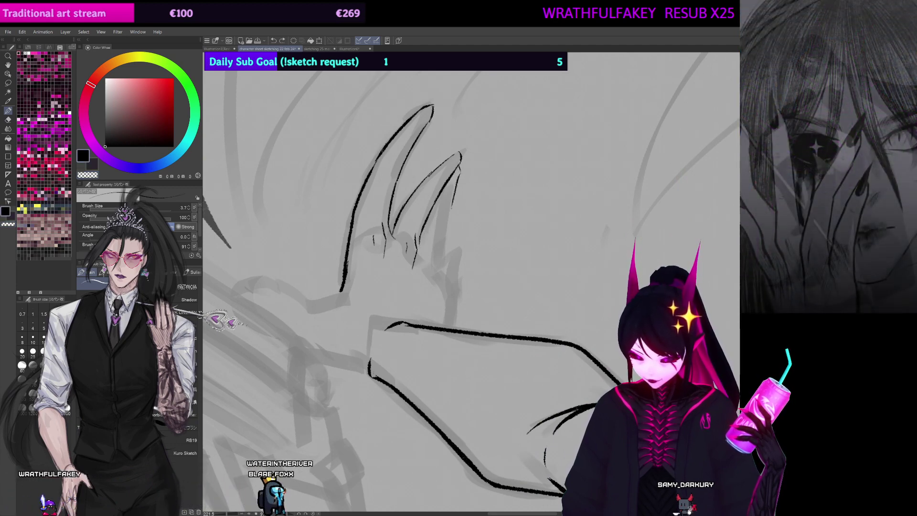
{"action": "left_click_drag", "start_coordinate": [460, 178], "coordinate": [448, 229]}
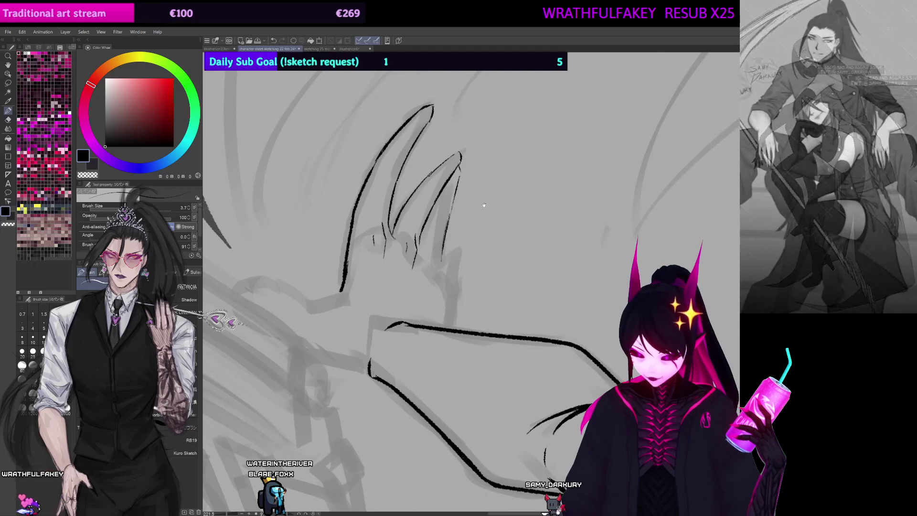
{"action": "left_click_drag", "start_coordinate": [483, 205], "coordinate": [489, 185]}
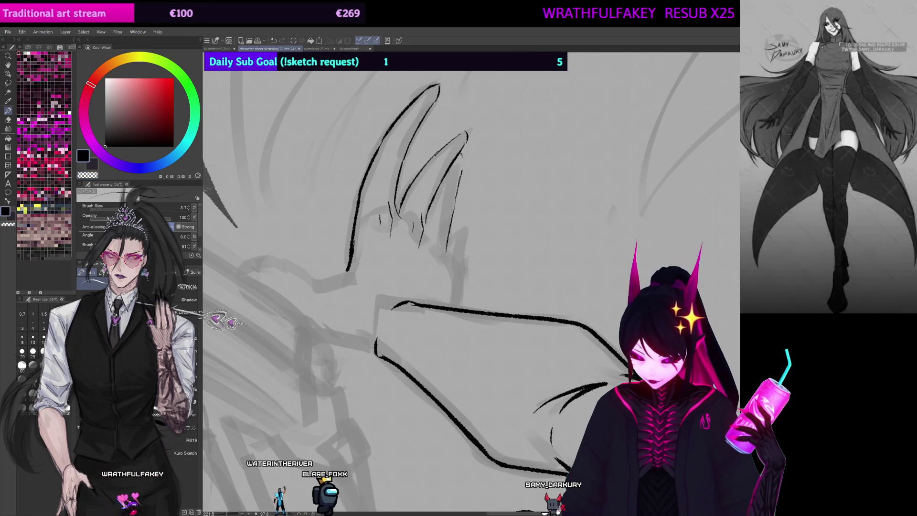
{"action": "left_click_drag", "start_coordinate": [470, 172], "coordinate": [471, 166]}
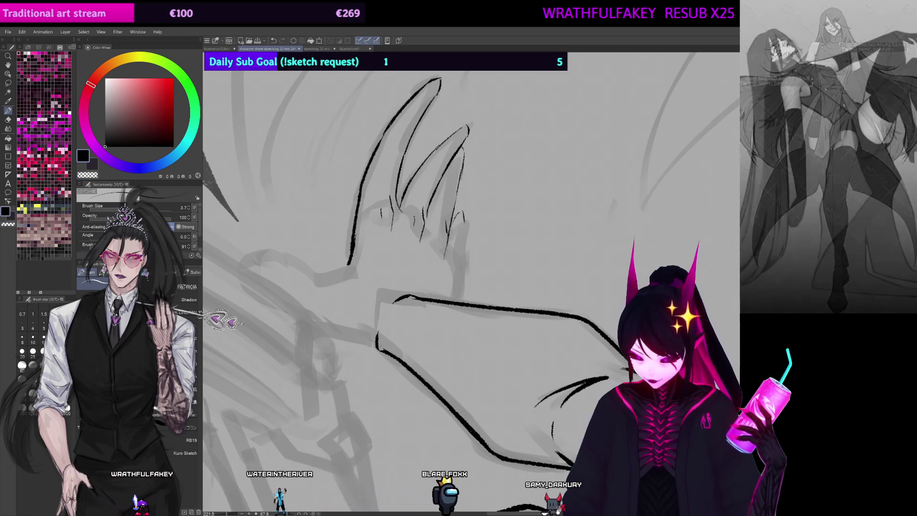
{"action": "left_click_drag", "start_coordinate": [460, 214], "coordinate": [465, 245]}
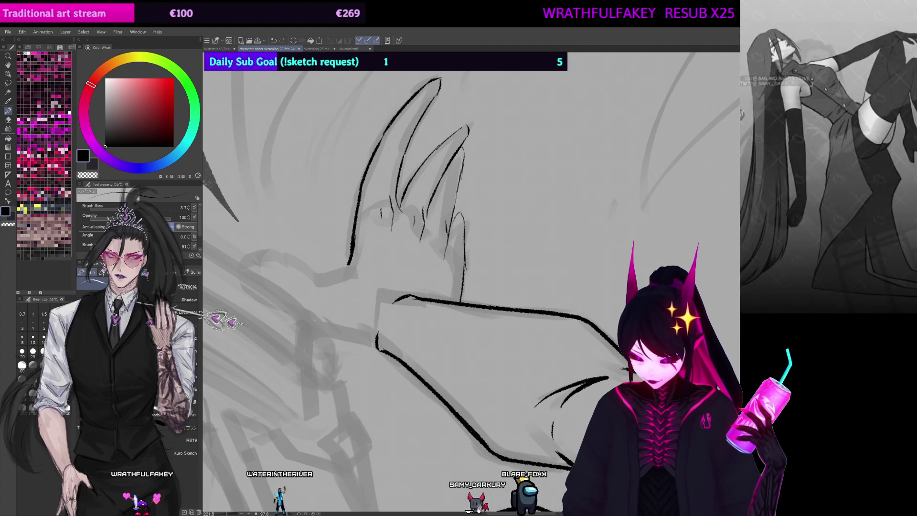
Step: Ink the thumb from the edge of the index finger around its tip at brush size 6.0, undoing earlier strokes at its base
{"action": "left_click_drag", "start_coordinate": [430, 277], "coordinate": [562, 231]}
{"action": "left_click_drag", "start_coordinate": [381, 363], "coordinate": [483, 206]}
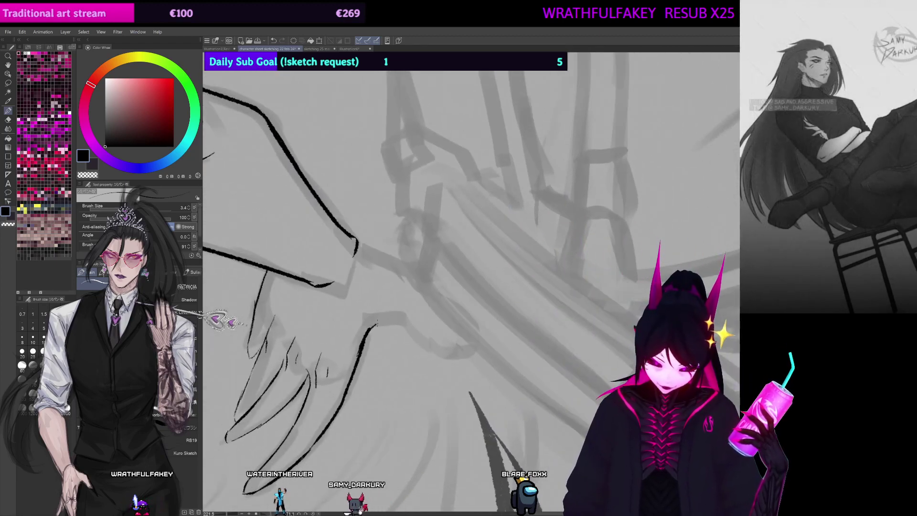
{"action": "left_click_drag", "start_coordinate": [411, 266], "coordinate": [305, 179]}
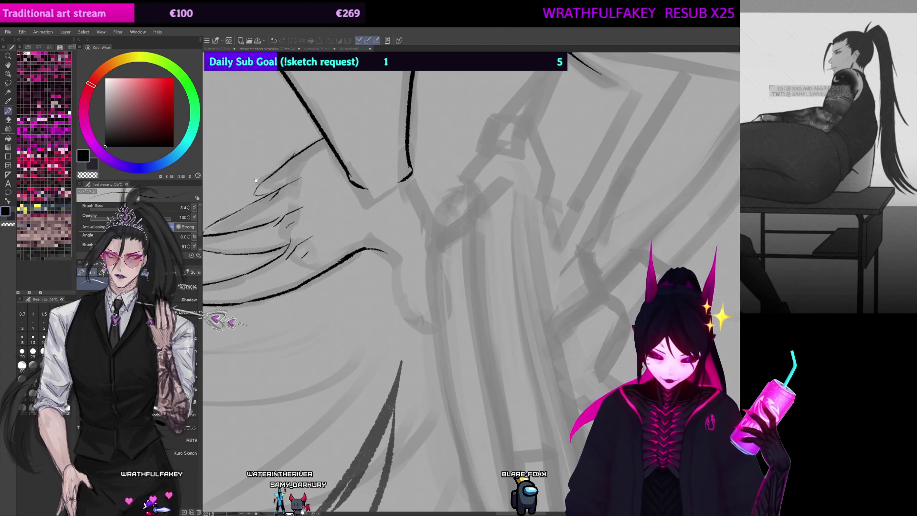
{"action": "left_click_drag", "start_coordinate": [431, 291], "coordinate": [468, 271]}
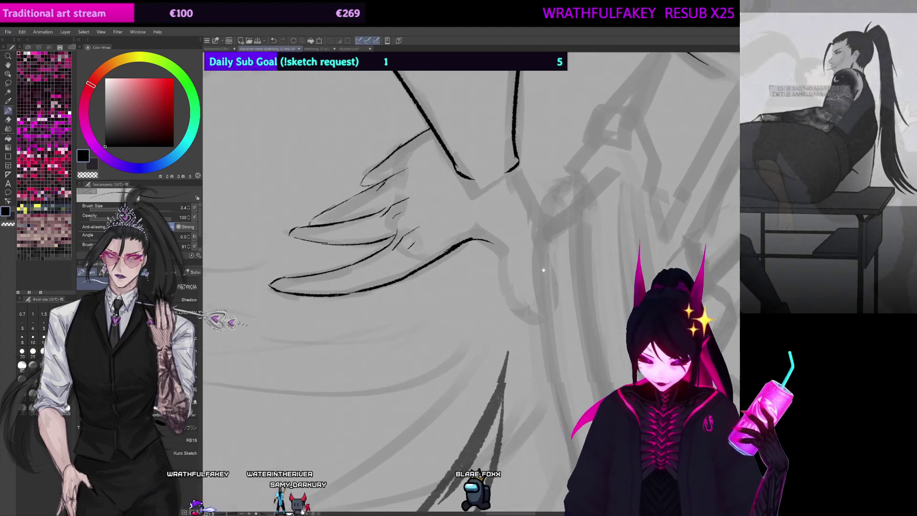
{"action": "key", "text": "ctrl+z"}
{"action": "key", "text": "]"}
{"action": "key", "text": "]"}
{"action": "key", "text": "]"}
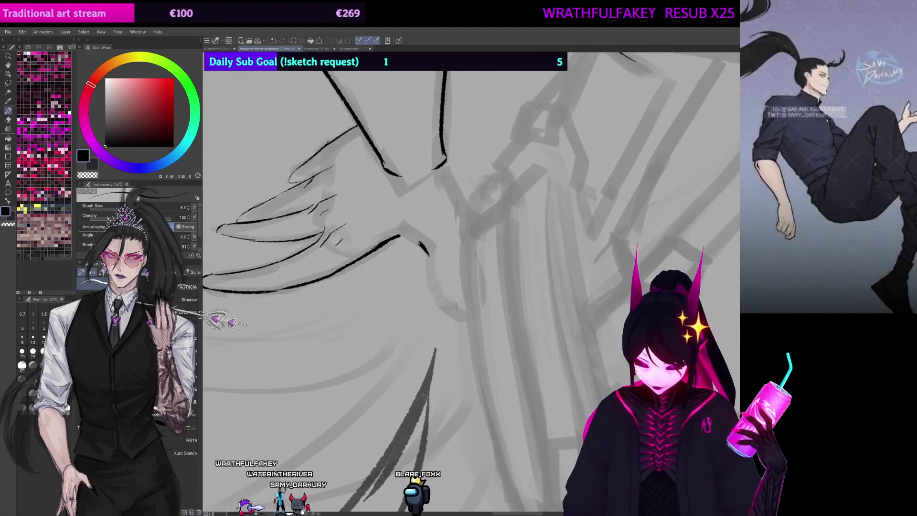
{"action": "left_click_drag", "start_coordinate": [401, 235], "coordinate": [424, 250]}
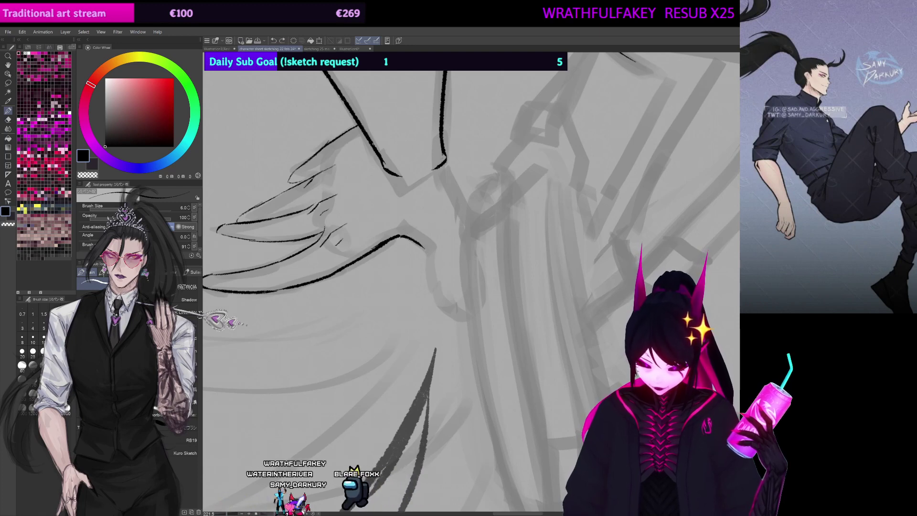
{"action": "key", "text": "ctrl+z"}
{"action": "left_click_drag", "start_coordinate": [373, 250], "coordinate": [416, 240]}
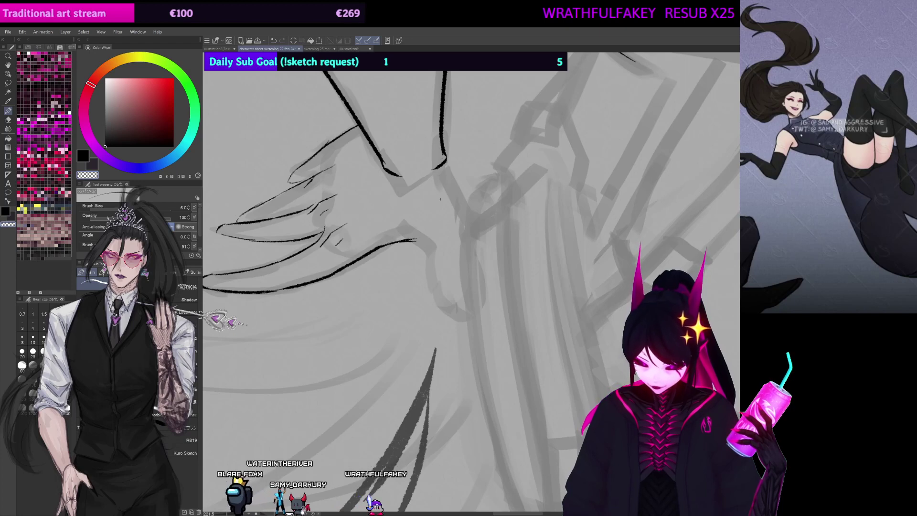
{"action": "left_click_drag", "start_coordinate": [439, 293], "coordinate": [478, 319]}
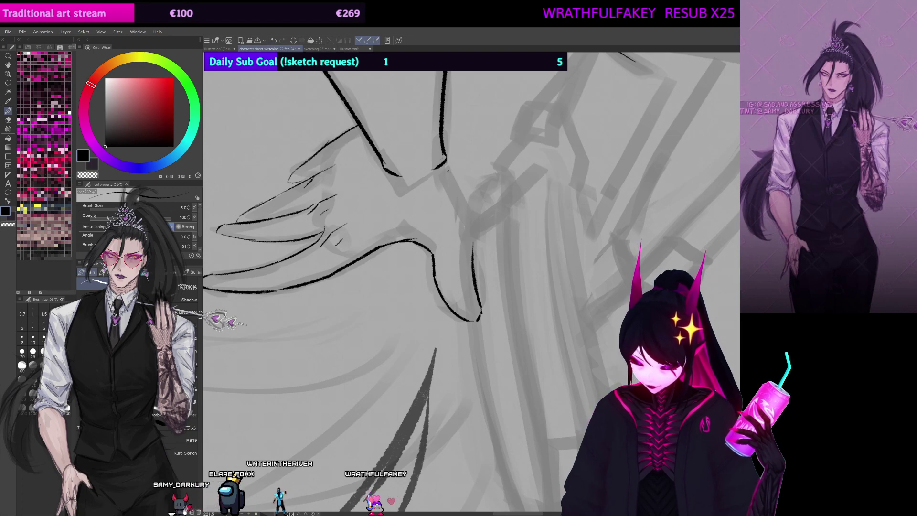
Step: Ink the thumb's outer edge up to the wrist at brush size 6.0 and add small pointed details at the four finger knuckles
{"action": "left_click_drag", "start_coordinate": [445, 149], "coordinate": [472, 226]}
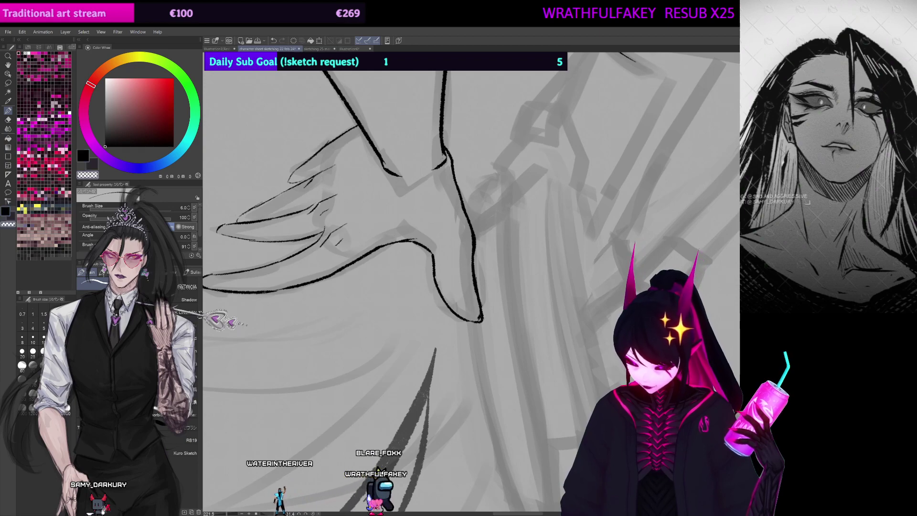
{"action": "mouse_move", "coordinate": [456, 243]}
{"action": "left_mouse_down"}
{"action": "mouse_move", "coordinate": [505, 343]}
{"action": "mouse_move", "coordinate": [446, 441]}
{"action": "mouse_move", "coordinate": [519, 379]}
{"action": "mouse_move", "coordinate": [598, 250]}
{"action": "mouse_move", "coordinate": [611, 244]}
{"action": "mouse_move", "coordinate": [497, 297]}
{"action": "left_mouse_up"}
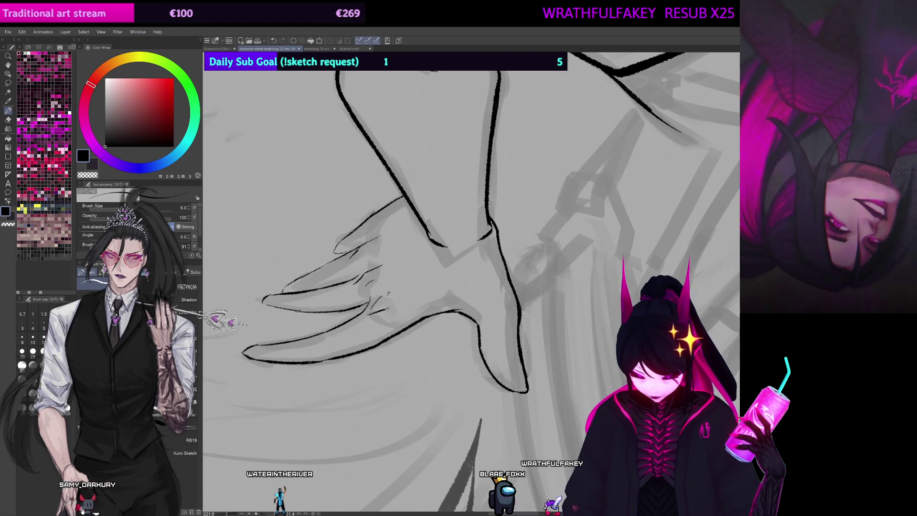
{"action": "left_click_drag", "start_coordinate": [386, 292], "coordinate": [393, 305]}
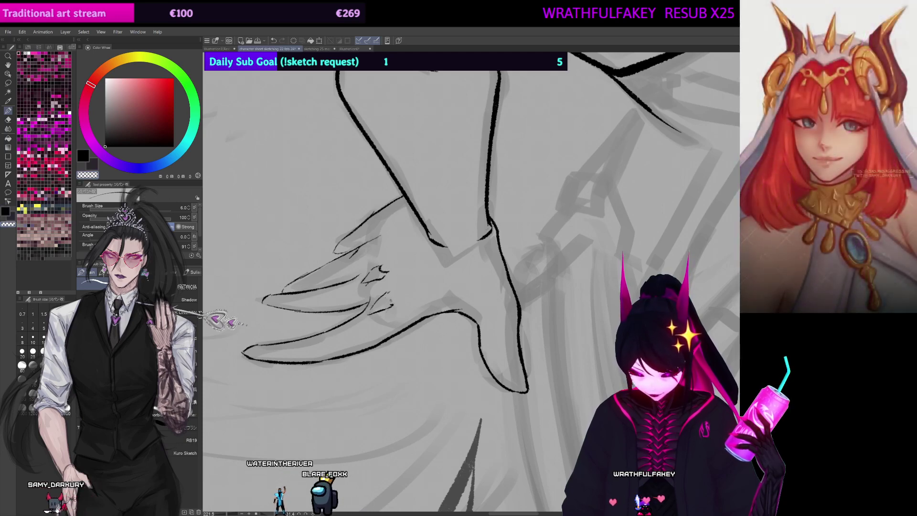
{"action": "left_click_drag", "start_coordinate": [388, 294], "coordinate": [395, 305]}
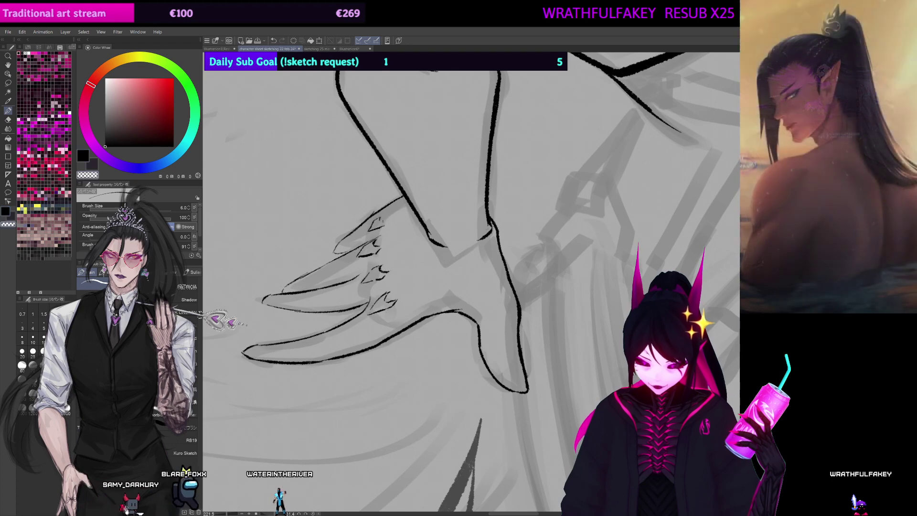
Step: Try to ink a small pointed joint detail on the outer edge of the thumb at brush size 6.0
{"action": "left_click_drag", "start_coordinate": [495, 198], "coordinate": [492, 172]}
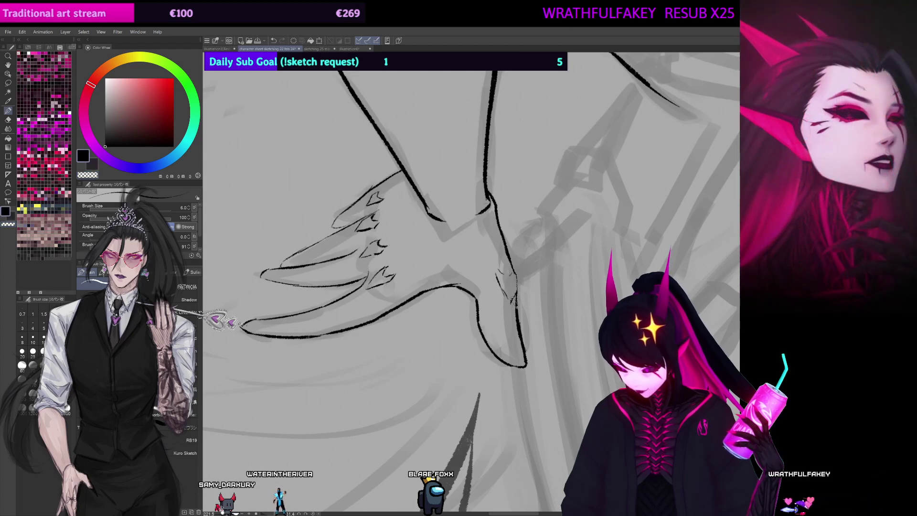
{"action": "left_click_drag", "start_coordinate": [507, 261], "coordinate": [507, 255]}
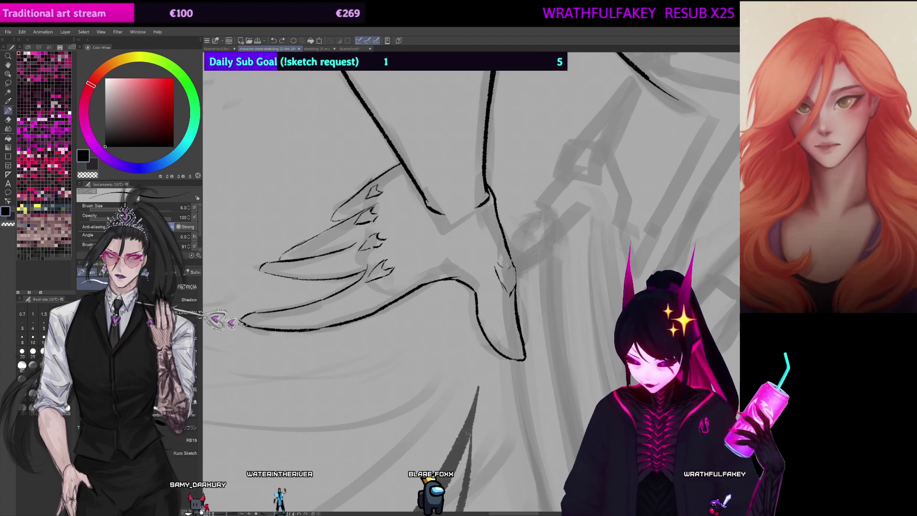
{"action": "left_click_drag", "start_coordinate": [510, 290], "coordinate": [514, 279]}
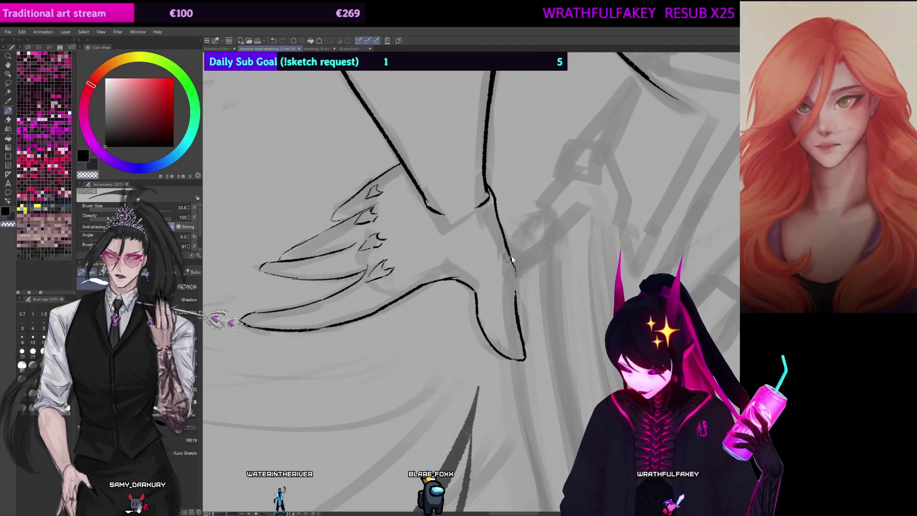
Step: Lasso the inner line at the base of the thumb, reshape it by transforming its corners, and deselect it
{"action": "key", "text": "c"}
{"action": "key", "text": "["}
{"action": "scroll", "coordinate": [471, 282], "scroll_direction": "down", "scroll_amount": 1}
{"action": "scroll", "coordinate": [476, 282], "scroll_direction": "down", "scroll_amount": 10}
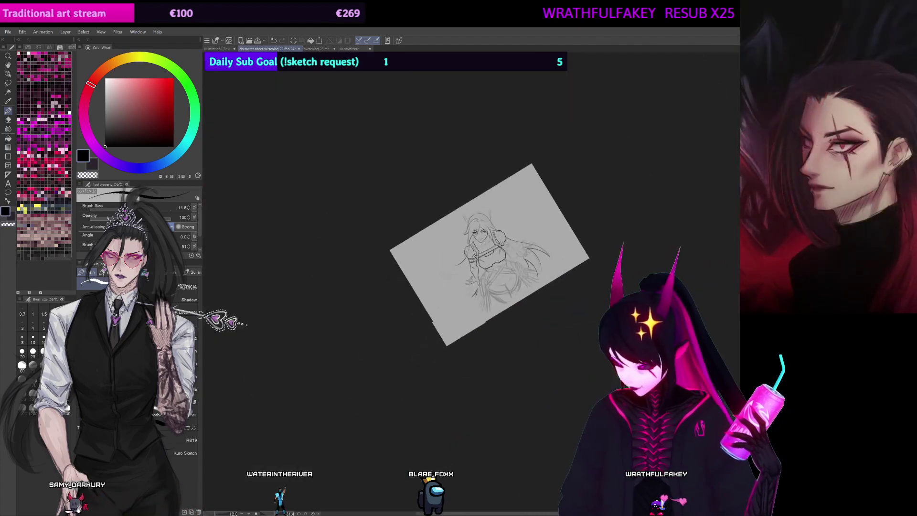
{"action": "scroll", "coordinate": [476, 282], "scroll_direction": "up", "scroll_amount": 6}
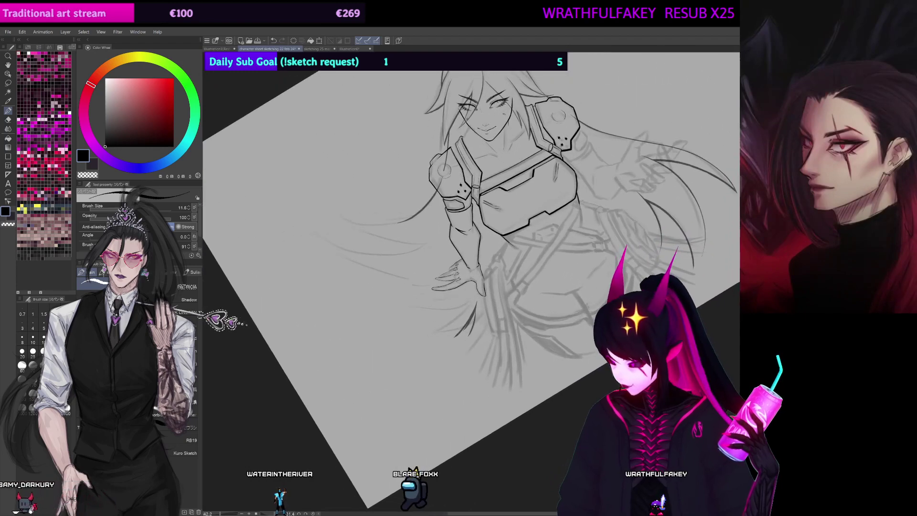
{"action": "key", "text": "ctrl+at"}
{"action": "scroll", "coordinate": [472, 282], "scroll_direction": "up", "scroll_amount": 3}
{"action": "scroll", "coordinate": [541, 296], "scroll_direction": "up", "scroll_amount": 5}
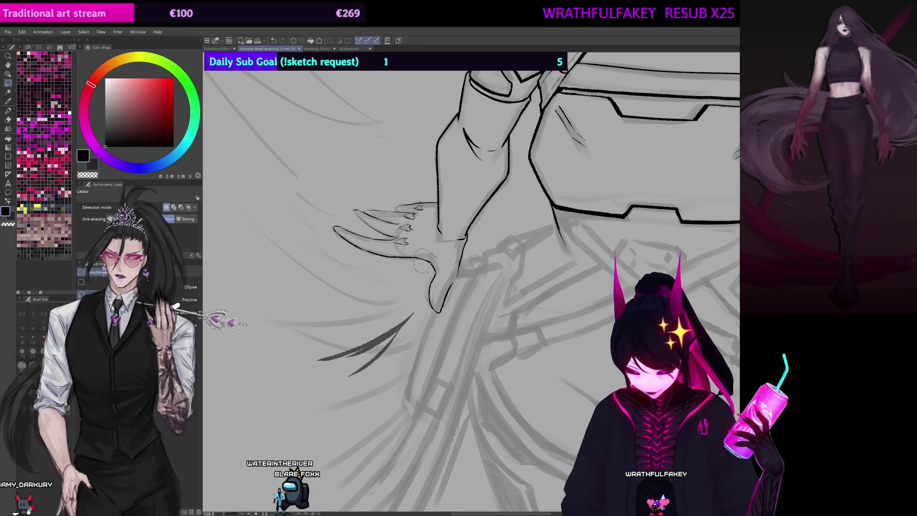
{"action": "key", "text": "ctrl+t"}
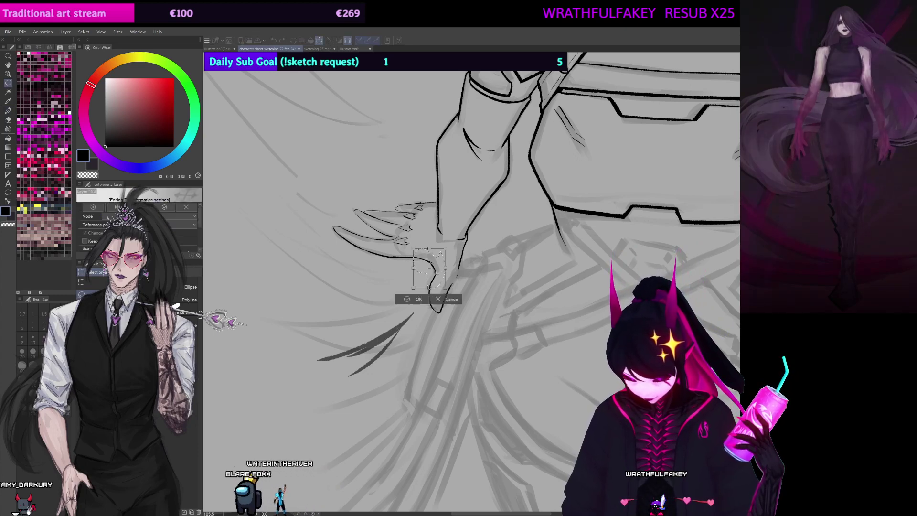
{"action": "left_click_drag", "start_coordinate": [445, 248], "coordinate": [455, 237]}
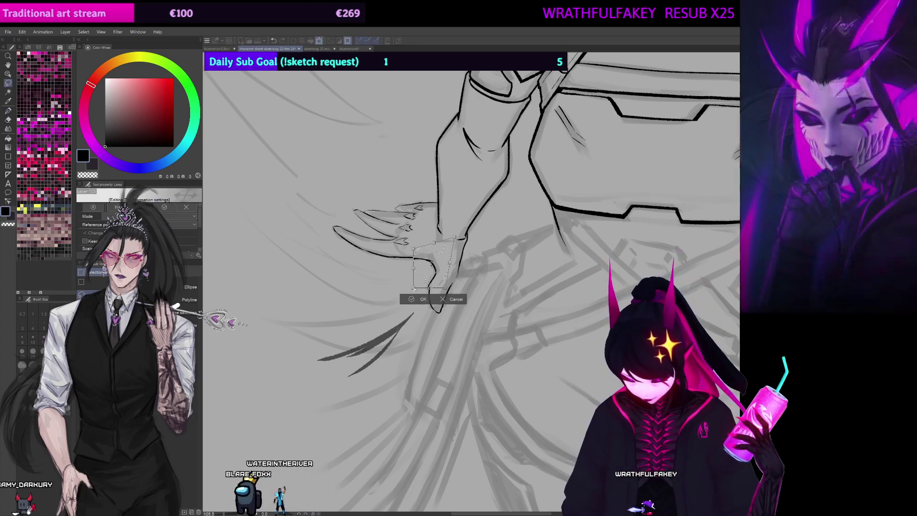
{"action": "left_click_drag", "start_coordinate": [415, 289], "coordinate": [418, 286]}
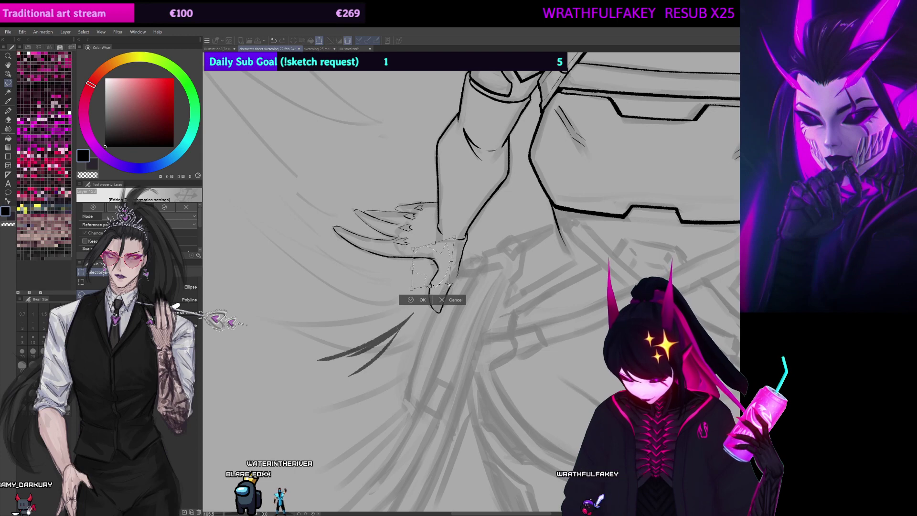
{"action": "left_click", "coordinate": [416, 300]}
{"action": "key", "text": "ctrl+d"}
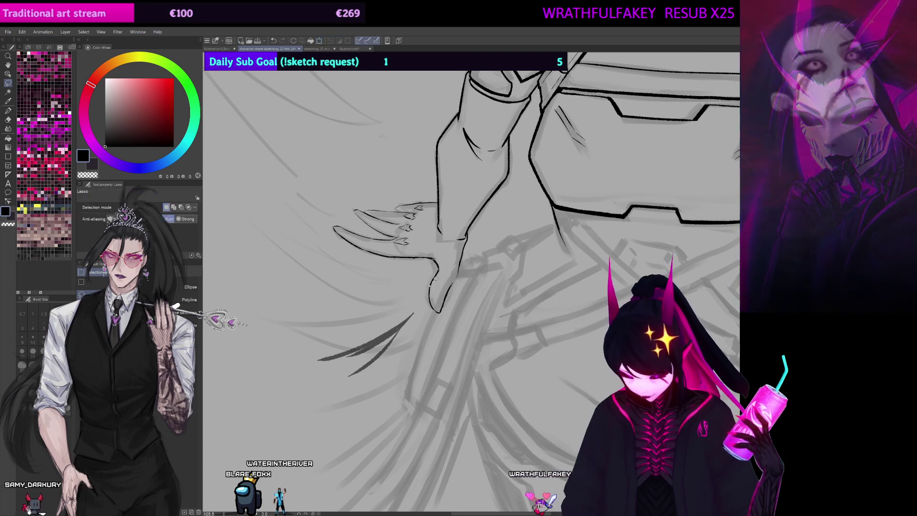
Step: Ink a small pointed joint detail on the outer edge of the thumb with the pen at brush size 11.6
{"action": "key", "text": "p"}
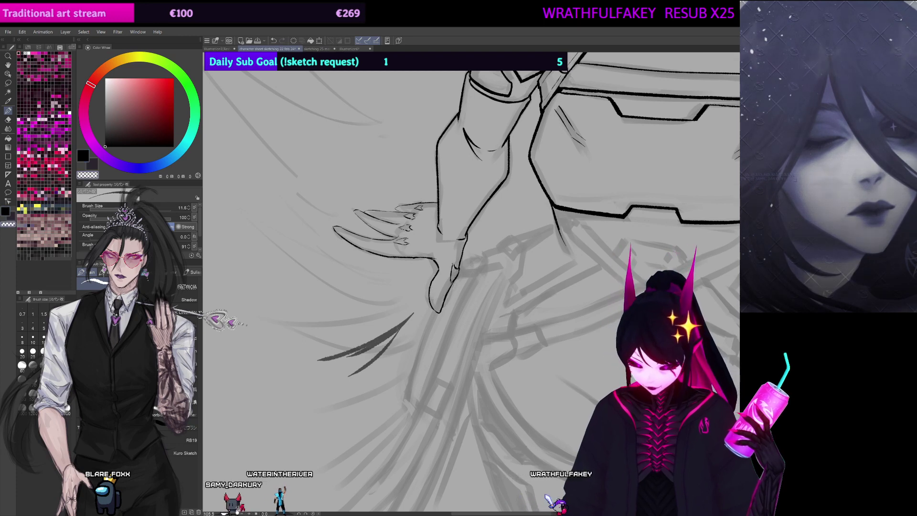
{"action": "mouse_move", "coordinate": [453, 265]}
{"action": "left_mouse_down"}
{"action": "mouse_move", "coordinate": [468, 261]}
{"action": "mouse_move", "coordinate": [491, 313]}
{"action": "left_mouse_up"}
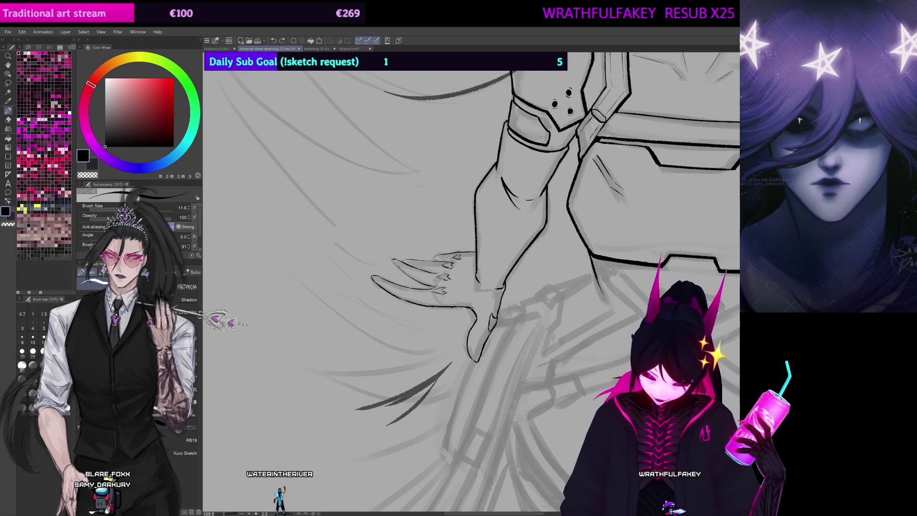
{"action": "left_click_drag", "start_coordinate": [415, 163], "coordinate": [420, 164]}
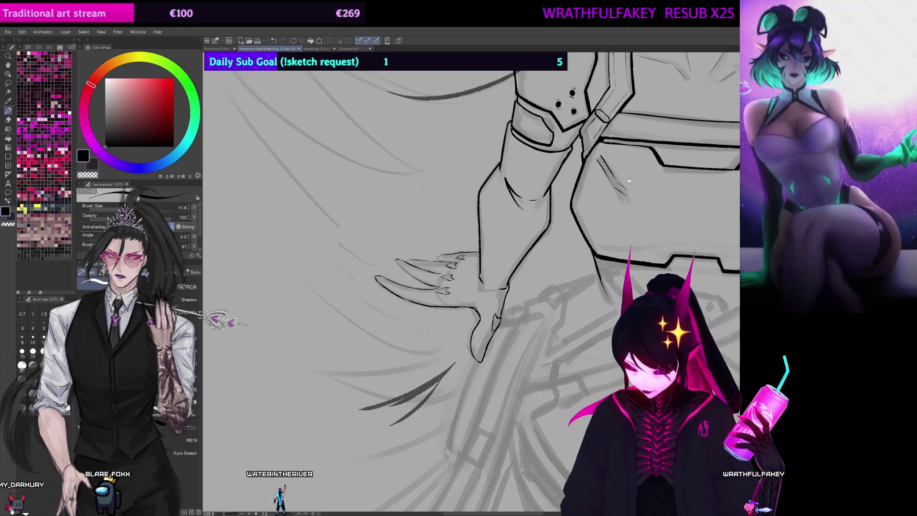
{"action": "left_click_drag", "start_coordinate": [630, 181], "coordinate": [547, 437]}
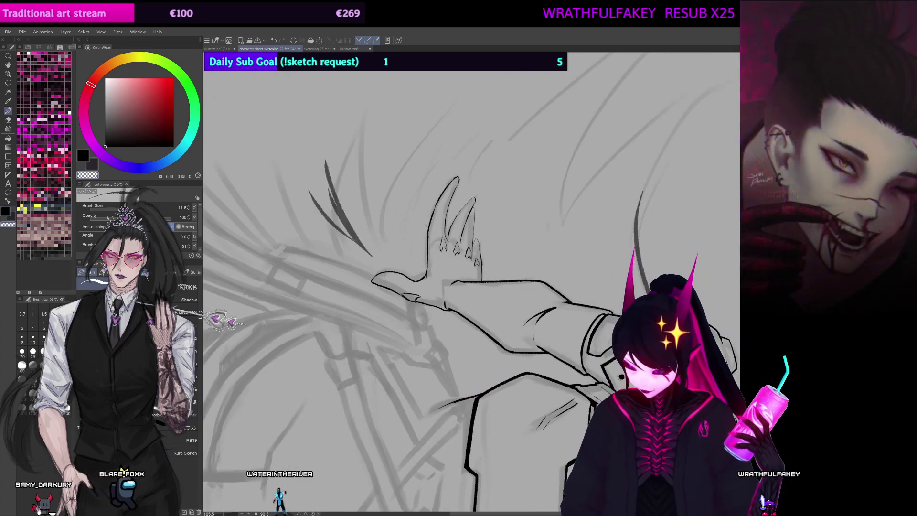
{"action": "left_click_drag", "start_coordinate": [428, 232], "coordinate": [412, 249]}
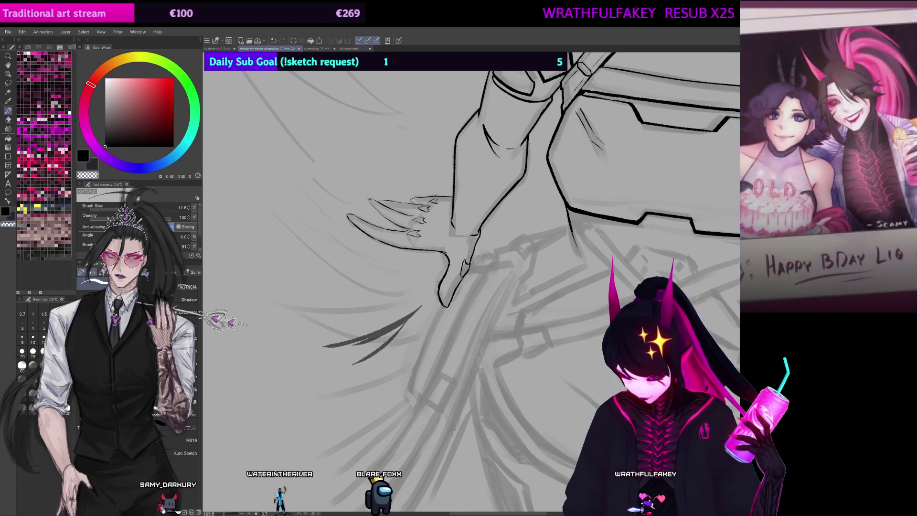
Step: Ink a short line at the wrist where the sleeve edge meets the base of the thumb
{"action": "mouse_move", "coordinate": [468, 280]}
{"action": "left_mouse_down"}
{"action": "mouse_move", "coordinate": [480, 371]}
{"action": "mouse_move", "coordinate": [543, 299]}
{"action": "mouse_move", "coordinate": [515, 258]}
{"action": "left_mouse_up"}
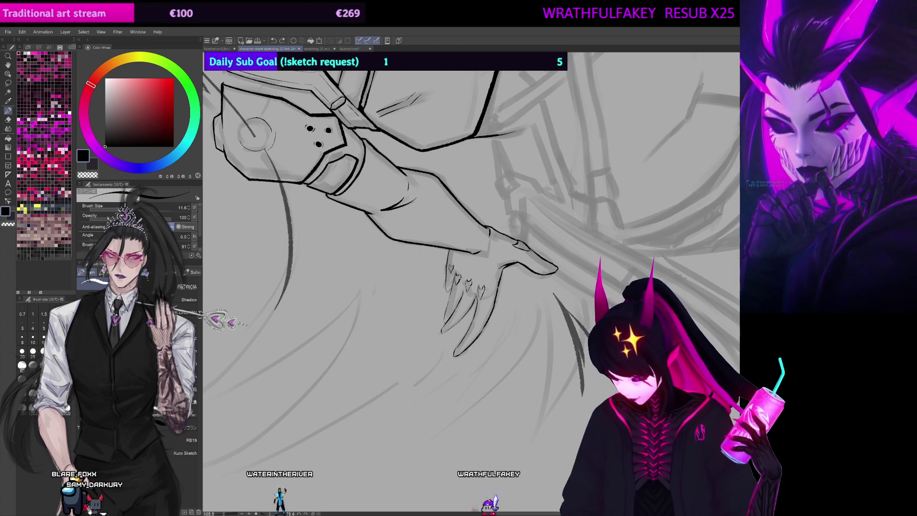
{"action": "mouse_move", "coordinate": [508, 252]}
{"action": "left_mouse_down"}
{"action": "mouse_move", "coordinate": [514, 262]}
{"action": "mouse_move", "coordinate": [506, 256]}
{"action": "left_mouse_up"}
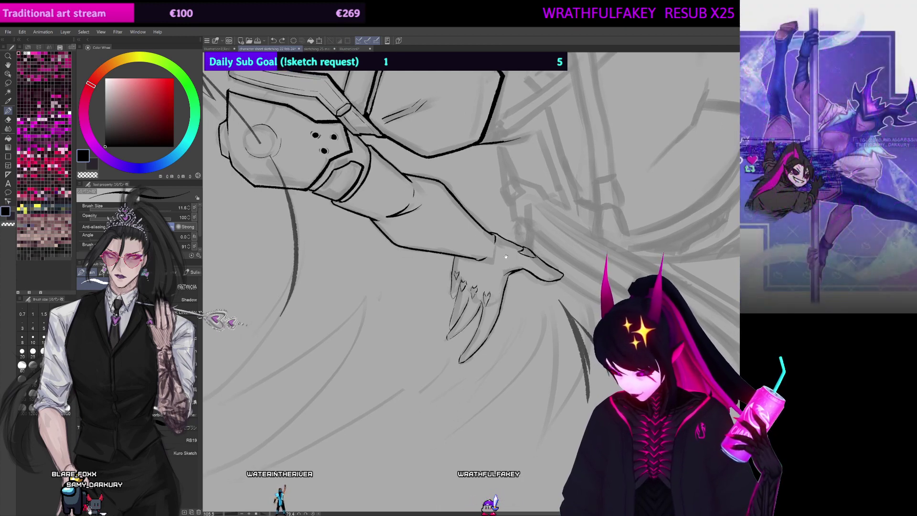
{"action": "left_click_drag", "start_coordinate": [459, 308], "coordinate": [468, 293]}
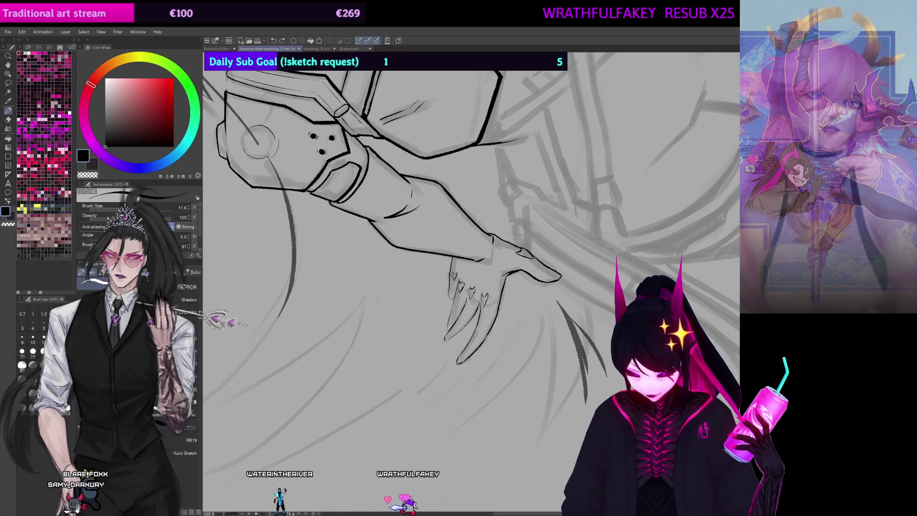
{"action": "left_click_drag", "start_coordinate": [508, 244], "coordinate": [502, 248]}
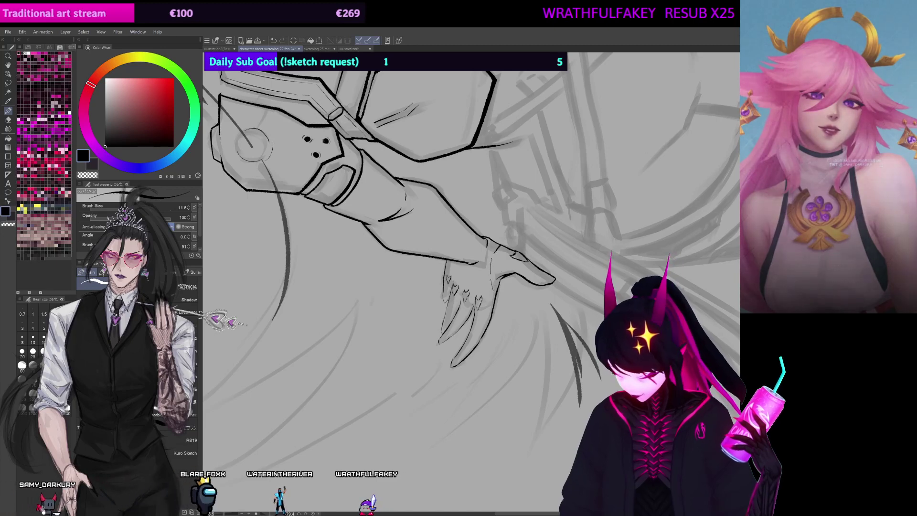
Step: Ink a thin double curved seam across the palm around the base of the thumb at brush size 2.6
{"action": "scroll", "coordinate": [497, 255], "scroll_direction": "up", "scroll_amount": 3}
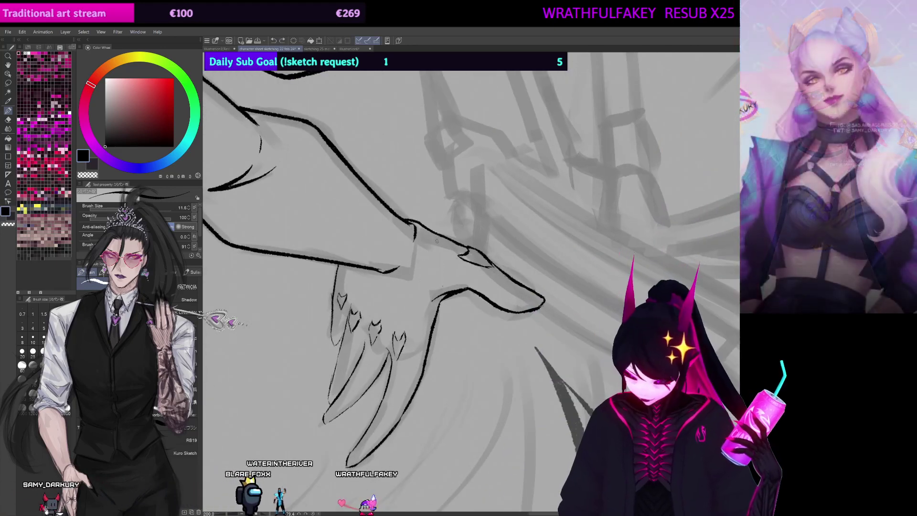
{"action": "left_click_drag", "start_coordinate": [437, 241], "coordinate": [434, 243], "text": "ctrl+alt"}
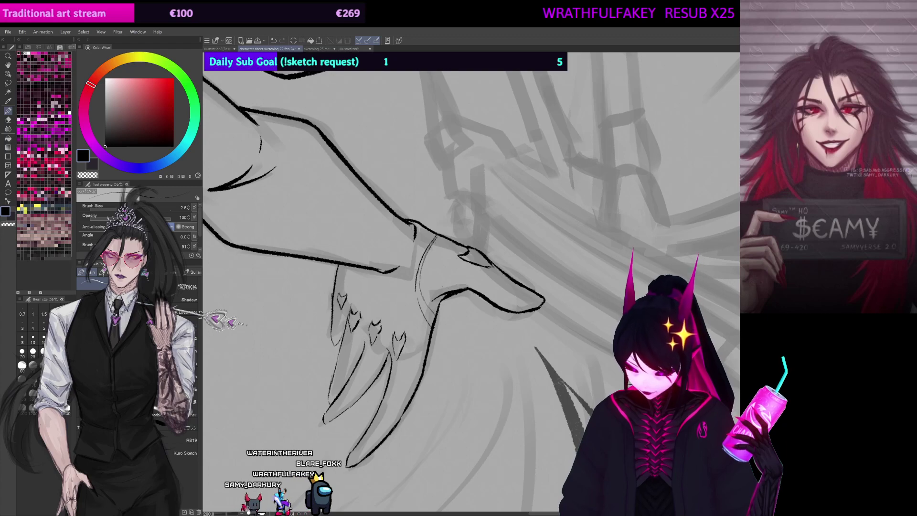
{"action": "left_click_drag", "start_coordinate": [610, 173], "coordinate": [688, 214]}
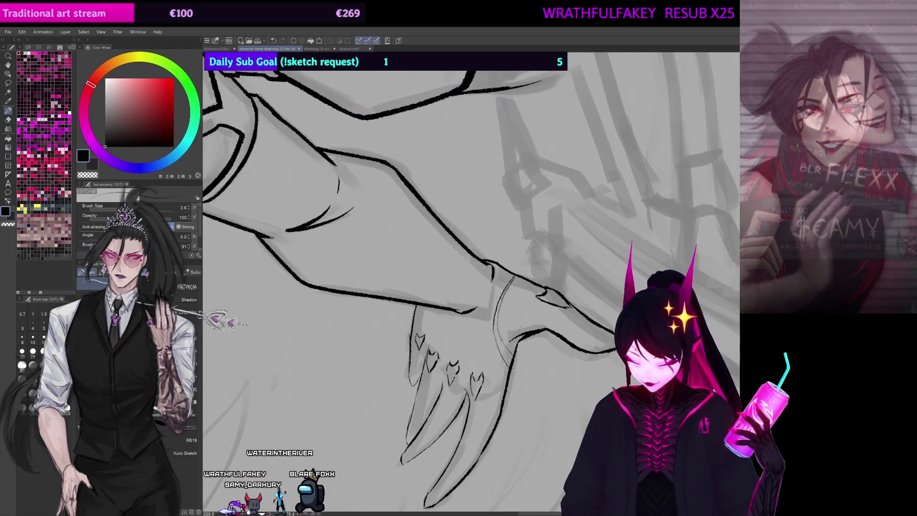
{"action": "mouse_move", "coordinate": [493, 330]}
{"action": "left_mouse_down"}
{"action": "mouse_move", "coordinate": [550, 345]}
{"action": "mouse_move", "coordinate": [573, 380]}
{"action": "left_mouse_up"}
{"action": "key", "text": "ctrl+at"}
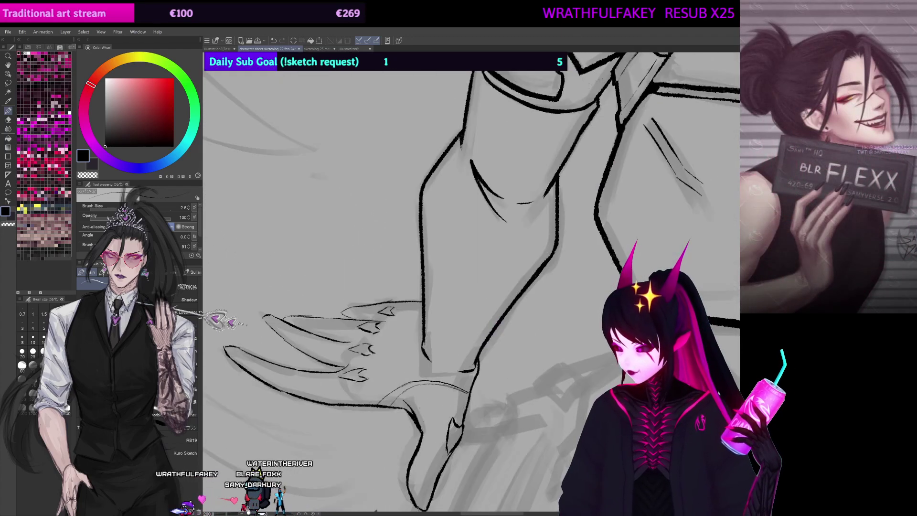
Step: Flip the canvas view horizontally and ink thin seam lines down the upper arm and forearm at brush size 2.6
{"action": "left_click_drag", "start_coordinate": [480, 247], "coordinate": [382, 247]}
{"action": "left_click_drag", "start_coordinate": [382, 200], "coordinate": [335, 262]}
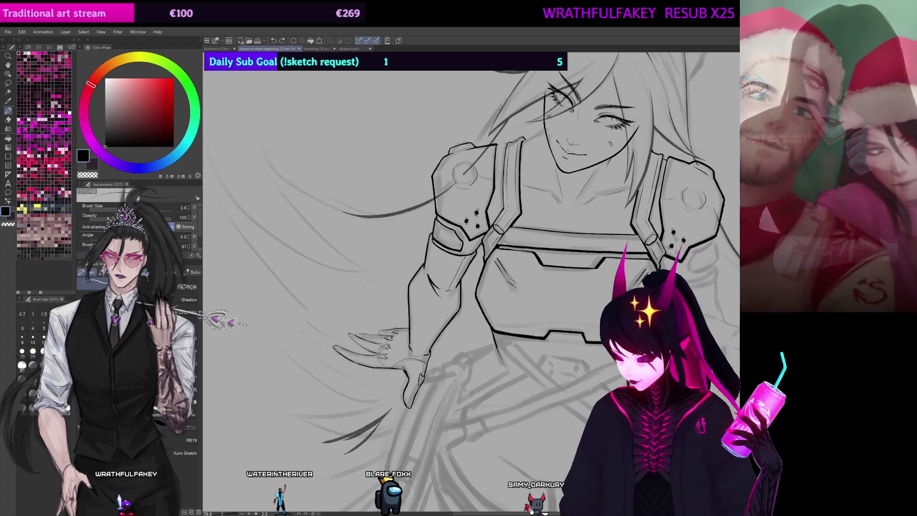
{"action": "key", "text": "h"}
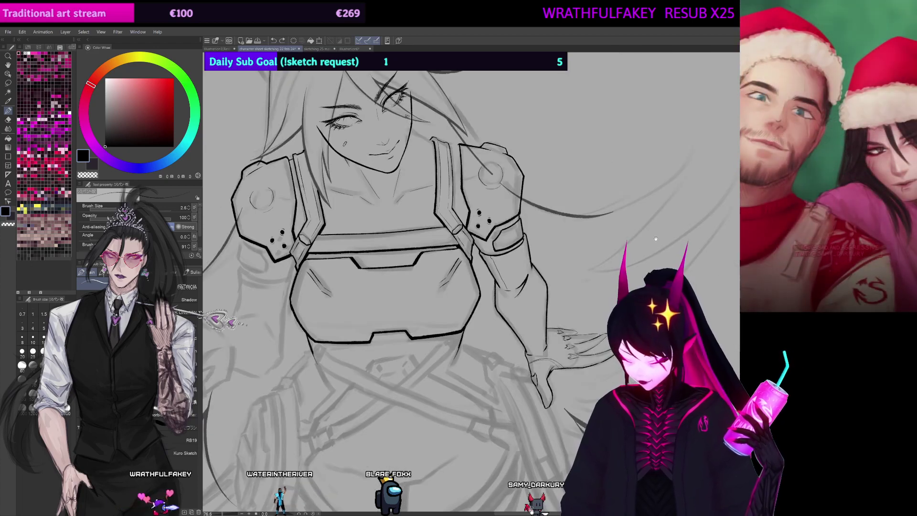
{"action": "left_click_drag", "start_coordinate": [656, 238], "coordinate": [633, 249]}
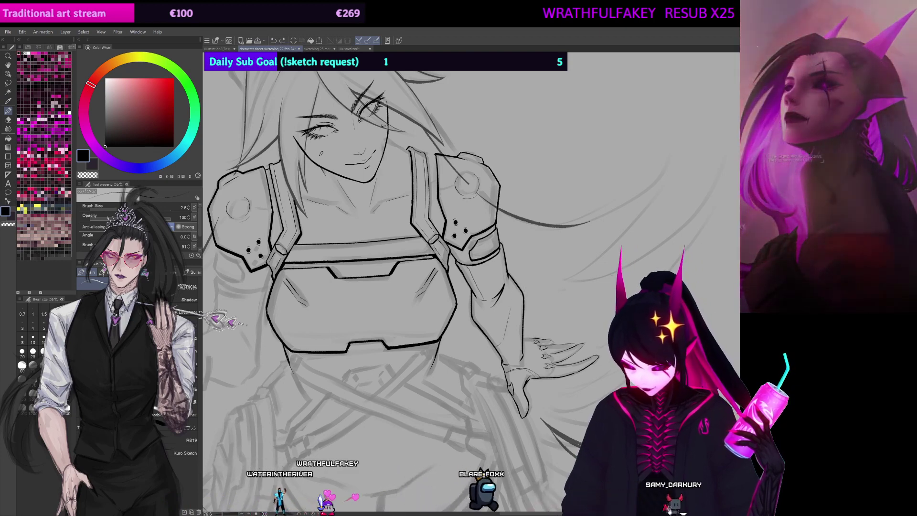
{"action": "key", "text": "ctrl+plus"}
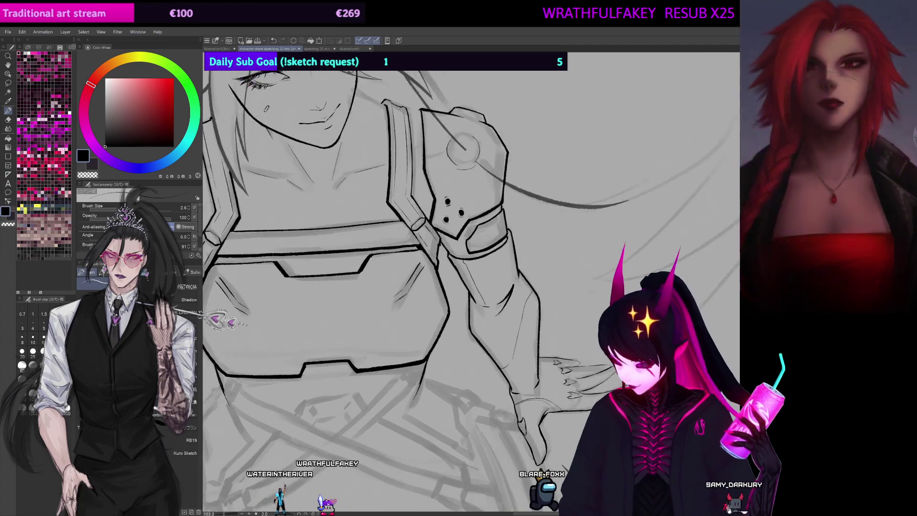
{"action": "scroll", "coordinate": [528, 198], "scroll_direction": "up", "scroll_amount": 1}
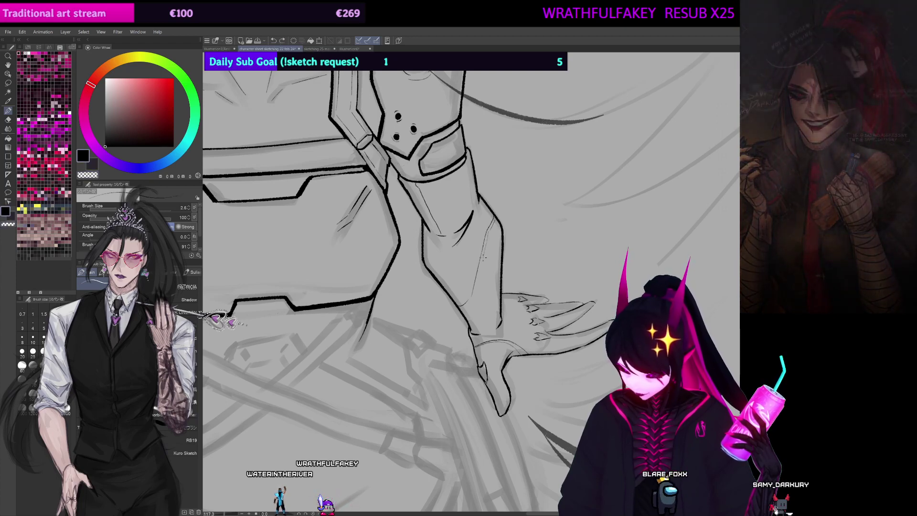
Step: Ink a thin curved double seam along the outer side of the forearm at brush size 2.6
{"action": "left_click_drag", "start_coordinate": [287, 382], "coordinate": [663, 181]}
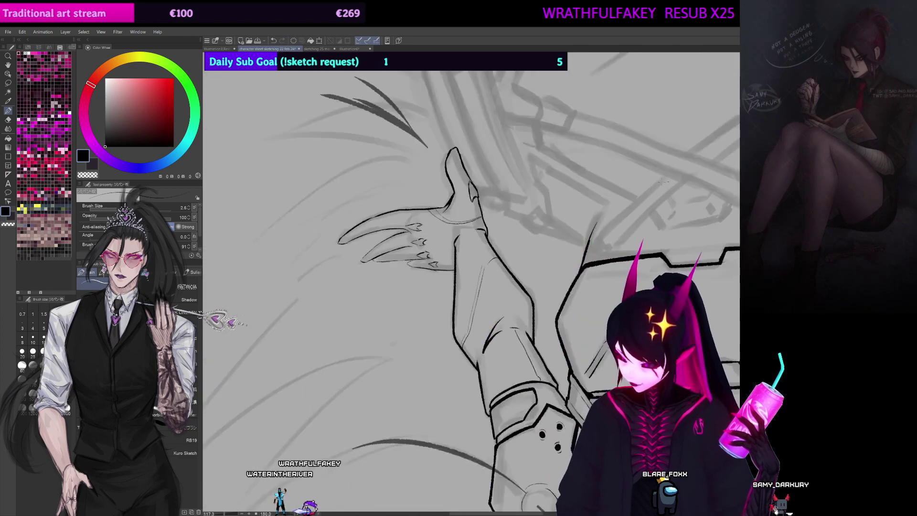
{"action": "left_click_drag", "start_coordinate": [524, 261], "coordinate": [471, 250]}
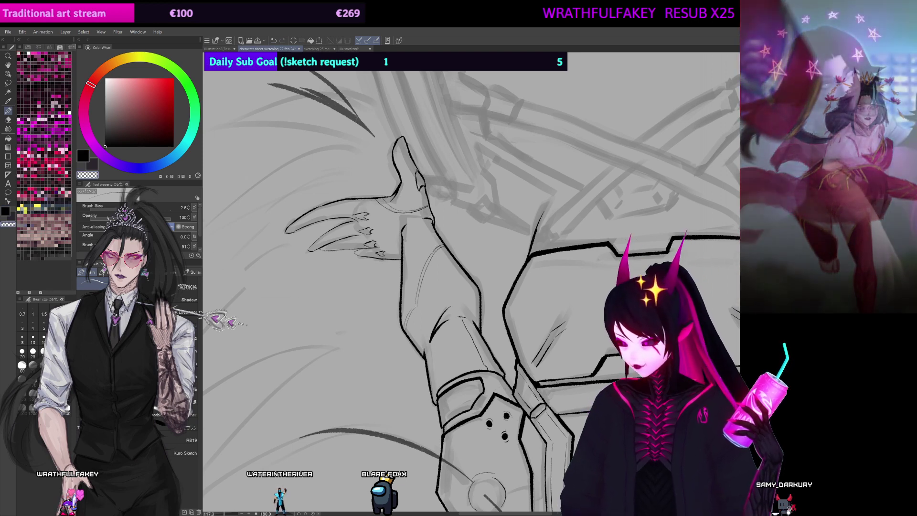
{"action": "key", "text": "ctrl+at"}
{"action": "left_click_drag", "start_coordinate": [660, 231], "coordinate": [642, 226]}
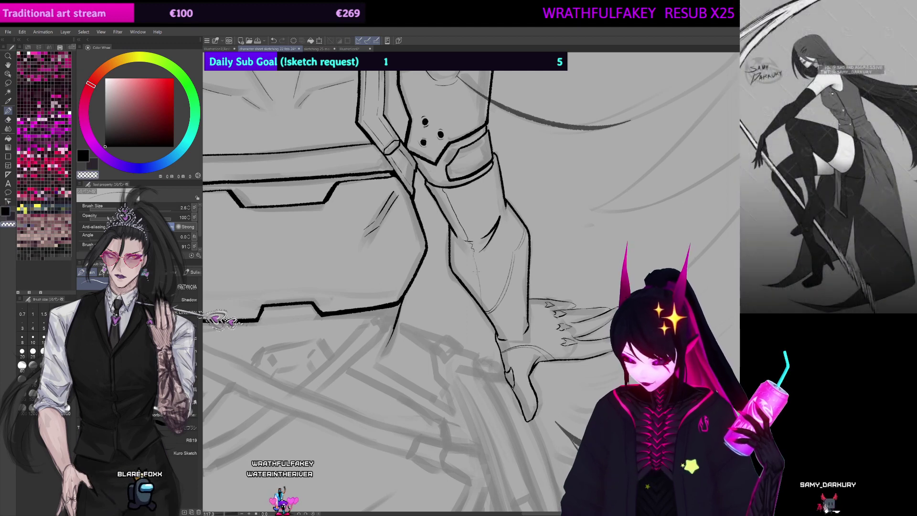
Step: Ink the side outline of the waist just below the chest plate at brush size 2.6
{"action": "mouse_move", "coordinate": [536, 257]}
{"action": "left_mouse_down"}
{"action": "mouse_move", "coordinate": [539, 236]}
{"action": "mouse_move", "coordinate": [538, 266]}
{"action": "mouse_move", "coordinate": [548, 272]}
{"action": "mouse_move", "coordinate": [609, 279]}
{"action": "left_mouse_up"}
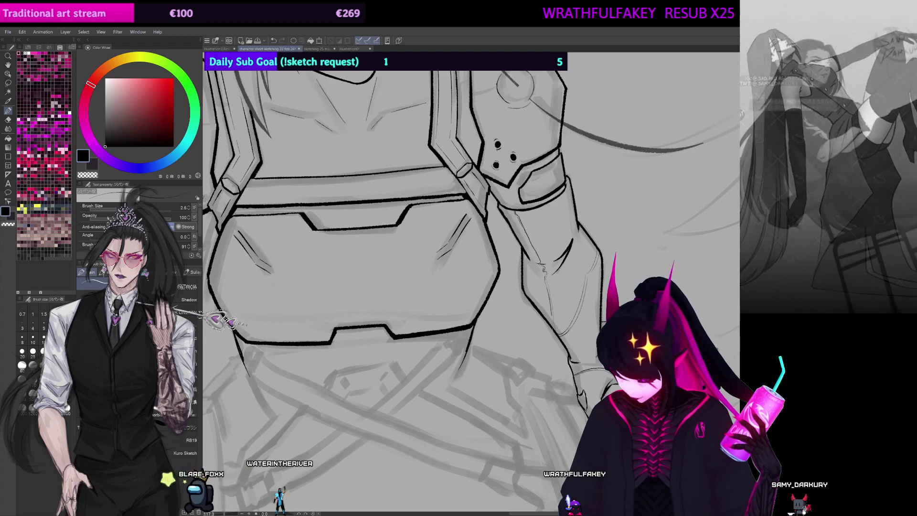
{"action": "left_click_drag", "start_coordinate": [630, 259], "coordinate": [737, 236]}
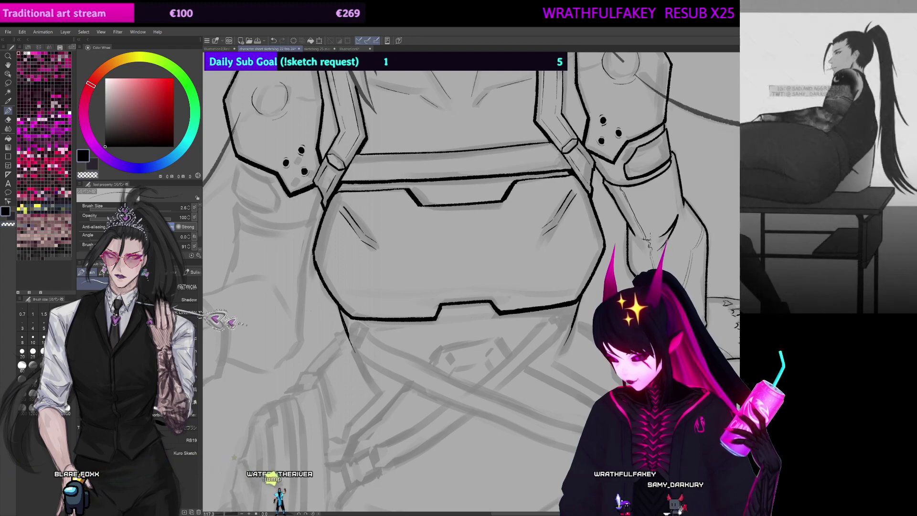
{"action": "left_click_drag", "start_coordinate": [471, 238], "coordinate": [504, 338]}
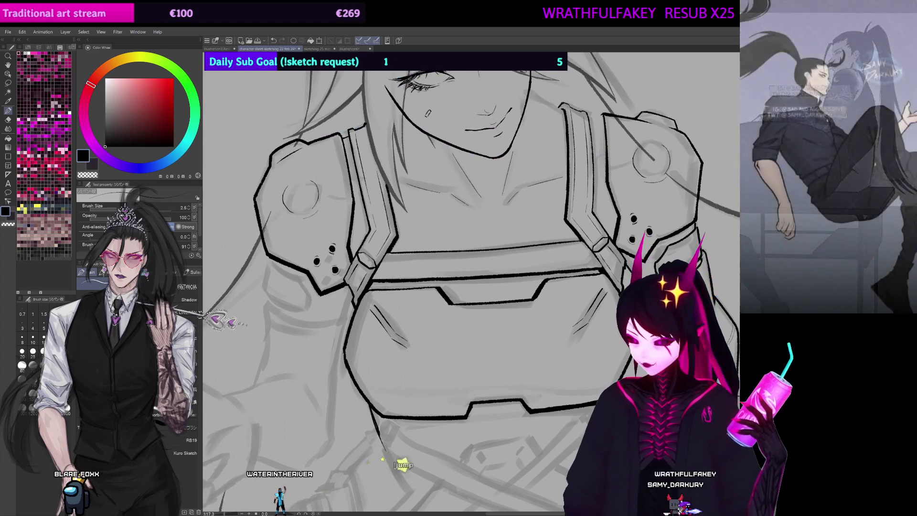
{"action": "scroll", "coordinate": [478, 281], "scroll_direction": "down", "scroll_amount": 5}
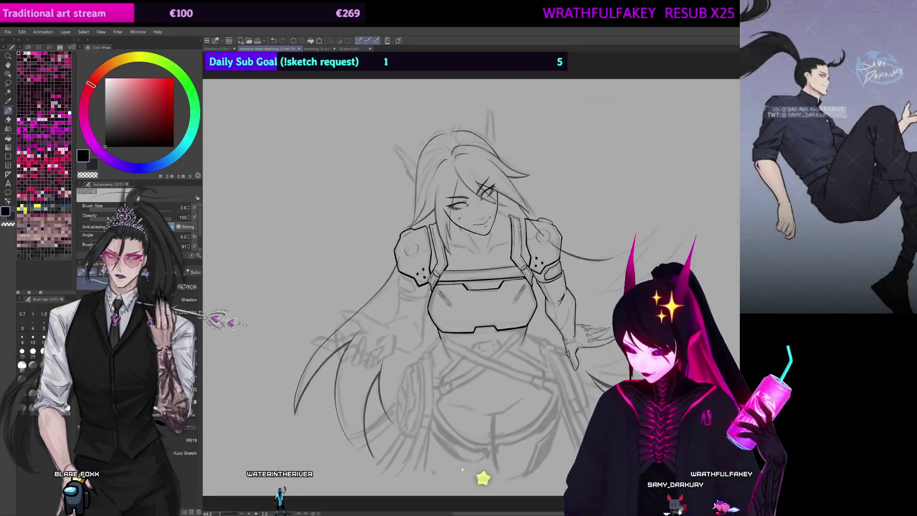
{"action": "scroll", "coordinate": [487, 279], "scroll_direction": "up", "scroll_amount": 3}
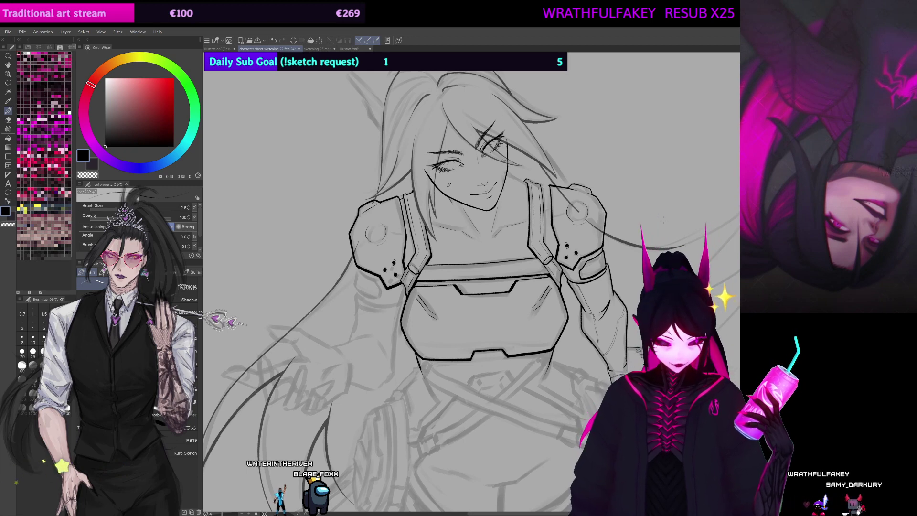
{"action": "left_click_drag", "start_coordinate": [417, 332], "coordinate": [397, 232]}
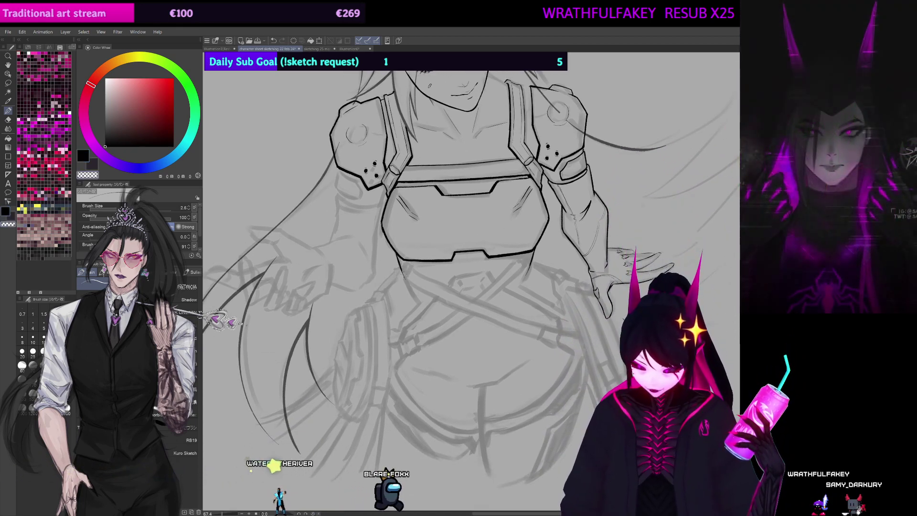
{"action": "left_click_drag", "start_coordinate": [504, 272], "coordinate": [500, 248]}
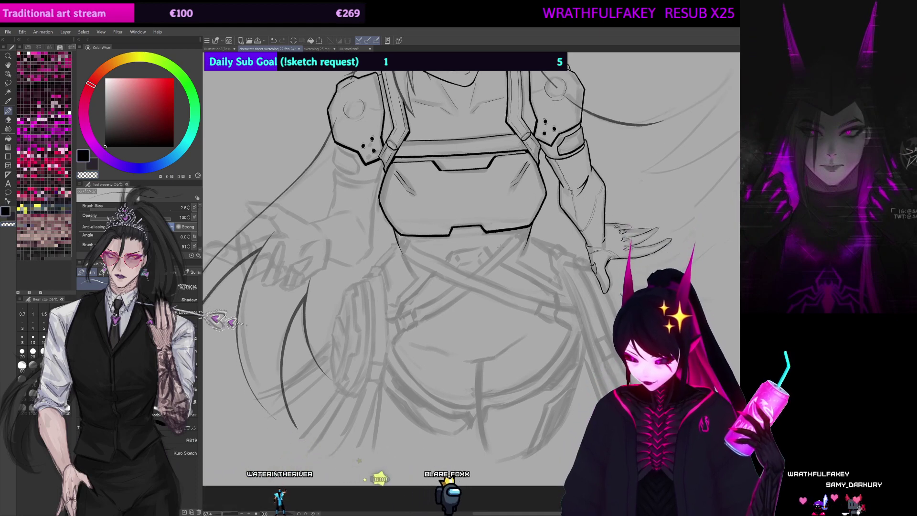
{"action": "left_click_drag", "start_coordinate": [397, 241], "coordinate": [410, 267]}
Step: Ink both side outlines of the second arm below the shoulder armour at brush size 13.8, checking the drawing with the canvas flipped vertically
{"action": "key", "text": "]"}
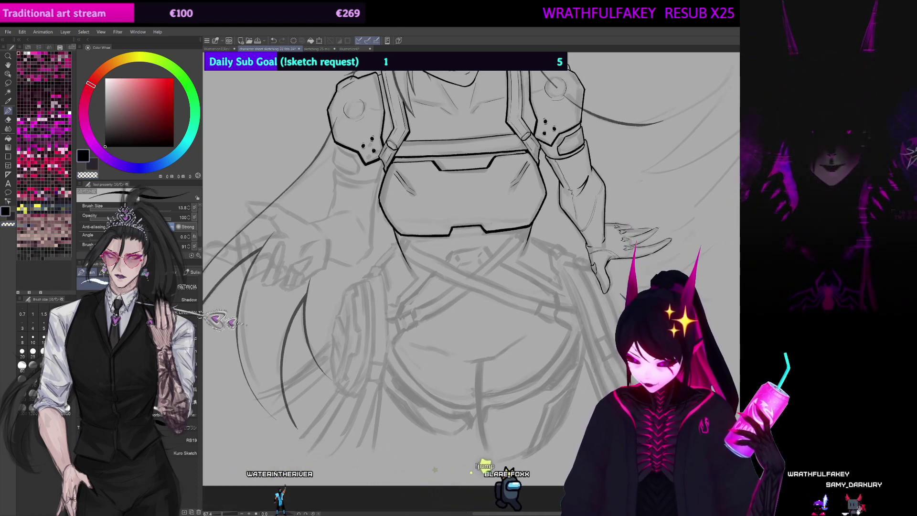
{"action": "scroll", "coordinate": [529, 325], "scroll_direction": "up", "scroll_amount": 4}
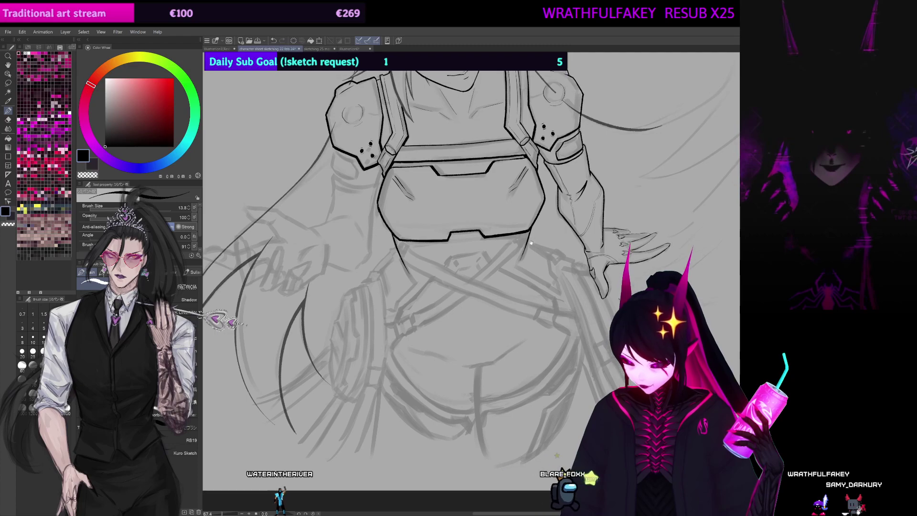
{"action": "left_click_drag", "start_coordinate": [530, 325], "coordinate": [553, 300]}
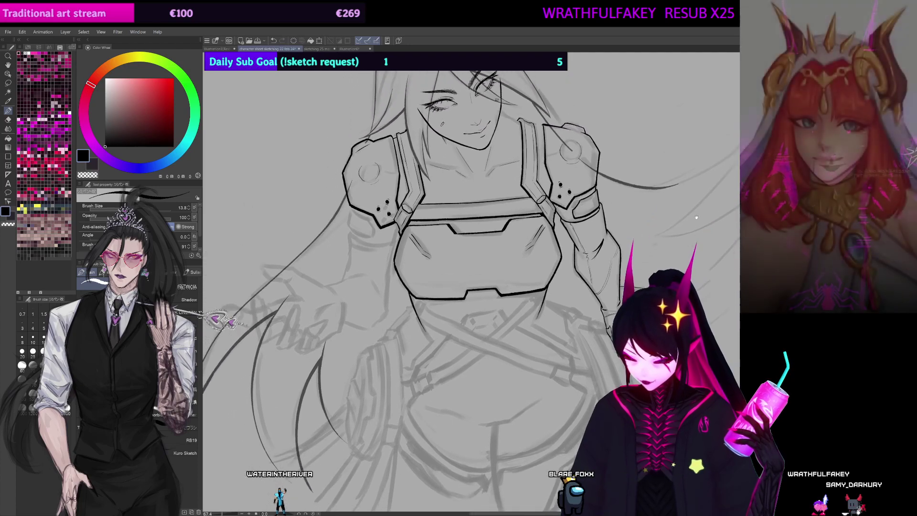
{"action": "left_click_drag", "start_coordinate": [693, 215], "coordinate": [675, 169]}
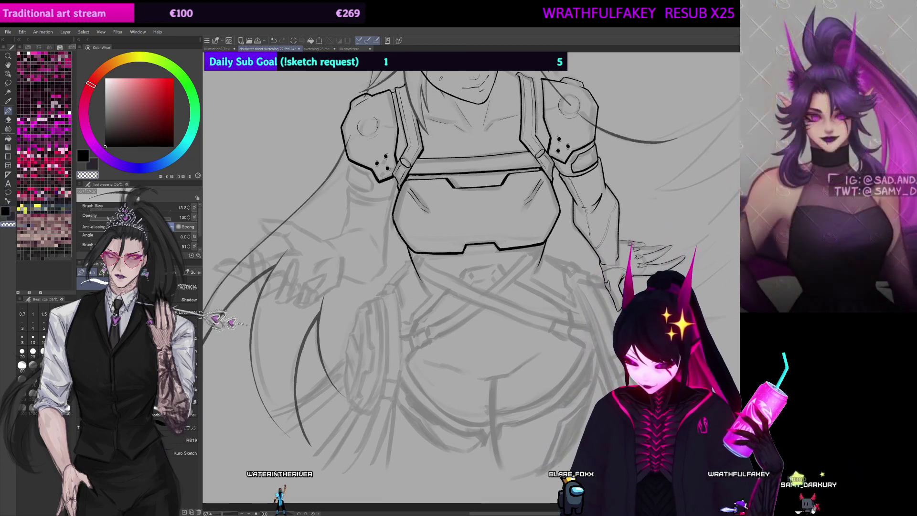
{"action": "mouse_move", "coordinate": [457, 229]}
{"action": "left_mouse_down"}
{"action": "mouse_move", "coordinate": [477, 236]}
{"action": "mouse_move", "coordinate": [469, 231]}
{"action": "left_mouse_up"}
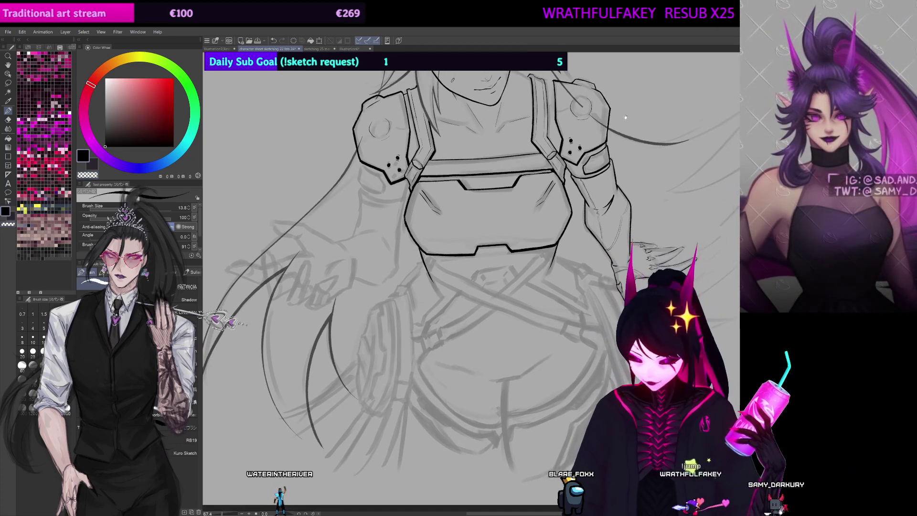
{"action": "left_click_drag", "start_coordinate": [626, 117], "coordinate": [643, 164]}
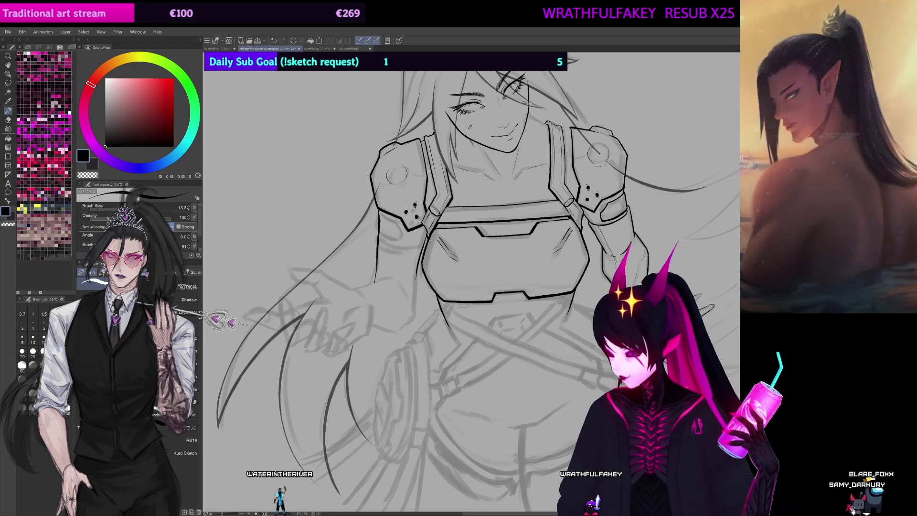
{"action": "key", "text": "v"}
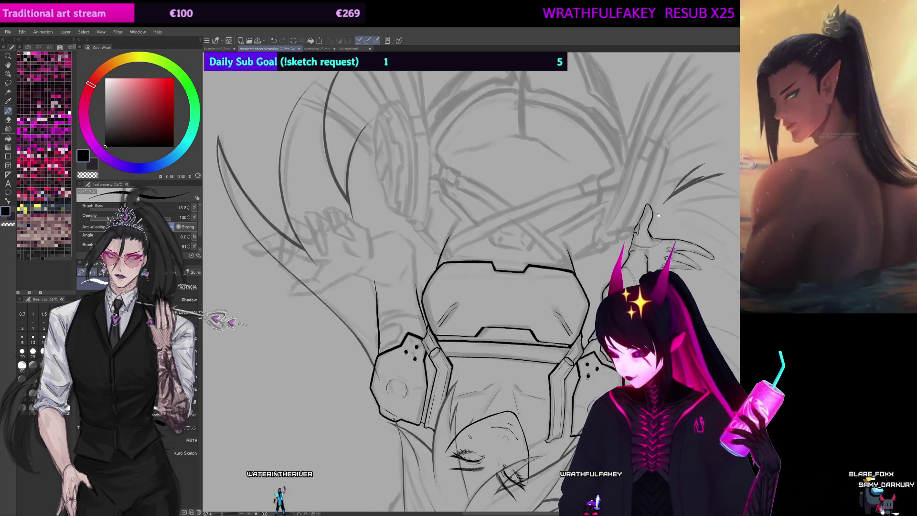
{"action": "left_click_drag", "start_coordinate": [658, 215], "coordinate": [671, 212]}
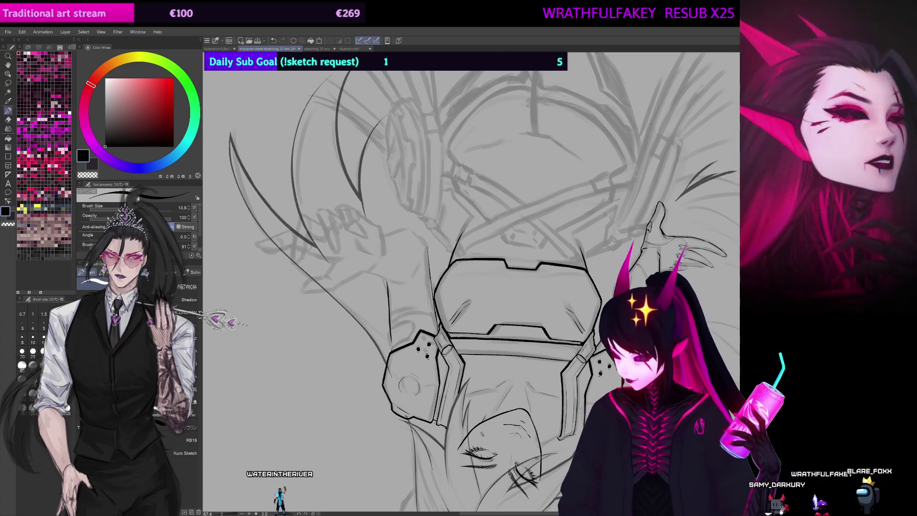
{"action": "key", "text": "v"}
{"action": "left_click_drag", "start_coordinate": [478, 287], "coordinate": [511, 267]}
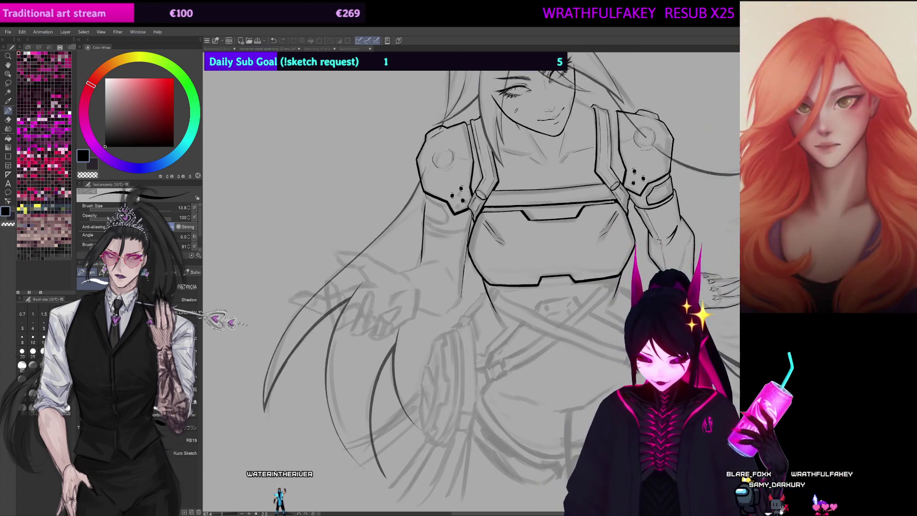
Step: Undo a trial stroke on the second forearm and ink the curved sleeve edge above the open hand, rotating the canvas for the stroke
{"action": "left_click_drag", "start_coordinate": [435, 239], "coordinate": [428, 237]}
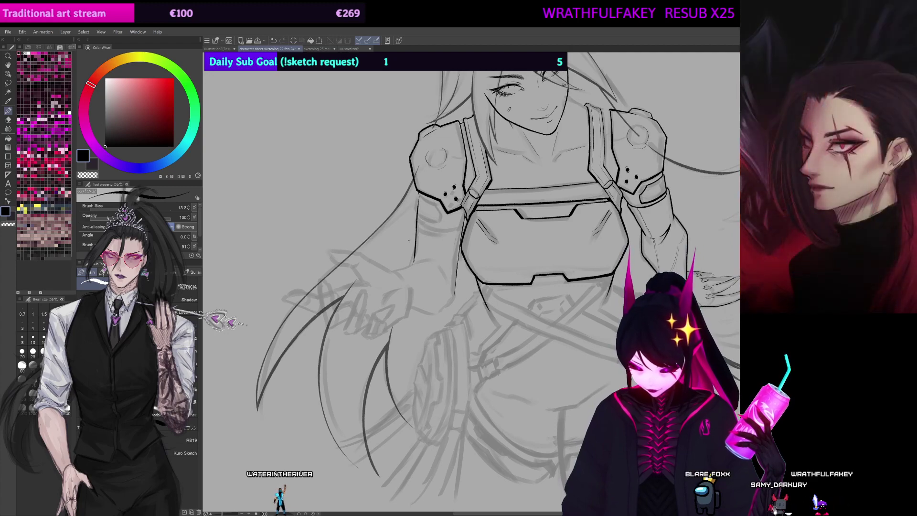
{"action": "mouse_move", "coordinate": [424, 264]}
{"action": "left_mouse_down"}
{"action": "mouse_move", "coordinate": [442, 326]}
{"action": "mouse_move", "coordinate": [458, 310]}
{"action": "mouse_move", "coordinate": [438, 332]}
{"action": "left_mouse_up"}
{"action": "key", "text": "ctrl+z"}
{"action": "key", "text": "c"}
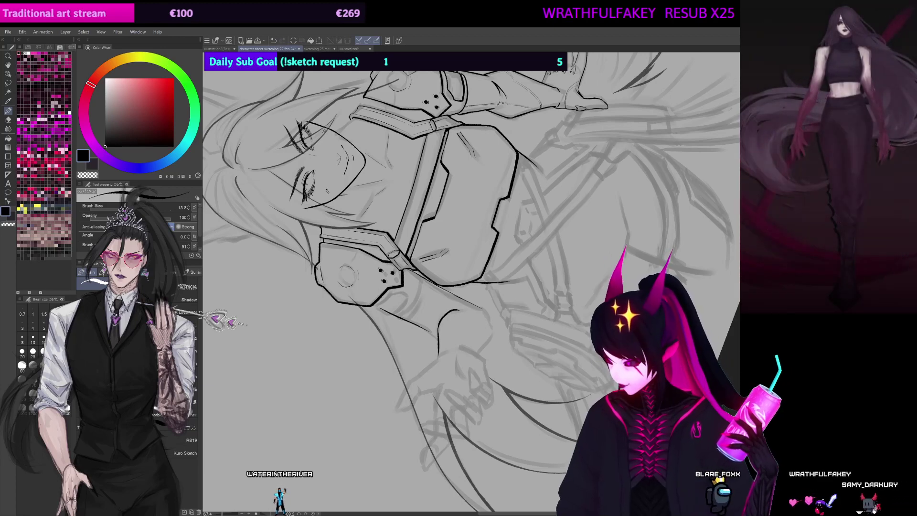
{"action": "key", "text": "ctrl+at"}
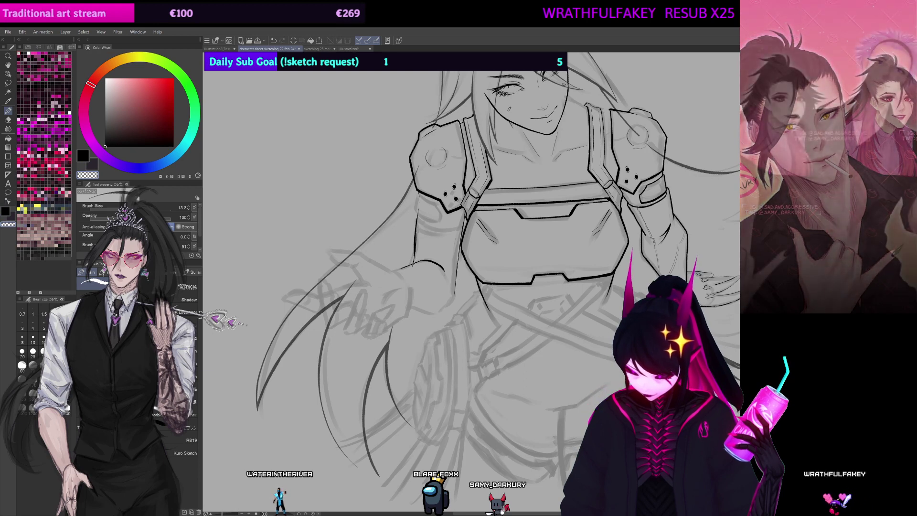
{"action": "left_click_drag", "start_coordinate": [421, 291], "coordinate": [395, 302]}
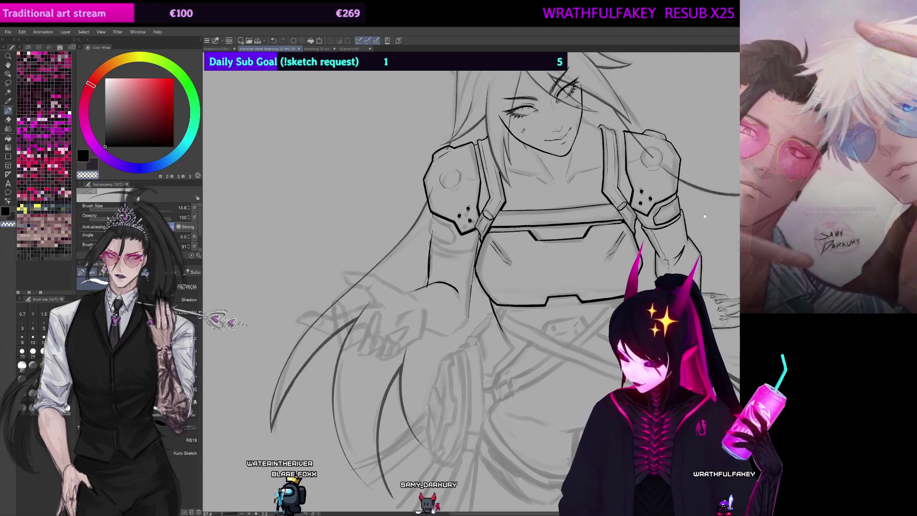
{"action": "left_click_drag", "start_coordinate": [697, 218], "coordinate": [662, 223]}
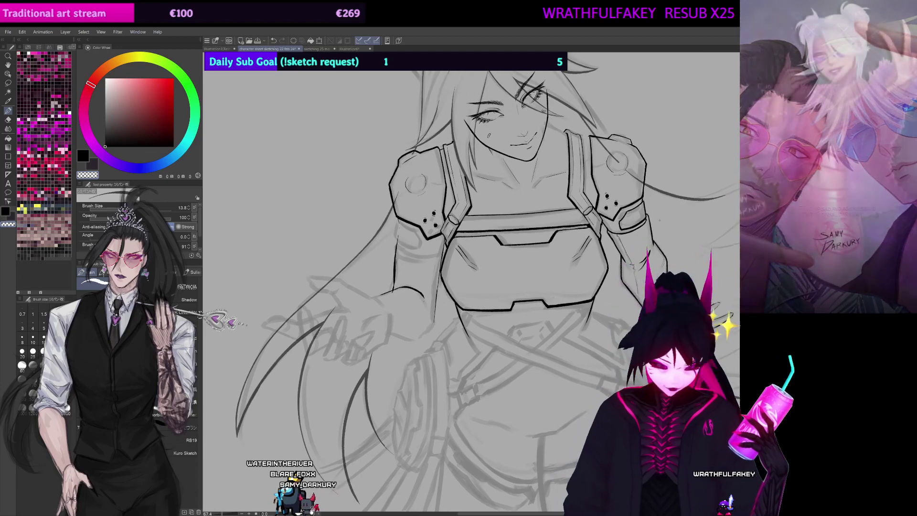
Step: Lasso the finished arm's elbow band and sleeve, and place a horizontally flipped, rotated copy over the second arm
{"action": "key", "text": "m"}
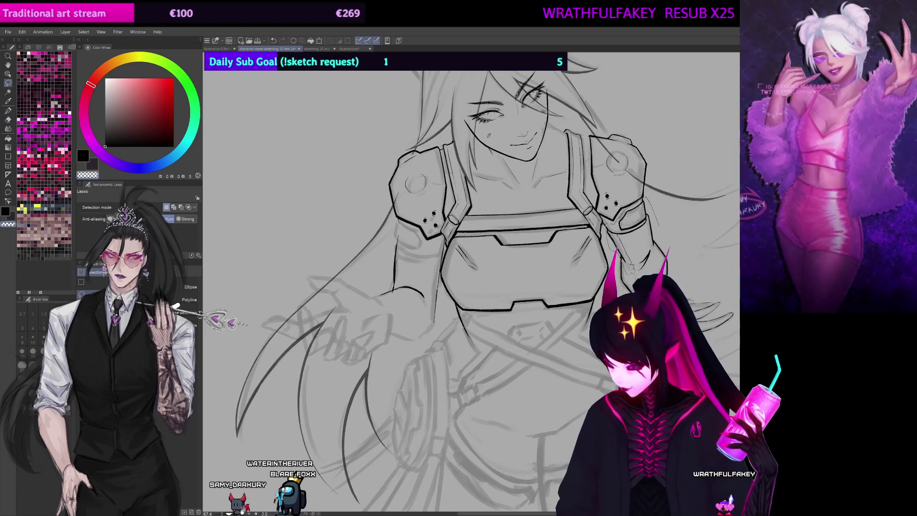
{"action": "mouse_move", "coordinate": [631, 270]}
{"action": "left_mouse_down"}
{"action": "mouse_move", "coordinate": [659, 259]}
{"action": "mouse_move", "coordinate": [660, 224]}
{"action": "left_mouse_up"}
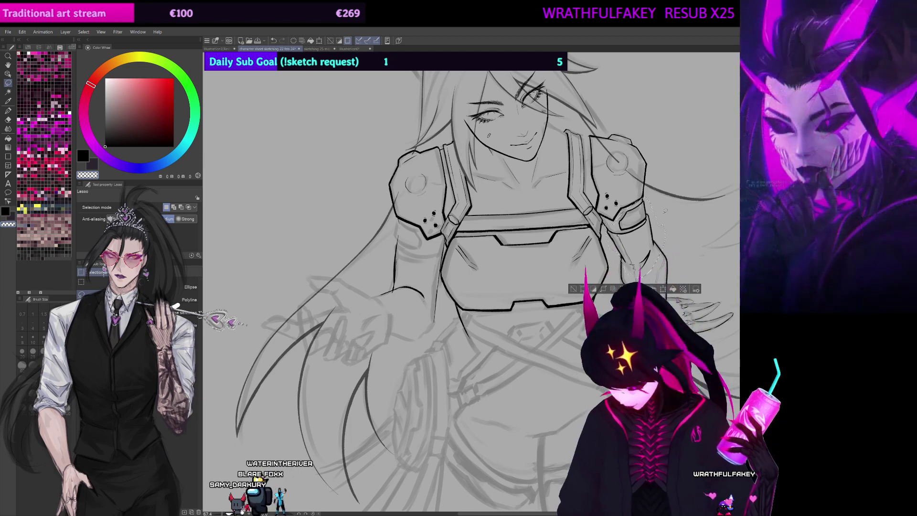
{"action": "key", "text": "ctrl+t"}
{"action": "left_click", "coordinate": [117, 207]}
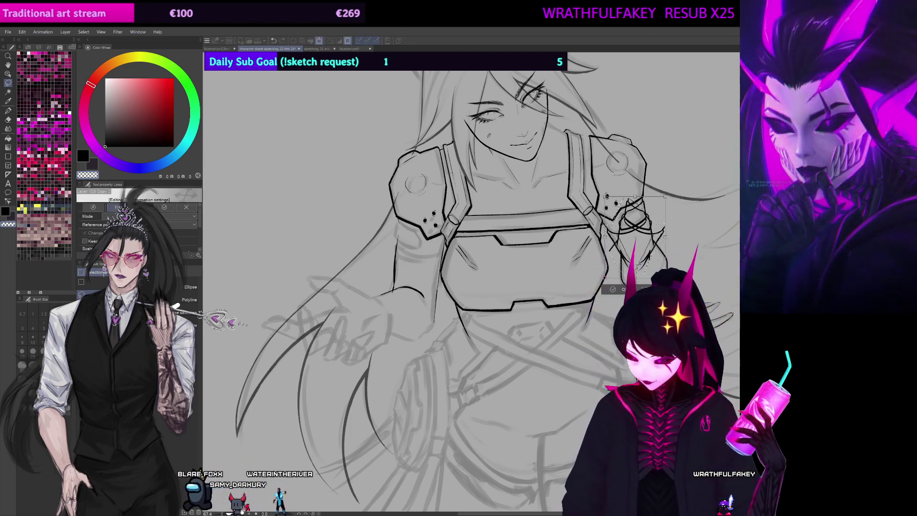
{"action": "left_click_drag", "start_coordinate": [635, 237], "coordinate": [402, 254]}
{"action": "left_click_drag", "start_coordinate": [440, 299], "coordinate": [440, 267]}
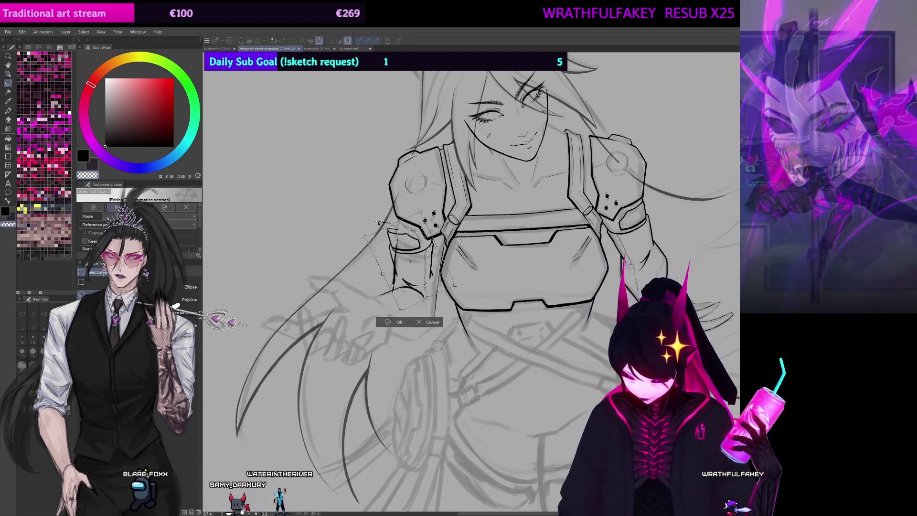
Step: Adjust the flipped copy's angle, move it to the empty space beside the second arm, apply the transformation and deselect
{"action": "left_click_drag", "start_coordinate": [428, 206], "coordinate": [438, 210]}
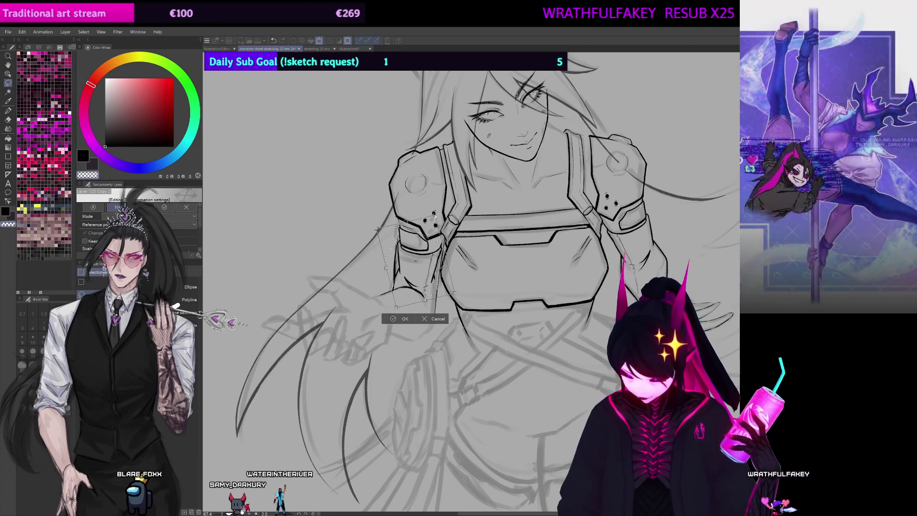
{"action": "left_click_drag", "start_coordinate": [415, 262], "coordinate": [415, 266]}
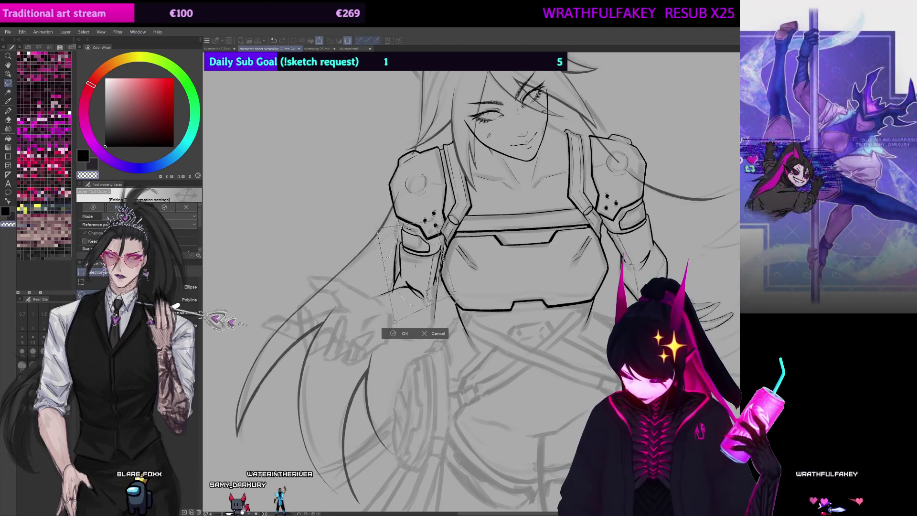
{"action": "mouse_move", "coordinate": [456, 294]}
{"action": "left_mouse_down"}
{"action": "mouse_move", "coordinate": [472, 308]}
{"action": "mouse_move", "coordinate": [370, 234]}
{"action": "left_mouse_up"}
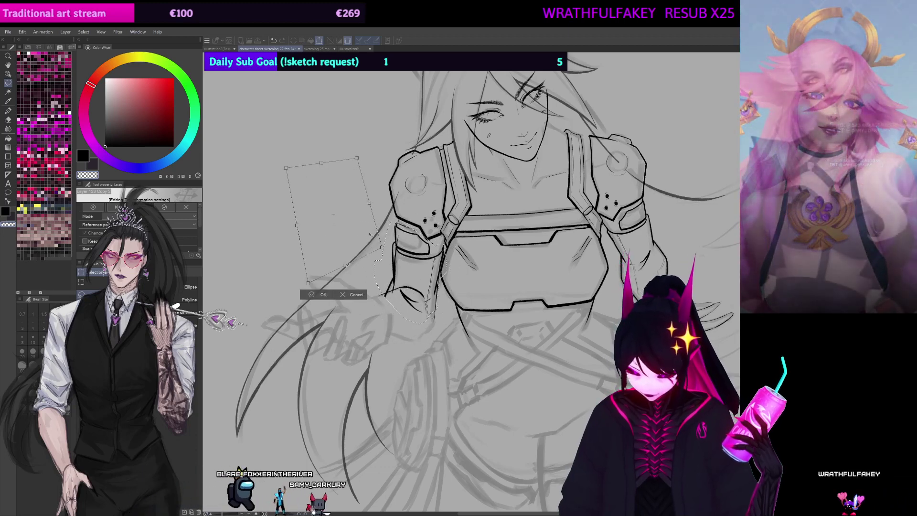
{"action": "left_click_drag", "start_coordinate": [371, 279], "coordinate": [422, 301]}
{"action": "left_click", "coordinate": [369, 312]}
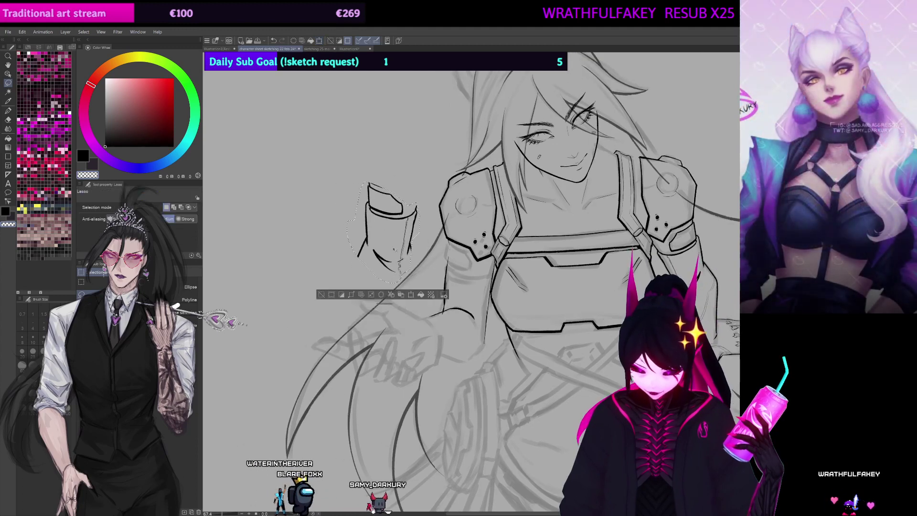
{"action": "key", "text": "ctrl+d"}
Step: Erase the sleeve folds at the lower end of the copied arm piece, keeping the band and short side lines
{"action": "key", "text": "p"}
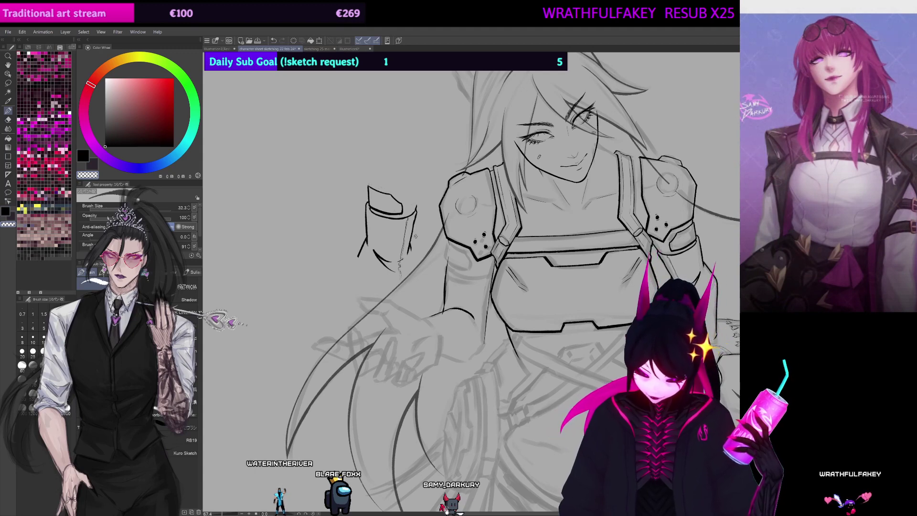
{"action": "mouse_move", "coordinate": [391, 278]}
{"action": "left_mouse_down"}
{"action": "mouse_move", "coordinate": [359, 232]}
{"action": "mouse_move", "coordinate": [362, 261]}
{"action": "left_mouse_up"}
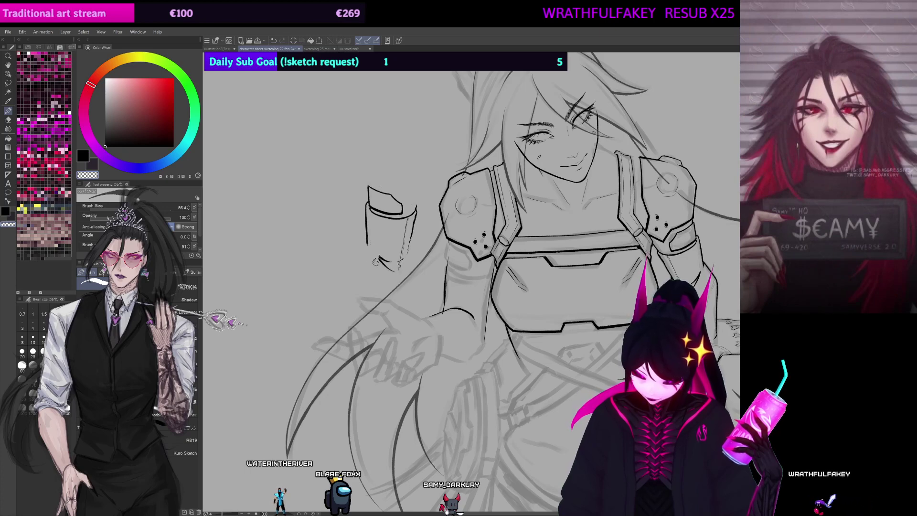
{"action": "mouse_move", "coordinate": [375, 262]}
{"action": "left_mouse_down"}
{"action": "mouse_move", "coordinate": [385, 281]}
{"action": "mouse_move", "coordinate": [399, 265]}
{"action": "left_mouse_up"}
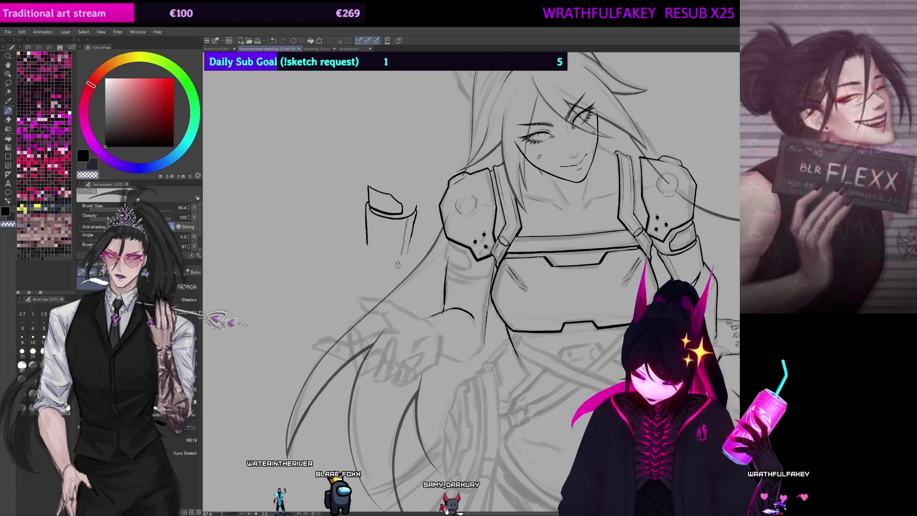
Step: Try the copied band in place on the second arm, move it back beside the arm as a reference and return to the inking pen
{"action": "key", "text": "o"}
{"action": "left_click_drag", "start_coordinate": [399, 220], "coordinate": [479, 280]}
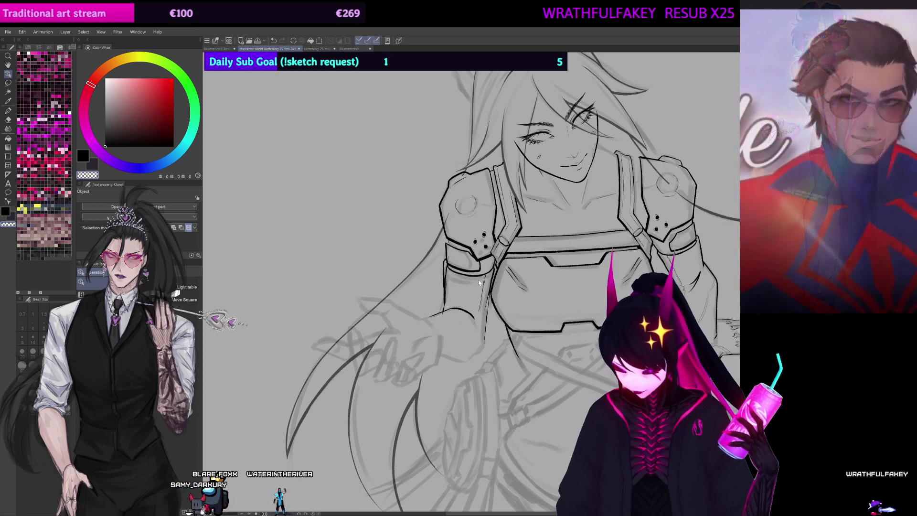
{"action": "mouse_move", "coordinate": [479, 283]}
{"action": "left_mouse_down"}
{"action": "mouse_move", "coordinate": [469, 260]}
{"action": "mouse_move", "coordinate": [396, 218]}
{"action": "mouse_move", "coordinate": [411, 215]}
{"action": "left_mouse_up"}
{"action": "key", "text": "m"}
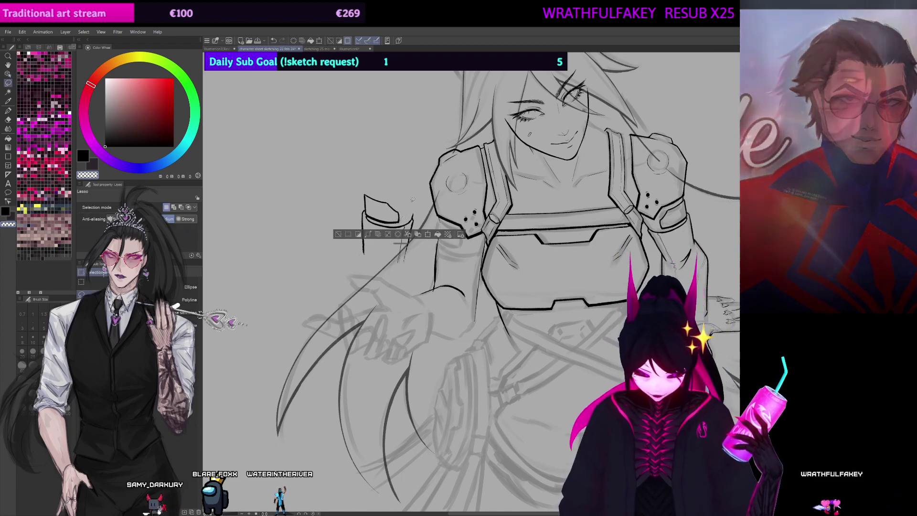
{"action": "key", "text": "ctrl+d"}
{"action": "key", "text": "p"}
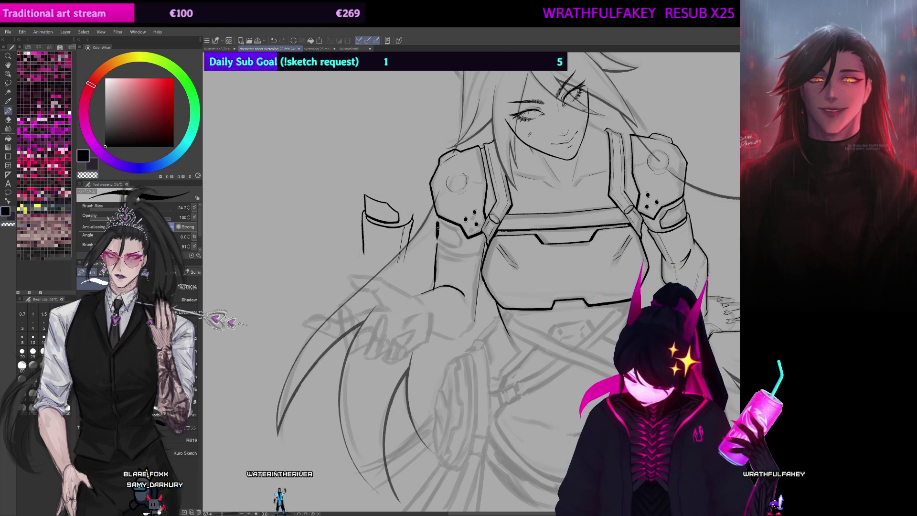
Step: Undo the last stroke, reduce the brush size to 10.8 and ink the small panel on the second arm's band
{"action": "key", "text": "ctrl+z"}
{"action": "key", "text": "["}
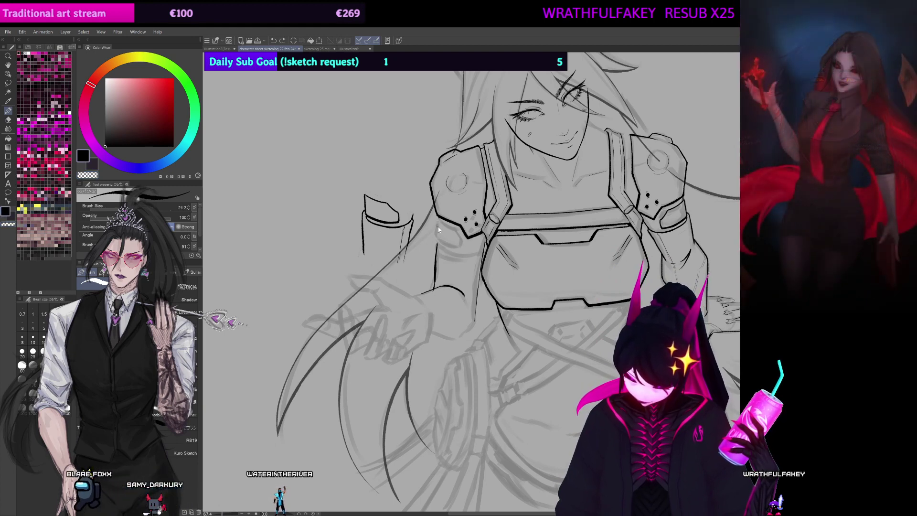
{"action": "key", "text": "bracketleft"}
{"action": "key", "text": "bracketleft"}
{"action": "key", "text": "bracketleft"}
{"action": "key", "text": "bracketleft"}
{"action": "key", "text": "bracketleft"}
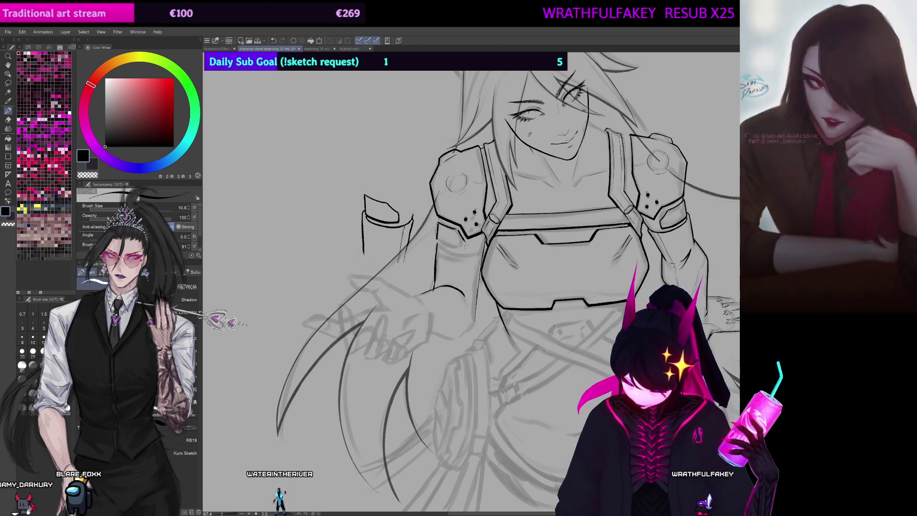
{"action": "left_click_drag", "start_coordinate": [439, 238], "coordinate": [464, 248]}
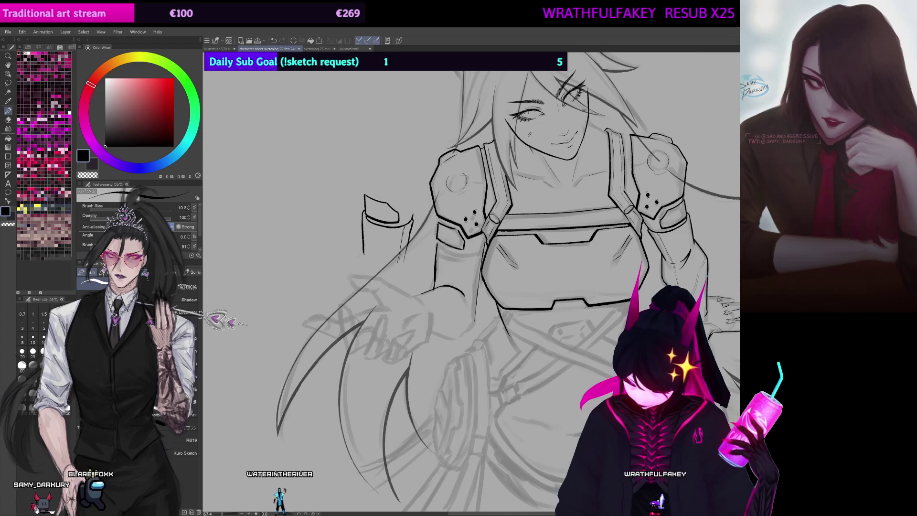
Step: Refine the small panel's outline beneath the shoulder plate, cleaning its upper edge and corners with a 7.6 brush
{"action": "key", "text": "shift+space"}
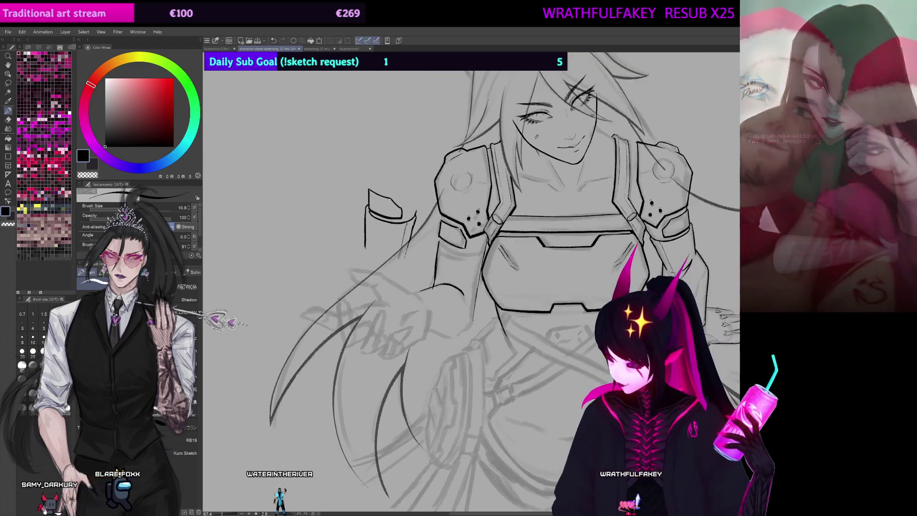
{"action": "key", "text": "shift+space"}
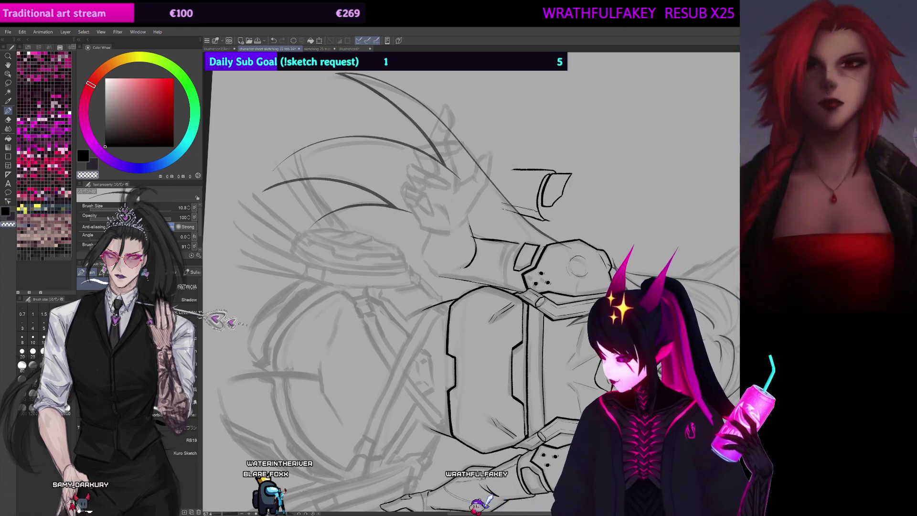
{"action": "key", "text": "ctrl+@"}
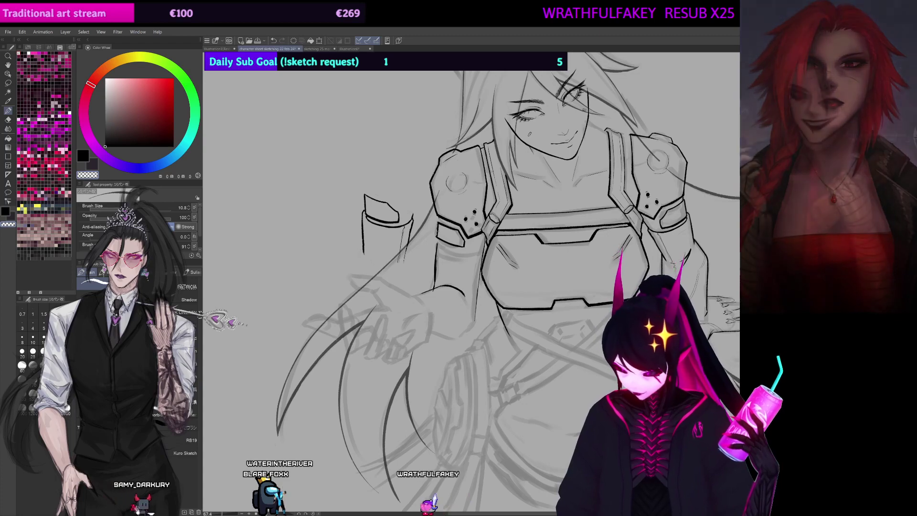
{"action": "left_click_drag", "start_coordinate": [409, 116], "coordinate": [608, 157]}
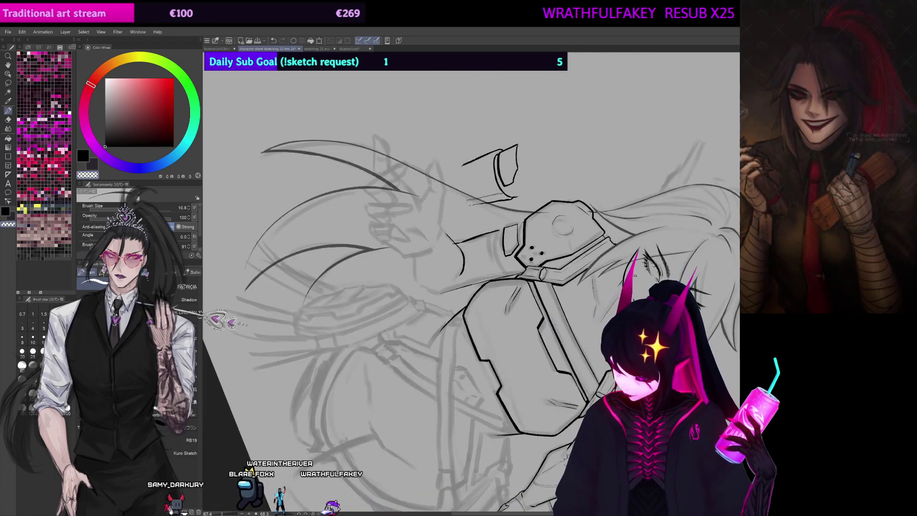
{"action": "left_click_drag", "start_coordinate": [534, 228], "coordinate": [558, 219]}
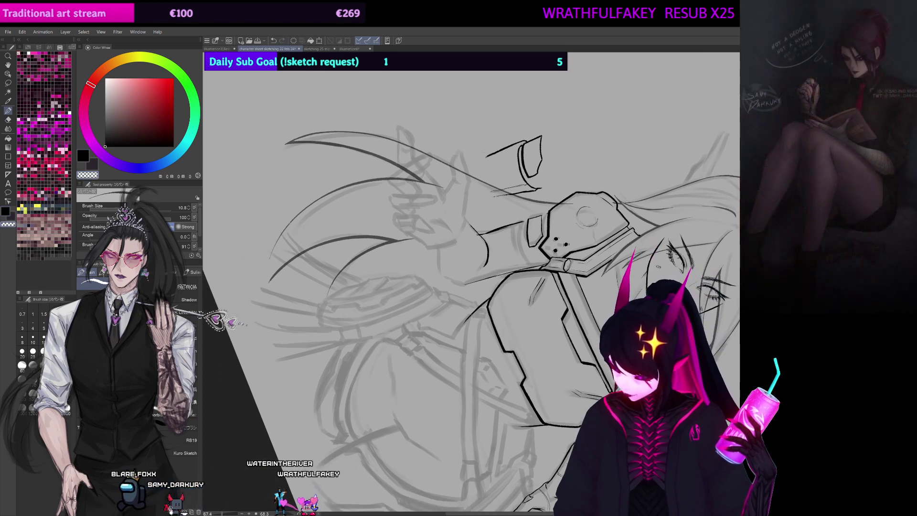
{"action": "key", "text": "ctrl+at"}
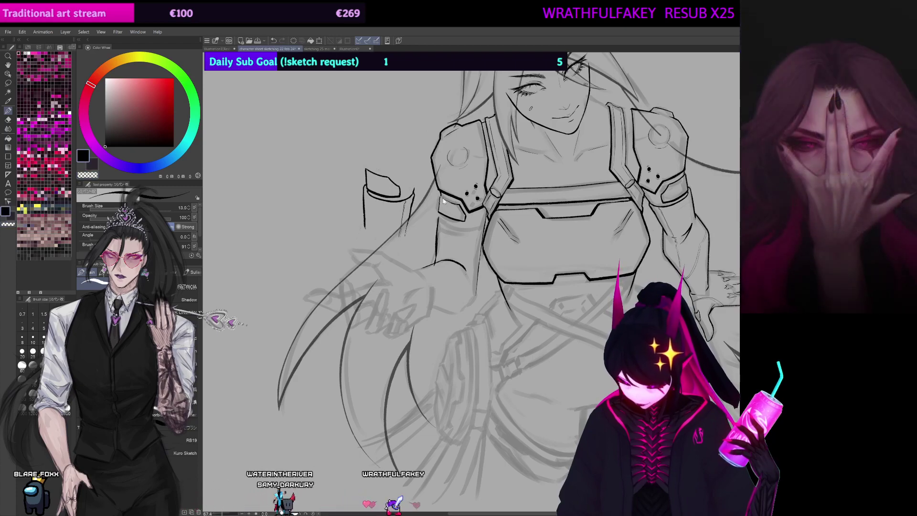
{"action": "scroll", "coordinate": [443, 201], "scroll_direction": "up", "scroll_amount": 5}
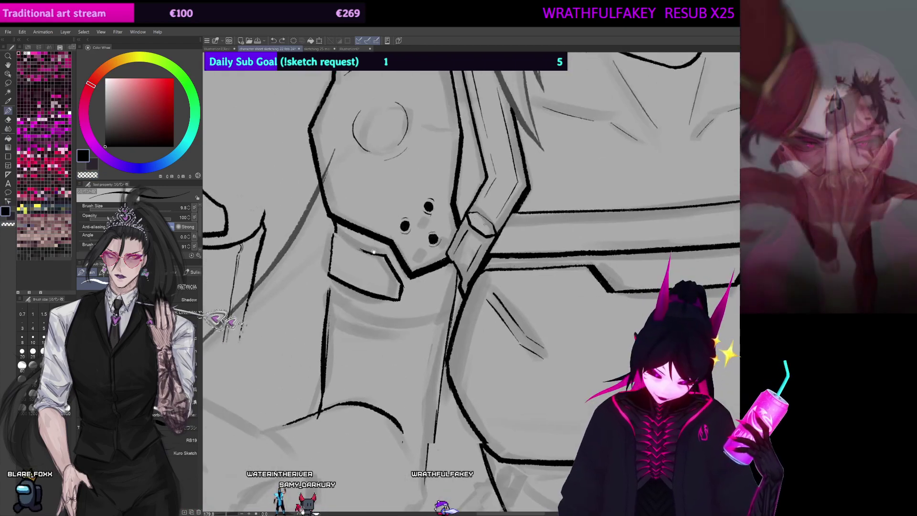
{"action": "left_click_drag", "start_coordinate": [374, 252], "coordinate": [416, 273]}
{"action": "key", "text": "["}
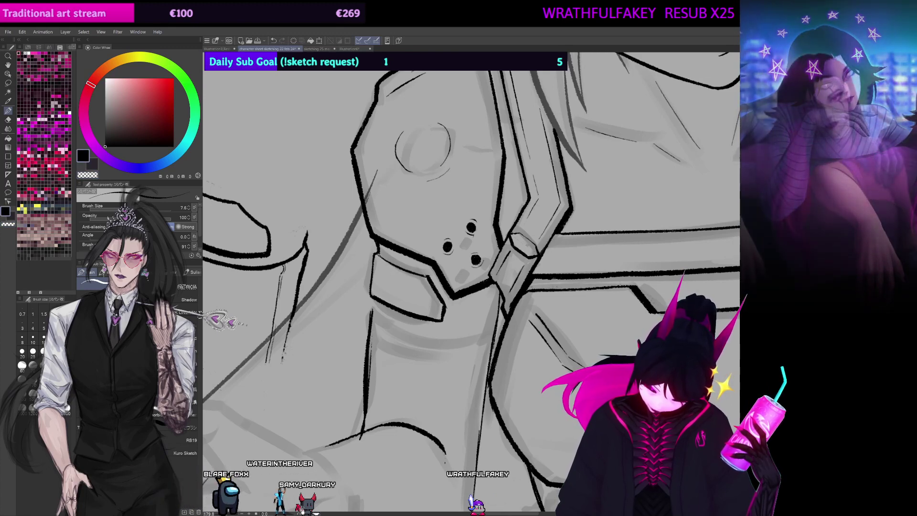
{"action": "key", "text": "c"}
{"action": "left_click_drag", "start_coordinate": [378, 254], "coordinate": [411, 271]}
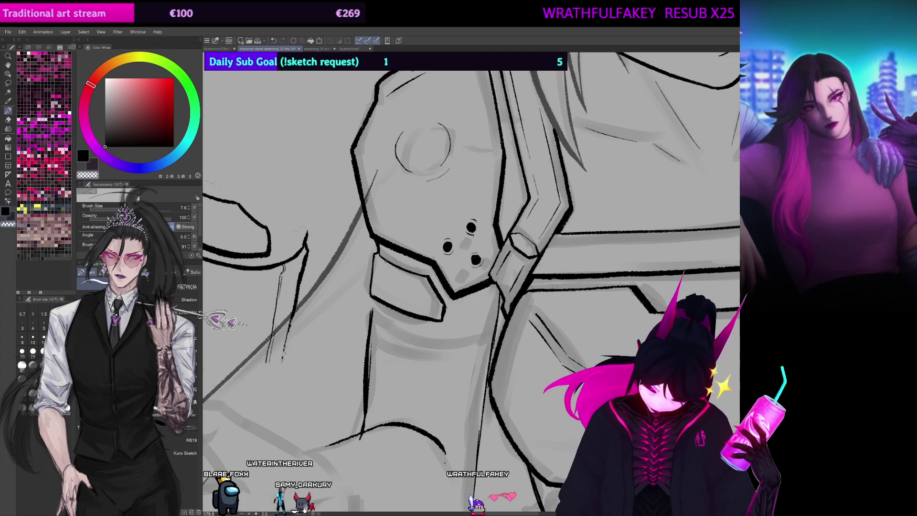
Step: Re-ink the inner side line of the second arm with a heavier stroke from the armour strap down
{"action": "left_click_drag", "start_coordinate": [481, 218], "coordinate": [501, 161]}
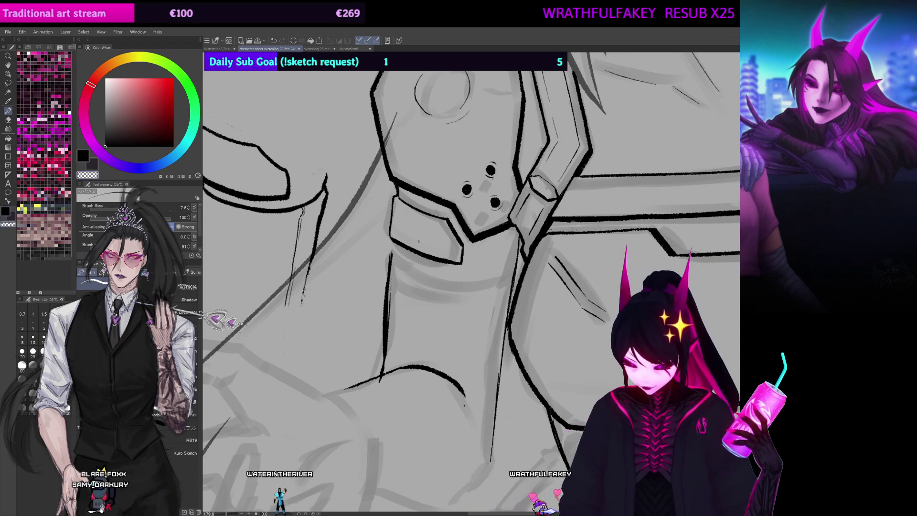
{"action": "left_click_drag", "start_coordinate": [419, 241], "coordinate": [422, 232]}
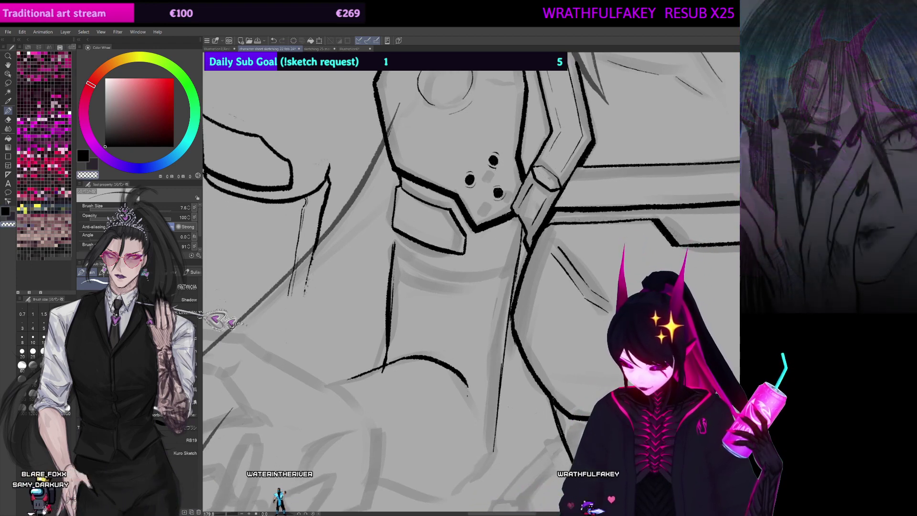
{"action": "left_click_drag", "start_coordinate": [522, 302], "coordinate": [528, 230]}
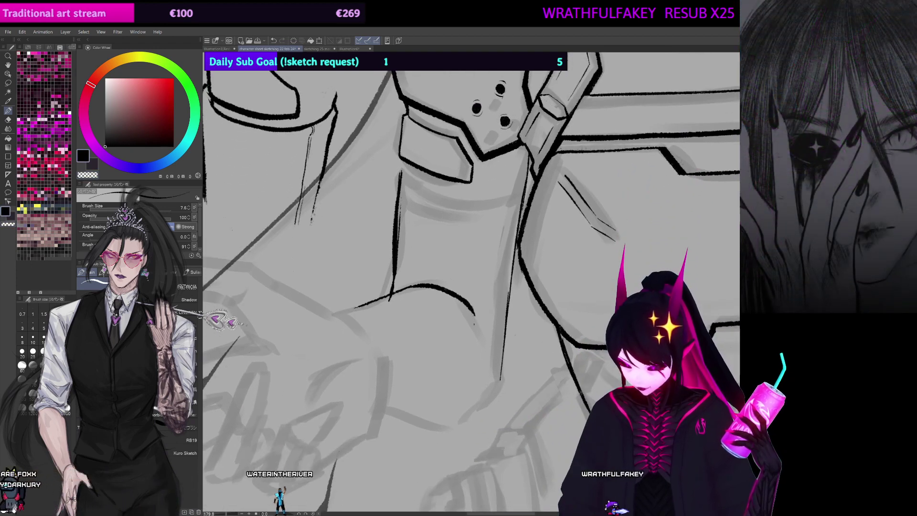
{"action": "key", "text": "c"}
{"action": "key", "text": "ctrl+z"}
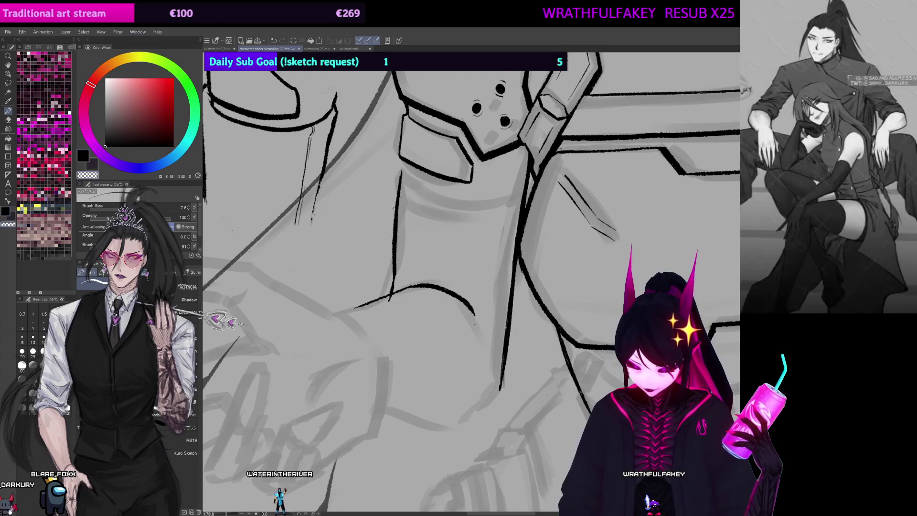
Step: Ink the curved lower edge of the elbow band around the second arm, just below the small panel
{"action": "left_click_drag", "start_coordinate": [526, 200], "coordinate": [530, 360]}
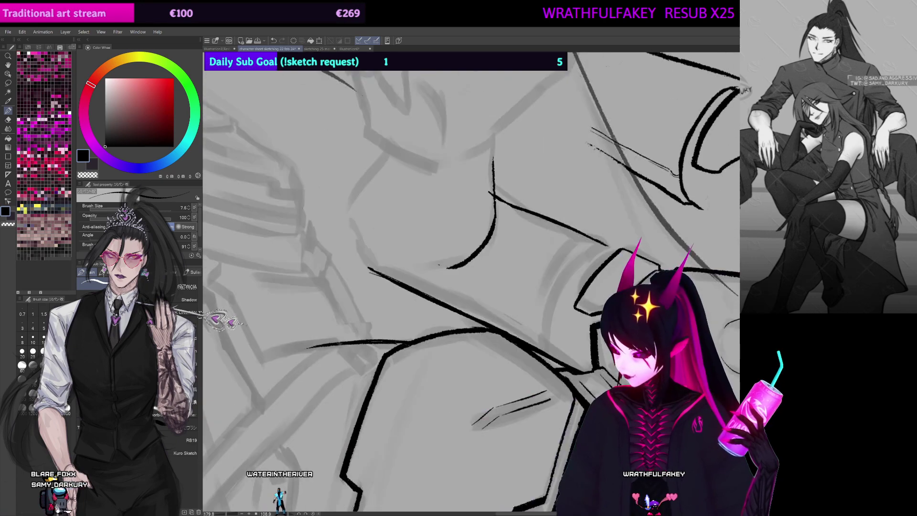
{"action": "left_click_drag", "start_coordinate": [530, 306], "coordinate": [424, 306]}
{"action": "left_click_drag", "start_coordinate": [500, 256], "coordinate": [441, 348]}
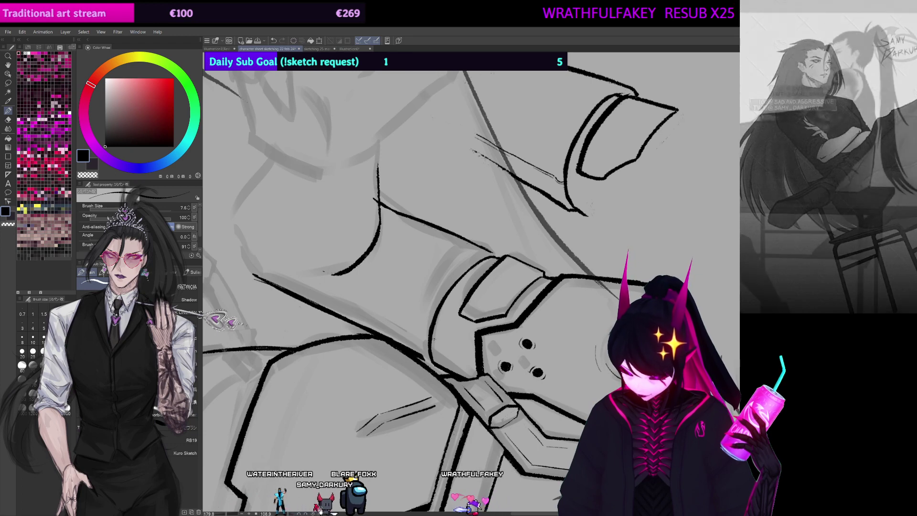
{"action": "key", "text": "ctrl+@"}
{"action": "left_click_drag", "start_coordinate": [499, 230], "coordinate": [516, 194]}
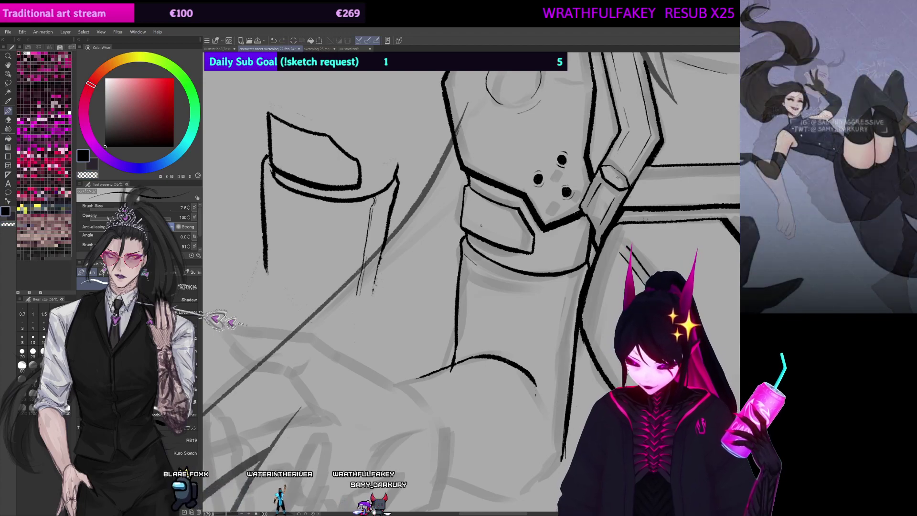
{"action": "left_click_drag", "start_coordinate": [551, 193], "coordinate": [561, 154]}
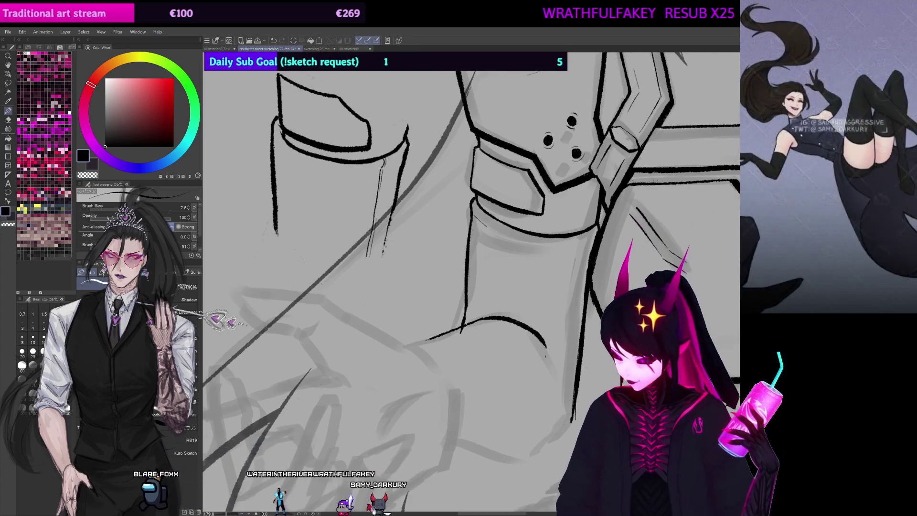
Step: Remove the reference copy beside the second arm and ink a thin line below its band, matching the finished arm
{"action": "left_click_drag", "start_coordinate": [648, 253], "coordinate": [352, 329]}
{"action": "left_click_drag", "start_coordinate": [628, 274], "coordinate": [498, 195]}
{"action": "left_click_drag", "start_coordinate": [498, 194], "coordinate": [407, 196]}
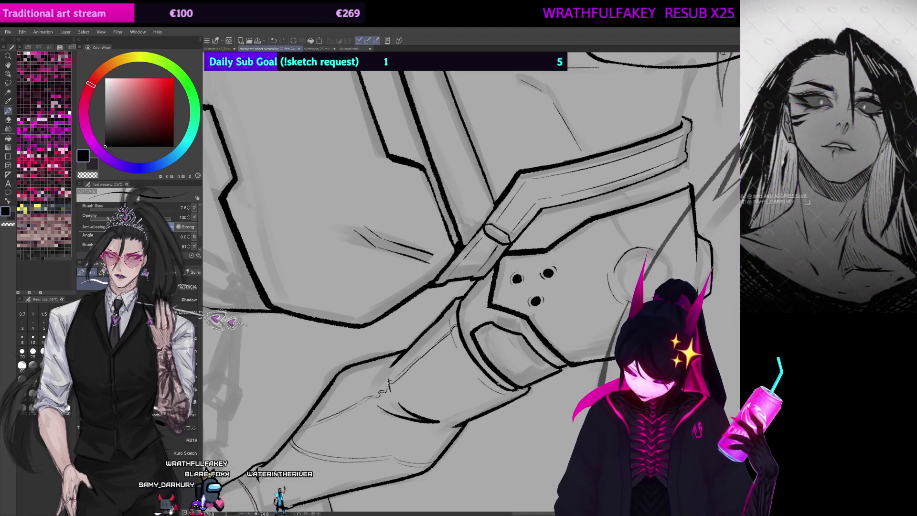
{"action": "left_click_drag", "start_coordinate": [344, 272], "coordinate": [557, 401]}
{"action": "mouse_move", "coordinate": [458, 119]}
{"action": "left_mouse_down"}
{"action": "mouse_move", "coordinate": [487, 302]}
{"action": "mouse_move", "coordinate": [425, 412]}
{"action": "left_mouse_up"}
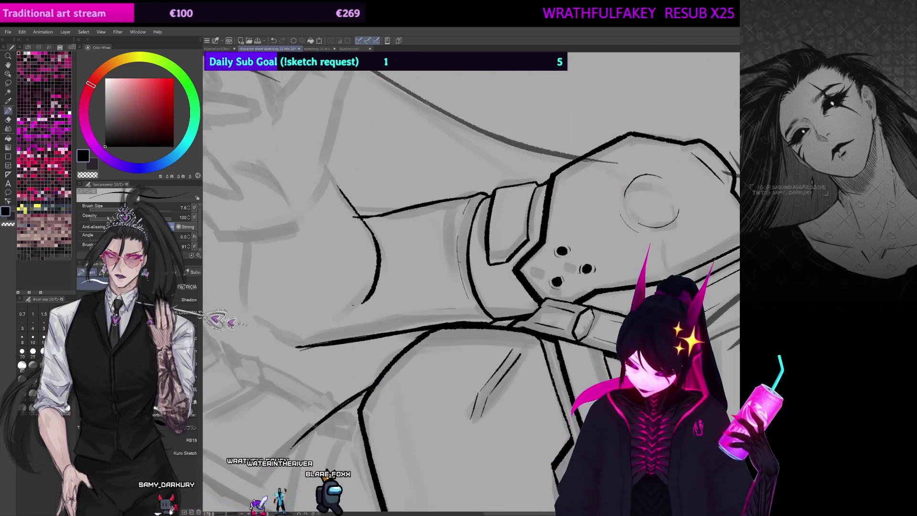
{"action": "left_click_drag", "start_coordinate": [459, 278], "coordinate": [473, 308]}
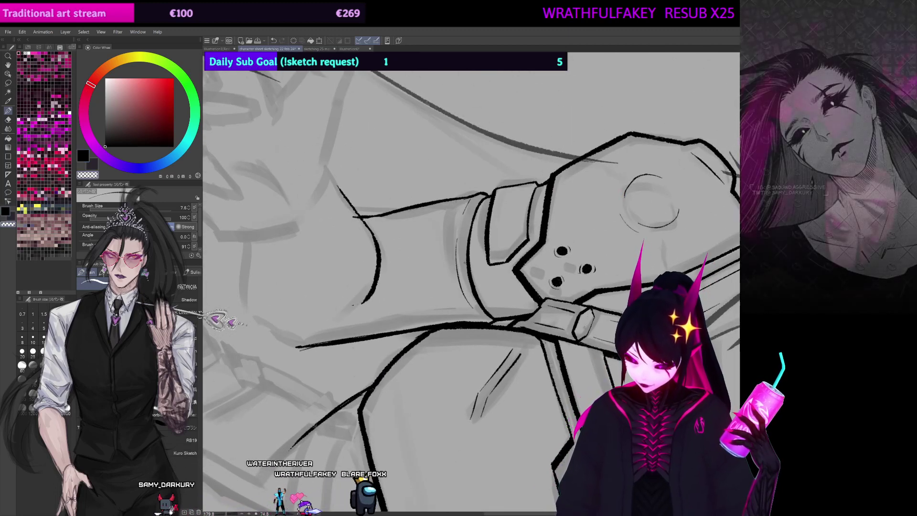
{"action": "key", "text": "c"}
{"action": "left_click_drag", "start_coordinate": [461, 242], "coordinate": [537, 249]}
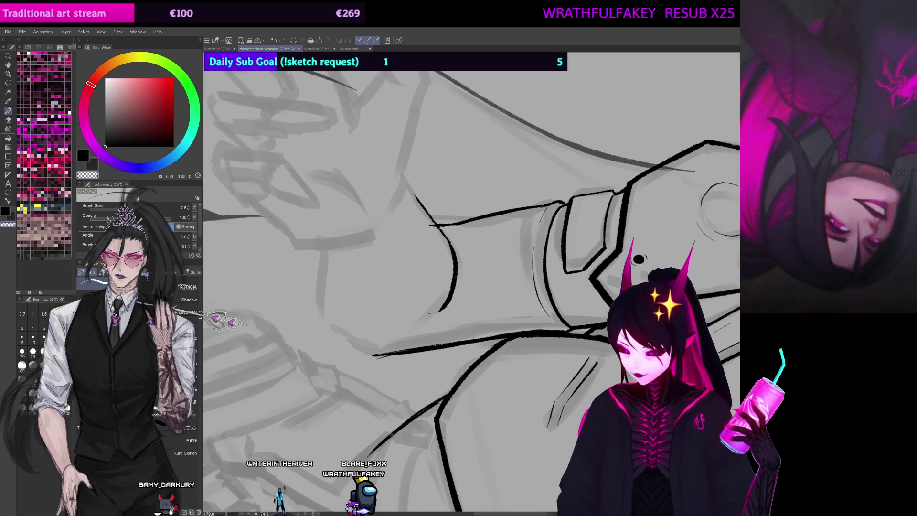
{"action": "key", "text": "ctrl+at"}
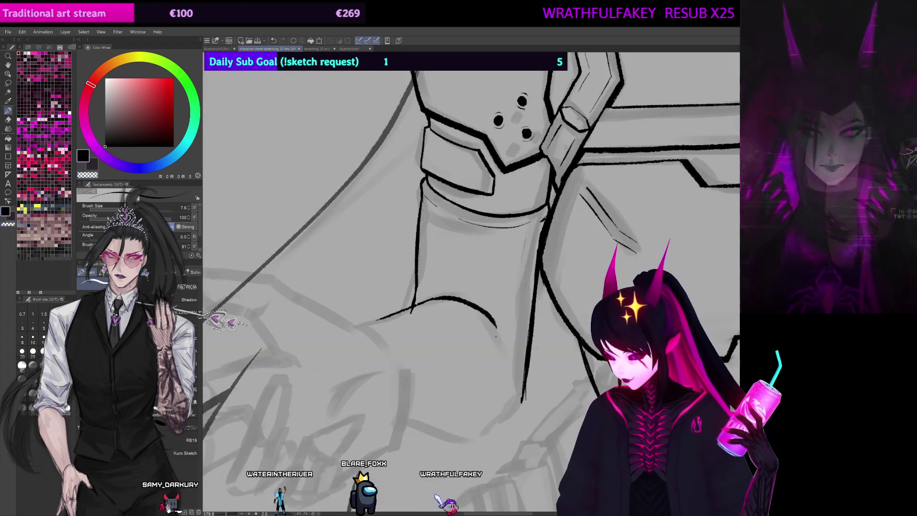
Step: Clean up the outer sleeve line of the second arm and trim its overhang at the wrist curve
{"action": "left_click_drag", "start_coordinate": [655, 444], "coordinate": [691, 171]}
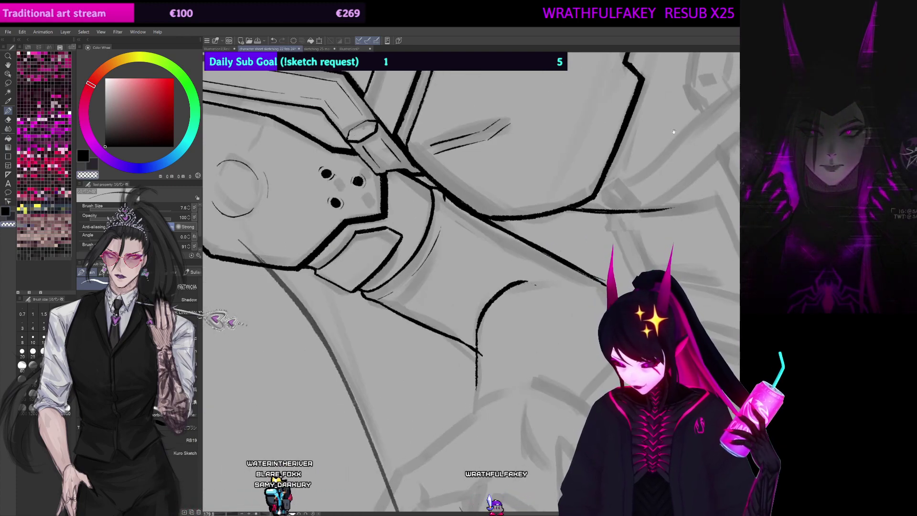
{"action": "key", "text": "ctrl+at"}
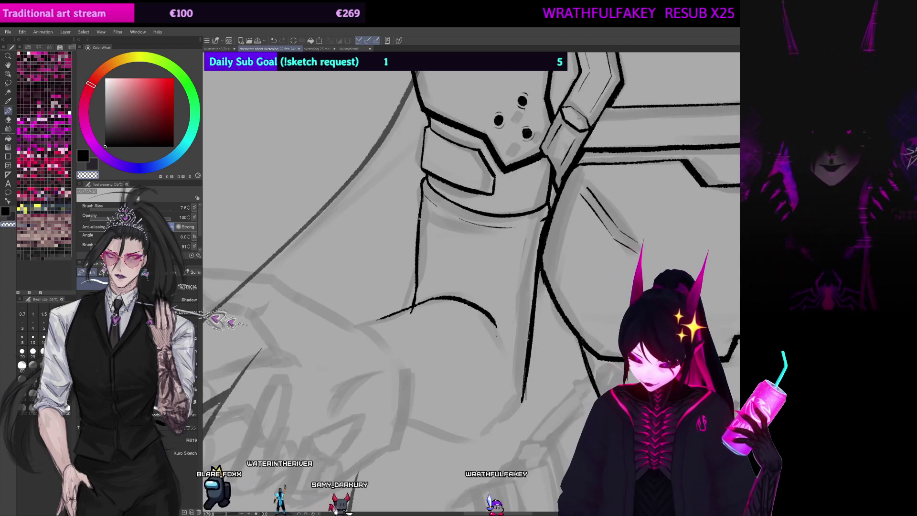
{"action": "left_click_drag", "start_coordinate": [496, 336], "coordinate": [507, 269]}
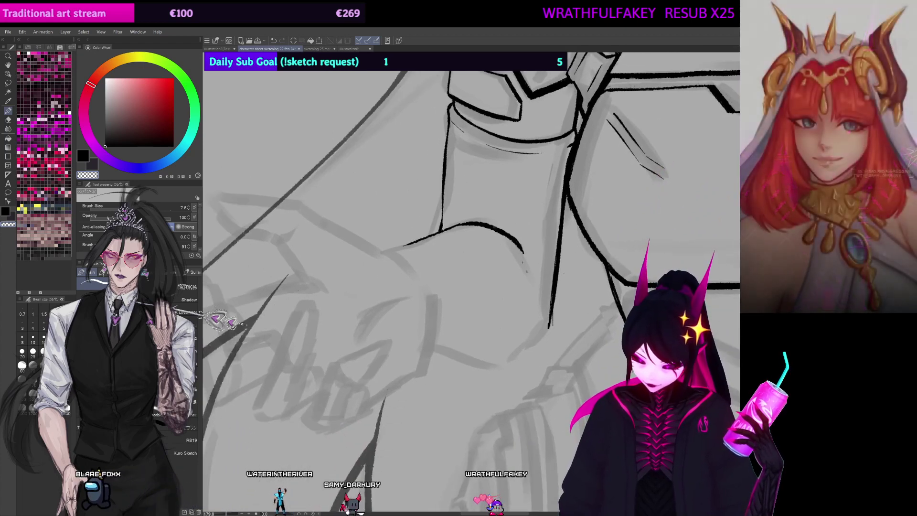
{"action": "key", "text": "ctrl+minus"}
{"action": "key", "text": "ctrl+minus"}
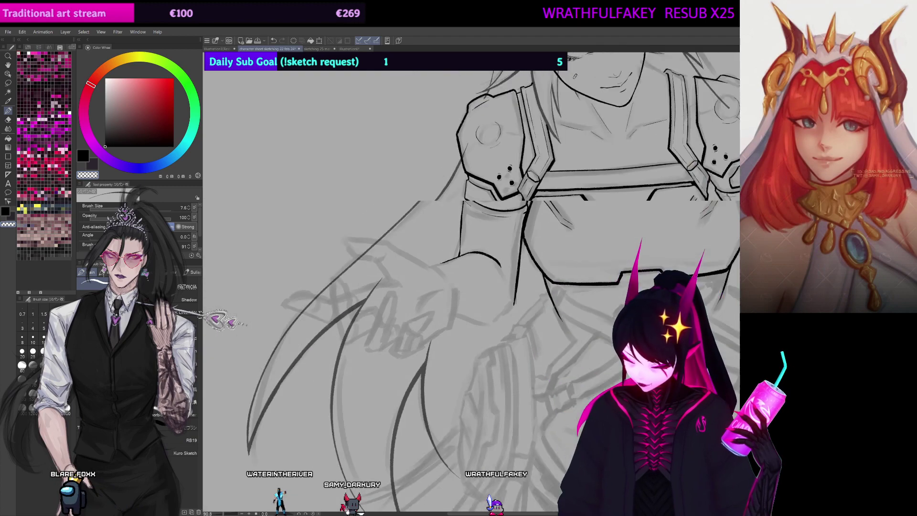
Step: Extend the wrist curve and ink the outline of the outstretched hand's heel and lower palm
{"action": "left_click_drag", "start_coordinate": [516, 239], "coordinate": [510, 248]}
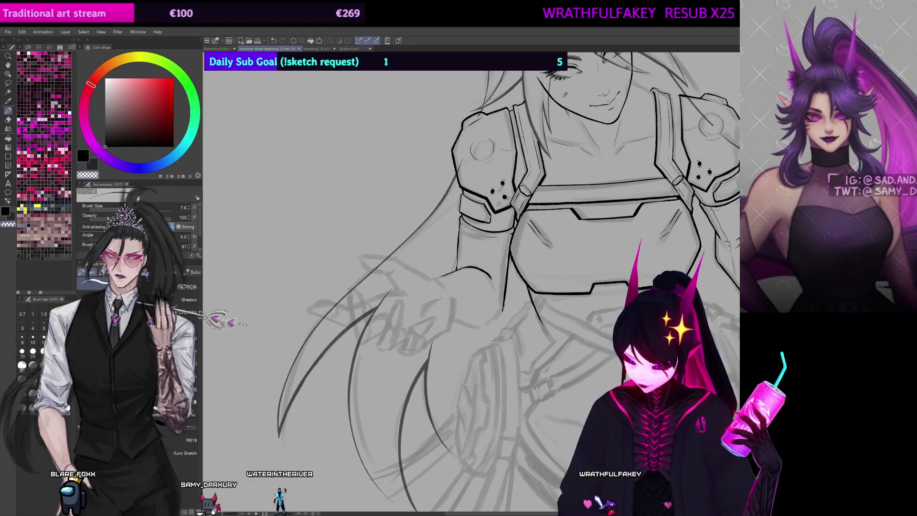
{"action": "left_click_drag", "start_coordinate": [523, 217], "coordinate": [494, 182]}
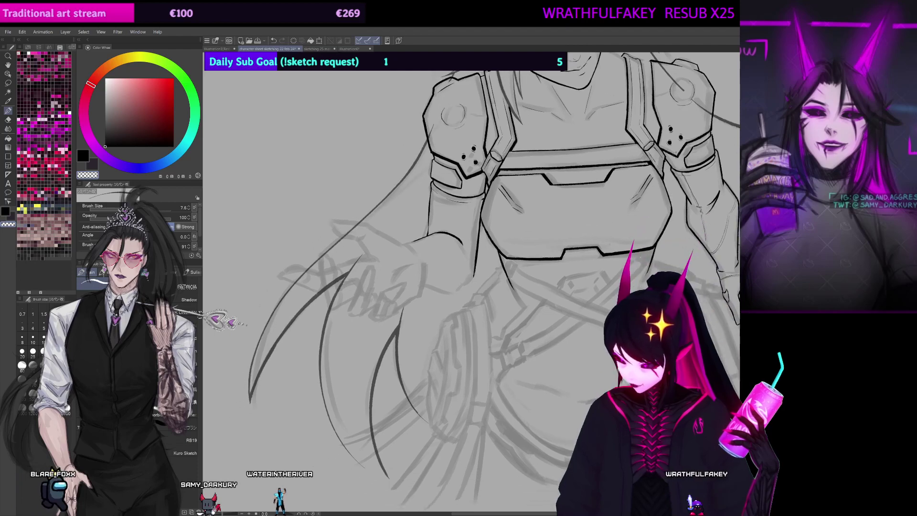
{"action": "left_click_drag", "start_coordinate": [659, 170], "coordinate": [718, 136]}
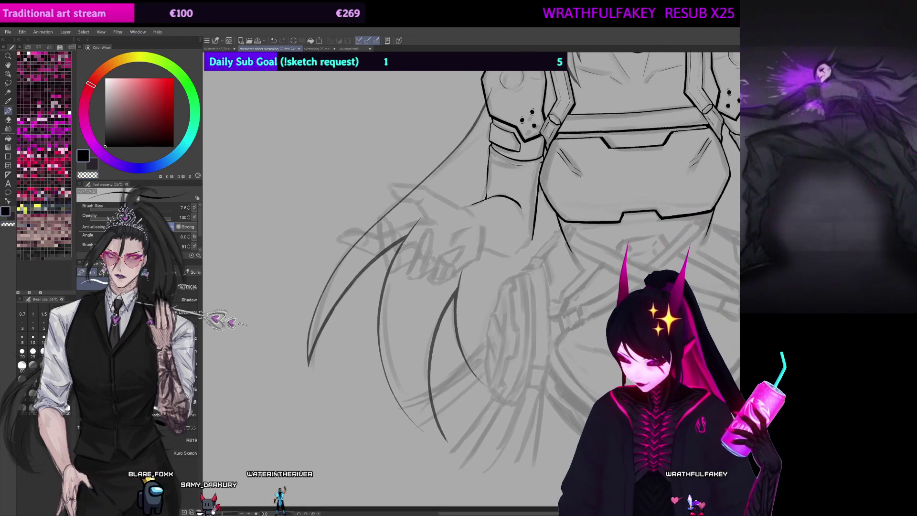
{"action": "left_click_drag", "start_coordinate": [556, 201], "coordinate": [523, 261]}
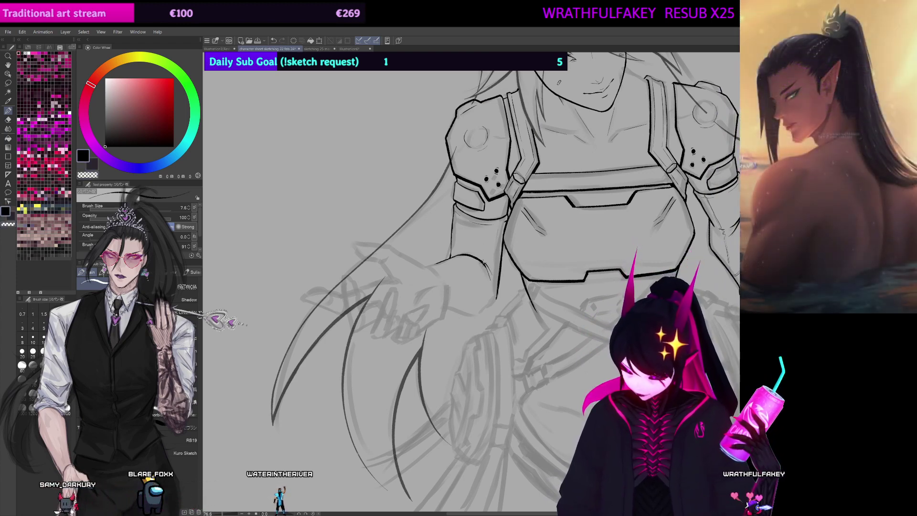
{"action": "left_click_drag", "start_coordinate": [439, 248], "coordinate": [515, 295]}
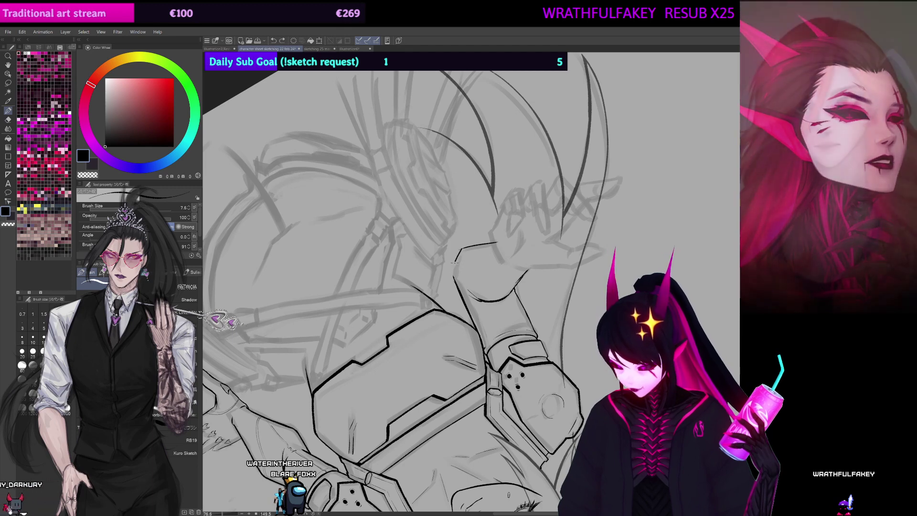
{"action": "key", "text": "ctrl+at"}
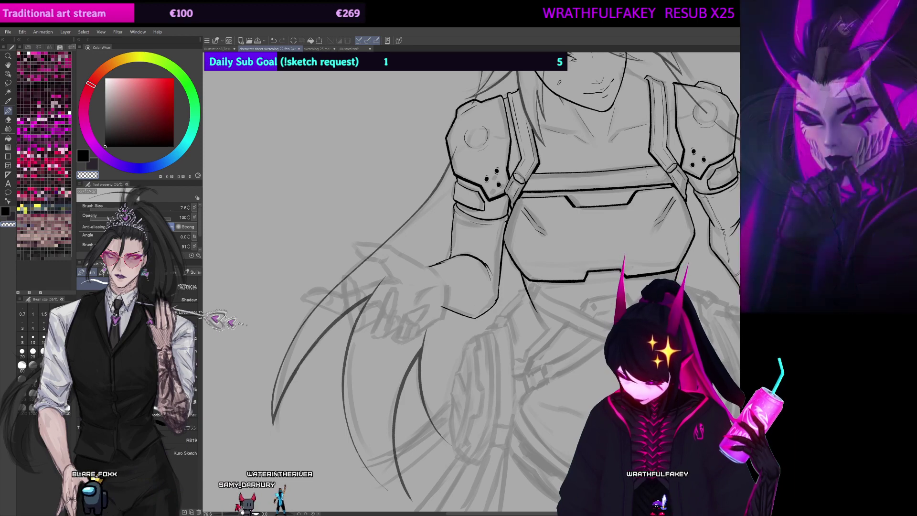
Step: Ink the outer edge of the outstretched palm from the wrist towards the base of the little finger
{"action": "left_click_drag", "start_coordinate": [474, 321], "coordinate": [455, 239]}
{"action": "key", "text": "["}
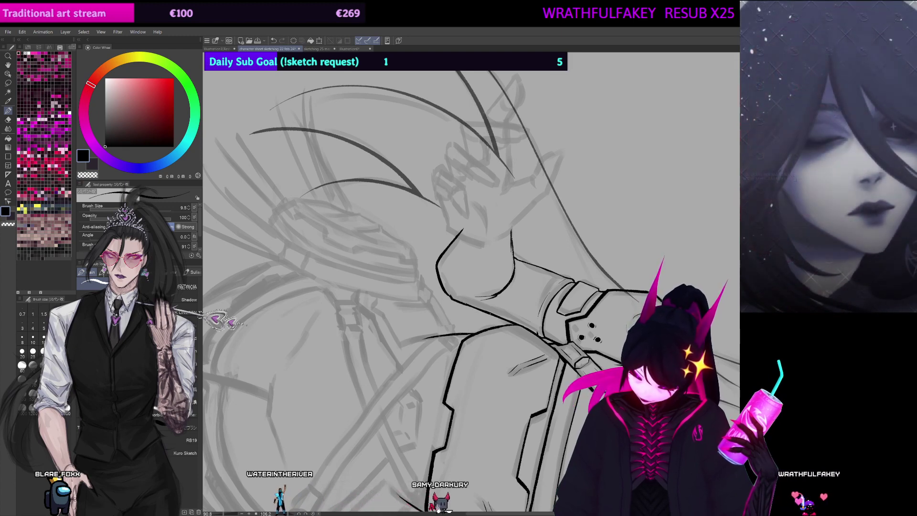
{"action": "left_click_drag", "start_coordinate": [462, 214], "coordinate": [440, 277]}
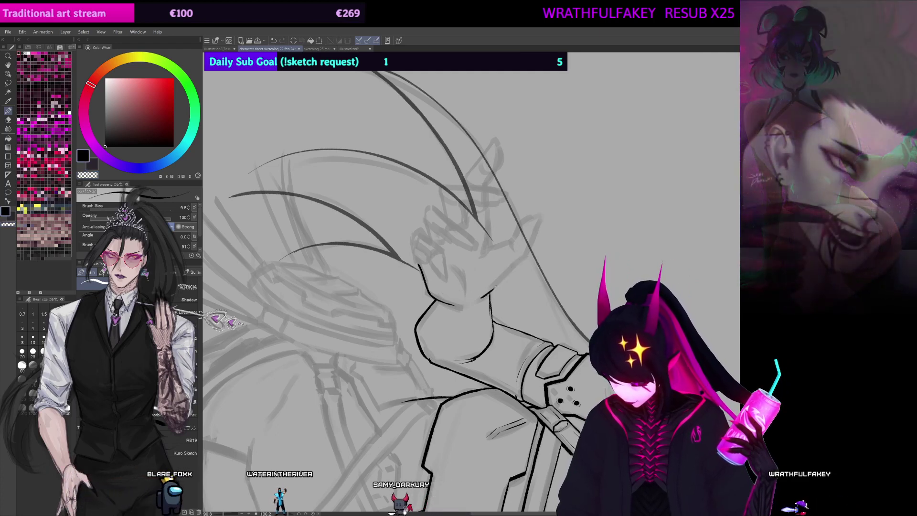
Step: Ink the thumb side of the palm from the wrist and outline the extended thumb
{"action": "left_click_drag", "start_coordinate": [470, 228], "coordinate": [502, 235]}
{"action": "key", "text": "ctrl+@"}
{"action": "key", "text": "minus"}
{"action": "key", "text": "minus"}
{"action": "key", "text": "minus"}
{"action": "key", "text": "minus"}
{"action": "key", "text": "minus"}
{"action": "key", "text": "minus"}
{"action": "key", "text": "minus"}
{"action": "key", "text": "minus"}
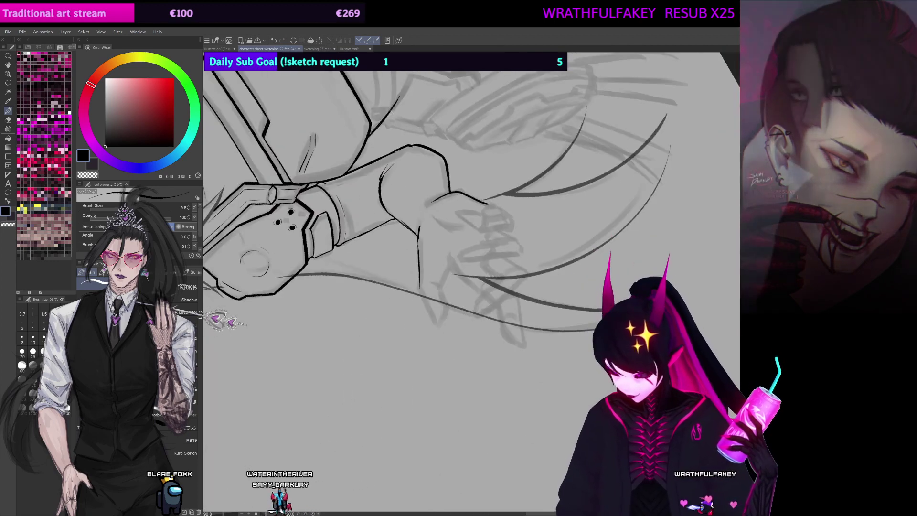
{"action": "left_click_drag", "start_coordinate": [420, 289], "coordinate": [435, 325]}
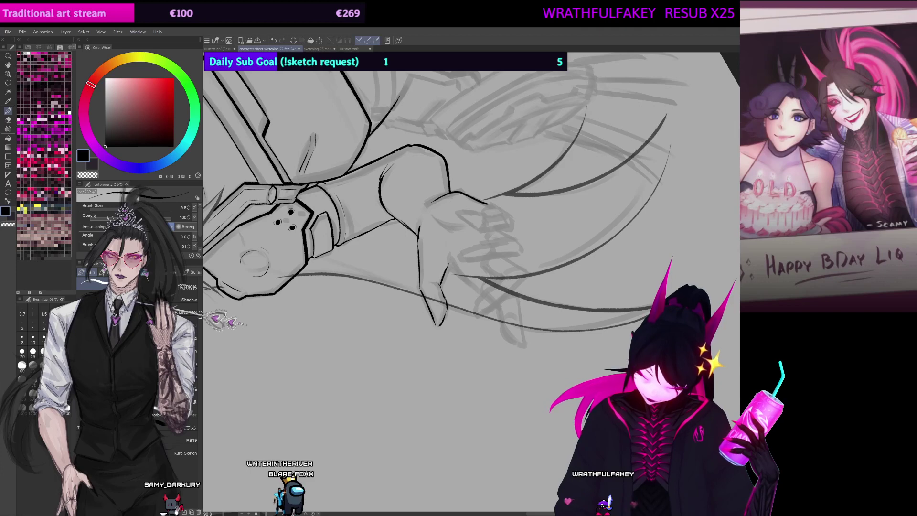
{"action": "left_click_drag", "start_coordinate": [508, 239], "coordinate": [486, 248]}
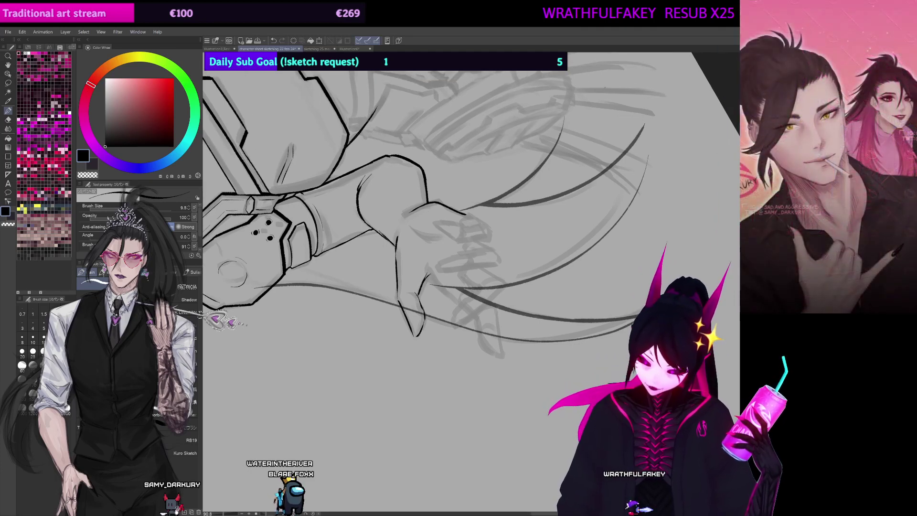
Step: Ink the curled little and ring fingers of the outstretched hand over the rough sketch
{"action": "key", "text": "ctrl+@"}
{"action": "left_click_drag", "start_coordinate": [546, 197], "coordinate": [582, 182]}
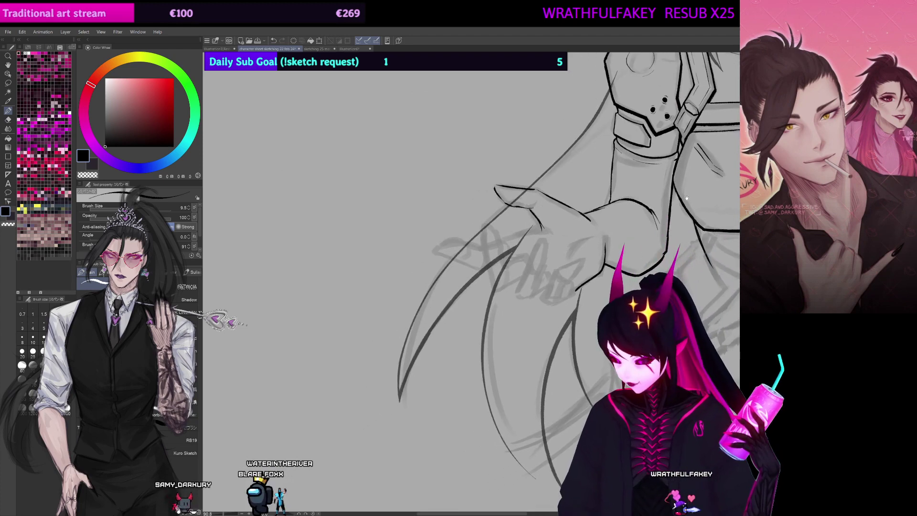
{"action": "left_click_drag", "start_coordinate": [557, 265], "coordinate": [506, 258]}
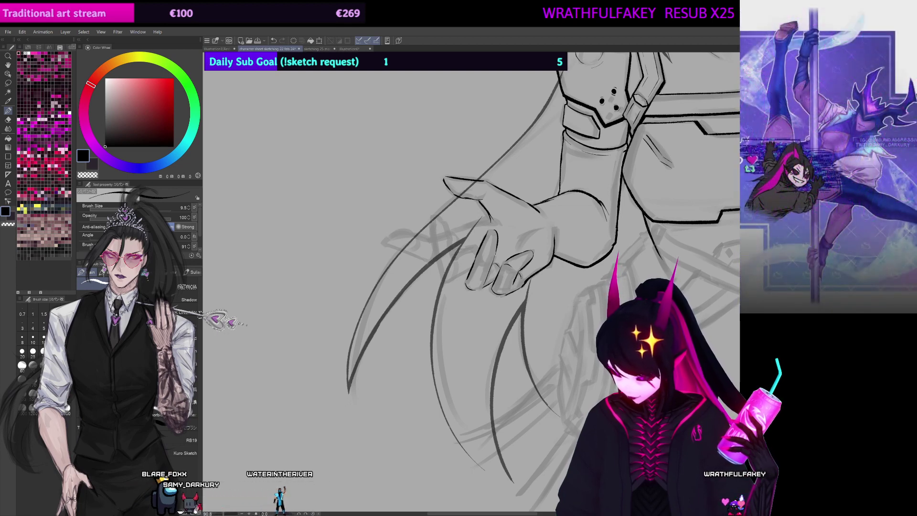
Step: Ink the middle finger and the extended index finger, following the rough sketch
{"action": "left_click_drag", "start_coordinate": [507, 215], "coordinate": [543, 207]}
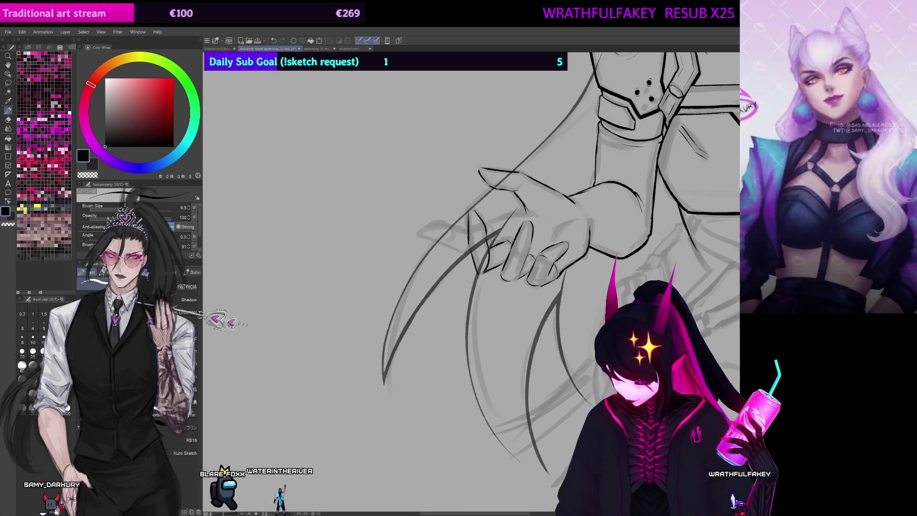
{"action": "left_click_drag", "start_coordinate": [513, 242], "coordinate": [550, 233]}
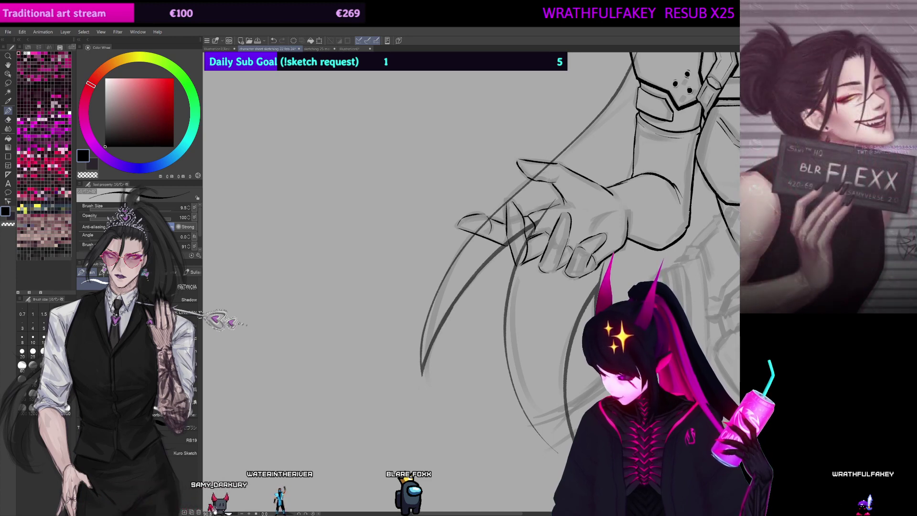
{"action": "left_click_drag", "start_coordinate": [573, 215], "coordinate": [488, 226]}
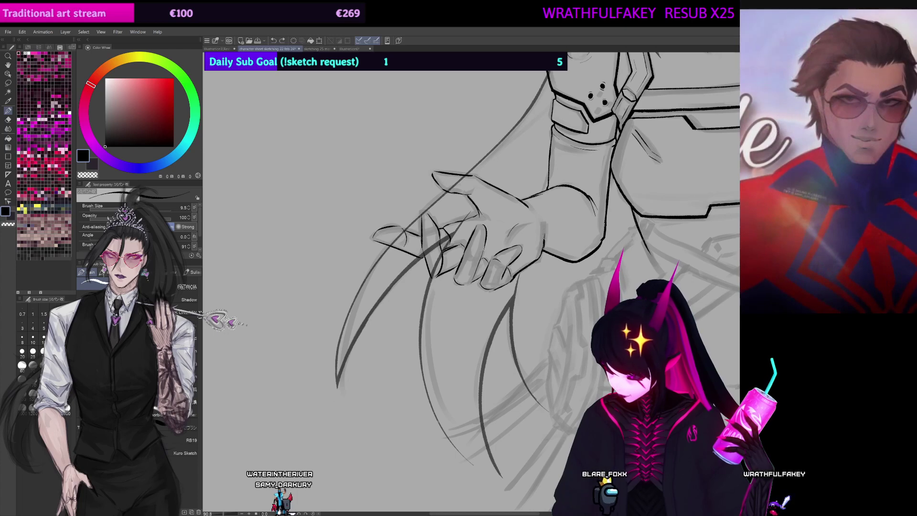
Step: Hide the dark curved strands crossing the hand and the rough sketch beneath the line art
{"action": "key", "text": "ctrl+z"}
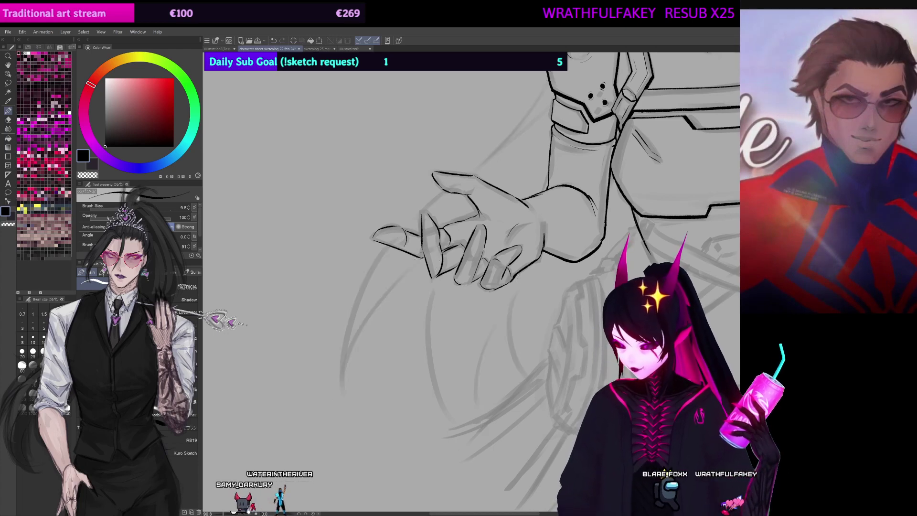
{"action": "key", "text": "ctrl+y"}
{"action": "key", "text": "ctrl+z"}
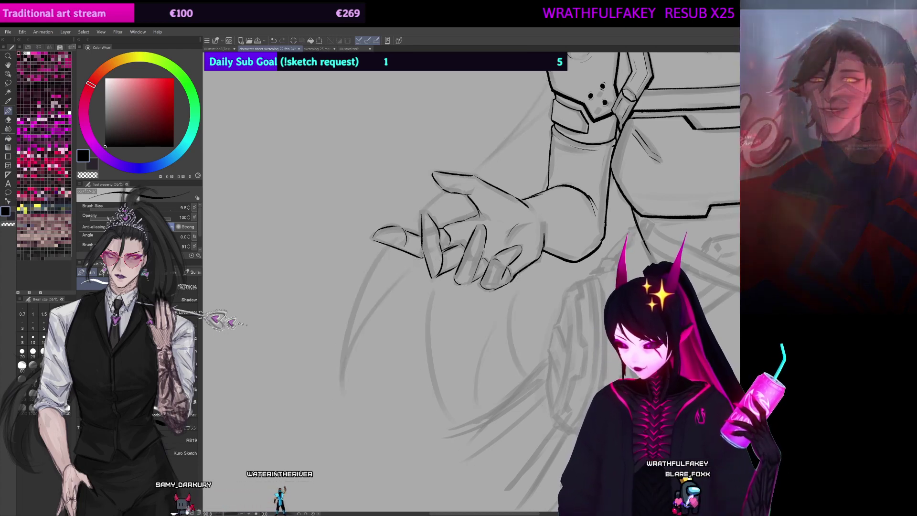
{"action": "left_click_drag", "start_coordinate": [471, 258], "coordinate": [455, 274]}
{"action": "key", "text": "ctrl+z"}
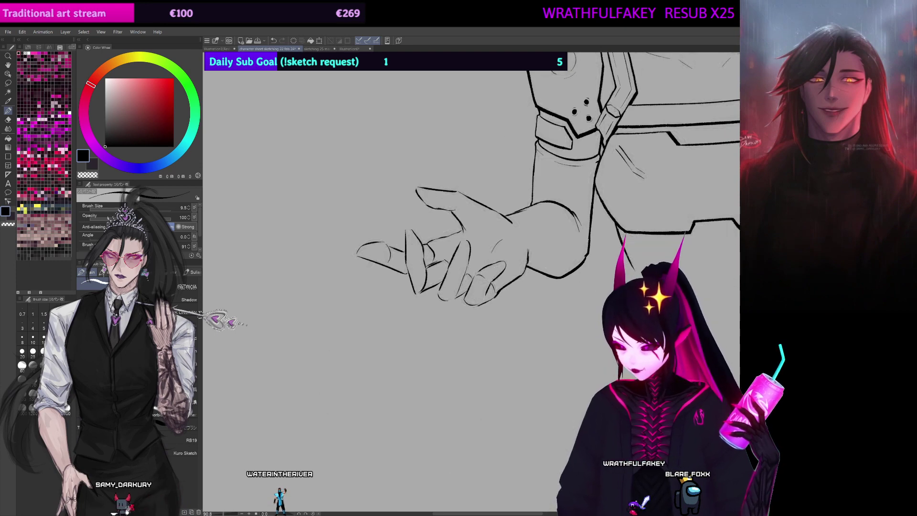
Step: Check the hand in a mirrored view and strengthen the outline of the palm's outer edge
{"action": "key", "text": "h"}
{"action": "mouse_move", "coordinate": [632, 222]}
{"action": "left_mouse_down"}
{"action": "mouse_move", "coordinate": [646, 260]}
{"action": "mouse_move", "coordinate": [657, 229]}
{"action": "left_mouse_up"}
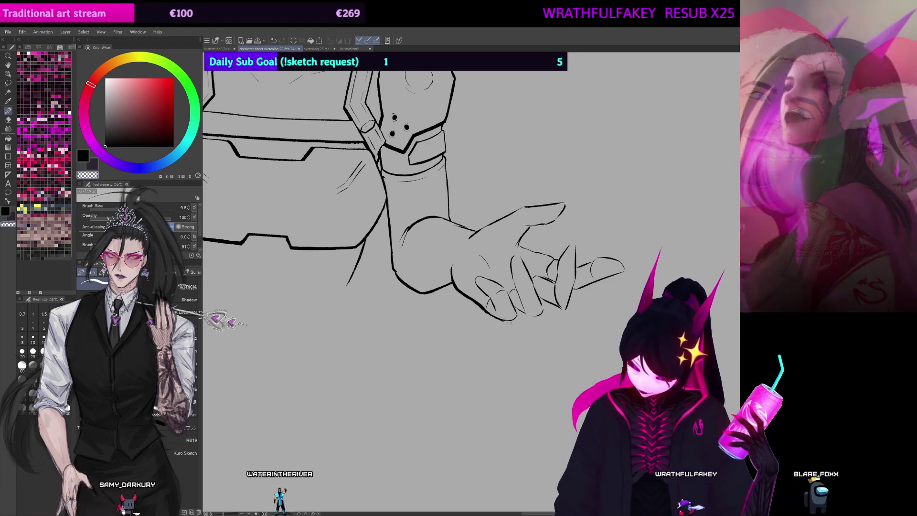
{"action": "key", "text": "h"}
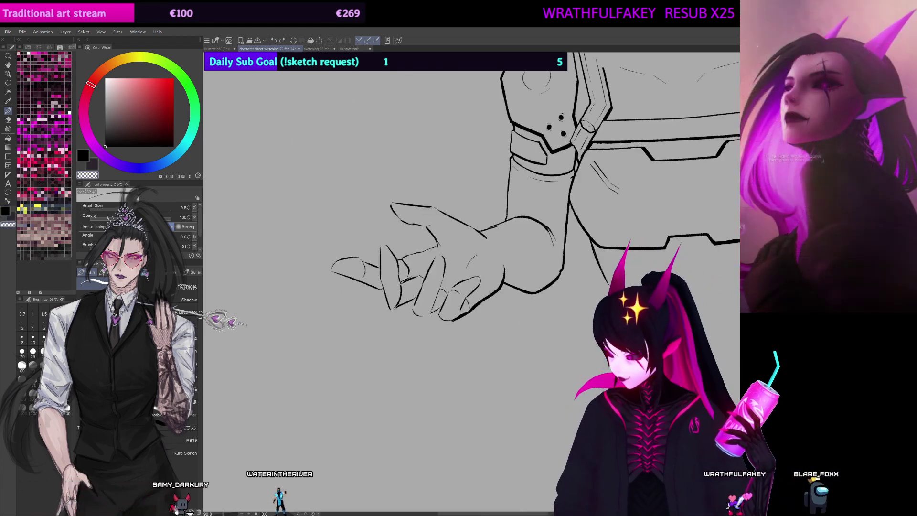
{"action": "left_click_drag", "start_coordinate": [545, 231], "coordinate": [576, 189]}
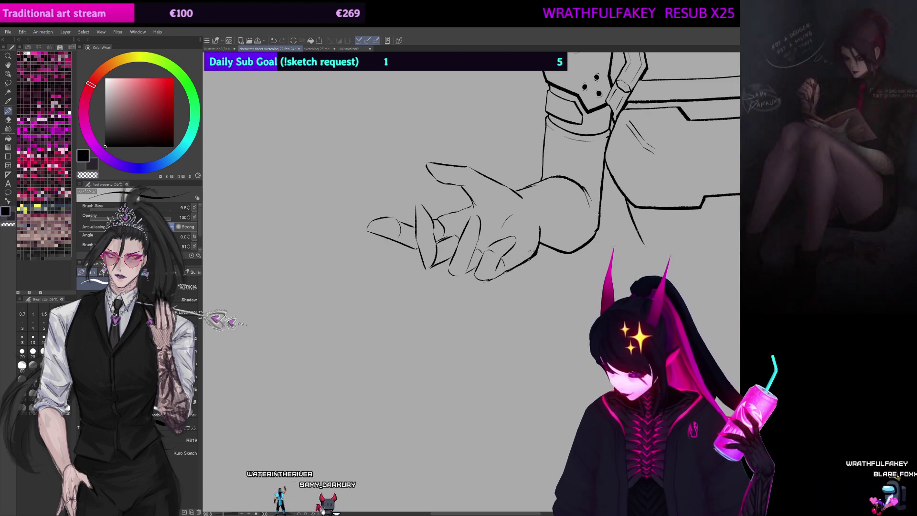
Step: Reshape the curled little finger and thicken its outline where it meets the outer palm edge
{"action": "left_click_drag", "start_coordinate": [486, 247], "coordinate": [498, 239]}
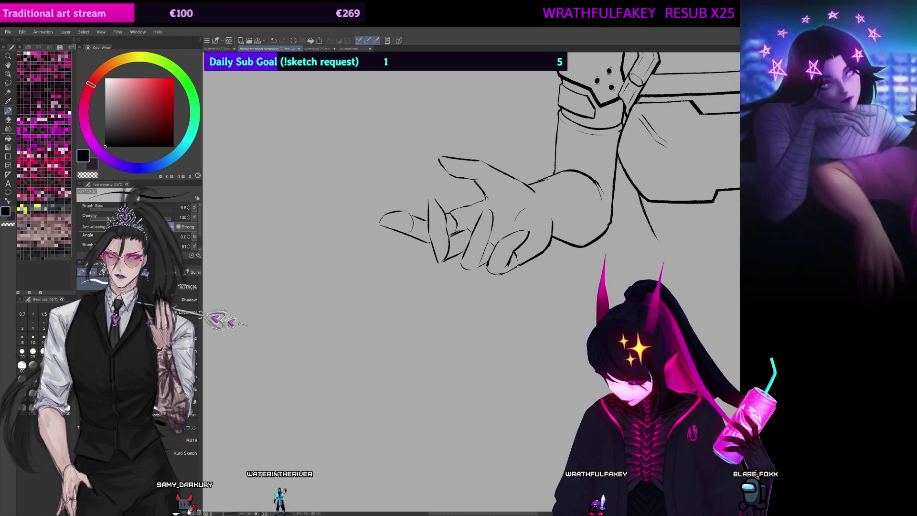
{"action": "key", "text": "shift+space"}
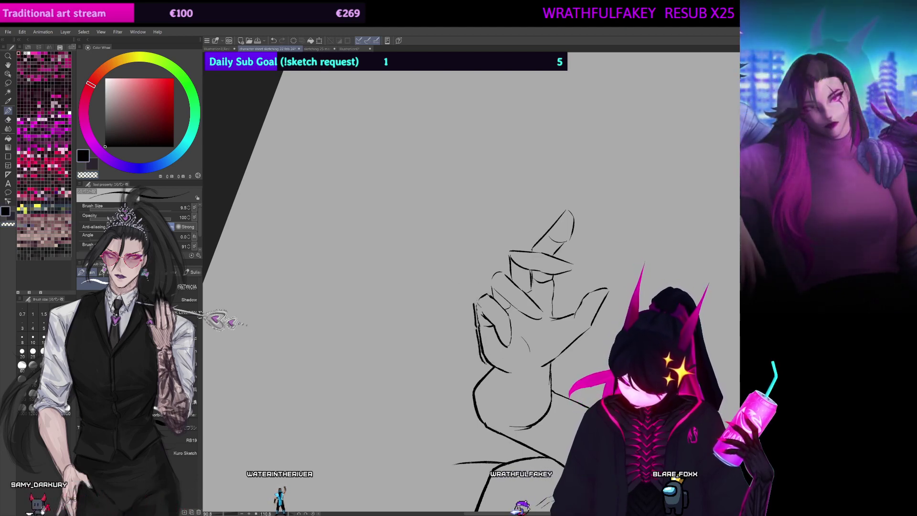
{"action": "key", "text": "ctrl+at"}
{"action": "left_click_drag", "start_coordinate": [473, 215], "coordinate": [492, 218]}
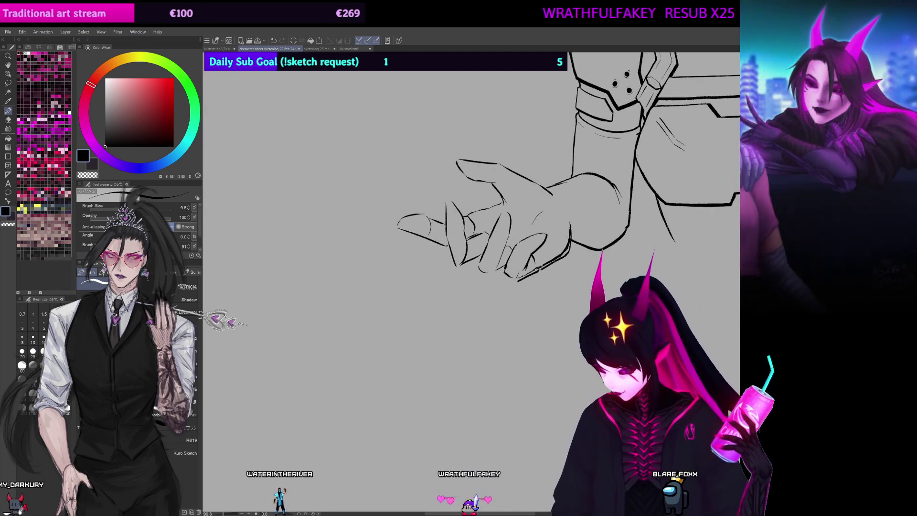
{"action": "left_click_drag", "start_coordinate": [254, 178], "coordinate": [264, 180]}
{"action": "key", "text": "c"}
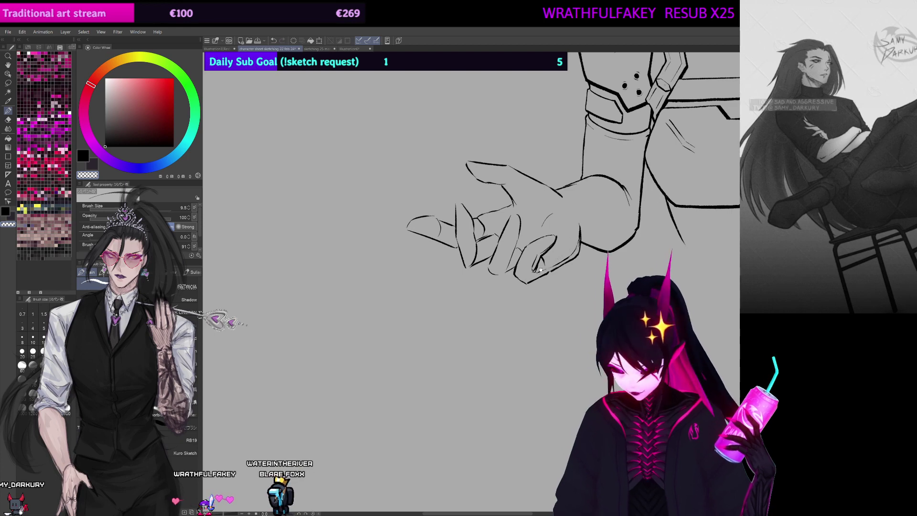
{"action": "left_click_drag", "start_coordinate": [549, 216], "coordinate": [584, 236]}
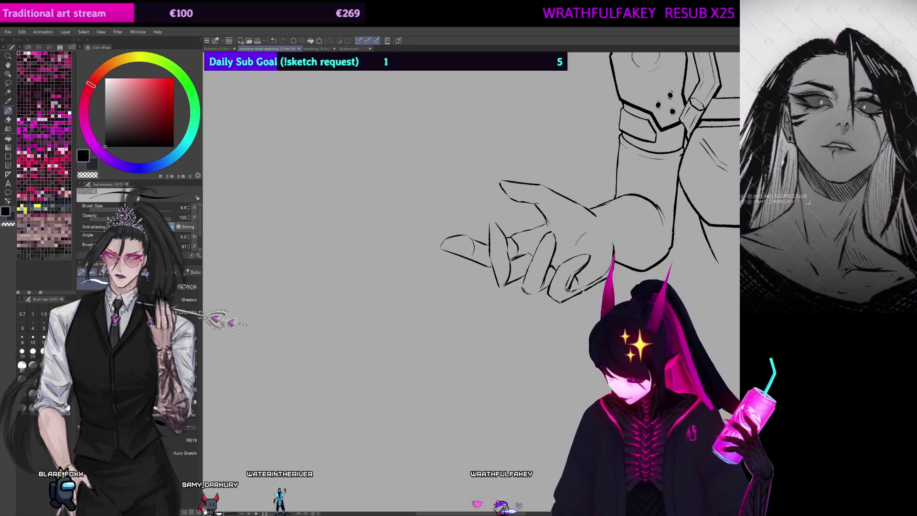
Step: Undo the last stroke, then refine the contours and tips of the ring and middle fingers
{"action": "key", "text": "ctrl+z"}
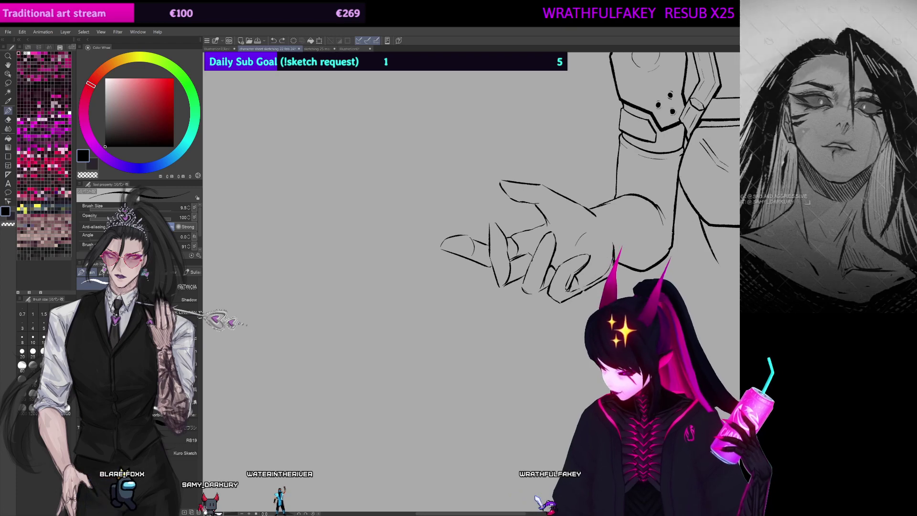
{"action": "key", "text": "shift+space"}
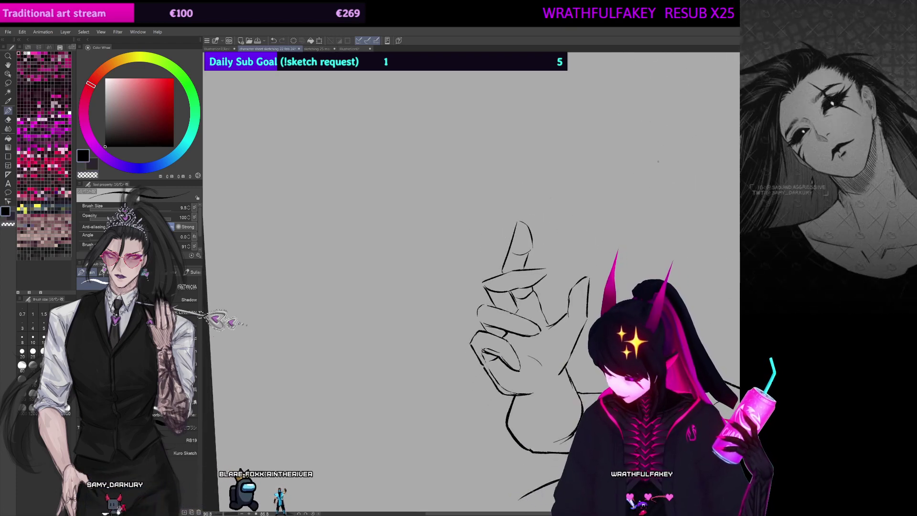
{"action": "scroll", "coordinate": [546, 259], "scroll_direction": "up", "scroll_amount": 5}
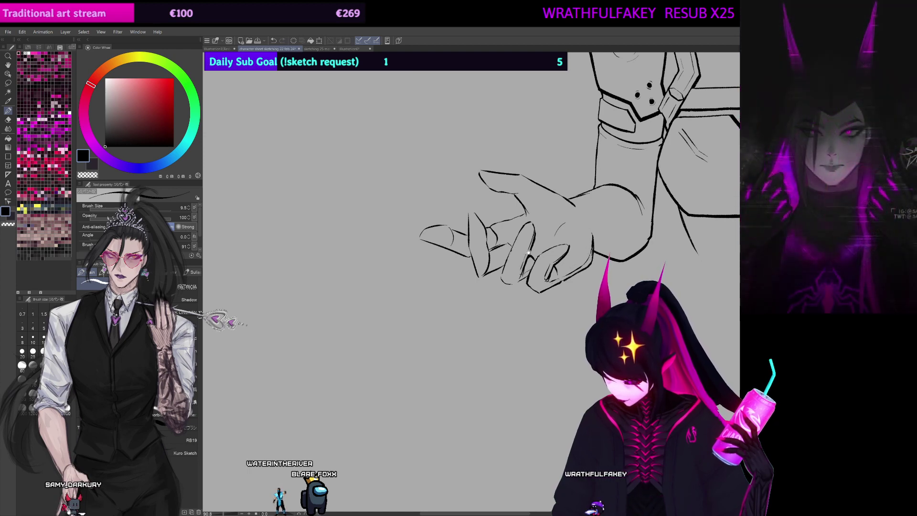
{"action": "mouse_move", "coordinate": [529, 252]}
{"action": "left_mouse_down"}
{"action": "mouse_move", "coordinate": [564, 237]}
{"action": "mouse_move", "coordinate": [550, 262]}
{"action": "left_mouse_up"}
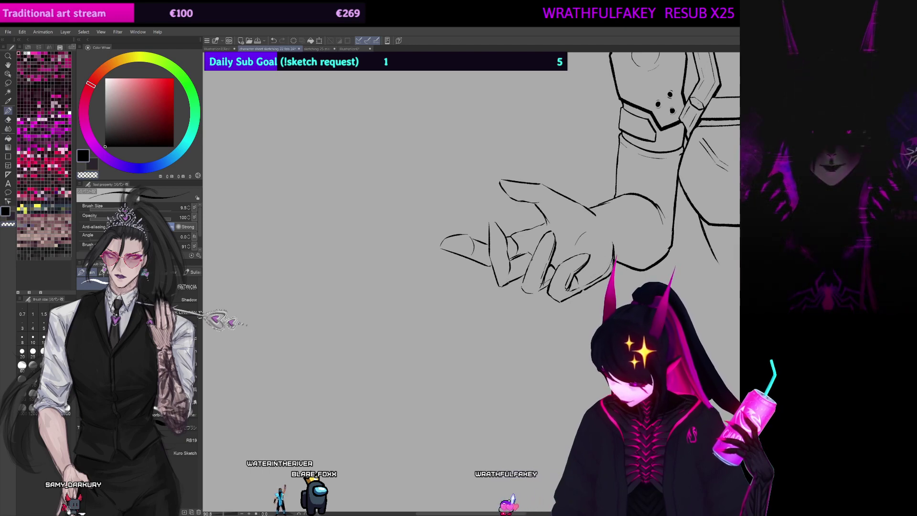
{"action": "left_click_drag", "start_coordinate": [549, 262], "coordinate": [508, 349]}
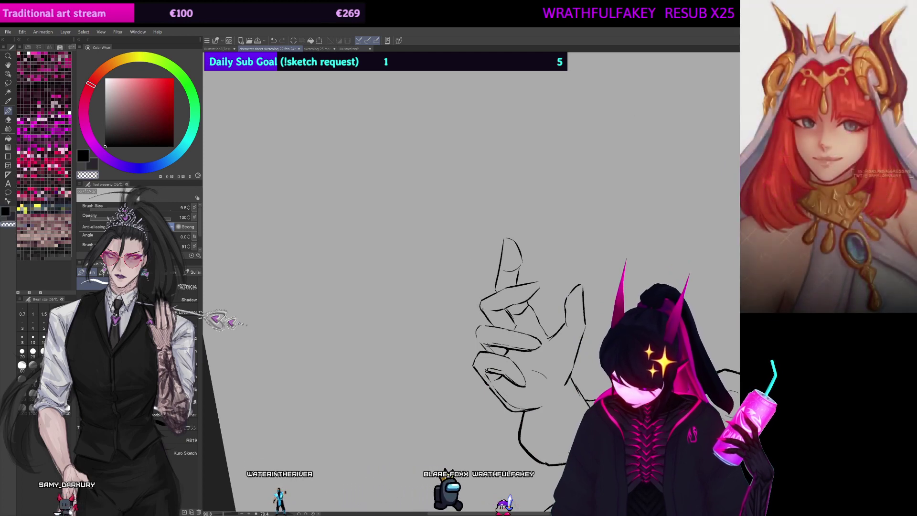
{"action": "key", "text": "ctrl+at"}
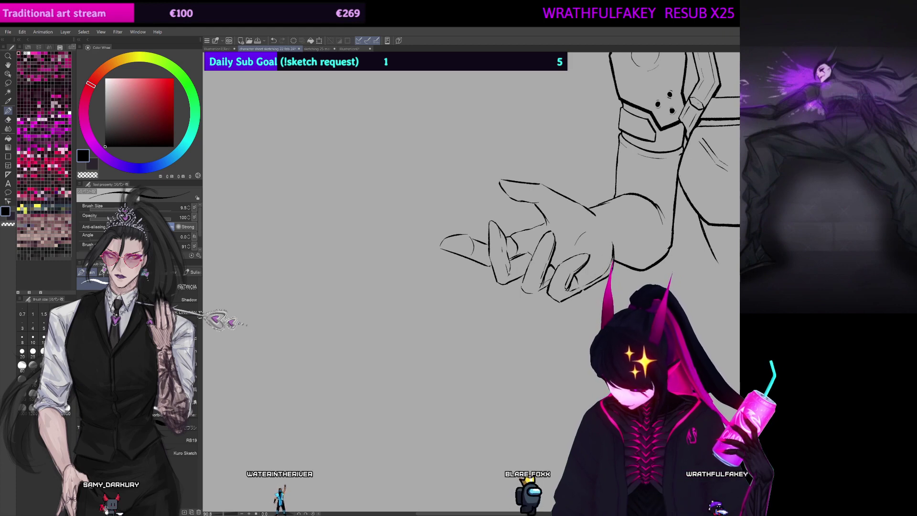
Step: Thicken the outer contours of the middle, ring and little fingers to give the hand line weight
{"action": "left_click_drag", "start_coordinate": [571, 162], "coordinate": [613, 151]}
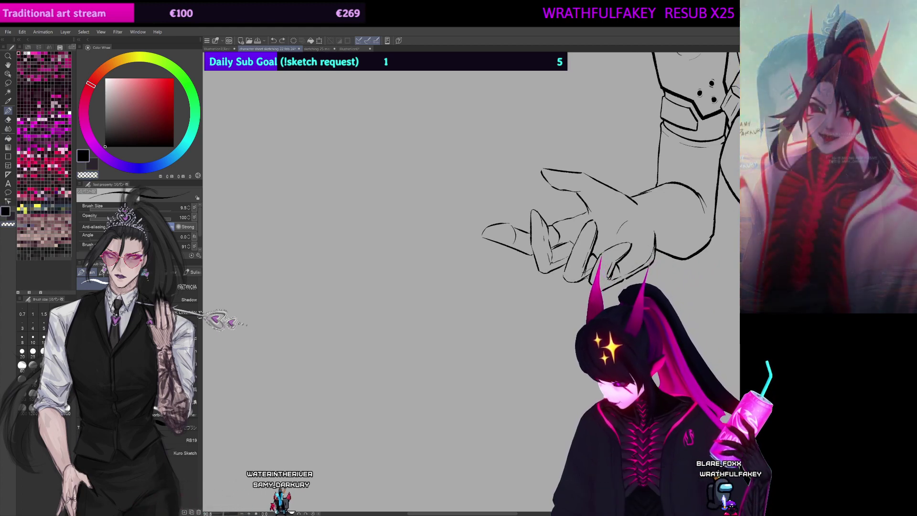
{"action": "key", "text": "ctrl+z"}
{"action": "left_click_drag", "start_coordinate": [384, 208], "coordinate": [588, 237]}
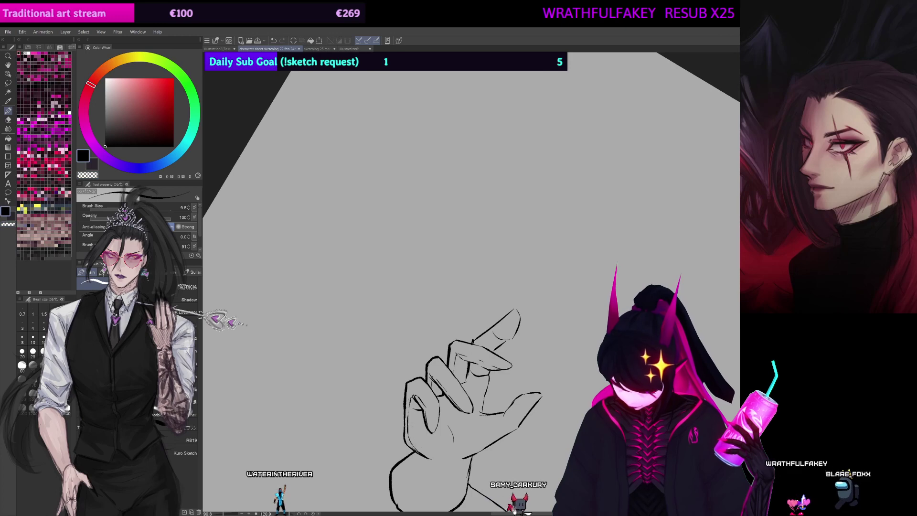
Step: Thicken the lower contour of the extended index finger and clean up the lines around its tip
{"action": "left_click_drag", "start_coordinate": [493, 293], "coordinate": [490, 271]}
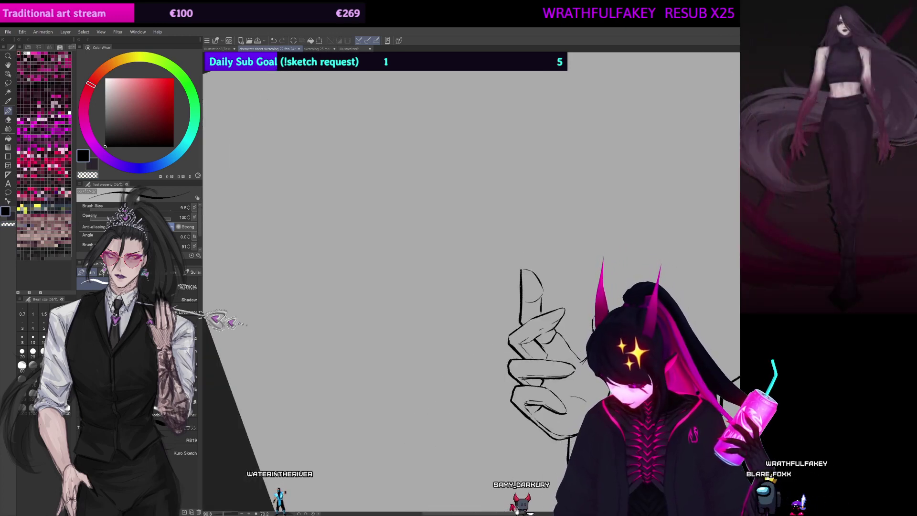
{"action": "left_click_drag", "start_coordinate": [520, 297], "coordinate": [492, 236]}
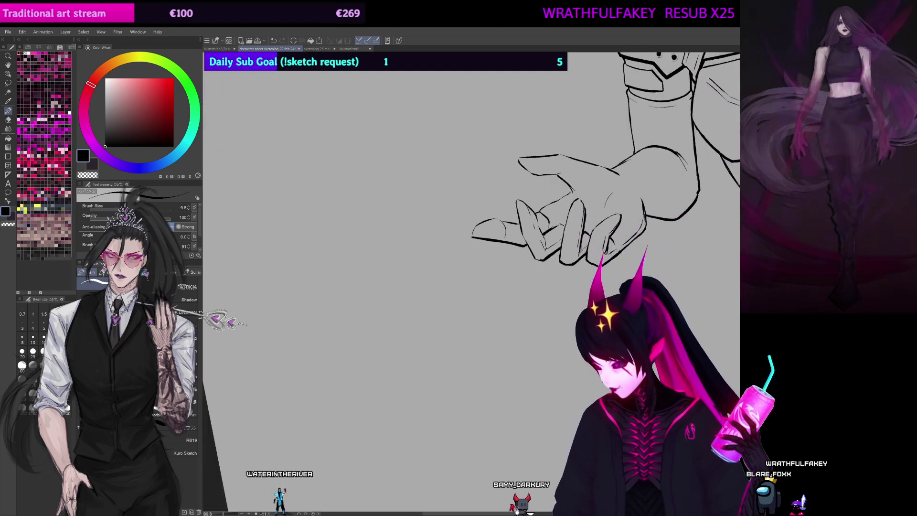
{"action": "left_click_drag", "start_coordinate": [535, 205], "coordinate": [488, 278]}
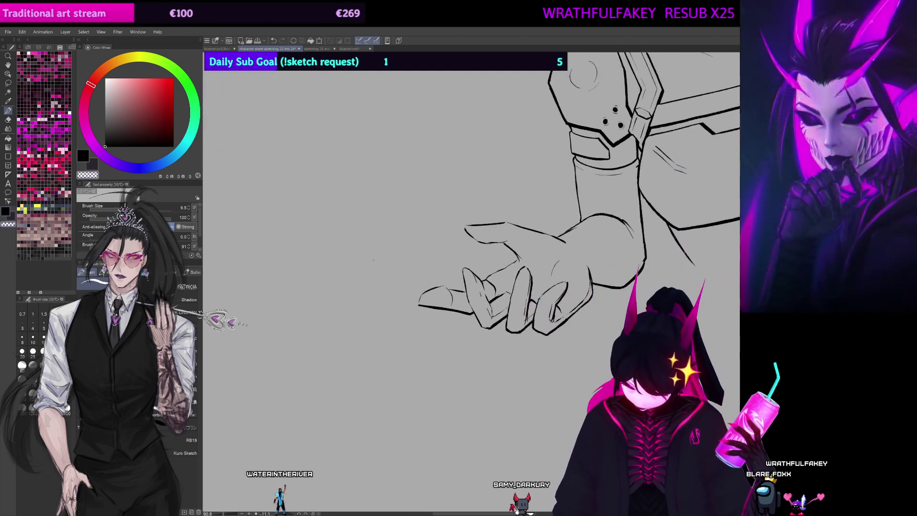
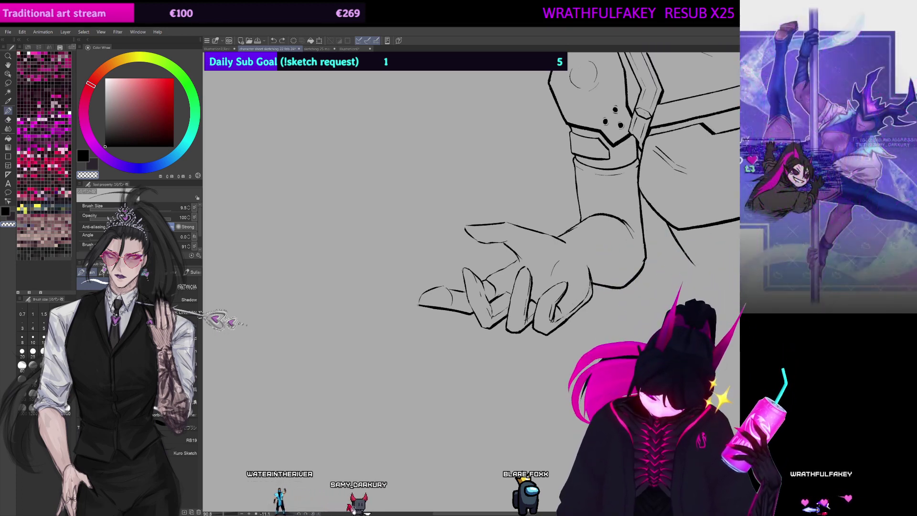
{"action": "mouse_move", "coordinate": [438, 298]}
{"action": "left_mouse_down"}
{"action": "mouse_move", "coordinate": [457, 313]}
{"action": "mouse_move", "coordinate": [497, 303]}
{"action": "mouse_move", "coordinate": [454, 325]}
{"action": "left_mouse_up"}
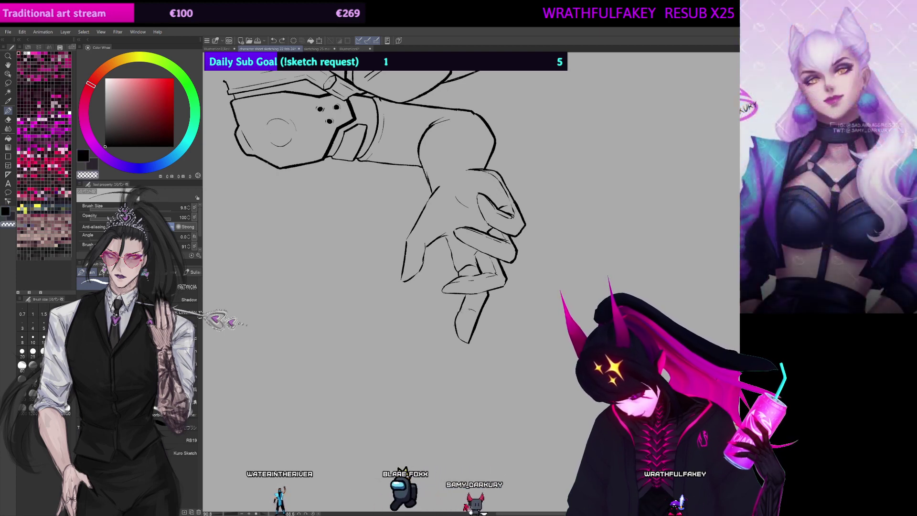
{"action": "mouse_move", "coordinate": [468, 294]}
{"action": "left_mouse_down"}
{"action": "mouse_move", "coordinate": [466, 310]}
{"action": "mouse_move", "coordinate": [448, 265]}
{"action": "mouse_move", "coordinate": [455, 342]}
{"action": "mouse_move", "coordinate": [444, 273]}
{"action": "left_mouse_up"}
{"action": "key", "text": "ctrl+@"}
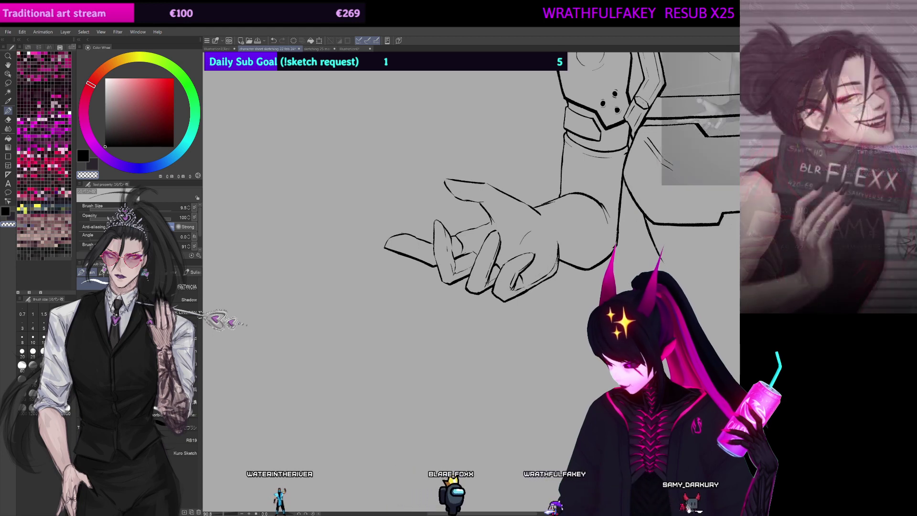
Step: Enlarge the posed mannequin reference image behind the drawing and hide the inked line art
{"action": "left_click_drag", "start_coordinate": [618, 231], "coordinate": [442, 318]}
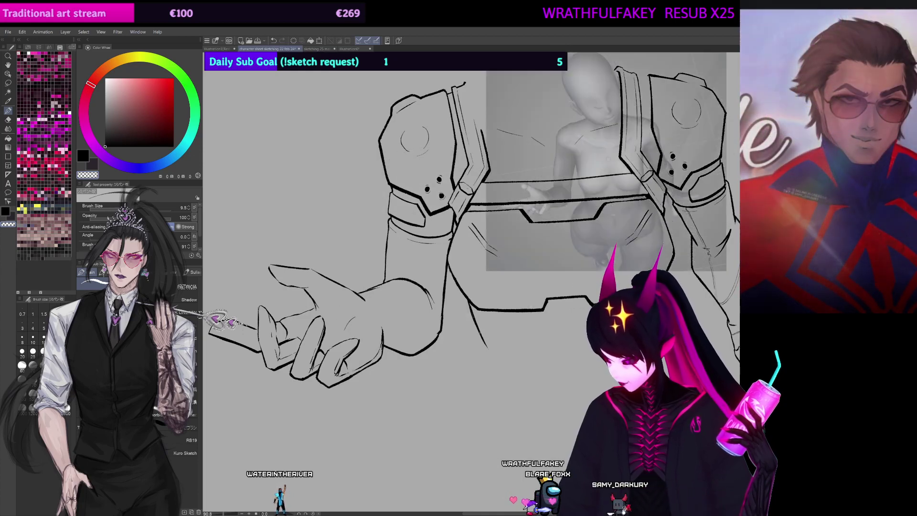
{"action": "key", "text": "ctrl+t"}
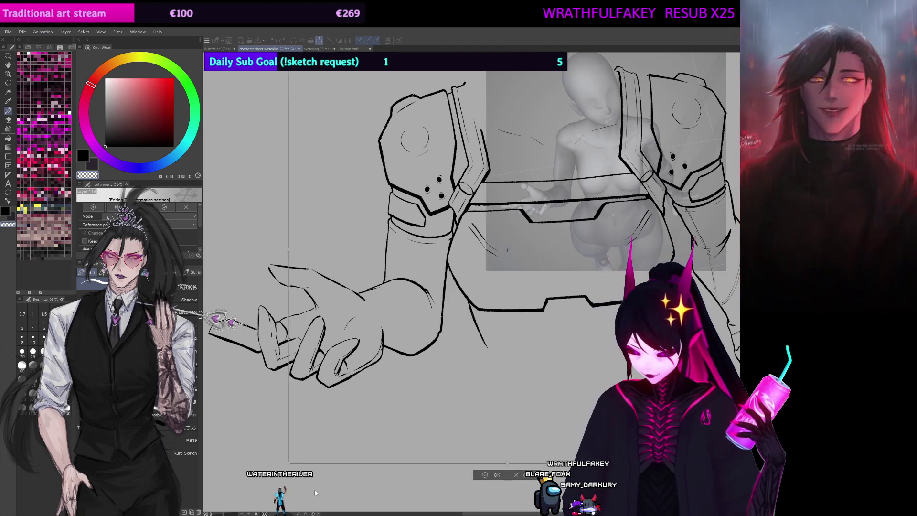
{"action": "left_click_drag", "start_coordinate": [315, 490], "coordinate": [375, 453]}
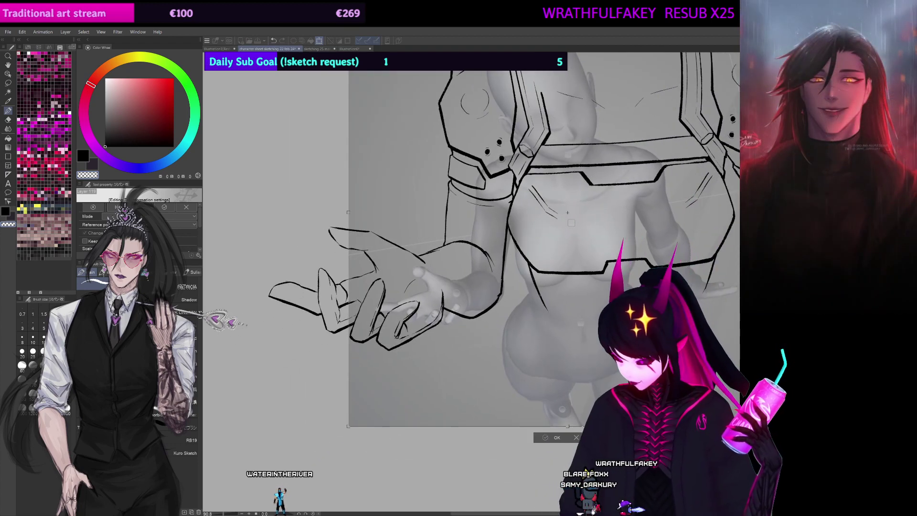
{"action": "key", "text": "Return"}
{"action": "scroll", "coordinate": [471, 282], "scroll_direction": "up", "scroll_amount": 1}
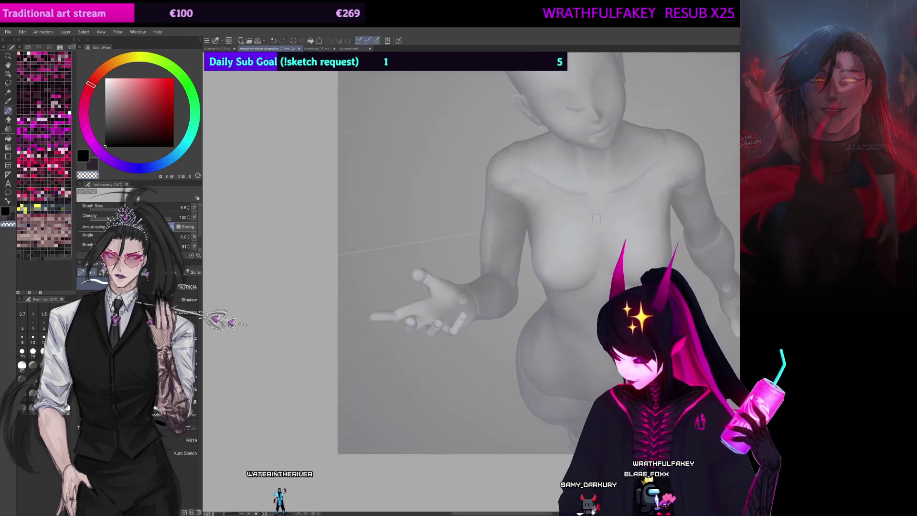
Step: Set the brush size to 3 and trace the extended index finger's contours over the mannequin's open hand
{"action": "scroll", "coordinate": [479, 284], "scroll_direction": "up", "scroll_amount": 2}
{"action": "left_click_drag", "start_coordinate": [587, 288], "coordinate": [607, 241]}
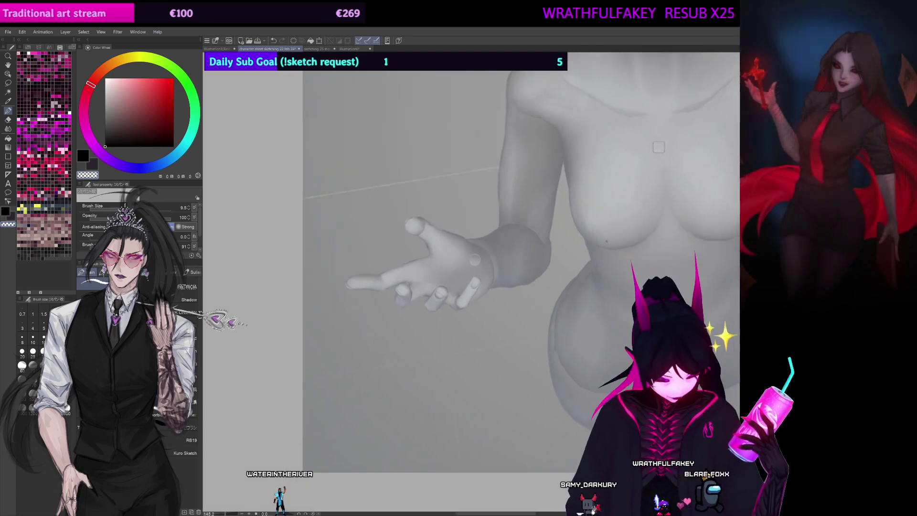
{"action": "scroll", "coordinate": [480, 287], "scroll_direction": "up", "scroll_amount": 6}
{"action": "left_click_drag", "start_coordinate": [385, 123], "coordinate": [491, 188]}
{"action": "key", "text": "["}
{"action": "key", "text": "["}
{"action": "key", "text": "["}
{"action": "key", "text": "["}
{"action": "key", "text": "["}
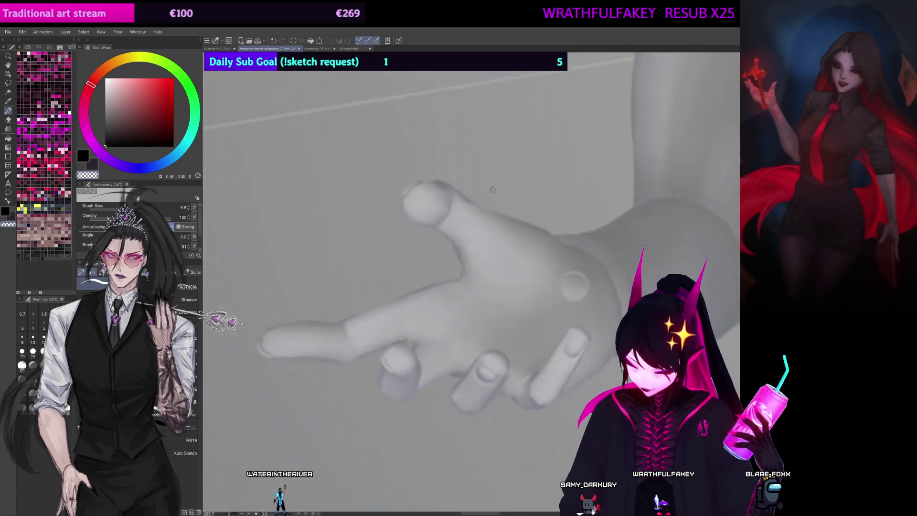
{"action": "left_click_drag", "start_coordinate": [424, 201], "coordinate": [508, 151]}
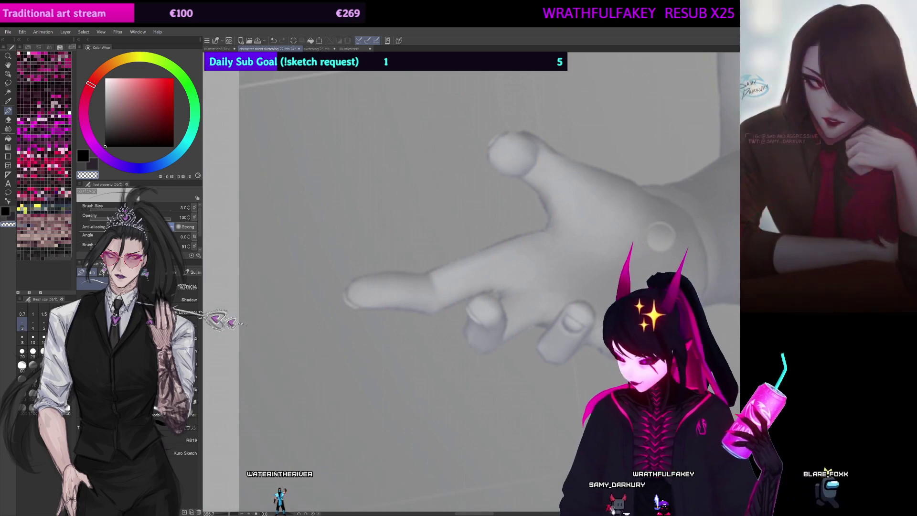
{"action": "mouse_move", "coordinate": [525, 246]}
{"action": "left_mouse_down"}
{"action": "mouse_move", "coordinate": [441, 223]}
{"action": "mouse_move", "coordinate": [462, 331]}
{"action": "left_mouse_up"}
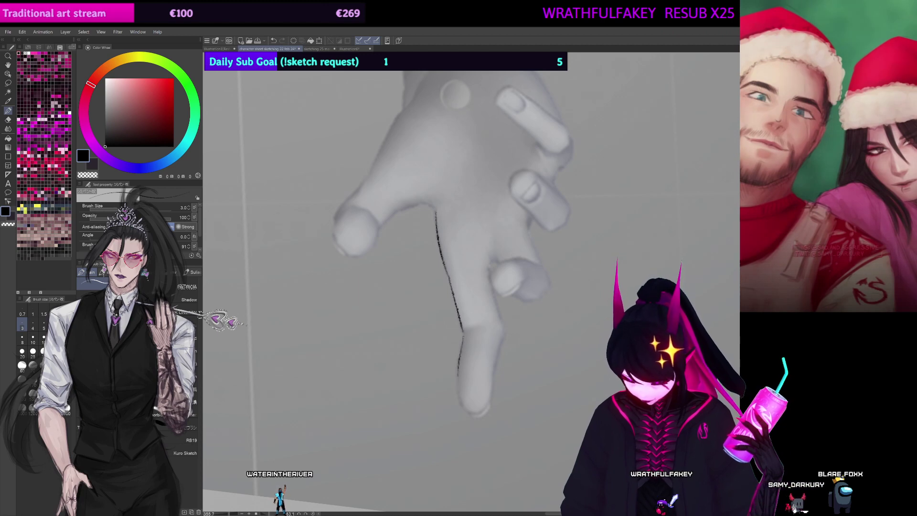
{"action": "left_click_drag", "start_coordinate": [461, 399], "coordinate": [495, 364]}
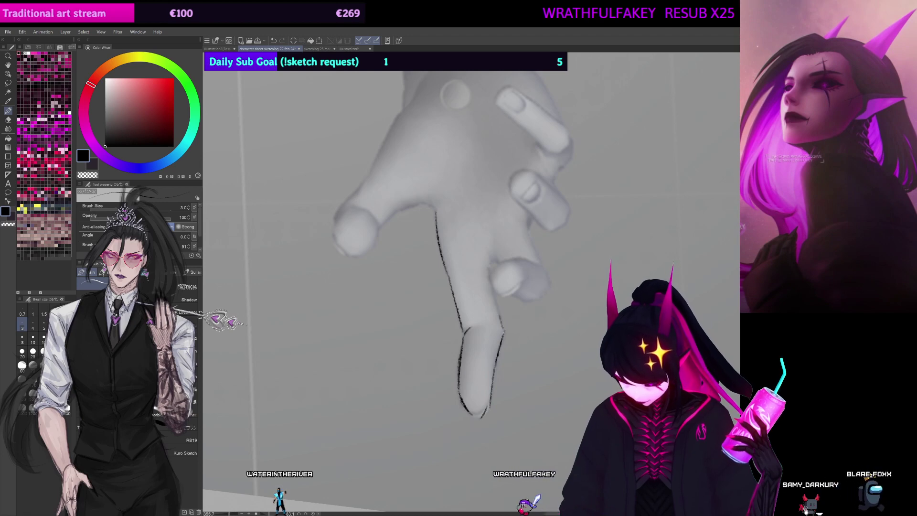
{"action": "mouse_move", "coordinate": [491, 282]}
{"action": "left_mouse_down"}
{"action": "mouse_move", "coordinate": [493, 259]}
{"action": "mouse_move", "coordinate": [485, 290]}
{"action": "mouse_move", "coordinate": [496, 327]}
{"action": "left_mouse_up"}
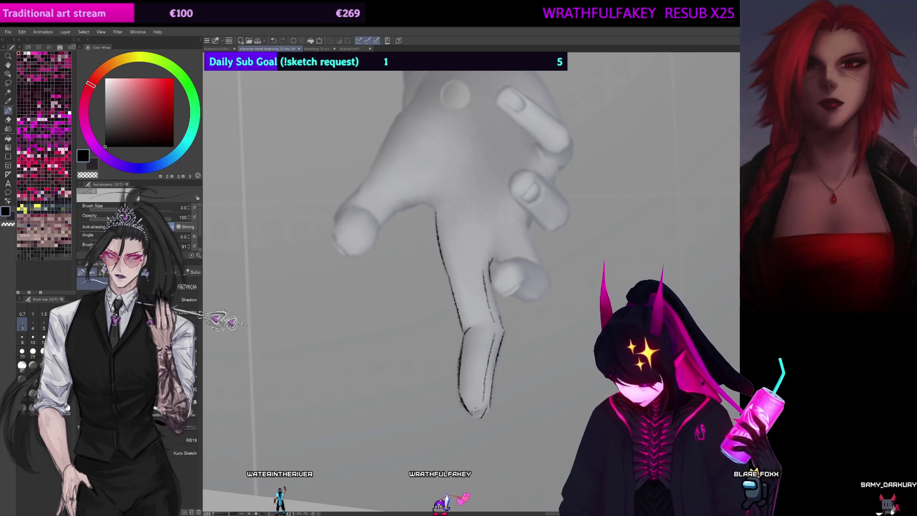
{"action": "left_click_drag", "start_coordinate": [480, 292], "coordinate": [472, 314]}
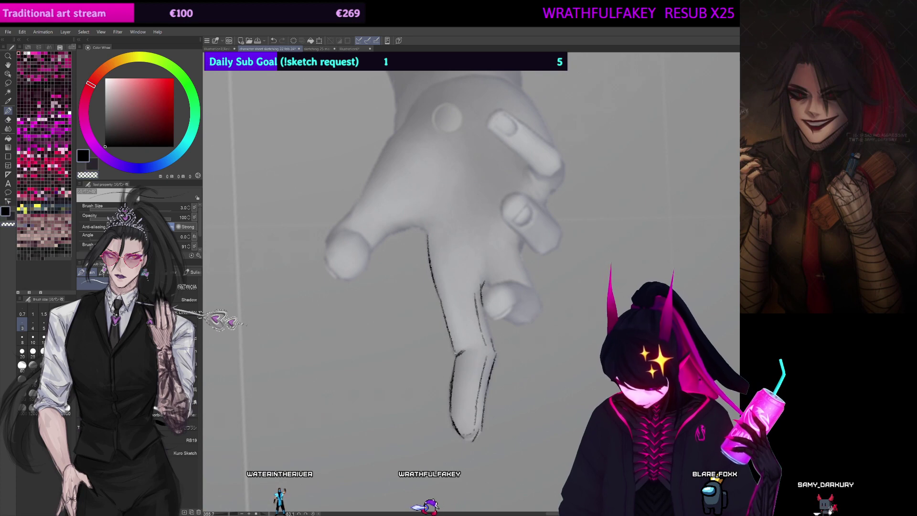
Step: Trace the curled middle finger's outline and fingertip where it meets the base of the index finger
{"action": "left_click_drag", "start_coordinate": [498, 269], "coordinate": [484, 274]}
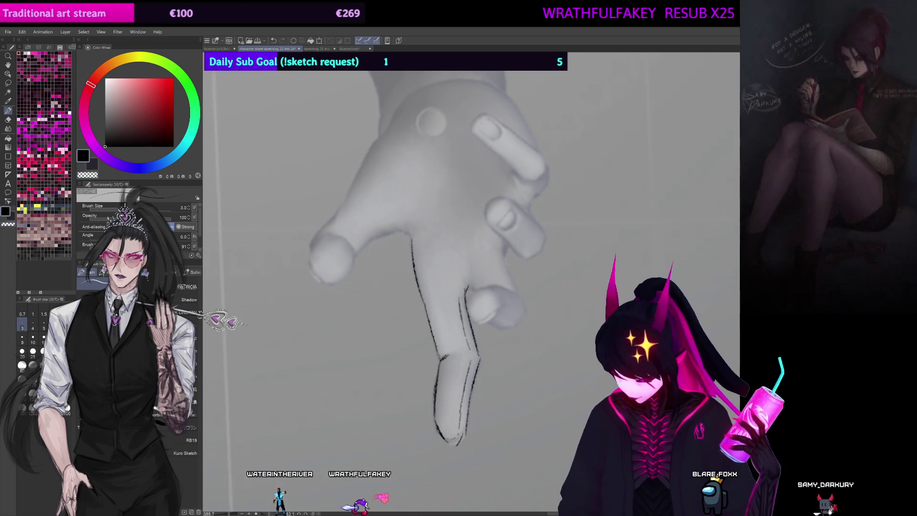
{"action": "key", "text": "ctrl+at"}
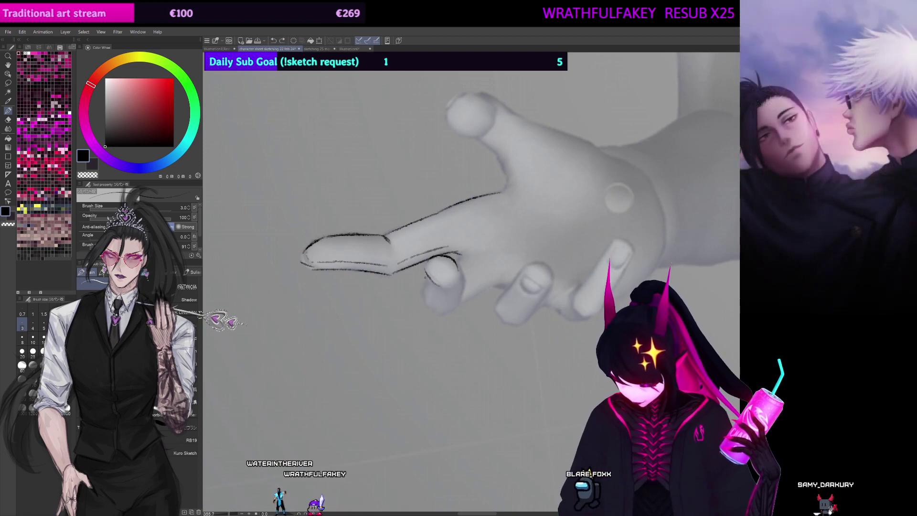
{"action": "mouse_move", "coordinate": [426, 280]}
{"action": "left_mouse_down"}
{"action": "mouse_move", "coordinate": [446, 297]}
{"action": "mouse_move", "coordinate": [460, 283]}
{"action": "mouse_move", "coordinate": [457, 305]}
{"action": "mouse_move", "coordinate": [422, 303]}
{"action": "mouse_move", "coordinate": [437, 314]}
{"action": "mouse_move", "coordinate": [456, 309]}
{"action": "left_mouse_up"}
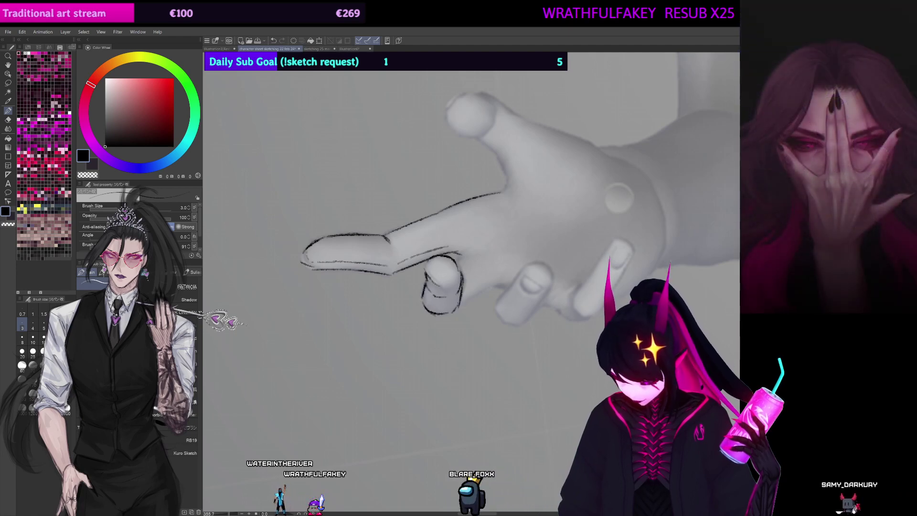
{"action": "left_click_drag", "start_coordinate": [502, 211], "coordinate": [511, 201]}
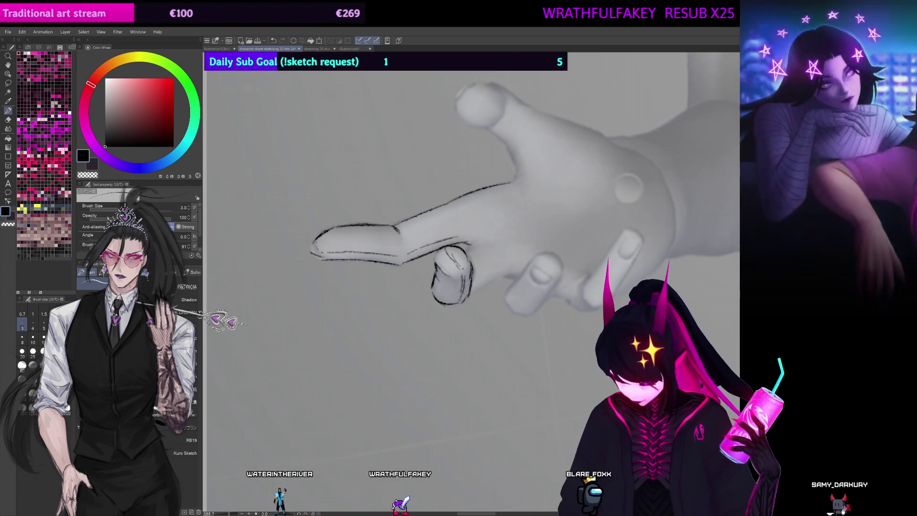
{"action": "left_click_drag", "start_coordinate": [463, 269], "coordinate": [458, 248]}
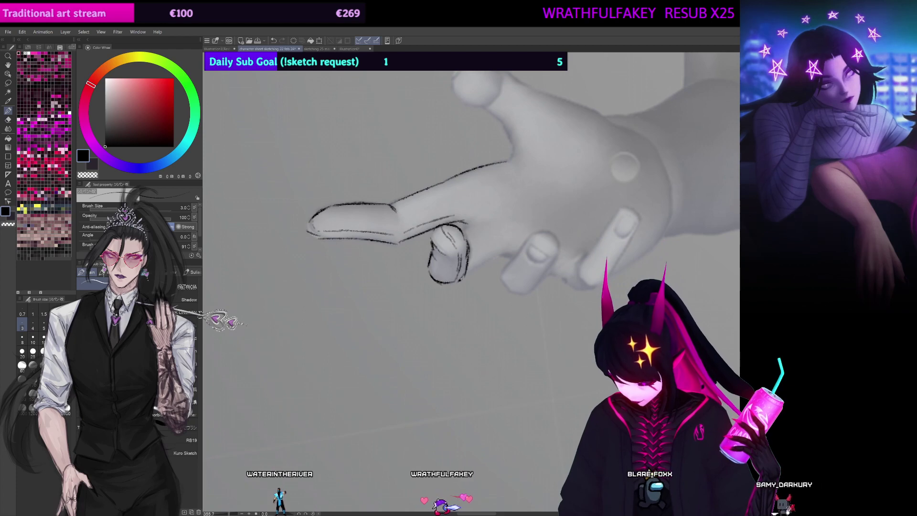
Step: Trace the palm edge beyond the middle finger and outline the curled ring and little fingers
{"action": "left_click_drag", "start_coordinate": [462, 279], "coordinate": [512, 256]}
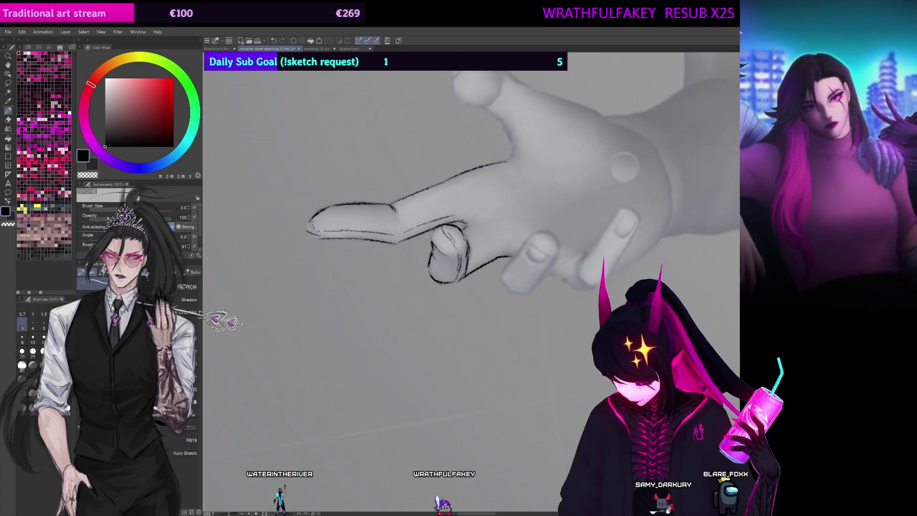
{"action": "left_click_drag", "start_coordinate": [590, 188], "coordinate": [574, 167]}
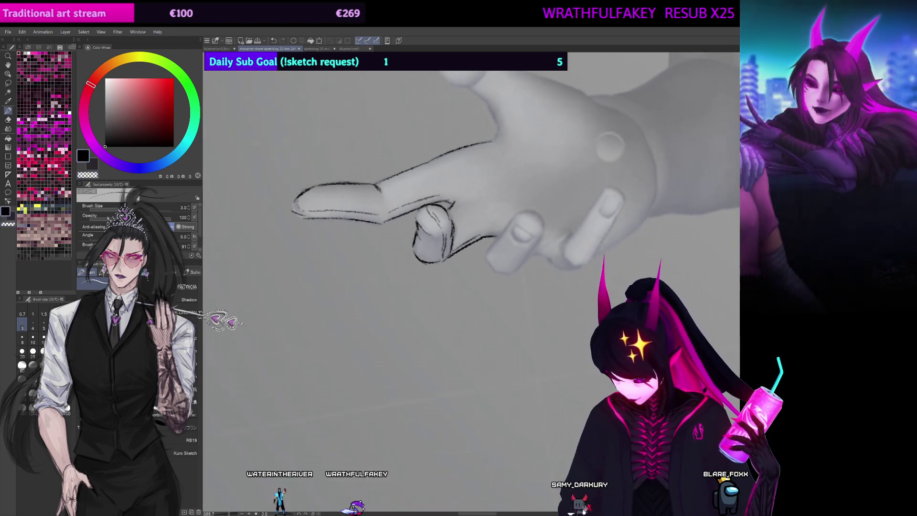
{"action": "left_click_drag", "start_coordinate": [480, 235], "coordinate": [500, 232]}
{"action": "mouse_move", "coordinate": [550, 209]}
{"action": "left_mouse_down"}
{"action": "mouse_move", "coordinate": [526, 220]}
{"action": "mouse_move", "coordinate": [518, 212]}
{"action": "left_mouse_up"}
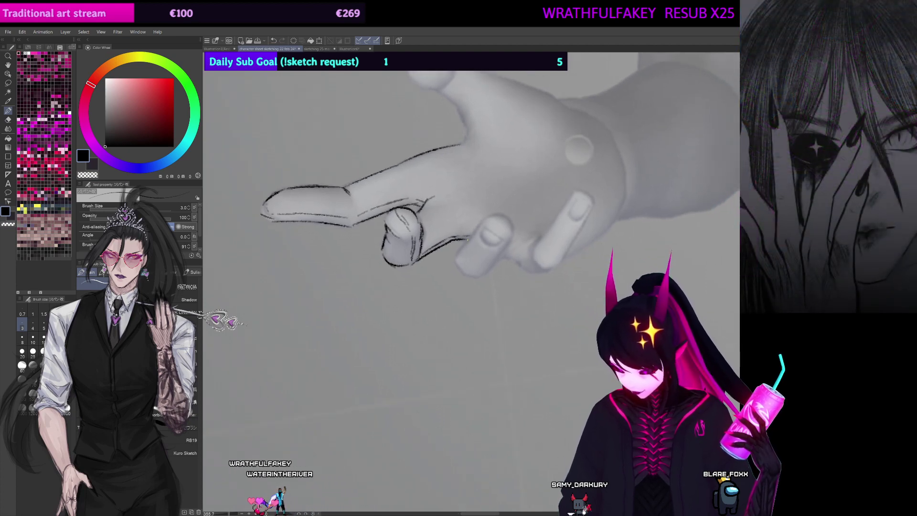
{"action": "left_click_drag", "start_coordinate": [457, 253], "coordinate": [512, 225]}
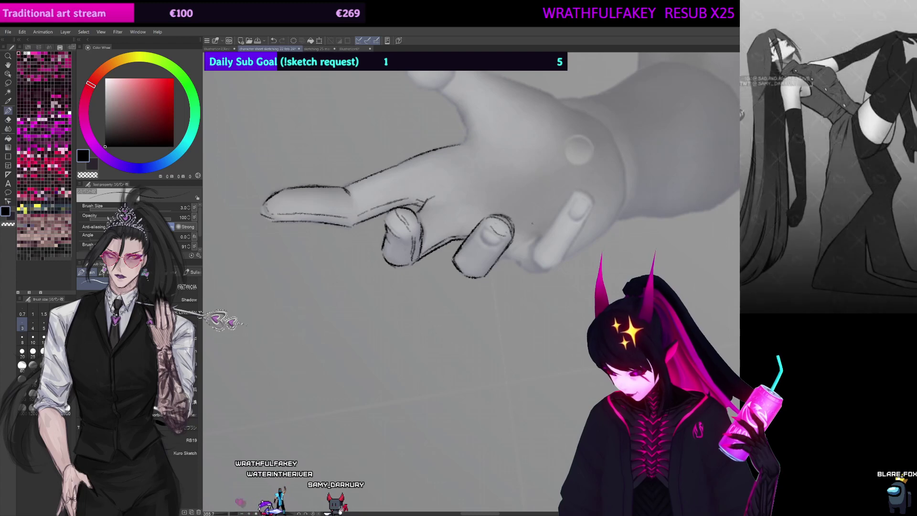
{"action": "left_click_drag", "start_coordinate": [597, 203], "coordinate": [558, 216]}
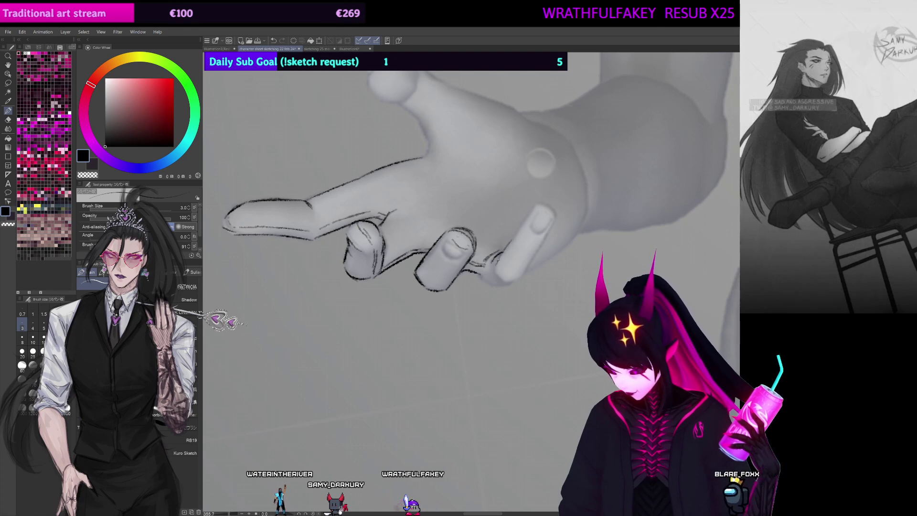
{"action": "mouse_move", "coordinate": [499, 257]}
{"action": "left_mouse_down"}
{"action": "mouse_move", "coordinate": [537, 209]}
{"action": "mouse_move", "coordinate": [528, 256]}
{"action": "left_mouse_up"}
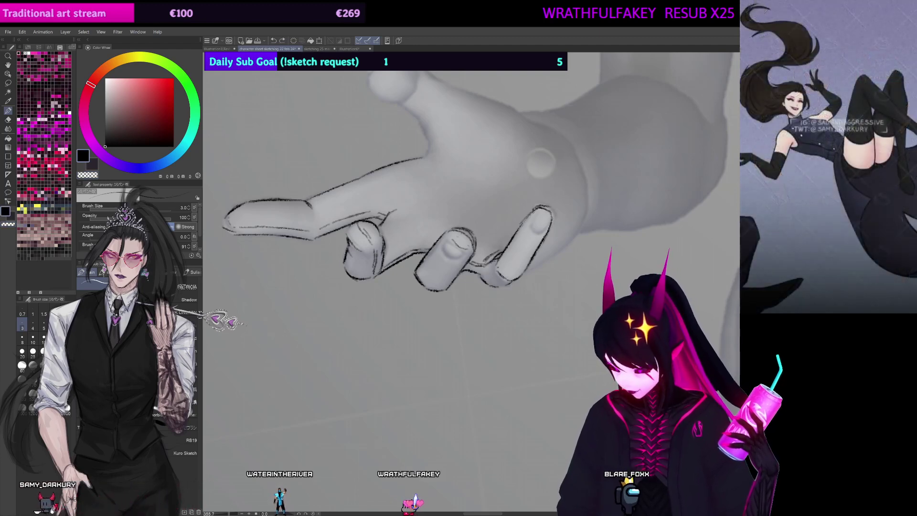
Step: Trace the thumb's inner contour, rounded tip and outer edge toward the wrist, undoing and redrawing strokes along the way
{"action": "left_click_drag", "start_coordinate": [575, 266], "coordinate": [586, 394]}
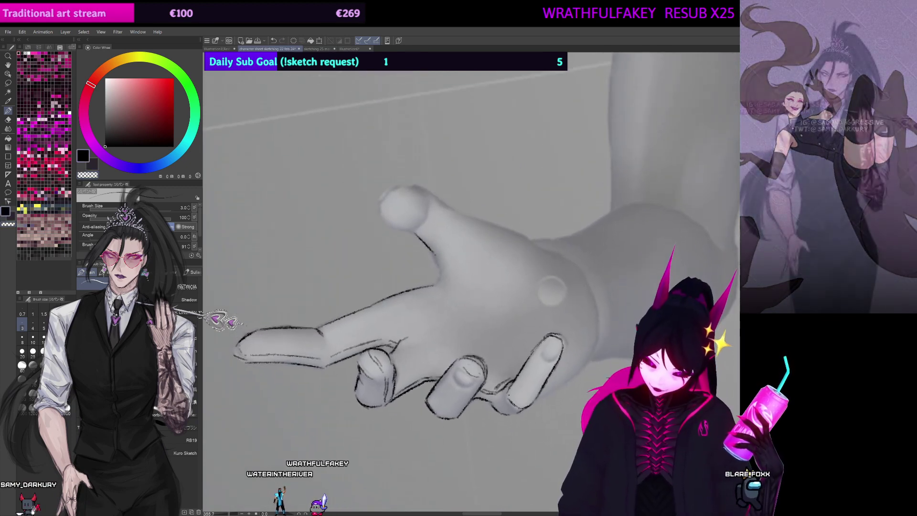
{"action": "left_click_drag", "start_coordinate": [416, 233], "coordinate": [440, 276]}
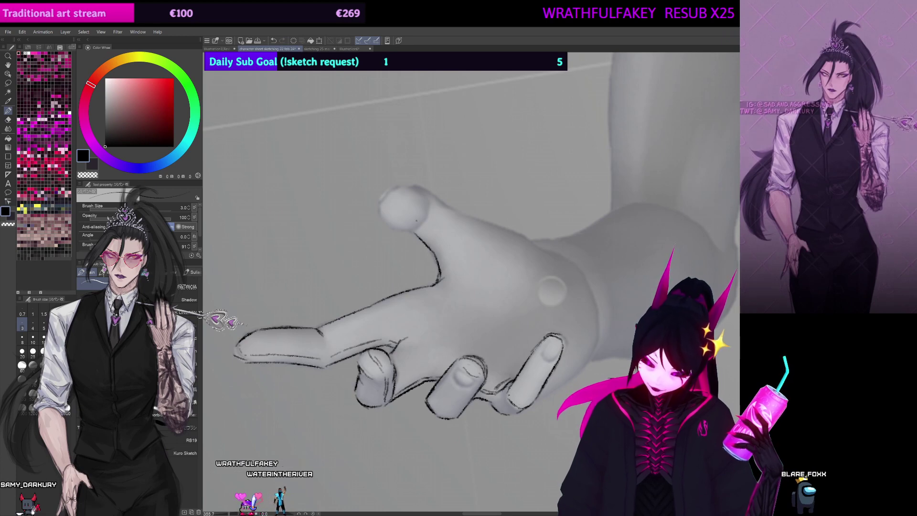
{"action": "key", "text": "ctrl+z"}
{"action": "left_click_drag", "start_coordinate": [376, 213], "coordinate": [404, 231]}
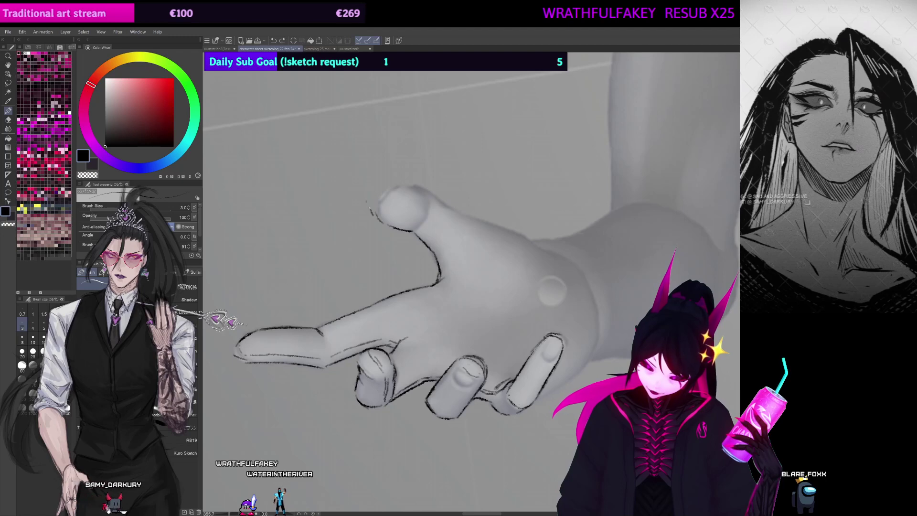
{"action": "key", "text": "ctrl+z"}
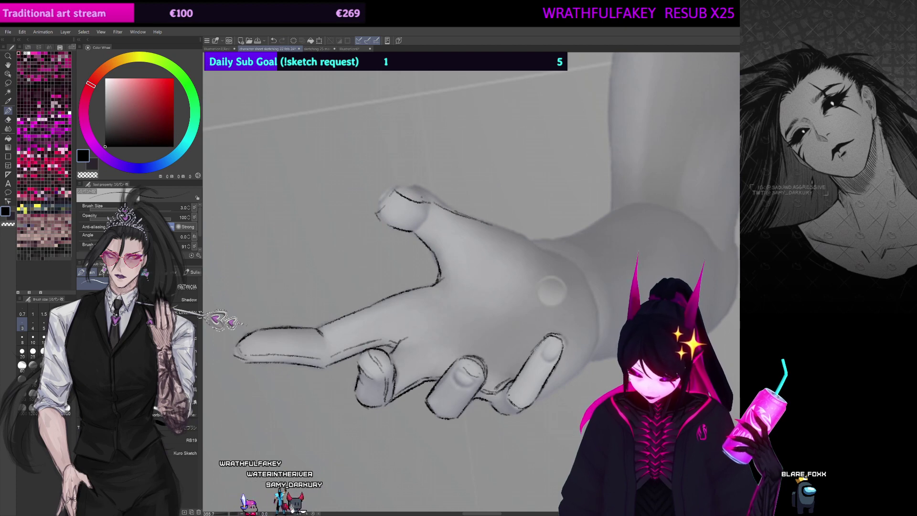
{"action": "key", "text": "ctrl+z"}
{"action": "left_click_drag", "start_coordinate": [422, 197], "coordinate": [390, 338]}
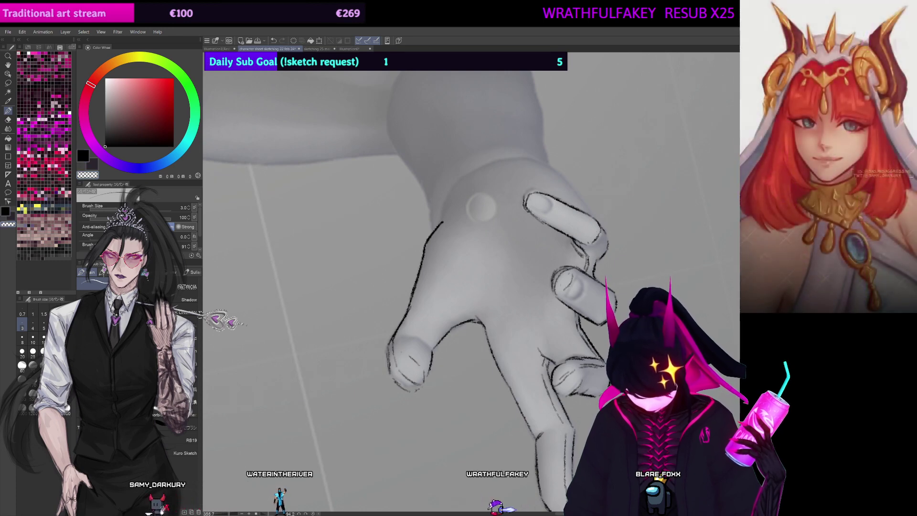
{"action": "left_click_drag", "start_coordinate": [410, 390], "coordinate": [424, 383]}
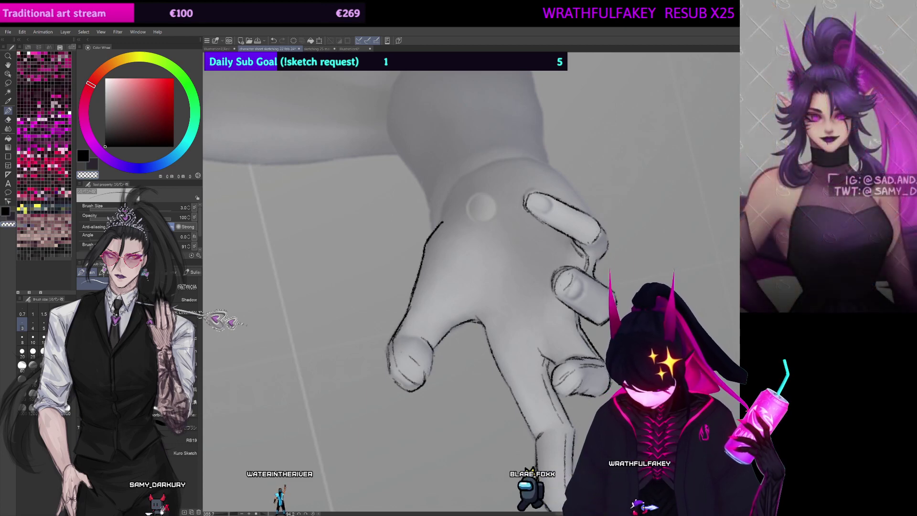
{"action": "key", "text": "ctrl+at"}
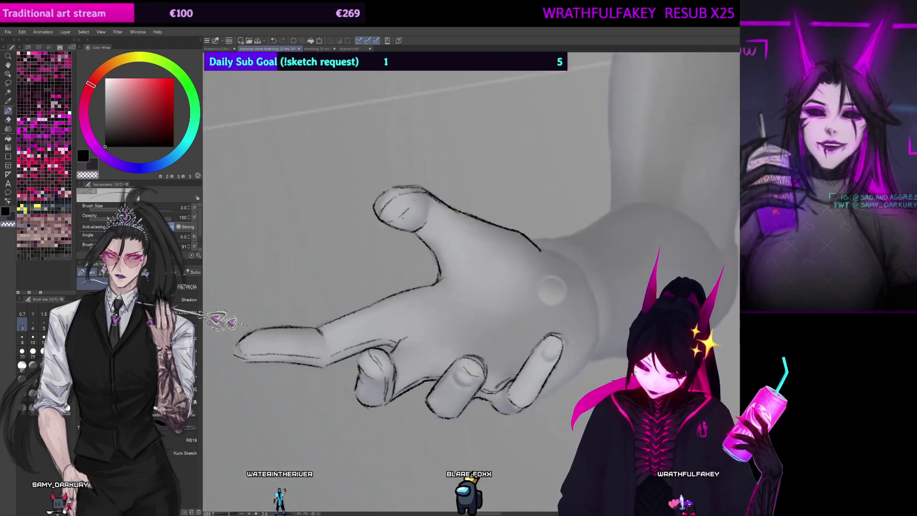
Step: Trace the outer palm edge from the little finger to the wrist, and add the thumb-base and palm crease lines
{"action": "left_click_drag", "start_coordinate": [550, 175], "coordinate": [589, 151]}
{"action": "mouse_move", "coordinate": [645, 195]}
{"action": "left_mouse_down"}
{"action": "mouse_move", "coordinate": [659, 154]}
{"action": "mouse_move", "coordinate": [516, 182]}
{"action": "left_mouse_up"}
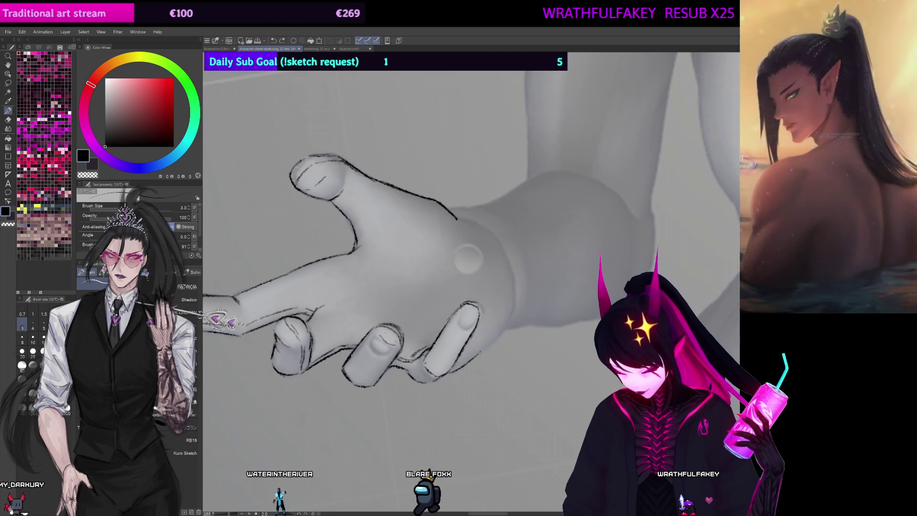
{"action": "key", "text": "ctrl+z"}
{"action": "left_click_drag", "start_coordinate": [451, 374], "coordinate": [507, 326]}
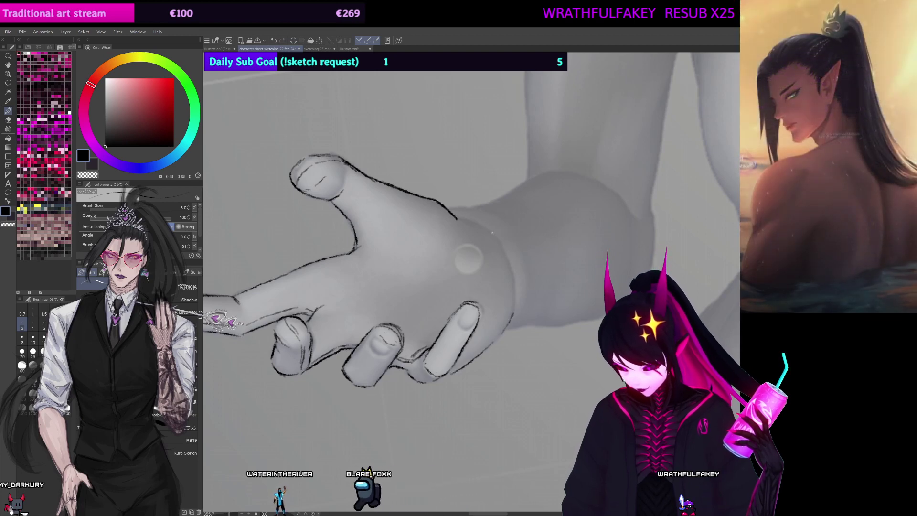
{"action": "left_click_drag", "start_coordinate": [495, 260], "coordinate": [508, 276]}
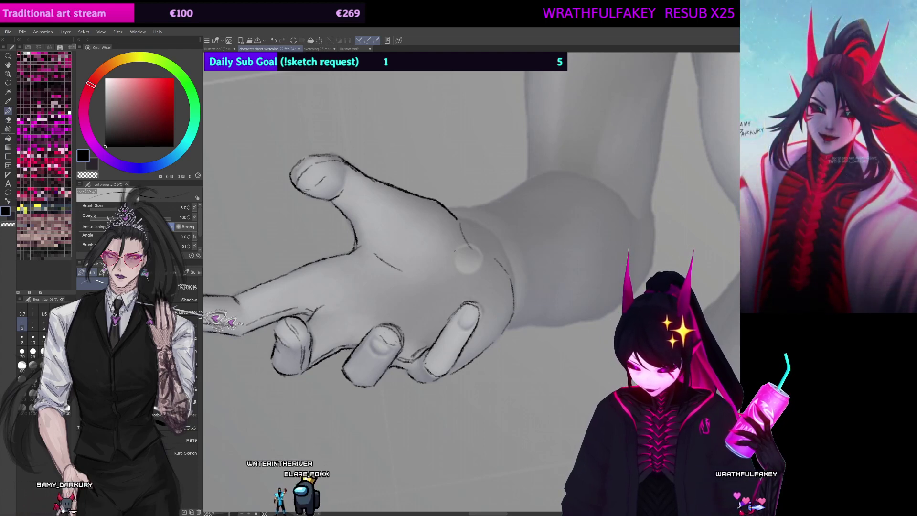
{"action": "left_click_drag", "start_coordinate": [438, 265], "coordinate": [470, 253]}
{"action": "mouse_move", "coordinate": [524, 226]}
{"action": "left_mouse_down"}
{"action": "mouse_move", "coordinate": [597, 196]}
{"action": "mouse_move", "coordinate": [549, 235]}
{"action": "mouse_move", "coordinate": [457, 248]}
{"action": "left_mouse_up"}
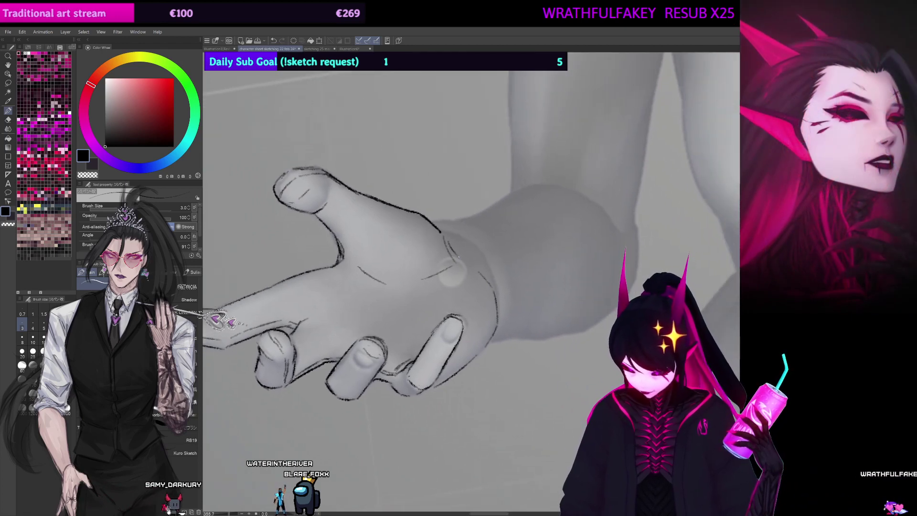
{"action": "left_click_drag", "start_coordinate": [579, 262], "coordinate": [618, 264]}
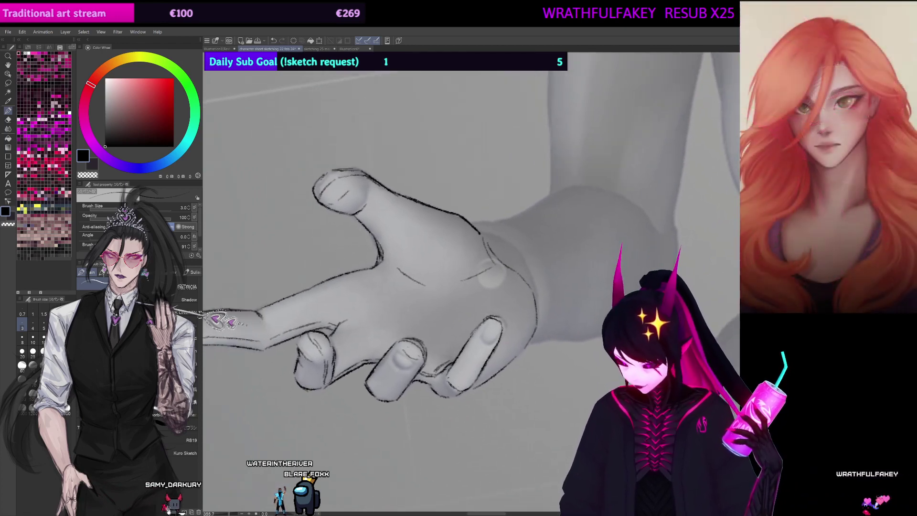
{"action": "scroll", "coordinate": [471, 282], "scroll_direction": "down", "scroll_amount": 8}
{"action": "left_click_drag", "start_coordinate": [473, 282], "coordinate": [416, 241]}
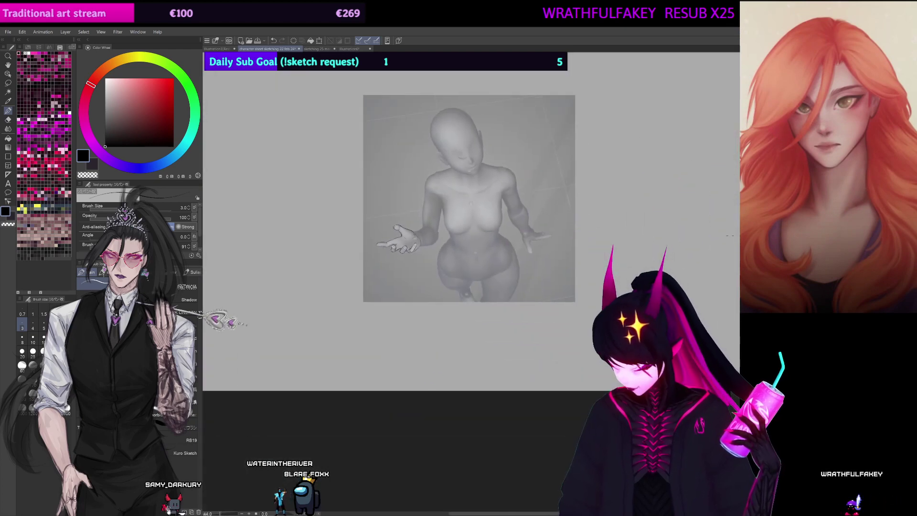
Step: Trace the wrist edge and thumb outline of the mannequin's lowered hand, on the opposite side from the open palm
{"action": "key", "text": "ctrl+z"}
{"action": "left_click_drag", "start_coordinate": [471, 203], "coordinate": [469, 194]}
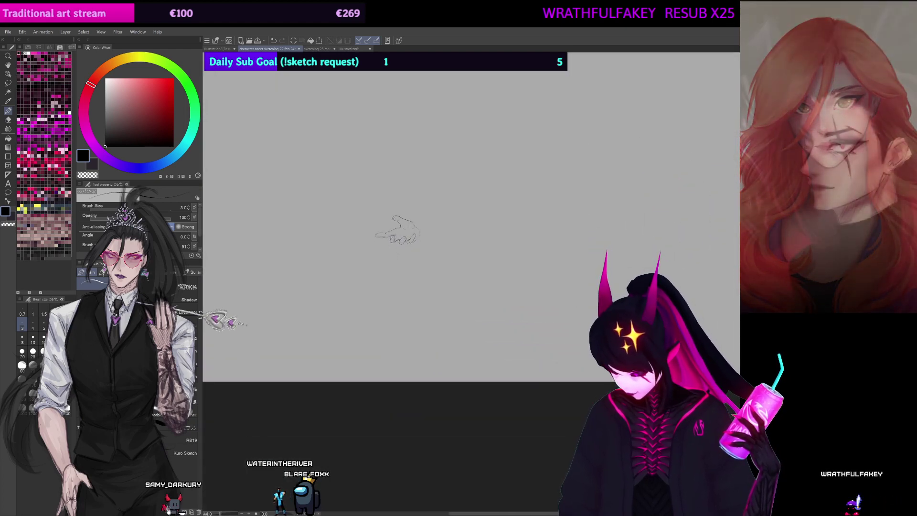
{"action": "key", "text": "ctrl+y"}
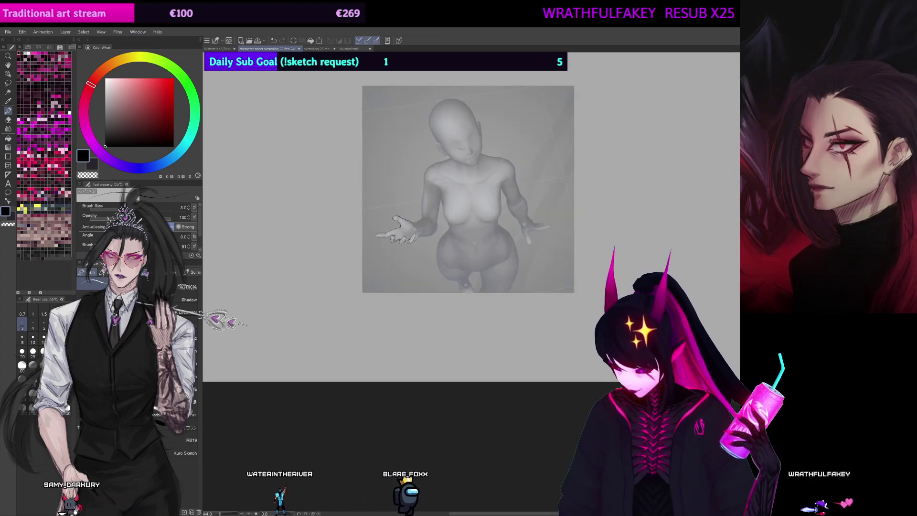
{"action": "left_click_drag", "start_coordinate": [477, 283], "coordinate": [573, 282]}
{"action": "mouse_move", "coordinate": [688, 217]}
{"action": "left_mouse_down"}
{"action": "mouse_move", "coordinate": [477, 376]}
{"action": "mouse_move", "coordinate": [480, 406]}
{"action": "left_mouse_up"}
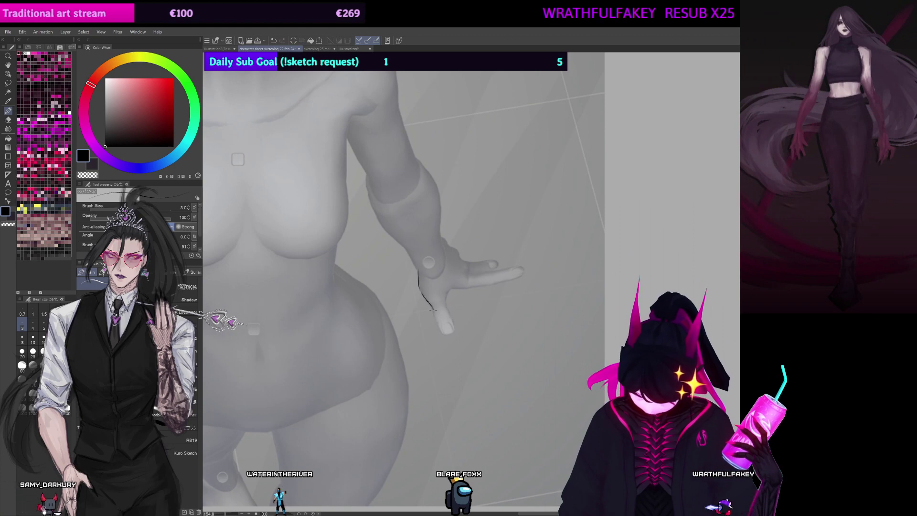
{"action": "mouse_move", "coordinate": [436, 319]}
{"action": "left_mouse_down"}
{"action": "mouse_move", "coordinate": [450, 338]}
{"action": "mouse_move", "coordinate": [454, 328]}
{"action": "left_mouse_up"}
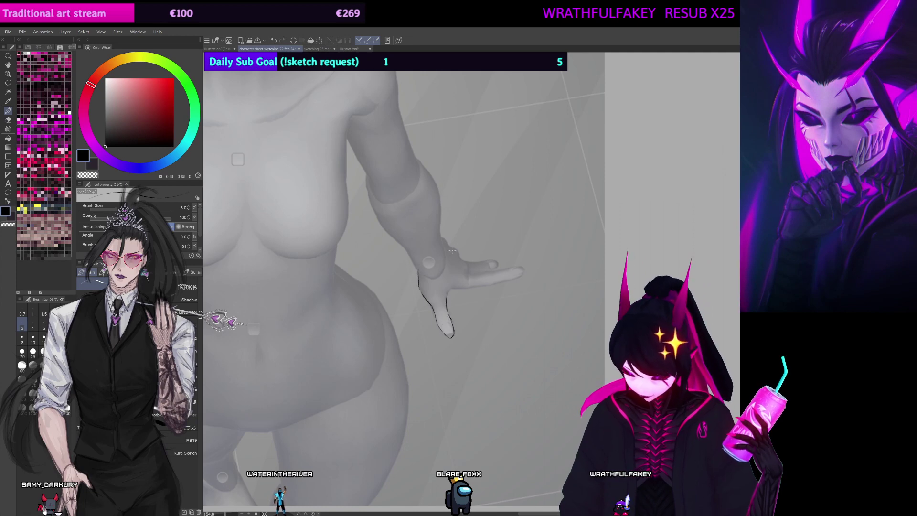
Step: Trace the index and middle fingers of the mannequin's lowered hand, including the gap between them
{"action": "left_click_drag", "start_coordinate": [437, 406], "coordinate": [677, 191]}
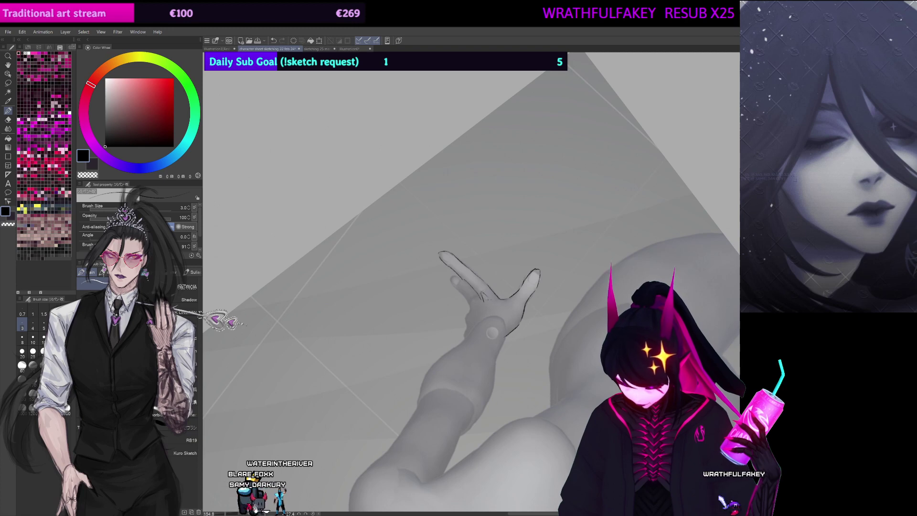
{"action": "left_click_drag", "start_coordinate": [463, 280], "coordinate": [480, 263]}
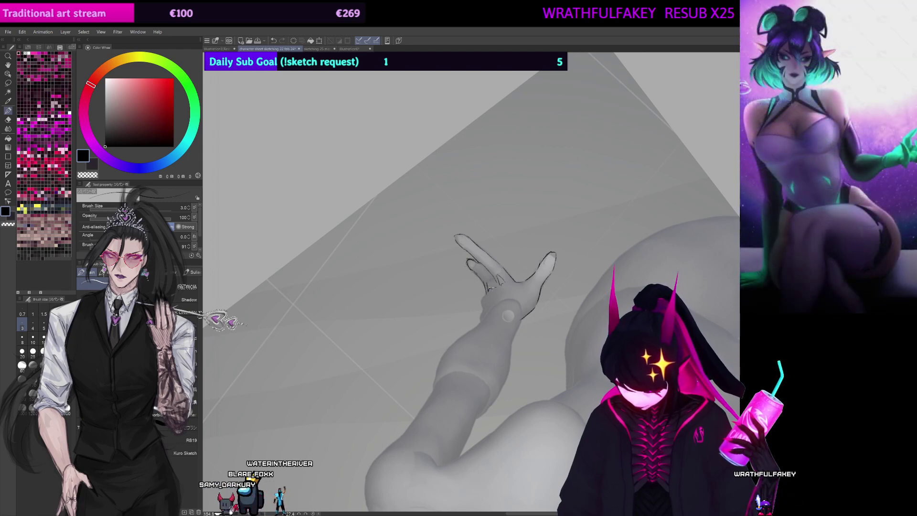
{"action": "key", "text": "ctrl+@"}
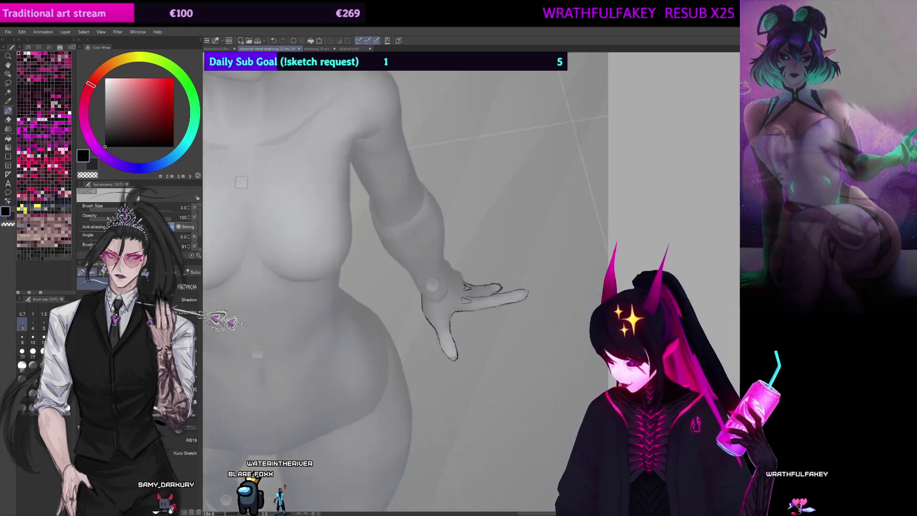
Step: Outline the outer edge of the lowered hand beside the wrist, and add crease and knuckle lines on the fingers and palm
{"action": "left_click_drag", "start_coordinate": [528, 260], "coordinate": [524, 341]}
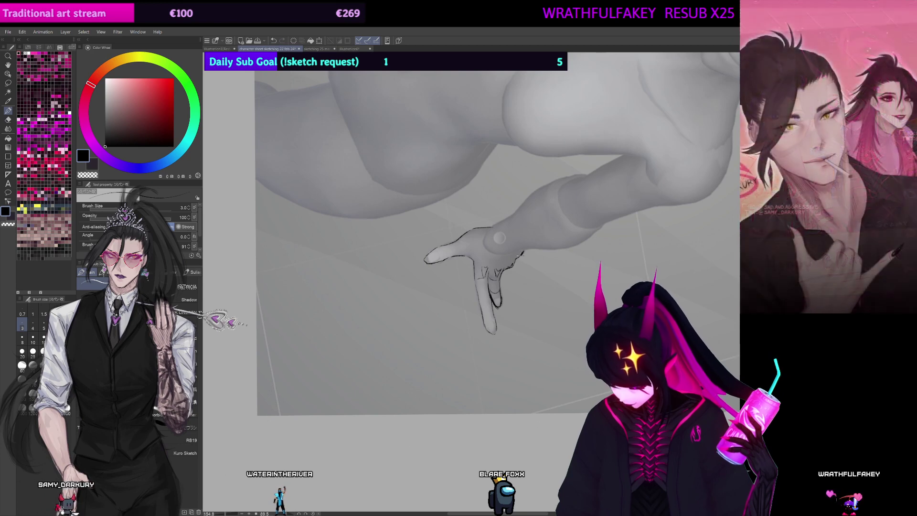
{"action": "left_click_drag", "start_coordinate": [521, 255], "coordinate": [514, 282]}
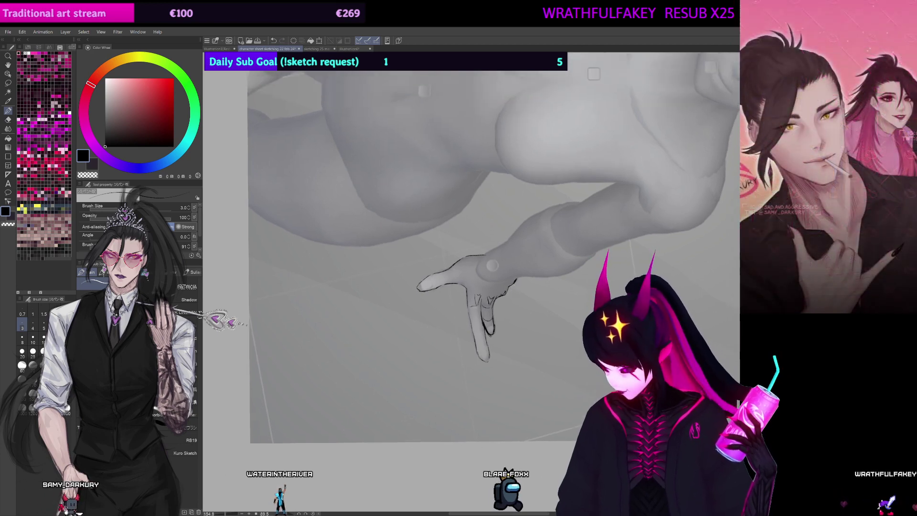
{"action": "left_click_drag", "start_coordinate": [568, 190], "coordinate": [457, 150]}
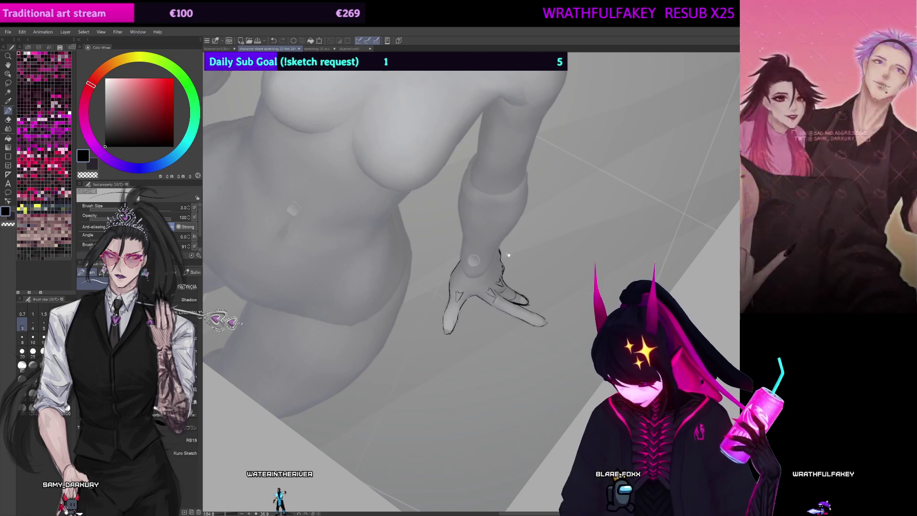
{"action": "left_click_drag", "start_coordinate": [508, 255], "coordinate": [501, 268]}
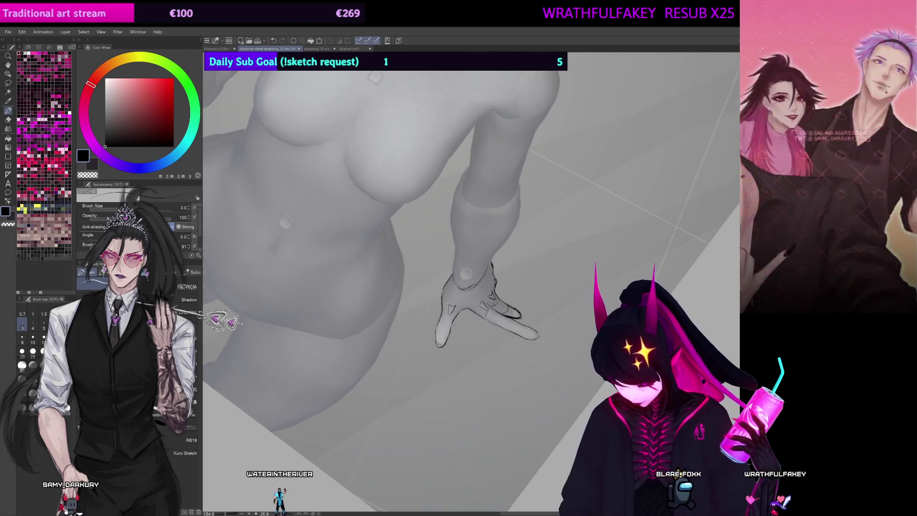
Step: Hide the mannequin reference and show the character line art together with the two traced hands
{"action": "scroll", "coordinate": [478, 282], "scroll_direction": "down", "scroll_amount": 4}
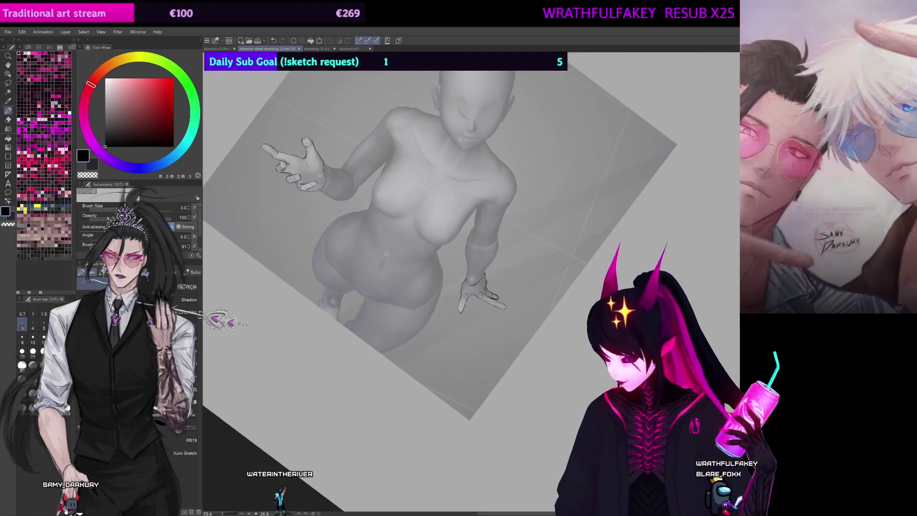
{"action": "key", "text": "ctrl+at"}
{"action": "left_click_drag", "start_coordinate": [670, 227], "coordinate": [728, 234]}
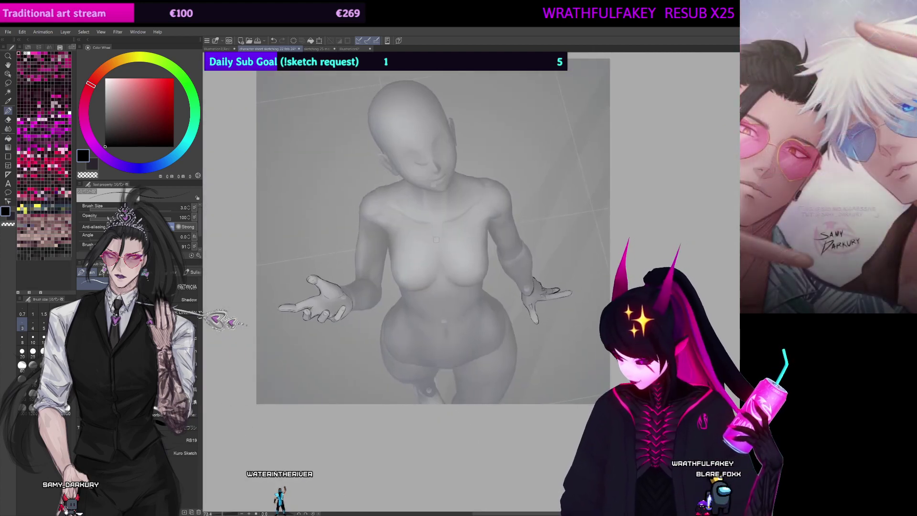
{"action": "mouse_move", "coordinate": [511, 350]}
{"action": "left_mouse_down"}
{"action": "mouse_move", "coordinate": [587, 359]}
{"action": "mouse_move", "coordinate": [529, 347]}
{"action": "left_mouse_up"}
{"action": "scroll", "coordinate": [588, 358], "scroll_direction": "down", "scroll_amount": 2}
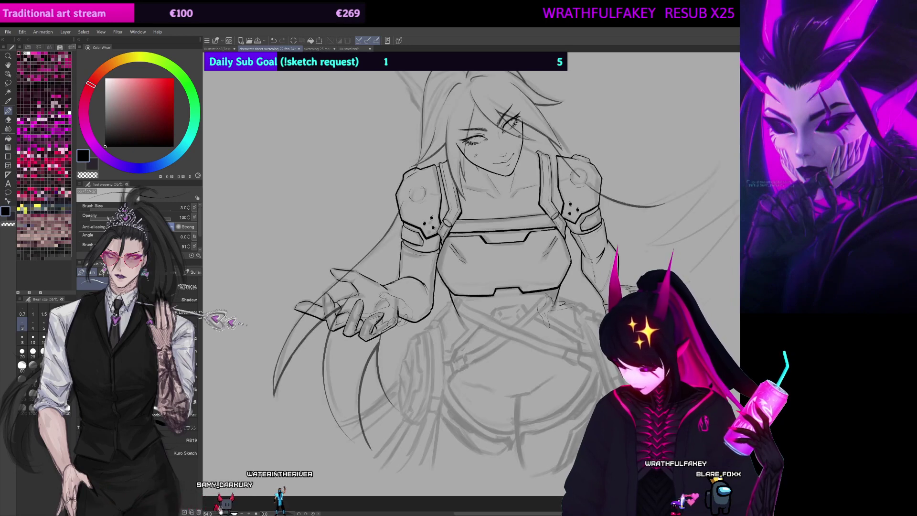
Step: Lasso the old inked lines of the character's outstretched hand, delete them, and clear the selection
{"action": "key", "text": "m"}
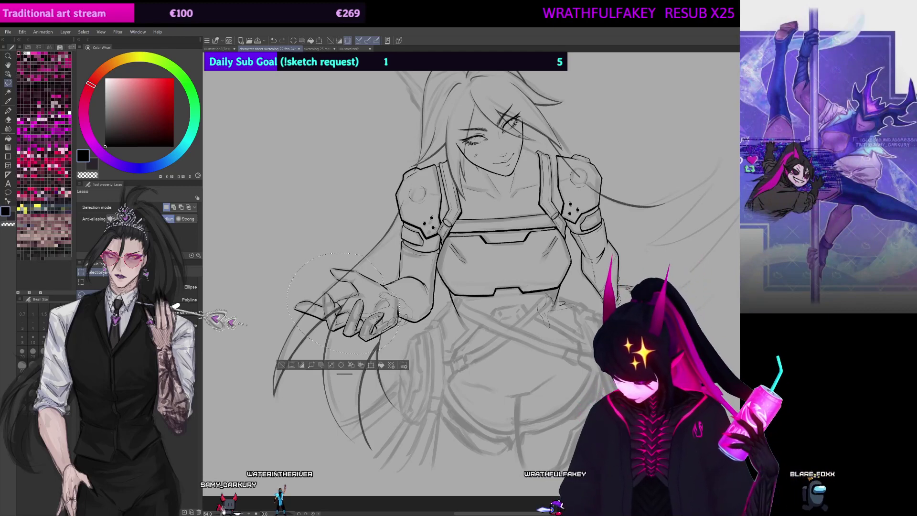
{"action": "mouse_move", "coordinate": [624, 278]}
{"action": "left_mouse_down"}
{"action": "mouse_move", "coordinate": [611, 348]}
{"action": "mouse_move", "coordinate": [627, 279]}
{"action": "left_mouse_up"}
{"action": "key", "text": "Delete"}
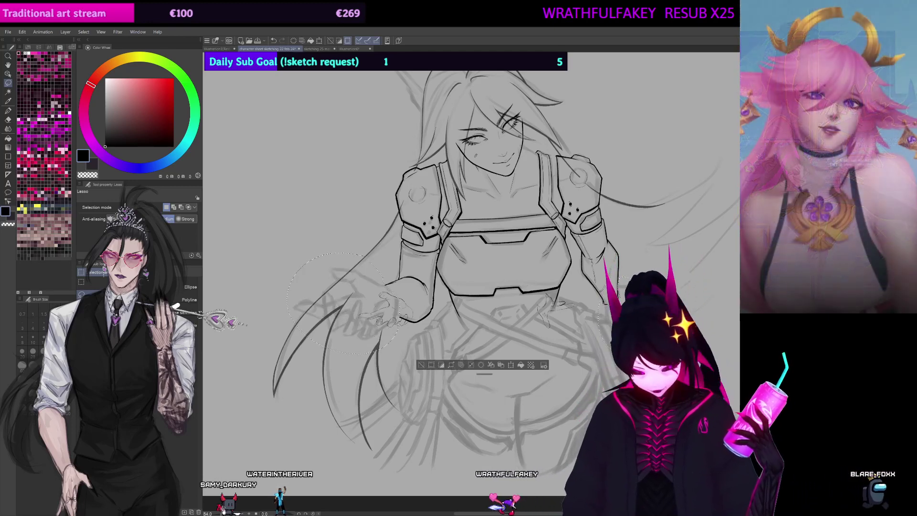
{"action": "key", "text": "ctrl+d"}
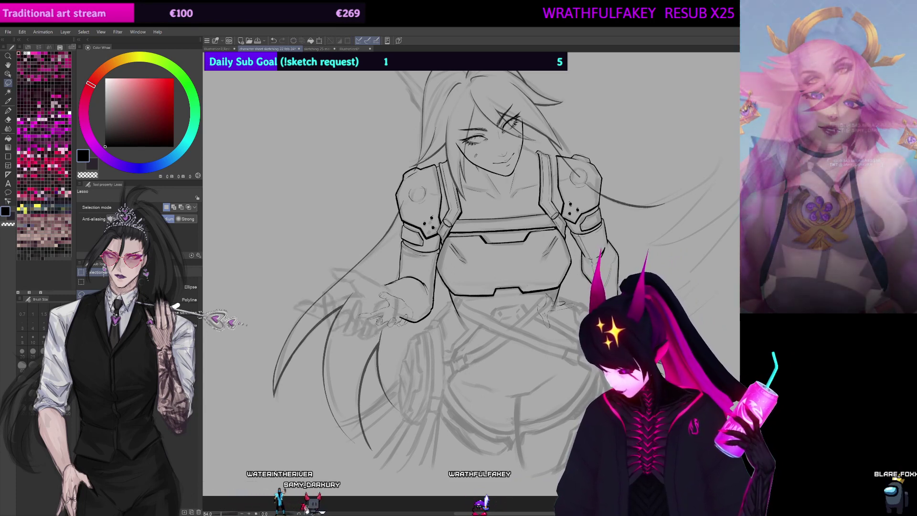
Step: Enlarge both traced hands together and position them so the open hand fits the character's outstretched wrist
{"action": "key", "text": "ctrl+t"}
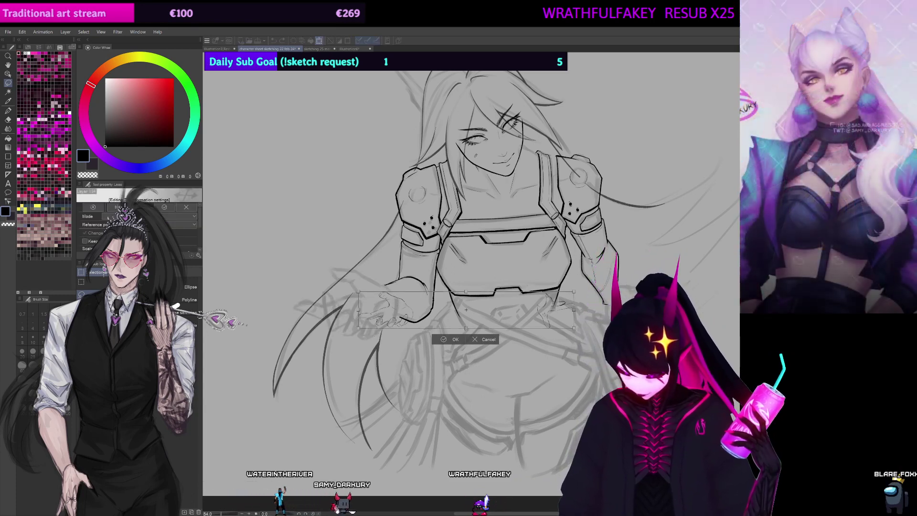
{"action": "left_click_drag", "start_coordinate": [466, 328], "coordinate": [465, 369]}
{"action": "left_click_drag", "start_coordinate": [508, 340], "coordinate": [552, 311]}
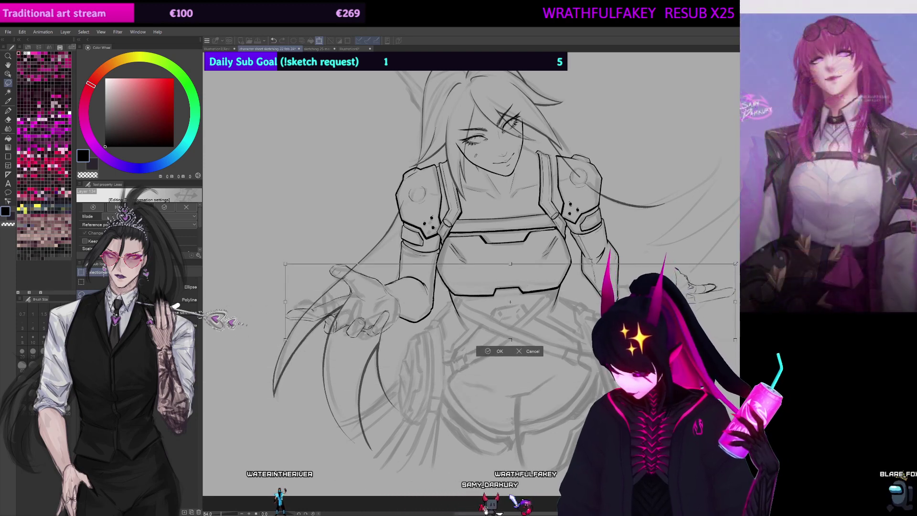
{"action": "left_click_drag", "start_coordinate": [735, 264], "coordinate": [732, 266]}
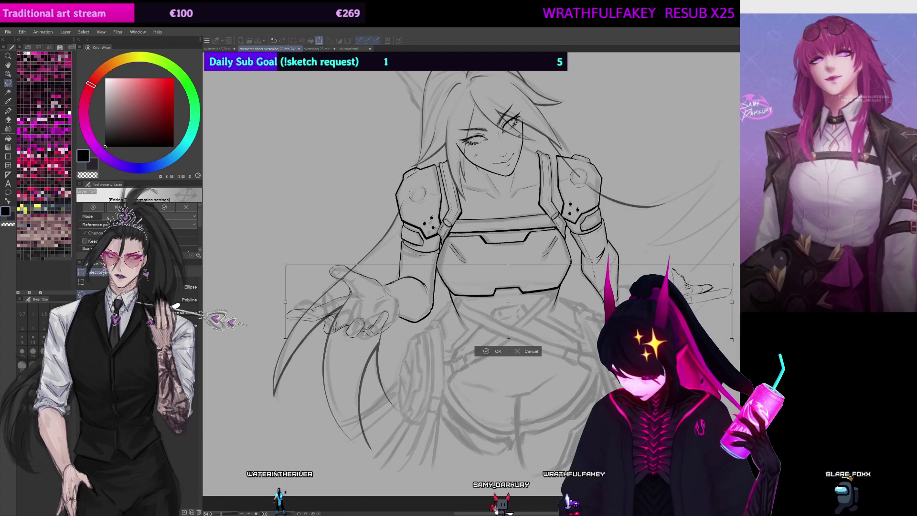
{"action": "key", "text": "Return"}
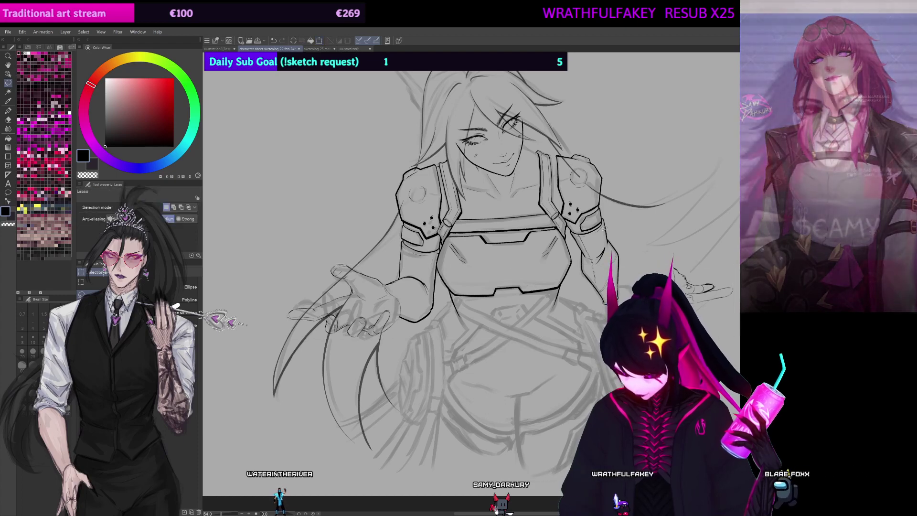
Step: Move the traced lowered hand onto the character's other wrist, and nudge the open hand slightly lower into place
{"action": "key", "text": "ctrl+t"}
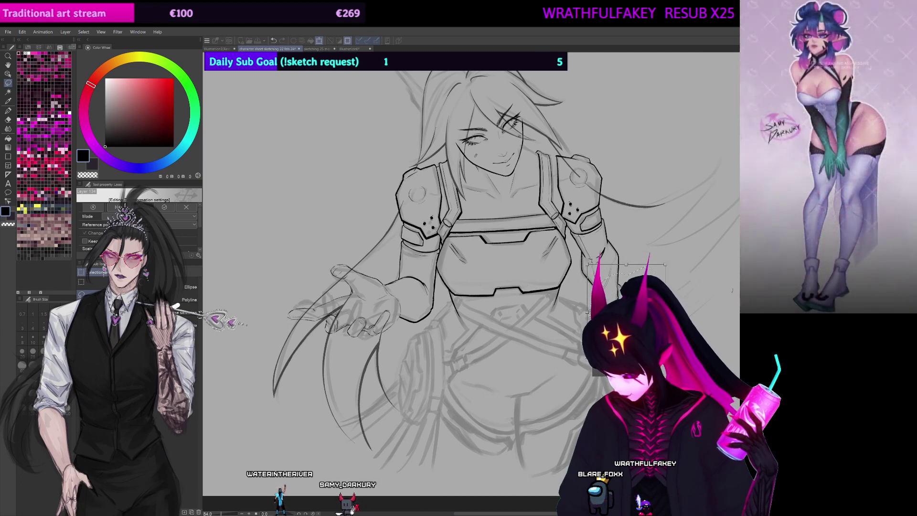
{"action": "key", "text": "Return"}
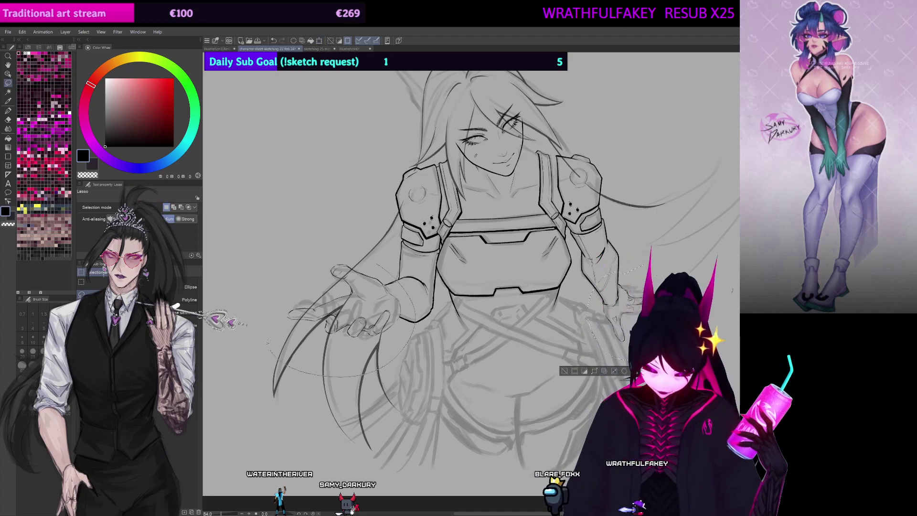
{"action": "key", "text": "ctrl+t"}
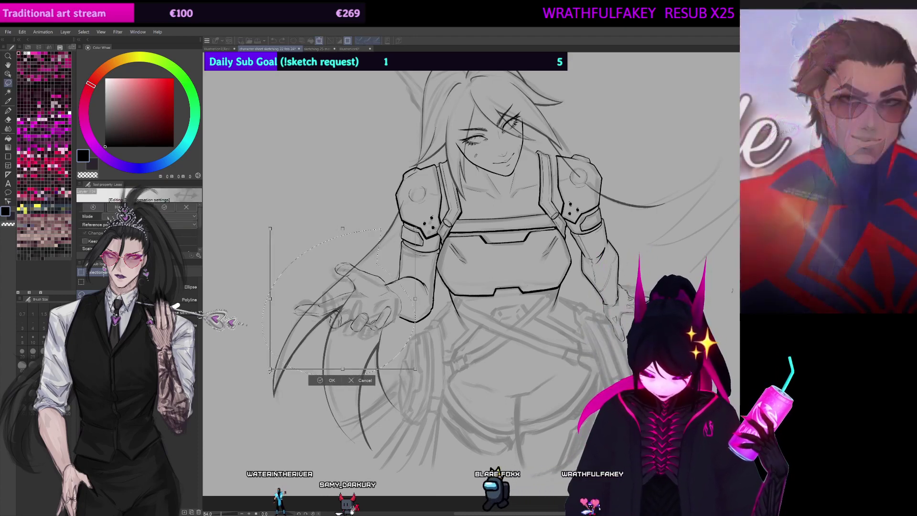
{"action": "left_click_drag", "start_coordinate": [337, 352], "coordinate": [338, 354]}
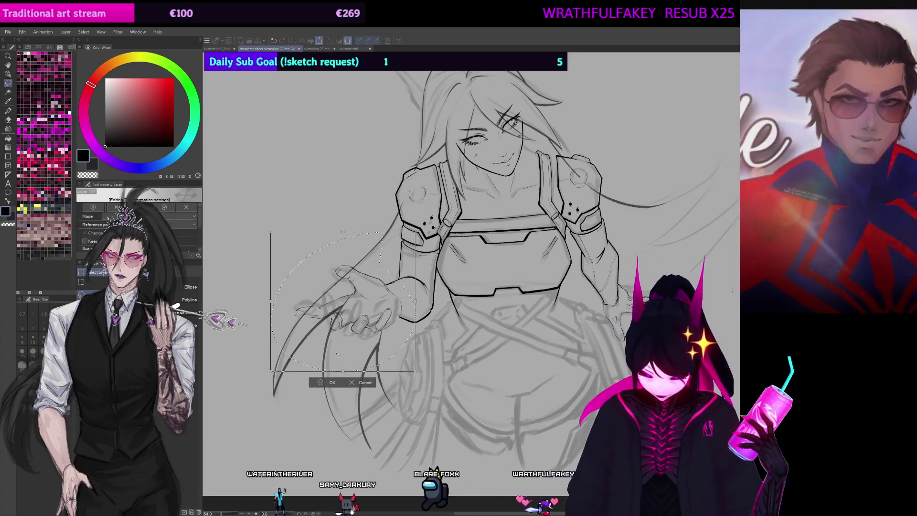
{"action": "left_click", "coordinate": [326, 383]}
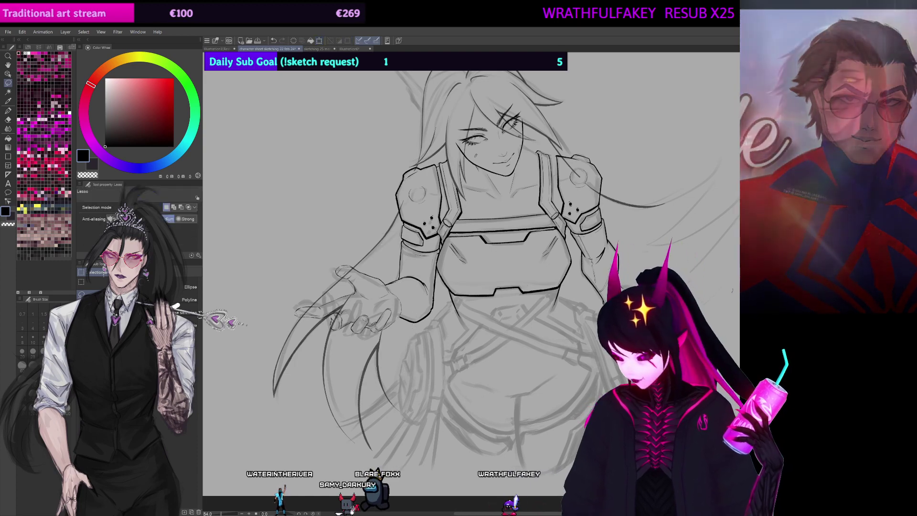
Step: Ink the open hand's outer palm edge from the wrist and the little finger's outline with a pen size of 8.7
{"action": "mouse_move", "coordinate": [382, 311]}
{"action": "left_mouse_down"}
{"action": "mouse_move", "coordinate": [441, 274]}
{"action": "mouse_move", "coordinate": [521, 284]}
{"action": "mouse_move", "coordinate": [657, 260]}
{"action": "left_mouse_up"}
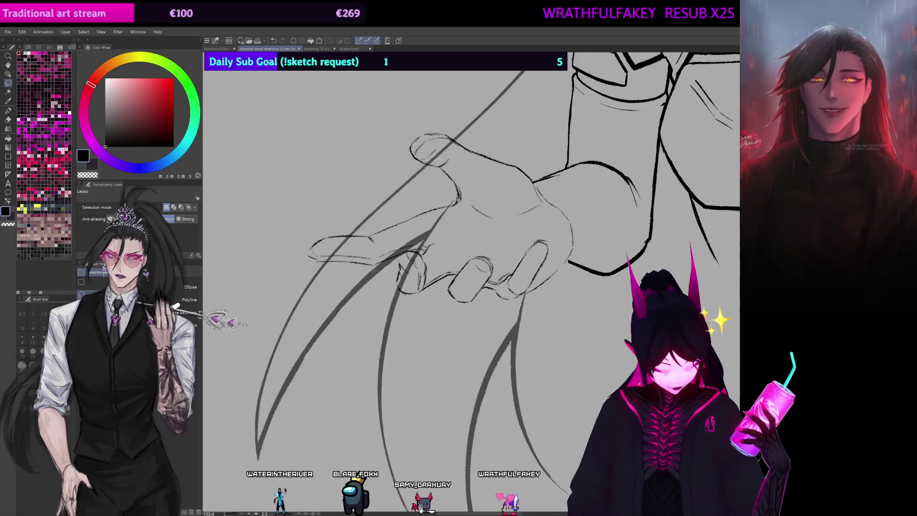
{"action": "key", "text": "p"}
{"action": "mouse_move", "coordinate": [679, 193]}
{"action": "left_mouse_down"}
{"action": "mouse_move", "coordinate": [705, 200]}
{"action": "mouse_move", "coordinate": [651, 108]}
{"action": "mouse_move", "coordinate": [556, 99]}
{"action": "left_mouse_up"}
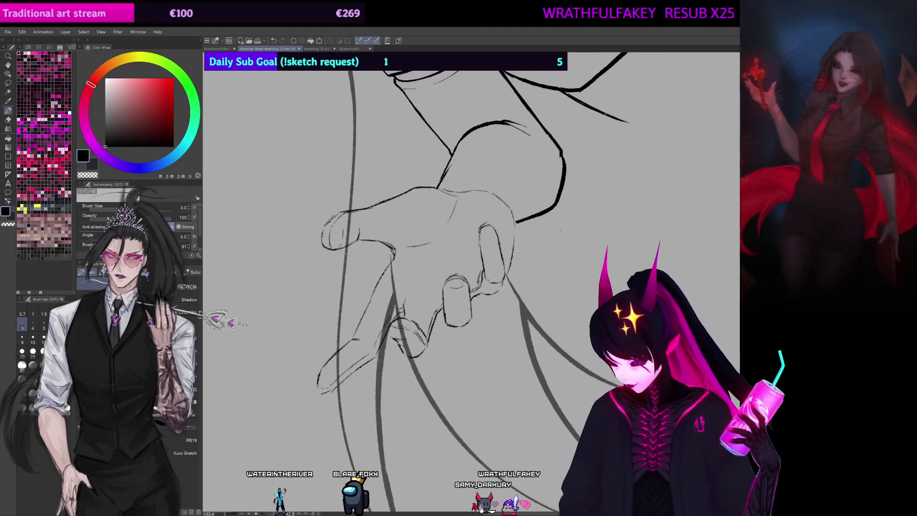
{"action": "key", "text": "bracketright"}
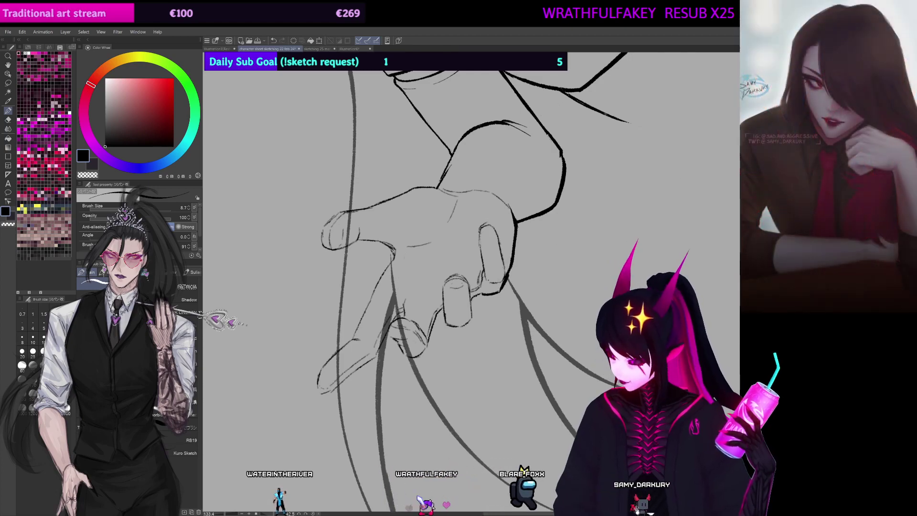
{"action": "left_click_drag", "start_coordinate": [597, 191], "coordinate": [345, 372]}
{"action": "left_click_drag", "start_coordinate": [494, 288], "coordinate": [485, 259]}
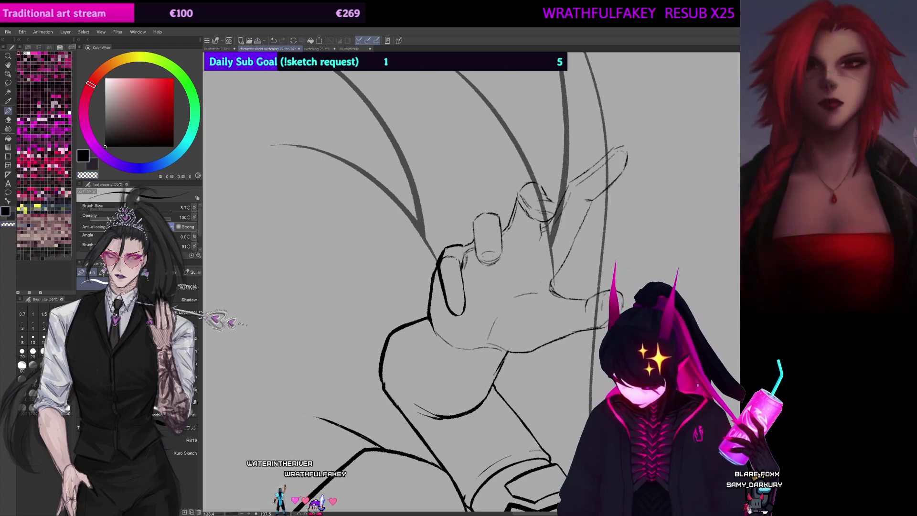
{"action": "left_click_drag", "start_coordinate": [464, 263], "coordinate": [462, 262]}
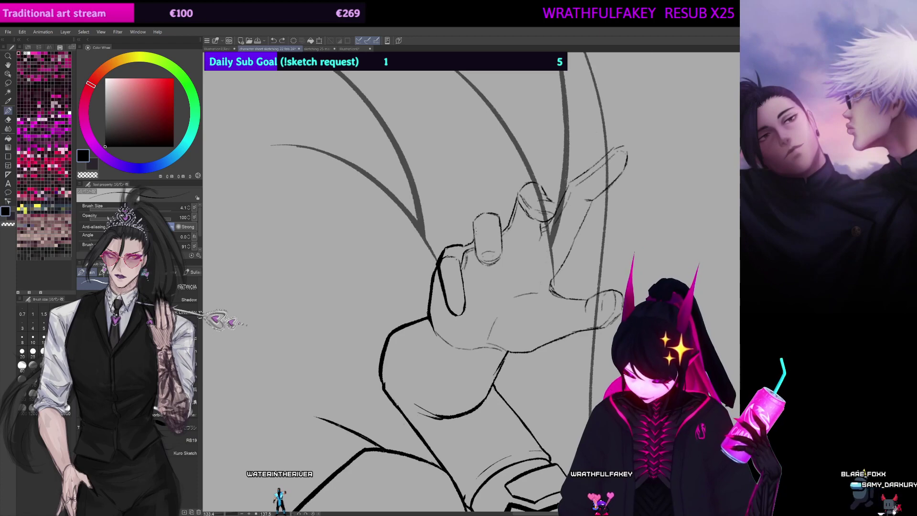
Step: Mirror the canvas view, reduce the pen size to about 3.2, and reset the view rotation for inking the open hand
{"action": "key", "text": "h"}
{"action": "left_click_drag", "start_coordinate": [534, 201], "coordinate": [536, 191]}
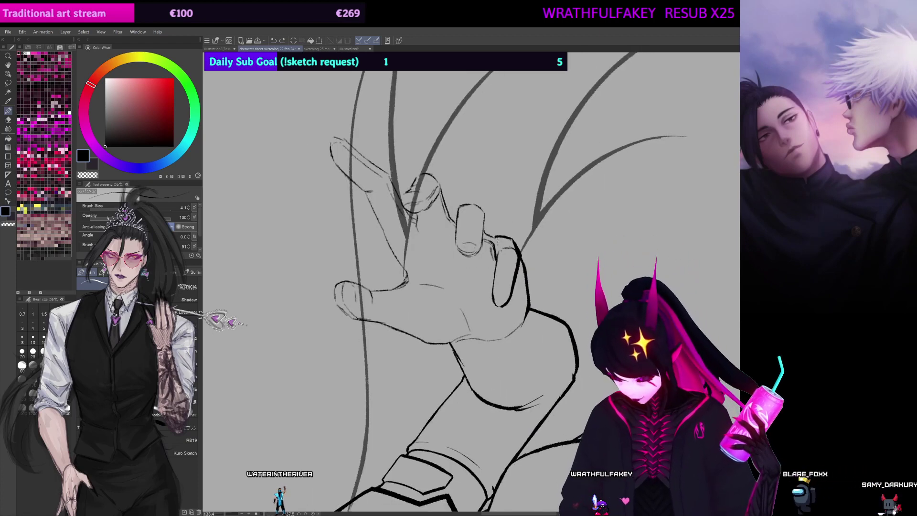
{"action": "key", "text": "c"}
{"action": "key", "text": "bracketright"}
{"action": "key", "text": "bracketright"}
{"action": "key", "text": "bracketright"}
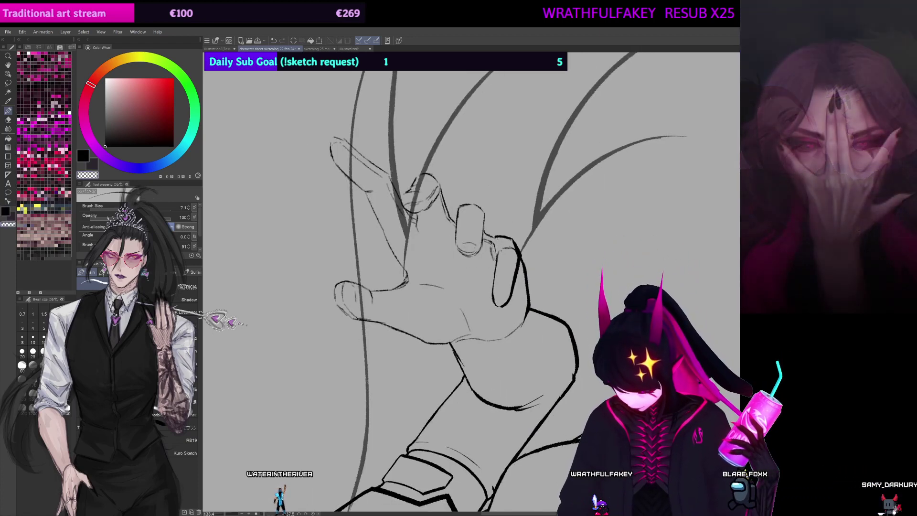
{"action": "key", "text": "bracketleft"}
{"action": "key", "text": "bracketleft"}
{"action": "key", "text": "bracketleft"}
{"action": "key", "text": "bracketleft"}
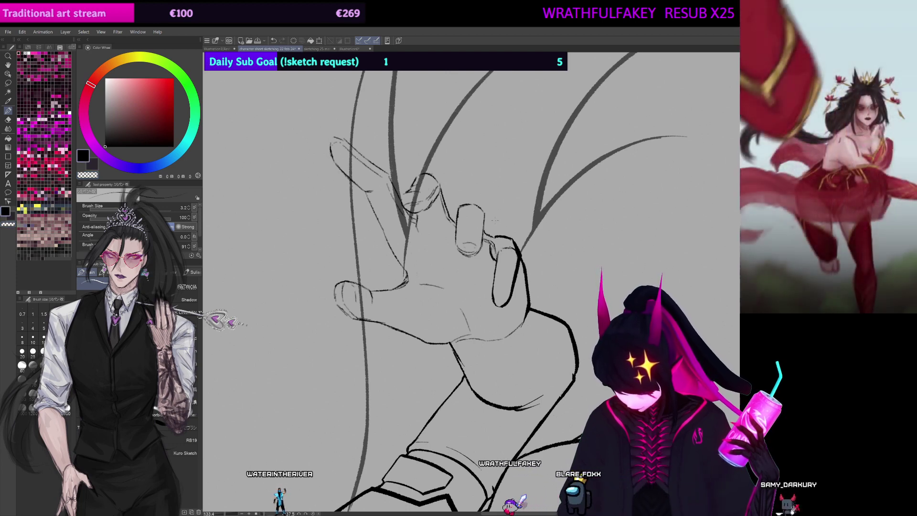
{"action": "key", "text": "ctrl+at"}
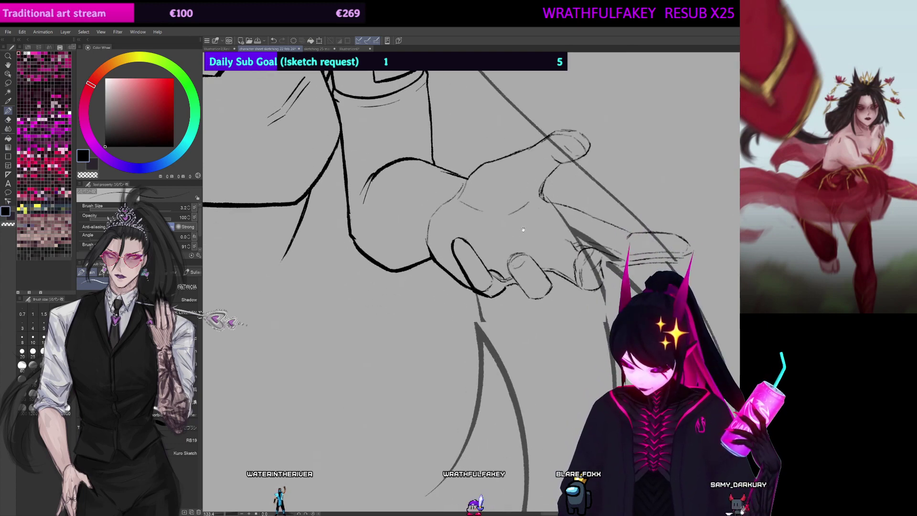
Step: Mirror the canvas view and ink the outline of the open hand's ring finger with a pen size of 7.1
{"action": "key", "text": "h"}
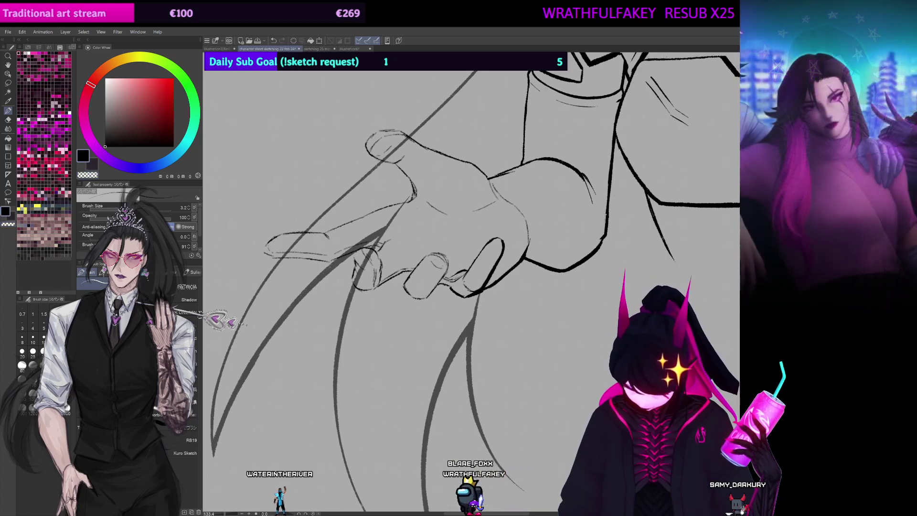
{"action": "key", "text": "]"}
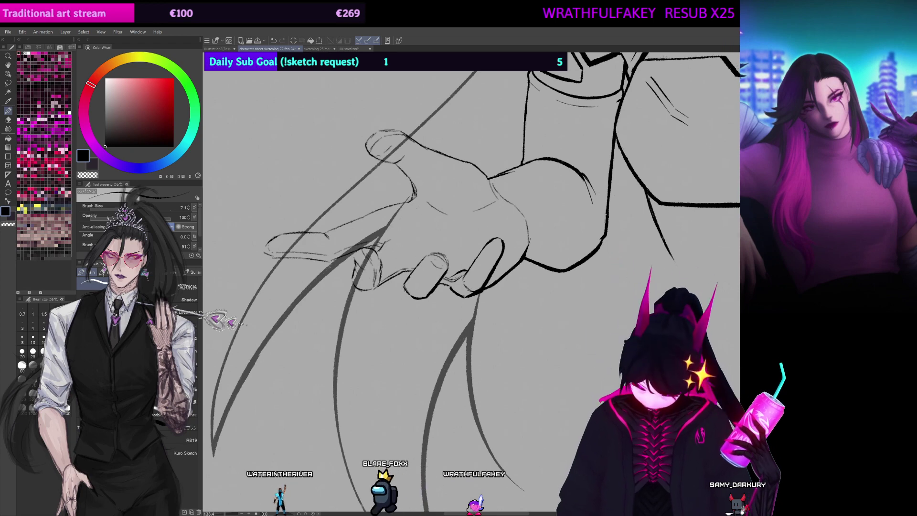
{"action": "left_click_drag", "start_coordinate": [405, 289], "coordinate": [417, 298]}
{"action": "left_click_drag", "start_coordinate": [606, 215], "coordinate": [598, 231]}
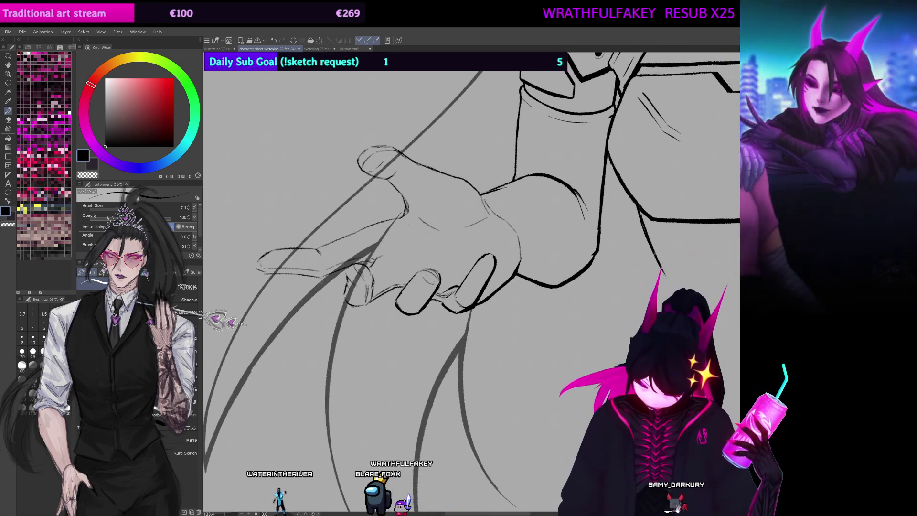
{"action": "left_click_drag", "start_coordinate": [451, 261], "coordinate": [478, 251]}
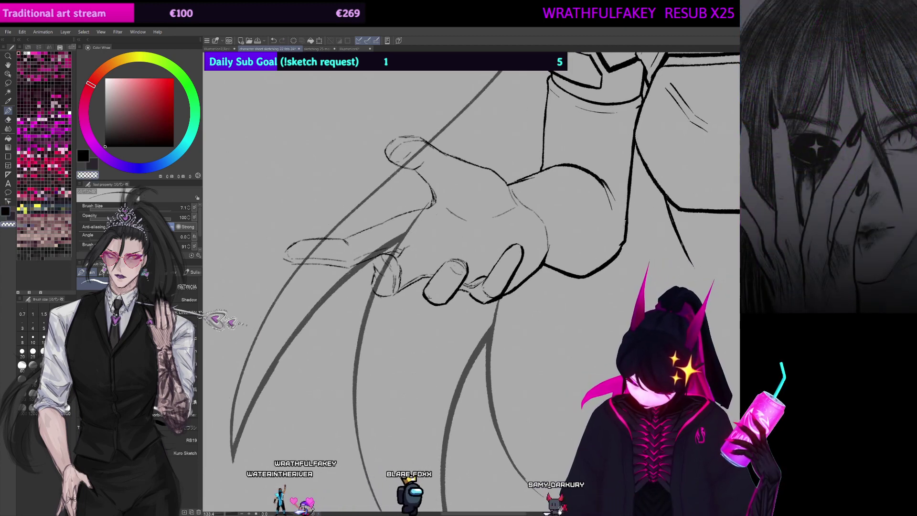
{"action": "left_click_drag", "start_coordinate": [429, 284], "coordinate": [497, 258]}
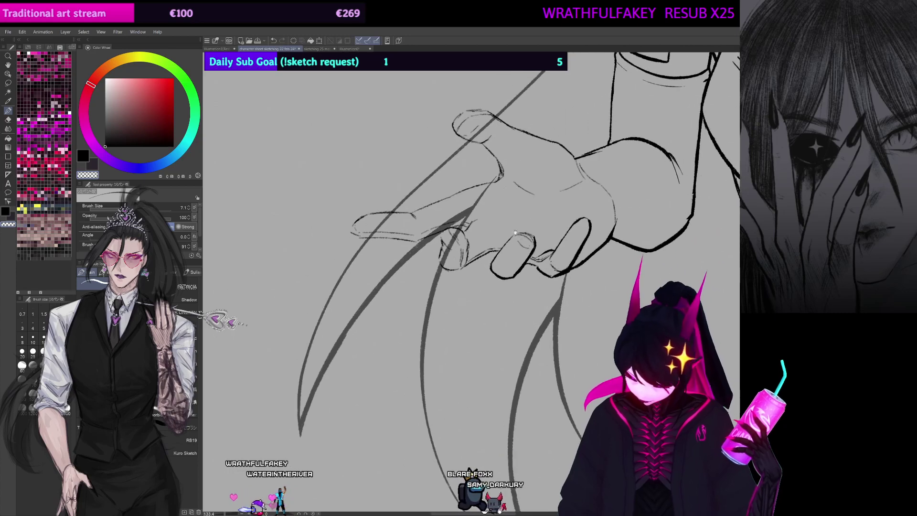
Step: Ink the open hand's curled middle finger and the edge joining it to the ring finger
{"action": "left_click_drag", "start_coordinate": [443, 245], "coordinate": [456, 269]}
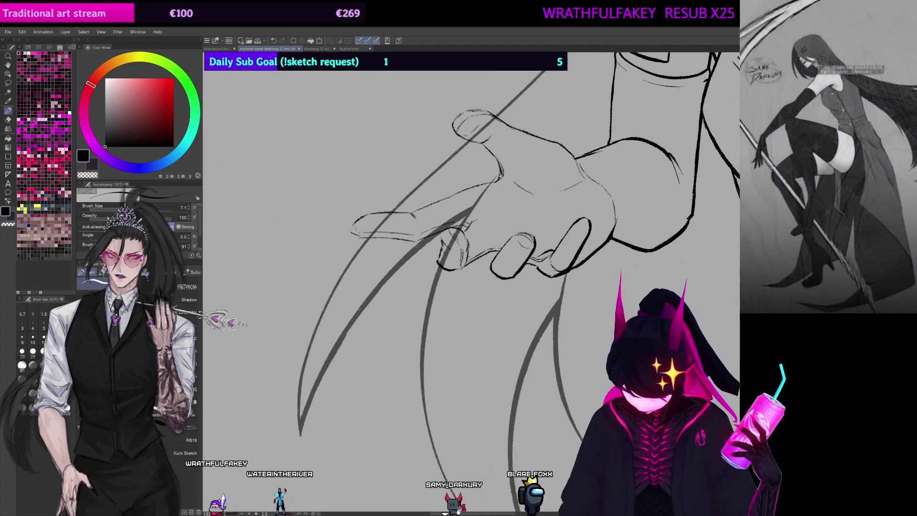
{"action": "left_click_drag", "start_coordinate": [430, 239], "coordinate": [414, 284]}
{"action": "key", "text": "ctrl+z"}
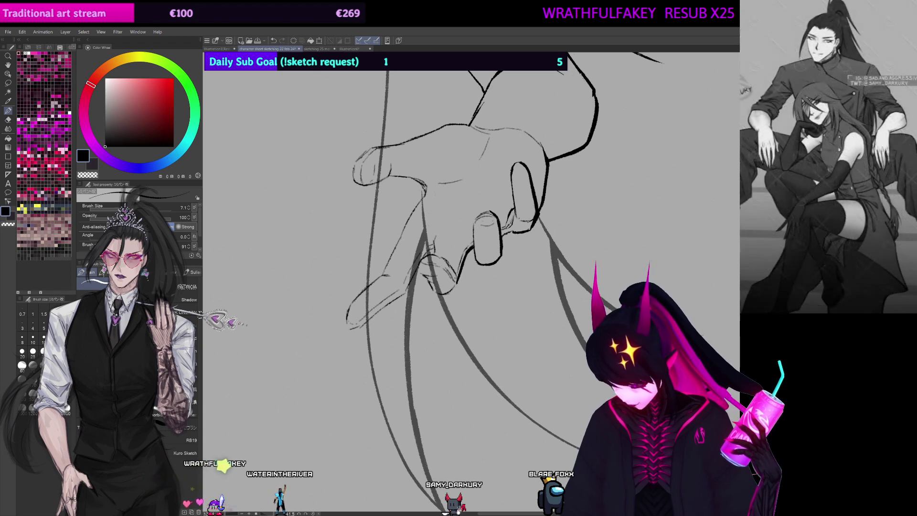
{"action": "left_click_drag", "start_coordinate": [405, 256], "coordinate": [483, 212]}
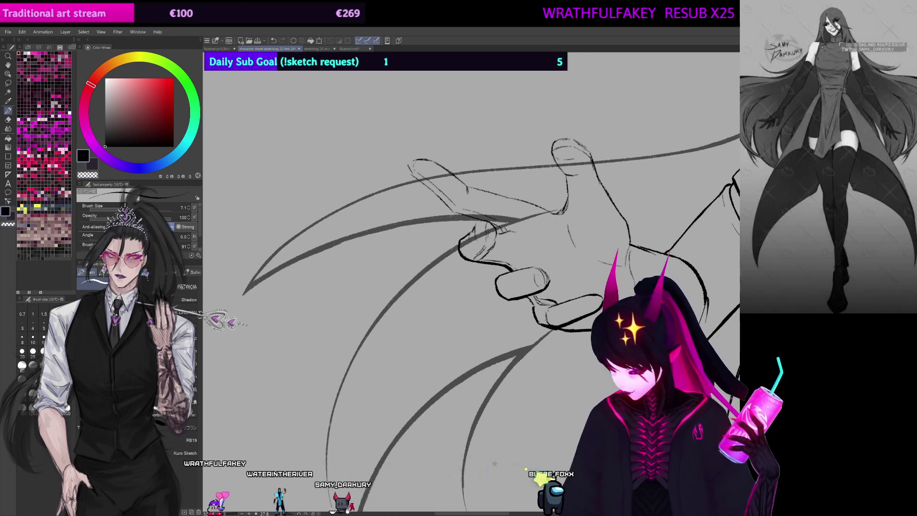
{"action": "key", "text": "ctrl+at"}
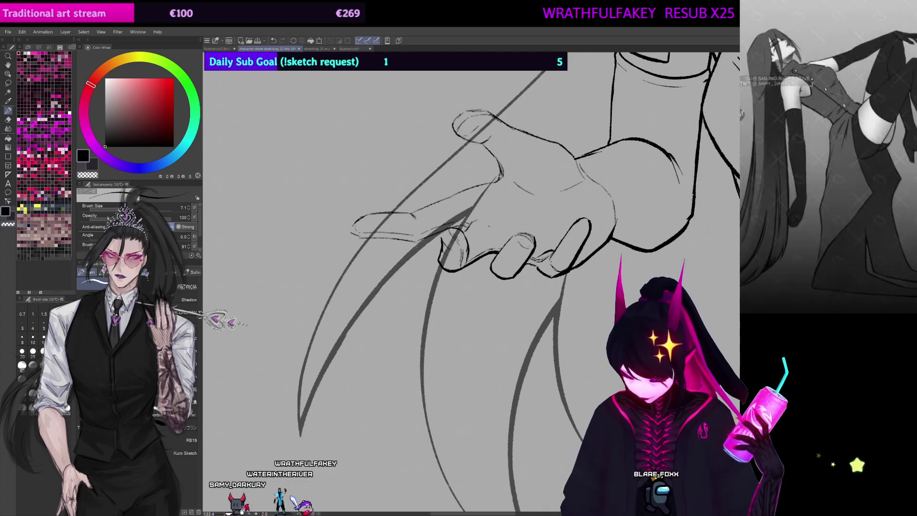
Step: Ink the open hand's extended index finger and the curve between it and the thumb with a pen size of 8.2
{"action": "mouse_move", "coordinate": [497, 223]}
{"action": "left_mouse_down"}
{"action": "mouse_move", "coordinate": [592, 239]}
{"action": "mouse_move", "coordinate": [499, 203]}
{"action": "mouse_move", "coordinate": [487, 209]}
{"action": "left_mouse_up"}
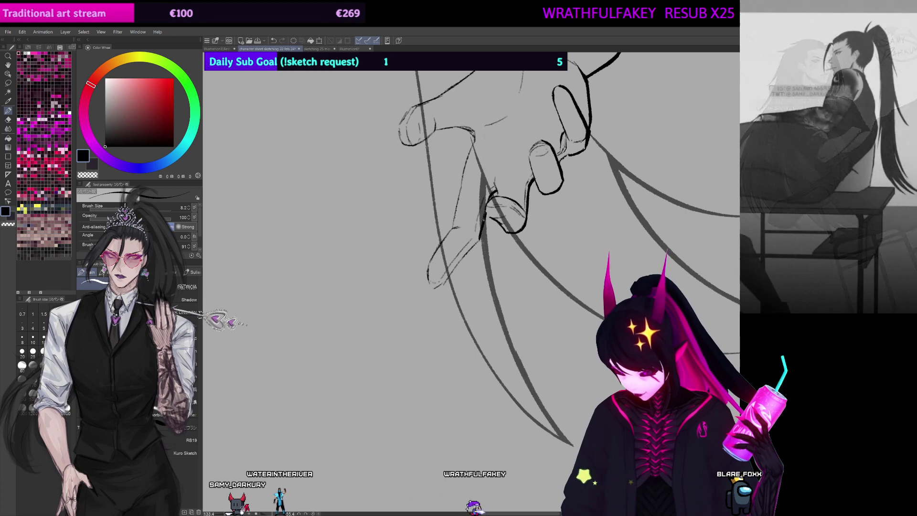
{"action": "left_click_drag", "start_coordinate": [484, 220], "coordinate": [462, 239]}
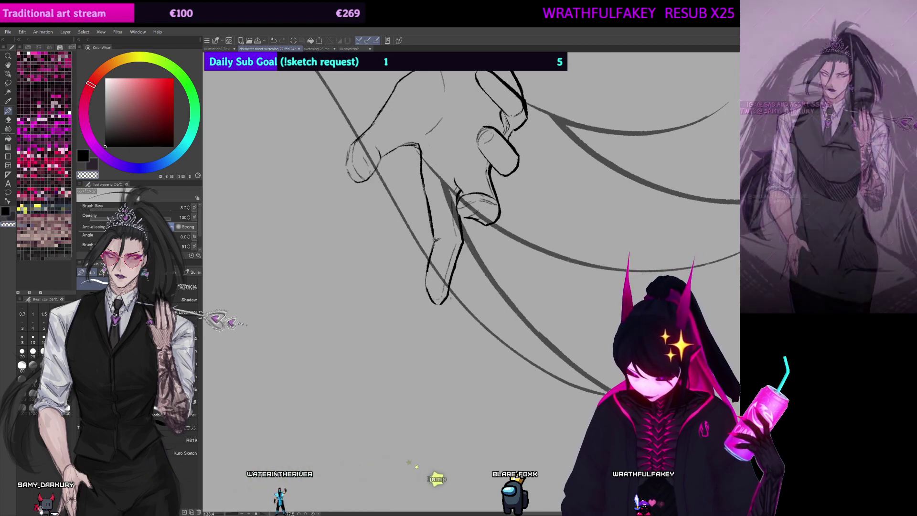
{"action": "left_click_drag", "start_coordinate": [429, 200], "coordinate": [452, 258]}
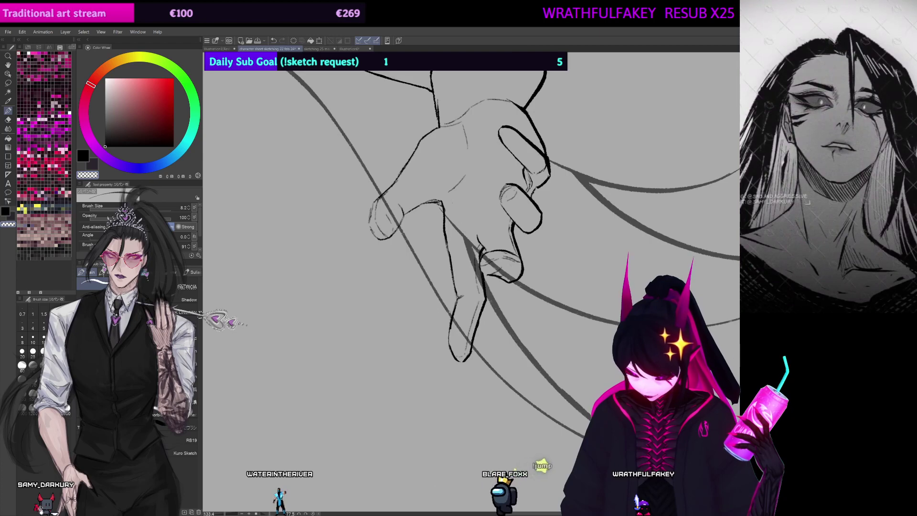
{"action": "left_click_drag", "start_coordinate": [456, 312], "coordinate": [492, 336]}
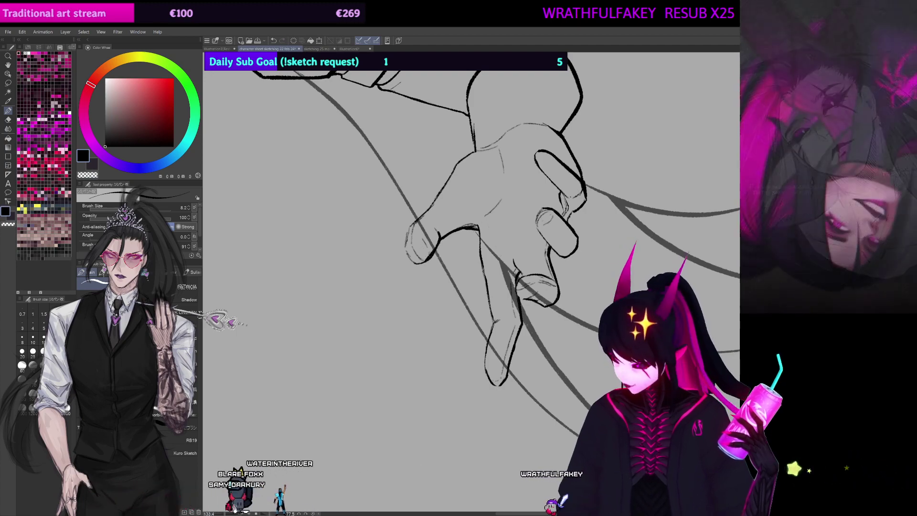
{"action": "mouse_move", "coordinate": [403, 272]}
{"action": "left_mouse_down"}
{"action": "mouse_move", "coordinate": [523, 236]}
{"action": "mouse_move", "coordinate": [534, 254]}
{"action": "left_mouse_up"}
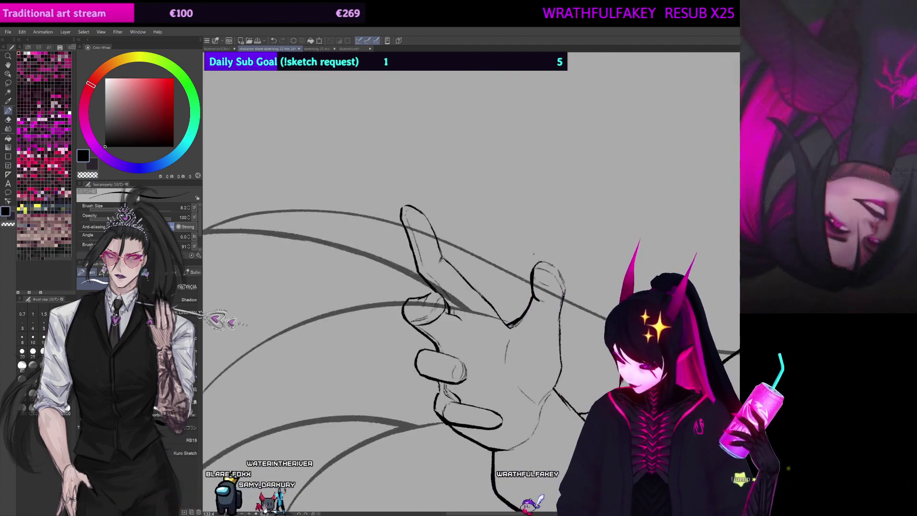
Step: Ink the open hand's thumb tip and outer thumb edge down toward the wrist with a pen size of 8.4
{"action": "key", "text": "bracketleft"}
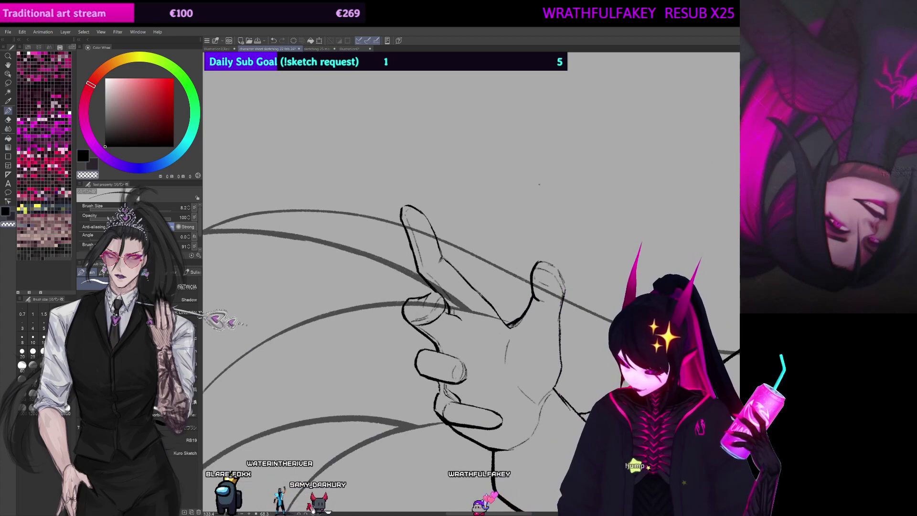
{"action": "key", "text": "bracketright"}
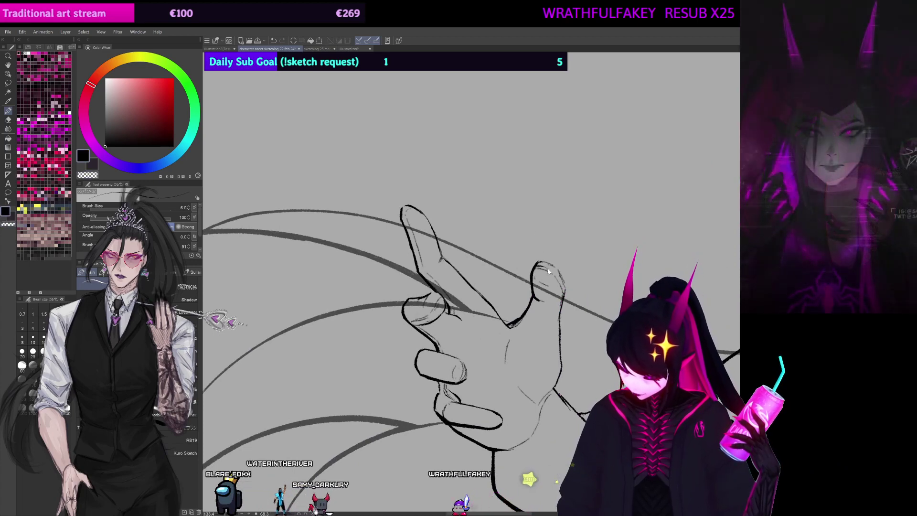
{"action": "key", "text": "ctrl+z"}
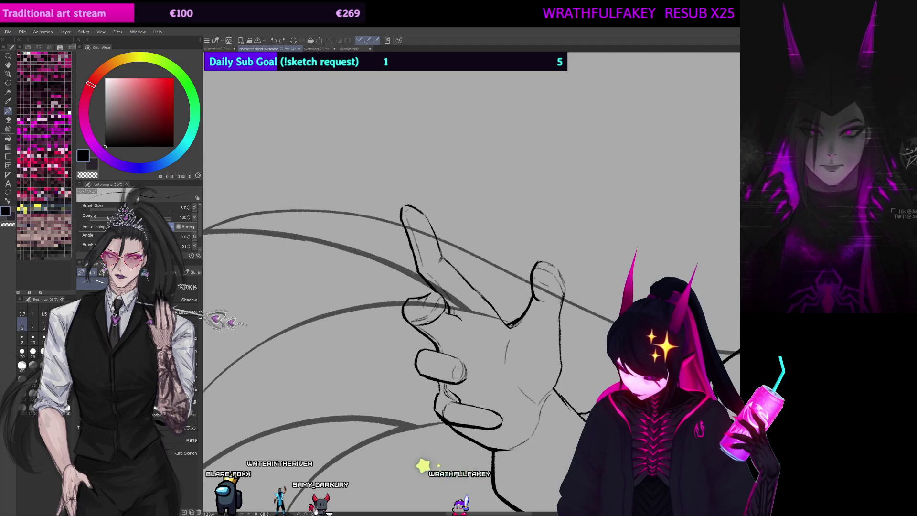
{"action": "left_click_drag", "start_coordinate": [580, 256], "coordinate": [552, 199]}
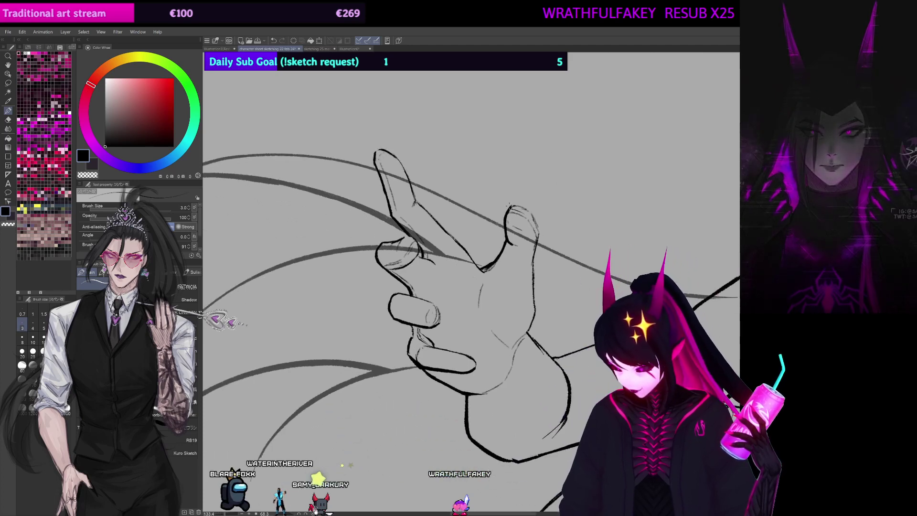
{"action": "key", "text": "bracketright"}
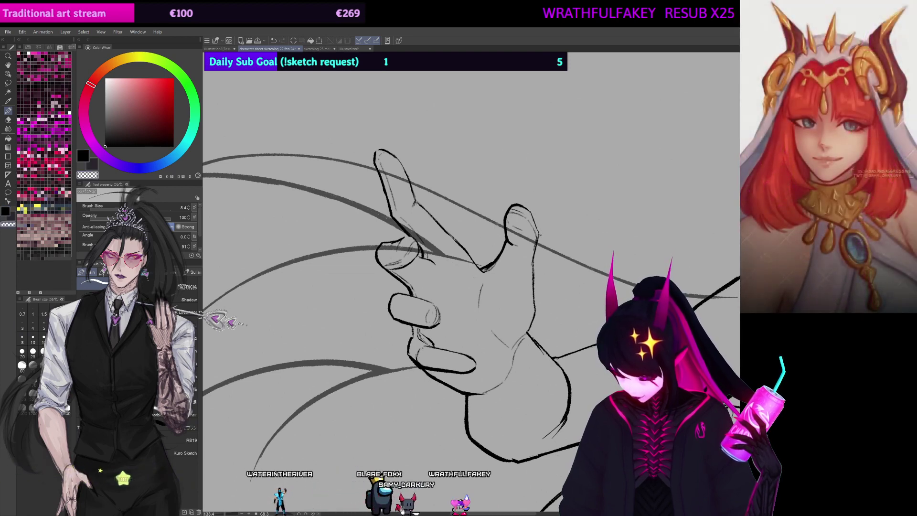
{"action": "left_click_drag", "start_coordinate": [546, 222], "coordinate": [554, 180]}
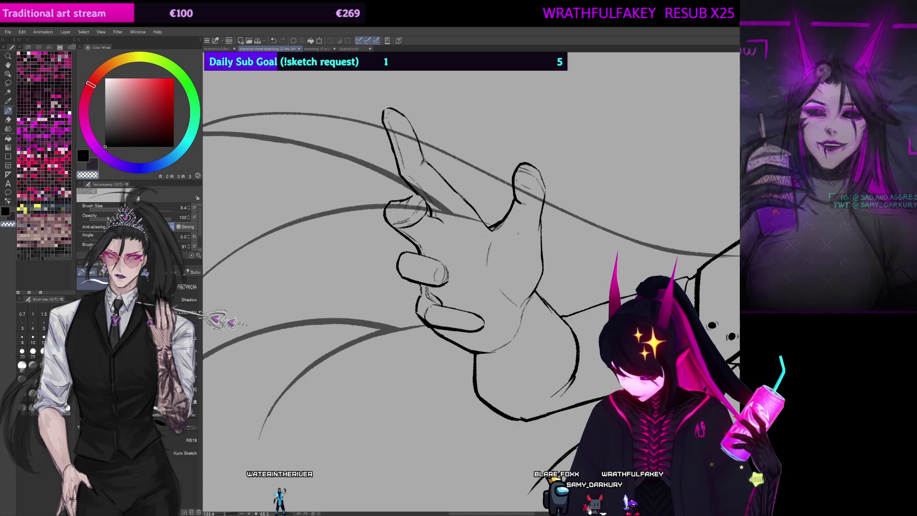
{"action": "left_click_drag", "start_coordinate": [564, 217], "coordinate": [565, 202]}
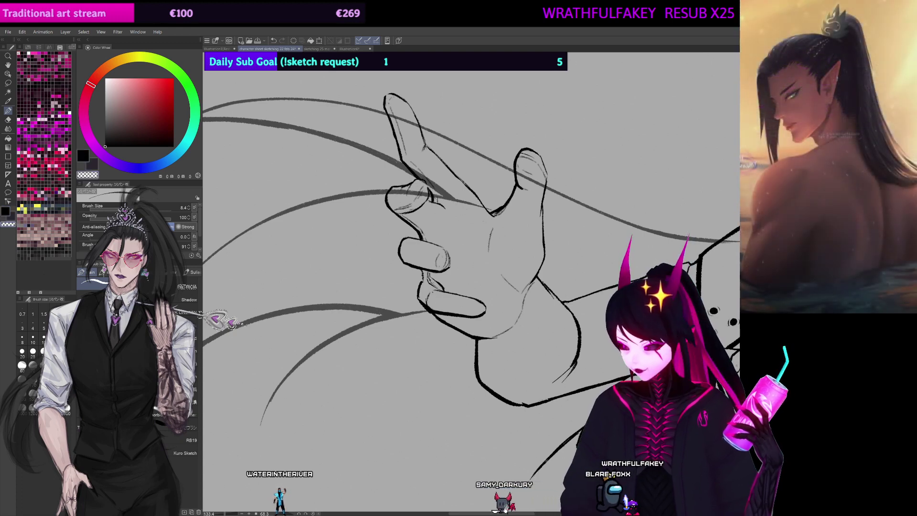
{"action": "key", "text": "ctrl+at"}
Step: Ink the lowered hand's thumb outline from the wrist to the tip with a pen size of 5.4
{"action": "scroll", "coordinate": [471, 281], "scroll_direction": "down", "scroll_amount": 5}
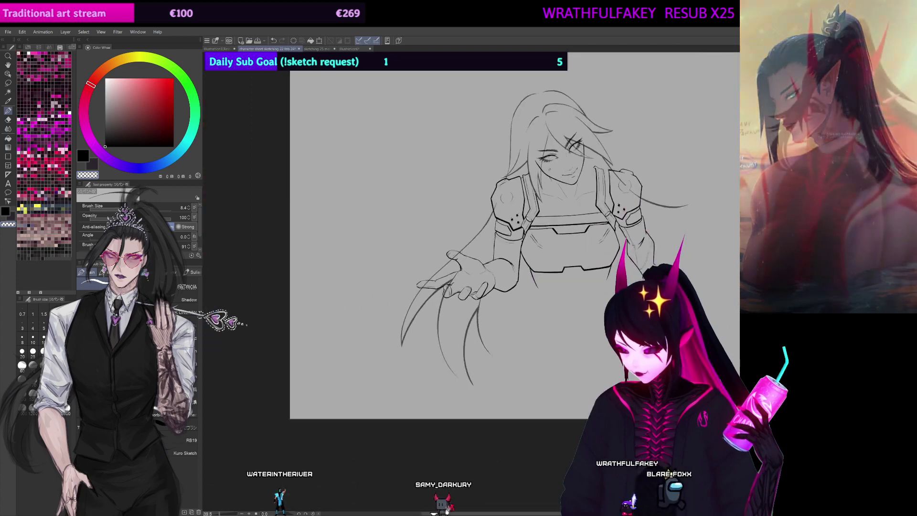
{"action": "scroll", "coordinate": [444, 304], "scroll_direction": "up", "scroll_amount": 2}
{"action": "left_click_drag", "start_coordinate": [443, 304], "coordinate": [279, 406]}
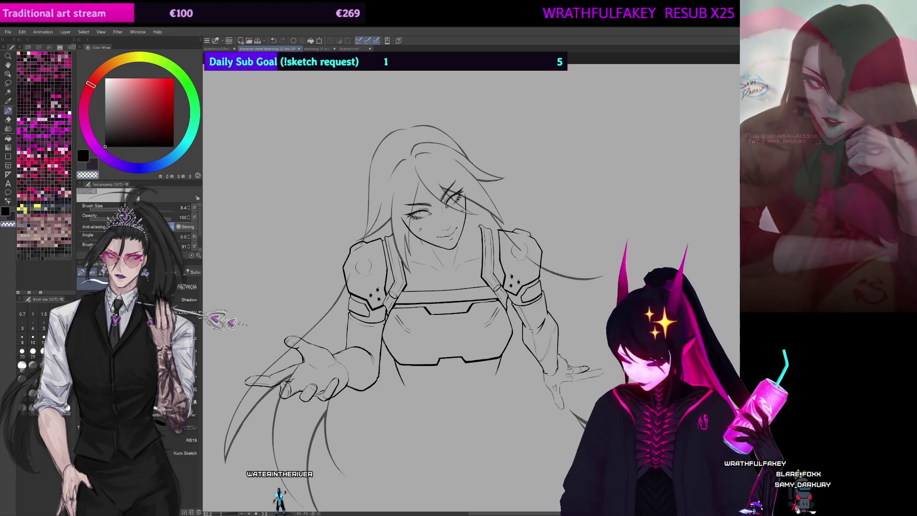
{"action": "scroll", "coordinate": [413, 297], "scroll_direction": "down", "scroll_amount": 1}
{"action": "scroll", "coordinate": [587, 363], "scroll_direction": "up", "scroll_amount": 4}
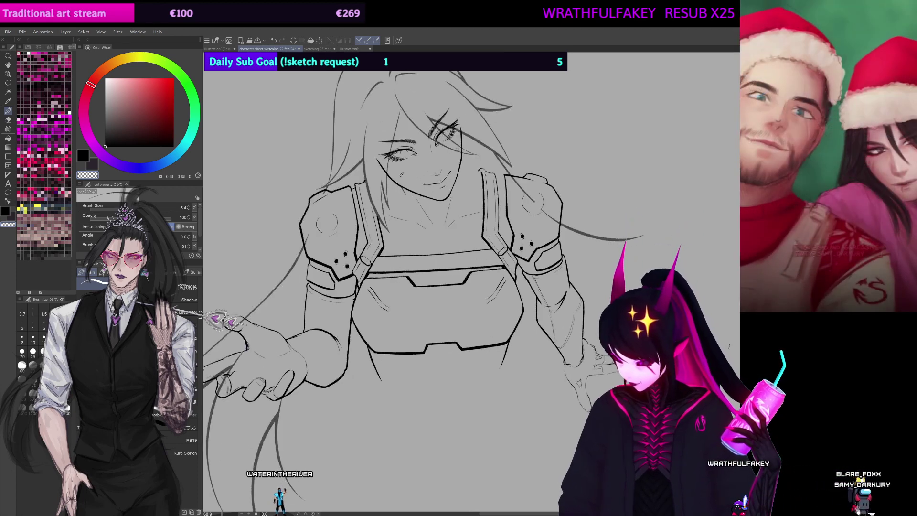
{"action": "left_click_drag", "start_coordinate": [486, 262], "coordinate": [450, 182]}
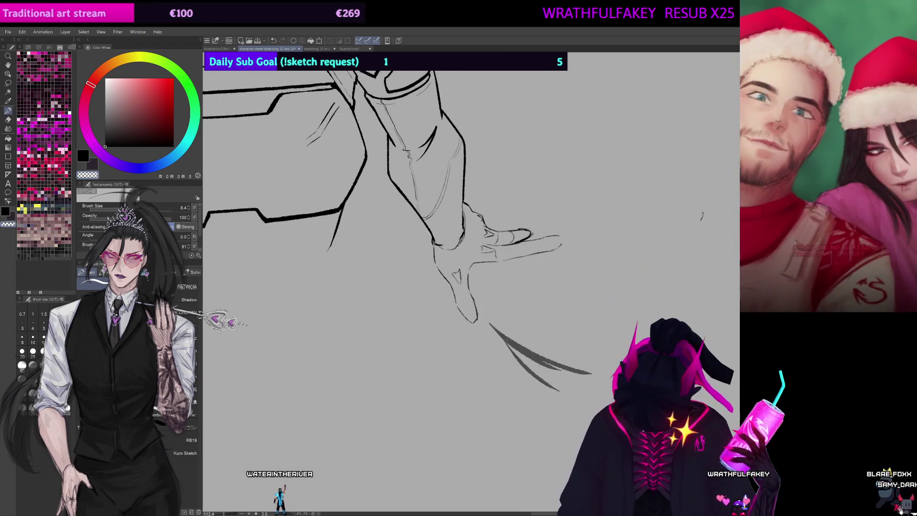
{"action": "key", "text": "bracketleft"}
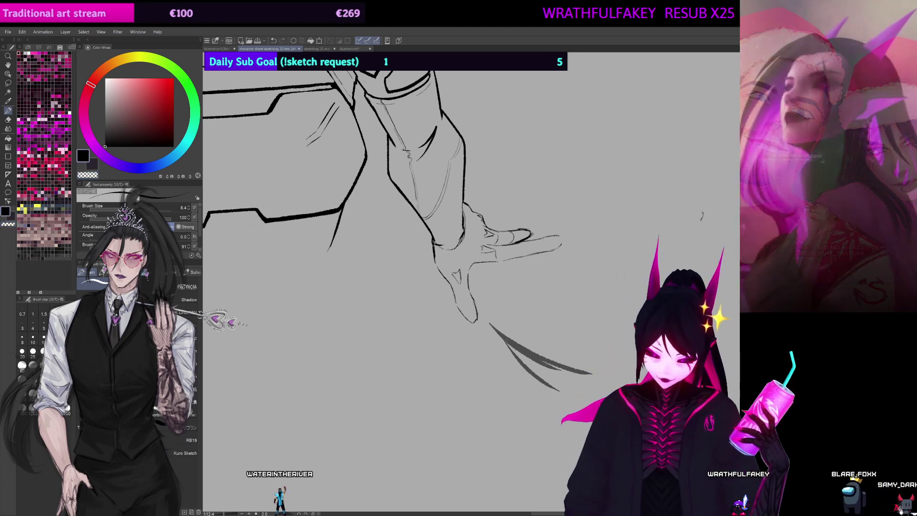
{"action": "left_click_drag", "start_coordinate": [433, 244], "coordinate": [435, 262]}
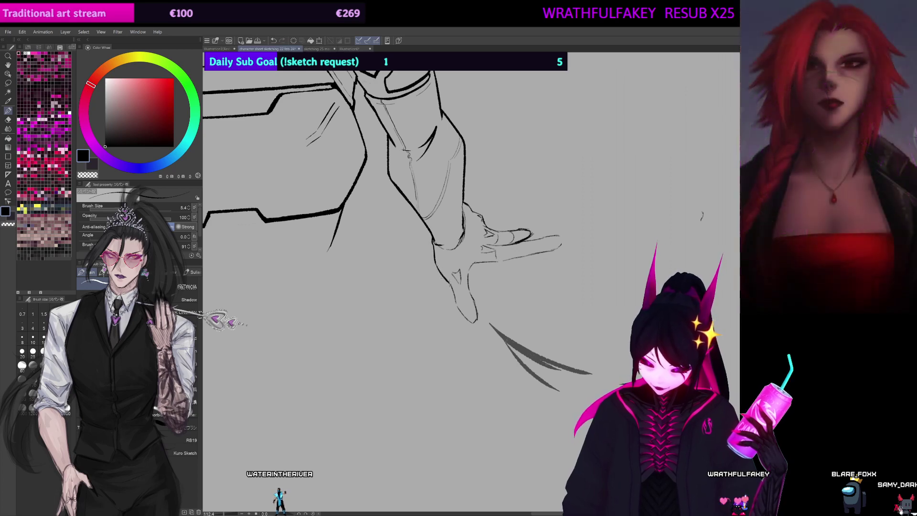
{"action": "left_click_drag", "start_coordinate": [435, 229], "coordinate": [422, 197]}
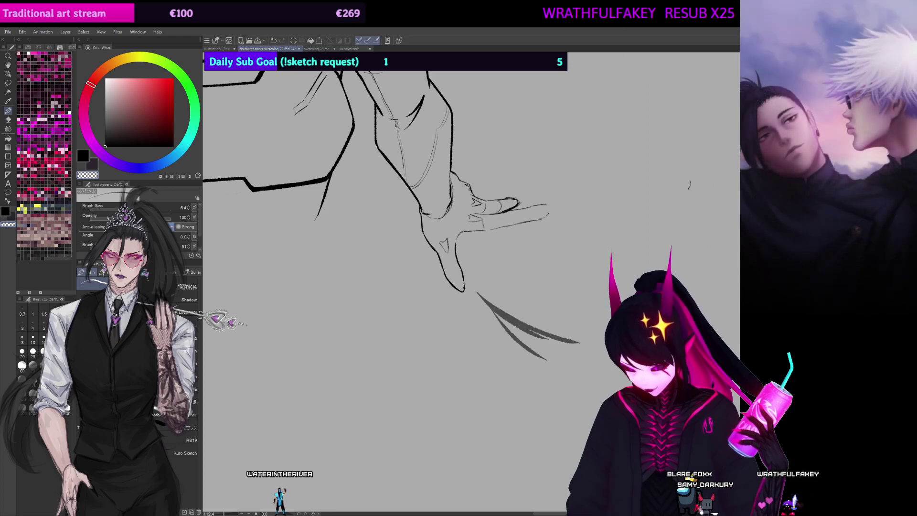
Step: Ink the lowered hand's extended index finger and its curve into the thumb with a pen size of 8.2
{"action": "left_click_drag", "start_coordinate": [477, 232], "coordinate": [432, 250]}
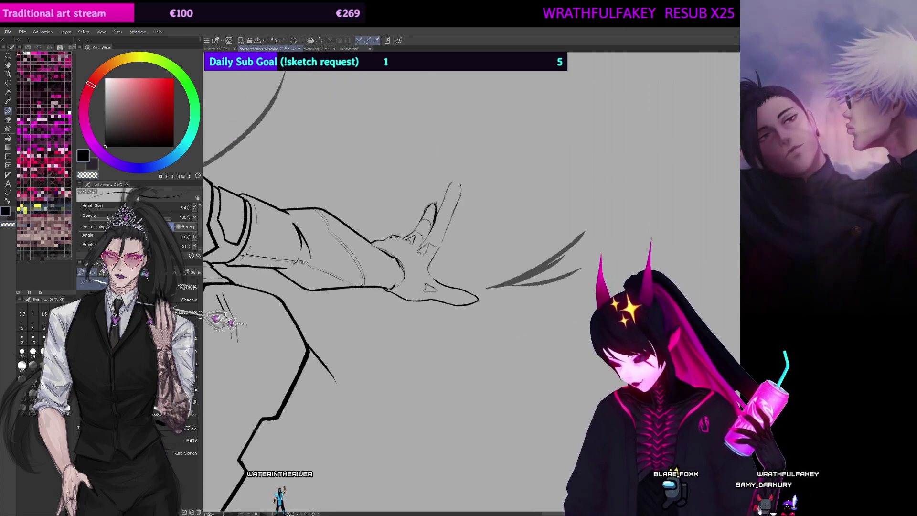
{"action": "left_click_drag", "start_coordinate": [498, 147], "coordinate": [468, 269]}
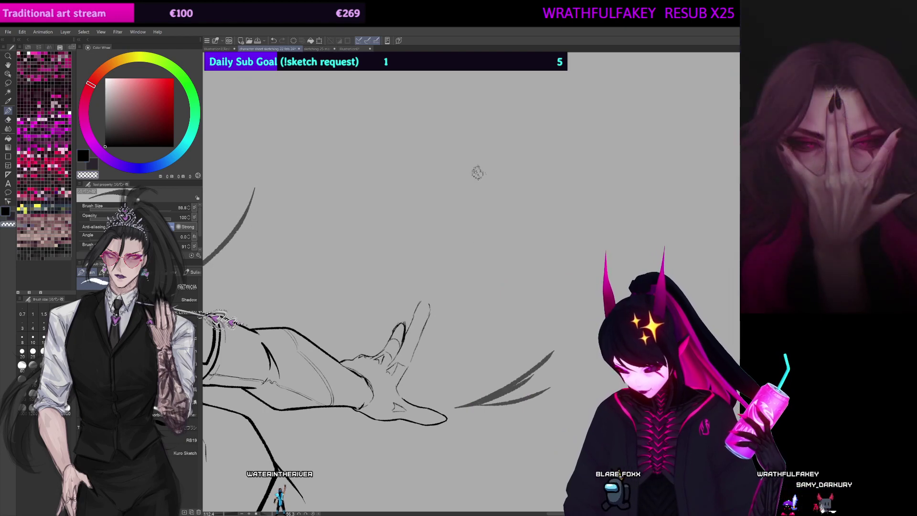
{"action": "mouse_move", "coordinate": [416, 349]}
{"action": "left_mouse_down"}
{"action": "mouse_move", "coordinate": [434, 279]}
{"action": "mouse_move", "coordinate": [425, 274]}
{"action": "mouse_move", "coordinate": [427, 226]}
{"action": "mouse_move", "coordinate": [420, 240]}
{"action": "left_mouse_up"}
{"action": "key", "text": "ctrl+z"}
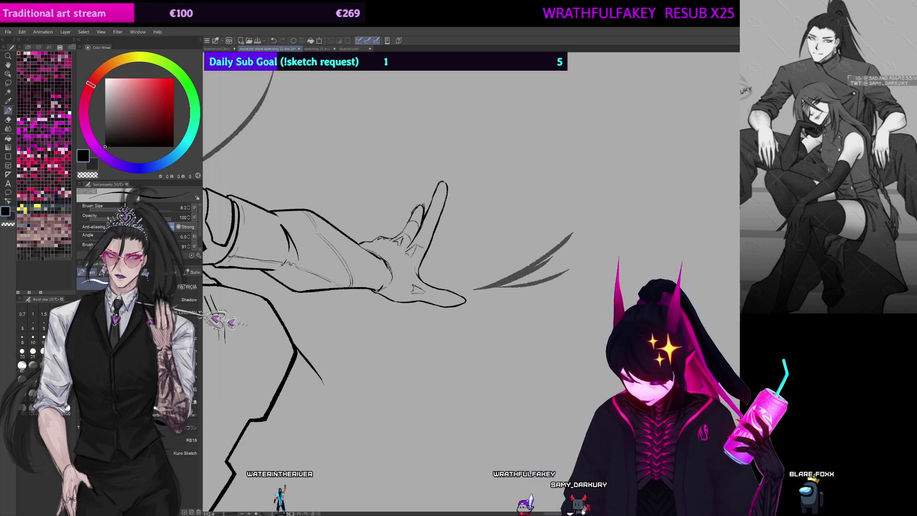
Step: Set the pen size to 8.4 for inking the lowered hand's remaining fingers
{"action": "scroll", "coordinate": [477, 282], "scroll_direction": "up", "scroll_amount": 3}
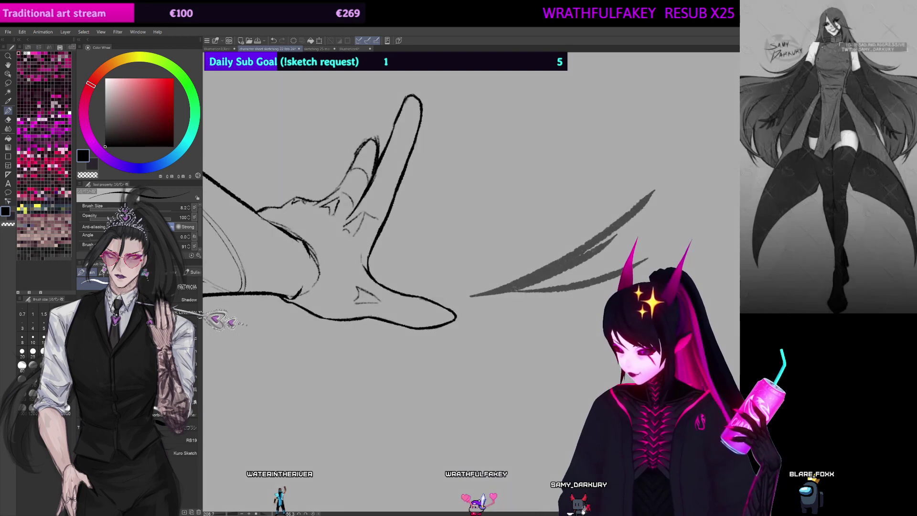
{"action": "mouse_move", "coordinate": [515, 288]}
{"action": "left_mouse_down"}
{"action": "mouse_move", "coordinate": [509, 306]}
{"action": "mouse_move", "coordinate": [432, 305]}
{"action": "left_mouse_up"}
{"action": "left_click_drag", "start_coordinate": [595, 321], "coordinate": [350, 370]}
{"action": "key", "text": "bracketright"}
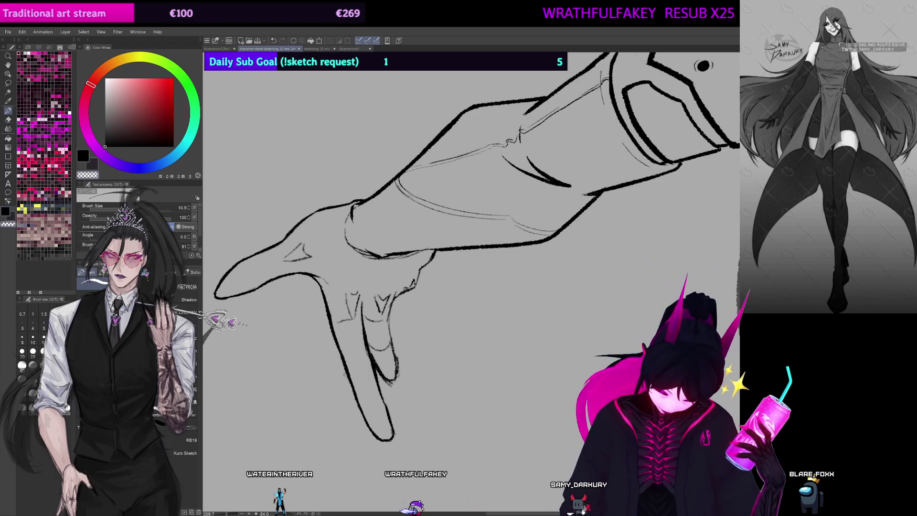
{"action": "key", "text": "bracketright"}
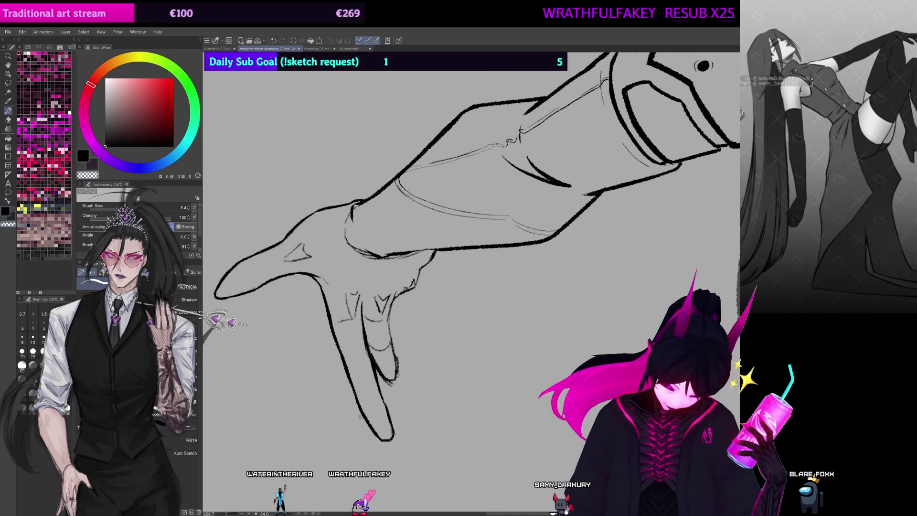
Step: Ink the shorter downward finger and the small knuckle marks on the outstretched hand with a thinner brush
{"action": "left_click_drag", "start_coordinate": [361, 416], "coordinate": [340, 360]}
{"action": "key", "text": "bracketright"}
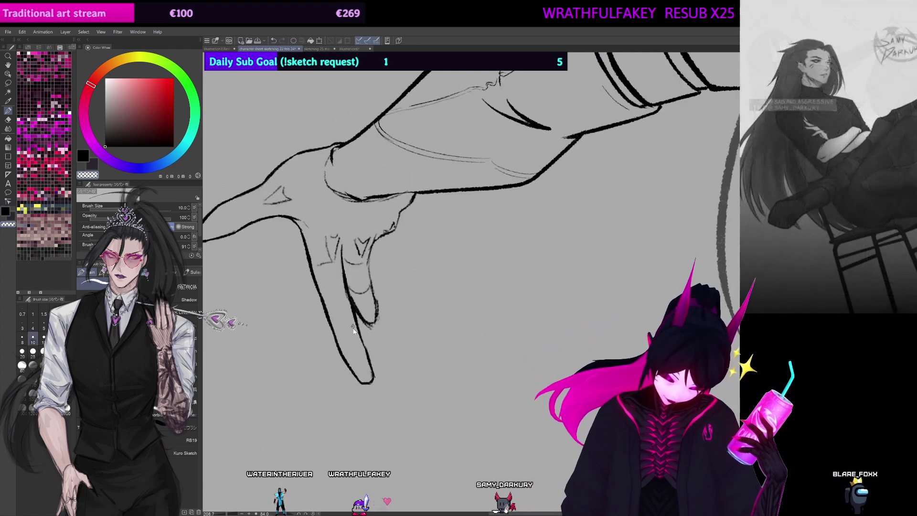
{"action": "left_click_drag", "start_coordinate": [353, 330], "coordinate": [398, 345]}
{"action": "key", "text": "bracketleft"}
{"action": "key", "text": "bracketleft"}
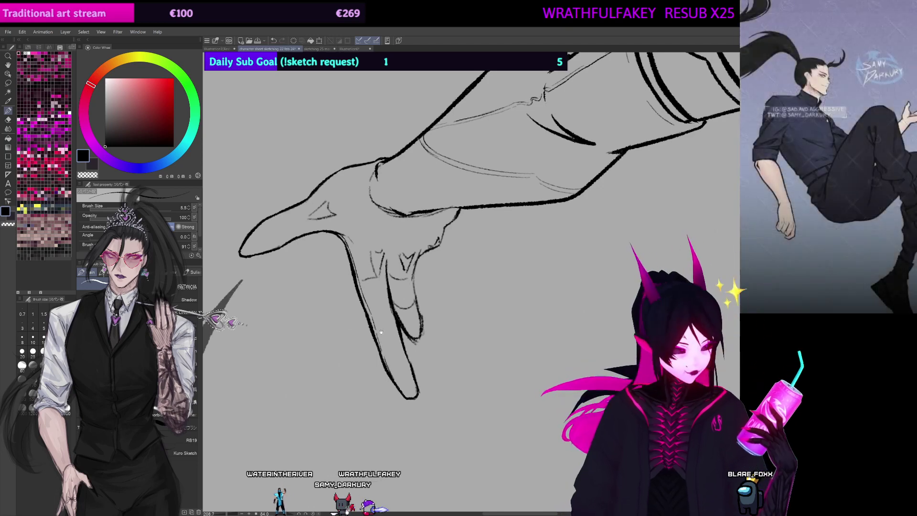
{"action": "mouse_move", "coordinate": [489, 238]}
{"action": "left_mouse_down"}
{"action": "mouse_move", "coordinate": [497, 260]}
{"action": "mouse_move", "coordinate": [493, 245]}
{"action": "left_mouse_up"}
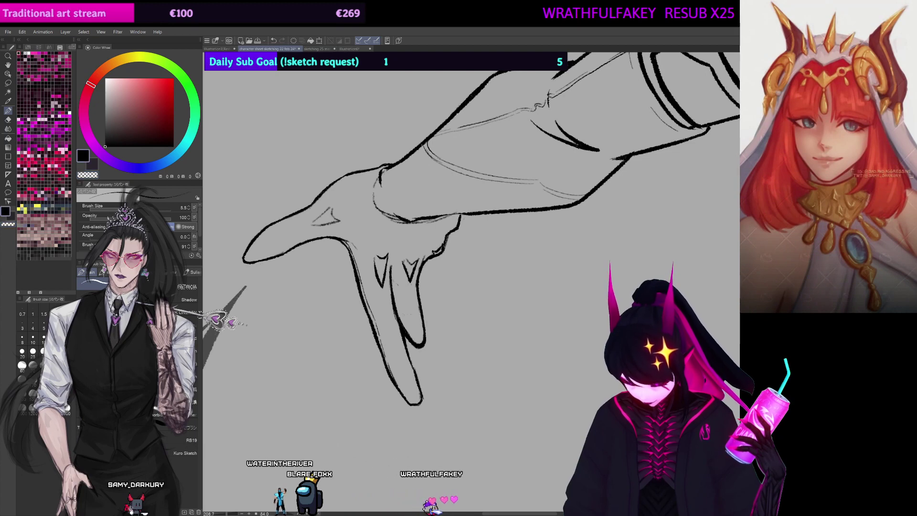
Step: Ink the sleeve edge where it meets the wrist of the outstretched hand, using a brush size of 4.9
{"action": "left_click_drag", "start_coordinate": [462, 224], "coordinate": [464, 295]}
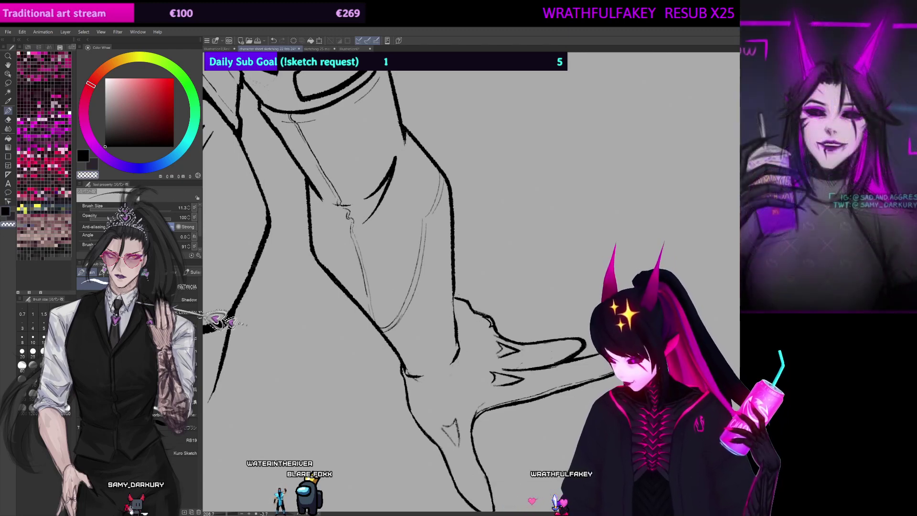
{"action": "key", "text": "bracketleft"}
{"action": "left_click_drag", "start_coordinate": [454, 309], "coordinate": [452, 361]}
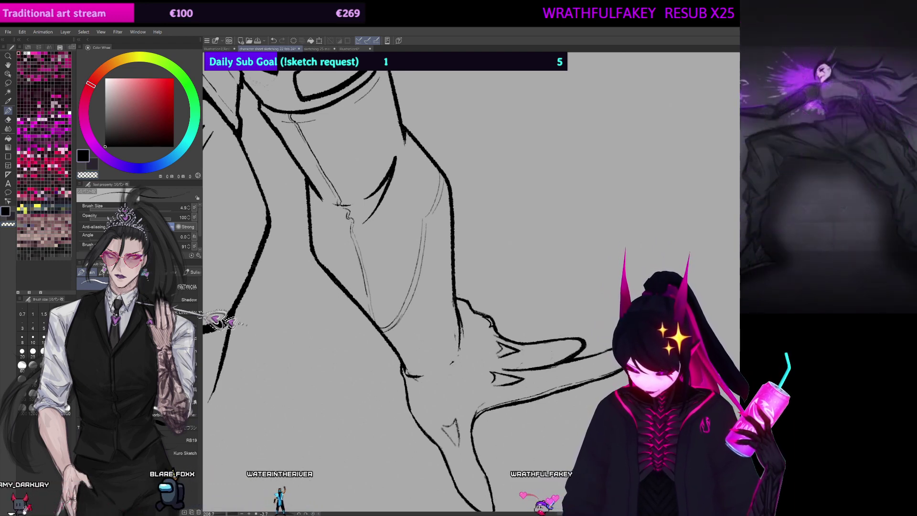
{"action": "left_click_drag", "start_coordinate": [438, 362], "coordinate": [409, 223]}
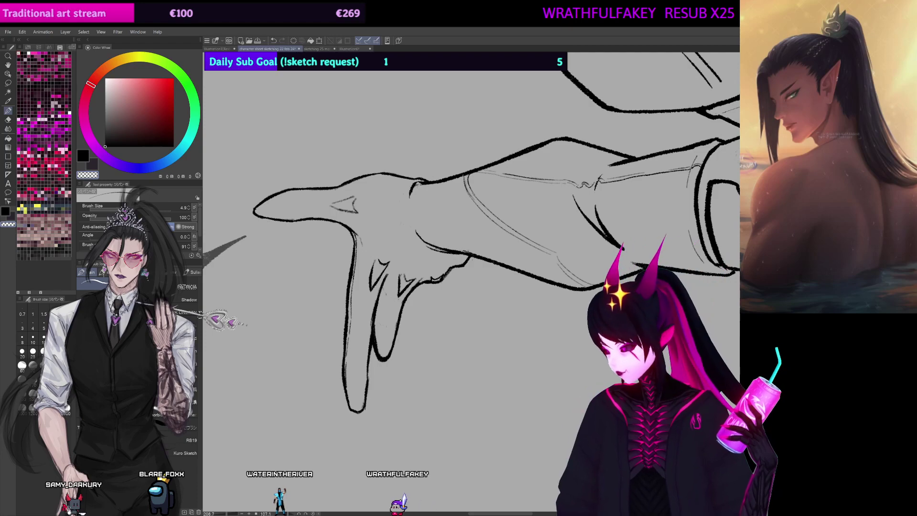
Step: Examine the inked arms, hands and torso of the whole figure from several angles
{"action": "key", "text": "ctrl+at"}
{"action": "key", "text": "ctrl+minus"}
{"action": "key", "text": "ctrl+minus"}
{"action": "key", "text": "ctrl+minus"}
{"action": "key", "text": "ctrl+minus"}
{"action": "left_click_drag", "start_coordinate": [372, 282], "coordinate": [571, 283]}
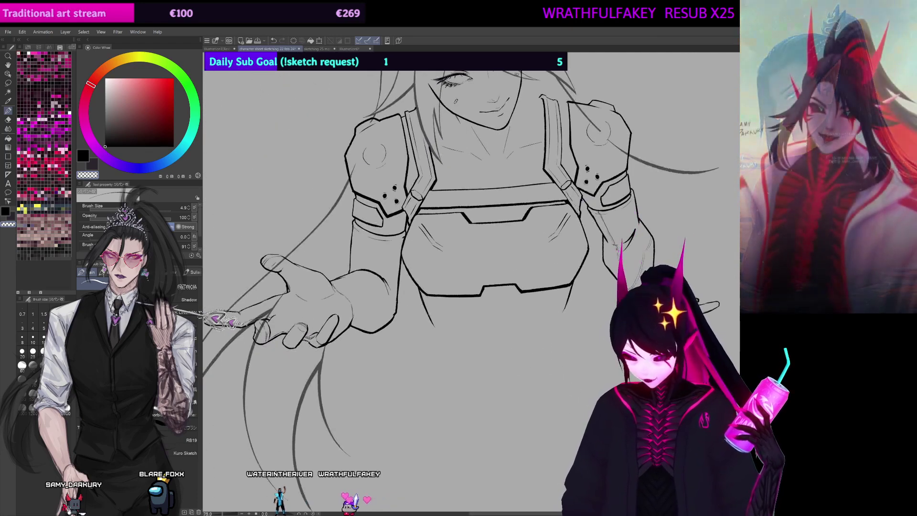
{"action": "left_click_drag", "start_coordinate": [430, 268], "coordinate": [492, 258]}
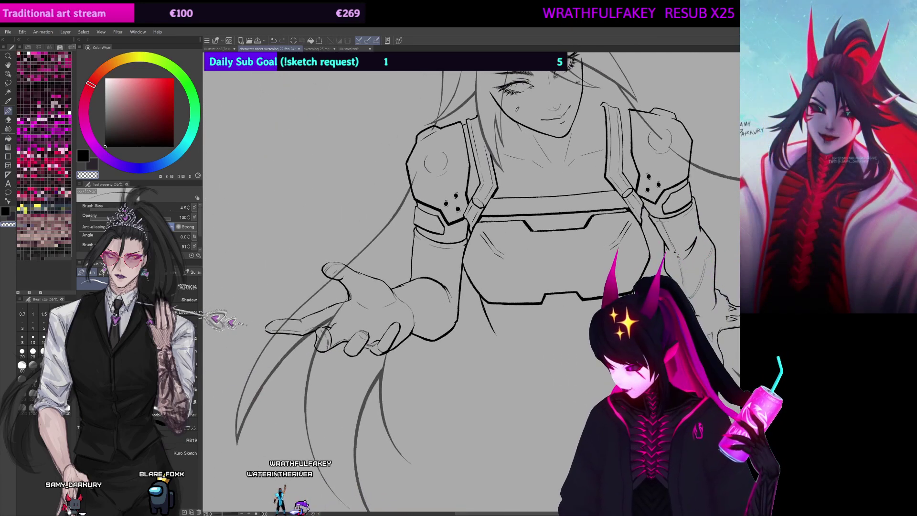
{"action": "left_click_drag", "start_coordinate": [569, 282], "coordinate": [537, 210]}
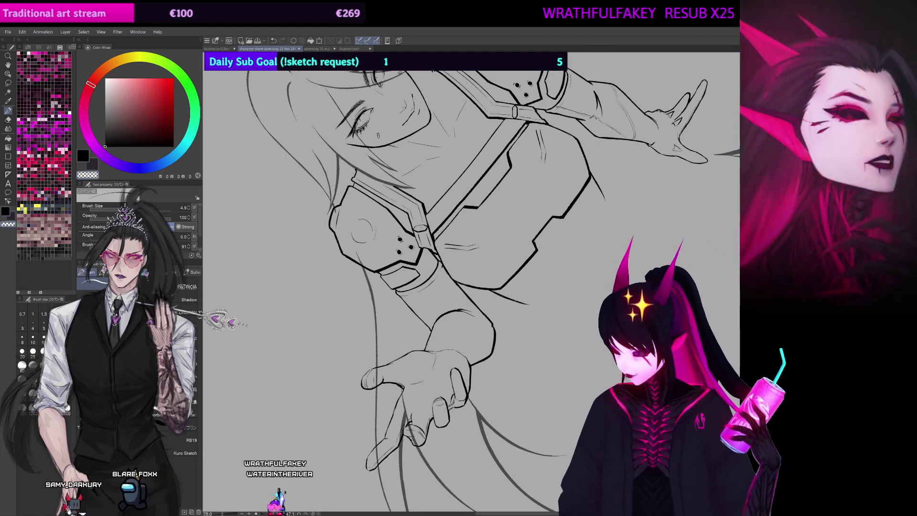
{"action": "key", "text": "ctrl+at"}
{"action": "left_click_drag", "start_coordinate": [426, 320], "coordinate": [444, 278]}
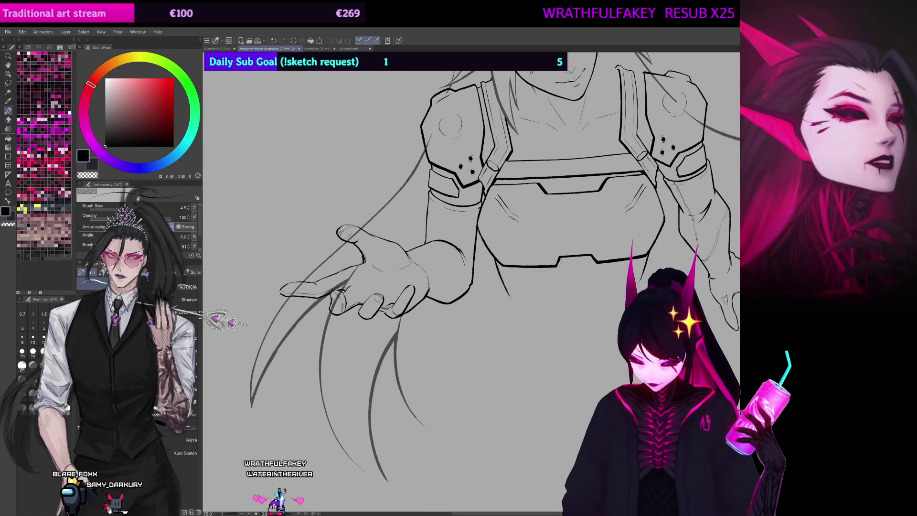
{"action": "left_click_drag", "start_coordinate": [630, 213], "coordinate": [580, 234]}
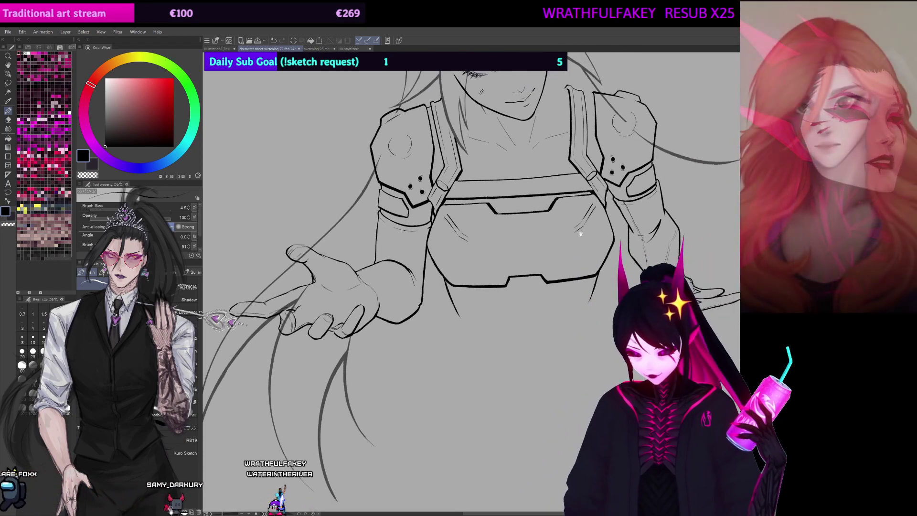
{"action": "left_click_drag", "start_coordinate": [640, 216], "coordinate": [696, 218]}
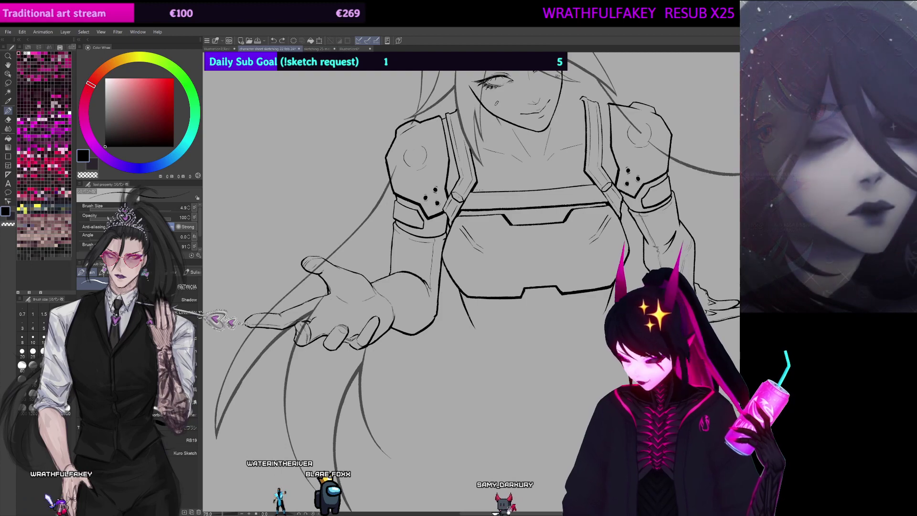
Step: Draw a thin double seam line curving around the forearm cuff behind the open palm, using brush size 2.0
{"action": "left_click_drag", "start_coordinate": [588, 282], "coordinate": [403, 188]}
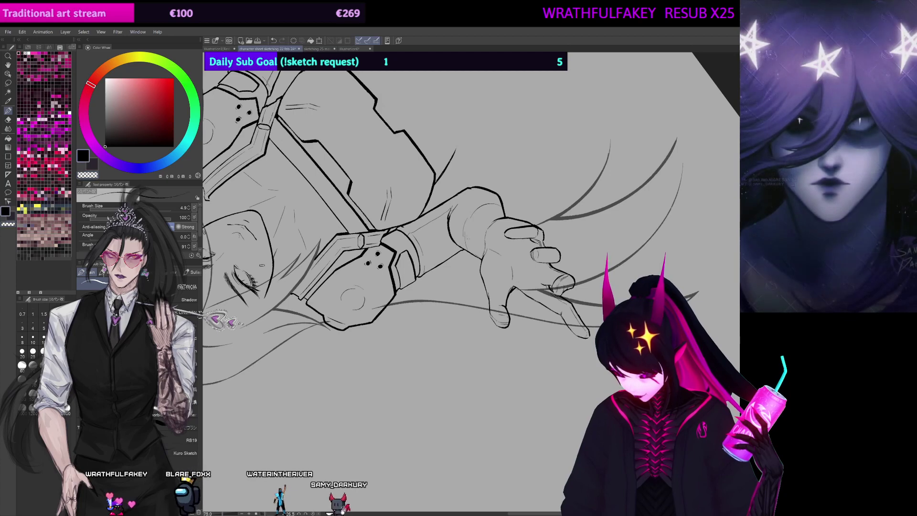
{"action": "left_click_drag", "start_coordinate": [479, 282], "coordinate": [564, 281]}
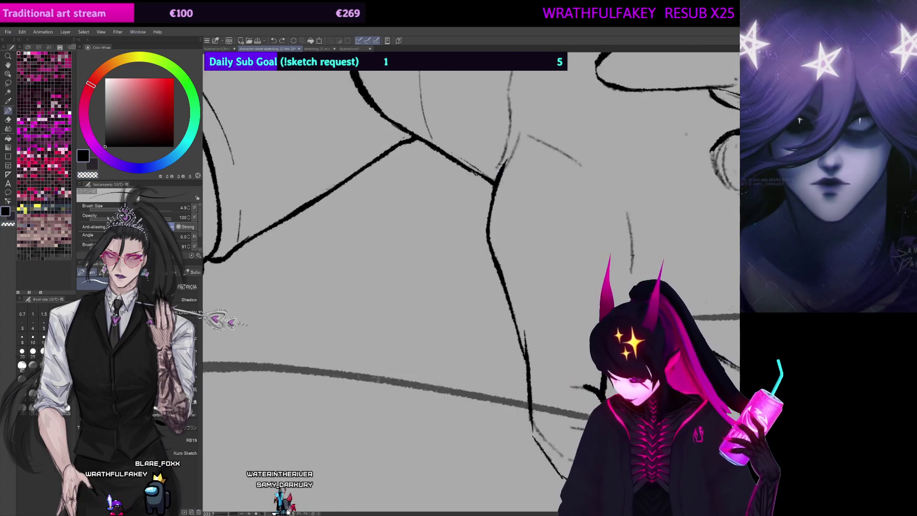
{"action": "left_click_drag", "start_coordinate": [430, 120], "coordinate": [394, 363]}
{"action": "key", "text": "["}
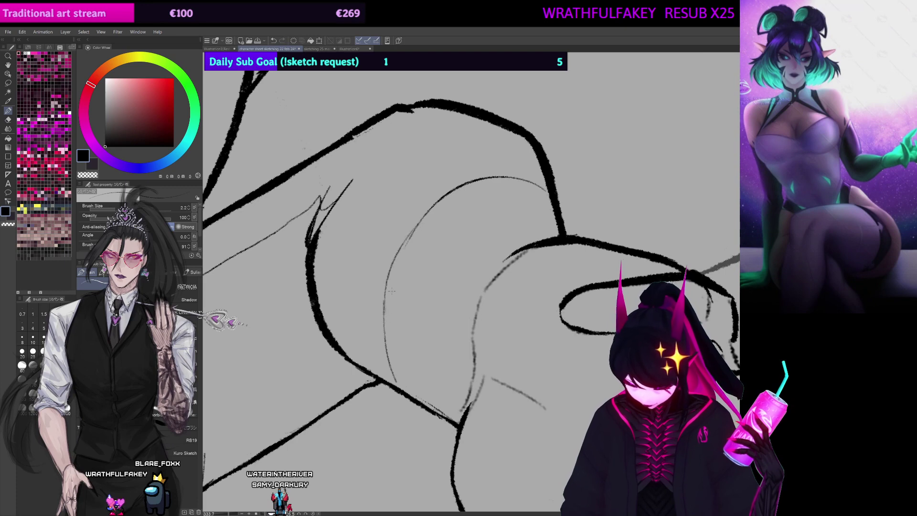
{"action": "left_click_drag", "start_coordinate": [385, 340], "coordinate": [399, 387]}
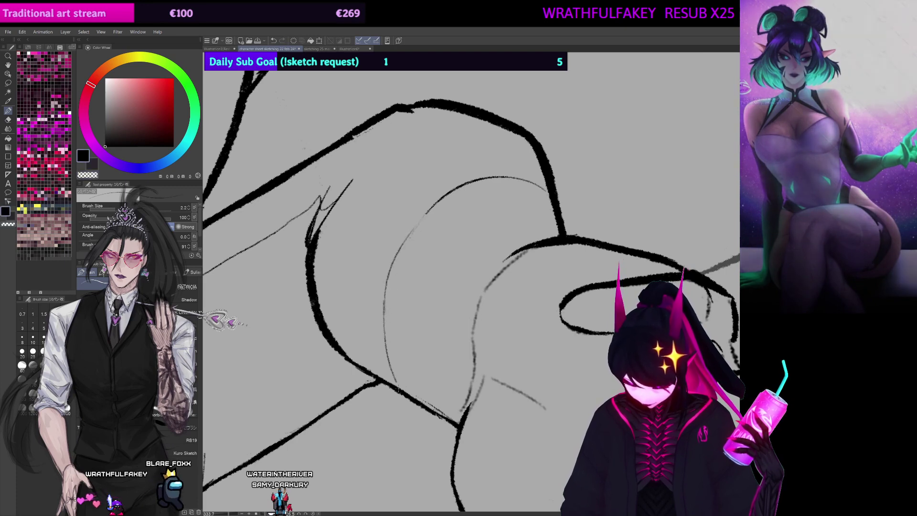
{"action": "left_click_drag", "start_coordinate": [390, 249], "coordinate": [384, 359]}
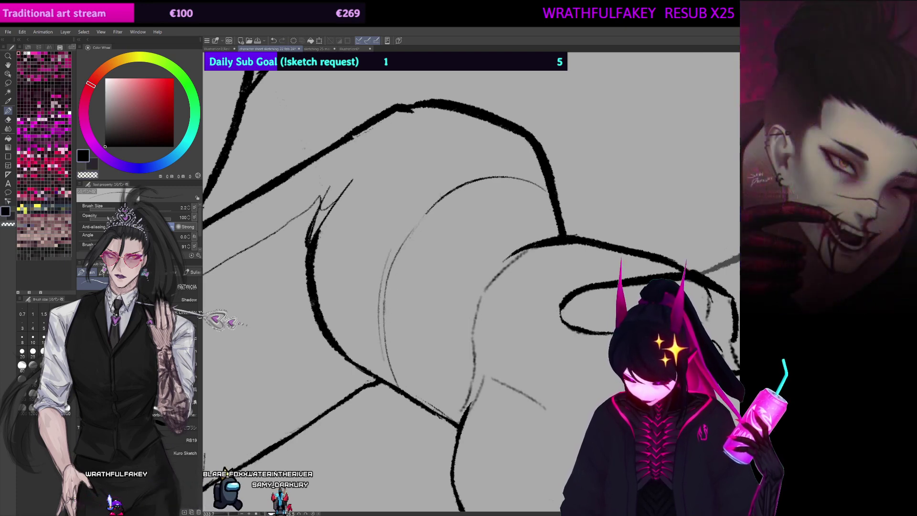
{"action": "key", "text": "ctrl+z"}
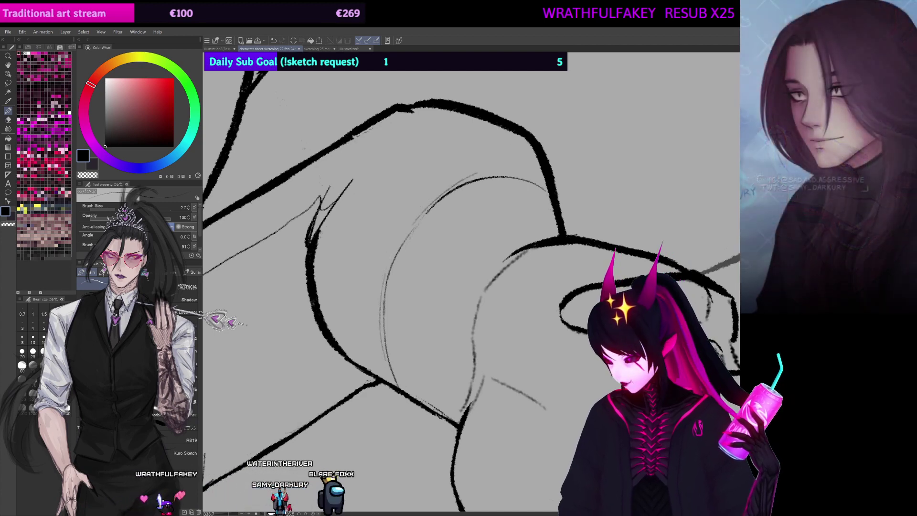
{"action": "left_click_drag", "start_coordinate": [607, 336], "coordinate": [610, 239]}
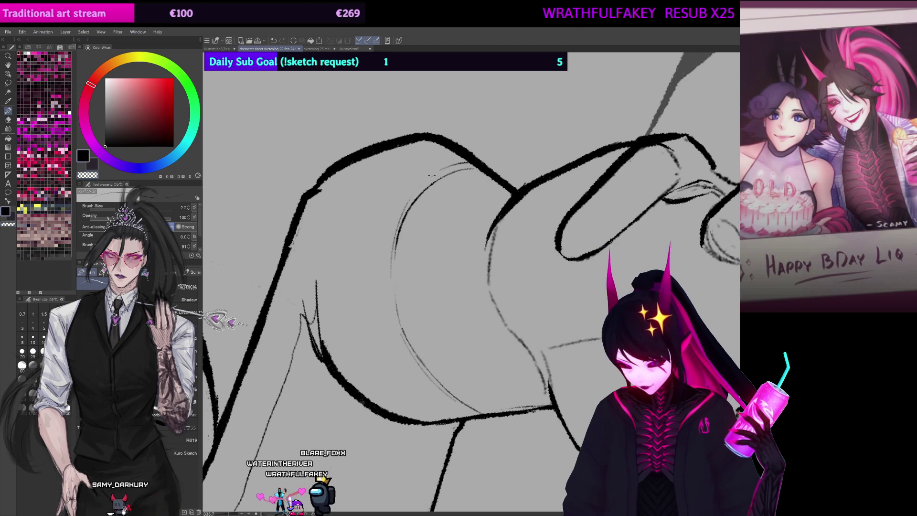
{"action": "key", "text": "ctrl+@"}
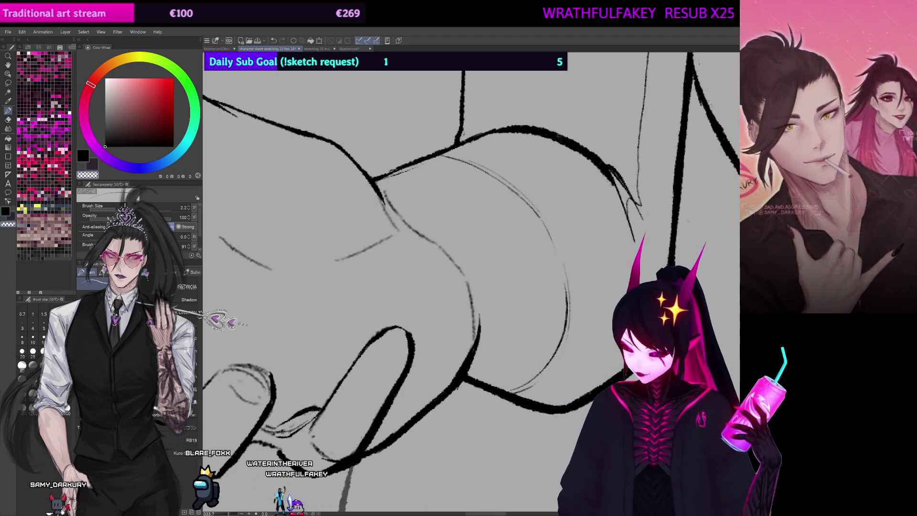
{"action": "scroll", "coordinate": [479, 282], "scroll_direction": "down", "scroll_amount": 6}
{"action": "scroll", "coordinate": [334, 215], "scroll_direction": "up", "scroll_amount": 2}
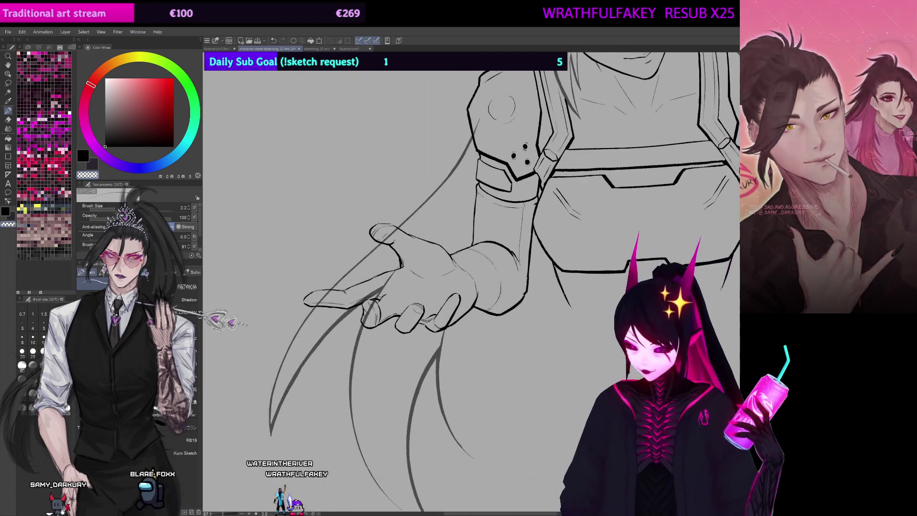
Step: Add thin double seam lines along the upper sleeve and into the elbow fold of the arm with the open palm
{"action": "left_click_drag", "start_coordinate": [478, 282], "coordinate": [448, 292]}
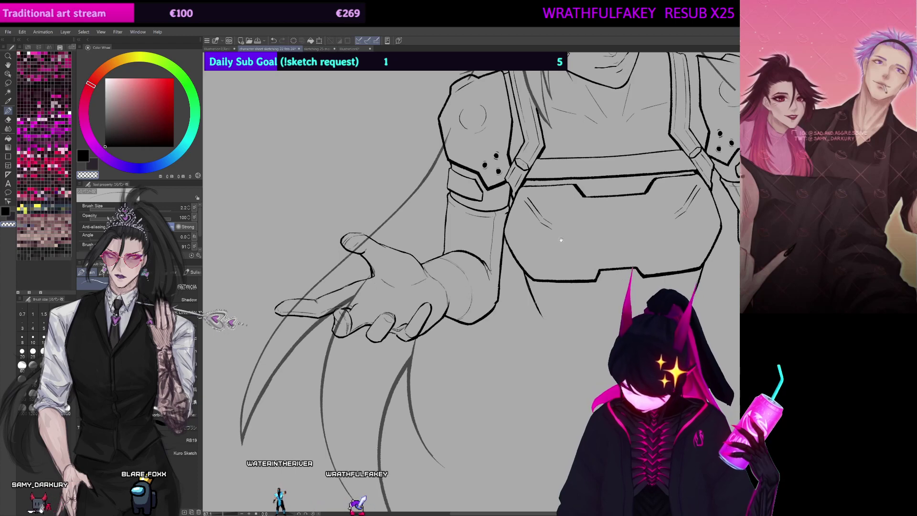
{"action": "mouse_move", "coordinate": [561, 239]}
{"action": "left_mouse_down"}
{"action": "mouse_move", "coordinate": [508, 254]}
{"action": "mouse_move", "coordinate": [477, 275]}
{"action": "mouse_move", "coordinate": [482, 280]}
{"action": "left_mouse_up"}
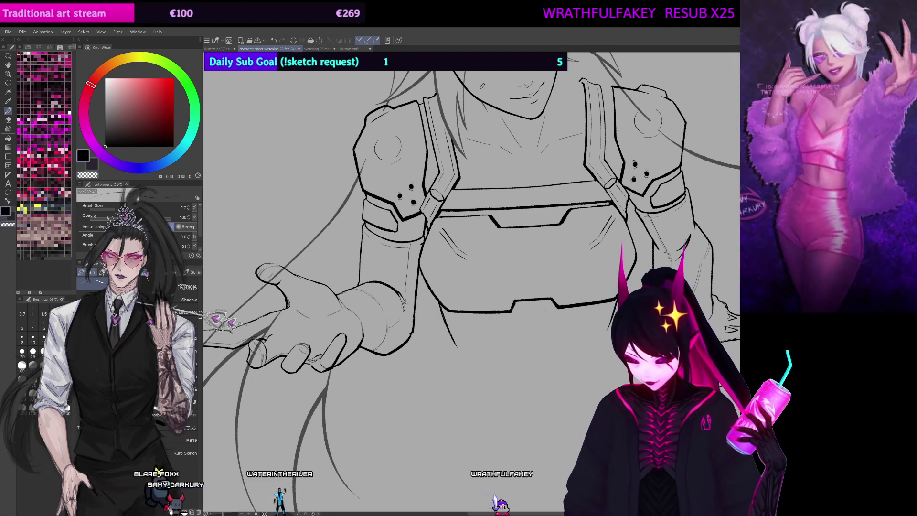
{"action": "key", "text": "h"}
{"action": "left_click_drag", "start_coordinate": [537, 315], "coordinate": [451, 311]}
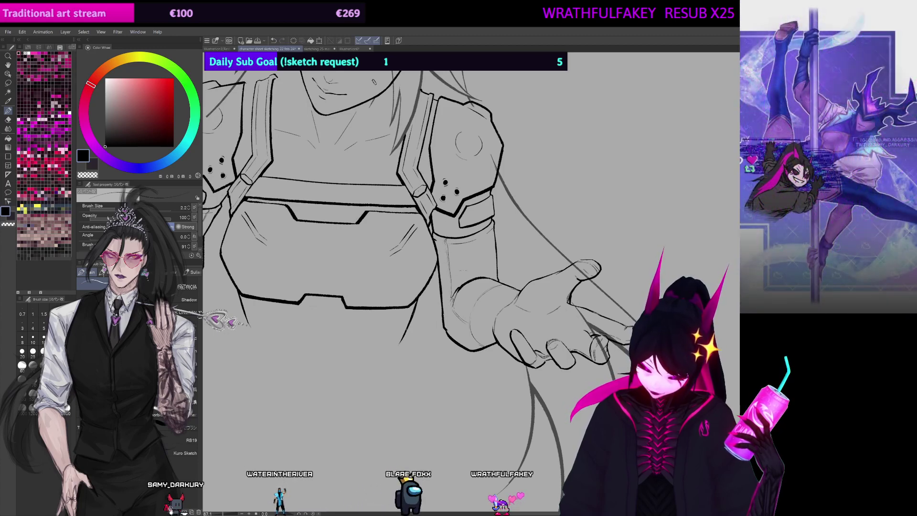
{"action": "left_click_drag", "start_coordinate": [463, 271], "coordinate": [496, 241]}
{"action": "scroll", "coordinate": [452, 242], "scroll_direction": "up", "scroll_amount": 4}
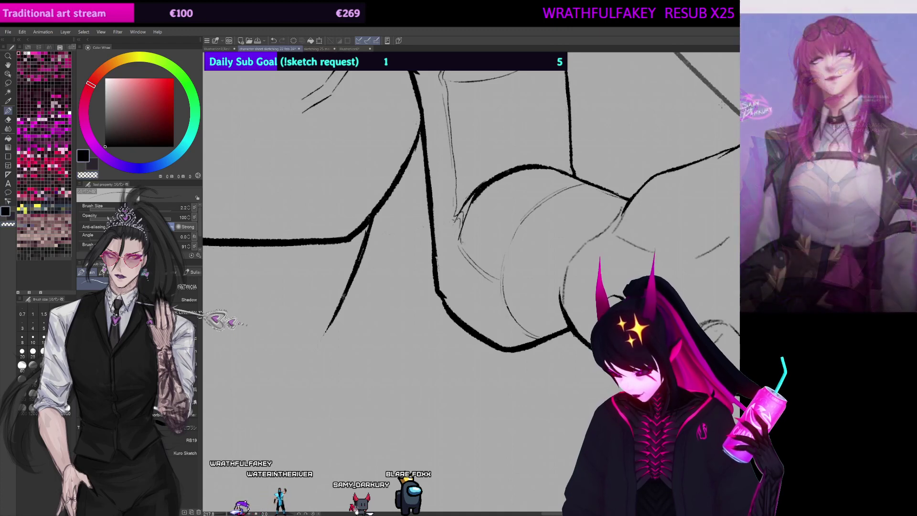
{"action": "key", "text": "ctrl+z"}
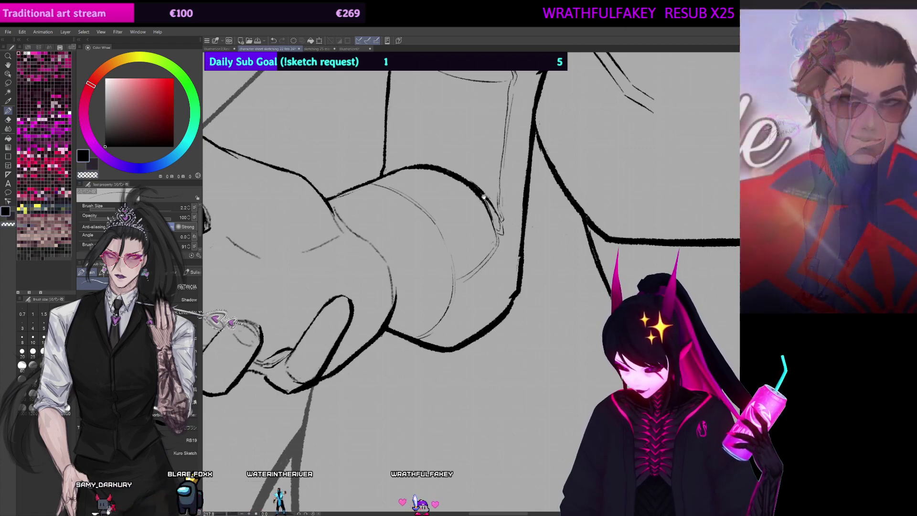
{"action": "mouse_move", "coordinate": [484, 196]}
{"action": "left_mouse_down"}
{"action": "mouse_move", "coordinate": [499, 236]}
{"action": "mouse_move", "coordinate": [492, 288]}
{"action": "mouse_move", "coordinate": [445, 302]}
{"action": "left_mouse_up"}
{"action": "scroll", "coordinate": [437, 299], "scroll_direction": "down", "scroll_amount": 7}
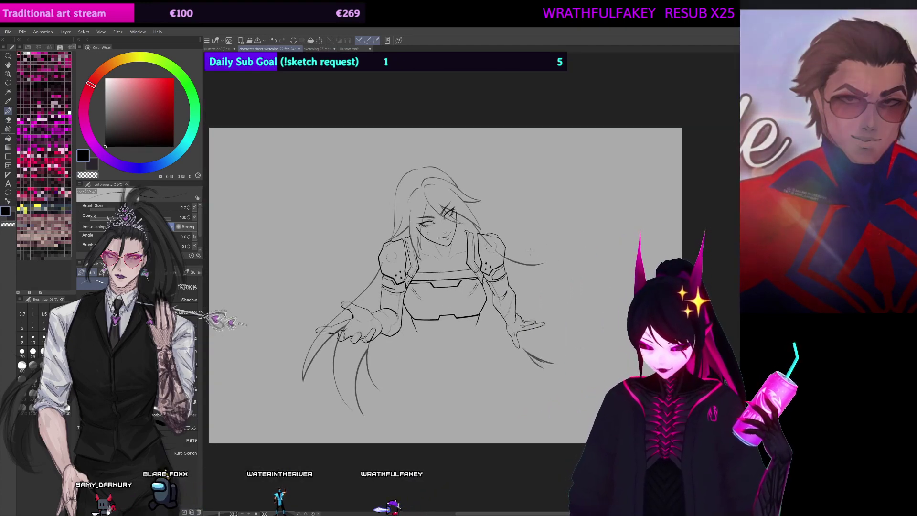
Step: Reveal the rough sketch beneath the line art and frame the waist and hips for inking
{"action": "scroll", "coordinate": [459, 335], "scroll_direction": "up", "scroll_amount": 1}
{"action": "scroll", "coordinate": [372, 394], "scroll_direction": "up", "scroll_amount": 2}
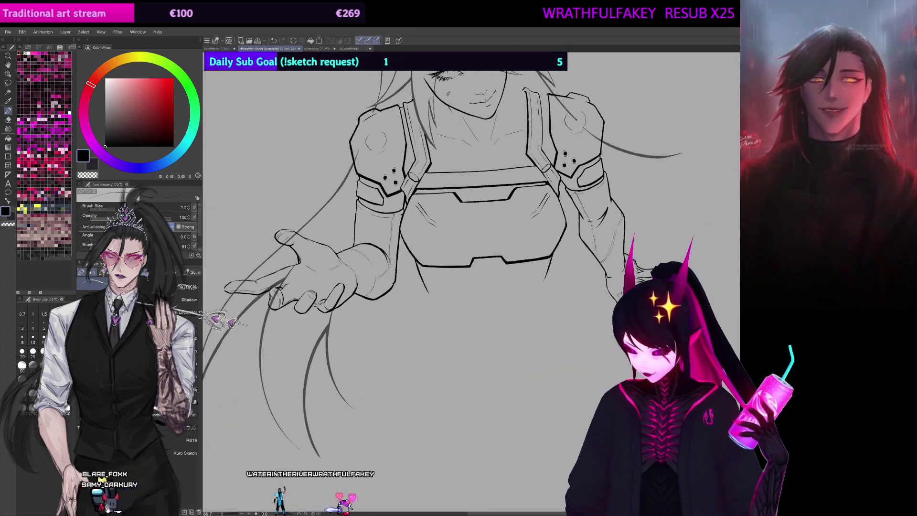
{"action": "scroll", "coordinate": [372, 395], "scroll_direction": "up", "scroll_amount": 1}
{"action": "left_click_drag", "start_coordinate": [299, 150], "coordinate": [278, 170]}
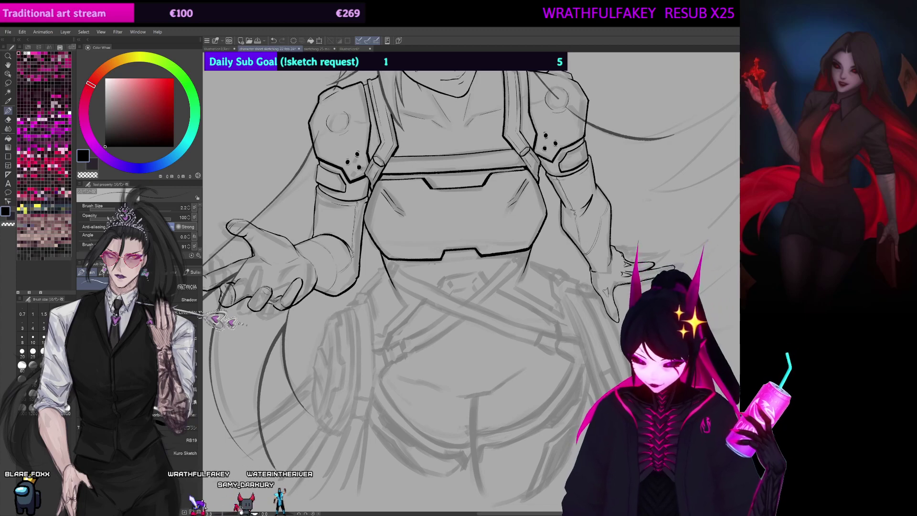
{"action": "left_click_drag", "start_coordinate": [469, 264], "coordinate": [468, 251]}
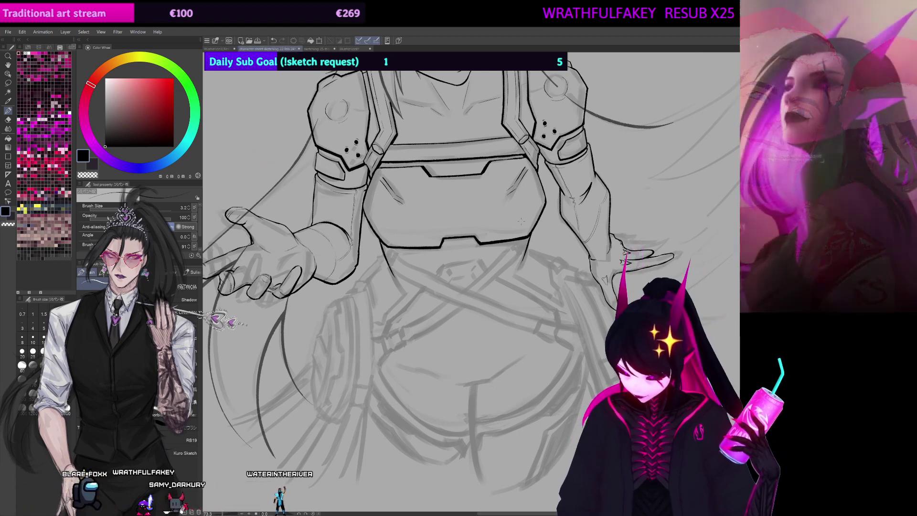
Step: Ink the short side lines of the waist beneath both lower corners of the chest plate, using brush size 10.5
{"action": "key", "text": "bracketright"}
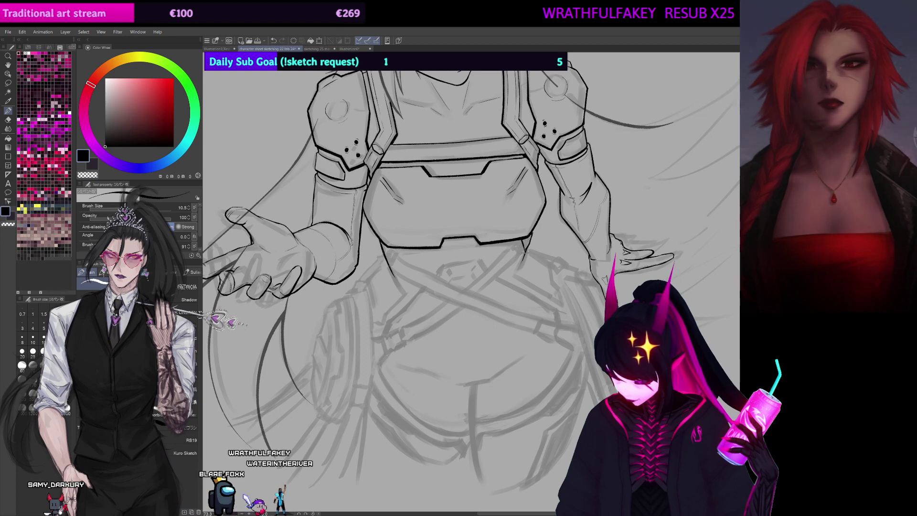
{"action": "left_click_drag", "start_coordinate": [526, 252], "coordinate": [522, 254]}
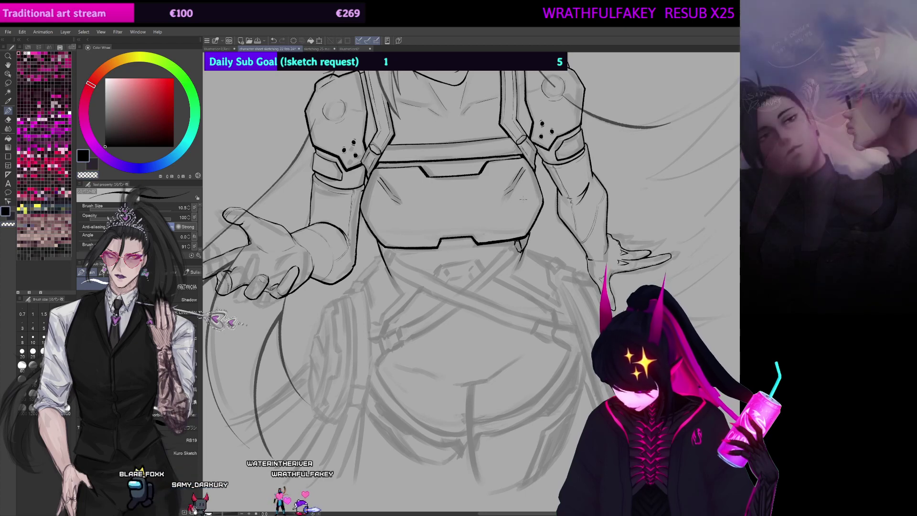
{"action": "left_click_drag", "start_coordinate": [523, 199], "coordinate": [531, 199]}
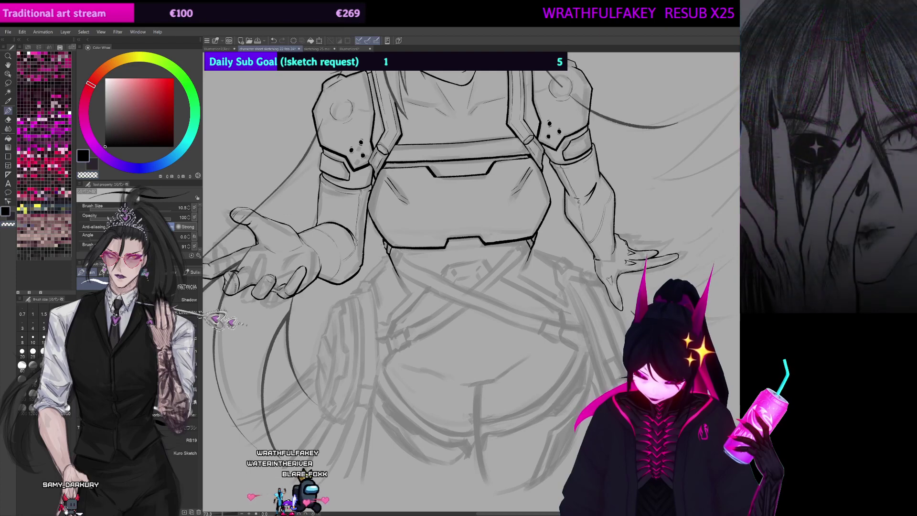
{"action": "scroll", "coordinate": [540, 187], "scroll_direction": "down", "scroll_amount": 2}
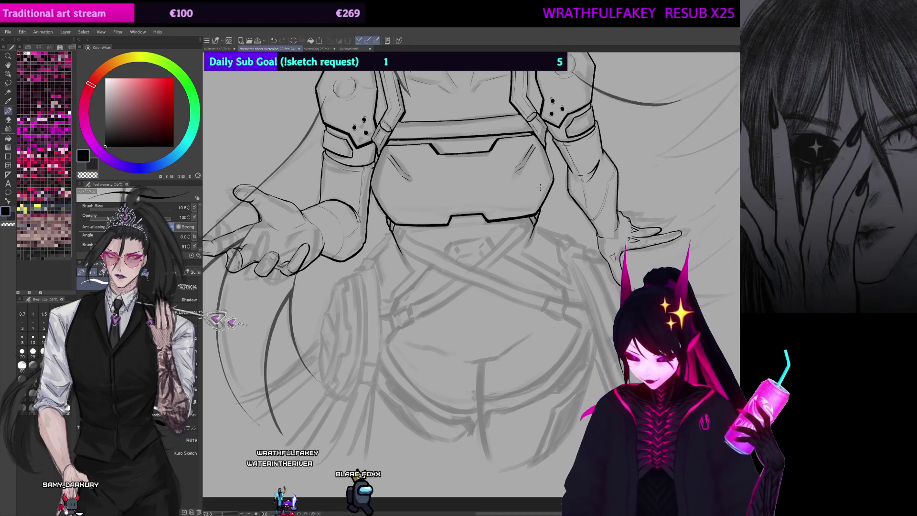
Step: Ink the two parallel edges of a curved strap running diagonally from the chest plate's lower corner across the waist to the opposite hip
{"action": "left_click_drag", "start_coordinate": [542, 232], "coordinate": [507, 193]}
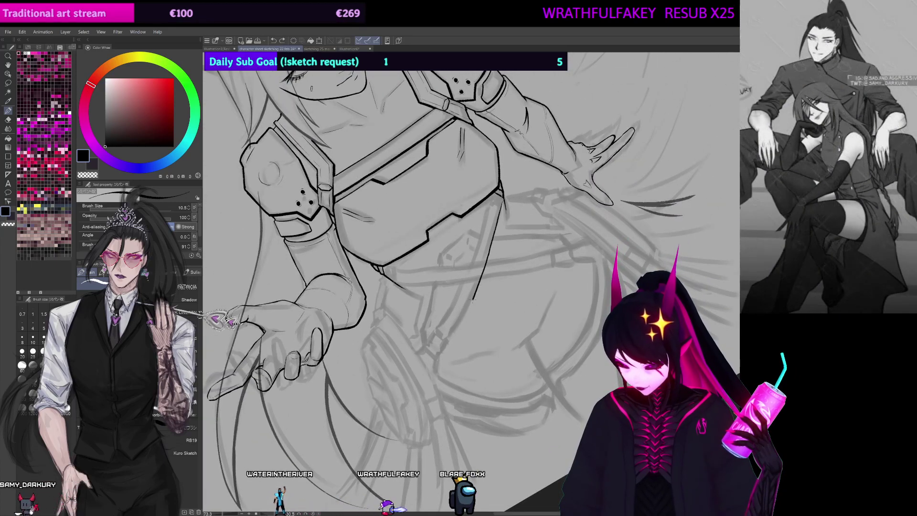
{"action": "left_click_drag", "start_coordinate": [311, 290], "coordinate": [583, 215]}
{"action": "key", "text": "-"}
{"action": "key", "text": "-"}
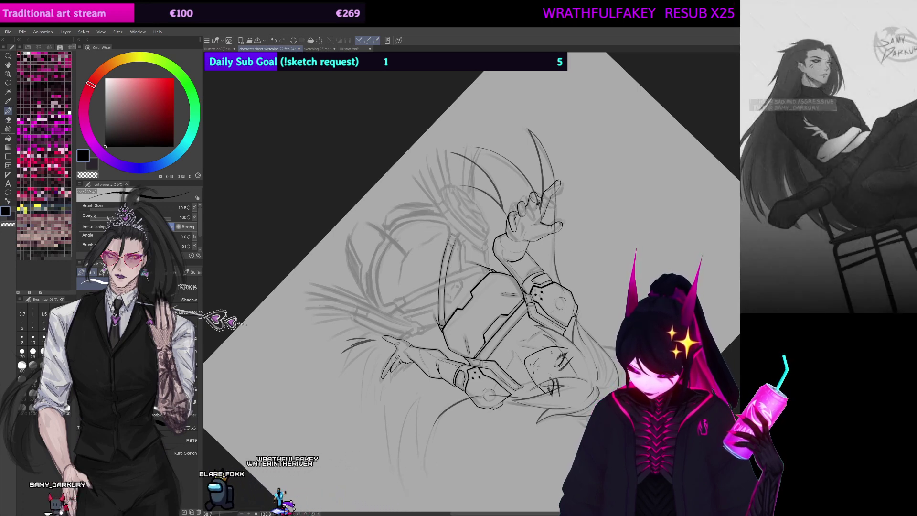
{"action": "scroll", "coordinate": [461, 290], "scroll_direction": "up", "scroll_amount": 5}
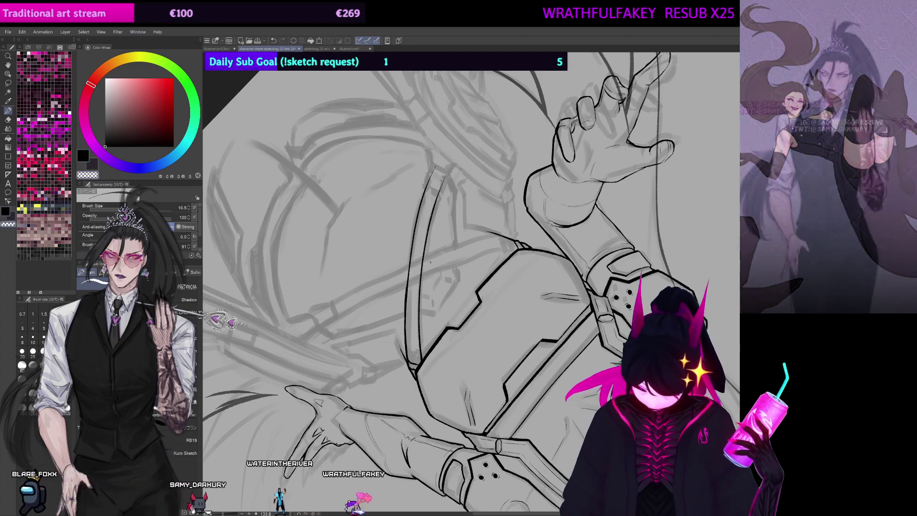
{"action": "left_click_drag", "start_coordinate": [430, 263], "coordinate": [408, 314]}
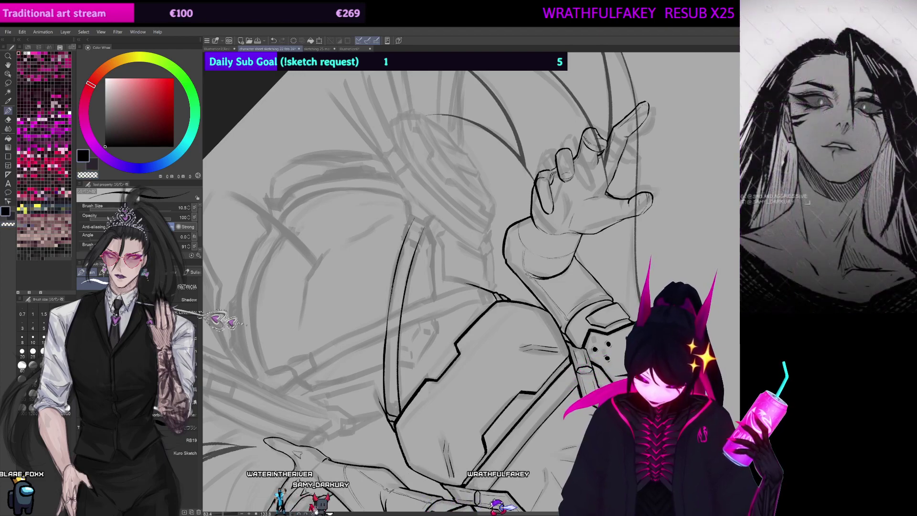
{"action": "key", "text": "ctrl+at"}
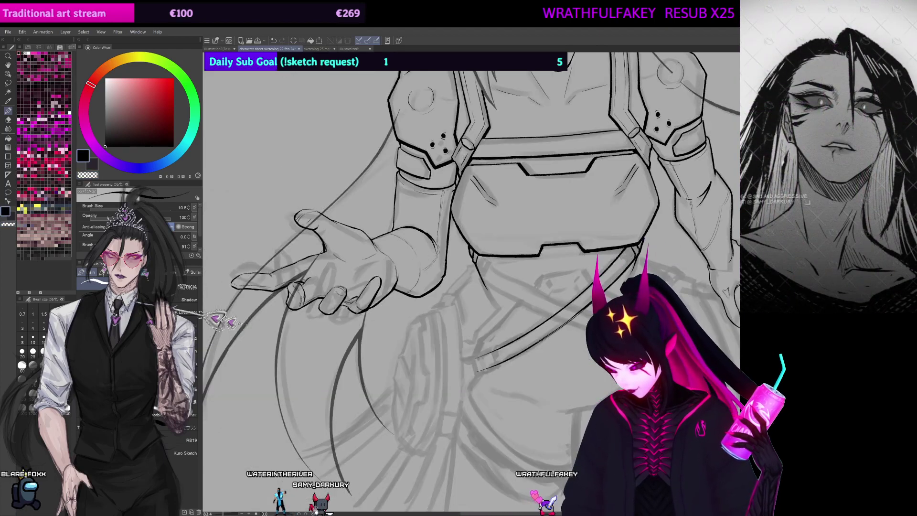
Step: Try to ink a second strap crossing the first one over the waist
{"action": "left_click_drag", "start_coordinate": [597, 290], "coordinate": [569, 213]}
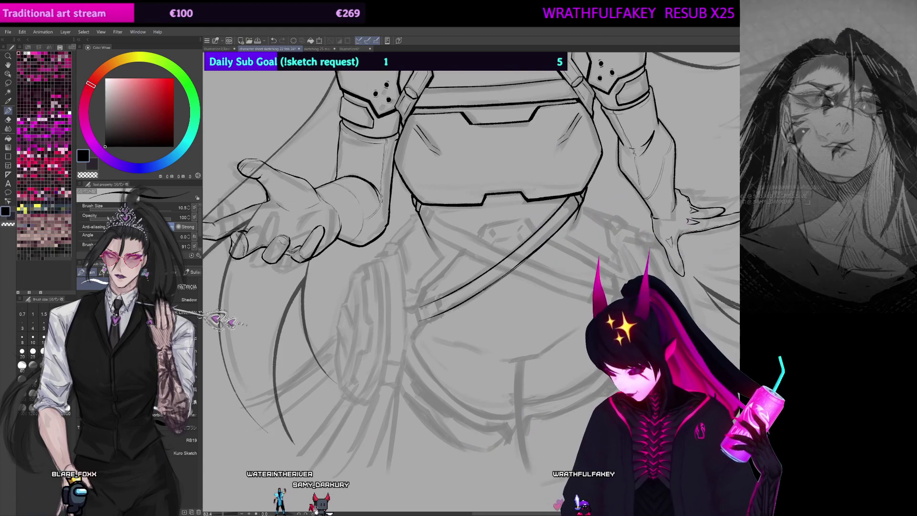
{"action": "left_click_drag", "start_coordinate": [534, 248], "coordinate": [516, 235]}
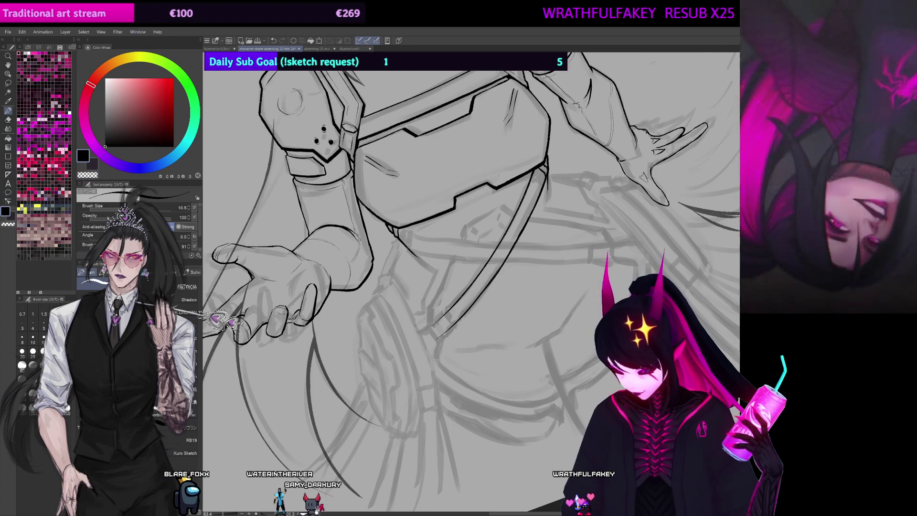
{"action": "left_click_drag", "start_coordinate": [524, 229], "coordinate": [453, 394]}
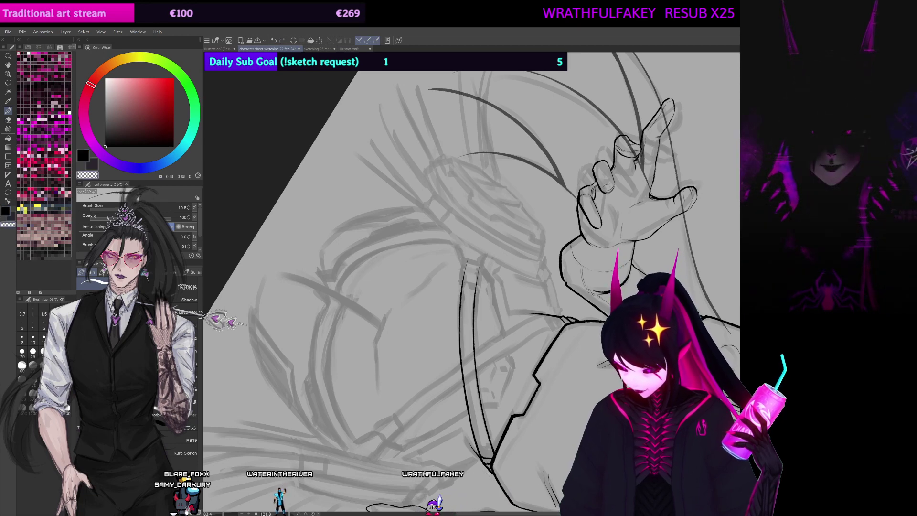
{"action": "left_click_drag", "start_coordinate": [554, 312], "coordinate": [549, 204]}
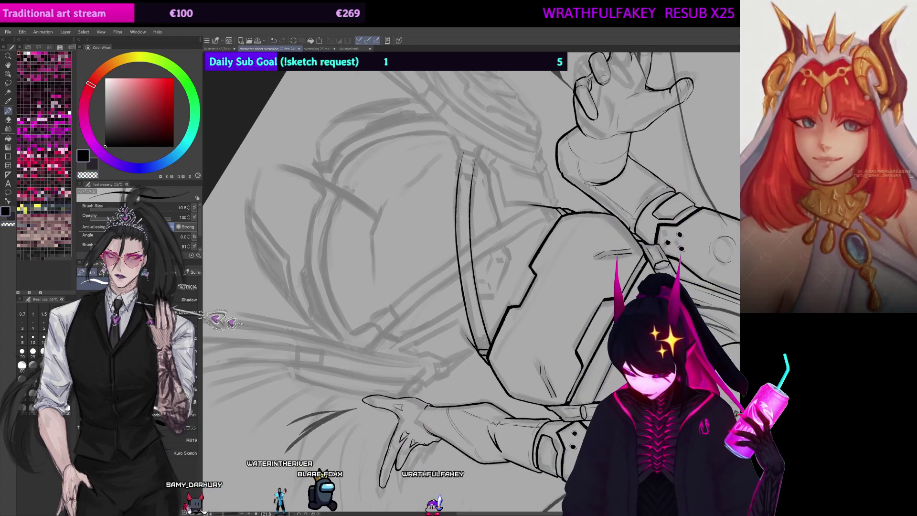
{"action": "left_click_drag", "start_coordinate": [699, 110], "coordinate": [701, 163]}
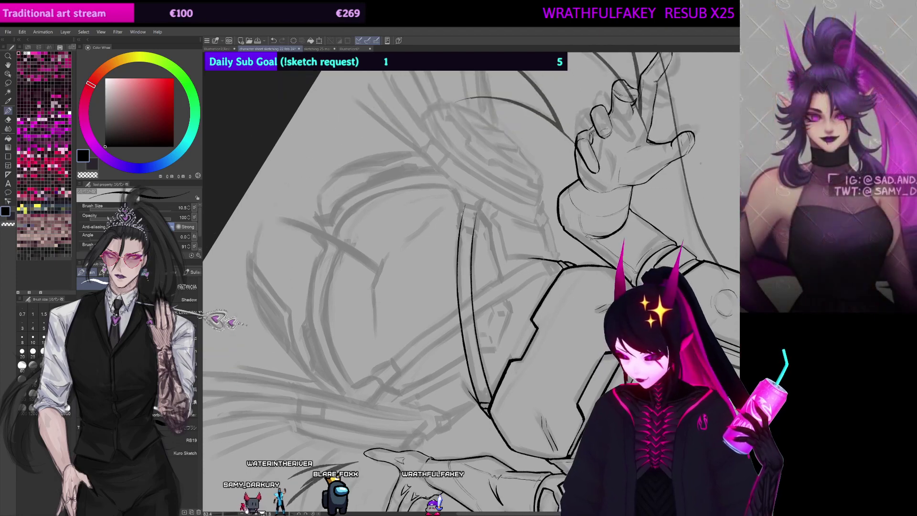
{"action": "key", "text": "ctrl+@"}
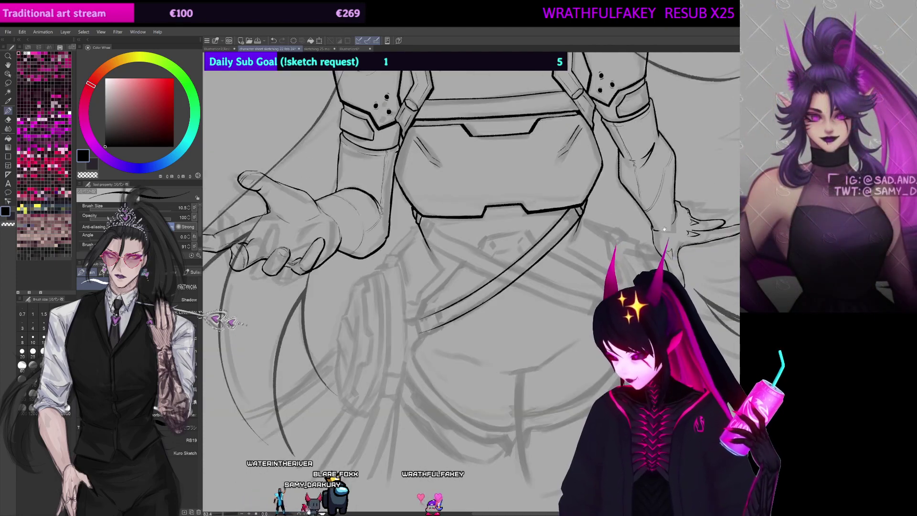
{"action": "left_click_drag", "start_coordinate": [549, 226], "coordinate": [458, 219]}
{"action": "scroll", "coordinate": [516, 263], "scroll_direction": "down", "scroll_amount": 2}
{"action": "left_click_drag", "start_coordinate": [515, 263], "coordinate": [515, 303]}
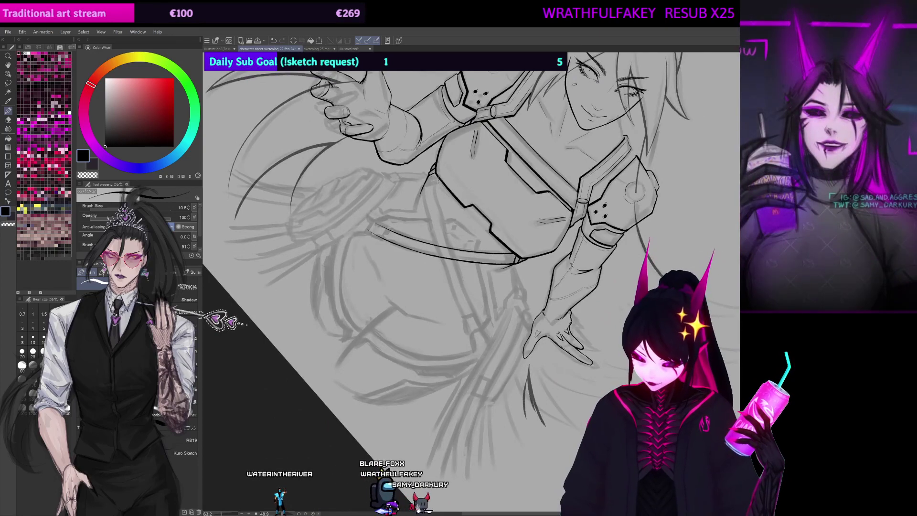
{"action": "key", "text": "ctrl+z"}
{"action": "left_click_drag", "start_coordinate": [476, 163], "coordinate": [453, 205]}
{"action": "scroll", "coordinate": [429, 287], "scroll_direction": "down", "scroll_amount": 2}
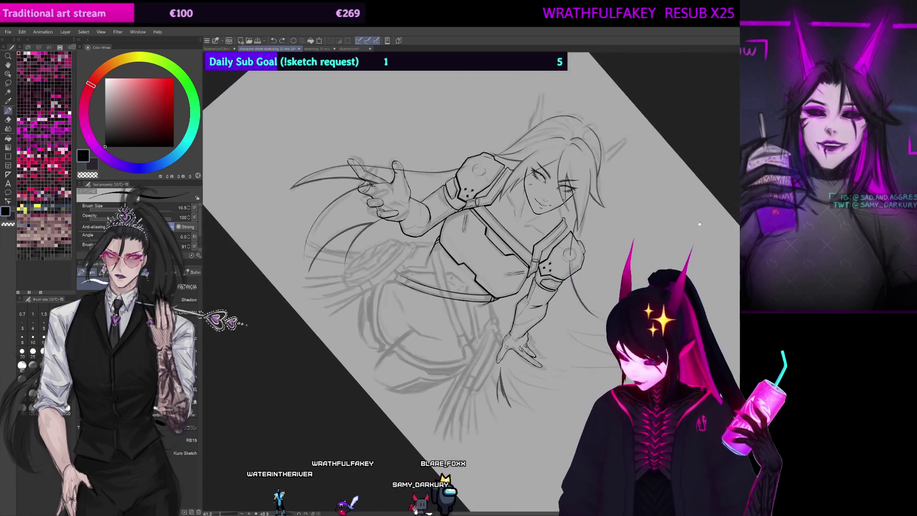
Step: Draw both edges of the second strap crossing the first from the other chest plate corner, undoing unsatisfactory strokes, and mirror the canvas
{"action": "left_click_drag", "start_coordinate": [429, 286], "coordinate": [425, 311]}
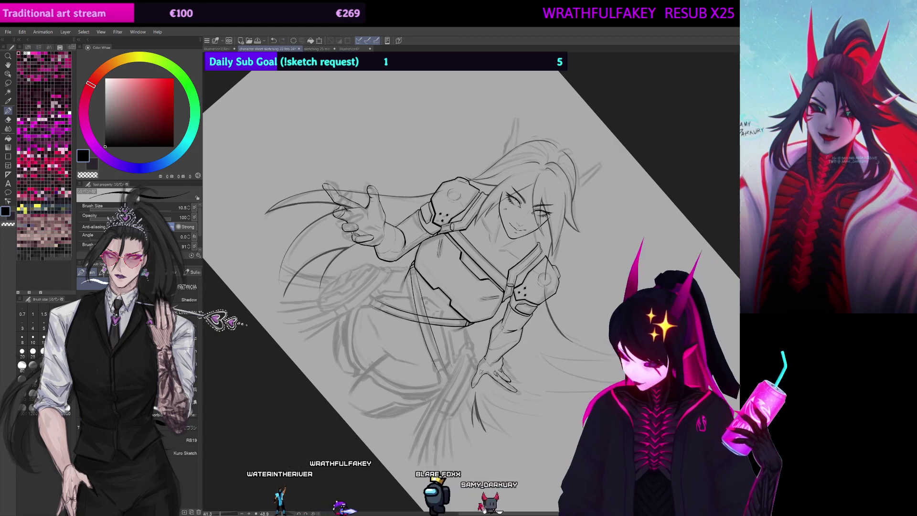
{"action": "key", "text": "shift+space"}
{"action": "key", "text": "space"}
{"action": "key", "text": "ctrl+z"}
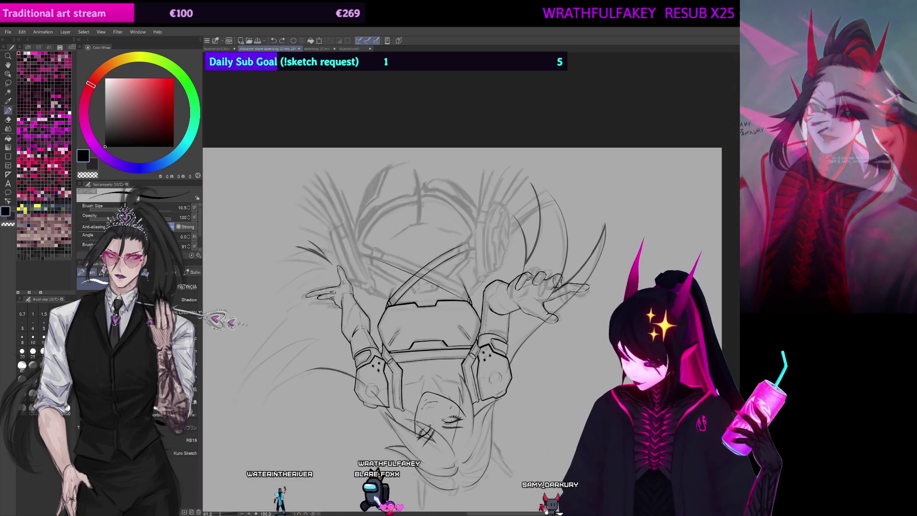
{"action": "key", "text": "shift+space"}
{"action": "key", "text": "space"}
{"action": "left_click_drag", "start_coordinate": [569, 186], "coordinate": [537, 231]}
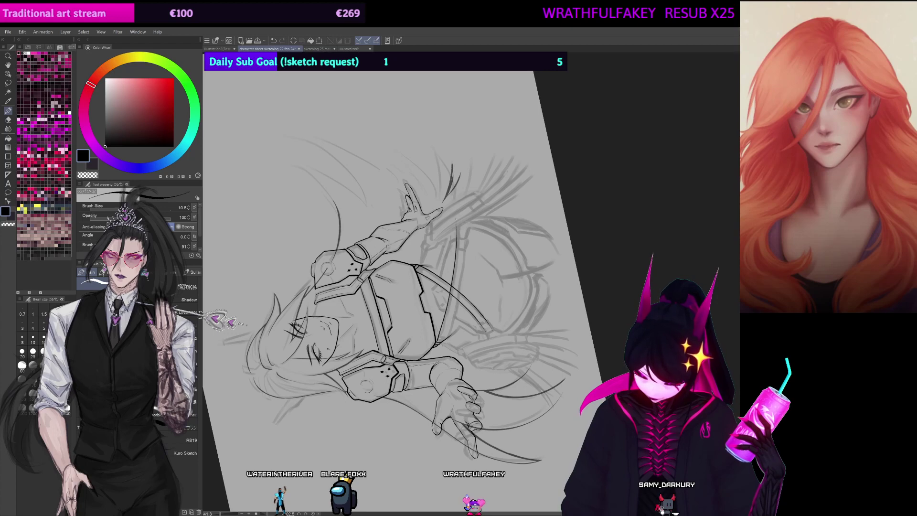
{"action": "key", "text": "ctrl+z"}
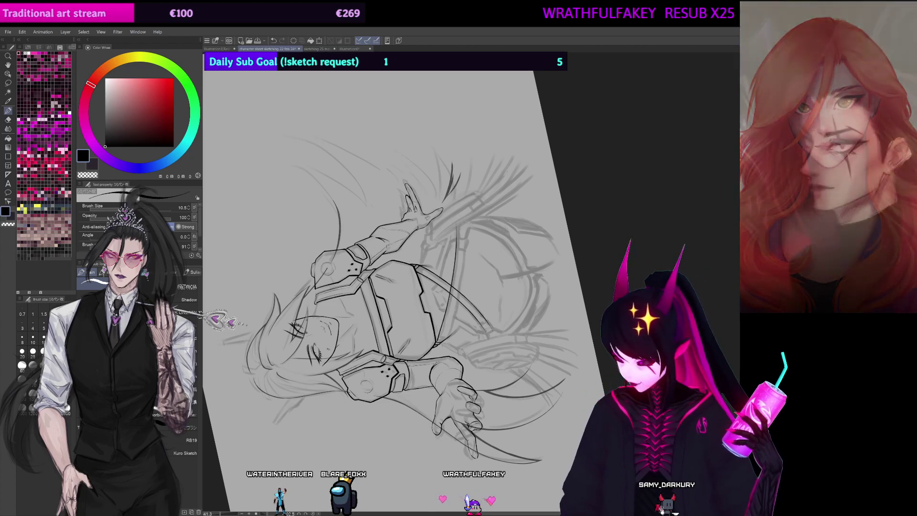
{"action": "key", "text": "h"}
{"action": "left_click_drag", "start_coordinate": [486, 254], "coordinate": [414, 265]}
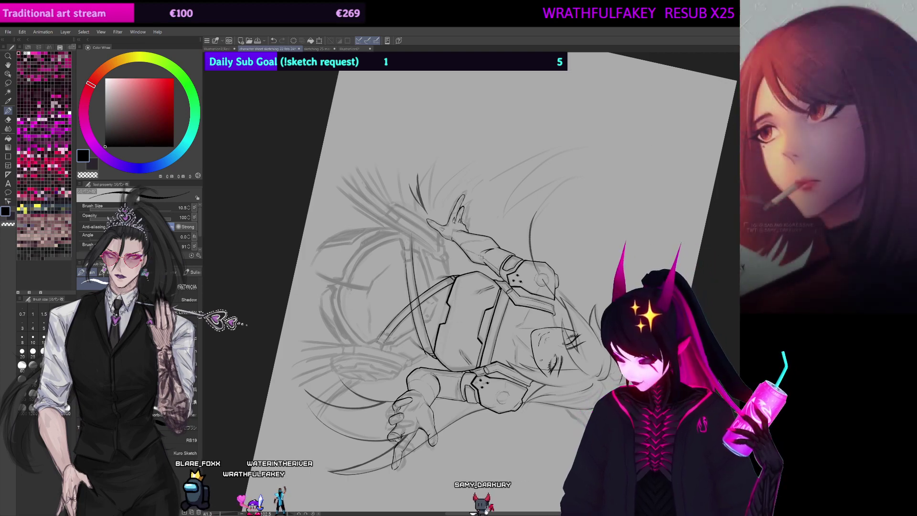
Step: Ink small connector tabs where the crossed straps meet the chest plate's two lower corners
{"action": "scroll", "coordinate": [476, 284], "scroll_direction": "up", "scroll_amount": 5}
{"action": "left_click_drag", "start_coordinate": [286, 426], "coordinate": [504, 215]}
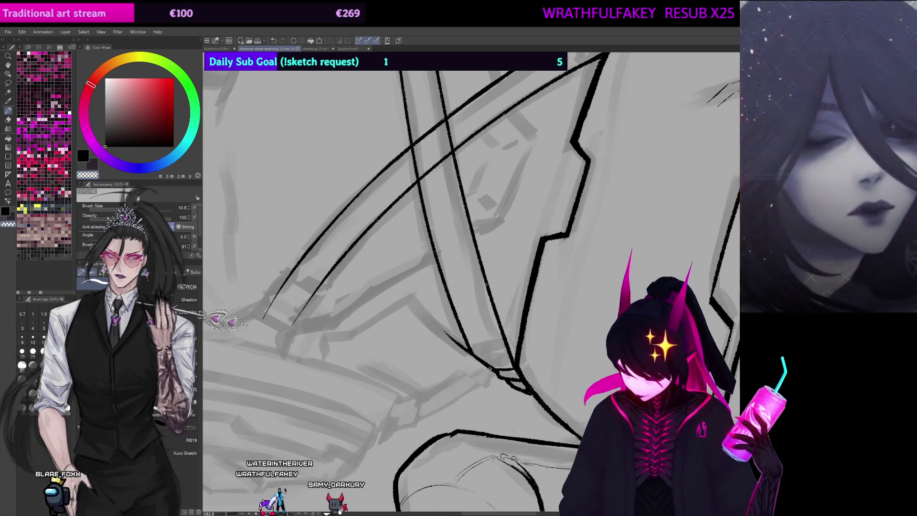
{"action": "left_click_drag", "start_coordinate": [490, 369], "coordinate": [555, 254]}
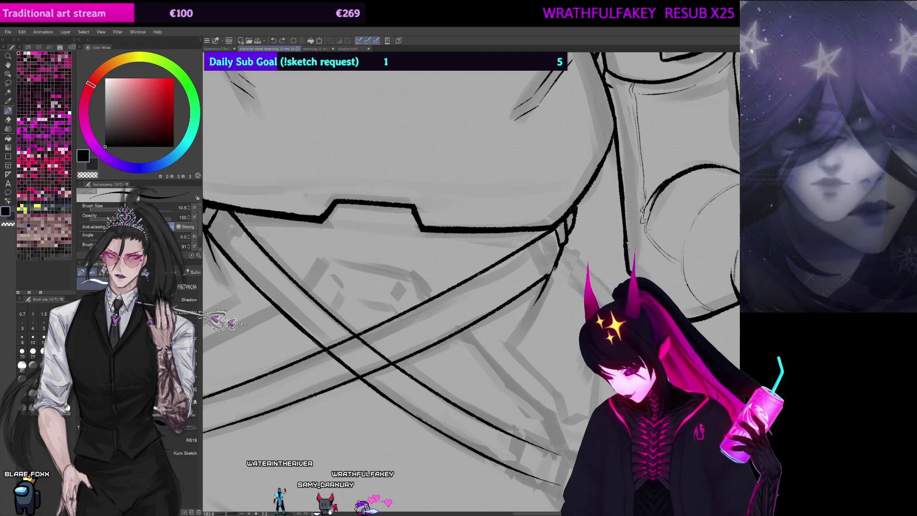
{"action": "left_click_drag", "start_coordinate": [549, 275], "coordinate": [618, 224]}
{"action": "left_click_drag", "start_coordinate": [454, 294], "coordinate": [582, 228]}
{"action": "left_click_drag", "start_coordinate": [443, 158], "coordinate": [464, 285]}
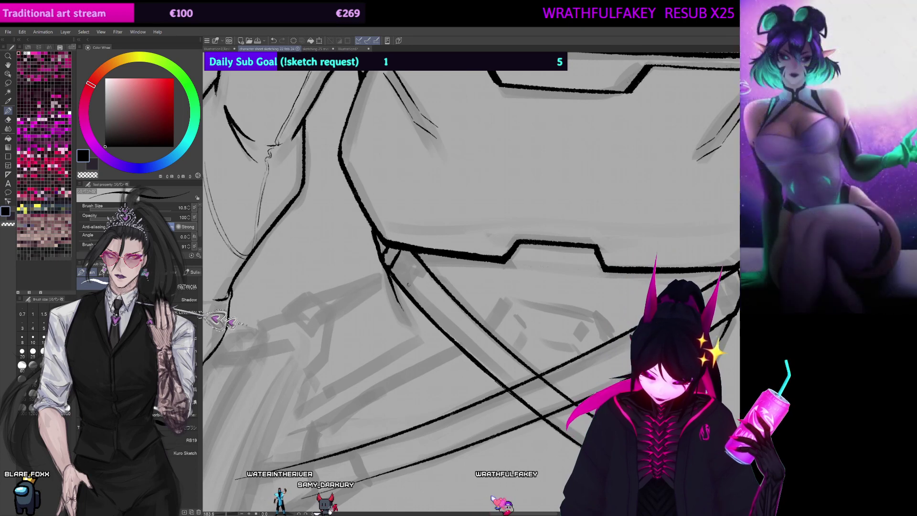
{"action": "left_click_drag", "start_coordinate": [630, 250], "coordinate": [596, 240]}
{"action": "left_click_drag", "start_coordinate": [606, 294], "coordinate": [595, 186]}
{"action": "left_click_drag", "start_coordinate": [568, 225], "coordinate": [579, 266]}
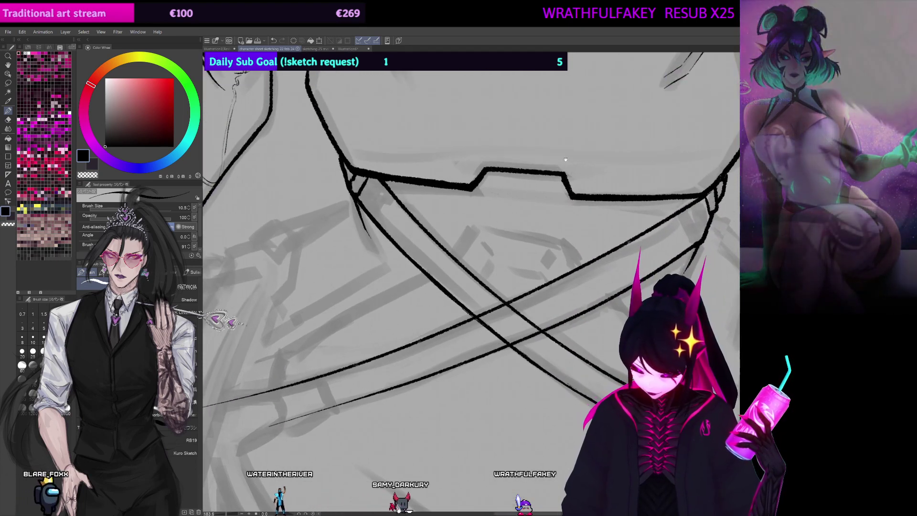
Step: Erase the rear strap's lines inside the crossing so that one strap passes cleanly over the other
{"action": "left_click_drag", "start_coordinate": [654, 171], "coordinate": [557, 86]}
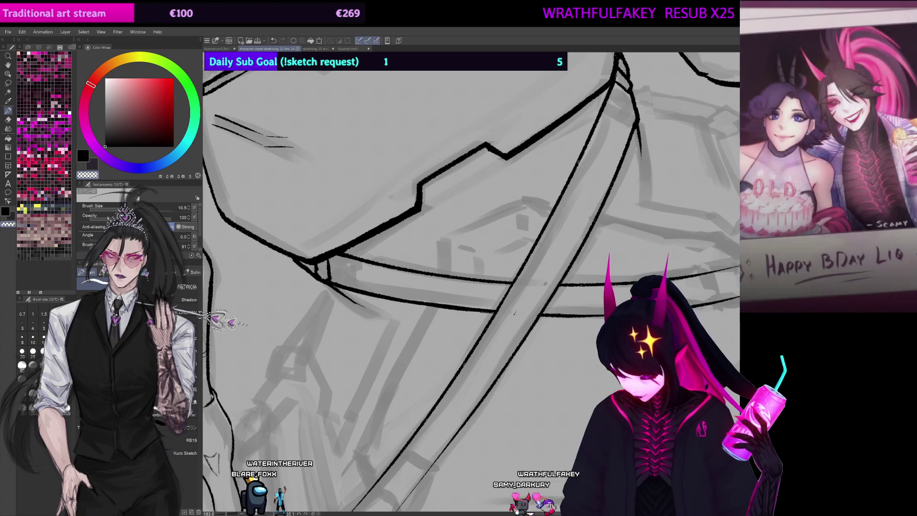
{"action": "mouse_move", "coordinate": [512, 310]}
{"action": "left_mouse_down"}
{"action": "mouse_move", "coordinate": [537, 219]}
{"action": "mouse_move", "coordinate": [578, 140]}
{"action": "left_mouse_up"}
{"action": "mouse_move", "coordinate": [550, 230]}
{"action": "left_mouse_down"}
{"action": "mouse_move", "coordinate": [497, 289]}
{"action": "mouse_move", "coordinate": [516, 371]}
{"action": "mouse_move", "coordinate": [564, 326]}
{"action": "left_mouse_up"}
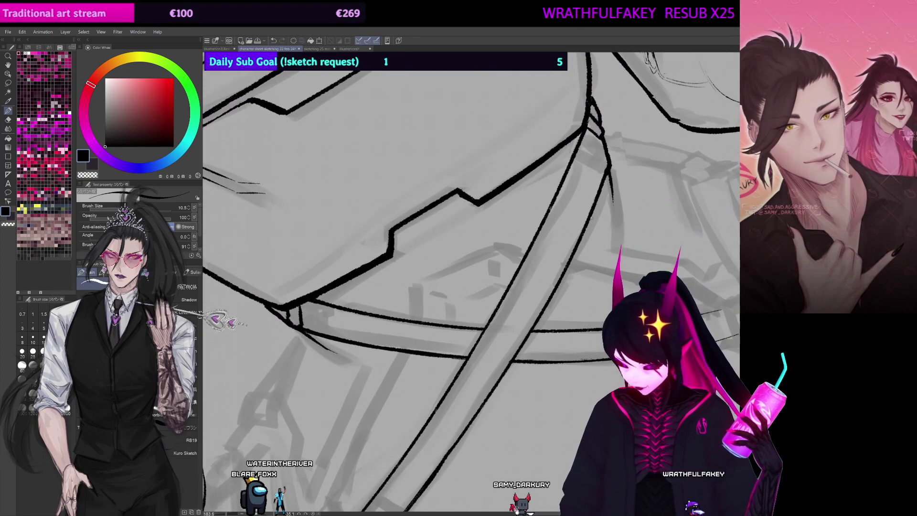
Step: Thicken the lower outer edge of the front strap from the chest plate corner to the hip
{"action": "left_click_drag", "start_coordinate": [602, 195], "coordinate": [325, 286]}
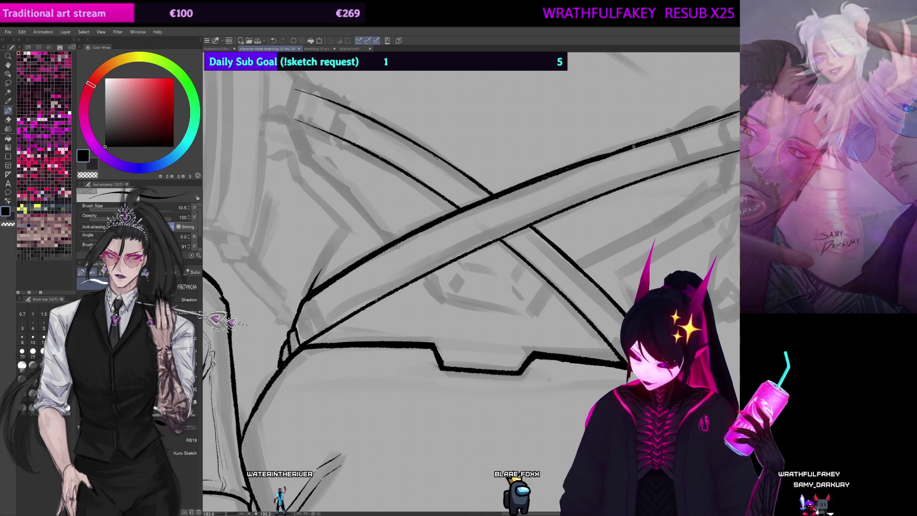
{"action": "left_click_drag", "start_coordinate": [579, 164], "coordinate": [376, 267]}
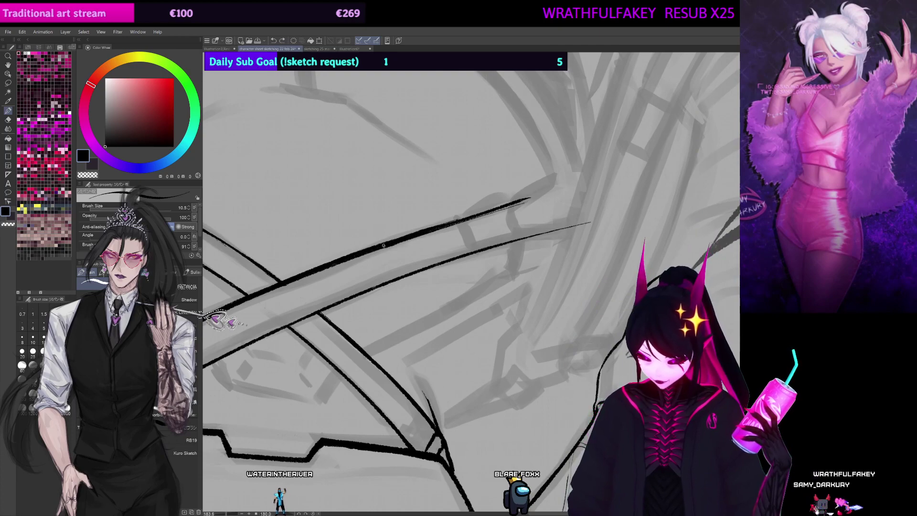
{"action": "mouse_move", "coordinate": [325, 333]}
{"action": "left_mouse_down"}
{"action": "mouse_move", "coordinate": [588, 273]}
{"action": "mouse_move", "coordinate": [517, 302]}
{"action": "left_mouse_up"}
{"action": "left_click_drag", "start_coordinate": [568, 397], "coordinate": [469, 130]}
Step: Thicken the lower outer edge of the rear strap on both sides of the crossing and check the whole figure
{"action": "left_click_drag", "start_coordinate": [469, 130], "coordinate": [370, 232]}
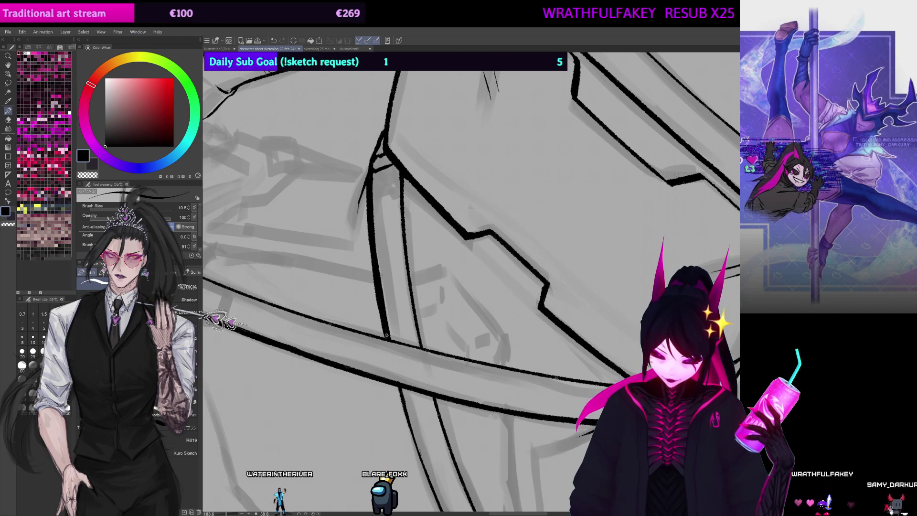
{"action": "mouse_move", "coordinate": [388, 336]}
{"action": "left_mouse_down"}
{"action": "mouse_move", "coordinate": [395, 234]}
{"action": "mouse_move", "coordinate": [385, 135]}
{"action": "left_mouse_up"}
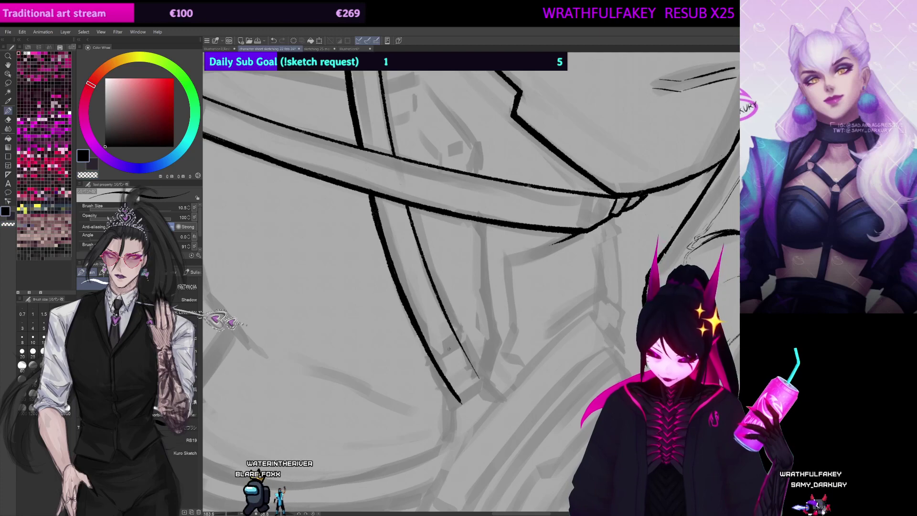
{"action": "left_click_drag", "start_coordinate": [449, 349], "coordinate": [528, 447]}
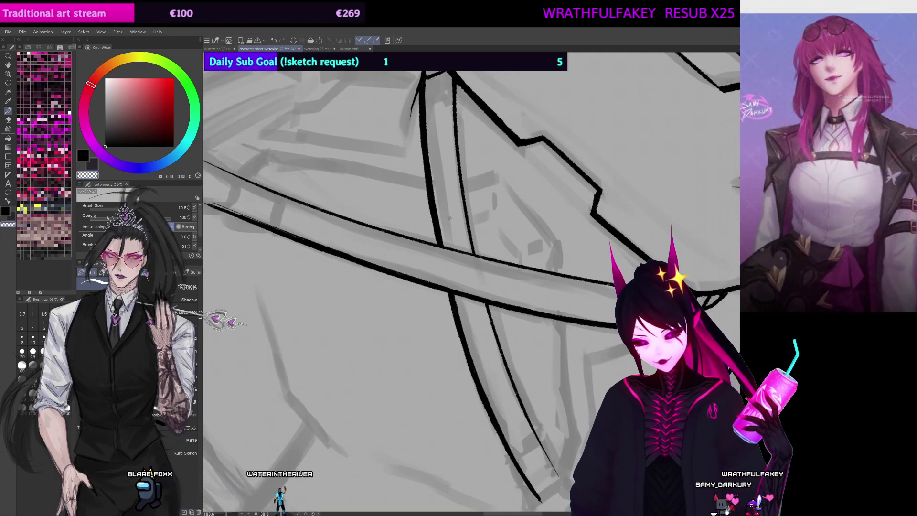
{"action": "scroll", "coordinate": [462, 271], "scroll_direction": "down", "scroll_amount": 7}
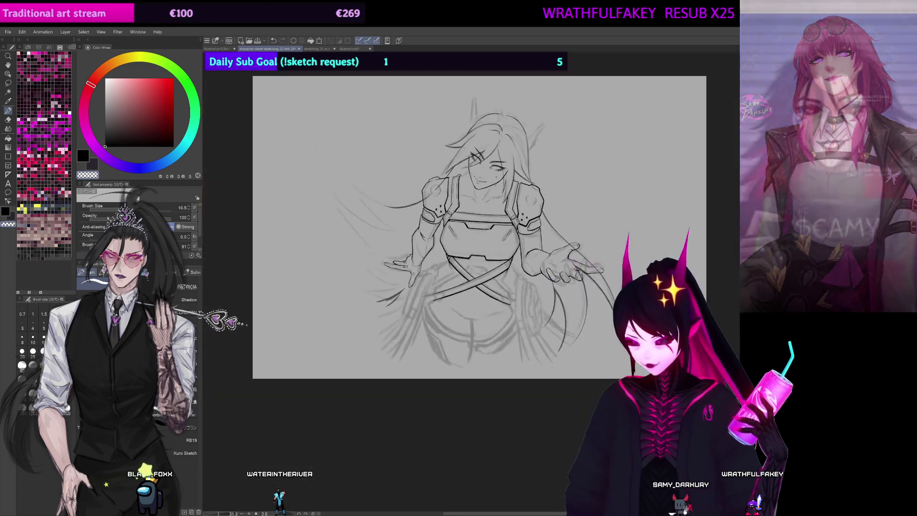
{"action": "scroll", "coordinate": [462, 271], "scroll_direction": "up", "scroll_amount": 1}
{"action": "scroll", "coordinate": [480, 279], "scroll_direction": "up", "scroll_amount": 1}
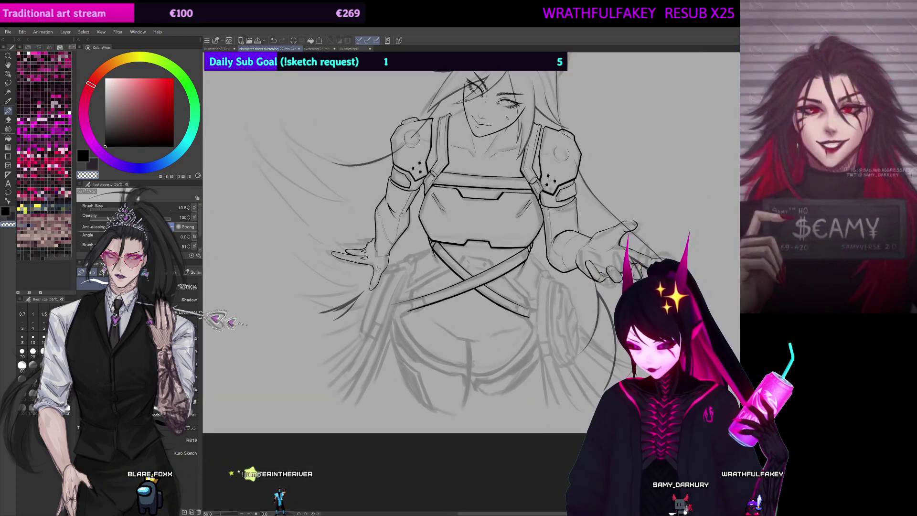
Step: Lasso the crossed straps below the chest plate together with the hip area
{"action": "scroll", "coordinate": [484, 274], "scroll_direction": "down", "scroll_amount": 1}
{"action": "key", "text": "j"}
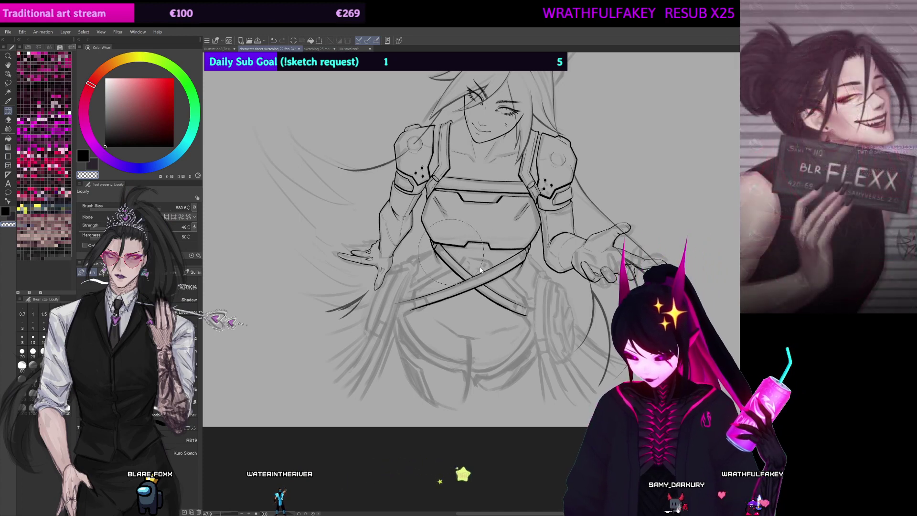
{"action": "key", "text": "m"}
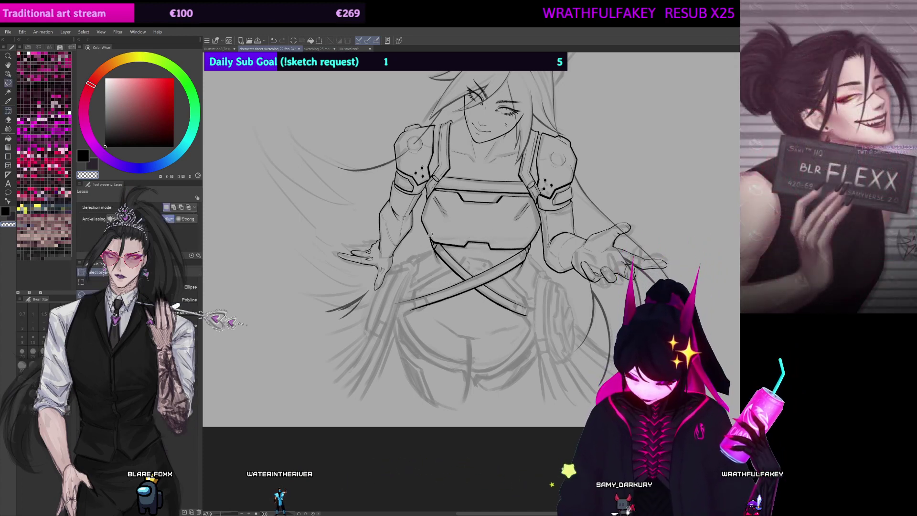
{"action": "mouse_move", "coordinate": [481, 251]}
{"action": "left_mouse_down"}
{"action": "mouse_move", "coordinate": [517, 253]}
{"action": "mouse_move", "coordinate": [539, 237]}
{"action": "mouse_move", "coordinate": [478, 398]}
{"action": "mouse_move", "coordinate": [432, 246]}
{"action": "left_mouse_up"}
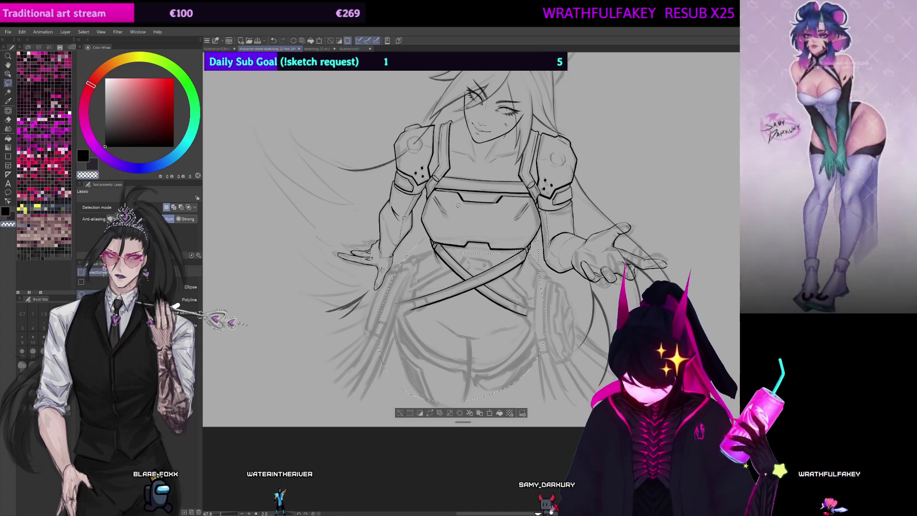
Step: Reshape the selected straps with a large Liquify brush, undoing the first push, and clear the selection
{"action": "key", "text": "j"}
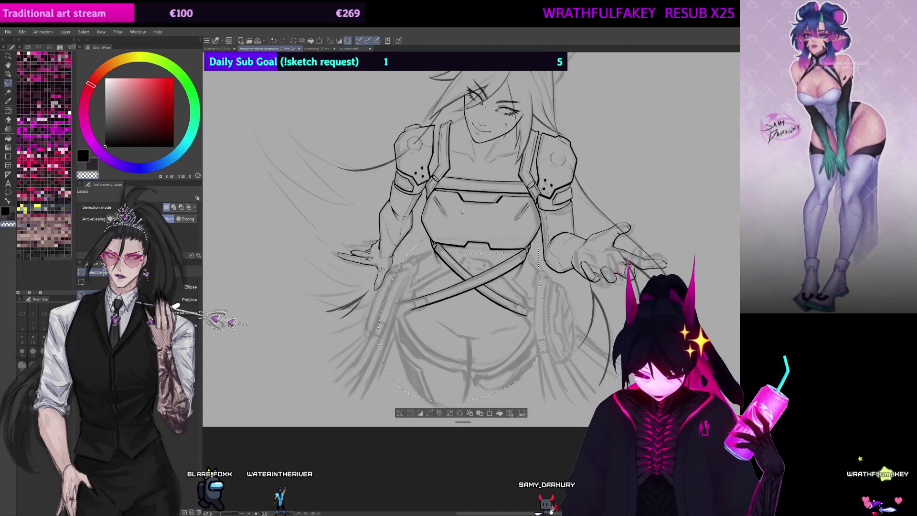
{"action": "left_click_drag", "start_coordinate": [486, 253], "coordinate": [534, 253]}
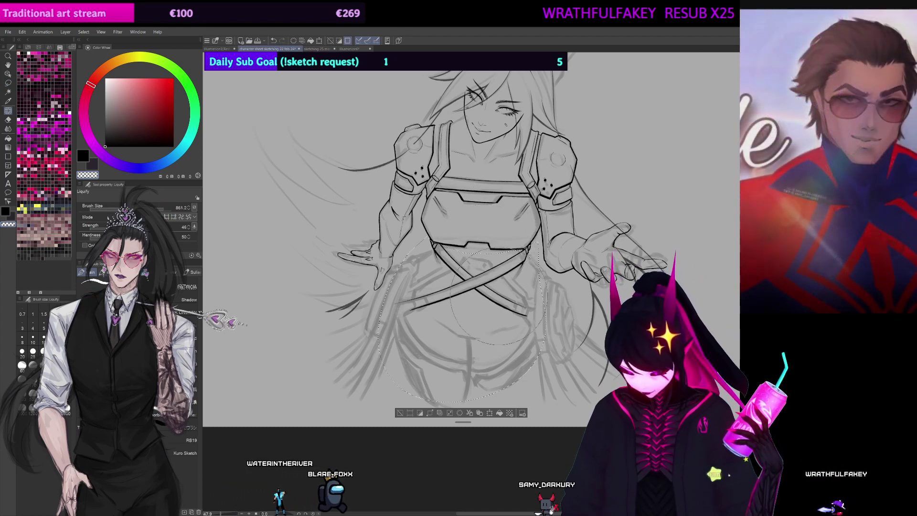
{"action": "key", "text": "ctrl+z"}
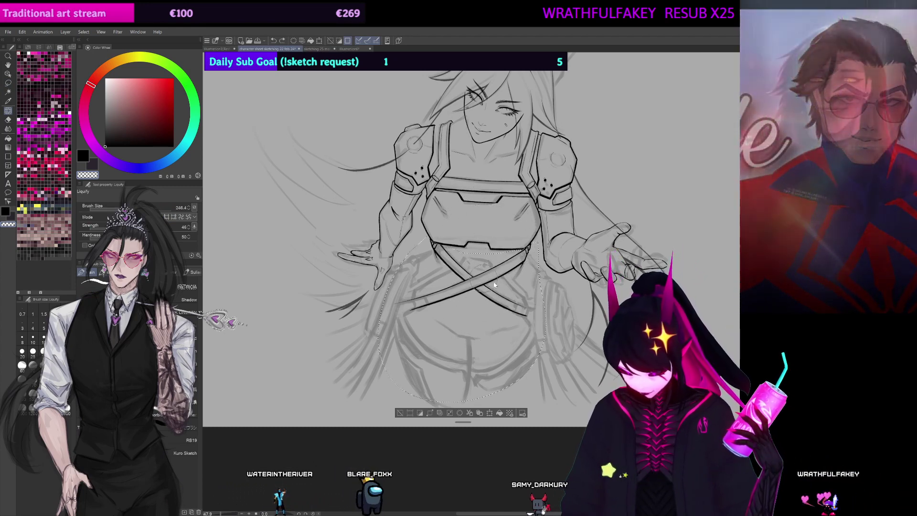
{"action": "left_click_drag", "start_coordinate": [498, 270], "coordinate": [512, 279]}
{"action": "key", "text": "bracketright"}
{"action": "key", "text": "bracketright"}
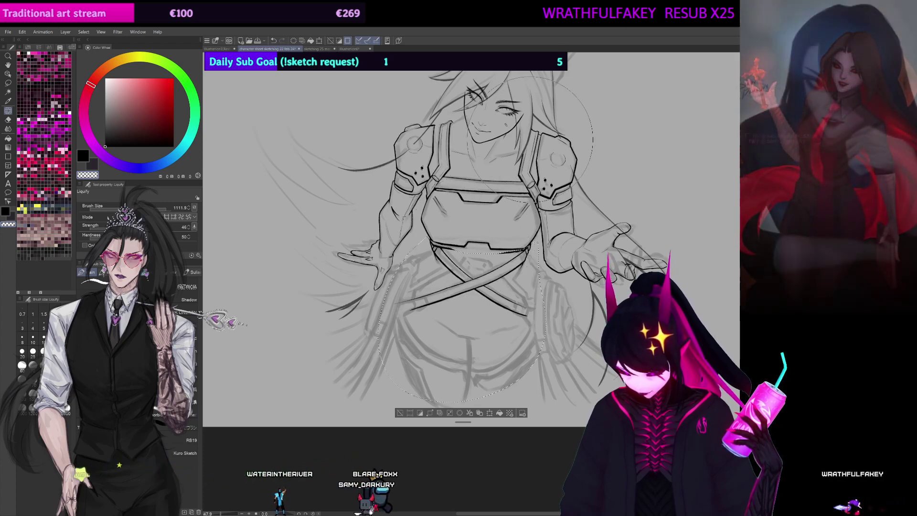
{"action": "key", "text": "["}
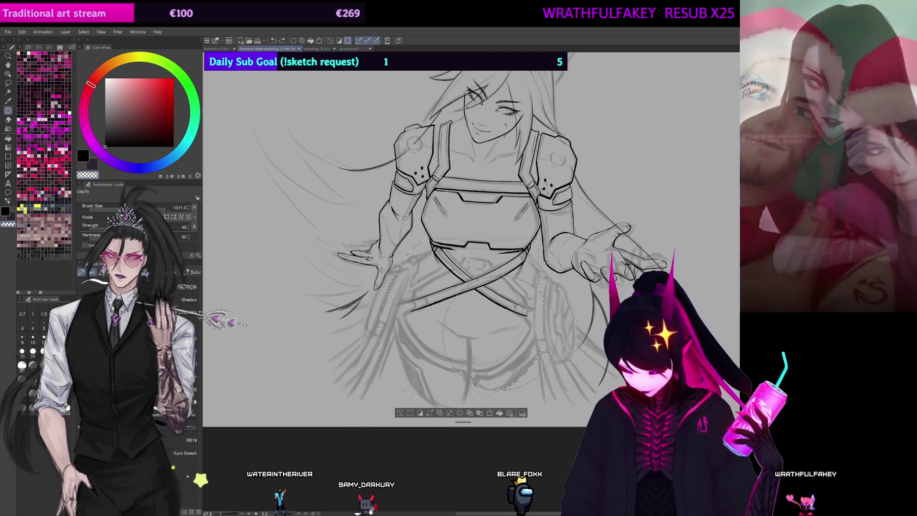
{"action": "key", "text": "]"}
{"action": "key", "text": "]"}
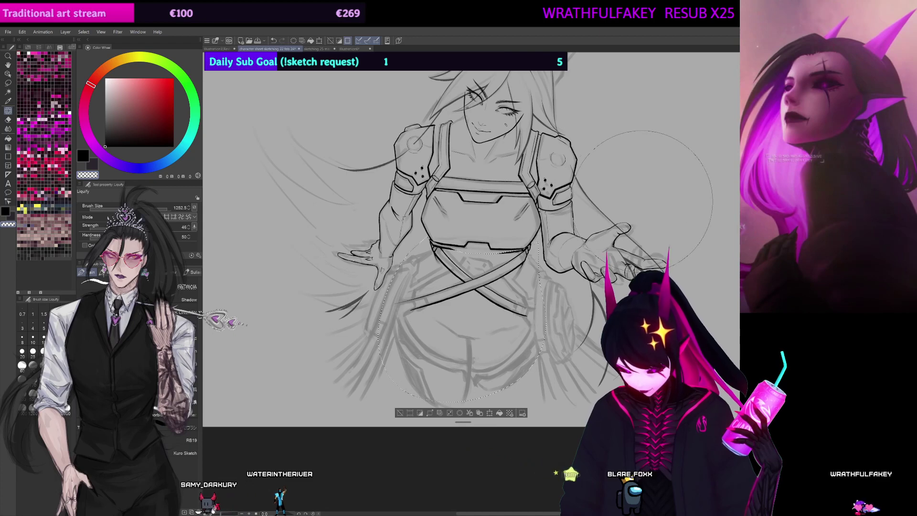
{"action": "key", "text": "ctrl+d"}
{"action": "key", "text": "o"}
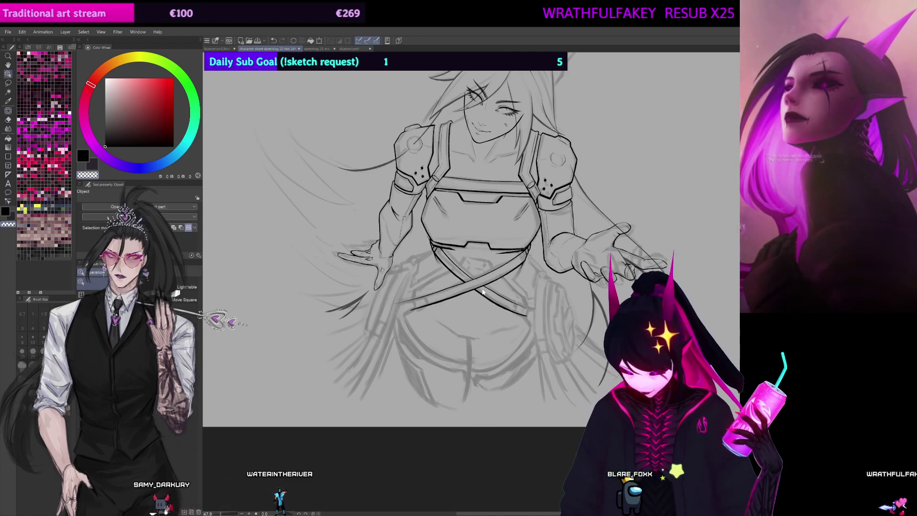
Step: Lasso the crossed straps again, adjust their placement with a transform and clear the selection
{"action": "key", "text": "m"}
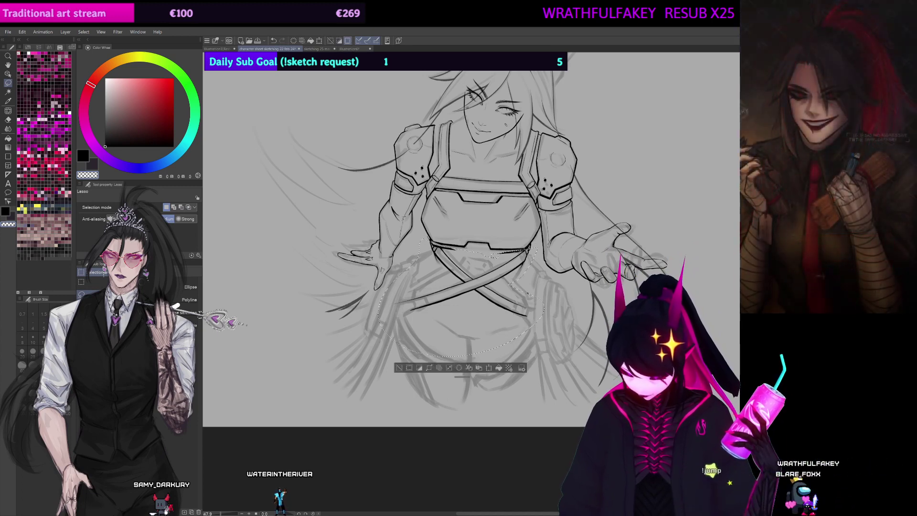
{"action": "key", "text": "ctrl+t"}
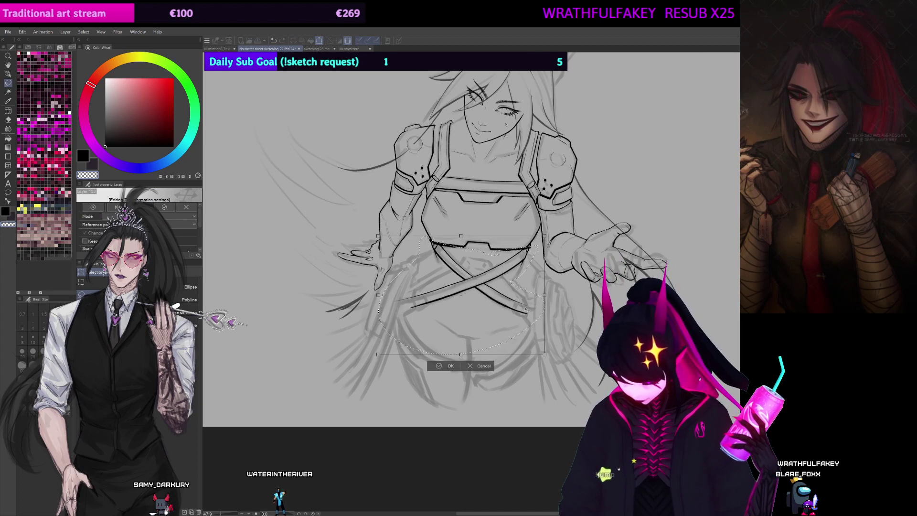
{"action": "key", "text": "ctrl+d"}
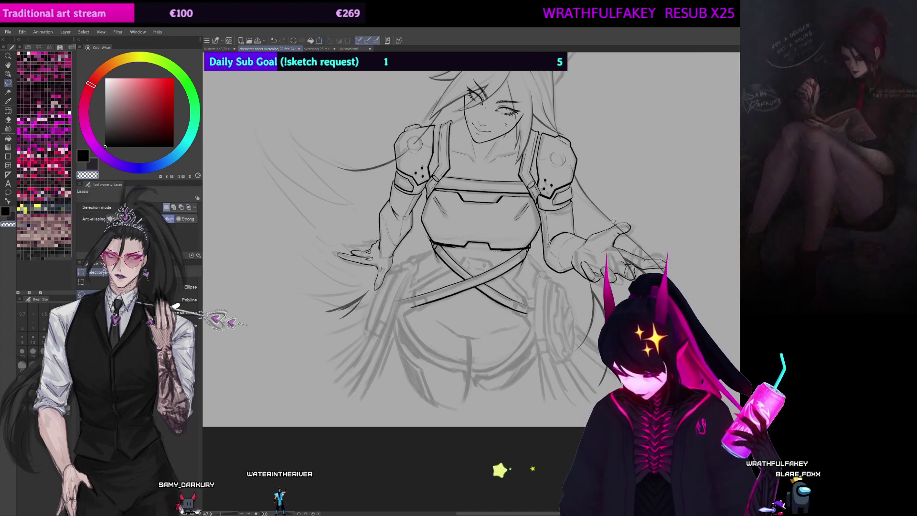
Step: Touch up the line work where the rear strap meets the chest plate's lower corner
{"action": "scroll", "coordinate": [477, 284], "scroll_direction": "up", "scroll_amount": 4}
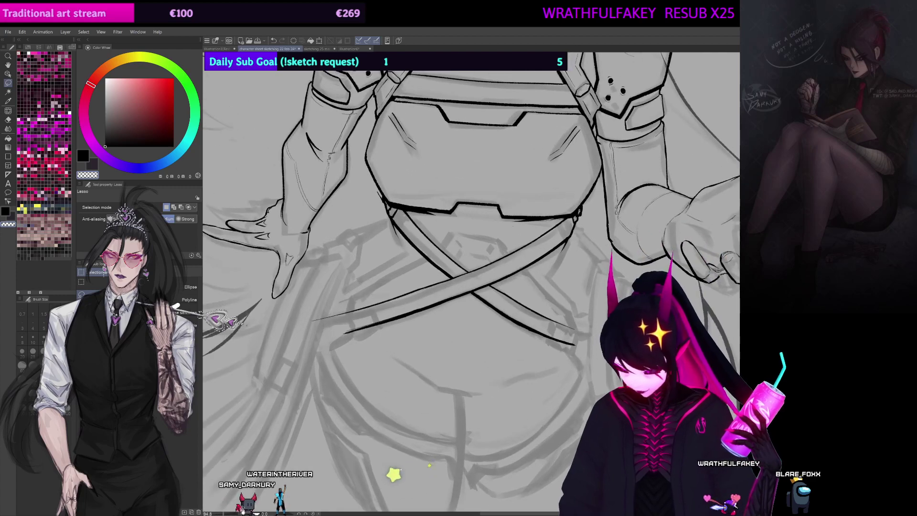
{"action": "left_click_drag", "start_coordinate": [476, 284], "coordinate": [482, 341]}
{"action": "key", "text": "j"}
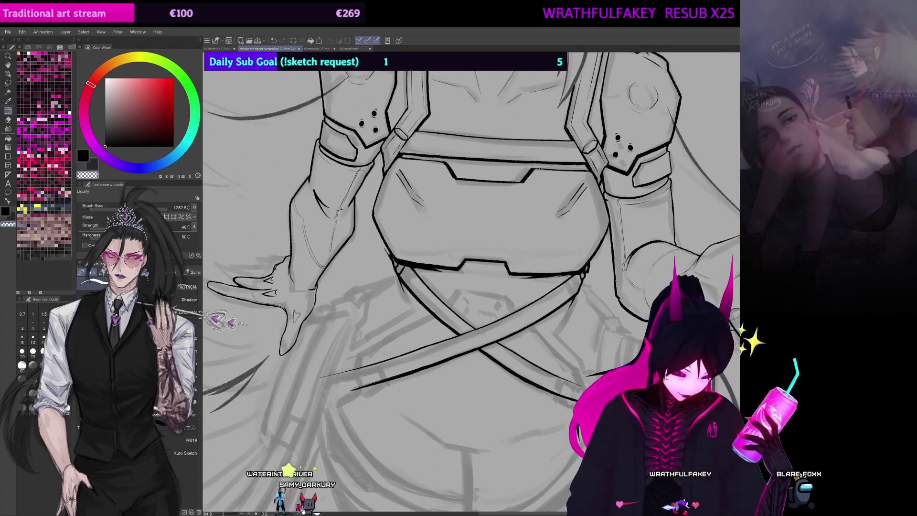
{"action": "key", "text": "p"}
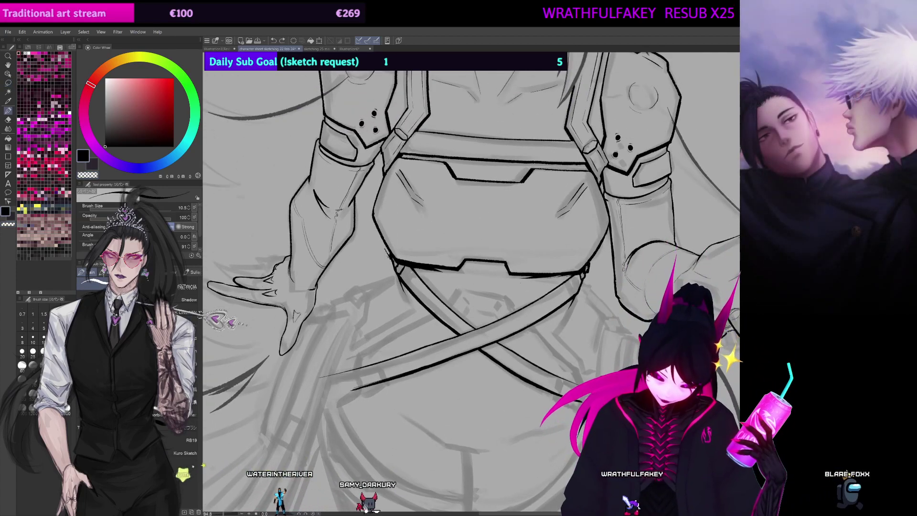
{"action": "key", "text": "c"}
{"action": "left_click_drag", "start_coordinate": [385, 249], "coordinate": [394, 273]}
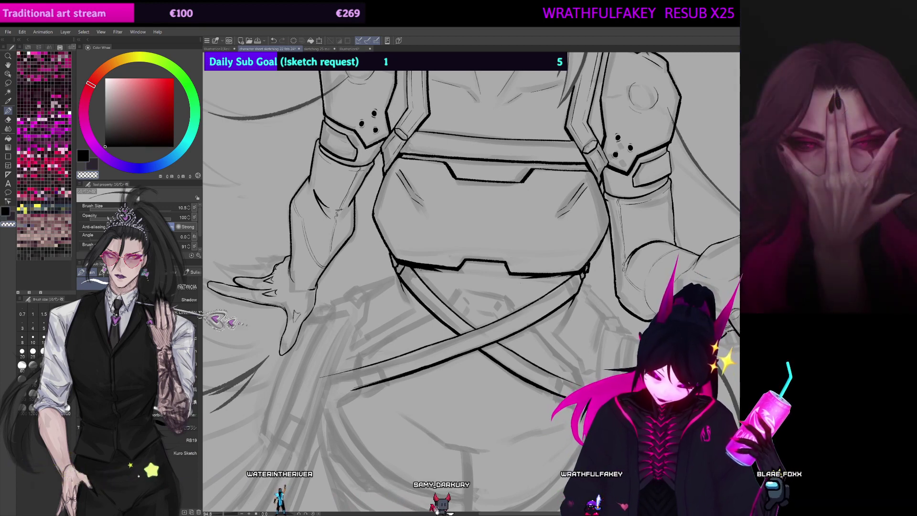
Step: Refine the rear strap's inked edges between the crossing and the hip
{"action": "left_click_drag", "start_coordinate": [521, 281], "coordinate": [469, 323]}
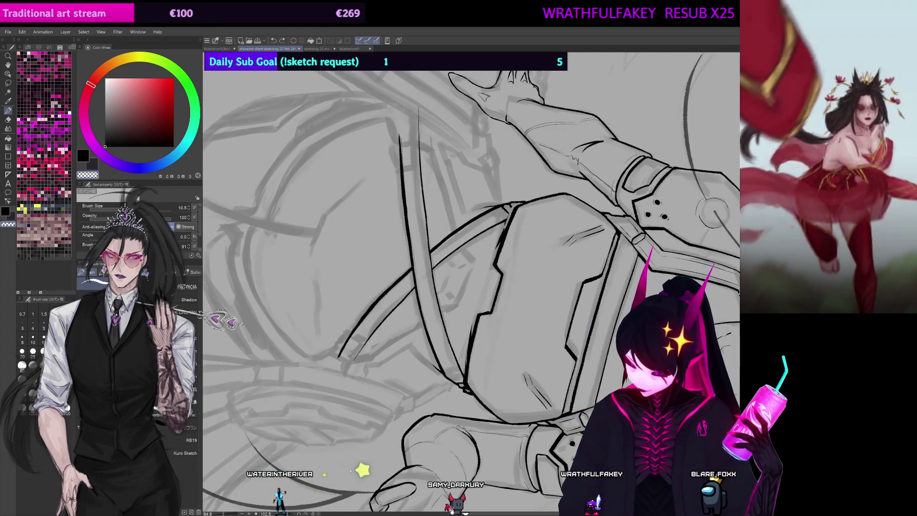
{"action": "left_click_drag", "start_coordinate": [492, 282], "coordinate": [502, 218]}
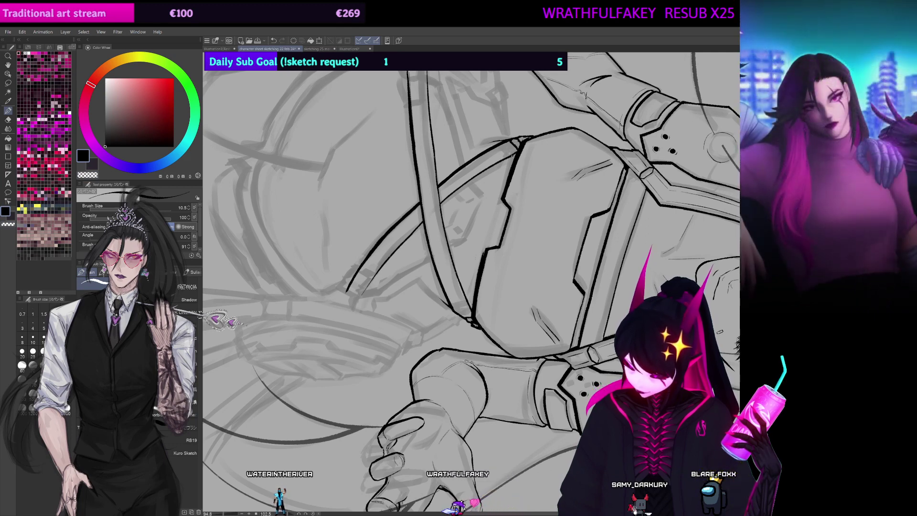
{"action": "left_click_drag", "start_coordinate": [512, 155], "coordinate": [528, 113]}
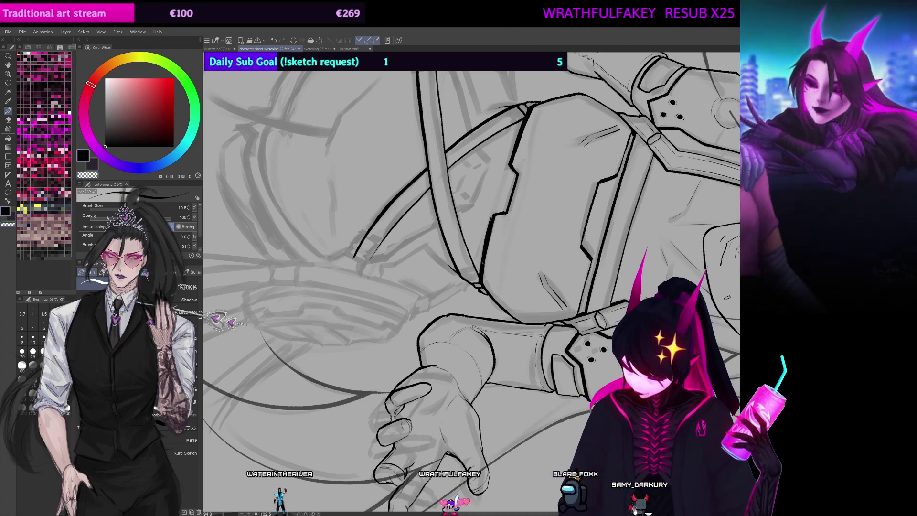
{"action": "key", "text": "ctrl+at"}
{"action": "left_click_drag", "start_coordinate": [483, 223], "coordinate": [521, 234]}
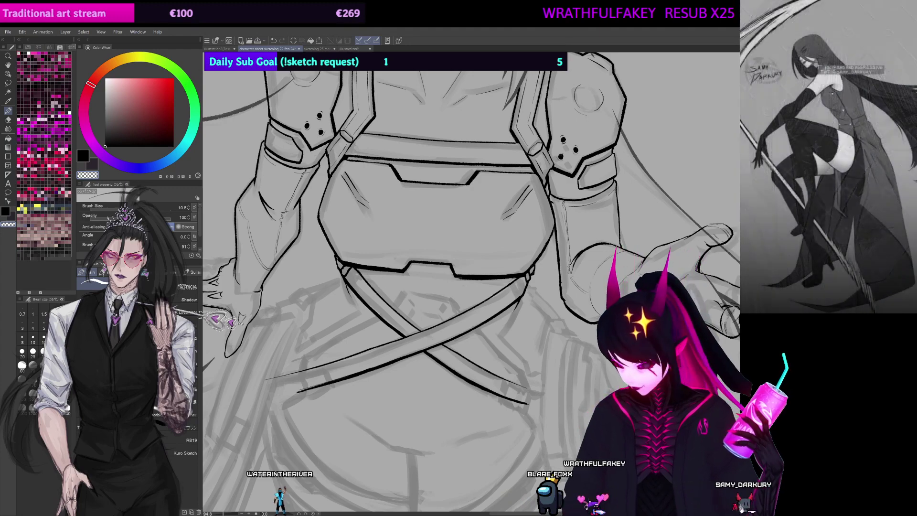
{"action": "left_click_drag", "start_coordinate": [466, 285], "coordinate": [478, 272]}
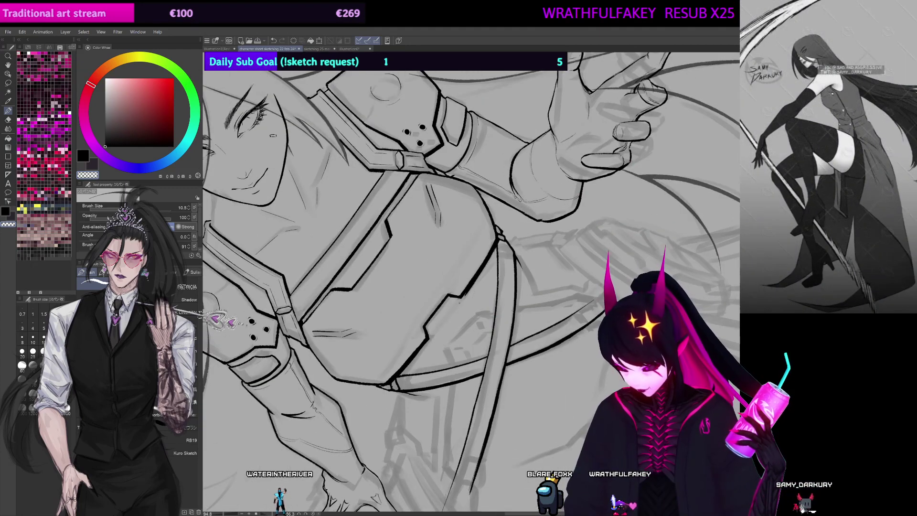
{"action": "left_click_drag", "start_coordinate": [485, 271], "coordinate": [564, 220]}
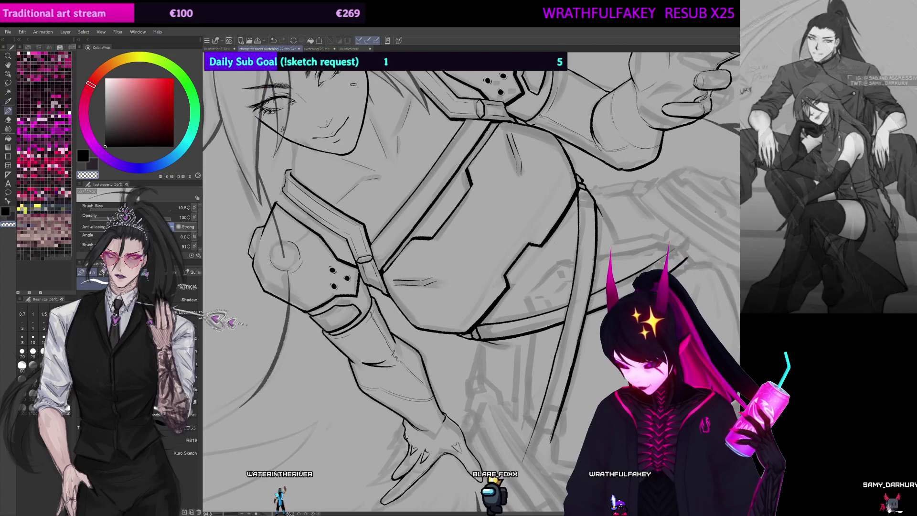
{"action": "left_click_drag", "start_coordinate": [690, 299], "coordinate": [646, 223]}
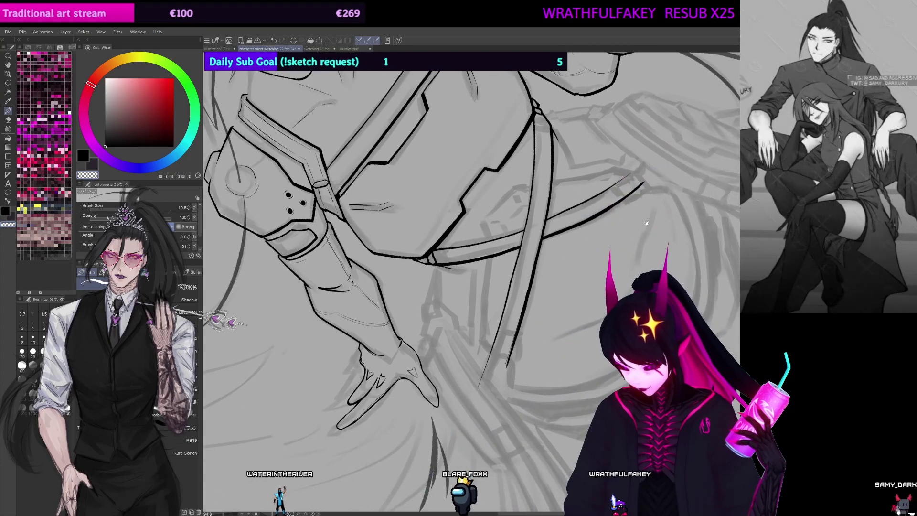
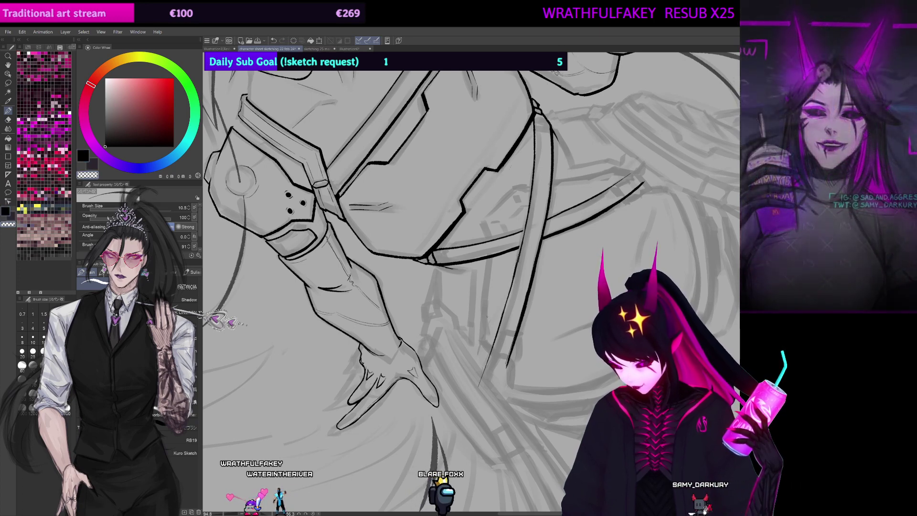
Step: Refine the front strap's inked edges between the chest plate corner and the hip, undoing the last stroke
{"action": "left_click_drag", "start_coordinate": [511, 282], "coordinate": [447, 292]}
{"action": "left_click_drag", "start_coordinate": [448, 341], "coordinate": [433, 310]}
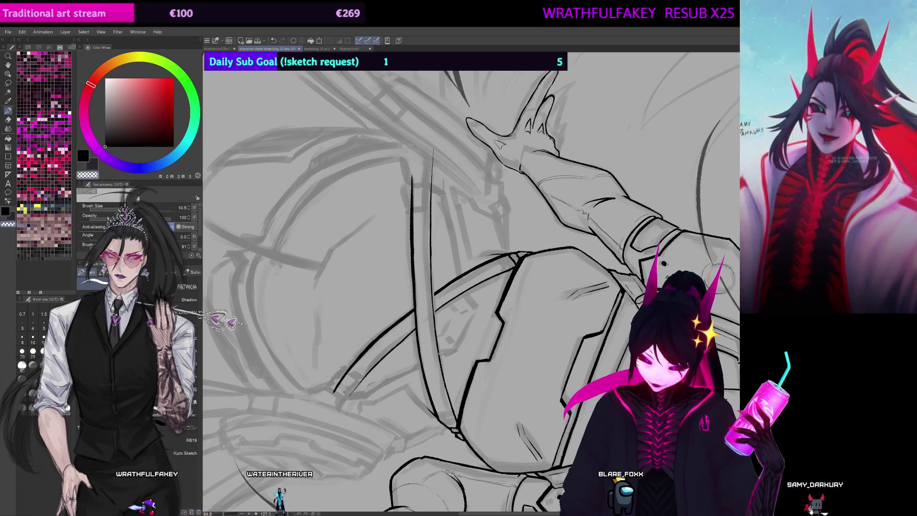
{"action": "left_click_drag", "start_coordinate": [440, 354], "coordinate": [476, 281]}
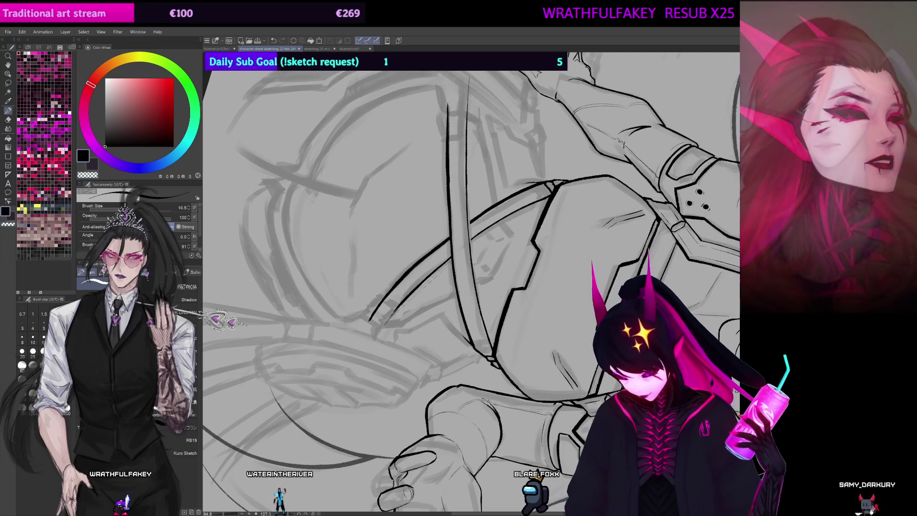
{"action": "left_click_drag", "start_coordinate": [556, 178], "coordinate": [421, 164]}
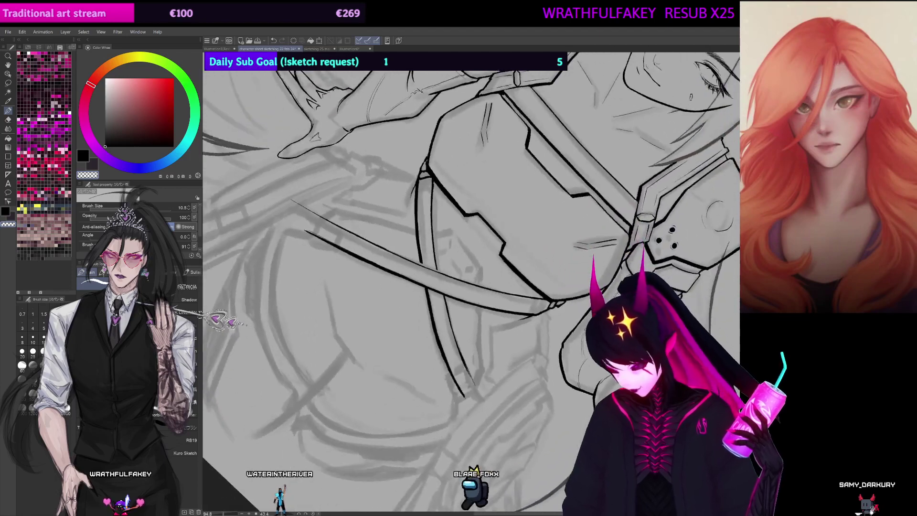
{"action": "left_click_drag", "start_coordinate": [509, 288], "coordinate": [524, 328]}
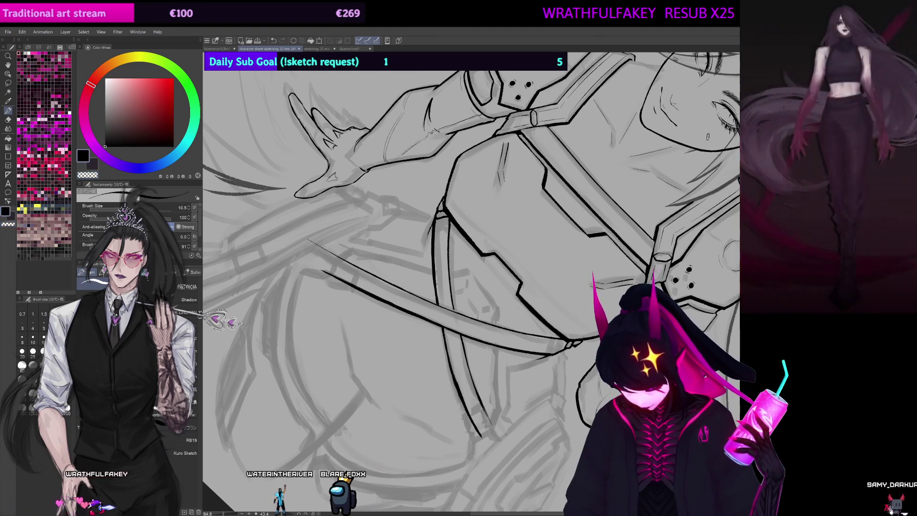
{"action": "left_click_drag", "start_coordinate": [436, 283], "coordinate": [432, 246]}
{"action": "key", "text": "ctrl+z"}
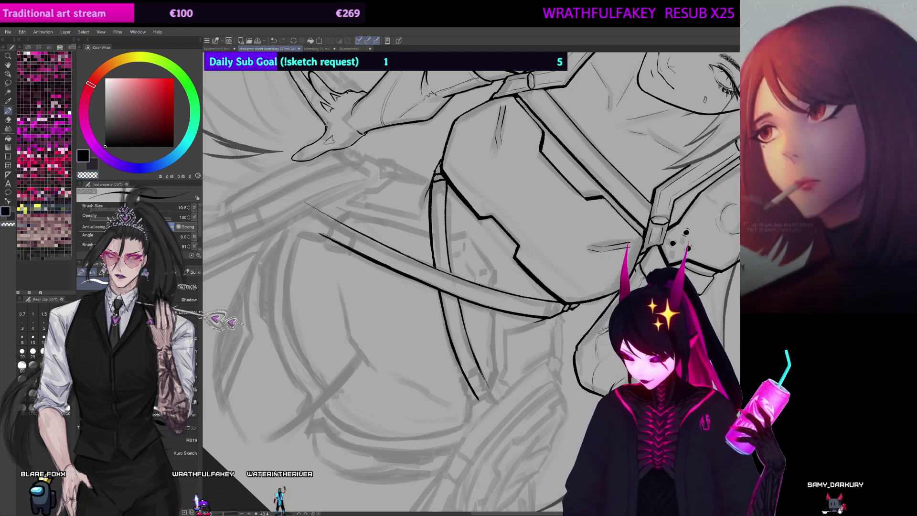
Step: Touch up the rear strap's inner edge towards its hip end and check both straps upright
{"action": "left_click_drag", "start_coordinate": [516, 269], "coordinate": [426, 283]}
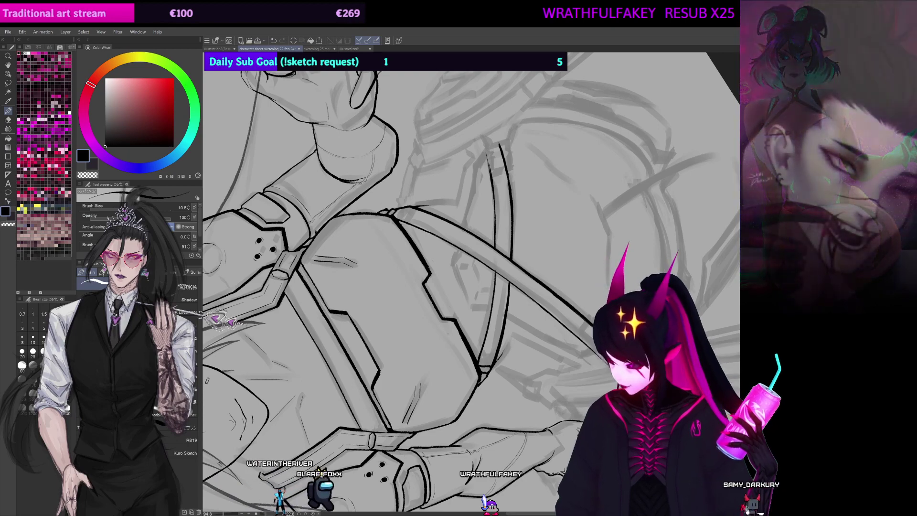
{"action": "left_click_drag", "start_coordinate": [433, 260], "coordinate": [452, 257]}
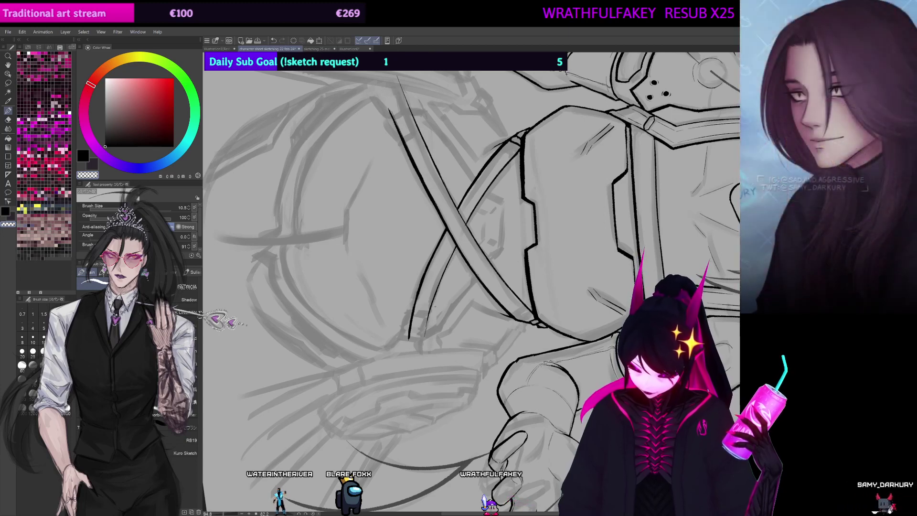
{"action": "left_click_drag", "start_coordinate": [462, 226], "coordinate": [443, 284]}
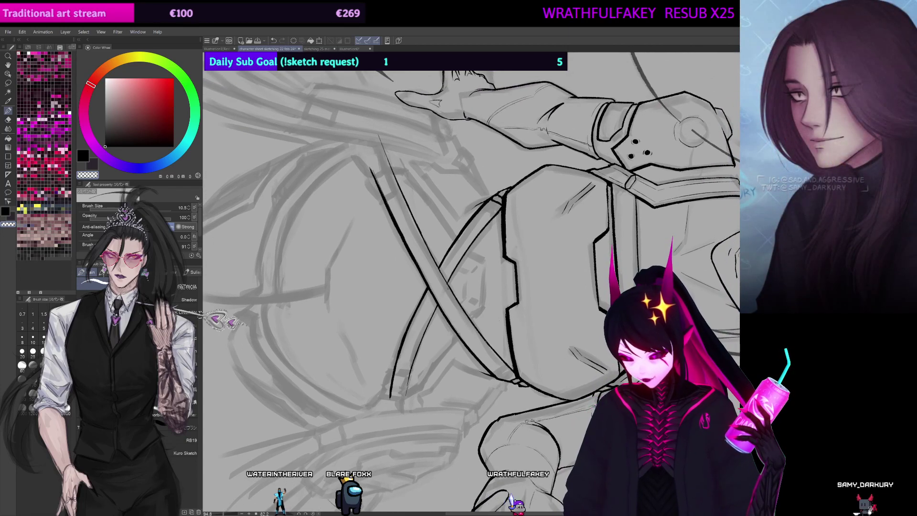
{"action": "left_click_drag", "start_coordinate": [602, 154], "coordinate": [629, 117]}
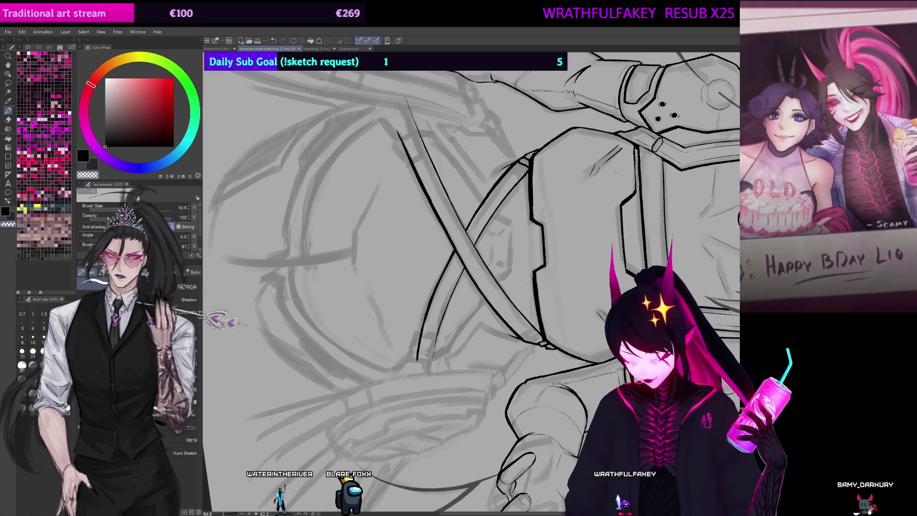
{"action": "key", "text": "ctrl+at"}
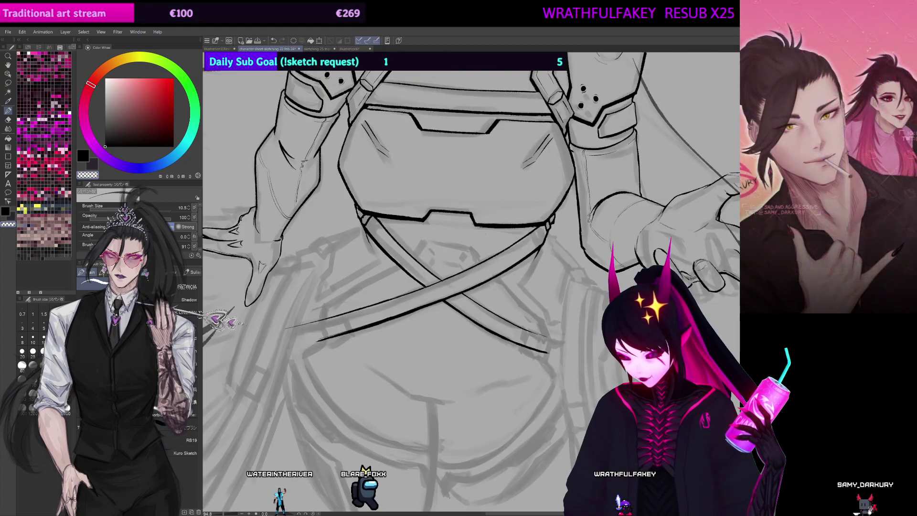
Step: Touch up the crossed straps' inked edges around the crossing and towards their hip ends, then check both straps
{"action": "left_click_drag", "start_coordinate": [486, 234], "coordinate": [516, 302]}
{"action": "left_click_drag", "start_coordinate": [396, 358], "coordinate": [406, 343]}
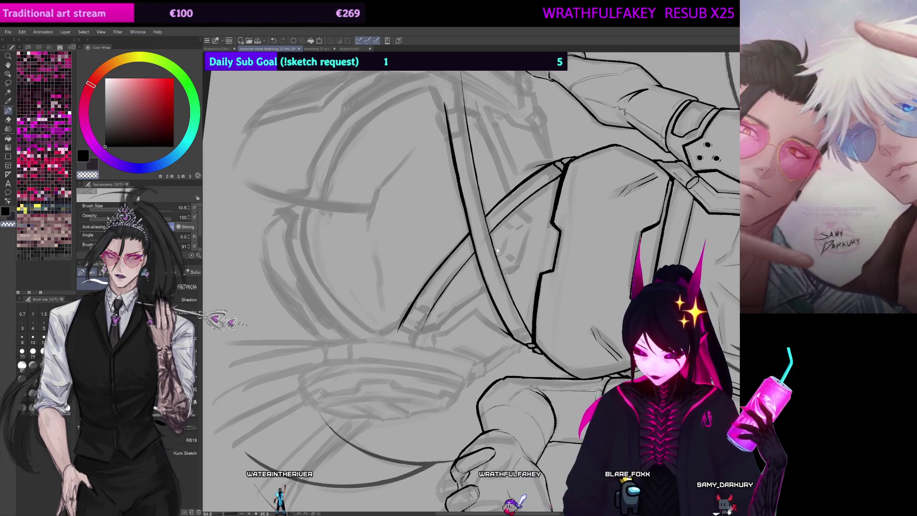
{"action": "left_click_drag", "start_coordinate": [497, 250], "coordinate": [491, 259]}
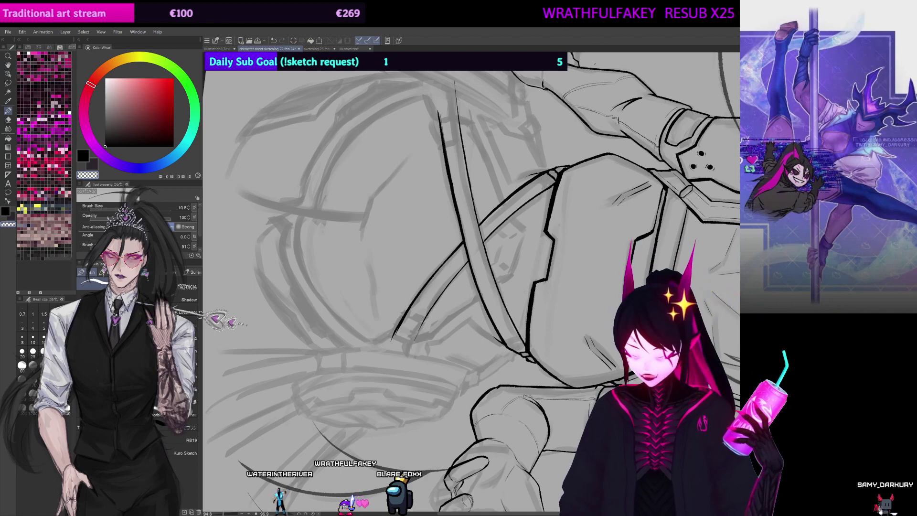
{"action": "left_click_drag", "start_coordinate": [560, 238], "coordinate": [567, 305]}
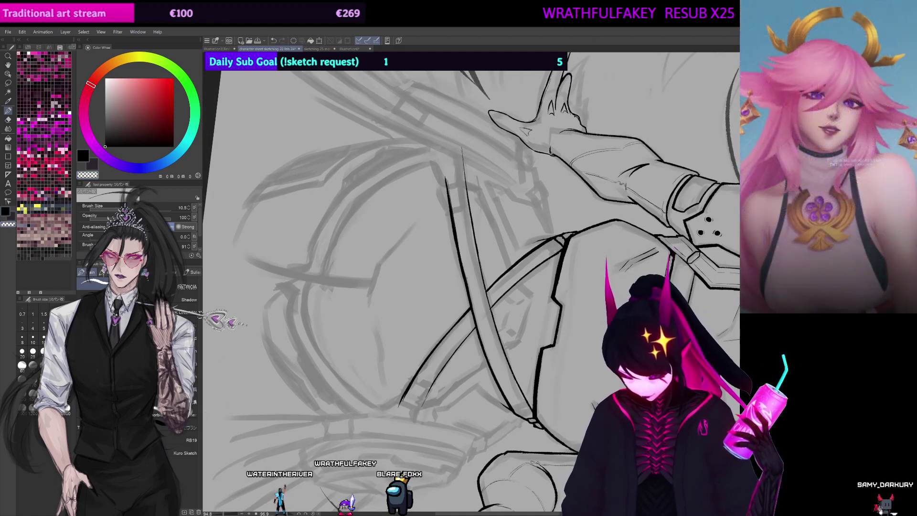
{"action": "key", "text": "ctrl+@"}
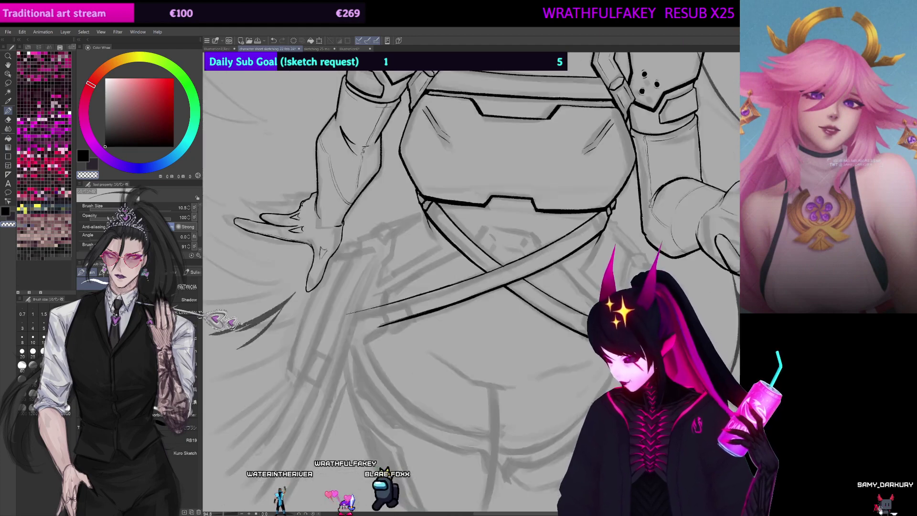
{"action": "scroll", "coordinate": [487, 258], "scroll_direction": "down", "scroll_amount": 5}
{"action": "scroll", "coordinate": [492, 273], "scroll_direction": "up", "scroll_amount": 10}
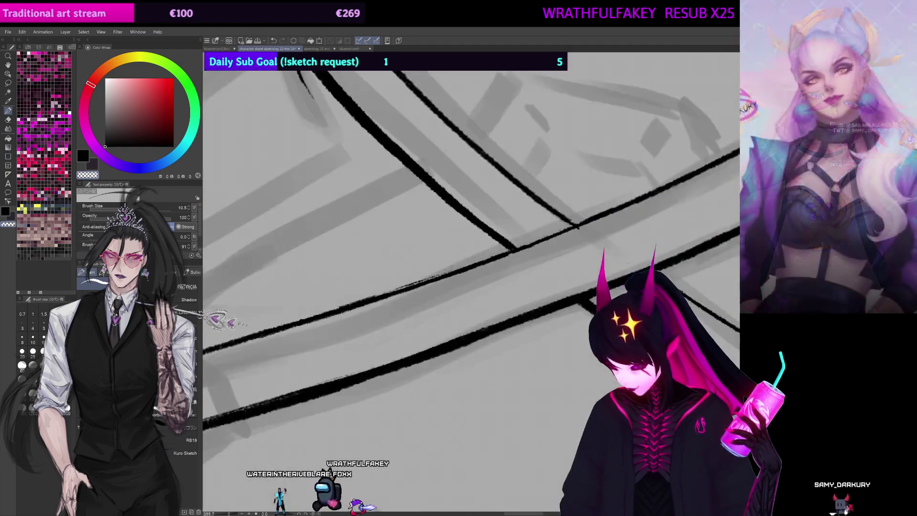
{"action": "scroll", "coordinate": [491, 230], "scroll_direction": "down", "scroll_amount": 10}
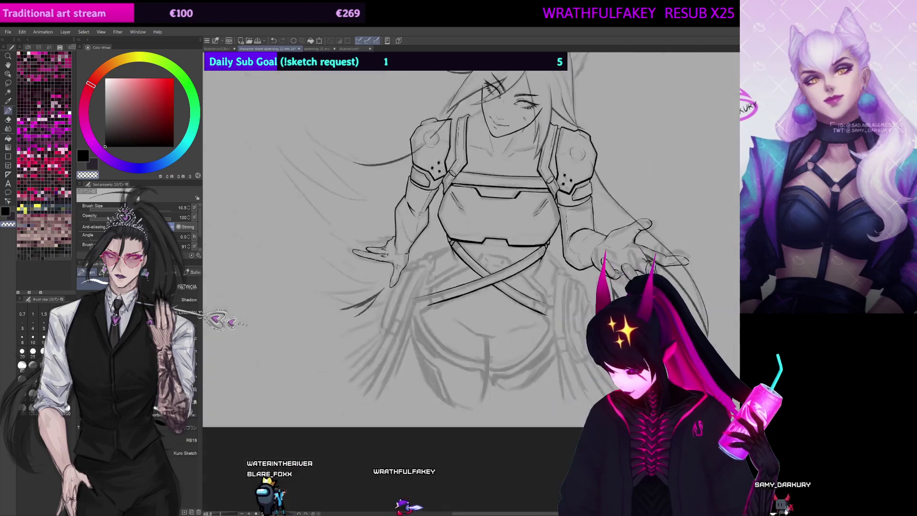
{"action": "scroll", "coordinate": [474, 271], "scroll_direction": "up", "scroll_amount": 5}
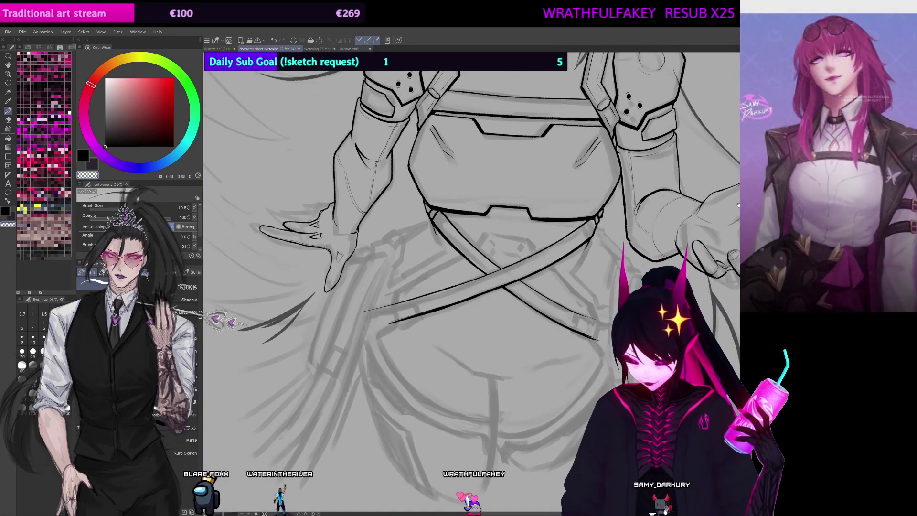
Step: Ink a short closing line across the hip end of each crossed strap with a thinner brush, size 7.9
{"action": "mouse_move", "coordinate": [671, 220]}
{"action": "left_mouse_down"}
{"action": "mouse_move", "coordinate": [666, 229]}
{"action": "mouse_move", "coordinate": [683, 216]}
{"action": "left_mouse_up"}
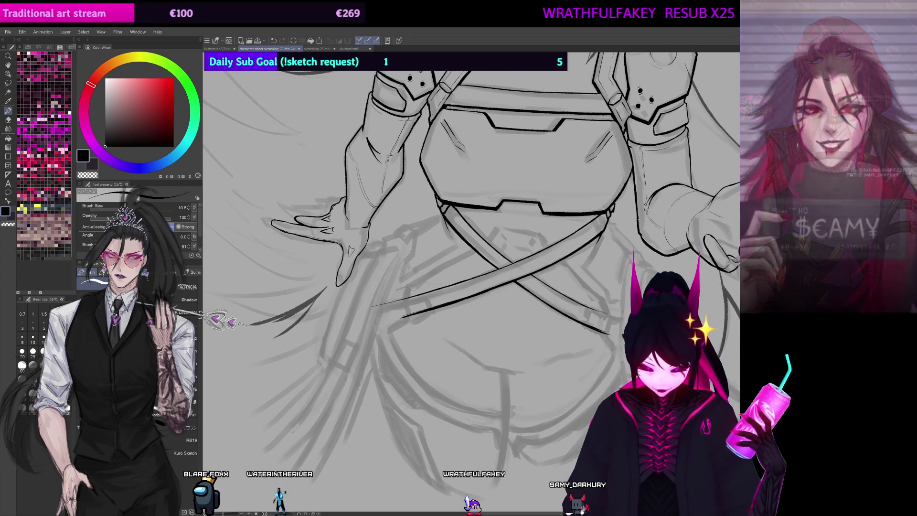
{"action": "left_click_drag", "start_coordinate": [420, 322], "coordinate": [418, 317]}
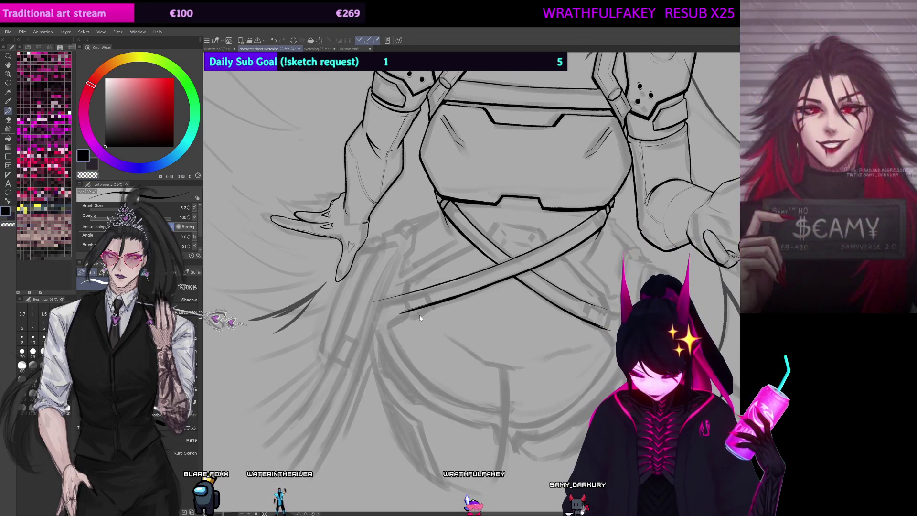
{"action": "left_click_drag", "start_coordinate": [591, 260], "coordinate": [589, 253]}
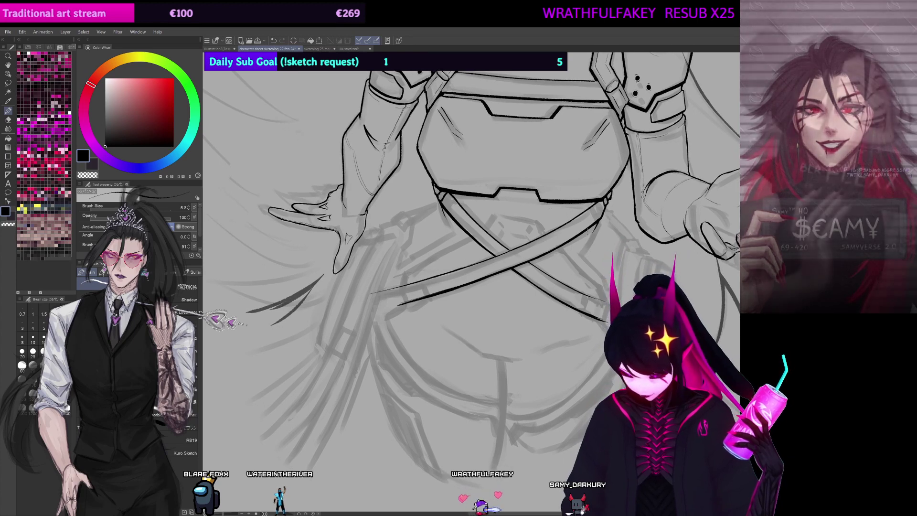
{"action": "key", "text": "bracketright"}
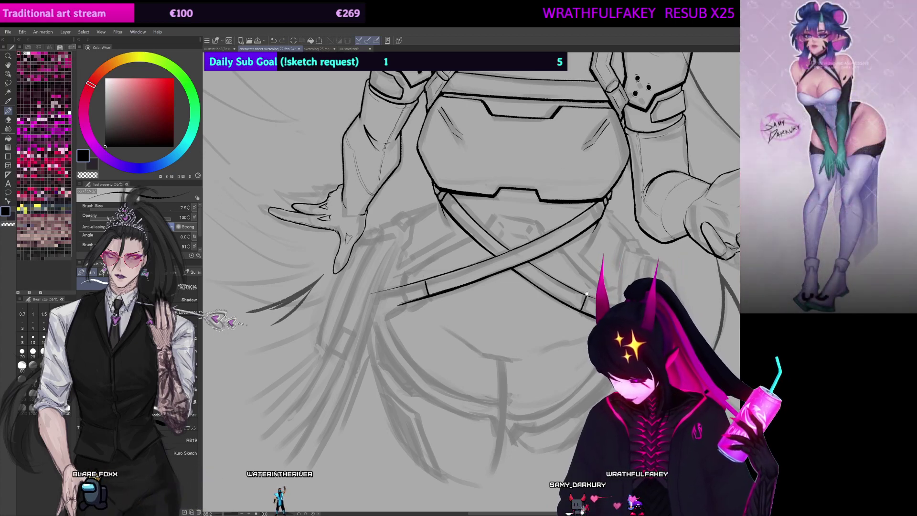
{"action": "left_click_drag", "start_coordinate": [587, 293], "coordinate": [611, 284]}
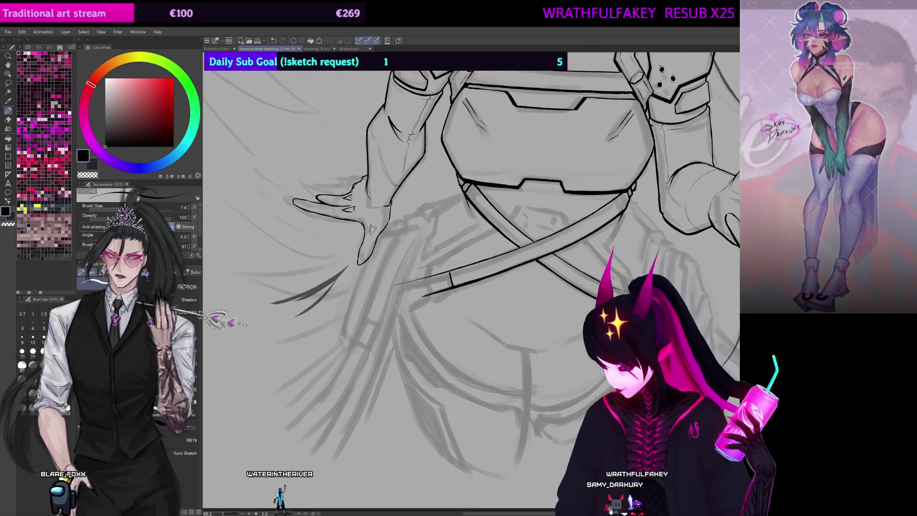
Step: Erase the line ends that run past the closing lines at both crossed straps' hip ends
{"action": "scroll", "coordinate": [598, 356], "scroll_direction": "up", "scroll_amount": 3}
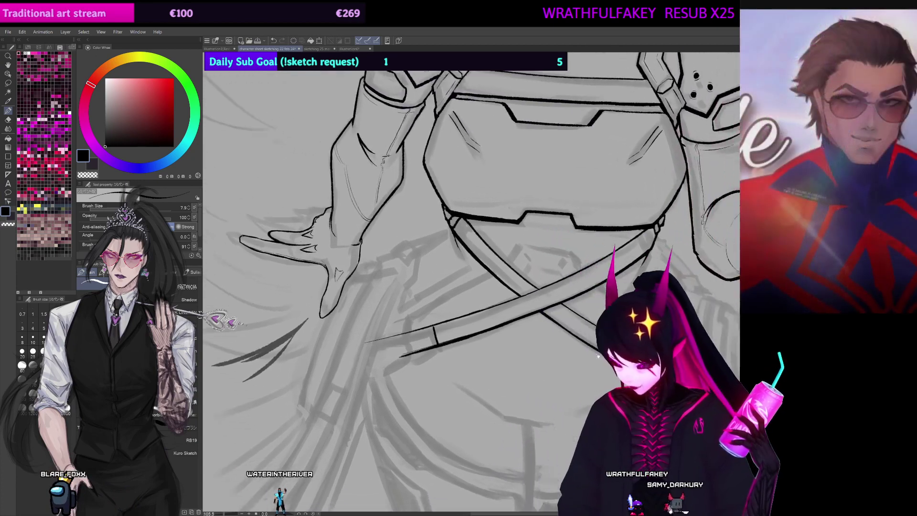
{"action": "left_click_drag", "start_coordinate": [598, 356], "coordinate": [409, 271]}
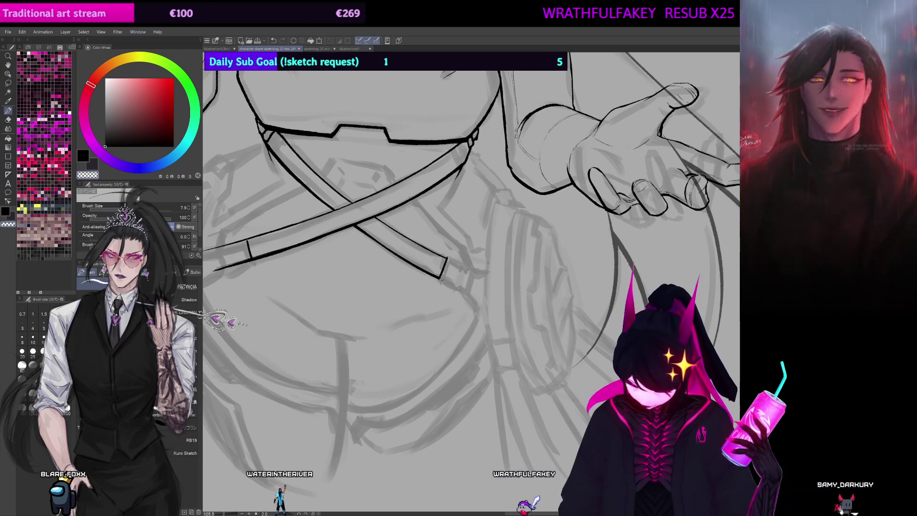
{"action": "left_click_drag", "start_coordinate": [462, 282], "coordinate": [657, 257]}
{"action": "key", "text": "]"}
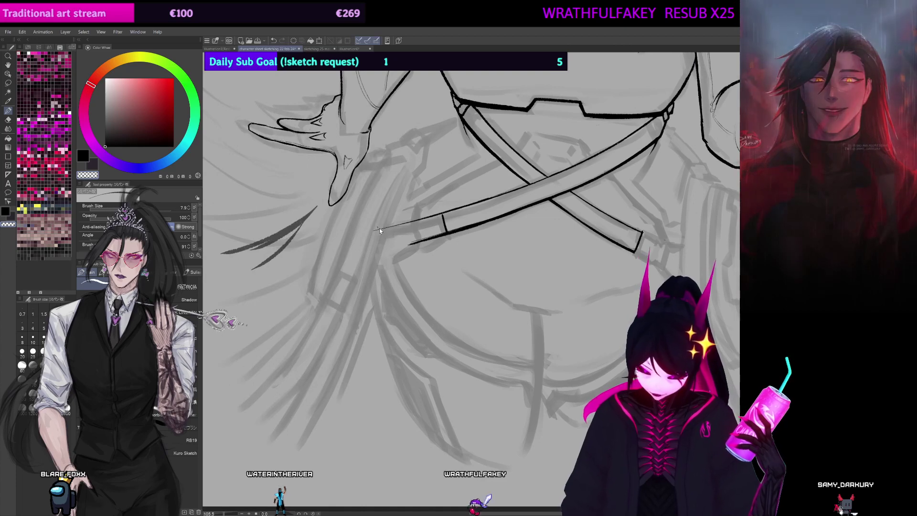
{"action": "mouse_move", "coordinate": [390, 226]}
{"action": "left_mouse_down"}
{"action": "mouse_move", "coordinate": [423, 218]}
{"action": "mouse_move", "coordinate": [429, 239]}
{"action": "left_mouse_up"}
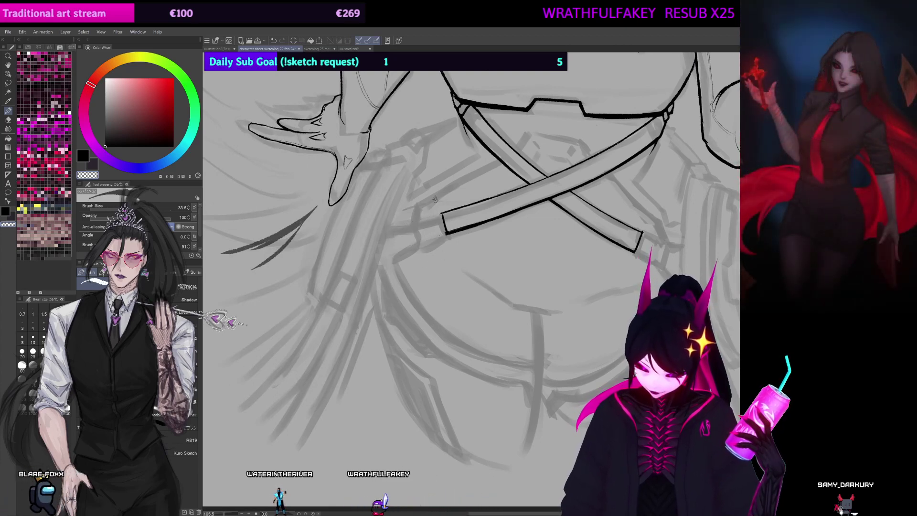
{"action": "left_click_drag", "start_coordinate": [442, 231], "coordinate": [427, 354]}
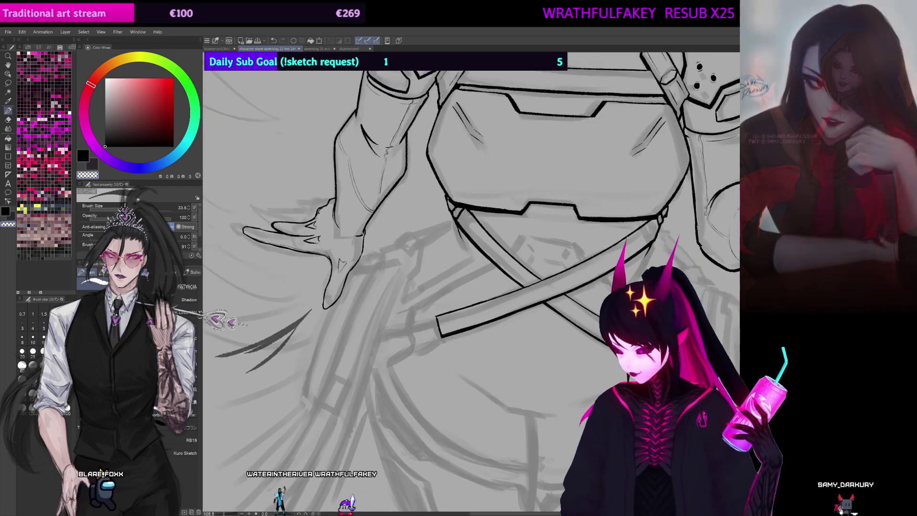
{"action": "key", "text": "ctrl+z"}
{"action": "key", "text": "ctrl+y"}
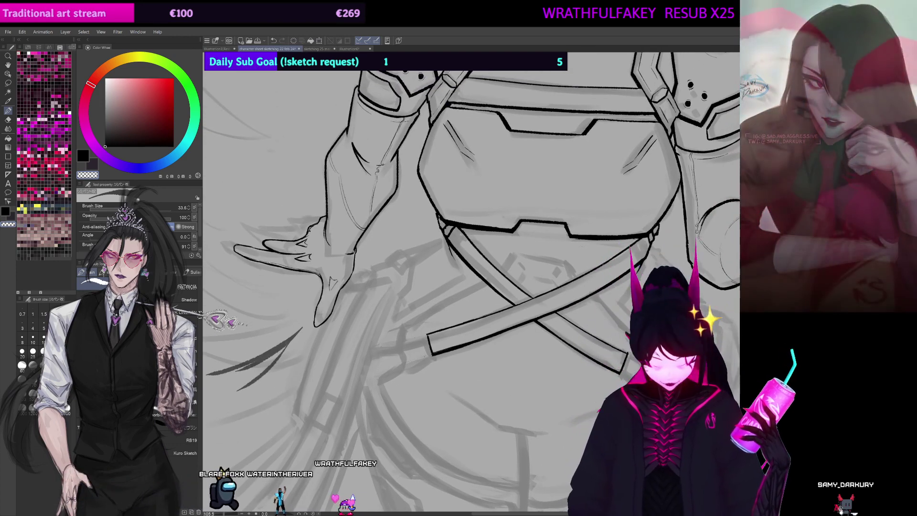
Step: Mirror the canvas view to check the crossed straps and the hip area
{"action": "left_click_drag", "start_coordinate": [413, 254], "coordinate": [460, 174]}
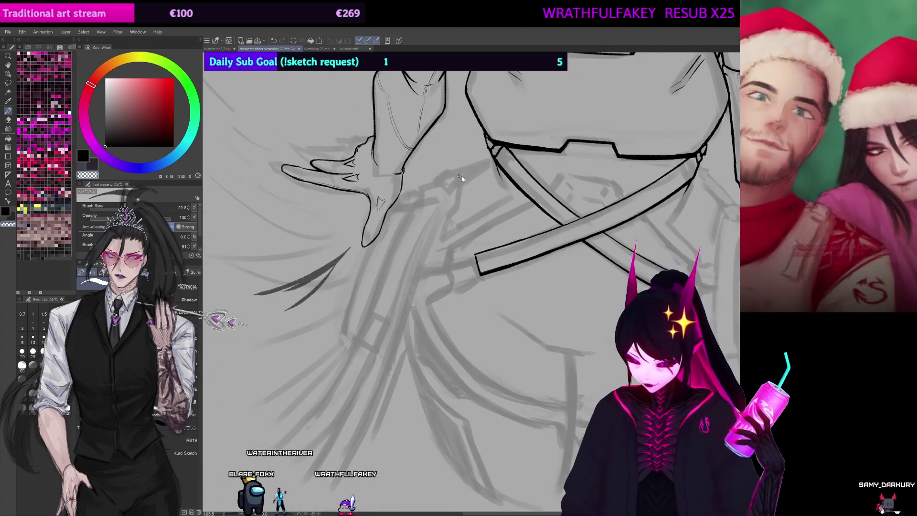
{"action": "scroll", "coordinate": [482, 274], "scroll_direction": "down", "scroll_amount": 5}
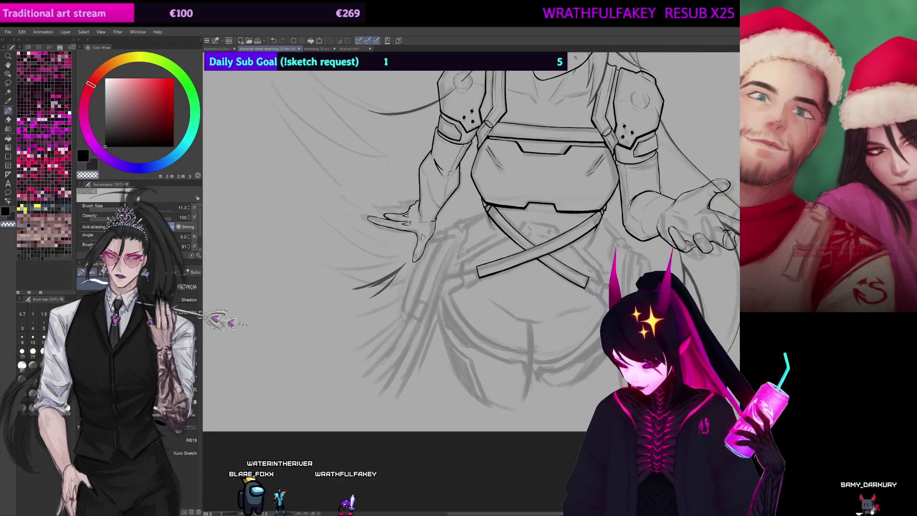
{"action": "scroll", "coordinate": [482, 274], "scroll_direction": "up", "scroll_amount": 1}
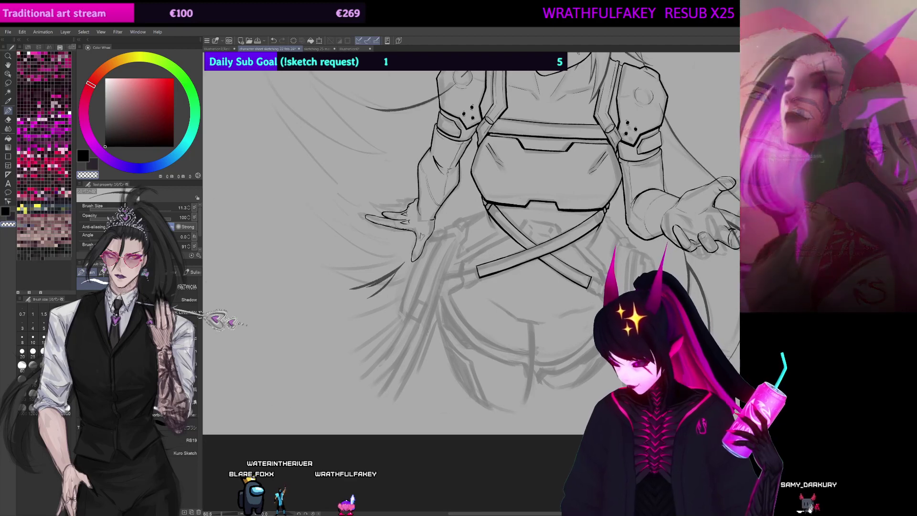
{"action": "key", "text": "h"}
{"action": "left_click_drag", "start_coordinate": [364, 217], "coordinate": [513, 217]}
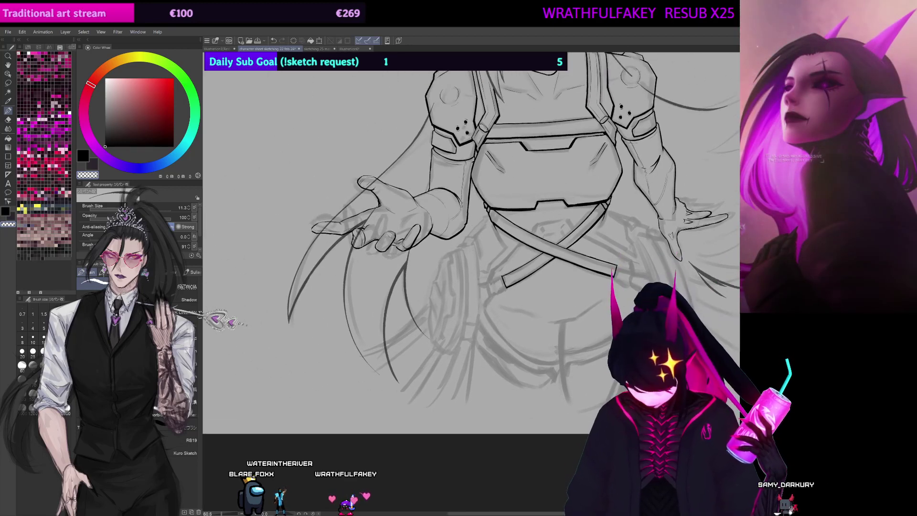
{"action": "scroll", "coordinate": [478, 282], "scroll_direction": "up", "scroll_amount": 3}
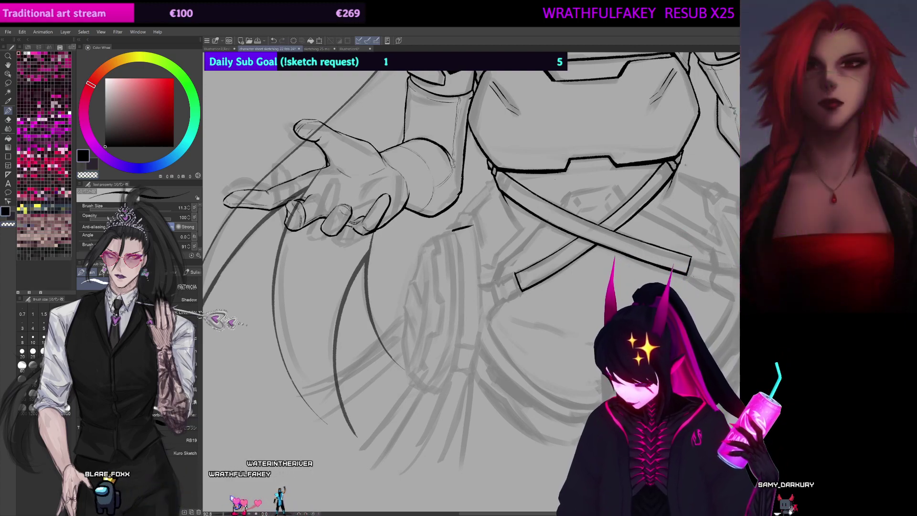
{"action": "left_click_drag", "start_coordinate": [555, 179], "coordinate": [375, 190]}
{"action": "left_click_drag", "start_coordinate": [418, 299], "coordinate": [425, 286]}
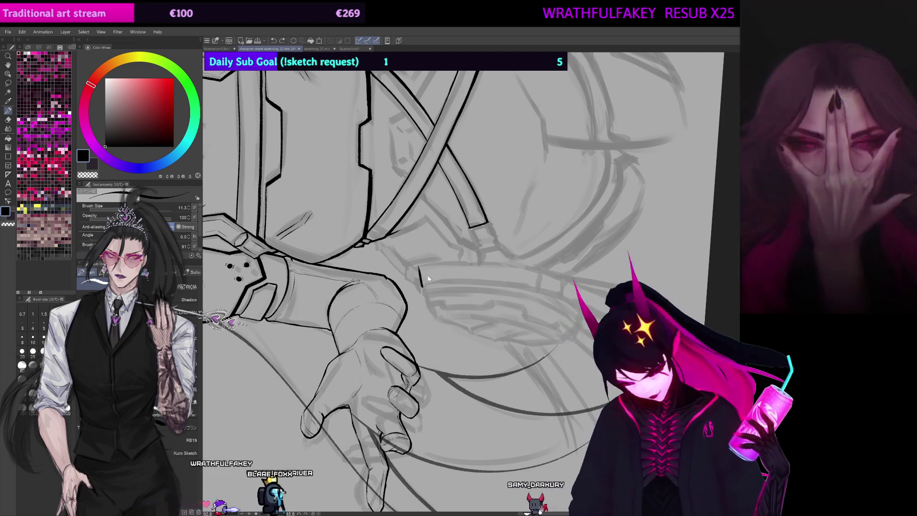
{"action": "key", "text": "["}
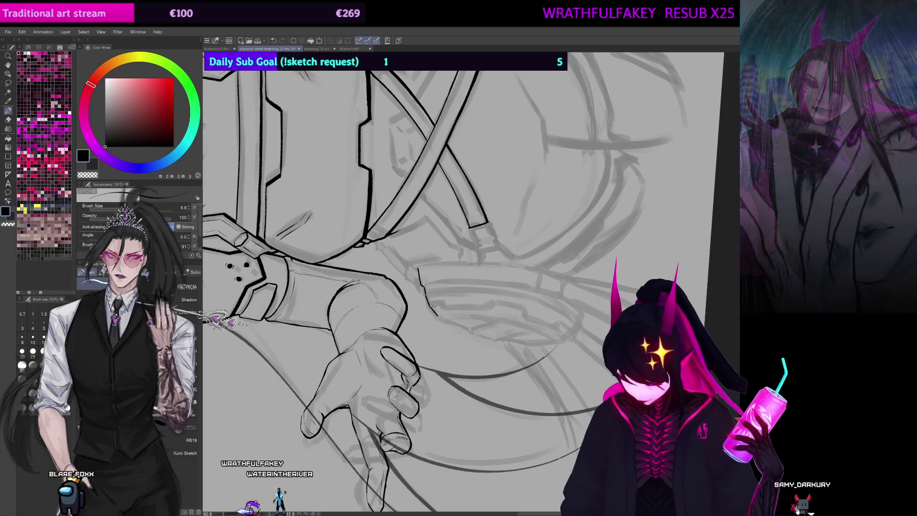
{"action": "left_click_drag", "start_coordinate": [429, 290], "coordinate": [484, 217]}
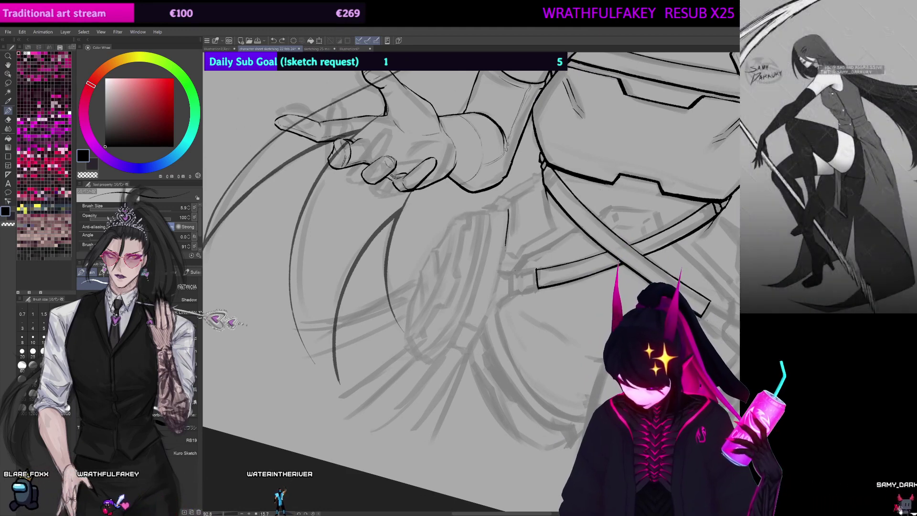
{"action": "left_click_drag", "start_coordinate": [509, 210], "coordinate": [458, 363]}
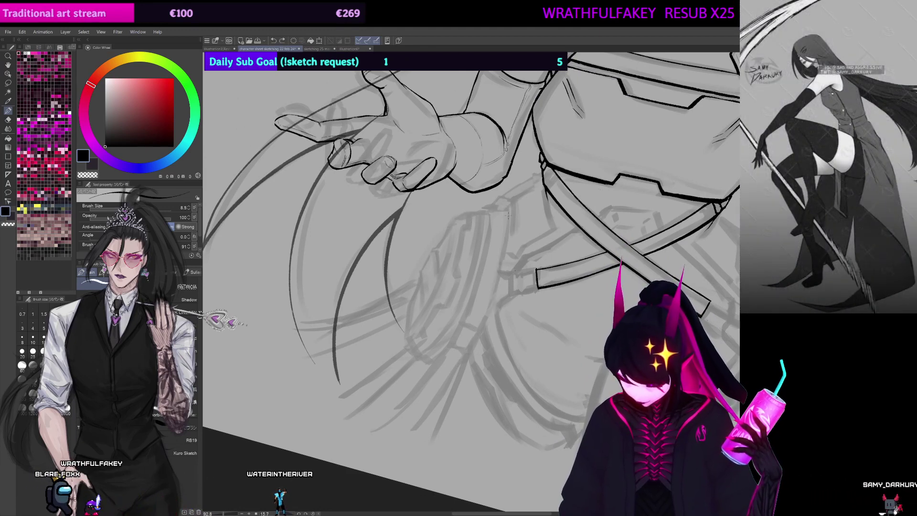
{"action": "key", "text": "ctrl+z"}
Step: Ink the two long edges of the hanging hip strap below the open palm at brush size 10.1 and close its upper end
{"action": "key", "text": "h"}
{"action": "left_click_drag", "start_coordinate": [434, 204], "coordinate": [363, 228]}
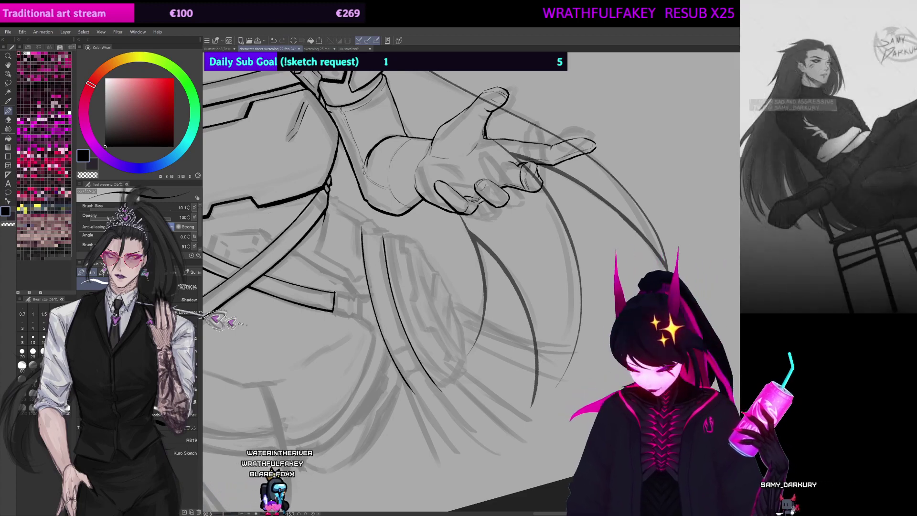
{"action": "mouse_move", "coordinate": [356, 294]}
{"action": "left_mouse_down"}
{"action": "mouse_move", "coordinate": [363, 322]}
{"action": "mouse_move", "coordinate": [444, 394]}
{"action": "mouse_move", "coordinate": [501, 393]}
{"action": "left_mouse_up"}
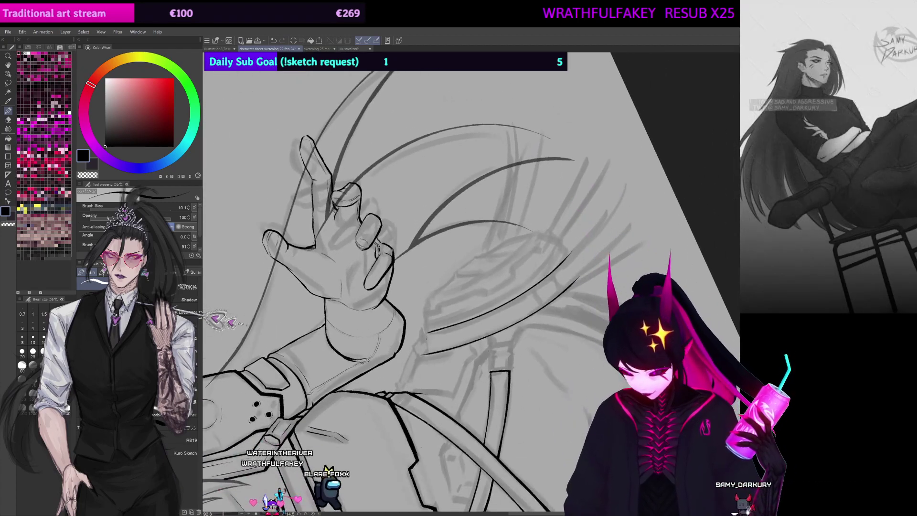
{"action": "left_click_drag", "start_coordinate": [424, 331], "coordinate": [427, 354]}
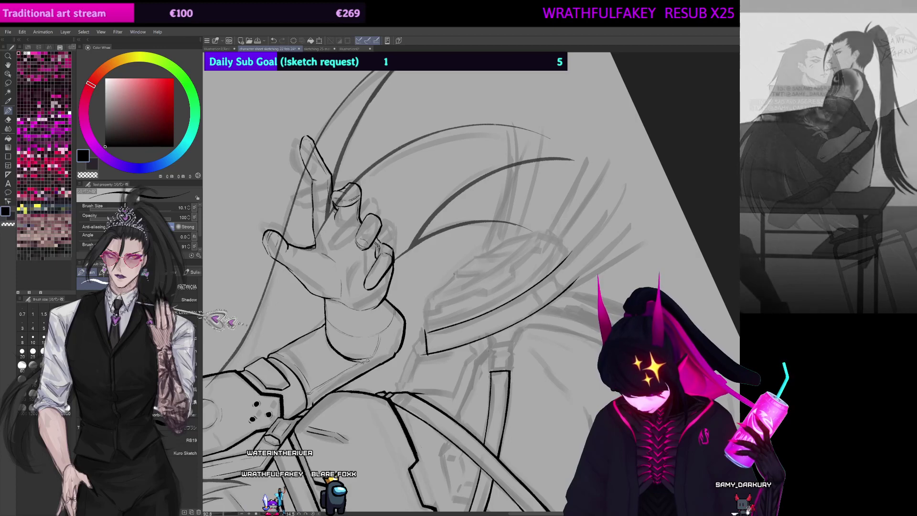
{"action": "key", "text": "ctrl+at"}
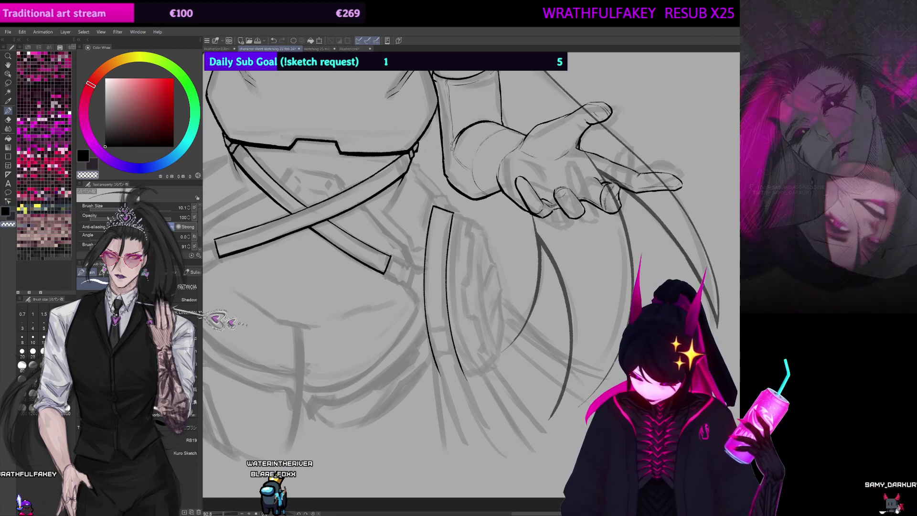
Step: Ink two short lines across the lower part of the hanging hip strap to form a band
{"action": "left_click_drag", "start_coordinate": [474, 273], "coordinate": [464, 246]}
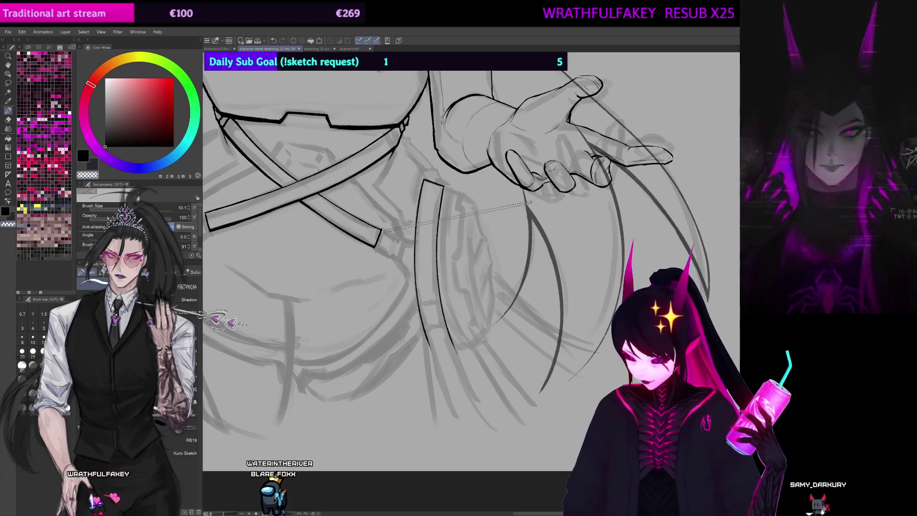
{"action": "left_click_drag", "start_coordinate": [443, 264], "coordinate": [445, 258]}
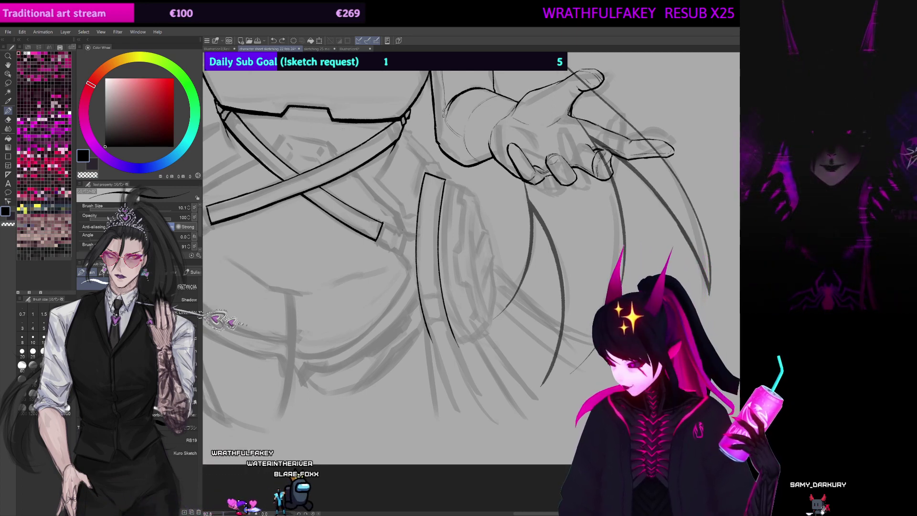
{"action": "left_click_drag", "start_coordinate": [729, 165], "coordinate": [537, 72]}
{"action": "left_click_drag", "start_coordinate": [467, 320], "coordinate": [460, 335]}
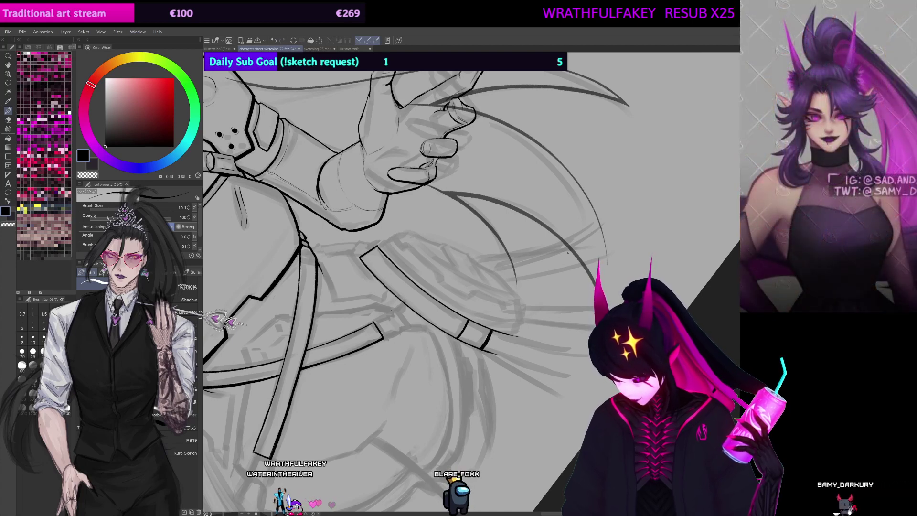
Step: Extend the hanging strap's two inked edges downwards past the band along the sketch
{"action": "key", "text": "r"}
{"action": "mouse_move", "coordinate": [435, 356]}
{"action": "left_mouse_down"}
{"action": "mouse_move", "coordinate": [429, 314]}
{"action": "mouse_move", "coordinate": [452, 375]}
{"action": "left_mouse_up"}
{"action": "left_click_drag", "start_coordinate": [446, 293], "coordinate": [482, 382]}
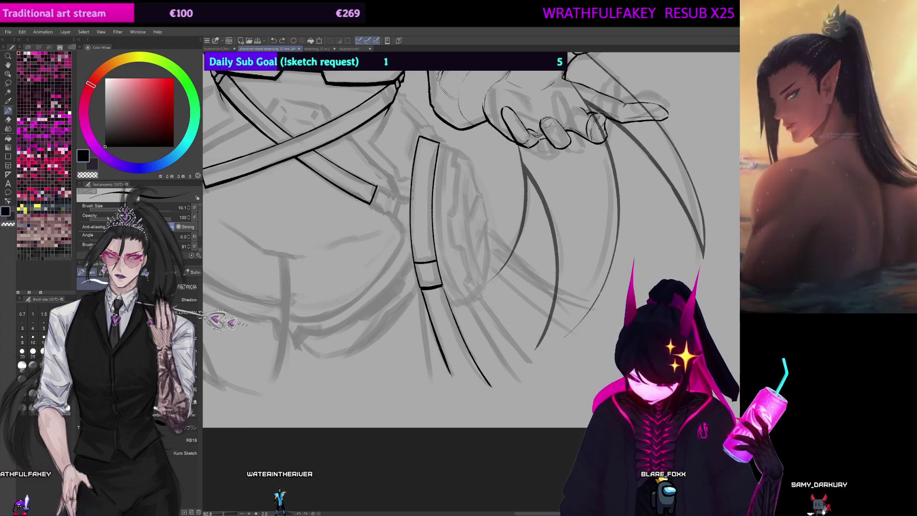
Step: Lengthen one inked edge at the hanging strap's lower end and clean up the other edge around the band
{"action": "left_click_drag", "start_coordinate": [452, 376], "coordinate": [458, 384]}
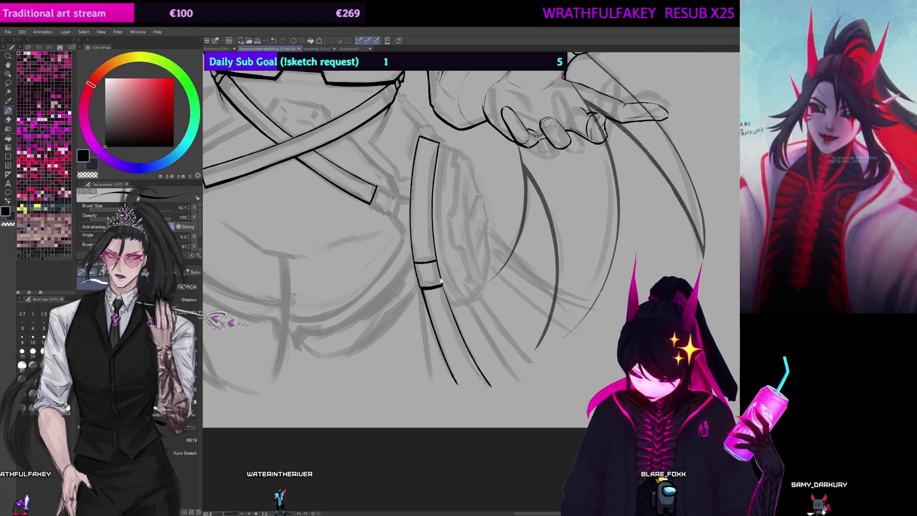
{"action": "left_click_drag", "start_coordinate": [441, 280], "coordinate": [451, 323]}
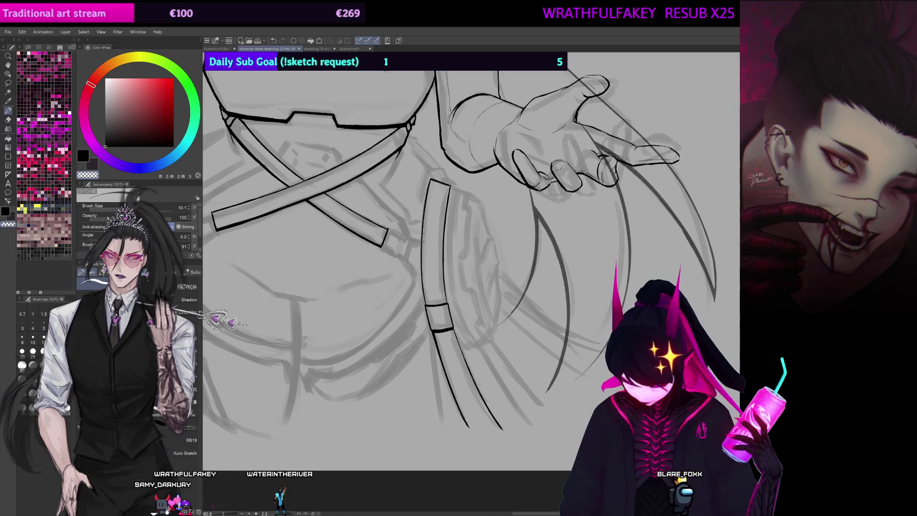
{"action": "left_click_drag", "start_coordinate": [408, 236], "coordinate": [416, 293]}
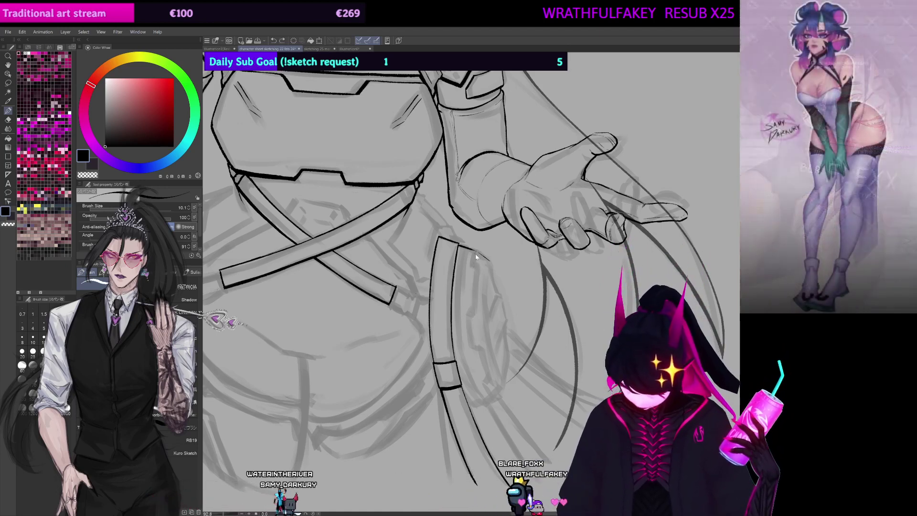
{"action": "key", "text": "]"}
{"action": "left_click_drag", "start_coordinate": [475, 252], "coordinate": [472, 266]}
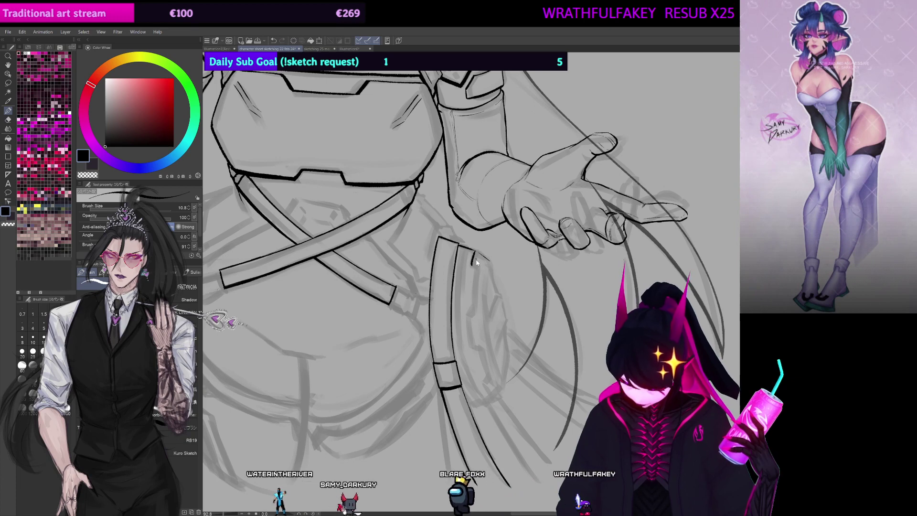
{"action": "key", "text": "ctrl+z"}
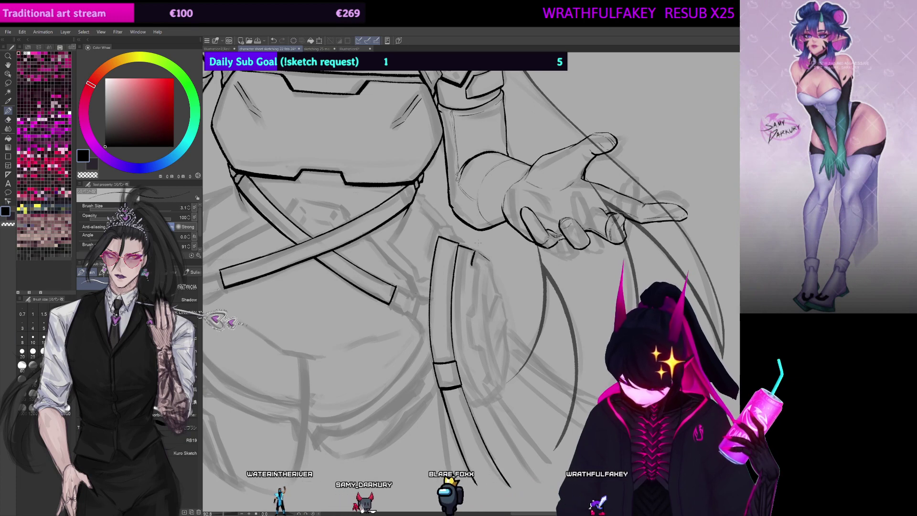
{"action": "key", "text": "["}
{"action": "left_click_drag", "start_coordinate": [489, 281], "coordinate": [484, 285]}
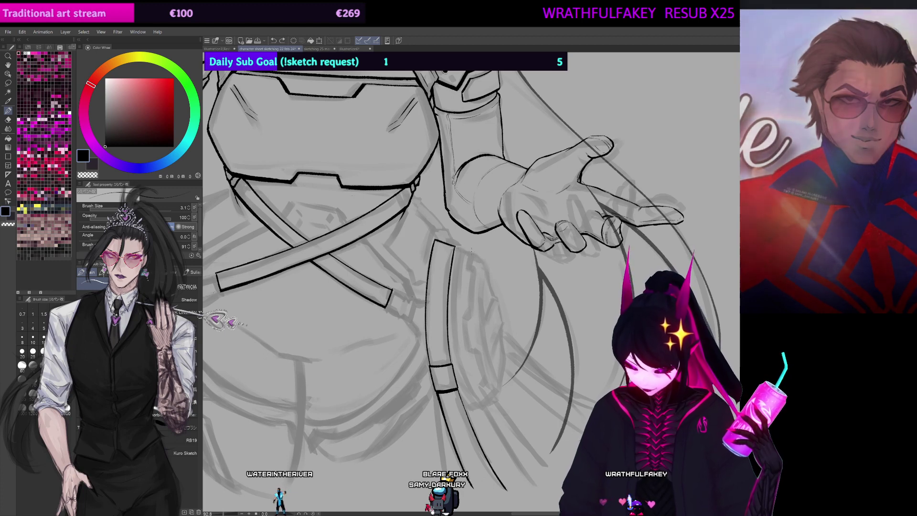
Step: Ink the upper edge of the side plate beside the hanging strap and two long curves running down inside it
{"action": "left_click_drag", "start_coordinate": [456, 248], "coordinate": [480, 256]}
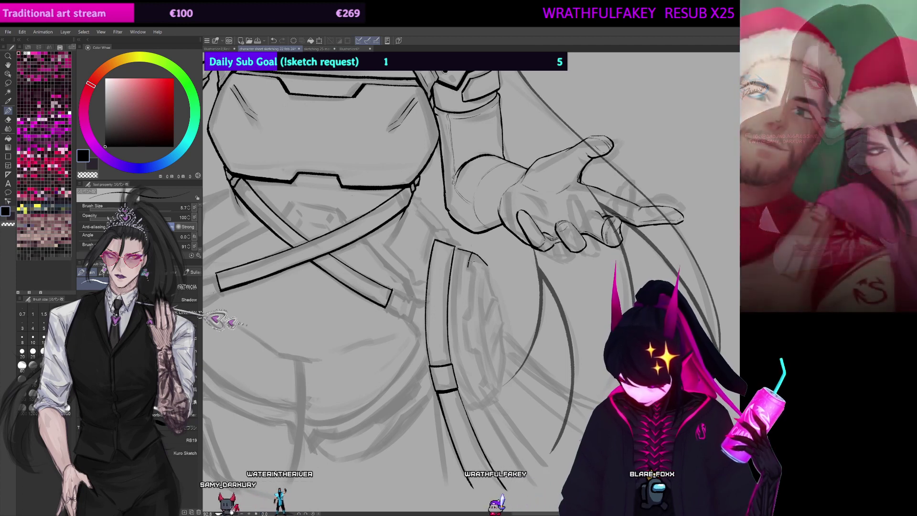
{"action": "mouse_move", "coordinate": [470, 265]}
{"action": "left_mouse_down"}
{"action": "mouse_move", "coordinate": [462, 311]}
{"action": "mouse_move", "coordinate": [492, 404]}
{"action": "left_mouse_up"}
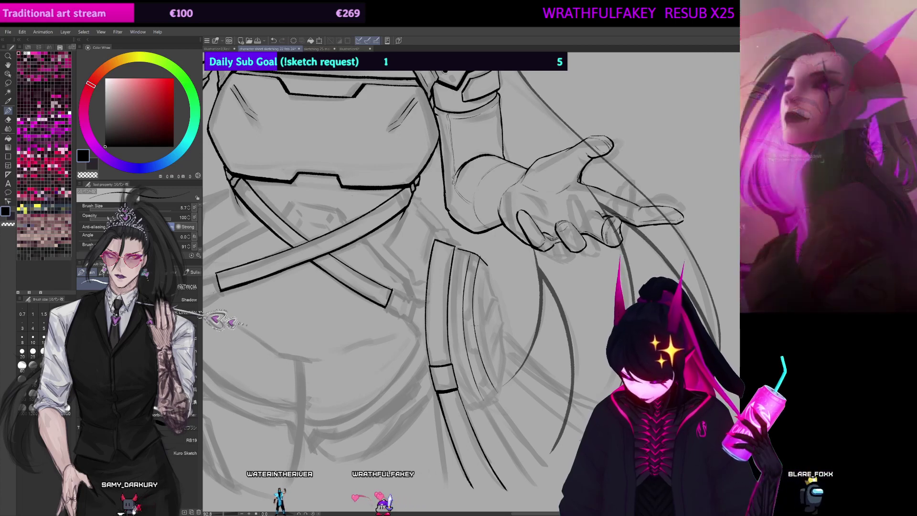
{"action": "key", "text": "ctrl+z"}
{"action": "left_click_drag", "start_coordinate": [480, 257], "coordinate": [490, 395]}
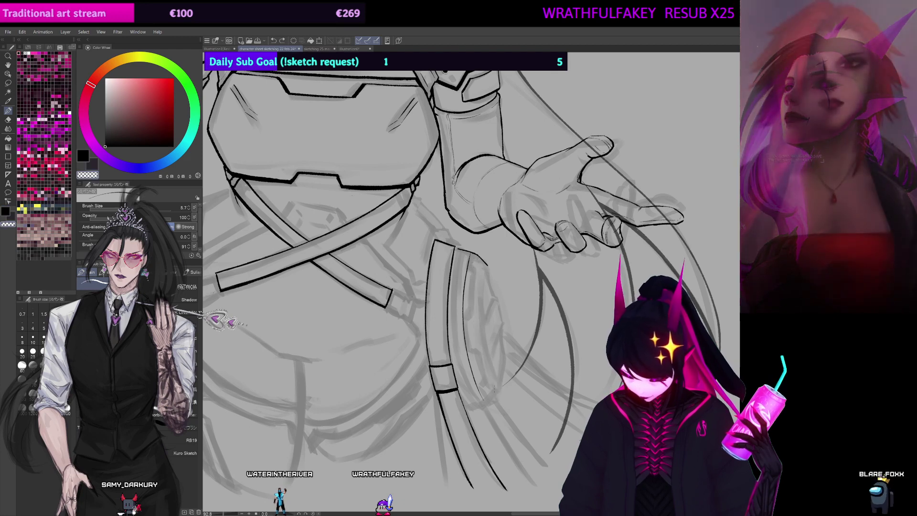
{"action": "left_click_drag", "start_coordinate": [495, 389], "coordinate": [497, 401]}
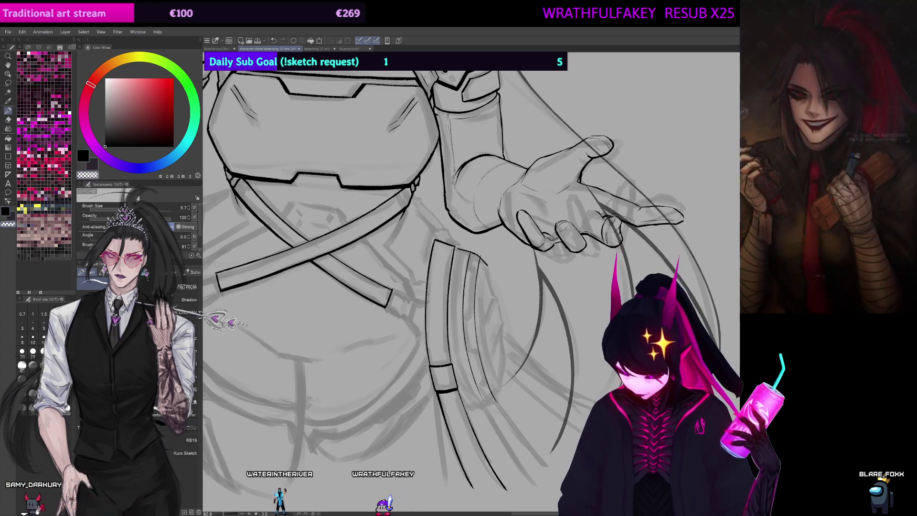
Step: Ink the side plate's outer contour and its short lower edge at brush size 10.1, closing the shape against the strap
{"action": "scroll", "coordinate": [534, 262], "scroll_direction": "down", "scroll_amount": 2}
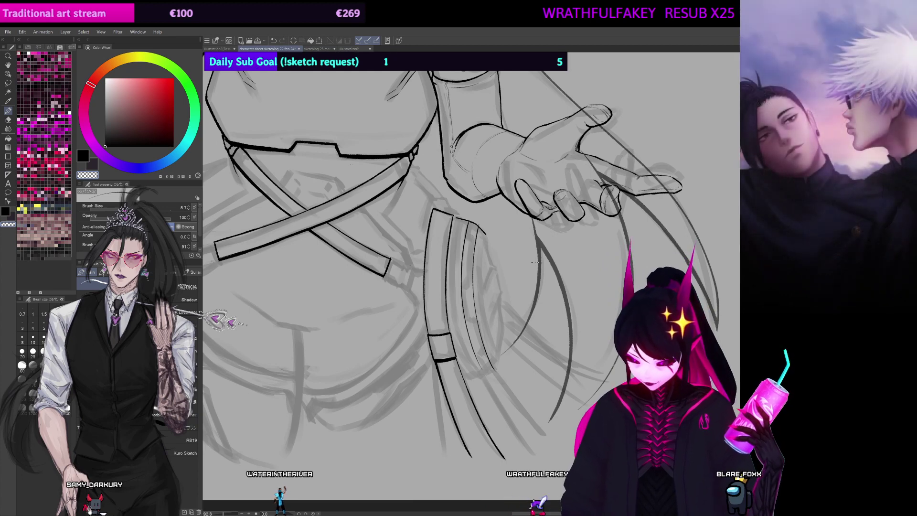
{"action": "left_click_drag", "start_coordinate": [535, 262], "coordinate": [526, 266]}
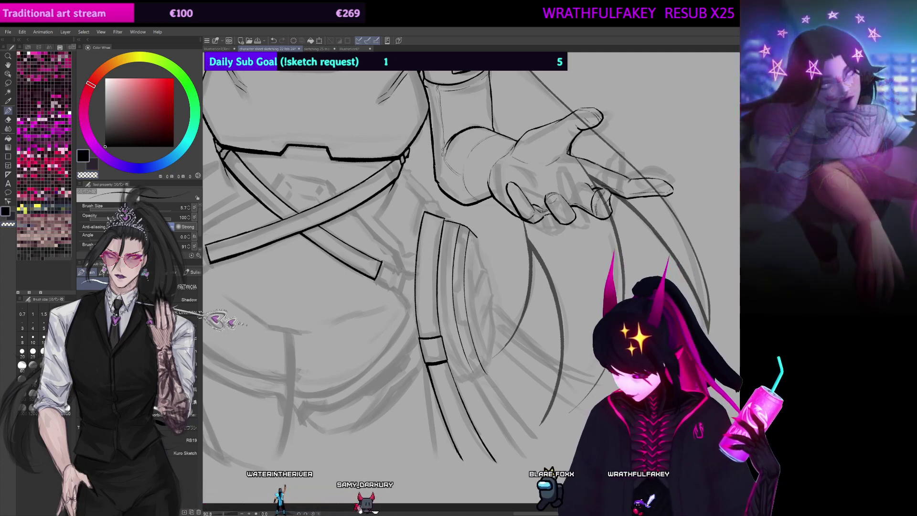
{"action": "mouse_move", "coordinate": [506, 364]}
{"action": "left_mouse_down"}
{"action": "mouse_move", "coordinate": [551, 321]}
{"action": "mouse_move", "coordinate": [490, 327]}
{"action": "left_mouse_up"}
{"action": "key", "text": "["}
{"action": "key", "text": "["}
{"action": "key", "text": "["}
{"action": "key", "text": "["}
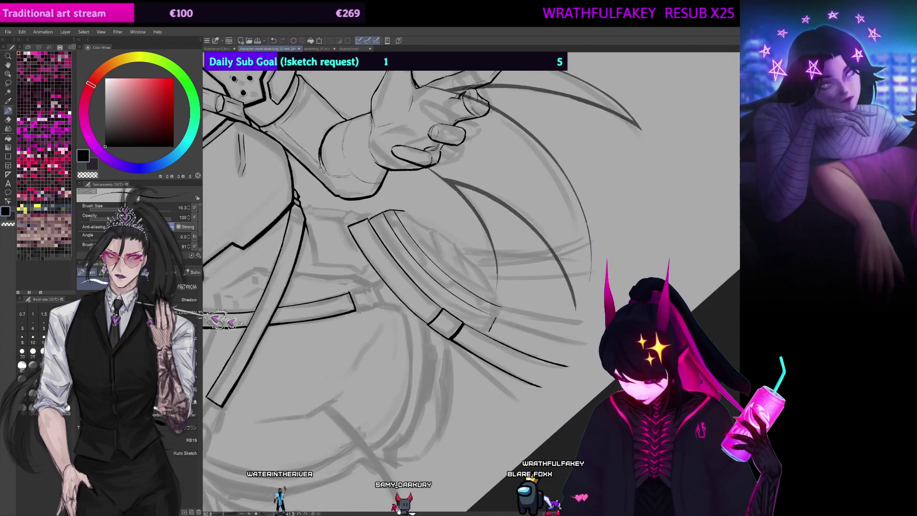
{"action": "key", "text": "ctrl+z"}
{"action": "key", "text": "]"}
{"action": "key", "text": "]"}
{"action": "key", "text": "]"}
{"action": "left_click_drag", "start_coordinate": [496, 320], "coordinate": [488, 334]}
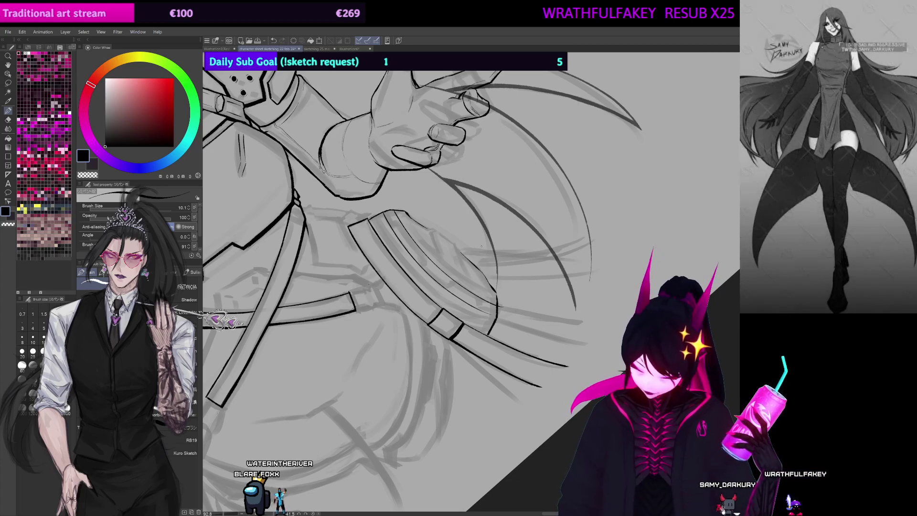
Step: Ink the angular notches along the side plate's outer edge, following the sketch
{"action": "left_click_drag", "start_coordinate": [369, 285], "coordinate": [498, 353]}
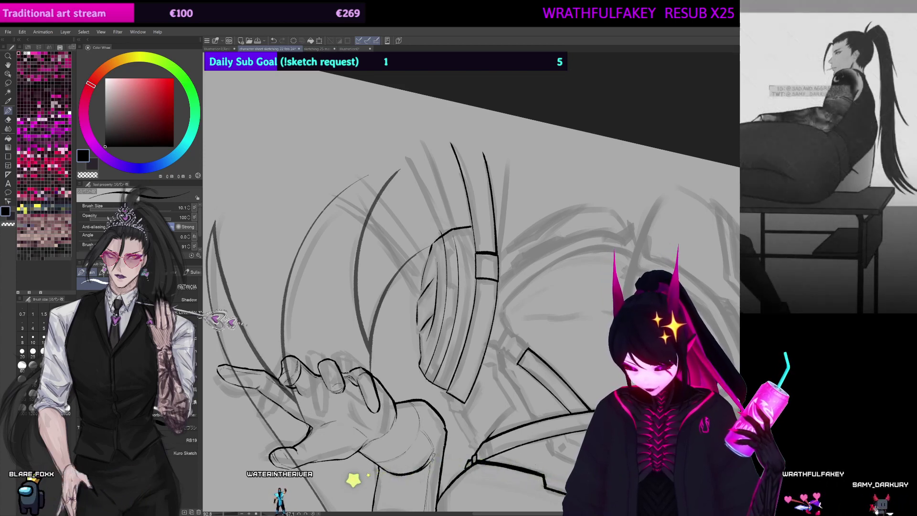
{"action": "left_click_drag", "start_coordinate": [500, 353], "coordinate": [457, 207]}
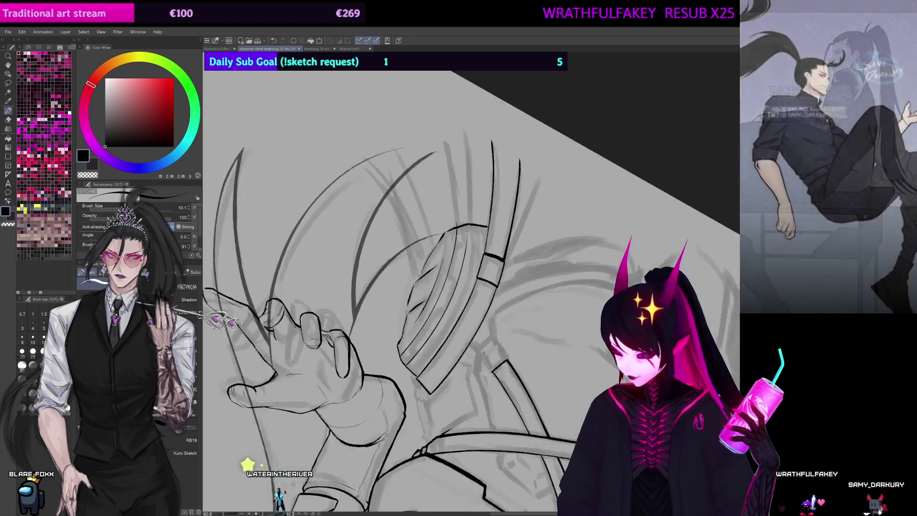
{"action": "left_click_drag", "start_coordinate": [513, 265], "coordinate": [452, 244]}
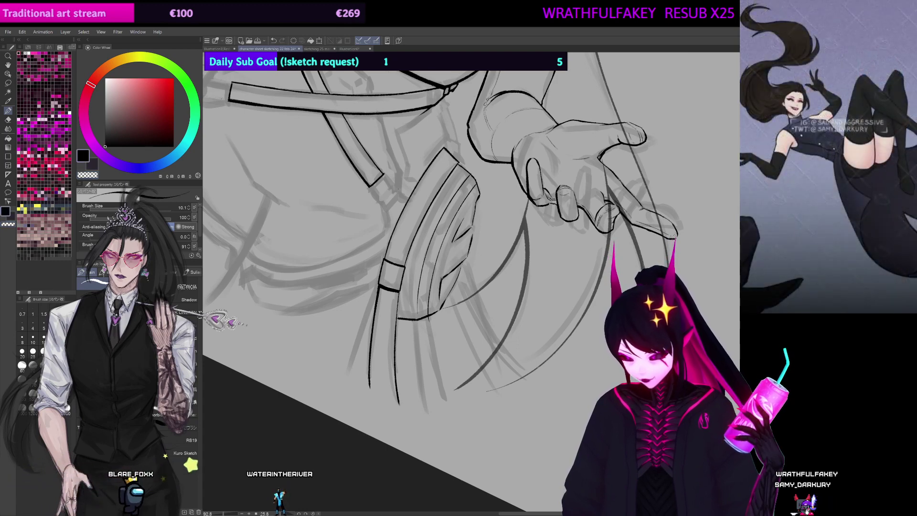
{"action": "left_click_drag", "start_coordinate": [687, 414], "coordinate": [693, 161]}
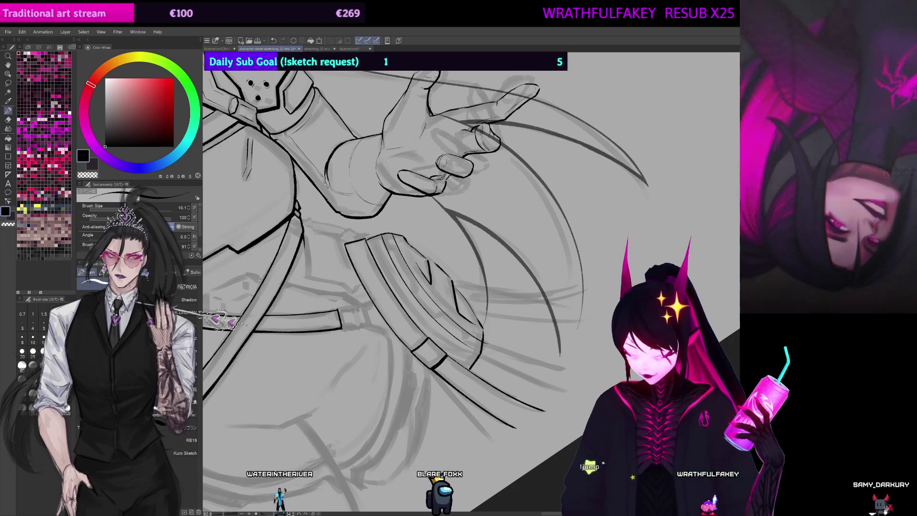
{"action": "left_click_drag", "start_coordinate": [357, 304], "coordinate": [390, 292]}
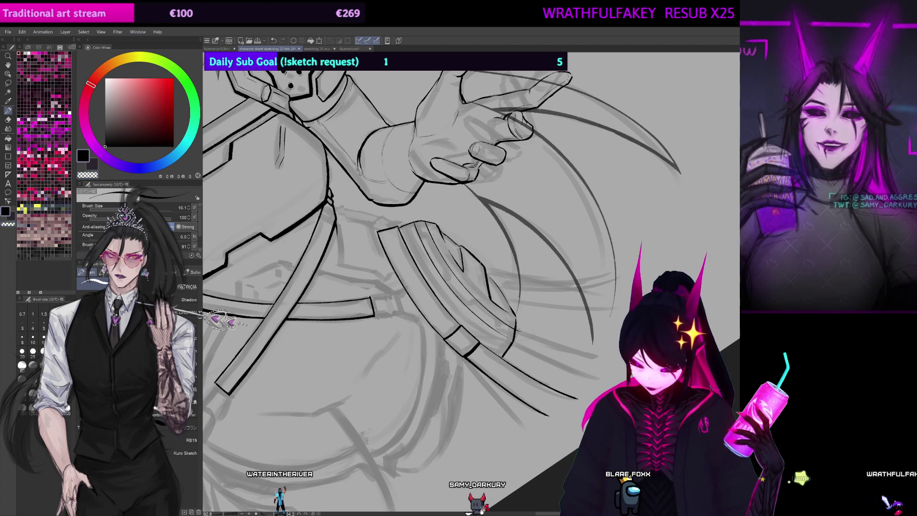
{"action": "left_click_drag", "start_coordinate": [480, 263], "coordinate": [489, 275]}
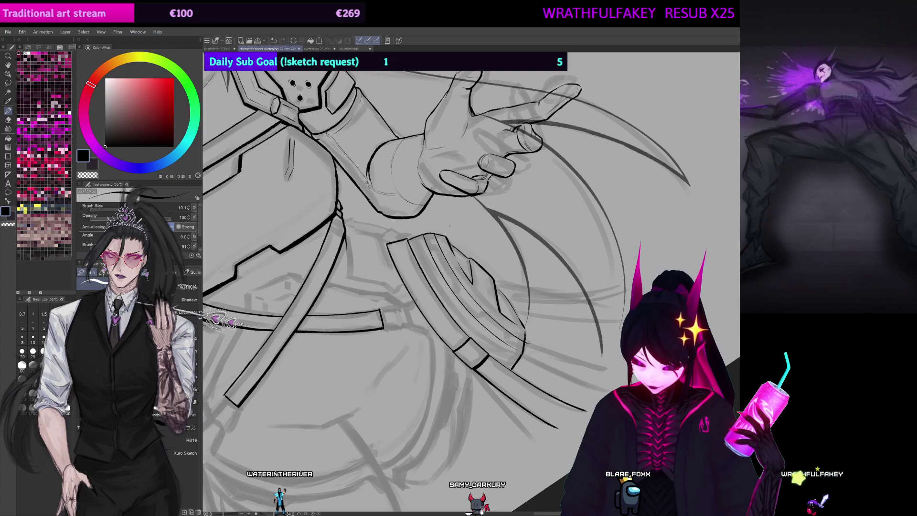
Step: Refine the side plate's notch lines, erasing overlapping parts with the transparent colour and thickening the corners
{"action": "left_click_drag", "start_coordinate": [543, 215], "coordinate": [535, 356]}
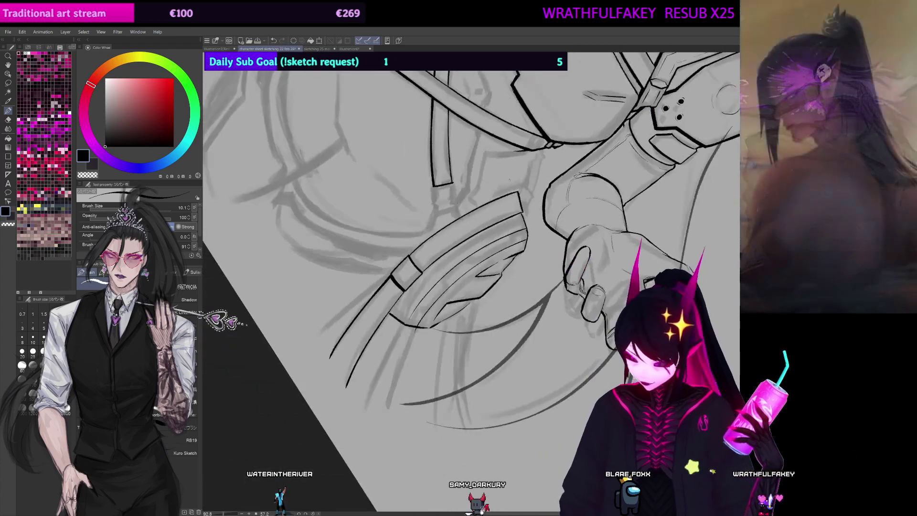
{"action": "left_click_drag", "start_coordinate": [480, 282], "coordinate": [490, 249]}
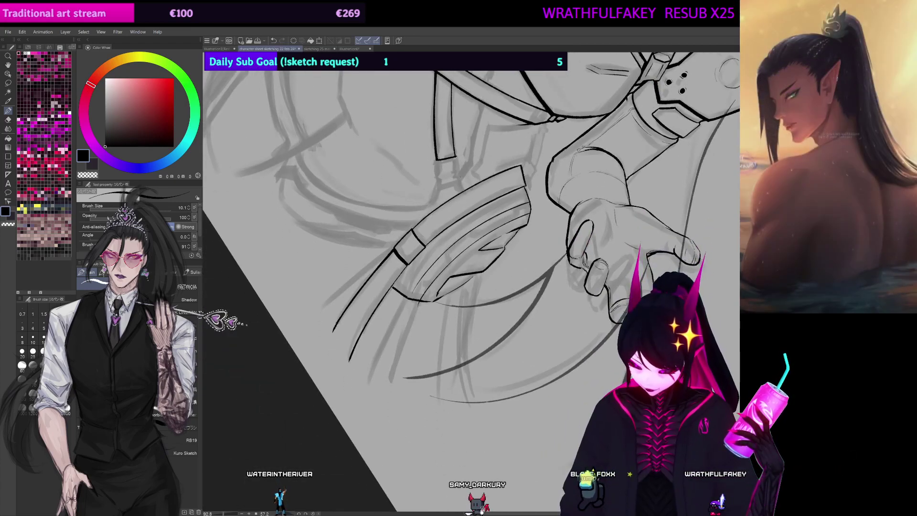
{"action": "key", "text": "ctrl+z"}
{"action": "key", "text": "c"}
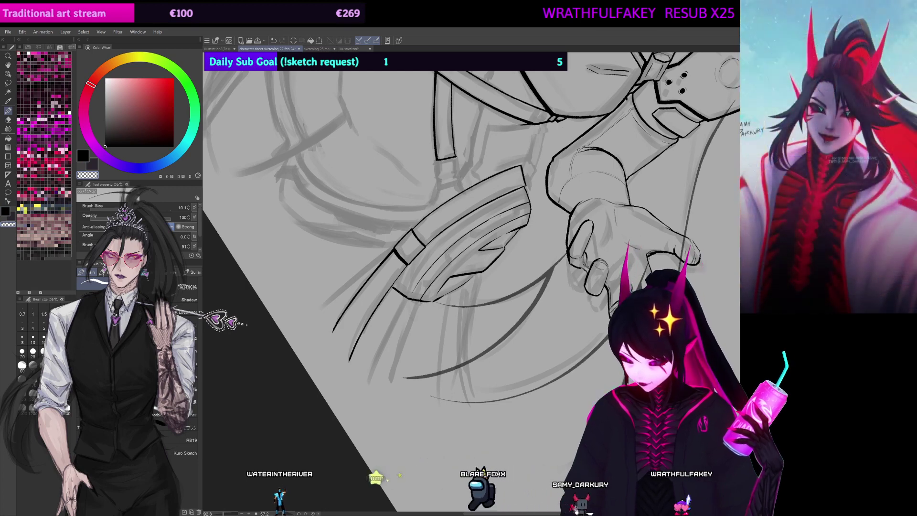
{"action": "left_click_drag", "start_coordinate": [500, 216], "coordinate": [494, 225]}
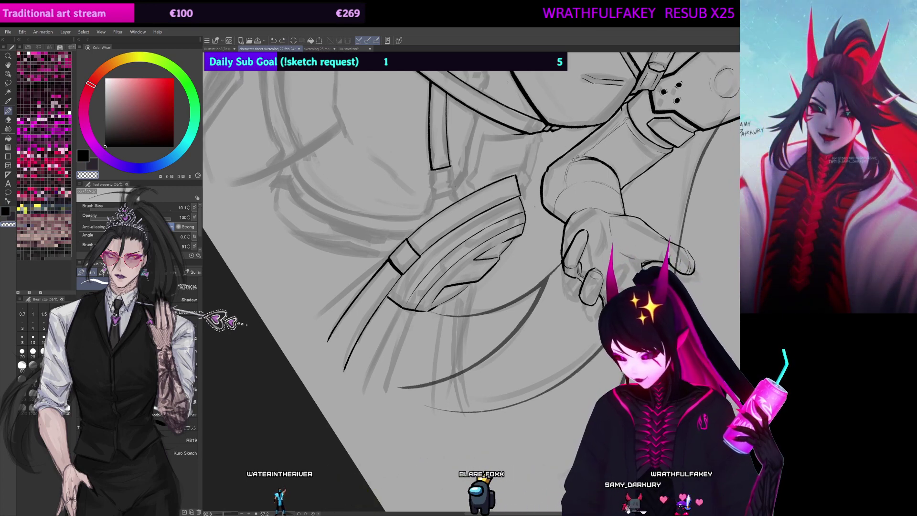
{"action": "left_click_drag", "start_coordinate": [455, 186], "coordinate": [394, 232]}
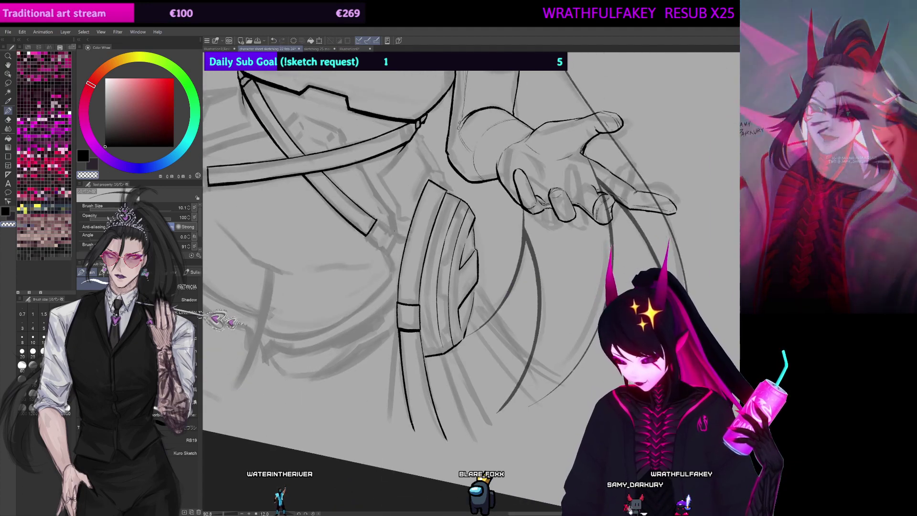
{"action": "left_click_drag", "start_coordinate": [470, 238], "coordinate": [468, 248]}
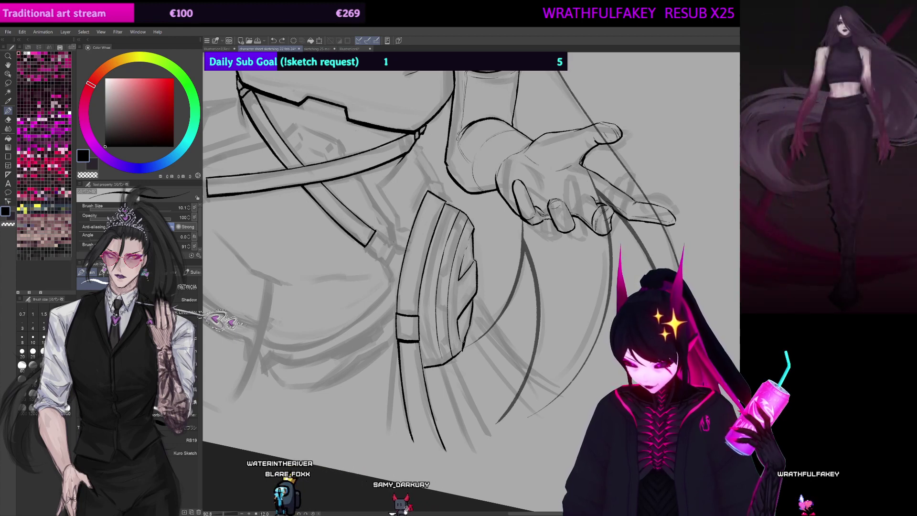
{"action": "scroll", "coordinate": [463, 341], "scroll_direction": "up", "scroll_amount": 2}
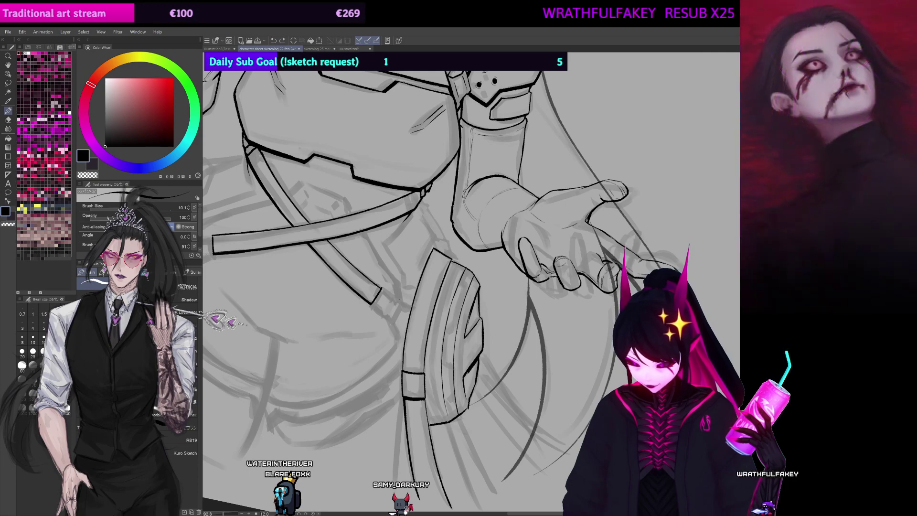
{"action": "left_click_drag", "start_coordinate": [434, 249], "coordinate": [545, 267]}
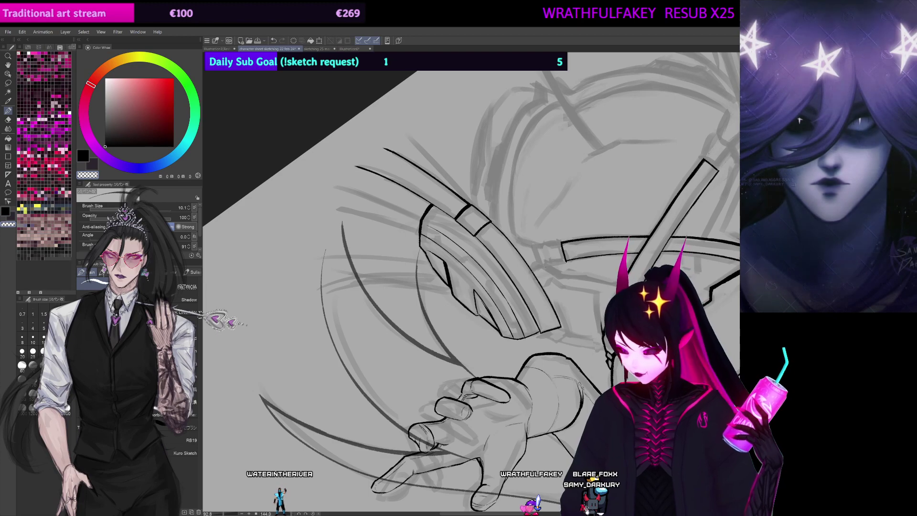
Step: Mirror the canvas view to check the side plate, then restore the view's orientation and rotation
{"action": "key", "text": "h"}
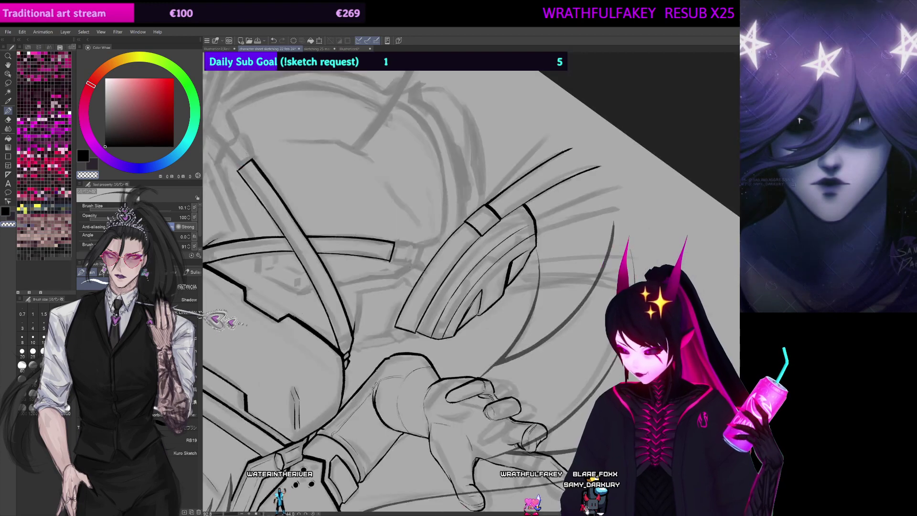
{"action": "key", "text": "h"}
{"action": "key", "text": "ctrl+at"}
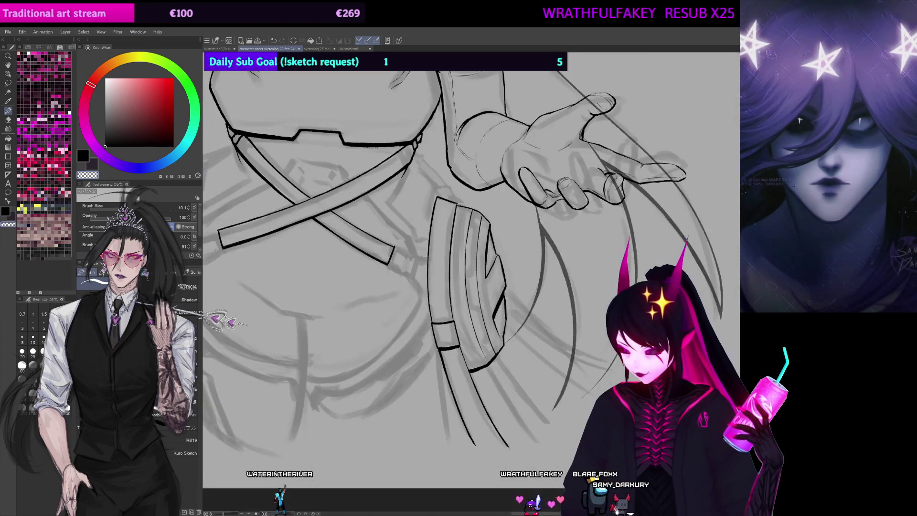
{"action": "left_click_drag", "start_coordinate": [594, 207], "coordinate": [599, 232]}
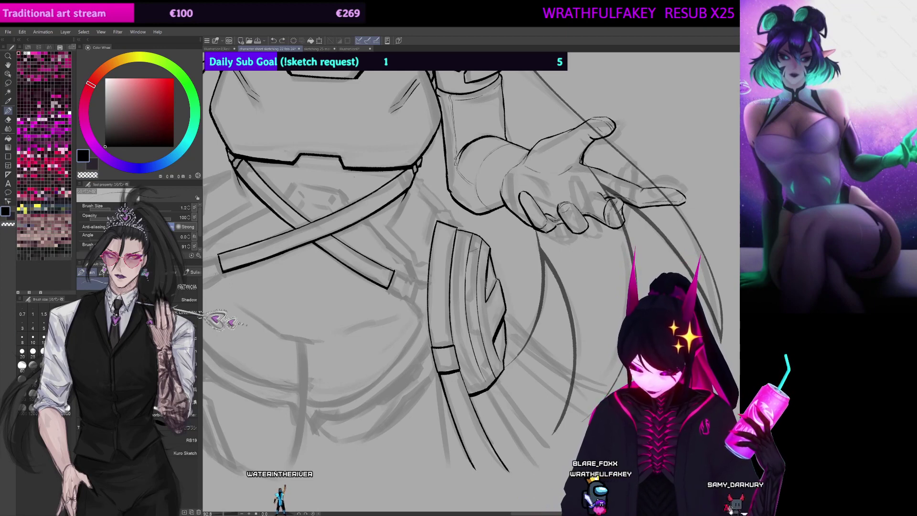
Step: Ink the stepped inner contour with its short angled cuts on the side plate at brush size 8.8
{"action": "key", "text": "]"}
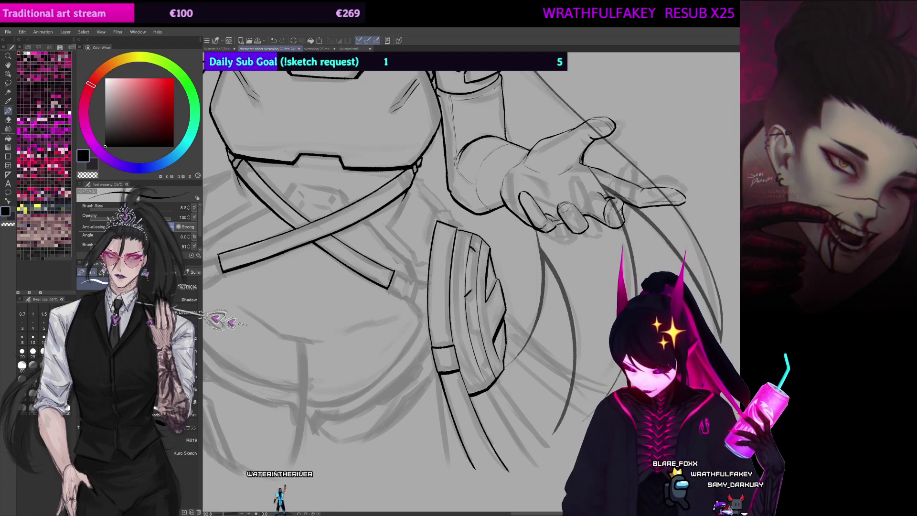
{"action": "scroll", "coordinate": [471, 282], "scroll_direction": "down", "scroll_amount": 2}
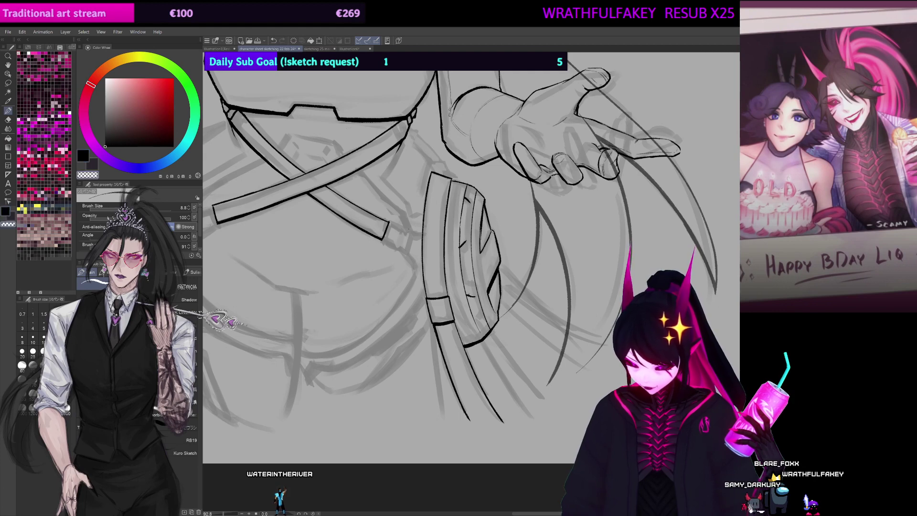
{"action": "left_click_drag", "start_coordinate": [468, 185], "coordinate": [458, 220]}
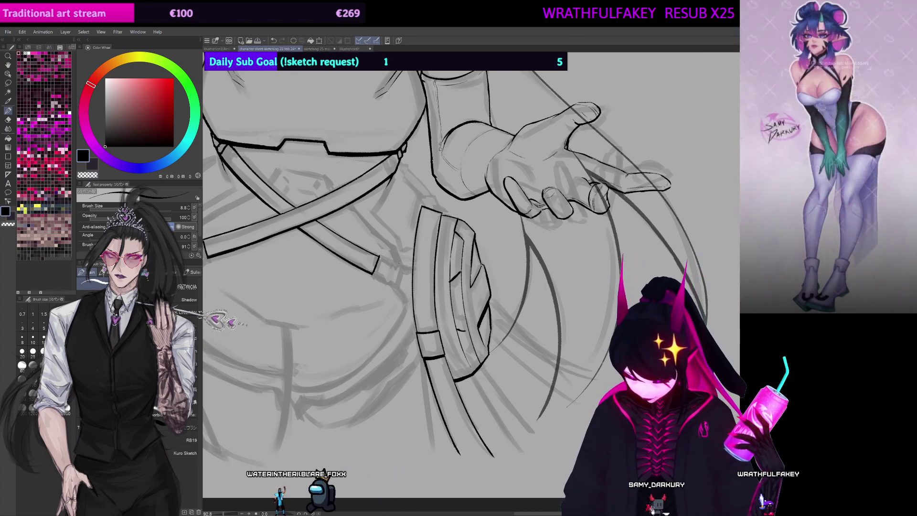
{"action": "left_click_drag", "start_coordinate": [488, 285], "coordinate": [476, 227]}
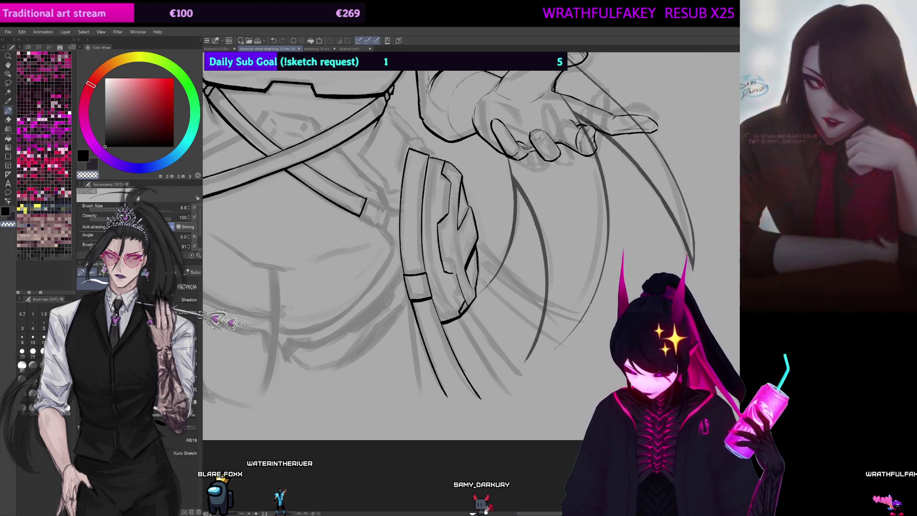
Step: Check the side plate's line art from a rotated view, then restore the canvas to its upright orientation
{"action": "key", "text": "shift+space"}
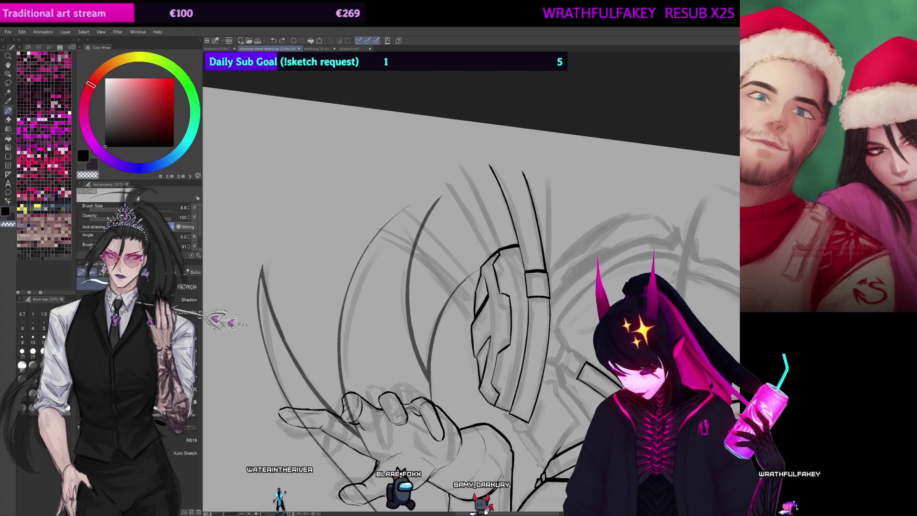
{"action": "key", "text": "ctrl+@"}
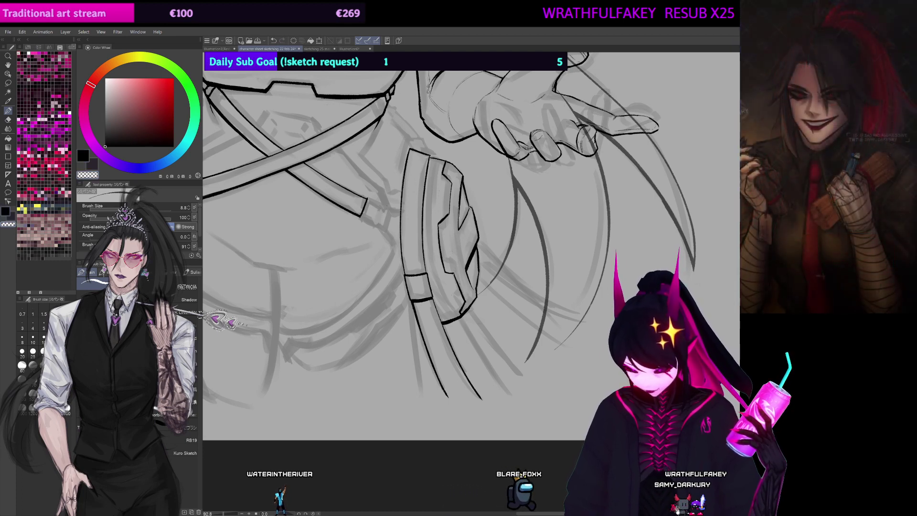
{"action": "scroll", "coordinate": [451, 232], "scroll_direction": "up", "scroll_amount": 2}
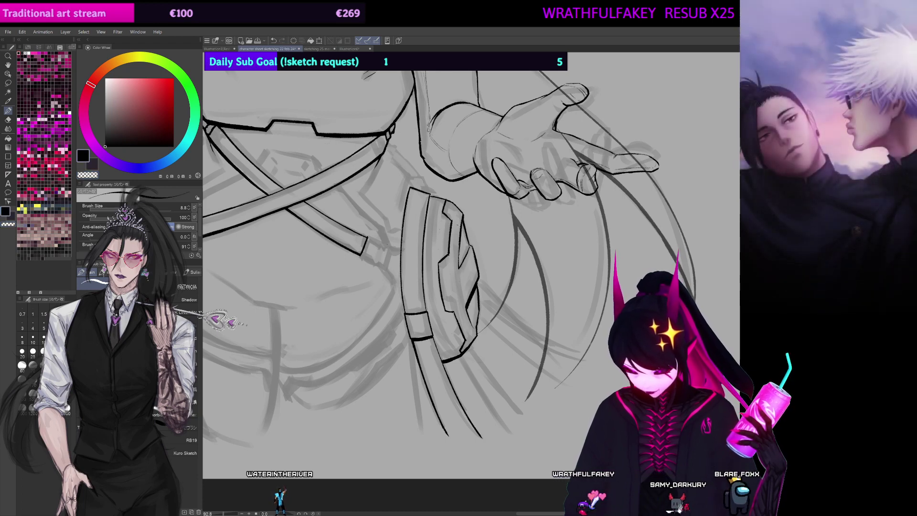
{"action": "scroll", "coordinate": [461, 206], "scroll_direction": "down", "scroll_amount": 1}
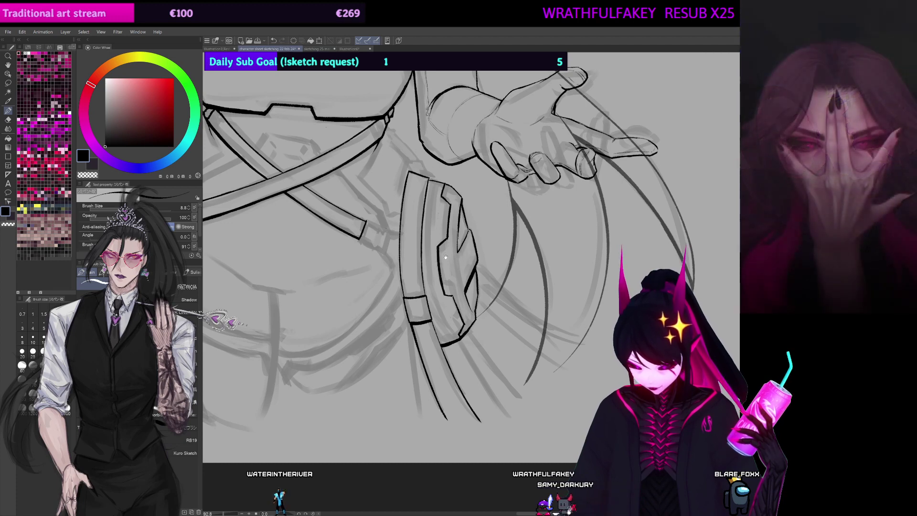
{"action": "scroll", "coordinate": [445, 257], "scroll_direction": "up", "scroll_amount": 2}
{"action": "left_click_drag", "start_coordinate": [440, 236], "coordinate": [443, 237]}
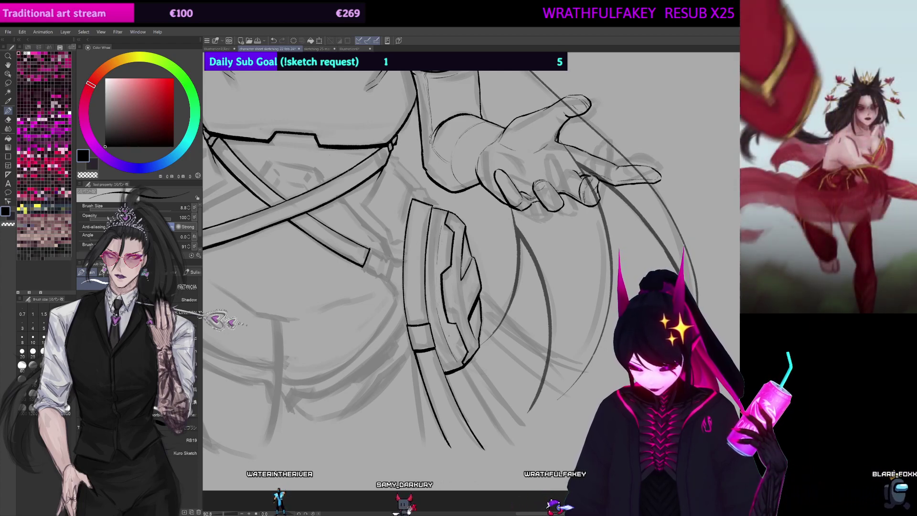
{"action": "left_click_drag", "start_coordinate": [449, 336], "coordinate": [457, 328]}
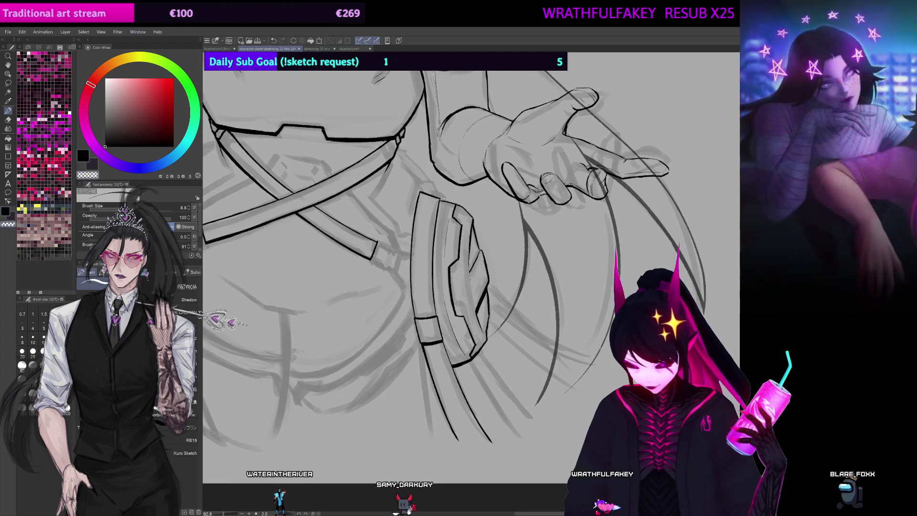
{"action": "left_click_drag", "start_coordinate": [494, 208], "coordinate": [521, 183]}
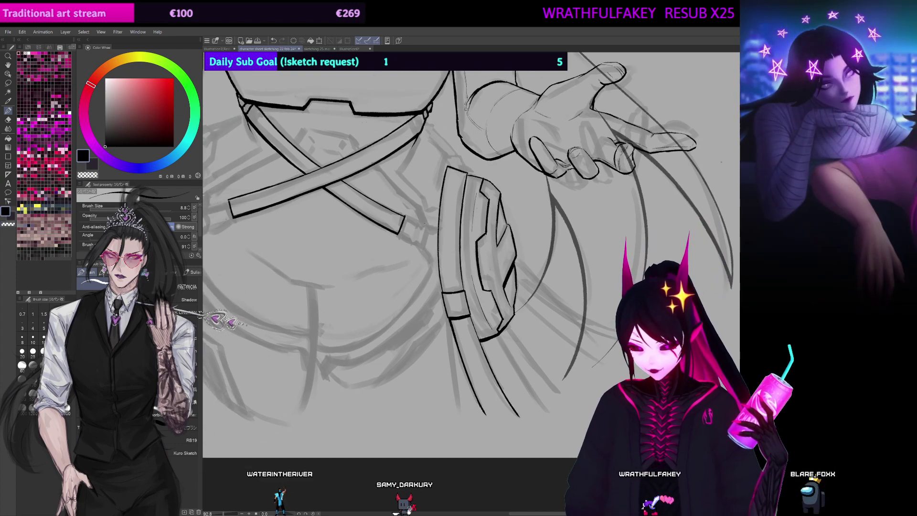
{"action": "left_click_drag", "start_coordinate": [476, 283], "coordinate": [406, 283]}
Step: Review the whole figure's line art from the head down to the unfinished hip area
{"action": "scroll", "coordinate": [459, 268], "scroll_direction": "up", "scroll_amount": 1}
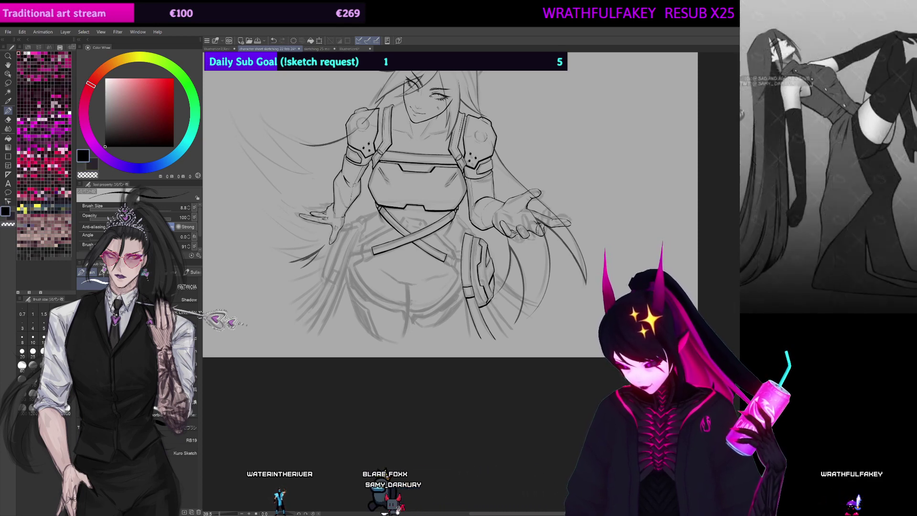
{"action": "left_click_drag", "start_coordinate": [526, 270], "coordinate": [458, 225]}
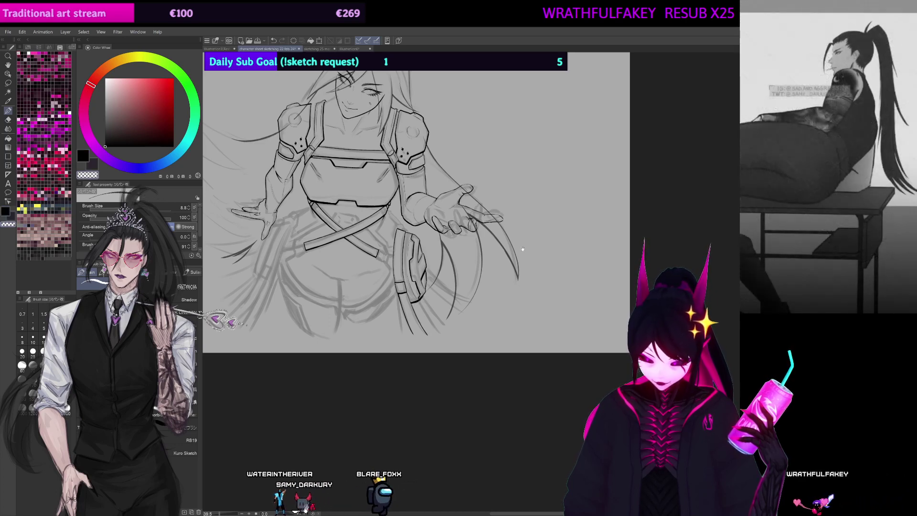
{"action": "left_click_drag", "start_coordinate": [551, 247], "coordinate": [553, 262]}
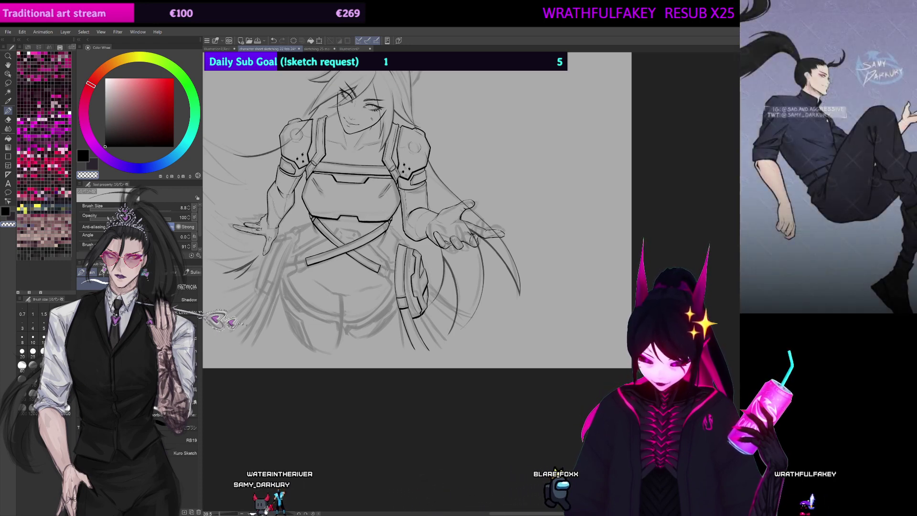
{"action": "mouse_move", "coordinate": [431, 335]}
{"action": "left_mouse_down"}
{"action": "mouse_move", "coordinate": [437, 301]}
{"action": "mouse_move", "coordinate": [484, 369]}
{"action": "mouse_move", "coordinate": [530, 371]}
{"action": "mouse_move", "coordinate": [487, 365]}
{"action": "left_mouse_up"}
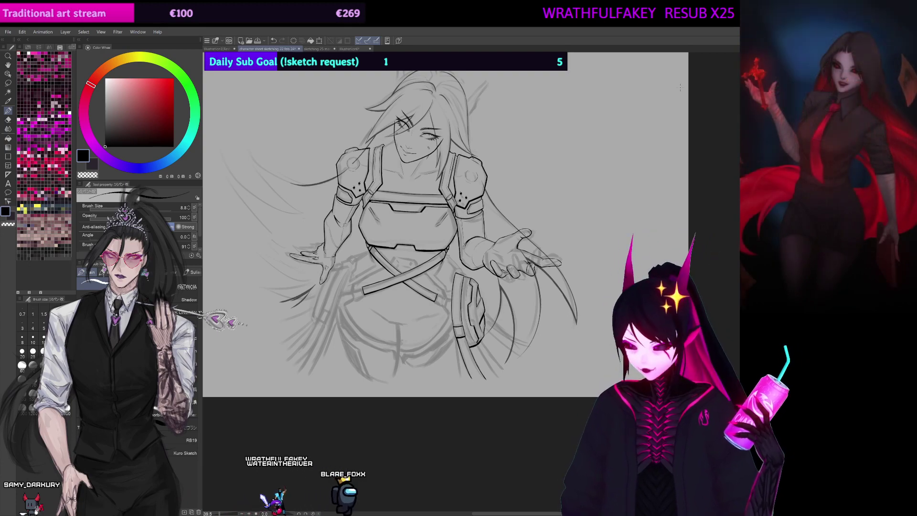
{"action": "left_click_drag", "start_coordinate": [669, 167], "coordinate": [746, 171]}
{"action": "key", "text": "ctrl+plus"}
{"action": "key", "text": "ctrl+plus"}
{"action": "key", "text": "ctrl+plus"}
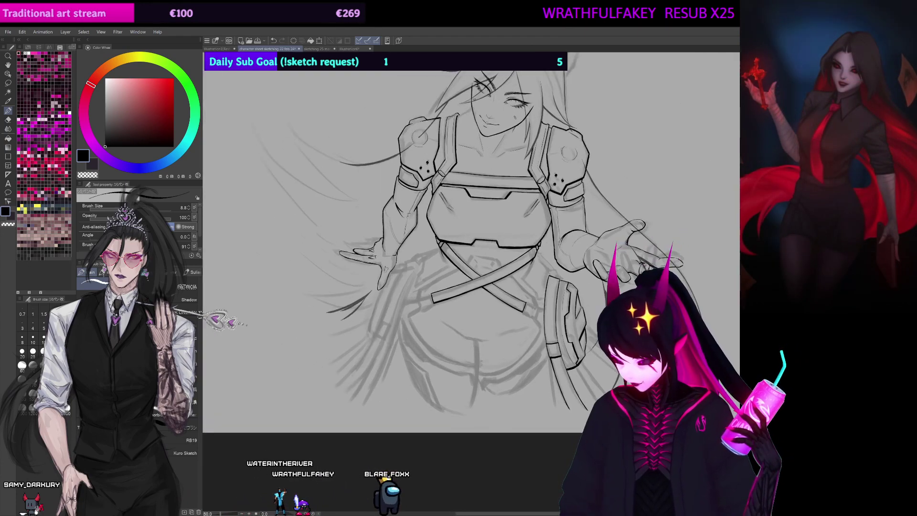
Step: Refine the inked dividing line between the hanging strap and the notched side plate
{"action": "left_click_drag", "start_coordinate": [616, 377], "coordinate": [482, 306]}
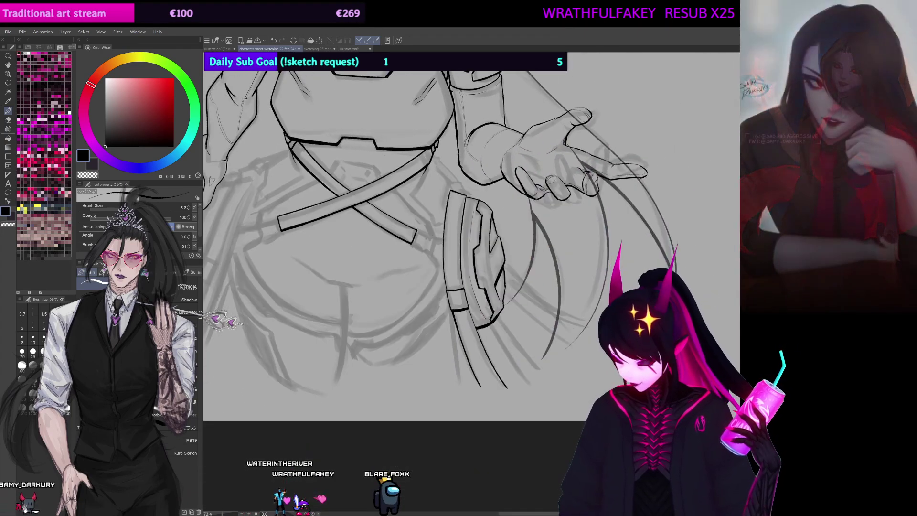
{"action": "scroll", "coordinate": [482, 305], "scroll_direction": "up", "scroll_amount": 3}
{"action": "left_click_drag", "start_coordinate": [579, 185], "coordinate": [555, 190]}
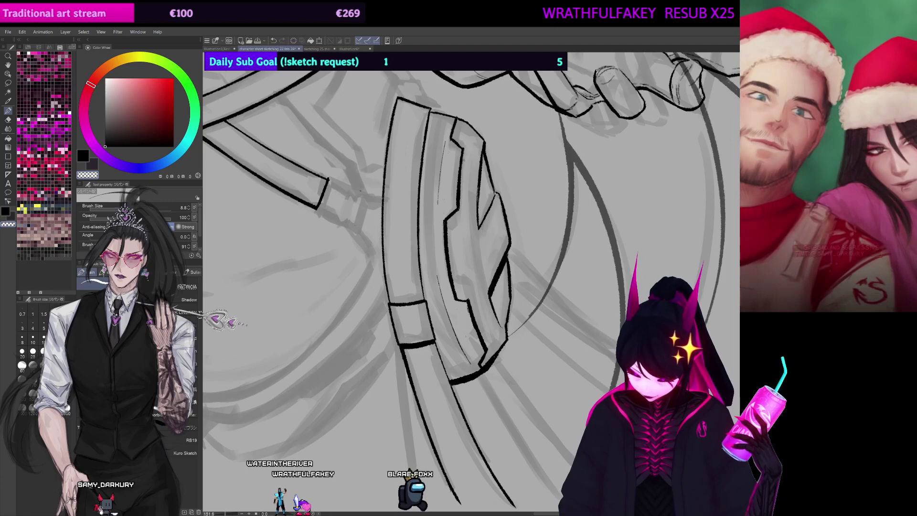
{"action": "left_click_drag", "start_coordinate": [466, 212], "coordinate": [547, 144]}
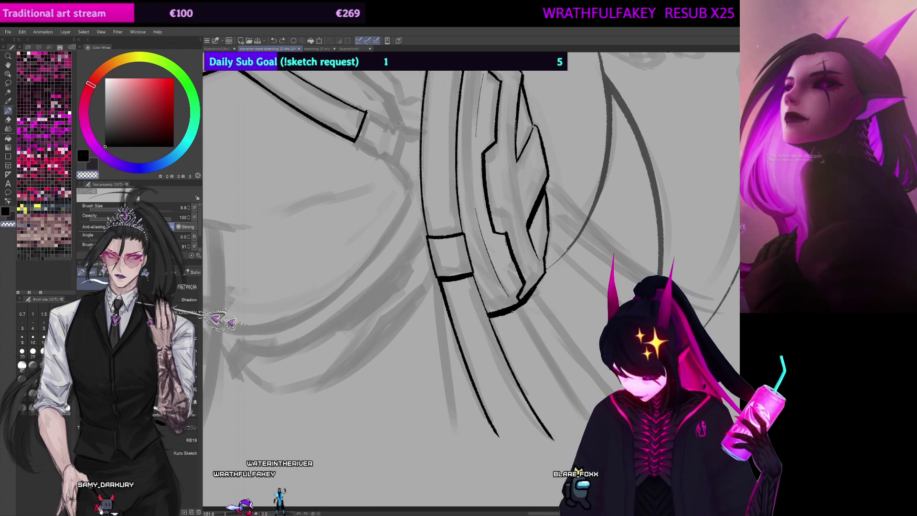
{"action": "left_click_drag", "start_coordinate": [512, 311], "coordinate": [489, 326]}
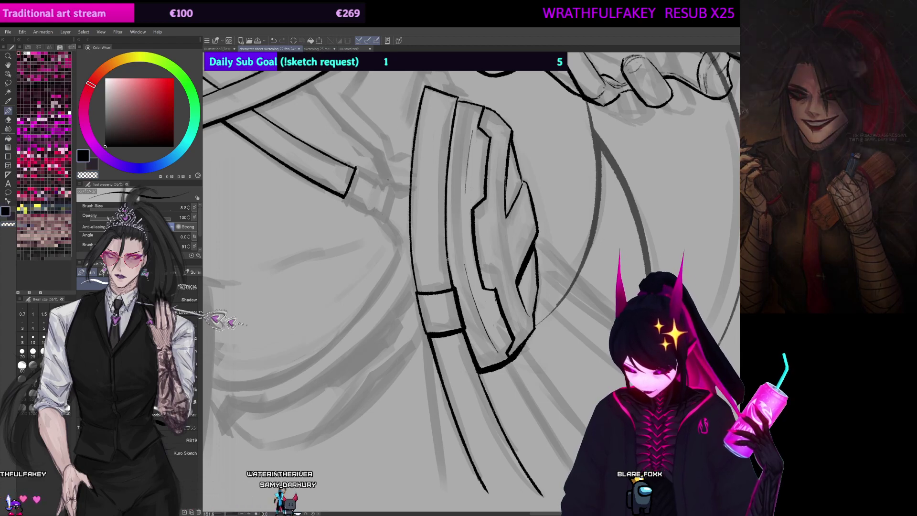
{"action": "left_click_drag", "start_coordinate": [454, 132], "coordinate": [450, 182]}
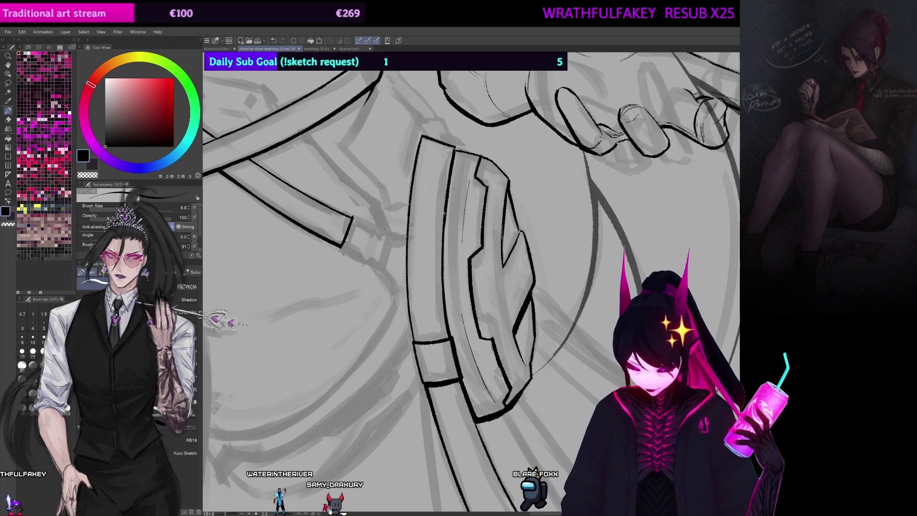
{"action": "left_click_drag", "start_coordinate": [543, 218], "coordinate": [540, 233]}
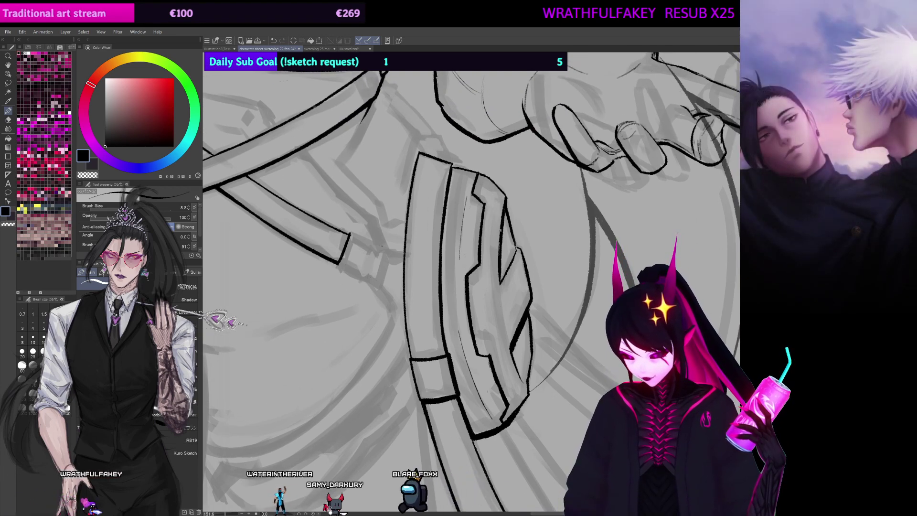
{"action": "left_click_drag", "start_coordinate": [514, 210], "coordinate": [518, 196]}
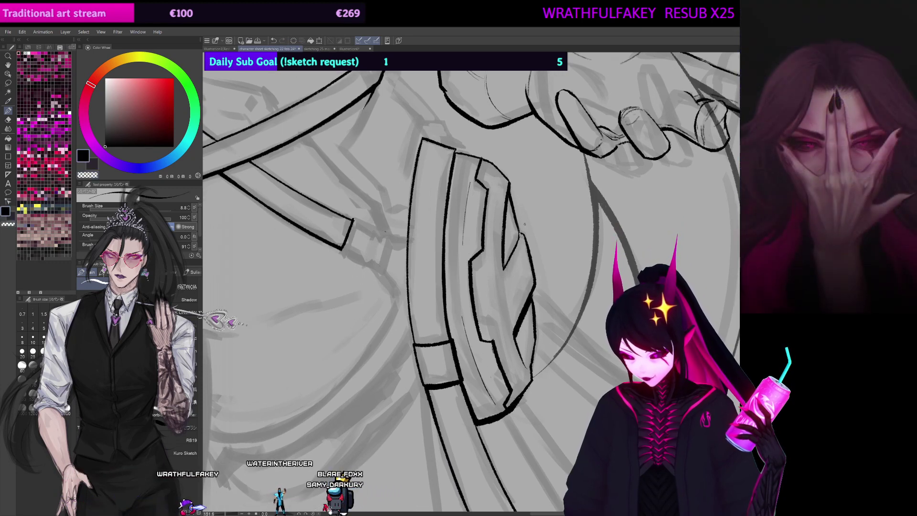
{"action": "left_click_drag", "start_coordinate": [546, 212], "coordinate": [612, 262]}
{"action": "left_click_drag", "start_coordinate": [672, 236], "coordinate": [662, 216]}
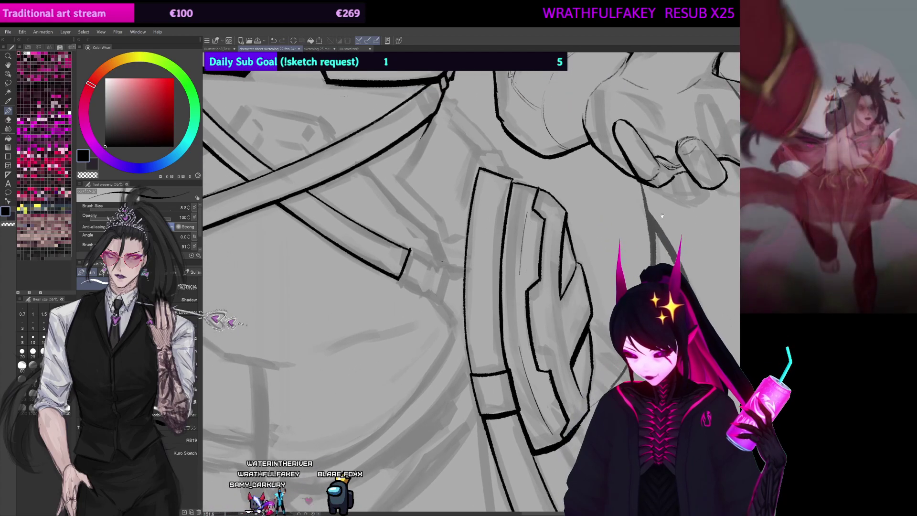
{"action": "scroll", "coordinate": [662, 216], "scroll_direction": "down", "scroll_amount": 4}
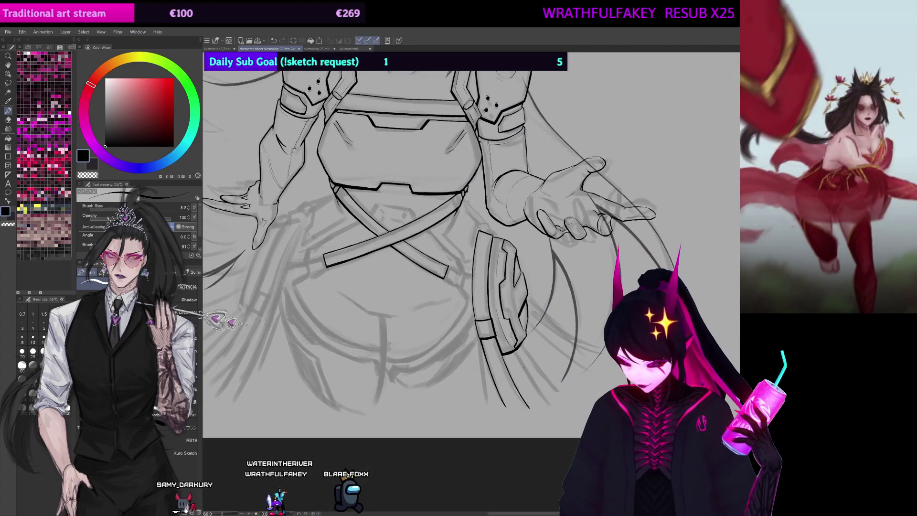
Step: Ink the long trailing straps that fan out from beneath the side plate, following the sketch
{"action": "left_click_drag", "start_coordinate": [515, 352], "coordinate": [554, 409]}
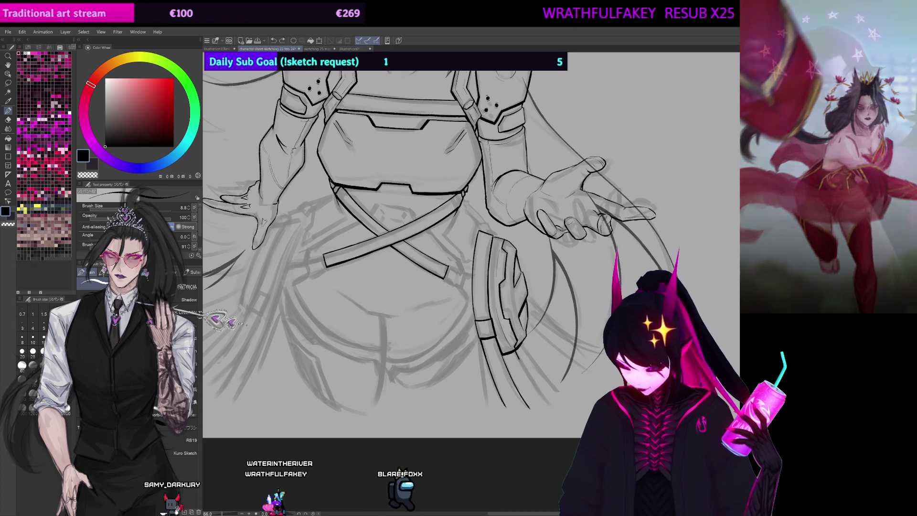
{"action": "left_click_drag", "start_coordinate": [522, 345], "coordinate": [567, 395]}
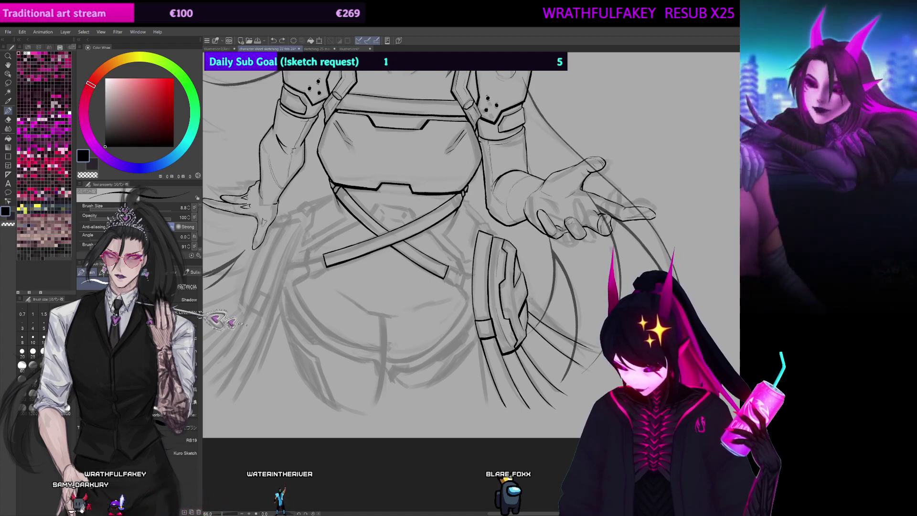
{"action": "mouse_move", "coordinate": [406, 168]}
{"action": "left_mouse_down"}
{"action": "mouse_move", "coordinate": [555, 180]}
{"action": "mouse_move", "coordinate": [494, 207]}
{"action": "left_mouse_up"}
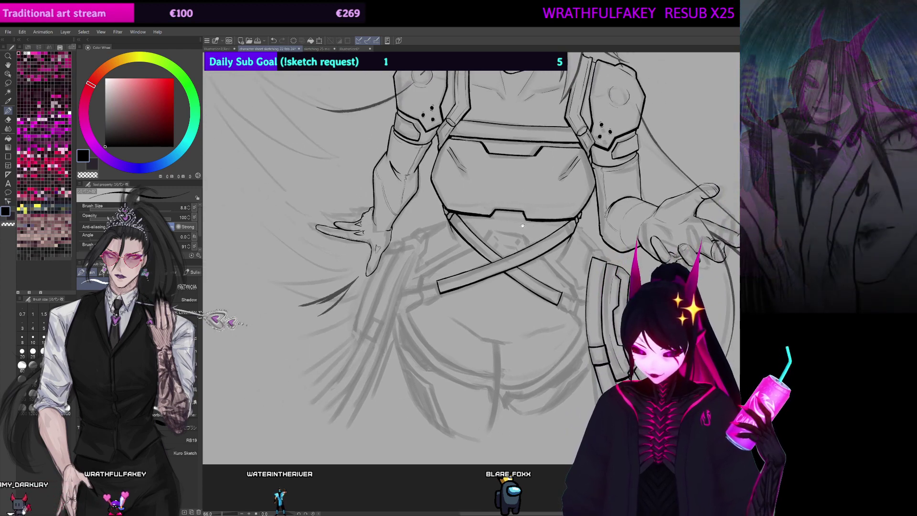
Step: Ink the short connecting strap between the waist belt and the side plate, and save the drawing
{"action": "left_click_drag", "start_coordinate": [665, 208], "coordinate": [635, 220]}
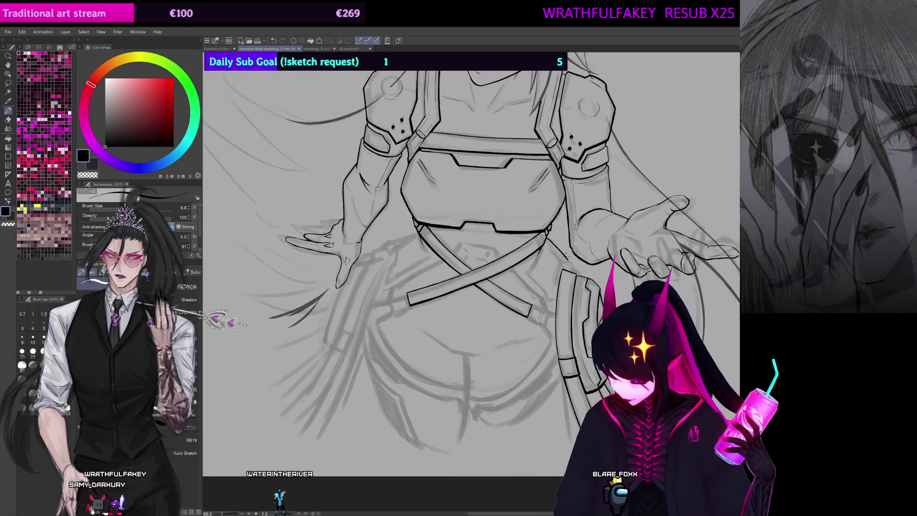
{"action": "scroll", "coordinate": [471, 254], "scroll_direction": "right", "scroll_amount": 3}
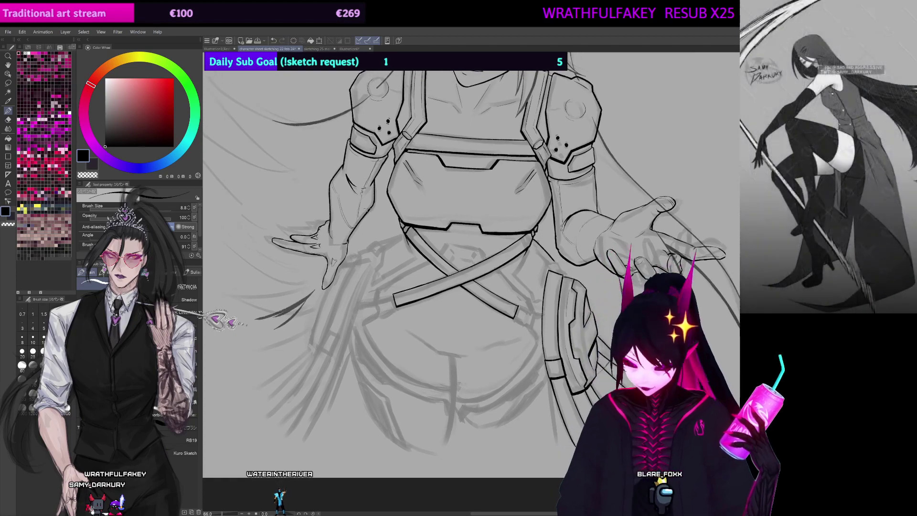
{"action": "key", "text": "ctrl+s"}
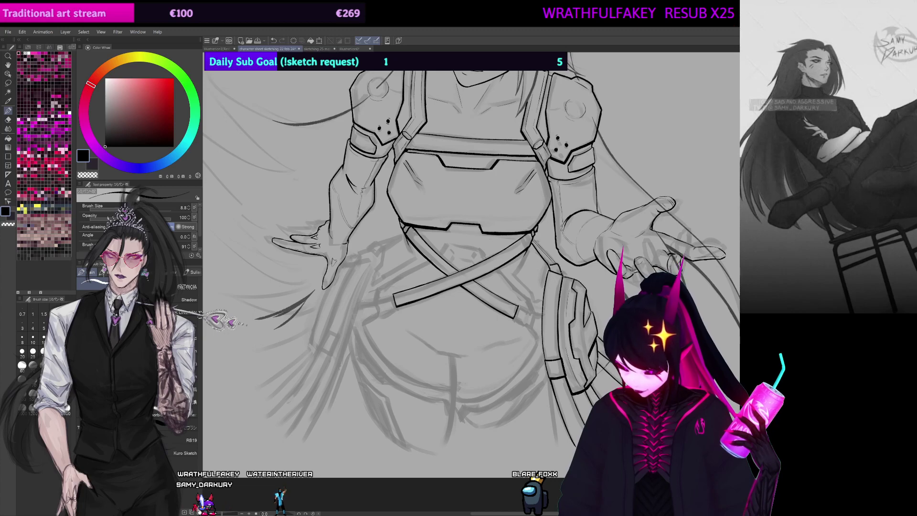
Step: Mirror the canvas view and ink the hip contour between the crossed belts and the side plate's connecting strap
{"action": "key", "text": "ctrl+z"}
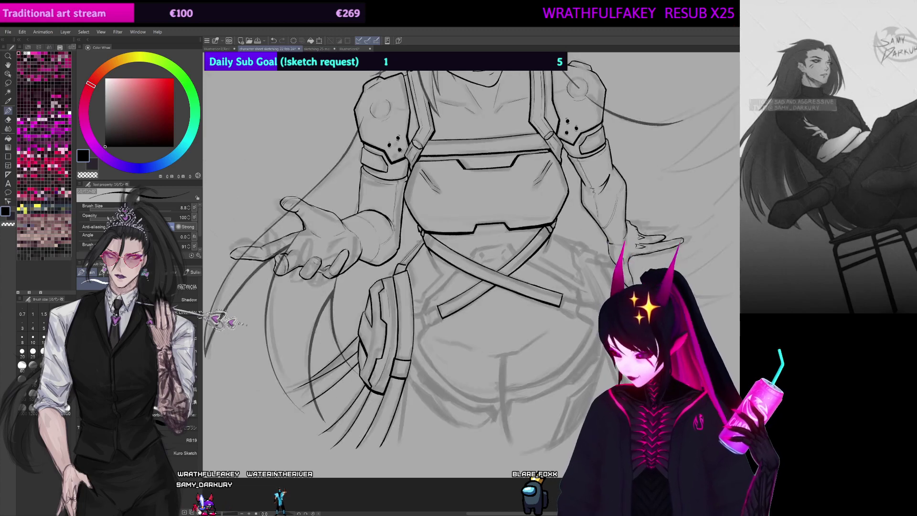
{"action": "left_click_drag", "start_coordinate": [475, 233], "coordinate": [512, 240]}
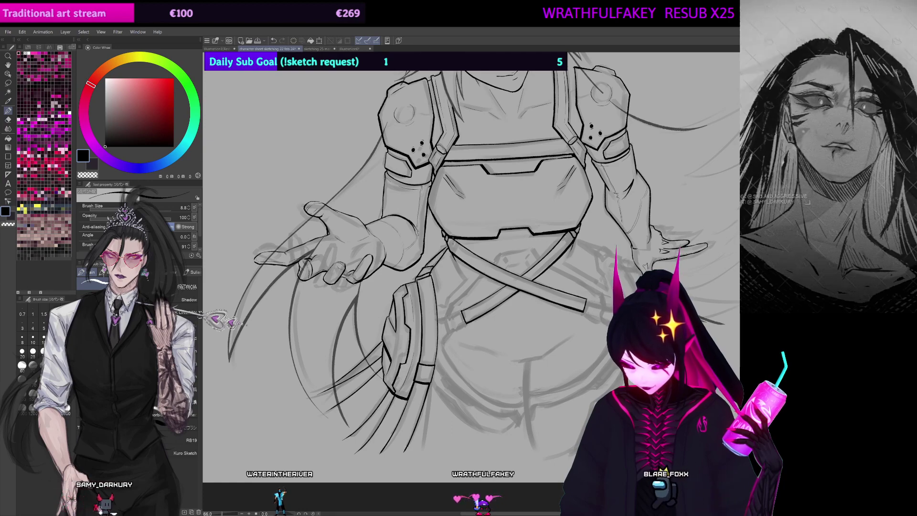
{"action": "left_click_drag", "start_coordinate": [638, 154], "coordinate": [594, 191]}
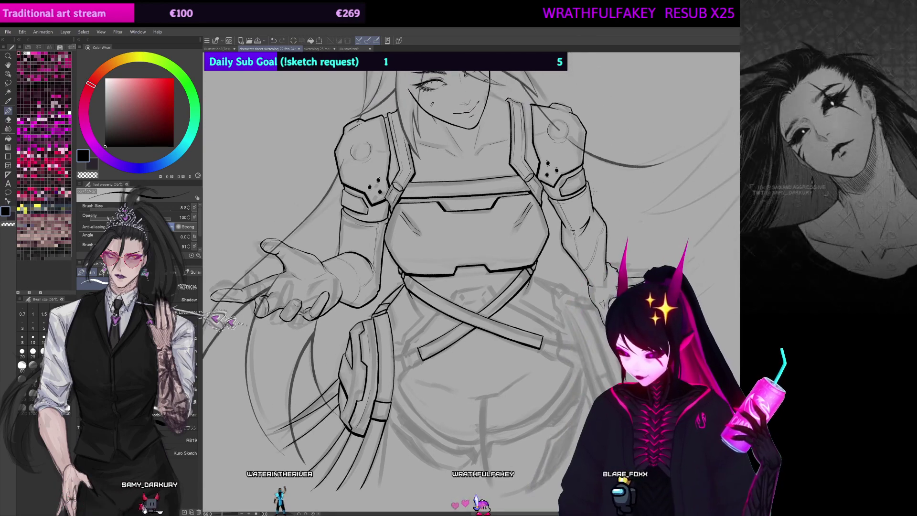
{"action": "left_click_drag", "start_coordinate": [395, 255], "coordinate": [409, 205]}
{"action": "key", "text": "ctrl+z"}
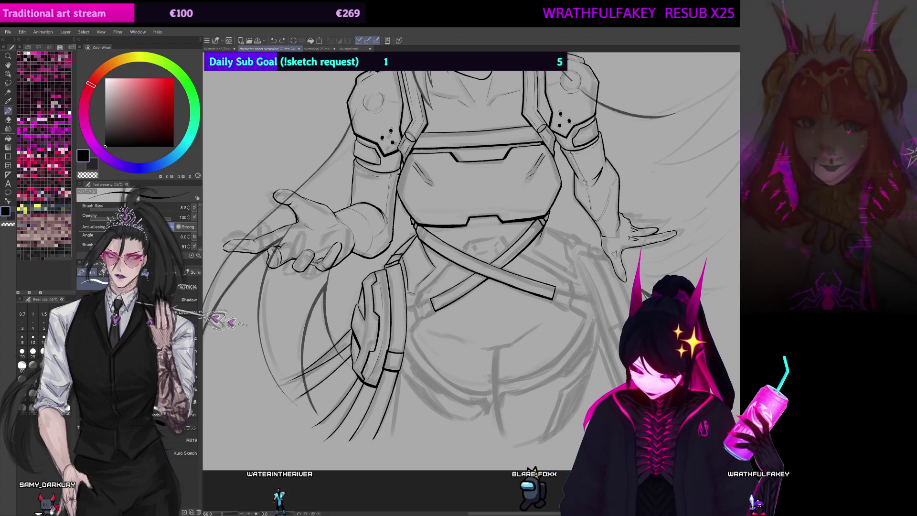
Step: Ink the angled band running from behind the crossed belts down toward the side plate
{"action": "left_click_drag", "start_coordinate": [471, 260], "coordinate": [477, 219]}
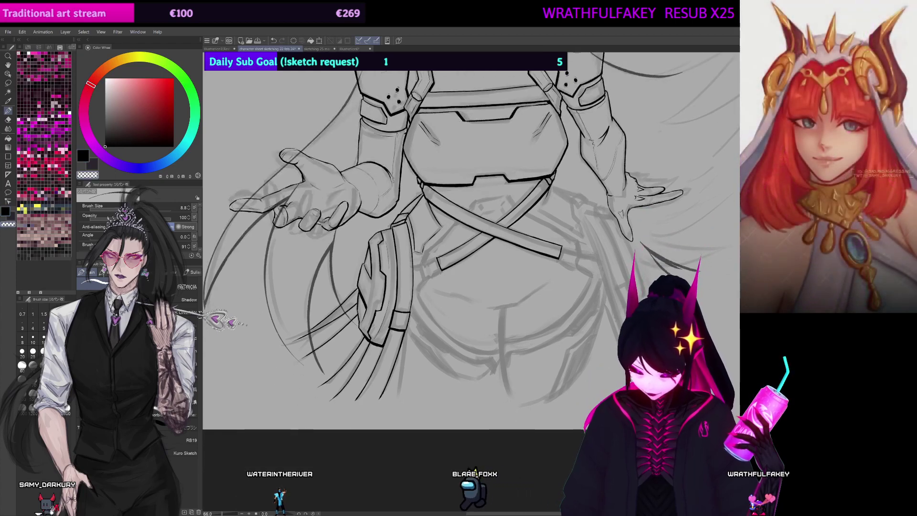
{"action": "left_click_drag", "start_coordinate": [459, 236], "coordinate": [455, 241]}
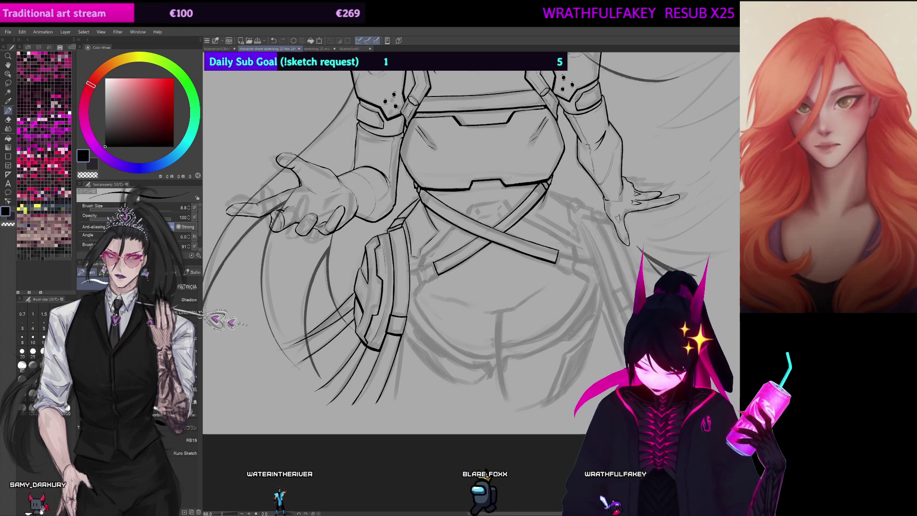
{"action": "left_click_drag", "start_coordinate": [443, 231], "coordinate": [441, 244]}
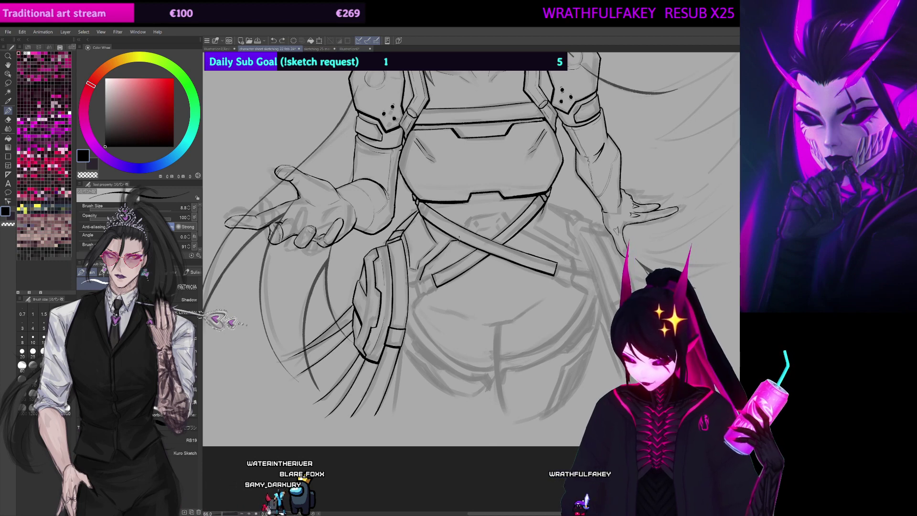
{"action": "left_click_drag", "start_coordinate": [465, 234], "coordinate": [415, 270]}
{"action": "key", "text": "ctrl+z"}
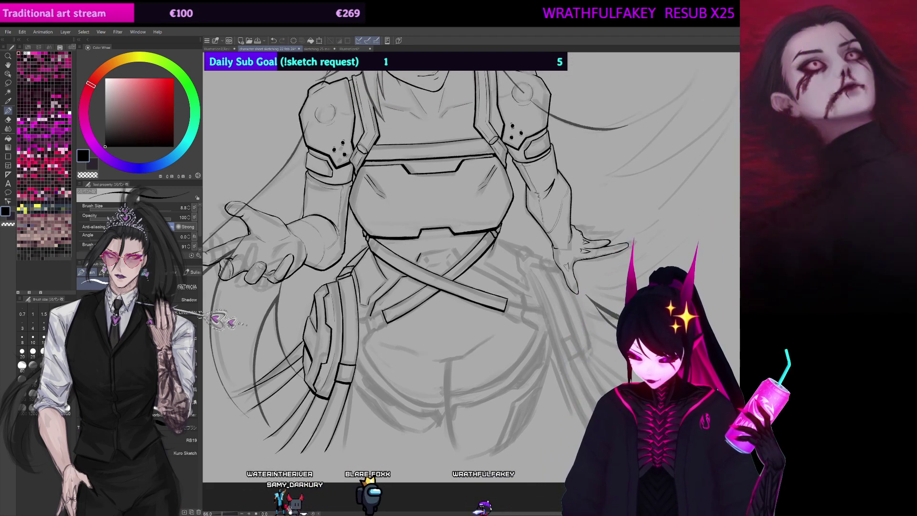
Step: Ink the angled band below the crossed belts on the hip opposite the side plate, following the sketch
{"action": "mouse_move", "coordinate": [548, 415]}
{"action": "left_mouse_down"}
{"action": "mouse_move", "coordinate": [560, 407]}
{"action": "mouse_move", "coordinate": [625, 217]}
{"action": "mouse_move", "coordinate": [616, 190]}
{"action": "left_mouse_up"}
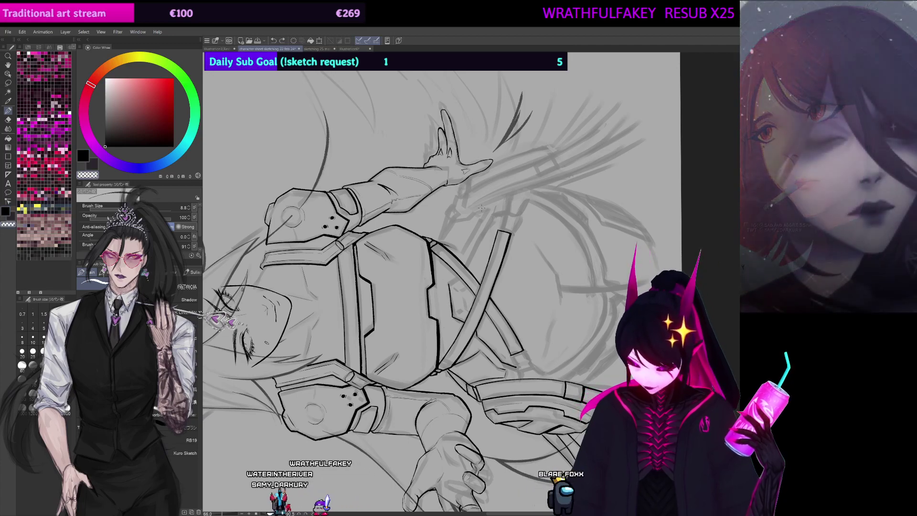
{"action": "left_click_drag", "start_coordinate": [584, 357], "coordinate": [588, 213]}
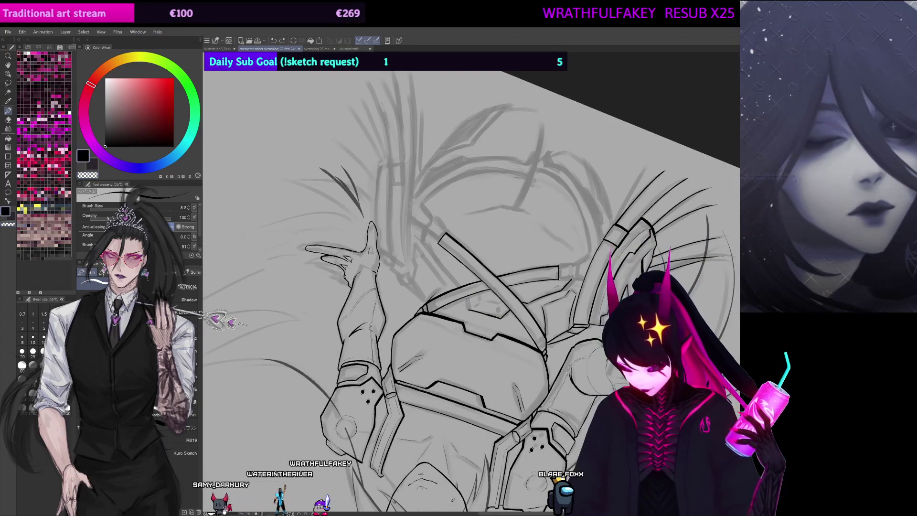
{"action": "key", "text": "ctrl+at"}
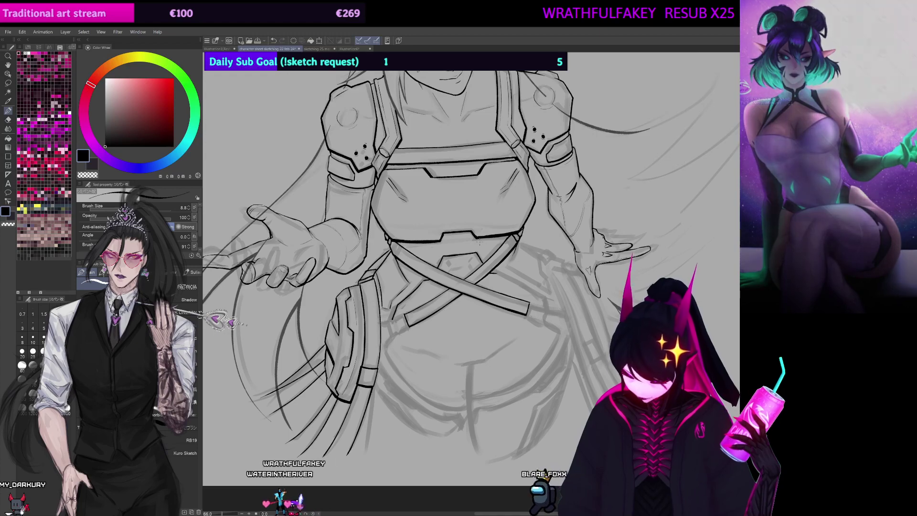
{"action": "left_click_drag", "start_coordinate": [496, 273], "coordinate": [502, 308]}
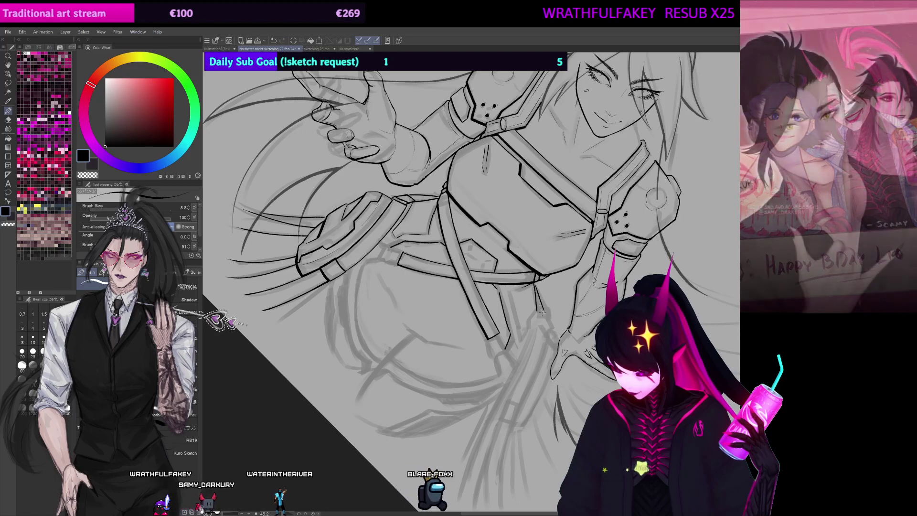
{"action": "key", "text": "ctrl+at"}
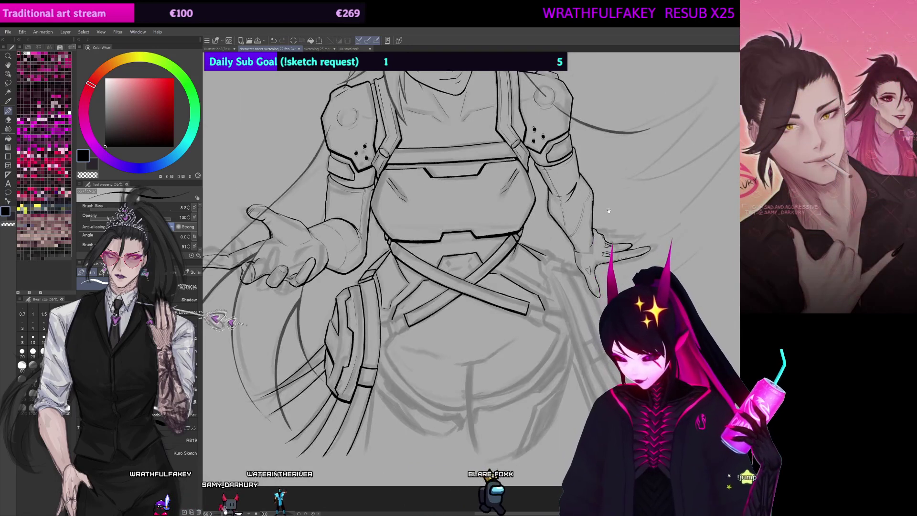
Step: Touch up the line work between the angled band and the side plate's inner edge, reducing the brush size to 1.8
{"action": "left_click_drag", "start_coordinate": [609, 210], "coordinate": [602, 197]}
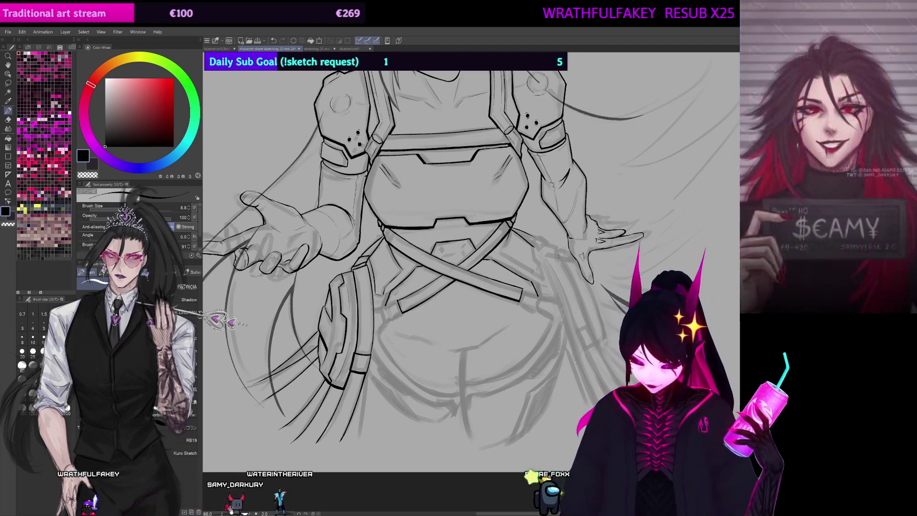
{"action": "mouse_move", "coordinate": [558, 252]}
{"action": "left_mouse_down"}
{"action": "mouse_move", "coordinate": [566, 251]}
{"action": "mouse_move", "coordinate": [552, 258]}
{"action": "left_mouse_up"}
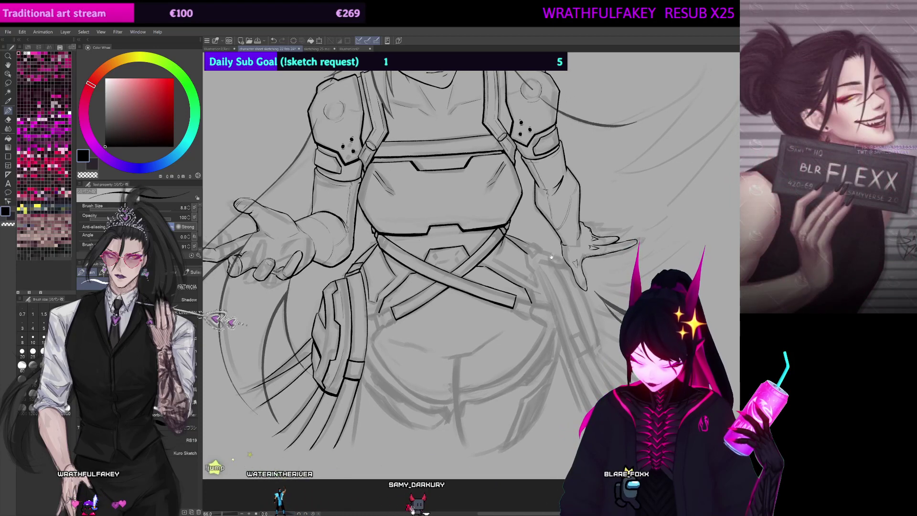
{"action": "left_click_drag", "start_coordinate": [552, 257], "coordinate": [552, 288]}
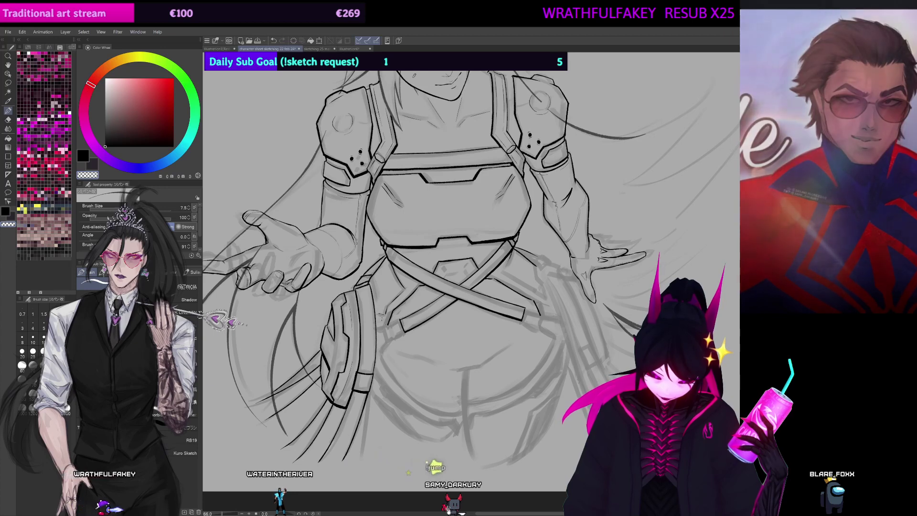
{"action": "left_click_drag", "start_coordinate": [380, 315], "coordinate": [385, 315], "text": "ctrl+alt"}
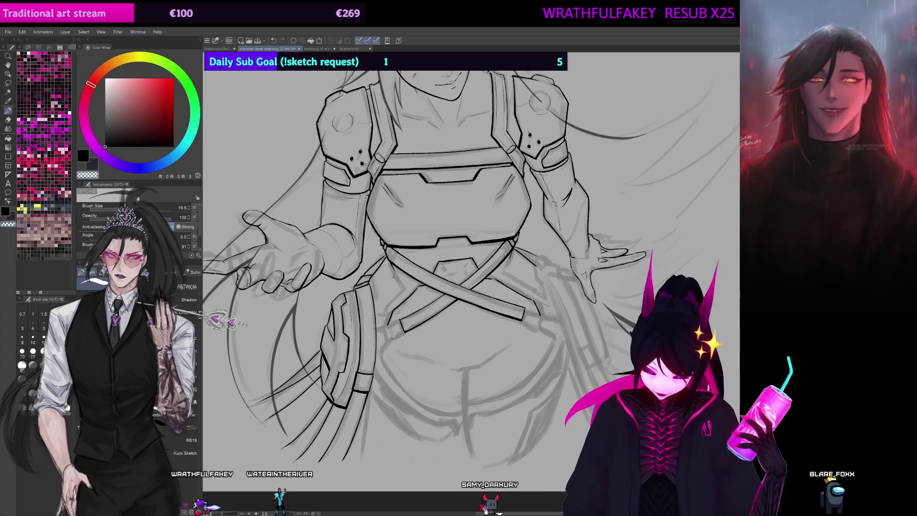
{"action": "left_click_drag", "start_coordinate": [394, 277], "coordinate": [378, 244]}
{"action": "left_click_drag", "start_coordinate": [529, 237], "coordinate": [535, 228], "text": "ctrl+alt"}
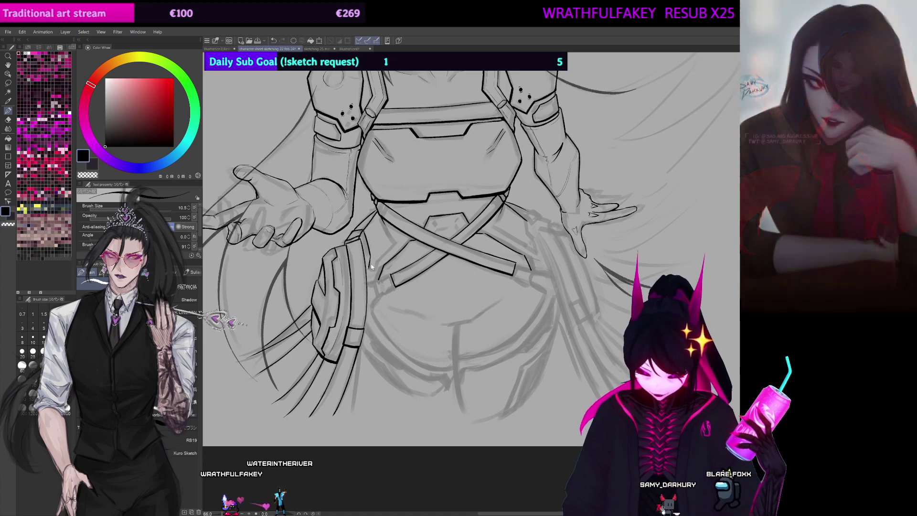
{"action": "key", "text": "bracketleft"}
{"action": "key", "text": "bracketleft"}
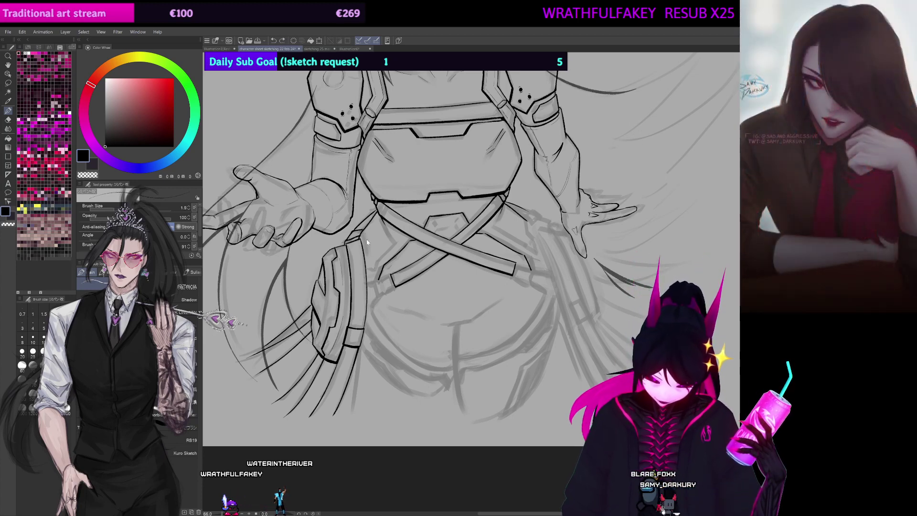
{"action": "left_click_drag", "start_coordinate": [364, 235], "coordinate": [368, 256]}
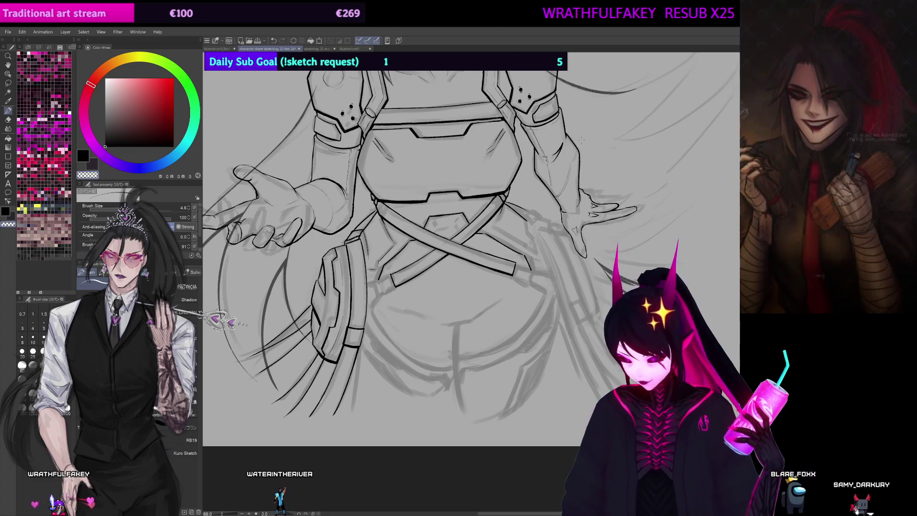
Step: Erase the inked angled bands beneath the crossed belts with a larger brush, undoing the stray strokes
{"action": "left_click_drag", "start_coordinate": [504, 191], "coordinate": [517, 154]}
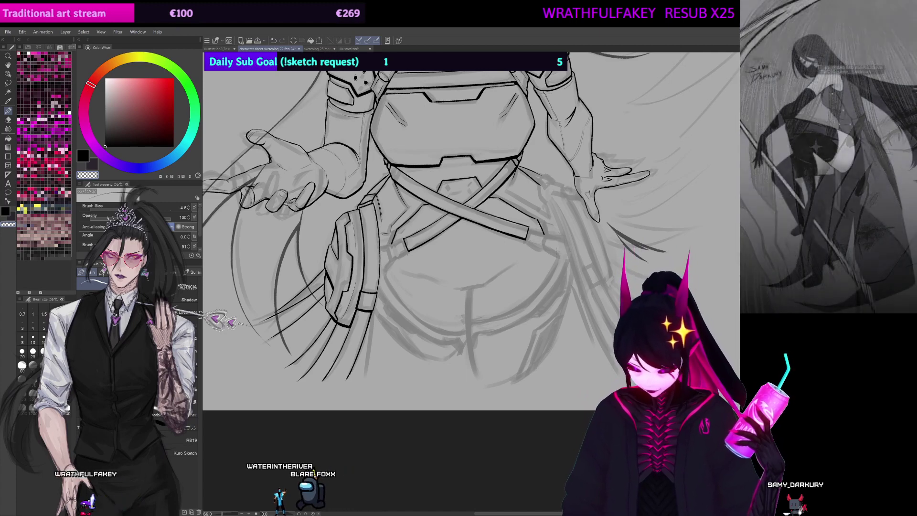
{"action": "left_click_drag", "start_coordinate": [548, 216], "coordinate": [548, 237]}
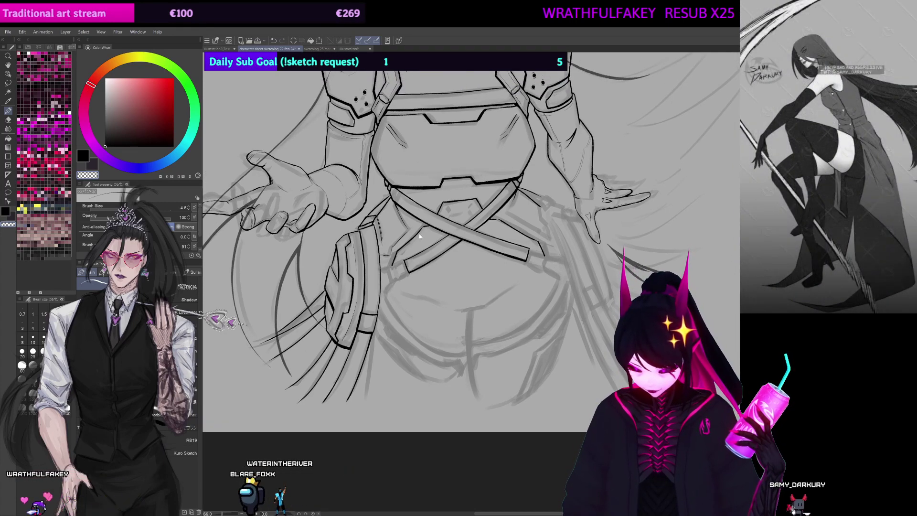
{"action": "left_click_drag", "start_coordinate": [417, 236], "coordinate": [413, 247]}
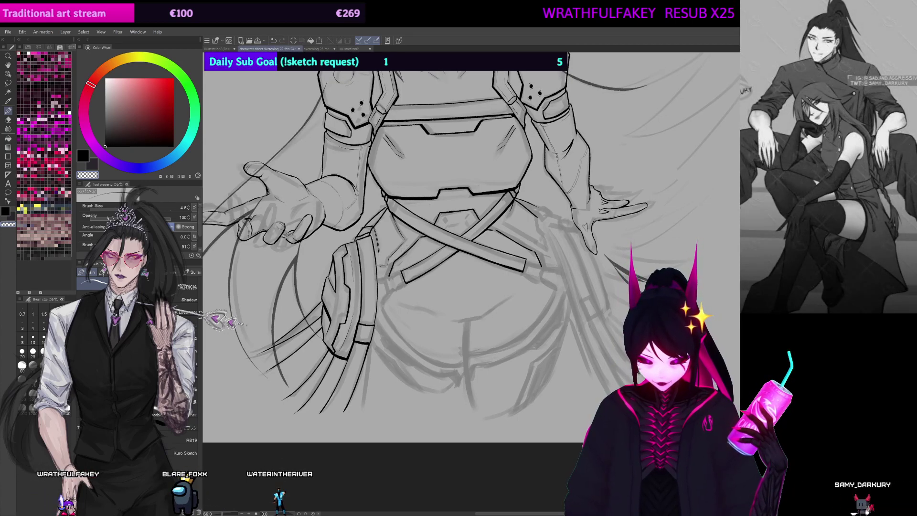
{"action": "mouse_move", "coordinate": [406, 255]}
{"action": "left_mouse_down", "text": "ctrl+alt"}
{"action": "mouse_move", "coordinate": [425, 254]}
{"action": "mouse_move", "coordinate": [415, 244]}
{"action": "left_mouse_up", "text": "ctrl+alt"}
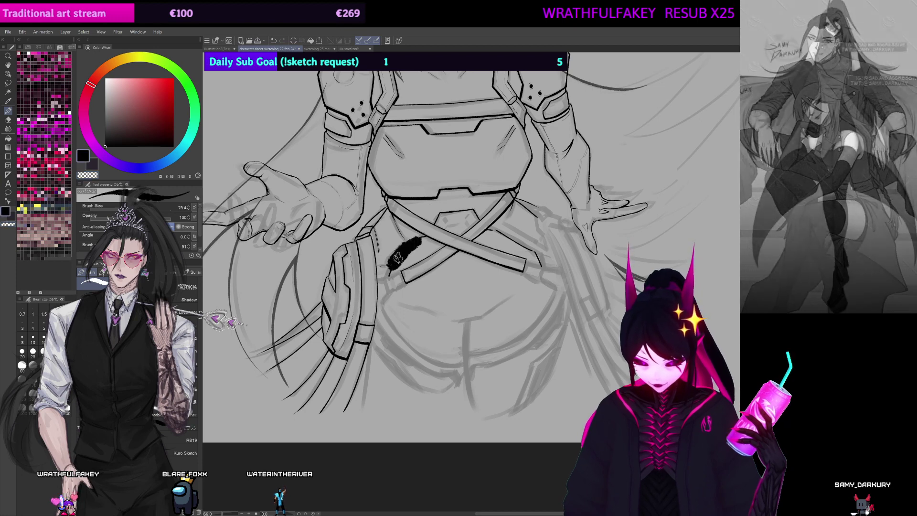
{"action": "key", "text": "ctrl+z"}
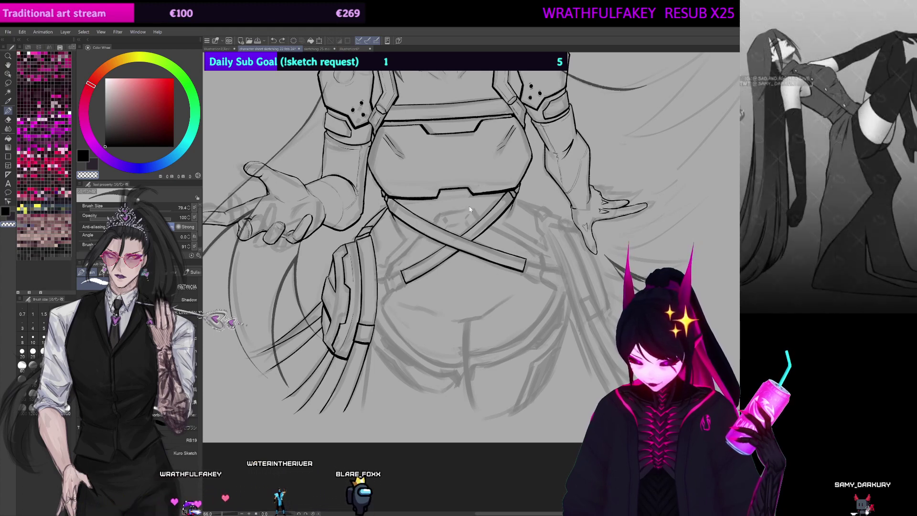
{"action": "left_click_drag", "start_coordinate": [467, 213], "coordinate": [449, 213]}
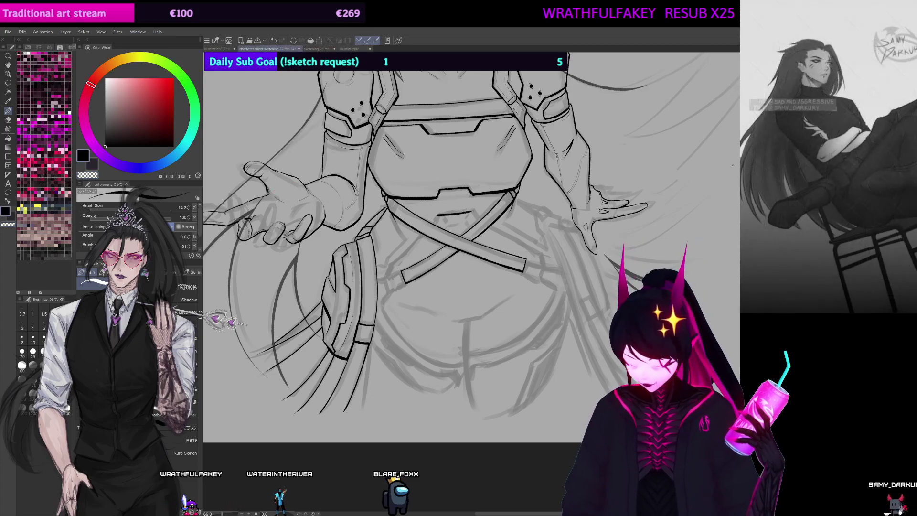
{"action": "key", "text": "ctrl+z"}
Step: Re-ink the angled contour running from behind the crossed belts down toward the side plate
{"action": "mouse_move", "coordinate": [733, 165]}
{"action": "left_mouse_down"}
{"action": "mouse_move", "coordinate": [712, 210]}
{"action": "mouse_move", "coordinate": [416, 232]}
{"action": "mouse_move", "coordinate": [420, 260]}
{"action": "mouse_move", "coordinate": [400, 285]}
{"action": "left_mouse_up"}
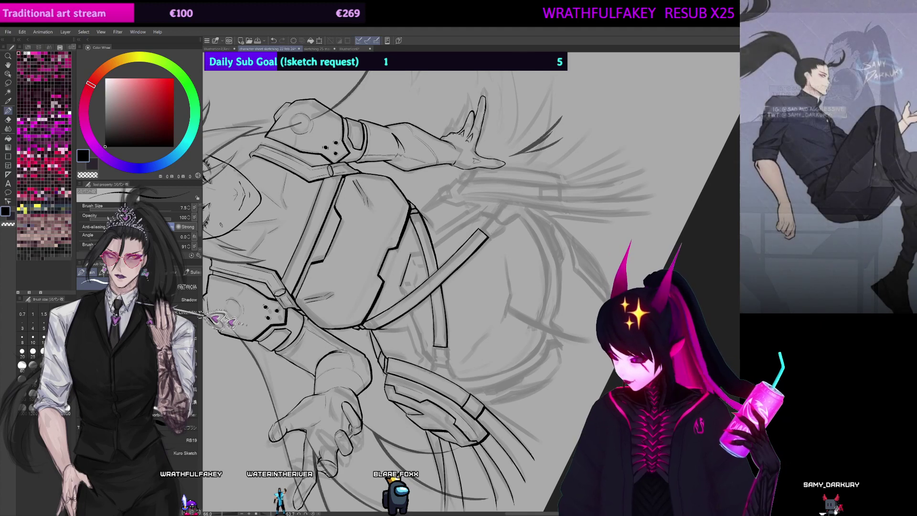
{"action": "key", "text": "ctrl+at"}
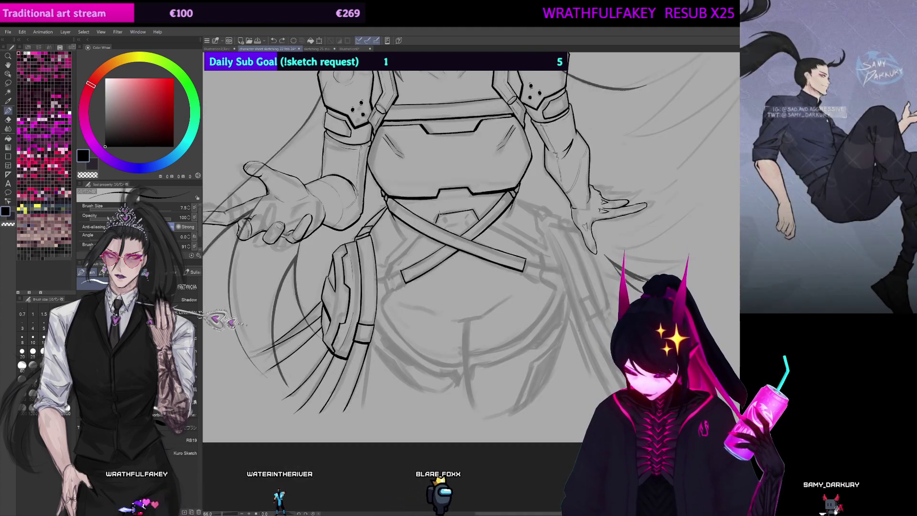
{"action": "left_click_drag", "start_coordinate": [407, 140], "coordinate": [416, 123]}
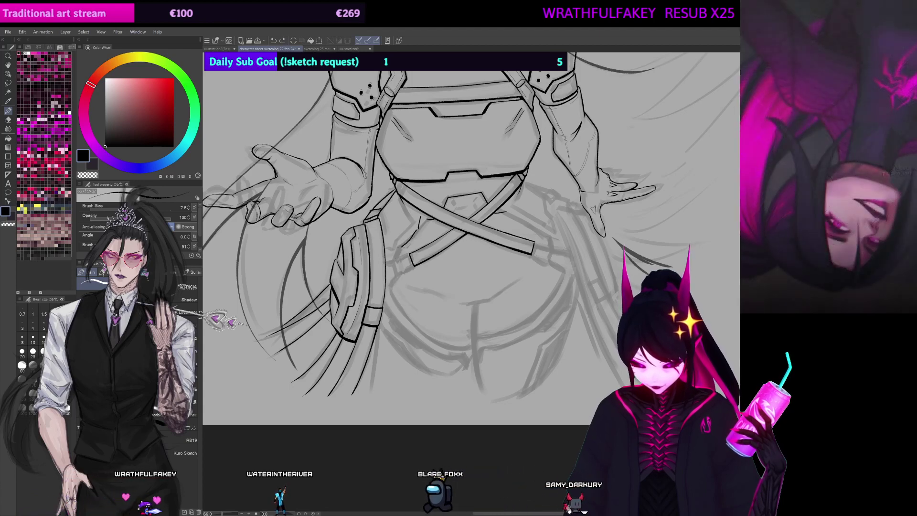
{"action": "left_click_drag", "start_coordinate": [403, 268], "coordinate": [410, 246]}
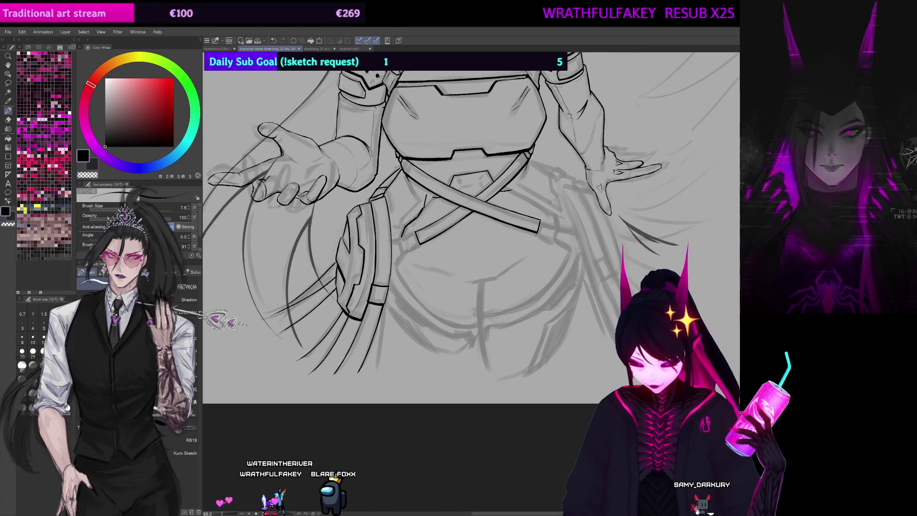
{"action": "left_click_drag", "start_coordinate": [425, 206], "coordinate": [414, 231]}
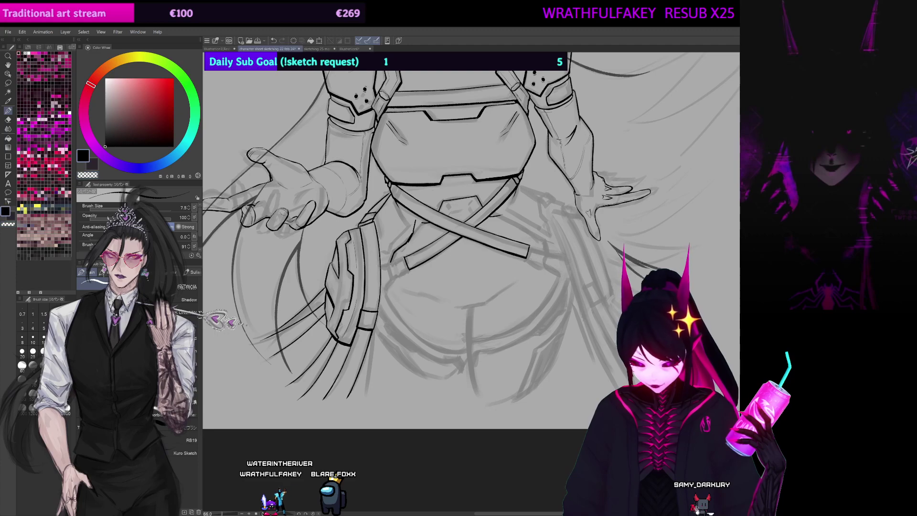
Step: Refine the angled contour beside the crossed belts and ink the hip line along the side plate's inner edge
{"action": "mouse_move", "coordinate": [470, 406]}
{"action": "left_mouse_down"}
{"action": "mouse_move", "coordinate": [634, 263]}
{"action": "mouse_move", "coordinate": [630, 230]}
{"action": "left_mouse_up"}
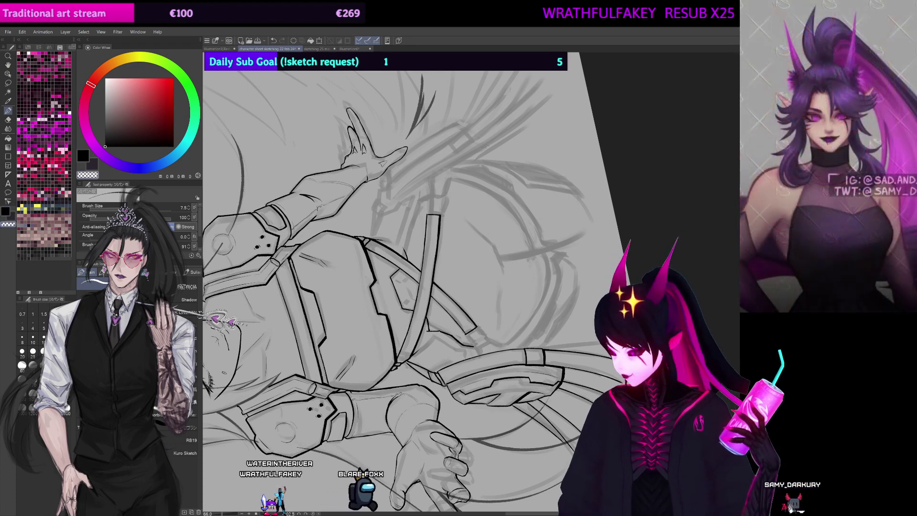
{"action": "key", "text": "ctrl+@"}
{"action": "left_click_drag", "start_coordinate": [476, 217], "coordinate": [470, 232]}
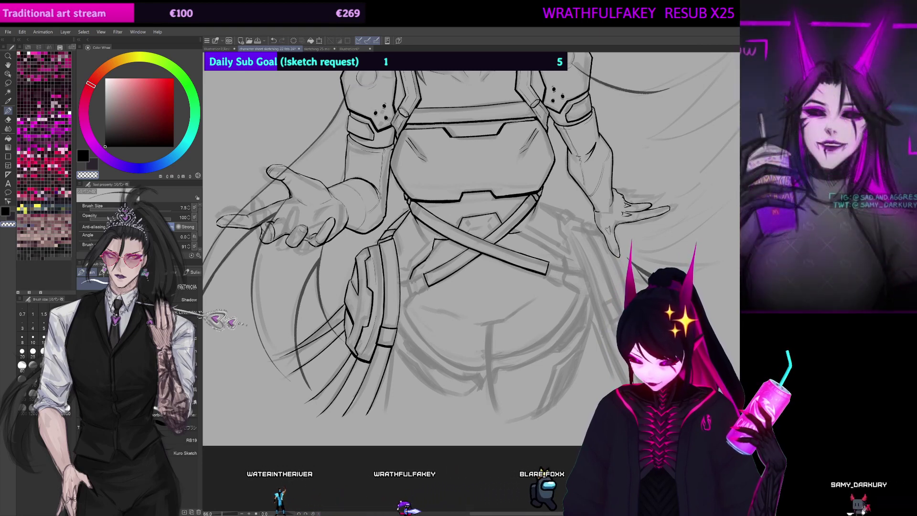
{"action": "left_click_drag", "start_coordinate": [550, 182], "coordinate": [527, 203]}
{"action": "left_click_drag", "start_coordinate": [452, 259], "coordinate": [477, 254]}
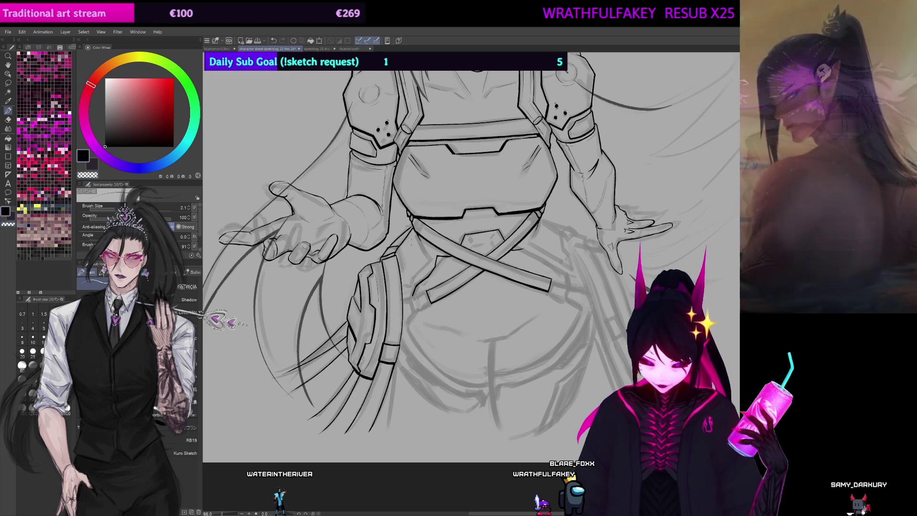
{"action": "mouse_move", "coordinate": [427, 250]}
{"action": "left_mouse_down"}
{"action": "mouse_move", "coordinate": [420, 207]}
{"action": "mouse_move", "coordinate": [413, 219]}
{"action": "mouse_move", "coordinate": [409, 198]}
{"action": "left_mouse_up"}
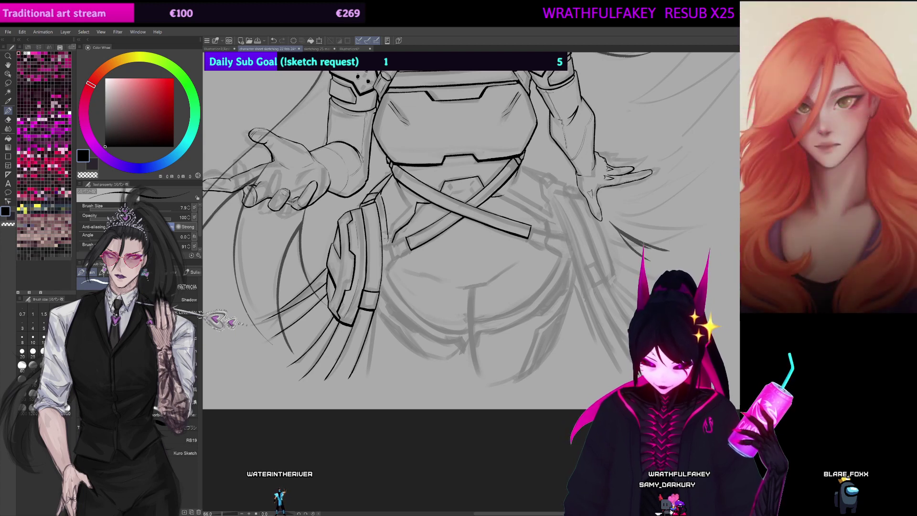
Step: Ink the short strap joining the lower belt end to the side plate, and the long curve of the lower belly
{"action": "scroll", "coordinate": [406, 234], "scroll_direction": "down", "scroll_amount": 2}
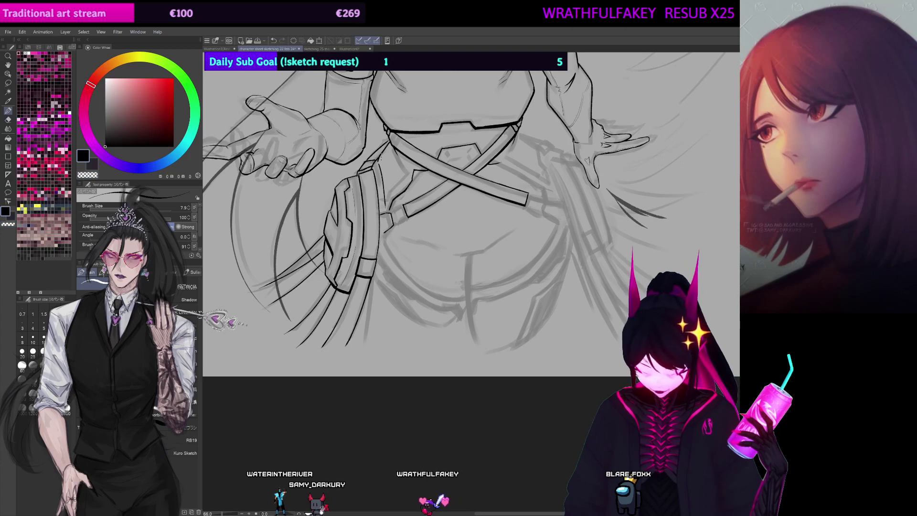
{"action": "left_click_drag", "start_coordinate": [388, 234], "coordinate": [399, 216]}
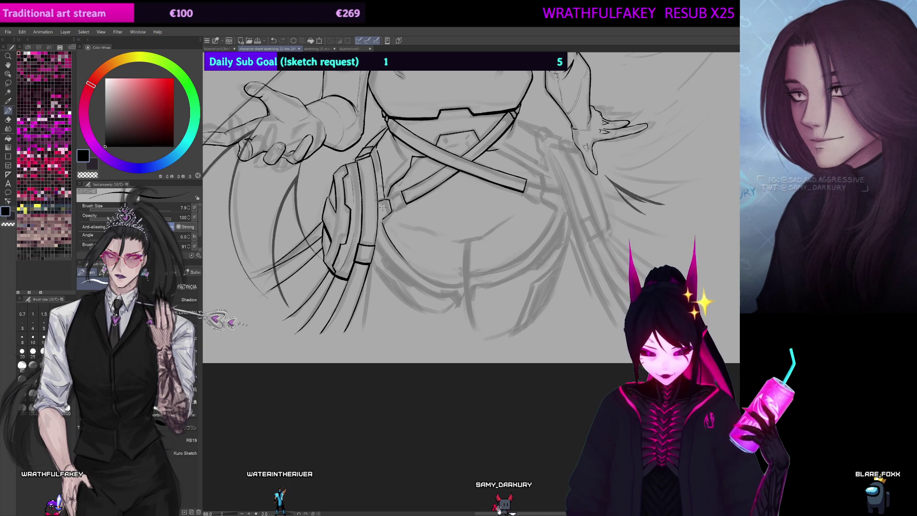
{"action": "left_click_drag", "start_coordinate": [383, 208], "coordinate": [375, 184]}
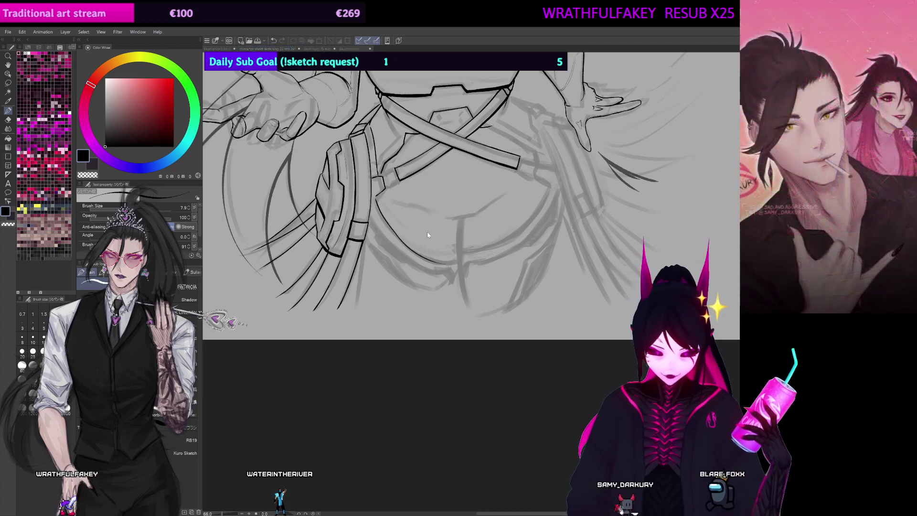
Step: Ink the thigh contours beneath the lower belly curve on the side plate's side, following the sketch
{"action": "left_click", "coordinate": [426, 249]}
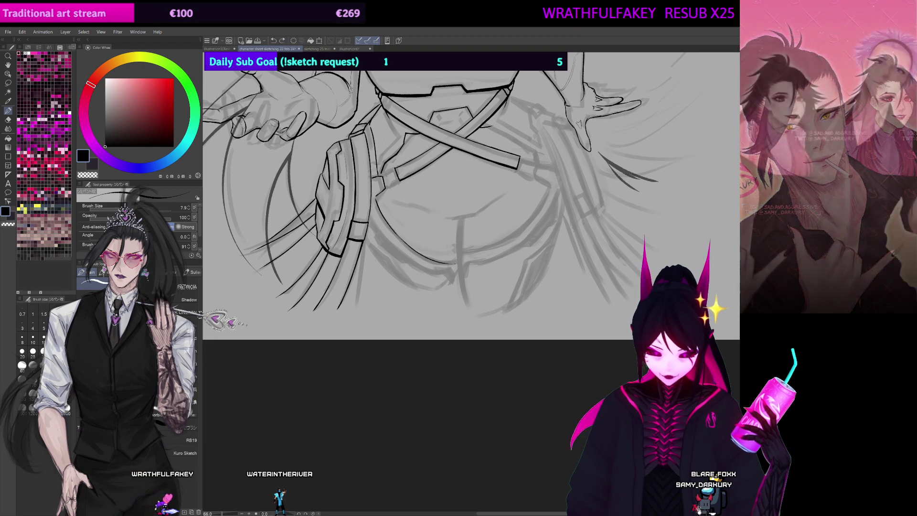
{"action": "scroll", "coordinate": [446, 243], "scroll_direction": "up", "scroll_amount": 4}
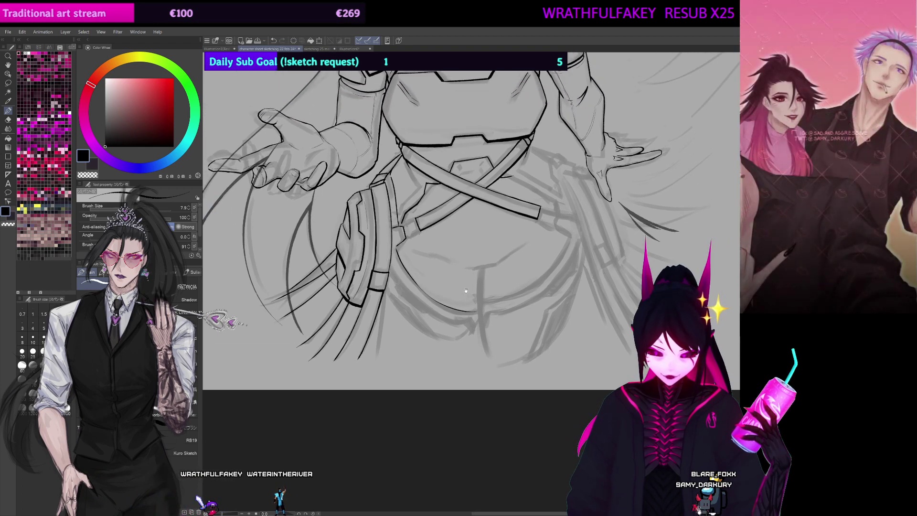
{"action": "left_click_drag", "start_coordinate": [613, 177], "coordinate": [593, 202]}
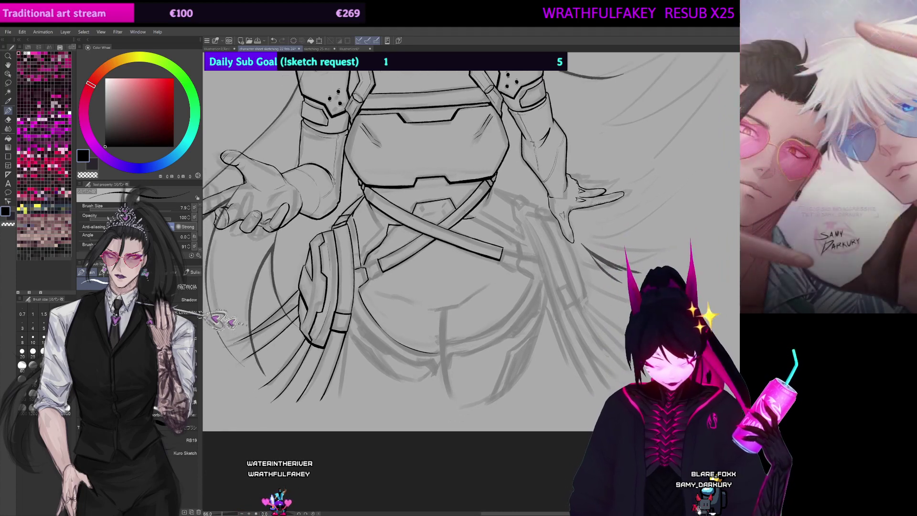
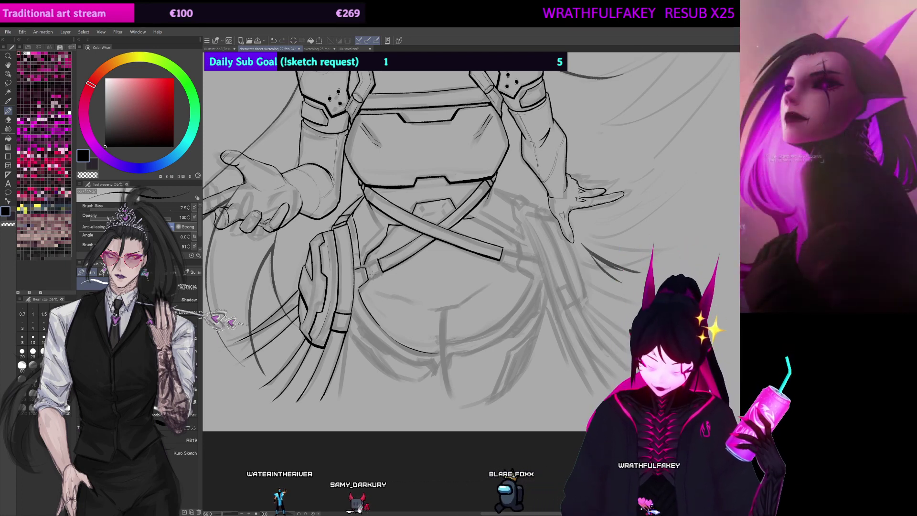
{"action": "mouse_move", "coordinate": [446, 305]}
{"action": "left_mouse_down"}
{"action": "mouse_move", "coordinate": [443, 277]}
{"action": "mouse_move", "coordinate": [444, 297]}
{"action": "left_mouse_up"}
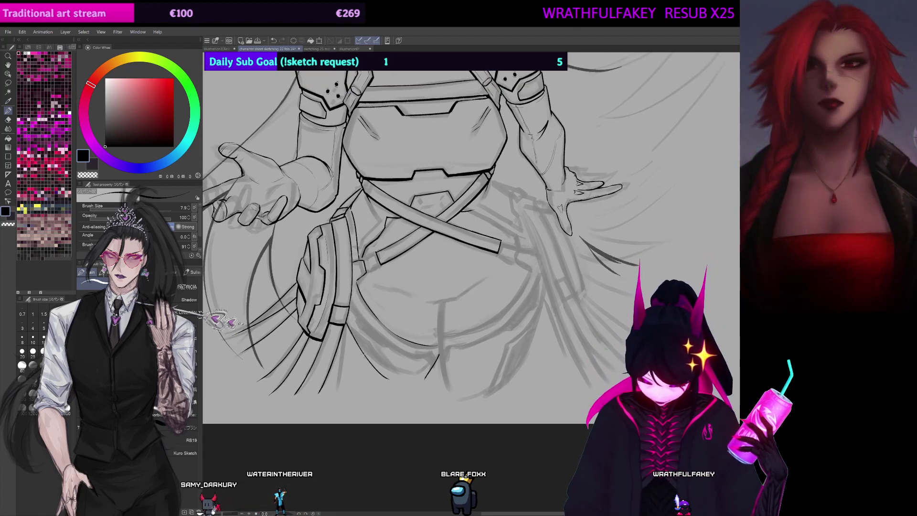
Step: Undo the last thigh stroke and ink the notched lower edge and pointed end of the band beneath the lower belly curve
{"action": "key", "text": "ctrl+z"}
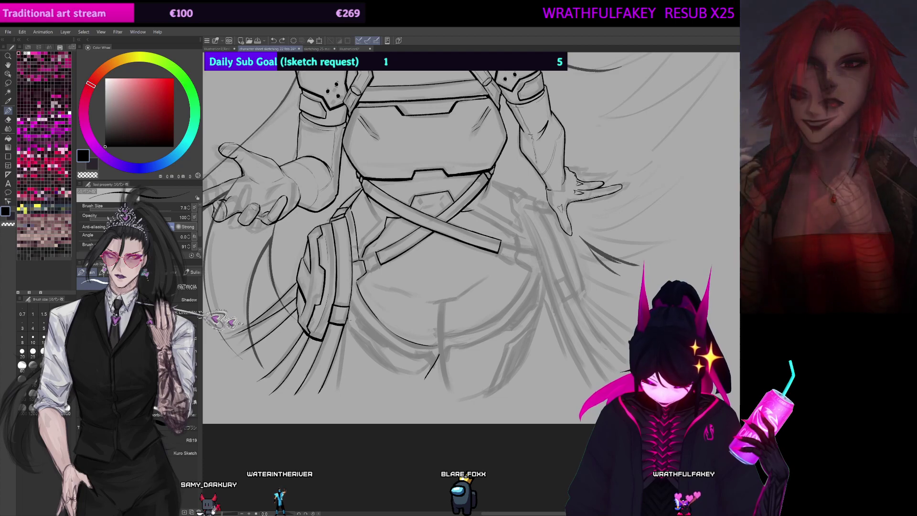
{"action": "left_click_drag", "start_coordinate": [347, 324], "coordinate": [341, 393]}
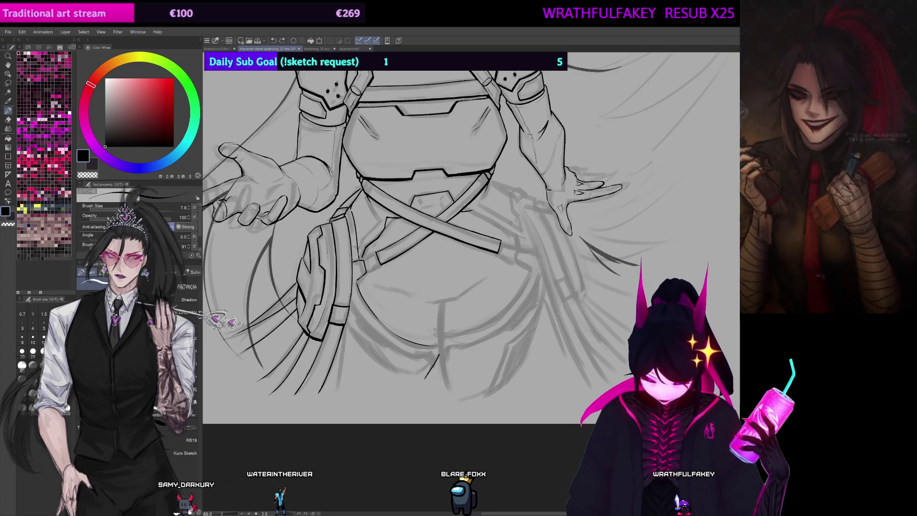
{"action": "left_click_drag", "start_coordinate": [408, 282], "coordinate": [398, 296]}
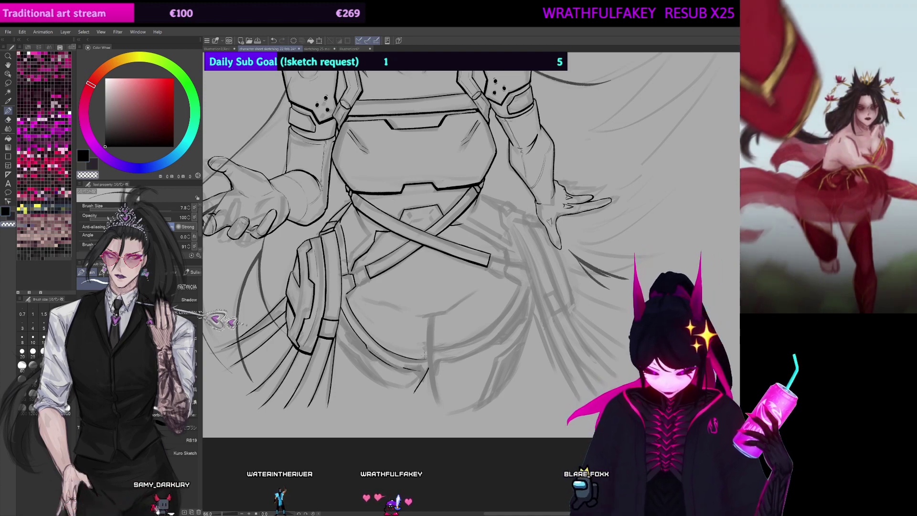
{"action": "left_click_drag", "start_coordinate": [424, 354], "coordinate": [436, 170]}
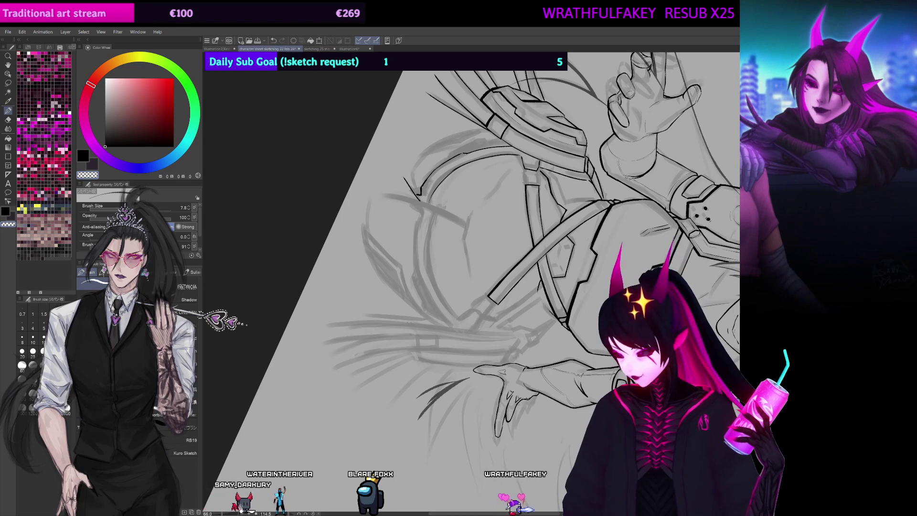
{"action": "key", "text": "ctrl+at"}
{"action": "left_click_drag", "start_coordinate": [344, 326], "coordinate": [336, 271]}
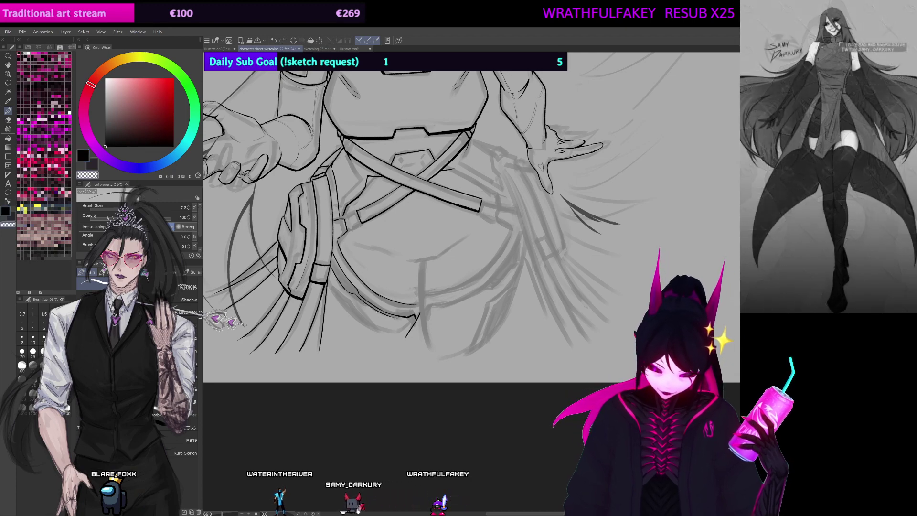
Step: Refine the band's outer edge around its notch, between the side plate and the pointed end
{"action": "scroll", "coordinate": [480, 289], "scroll_direction": "up", "scroll_amount": 3}
{"action": "left_click_drag", "start_coordinate": [573, 281], "coordinate": [550, 345]}
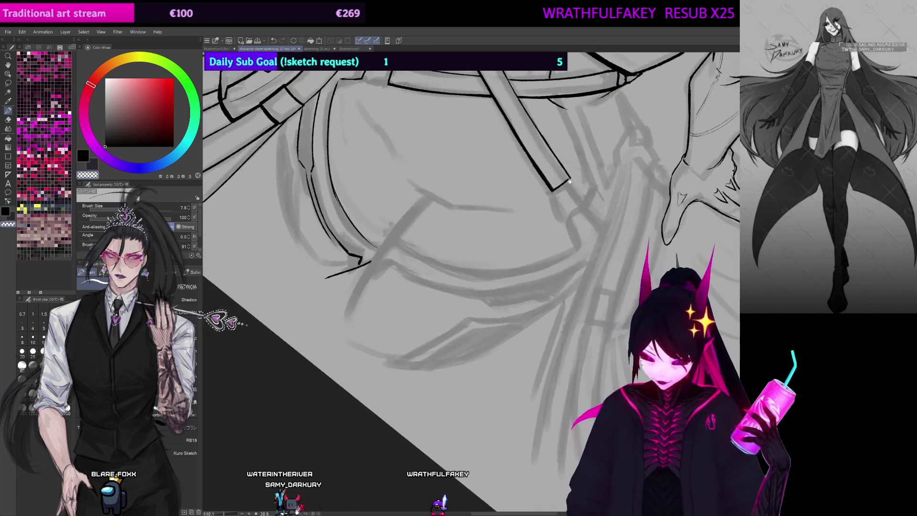
{"action": "left_click_drag", "start_coordinate": [471, 281], "coordinate": [532, 370]}
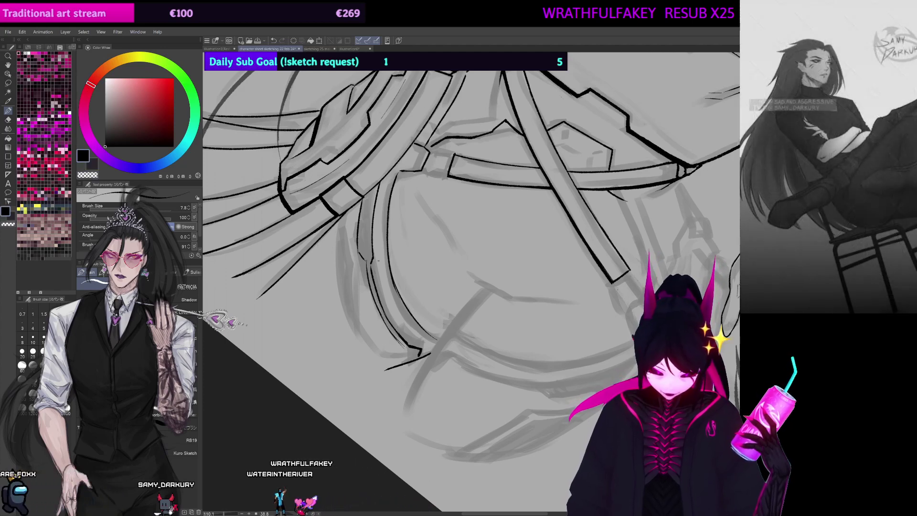
{"action": "key", "text": "ctrl+at"}
{"action": "left_click_drag", "start_coordinate": [378, 261], "coordinate": [379, 249]}
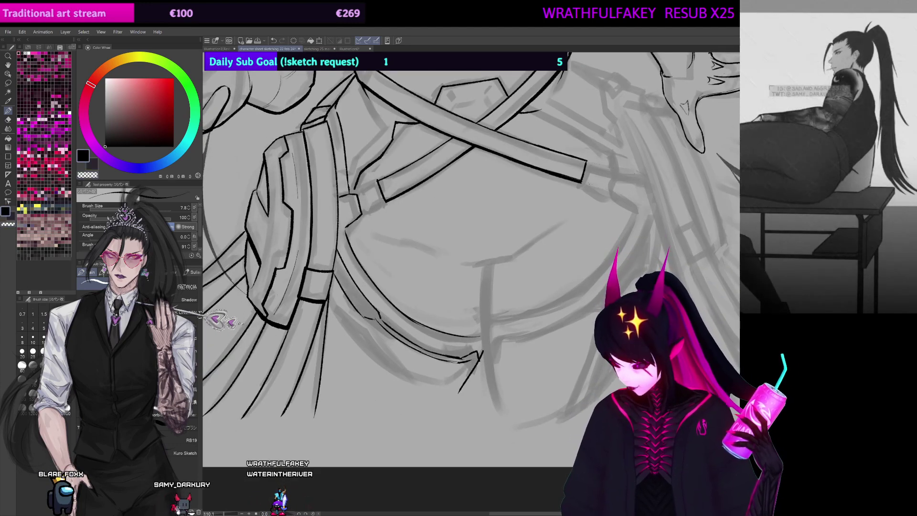
Step: Ink the curved outer thigh contour from beneath the side plate's strap, then thicken the line
{"action": "left_click_drag", "start_coordinate": [564, 282], "coordinate": [490, 197]}
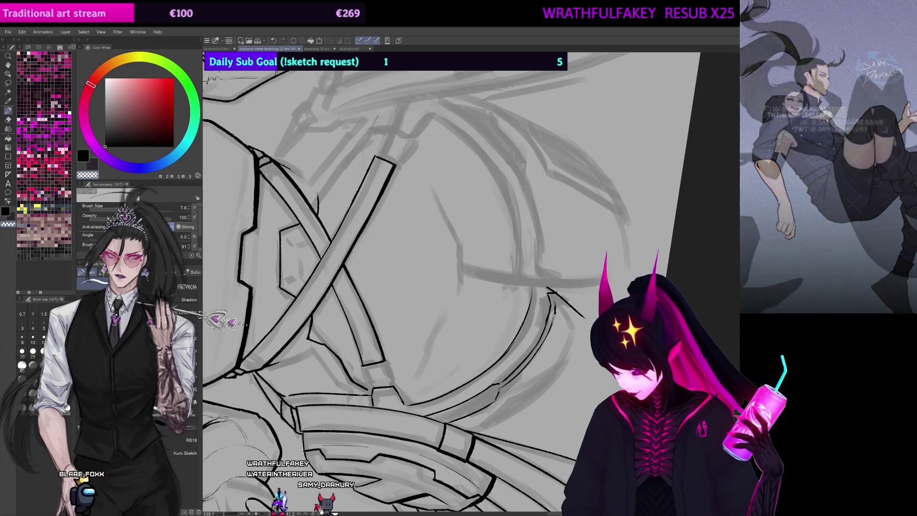
{"action": "key", "text": "ctrl+@"}
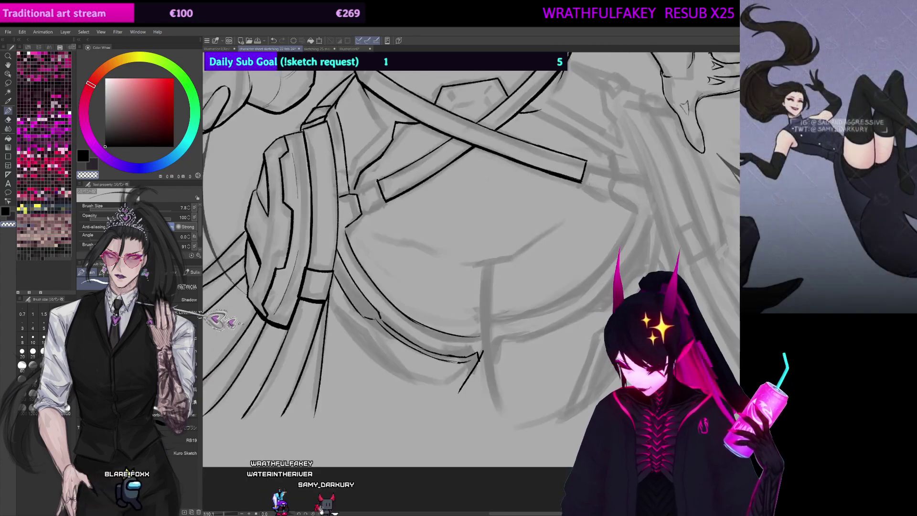
{"action": "left_click_drag", "start_coordinate": [574, 246], "coordinate": [548, 227]}
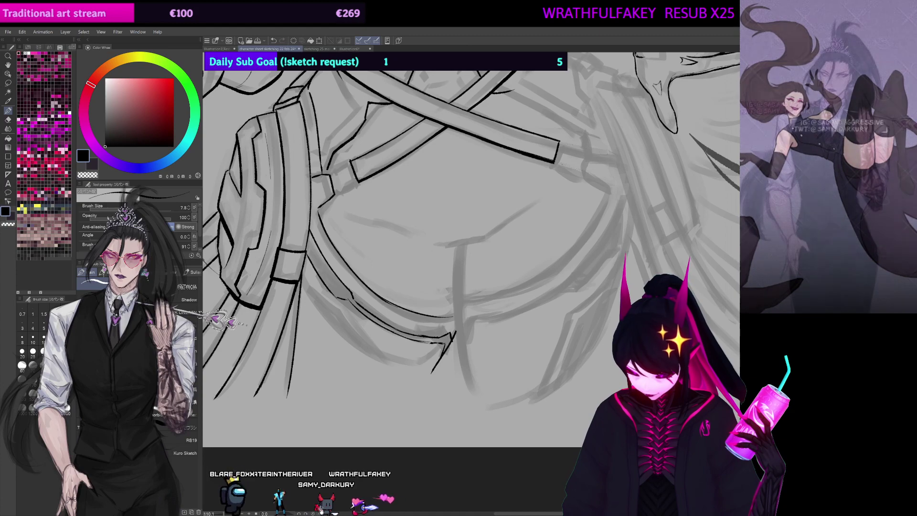
{"action": "left_click_drag", "start_coordinate": [547, 227], "coordinate": [423, 201]}
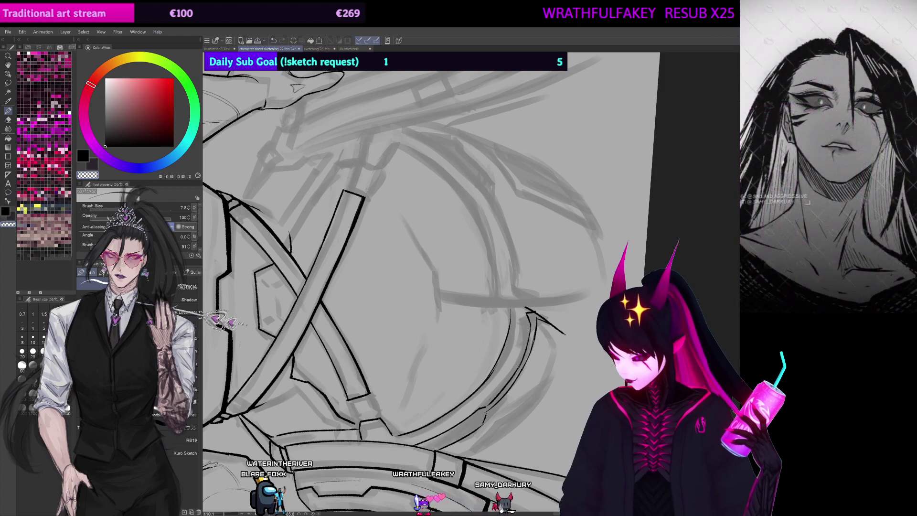
{"action": "key", "text": "ctrl+at"}
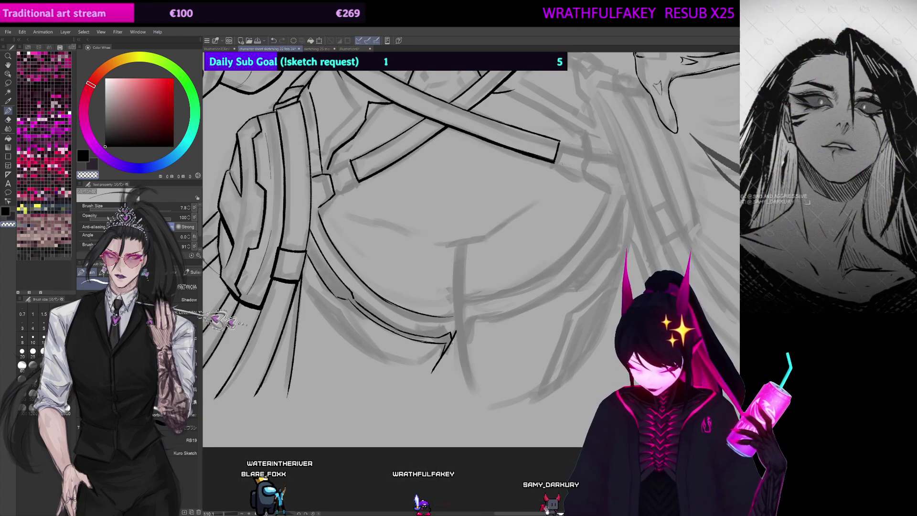
{"action": "left_click_drag", "start_coordinate": [366, 269], "coordinate": [387, 291]}
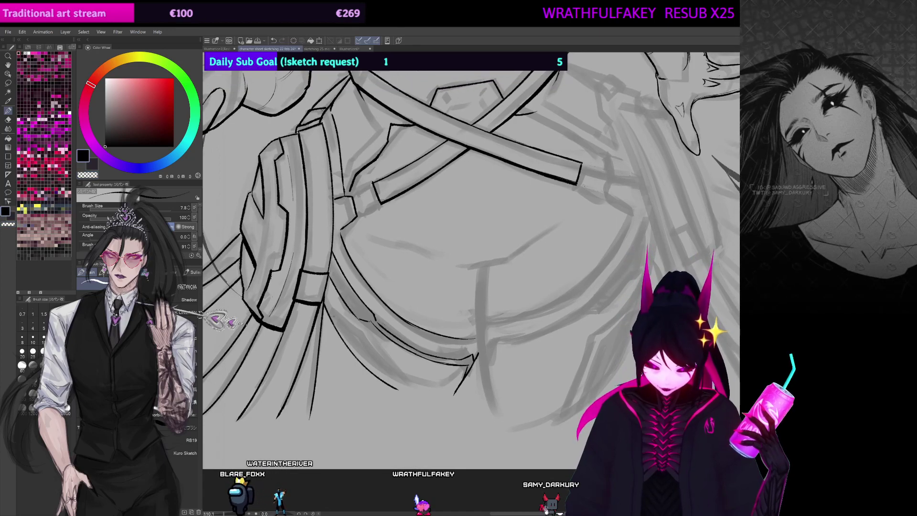
{"action": "left_click_drag", "start_coordinate": [326, 309], "coordinate": [399, 390]}
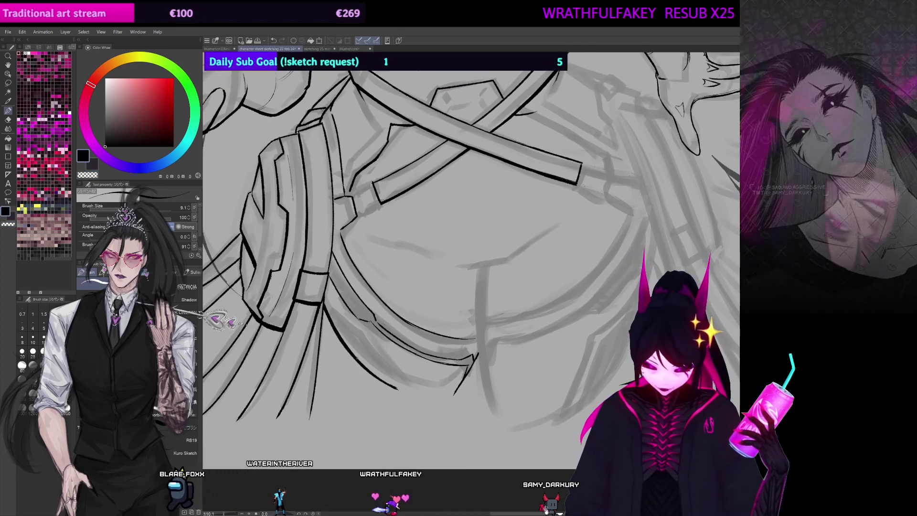
Step: Ink a second, inner contour beside the outer thigh line to form the thigh panel's tapering edge
{"action": "mouse_move", "coordinate": [421, 343]}
{"action": "left_mouse_down"}
{"action": "mouse_move", "coordinate": [425, 388]}
{"action": "mouse_move", "coordinate": [423, 378]}
{"action": "left_mouse_up"}
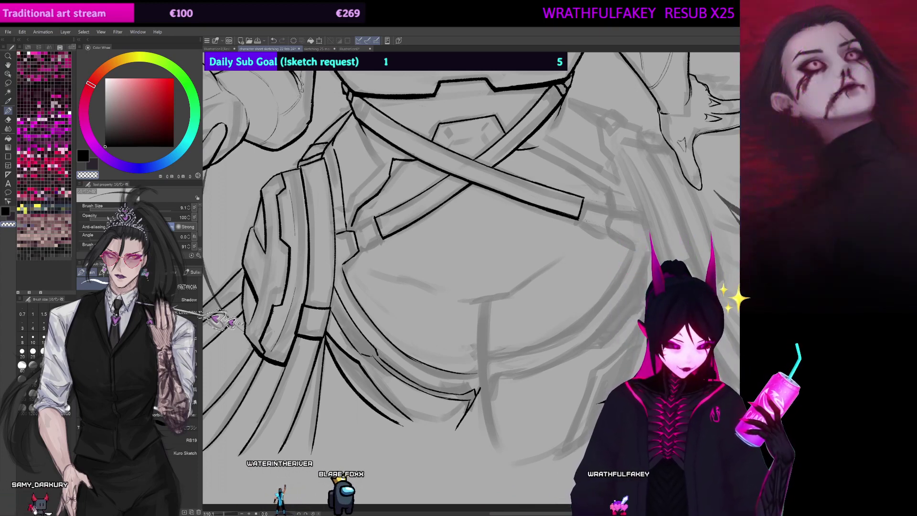
{"action": "left_click_drag", "start_coordinate": [442, 350], "coordinate": [486, 395]}
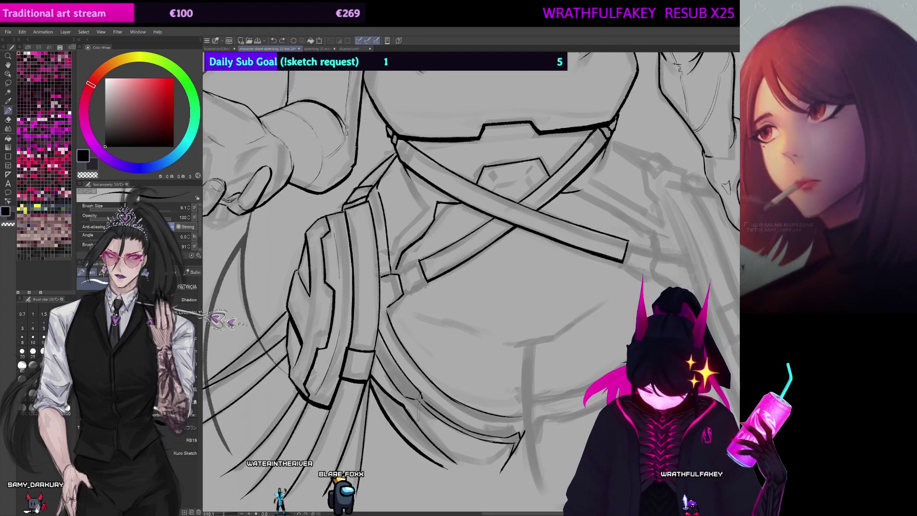
{"action": "left_click_drag", "start_coordinate": [458, 334], "coordinate": [478, 235]}
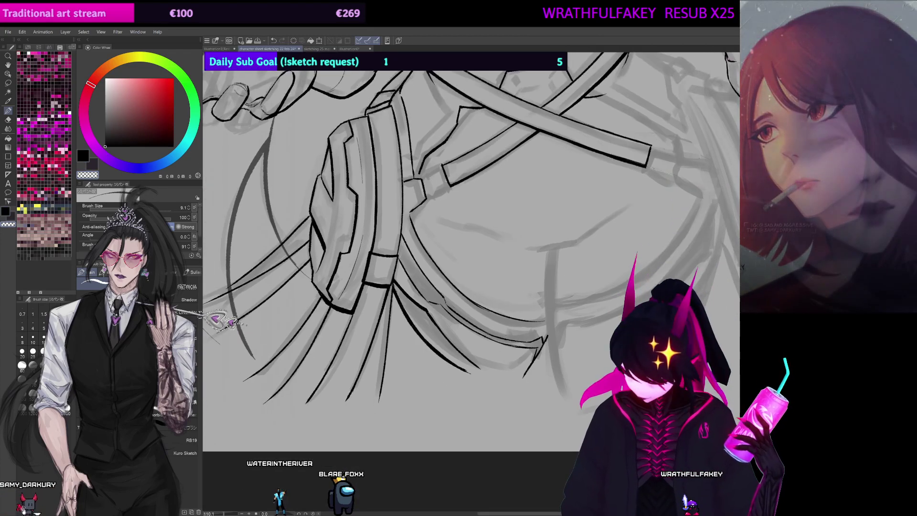
{"action": "scroll", "coordinate": [459, 291], "scroll_direction": "up", "scroll_amount": 2}
{"action": "left_click_drag", "start_coordinate": [526, 215], "coordinate": [574, 268]}
{"action": "left_click_drag", "start_coordinate": [391, 248], "coordinate": [362, 263]}
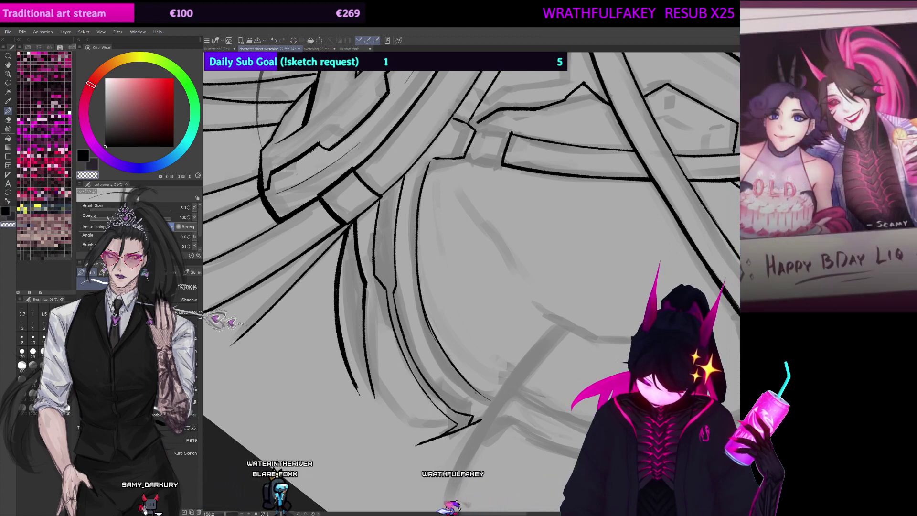
Step: Try to ink the square buckle between the lower belt end and the side plate's short connector
{"action": "left_click_drag", "start_coordinate": [510, 340], "coordinate": [460, 447]}
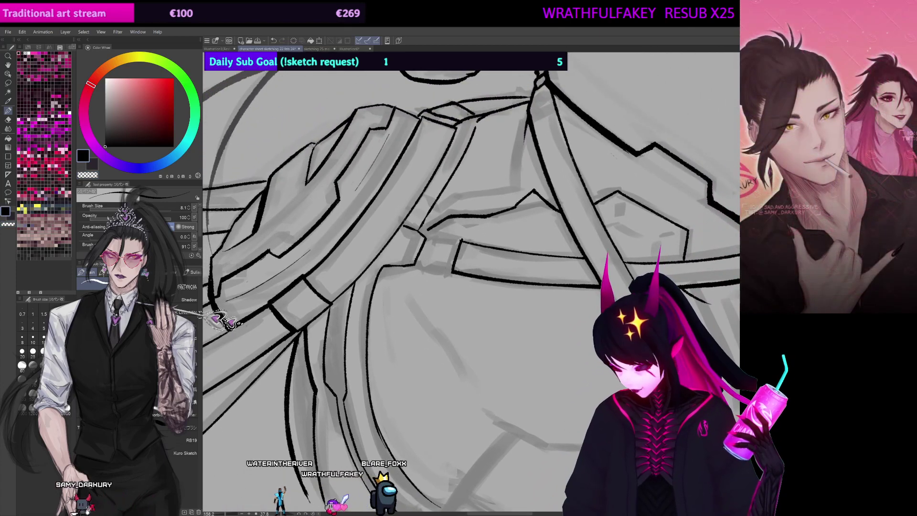
{"action": "left_click_drag", "start_coordinate": [589, 479], "coordinate": [703, 153]}
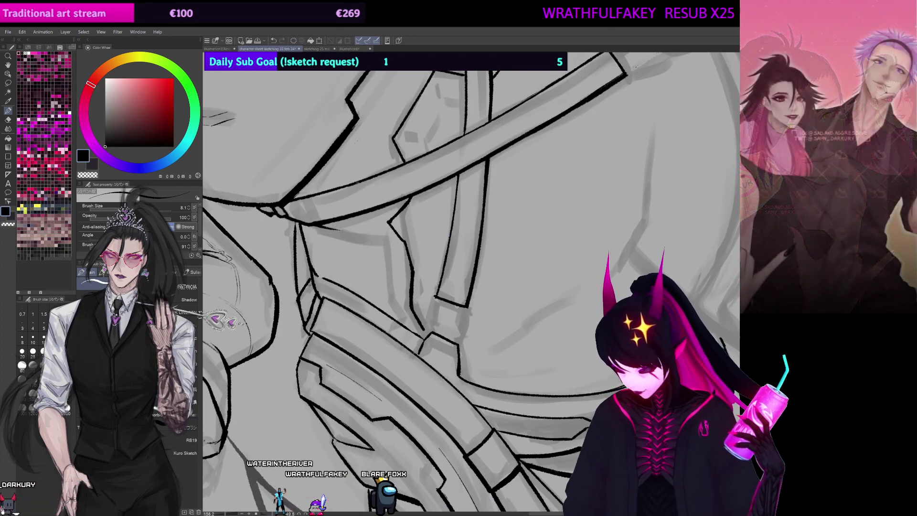
{"action": "scroll", "coordinate": [472, 284], "scroll_direction": "down", "scroll_amount": 2}
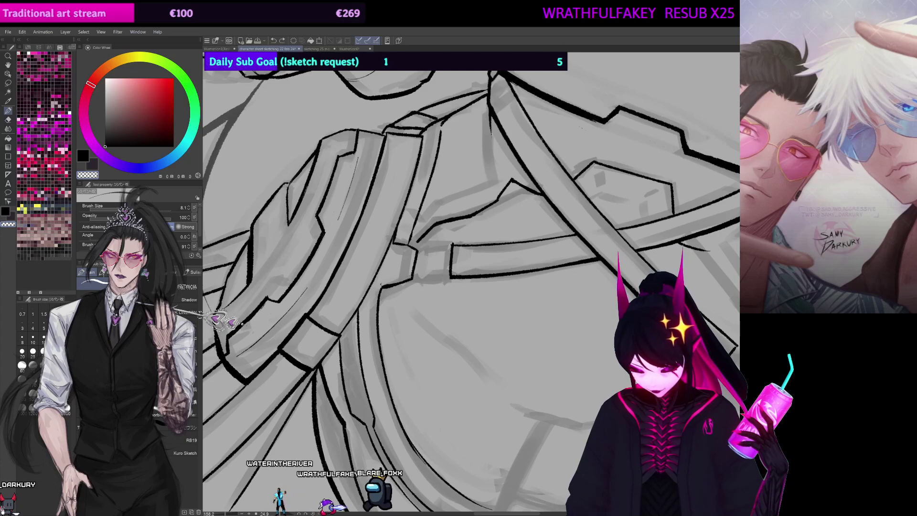
{"action": "left_click_drag", "start_coordinate": [401, 271], "coordinate": [380, 295]}
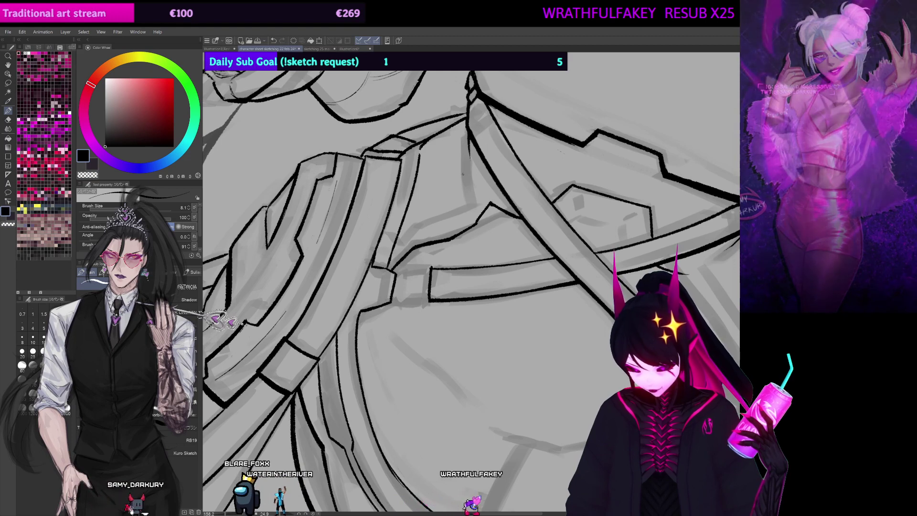
{"action": "key", "text": "ctrl+at"}
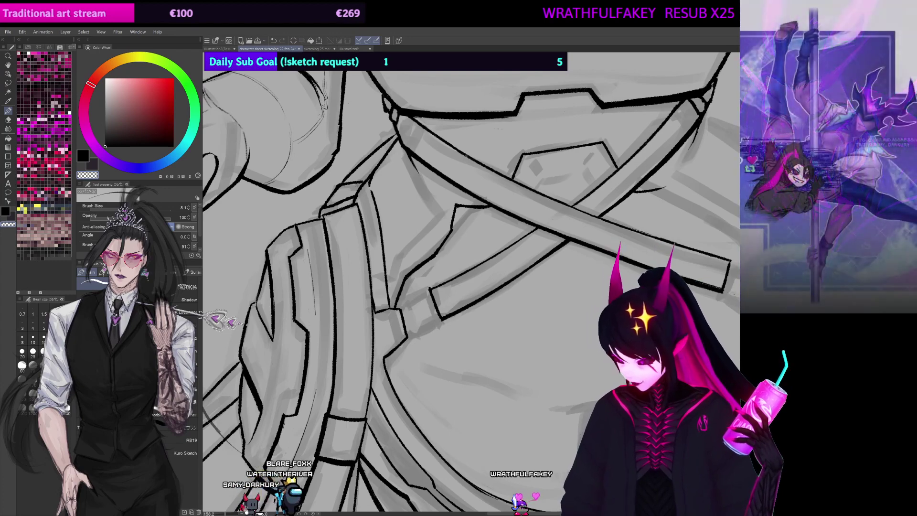
{"action": "key", "text": "shift+space"}
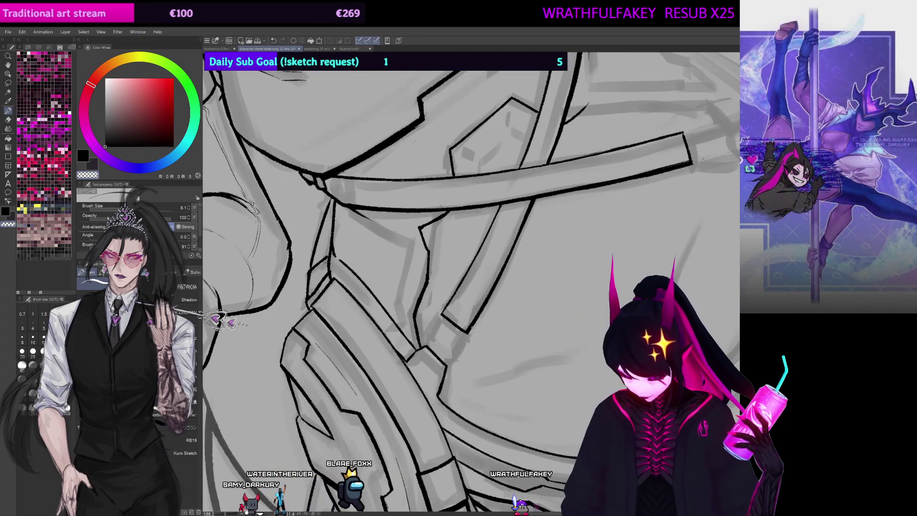
{"action": "left_click_drag", "start_coordinate": [465, 338], "coordinate": [472, 308]}
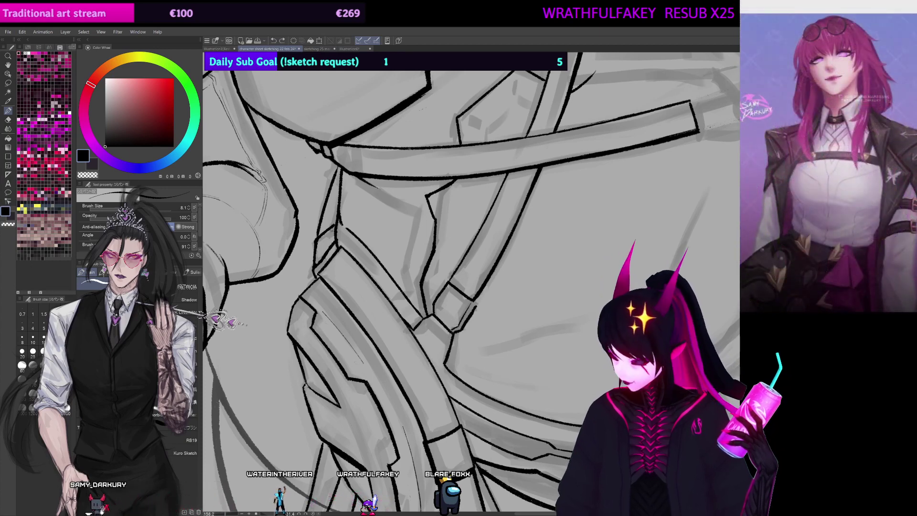
Step: Try to refine the edges and corners of the square buckle at the lower belt end
{"action": "key", "text": "ctrl+at"}
{"action": "left_click_drag", "start_coordinate": [463, 295], "coordinate": [464, 300]}
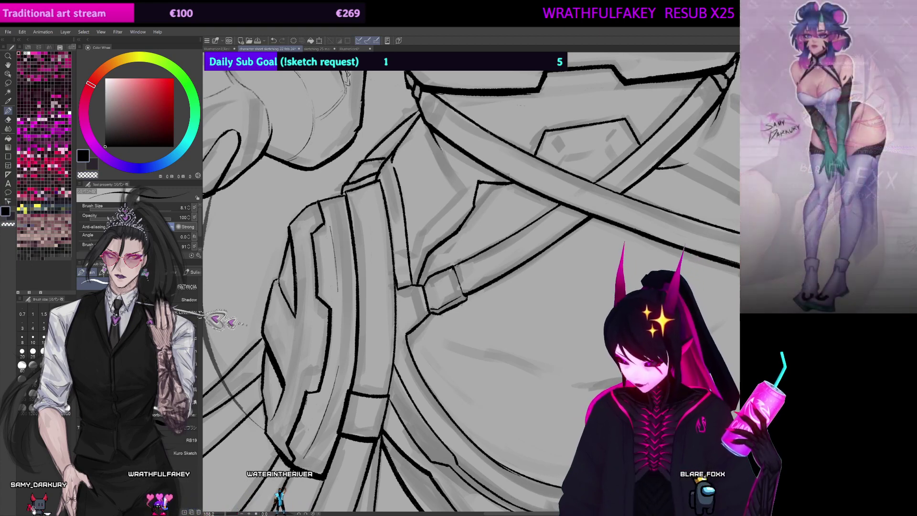
{"action": "key", "text": "shift+space"}
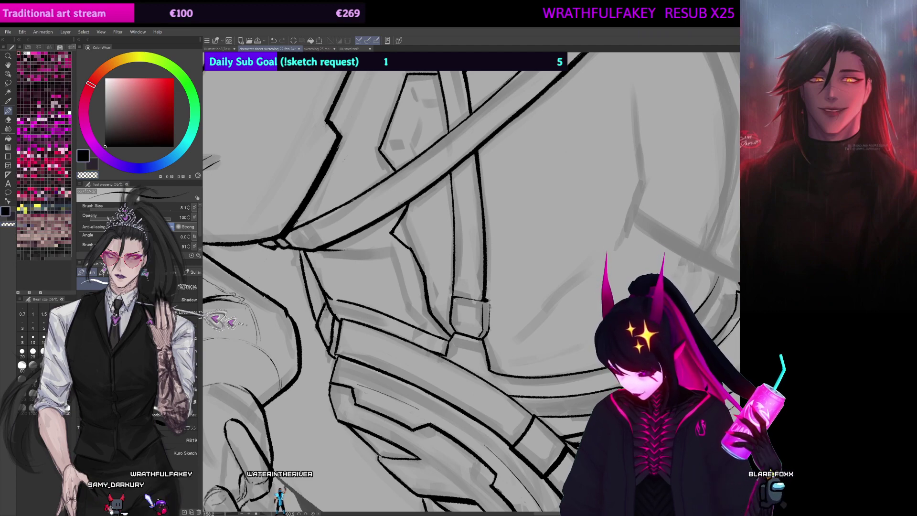
{"action": "key", "text": "shift+space"}
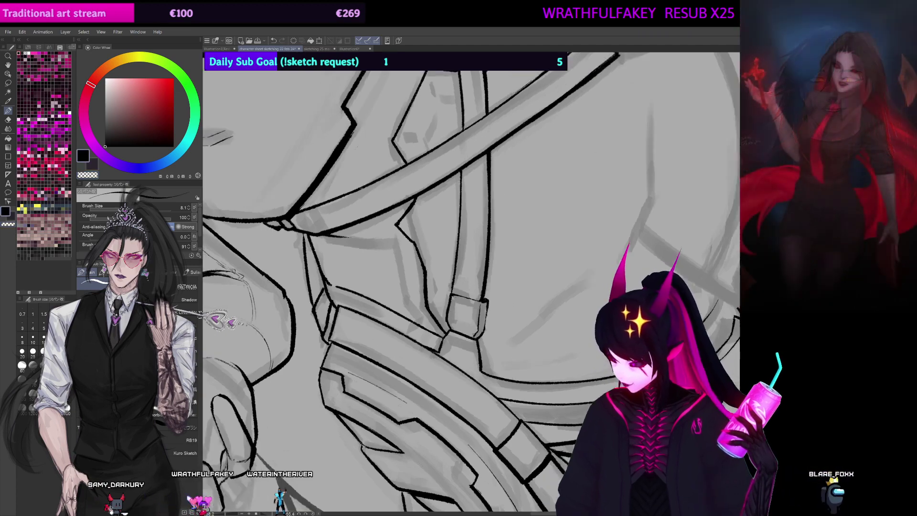
{"action": "key", "text": "shift+space"}
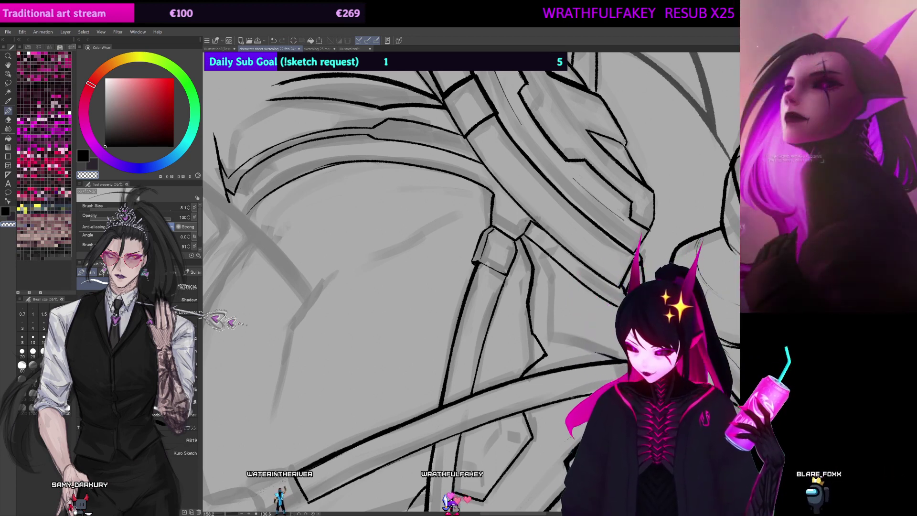
Step: Undo the square buckle strokes at the lower belt end
{"action": "left_click_drag", "start_coordinate": [565, 168], "coordinate": [537, 202]}
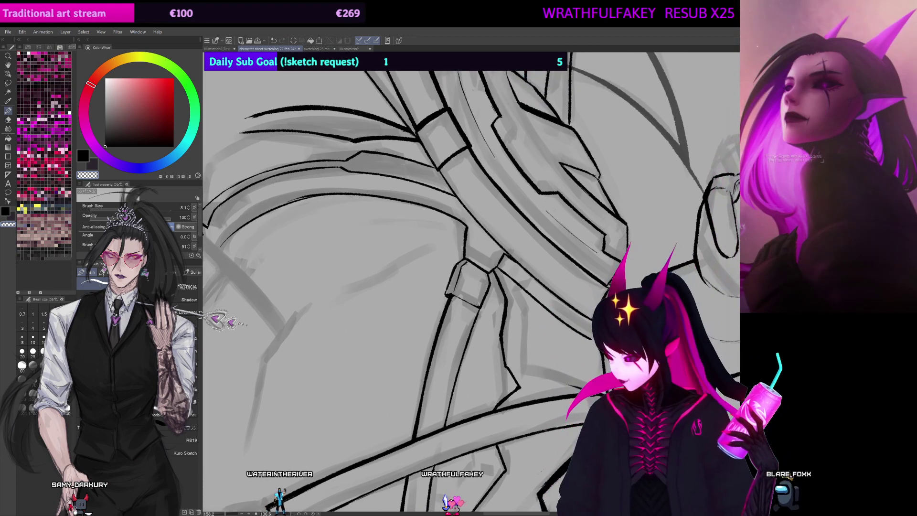
{"action": "key", "text": "ctrl+at"}
{"action": "left_click_drag", "start_coordinate": [508, 293], "coordinate": [494, 304]}
{"action": "key", "text": "ctrl+z"}
{"action": "key", "text": "ctrl+z"}
{"action": "key", "text": "ctrl+z"}
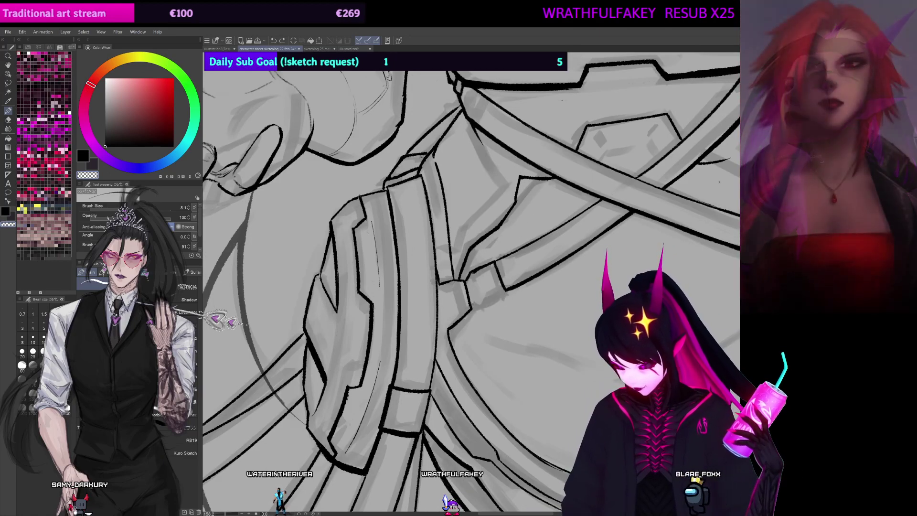
Step: Re-ink the square buckle with cleaner edges between the lower belt end and the side plate's connector
{"action": "left_click_drag", "start_coordinate": [719, 182], "coordinate": [579, 53]}
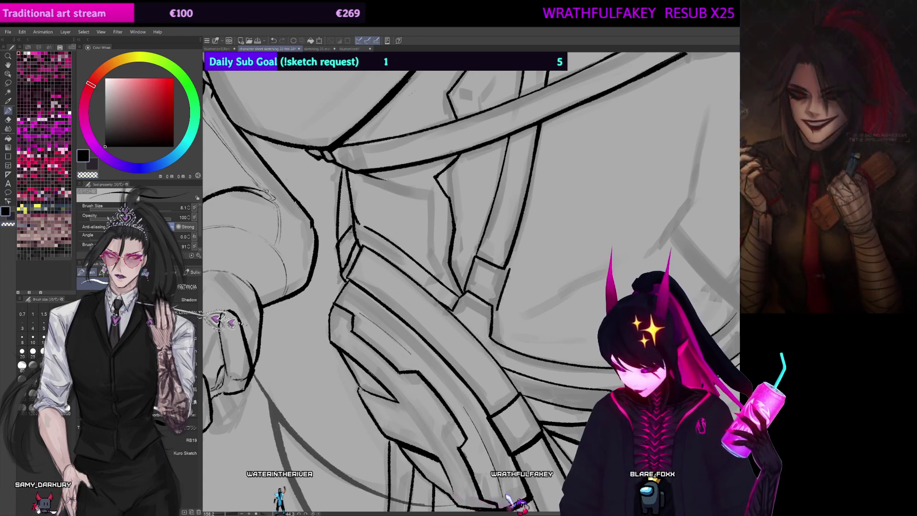
{"action": "left_click_drag", "start_coordinate": [580, 53], "coordinate": [718, 211]}
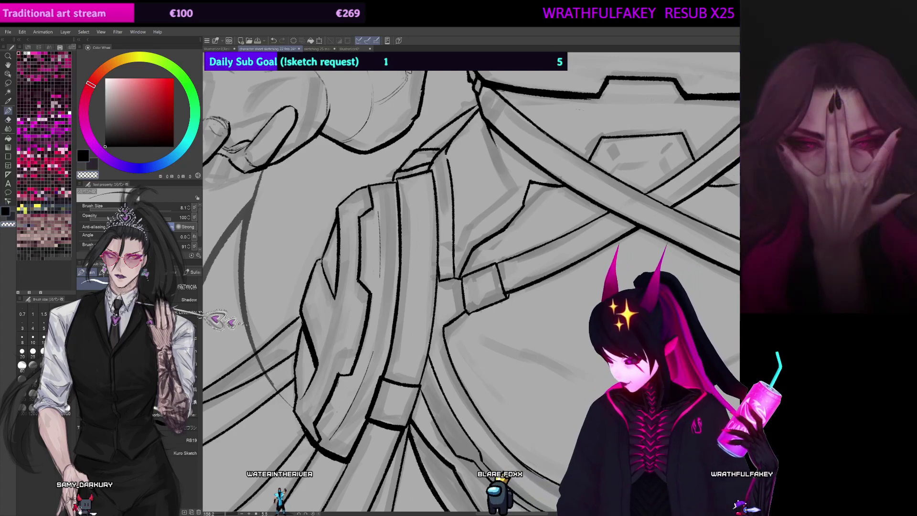
{"action": "left_click_drag", "start_coordinate": [644, 351], "coordinate": [622, 175]}
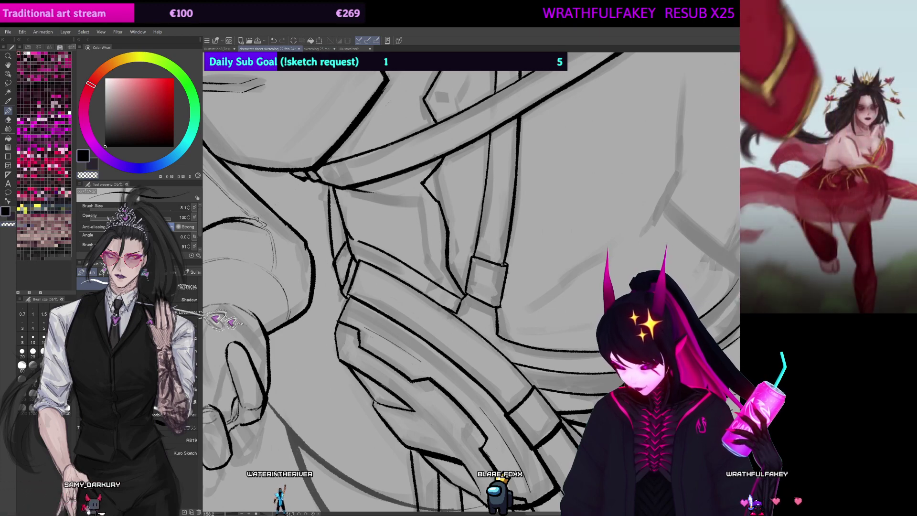
Step: Ink the inner dividing line across the square buckle at the lower belt end and clean up its edges
{"action": "left_click_drag", "start_coordinate": [502, 264], "coordinate": [485, 309]}
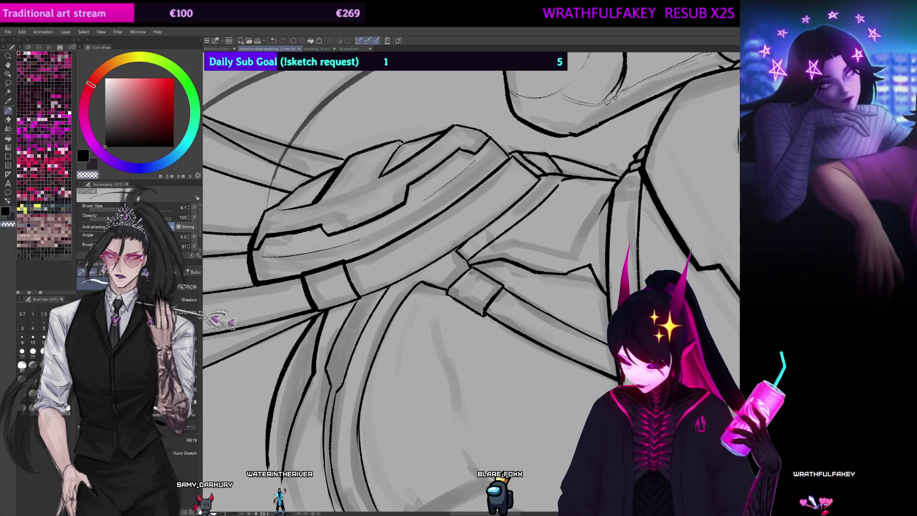
{"action": "key", "text": "ctrl+@"}
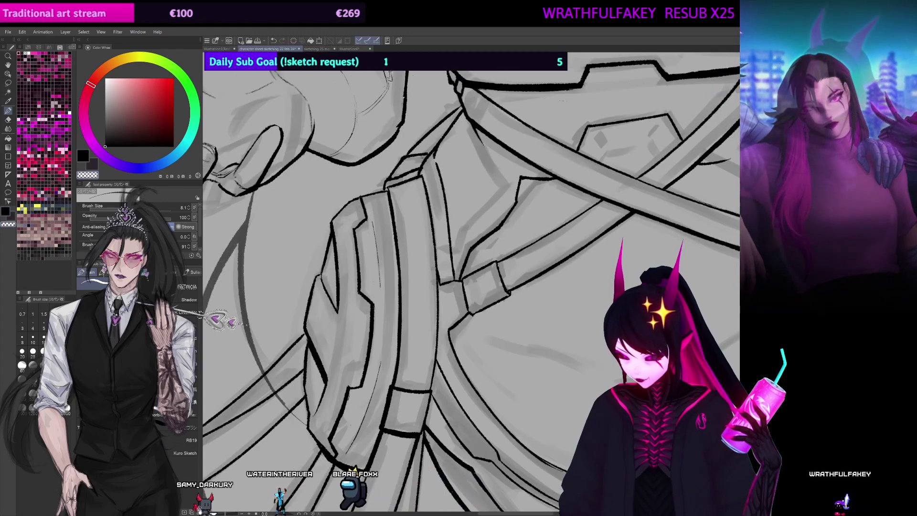
{"action": "left_click_drag", "start_coordinate": [482, 281], "coordinate": [455, 302]}
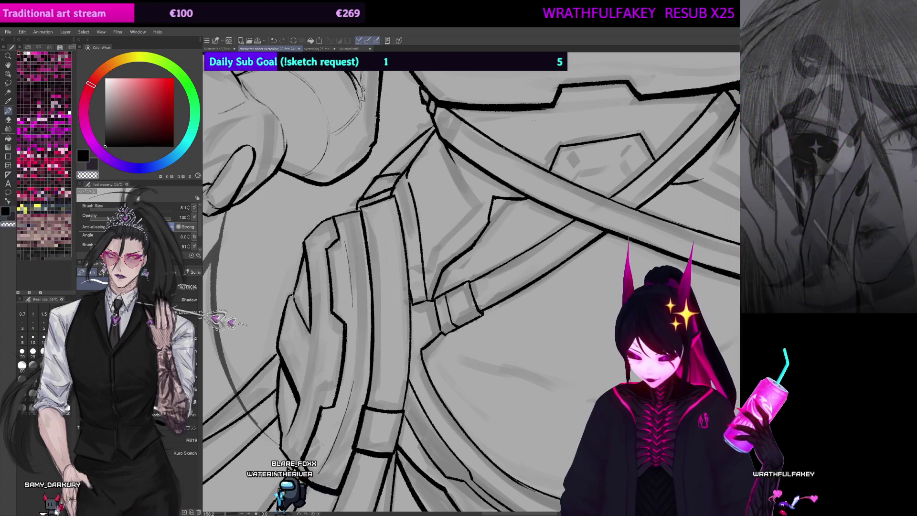
{"action": "left_click_drag", "start_coordinate": [460, 267], "coordinate": [439, 312]}
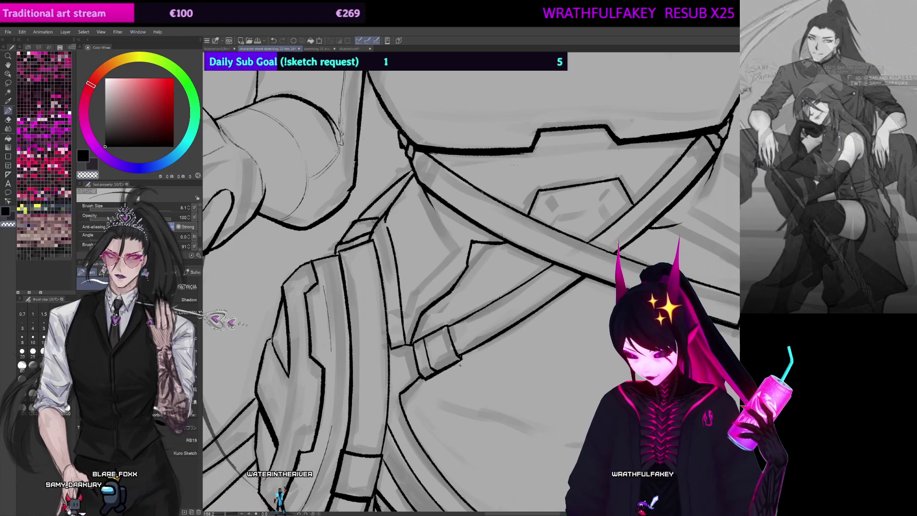
{"action": "left_click_drag", "start_coordinate": [460, 364], "coordinate": [377, 452]}
{"action": "mouse_move", "coordinate": [599, 369]}
{"action": "left_mouse_down"}
{"action": "mouse_move", "coordinate": [593, 338]}
{"action": "mouse_move", "coordinate": [666, 310]}
{"action": "left_mouse_up"}
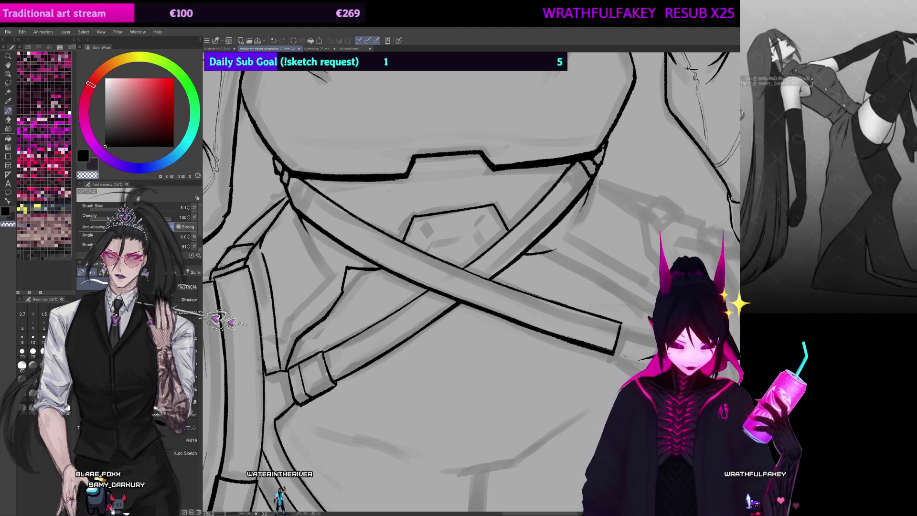
{"action": "left_click_drag", "start_coordinate": [376, 311], "coordinate": [506, 374]}
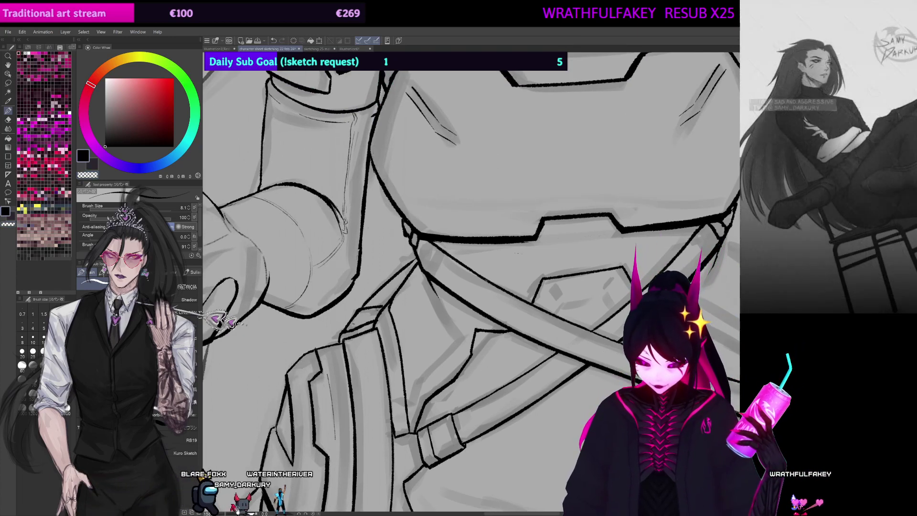
Step: Ink the angular panel edge on the opposite hip, running behind the loose end of the crossing strap
{"action": "scroll", "coordinate": [399, 391], "scroll_direction": "down", "scroll_amount": 5}
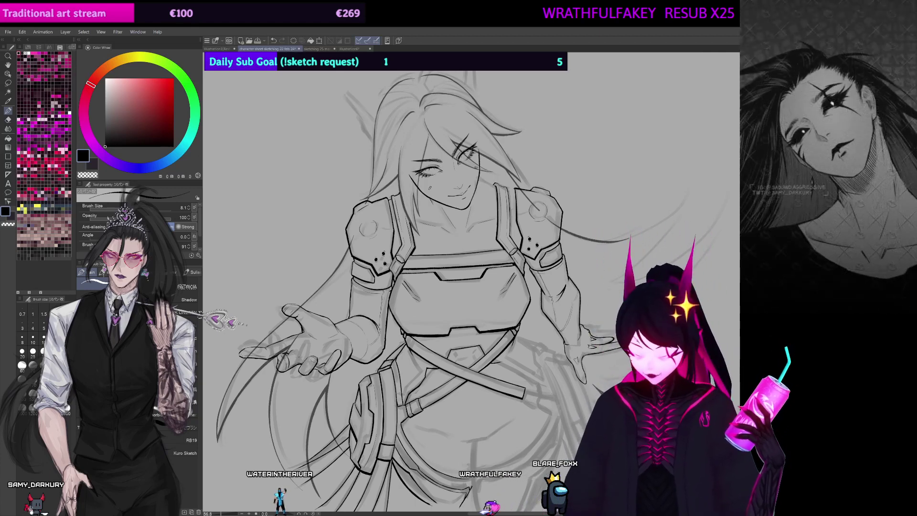
{"action": "scroll", "coordinate": [611, 165], "scroll_direction": "down", "scroll_amount": 1}
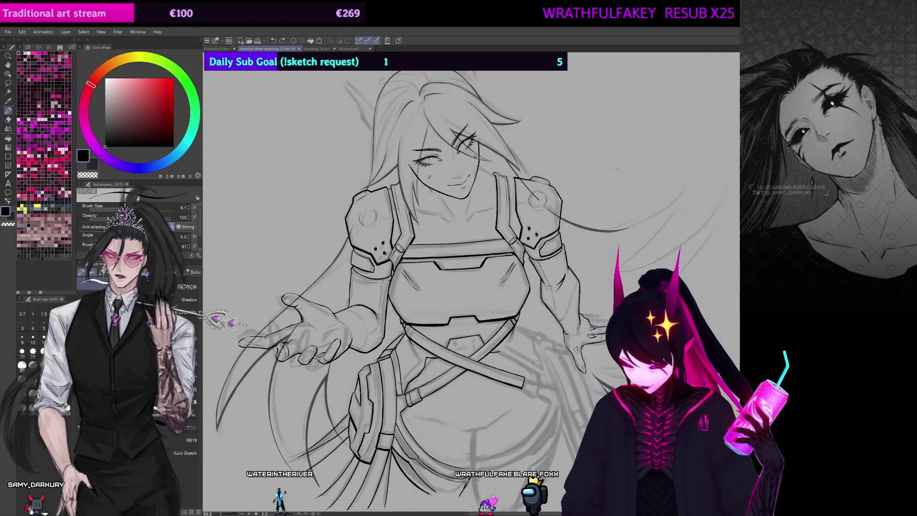
{"action": "scroll", "coordinate": [617, 168], "scroll_direction": "down", "scroll_amount": 10}
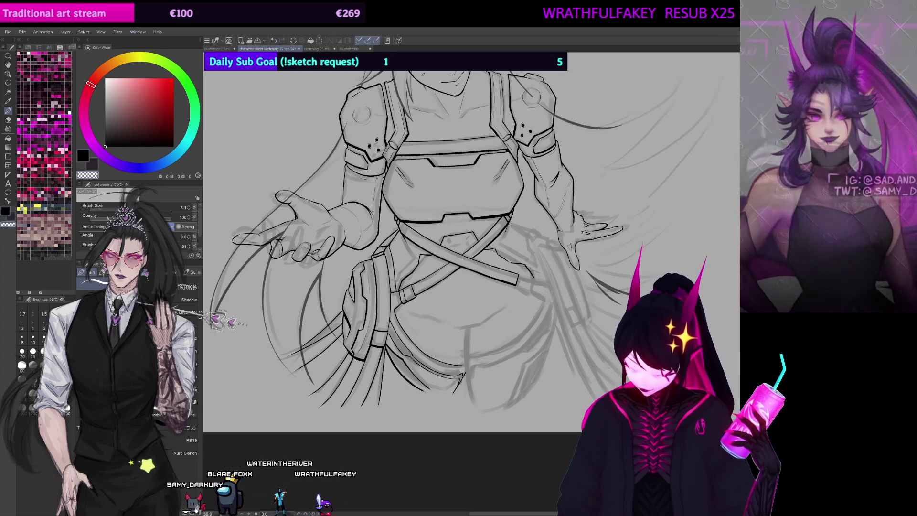
{"action": "scroll", "coordinate": [517, 247], "scroll_direction": "up", "scroll_amount": 1}
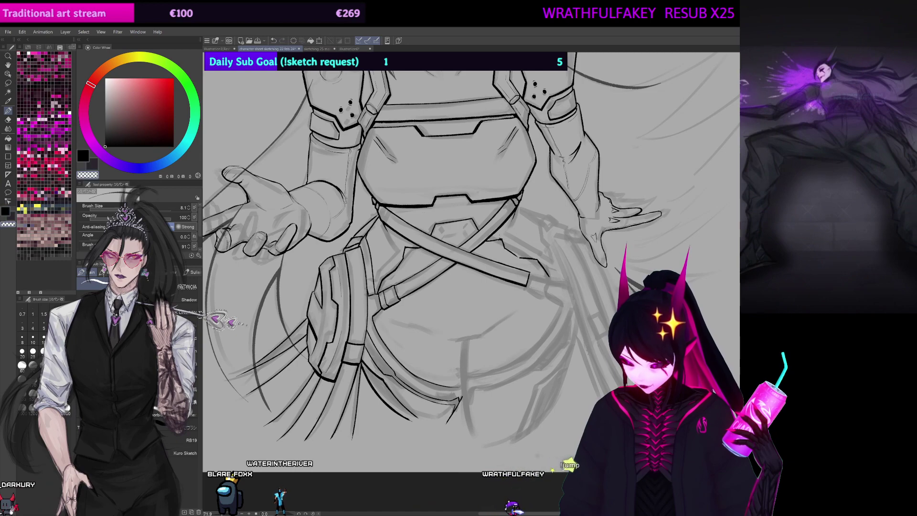
Step: Examine the inked waist straps and the still-sketched opposite hip from several canvas angles
{"action": "left_click_drag", "start_coordinate": [471, 158], "coordinate": [566, 356]}
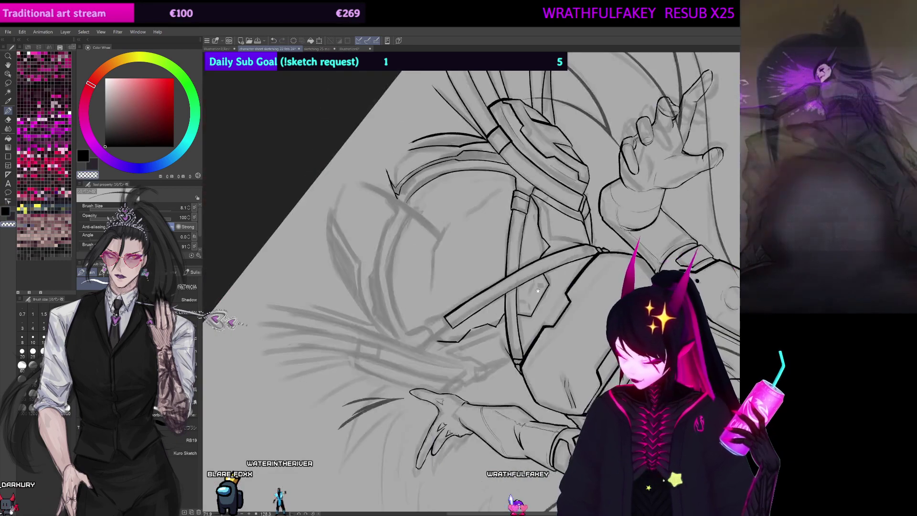
{"action": "left_click_drag", "start_coordinate": [478, 306], "coordinate": [471, 258]}
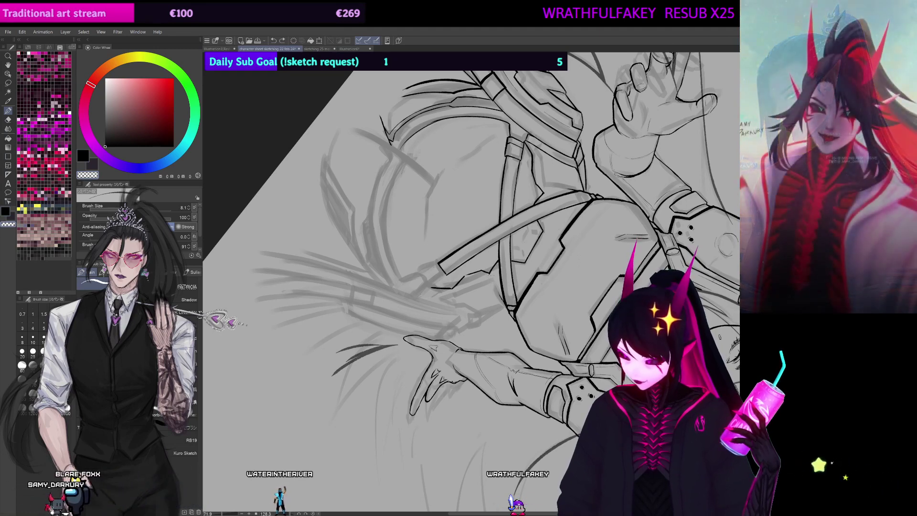
{"action": "key", "text": "c"}
{"action": "mouse_move", "coordinate": [491, 274]}
{"action": "left_mouse_down"}
{"action": "mouse_move", "coordinate": [466, 276]}
{"action": "mouse_move", "coordinate": [476, 268]}
{"action": "left_mouse_up"}
{"action": "key", "text": "ctrl+at"}
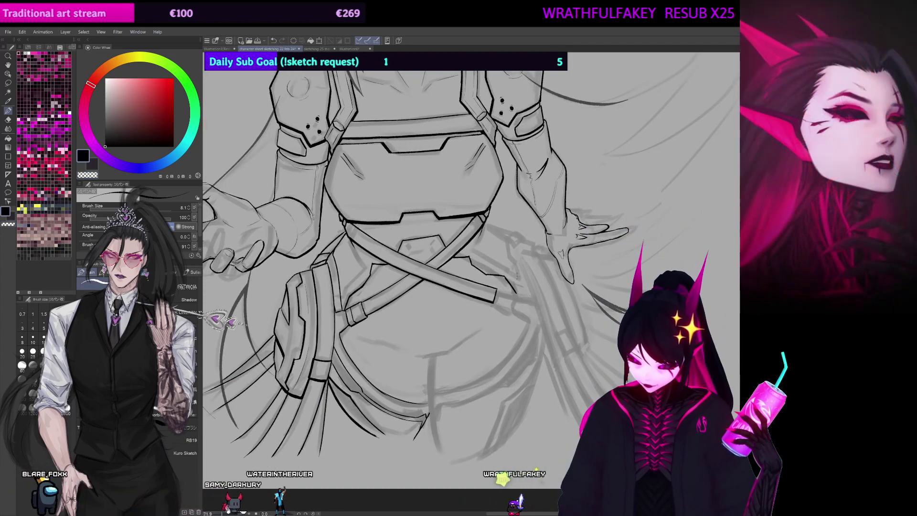
{"action": "left_click_drag", "start_coordinate": [496, 266], "coordinate": [514, 274]}
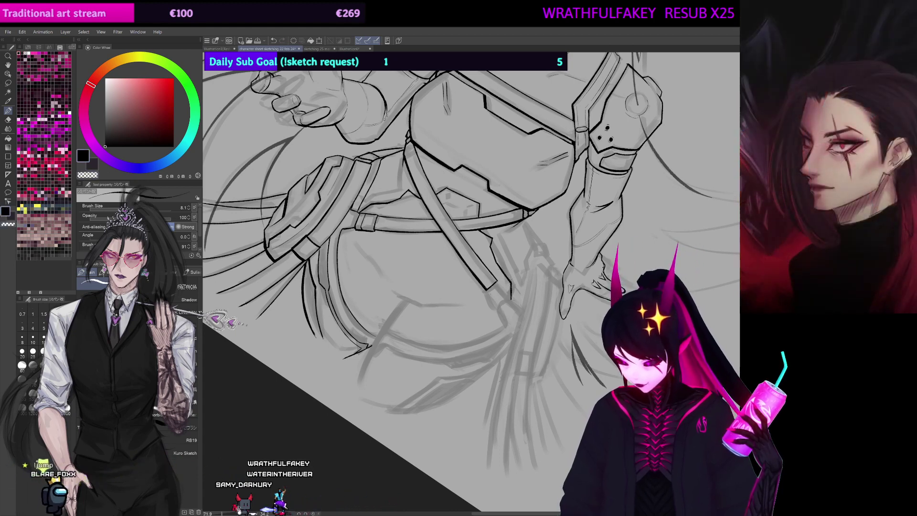
{"action": "left_click_drag", "start_coordinate": [471, 282], "coordinate": [473, 320]}
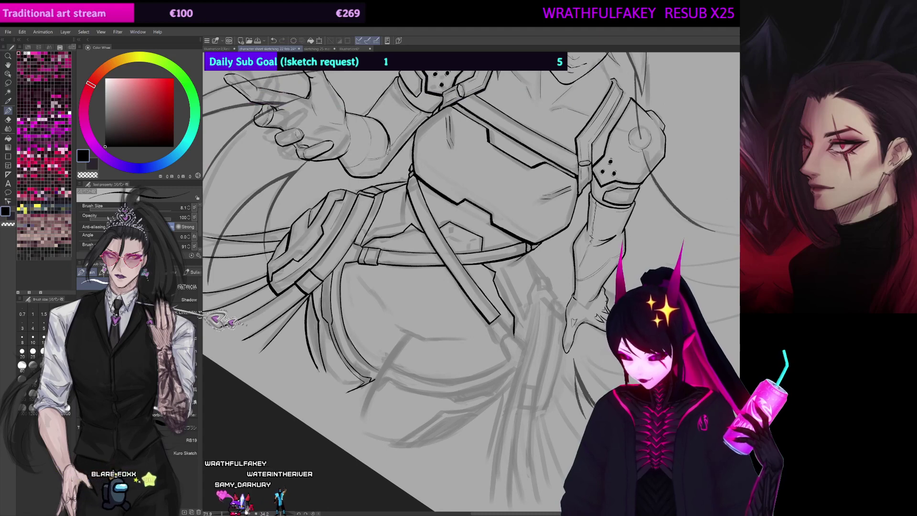
{"action": "key", "text": "ctrl+@"}
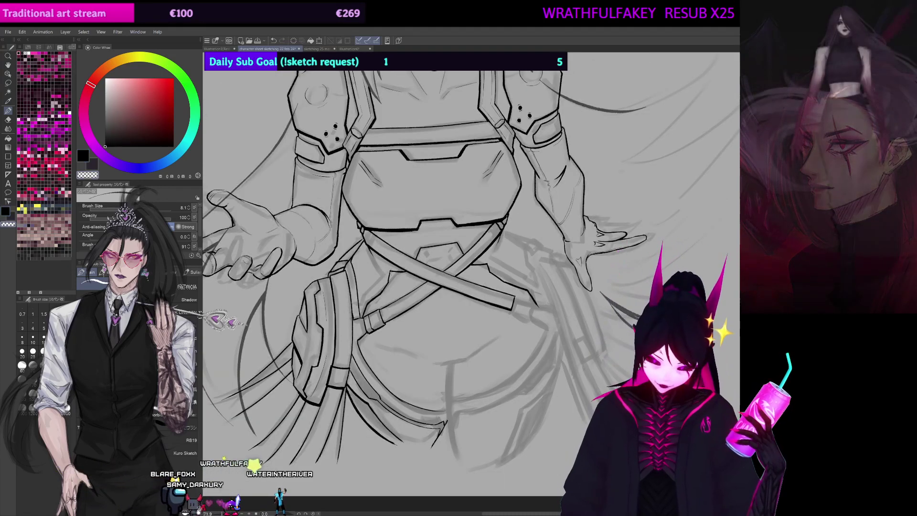
{"action": "left_click_drag", "start_coordinate": [597, 200], "coordinate": [588, 200]}
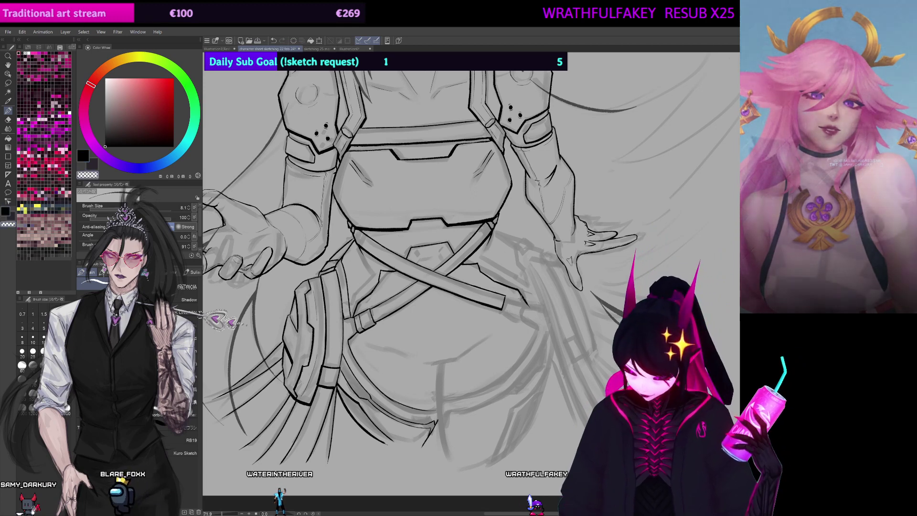
Step: Ink the vertical inner-thigh line down from the crotch with a tapered stroke, using brush size 17.7
{"action": "scroll", "coordinate": [471, 267], "scroll_direction": "down", "scroll_amount": 3}
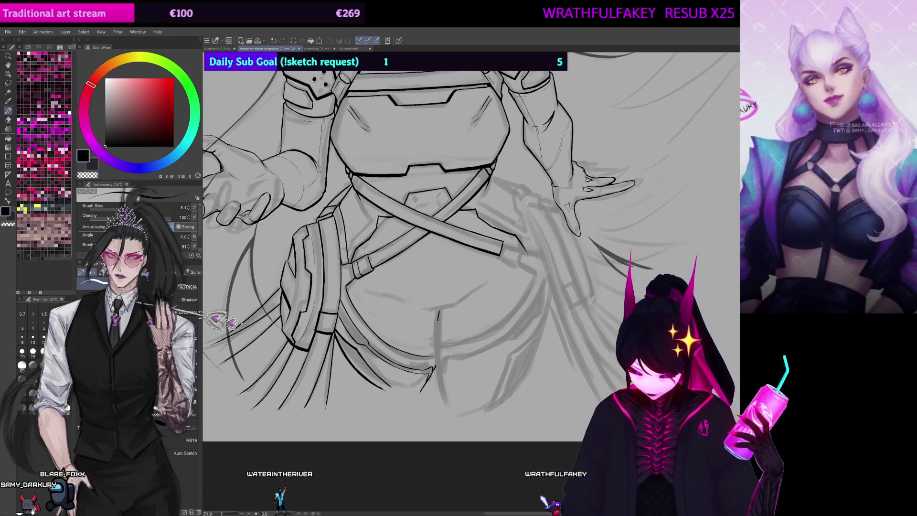
{"action": "mouse_move", "coordinate": [436, 338]}
{"action": "left_mouse_down"}
{"action": "mouse_move", "coordinate": [438, 311]}
{"action": "mouse_move", "coordinate": [436, 364]}
{"action": "left_mouse_up"}
{"action": "key", "text": "ctrl+z"}
{"action": "key", "text": "ctrl+z"}
{"action": "left_click_drag", "start_coordinate": [439, 313], "coordinate": [433, 410]}
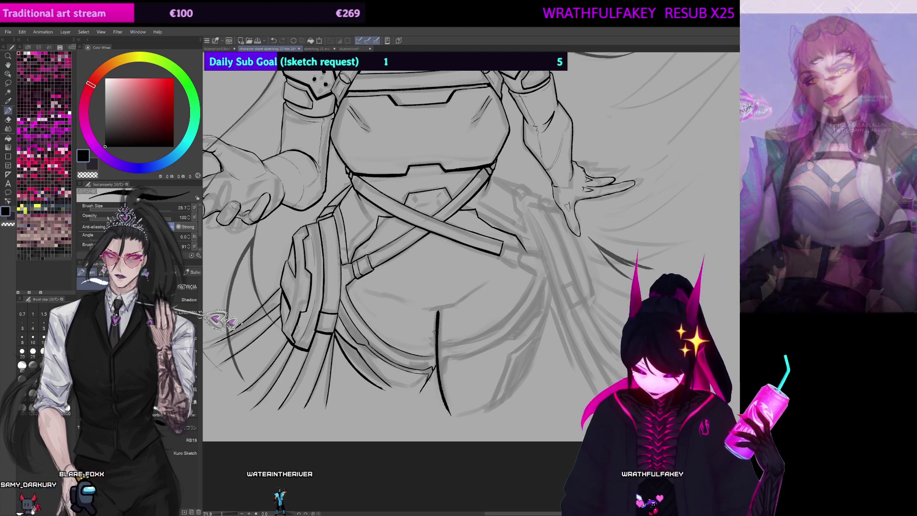
{"action": "key", "text": "ctrl+z"}
{"action": "key", "text": "bracketleft"}
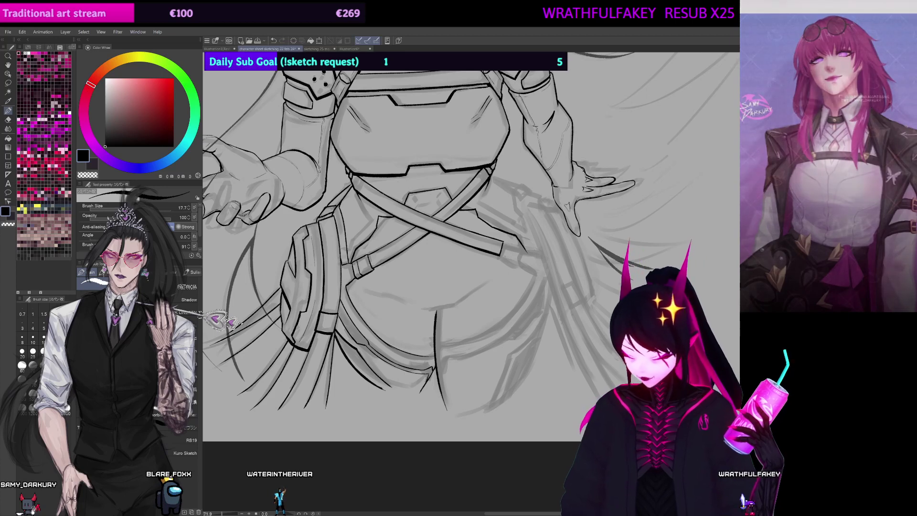
Step: Mirror the canvas view and ink the long outer contour of the unfinished thigh
{"action": "key", "text": "h"}
{"action": "left_click_drag", "start_coordinate": [522, 267], "coordinate": [501, 256]}
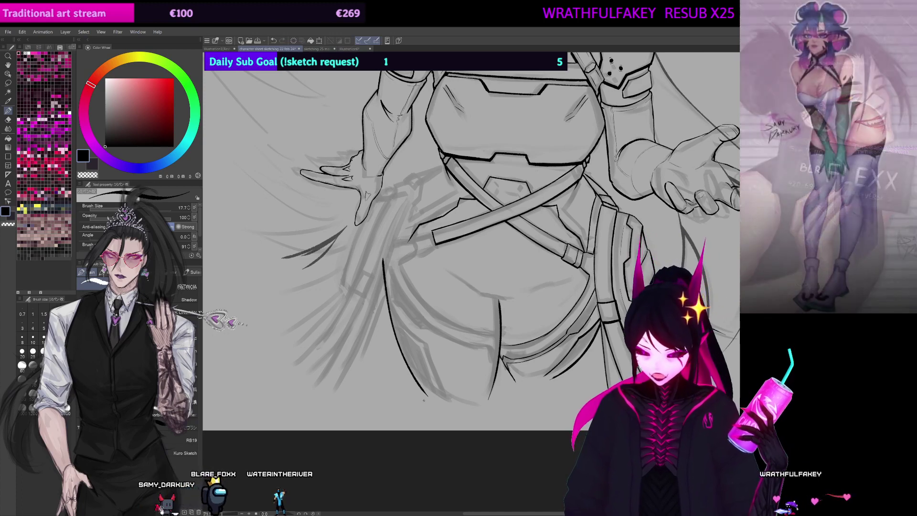
{"action": "left_click_drag", "start_coordinate": [506, 177], "coordinate": [560, 185]}
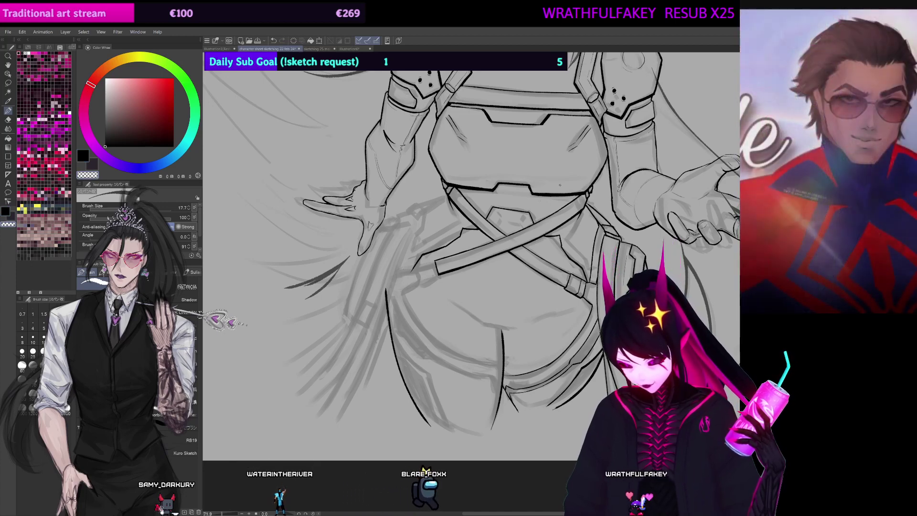
{"action": "left_click_drag", "start_coordinate": [432, 195], "coordinate": [423, 215]}
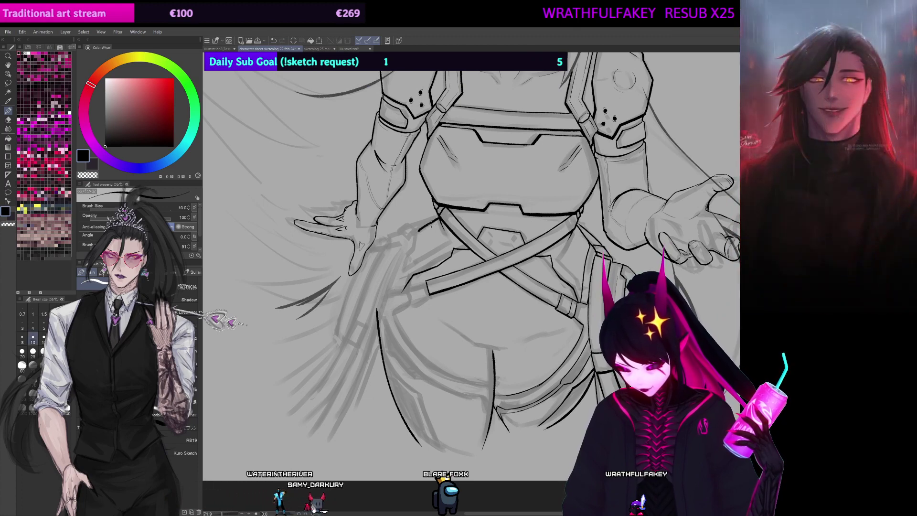
Step: Reduce the brush size to 6.7 and ink the upper hip line and first edges of the hanging side plate
{"action": "key", "text": "["}
{"action": "left_click_drag", "start_coordinate": [416, 231], "coordinate": [438, 219]}
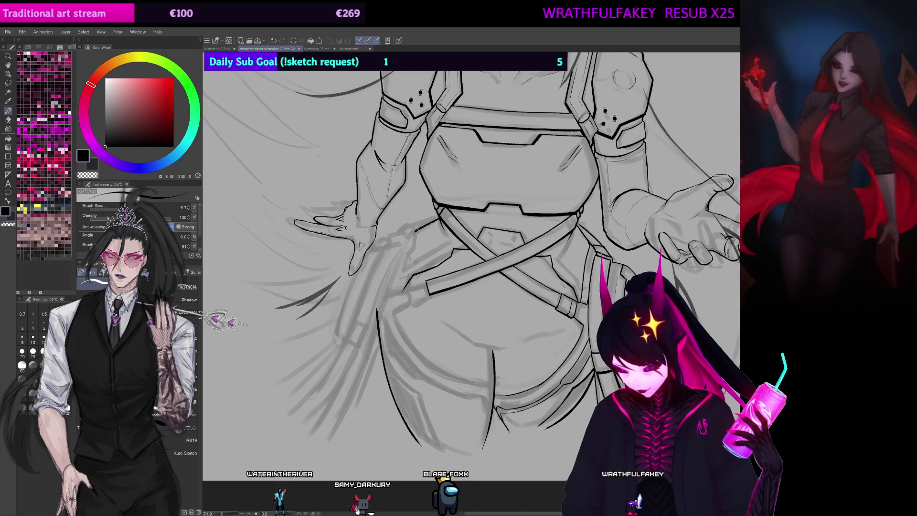
{"action": "left_click_drag", "start_coordinate": [309, 326], "coordinate": [311, 320]}
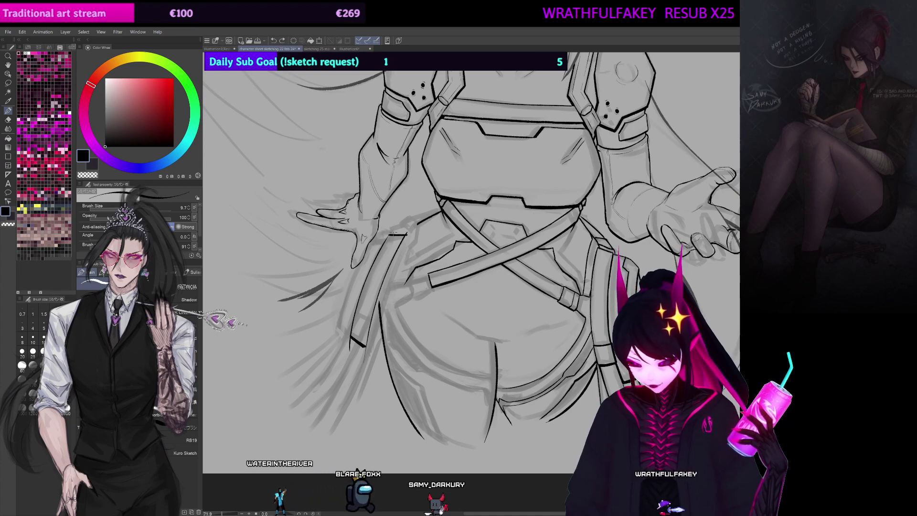
Step: Complete the outline of the long side plate below the hand, including its remaining long edge and lower end
{"action": "left_click_drag", "start_coordinate": [393, 234], "coordinate": [392, 327]}
{"action": "left_click_drag", "start_coordinate": [454, 267], "coordinate": [521, 200]}
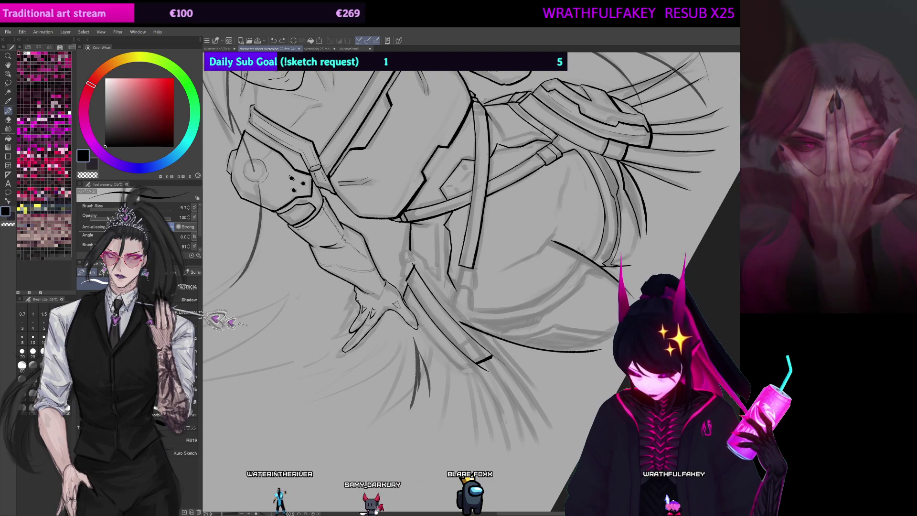
{"action": "key", "text": "shift+space"}
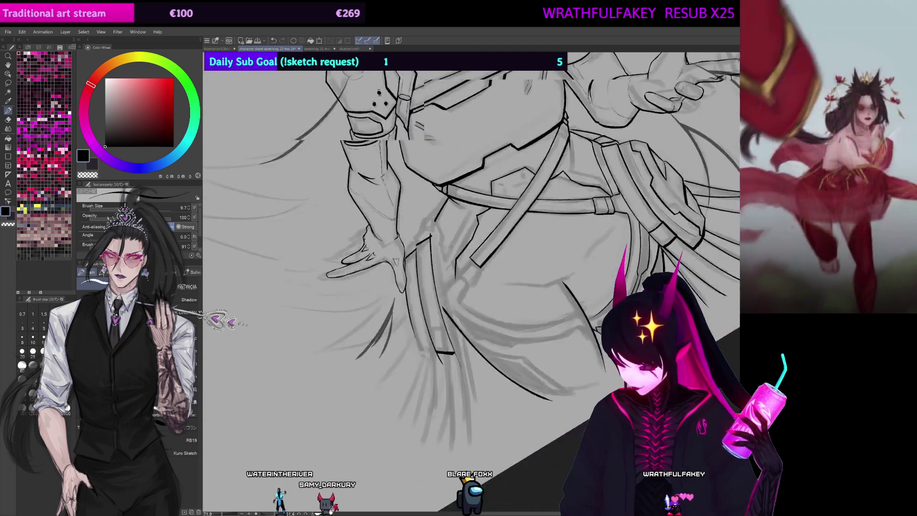
{"action": "key", "text": "shift+space"}
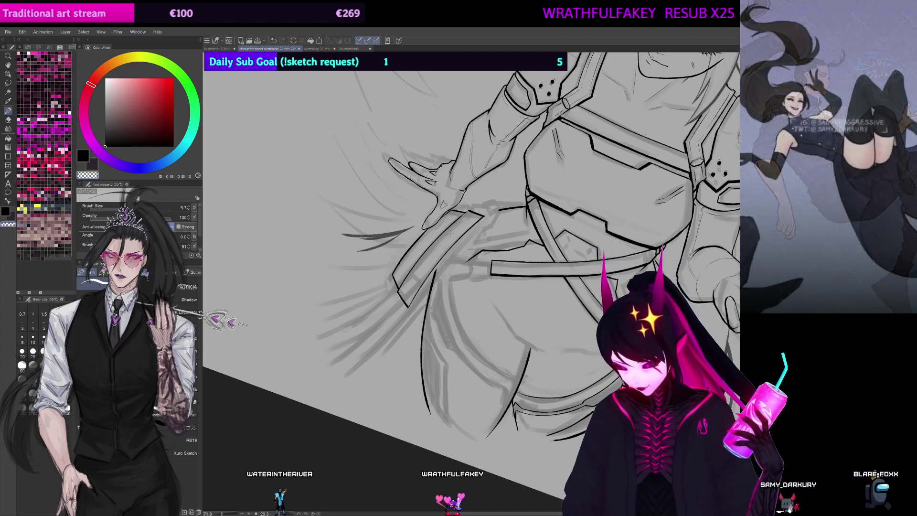
{"action": "left_click_drag", "start_coordinate": [450, 234], "coordinate": [441, 232]}
{"action": "key", "text": "ctrl+at"}
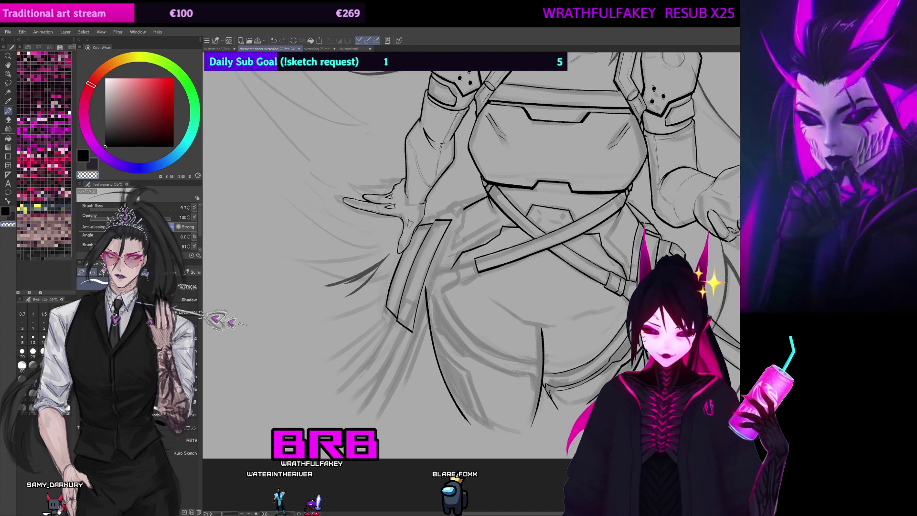
Step: Ink the lengthwise inner line of the hanging side plate, following the sketch from its upper to lower edge
{"action": "left_click_drag", "start_coordinate": [588, 174], "coordinate": [568, 207]}
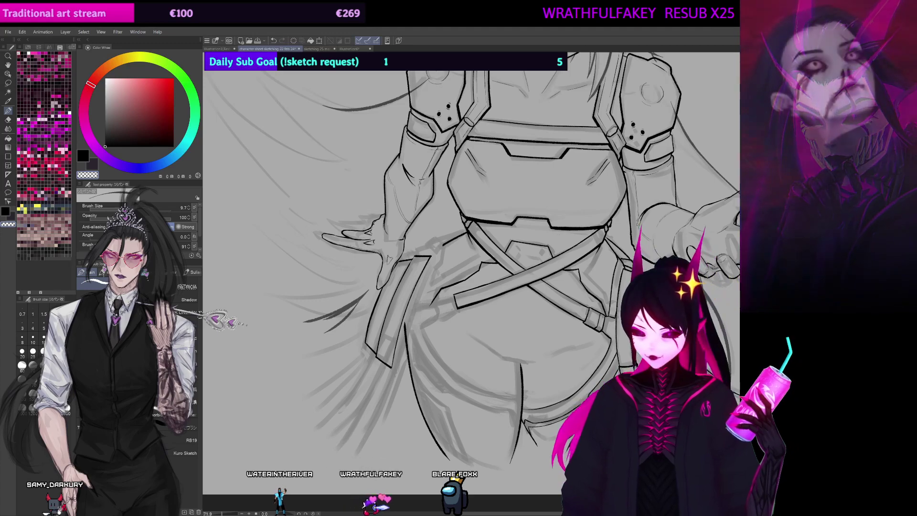
{"action": "scroll", "coordinate": [388, 306], "scroll_direction": "up", "scroll_amount": 4}
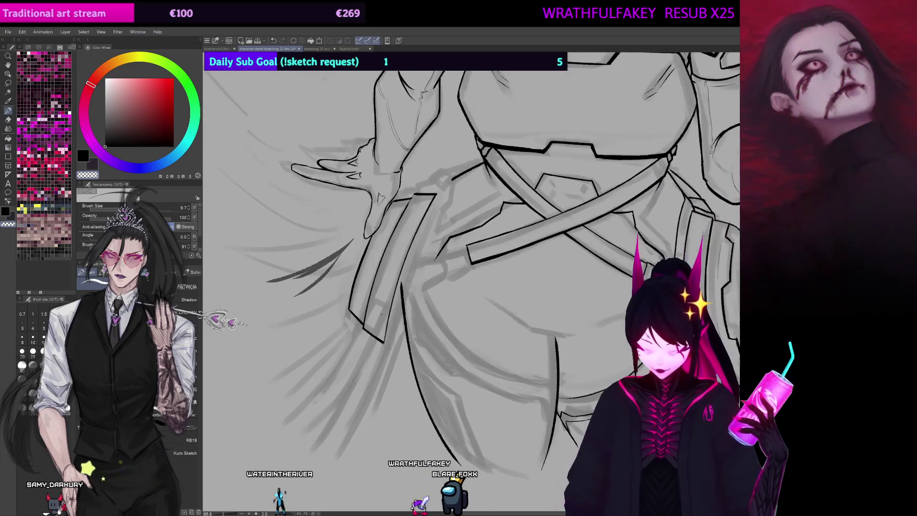
{"action": "left_click_drag", "start_coordinate": [378, 321], "coordinate": [387, 290]}
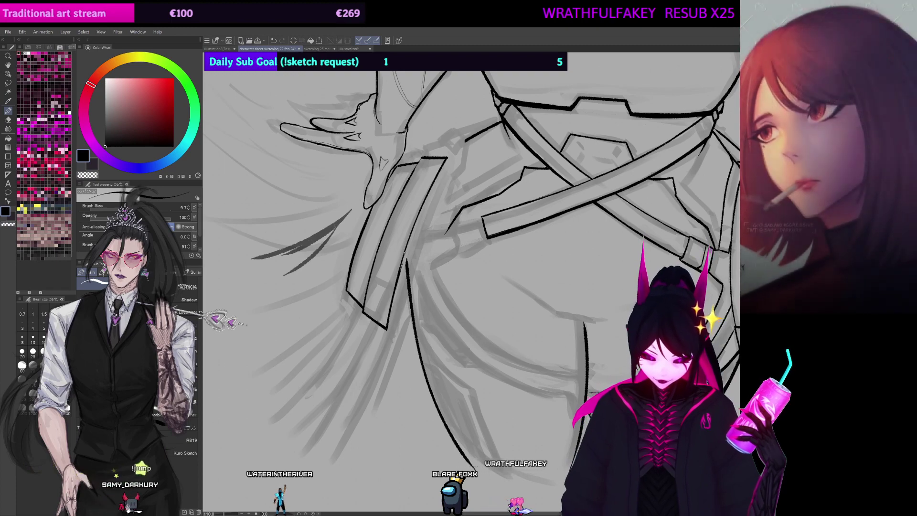
{"action": "left_click_drag", "start_coordinate": [404, 266], "coordinate": [409, 313]}
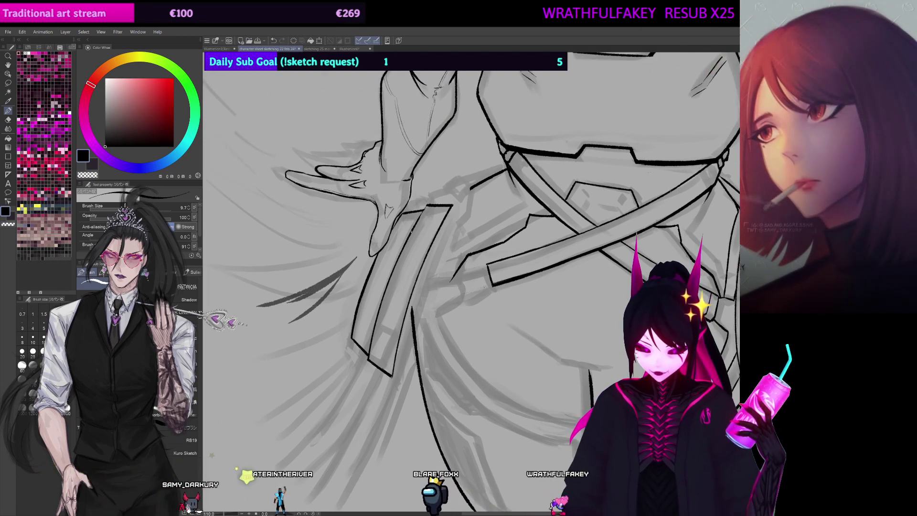
{"action": "left_click_drag", "start_coordinate": [432, 263], "coordinate": [405, 313]}
{"action": "left_click_drag", "start_coordinate": [494, 203], "coordinate": [490, 144]}
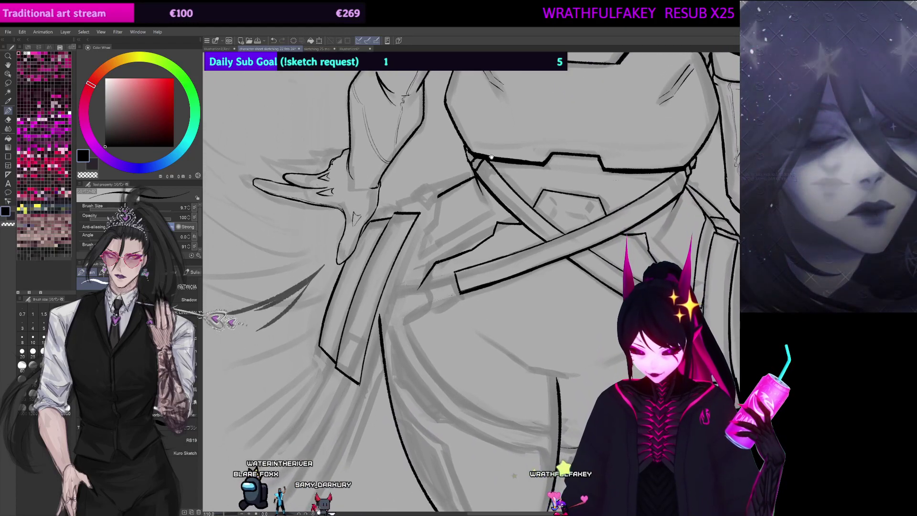
{"action": "mouse_move", "coordinate": [436, 210]}
{"action": "left_mouse_down"}
{"action": "mouse_move", "coordinate": [411, 220]}
{"action": "mouse_move", "coordinate": [428, 210]}
{"action": "mouse_move", "coordinate": [411, 152]}
{"action": "mouse_move", "coordinate": [429, 217]}
{"action": "left_mouse_up"}
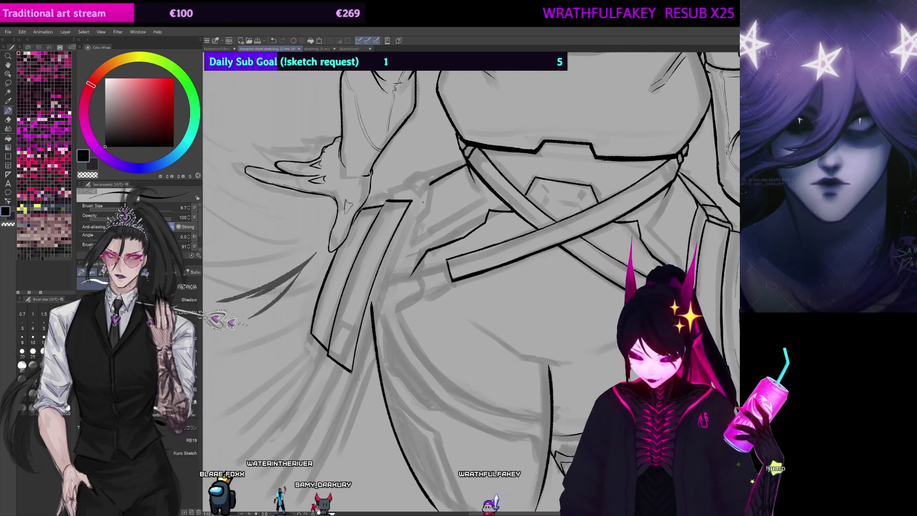
Step: Ink a heavy lengthwise line inside the hanging side plate, following the sketch, with brush size 18.1
{"action": "key", "text": "["}
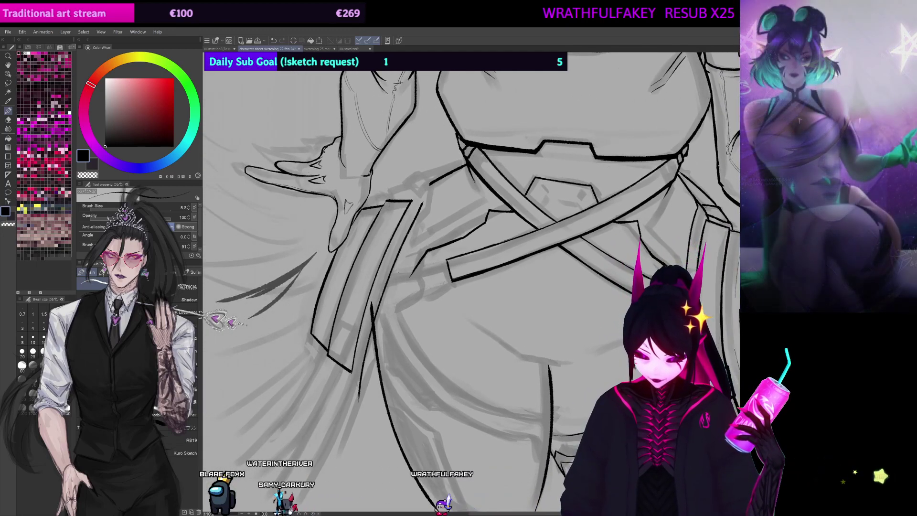
{"action": "left_click_drag", "start_coordinate": [332, 354], "coordinate": [397, 201]}
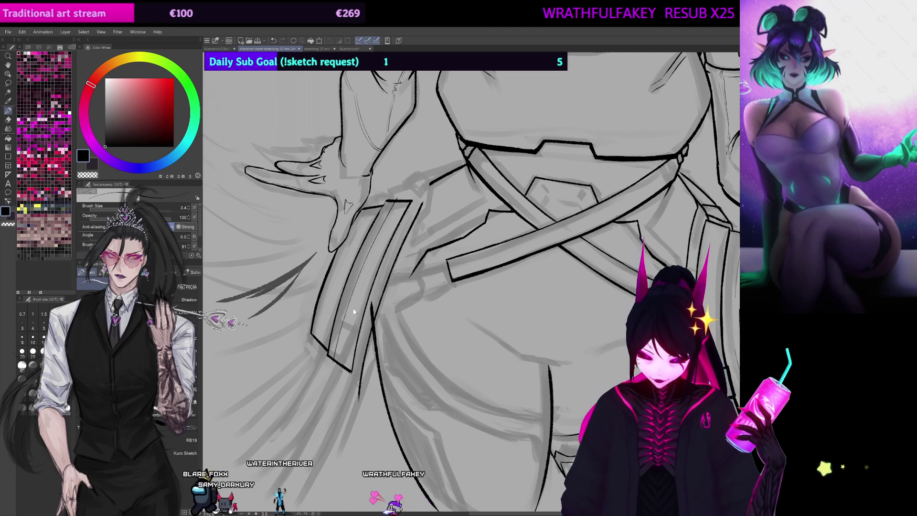
{"action": "key", "text": "]"}
{"action": "key", "text": "]"}
{"action": "key", "text": "]"}
{"action": "key", "text": "]"}
{"action": "left_click_drag", "start_coordinate": [335, 396], "coordinate": [394, 203]}
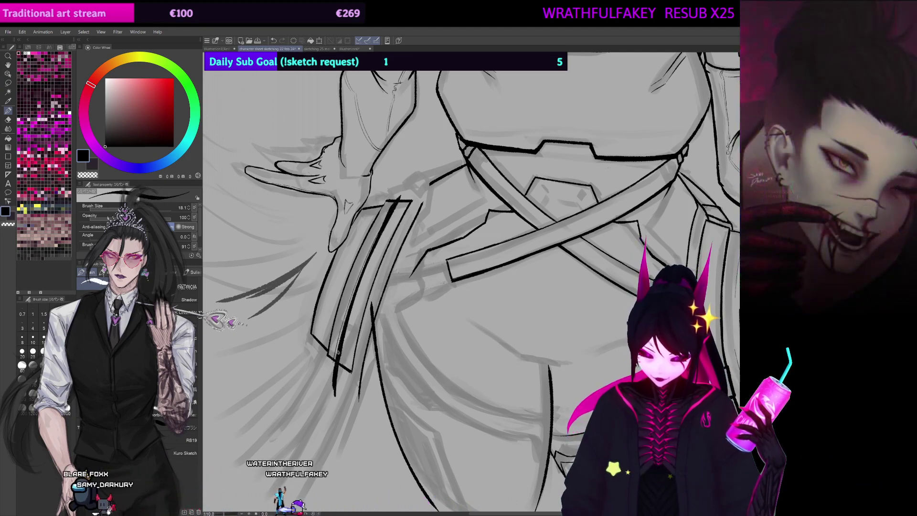
{"action": "left_click_drag", "start_coordinate": [337, 382], "coordinate": [403, 196]}
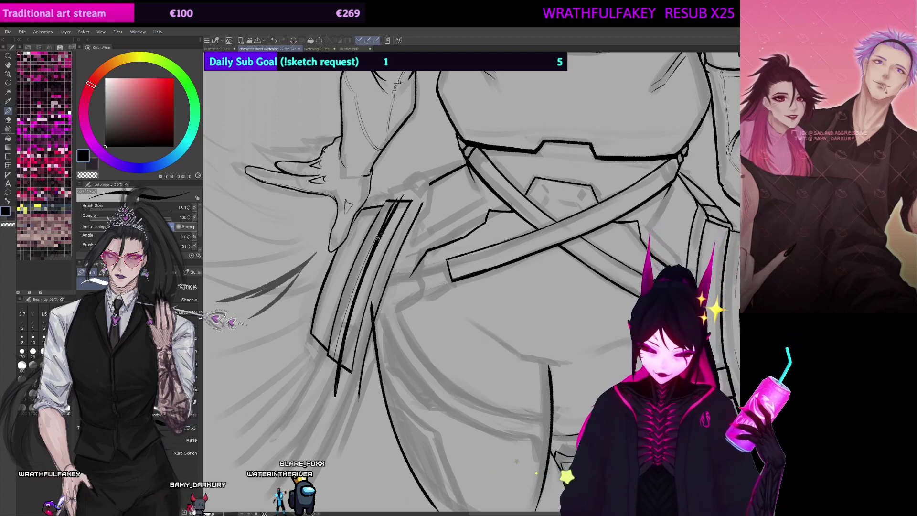
Step: Narrow the hanging side plate by erasing its long edge nearest the thigh and the leftover part of its lower end
{"action": "key", "text": "c"}
{"action": "key", "text": "]"}
{"action": "left_click_drag", "start_coordinate": [411, 201], "coordinate": [400, 221]}
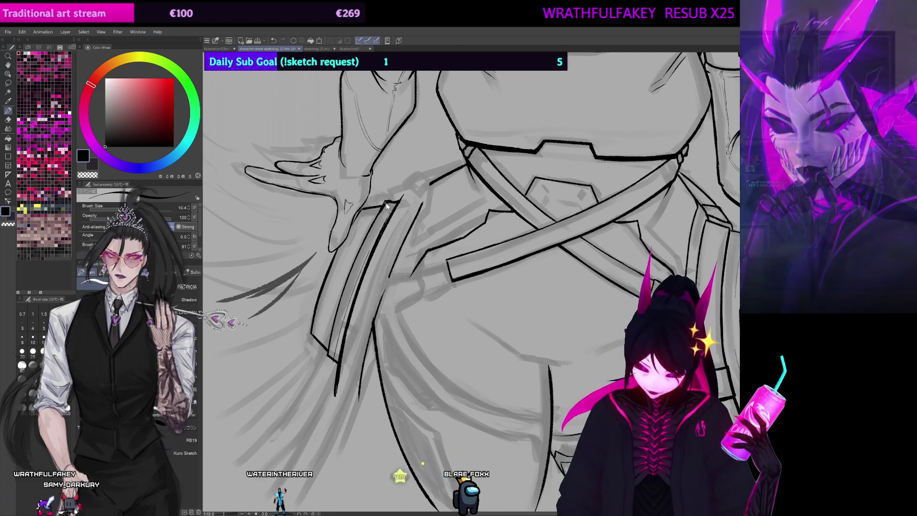
{"action": "key", "text": "bracketleft"}
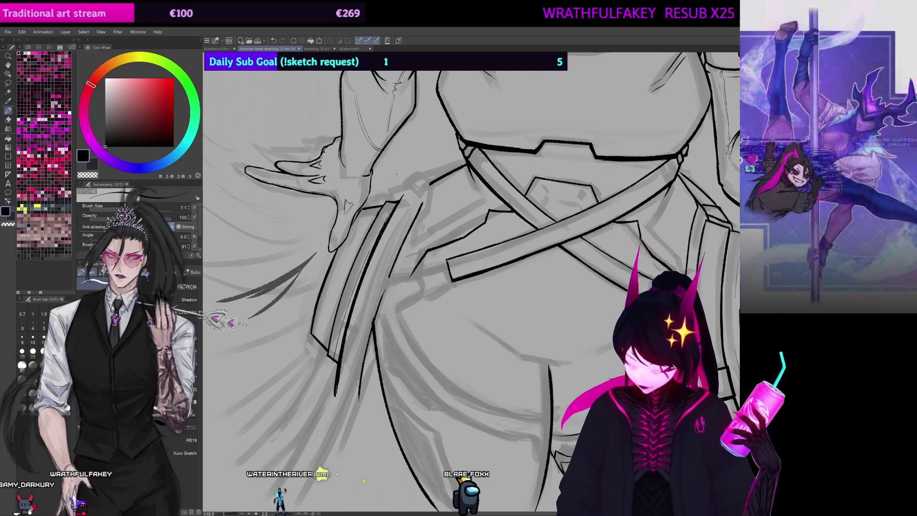
{"action": "left_click_drag", "start_coordinate": [397, 174], "coordinate": [346, 324]}
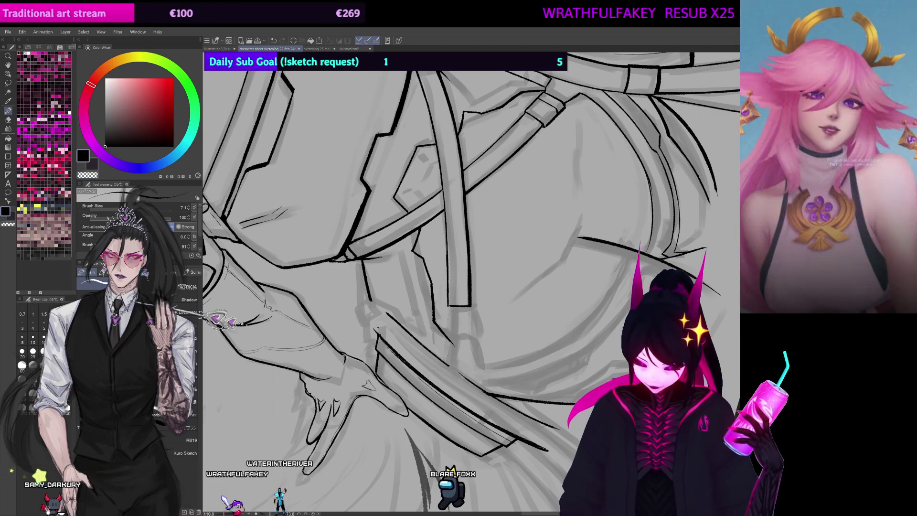
{"action": "key", "text": "ctrl+at"}
{"action": "left_click_drag", "start_coordinate": [396, 286], "coordinate": [442, 254]}
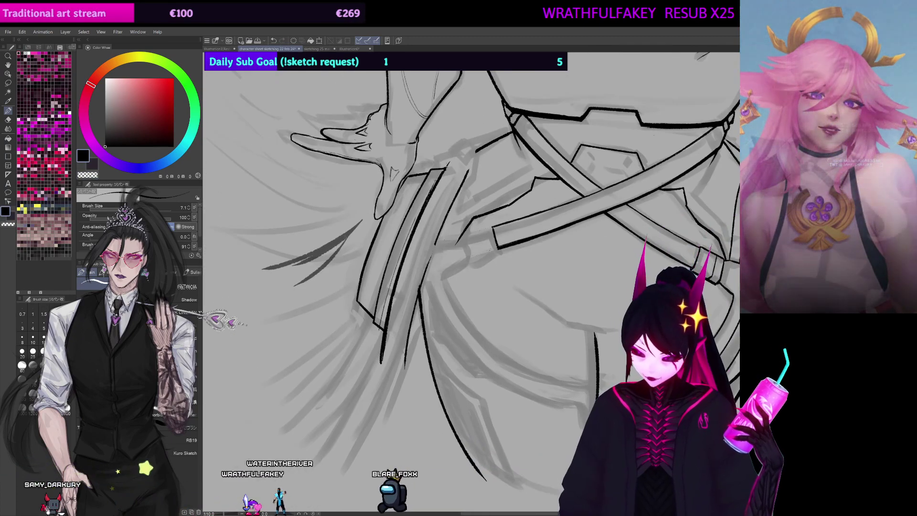
Step: Clean up the side plate's lower corner and ink the upper edge of the strip beside it with brush size 11.2
{"action": "left_click_drag", "start_coordinate": [430, 190], "coordinate": [430, 177]}
{"action": "key", "text": "c"}
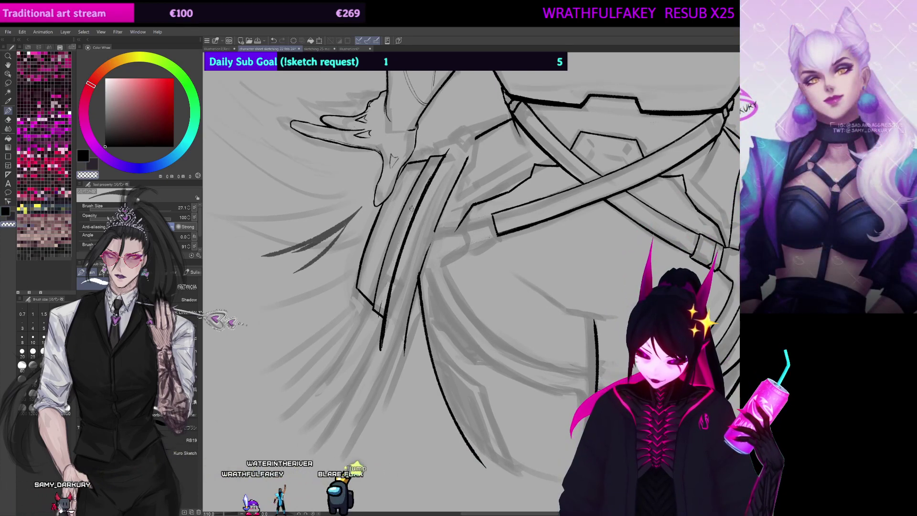
{"action": "left_click_drag", "start_coordinate": [381, 296], "coordinate": [379, 316]}
{"action": "key", "text": "c"}
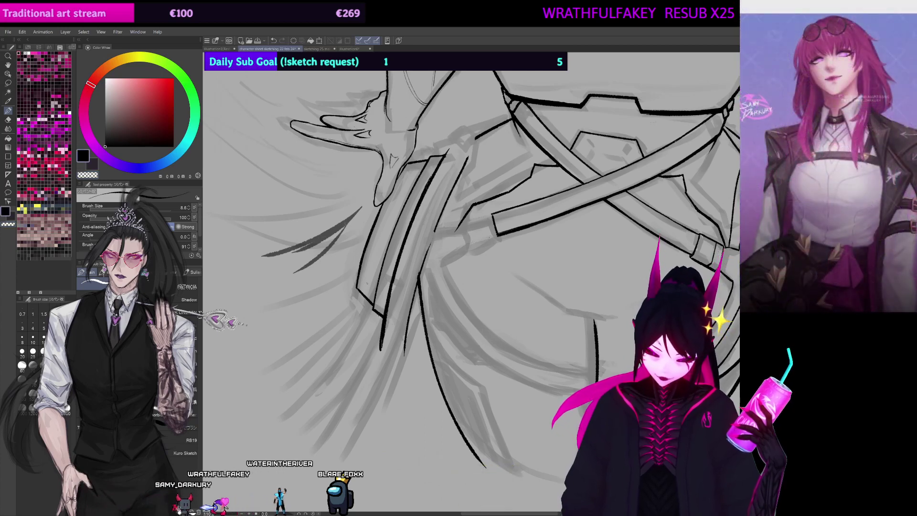
{"action": "left_click_drag", "start_coordinate": [408, 280], "coordinate": [399, 286]}
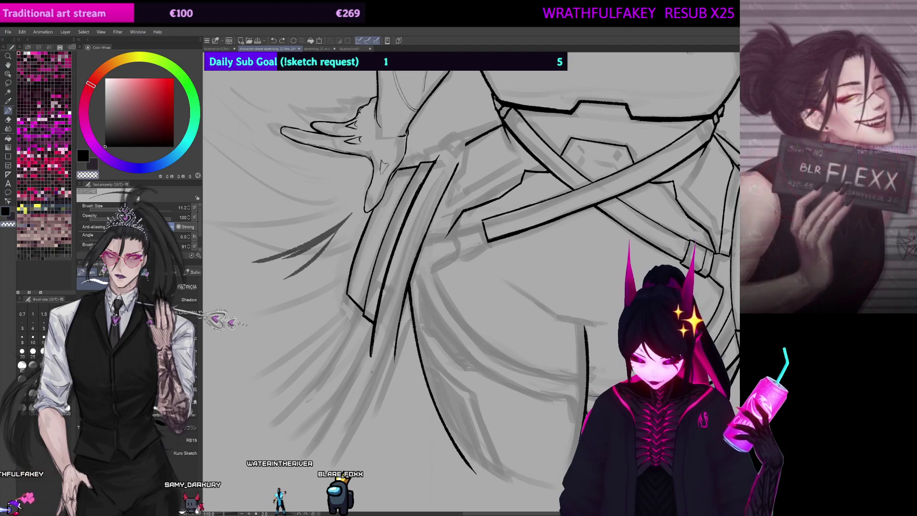
{"action": "left_click_drag", "start_coordinate": [457, 198], "coordinate": [433, 239]}
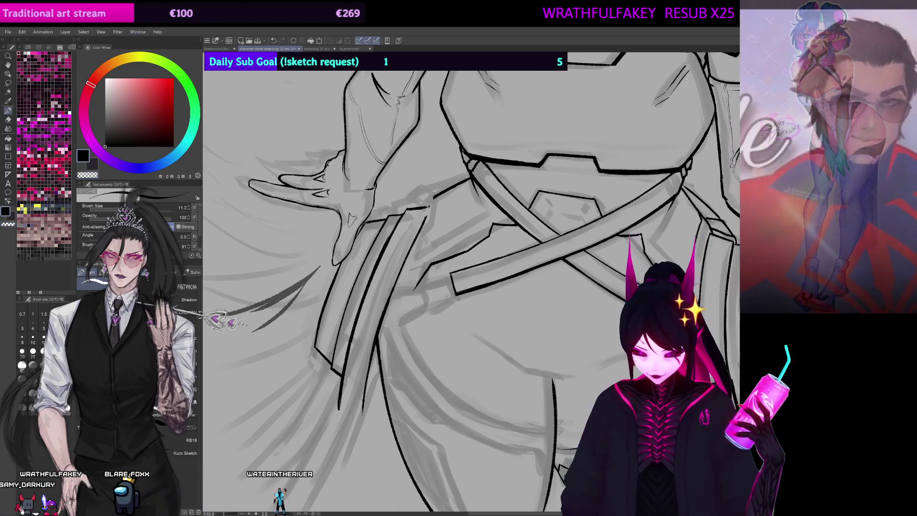
{"action": "key", "text": "h"}
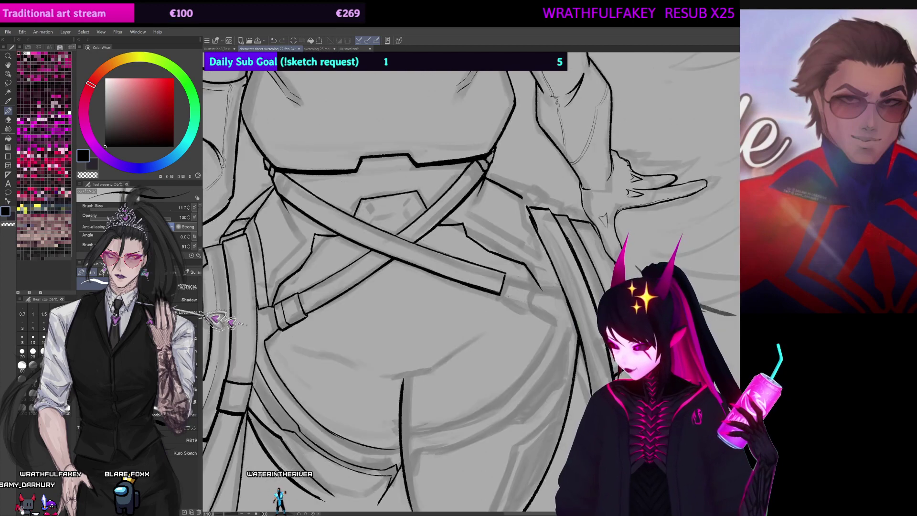
{"action": "left_click_drag", "start_coordinate": [508, 296], "coordinate": [568, 285]}
{"action": "scroll", "coordinate": [471, 282], "scroll_direction": "down", "scroll_amount": 5}
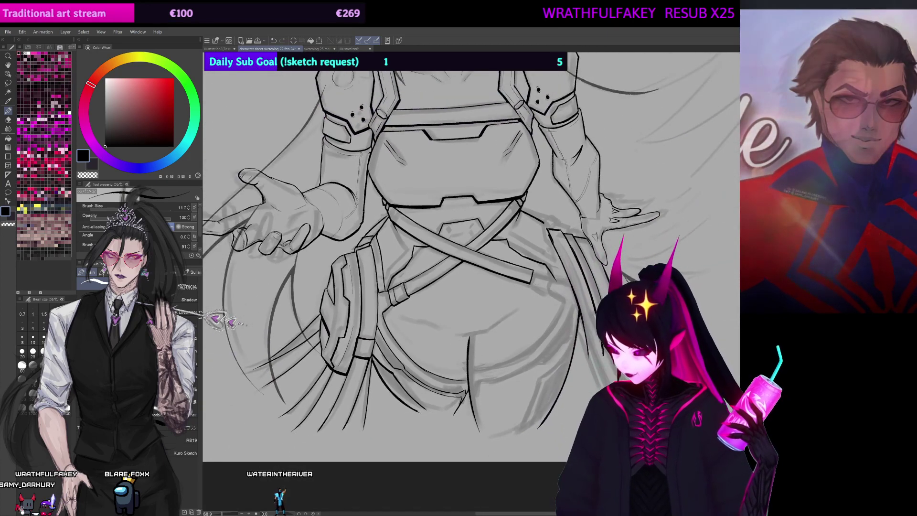
{"action": "left_click_drag", "start_coordinate": [650, 201], "coordinate": [605, 201]}
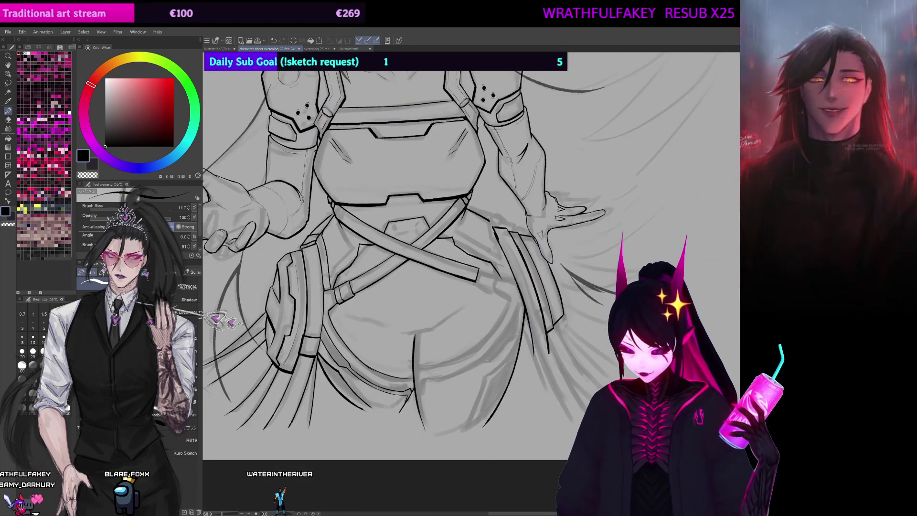
{"action": "key", "text": "m"}
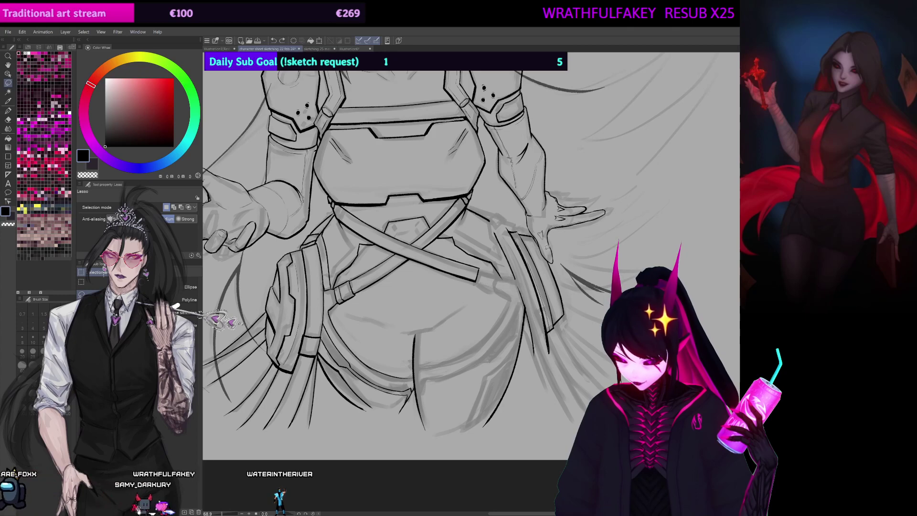
{"action": "left_click_drag", "start_coordinate": [513, 246], "coordinate": [515, 248]}
{"action": "key", "text": "ctrl+z"}
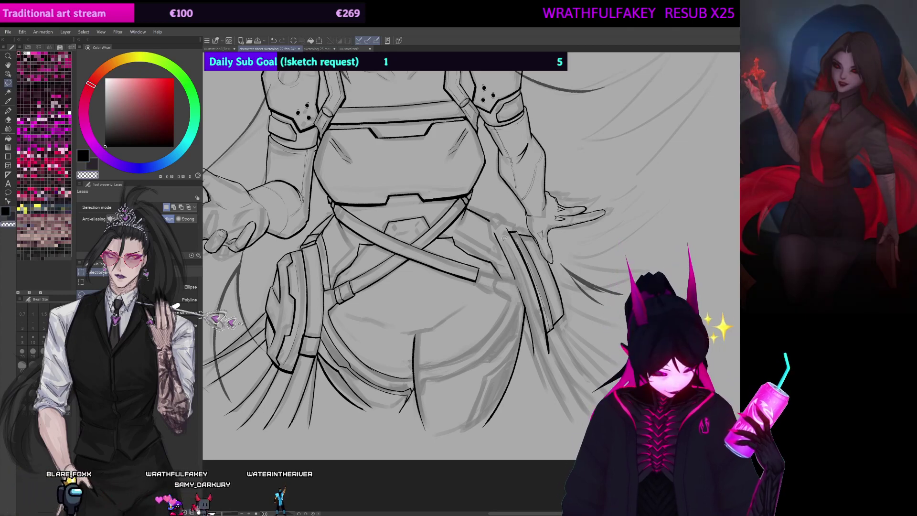
Step: Erase the side plate's inner lines and re-ink its lengthwise line and thigh-side edge along the sketch
{"action": "key", "text": "p"}
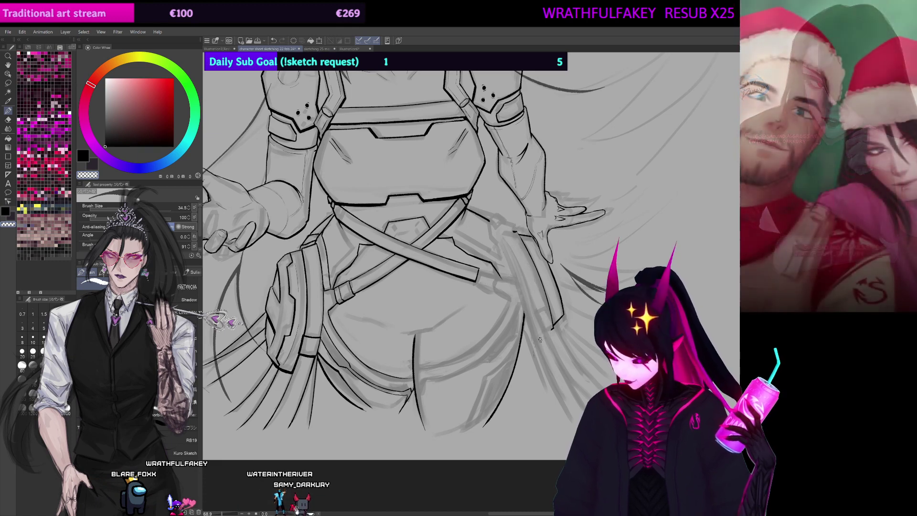
{"action": "key", "text": "h"}
{"action": "key", "text": "c"}
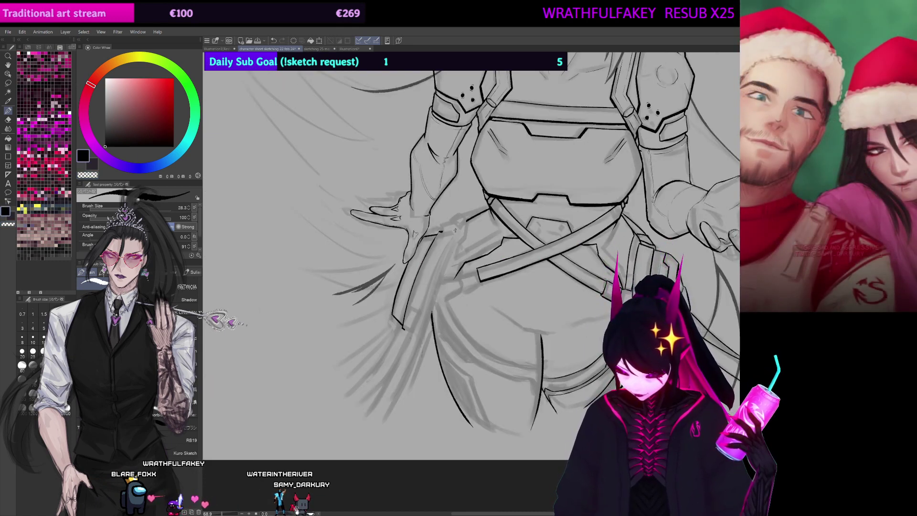
{"action": "left_click_drag", "start_coordinate": [430, 287], "coordinate": [420, 330]}
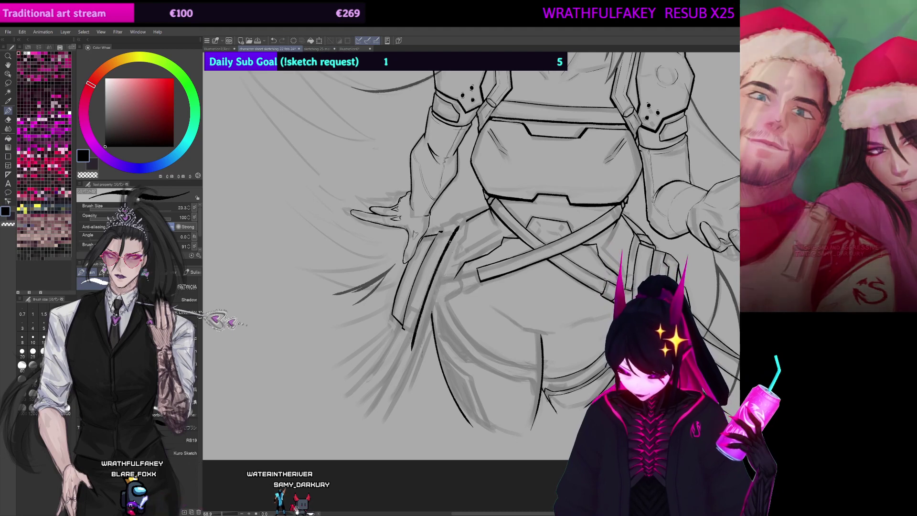
{"action": "key", "text": "ctrl+z"}
{"action": "key", "text": "bracketleft"}
{"action": "key", "text": "bracketleft"}
{"action": "left_click_drag", "start_coordinate": [454, 229], "coordinate": [418, 337]}
{"action": "left_click_drag", "start_coordinate": [467, 221], "coordinate": [488, 210]}
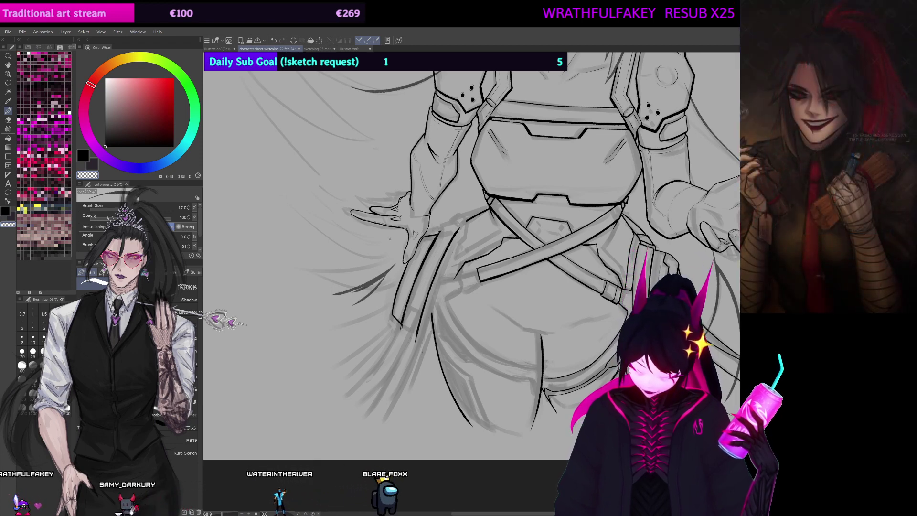
Step: Set the brush size to 8.8, close the side plate's lower end and ink the short crossline just above it
{"action": "key", "text": "["}
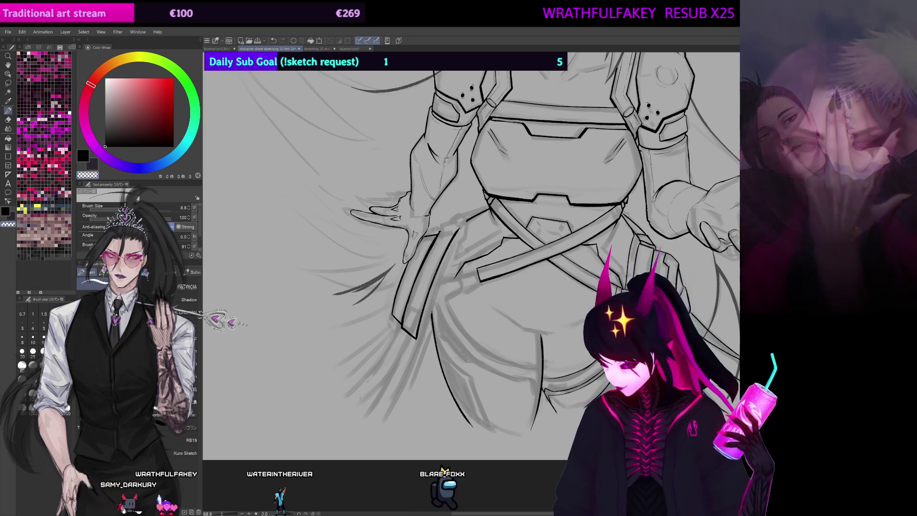
{"action": "left_click_drag", "start_coordinate": [366, 390], "coordinate": [368, 385]}
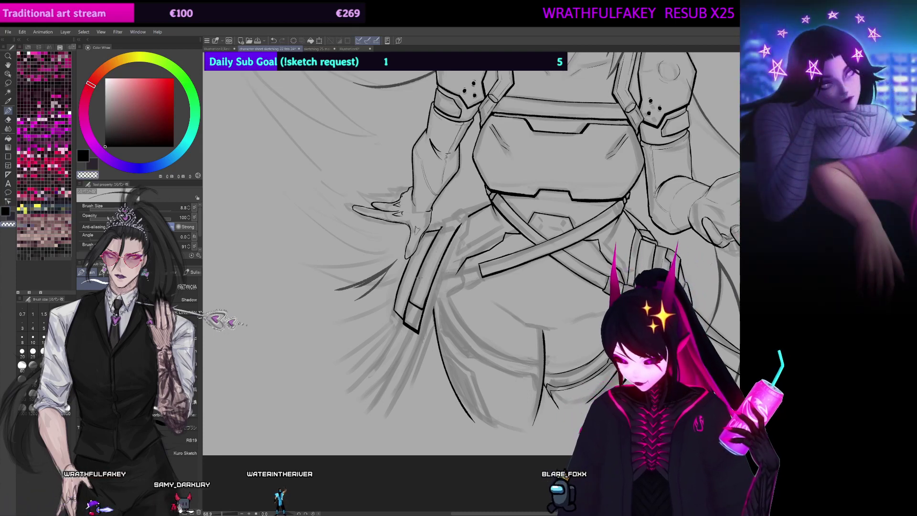
{"action": "left_click_drag", "start_coordinate": [418, 278], "coordinate": [446, 331]}
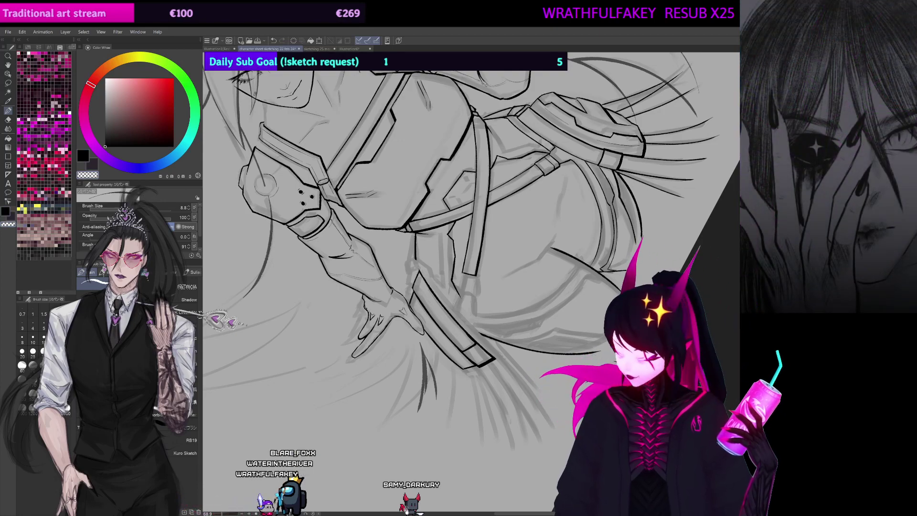
{"action": "key", "text": "ctrl+at"}
{"action": "left_click_drag", "start_coordinate": [610, 177], "coordinate": [617, 139]}
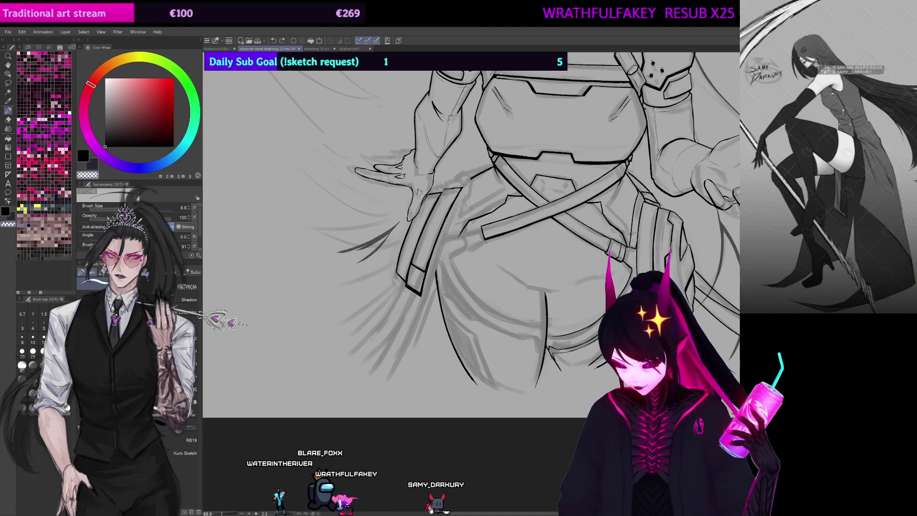
{"action": "left_click_drag", "start_coordinate": [439, 207], "coordinate": [445, 184]}
{"action": "key", "text": "bracketright"}
{"action": "key", "text": "bracketright"}
{"action": "key", "text": "bracketright"}
{"action": "key", "text": "bracketright"}
{"action": "left_click_drag", "start_coordinate": [412, 263], "coordinate": [357, 350]}
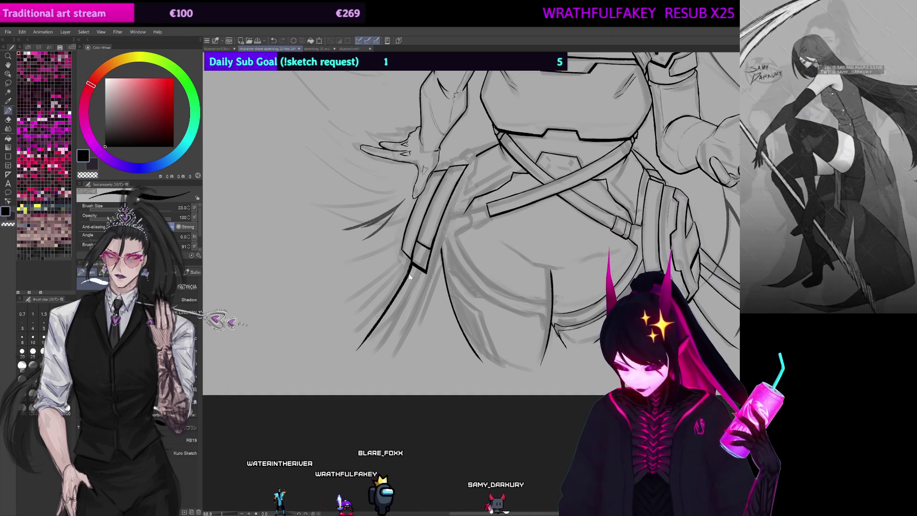
{"action": "key", "text": "ctrl+z"}
{"action": "key", "text": "bracketright"}
{"action": "key", "text": "bracketright"}
{"action": "left_click_drag", "start_coordinate": [412, 264], "coordinate": [382, 318]}
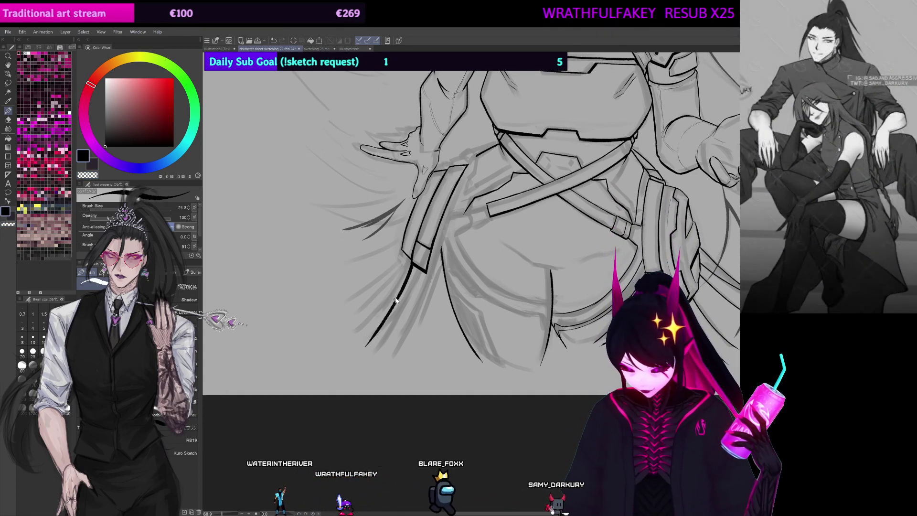
{"action": "key", "text": "ctrl+z"}
{"action": "left_click_drag", "start_coordinate": [411, 263], "coordinate": [365, 343]}
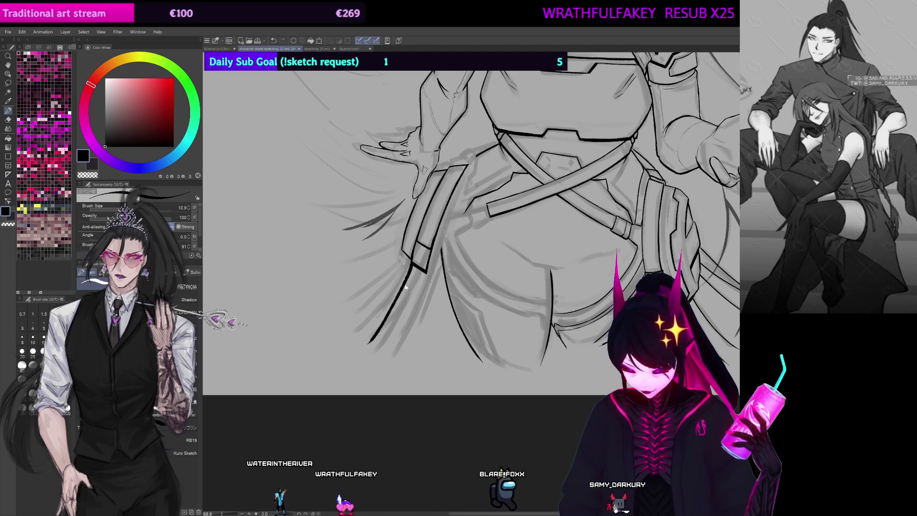
{"action": "key", "text": "ctrl+z"}
Step: Ink long tapering strands trailing down from the side plate's lower end with brush size 15.3
{"action": "key", "text": "bracketleft"}
{"action": "key", "text": "bracketleft"}
{"action": "left_click_drag", "start_coordinate": [412, 263], "coordinate": [358, 346]}
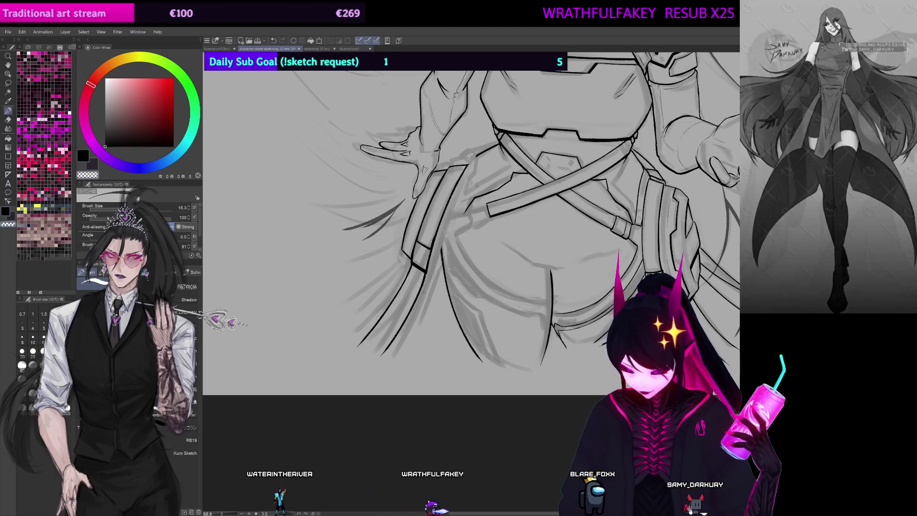
{"action": "mouse_move", "coordinate": [405, 345]}
{"action": "left_mouse_down"}
{"action": "mouse_move", "coordinate": [385, 360]}
{"action": "mouse_move", "coordinate": [396, 352]}
{"action": "left_mouse_up"}
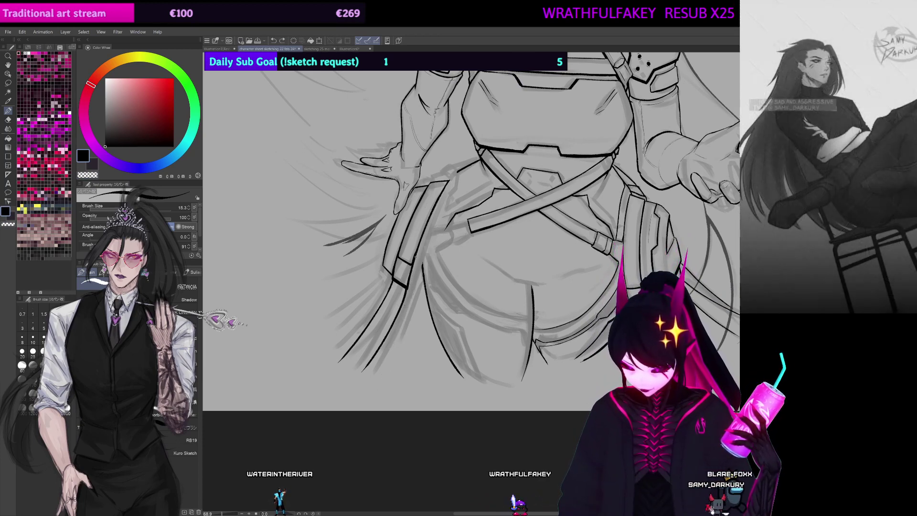
Step: Extend the thigh's outer contour up to the hip line behind the side plate, checking the figure in mirrored and rotated view
{"action": "key", "text": "h"}
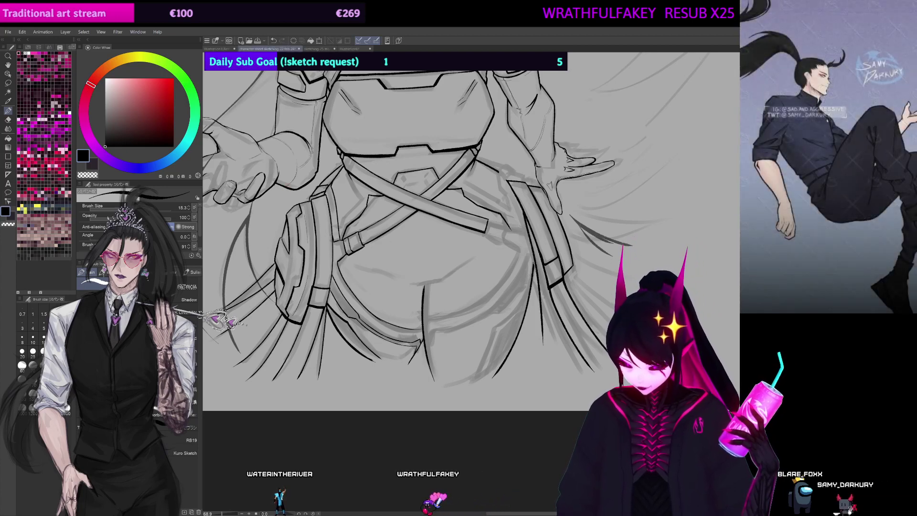
{"action": "scroll", "coordinate": [413, 231], "scroll_direction": "up", "scroll_amount": 1}
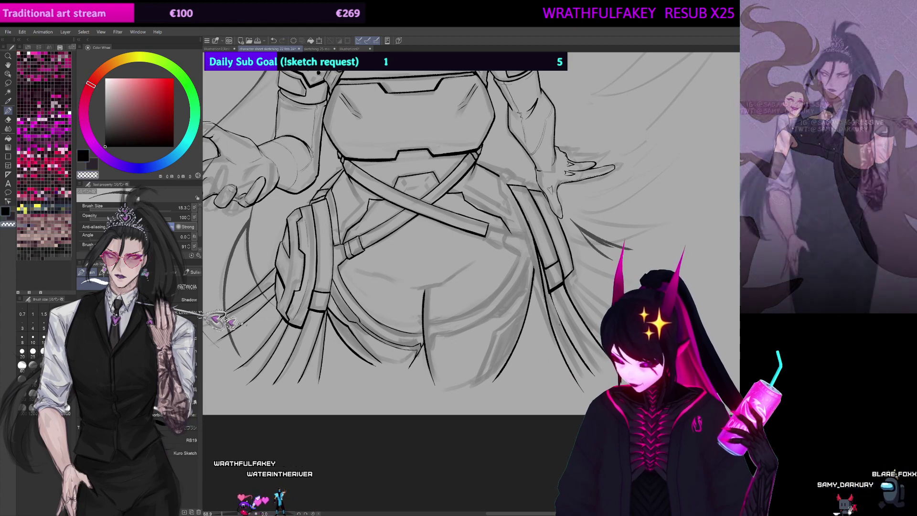
{"action": "left_click_drag", "start_coordinate": [534, 238], "coordinate": [545, 264]}
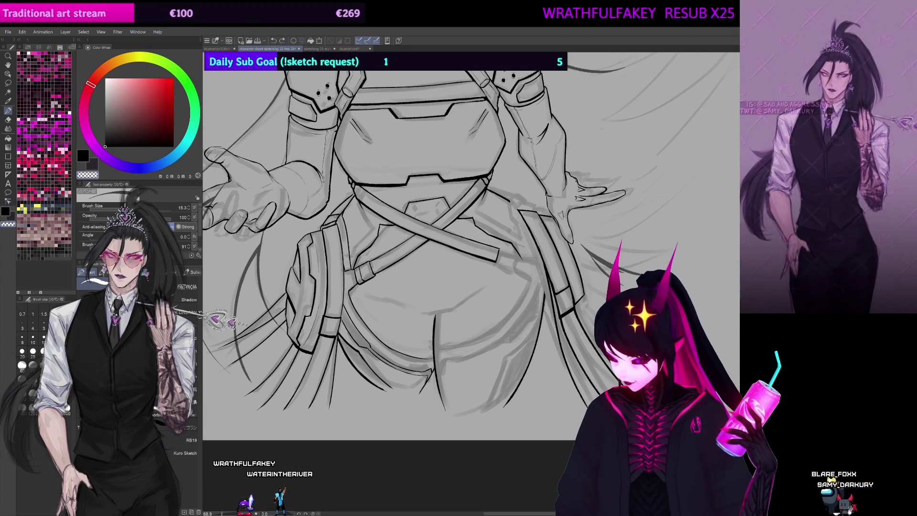
{"action": "key", "text": "h"}
{"action": "left_click_drag", "start_coordinate": [592, 239], "coordinate": [591, 241]}
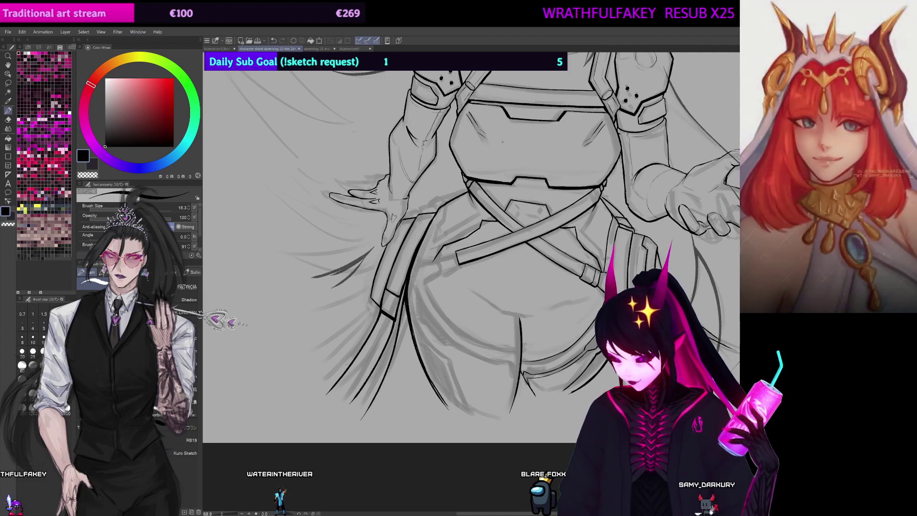
{"action": "key", "text": "minus"}
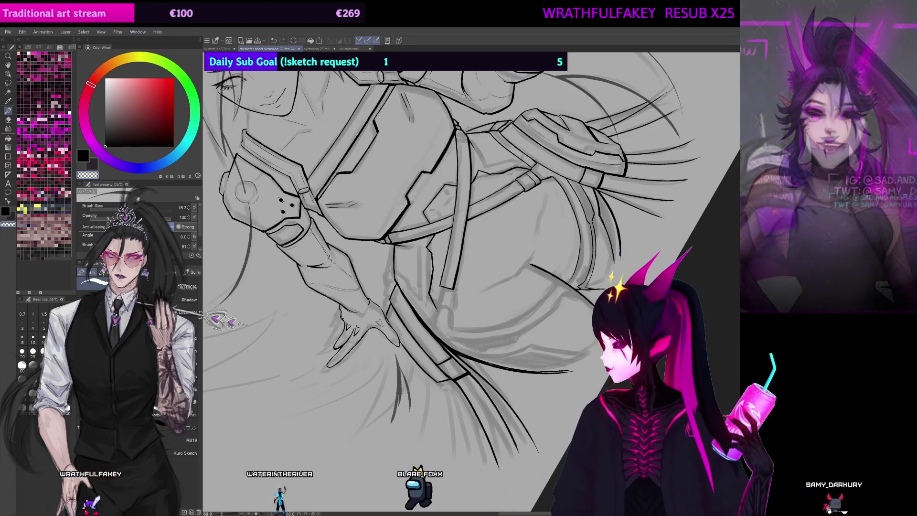
{"action": "scroll", "coordinate": [380, 363], "scroll_direction": "down", "scroll_amount": 1}
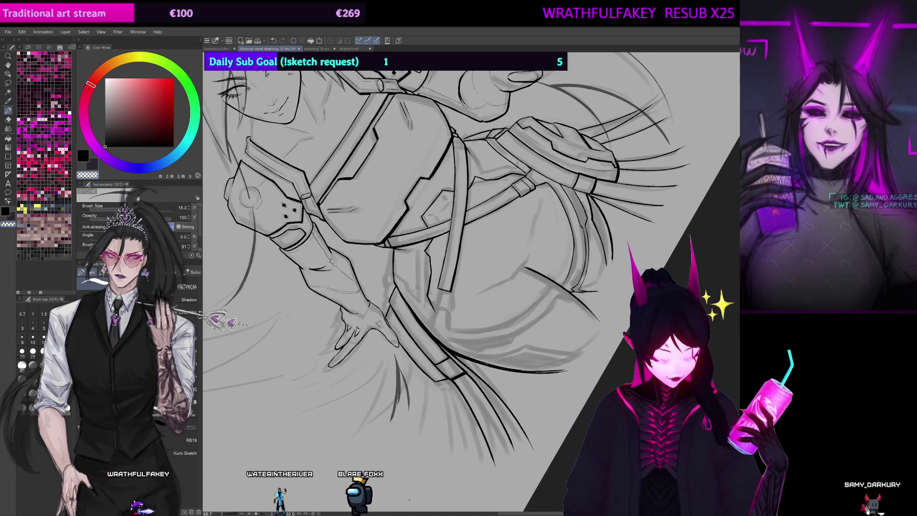
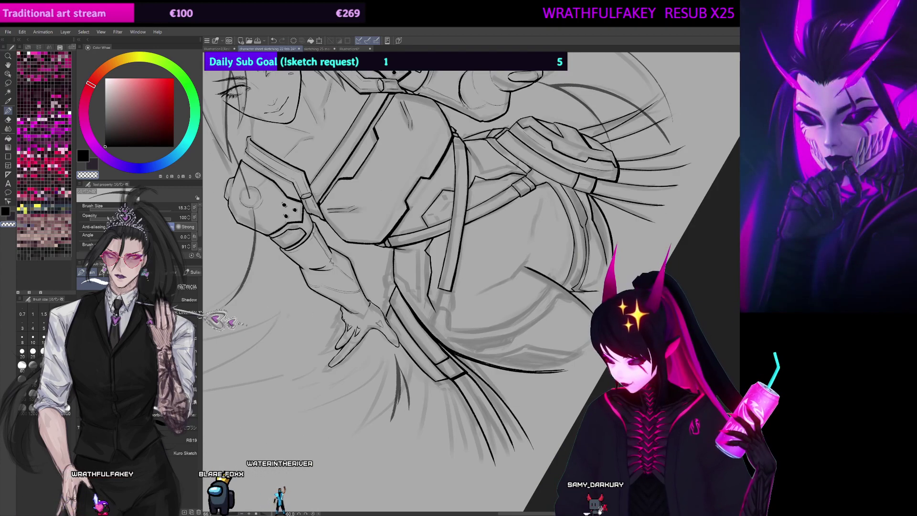
Step: Reset the canvas rotation, set the brush size to 7.5 and ink the first lines of the fitting at the waist strap's end
{"action": "key", "text": "ctrl+at"}
{"action": "mouse_move", "coordinate": [497, 72]}
{"action": "left_mouse_down"}
{"action": "mouse_move", "coordinate": [501, 169]}
{"action": "mouse_move", "coordinate": [530, 253]}
{"action": "mouse_move", "coordinate": [553, 275]}
{"action": "mouse_move", "coordinate": [562, 162]}
{"action": "left_mouse_up"}
{"action": "mouse_move", "coordinate": [399, 324]}
{"action": "left_mouse_down"}
{"action": "mouse_move", "coordinate": [410, 346]}
{"action": "mouse_move", "coordinate": [416, 327]}
{"action": "left_mouse_up"}
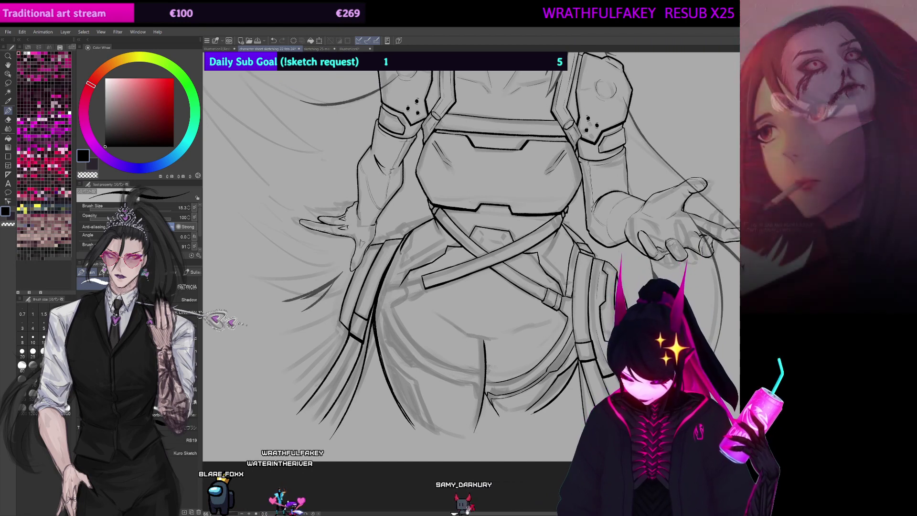
{"action": "key", "text": "["}
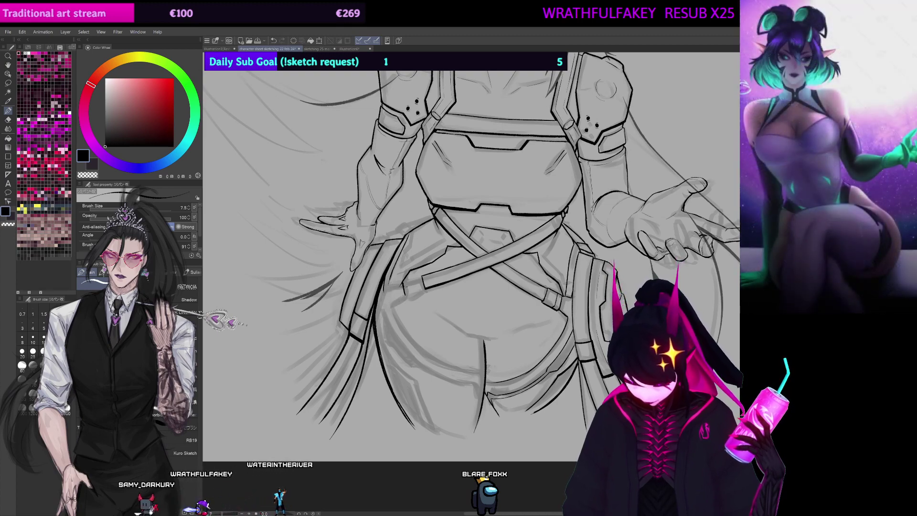
Step: Undo the last stroke and ink the angular edges of the left hip panel beside the crossed strap's lower end
{"action": "scroll", "coordinate": [450, 319], "scroll_direction": "up", "scroll_amount": 2}
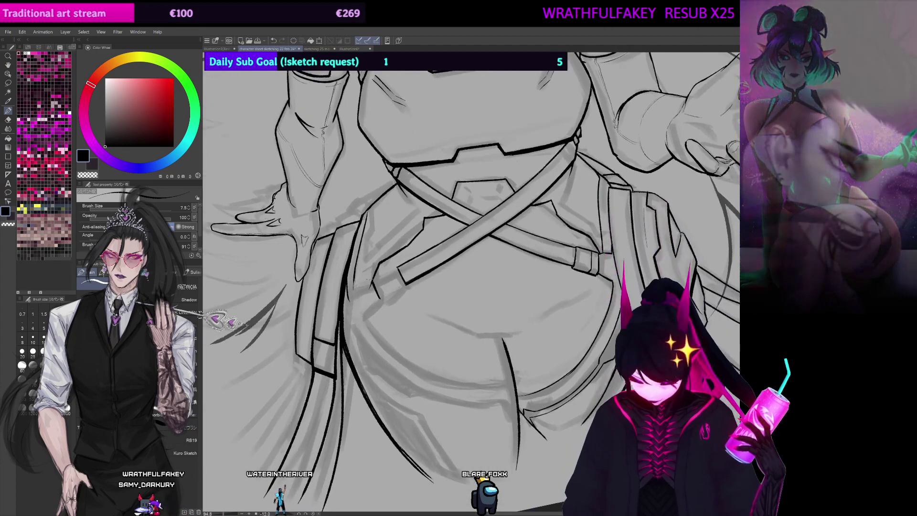
{"action": "key", "text": "ctrl+z"}
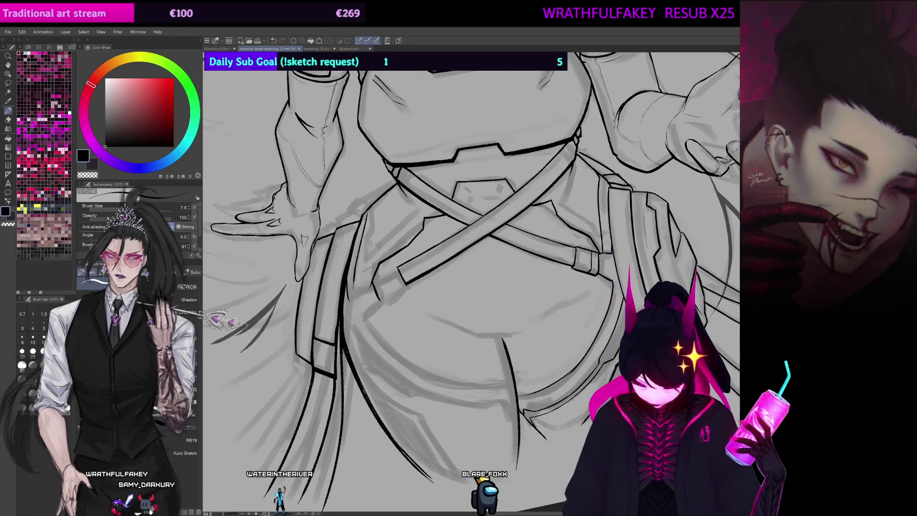
{"action": "left_click_drag", "start_coordinate": [463, 239], "coordinate": [554, 160]}
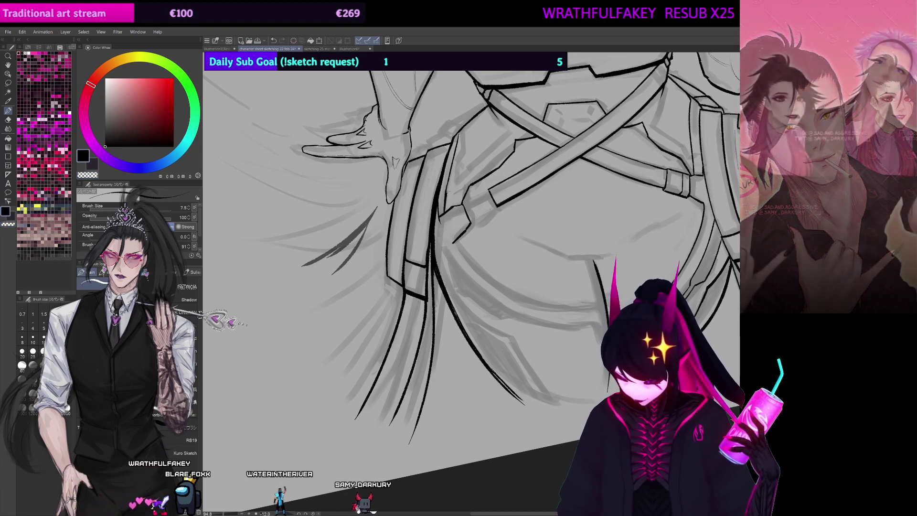
{"action": "left_click_drag", "start_coordinate": [458, 175], "coordinate": [461, 154]}
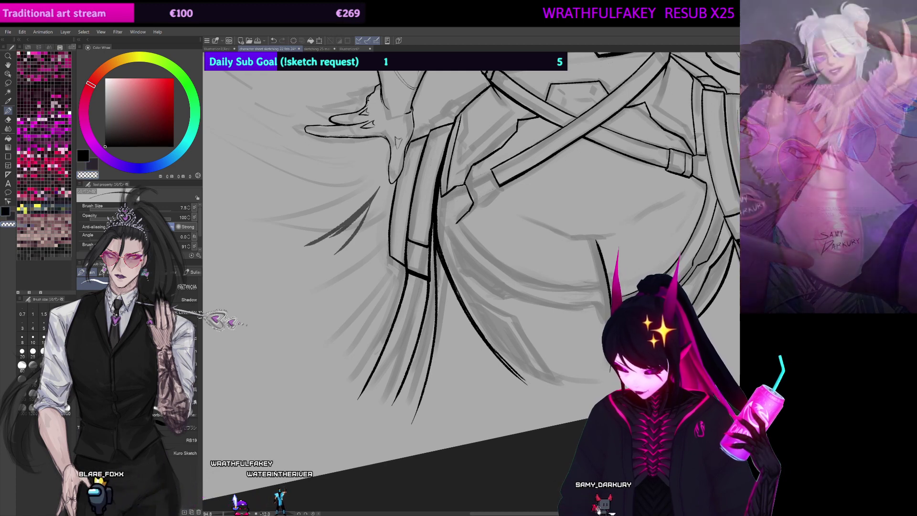
{"action": "left_click_drag", "start_coordinate": [585, 141], "coordinate": [546, 151]}
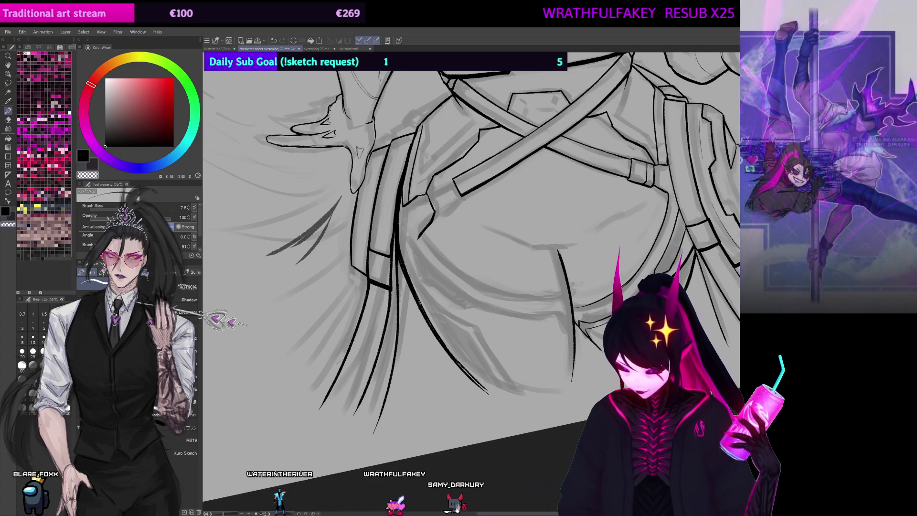
Step: Ink the inner edge of the left thigh band as a curve from the hip panel's corner to the centre seam
{"action": "mouse_move", "coordinate": [418, 225]}
{"action": "left_mouse_down"}
{"action": "mouse_move", "coordinate": [398, 233]}
{"action": "mouse_move", "coordinate": [361, 275]}
{"action": "mouse_move", "coordinate": [384, 248]}
{"action": "left_mouse_up"}
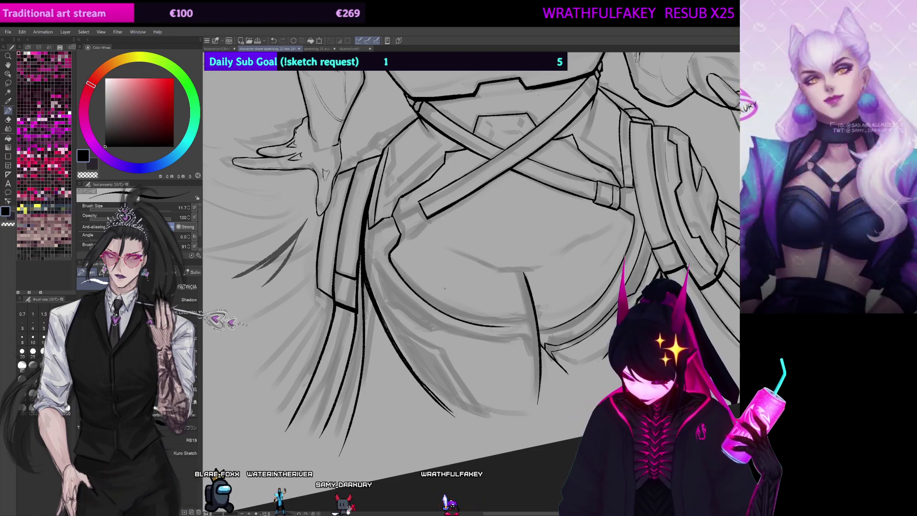
{"action": "left_click_drag", "start_coordinate": [445, 288], "coordinate": [458, 254]}
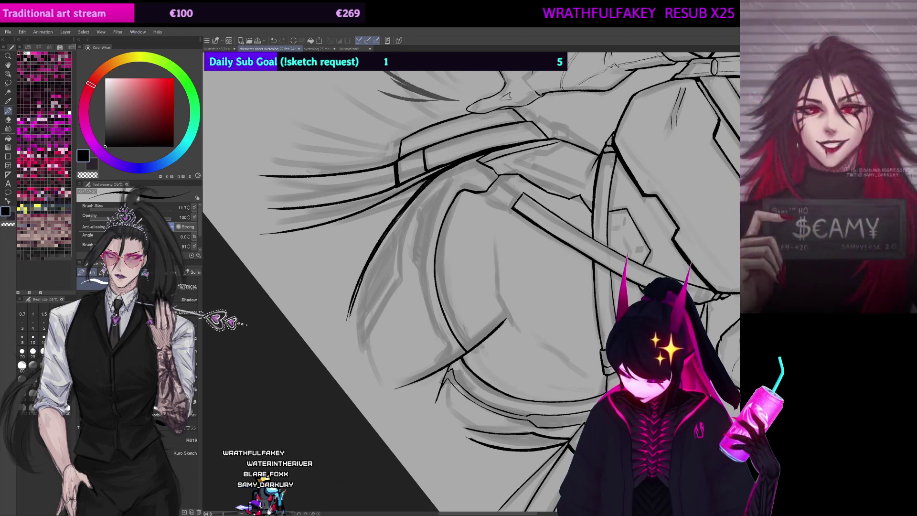
{"action": "left_click_drag", "start_coordinate": [458, 218], "coordinate": [449, 261]}
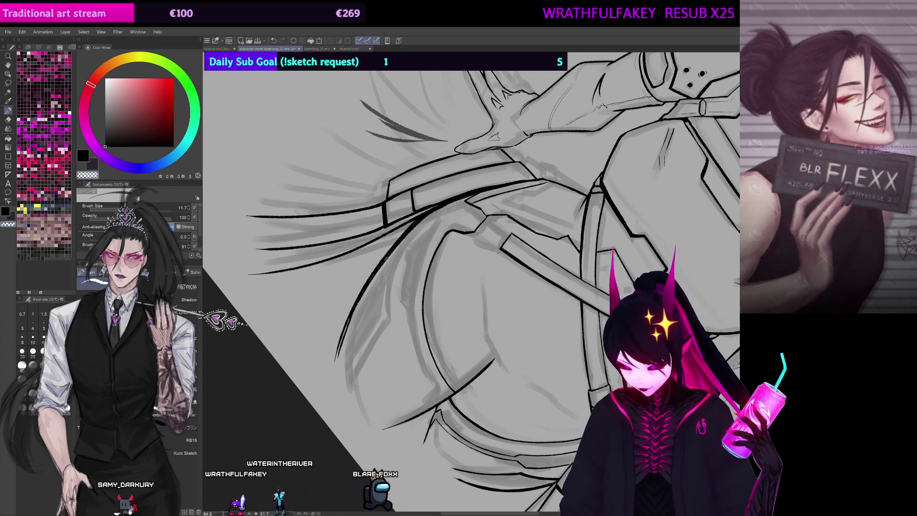
{"action": "left_click_drag", "start_coordinate": [503, 194], "coordinate": [516, 170]}
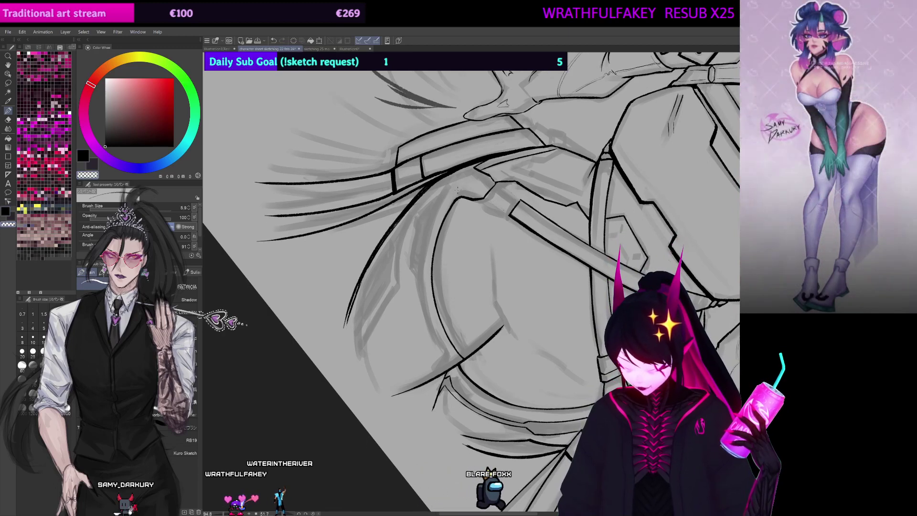
Step: Ink the outer edge of the left thigh band as a thinner line following the inner curve to the centre seam
{"action": "left_click_drag", "start_coordinate": [470, 163], "coordinate": [471, 160]}
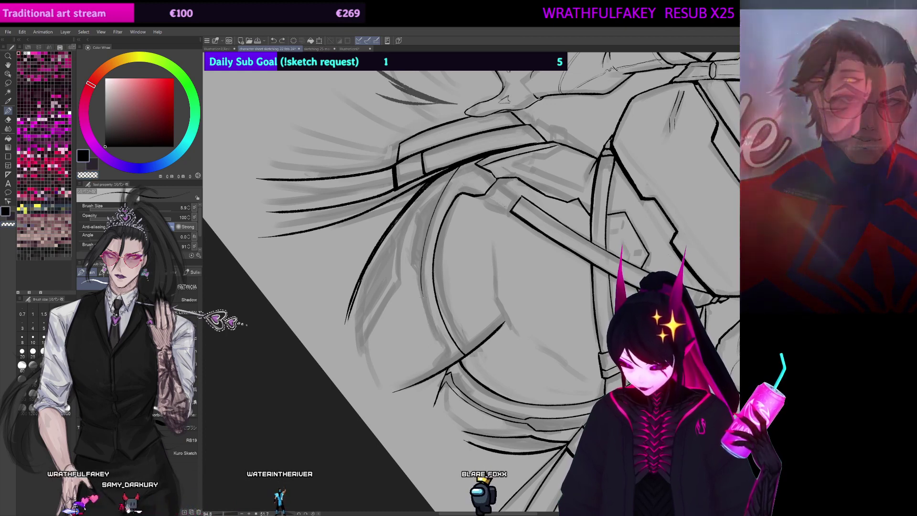
{"action": "key", "text": "ctrl+at"}
{"action": "key", "text": "ctrl+z"}
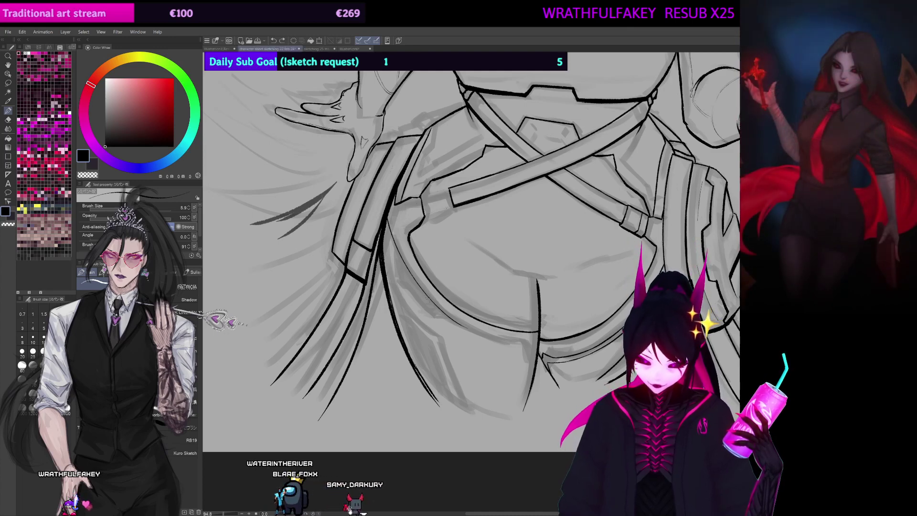
{"action": "key", "text": "c"}
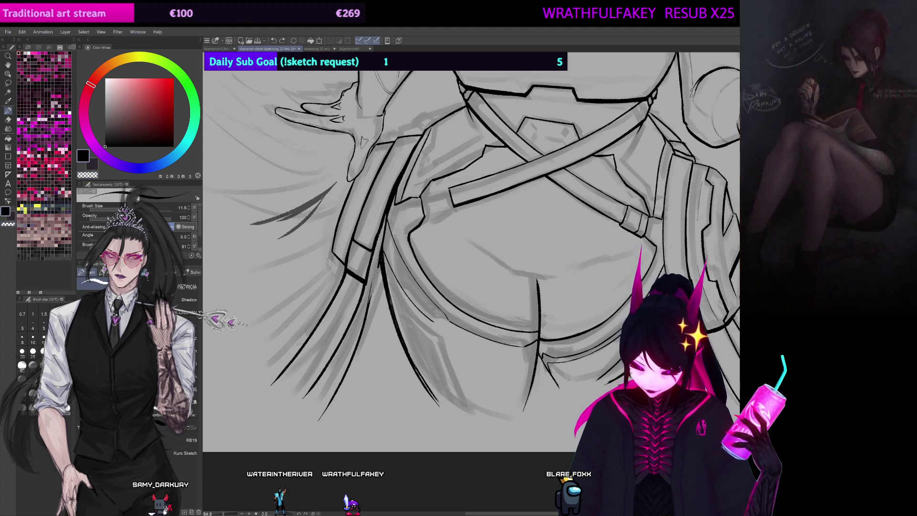
Step: Redraw the long tapered edge of the hanging cloth from the left hip downward with brush size 20.5, undoing unwanted strokes
{"action": "key", "text": "ctrl+z"}
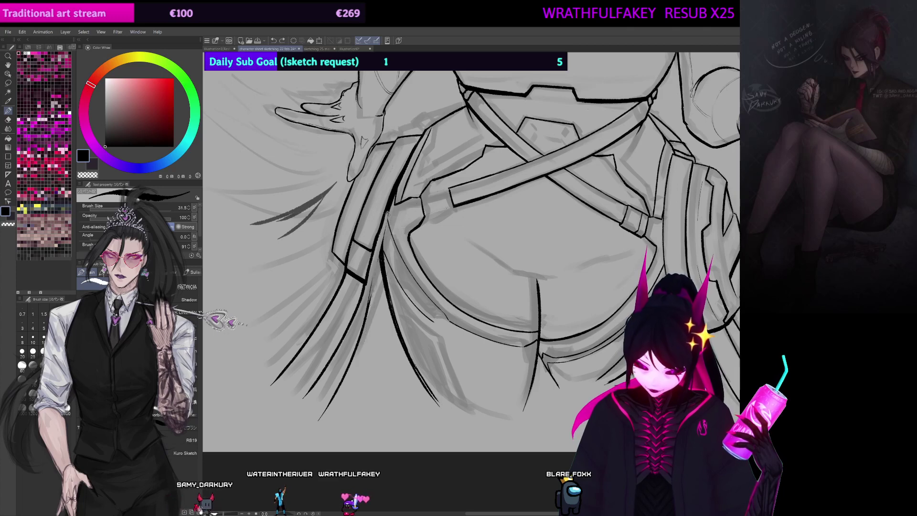
{"action": "key", "text": "ctrl+y"}
{"action": "key", "text": "ctrl+z"}
{"action": "left_click_drag", "start_coordinate": [384, 228], "coordinate": [361, 363], "text": "ctrl+alt"}
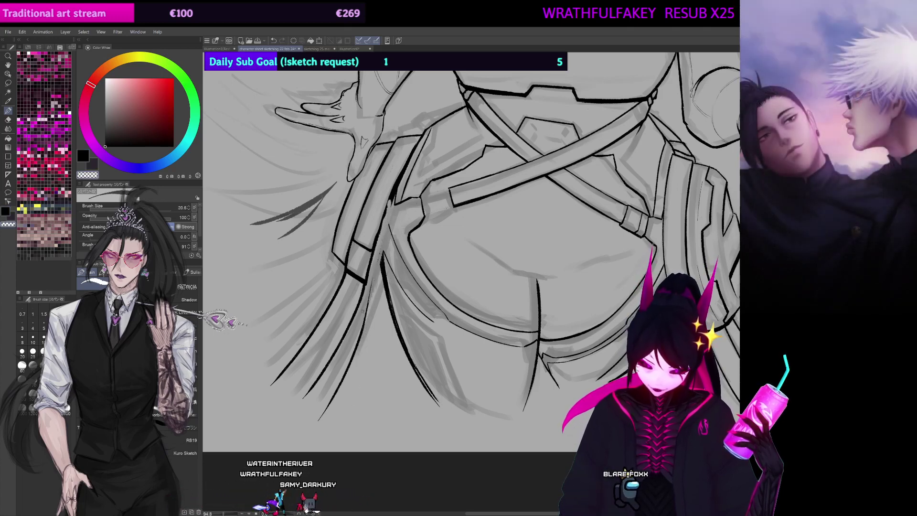
{"action": "key", "text": "c"}
{"action": "key", "text": "ctrl+z"}
{"action": "left_click_drag", "start_coordinate": [383, 271], "coordinate": [356, 415]}
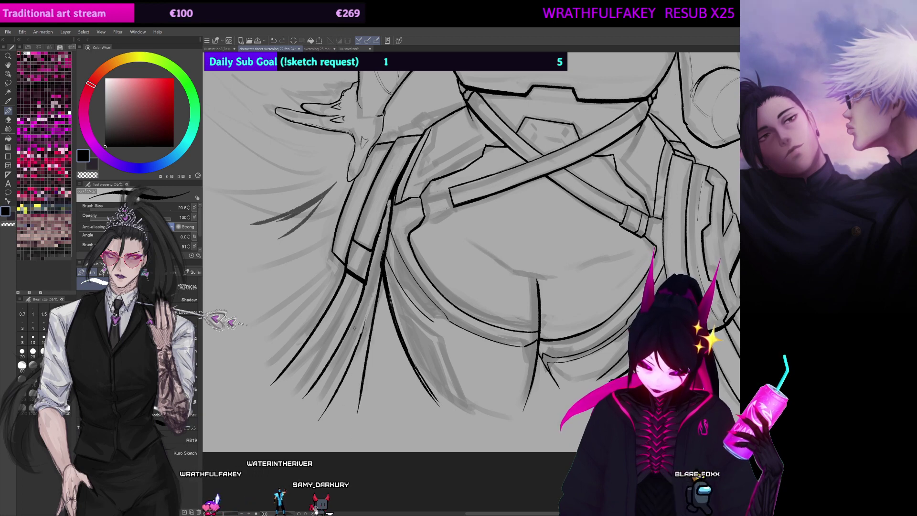
{"action": "key", "text": "ctrl+z"}
{"action": "left_click_drag", "start_coordinate": [393, 200], "coordinate": [364, 376]}
{"action": "left_click_drag", "start_coordinate": [393, 196], "coordinate": [348, 405]}
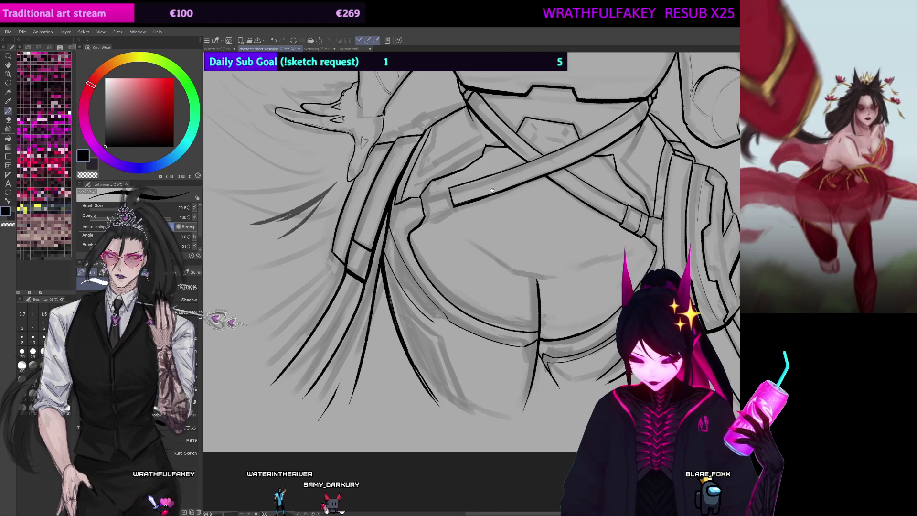
Step: Refine the upper part of the left thigh band's outer edge down to its notch with a smaller brush
{"action": "left_click_drag", "start_coordinate": [492, 189], "coordinate": [481, 189]}
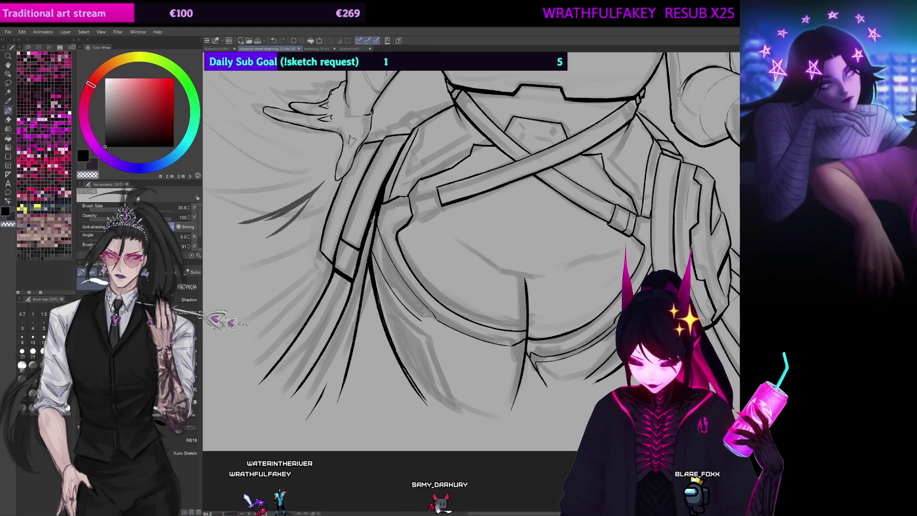
{"action": "left_click_drag", "start_coordinate": [482, 247], "coordinate": [474, 237]}
{"action": "key", "text": "c"}
{"action": "key", "text": "bracketleft"}
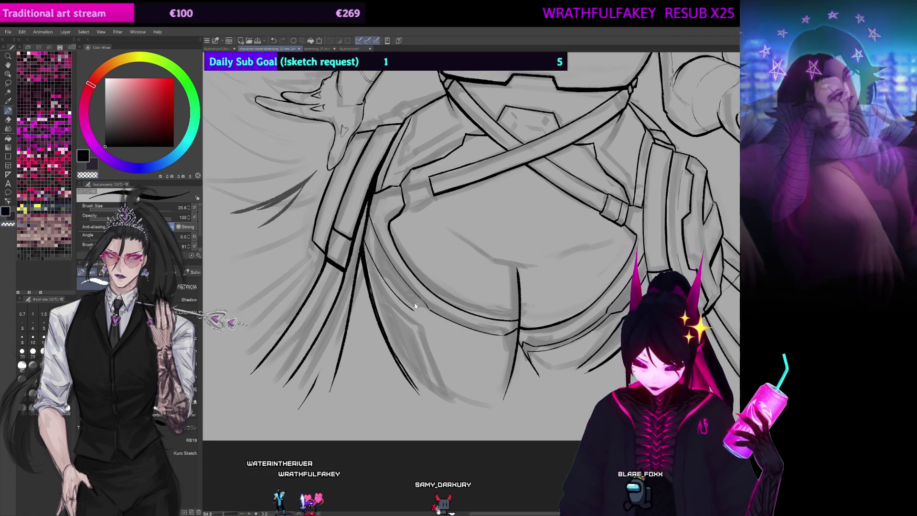
{"action": "left_click_drag", "start_coordinate": [480, 275], "coordinate": [462, 262]}
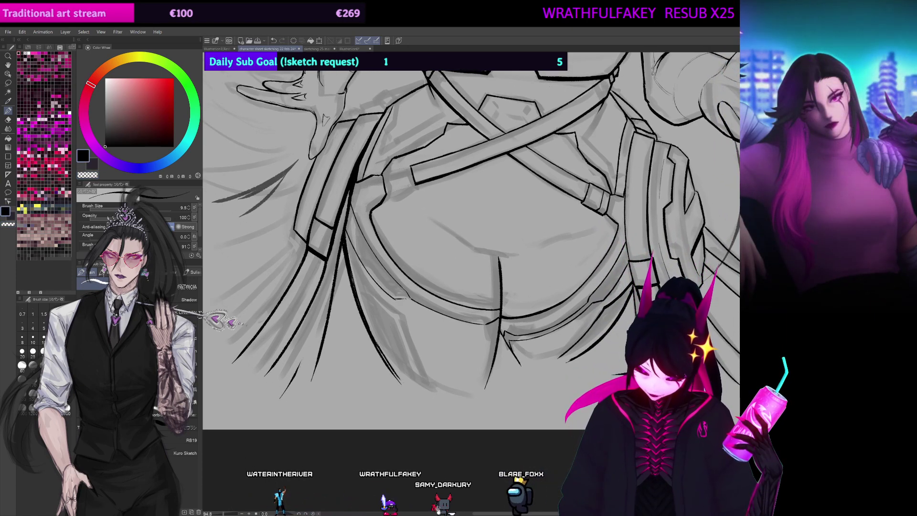
Step: Set the brush size to 7.5 and ink the thin rim below the thigh band, from its notch toward the centre seam
{"action": "key", "text": "ctrl+z"}
{"action": "key", "text": "bracketleft"}
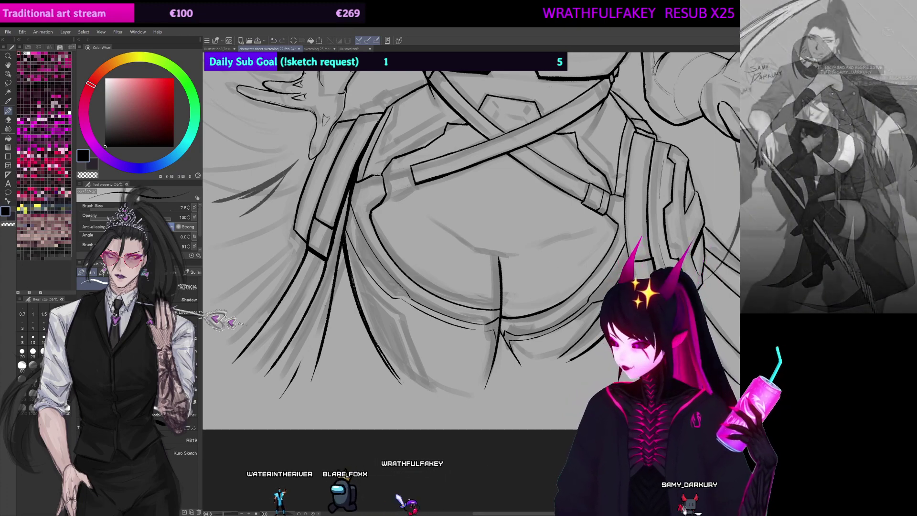
{"action": "key", "text": "asciicircum"}
{"action": "key", "text": "asciicircum"}
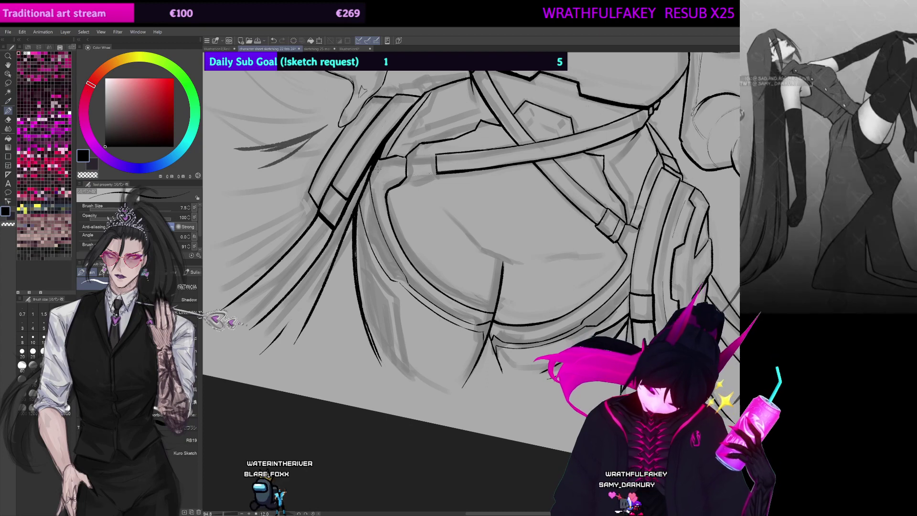
{"action": "left_click_drag", "start_coordinate": [512, 284], "coordinate": [520, 292]}
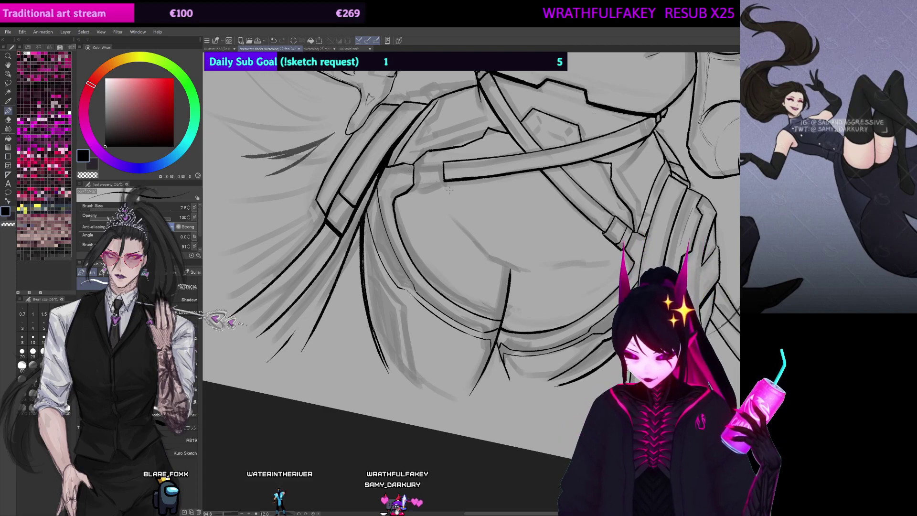
Step: Ink a rectangular buckle on the lower left end of the crossed strap and tidy the strap's end around it
{"action": "left_click_drag", "start_coordinate": [557, 121], "coordinate": [585, 176]}
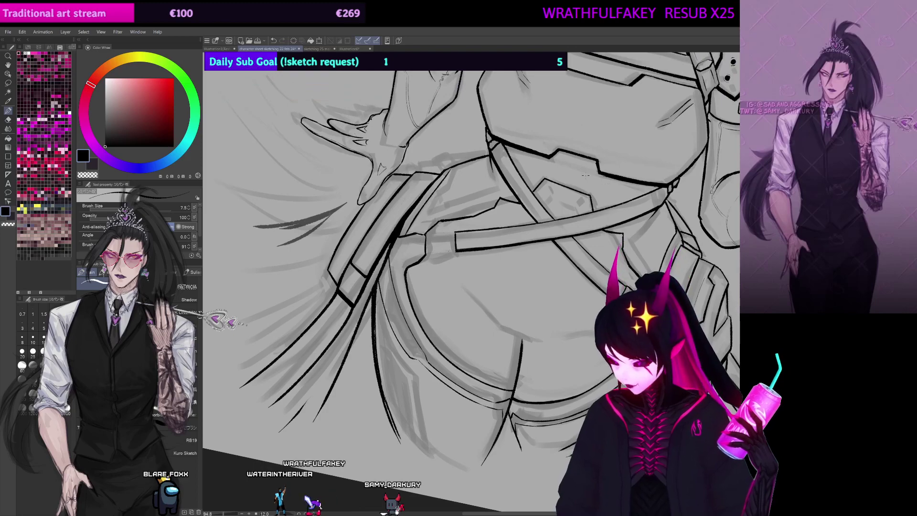
{"action": "left_click_drag", "start_coordinate": [464, 228], "coordinate": [435, 284]}
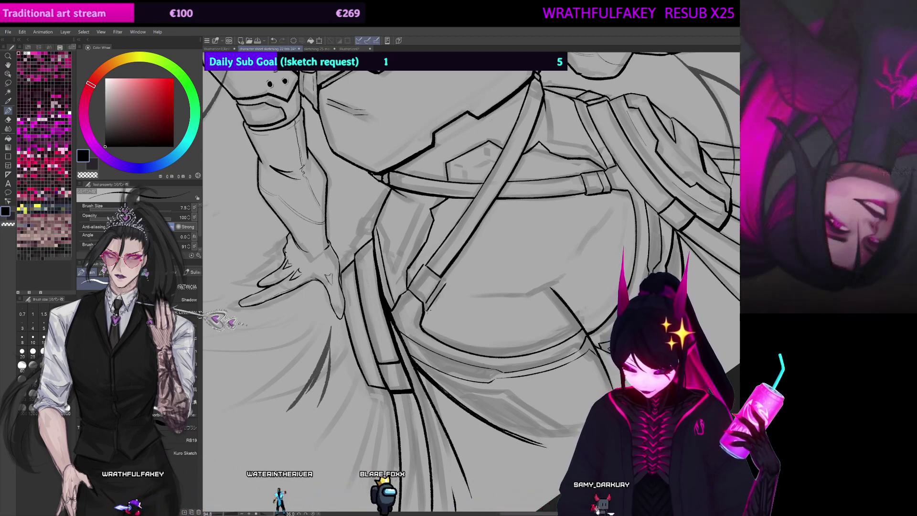
{"action": "key", "text": "ctrl+@"}
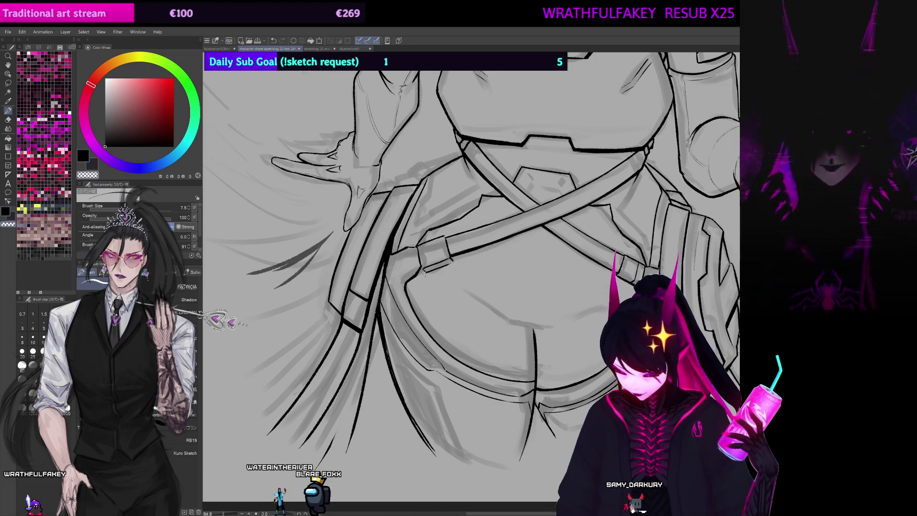
{"action": "left_click_drag", "start_coordinate": [574, 277], "coordinate": [550, 211]}
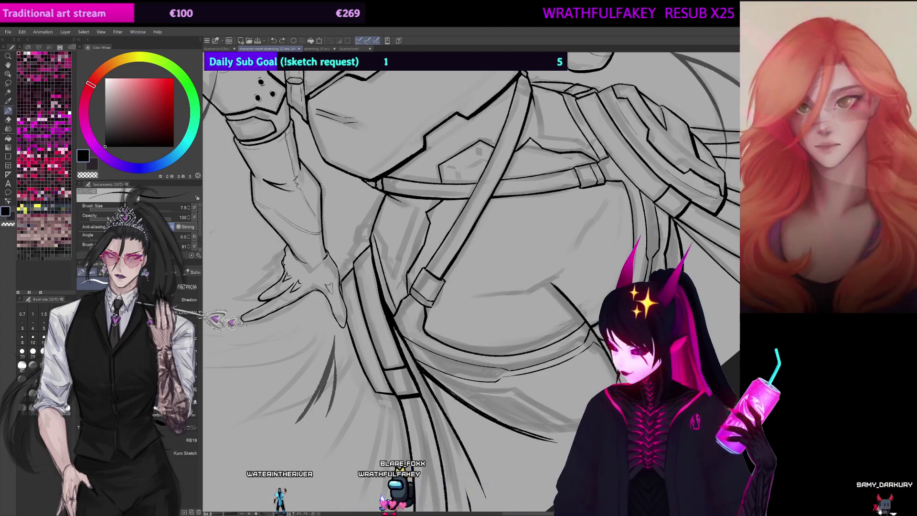
{"action": "left_click_drag", "start_coordinate": [411, 203], "coordinate": [521, 196]}
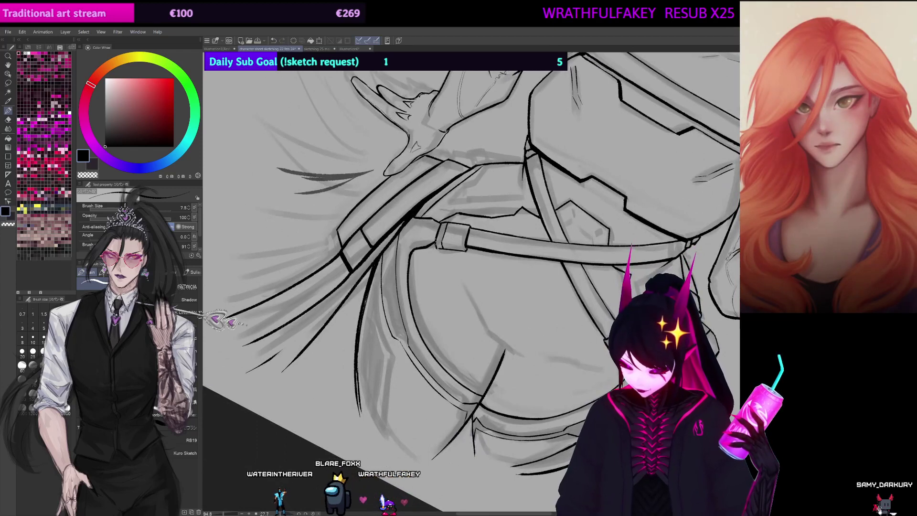
{"action": "left_click_drag", "start_coordinate": [549, 200], "coordinate": [534, 256]}
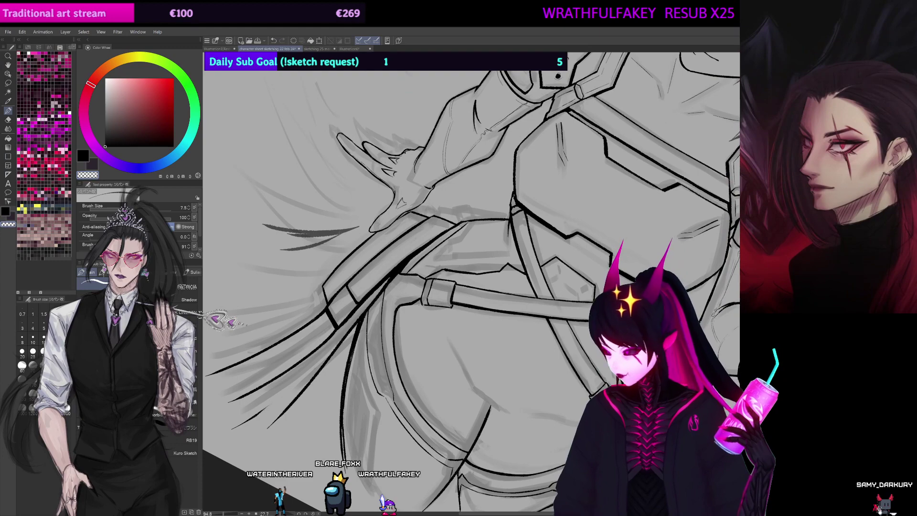
Step: Review the whole figure's line art at several canvas rotations and set the brush size to 13.3
{"action": "key", "text": "ctrl+at"}
{"action": "scroll", "coordinate": [468, 281], "scroll_direction": "down", "scroll_amount": 5}
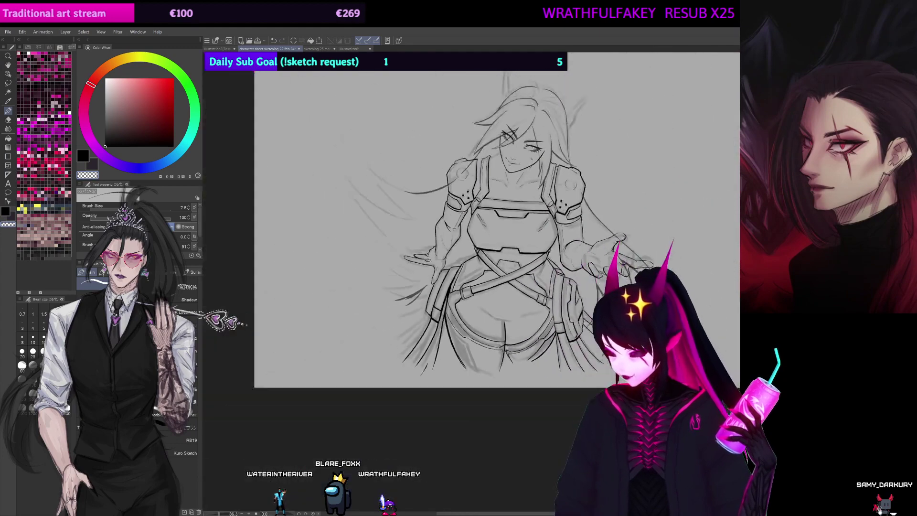
{"action": "scroll", "coordinate": [468, 282], "scroll_direction": "up", "scroll_amount": 1}
{"action": "scroll", "coordinate": [525, 306], "scroll_direction": "up", "scroll_amount": 3}
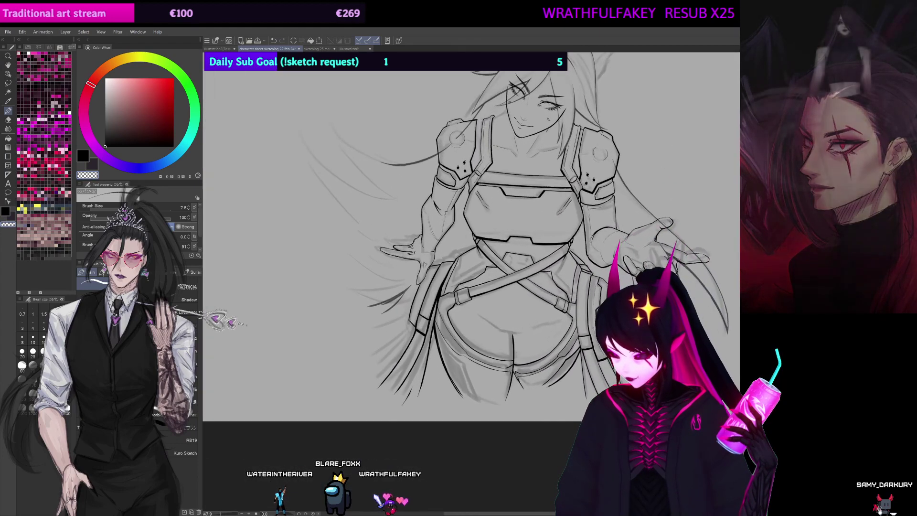
{"action": "left_click_drag", "start_coordinate": [597, 215], "coordinate": [494, 242]}
{"action": "left_click_drag", "start_coordinate": [478, 356], "coordinate": [476, 313]}
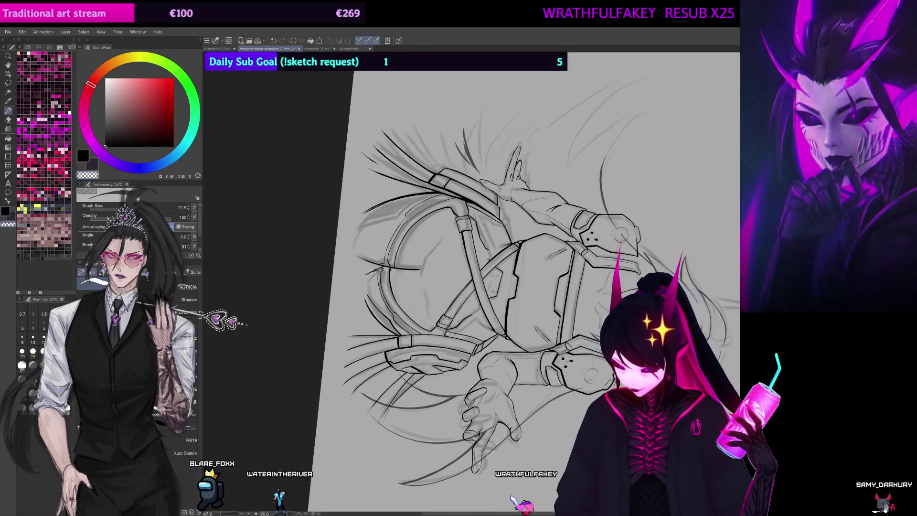
{"action": "left_click_drag", "start_coordinate": [488, 259], "coordinate": [468, 259]}
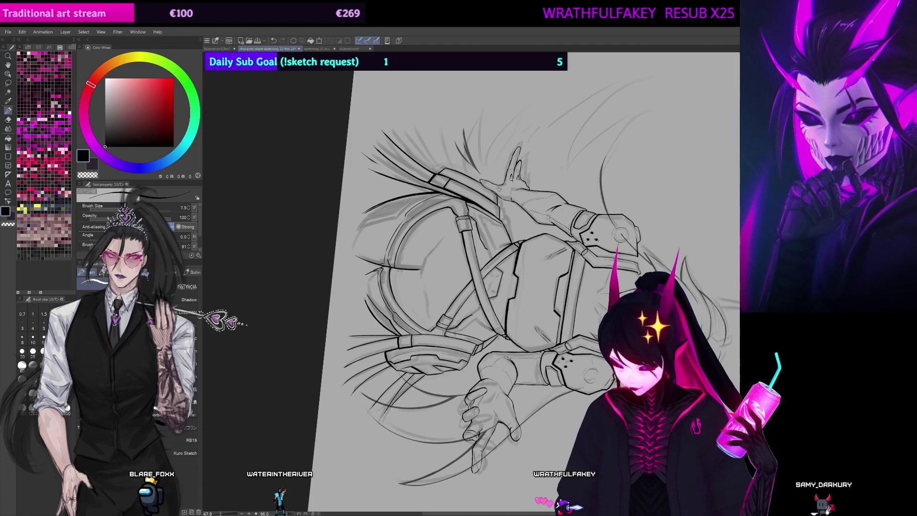
{"action": "key", "text": "bracketright"}
{"action": "key", "text": "bracketright"}
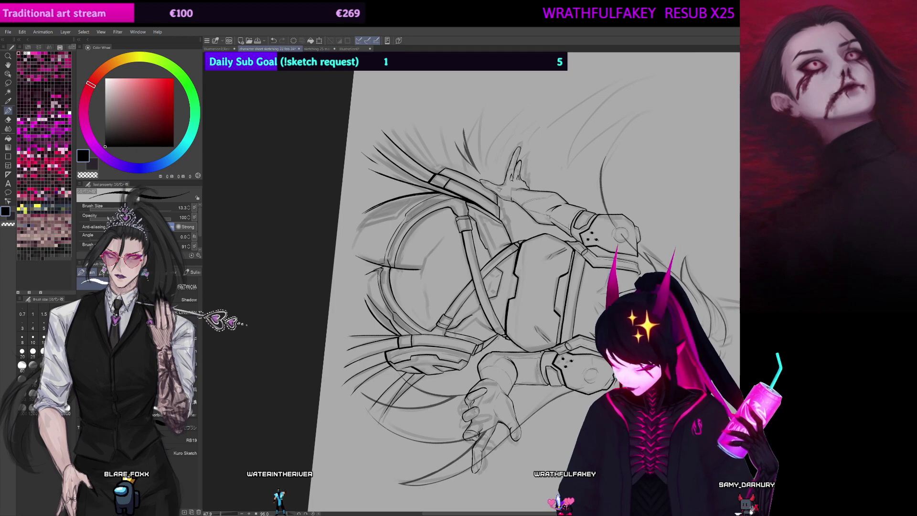
{"action": "key", "text": "shift+space"}
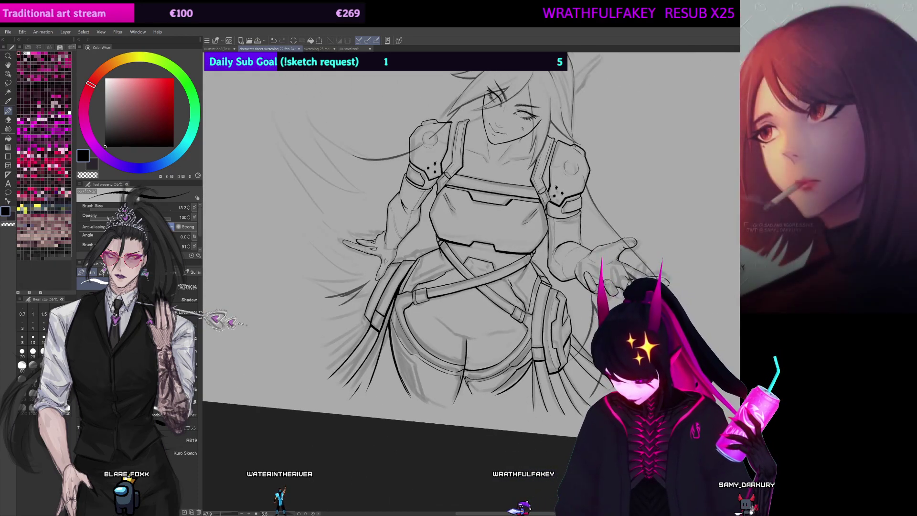
{"action": "left_click_drag", "start_coordinate": [476, 170], "coordinate": [428, 179]}
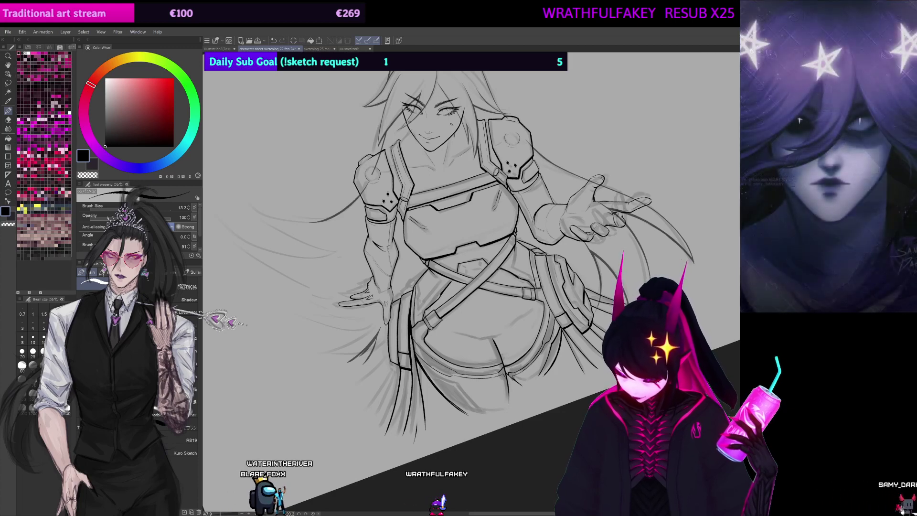
Step: Ink the small angular belly plate above the crossed straps and add short detail marks with brush size 6.0
{"action": "scroll", "coordinate": [477, 282], "scroll_direction": "up", "scroll_amount": 3}
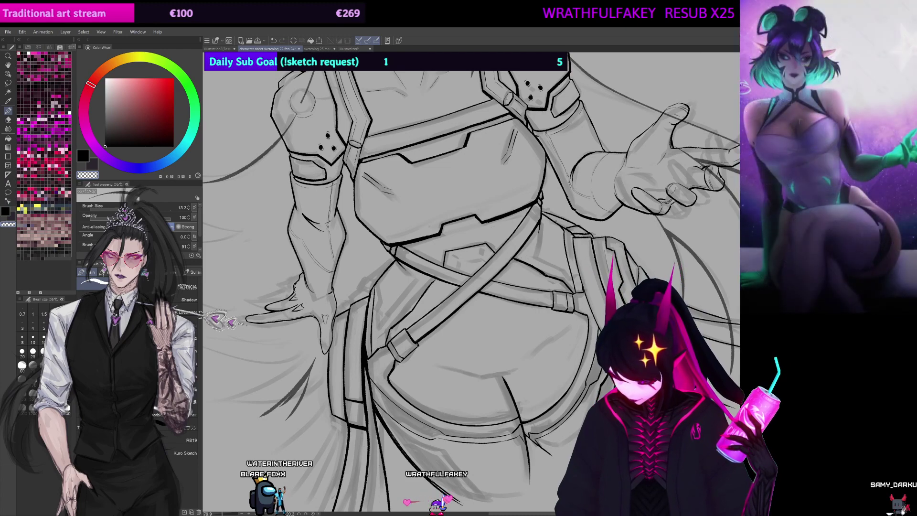
{"action": "left_click_drag", "start_coordinate": [506, 257], "coordinate": [451, 244]}
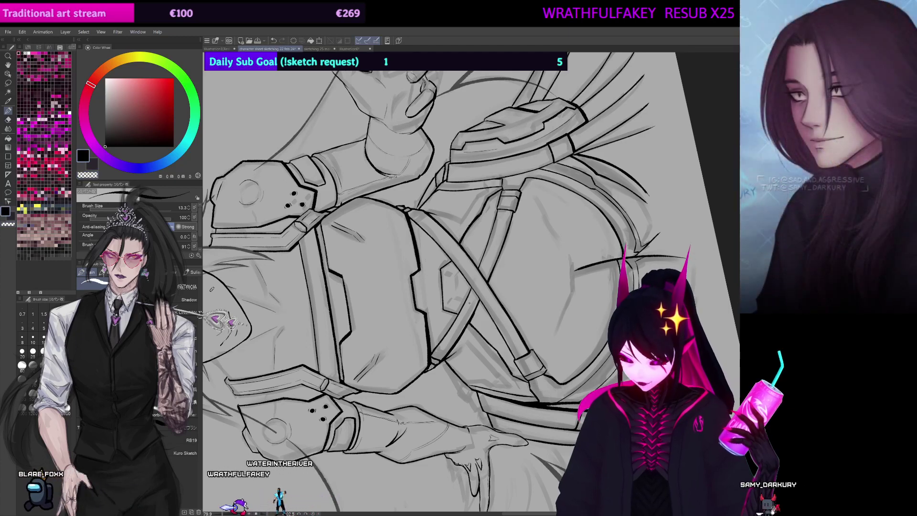
{"action": "left_click_drag", "start_coordinate": [469, 303], "coordinate": [472, 317]}
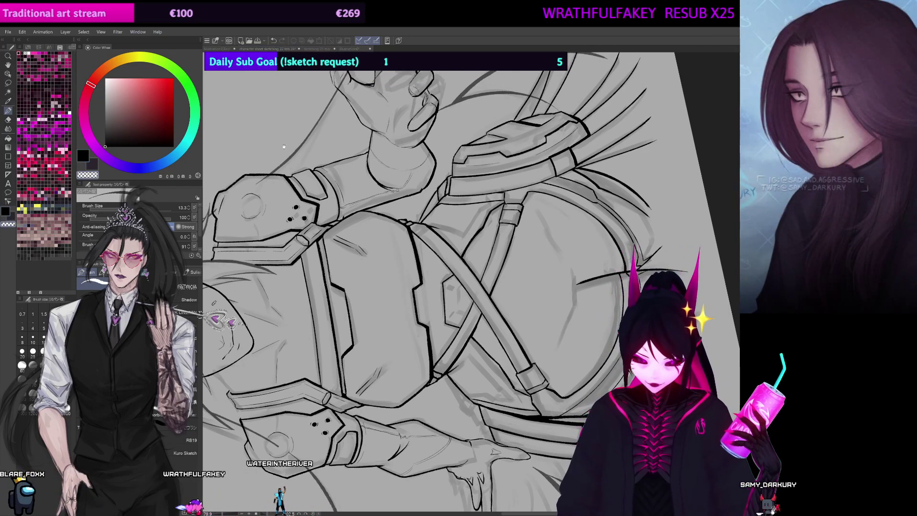
{"action": "key", "text": "]"}
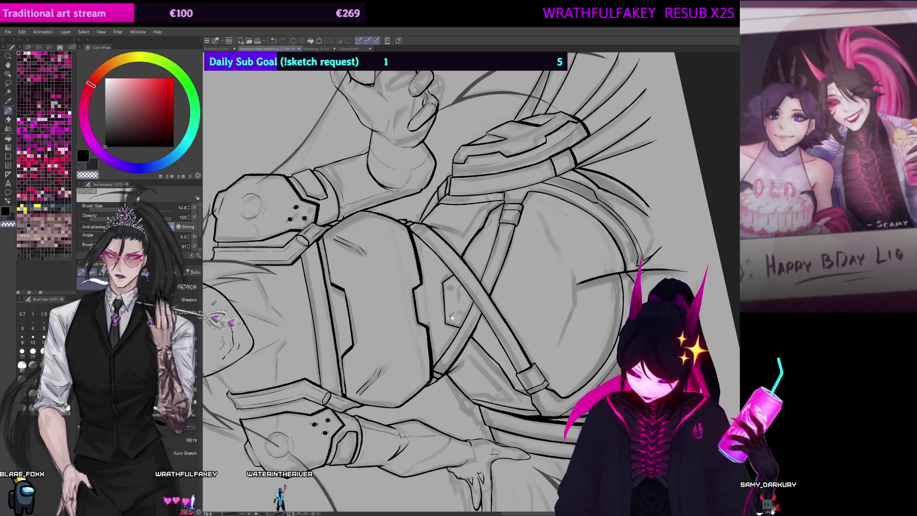
{"action": "key", "text": "bracketleft"}
{"action": "key", "text": "bracketleft"}
{"action": "key", "text": "bracketleft"}
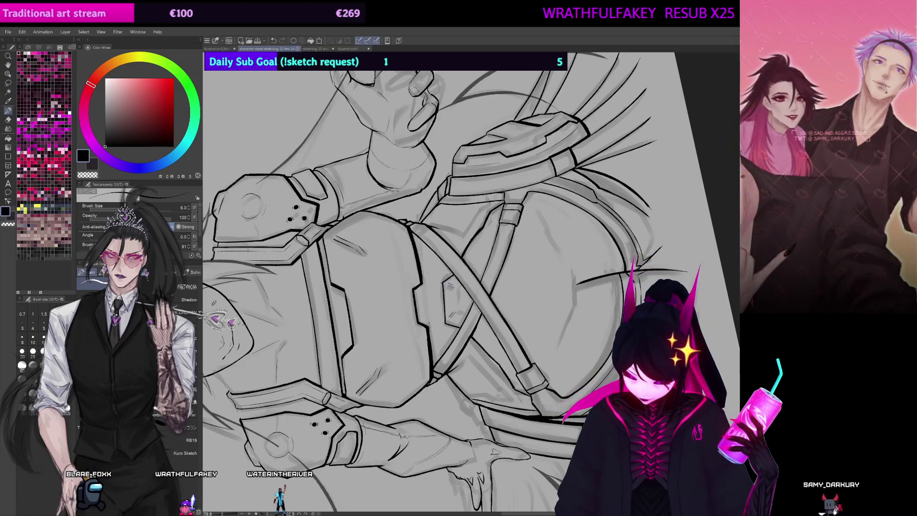
{"action": "key", "text": "ctrl+at"}
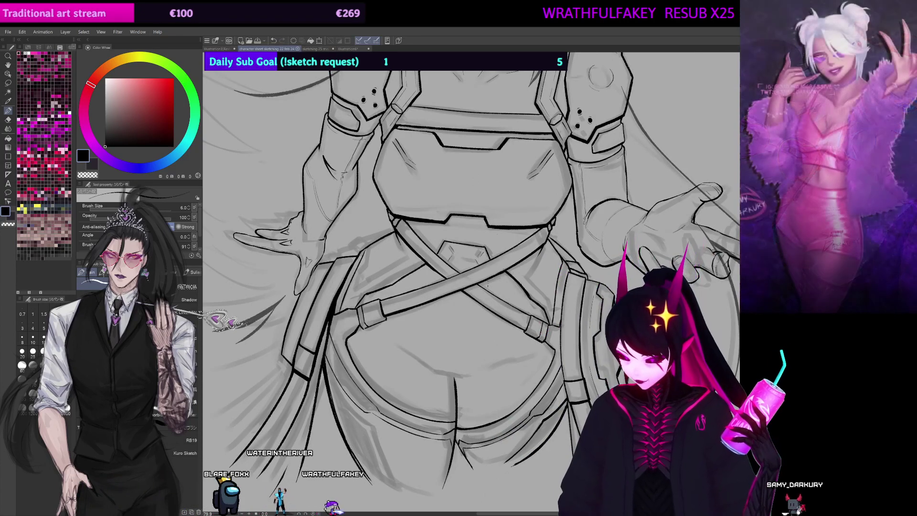
Step: Lasso the short hatch marks inside the belly plate and fit them to its corners with a transform
{"action": "key", "text": "m"}
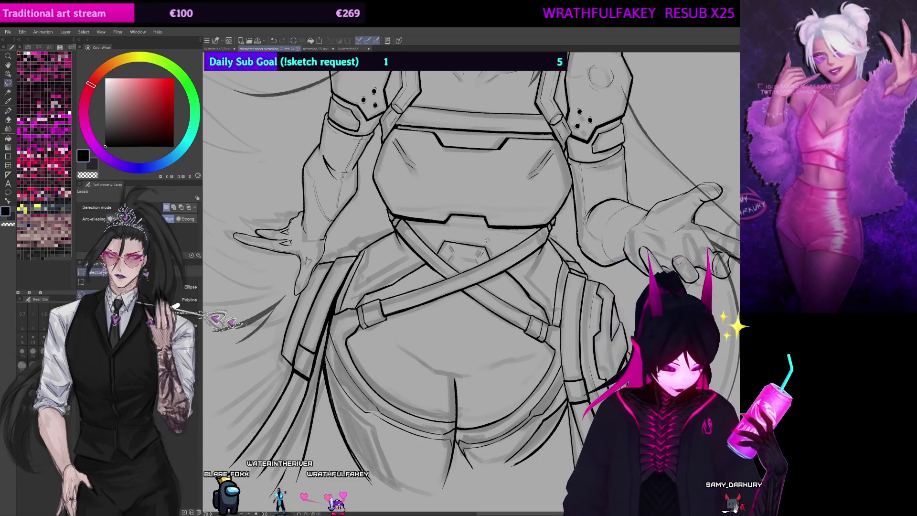
{"action": "mouse_move", "coordinate": [460, 253]}
{"action": "left_mouse_down"}
{"action": "mouse_move", "coordinate": [446, 245]}
{"action": "mouse_move", "coordinate": [486, 250]}
{"action": "left_mouse_up"}
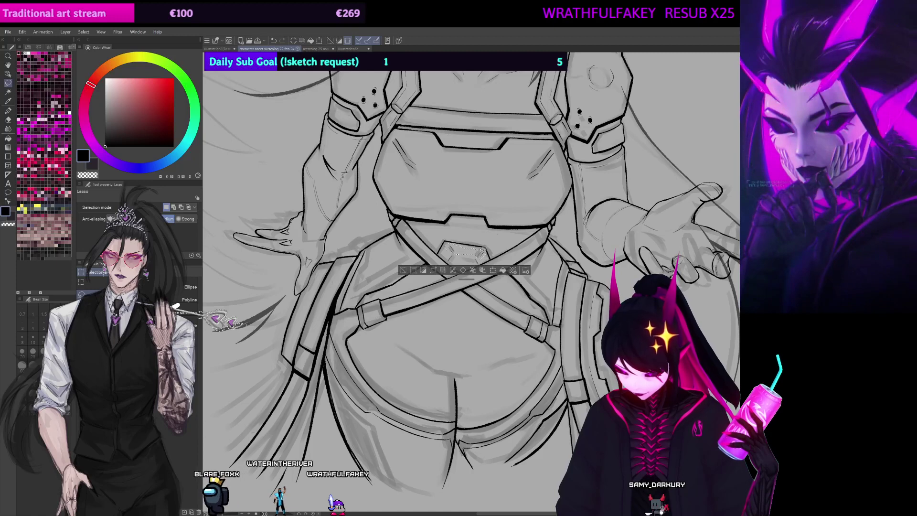
{"action": "key", "text": "ctrl+t"}
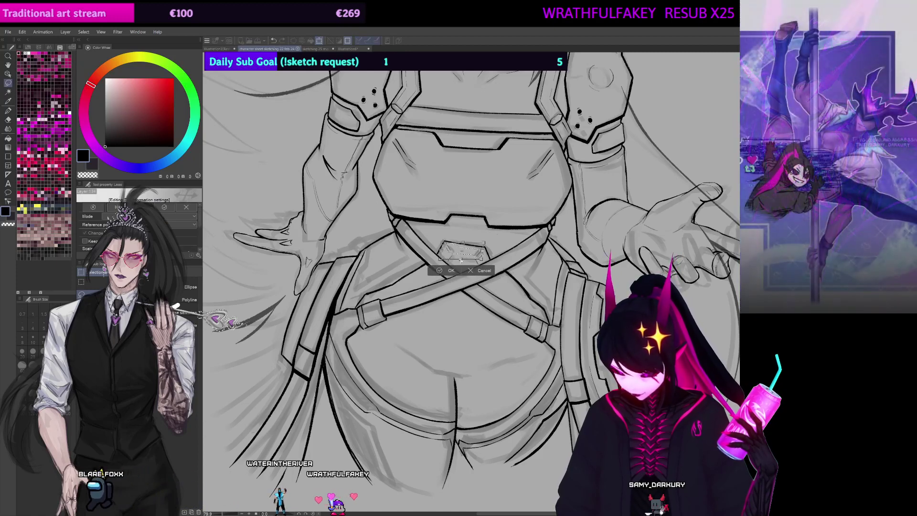
{"action": "left_click", "coordinate": [453, 271]}
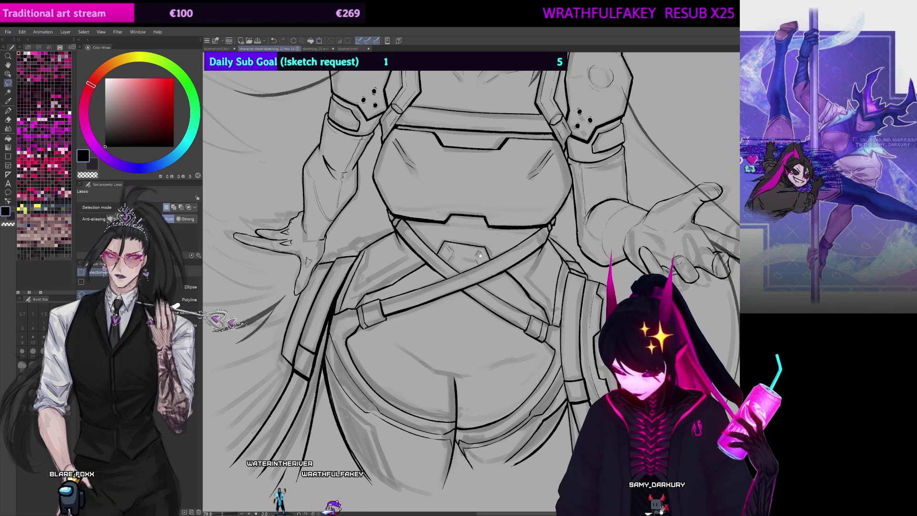
{"action": "left_click_drag", "start_coordinate": [480, 254], "coordinate": [456, 260]}
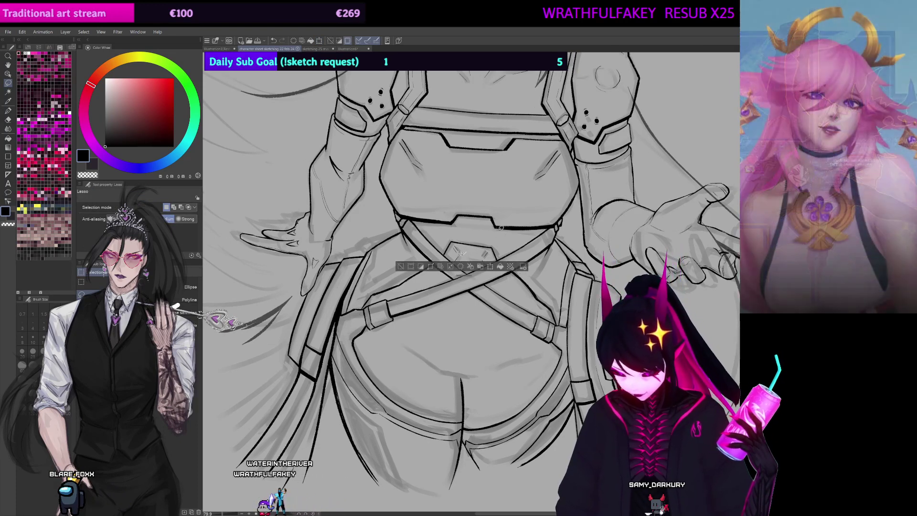
{"action": "left_click", "coordinate": [460, 258]}
{"action": "key", "text": "ctrl+t"}
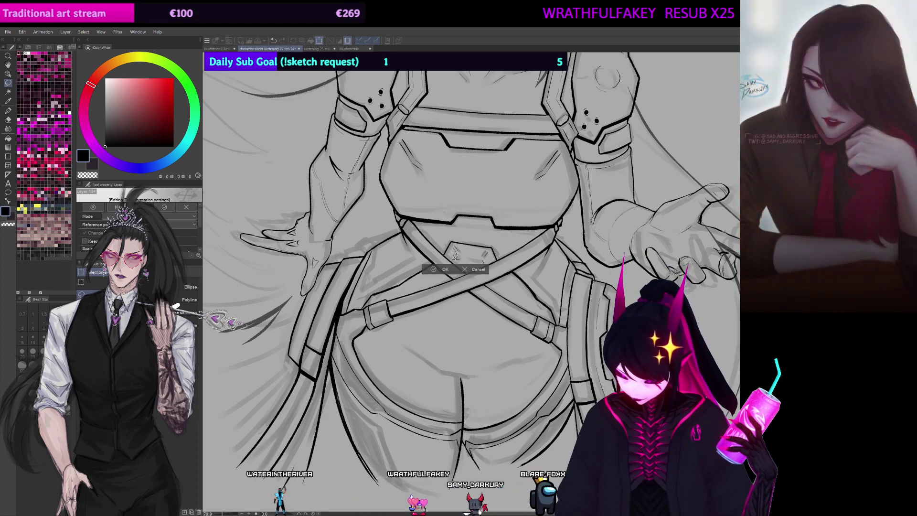
{"action": "left_click", "coordinate": [441, 267]}
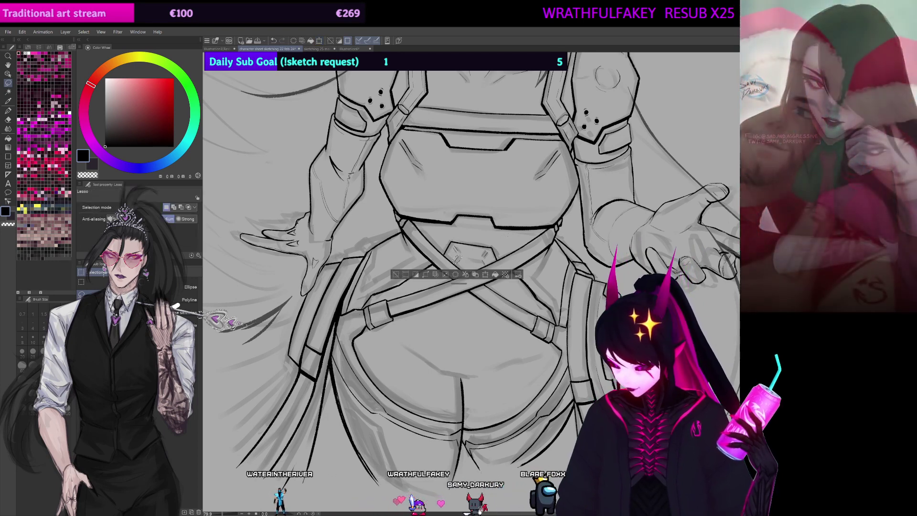
Step: Transform the hatch mark in the plate's lower left corner, deselect it, and ink a thin line below the plate's upper edge
{"action": "scroll", "coordinate": [479, 282], "scroll_direction": "up", "scroll_amount": 6}
{"action": "key", "text": "ctrl+t"}
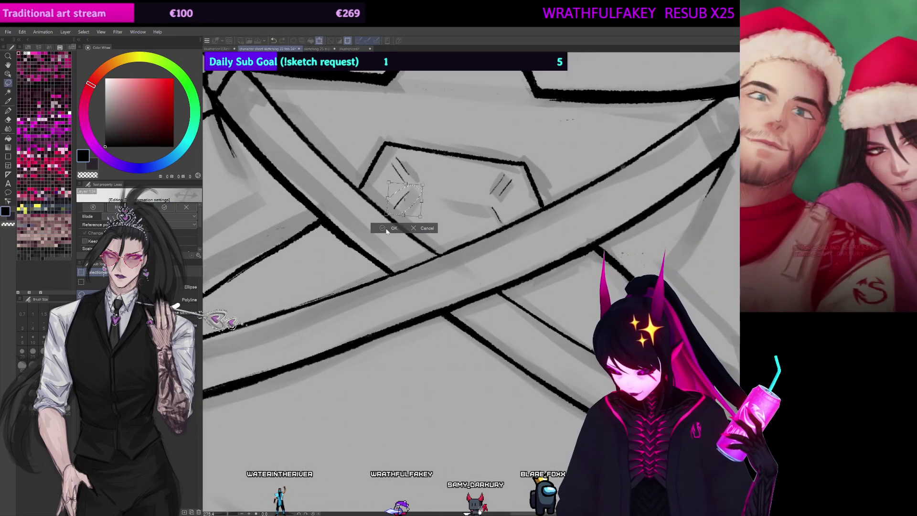
{"action": "left_click", "coordinate": [386, 231]}
{"action": "key", "text": "ctrl+d"}
{"action": "key", "text": "p"}
{"action": "left_click_drag", "start_coordinate": [570, 162], "coordinate": [630, 199]}
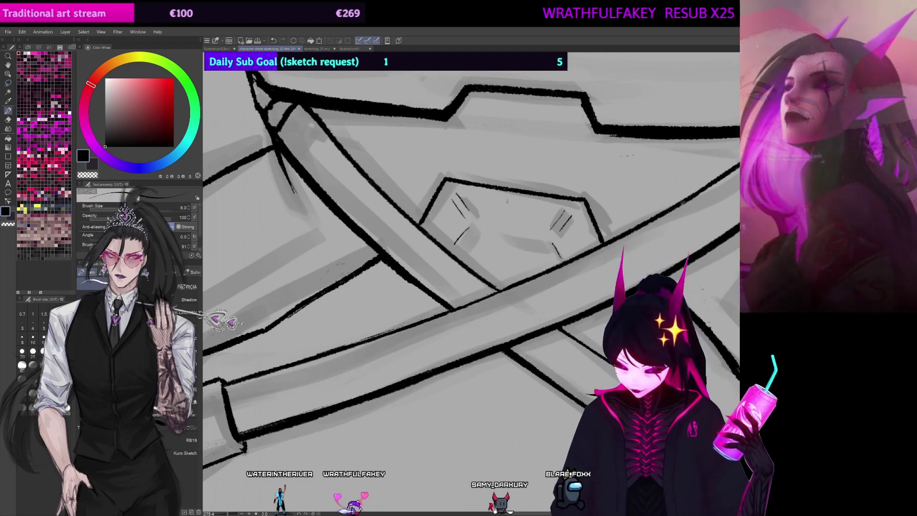
{"action": "left_click_drag", "start_coordinate": [479, 199], "coordinate": [545, 208]}
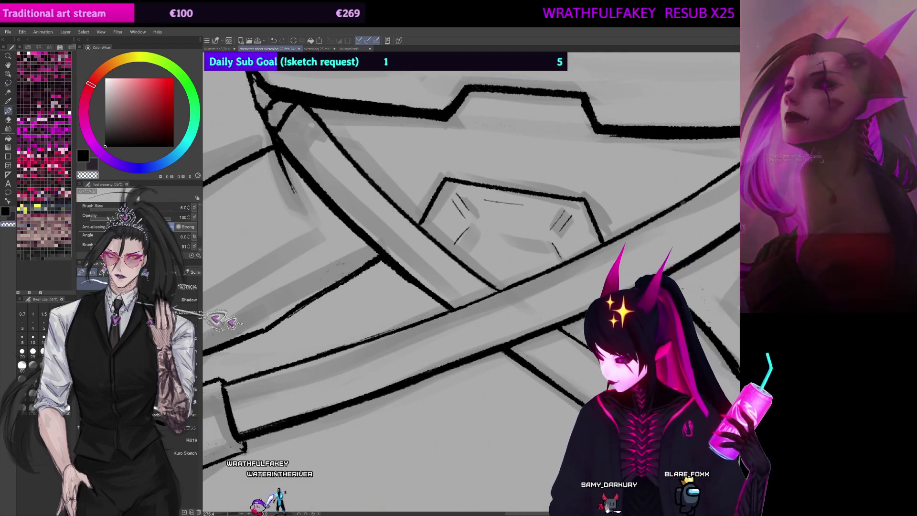
Step: Review the whole figure's line art upright, rotated and mirrored, and examine the head and shoulders up close
{"action": "key", "text": "ctrl+minus"}
{"action": "key", "text": "ctrl+minus"}
{"action": "key", "text": "ctrl+minus"}
{"action": "key", "text": "ctrl+minus"}
{"action": "mouse_move", "coordinate": [695, 240]}
{"action": "left_mouse_down"}
{"action": "mouse_move", "coordinate": [710, 295]}
{"action": "mouse_move", "coordinate": [706, 277]}
{"action": "left_mouse_up"}
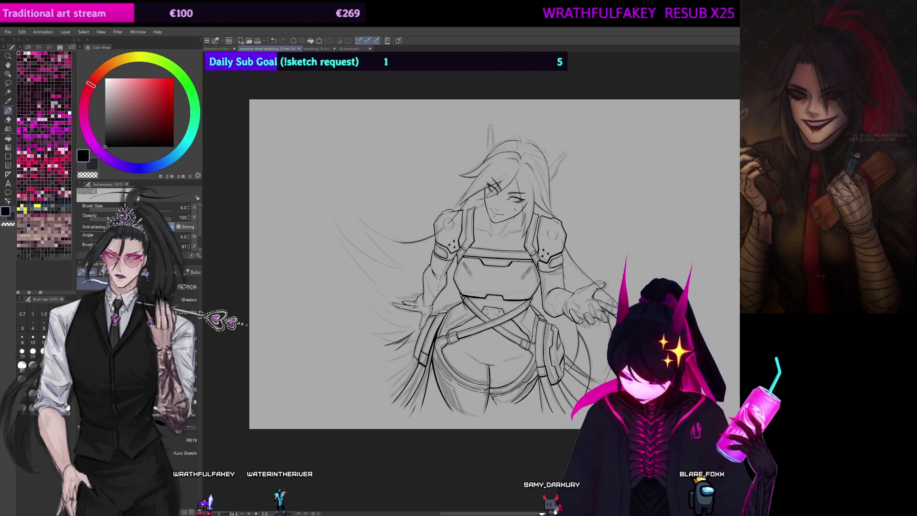
{"action": "mouse_move", "coordinate": [587, 267]}
{"action": "left_mouse_down"}
{"action": "mouse_move", "coordinate": [571, 210]}
{"action": "mouse_move", "coordinate": [497, 162]}
{"action": "left_mouse_up"}
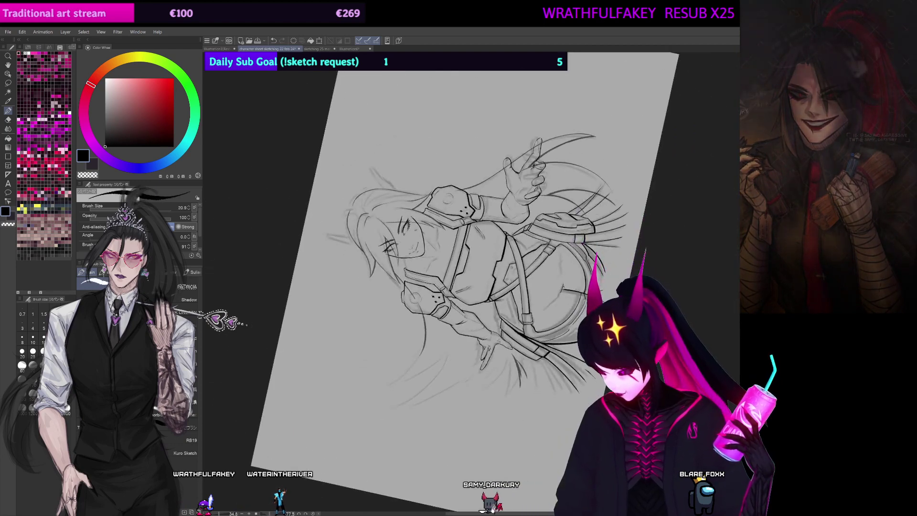
{"action": "key", "text": "ctrl+z"}
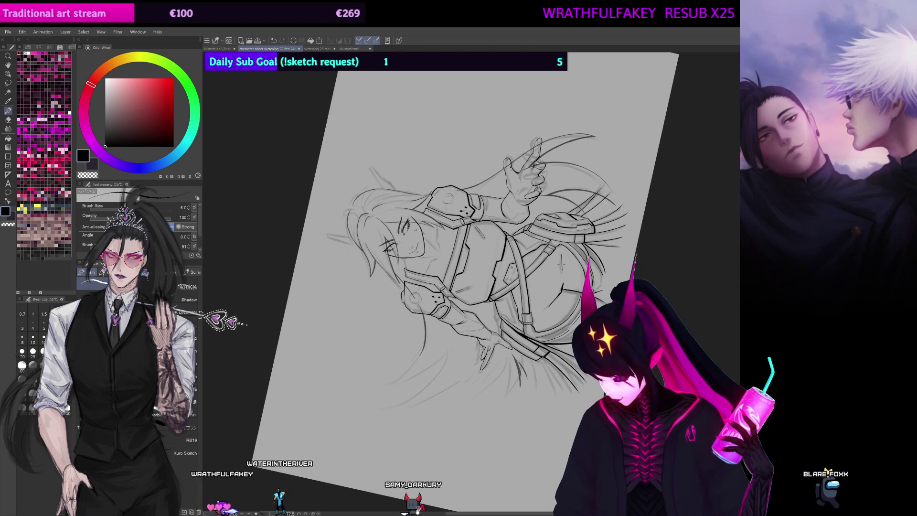
{"action": "key", "text": "ctrl+@"}
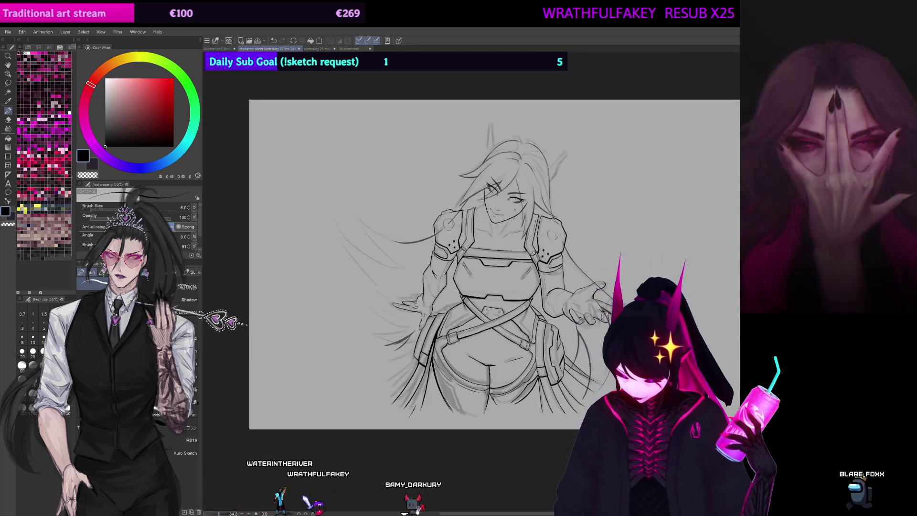
{"action": "mouse_move", "coordinate": [737, 196]}
{"action": "left_mouse_down"}
{"action": "mouse_move", "coordinate": [735, 221]}
{"action": "mouse_move", "coordinate": [725, 202]}
{"action": "left_mouse_up"}
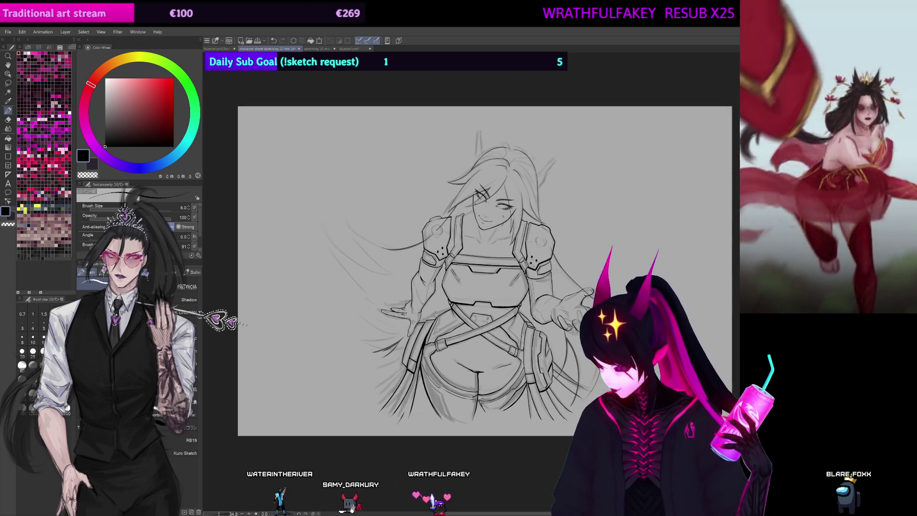
{"action": "key", "text": "h"}
{"action": "left_click_drag", "start_coordinate": [424, 212], "coordinate": [419, 320]}
{"action": "scroll", "coordinate": [476, 284], "scroll_direction": "up", "scroll_amount": 3}
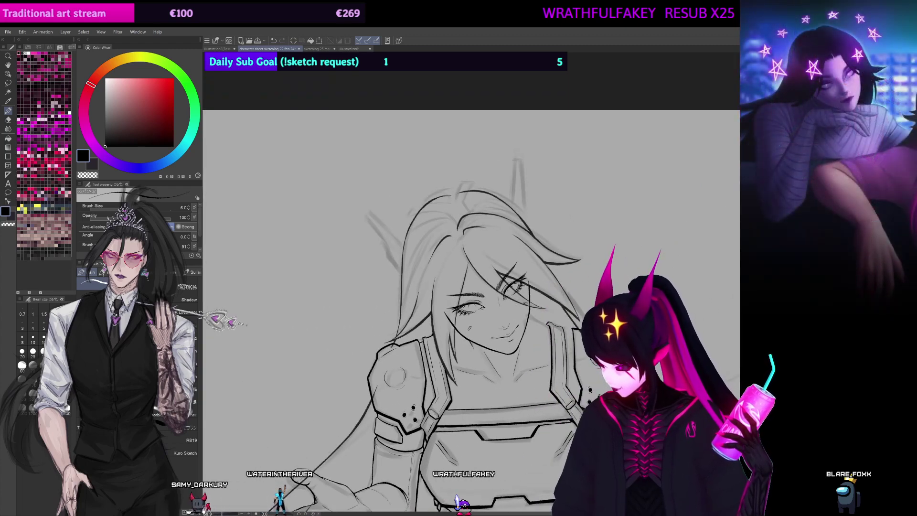
{"action": "key", "text": "ctrl+d"}
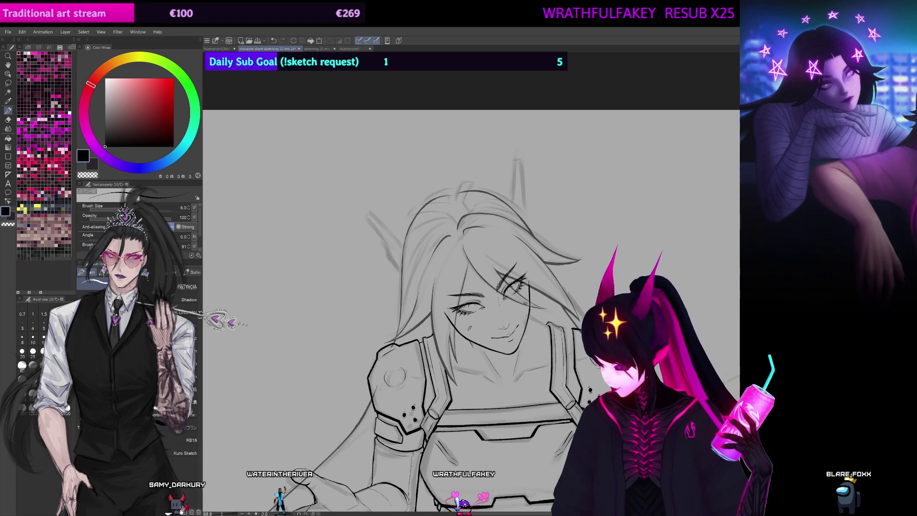
Step: Erase the part of the hair strand that crosses the curled fingertip of the open hand, with brush size 17.2
{"action": "left_click_drag", "start_coordinate": [401, 366], "coordinate": [503, 223]}
{"action": "key", "text": "e"}
{"action": "key", "text": "p"}
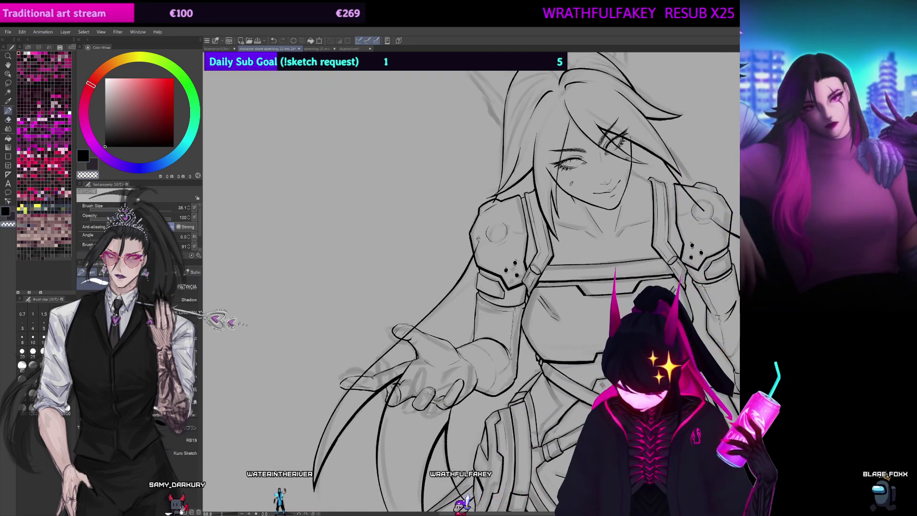
{"action": "left_click_drag", "start_coordinate": [407, 334], "coordinate": [430, 242]}
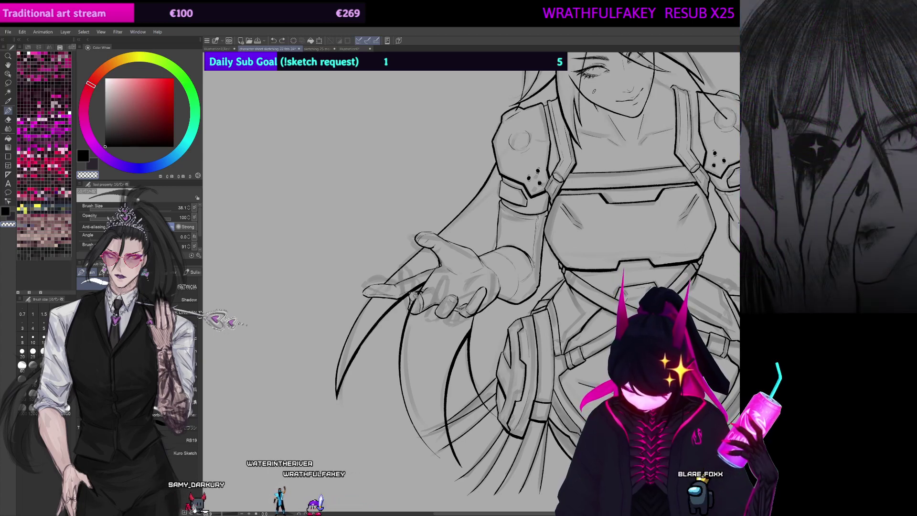
{"action": "left_click_drag", "start_coordinate": [419, 270], "coordinate": [477, 287]}
{"action": "left_click_drag", "start_coordinate": [425, 302], "coordinate": [640, 230]}
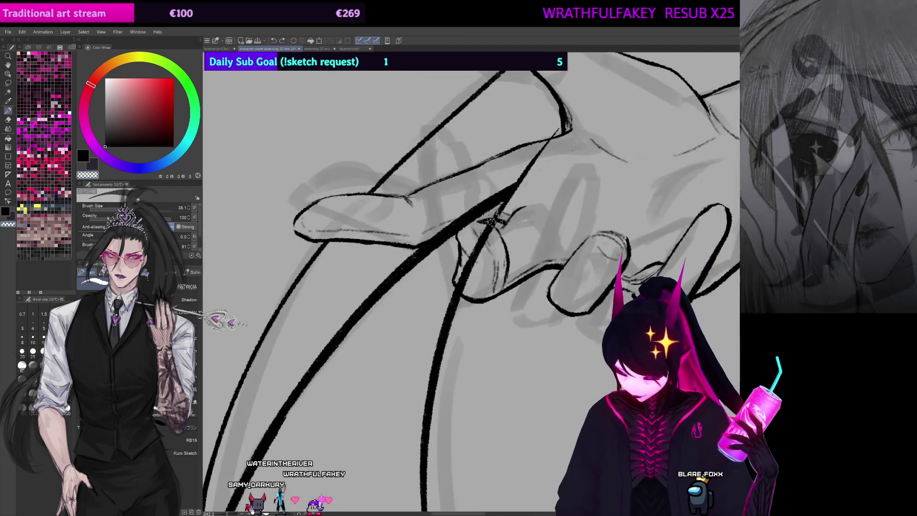
{"action": "left_click_drag", "start_coordinate": [472, 233], "coordinate": [461, 234]}
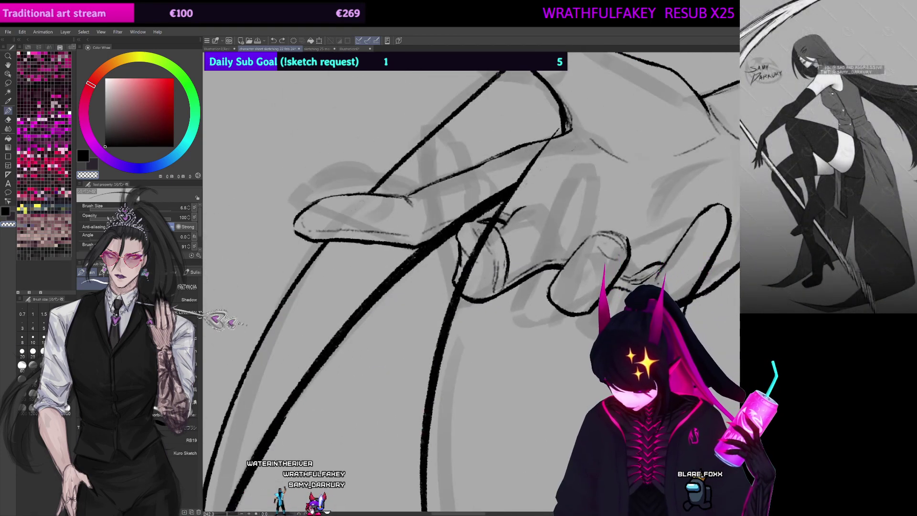
{"action": "key", "text": "bracketright"}
{"action": "key", "text": "bracketright"}
{"action": "key", "text": "bracketright"}
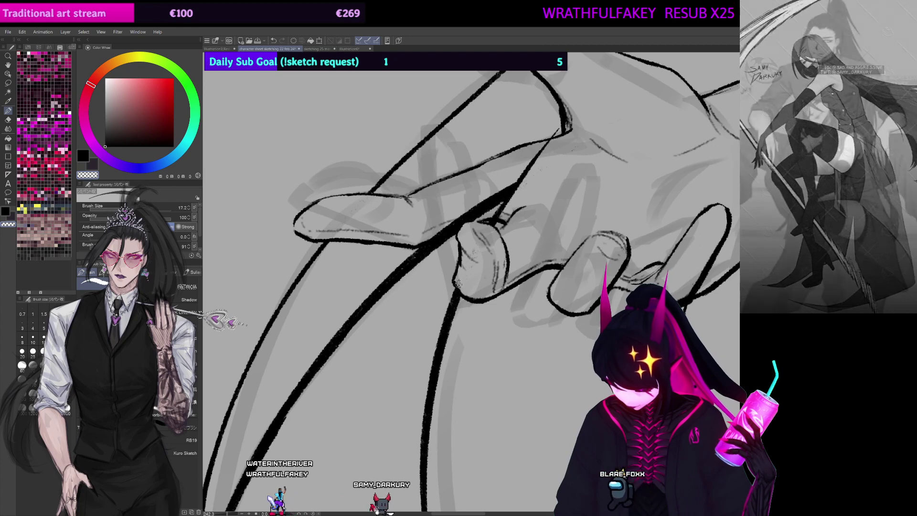
Step: Erase the thick hair strand running across the palm and index finger of the open hand
{"action": "left_click_drag", "start_coordinate": [498, 185], "coordinate": [487, 224]}
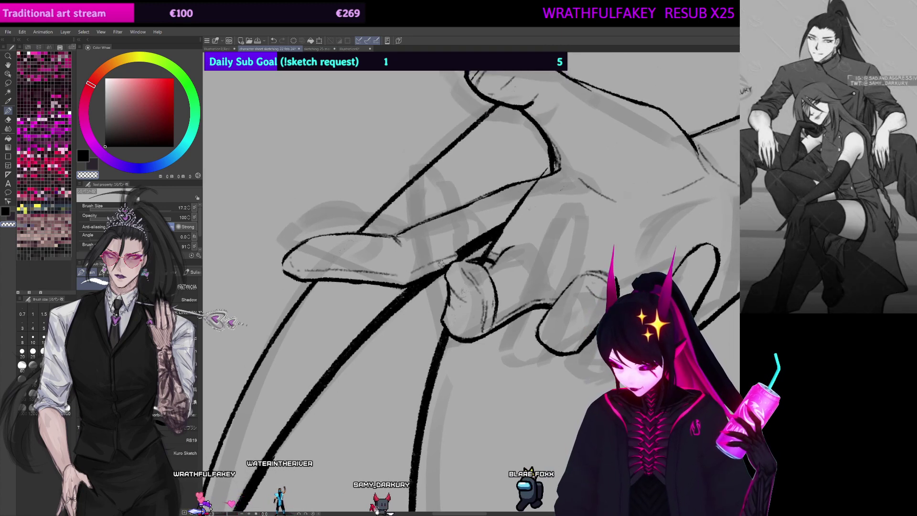
{"action": "mouse_move", "coordinate": [451, 259]}
{"action": "left_mouse_down"}
{"action": "mouse_move", "coordinate": [487, 237]}
{"action": "mouse_move", "coordinate": [491, 252]}
{"action": "mouse_move", "coordinate": [524, 202]}
{"action": "left_mouse_up"}
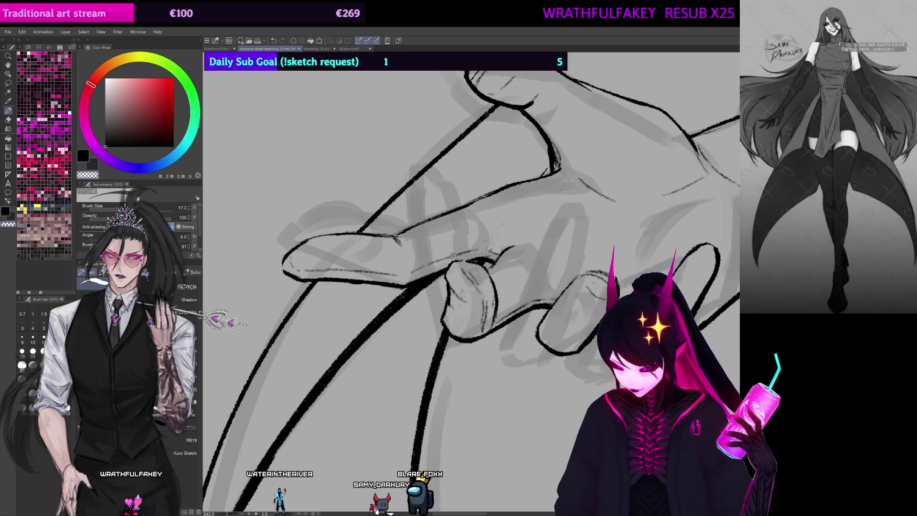
{"action": "left_click_drag", "start_coordinate": [640, 216], "coordinate": [624, 164]}
{"action": "left_click_drag", "start_coordinate": [701, 226], "coordinate": [622, 151]}
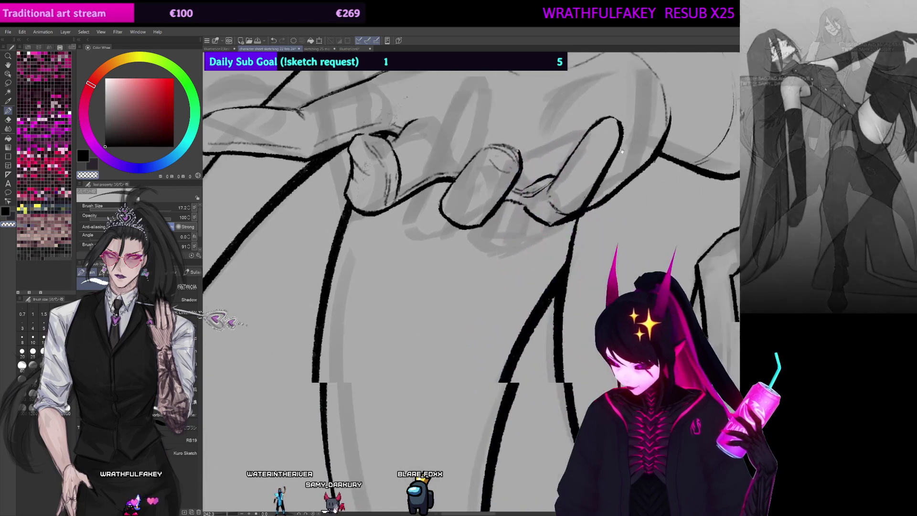
Step: Erase the hair strands where they overlap and pass beyond the hanging cloth strips beside the hip, enlarging the brush to 64.4
{"action": "left_click_drag", "start_coordinate": [570, 191], "coordinate": [402, 134]}
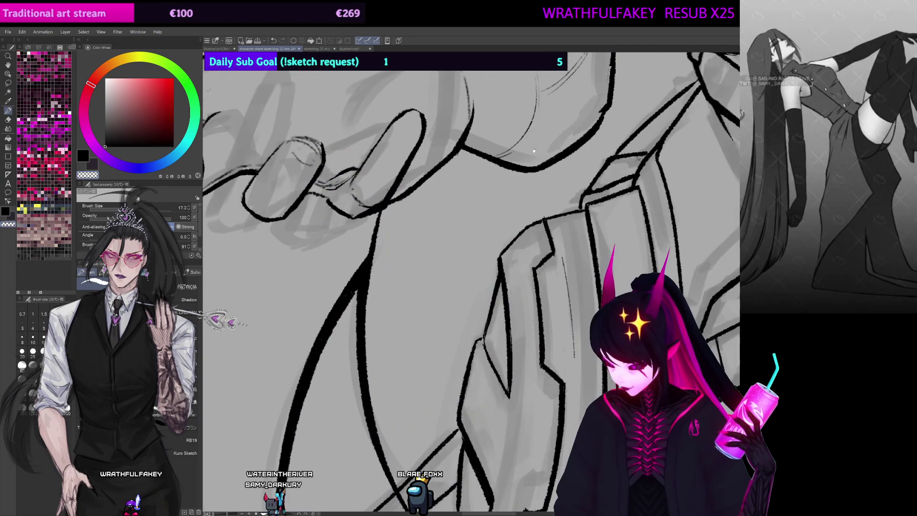
{"action": "left_click_drag", "start_coordinate": [436, 386], "coordinate": [619, 165]}
{"action": "key", "text": "]"}
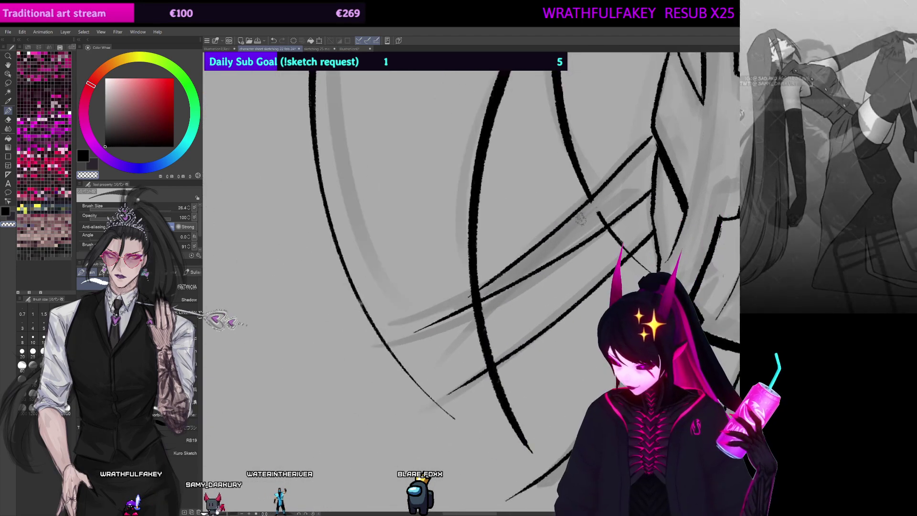
{"action": "left_click_drag", "start_coordinate": [592, 202], "coordinate": [599, 211]}
{"action": "left_click_drag", "start_coordinate": [473, 295], "coordinate": [479, 310]}
{"action": "left_click_drag", "start_coordinate": [393, 356], "coordinate": [401, 364]}
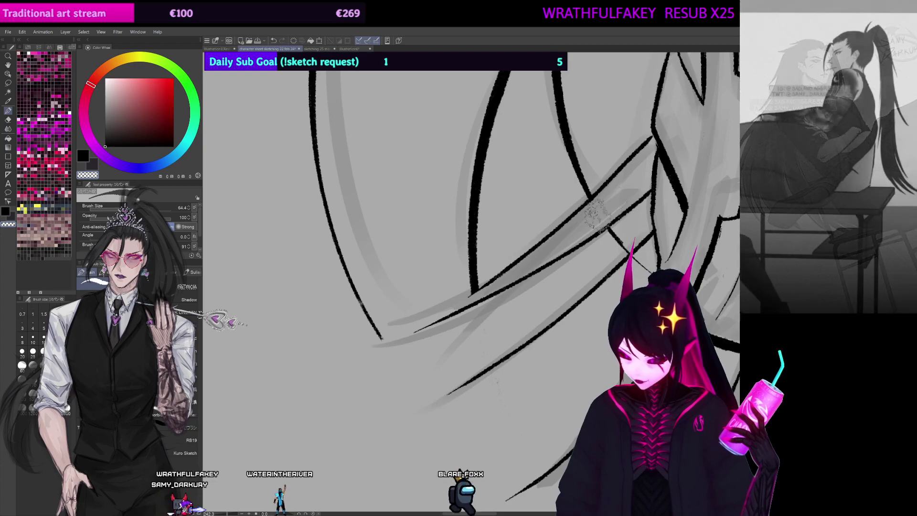
{"action": "left_click_drag", "start_coordinate": [634, 223], "coordinate": [434, 361]}
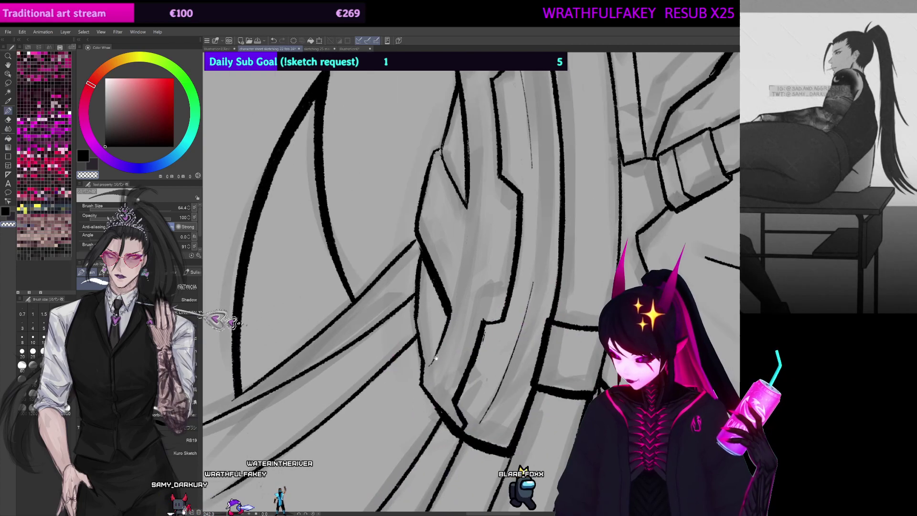
Step: Erase the dark hair strand where it crosses the armoured shoulder pad beside its round emblem, with brush size 41.7
{"action": "left_click_drag", "start_coordinate": [668, 242], "coordinate": [395, 413]}
{"action": "left_click_drag", "start_coordinate": [659, 215], "coordinate": [422, 351]}
{"action": "left_click_drag", "start_coordinate": [683, 134], "coordinate": [445, 322]}
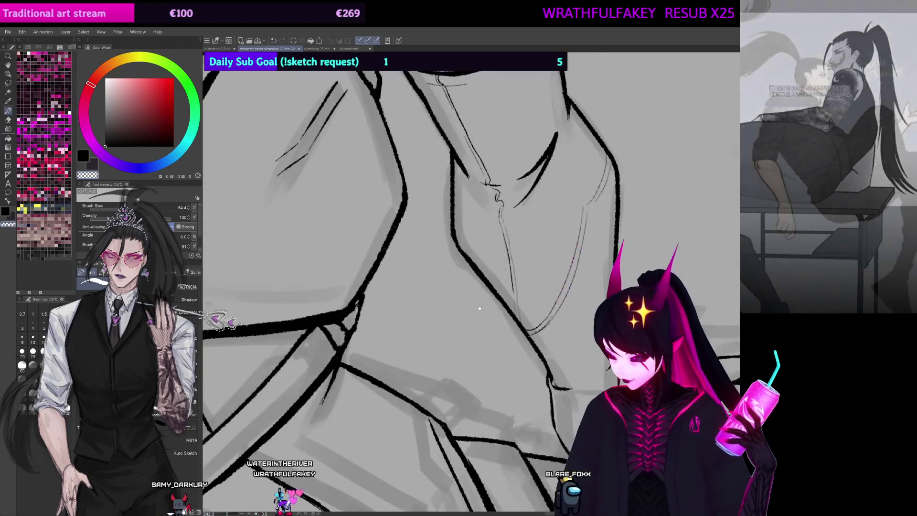
{"action": "left_click_drag", "start_coordinate": [502, 215], "coordinate": [469, 430]}
{"action": "left_click_drag", "start_coordinate": [550, 128], "coordinate": [596, 231]}
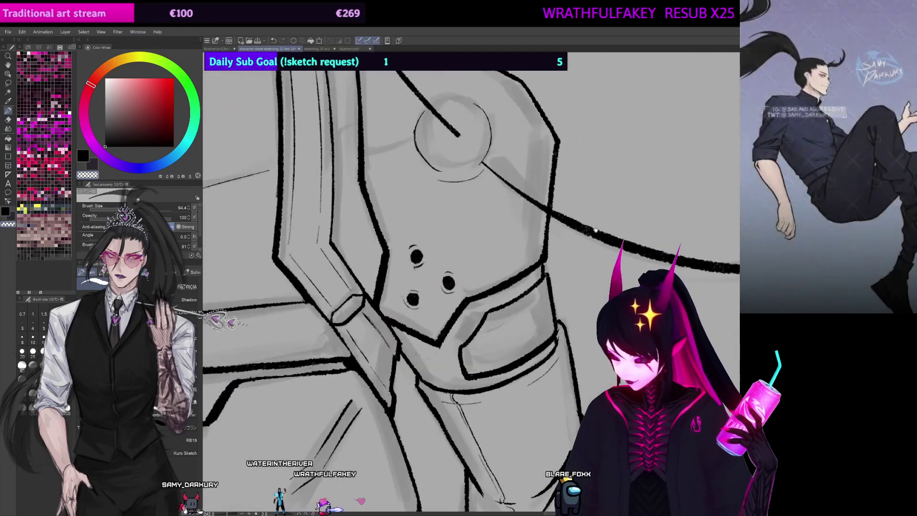
{"action": "mouse_move", "coordinate": [513, 194]}
{"action": "left_mouse_down"}
{"action": "mouse_move", "coordinate": [500, 269]}
{"action": "mouse_move", "coordinate": [516, 277]}
{"action": "mouse_move", "coordinate": [492, 329]}
{"action": "mouse_move", "coordinate": [451, 296]}
{"action": "left_mouse_up"}
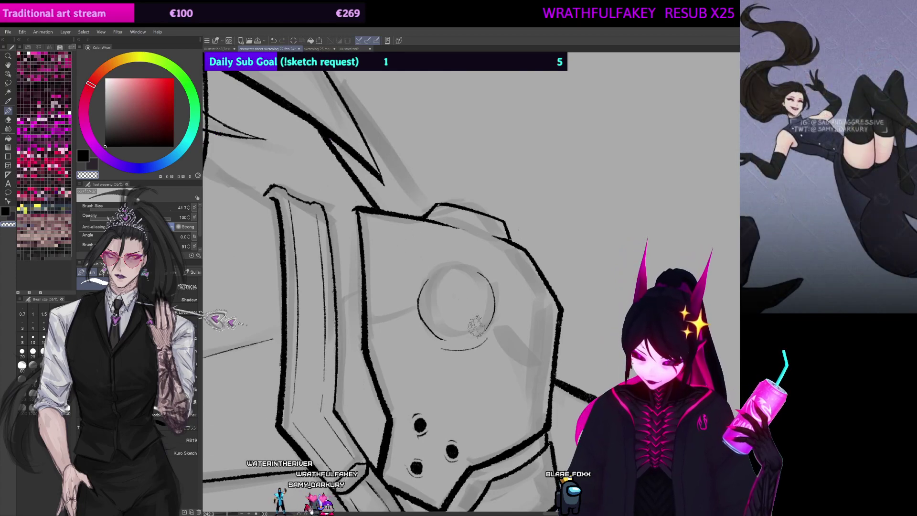
{"action": "left_click_drag", "start_coordinate": [563, 183], "coordinate": [724, 212]}
{"action": "left_click_drag", "start_coordinate": [478, 282], "coordinate": [522, 216]}
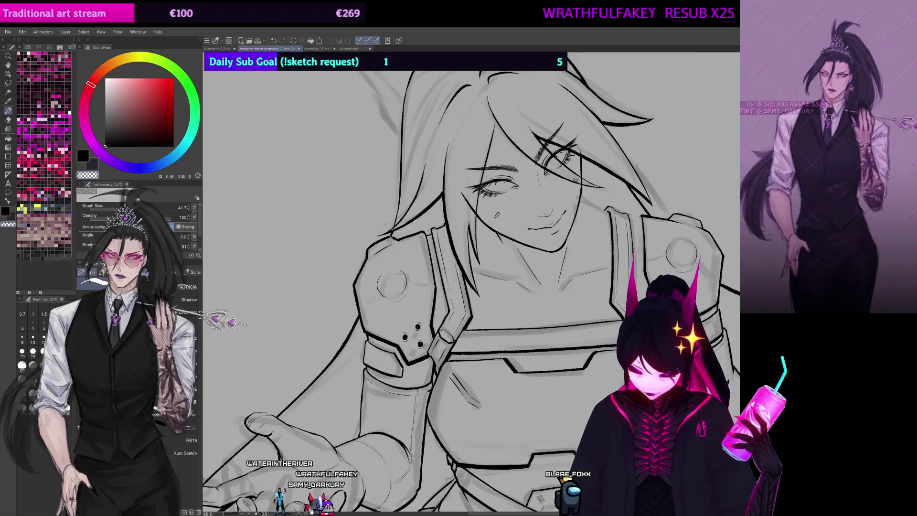
Step: Examine the whole figure's line art from head to hips, zoomed out and up close on the torso and hands
{"action": "left_click_drag", "start_coordinate": [416, 244], "coordinate": [414, 305]}
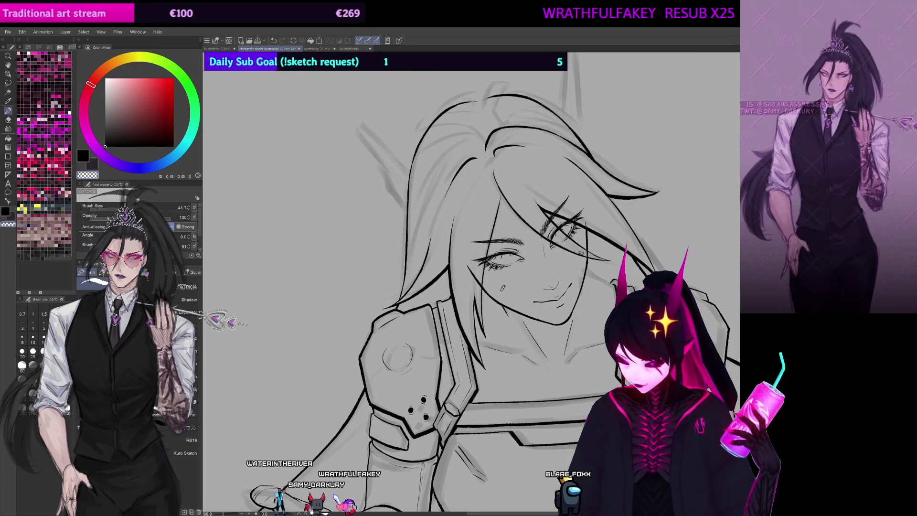
{"action": "left_click_drag", "start_coordinate": [479, 288], "coordinate": [377, 285]}
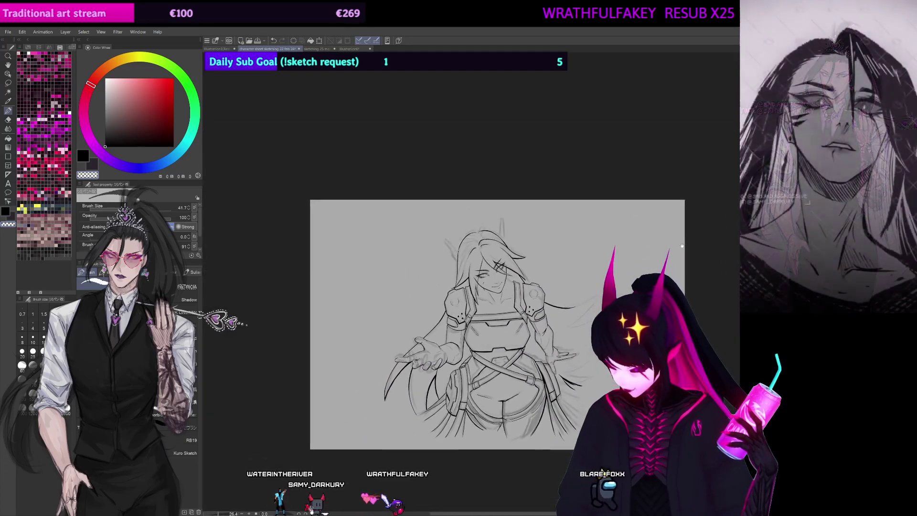
{"action": "left_click_drag", "start_coordinate": [681, 247], "coordinate": [682, 207]}
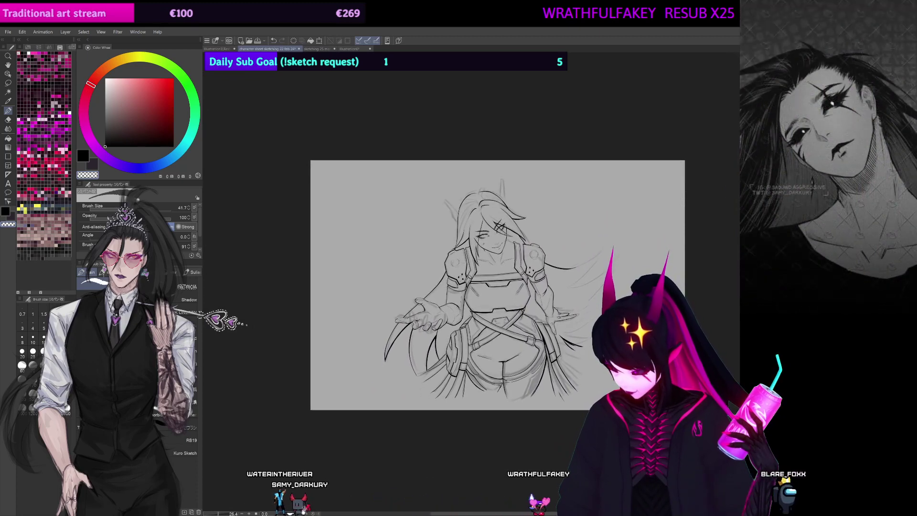
{"action": "left_click_drag", "start_coordinate": [480, 264], "coordinate": [377, 142]}
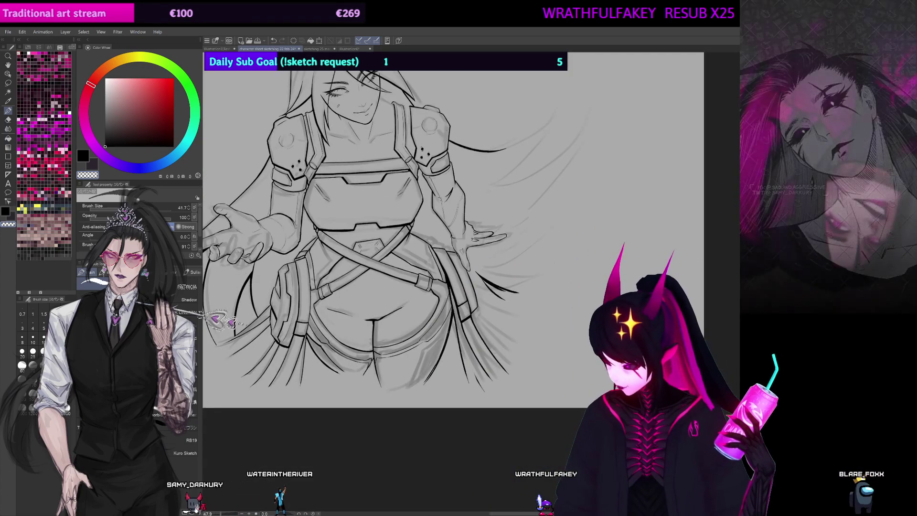
{"action": "scroll", "coordinate": [325, 101], "scroll_direction": "up", "scroll_amount": 3}
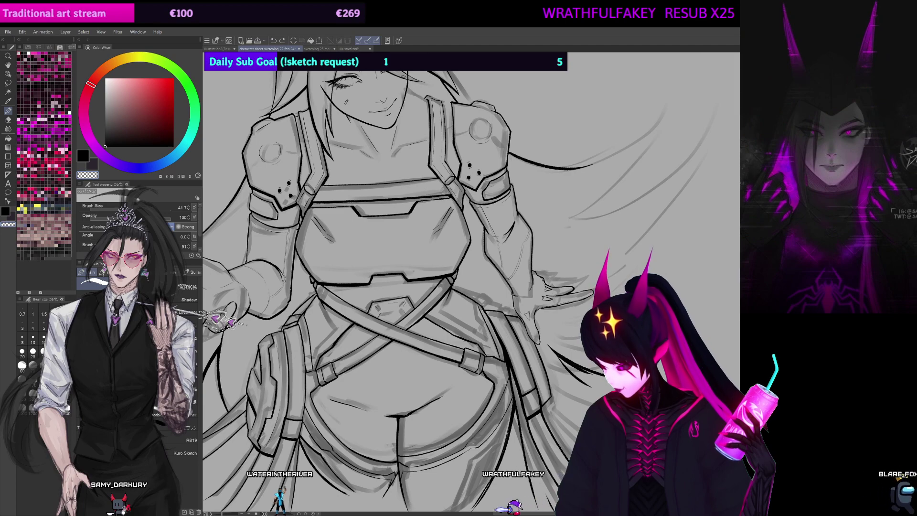
{"action": "left_click_drag", "start_coordinate": [421, 287], "coordinate": [467, 299]}
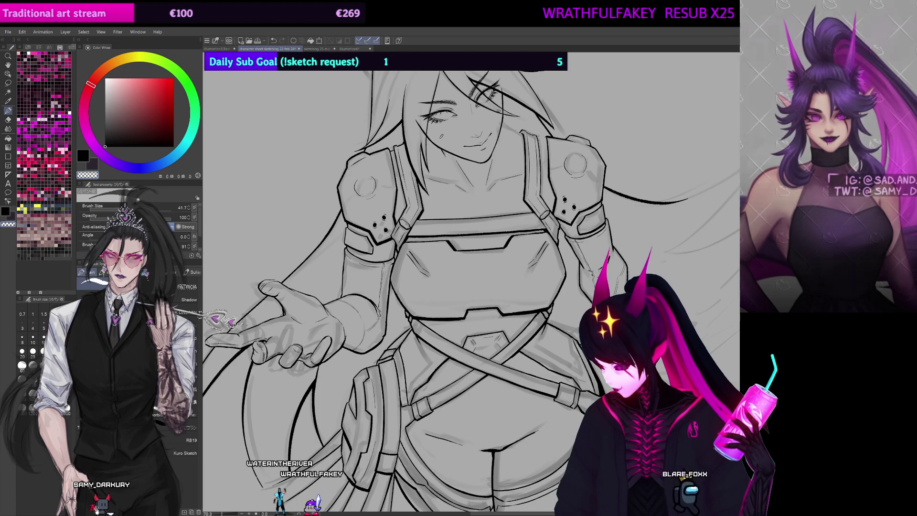
{"action": "left_click_drag", "start_coordinate": [622, 367], "coordinate": [570, 331]}
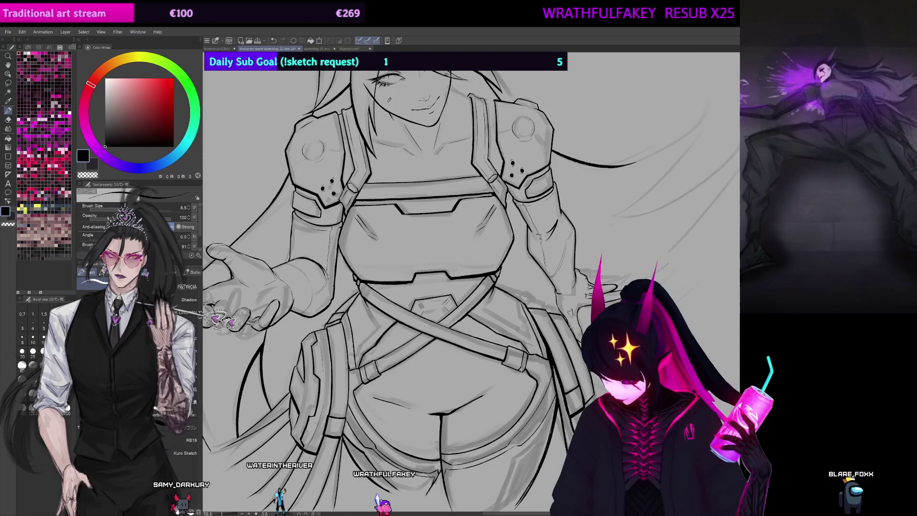
{"action": "left_click_drag", "start_coordinate": [571, 328], "coordinate": [676, 294]}
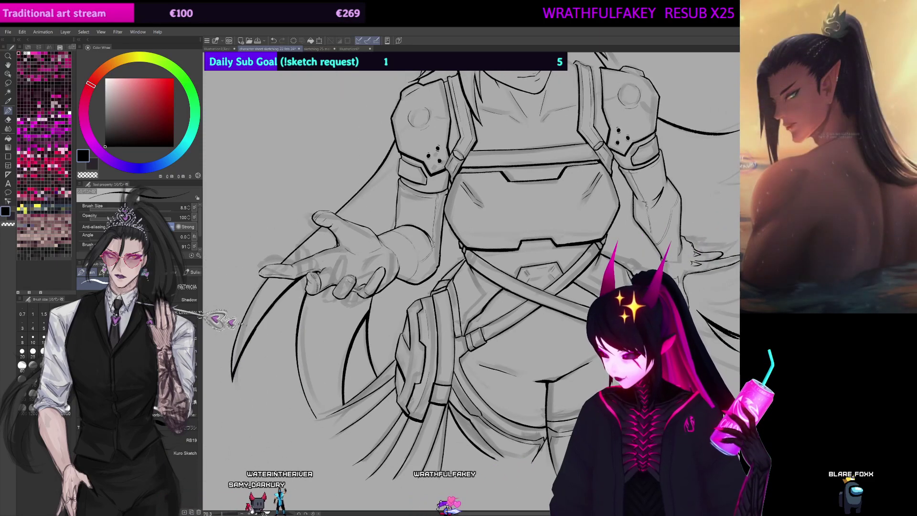
{"action": "scroll", "coordinate": [478, 282], "scroll_direction": "down", "scroll_amount": 4}
{"action": "scroll", "coordinate": [479, 282], "scroll_direction": "up", "scroll_amount": 1}
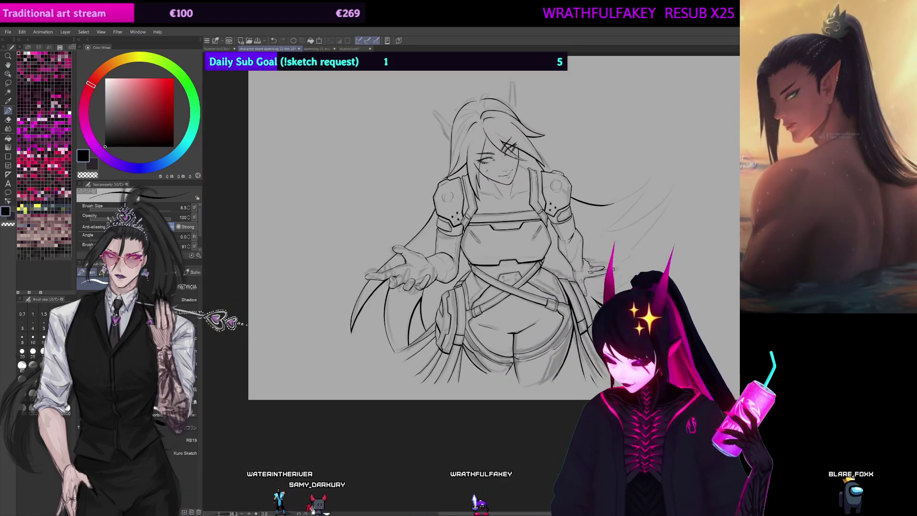
{"action": "left_click_drag", "start_coordinate": [453, 180], "coordinate": [450, 268]}
{"action": "scroll", "coordinate": [451, 268], "scroll_direction": "up", "scroll_amount": 2}
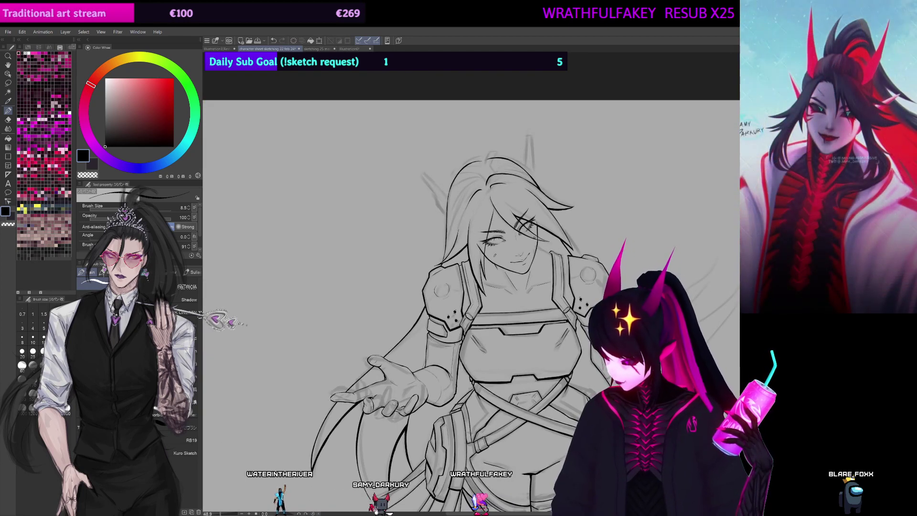
Step: Try to ink the pointed spike beside the hair with brush size 8.5, mirror the canvas, and undo the strokes
{"action": "left_click_drag", "start_coordinate": [451, 268], "coordinate": [487, 308]}
{"action": "scroll", "coordinate": [471, 287], "scroll_direction": "up", "scroll_amount": 2}
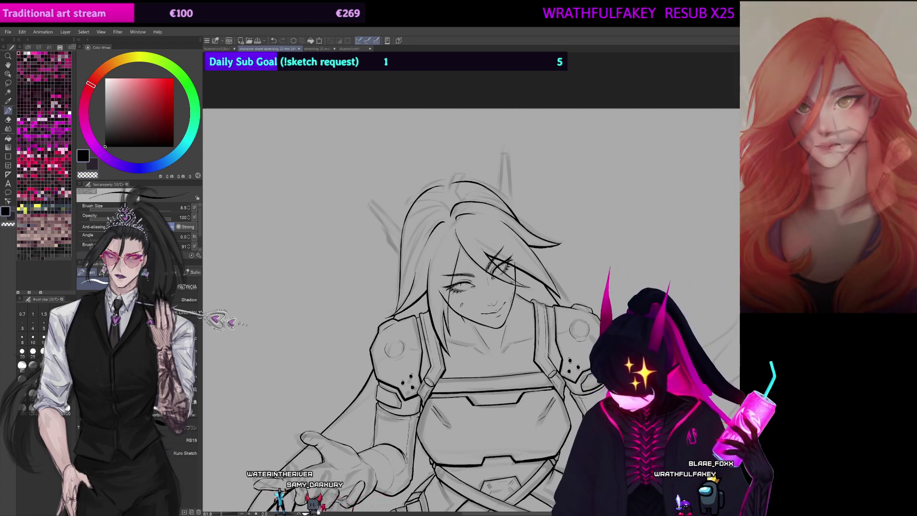
{"action": "left_click_drag", "start_coordinate": [566, 296], "coordinate": [641, 217]}
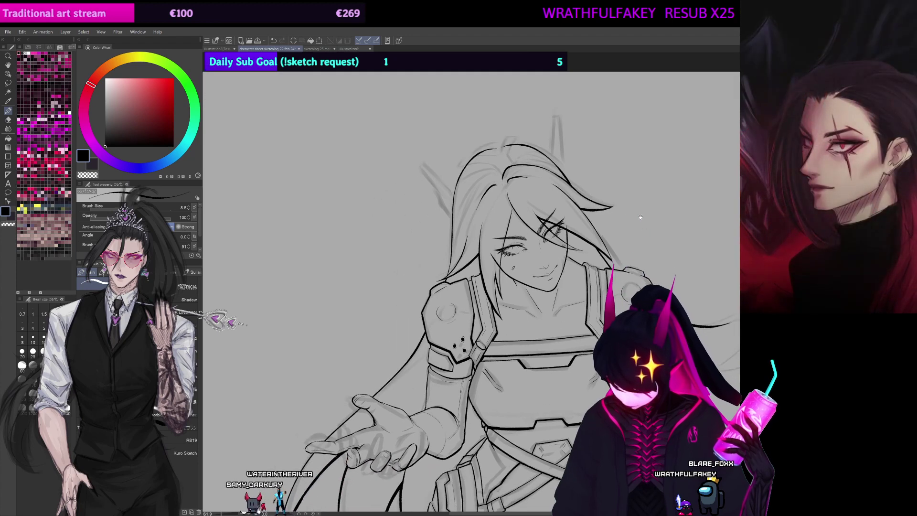
{"action": "left_click_drag", "start_coordinate": [586, 164], "coordinate": [583, 204]}
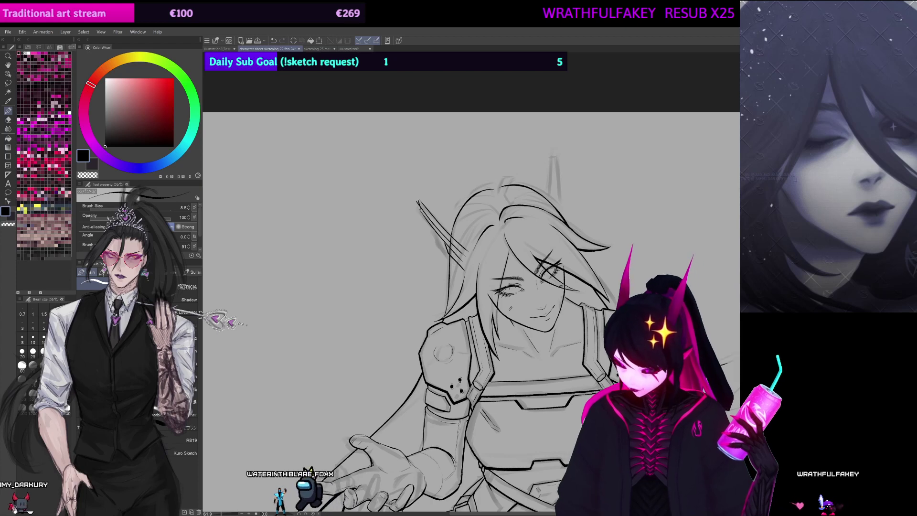
{"action": "key", "text": "h"}
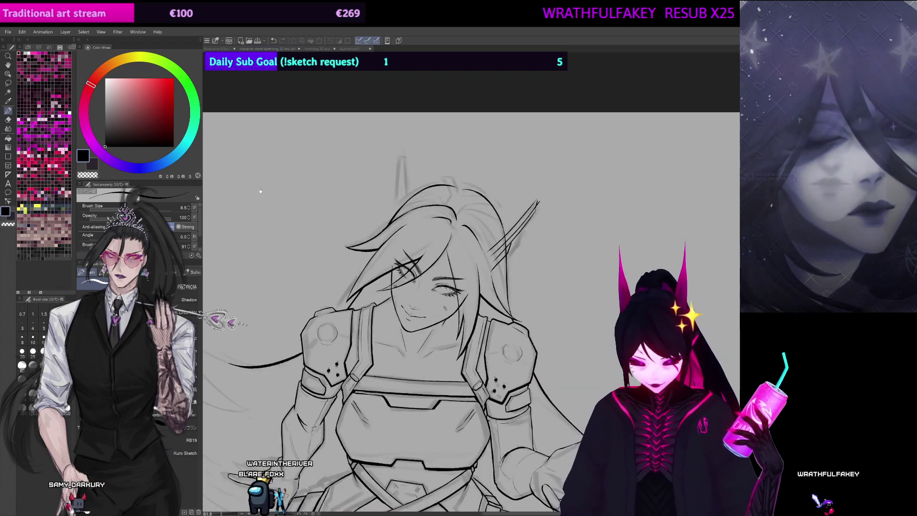
{"action": "key", "text": "ctrl+z"}
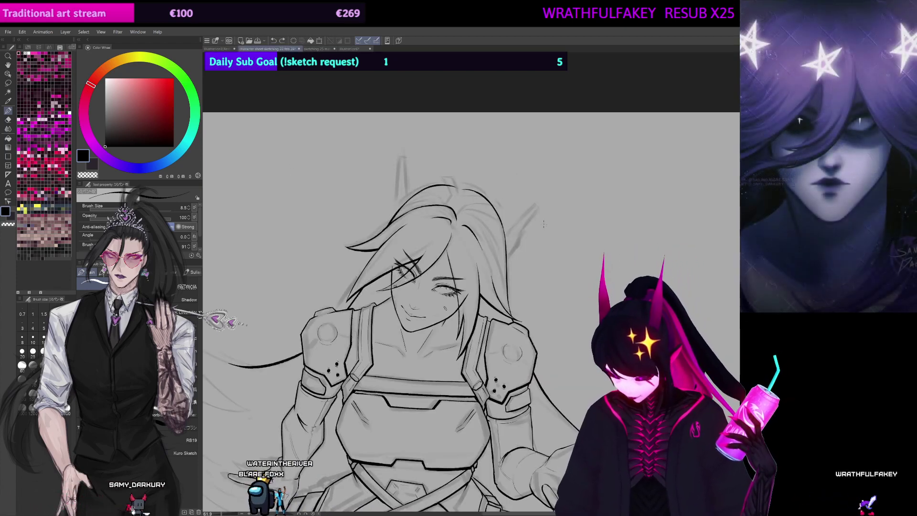
Step: Try to ink the spike again in the mirrored view and erase the hair outline behind it
{"action": "left_click_drag", "start_coordinate": [548, 237], "coordinate": [616, 215]}
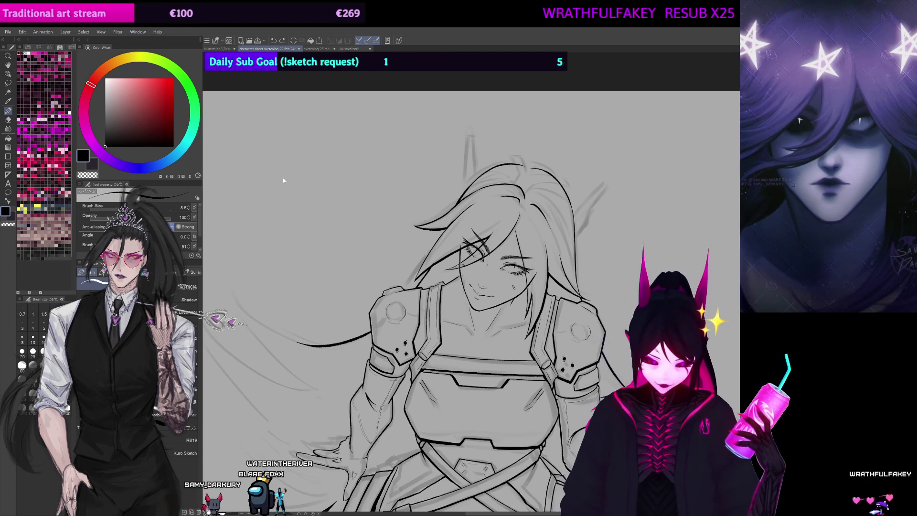
{"action": "key", "text": "space"}
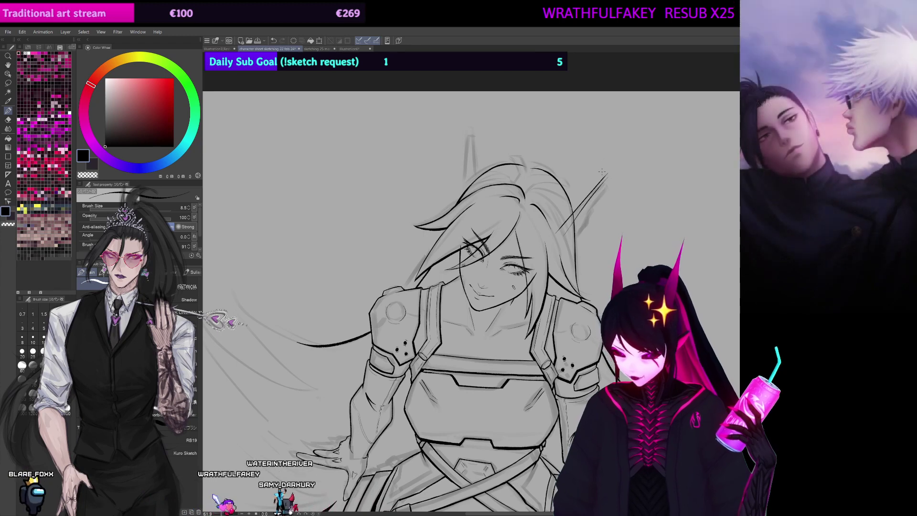
{"action": "key", "text": "ctrl+z"}
{"action": "key", "text": "["}
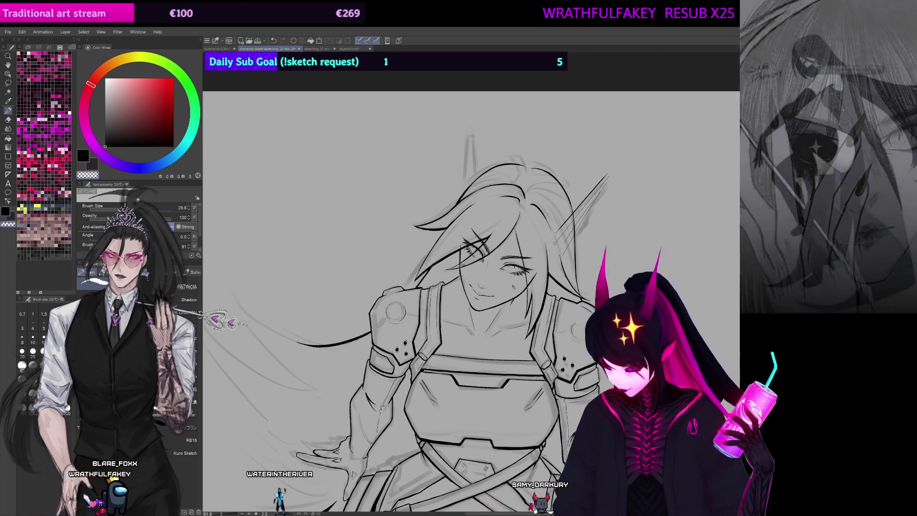
{"action": "left_click_drag", "start_coordinate": [555, 244], "coordinate": [565, 255]}
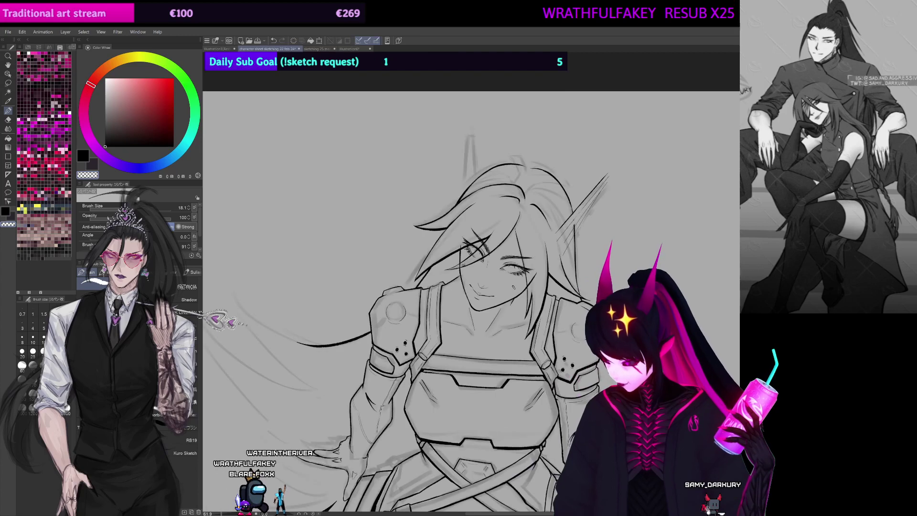
{"action": "scroll", "coordinate": [471, 282], "scroll_direction": "down", "scroll_amount": 4}
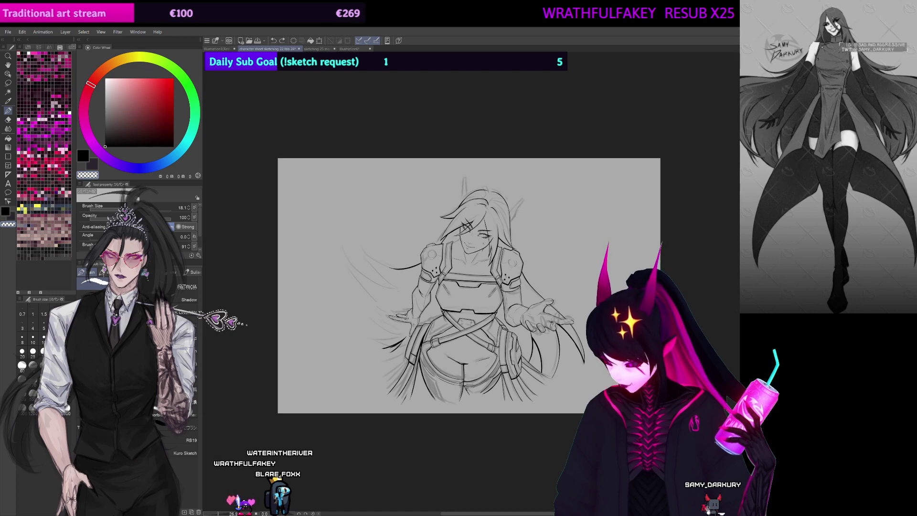
{"action": "key", "text": "ctrl+y"}
{"action": "key", "text": "ctrl+y"}
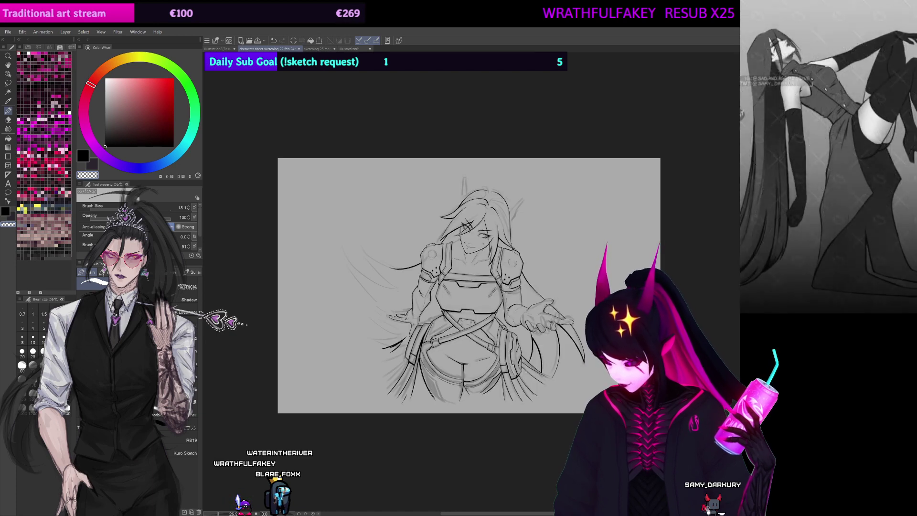
Step: Ink the long narrow spike rising diagonally from the side of the hair over its sketch, reducing the brush size to 3.0
{"action": "scroll", "coordinate": [453, 220], "scroll_direction": "up", "scroll_amount": 3}
{"action": "mouse_move", "coordinate": [578, 193]}
{"action": "left_mouse_down"}
{"action": "mouse_move", "coordinate": [515, 217]}
{"action": "mouse_move", "coordinate": [533, 192]}
{"action": "left_mouse_up"}
{"action": "key", "text": "["}
{"action": "key", "text": "["}
{"action": "key", "text": "["}
{"action": "key", "text": "["}
{"action": "key", "text": "["}
{"action": "key", "text": "["}
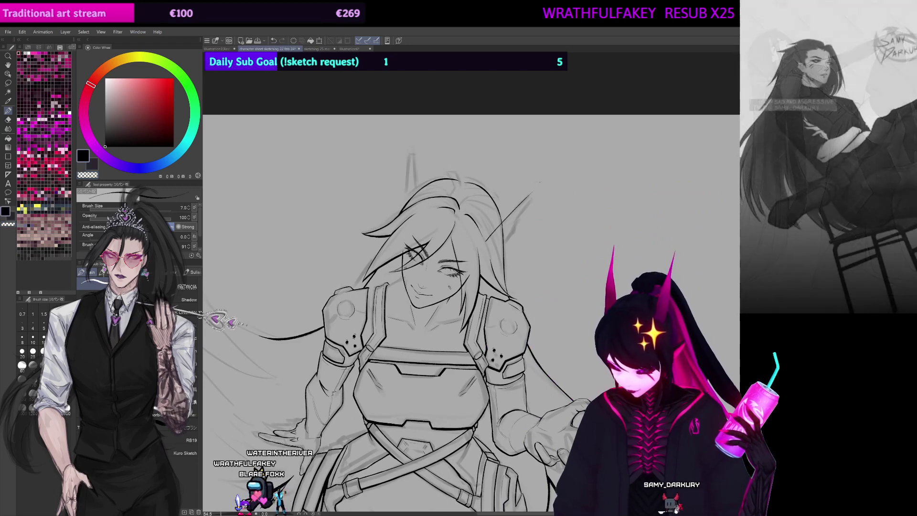
{"action": "key", "text": "ctrl+z"}
{"action": "key", "text": "["}
{"action": "key", "text": "["}
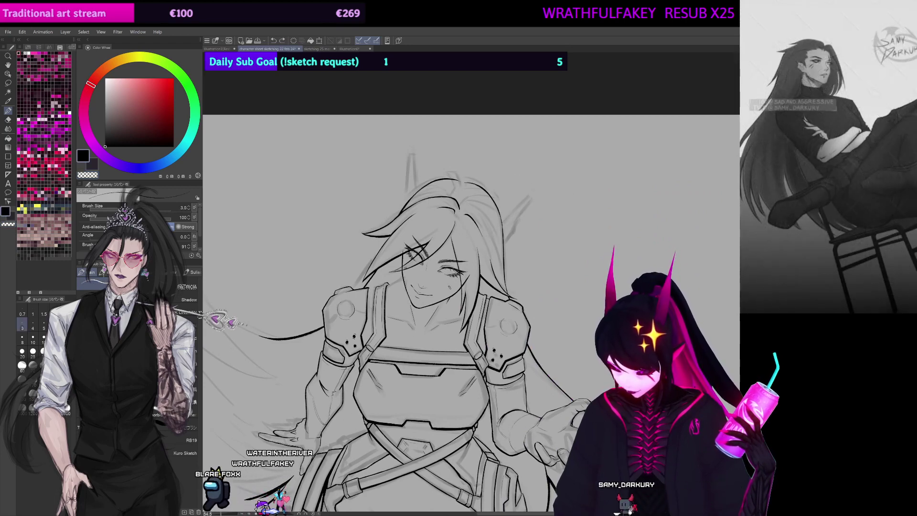
{"action": "left_click_drag", "start_coordinate": [483, 243], "coordinate": [535, 191]}
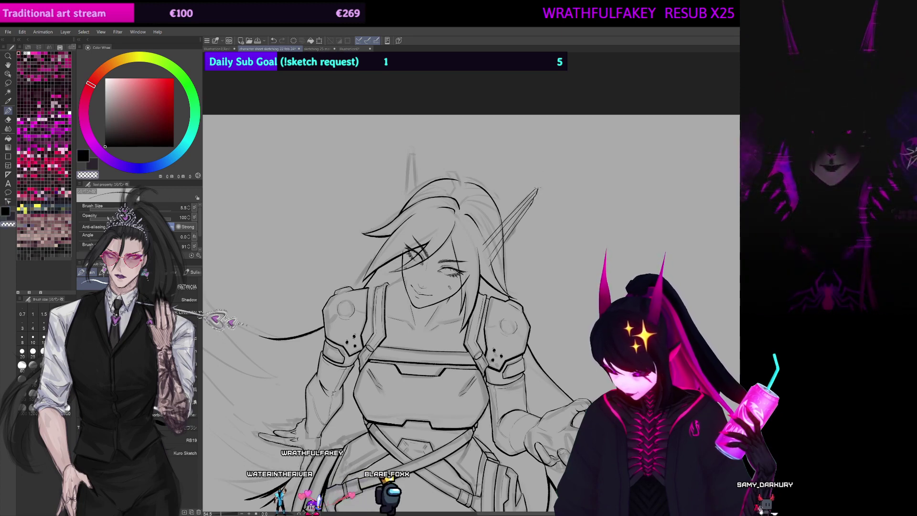
Step: Erase the hair outline overlapping the spike and clean up the line ends at its base, reducing the brush size to 22.8
{"action": "left_click_drag", "start_coordinate": [539, 189], "coordinate": [550, 172]}
{"action": "left_click_drag", "start_coordinate": [484, 193], "coordinate": [495, 193]}
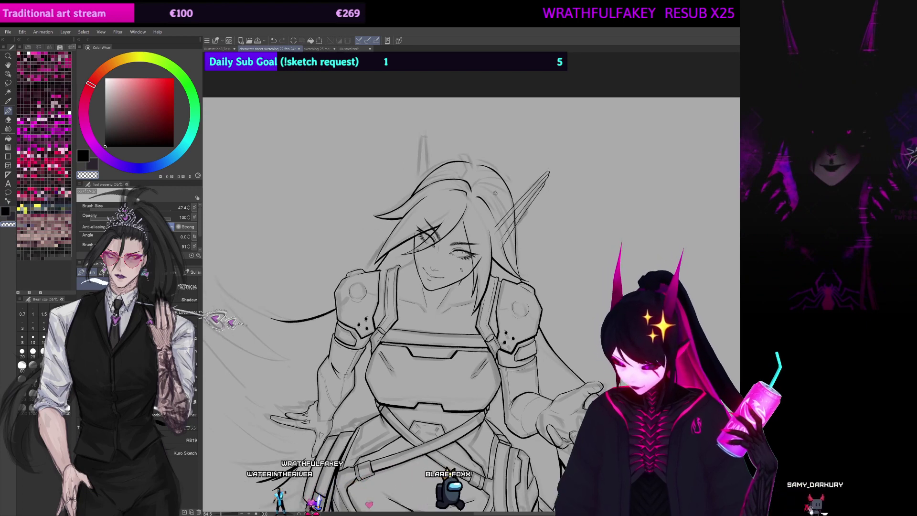
{"action": "mouse_move", "coordinate": [497, 249]}
{"action": "left_mouse_down"}
{"action": "mouse_move", "coordinate": [496, 228]}
{"action": "mouse_move", "coordinate": [492, 239]}
{"action": "left_mouse_up"}
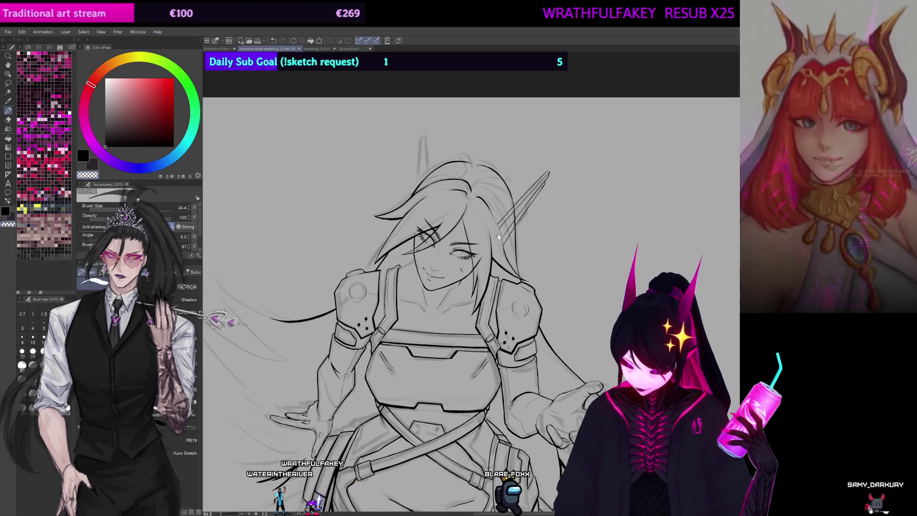
{"action": "left_click_drag", "start_coordinate": [513, 165], "coordinate": [518, 167]}
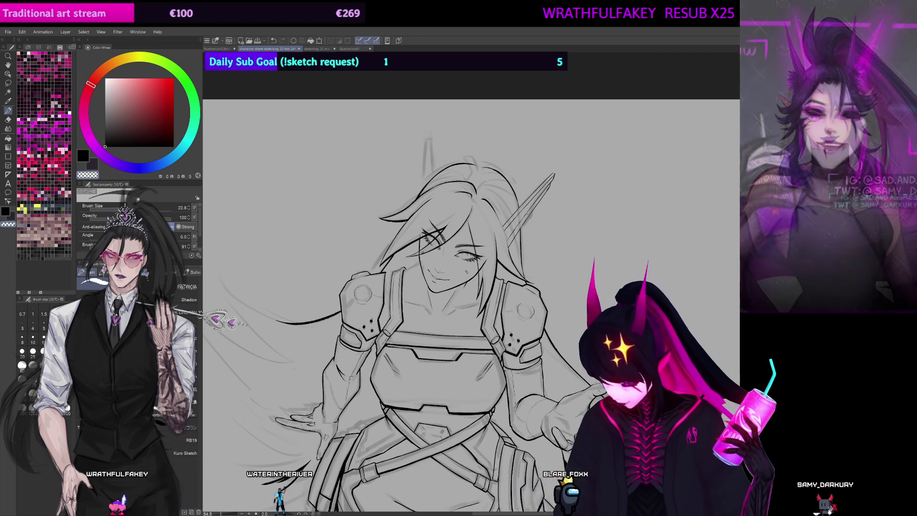
Step: Flip the canvas back to its original orientation and review the spike against the head and upper body
{"action": "left_click_drag", "start_coordinate": [607, 168], "coordinate": [655, 143]}
{"action": "mouse_move", "coordinate": [559, 205]}
{"action": "left_mouse_down"}
{"action": "mouse_move", "coordinate": [512, 249]}
{"action": "mouse_move", "coordinate": [515, 272]}
{"action": "mouse_move", "coordinate": [528, 275]}
{"action": "left_mouse_up"}
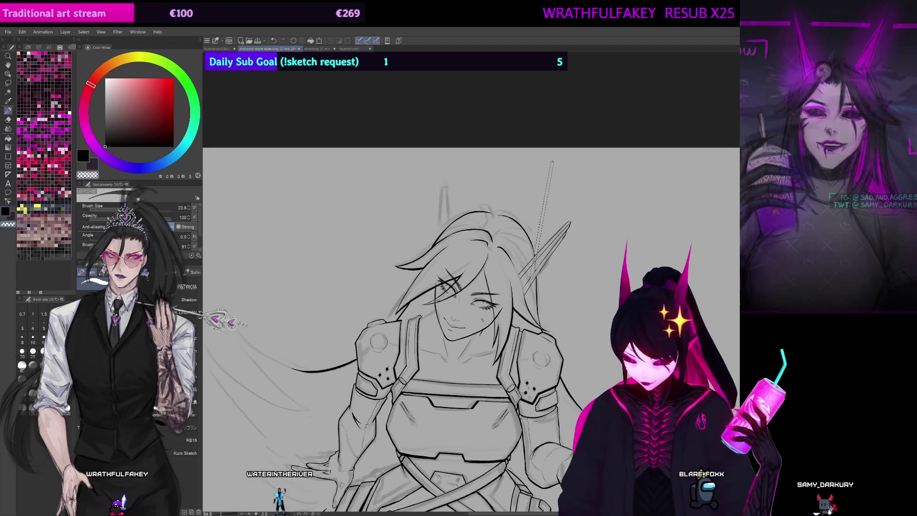
{"action": "key", "text": "h"}
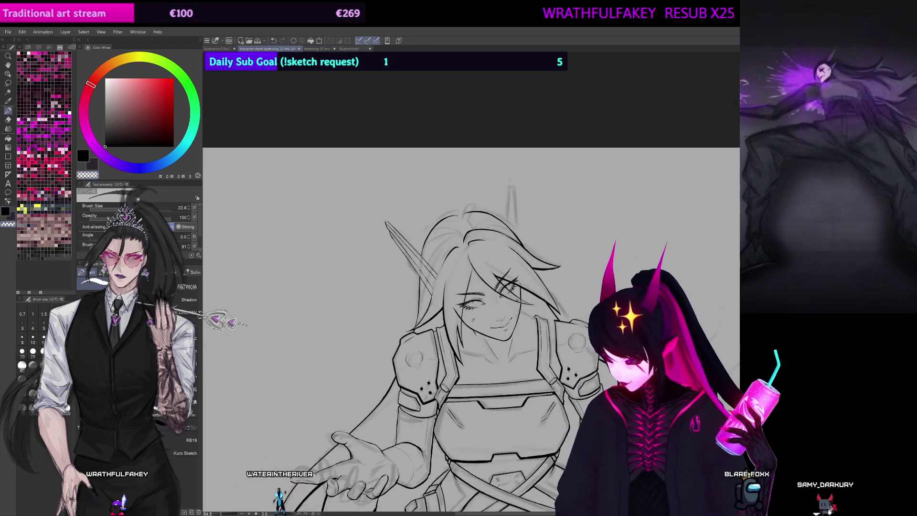
{"action": "left_click_drag", "start_coordinate": [608, 238], "coordinate": [637, 190]}
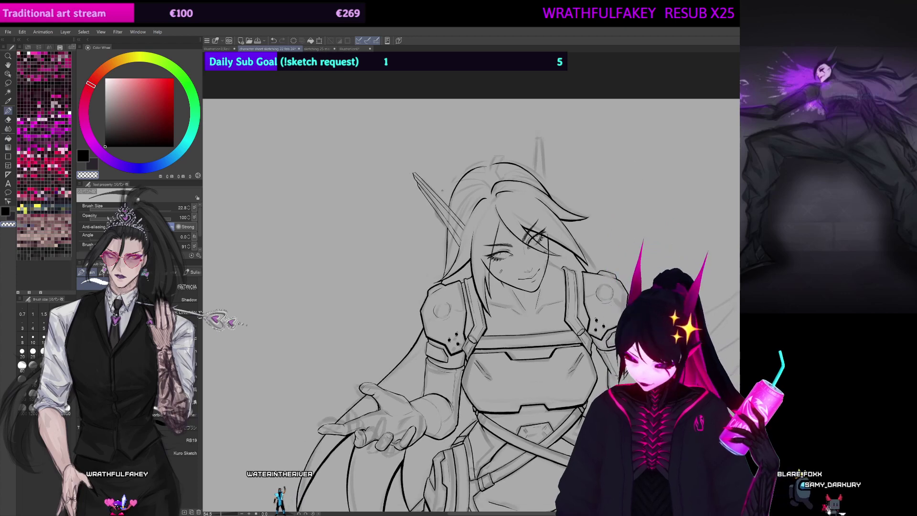
{"action": "left_click_drag", "start_coordinate": [555, 226], "coordinate": [546, 249]}
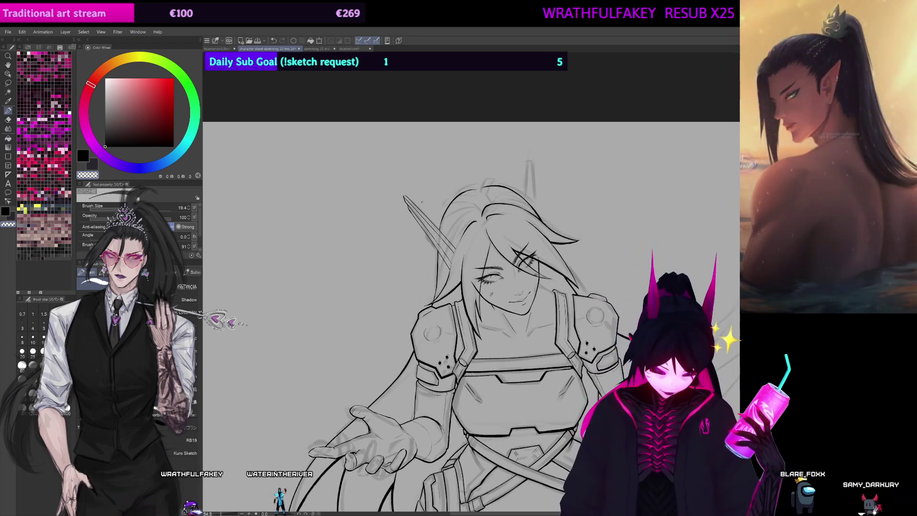
Step: Nudge the inked diagonal spike beside the hair into shape with the Liquify tool
{"action": "key", "text": "j"}
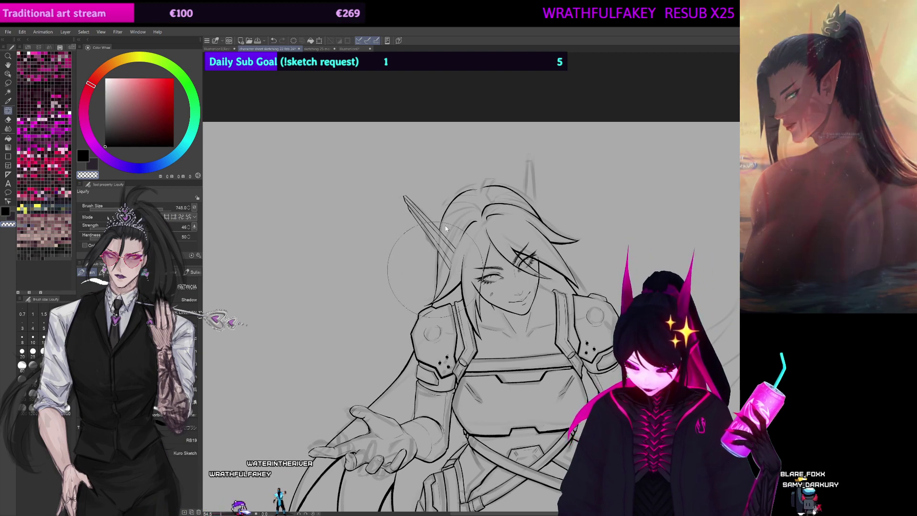
{"action": "left_click_drag", "start_coordinate": [447, 208], "coordinate": [435, 208]}
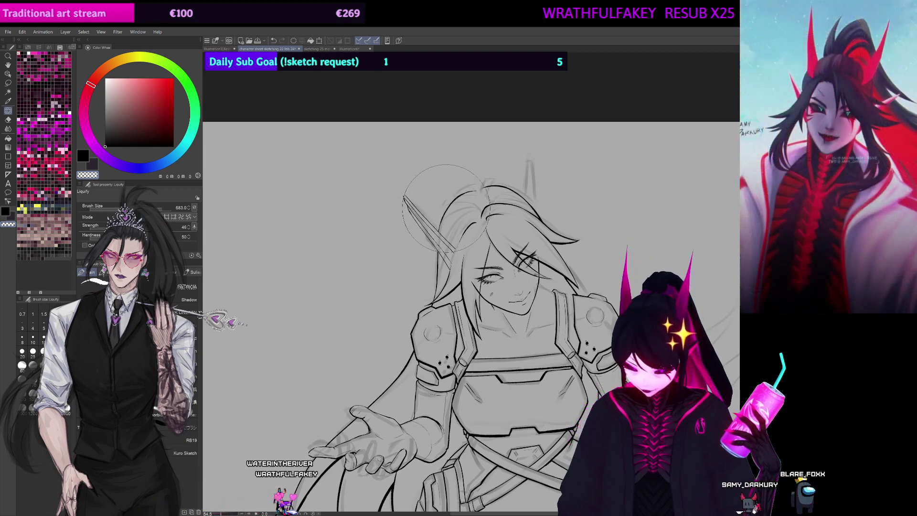
{"action": "left_click_drag", "start_coordinate": [635, 118], "coordinate": [589, 123]}
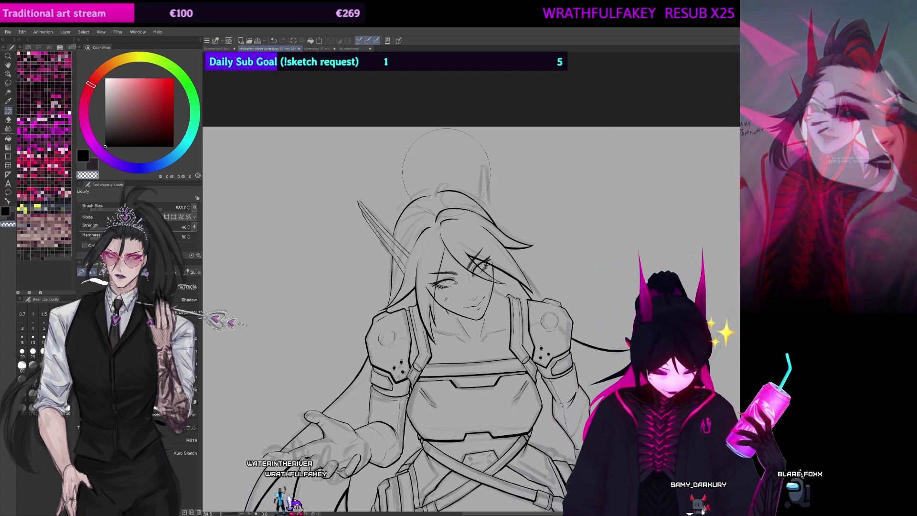
Step: Ink the upright spike on the other side of the head over its sketch, reducing the brush size to 5.0
{"action": "key", "text": "p"}
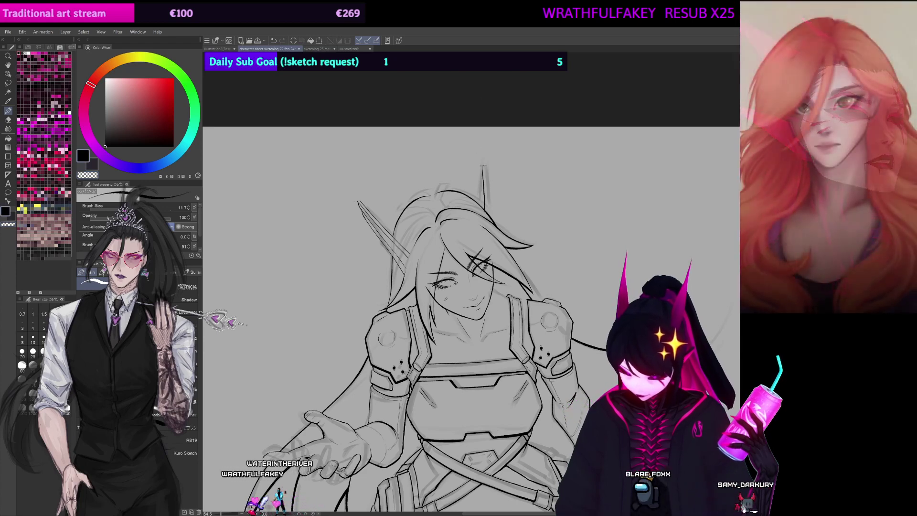
{"action": "key", "text": "]"}
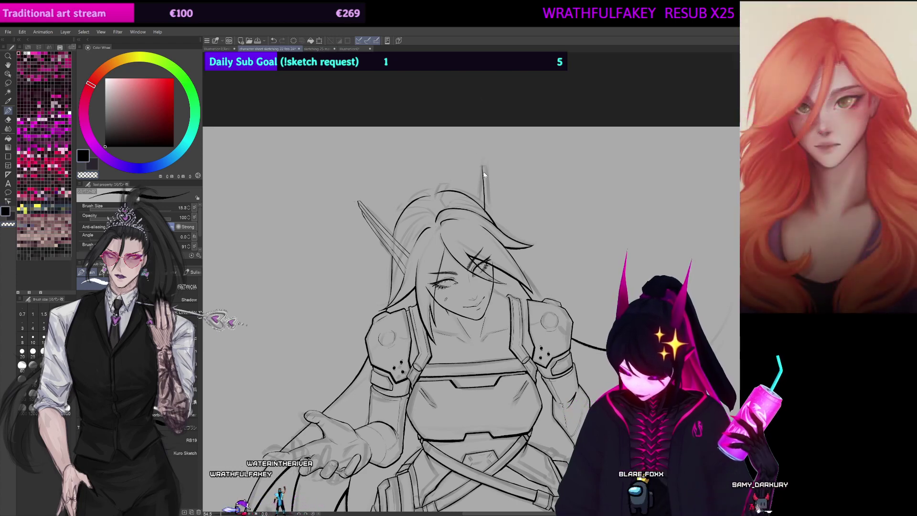
{"action": "key", "text": "ctrl+z"}
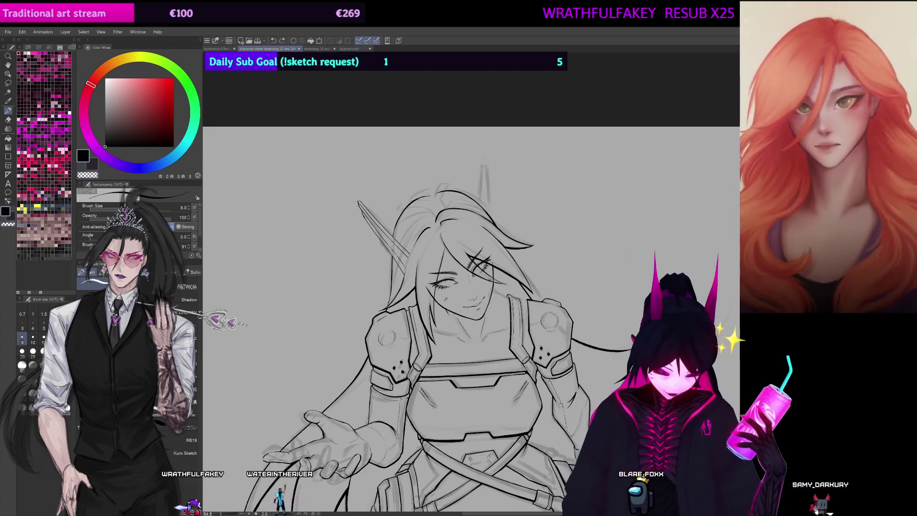
{"action": "key", "text": "["}
{"action": "key", "text": "["}
{"action": "key", "text": "["}
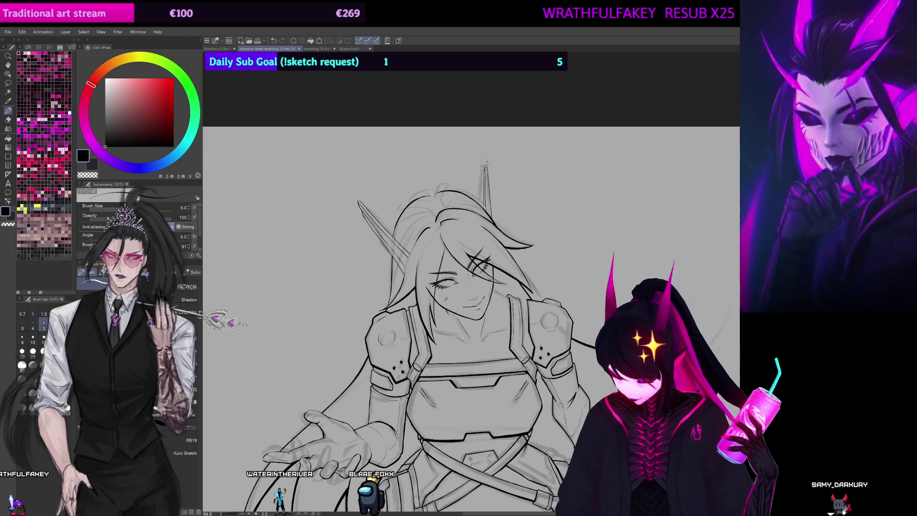
{"action": "key", "text": "c"}
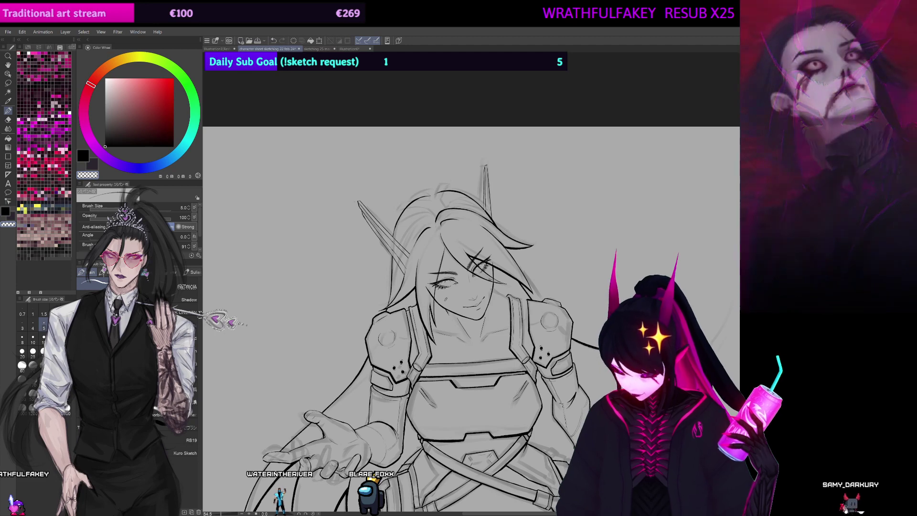
{"action": "key", "text": "c"}
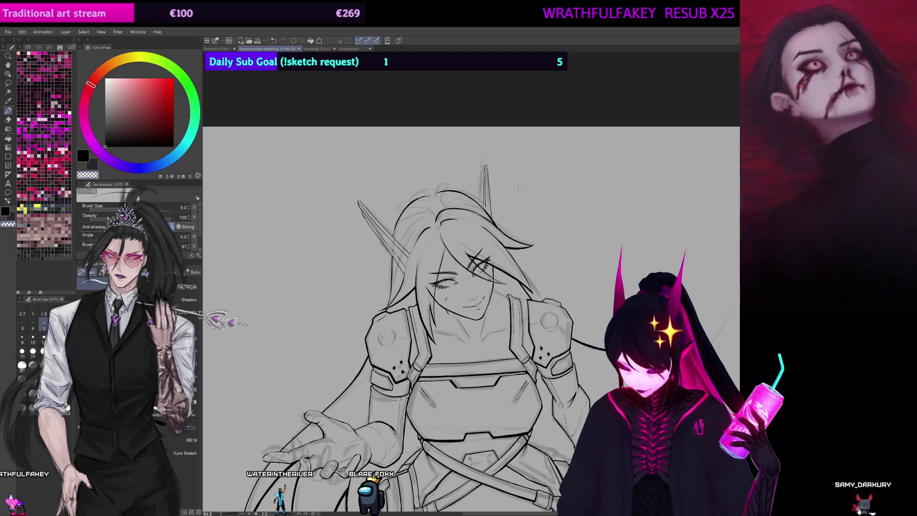
Step: Add fine lengthwise strokes along the upright spike behind the hair
{"action": "left_click_drag", "start_coordinate": [513, 168], "coordinate": [543, 127]}
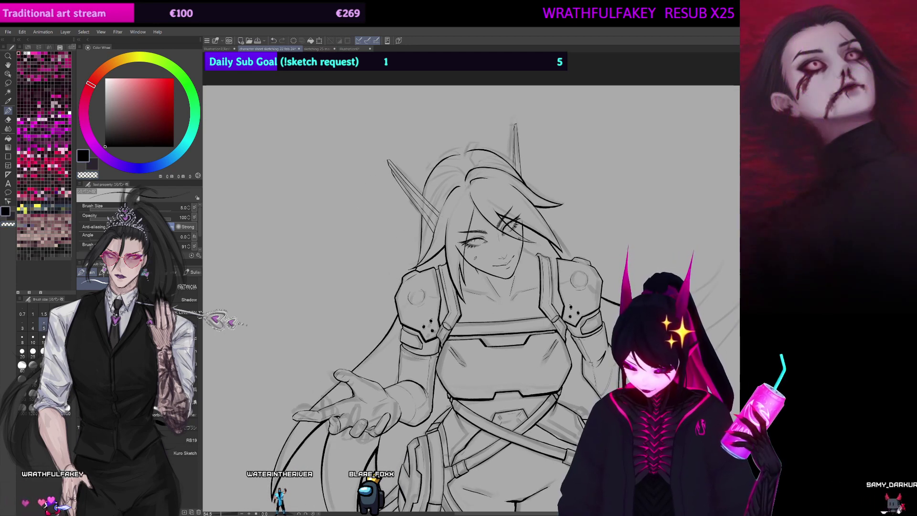
{"action": "left_click_drag", "start_coordinate": [440, 207], "coordinate": [444, 204]}
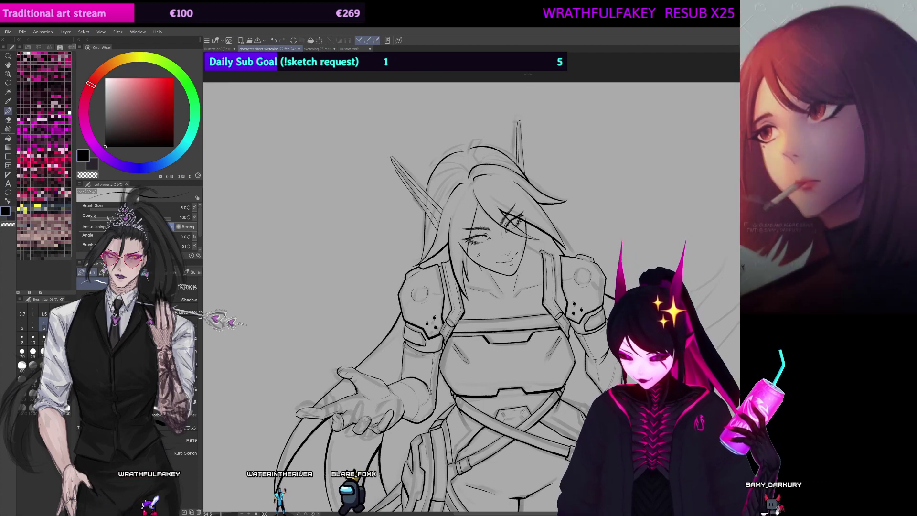
{"action": "left_click_drag", "start_coordinate": [250, 167], "coordinate": [293, 172]}
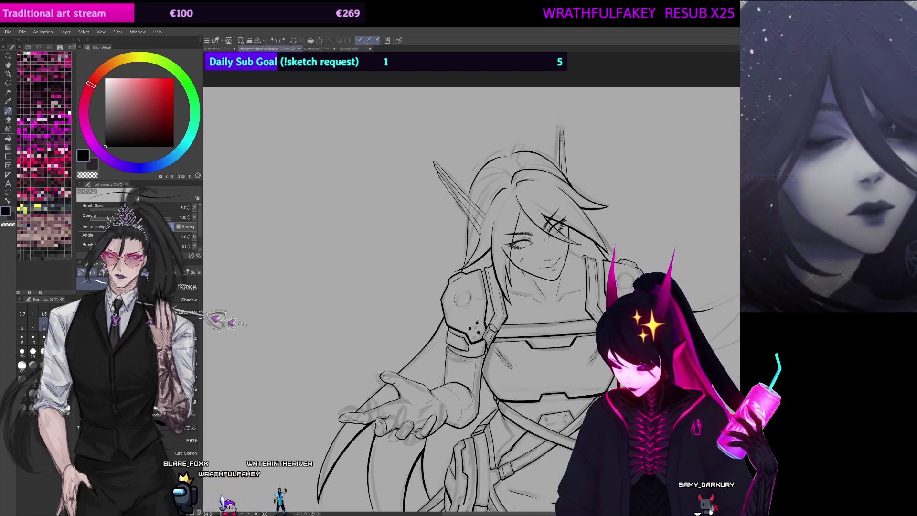
{"action": "left_click_drag", "start_coordinate": [561, 138], "coordinate": [562, 169]}
{"action": "left_click_drag", "start_coordinate": [564, 124], "coordinate": [567, 175]}
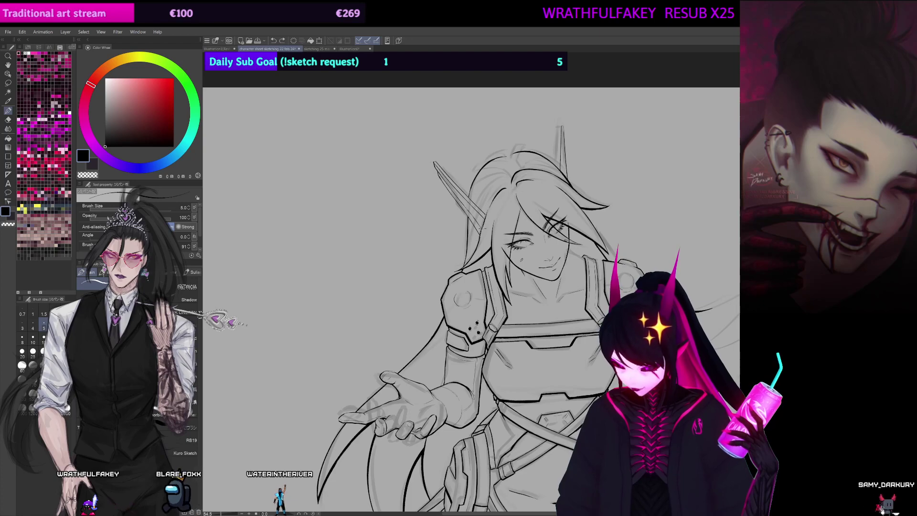
Step: Start a thin inner outline on the hip panel beside the lowered arm, reducing the brush size to 2.3
{"action": "left_click_drag", "start_coordinate": [477, 334], "coordinate": [394, 204]}
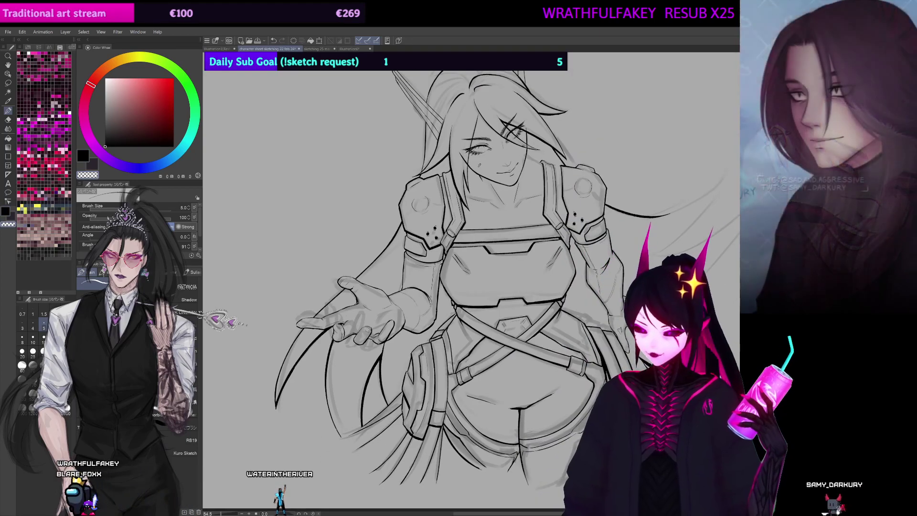
{"action": "scroll", "coordinate": [395, 203], "scroll_direction": "down", "scroll_amount": 1}
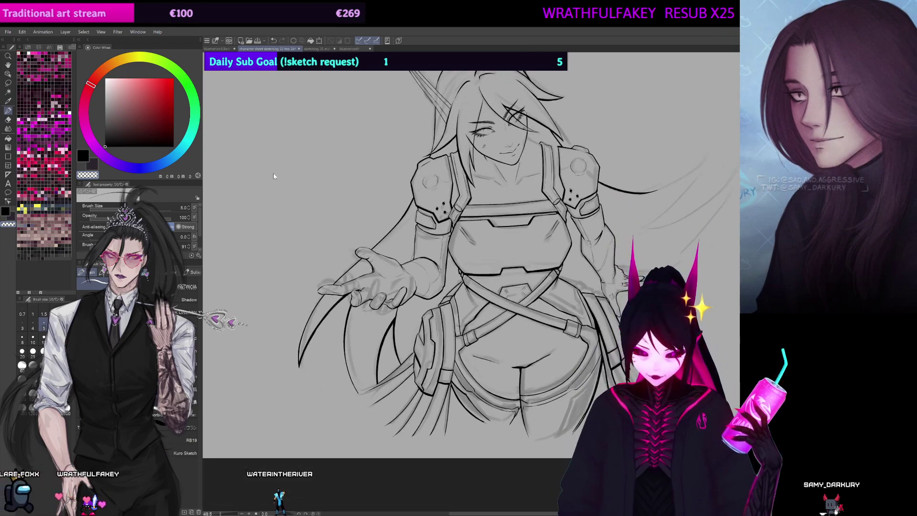
{"action": "scroll", "coordinate": [553, 296], "scroll_direction": "up", "scroll_amount": 5}
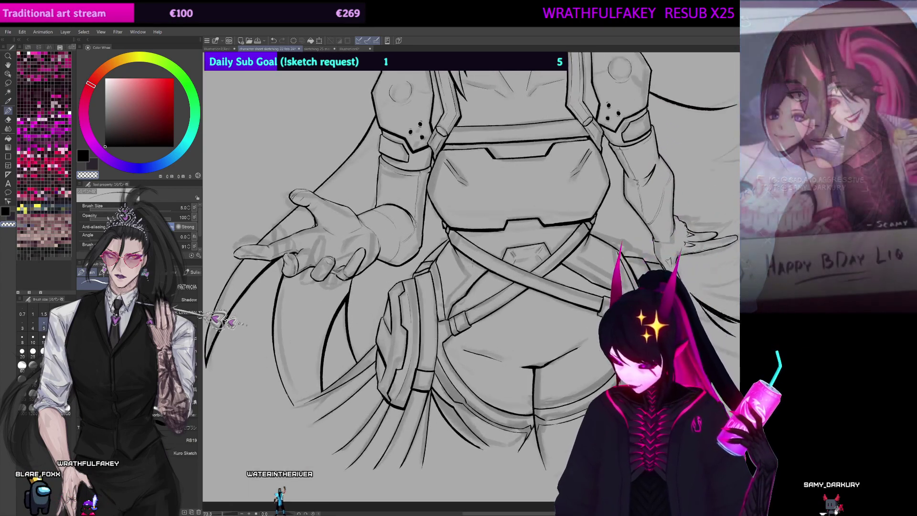
{"action": "left_click_drag", "start_coordinate": [552, 296], "coordinate": [500, 309]}
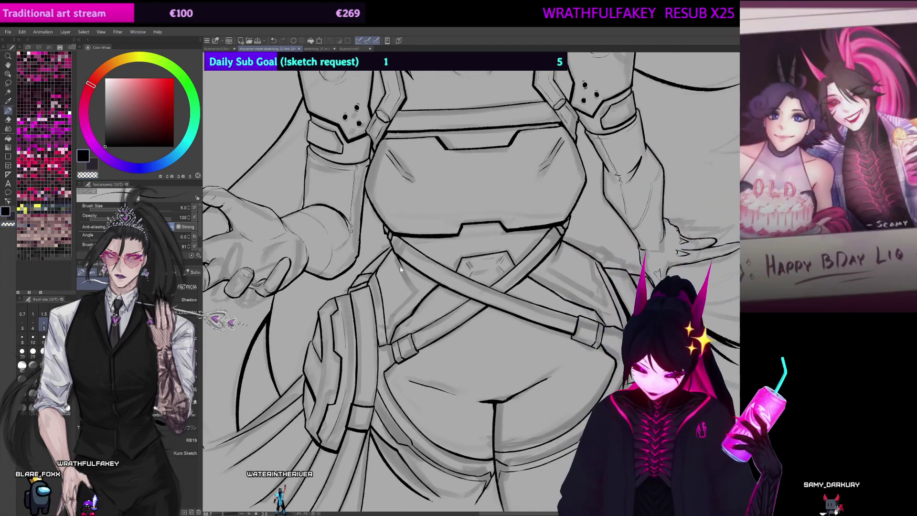
{"action": "left_click_drag", "start_coordinate": [400, 267], "coordinate": [375, 256]}
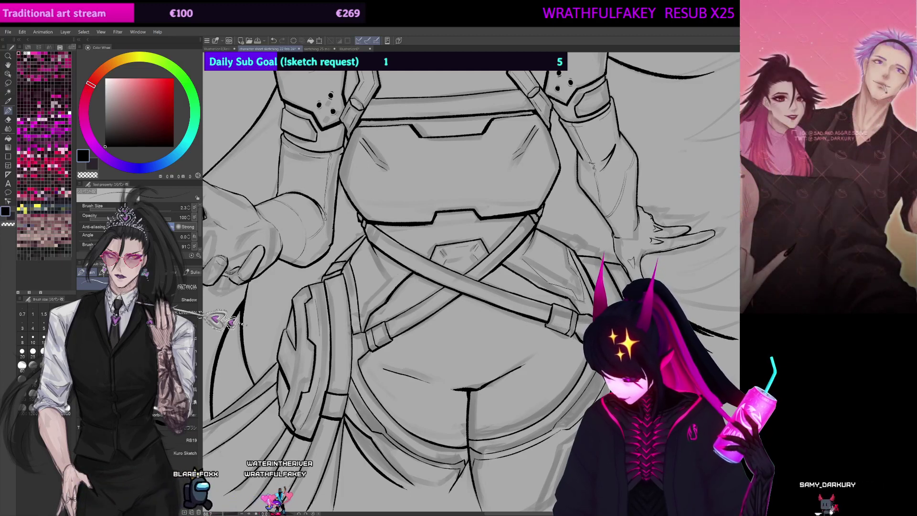
{"action": "scroll", "coordinate": [479, 283], "scroll_direction": "up", "scroll_amount": 3}
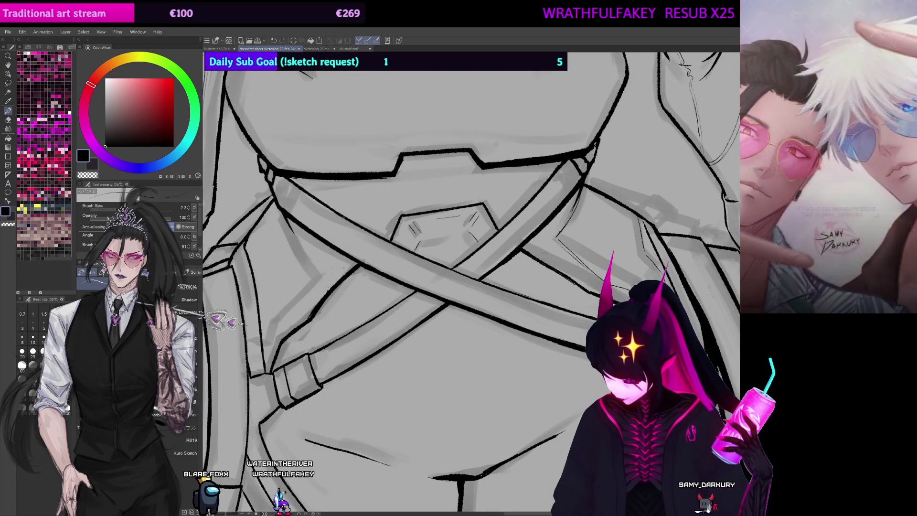
Step: Rotate the canvas, complete the thin double inner outline of that hip panel, and reset the rotation
{"action": "left_click_drag", "start_coordinate": [583, 162], "coordinate": [324, 308]}
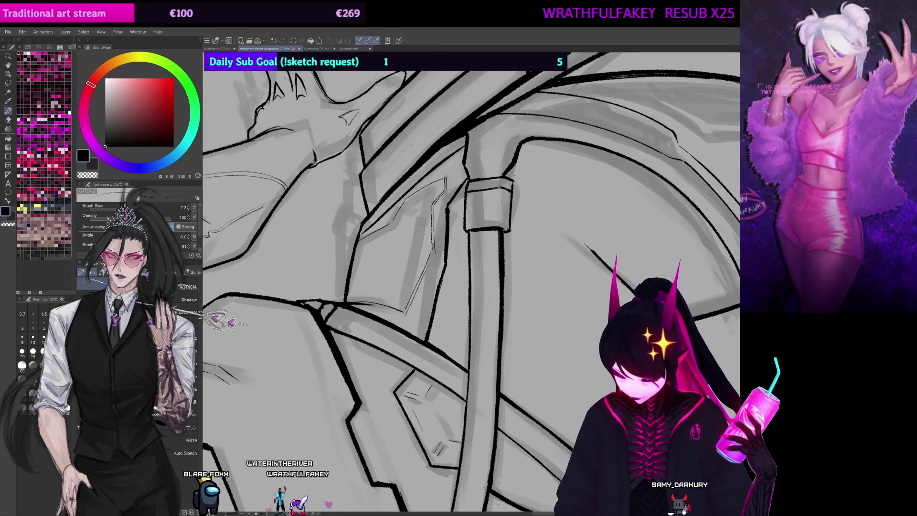
{"action": "left_click_drag", "start_coordinate": [452, 167], "coordinate": [513, 152]}
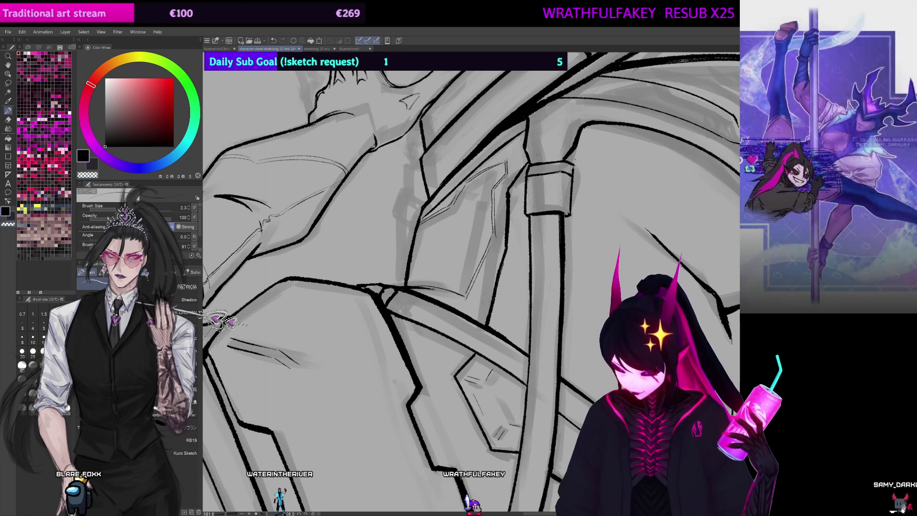
{"action": "left_click_drag", "start_coordinate": [471, 202], "coordinate": [506, 151]}
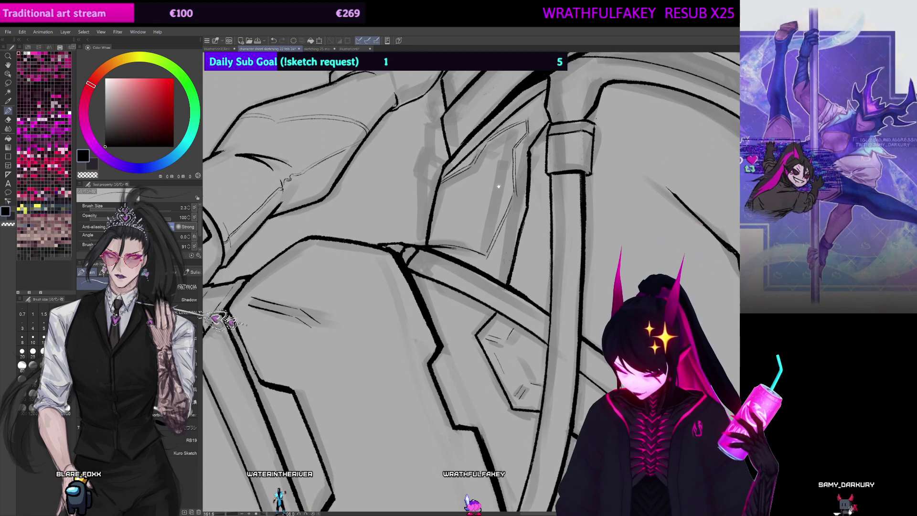
{"action": "scroll", "coordinate": [505, 151], "scroll_direction": "down", "scroll_amount": 4}
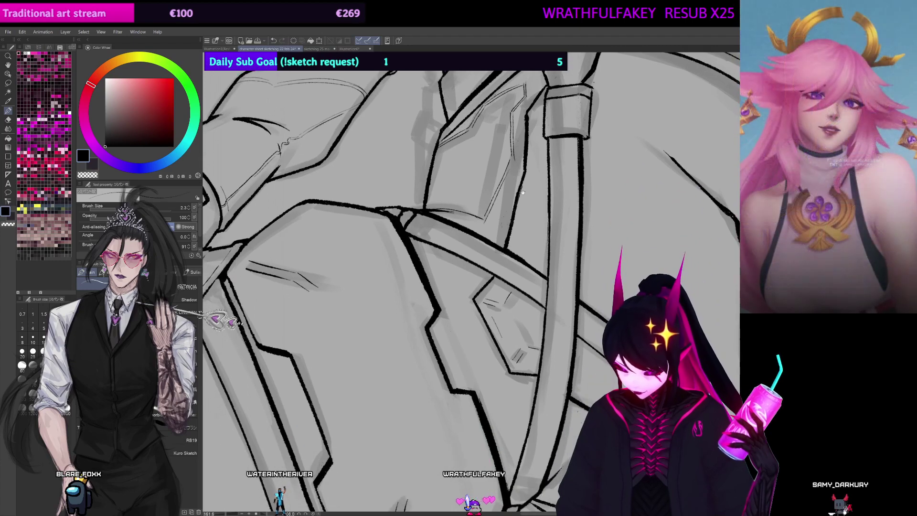
{"action": "key", "text": "ctrl+at"}
Step: Ink a matching thin double outline inside the opposite hip panel, between the thigh pouch and the crossed belts
{"action": "left_click_drag", "start_coordinate": [429, 304], "coordinate": [570, 227]}
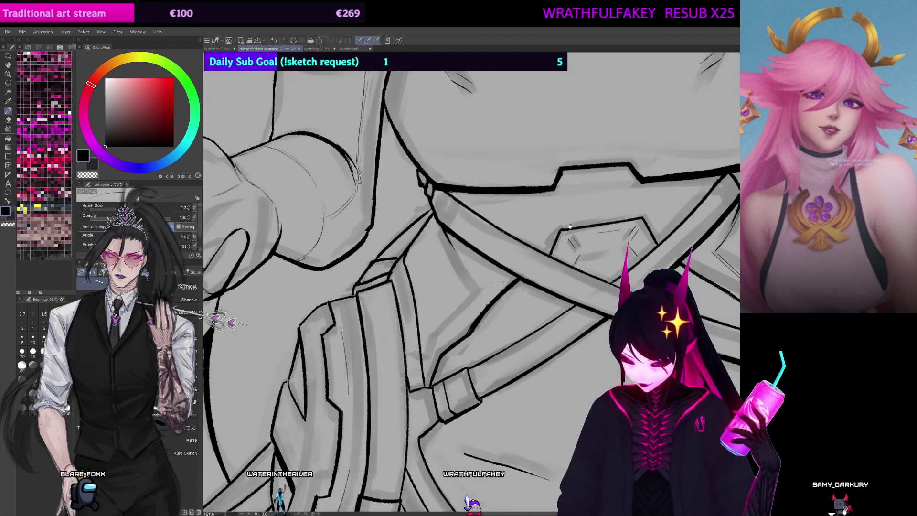
{"action": "scroll", "coordinate": [576, 246], "scroll_direction": "up", "scroll_amount": 1}
{"action": "left_click_drag", "start_coordinate": [591, 282], "coordinate": [408, 282]}
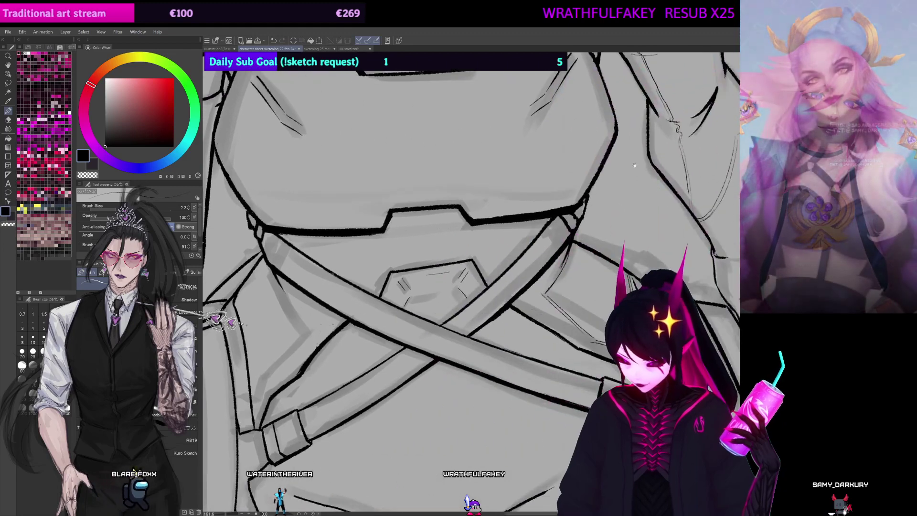
{"action": "left_click_drag", "start_coordinate": [597, 188], "coordinate": [666, 147]}
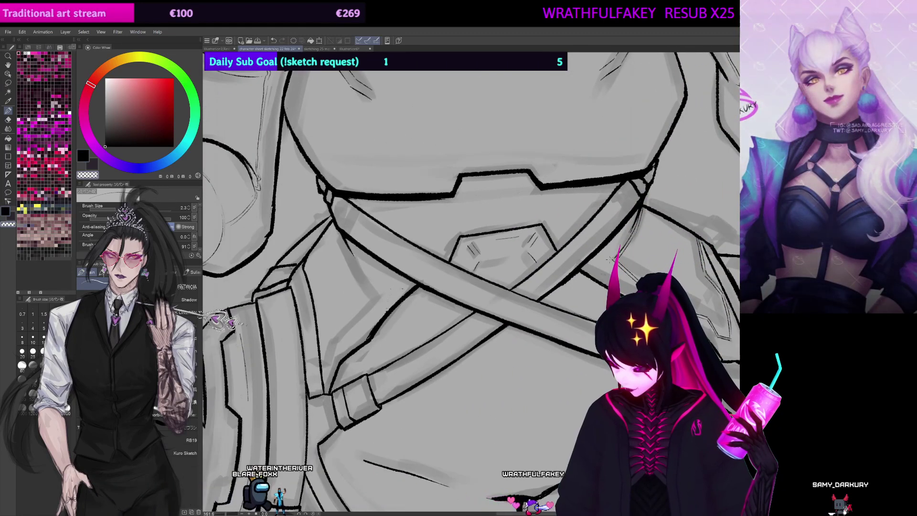
{"action": "left_click_drag", "start_coordinate": [614, 255], "coordinate": [623, 236]}
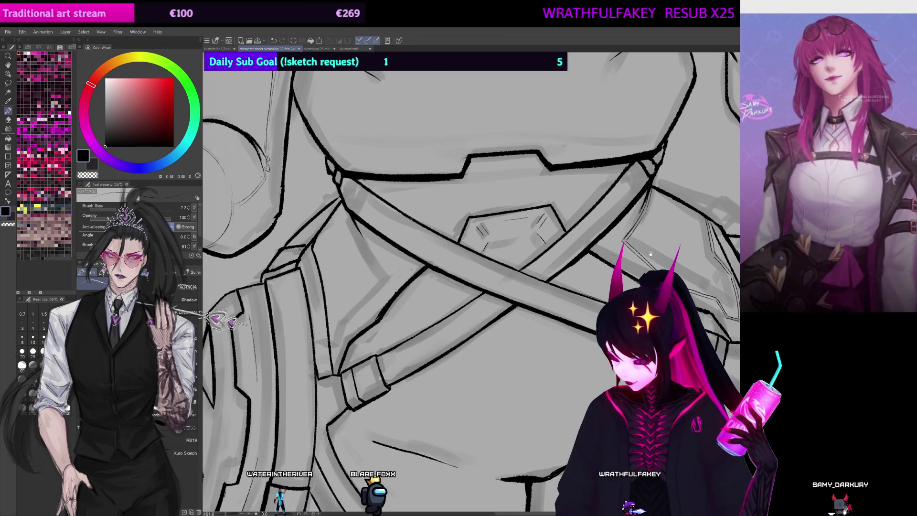
{"action": "left_click_drag", "start_coordinate": [555, 263], "coordinate": [511, 265]}
{"action": "scroll", "coordinate": [471, 282], "scroll_direction": "left", "scroll_amount": 3}
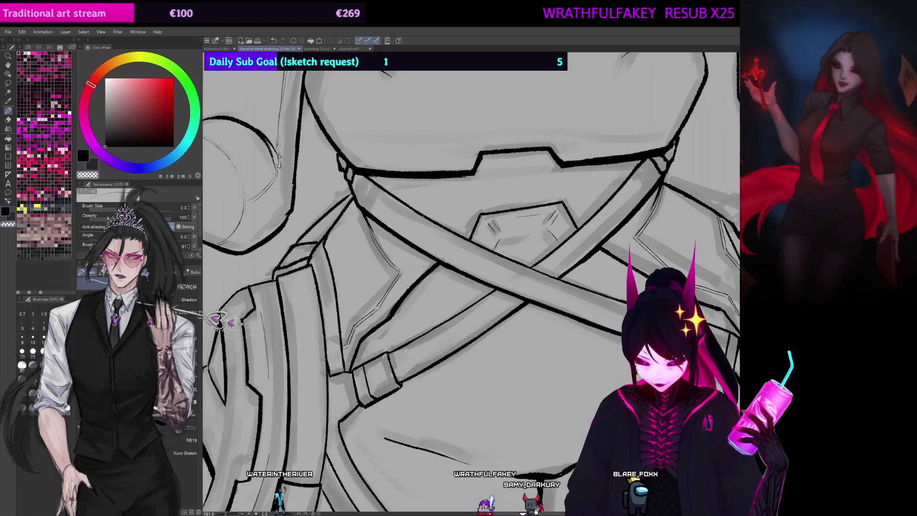
{"action": "left_click_drag", "start_coordinate": [386, 244], "coordinate": [405, 275]}
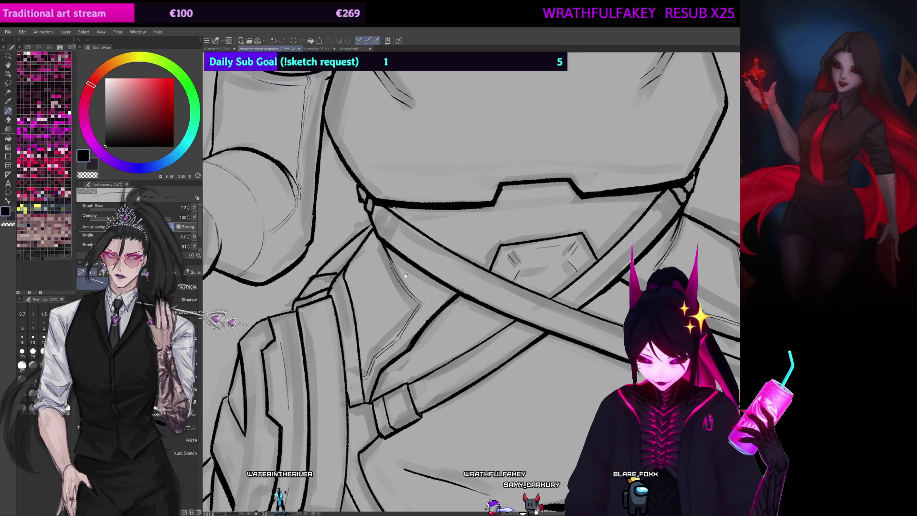
{"action": "left_click_drag", "start_coordinate": [393, 204], "coordinate": [393, 175]}
{"action": "scroll", "coordinate": [478, 277], "scroll_direction": "down", "scroll_amount": 5}
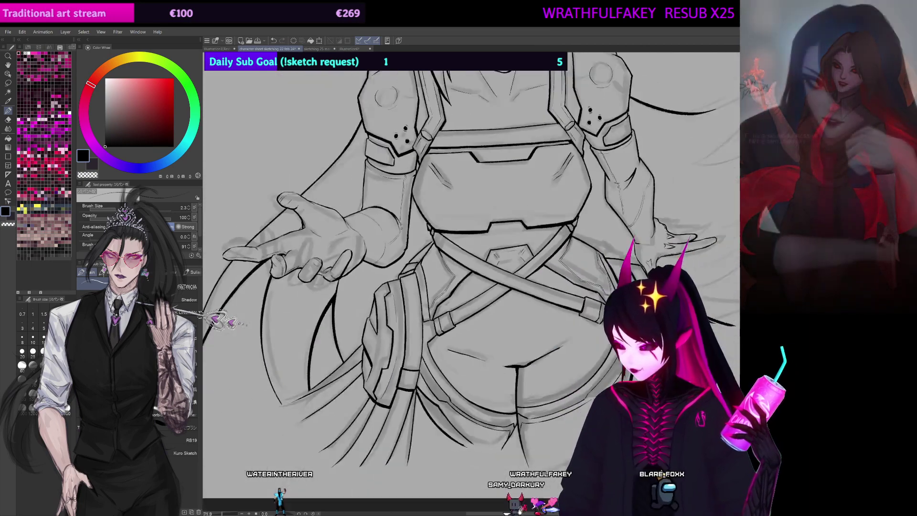
{"action": "mouse_move", "coordinate": [478, 215]}
{"action": "left_mouse_down"}
{"action": "mouse_move", "coordinate": [426, 269]}
{"action": "mouse_move", "coordinate": [459, 307]}
{"action": "left_mouse_up"}
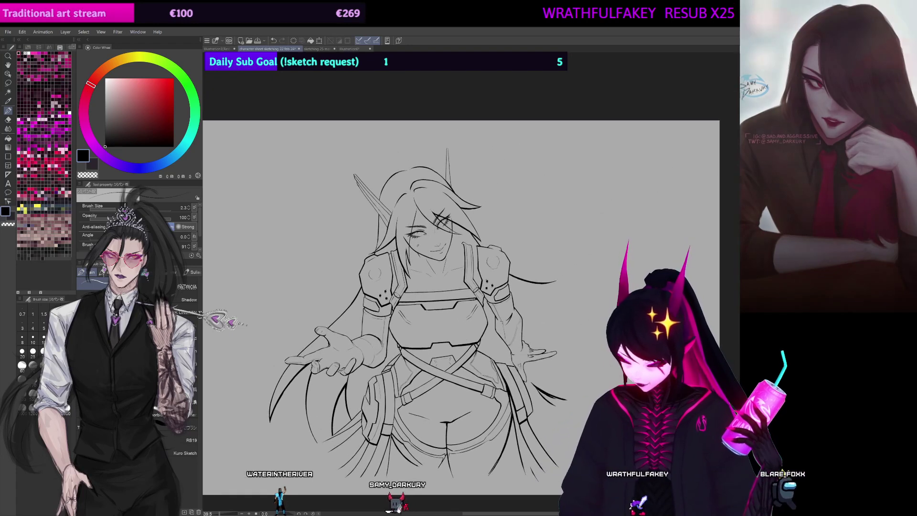
Step: Ink the short neck-to-shoulder line between the jaw and the shoulder strap, setting the brush size to 4.5
{"action": "scroll", "coordinate": [478, 285], "scroll_direction": "up", "scroll_amount": 3}
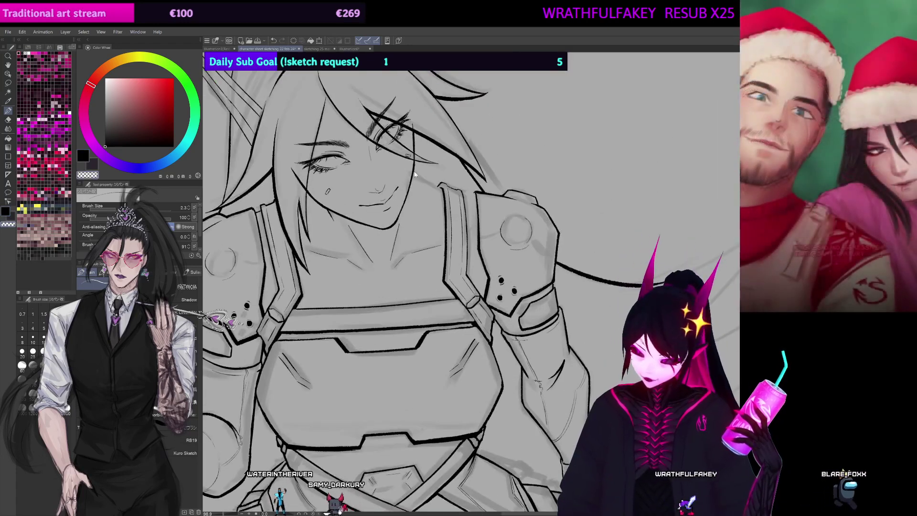
{"action": "key", "text": "bracketright"}
{"action": "left_click_drag", "start_coordinate": [413, 174], "coordinate": [438, 190]}
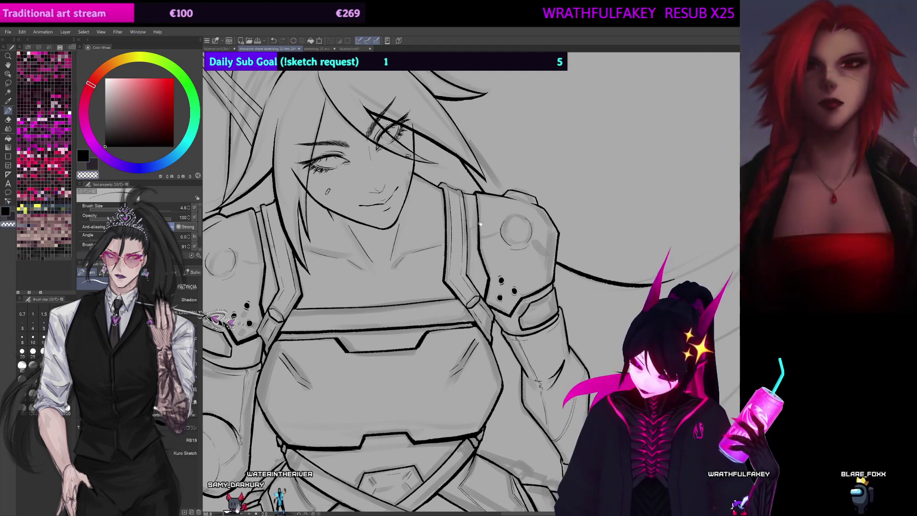
Step: Examine the inked face, head spikes, shoulder armour and full figure for areas that still need work
{"action": "left_click_drag", "start_coordinate": [406, 248], "coordinate": [531, 325]}
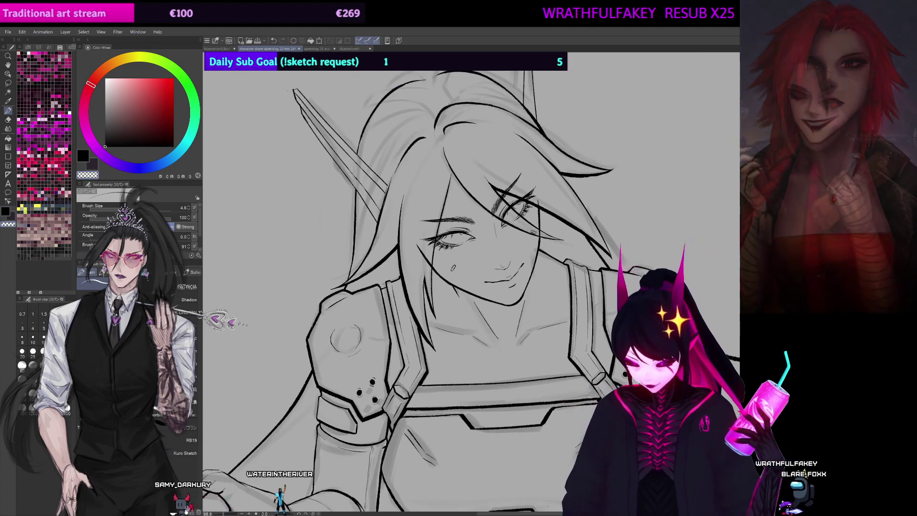
{"action": "scroll", "coordinate": [395, 415], "scroll_direction": "down", "scroll_amount": 2}
{"action": "scroll", "coordinate": [395, 414], "scroll_direction": "down", "scroll_amount": 2}
{"action": "key", "text": "ctrl+plus"}
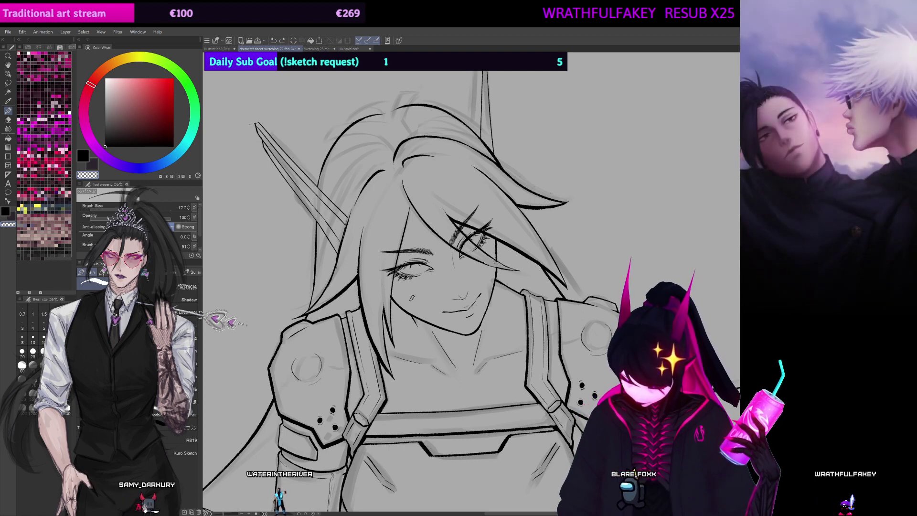
{"action": "left_click_drag", "start_coordinate": [438, 233], "coordinate": [417, 285]}
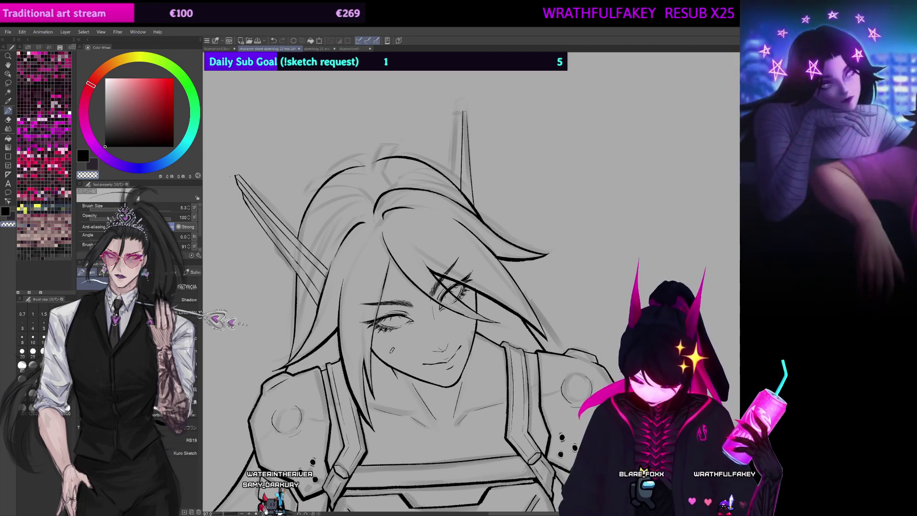
{"action": "left_click_drag", "start_coordinate": [518, 210], "coordinate": [552, 167]}
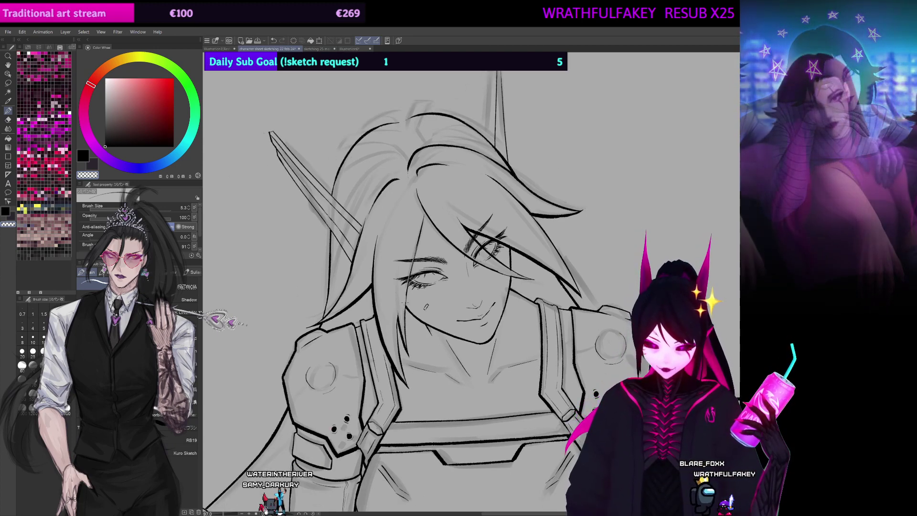
{"action": "left_click_drag", "start_coordinate": [434, 344], "coordinate": [470, 293]}
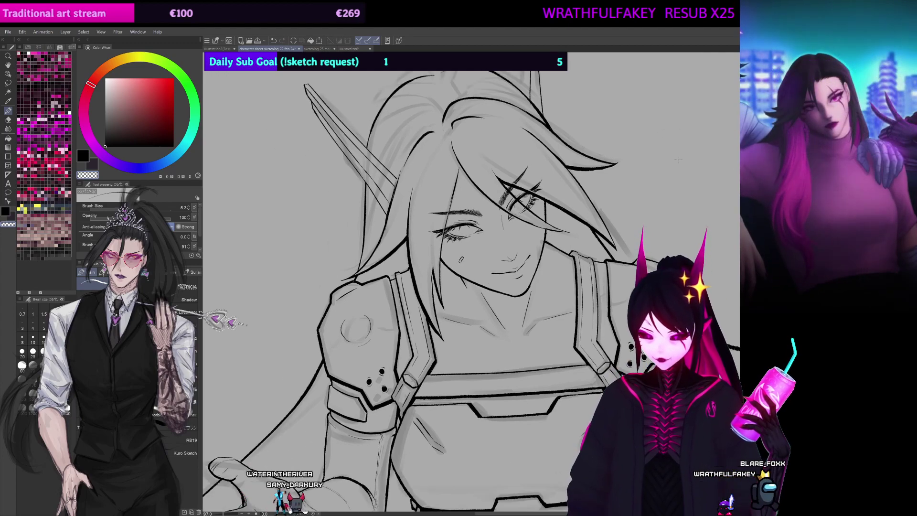
{"action": "scroll", "coordinate": [678, 159], "scroll_direction": "down", "scroll_amount": 6}
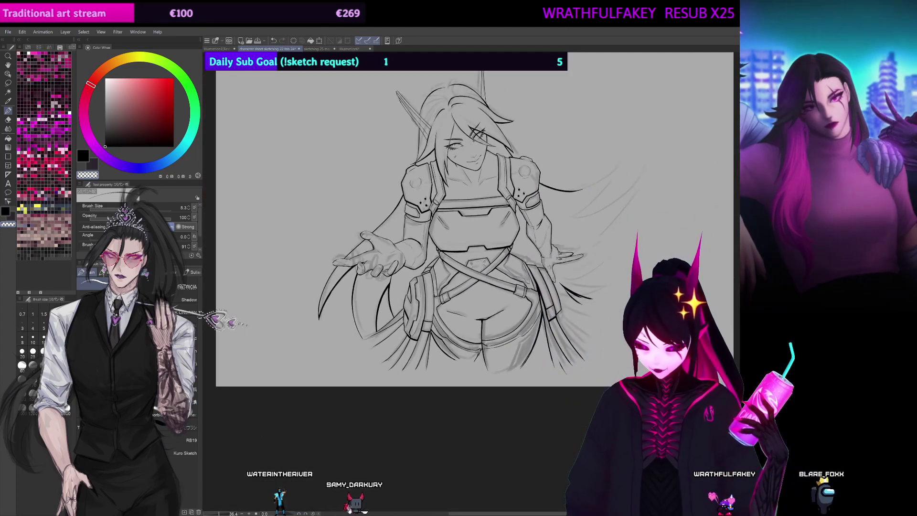
{"action": "scroll", "coordinate": [521, 317], "scroll_direction": "up", "scroll_amount": 1}
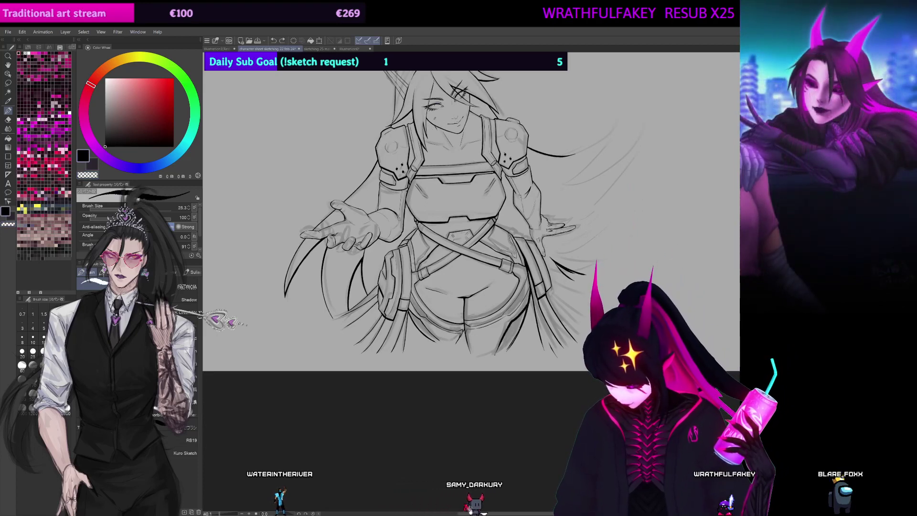
{"action": "key", "text": "ctrl+z"}
{"action": "key", "text": "["}
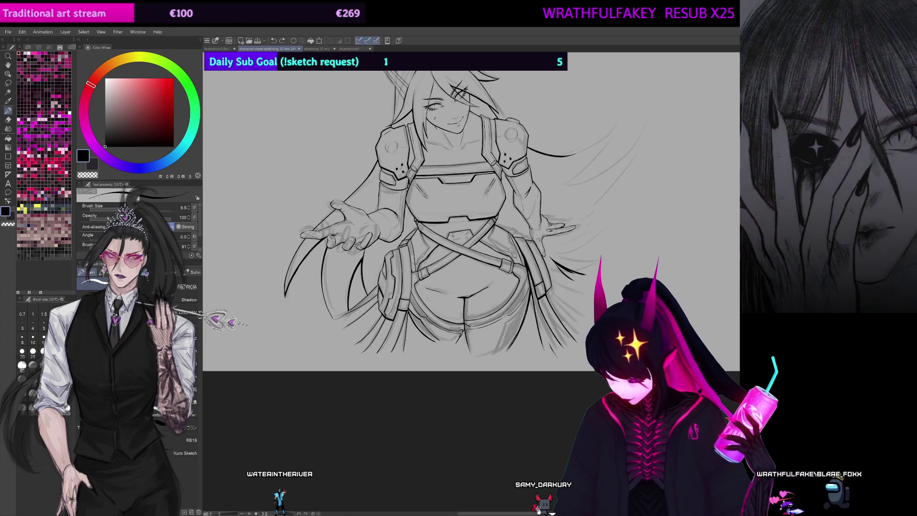
Step: Frame the figure with a dark upright rectangular panel and select the panel's area for erasing
{"action": "scroll", "coordinate": [488, 358], "scroll_direction": "down", "scroll_amount": 3}
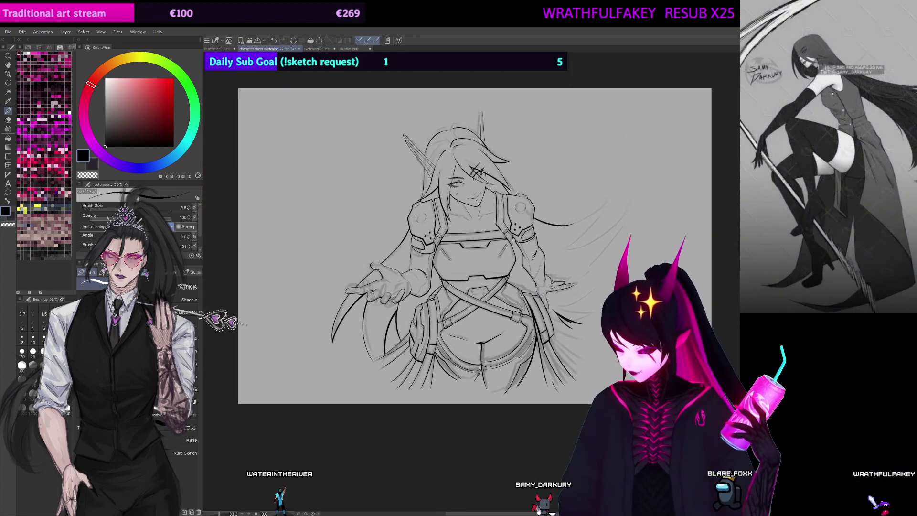
{"action": "left_click_drag", "start_coordinate": [475, 246], "coordinate": [451, 274]}
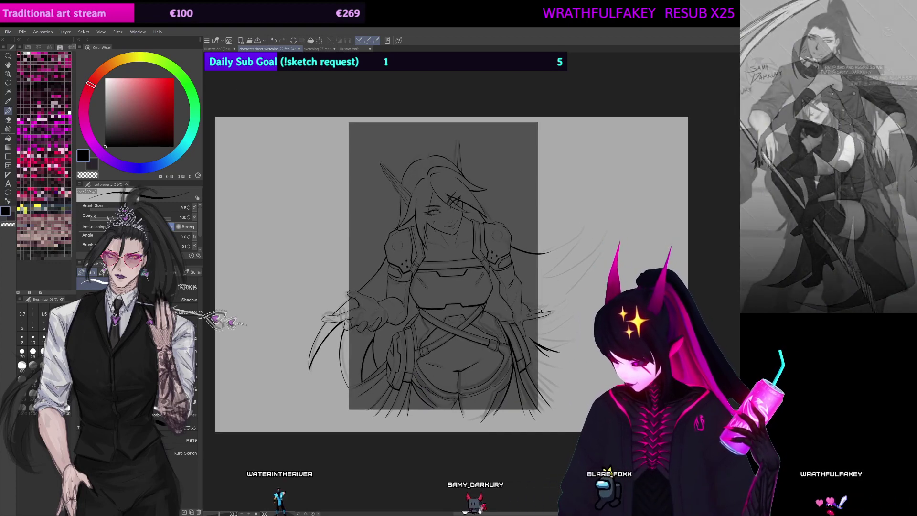
{"action": "mouse_move", "coordinate": [451, 274]}
{"action": "left_mouse_down"}
{"action": "mouse_move", "coordinate": [470, 282]}
{"action": "mouse_move", "coordinate": [462, 283]}
{"action": "mouse_move", "coordinate": [474, 276]}
{"action": "left_mouse_up"}
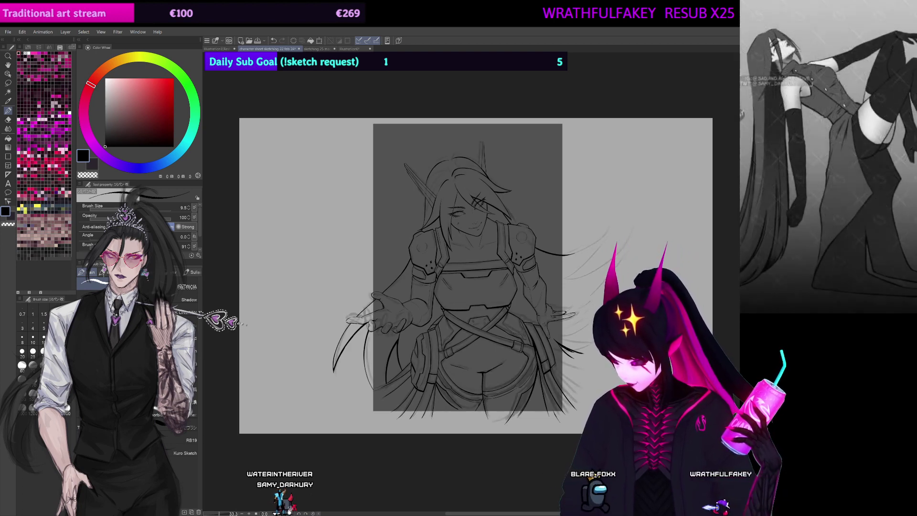
{"action": "key", "text": "ctrl+a"}
{"action": "key", "text": "e"}
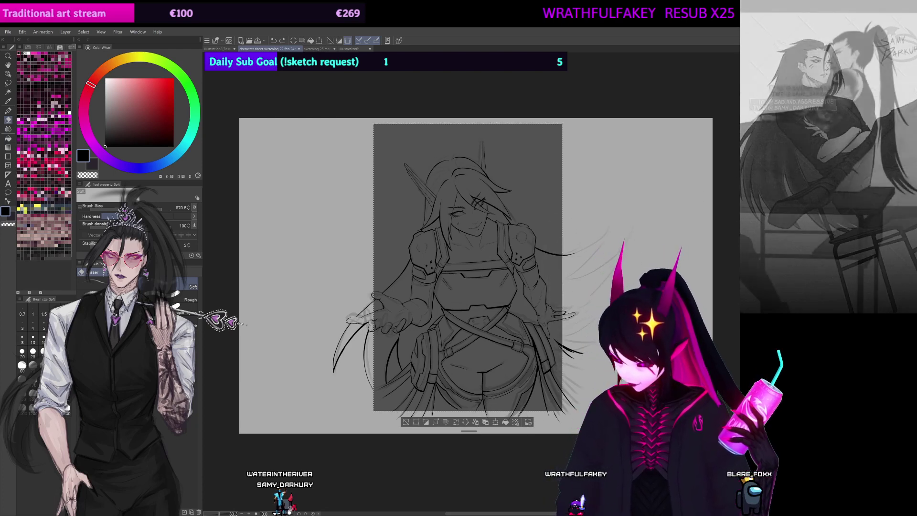
Step: Invert the panel selection and erase the strokes outside the panel beside the lowered hand with the soft eraser at size 670.5
{"action": "key", "text": "ctrl+a"}
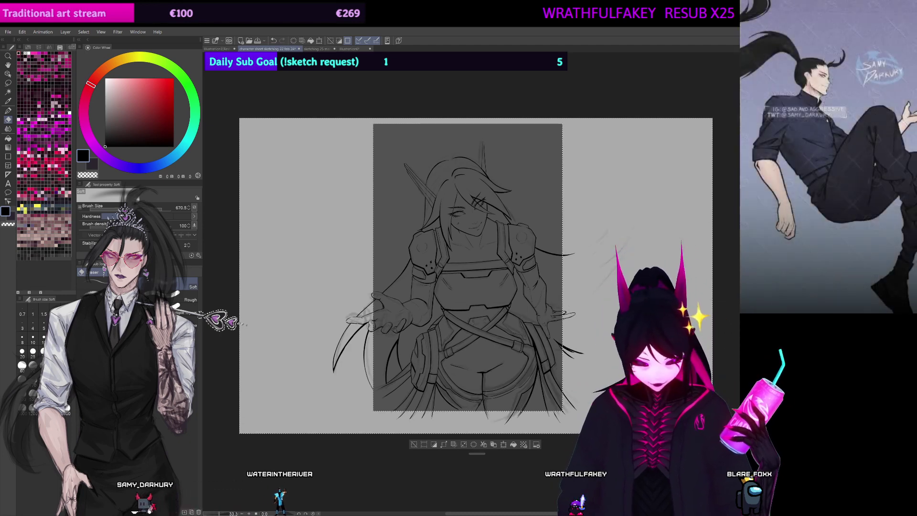
{"action": "key", "text": "ctrl+z"}
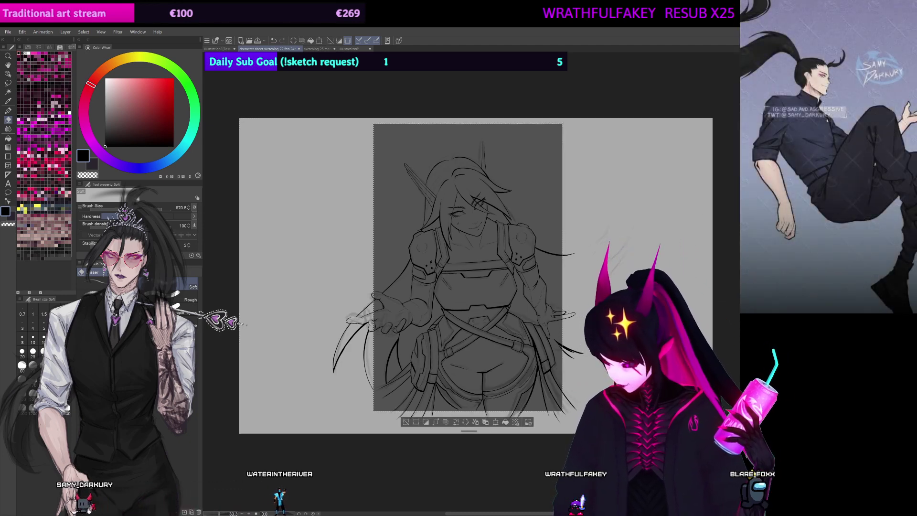
{"action": "key", "text": "ctrl+z"}
{"action": "key", "text": "ctrl+y"}
{"action": "left_click_drag", "start_coordinate": [554, 296], "coordinate": [549, 377]}
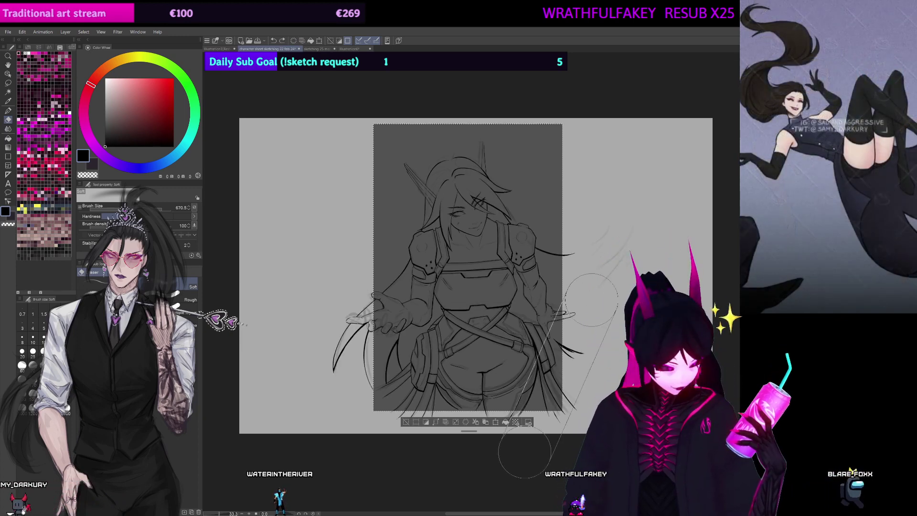
{"action": "key", "text": "ctrl+a"}
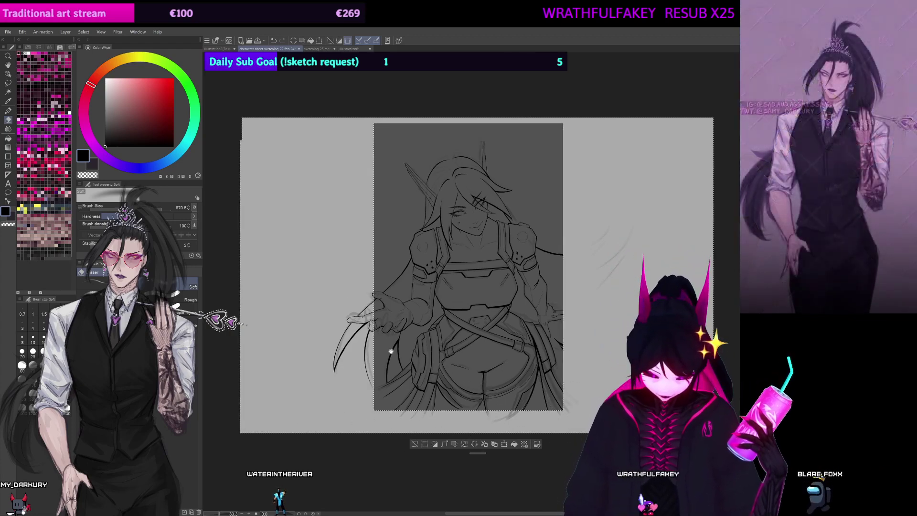
Step: Erase the inked claw-shaped strands that hang outside the panel below the outstretched hand
{"action": "mouse_move", "coordinate": [391, 351]}
{"action": "left_mouse_down"}
{"action": "mouse_move", "coordinate": [568, 200]}
{"action": "mouse_move", "coordinate": [571, 255]}
{"action": "mouse_move", "coordinate": [695, 253]}
{"action": "left_mouse_up"}
{"action": "key", "text": "p"}
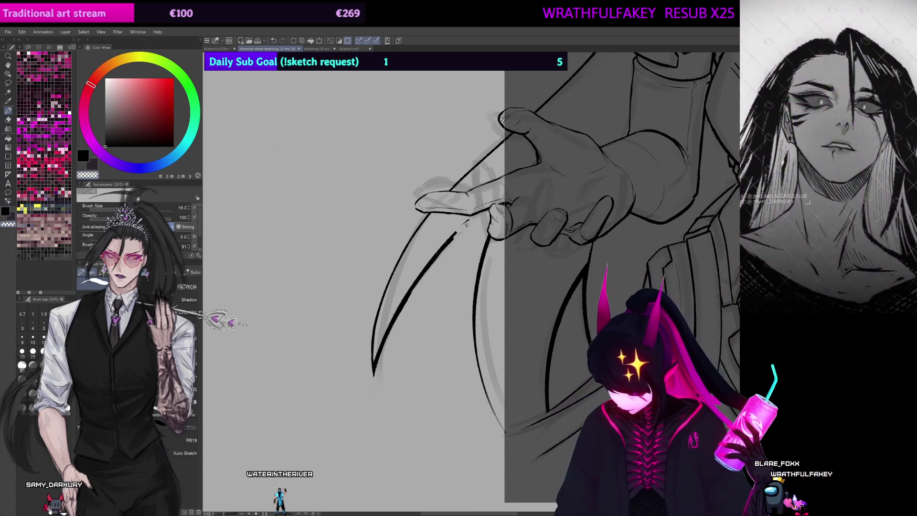
{"action": "mouse_move", "coordinate": [466, 225]}
{"action": "left_mouse_down"}
{"action": "mouse_move", "coordinate": [439, 251]}
{"action": "mouse_move", "coordinate": [470, 251]}
{"action": "left_mouse_up"}
{"action": "mouse_move", "coordinate": [459, 229]}
{"action": "left_mouse_down"}
{"action": "mouse_move", "coordinate": [416, 291]}
{"action": "mouse_move", "coordinate": [375, 380]}
{"action": "left_mouse_up"}
{"action": "left_click_drag", "start_coordinate": [397, 277], "coordinate": [376, 339]}
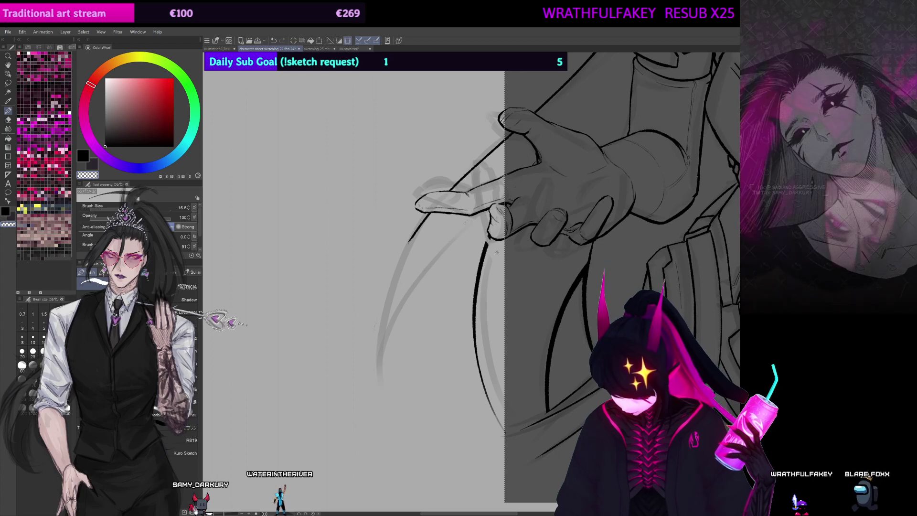
{"action": "left_click_drag", "start_coordinate": [489, 239], "coordinate": [458, 239], "text": "ctrl+alt"}
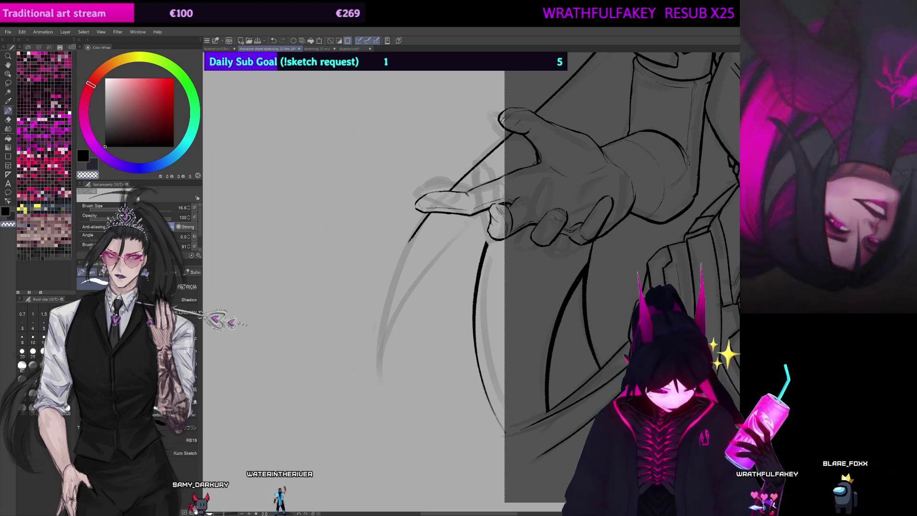
{"action": "left_click", "coordinate": [199, 404]}
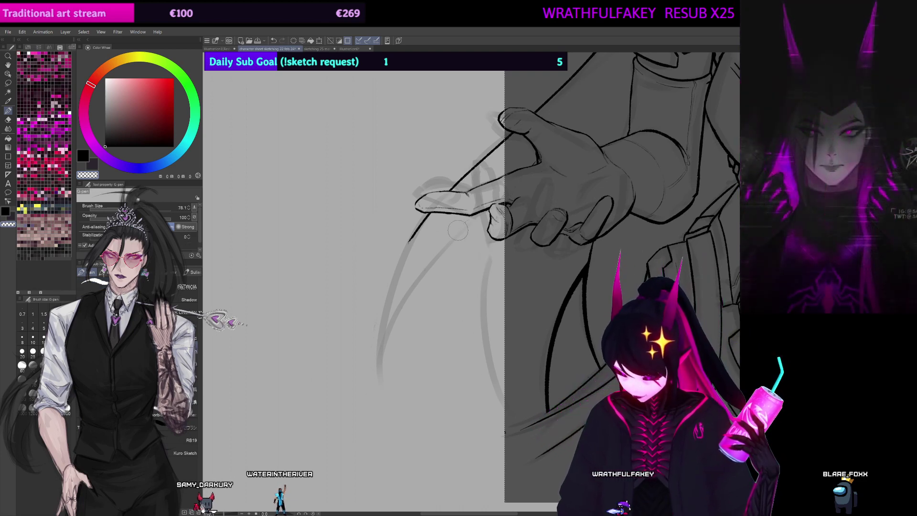
Step: Erase the leftover ink stub just below the extended fingertip with the G-pen
{"action": "left_click_drag", "start_coordinate": [470, 225], "coordinate": [430, 225]}
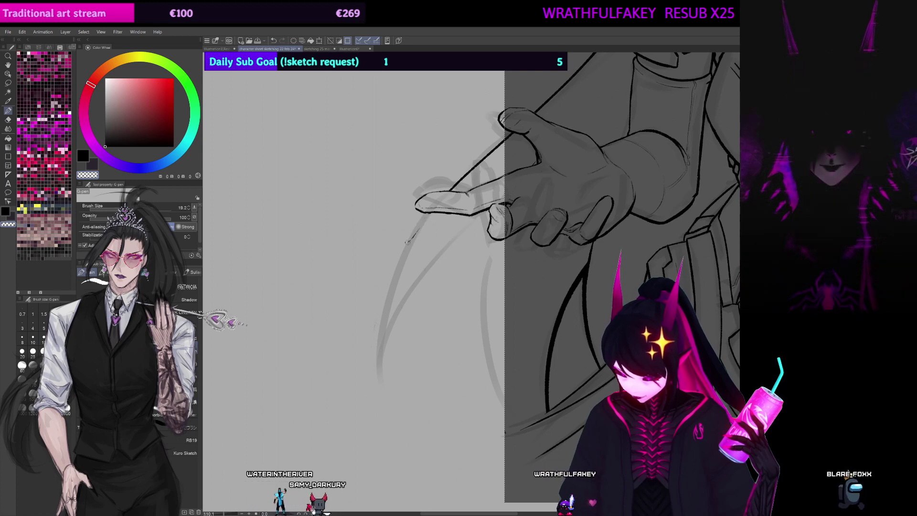
{"action": "left_click_drag", "start_coordinate": [430, 212], "coordinate": [396, 256]}
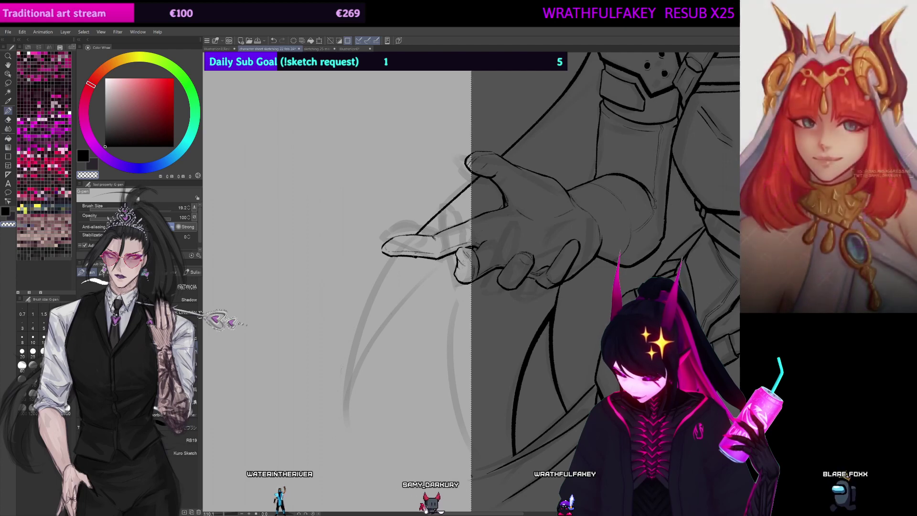
{"action": "left_click_drag", "start_coordinate": [421, 184], "coordinate": [381, 233]}
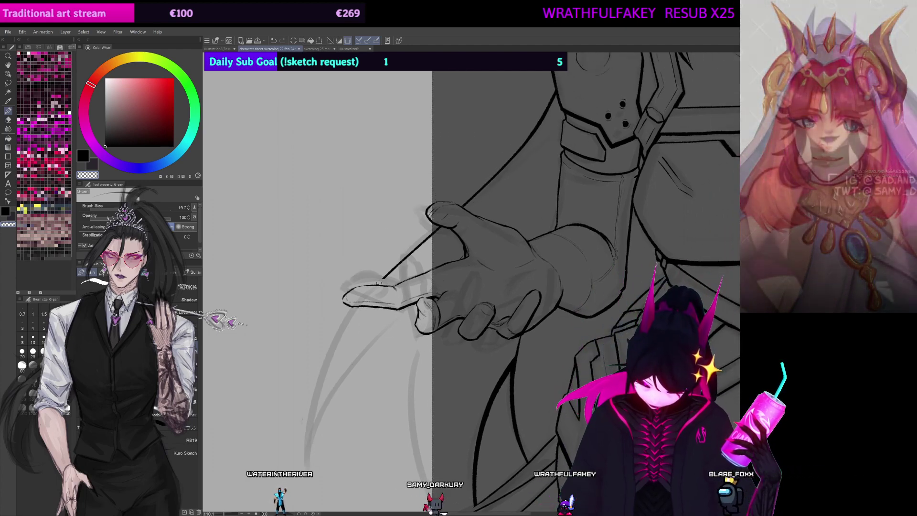
Step: Enlarge the brush to 38.9 and erase the cape line outside the panel between the thumb and the extended finger
{"action": "key", "text": "]"}
{"action": "key", "text": "]"}
{"action": "key", "text": "]"}
{"action": "key", "text": "]"}
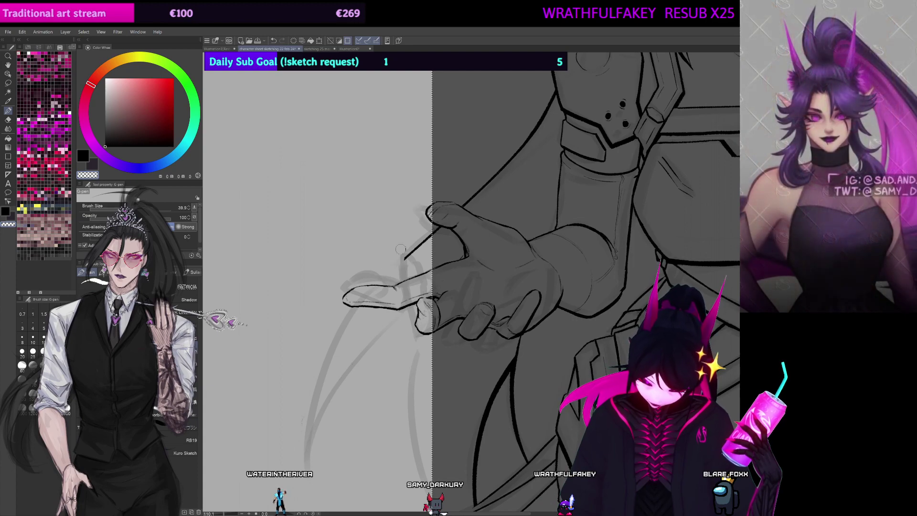
{"action": "left_click_drag", "start_coordinate": [455, 245], "coordinate": [414, 334]}
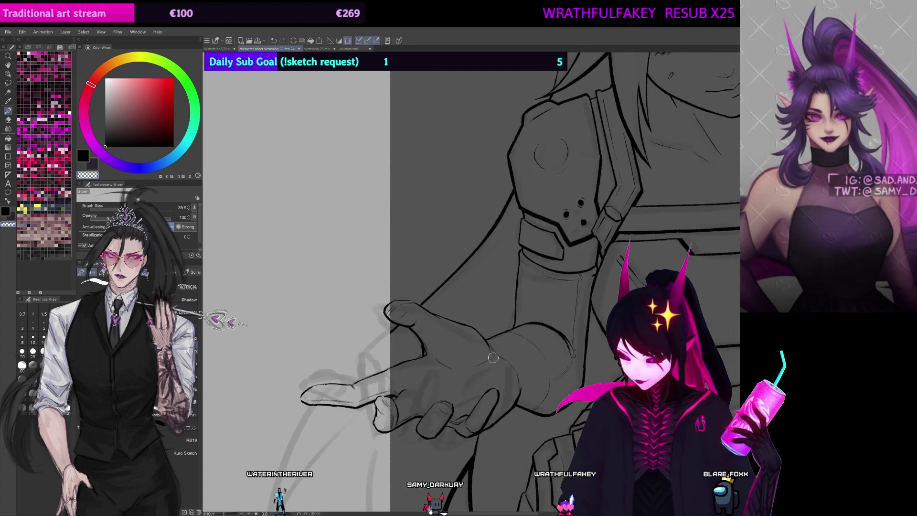
Step: Clear the selection and retouch the upper tip of the curved strand below the palm with brush size 13.1
{"action": "left_click_drag", "start_coordinate": [478, 287], "coordinate": [420, 287]}
{"action": "scroll", "coordinate": [500, 331], "scroll_direction": "up", "scroll_amount": 5}
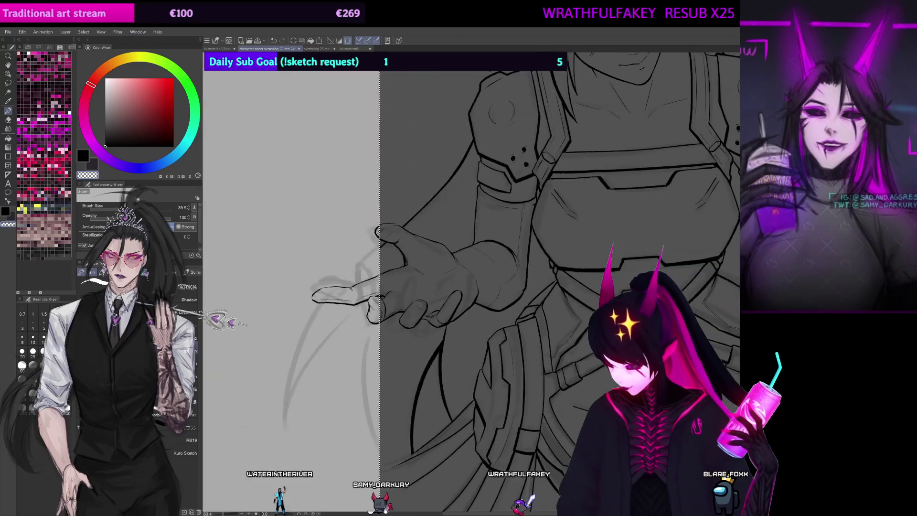
{"action": "left_click_drag", "start_coordinate": [442, 331], "coordinate": [434, 316]}
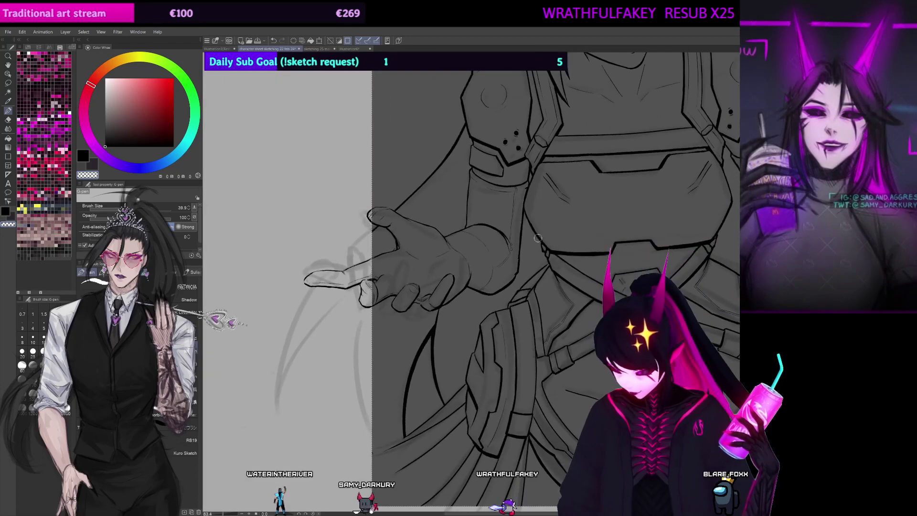
{"action": "key", "text": "["}
{"action": "key", "text": "["}
{"action": "key", "text": "["}
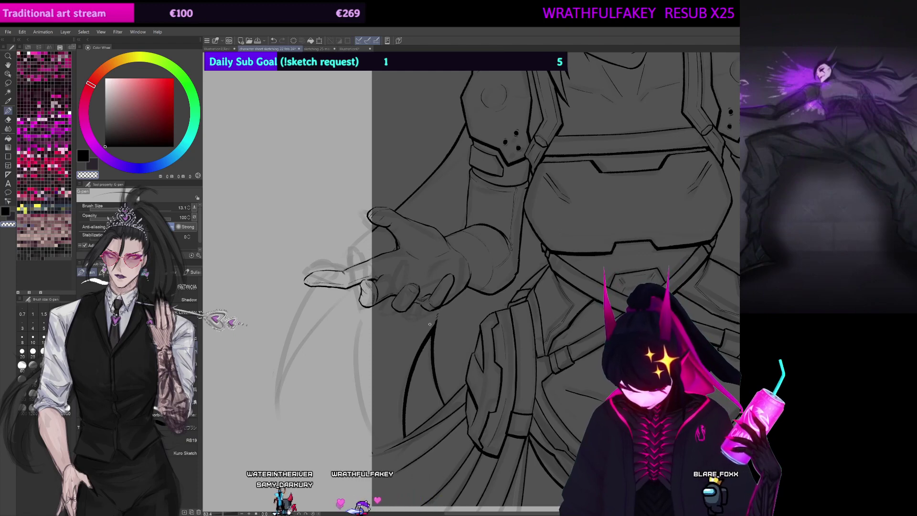
{"action": "left_click_drag", "start_coordinate": [484, 303], "coordinate": [425, 367]}
Step: Examine the torso, the framed figure and the top of the head between the two spikes
{"action": "left_click_drag", "start_coordinate": [686, 241], "coordinate": [685, 217]}
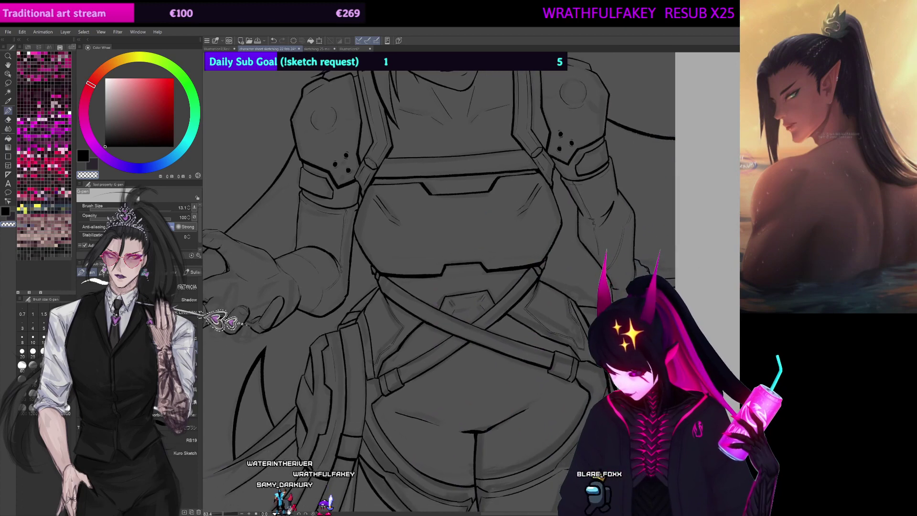
{"action": "left_click_drag", "start_coordinate": [659, 215], "coordinate": [722, 260]}
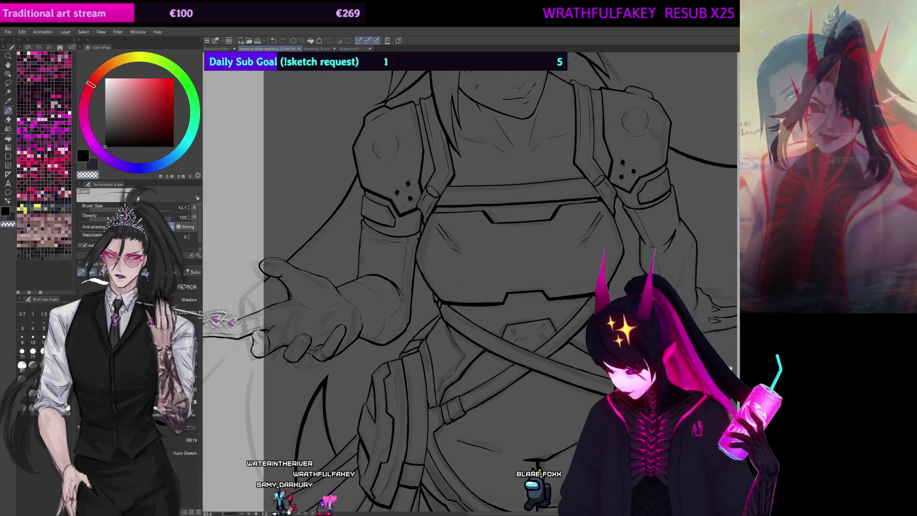
{"action": "left_click_drag", "start_coordinate": [700, 223], "coordinate": [705, 284]}
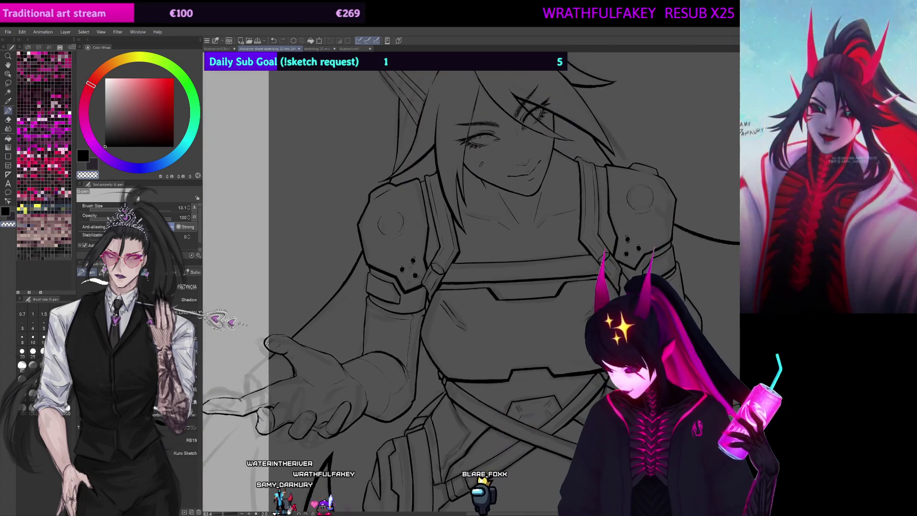
{"action": "scroll", "coordinate": [475, 267], "scroll_direction": "down", "scroll_amount": 4}
{"action": "left_click_drag", "start_coordinate": [693, 254], "coordinate": [697, 300]}
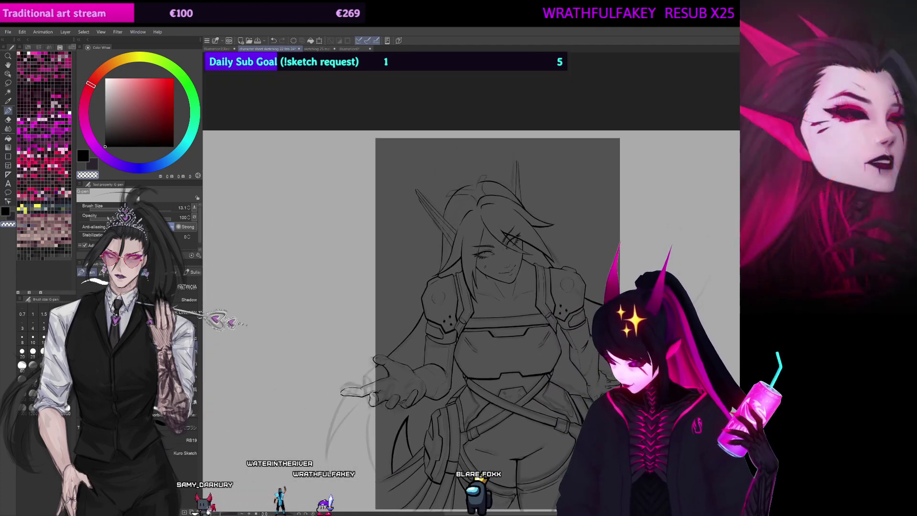
{"action": "scroll", "coordinate": [473, 284], "scroll_direction": "up", "scroll_amount": 4}
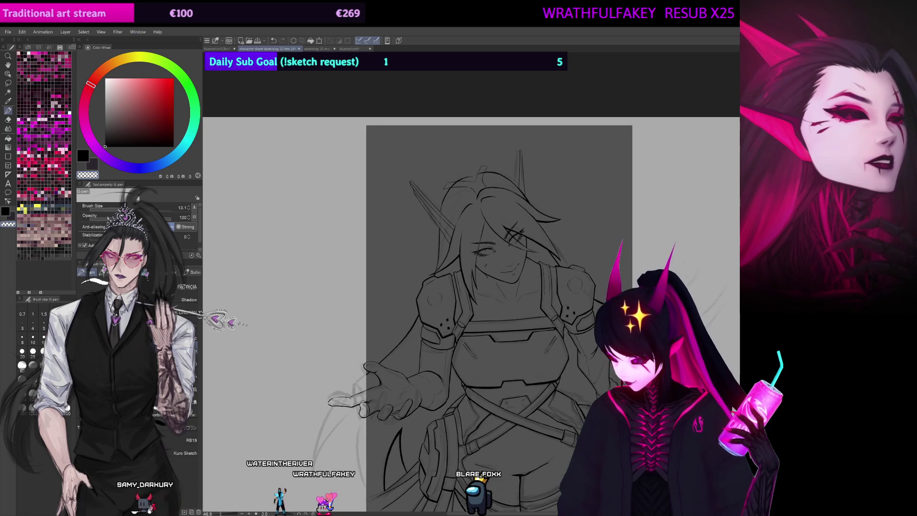
{"action": "left_click_drag", "start_coordinate": [436, 156], "coordinate": [436, 257]}
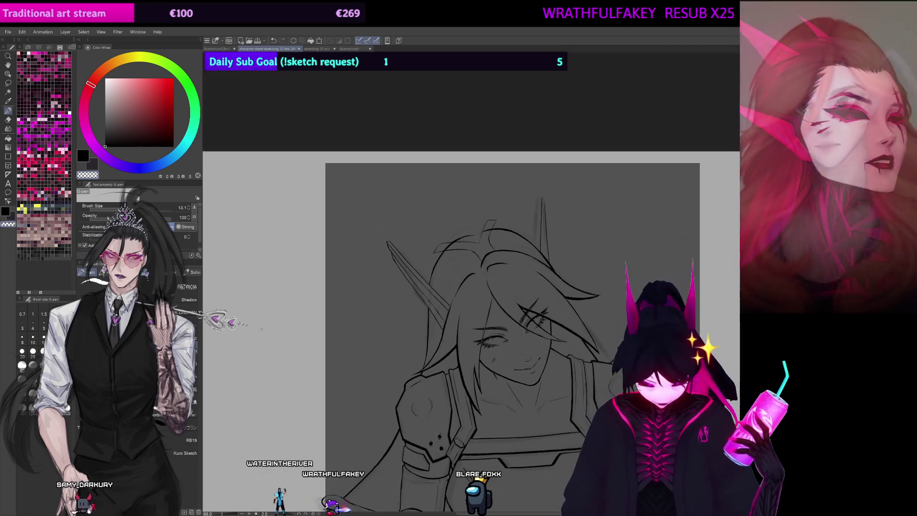
{"action": "scroll", "coordinate": [478, 279], "scroll_direction": "up", "scroll_amount": 3}
{"action": "scroll", "coordinate": [404, 224], "scroll_direction": "up", "scroll_amount": 1}
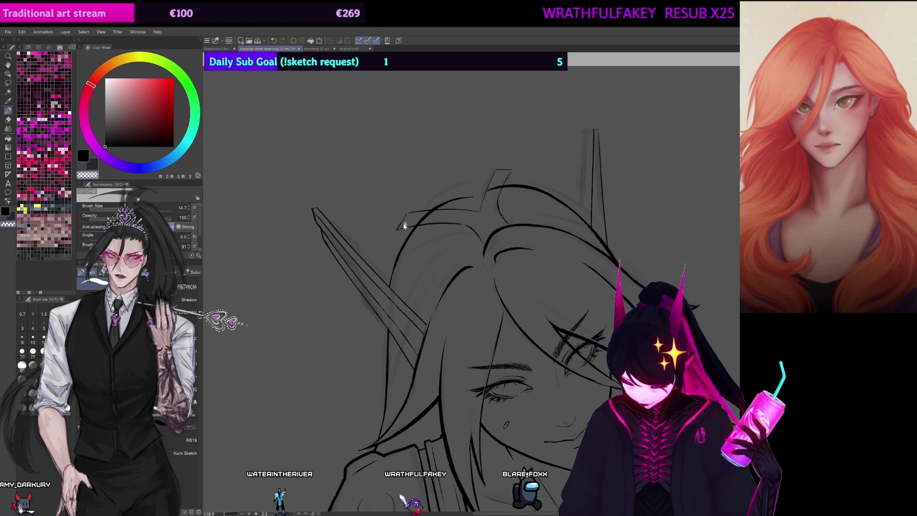
Step: Undo the last stroke, reduce the brush size to 6.5 and try thin outlines at the end of the hair strand on the crown
{"action": "key", "text": "ctrl+z"}
{"action": "key", "text": "["}
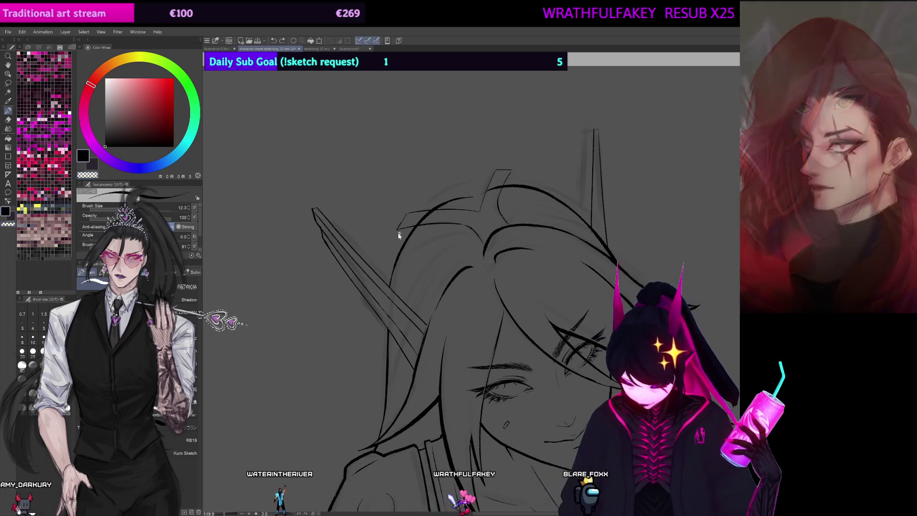
{"action": "key", "text": "bracketleft"}
{"action": "key", "text": "bracketleft"}
{"action": "key", "text": "bracketleft"}
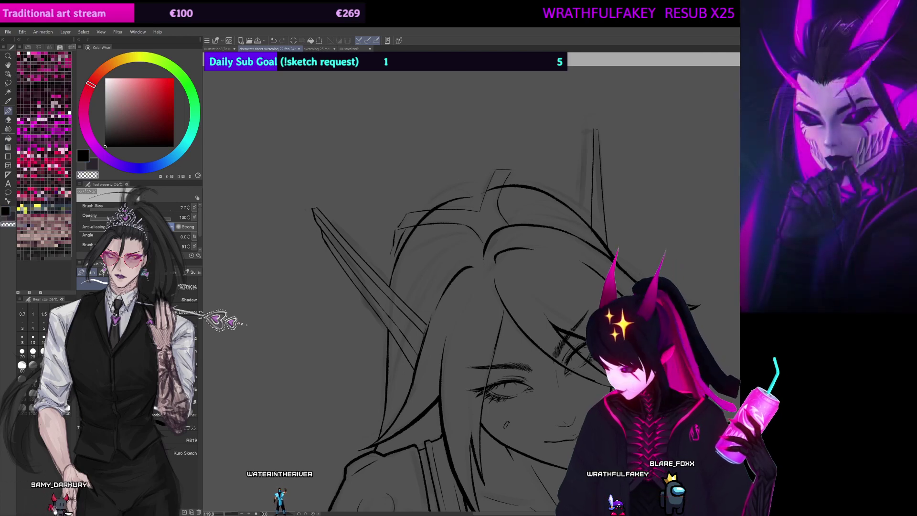
{"action": "left_click_drag", "start_coordinate": [452, 223], "coordinate": [425, 316]}
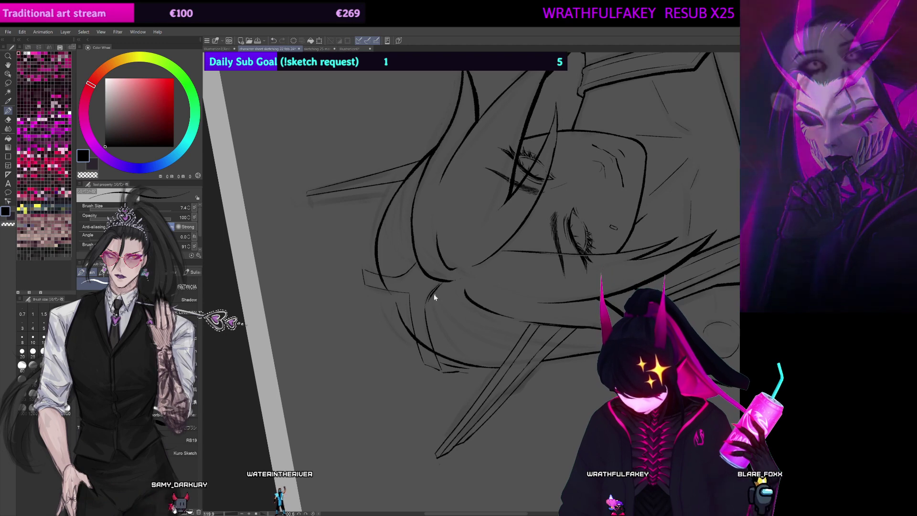
{"action": "key", "text": "bracketleft"}
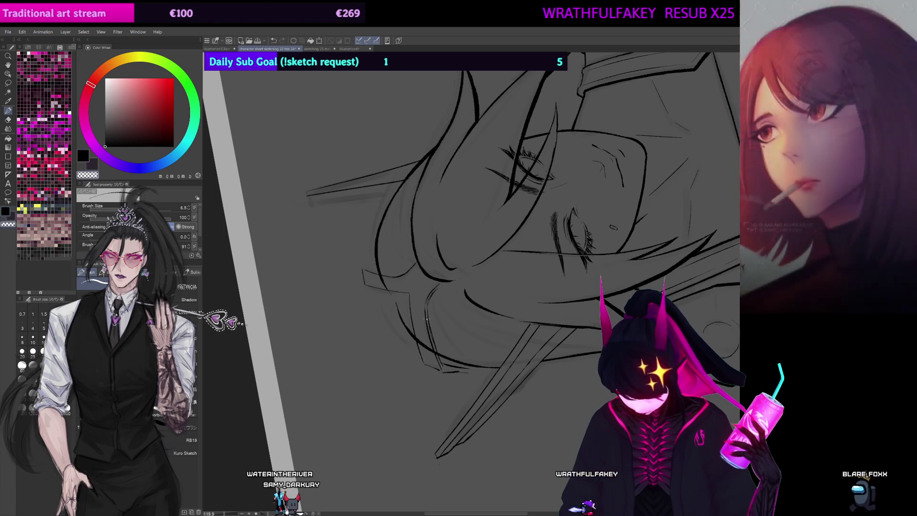
Step: Remove the thin angular trial outlines and the upright stub from the top of the head
{"action": "left_click_drag", "start_coordinate": [455, 334], "coordinate": [434, 276]}
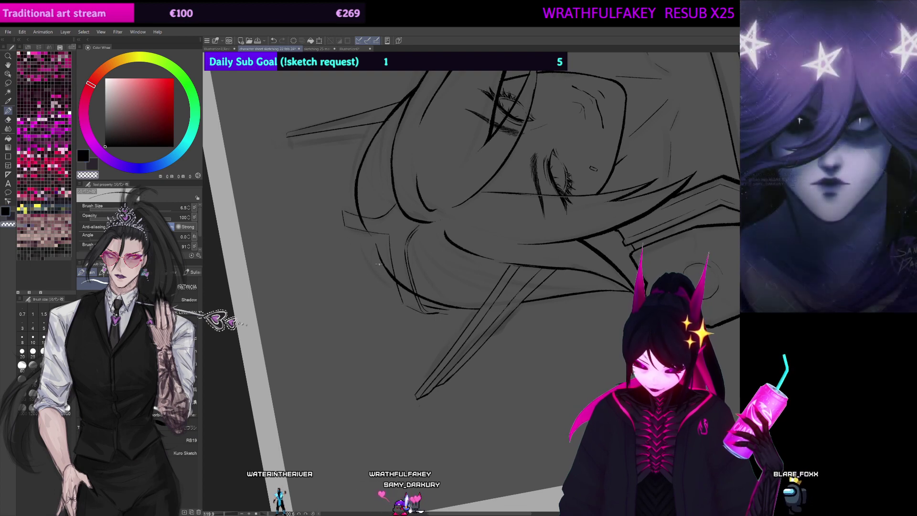
{"action": "key", "text": "ctrl+at"}
{"action": "left_click_drag", "start_coordinate": [704, 162], "coordinate": [677, 172]}
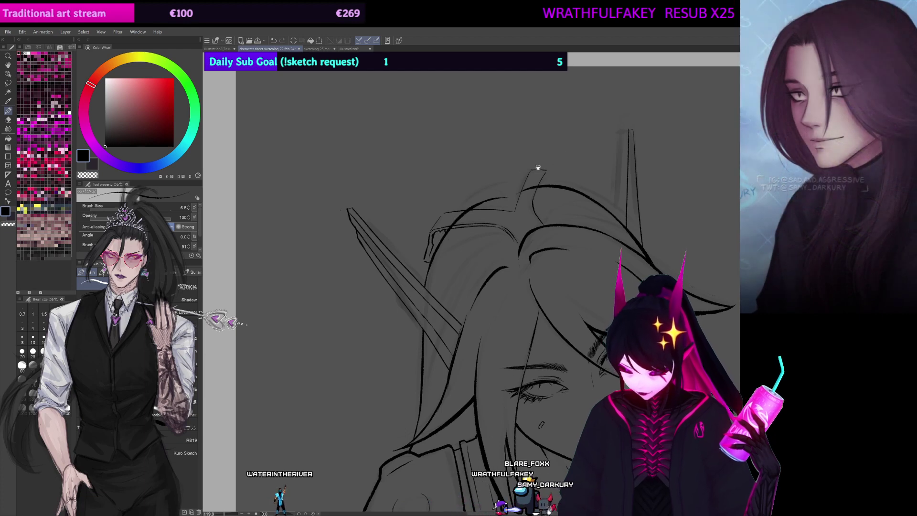
{"action": "left_click_drag", "start_coordinate": [708, 155], "coordinate": [449, 62]}
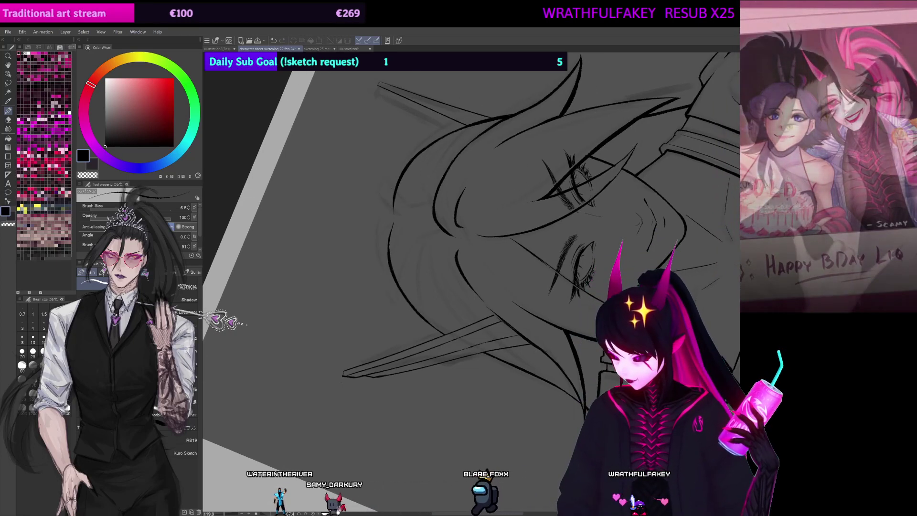
{"action": "key", "text": "ctrl+at"}
{"action": "left_click_drag", "start_coordinate": [609, 232], "coordinate": [582, 258]}
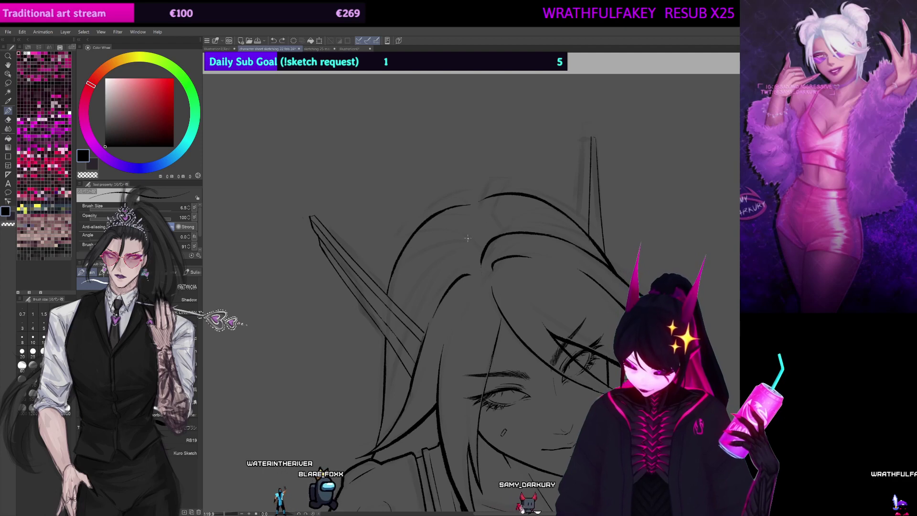
Step: Redraw the crown with brush size 6.5 as a curved side strand and a short upright tuft at the hair parting
{"action": "mouse_move", "coordinate": [482, 256]}
{"action": "left_mouse_down"}
{"action": "mouse_move", "coordinate": [454, 224]}
{"action": "mouse_move", "coordinate": [571, 191]}
{"action": "left_mouse_up"}
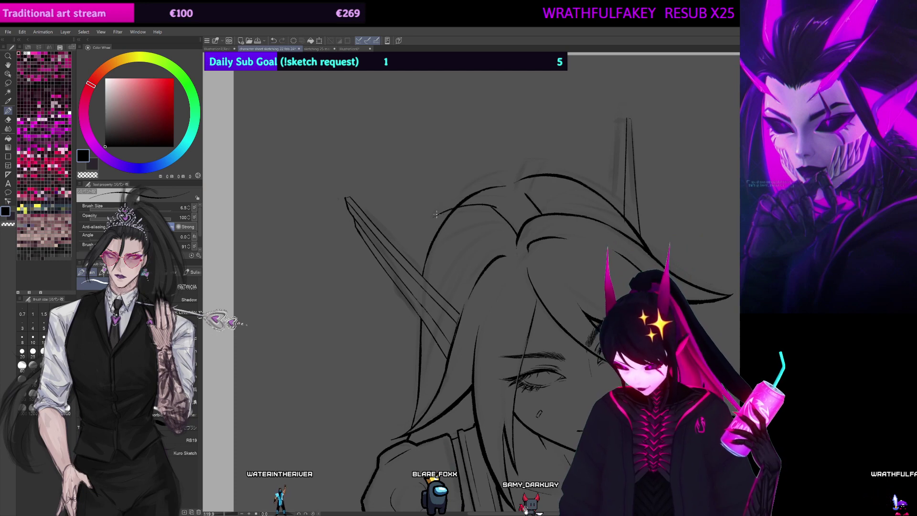
{"action": "key", "text": "ctrl+z"}
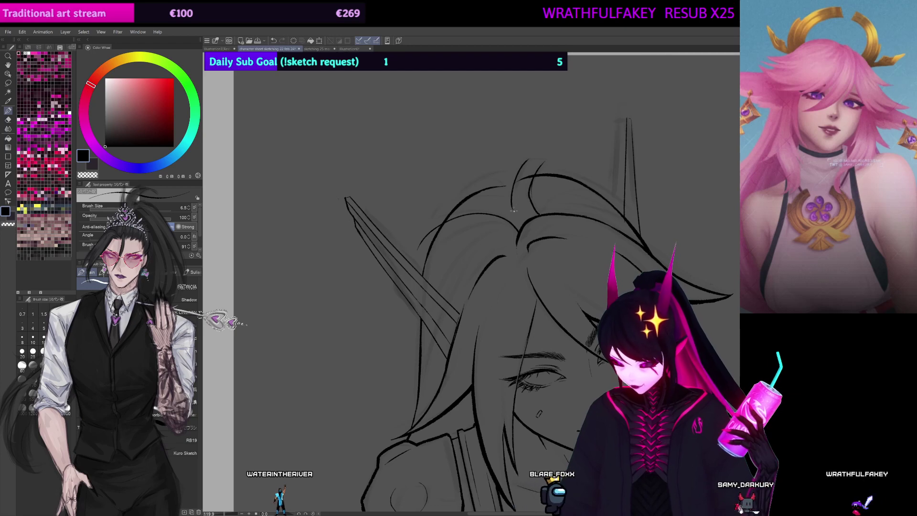
{"action": "left_click_drag", "start_coordinate": [658, 109], "coordinate": [446, 219]}
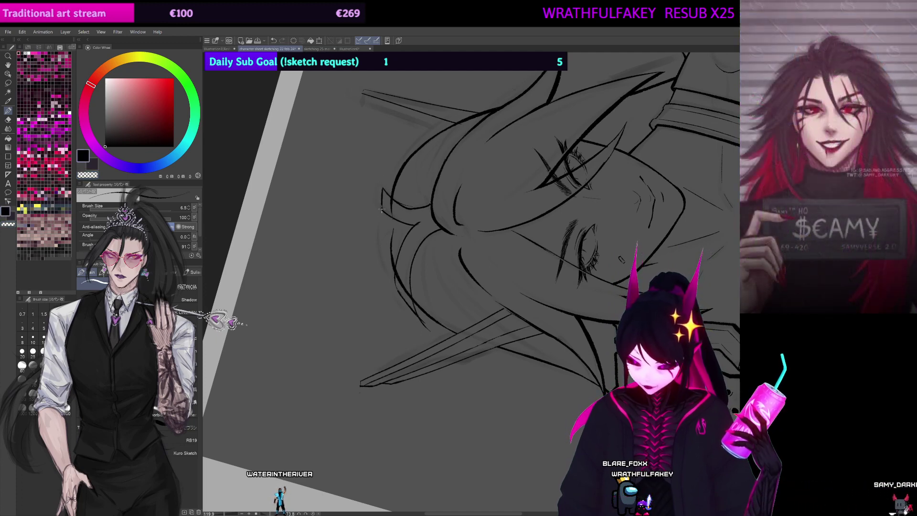
{"action": "key", "text": "ctrl+at"}
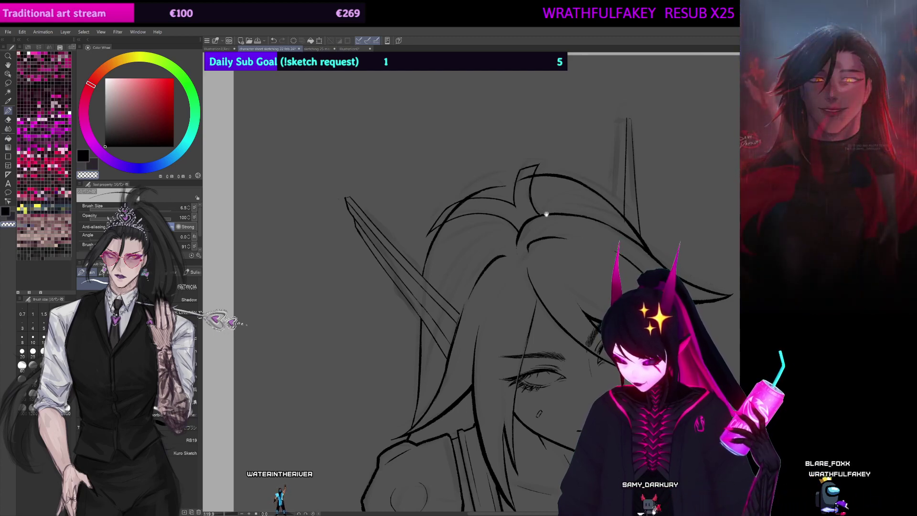
{"action": "left_click_drag", "start_coordinate": [547, 214], "coordinate": [534, 187]}
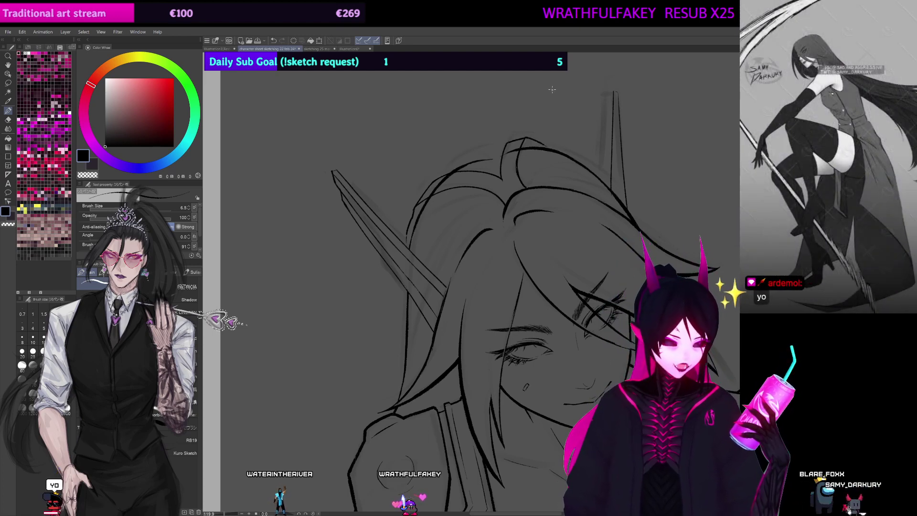
{"action": "mouse_move", "coordinate": [598, 127]}
{"action": "left_mouse_down"}
{"action": "mouse_move", "coordinate": [605, 146]}
{"action": "mouse_move", "coordinate": [604, 131]}
{"action": "left_mouse_up"}
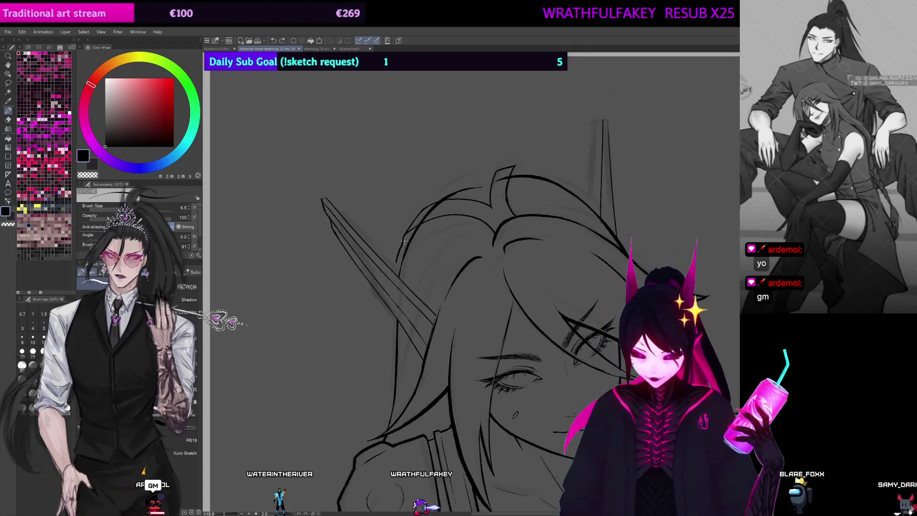
Step: Outline the tapered lower tip of the curved crown strand near the long ear with brush size 5.8
{"action": "left_click_drag", "start_coordinate": [405, 236], "coordinate": [401, 256]}
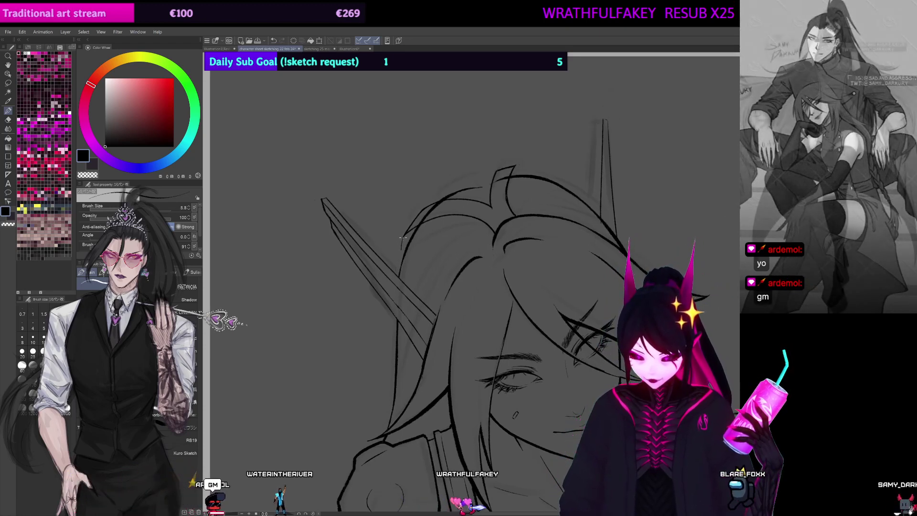
{"action": "key", "text": "bracketright"}
{"action": "key", "text": "bracketright"}
{"action": "key", "text": "bracketright"}
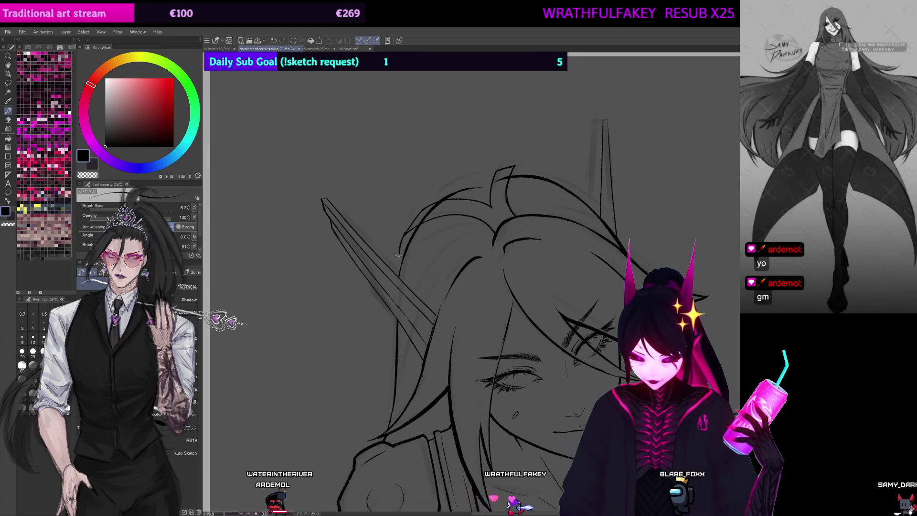
{"action": "mouse_move", "coordinate": [401, 257]}
{"action": "left_mouse_down"}
{"action": "mouse_move", "coordinate": [407, 232]}
{"action": "mouse_move", "coordinate": [439, 212]}
{"action": "left_mouse_up"}
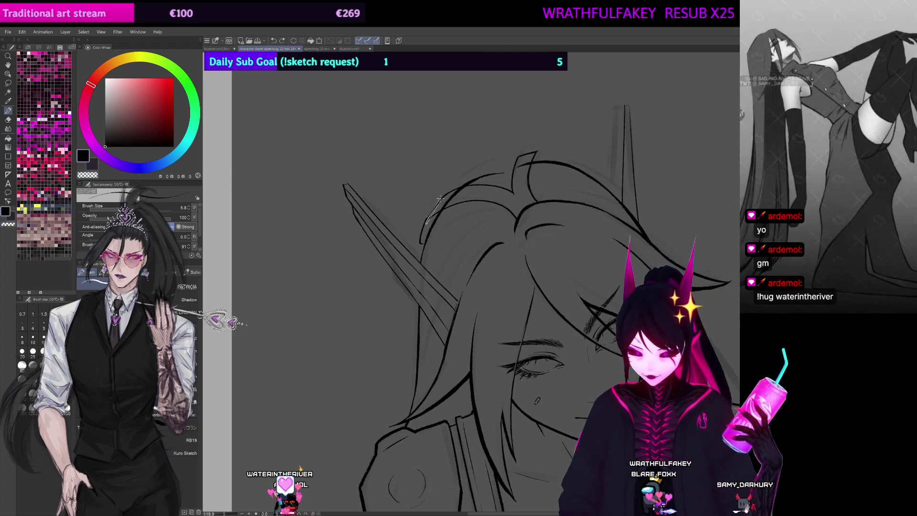
Step: Enlarge the brush to 10.1 and thicken the outlines of the upright tuft and the curved crown strand
{"action": "left_click_drag", "start_coordinate": [420, 234], "coordinate": [406, 315]}
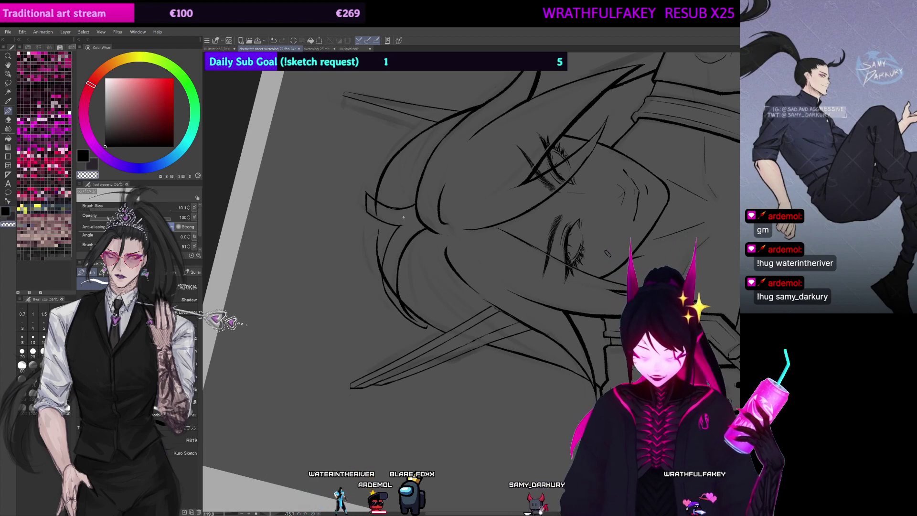
{"action": "mouse_move", "coordinate": [419, 225]}
{"action": "left_mouse_down"}
{"action": "mouse_move", "coordinate": [431, 213]}
{"action": "mouse_move", "coordinate": [452, 267]}
{"action": "left_mouse_up"}
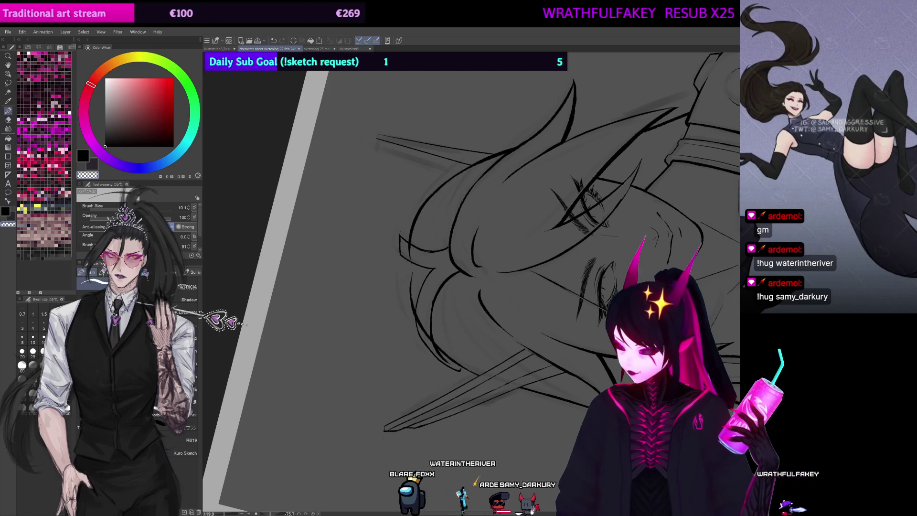
{"action": "key", "text": "ctrl+@"}
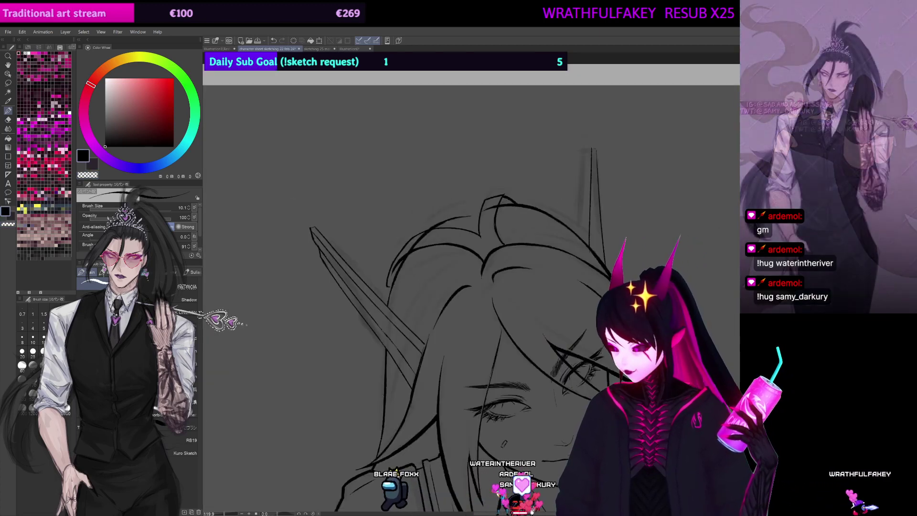
{"action": "left_click_drag", "start_coordinate": [640, 463], "coordinate": [704, 195]}
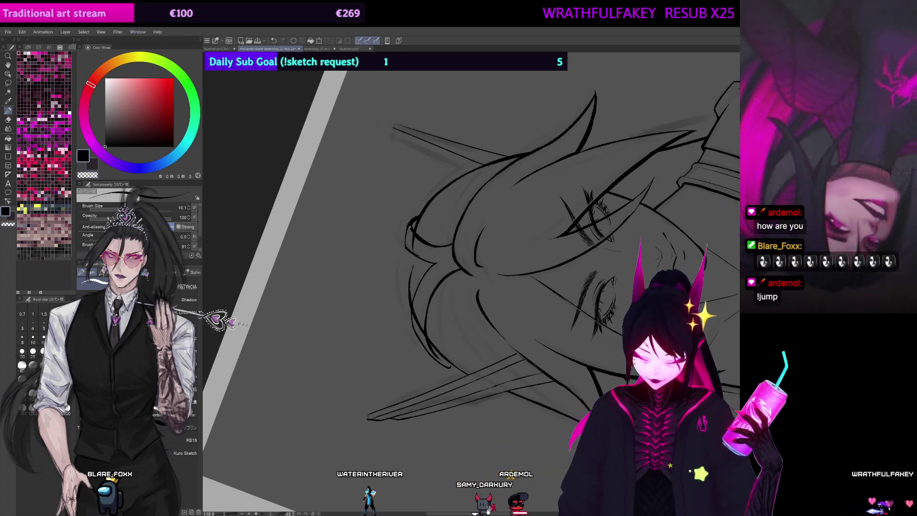
Step: Add line weight along the crown strand and the tuft's folded tip, and clean up the lines with brush size 11.8
{"action": "left_click_drag", "start_coordinate": [421, 199], "coordinate": [423, 176]}
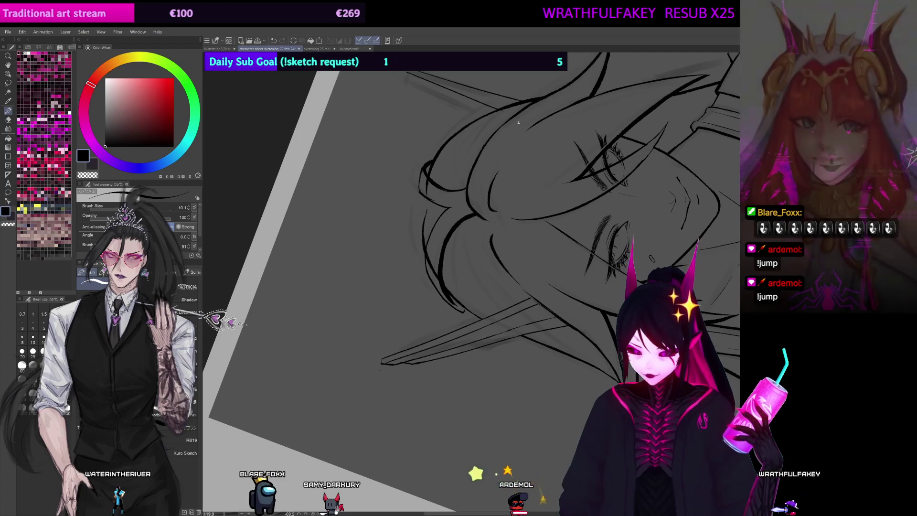
{"action": "key", "text": "ctrl+at"}
{"action": "left_click_drag", "start_coordinate": [623, 185], "coordinate": [591, 200]}
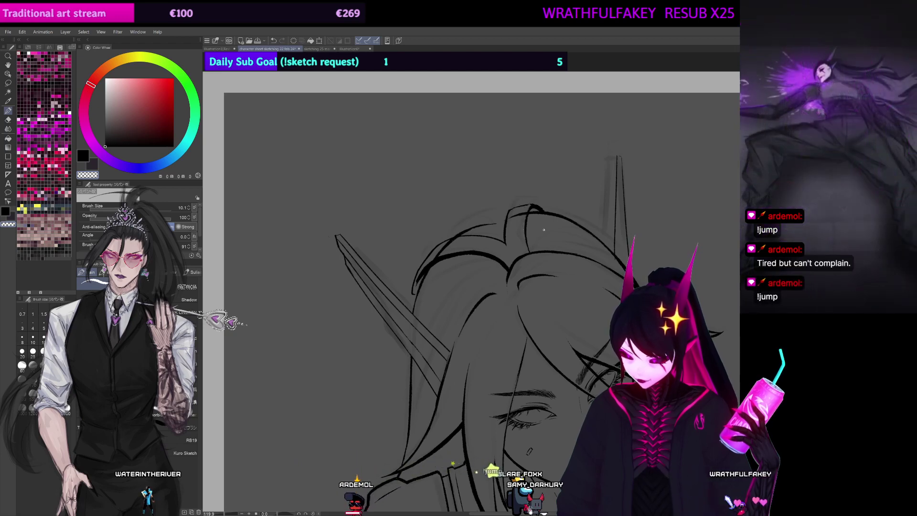
{"action": "left_click_drag", "start_coordinate": [590, 219], "coordinate": [578, 213]}
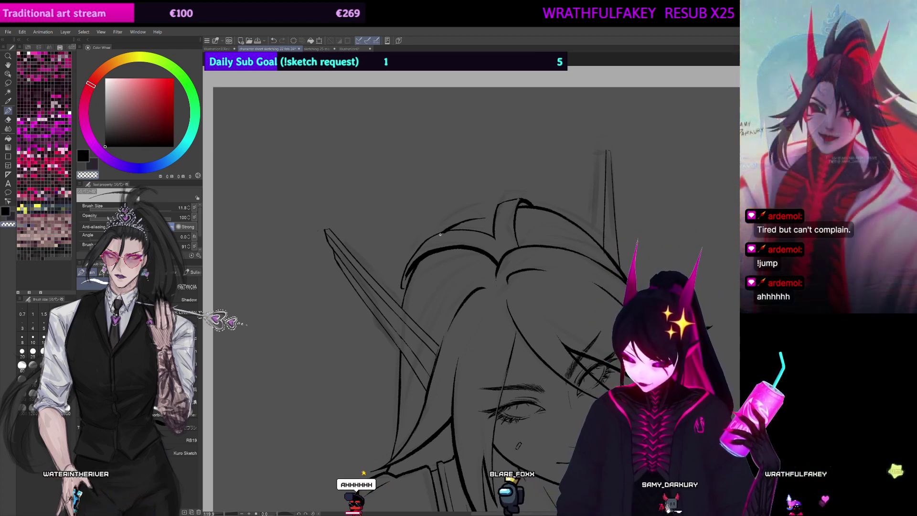
{"action": "left_click_drag", "start_coordinate": [458, 248], "coordinate": [494, 206]}
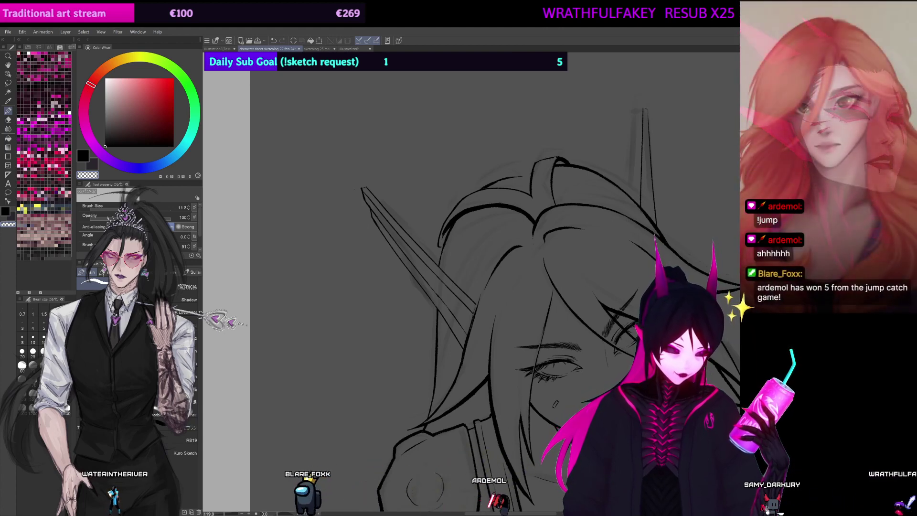
Step: Examine the reworked crown strands up close and against the full figure
{"action": "scroll", "coordinate": [475, 196], "scroll_direction": "down", "scroll_amount": 1}
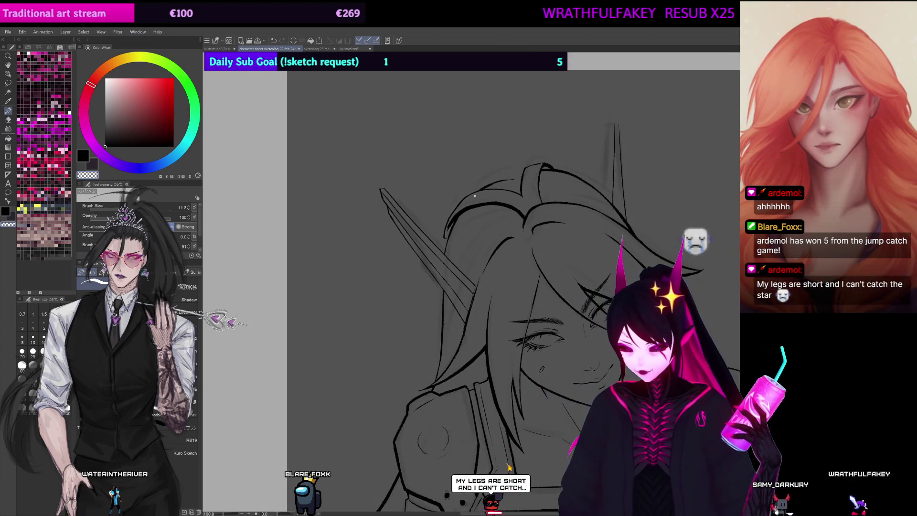
{"action": "left_click_drag", "start_coordinate": [538, 272], "coordinate": [491, 285]}
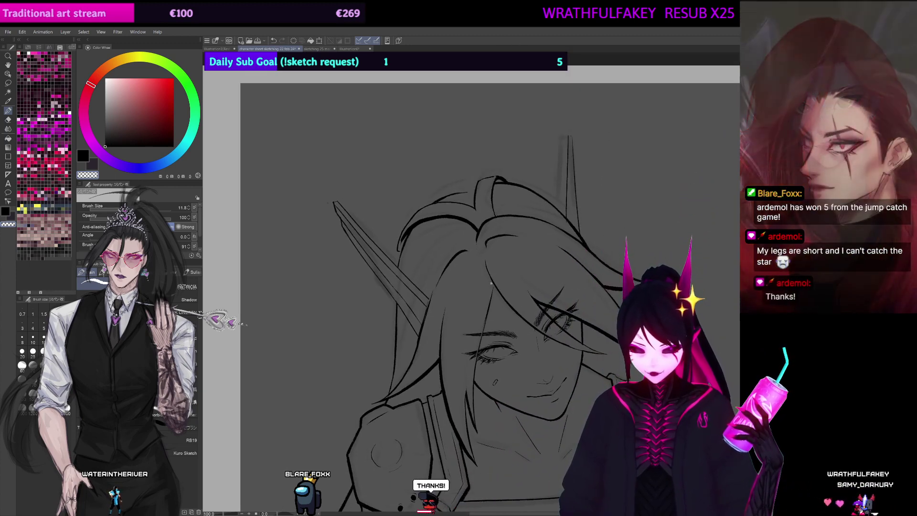
{"action": "scroll", "coordinate": [492, 283], "scroll_direction": "up", "scroll_amount": 1}
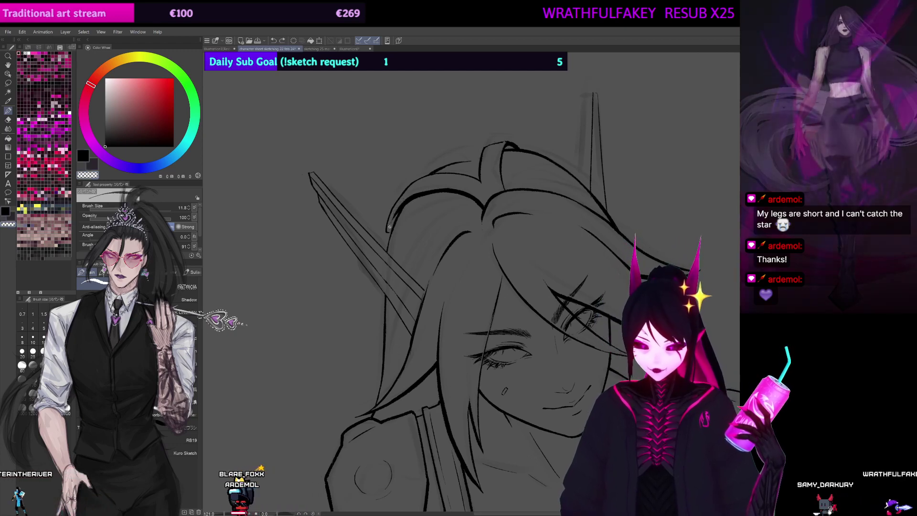
{"action": "left_click_drag", "start_coordinate": [424, 325], "coordinate": [432, 352]}
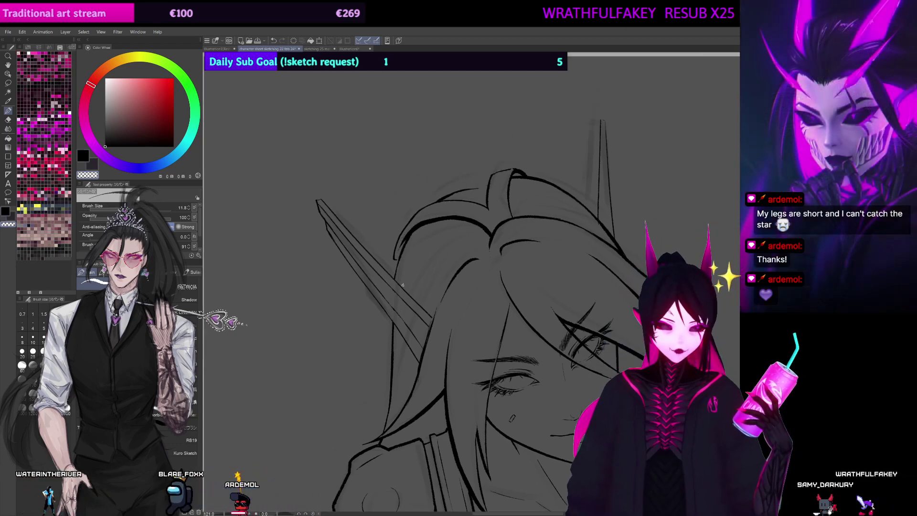
{"action": "scroll", "coordinate": [463, 131], "scroll_direction": "down", "scroll_amount": 3}
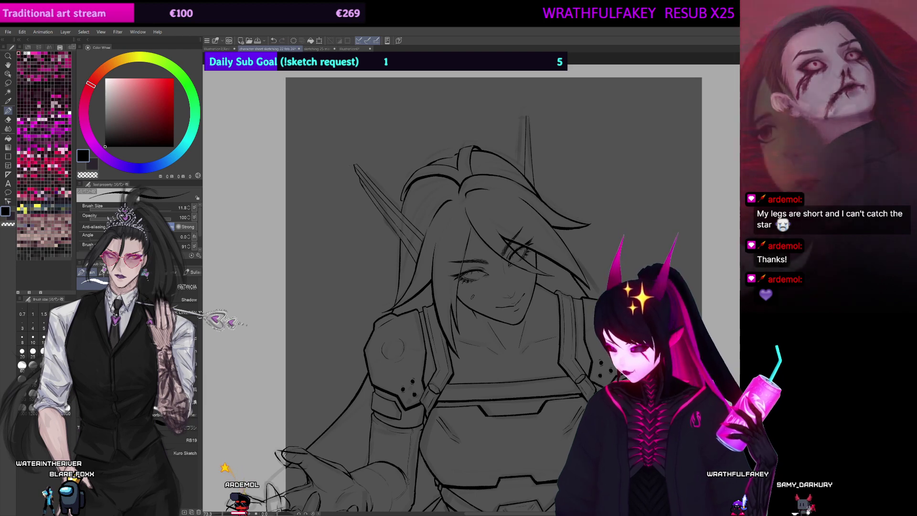
{"action": "scroll", "coordinate": [474, 144], "scroll_direction": "up", "scroll_amount": 5}
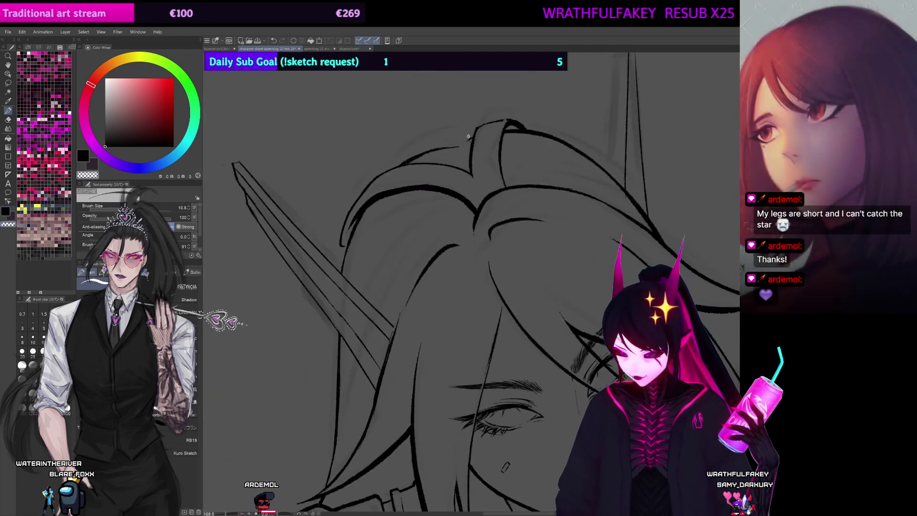
{"action": "left_click_drag", "start_coordinate": [662, 164], "coordinate": [671, 143]}
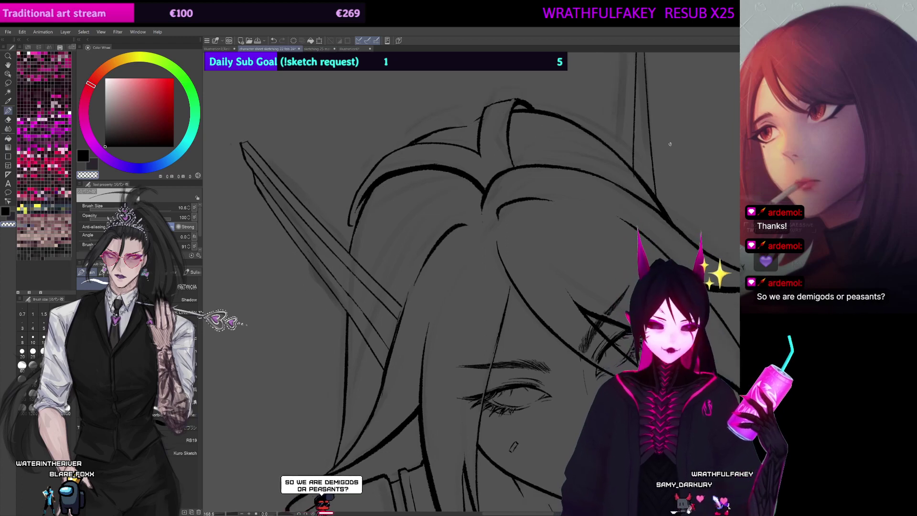
{"action": "scroll", "coordinate": [670, 144], "scroll_direction": "down", "scroll_amount": 5}
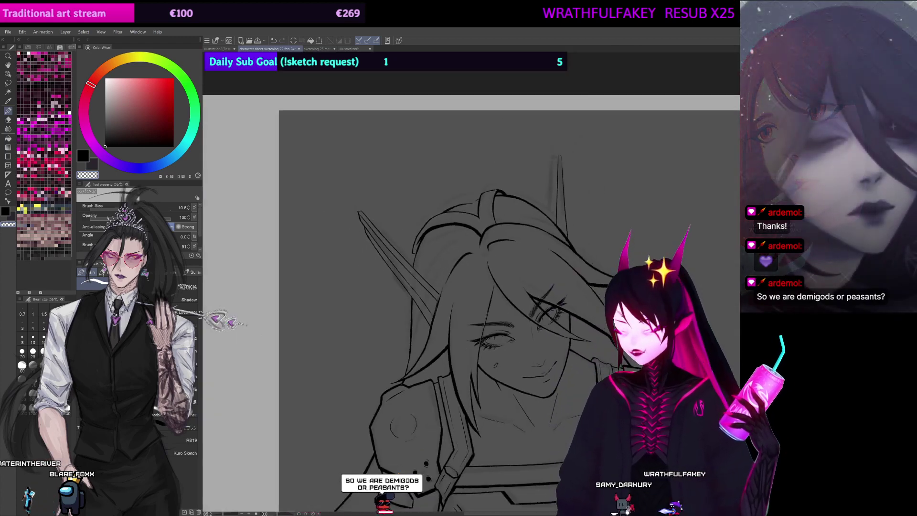
{"action": "scroll", "coordinate": [617, 205], "scroll_direction": "down", "scroll_amount": 1}
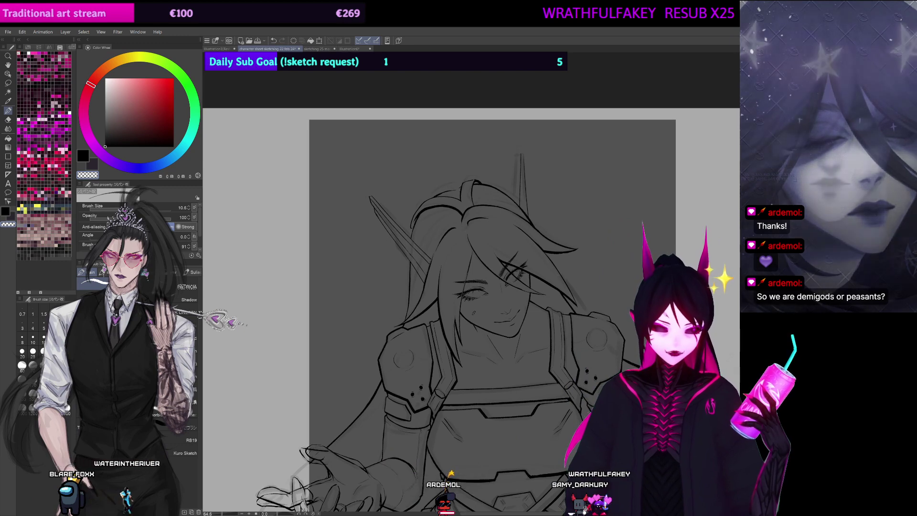
{"action": "scroll", "coordinate": [498, 300], "scroll_direction": "down", "scroll_amount": 2}
{"action": "scroll", "coordinate": [497, 299], "scroll_direction": "down", "scroll_amount": 2}
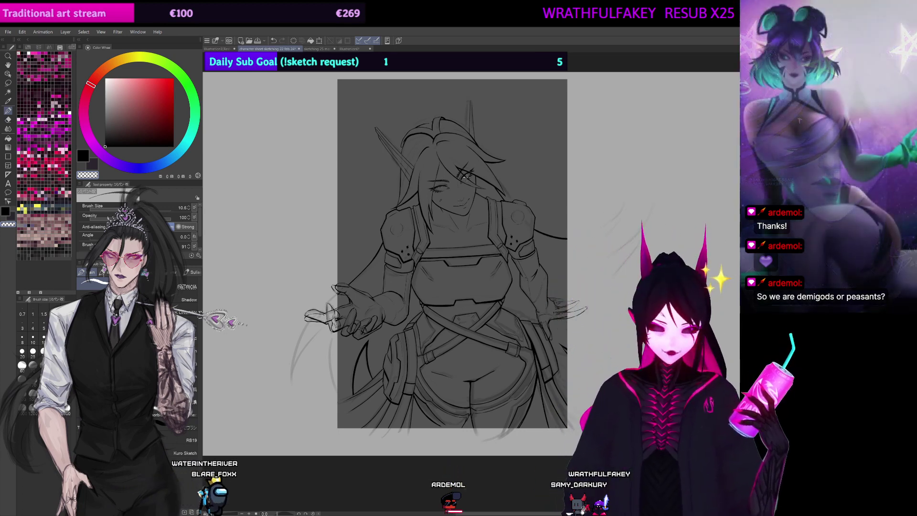
Step: Examine the full figure's line art and its overall silhouette against the panel at different magnifications
{"action": "left_click_drag", "start_coordinate": [401, 246], "coordinate": [429, 218]}
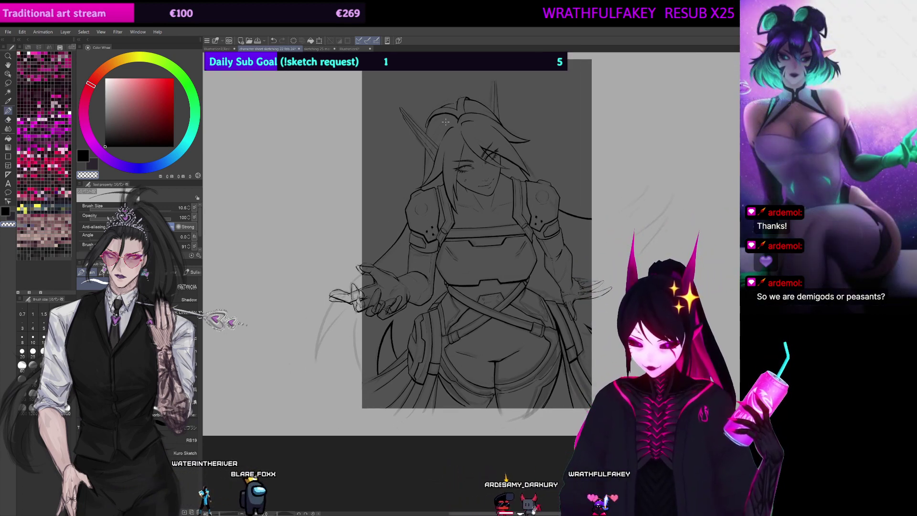
{"action": "scroll", "coordinate": [445, 122], "scroll_direction": "up", "scroll_amount": 2}
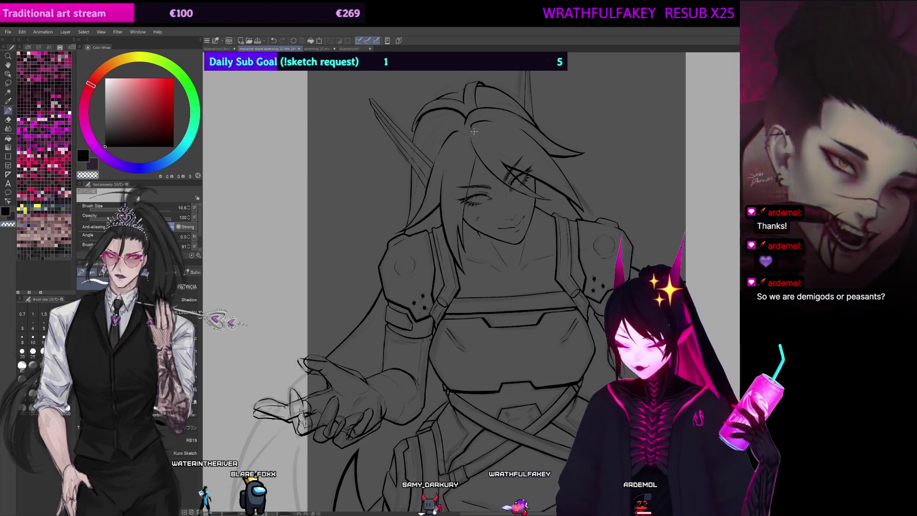
{"action": "scroll", "coordinate": [528, 229], "scroll_direction": "down", "scroll_amount": 3}
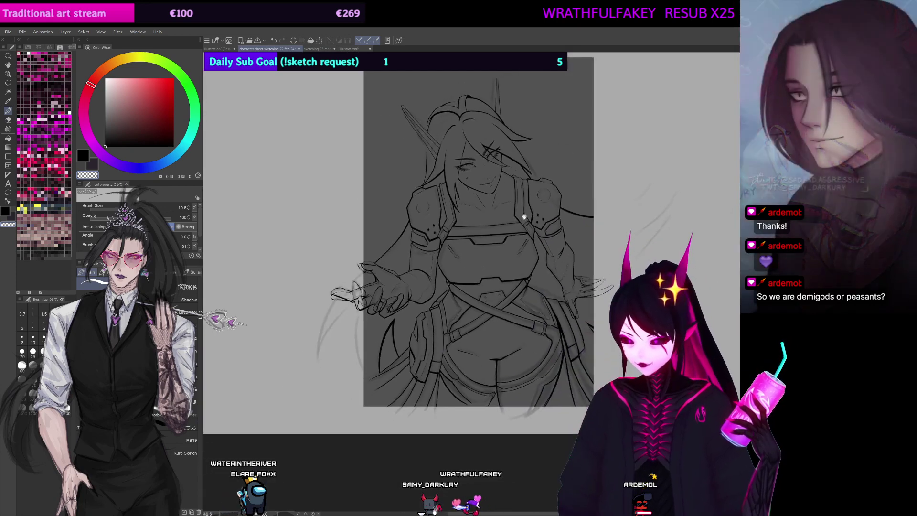
{"action": "left_click_drag", "start_coordinate": [528, 228], "coordinate": [519, 221]}
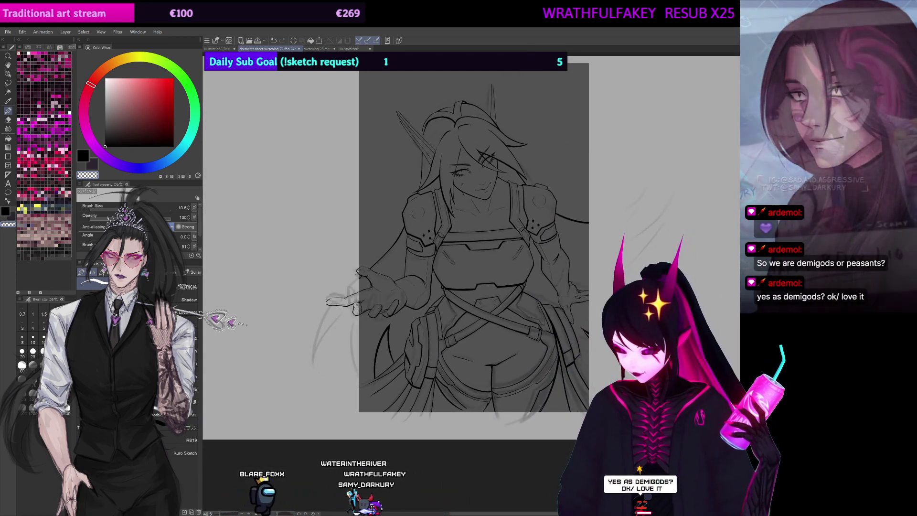
{"action": "left_click_drag", "start_coordinate": [710, 320], "coordinate": [737, 339]}
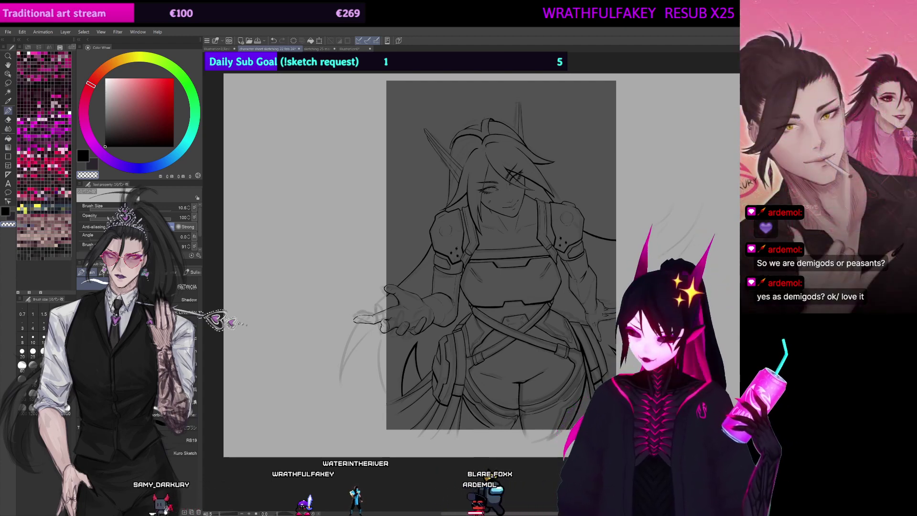
{"action": "scroll", "coordinate": [636, 177], "scroll_direction": "down", "scroll_amount": 1}
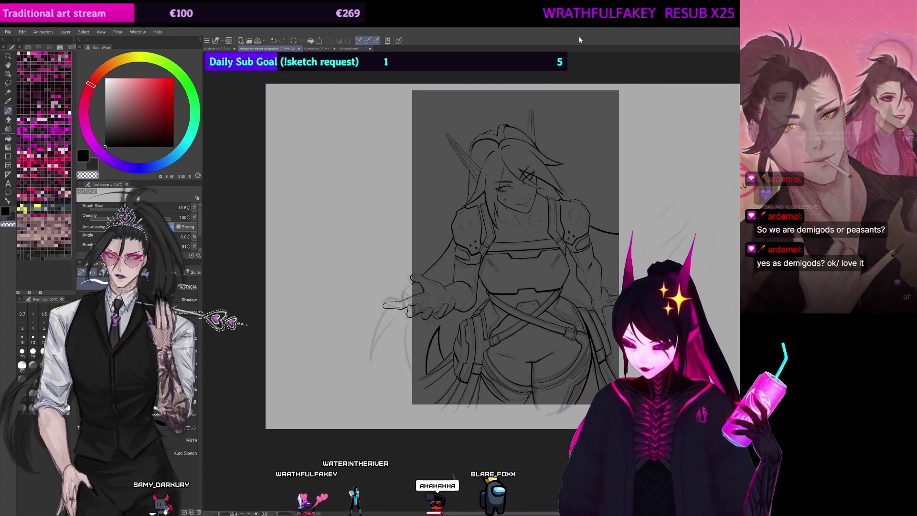
{"action": "scroll", "coordinate": [538, 247], "scroll_direction": "down", "scroll_amount": 1}
{"action": "scroll", "coordinate": [538, 247], "scroll_direction": "up", "scroll_amount": 1}
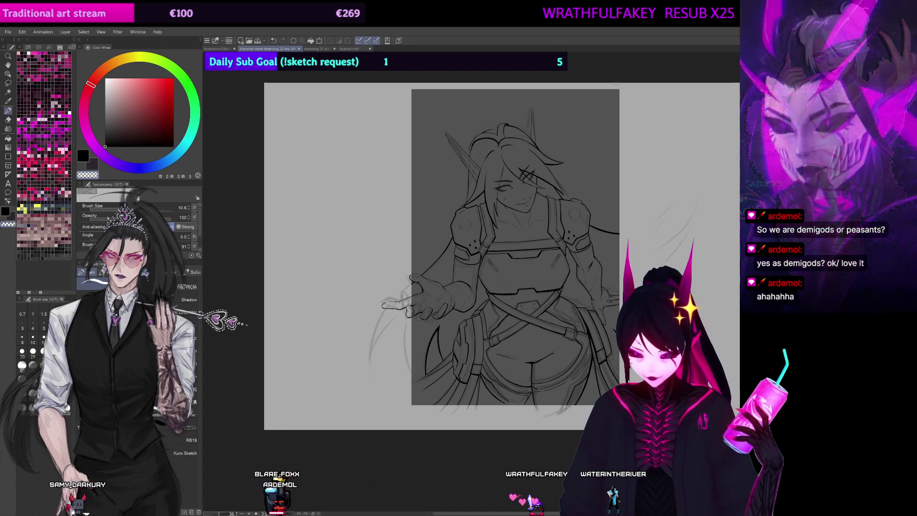
{"action": "scroll", "coordinate": [591, 290], "scroll_direction": "down", "scroll_amount": 1}
{"action": "left_click_drag", "start_coordinate": [591, 290], "coordinate": [524, 315]}
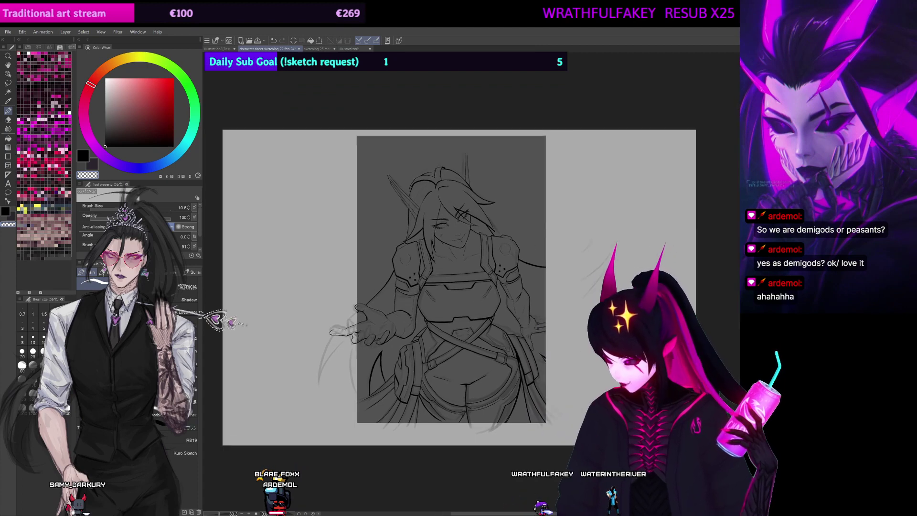
Step: Switch to the G-pen for work on the outstretched hand and darken the panel's fill
{"action": "scroll", "coordinate": [371, 336], "scroll_direction": "up", "scroll_amount": 5}
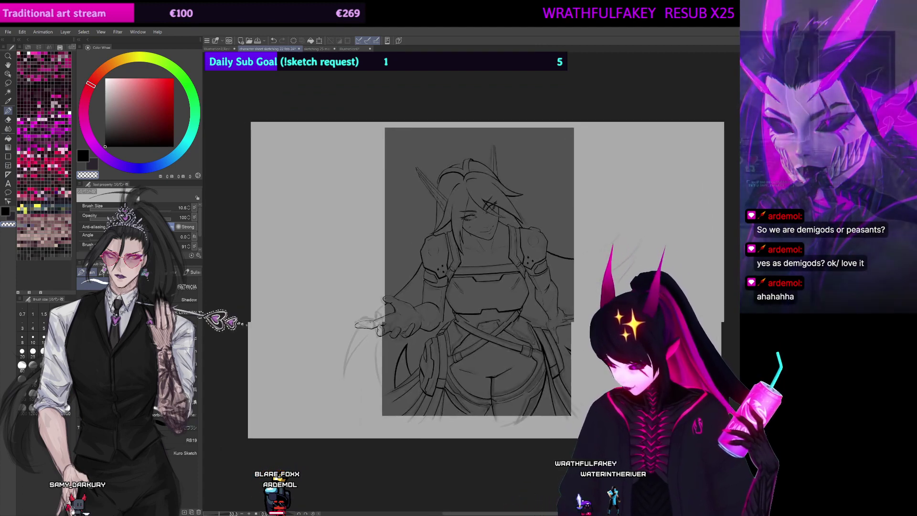
{"action": "left_click_drag", "start_coordinate": [449, 329], "coordinate": [513, 326]}
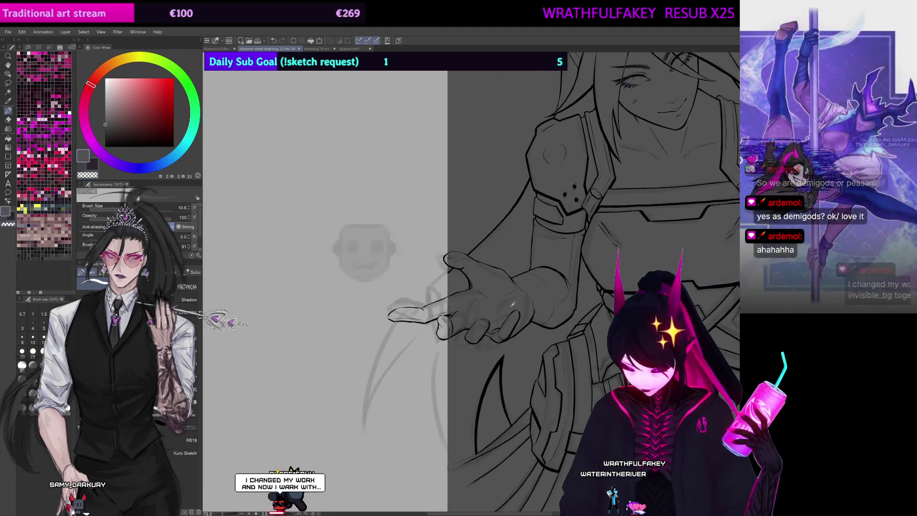
{"action": "left_click", "coordinate": [494, 293], "text": "alt"}
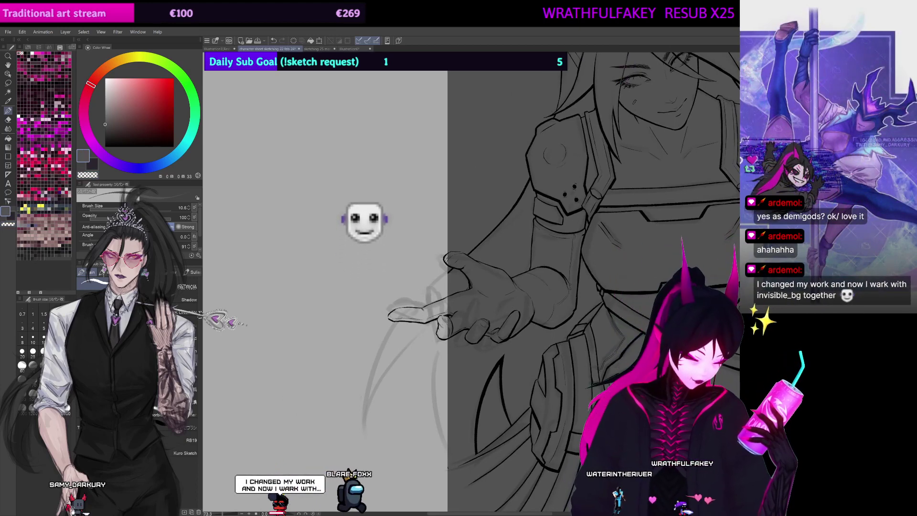
{"action": "key", "text": "p"}
{"action": "mouse_move", "coordinate": [517, 230]}
{"action": "left_mouse_down"}
{"action": "mouse_move", "coordinate": [498, 276]}
{"action": "mouse_move", "coordinate": [493, 263]}
{"action": "mouse_move", "coordinate": [514, 245]}
{"action": "mouse_move", "coordinate": [507, 236]}
{"action": "left_mouse_up"}
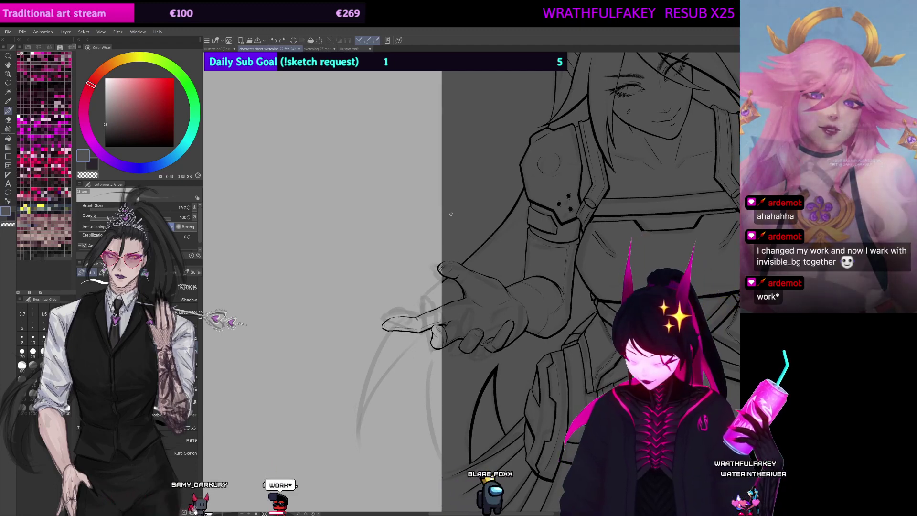
{"action": "key", "text": "ctrl+y"}
Step: Sample the darkened panel colour and fill the thumb tip, curled finger and extended index finger beyond the panel with brush size 19.2
{"action": "left_click", "coordinate": [455, 241], "text": "alt"}
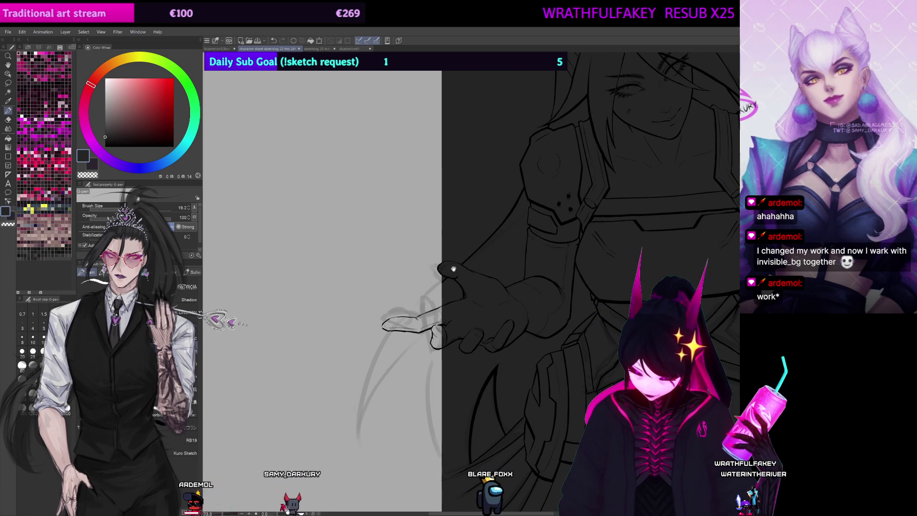
{"action": "left_click_drag", "start_coordinate": [454, 269], "coordinate": [458, 226]}
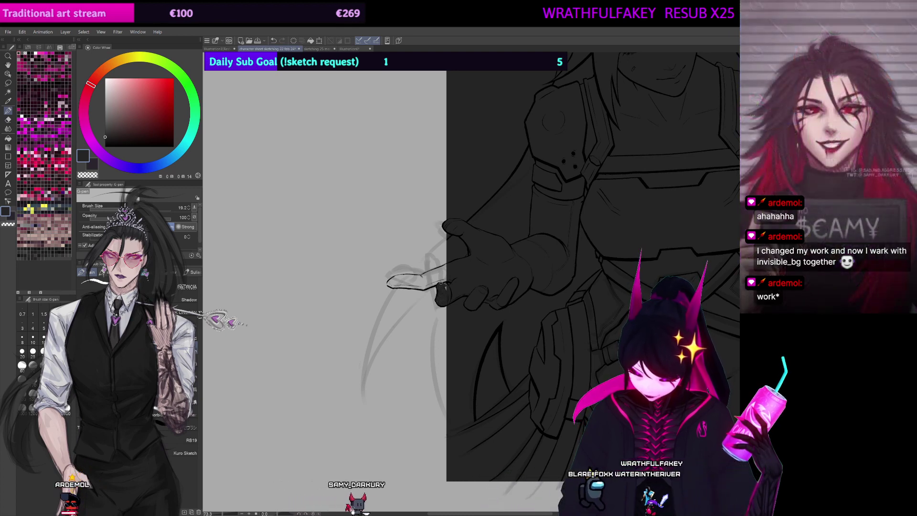
{"action": "mouse_move", "coordinate": [455, 277]}
{"action": "left_mouse_down"}
{"action": "mouse_move", "coordinate": [552, 204]}
{"action": "mouse_move", "coordinate": [382, 219]}
{"action": "mouse_move", "coordinate": [395, 257]}
{"action": "left_mouse_up"}
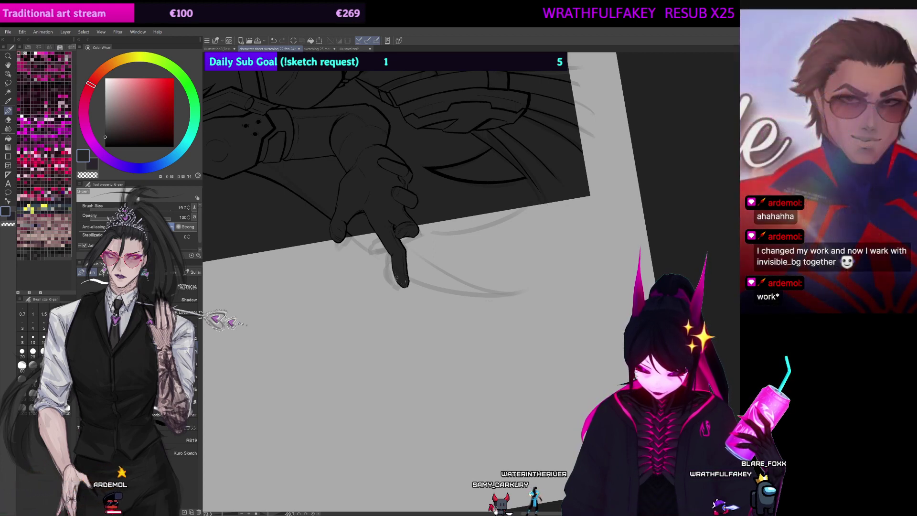
Step: Erase a thin vertical strip along the panel's edge behind the outstretched hand, using the Rectangle tool with transparent colour
{"action": "left_click_drag", "start_coordinate": [407, 269], "coordinate": [626, 281]}
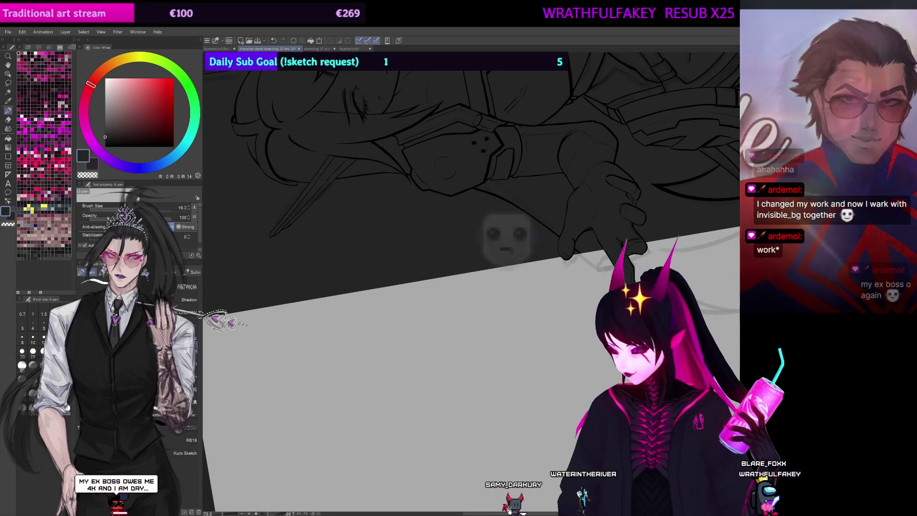
{"action": "key", "text": "ctrl+at"}
{"action": "scroll", "coordinate": [433, 273], "scroll_direction": "down", "scroll_amount": 1}
{"action": "scroll", "coordinate": [479, 283], "scroll_direction": "down", "scroll_amount": 4}
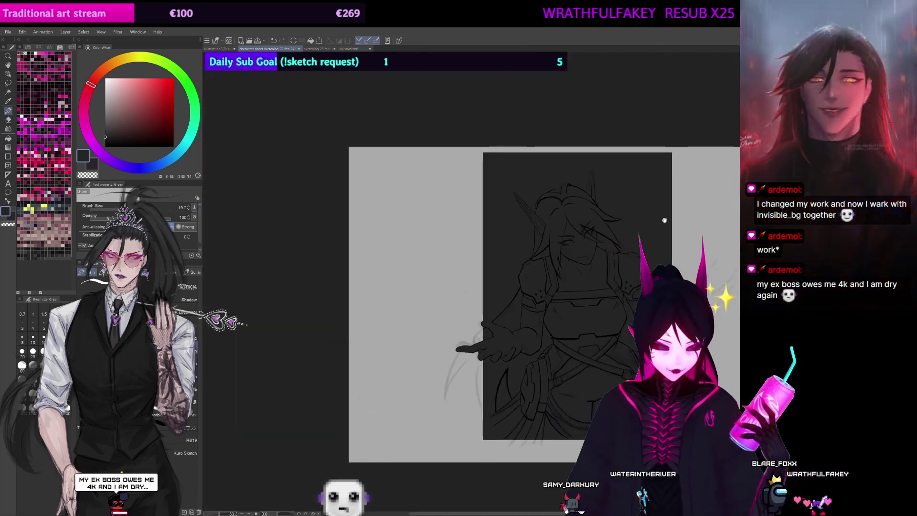
{"action": "left_click_drag", "start_coordinate": [610, 238], "coordinate": [594, 253]}
{"action": "left_click", "coordinate": [8, 156]}
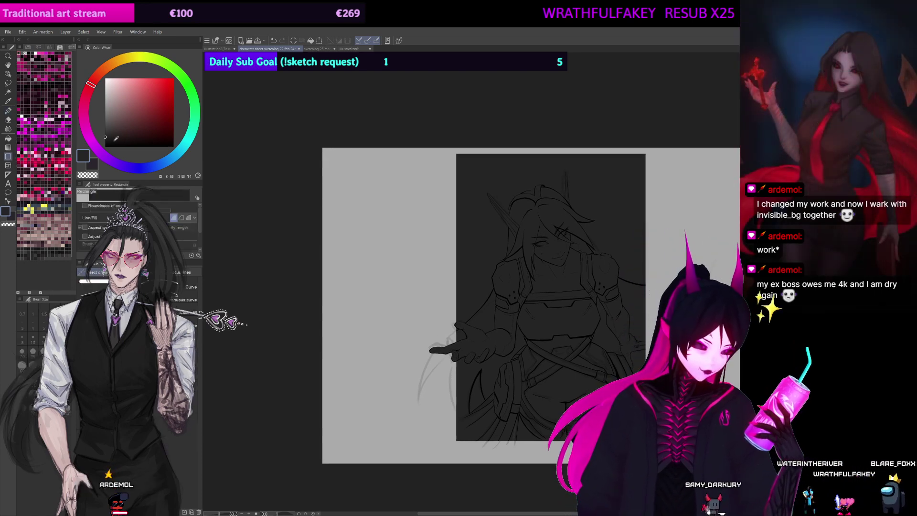
{"action": "left_click", "coordinate": [90, 175]}
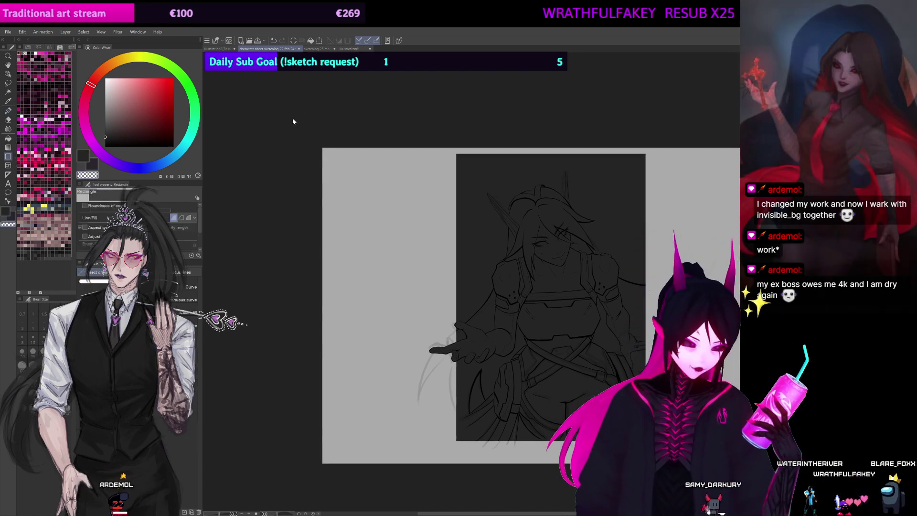
{"action": "left_click_drag", "start_coordinate": [457, 153], "coordinate": [457, 325]}
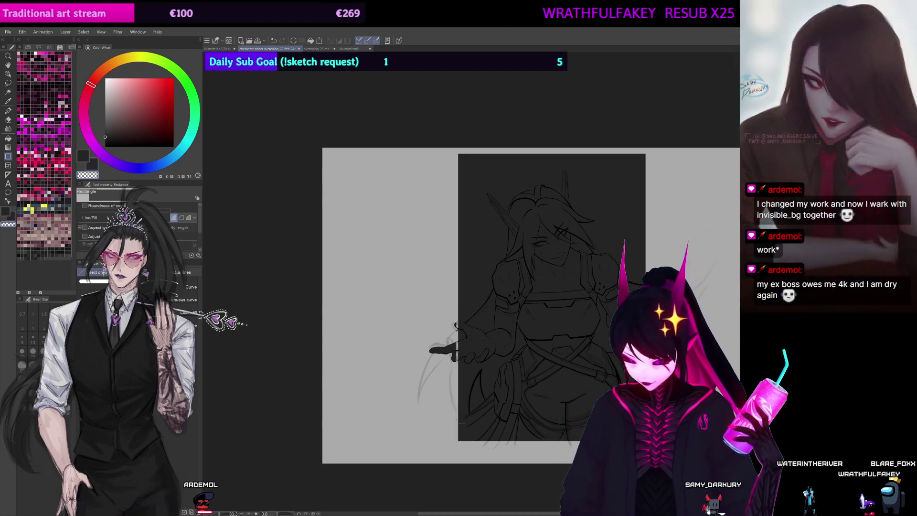
{"action": "key", "text": "ctrl+z"}
{"action": "left_click_drag", "start_coordinate": [454, 152], "coordinate": [470, 400]}
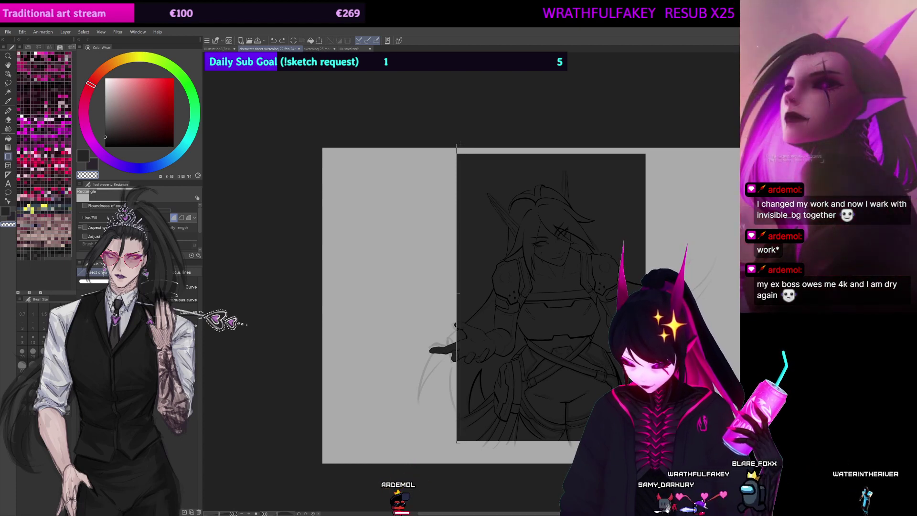
{"action": "left_click_drag", "start_coordinate": [459, 144], "coordinate": [460, 144]}
Step: Refill the gap the erased strip left in the thumb, using the G-pen and the panel's dark colour
{"action": "left_click_drag", "start_coordinate": [465, 178], "coordinate": [468, 118]}
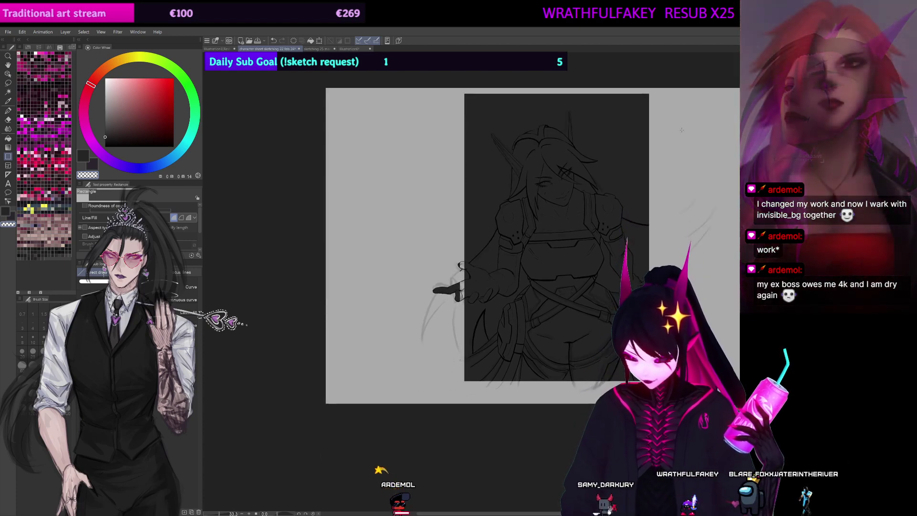
{"action": "scroll", "coordinate": [477, 282], "scroll_direction": "up", "scroll_amount": 2}
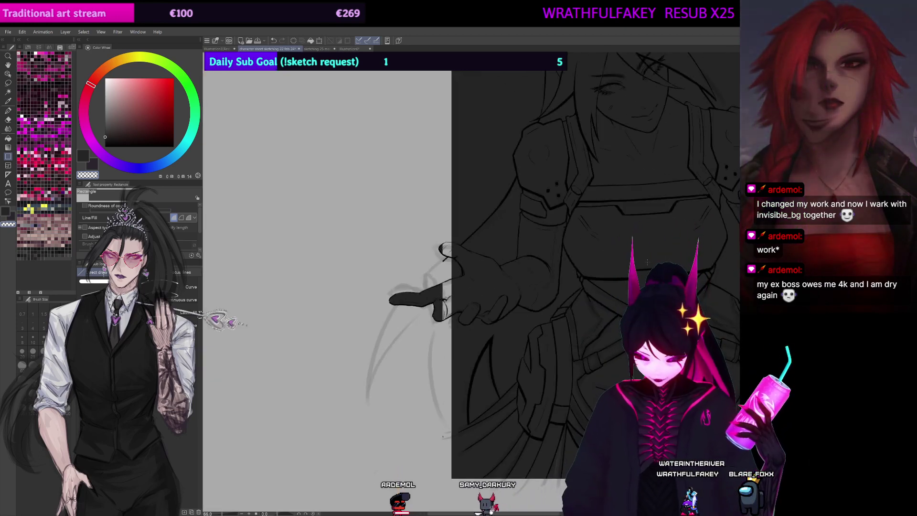
{"action": "left_click_drag", "start_coordinate": [477, 268], "coordinate": [473, 295]}
{"action": "scroll", "coordinate": [475, 283], "scroll_direction": "up", "scroll_amount": 1}
{"action": "scroll", "coordinate": [475, 276], "scroll_direction": "up", "scroll_amount": 1}
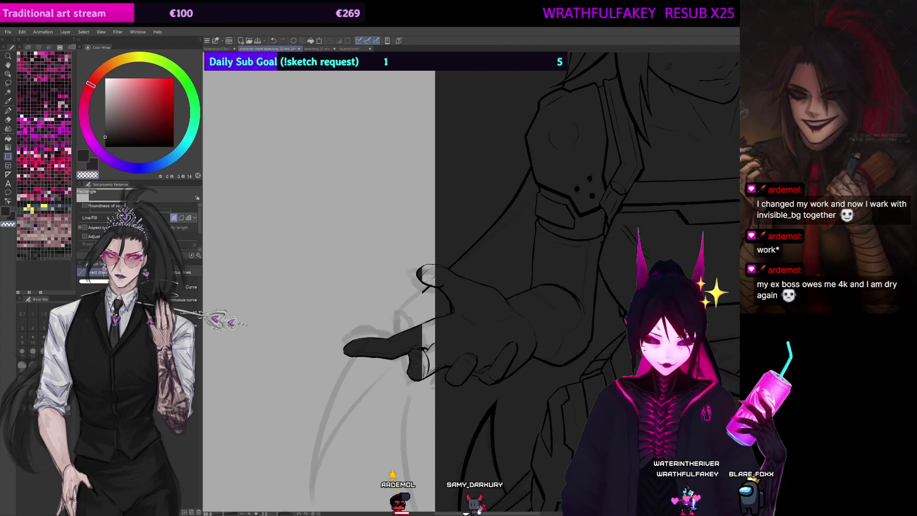
{"action": "key", "text": "p"}
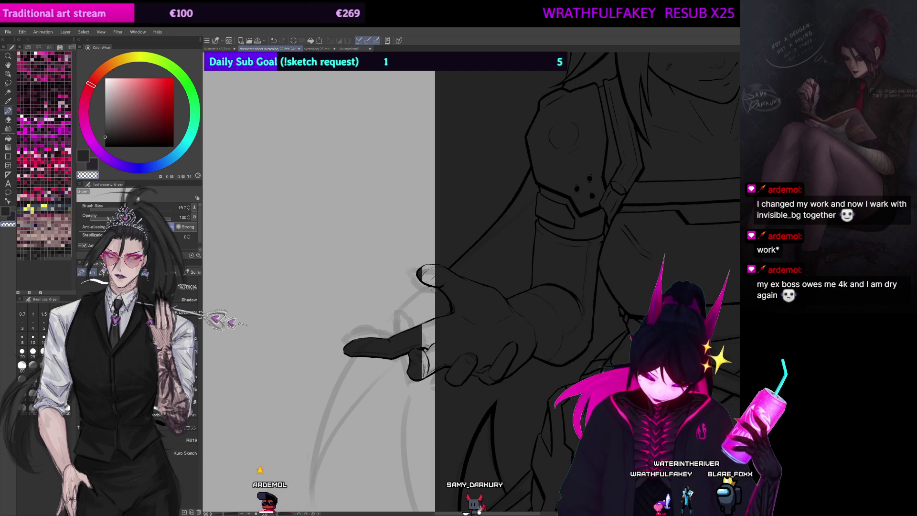
{"action": "left_click_drag", "start_coordinate": [461, 234], "coordinate": [485, 176]}
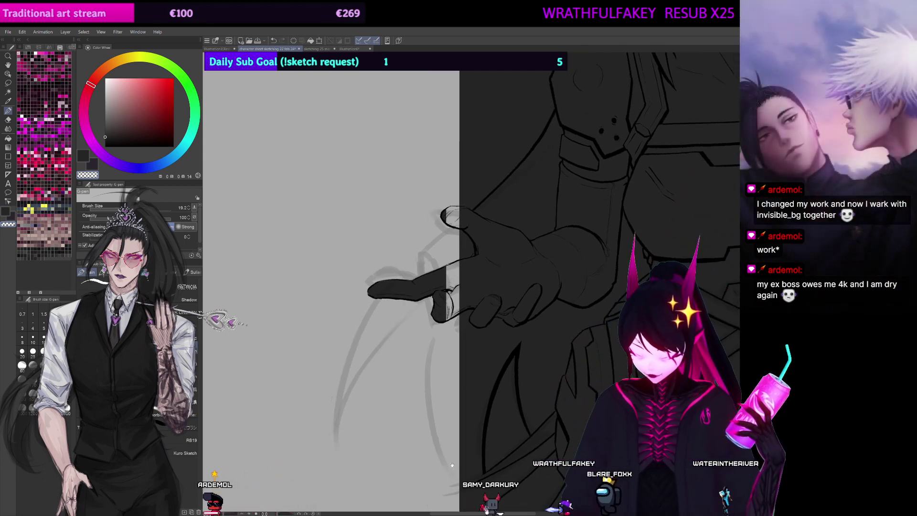
{"action": "left_click_drag", "start_coordinate": [488, 265], "coordinate": [498, 280]}
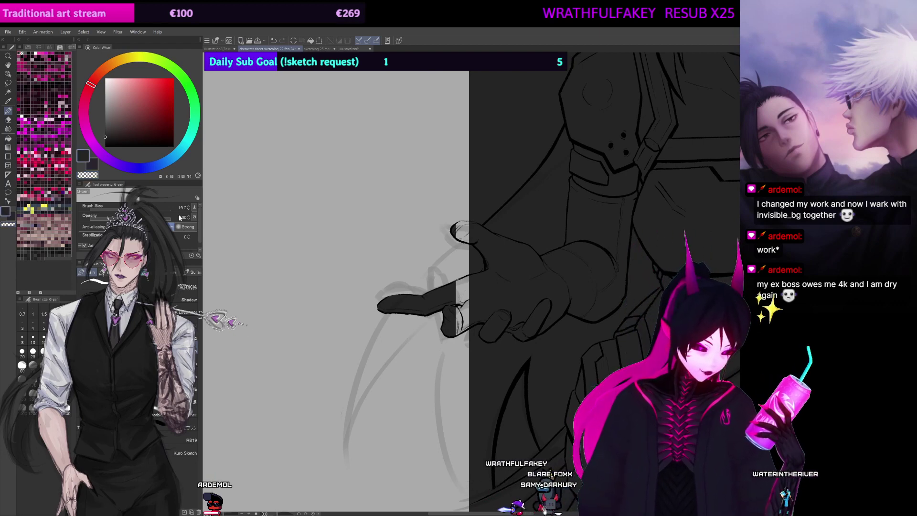
{"action": "left_click_drag", "start_coordinate": [503, 243], "coordinate": [497, 256]}
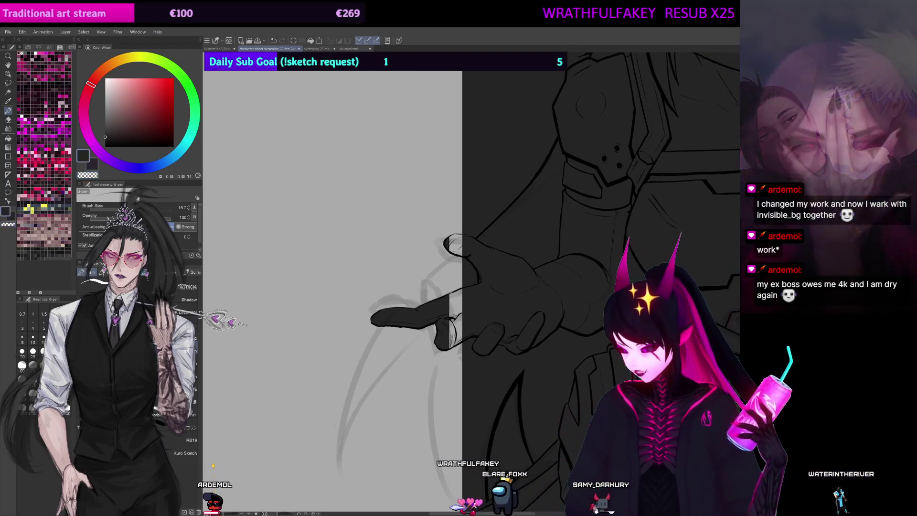
{"action": "left_click_drag", "start_coordinate": [497, 334], "coordinate": [518, 316]}
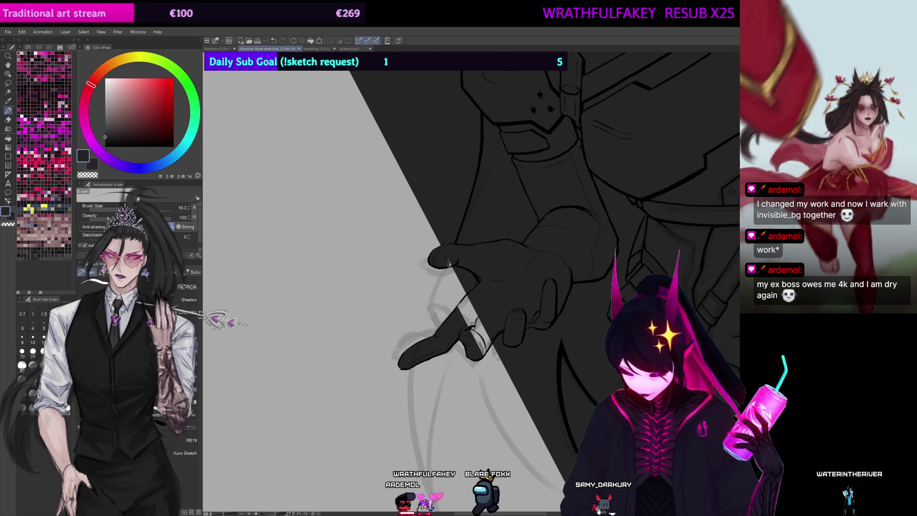
Step: Fill the remaining gaps in the index finger, palm and adjacent curled finger, and refine their edges with brush sizes 8.9 and 19.0
{"action": "scroll", "coordinate": [450, 261], "scroll_direction": "down", "scroll_amount": 2}
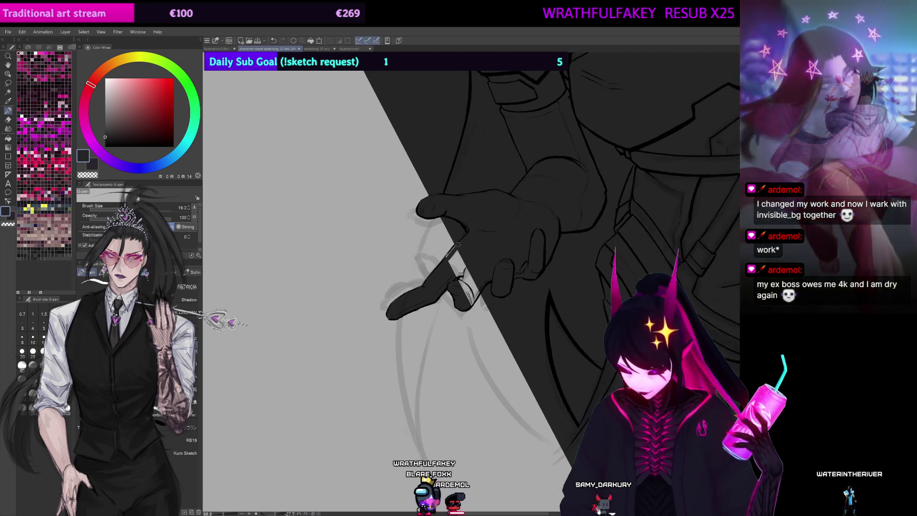
{"action": "left_click_drag", "start_coordinate": [478, 258], "coordinate": [442, 226]}
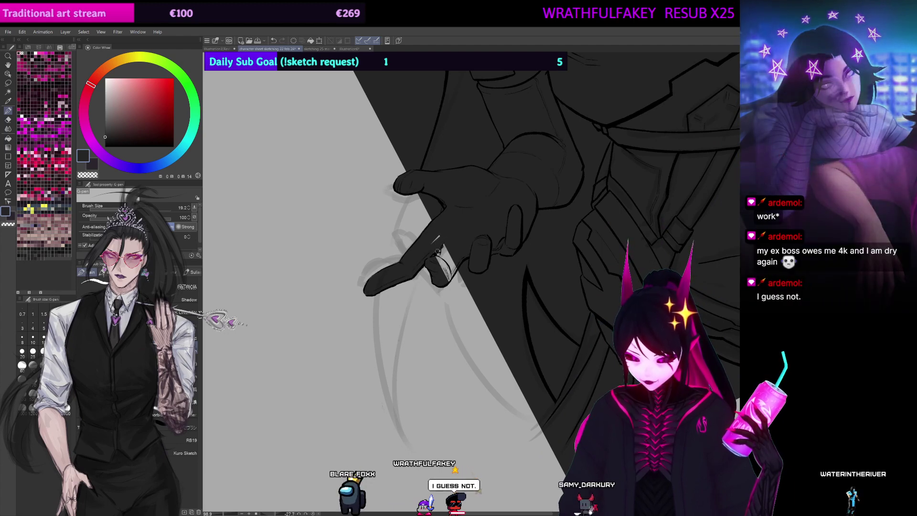
{"action": "left_click_drag", "start_coordinate": [450, 238], "coordinate": [466, 261]}
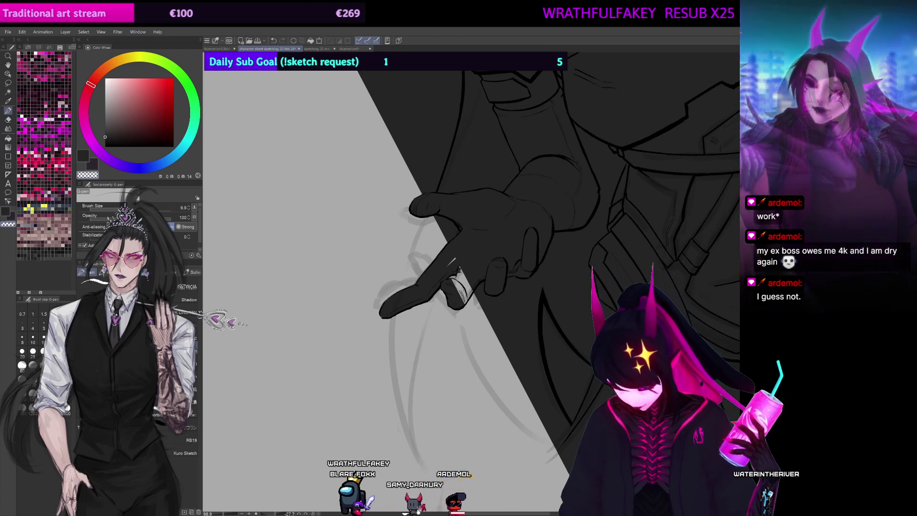
{"action": "left_click_drag", "start_coordinate": [569, 236], "coordinate": [579, 214]}
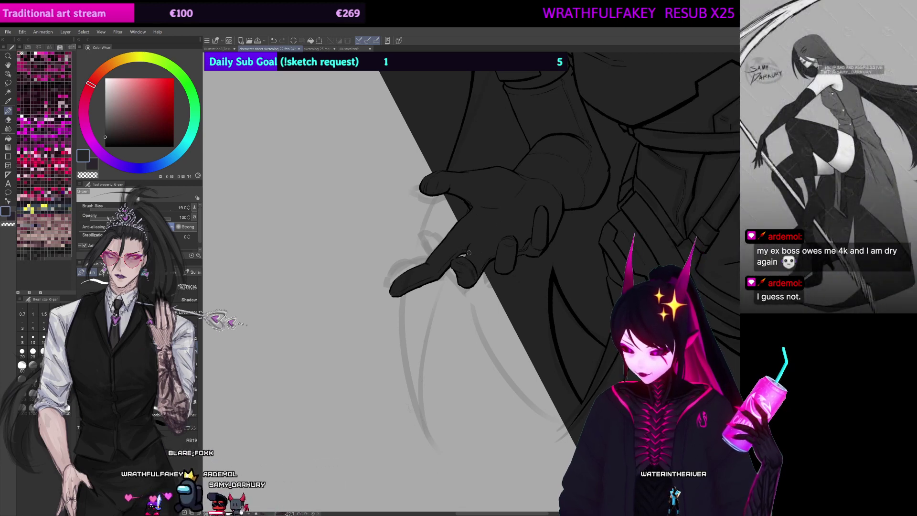
{"action": "left_click_drag", "start_coordinate": [505, 261], "coordinate": [484, 345]}
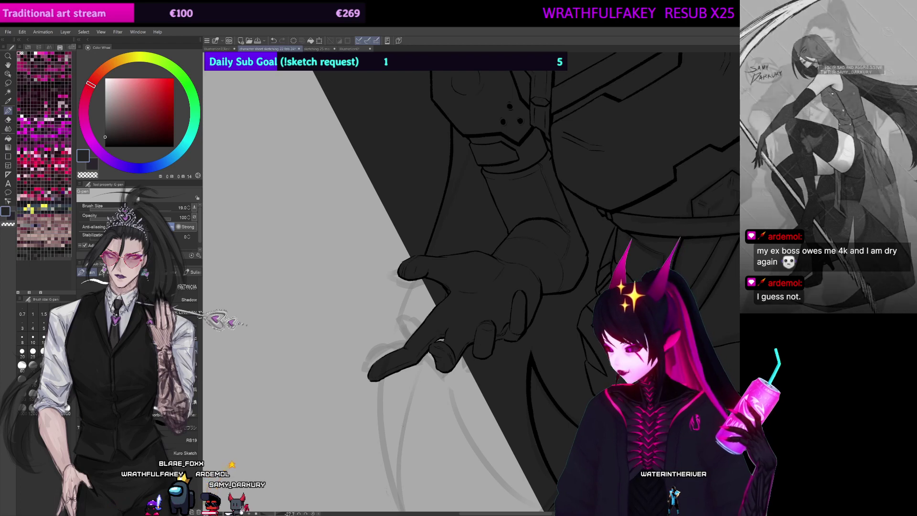
{"action": "key", "text": "ctrl+at"}
{"action": "left_click_drag", "start_coordinate": [647, 196], "coordinate": [625, 169]}
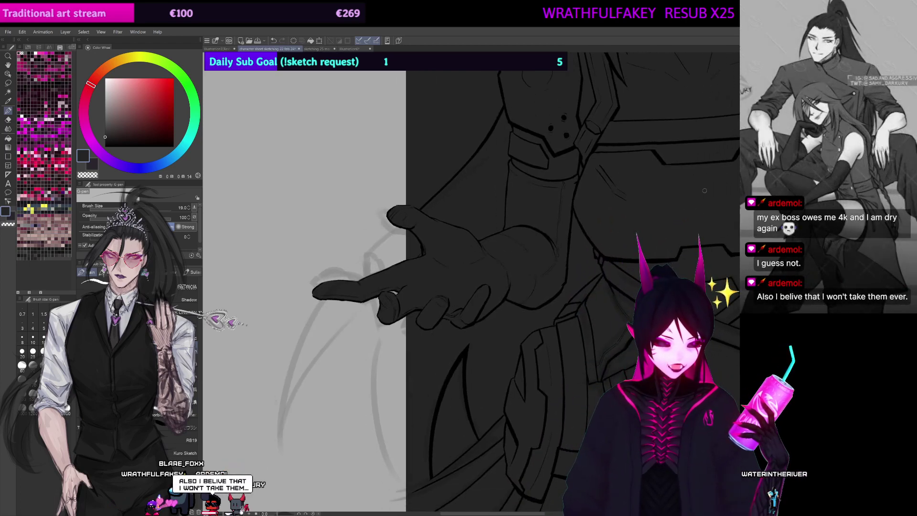
Step: Examine the full composition of the character and her outstretched hand against the dark panel
{"action": "left_click_drag", "start_coordinate": [704, 191], "coordinate": [616, 259]}
{"action": "key", "text": "ctrl+minus"}
{"action": "key", "text": "ctrl+minus"}
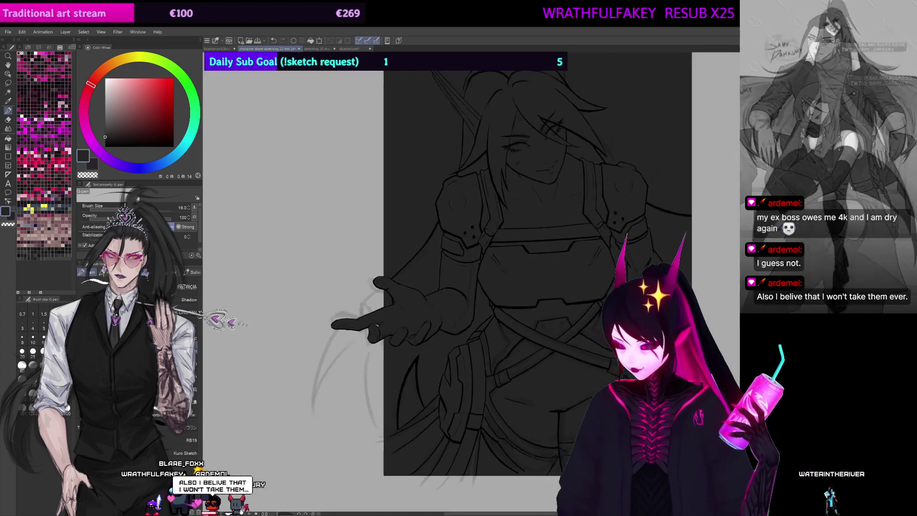
{"action": "key", "text": "ctrl+minus"}
{"action": "left_click_drag", "start_coordinate": [526, 239], "coordinate": [499, 270]}
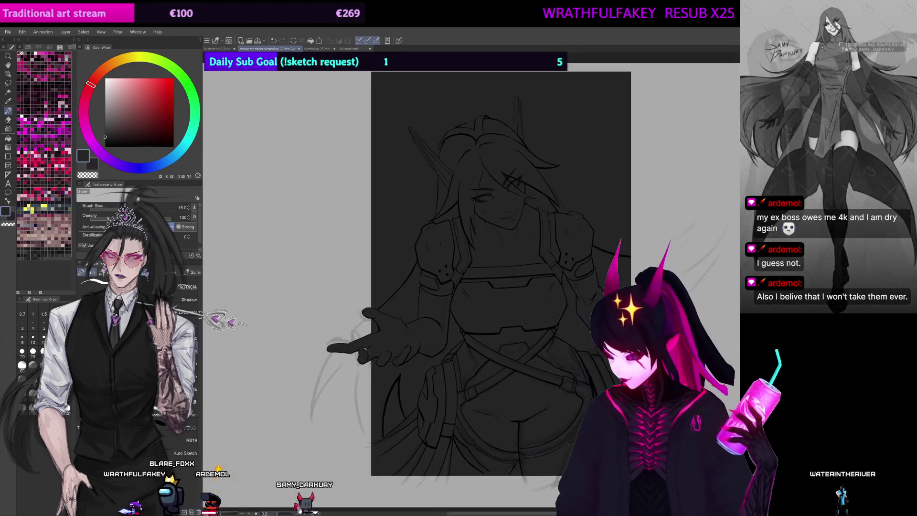
{"action": "scroll", "coordinate": [719, 208], "scroll_direction": "down", "scroll_amount": 2}
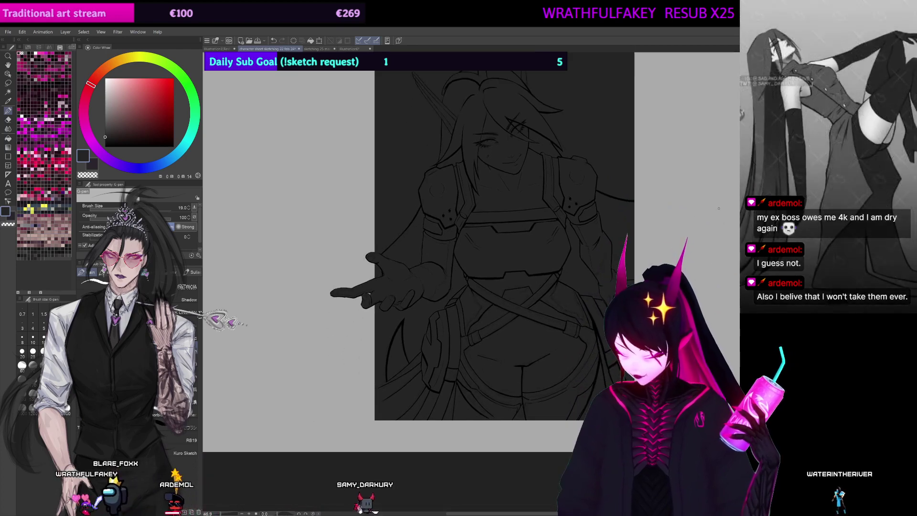
{"action": "scroll", "coordinate": [719, 208], "scroll_direction": "down", "scroll_amount": 2}
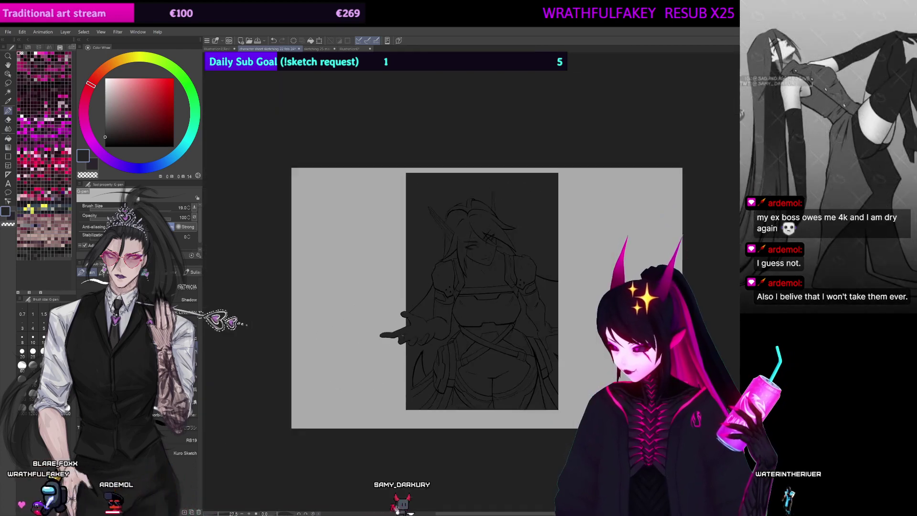
{"action": "scroll", "coordinate": [661, 260], "scroll_direction": "down", "scroll_amount": 2}
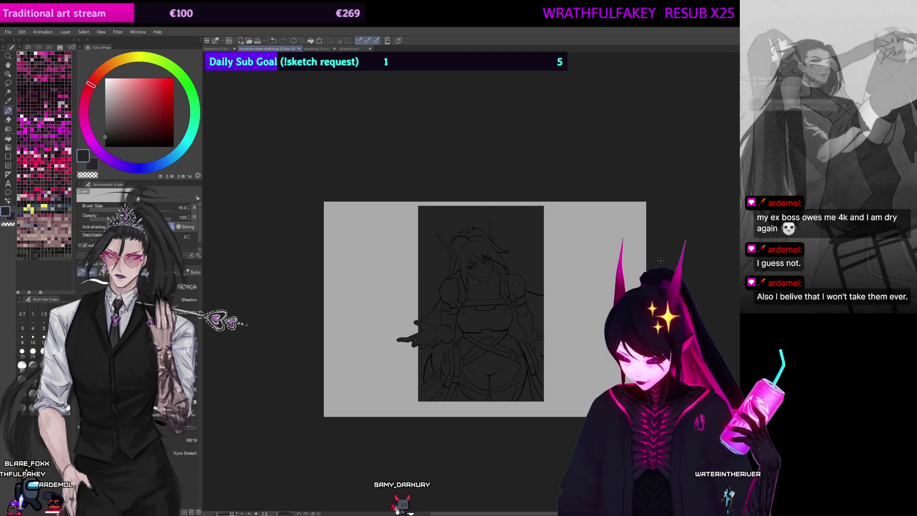
{"action": "scroll", "coordinate": [661, 260], "scroll_direction": "down", "scroll_amount": 1}
{"action": "scroll", "coordinate": [486, 292], "scroll_direction": "up", "scroll_amount": 1}
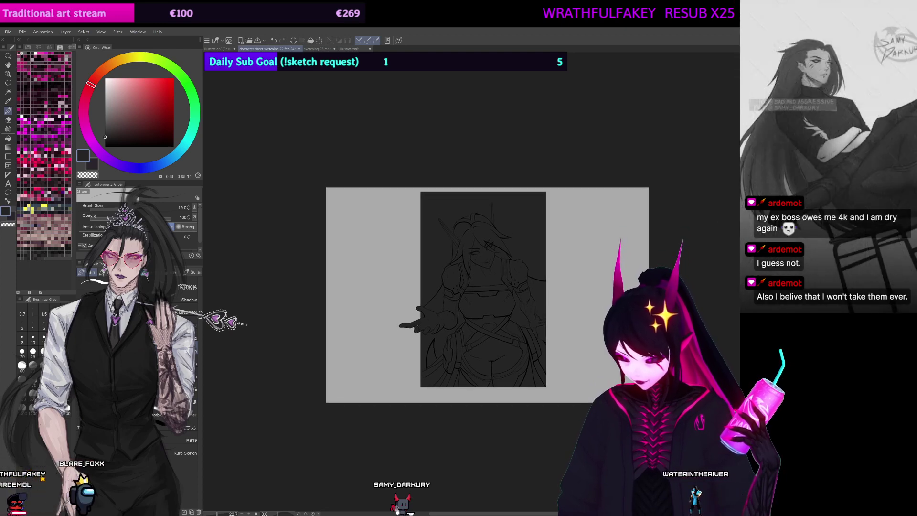
{"action": "scroll", "coordinate": [478, 278], "scroll_direction": "up", "scroll_amount": 5}
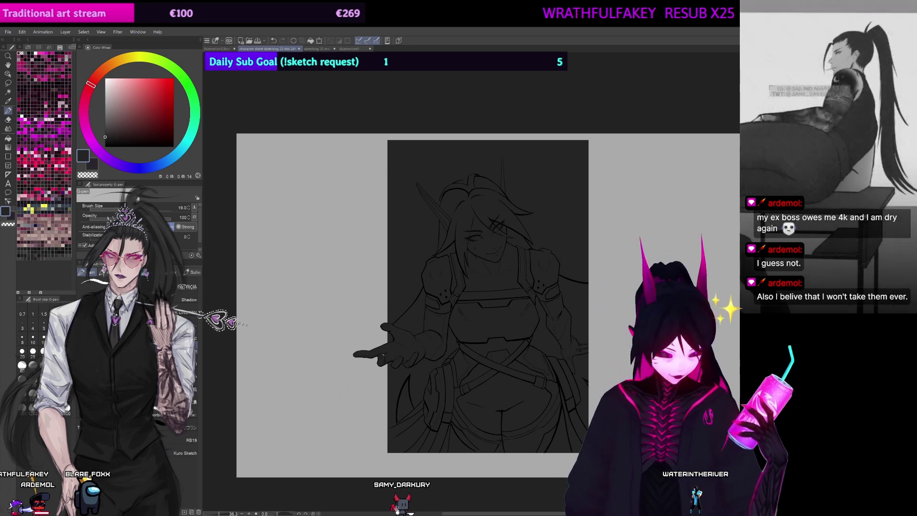
Step: Apply a vertical Foreground to background gradient to the panel, from near-black at its top to light grey at its bottom
{"action": "left_click", "coordinate": [9, 147]}
{"action": "left_click", "coordinate": [106, 102]}
{"action": "left_click", "coordinate": [92, 163]}
{"action": "left_click_drag", "start_coordinate": [112, 137], "coordinate": [98, 139]}
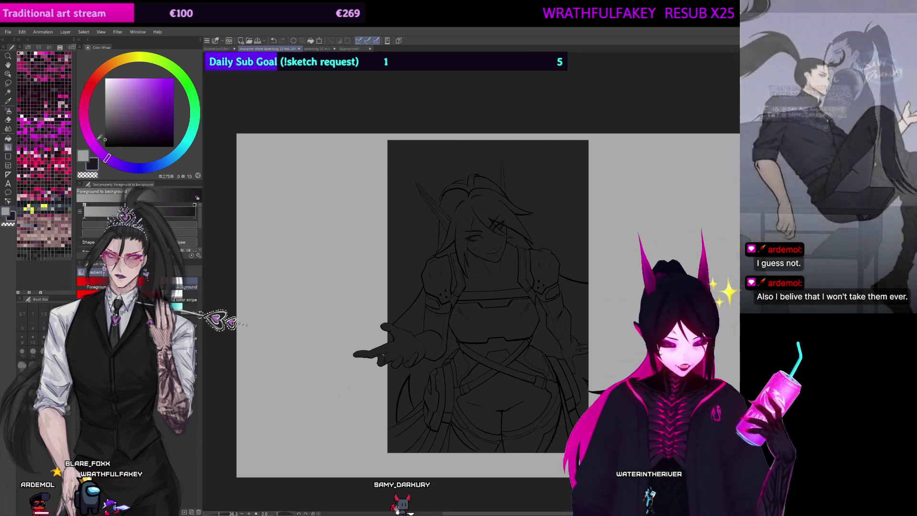
{"action": "left_click_drag", "start_coordinate": [471, 149], "coordinate": [486, 476]}
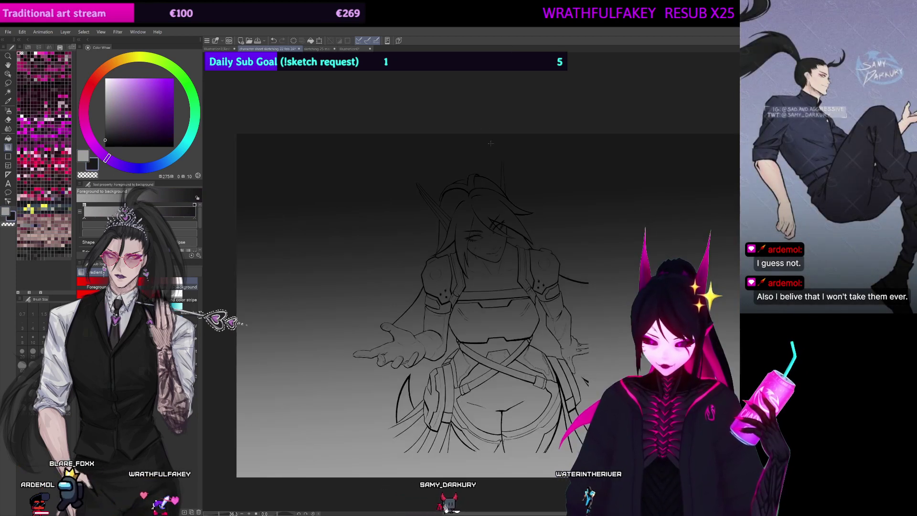
{"action": "key", "text": "ctrl+z"}
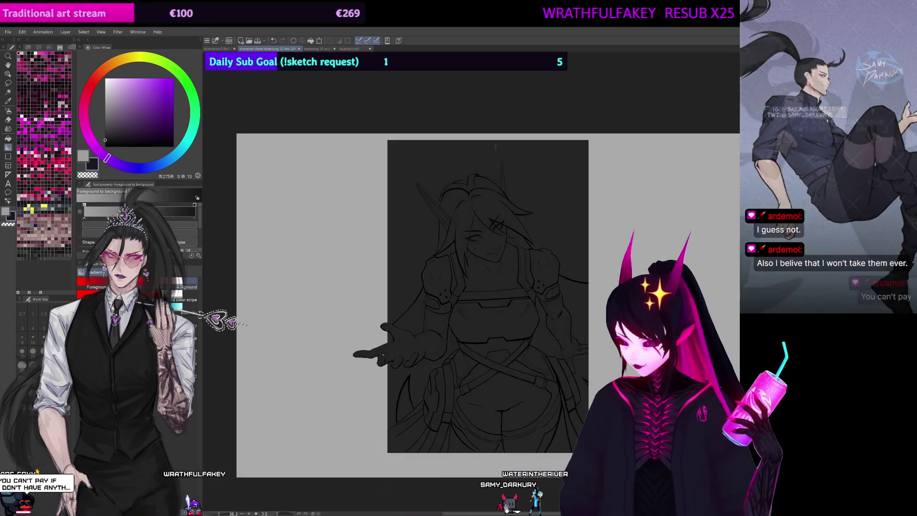
{"action": "left_click_drag", "start_coordinate": [487, 141], "coordinate": [485, 464]}
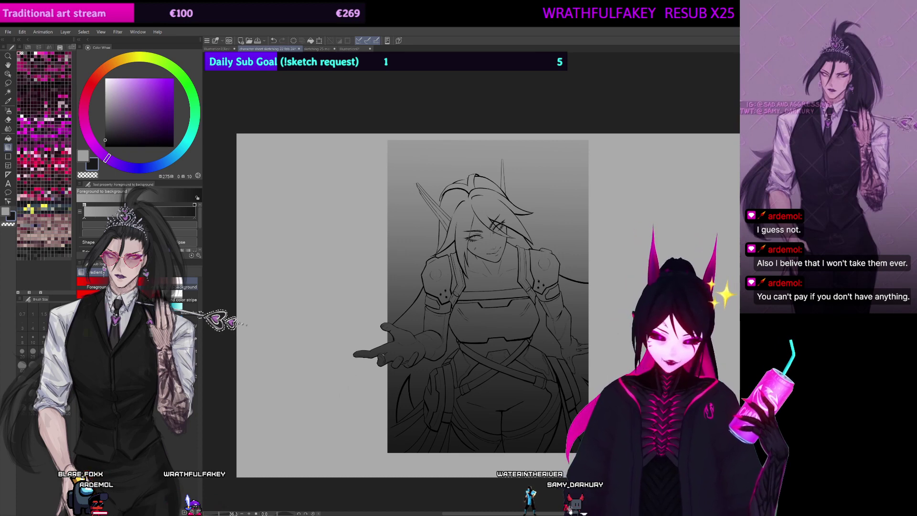
{"action": "left_click_drag", "start_coordinate": [455, 419], "coordinate": [488, 172]}
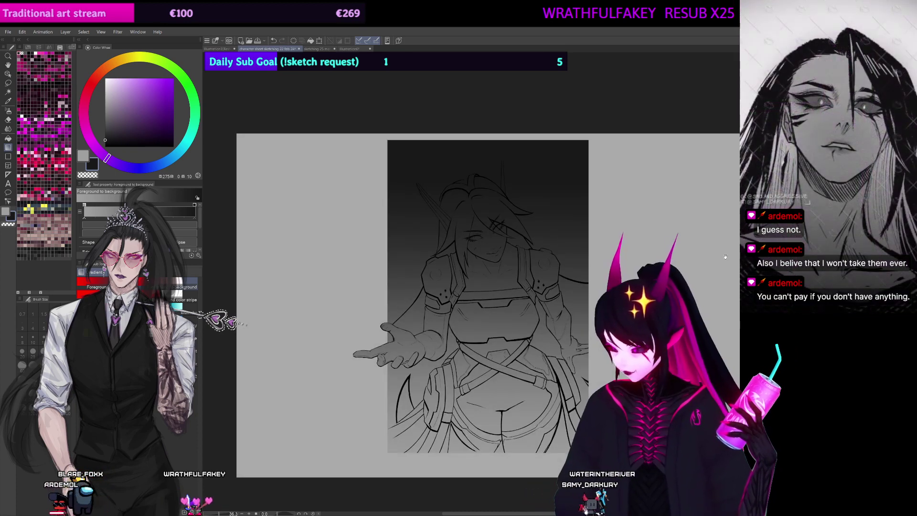
Step: Switch to the G-pen, choose a dark neutral grey and try a dab on the shoulder armour, undoing it
{"action": "left_click_drag", "start_coordinate": [737, 235], "coordinate": [737, 244]}
{"action": "left_click_drag", "start_coordinate": [690, 271], "coordinate": [702, 255]}
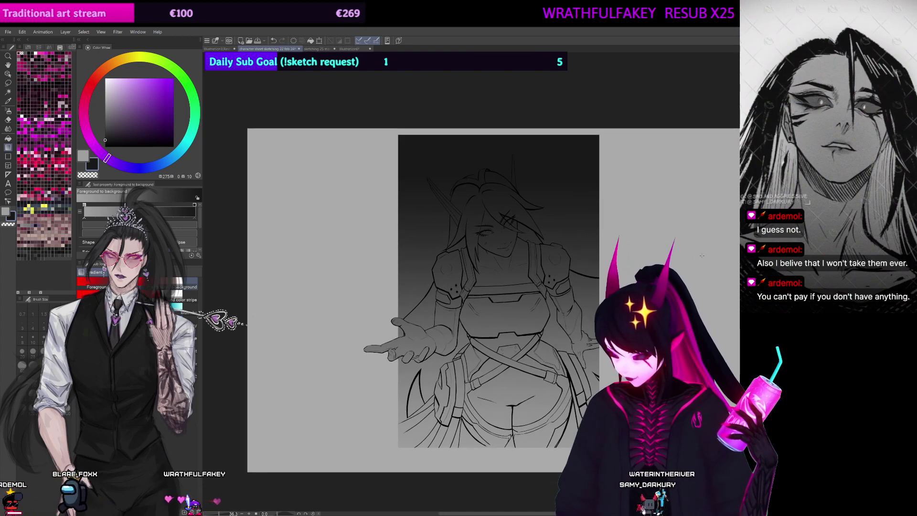
{"action": "left_click_drag", "start_coordinate": [564, 202], "coordinate": [558, 215]}
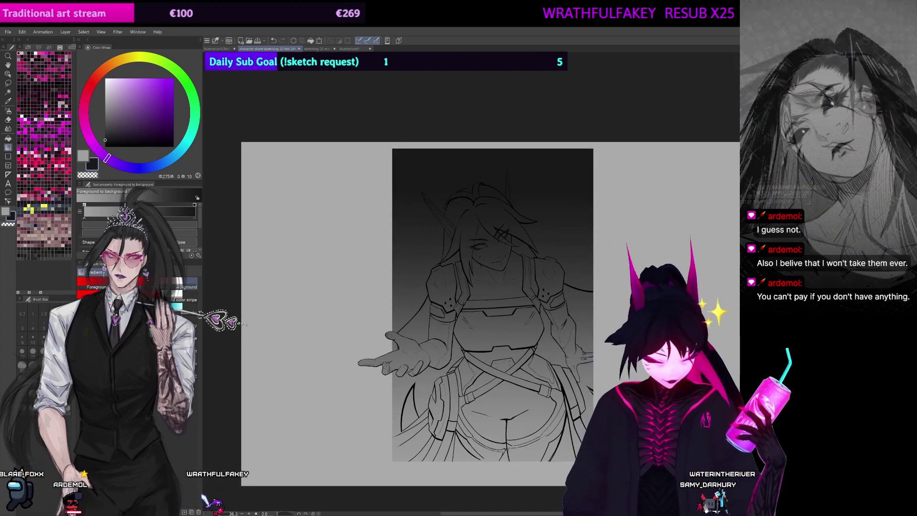
{"action": "key", "text": "b"}
{"action": "key", "text": "p"}
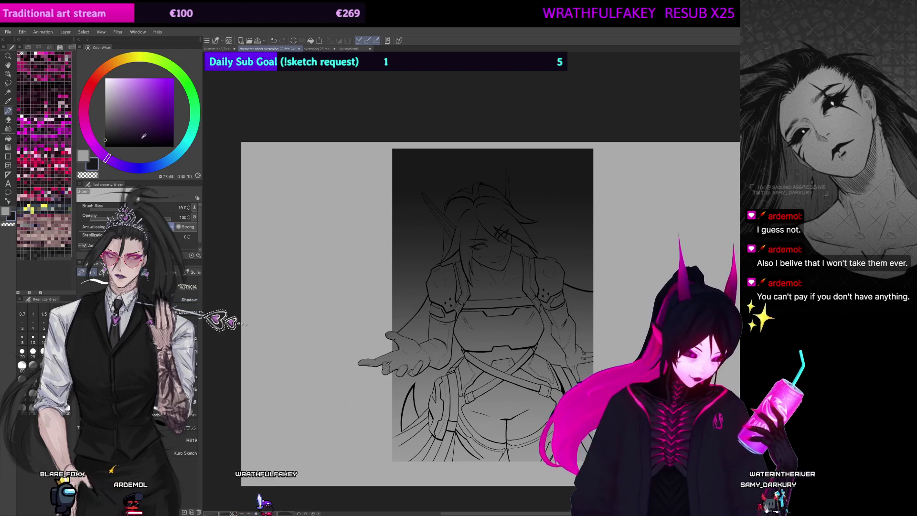
{"action": "left_click_drag", "start_coordinate": [143, 135], "coordinate": [102, 121]}
{"action": "left_click", "coordinate": [83, 155]}
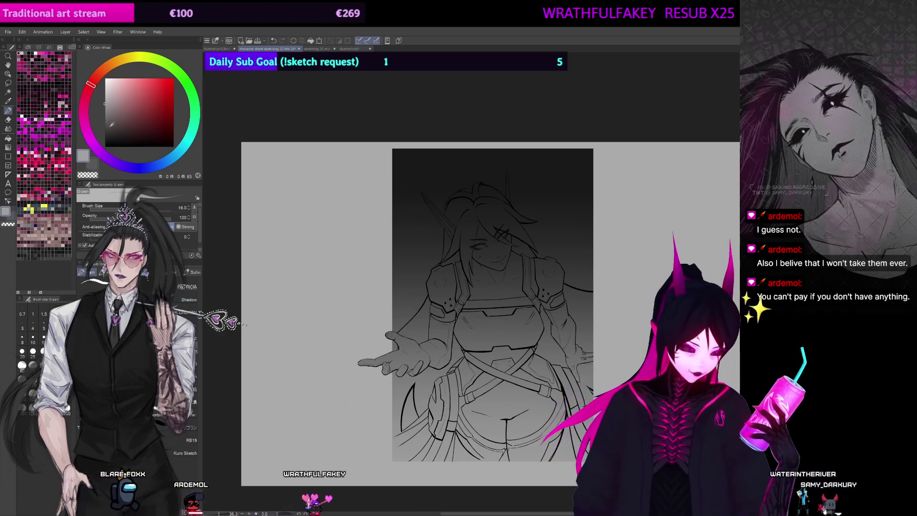
{"action": "left_click", "coordinate": [106, 130]}
{"action": "left_click", "coordinate": [456, 294]}
{"action": "key", "text": "ctrl+z"}
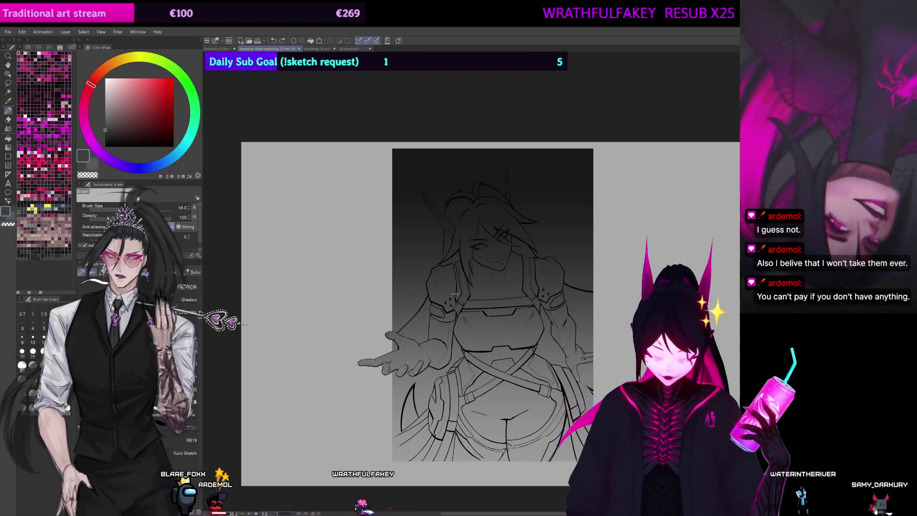
Step: Sample the grey near the neck and block in the torso from chin to waist beside the outstretched arm, using brush sizes 151.1 and 89.9
{"action": "scroll", "coordinate": [488, 420], "scroll_direction": "up", "scroll_amount": 2}
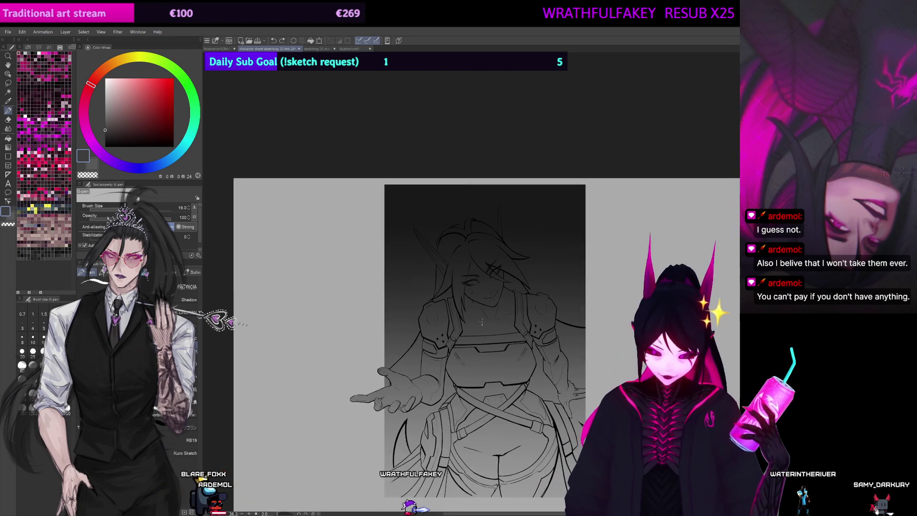
{"action": "left_click", "coordinate": [482, 321], "text": "alt"}
{"action": "left_click_drag", "start_coordinate": [482, 321], "coordinate": [461, 382]}
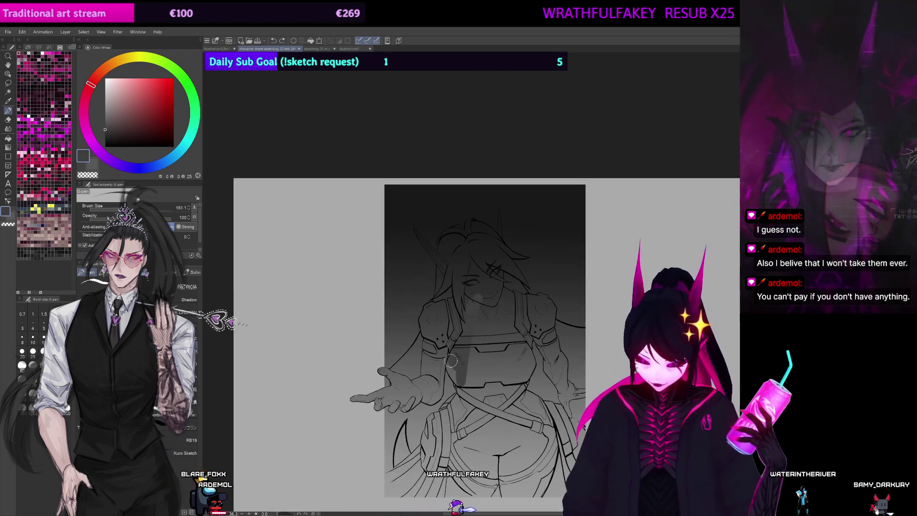
{"action": "scroll", "coordinate": [460, 218], "scroll_direction": "down", "scroll_amount": 4}
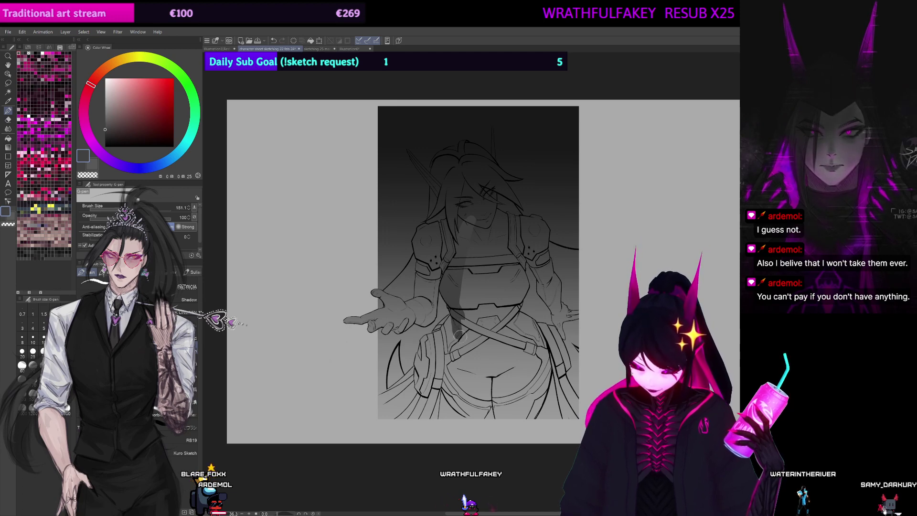
{"action": "scroll", "coordinate": [459, 335], "scroll_direction": "down", "scroll_amount": 3}
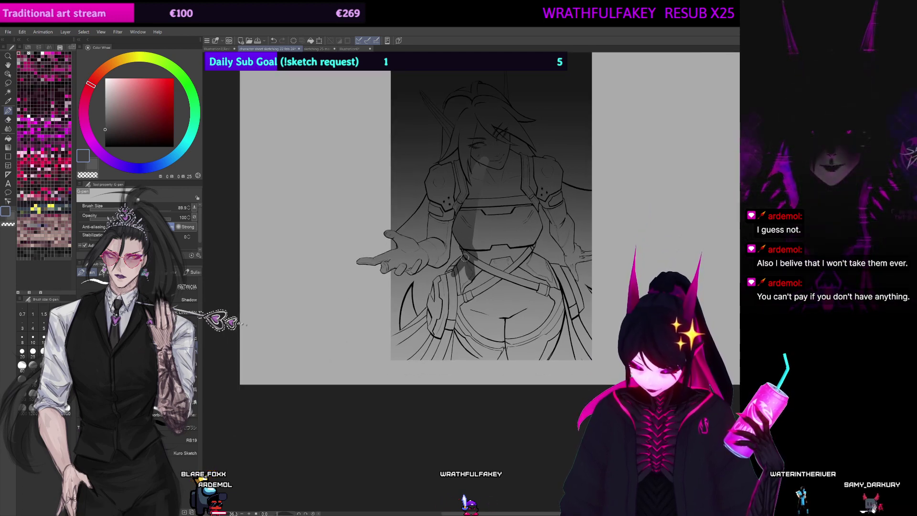
{"action": "scroll", "coordinate": [585, 236], "scroll_direction": "up", "scroll_amount": 3}
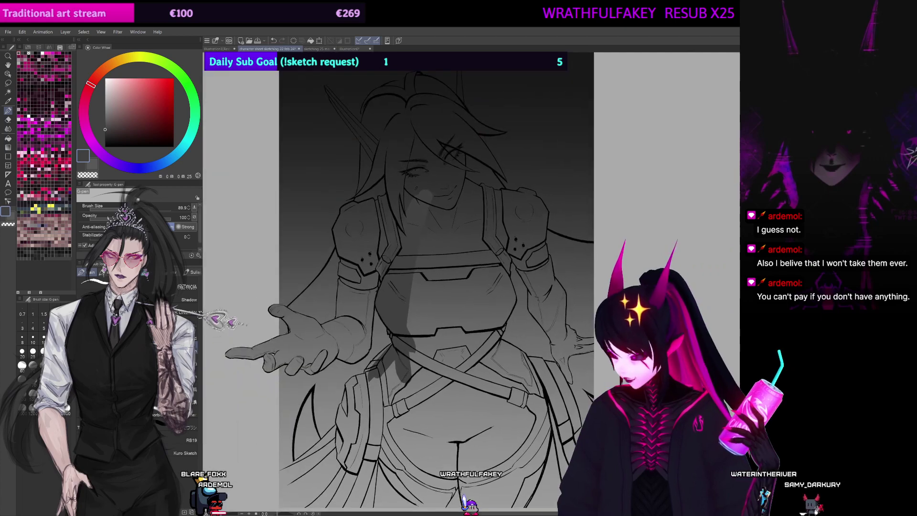
Step: Examine the line art around the chest plate, waist belts and both forearms against the gradient
{"action": "left_click_drag", "start_coordinate": [547, 306], "coordinate": [478, 289]}
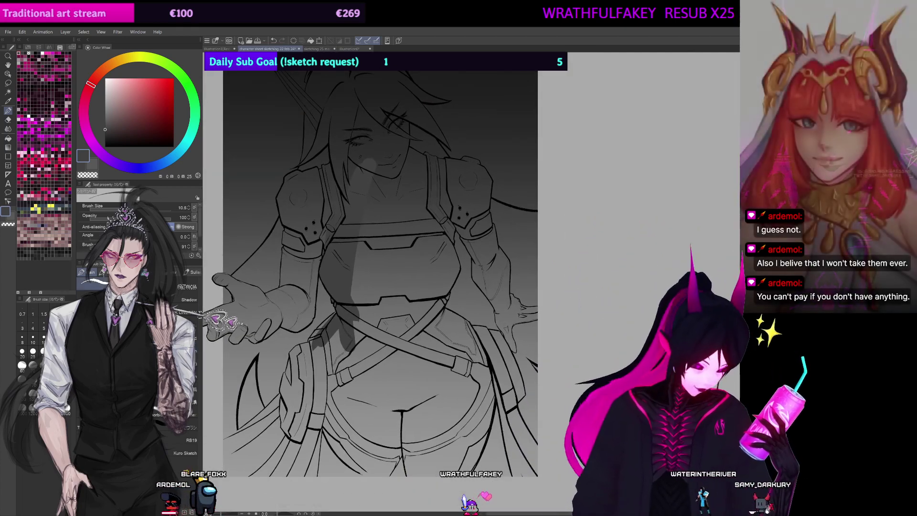
{"action": "key", "text": "p"}
{"action": "left_click_drag", "start_coordinate": [436, 317], "coordinate": [432, 297]}
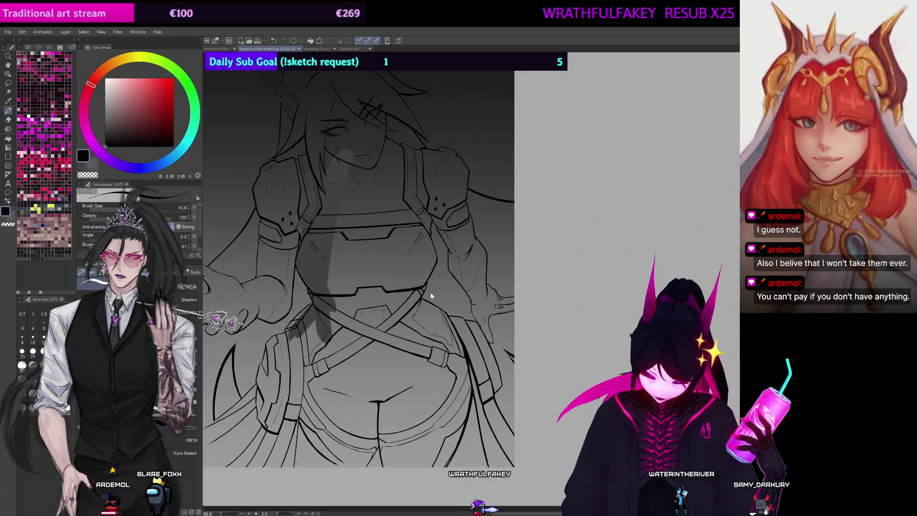
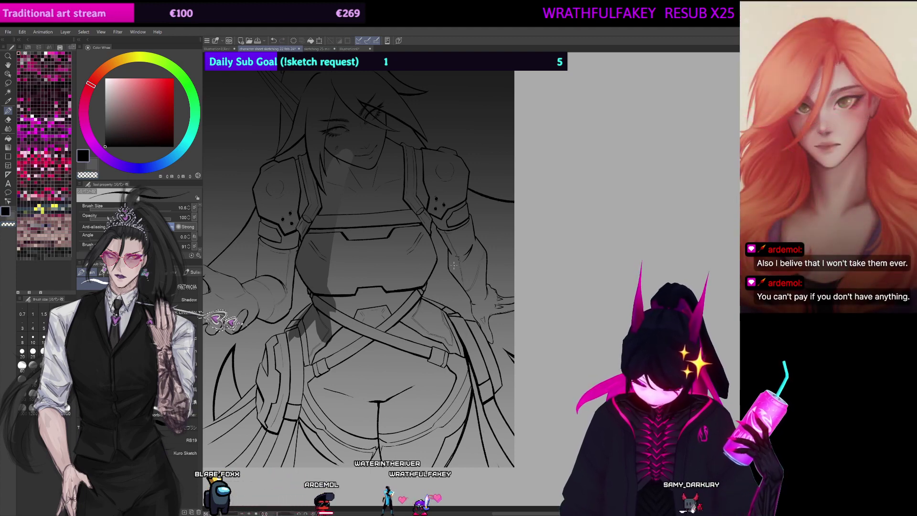
{"action": "left_click_drag", "start_coordinate": [454, 265], "coordinate": [476, 241]}
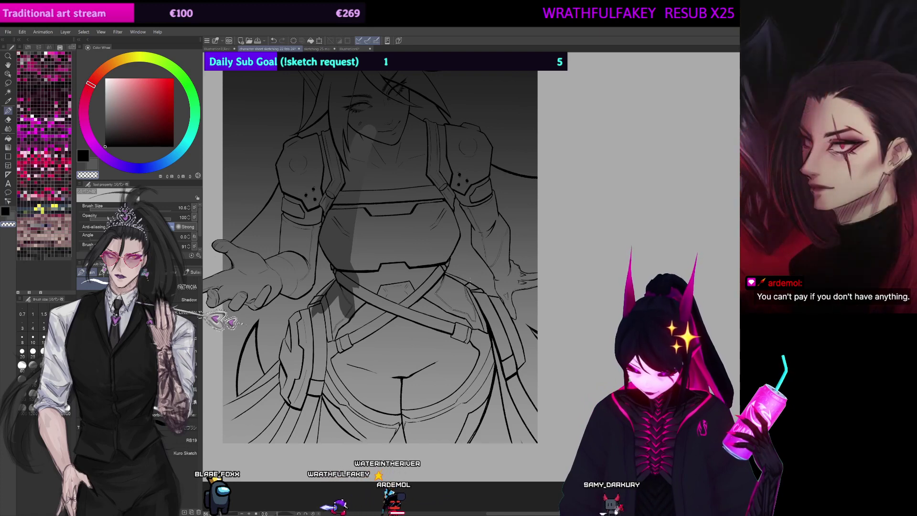
{"action": "left_click_drag", "start_coordinate": [482, 261], "coordinate": [551, 221]}
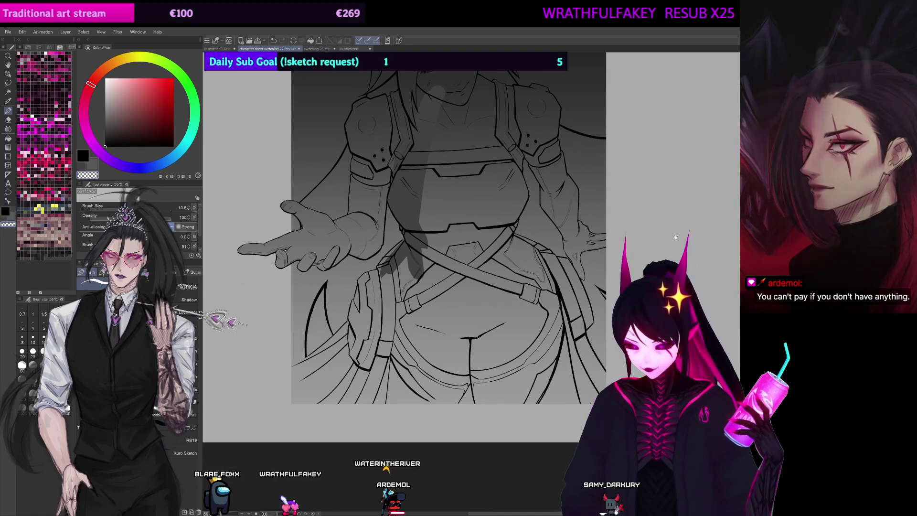
{"action": "left_click_drag", "start_coordinate": [677, 233], "coordinate": [619, 291]}
{"action": "key", "text": "ctrl+plus"}
{"action": "key", "text": "ctrl+plus"}
{"action": "key", "text": "ctrl+plus"}
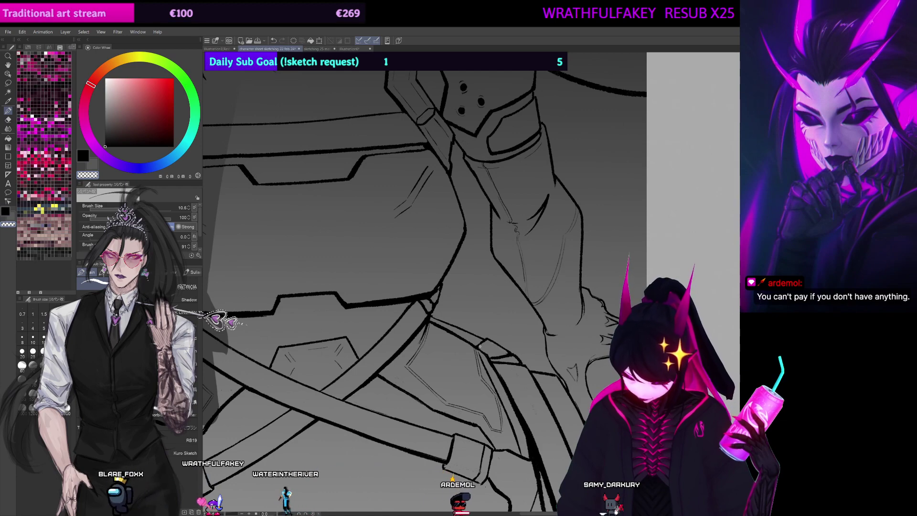
{"action": "scroll", "coordinate": [512, 353], "scroll_direction": "down", "scroll_amount": 2}
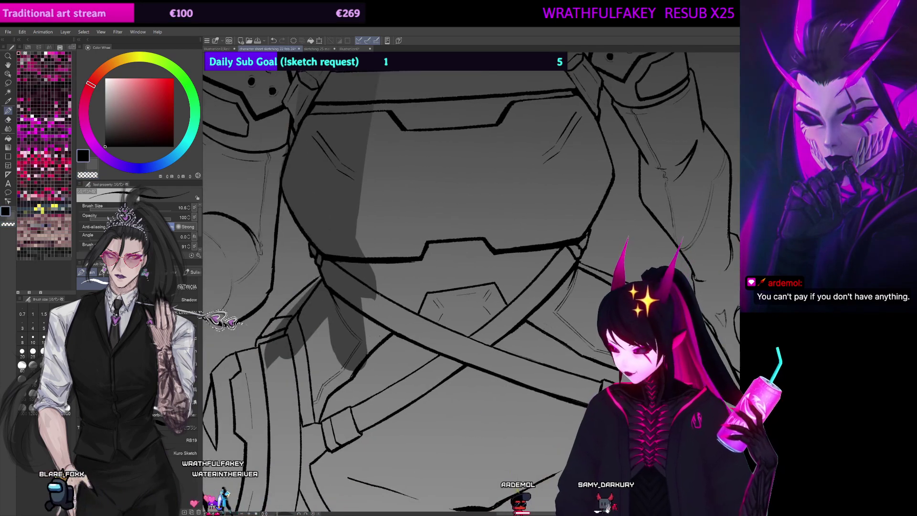
{"action": "scroll", "coordinate": [645, 246], "scroll_direction": "down", "scroll_amount": 3}
{"action": "scroll", "coordinate": [645, 246], "scroll_direction": "up", "scroll_amount": 5}
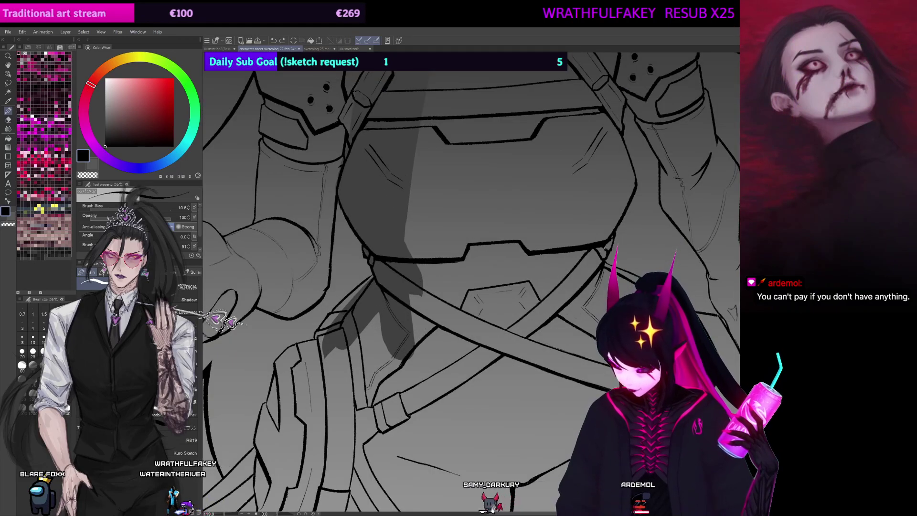
{"action": "scroll", "coordinate": [471, 313], "scroll_direction": "down", "scroll_amount": 4}
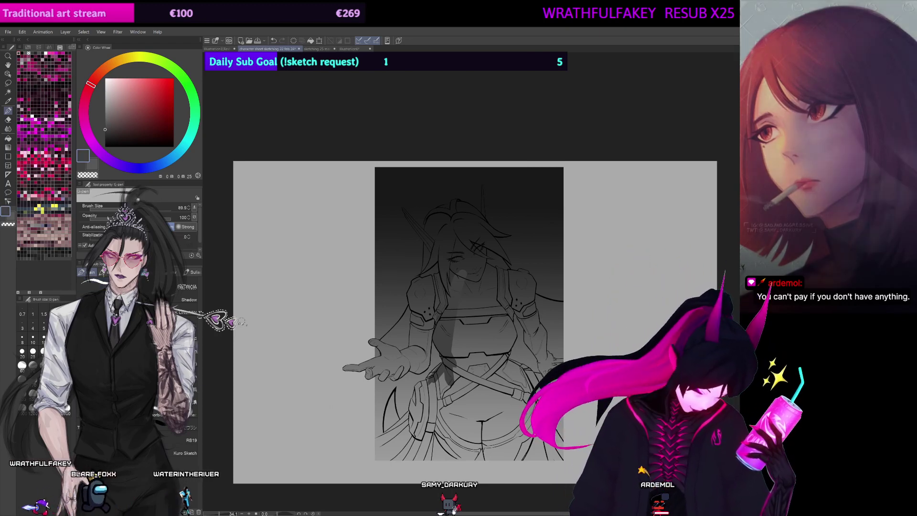
Step: Hide the gradient panel and block in the outstretched arm's shoulder armour and forearm in dark grey with brush sizes 101.8 and 82.1
{"action": "key", "text": "p"}
{"action": "mouse_move", "coordinate": [456, 314]}
{"action": "left_mouse_down"}
{"action": "mouse_move", "coordinate": [475, 274]}
{"action": "mouse_move", "coordinate": [451, 287]}
{"action": "left_mouse_up"}
{"action": "scroll", "coordinate": [475, 274], "scroll_direction": "up", "scroll_amount": 1}
{"action": "scroll", "coordinate": [465, 294], "scroll_direction": "up", "scroll_amount": 1}
{"action": "key", "text": "ctrl+z"}
{"action": "key", "text": "]"}
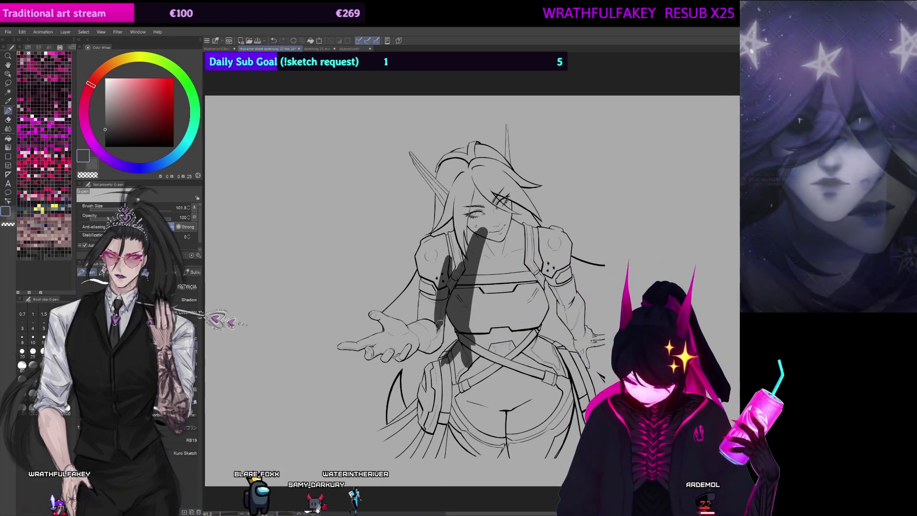
{"action": "key", "text": "bracketleft"}
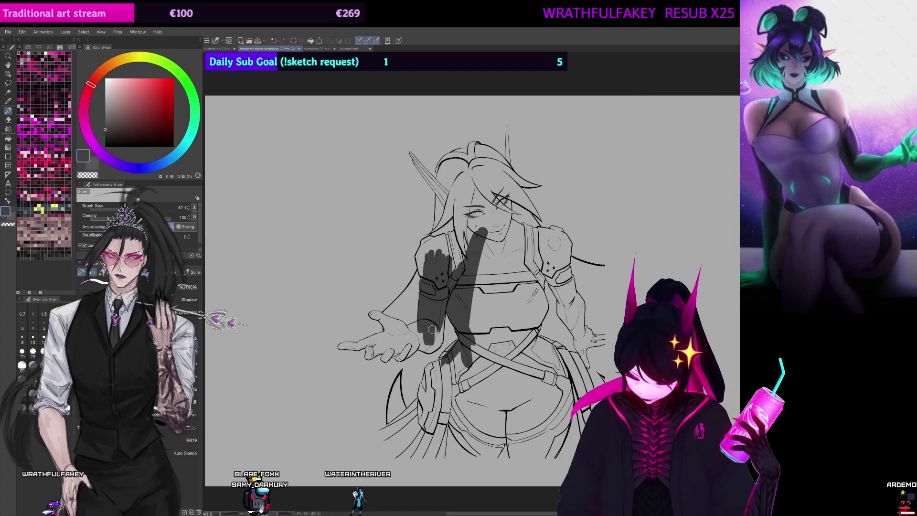
Step: Block in the outstretched hand's wrist, palm, thumb and index finger in dark grey, starting with brush size 67.5
{"action": "mouse_move", "coordinate": [432, 329]}
{"action": "left_mouse_down"}
{"action": "mouse_move", "coordinate": [476, 309]}
{"action": "mouse_move", "coordinate": [517, 252]}
{"action": "mouse_move", "coordinate": [483, 185]}
{"action": "mouse_move", "coordinate": [410, 207]}
{"action": "mouse_move", "coordinate": [508, 237]}
{"action": "mouse_move", "coordinate": [524, 300]}
{"action": "mouse_move", "coordinate": [538, 296]}
{"action": "mouse_move", "coordinate": [491, 269]}
{"action": "left_mouse_up"}
{"action": "scroll", "coordinate": [518, 253], "scroll_direction": "up", "scroll_amount": 2}
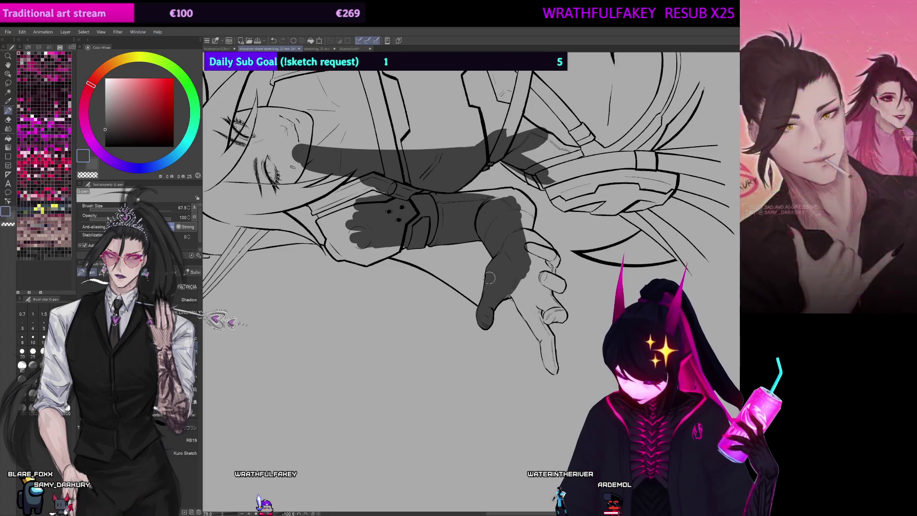
{"action": "mouse_move", "coordinate": [491, 267]}
{"action": "left_mouse_down"}
{"action": "mouse_move", "coordinate": [448, 334]}
{"action": "mouse_move", "coordinate": [490, 388]}
{"action": "mouse_move", "coordinate": [508, 378]}
{"action": "left_mouse_up"}
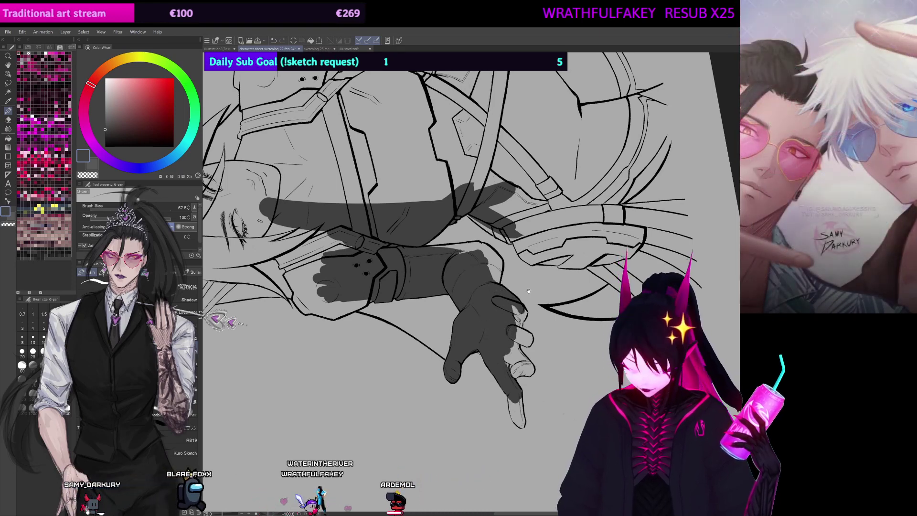
{"action": "left_click_drag", "start_coordinate": [529, 291], "coordinate": [527, 234]}
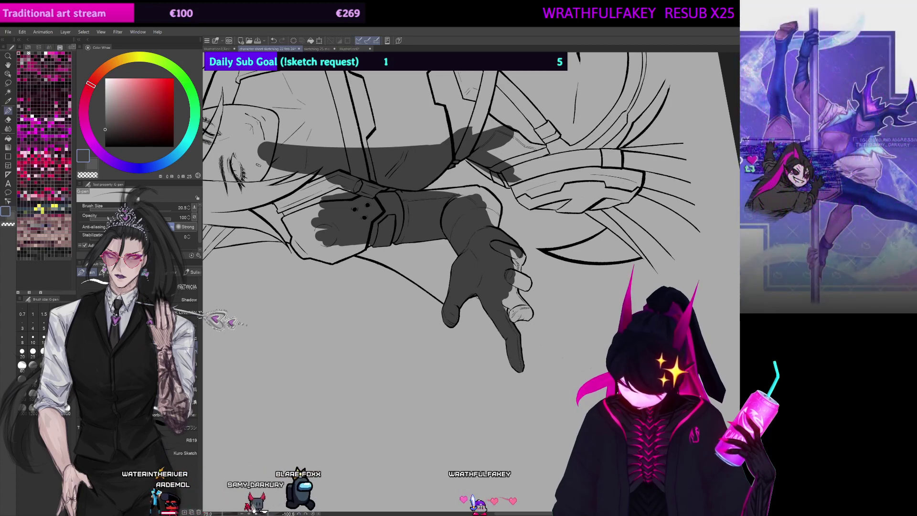
{"action": "key", "text": "ctrl+@"}
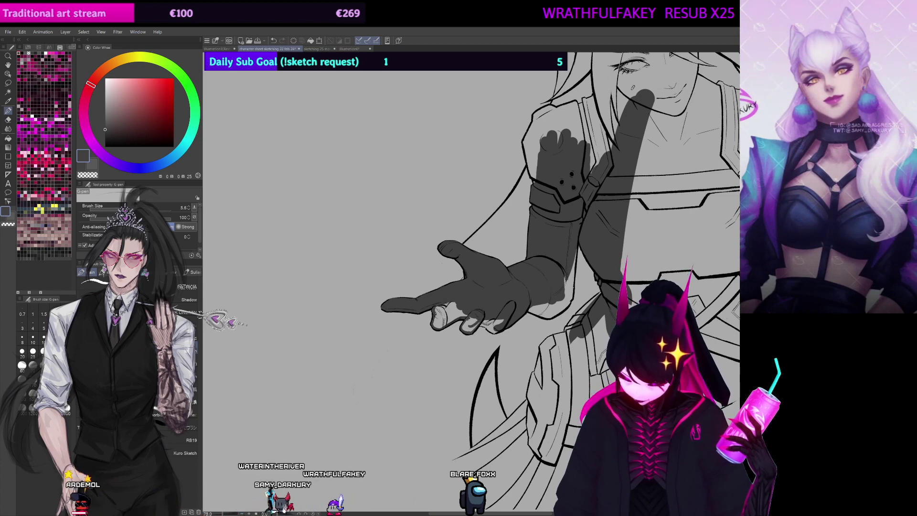
Step: Fill the remaining gaps in the outstretched hand's curled fingers and along the wrist and forearm edge with dark grey
{"action": "left_click_drag", "start_coordinate": [434, 314], "coordinate": [439, 310], "text": "ctrl+alt"}
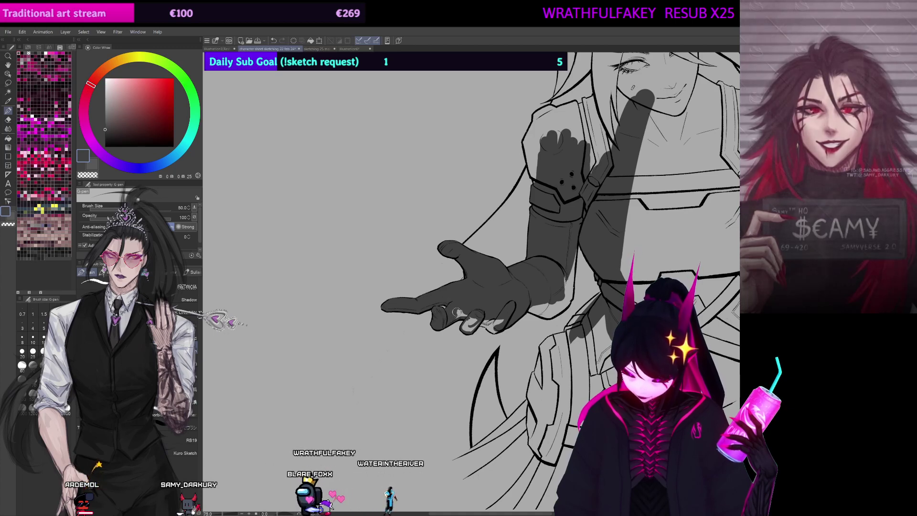
{"action": "left_click_drag", "start_coordinate": [489, 306], "coordinate": [484, 287]}
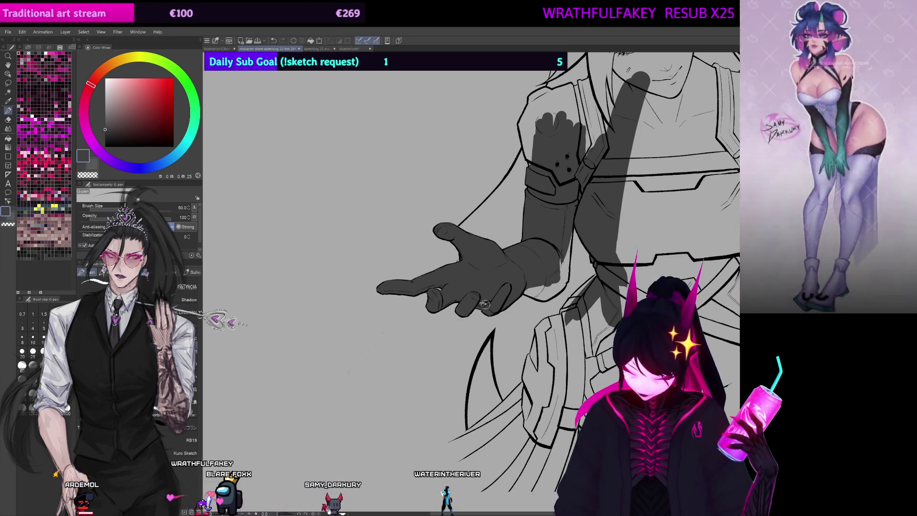
{"action": "left_click_drag", "start_coordinate": [627, 225], "coordinate": [560, 229]}
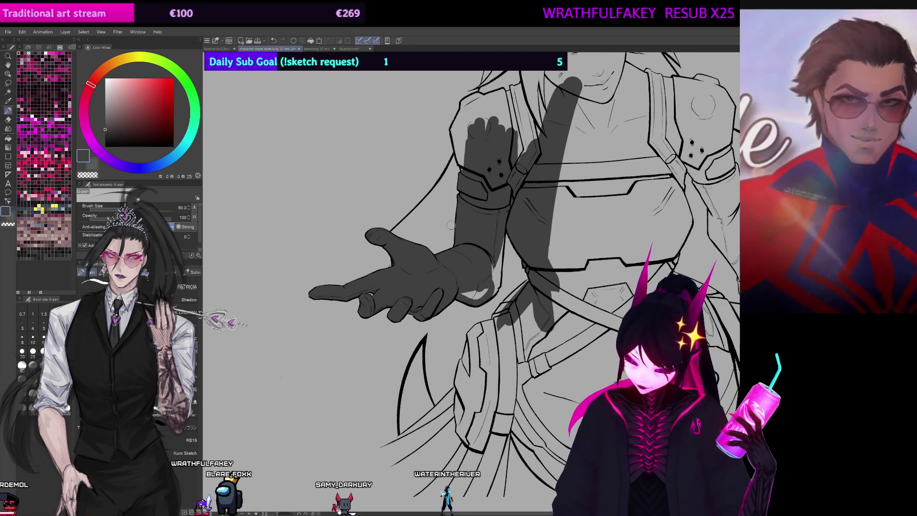
{"action": "left_click_drag", "start_coordinate": [543, 244], "coordinate": [507, 273]}
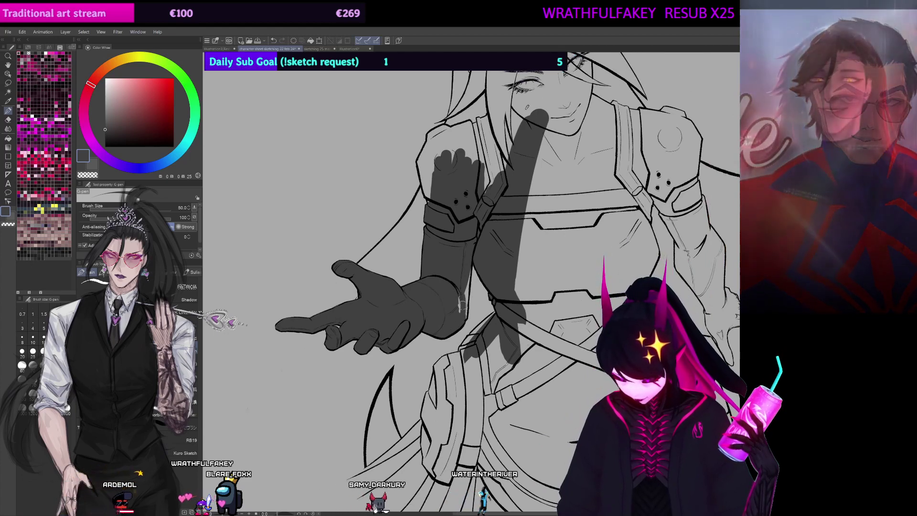
Step: Fill the outstretched arm's shoulder armour and strap with dark grey, trimming the base along the hair strand with transparent colour at size 43.1
{"action": "left_click_drag", "start_coordinate": [436, 203], "coordinate": [423, 302]}
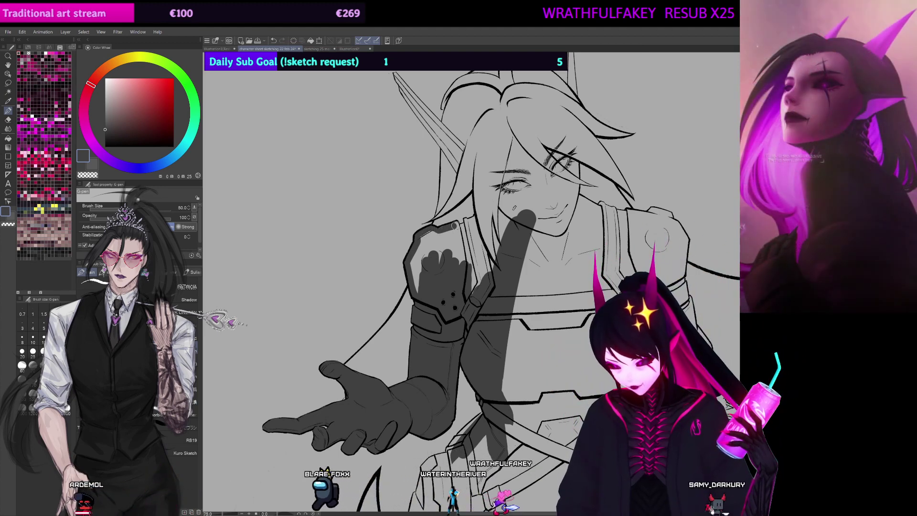
{"action": "mouse_move", "coordinate": [428, 232]}
{"action": "left_mouse_down"}
{"action": "mouse_move", "coordinate": [442, 232]}
{"action": "mouse_move", "coordinate": [421, 243]}
{"action": "mouse_move", "coordinate": [419, 259]}
{"action": "left_mouse_up"}
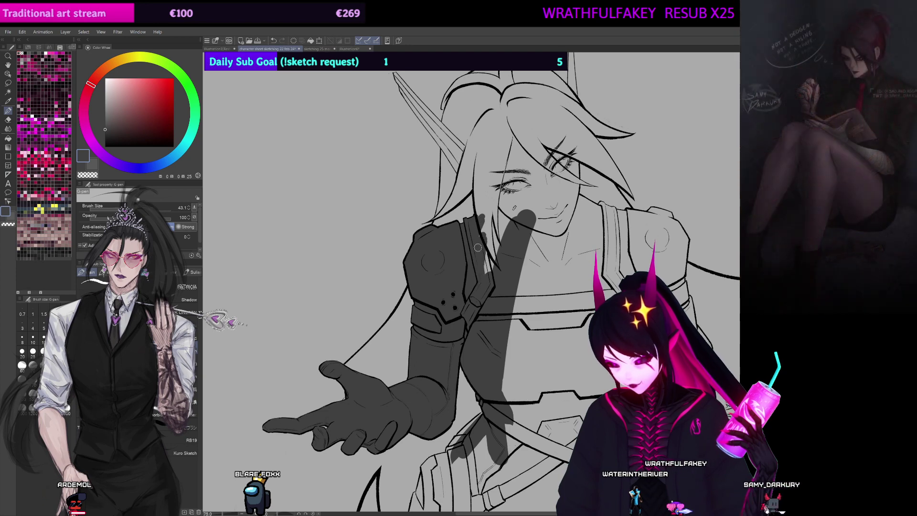
{"action": "left_click_drag", "start_coordinate": [538, 253], "coordinate": [496, 280]}
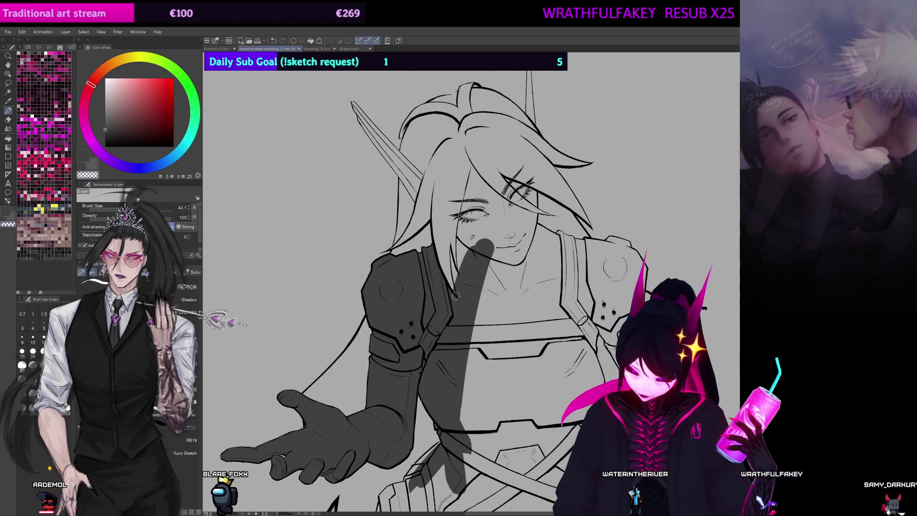
{"action": "key", "text": "c"}
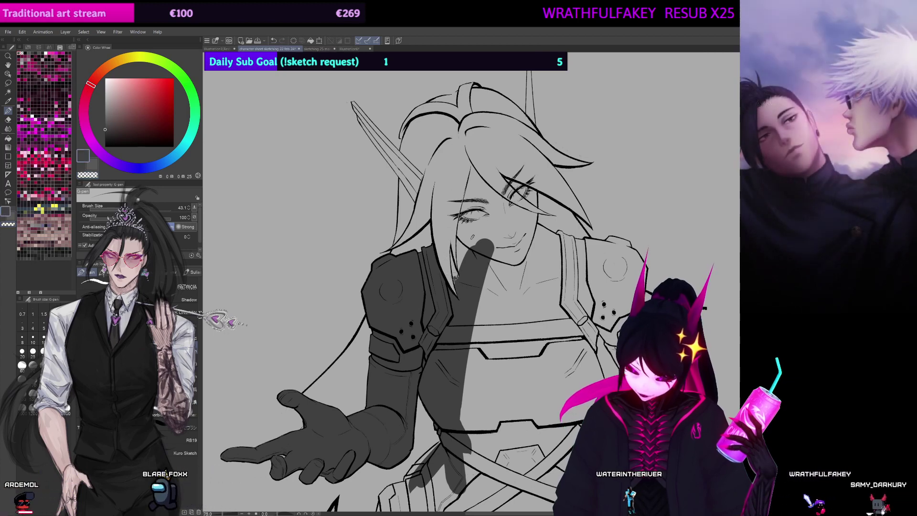
{"action": "left_click_drag", "start_coordinate": [457, 277], "coordinate": [450, 245]}
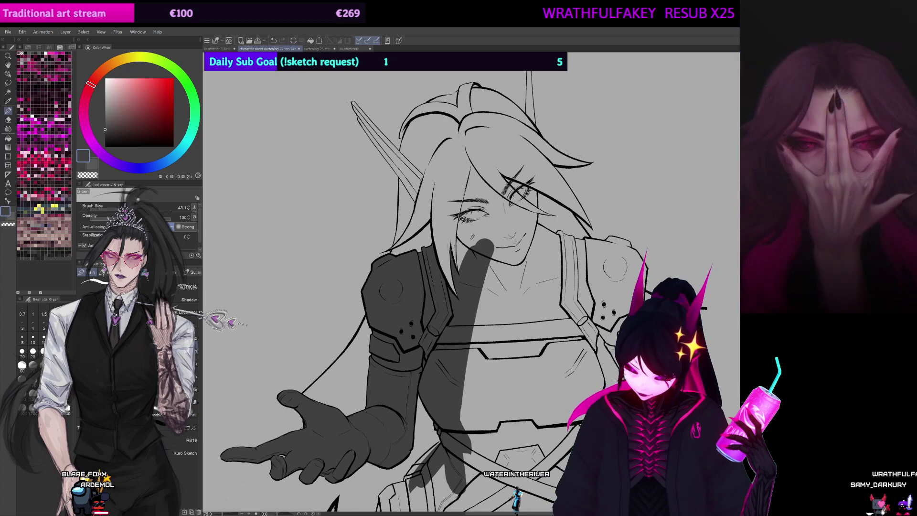
Step: Fill the face with dark grey from the fringe to the chin, cleaning the hair and jaw edges with transparent colour
{"action": "left_click_drag", "start_coordinate": [447, 205], "coordinate": [394, 256]}
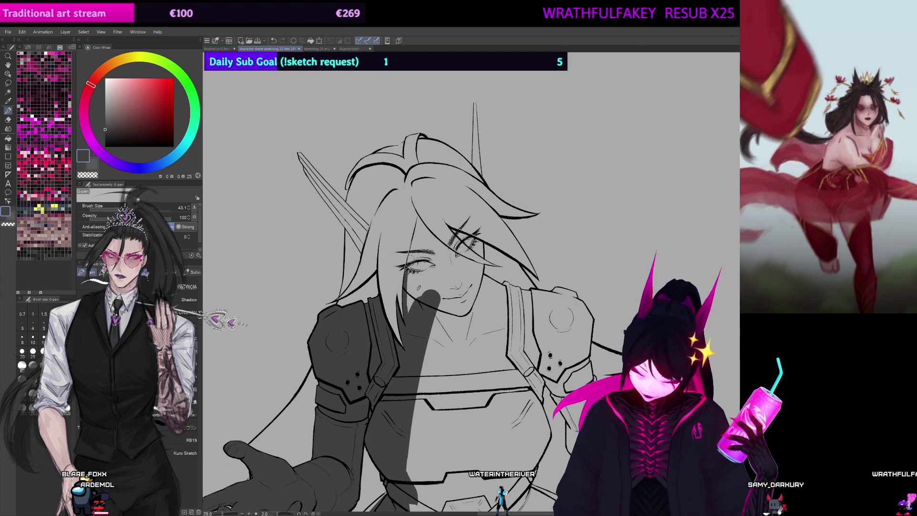
{"action": "mouse_move", "coordinate": [430, 290]}
{"action": "left_mouse_down"}
{"action": "mouse_move", "coordinate": [440, 286]}
{"action": "mouse_move", "coordinate": [451, 305]}
{"action": "mouse_move", "coordinate": [466, 301]}
{"action": "mouse_move", "coordinate": [455, 277]}
{"action": "left_mouse_up"}
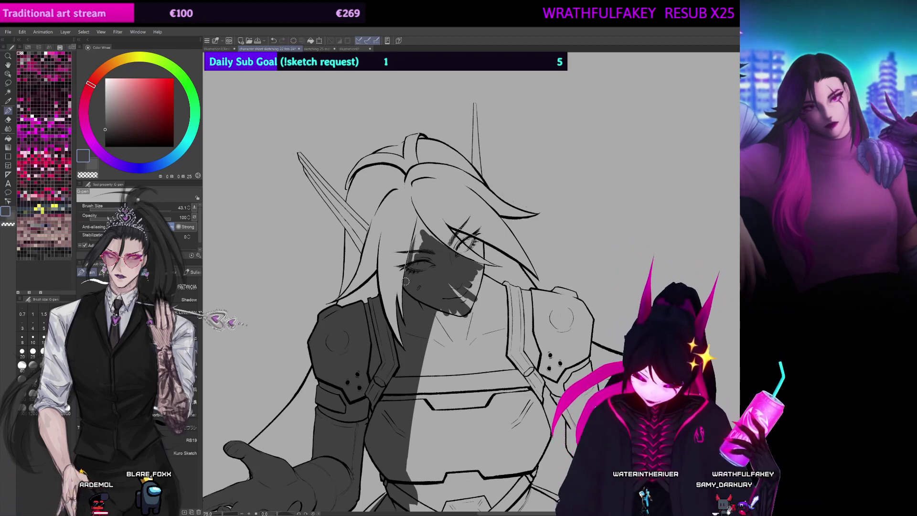
{"action": "left_click_drag", "start_coordinate": [416, 232], "coordinate": [408, 278]}
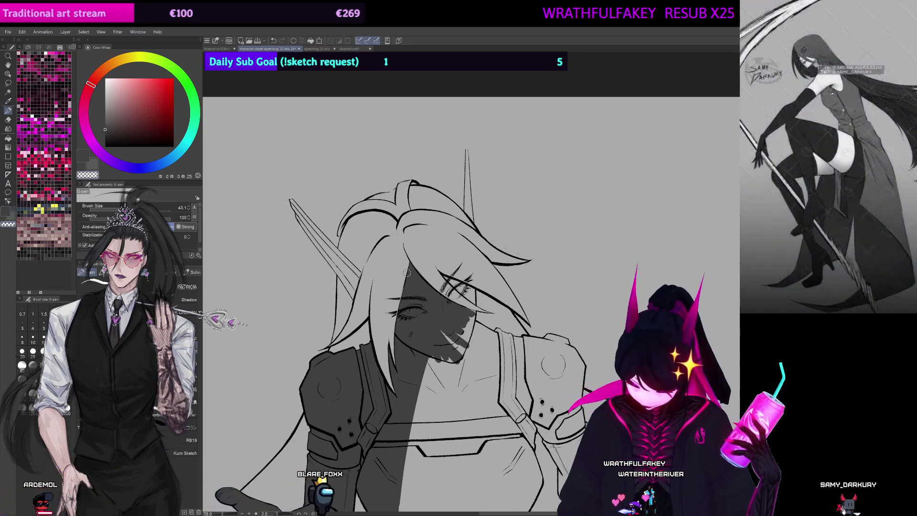
{"action": "left_click_drag", "start_coordinate": [413, 274], "coordinate": [379, 256]}
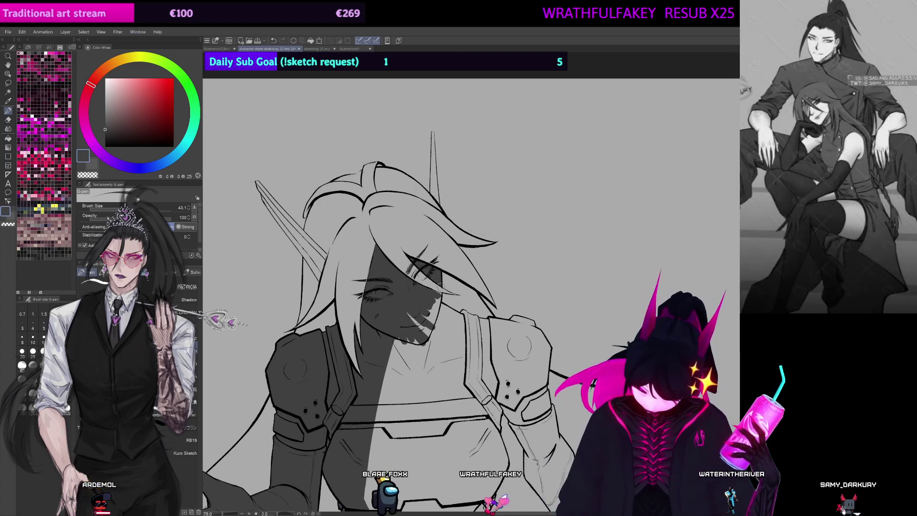
{"action": "key", "text": "ctrl+z"}
{"action": "left_click_drag", "start_coordinate": [441, 294], "coordinate": [504, 228]}
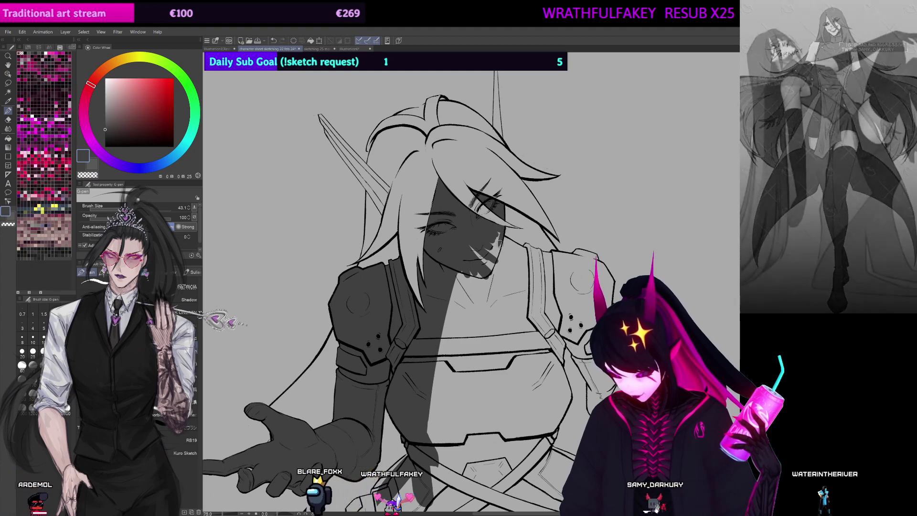
{"action": "left_click_drag", "start_coordinate": [492, 241], "coordinate": [480, 262]}
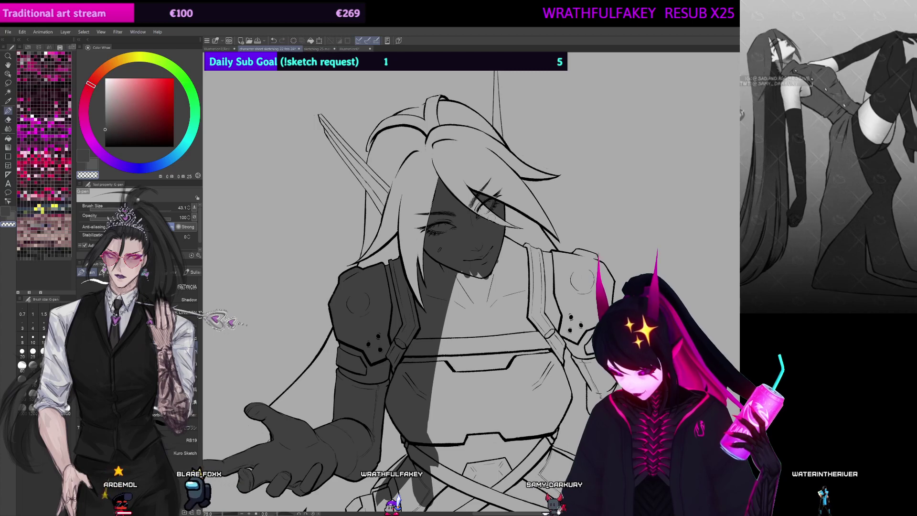
{"action": "key", "text": "c"}
Step: Extend the dark grey base over the neck, far shoulder strap and upper chest plate, enlarging the brush to 180.4 for the large areas
{"action": "left_click_drag", "start_coordinate": [531, 257], "coordinate": [500, 238]}
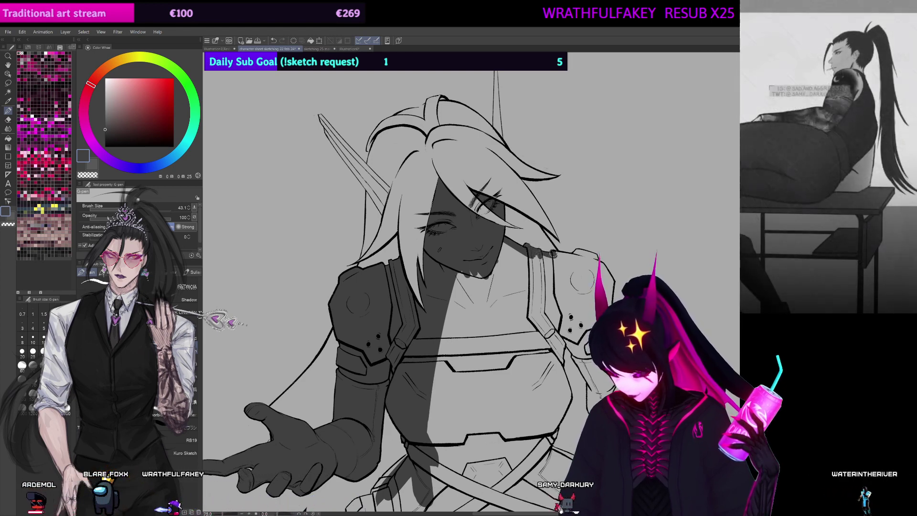
{"action": "left_click_drag", "start_coordinate": [554, 254], "coordinate": [578, 251]}
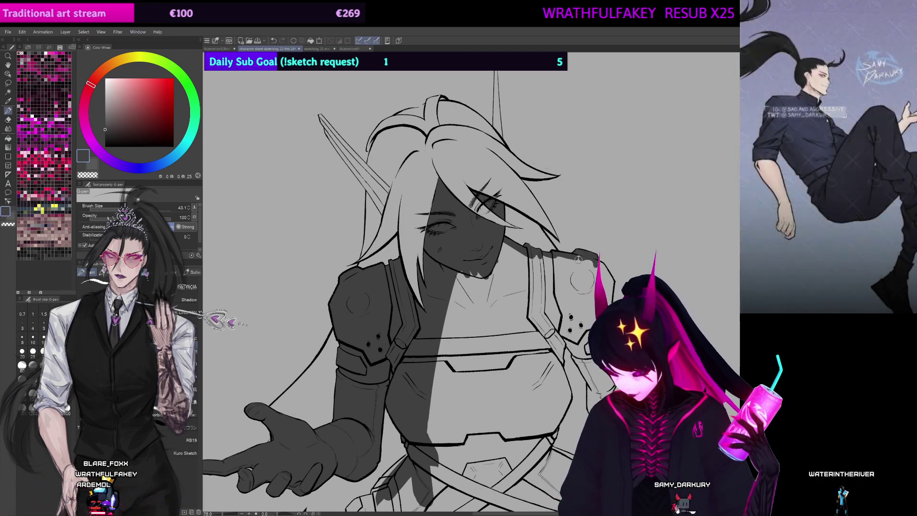
{"action": "mouse_move", "coordinate": [549, 286]}
{"action": "left_mouse_down"}
{"action": "mouse_move", "coordinate": [537, 257]}
{"action": "mouse_move", "coordinate": [498, 250]}
{"action": "mouse_move", "coordinate": [507, 255]}
{"action": "mouse_move", "coordinate": [496, 280]}
{"action": "mouse_move", "coordinate": [465, 302]}
{"action": "mouse_move", "coordinate": [458, 284]}
{"action": "mouse_move", "coordinate": [443, 327]}
{"action": "mouse_move", "coordinate": [463, 320]}
{"action": "mouse_move", "coordinate": [476, 361]}
{"action": "mouse_move", "coordinate": [497, 340]}
{"action": "mouse_move", "coordinate": [509, 377]}
{"action": "mouse_move", "coordinate": [537, 366]}
{"action": "left_mouse_up"}
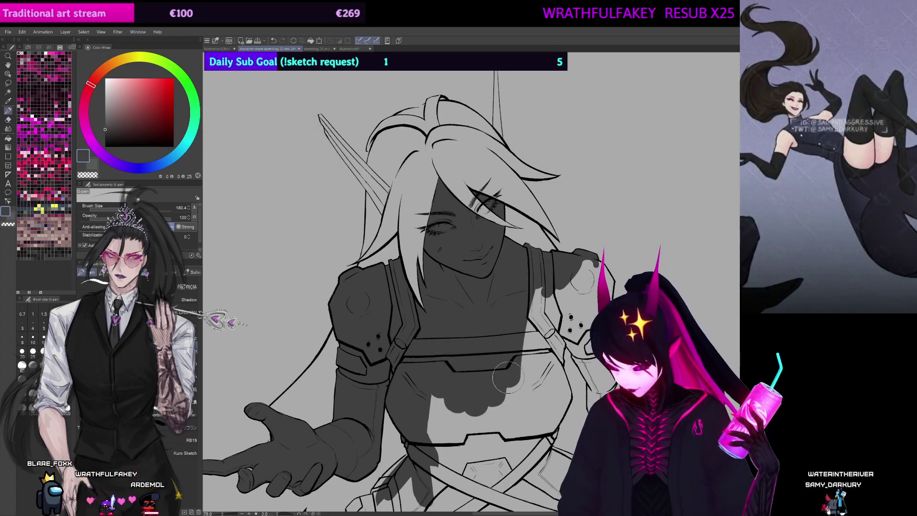
{"action": "left_click_drag", "start_coordinate": [584, 258], "coordinate": [525, 267]}
{"action": "mouse_move", "coordinate": [527, 330]}
{"action": "left_mouse_down"}
{"action": "mouse_move", "coordinate": [512, 296]}
{"action": "mouse_move", "coordinate": [529, 325]}
{"action": "left_mouse_up"}
Step: Fill the far shoulder armour and upper arm with dark grey using brush sizes 40.7 and 56.7, erasing overspill with transparent colour
{"action": "left_click_drag", "start_coordinate": [563, 289], "coordinate": [519, 234]}
{"action": "mouse_move", "coordinate": [473, 232]}
{"action": "left_mouse_down"}
{"action": "mouse_move", "coordinate": [489, 234]}
{"action": "mouse_move", "coordinate": [492, 210]}
{"action": "mouse_move", "coordinate": [506, 232]}
{"action": "left_mouse_up"}
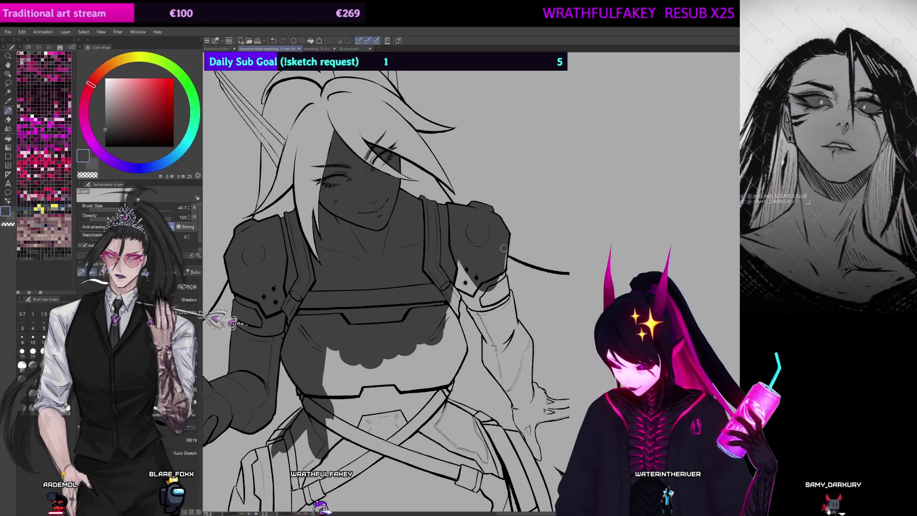
{"action": "left_click_drag", "start_coordinate": [503, 290], "coordinate": [508, 239]}
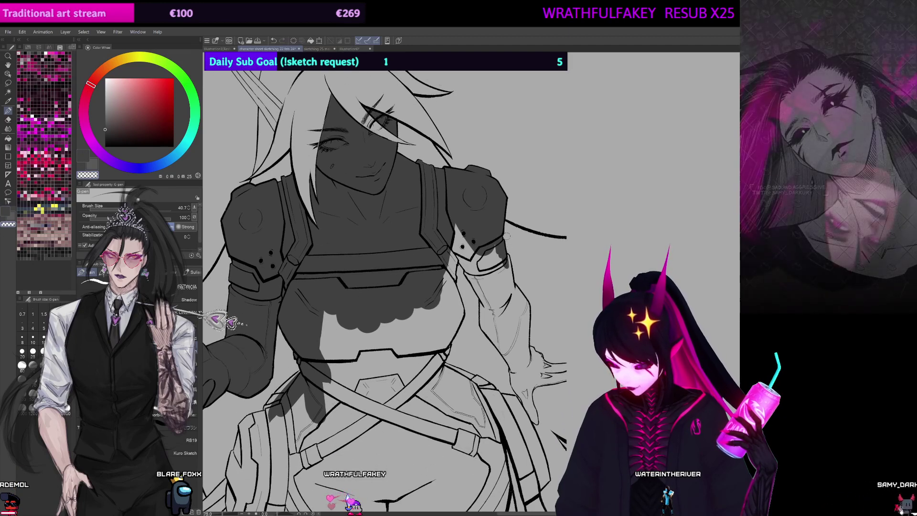
{"action": "key", "text": "c"}
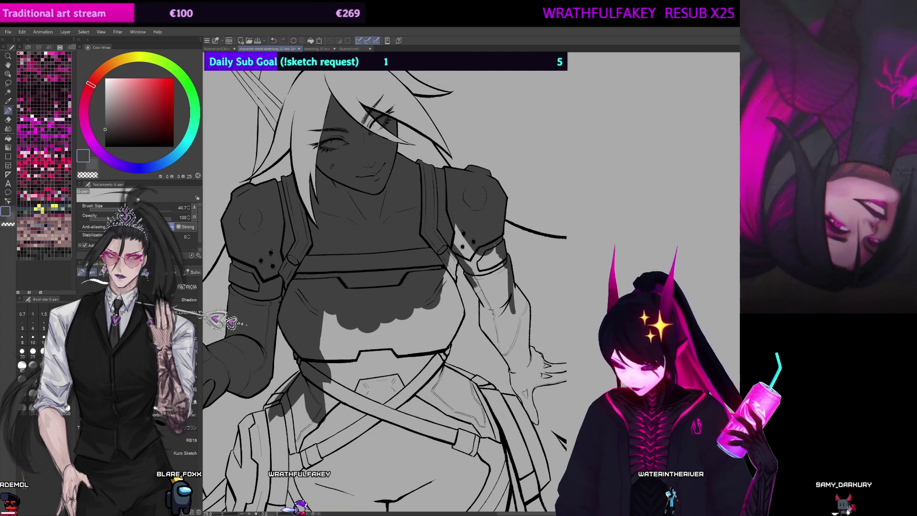
{"action": "left_click_drag", "start_coordinate": [477, 290], "coordinate": [496, 317]}
{"action": "mouse_move", "coordinate": [457, 229]}
{"action": "left_mouse_down"}
{"action": "mouse_move", "coordinate": [476, 261]}
{"action": "mouse_move", "coordinate": [476, 236]}
{"action": "mouse_move", "coordinate": [494, 238]}
{"action": "mouse_move", "coordinate": [512, 308]}
{"action": "mouse_move", "coordinate": [489, 195]}
{"action": "mouse_move", "coordinate": [461, 195]}
{"action": "mouse_move", "coordinate": [462, 205]}
{"action": "mouse_move", "coordinate": [486, 209]}
{"action": "mouse_move", "coordinate": [474, 248]}
{"action": "left_mouse_up"}
{"action": "key", "text": "c"}
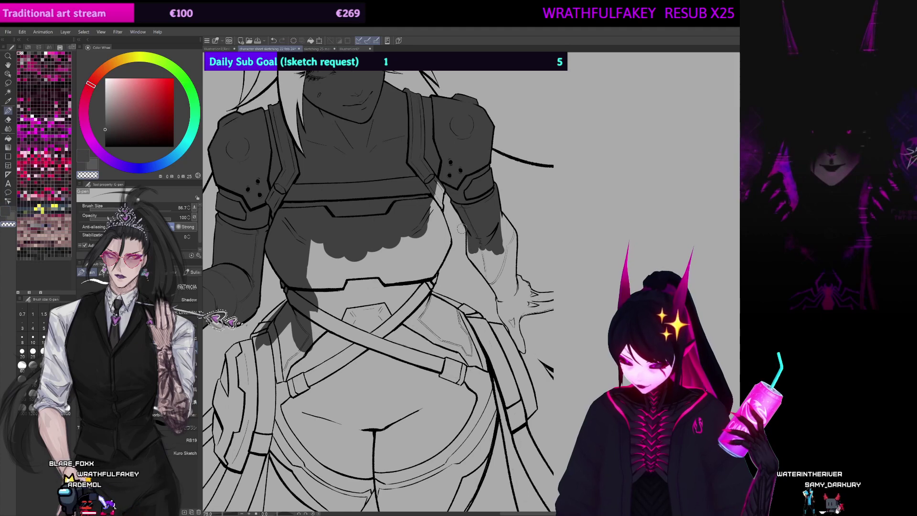
{"action": "key", "text": "c"}
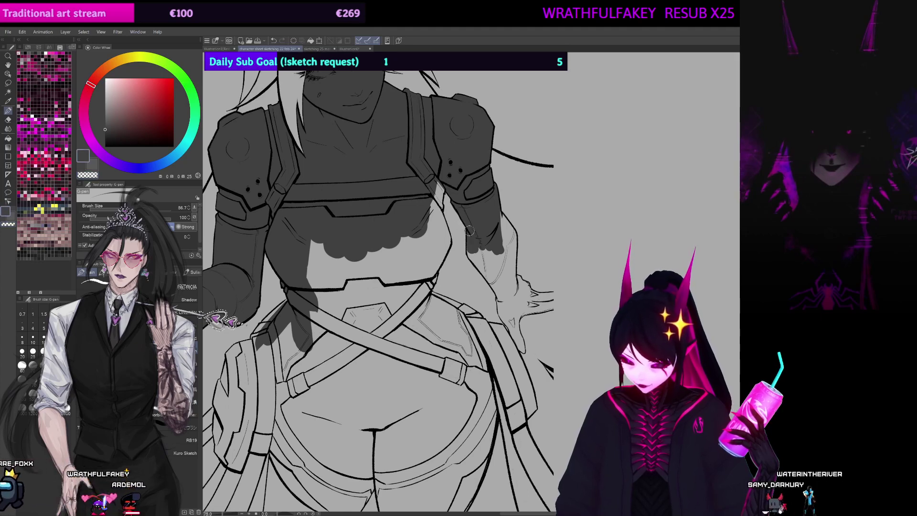
Step: Block in the far forearm, wrist and thumb in dark grey with brush sizes 56.7 and 14.6
{"action": "left_click_drag", "start_coordinate": [471, 239], "coordinate": [507, 302]}
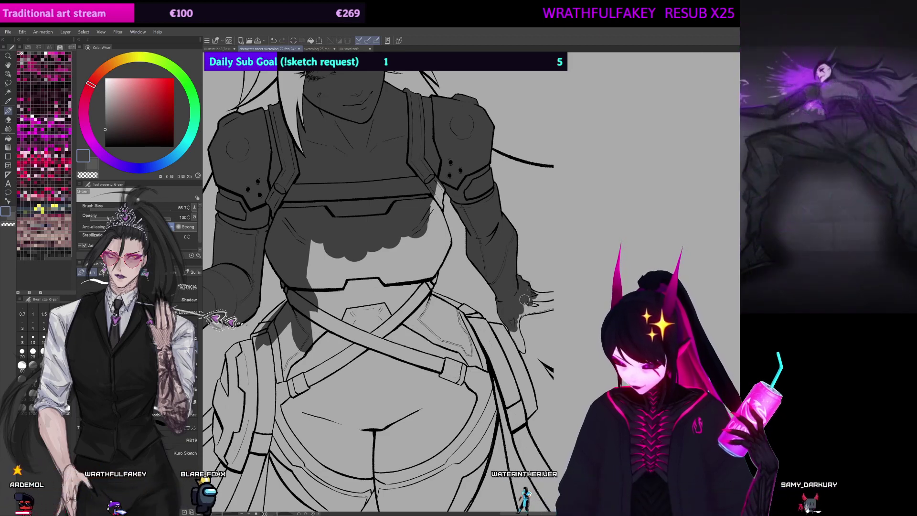
{"action": "scroll", "coordinate": [529, 293], "scroll_direction": "down", "scroll_amount": 2}
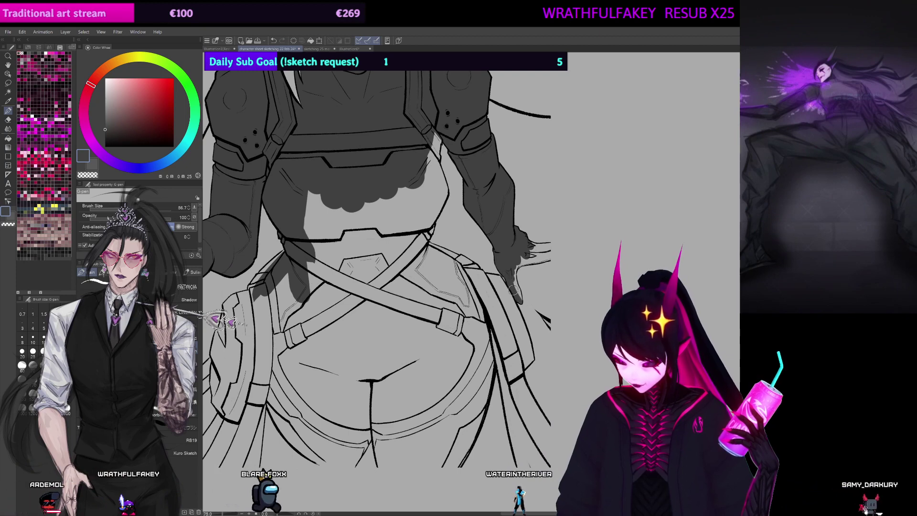
{"action": "scroll", "coordinate": [529, 292], "scroll_direction": "down", "scroll_amount": 1}
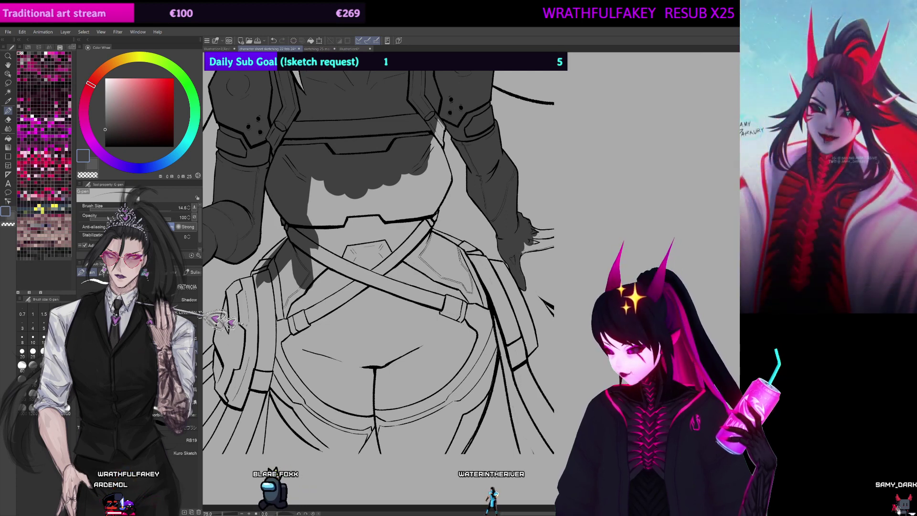
{"action": "scroll", "coordinate": [471, 282], "scroll_direction": "down", "scroll_amount": 8}
{"action": "scroll", "coordinate": [471, 282], "scroll_direction": "up", "scroll_amount": 8}
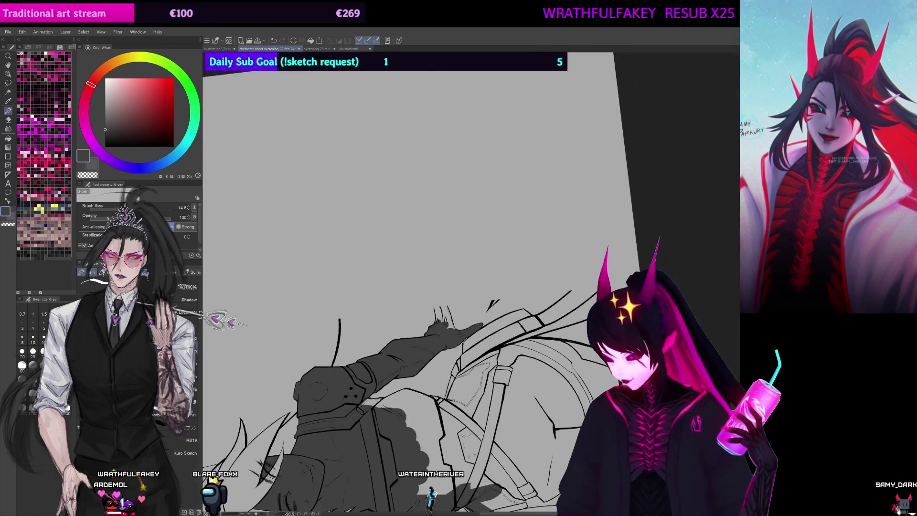
Step: Select the whole canvas and fill the far hand's fingers with dark grey up to the canvas edge at brush size 25.6
{"action": "key", "text": "]"}
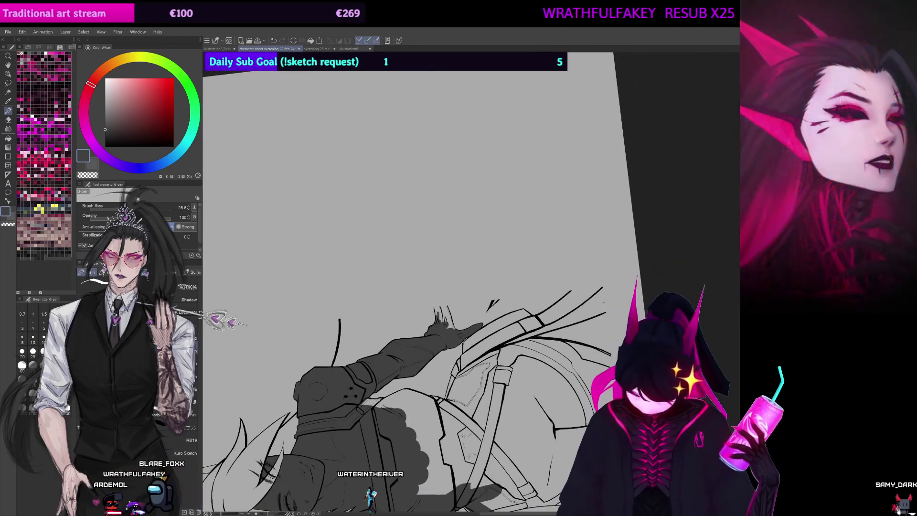
{"action": "key", "text": "ctrl+a"}
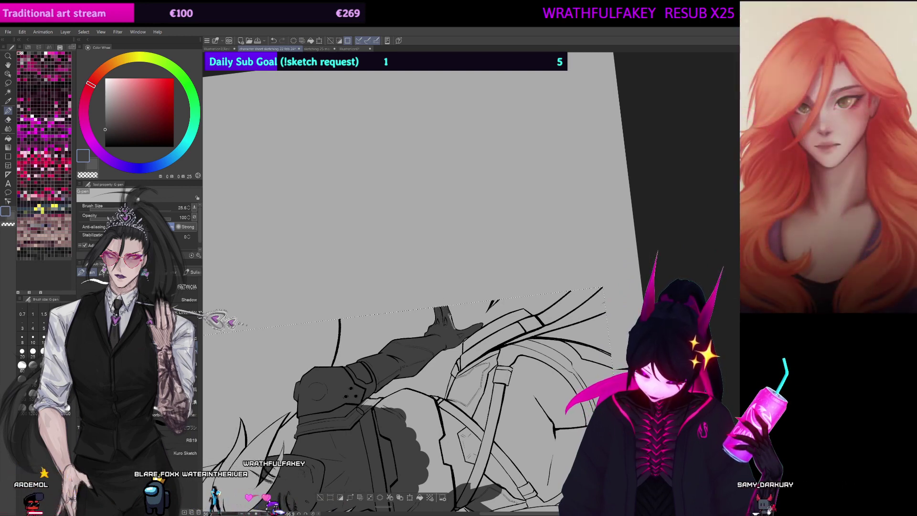
{"action": "left_click_drag", "start_coordinate": [470, 319], "coordinate": [485, 235]}
{"action": "key", "text": "ctrl+@"}
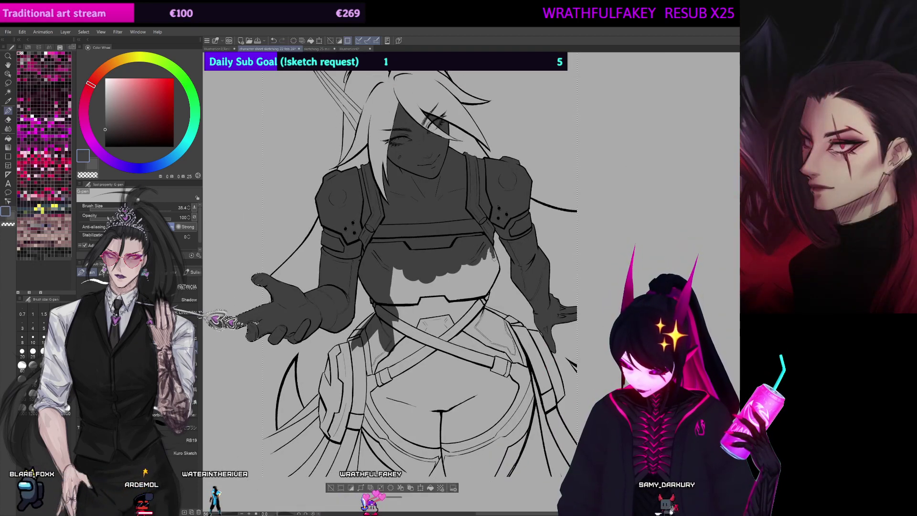
Step: Fill the rest of the lower chest plate and extend the dark grey base over the midriff and crossed straps
{"action": "left_click_drag", "start_coordinate": [334, 181], "coordinate": [699, 139]}
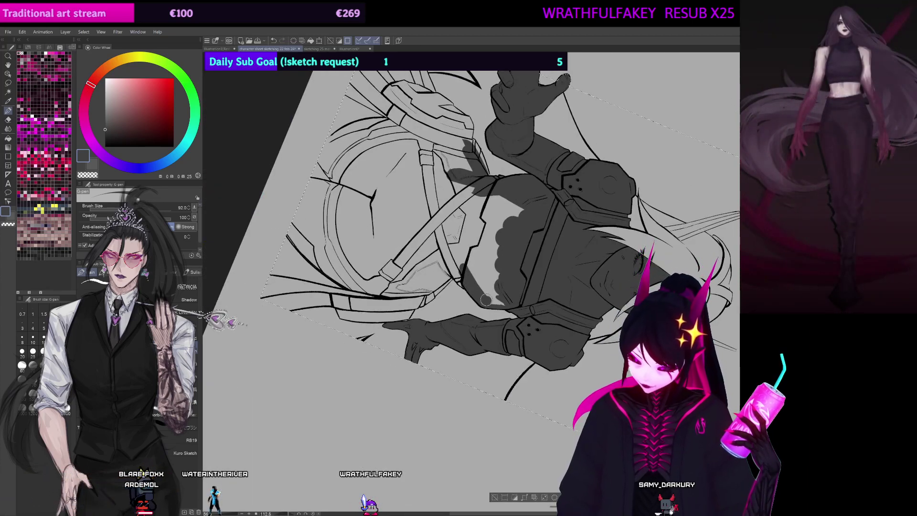
{"action": "left_click_drag", "start_coordinate": [461, 257], "coordinate": [492, 290]}
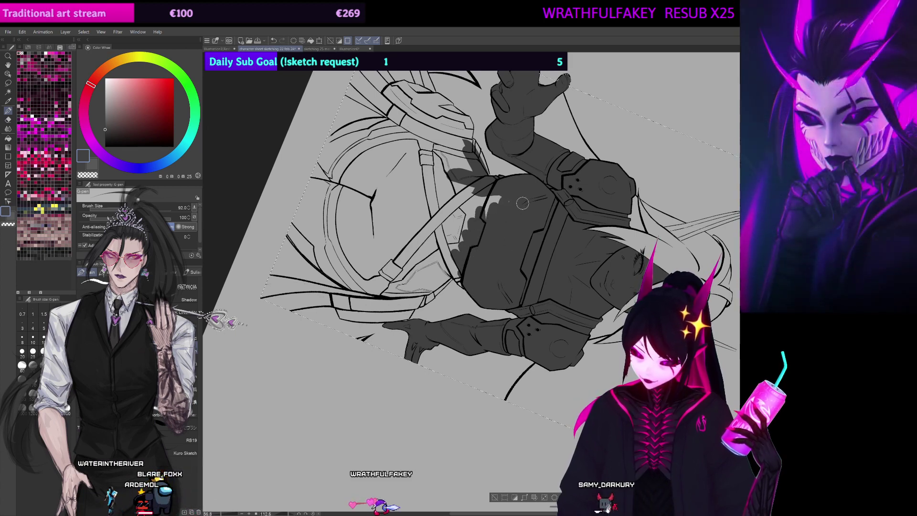
{"action": "mouse_move", "coordinate": [518, 197]}
{"action": "left_mouse_down"}
{"action": "mouse_move", "coordinate": [531, 244]}
{"action": "mouse_move", "coordinate": [519, 251]}
{"action": "mouse_move", "coordinate": [508, 242]}
{"action": "mouse_move", "coordinate": [489, 254]}
{"action": "left_mouse_up"}
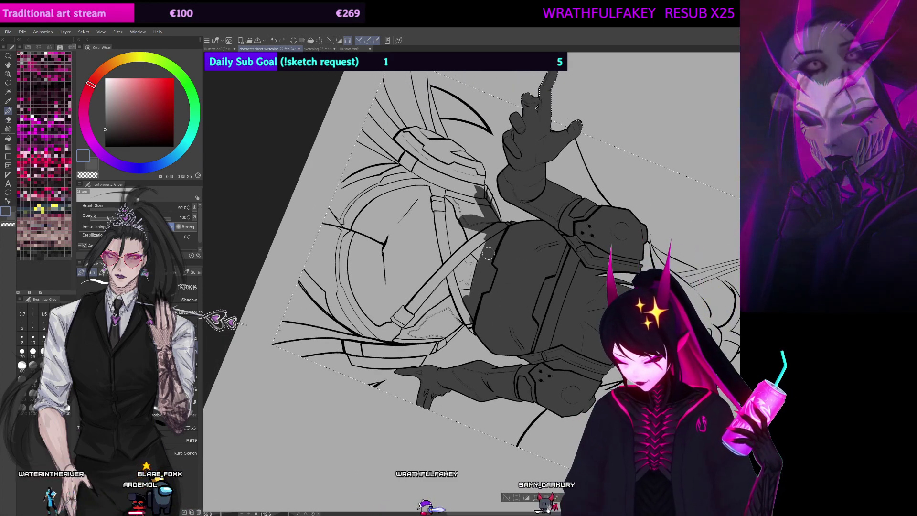
{"action": "mouse_move", "coordinate": [478, 303]}
{"action": "left_mouse_down"}
{"action": "mouse_move", "coordinate": [466, 229]}
{"action": "mouse_move", "coordinate": [462, 242]}
{"action": "left_mouse_up"}
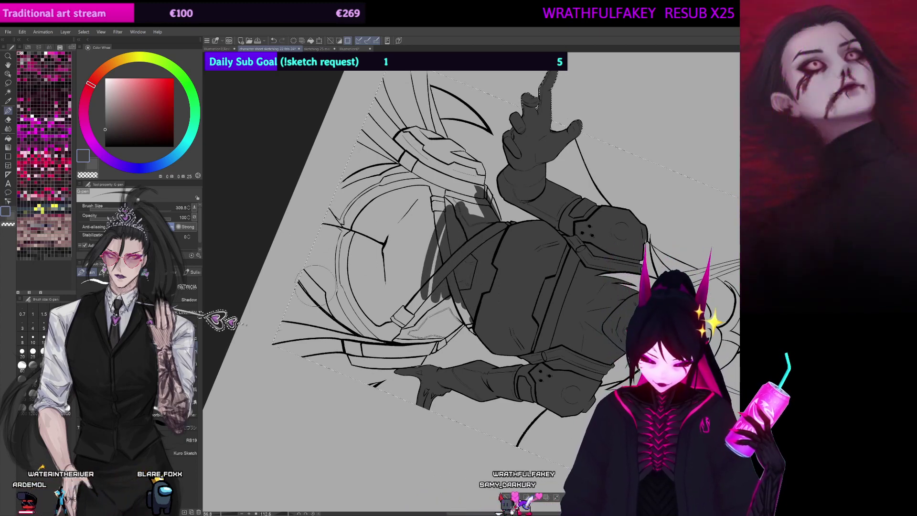
Step: Block in the far thigh, hip and side of the waist in dark grey, using brush size 133.6 for the thigh
{"action": "left_click_drag", "start_coordinate": [308, 260], "coordinate": [353, 313]}
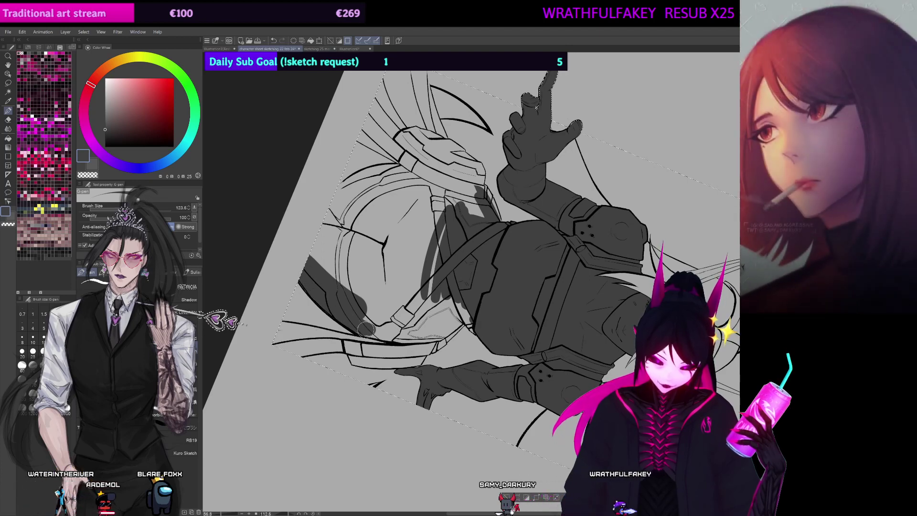
{"action": "mouse_move", "coordinate": [382, 334]}
{"action": "left_mouse_down"}
{"action": "mouse_move", "coordinate": [428, 335]}
{"action": "mouse_move", "coordinate": [361, 322]}
{"action": "mouse_move", "coordinate": [356, 307]}
{"action": "mouse_move", "coordinate": [434, 316]}
{"action": "mouse_move", "coordinate": [428, 303]}
{"action": "mouse_move", "coordinate": [440, 298]}
{"action": "mouse_move", "coordinate": [440, 273]}
{"action": "left_mouse_up"}
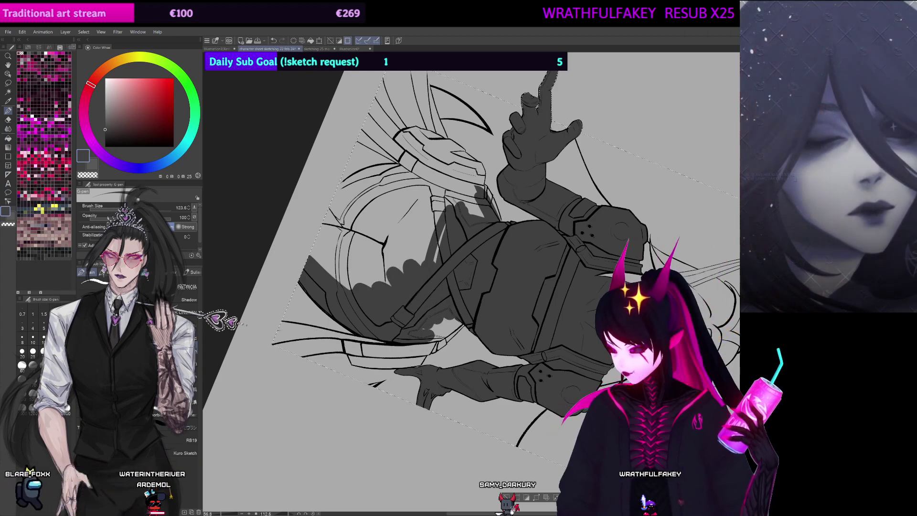
{"action": "left_click_drag", "start_coordinate": [431, 236], "coordinate": [610, 180]}
{"action": "left_click_drag", "start_coordinate": [505, 231], "coordinate": [499, 230]}
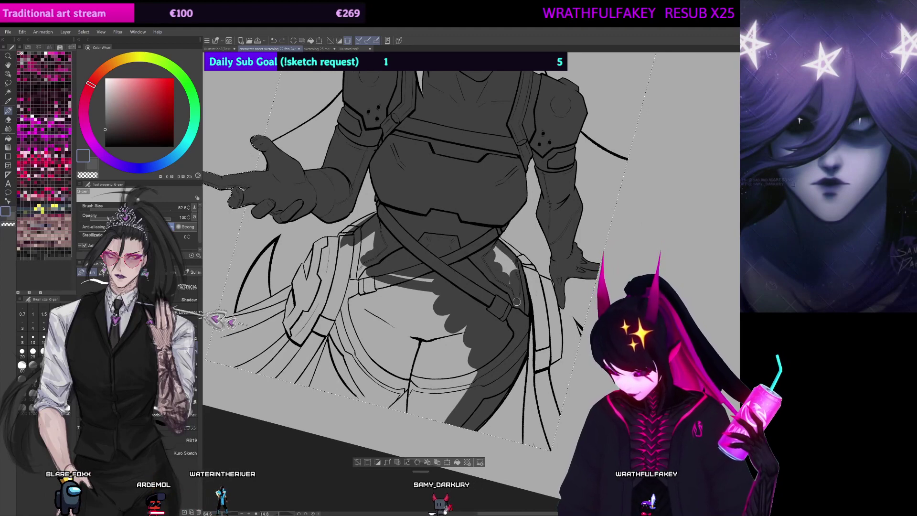
{"action": "left_click_drag", "start_coordinate": [488, 245], "coordinate": [516, 272]}
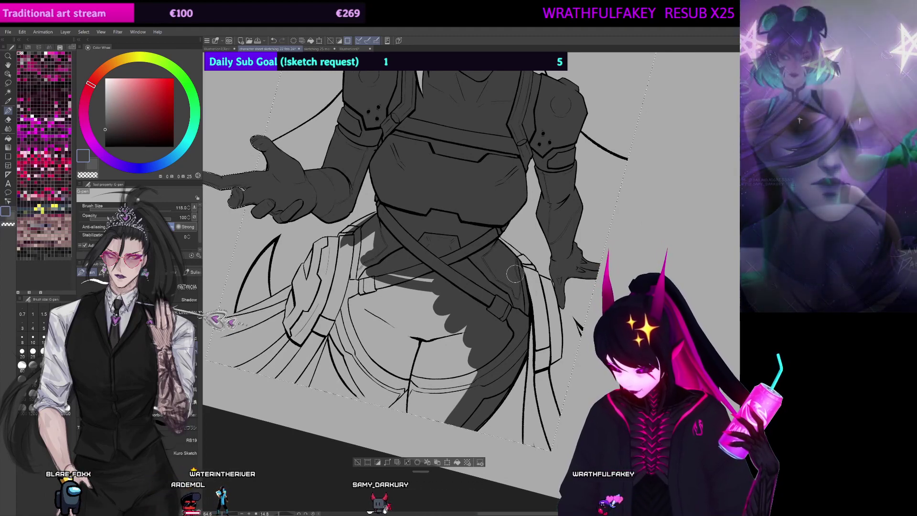
Step: Erase the overspill at the near hip armour with transparent colour and fill the narrow strip along its inner edge in dark grey
{"action": "mouse_move", "coordinate": [429, 343]}
{"action": "left_mouse_down"}
{"action": "mouse_move", "coordinate": [493, 258]}
{"action": "mouse_move", "coordinate": [485, 268]}
{"action": "mouse_move", "coordinate": [539, 297]}
{"action": "left_mouse_up"}
{"action": "key", "text": "c"}
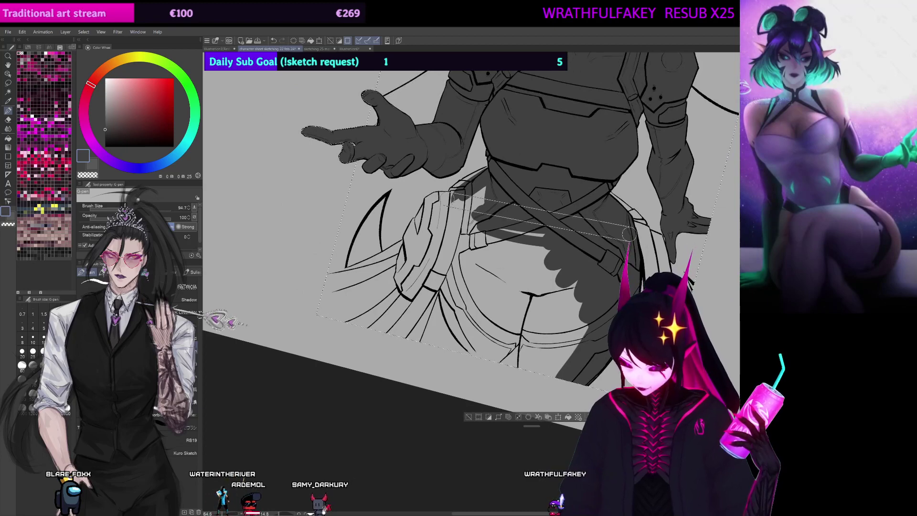
{"action": "left_click_drag", "start_coordinate": [470, 196], "coordinate": [458, 193]}
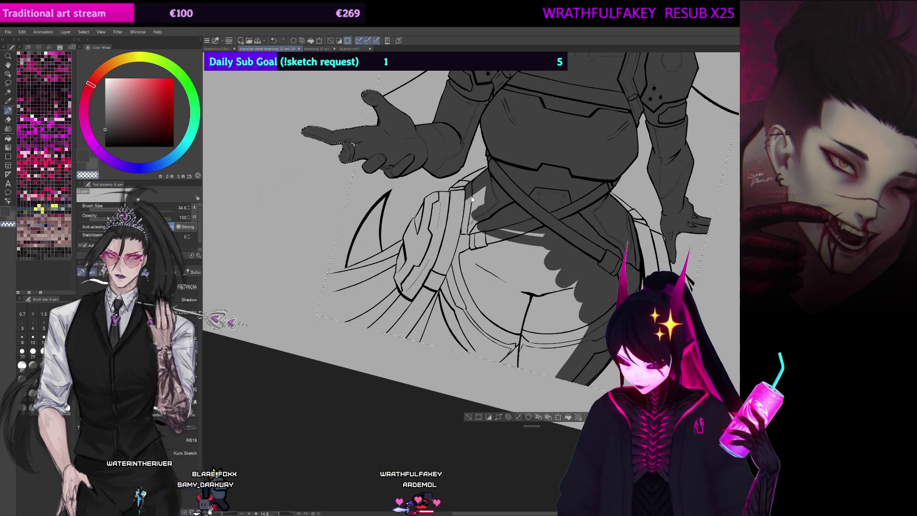
{"action": "left_click_drag", "start_coordinate": [471, 200], "coordinate": [455, 261]}
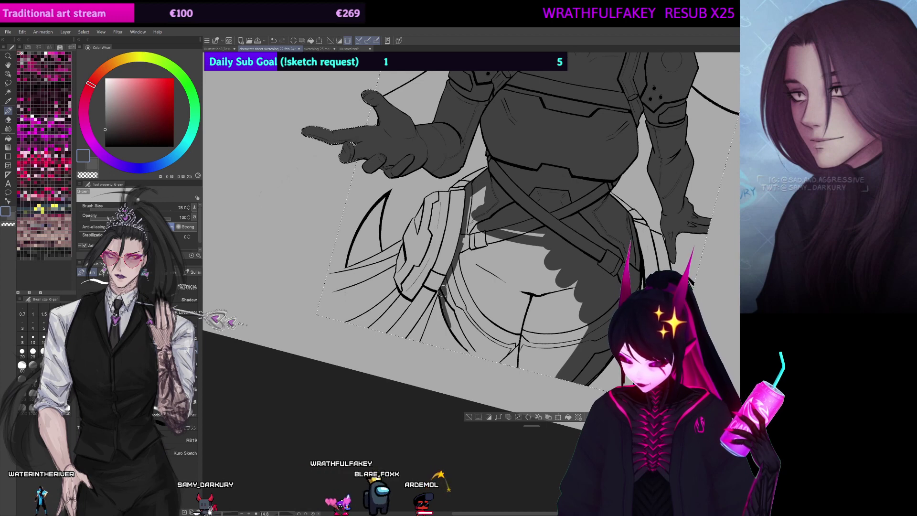
Step: Fill the near thigh, pelvis and remaining upper-leg gaps with dark grey using brush sizes 76.0, 211.5 and 132.5
{"action": "mouse_move", "coordinate": [444, 291]}
{"action": "left_mouse_down"}
{"action": "mouse_move", "coordinate": [469, 348]}
{"action": "mouse_move", "coordinate": [451, 319]}
{"action": "left_mouse_up"}
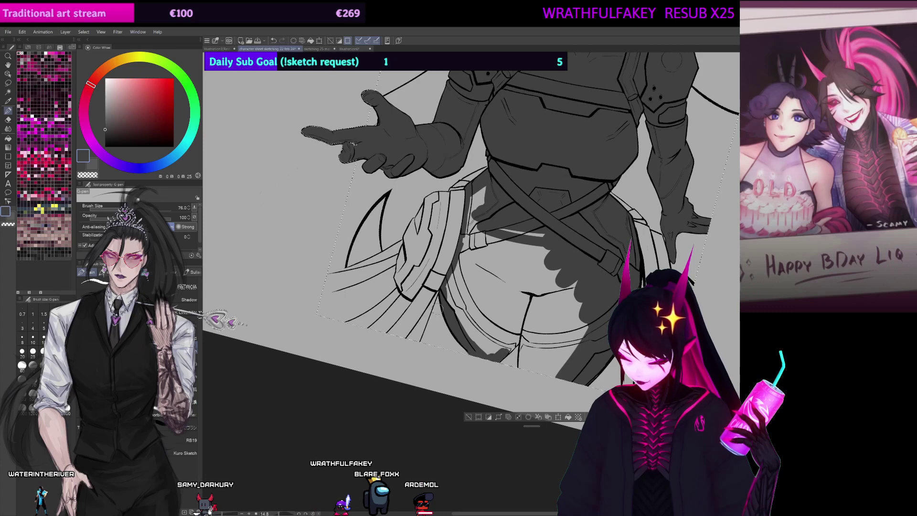
{"action": "left_click_drag", "start_coordinate": [487, 349], "coordinate": [516, 339]}
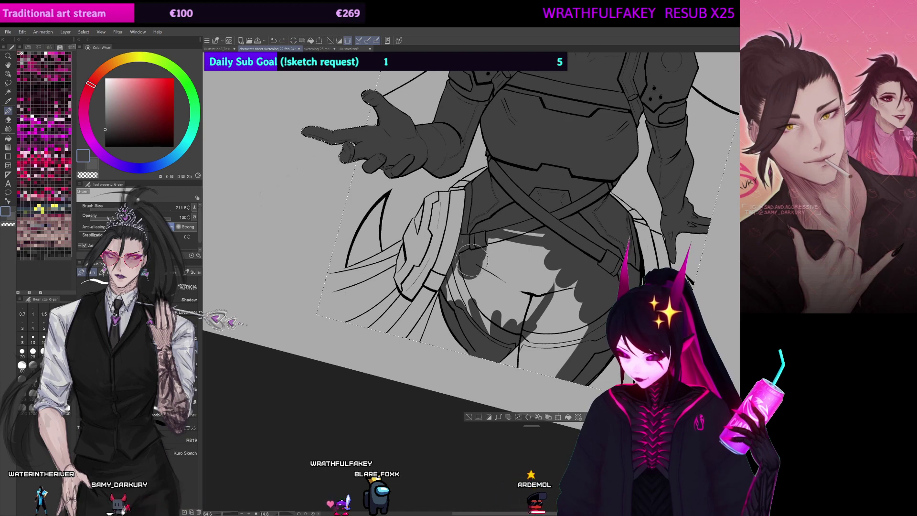
{"action": "mouse_move", "coordinate": [472, 261]}
{"action": "left_mouse_down"}
{"action": "mouse_move", "coordinate": [457, 301]}
{"action": "mouse_move", "coordinate": [476, 307]}
{"action": "mouse_move", "coordinate": [487, 327]}
{"action": "mouse_move", "coordinate": [522, 281]}
{"action": "mouse_move", "coordinate": [552, 295]}
{"action": "left_mouse_up"}
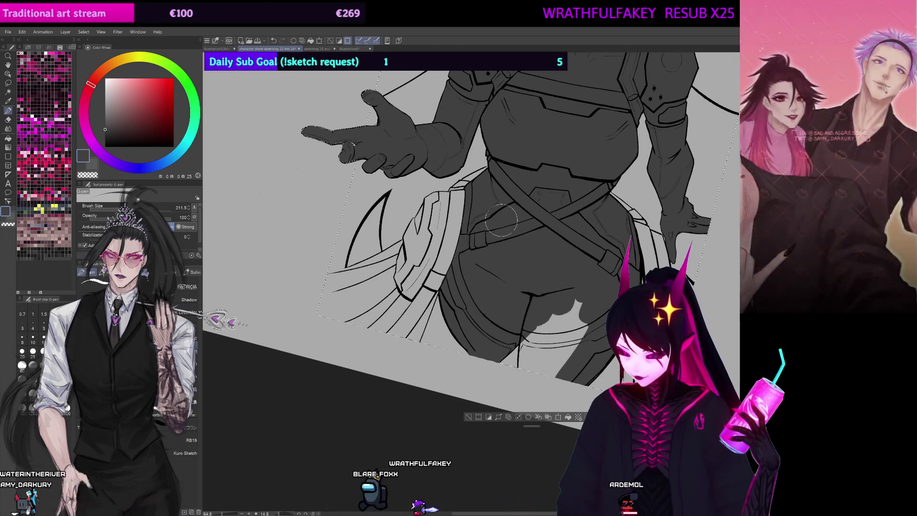
{"action": "key", "text": "["}
{"action": "mouse_move", "coordinate": [533, 325]}
{"action": "left_mouse_down"}
{"action": "mouse_move", "coordinate": [531, 358]}
{"action": "mouse_move", "coordinate": [527, 331]}
{"action": "mouse_move", "coordinate": [525, 339]}
{"action": "mouse_move", "coordinate": [558, 286]}
{"action": "mouse_move", "coordinate": [583, 289]}
{"action": "mouse_move", "coordinate": [585, 318]}
{"action": "mouse_move", "coordinate": [588, 276]}
{"action": "mouse_move", "coordinate": [557, 412]}
{"action": "left_mouse_up"}
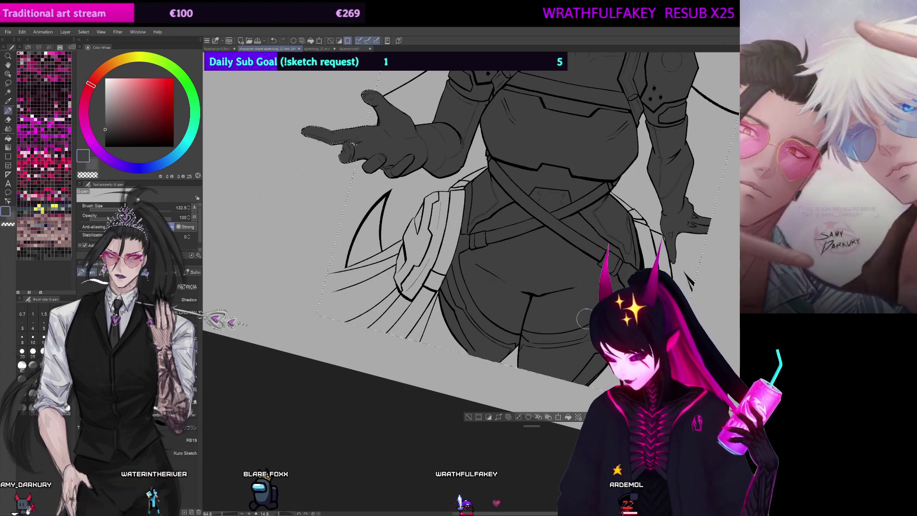
Step: Straighten the canvas view, clear the selection and choose a lighter neutral grey with value 57 for the hair
{"action": "key", "text": "ctrl+@"}
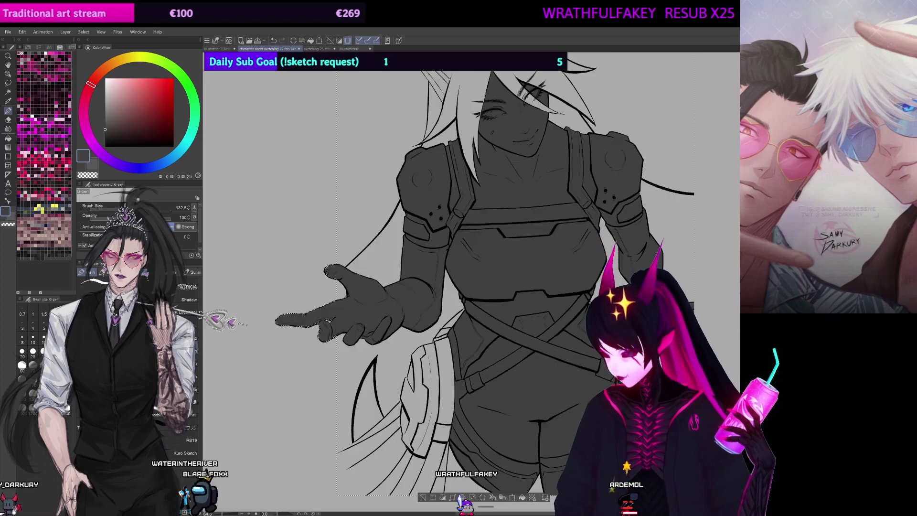
{"action": "key", "text": "ctrl+0"}
{"action": "scroll", "coordinate": [478, 272], "scroll_direction": "up", "scroll_amount": 3}
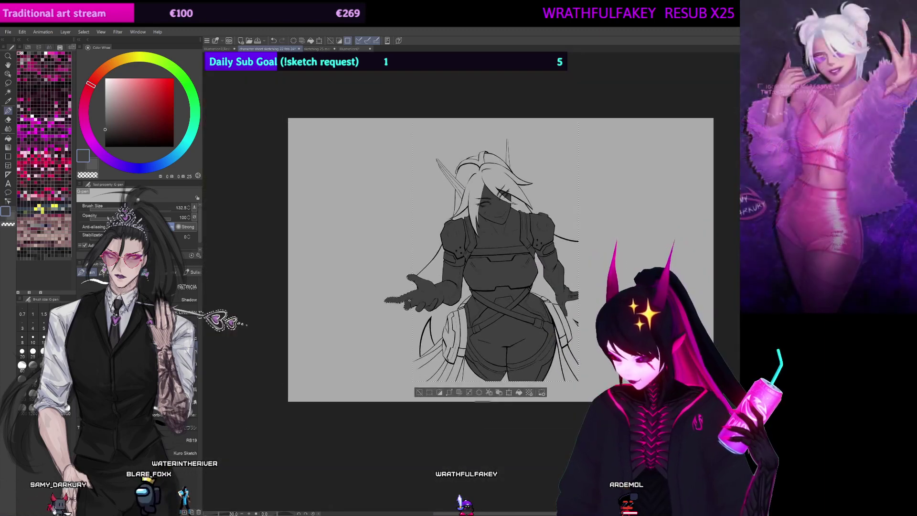
{"action": "key", "text": "ctrl+d"}
{"action": "left_click_drag", "start_coordinate": [477, 273], "coordinate": [474, 329]}
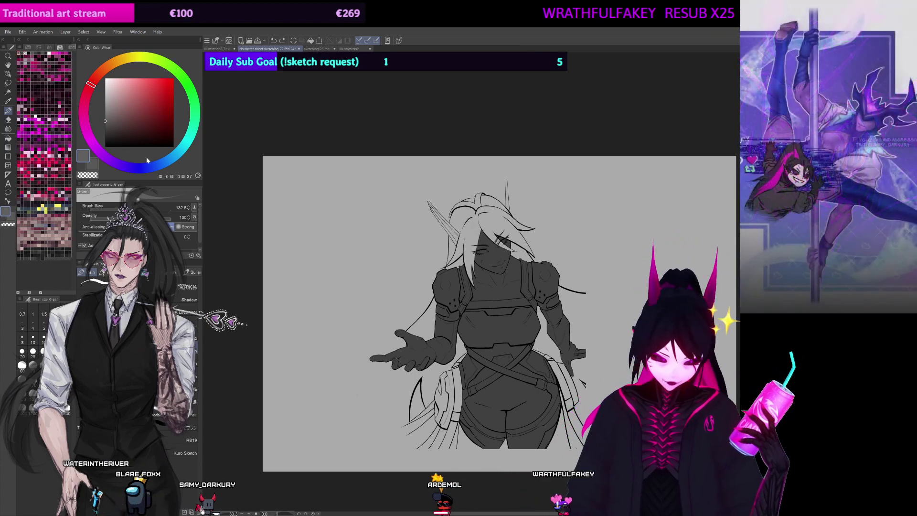
{"action": "left_click", "coordinate": [105, 107]}
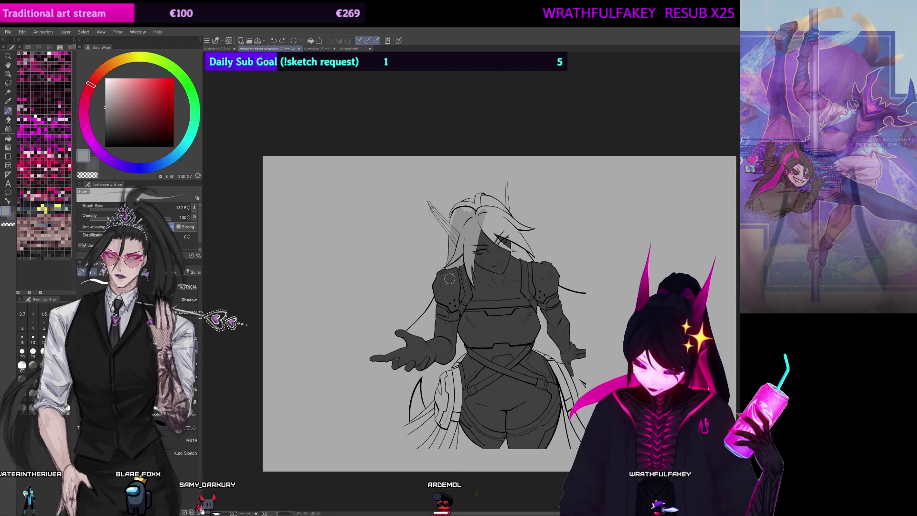
Step: Fill the near-side hair locks and the near part of the crown with light grey using brush sizes 21.8 and 37.2
{"action": "left_click_drag", "start_coordinate": [426, 229], "coordinate": [434, 286]}
{"action": "scroll", "coordinate": [426, 285], "scroll_direction": "up", "scroll_amount": 4}
{"action": "left_click_drag", "start_coordinate": [411, 343], "coordinate": [416, 331], "text": "ctrl+alt"}
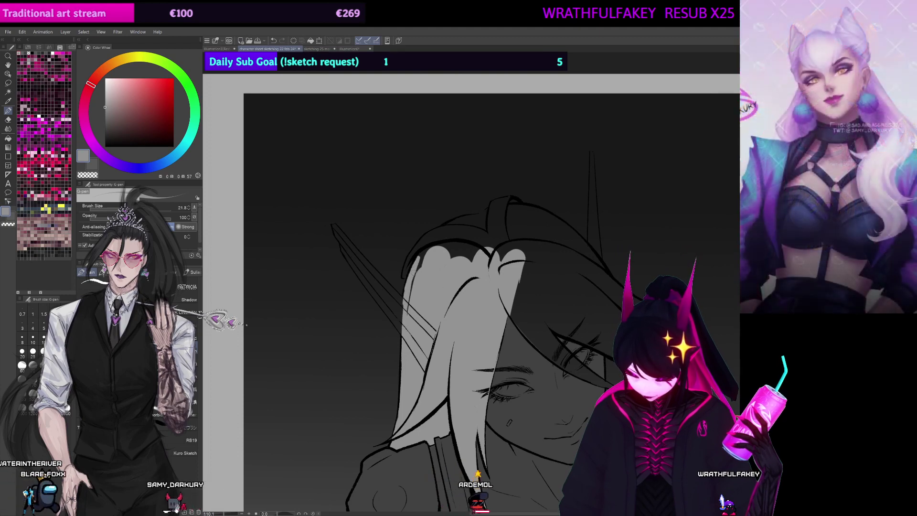
{"action": "mouse_move", "coordinate": [414, 273]}
{"action": "left_mouse_down", "text": "ctrl+alt"}
{"action": "mouse_move", "coordinate": [407, 317]}
{"action": "mouse_move", "coordinate": [423, 252]}
{"action": "mouse_move", "coordinate": [481, 251]}
{"action": "mouse_move", "coordinate": [446, 255]}
{"action": "left_mouse_up", "text": "ctrl+alt"}
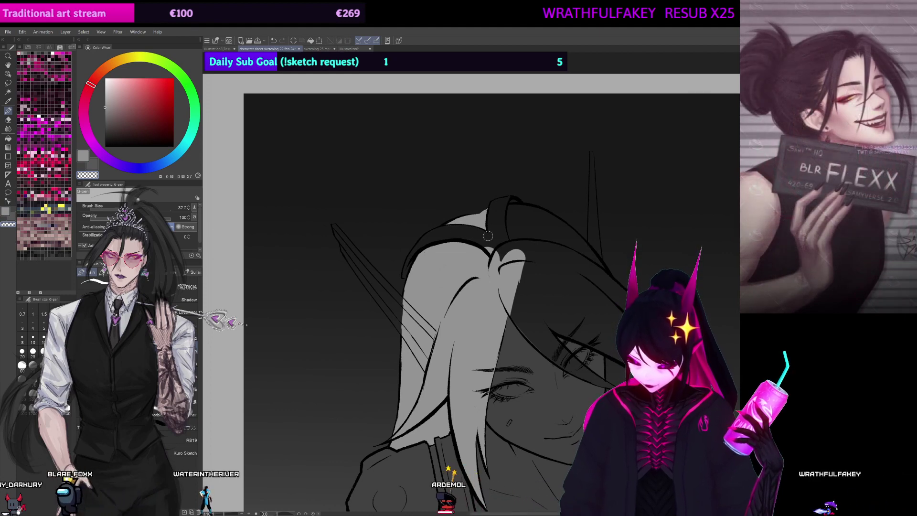
Step: Fill the far part of the crown with light grey, clean its outer edge with transparent colour and start the fringe at brush size 48.6
{"action": "mouse_move", "coordinate": [517, 247]}
{"action": "left_mouse_down"}
{"action": "mouse_move", "coordinate": [508, 214]}
{"action": "mouse_move", "coordinate": [515, 243]}
{"action": "mouse_move", "coordinate": [511, 209]}
{"action": "mouse_move", "coordinate": [525, 208]}
{"action": "mouse_move", "coordinate": [564, 223]}
{"action": "mouse_move", "coordinate": [590, 251]}
{"action": "left_mouse_up"}
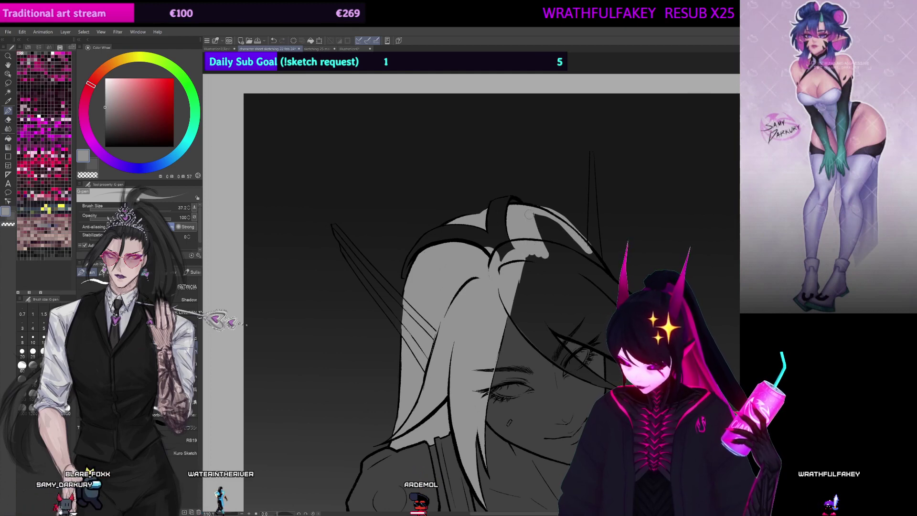
{"action": "left_click_drag", "start_coordinate": [523, 252], "coordinate": [576, 246]}
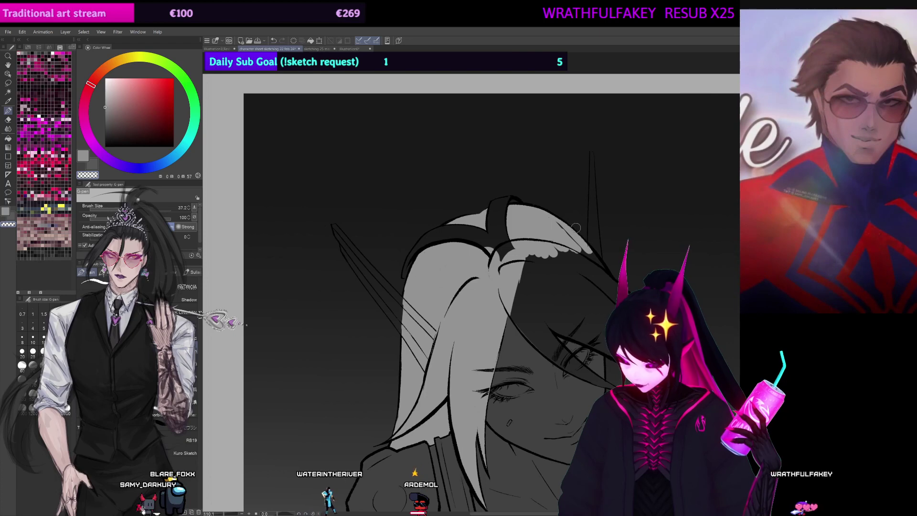
{"action": "mouse_move", "coordinate": [573, 255]}
{"action": "left_mouse_down"}
{"action": "mouse_move", "coordinate": [559, 226]}
{"action": "mouse_move", "coordinate": [594, 253]}
{"action": "mouse_move", "coordinate": [568, 248]}
{"action": "left_mouse_up"}
{"action": "mouse_move", "coordinate": [496, 246]}
{"action": "left_mouse_down"}
{"action": "mouse_move", "coordinate": [503, 270]}
{"action": "mouse_move", "coordinate": [488, 236]}
{"action": "left_mouse_up"}
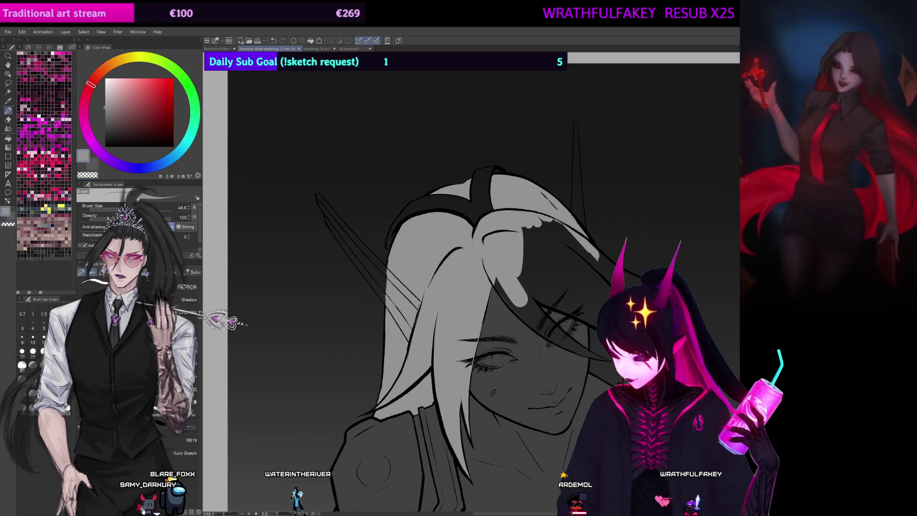
Step: Mirror and rotate the view, fill the flicked far-side lock and the large fringe lock with light grey, and erase the overspill
{"action": "key", "text": "h"}
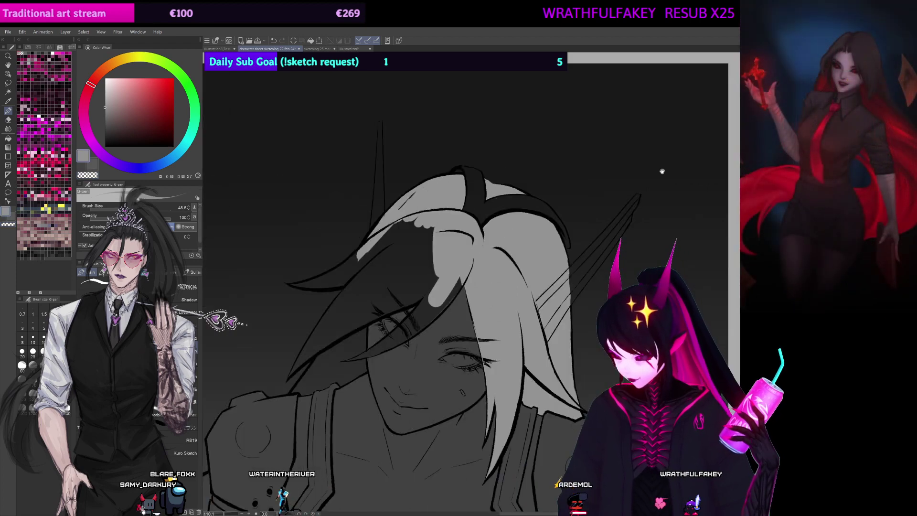
{"action": "left_click_drag", "start_coordinate": [526, 209], "coordinate": [612, 197]}
{"action": "left_click_drag", "start_coordinate": [402, 271], "coordinate": [383, 273]}
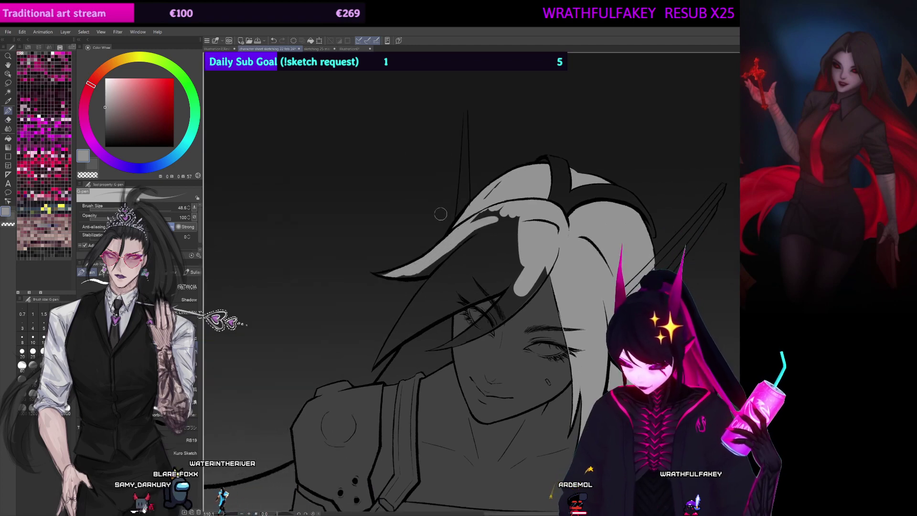
{"action": "left_click_drag", "start_coordinate": [440, 213], "coordinate": [540, 250]}
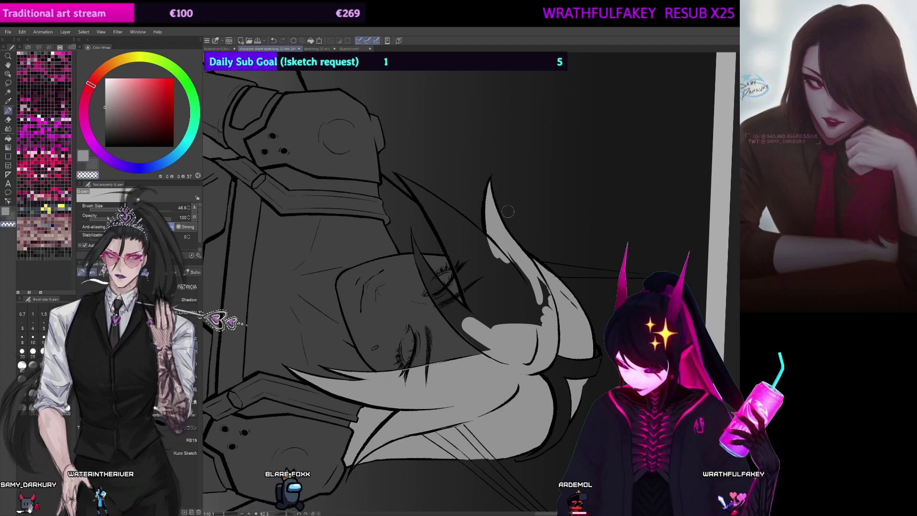
{"action": "mouse_move", "coordinate": [437, 215]}
{"action": "left_mouse_down"}
{"action": "mouse_move", "coordinate": [407, 184]}
{"action": "mouse_move", "coordinate": [457, 259]}
{"action": "left_mouse_up"}
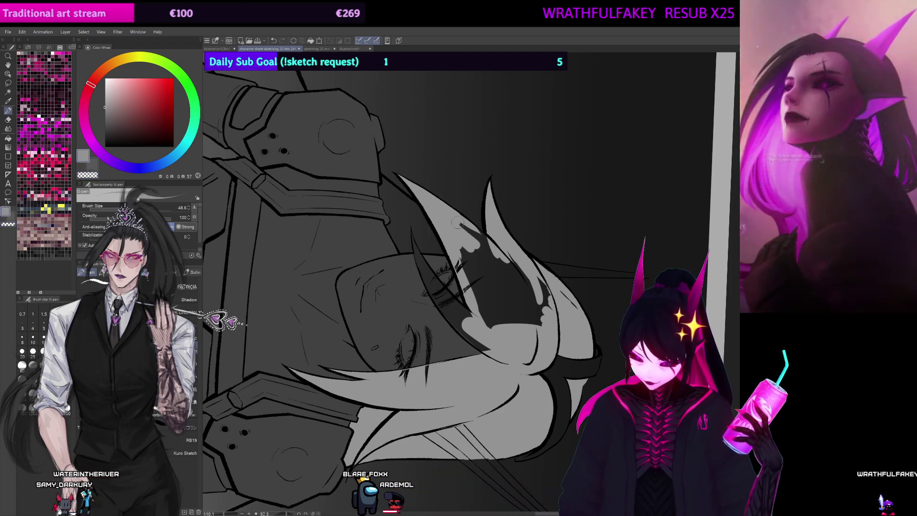
{"action": "mouse_move", "coordinate": [482, 237]}
{"action": "left_mouse_down", "text": "ctrl+alt"}
{"action": "mouse_move", "coordinate": [494, 237]}
{"action": "mouse_move", "coordinate": [480, 287]}
{"action": "mouse_move", "coordinate": [506, 311]}
{"action": "mouse_move", "coordinate": [520, 297]}
{"action": "mouse_move", "coordinate": [537, 310]}
{"action": "left_mouse_up", "text": "ctrl+alt"}
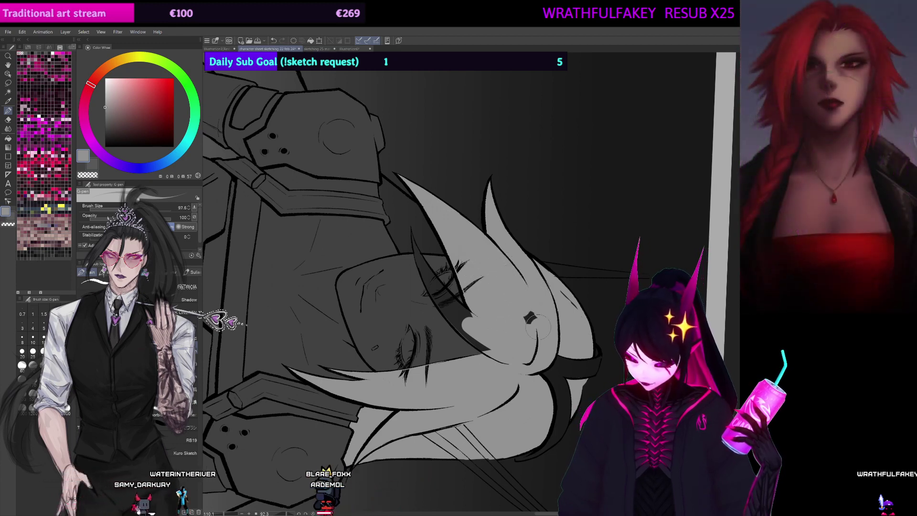
Step: Fill the thin fringe strand crossing the eye with light grey and trim its tip with transparent colour at brush size 19.6
{"action": "mouse_move", "coordinate": [429, 291]}
{"action": "left_mouse_down"}
{"action": "mouse_move", "coordinate": [470, 310]}
{"action": "mouse_move", "coordinate": [463, 319]}
{"action": "mouse_move", "coordinate": [524, 367]}
{"action": "left_mouse_up"}
{"action": "key", "text": "ctrl+z"}
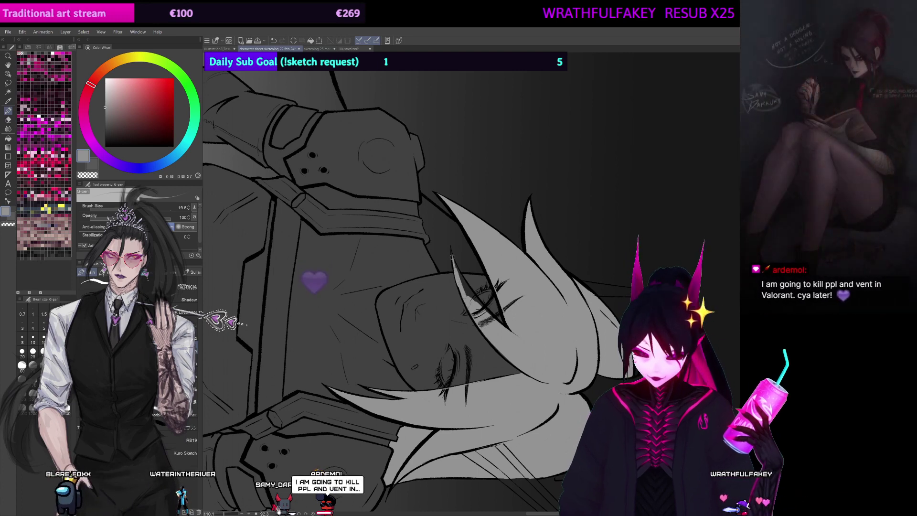
{"action": "left_click_drag", "start_coordinate": [459, 276], "coordinate": [469, 283]}
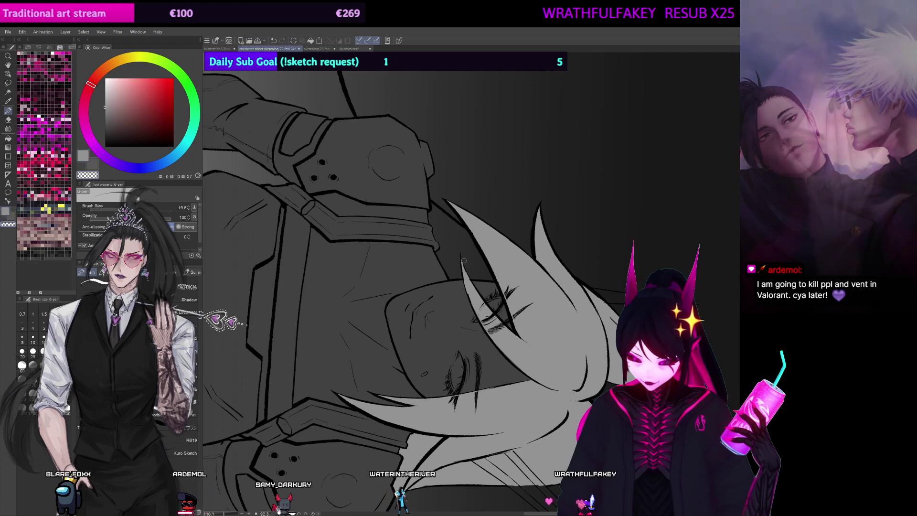
Step: Straighten the view and start filling the long hair behind the near upper arm with light grey at brush size 21.7
{"action": "left_click_drag", "start_coordinate": [583, 146], "coordinate": [591, 54]}
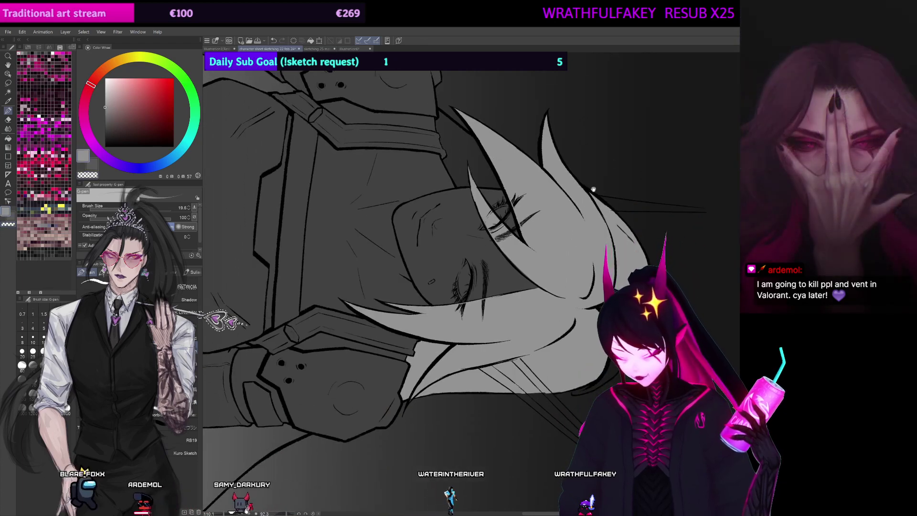
{"action": "left_click_drag", "start_coordinate": [589, 185], "coordinate": [655, 155]}
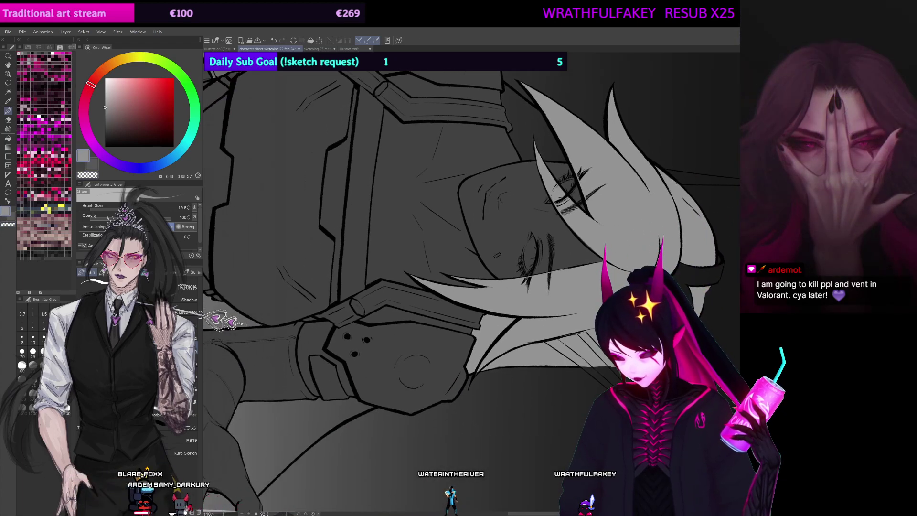
{"action": "key", "text": "ctrl+at"}
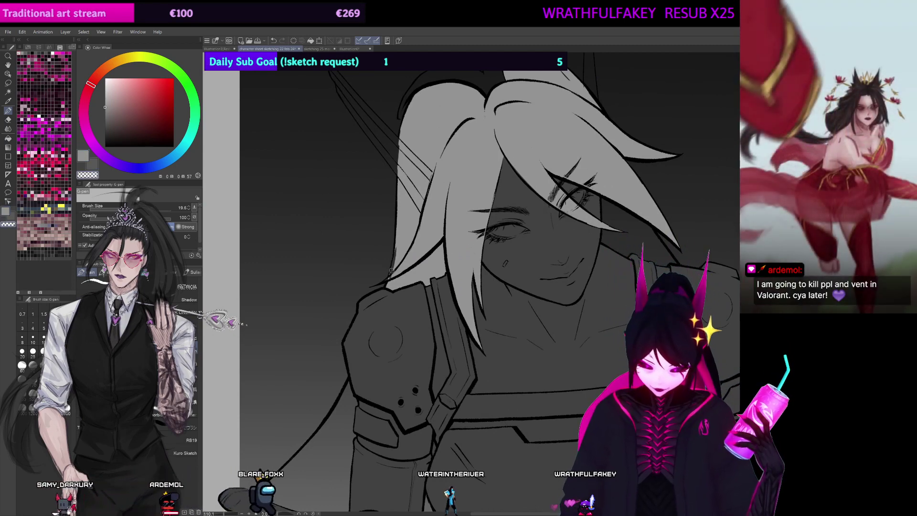
{"action": "left_click_drag", "start_coordinate": [391, 271], "coordinate": [572, 122]}
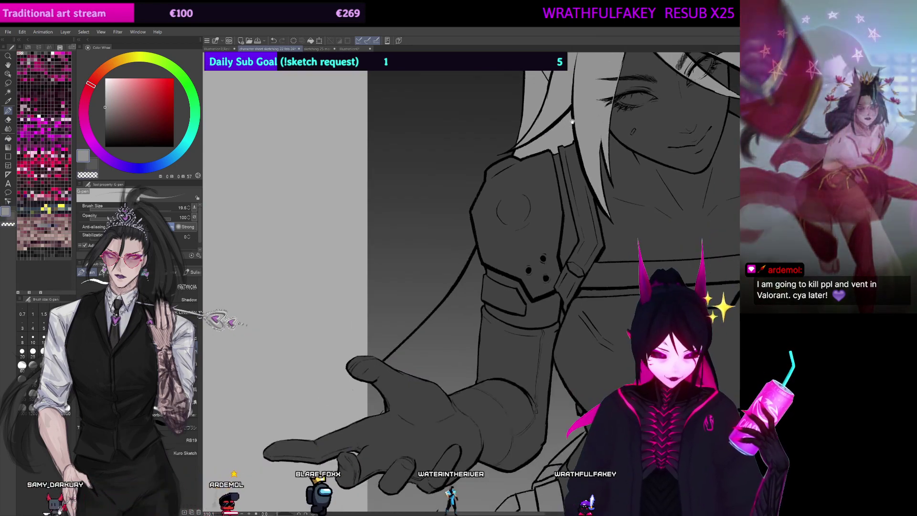
{"action": "left_click_drag", "start_coordinate": [584, 193], "coordinate": [550, 155]}
{"action": "key", "text": "bracketright"}
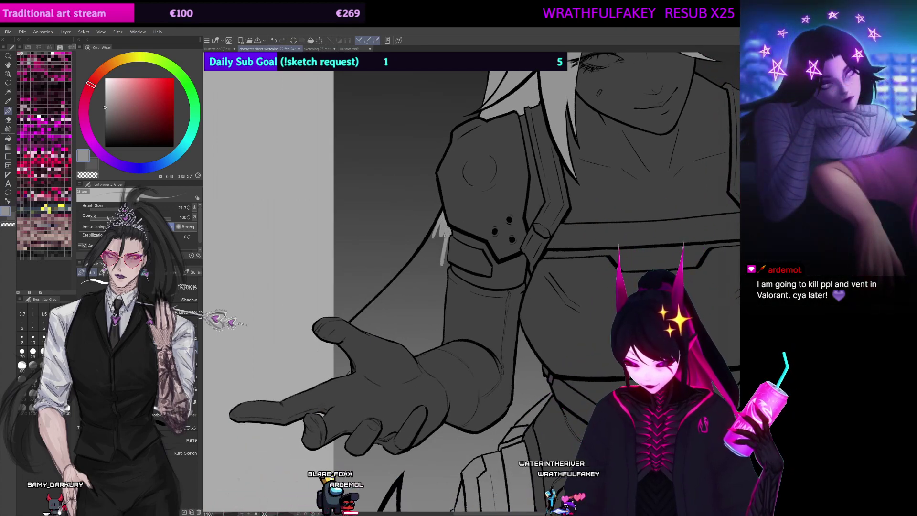
{"action": "left_click_drag", "start_coordinate": [442, 288], "coordinate": [446, 269]}
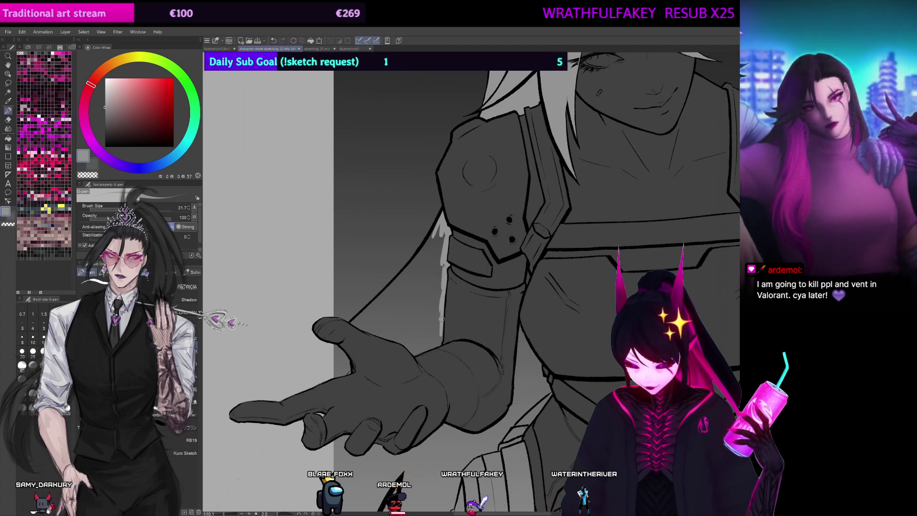
{"action": "left_click_drag", "start_coordinate": [439, 319], "coordinate": [513, 259]}
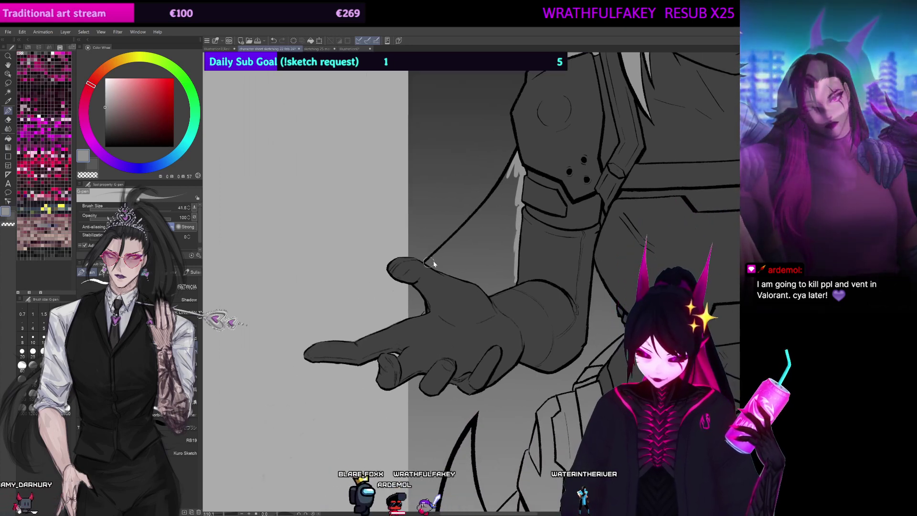
Step: Outline and fill the gap between the outstretched arm and the long cape line with light gray
{"action": "mouse_move", "coordinate": [434, 264]}
{"action": "left_mouse_down"}
{"action": "mouse_move", "coordinate": [426, 262]}
{"action": "mouse_move", "coordinate": [491, 294]}
{"action": "mouse_move", "coordinate": [506, 287]}
{"action": "left_mouse_up"}
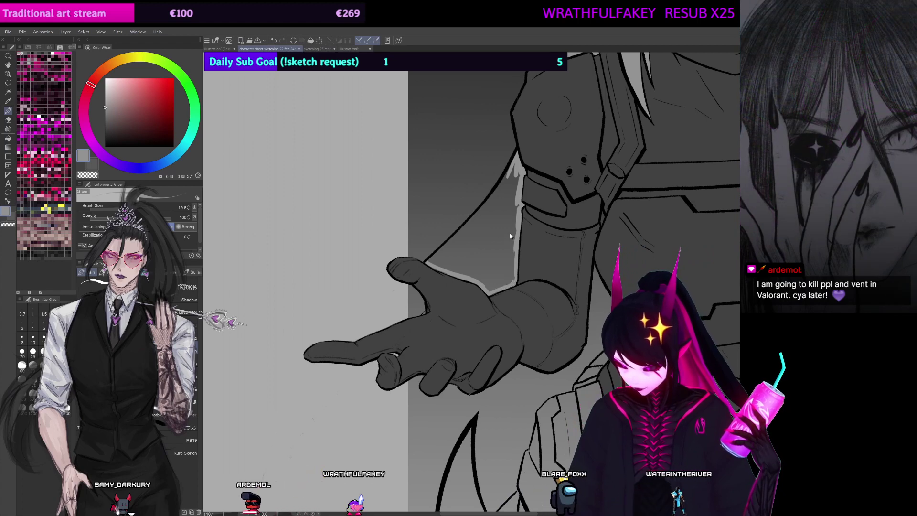
{"action": "left_click_drag", "start_coordinate": [430, 260], "coordinate": [507, 178]}
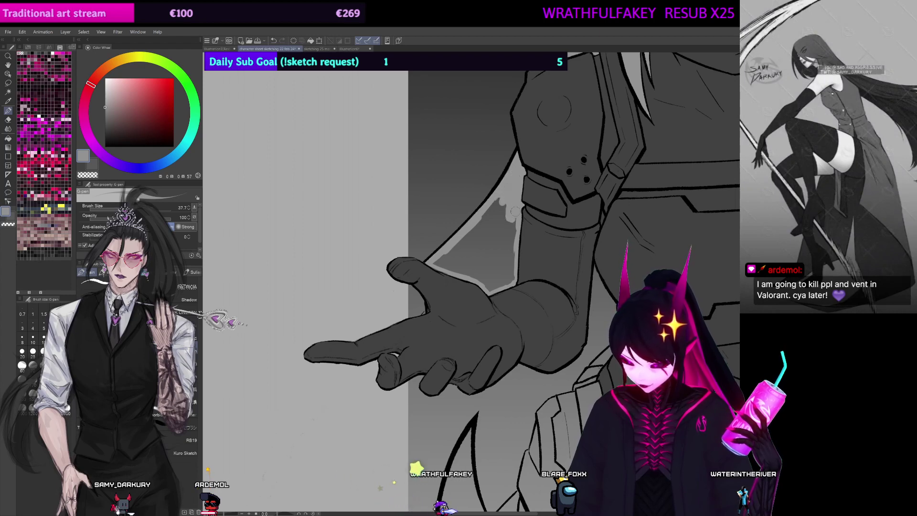
{"action": "mouse_move", "coordinate": [516, 212]}
{"action": "left_mouse_down", "text": "ctrl+alt"}
{"action": "mouse_move", "coordinate": [496, 218]}
{"action": "mouse_move", "coordinate": [500, 200]}
{"action": "mouse_move", "coordinate": [494, 210]}
{"action": "mouse_move", "coordinate": [502, 246]}
{"action": "mouse_move", "coordinate": [479, 233]}
{"action": "left_mouse_up", "text": "ctrl+alt"}
{"action": "left_click_drag", "start_coordinate": [473, 233], "coordinate": [461, 243]}
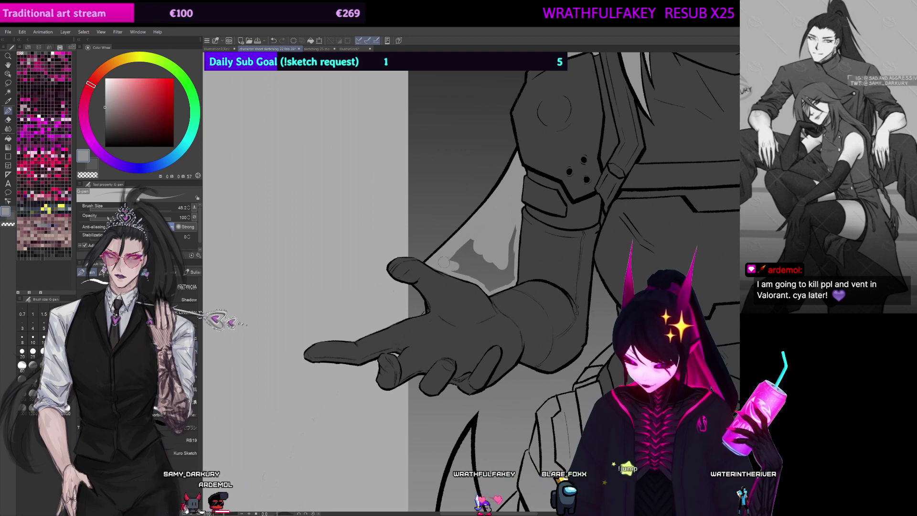
{"action": "mouse_move", "coordinate": [472, 243]}
{"action": "left_mouse_down"}
{"action": "mouse_move", "coordinate": [469, 263]}
{"action": "mouse_move", "coordinate": [482, 268]}
{"action": "mouse_move", "coordinate": [489, 258]}
{"action": "mouse_move", "coordinate": [492, 272]}
{"action": "mouse_move", "coordinate": [510, 255]}
{"action": "mouse_move", "coordinate": [511, 234]}
{"action": "mouse_move", "coordinate": [540, 238]}
{"action": "left_mouse_up"}
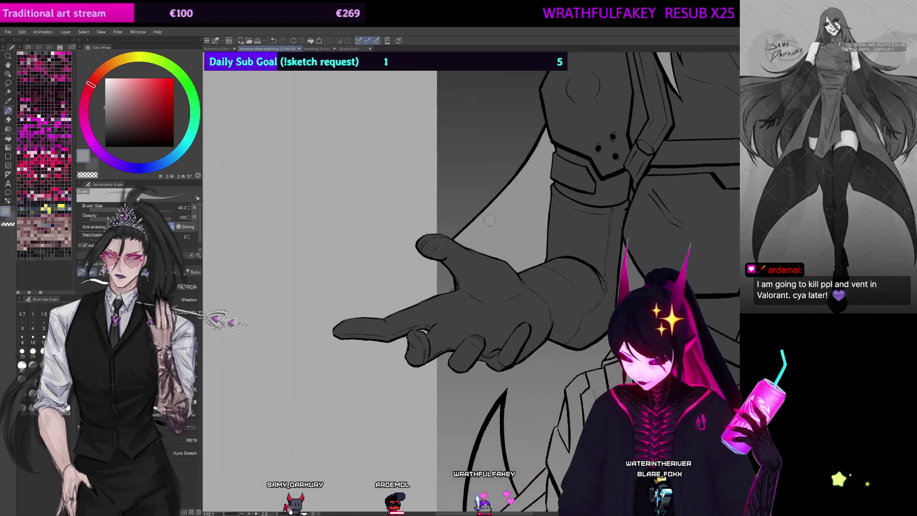
Step: Paint the background beneath the outstretched hand light gray, out to the panel edge and the pointed cape tail
{"action": "key", "text": "ctrl+z"}
{"action": "key", "text": "["}
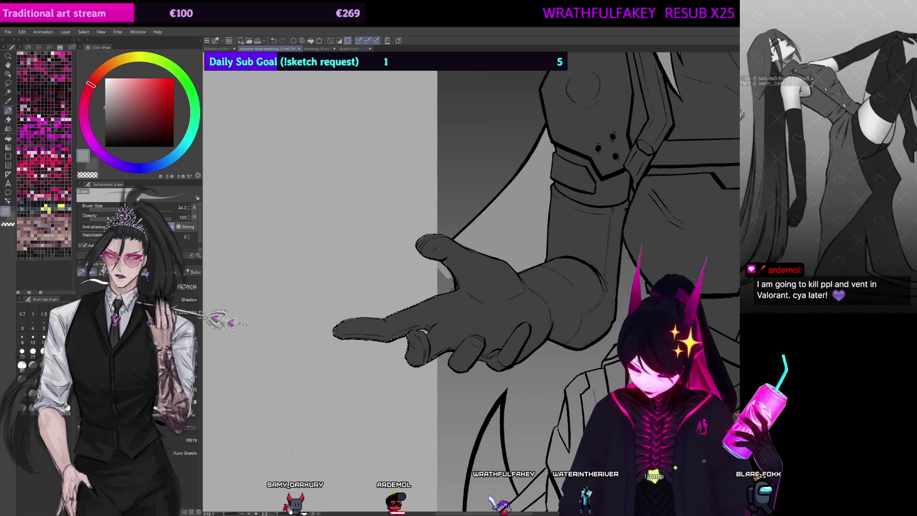
{"action": "left_click_drag", "start_coordinate": [437, 290], "coordinate": [426, 205]}
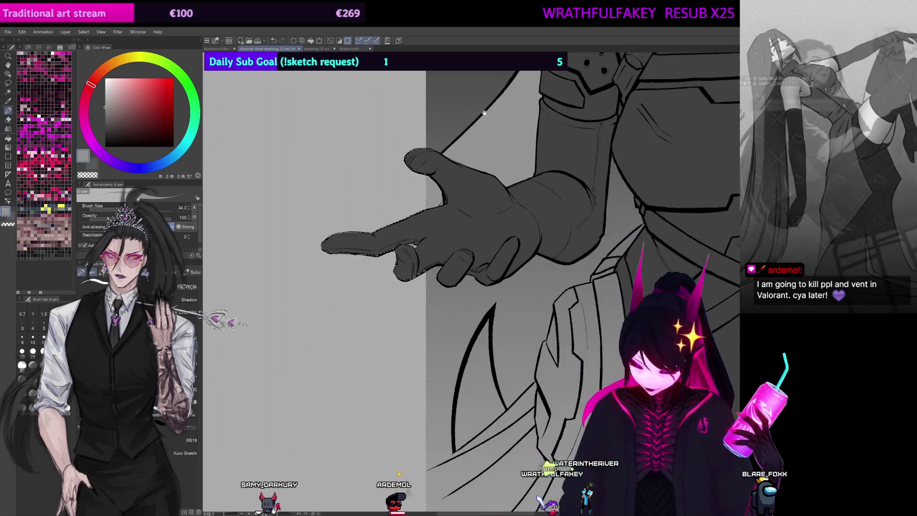
{"action": "key", "text": "]"}
{"action": "left_click_drag", "start_coordinate": [503, 280], "coordinate": [439, 393]}
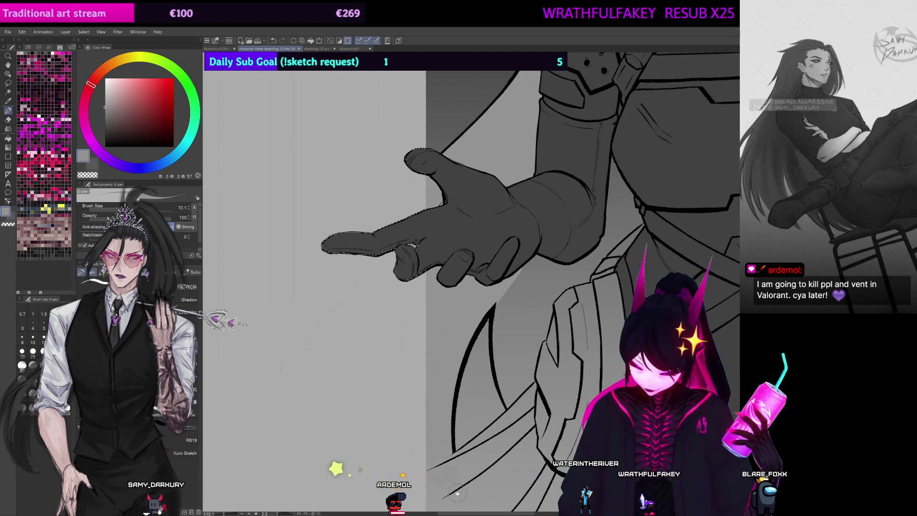
{"action": "left_click_drag", "start_coordinate": [458, 494], "coordinate": [458, 359]}
{"action": "key", "text": "ctrl+z"}
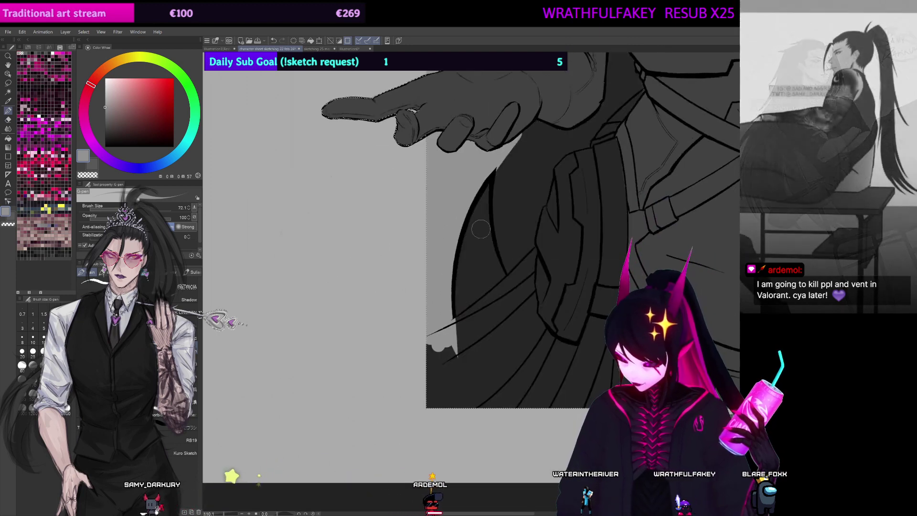
Step: Erase the light gray spill from the coat folds beside the pointed cape tail
{"action": "left_click_drag", "start_coordinate": [481, 229], "coordinate": [442, 323]}
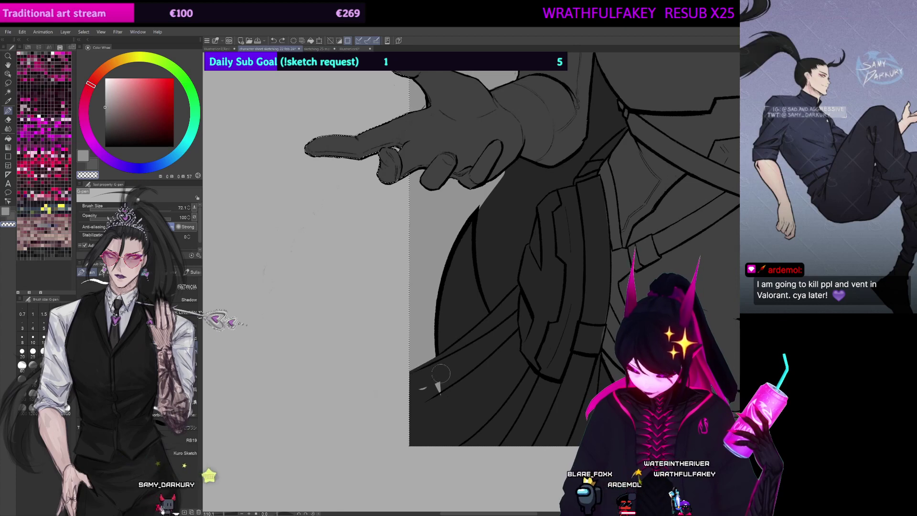
{"action": "key", "text": "ctrl+z"}
{"action": "left_click_drag", "start_coordinate": [497, 377], "coordinate": [411, 447]}
{"action": "key", "text": "c"}
Step: Fill the gap between the open hand and the hip with light gray and clean its edges along the coat and belt
{"action": "left_click_drag", "start_coordinate": [412, 366], "coordinate": [412, 246]}
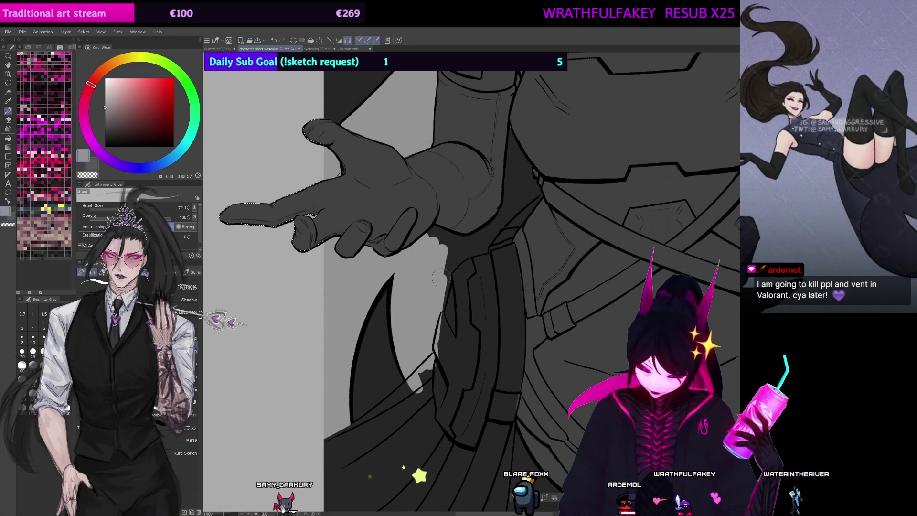
{"action": "mouse_move", "coordinate": [459, 249]}
{"action": "left_mouse_down"}
{"action": "mouse_move", "coordinate": [425, 244]}
{"action": "mouse_move", "coordinate": [444, 233]}
{"action": "mouse_move", "coordinate": [457, 243]}
{"action": "mouse_move", "coordinate": [502, 222]}
{"action": "left_mouse_up"}
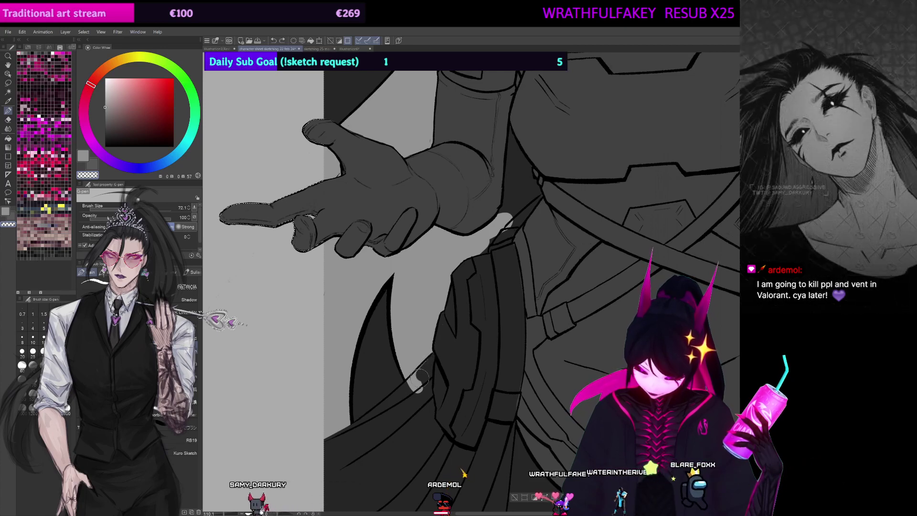
{"action": "left_click_drag", "start_coordinate": [482, 339], "coordinate": [421, 415]}
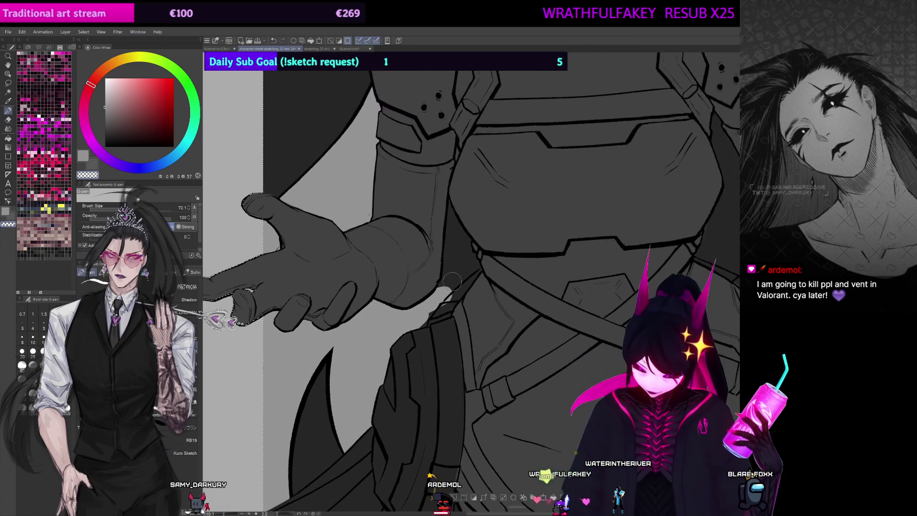
{"action": "key", "text": "c"}
{"action": "left_click_drag", "start_coordinate": [434, 319], "coordinate": [425, 328]}
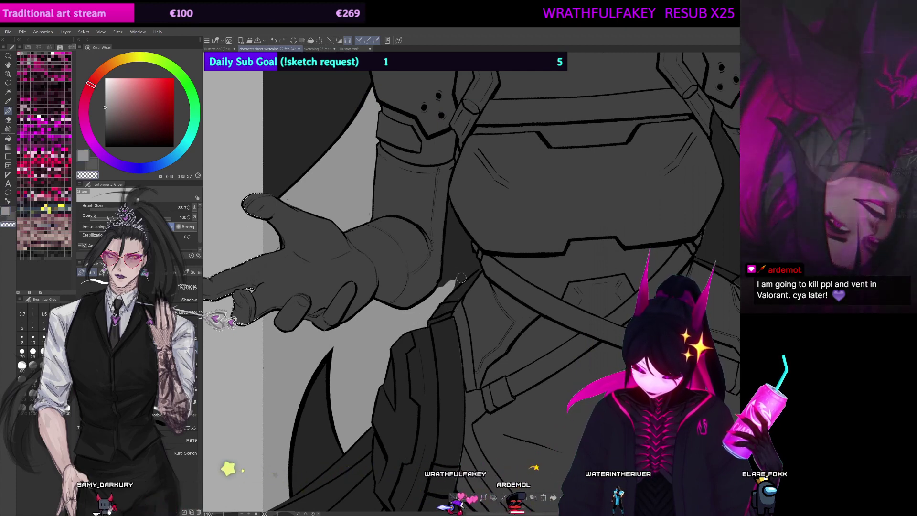
{"action": "left_click_drag", "start_coordinate": [463, 257], "coordinate": [440, 305]}
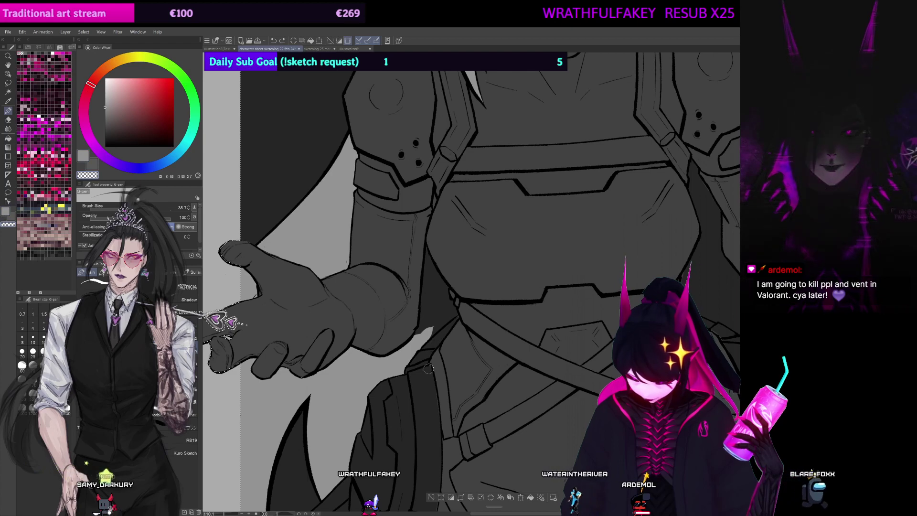
{"action": "left_click_drag", "start_coordinate": [524, 334], "coordinate": [528, 289]}
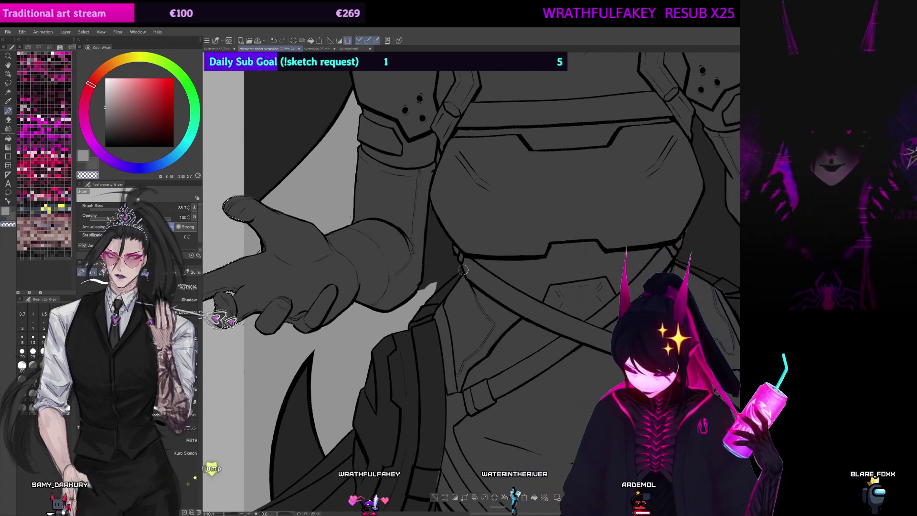
{"action": "key", "text": "bracketleft"}
Step: Look over the belts, hips, head and shoulders for background areas still to fill
{"action": "left_click_drag", "start_coordinate": [470, 265], "coordinate": [372, 226]}
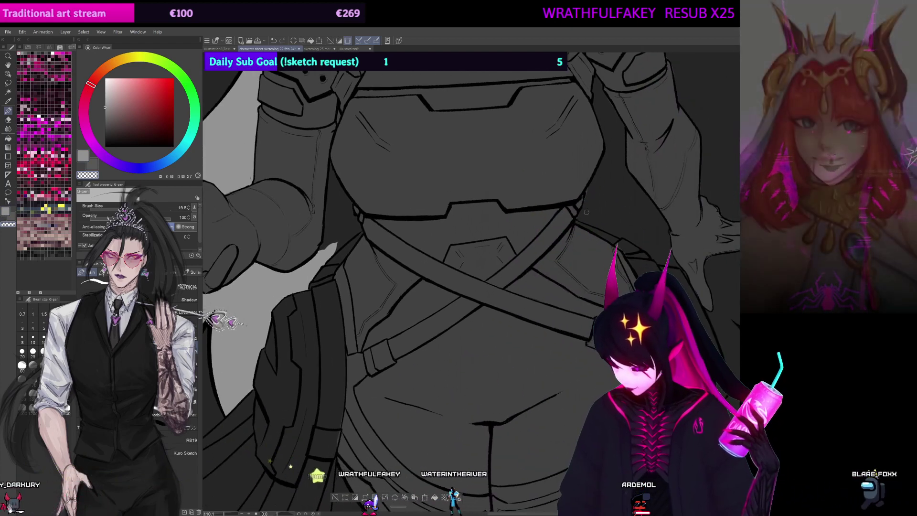
{"action": "scroll", "coordinate": [601, 209], "scroll_direction": "down", "scroll_amount": 2}
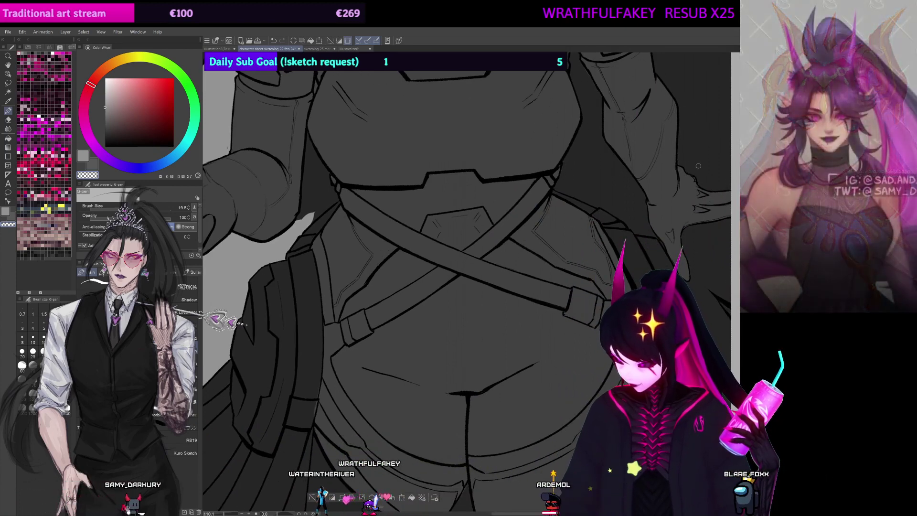
{"action": "left_click_drag", "start_coordinate": [653, 256], "coordinate": [703, 184]}
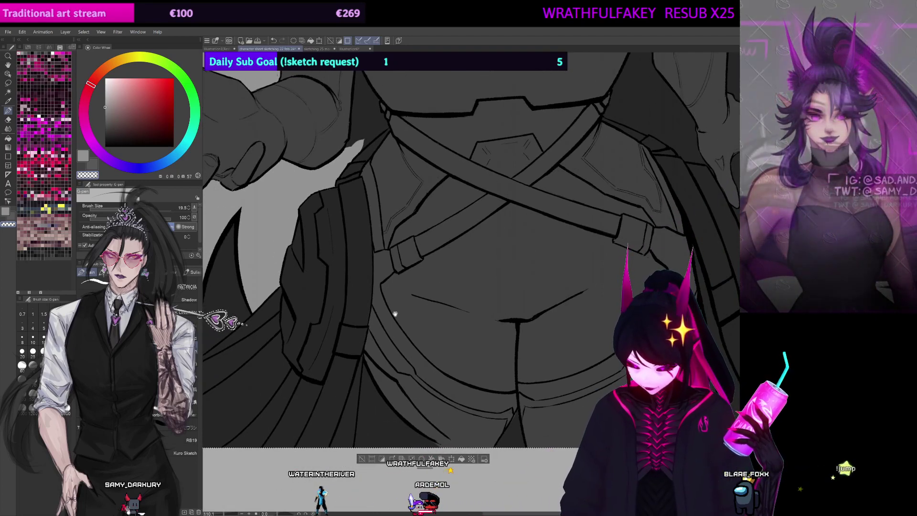
{"action": "left_click_drag", "start_coordinate": [430, 280], "coordinate": [423, 456]}
{"action": "left_click_drag", "start_coordinate": [479, 258], "coordinate": [514, 394]}
{"action": "mouse_move", "coordinate": [637, 172]}
{"action": "left_mouse_down"}
{"action": "mouse_move", "coordinate": [610, 276]}
{"action": "mouse_move", "coordinate": [623, 315]}
{"action": "mouse_move", "coordinate": [615, 304]}
{"action": "left_mouse_up"}
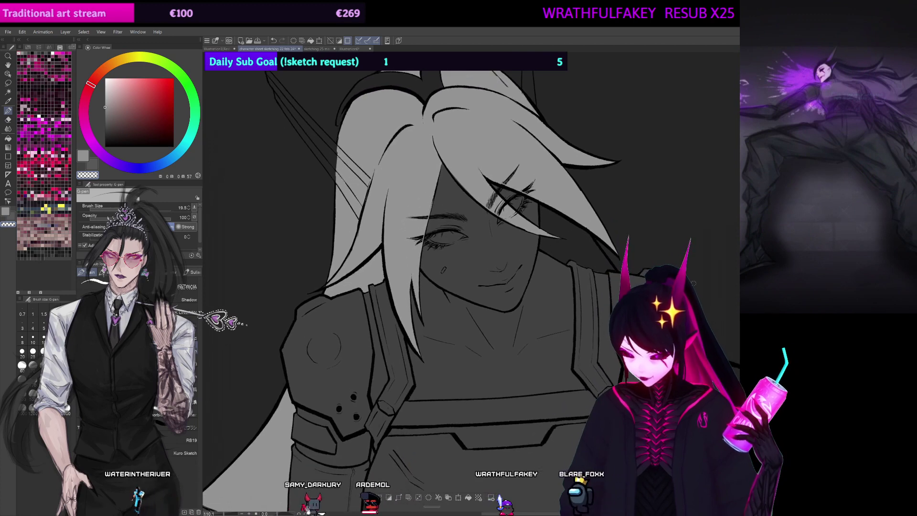
{"action": "left_click_drag", "start_coordinate": [525, 286], "coordinate": [382, 287]}
{"action": "mouse_move", "coordinate": [382, 385]}
{"action": "left_mouse_down"}
{"action": "mouse_move", "coordinate": [392, 340]}
{"action": "mouse_move", "coordinate": [421, 320]}
{"action": "left_mouse_up"}
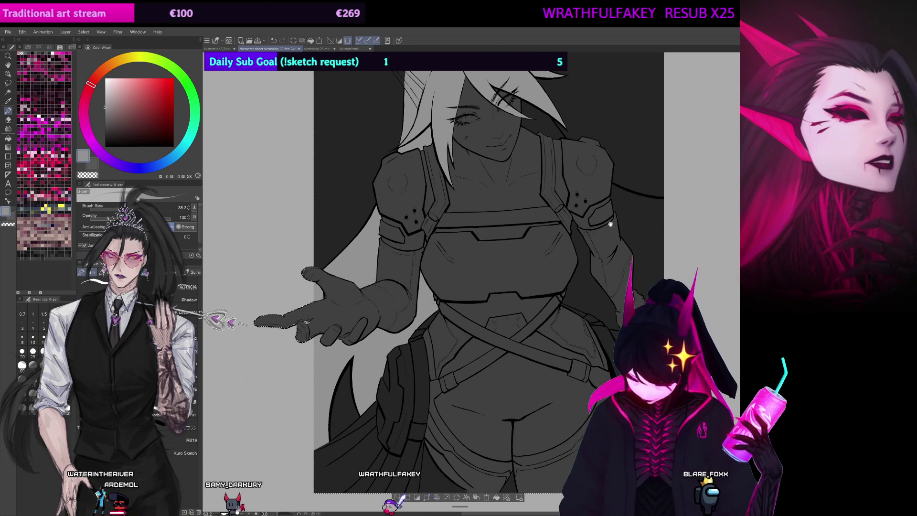
Step: Fill the gap between the torso and the lowered arm with light gray, down to the hip and gloved hand
{"action": "left_click_drag", "start_coordinate": [610, 224], "coordinate": [516, 259]}
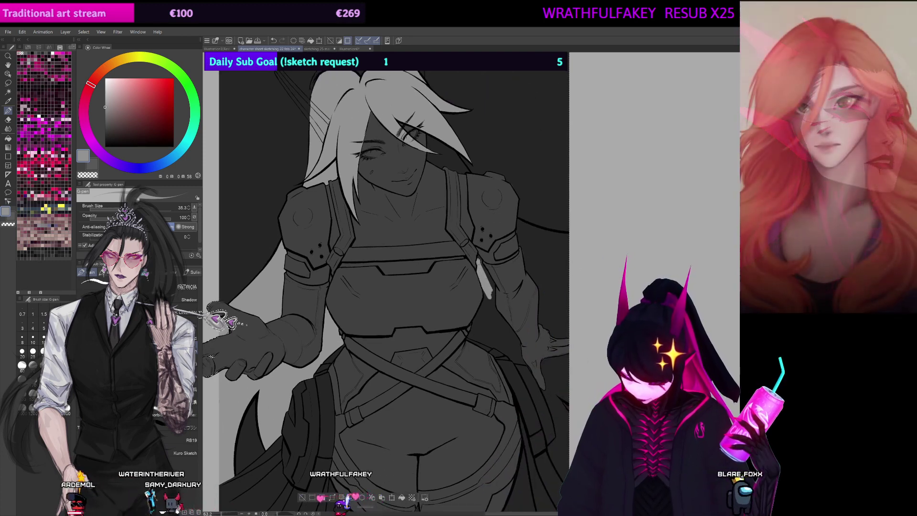
{"action": "left_click_drag", "start_coordinate": [490, 296], "coordinate": [479, 260]}
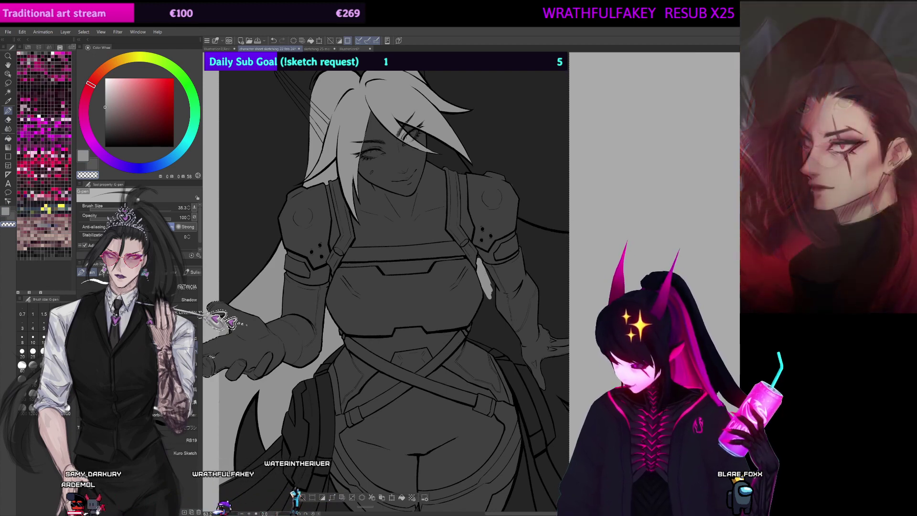
{"action": "left_click_drag", "start_coordinate": [486, 283], "coordinate": [486, 275], "text": "ctrl+alt"}
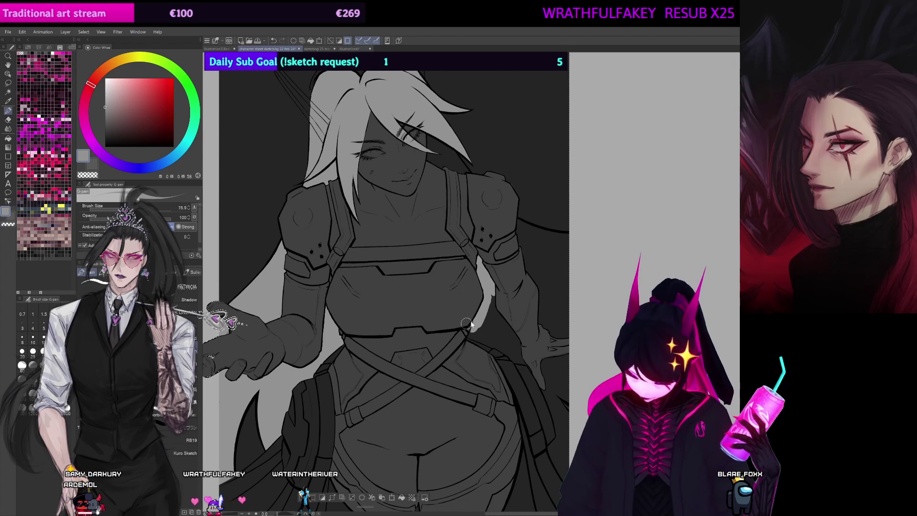
{"action": "left_click_drag", "start_coordinate": [471, 324], "coordinate": [492, 345], "text": "ctrl+alt"}
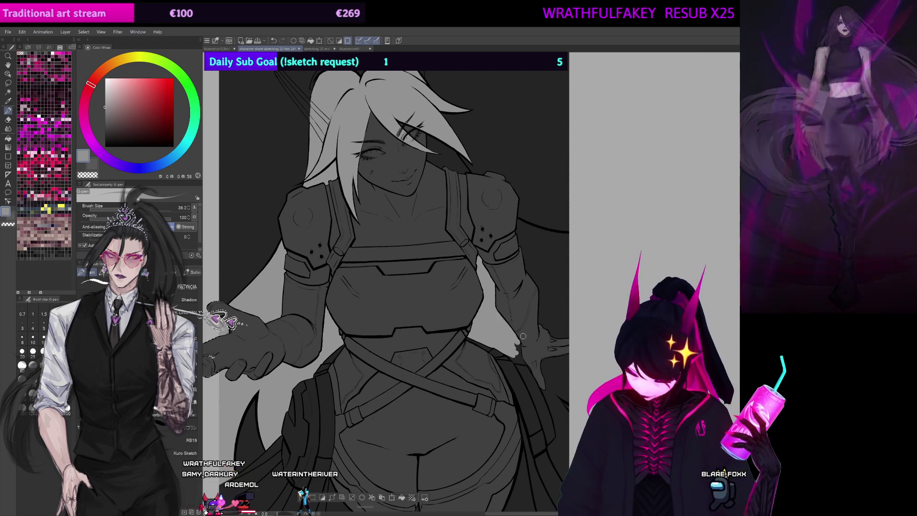
{"action": "left_click_drag", "start_coordinate": [503, 321], "coordinate": [472, 204]}
{"action": "scroll", "coordinate": [476, 196], "scroll_direction": "up", "scroll_amount": 2}
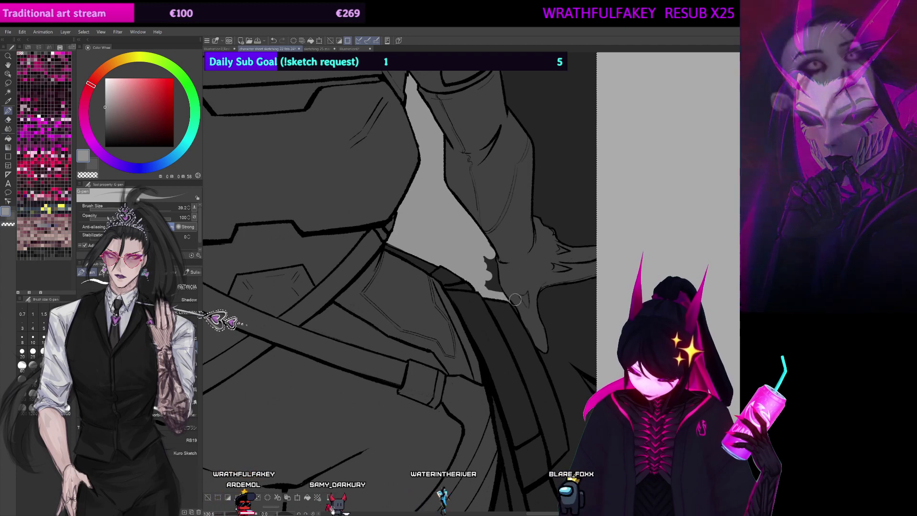
{"action": "left_click_drag", "start_coordinate": [515, 300], "coordinate": [498, 261]}
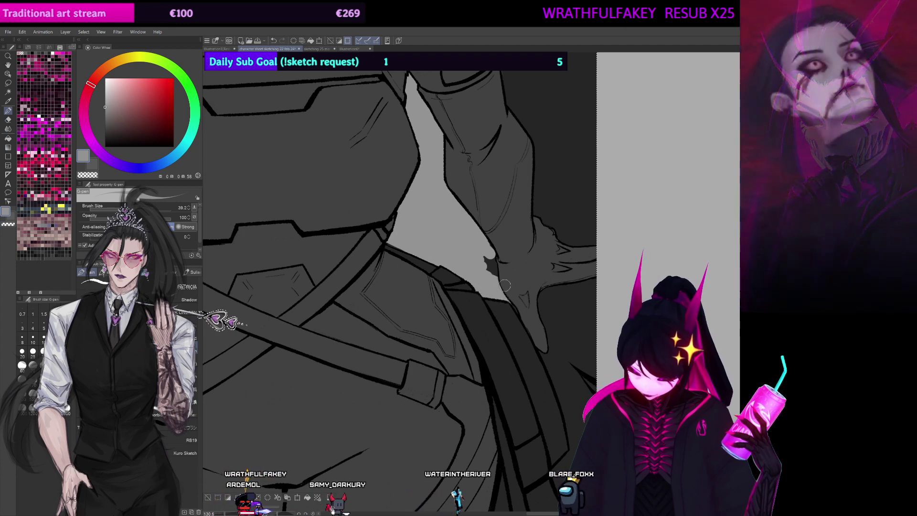
{"action": "left_click_drag", "start_coordinate": [520, 311], "coordinate": [481, 399]}
Step: Touch up the light gray between the hair strands and the shoulder armor with a smaller brush
{"action": "left_click_drag", "start_coordinate": [382, 253], "coordinate": [549, 317]}
{"action": "key", "text": "bracketleft"}
{"action": "left_click_drag", "start_coordinate": [422, 241], "coordinate": [424, 200]}
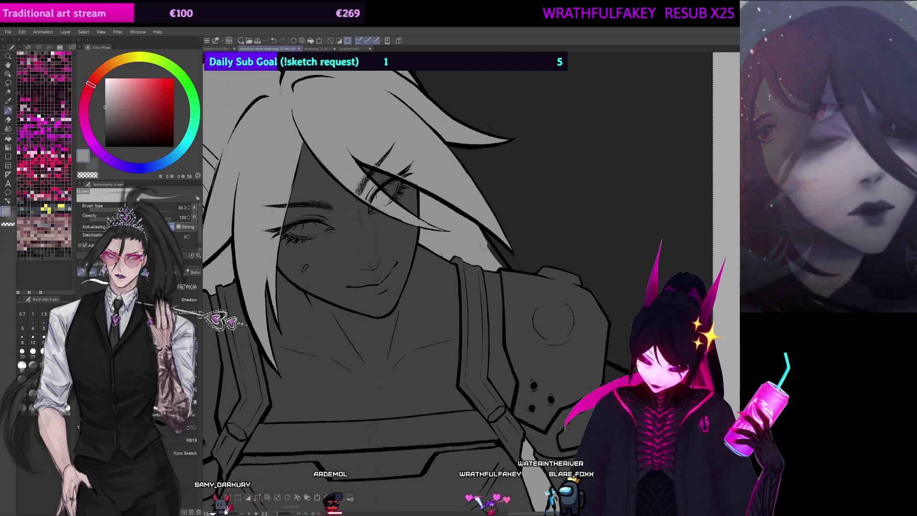
{"action": "left_click_drag", "start_coordinate": [524, 259], "coordinate": [403, 168]}
{"action": "mouse_move", "coordinate": [517, 268]}
{"action": "left_mouse_down"}
{"action": "mouse_move", "coordinate": [421, 177]}
{"action": "mouse_move", "coordinate": [508, 245]}
{"action": "mouse_move", "coordinate": [451, 175]}
{"action": "mouse_move", "coordinate": [493, 250]}
{"action": "left_mouse_up"}
Step: Enlarge the brush and paint light gray below the cape line beside the lowered arm, out to the panel edge
{"action": "key", "text": "bracketright"}
{"action": "key", "text": "bracketright"}
{"action": "left_click_drag", "start_coordinate": [449, 228], "coordinate": [537, 250]}
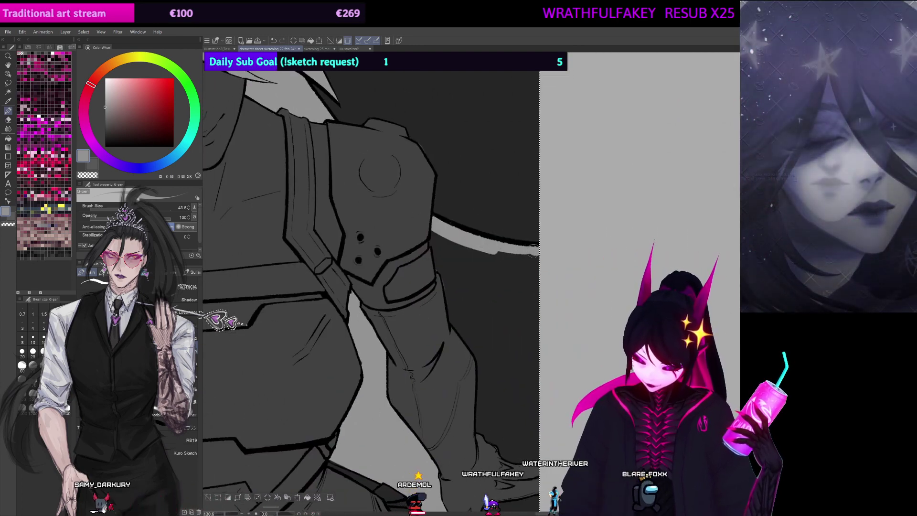
{"action": "key", "text": "bracketright"}
{"action": "key", "text": "bracketright"}
{"action": "key", "text": "bracketright"}
{"action": "key", "text": "bracketright"}
{"action": "key", "text": "bracketright"}
{"action": "left_click_drag", "start_coordinate": [432, 232], "coordinate": [466, 316]}
{"action": "mouse_move", "coordinate": [449, 251]}
{"action": "left_mouse_down"}
{"action": "mouse_move", "coordinate": [475, 293]}
{"action": "mouse_move", "coordinate": [499, 287]}
{"action": "left_mouse_up"}
{"action": "mouse_move", "coordinate": [466, 256]}
{"action": "left_mouse_down"}
{"action": "mouse_move", "coordinate": [497, 256]}
{"action": "mouse_move", "coordinate": [536, 284]}
{"action": "mouse_move", "coordinate": [524, 317]}
{"action": "mouse_move", "coordinate": [493, 298]}
{"action": "left_mouse_up"}
{"action": "mouse_move", "coordinate": [480, 389]}
{"action": "left_mouse_down"}
{"action": "mouse_move", "coordinate": [473, 259]}
{"action": "mouse_move", "coordinate": [493, 315]}
{"action": "left_mouse_up"}
{"action": "mouse_move", "coordinate": [508, 273]}
{"action": "left_mouse_down"}
{"action": "mouse_move", "coordinate": [509, 334]}
{"action": "mouse_move", "coordinate": [530, 368]}
{"action": "left_mouse_up"}
{"action": "left_click_drag", "start_coordinate": [543, 403], "coordinate": [546, 251]}
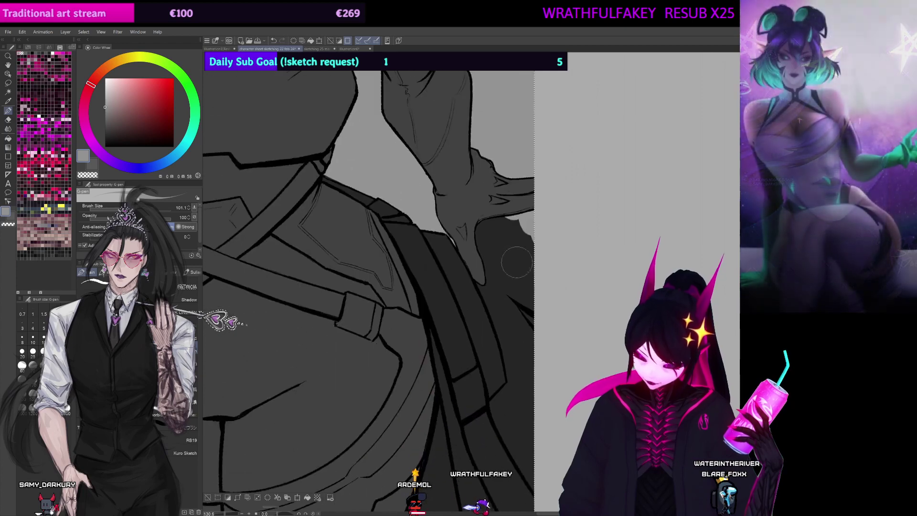
Step: Fill the remaining area below the lowered hand with light gray, between the coat and the panel edge
{"action": "left_click_drag", "start_coordinate": [496, 224], "coordinate": [494, 276]}
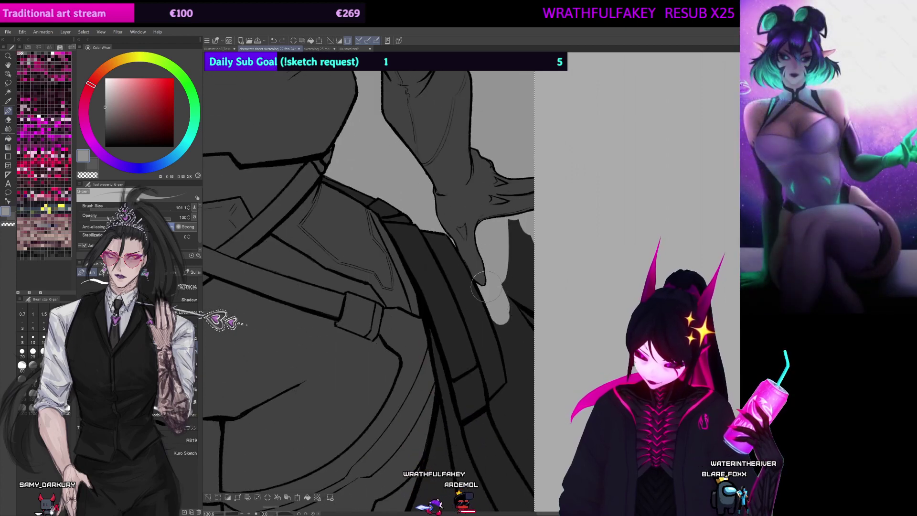
{"action": "left_click_drag", "start_coordinate": [499, 308], "coordinate": [525, 367]}
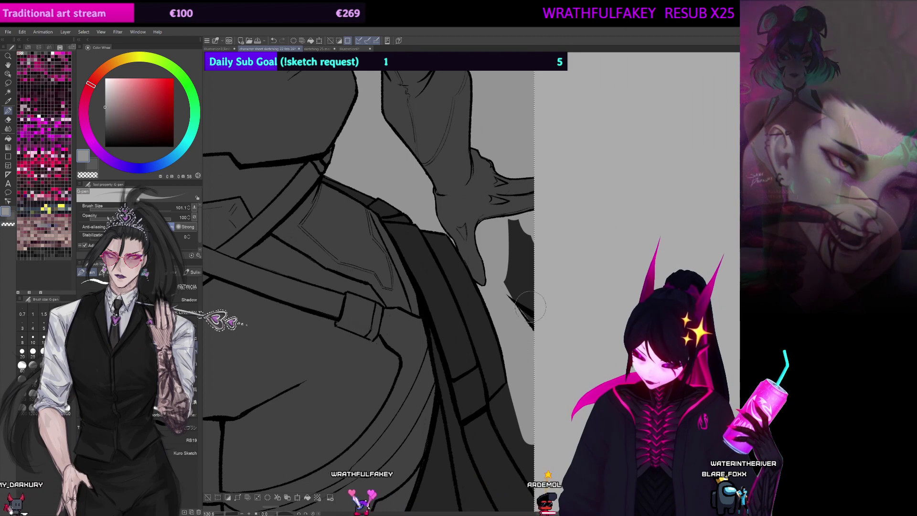
{"action": "left_click_drag", "start_coordinate": [530, 307], "coordinate": [518, 297], "text": "ctrl+alt"}
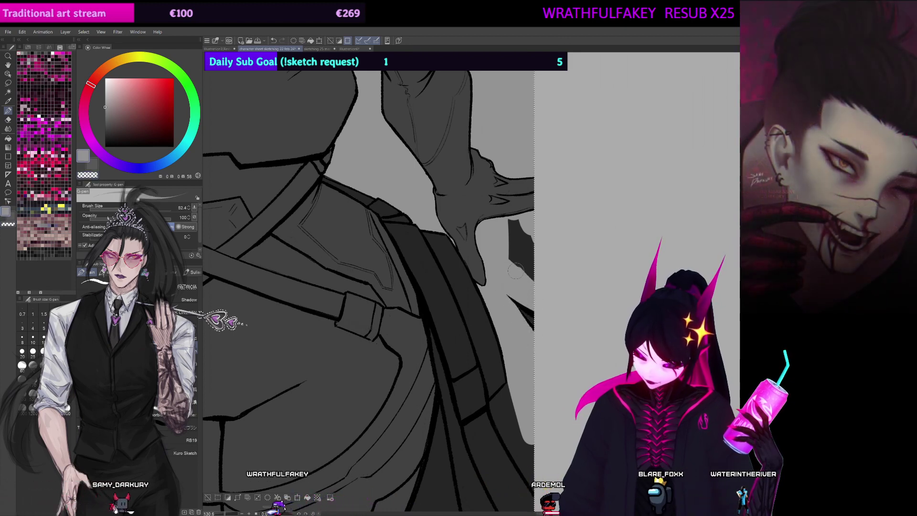
{"action": "scroll", "coordinate": [545, 263], "scroll_direction": "down", "scroll_amount": 3}
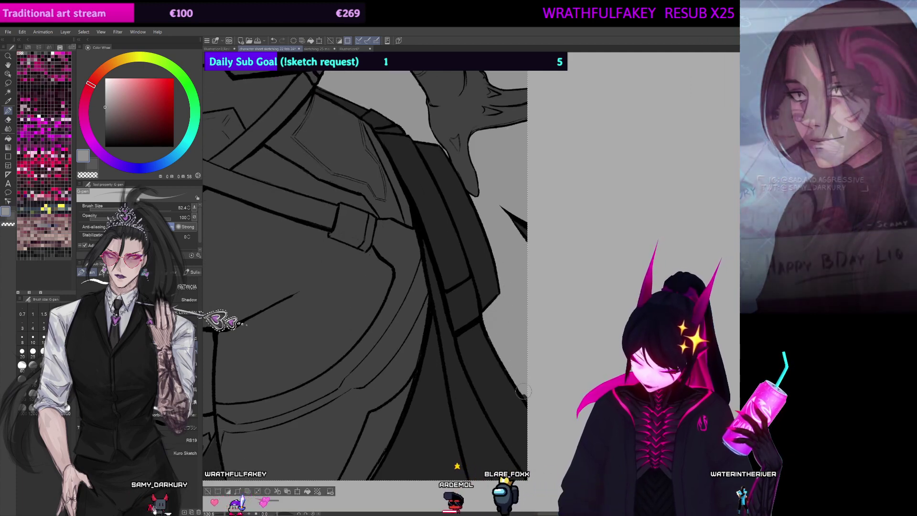
{"action": "left_click_drag", "start_coordinate": [526, 197], "coordinate": [607, 385]}
{"action": "scroll", "coordinate": [406, 282], "scroll_direction": "up", "scroll_amount": 8}
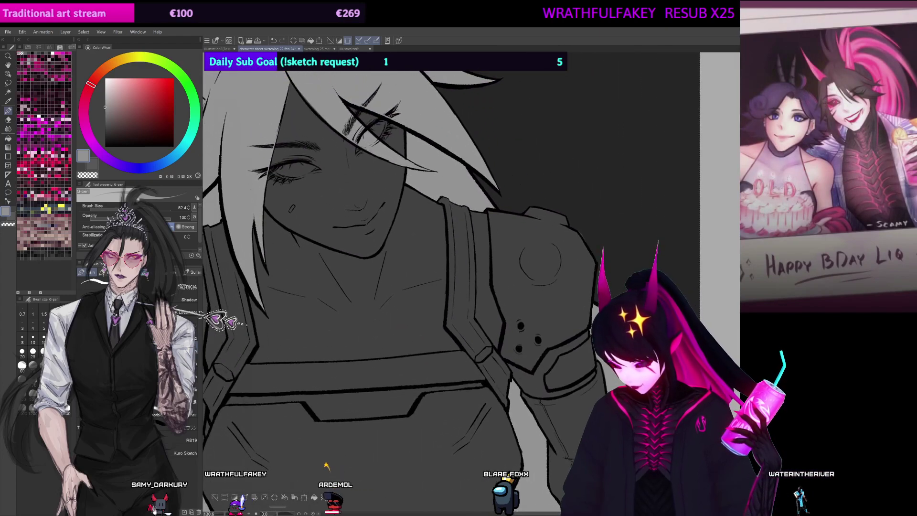
{"action": "scroll", "coordinate": [473, 287], "scroll_direction": "down", "scroll_amount": 8}
{"action": "scroll", "coordinate": [473, 286], "scroll_direction": "up", "scroll_amount": 1}
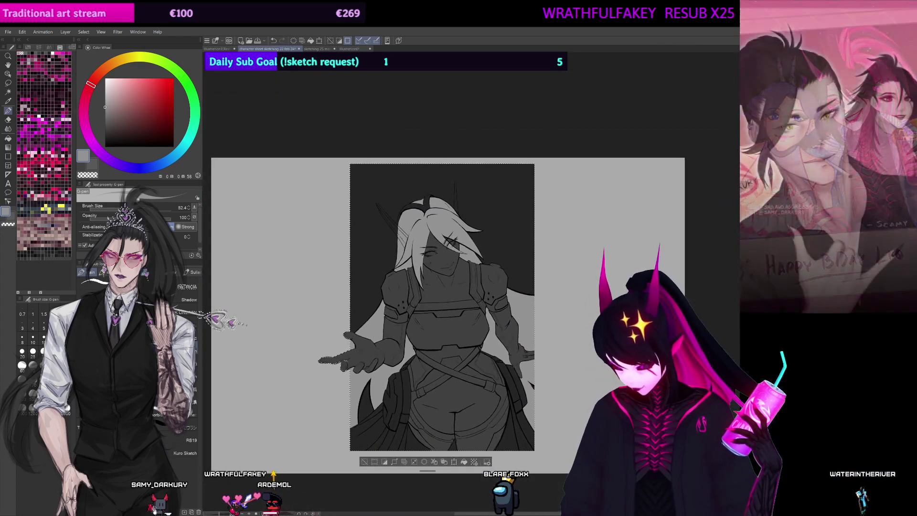
Step: Sample the dark gray from the coat area at the figure's hip and reduce the brush size
{"action": "scroll", "coordinate": [595, 219], "scroll_direction": "up", "scroll_amount": 10}
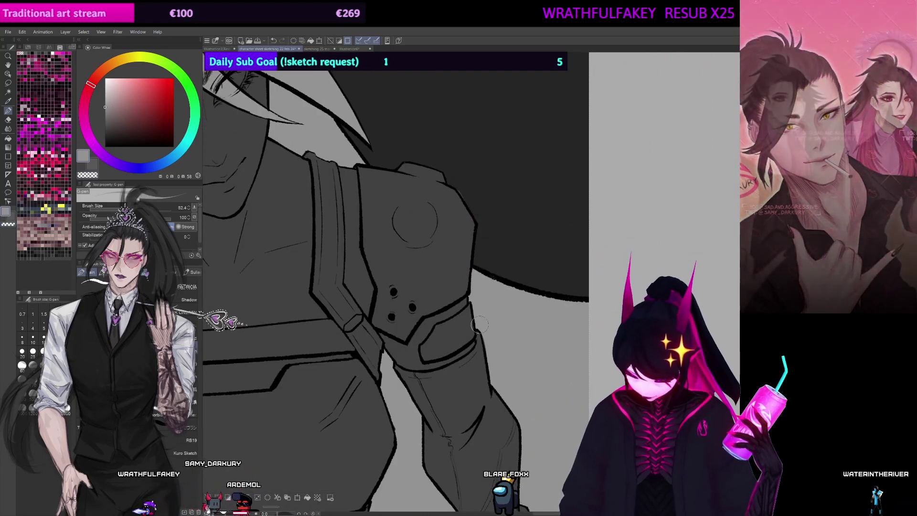
{"action": "left_click_drag", "start_coordinate": [477, 319], "coordinate": [540, 210]}
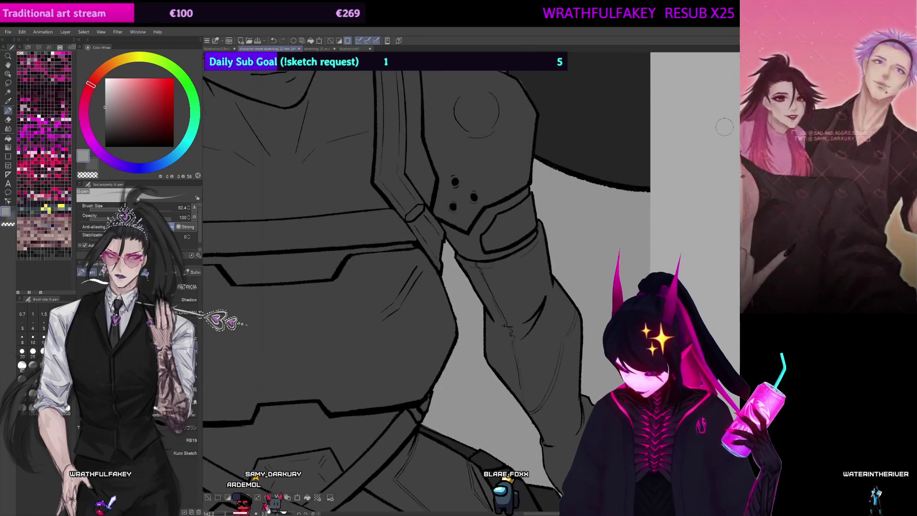
{"action": "scroll", "coordinate": [724, 127], "scroll_direction": "down", "scroll_amount": 5}
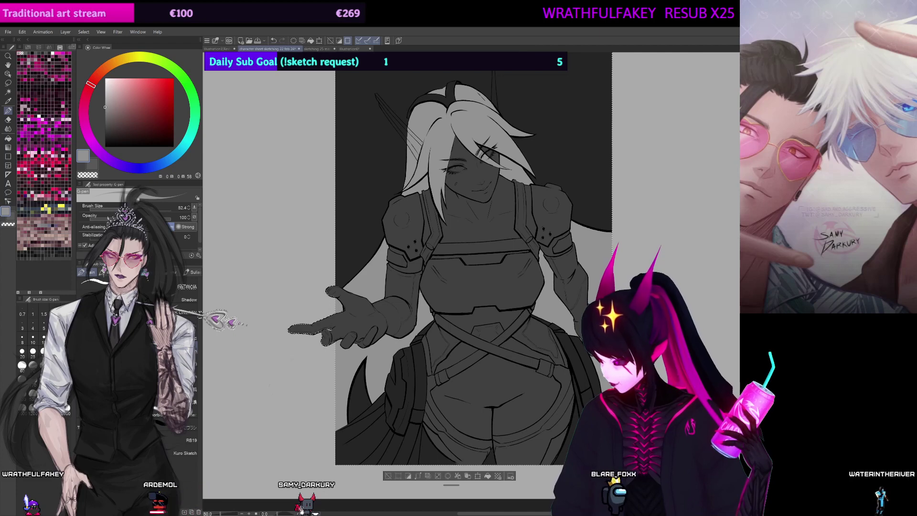
{"action": "left_click_drag", "start_coordinate": [505, 289], "coordinate": [548, 260]}
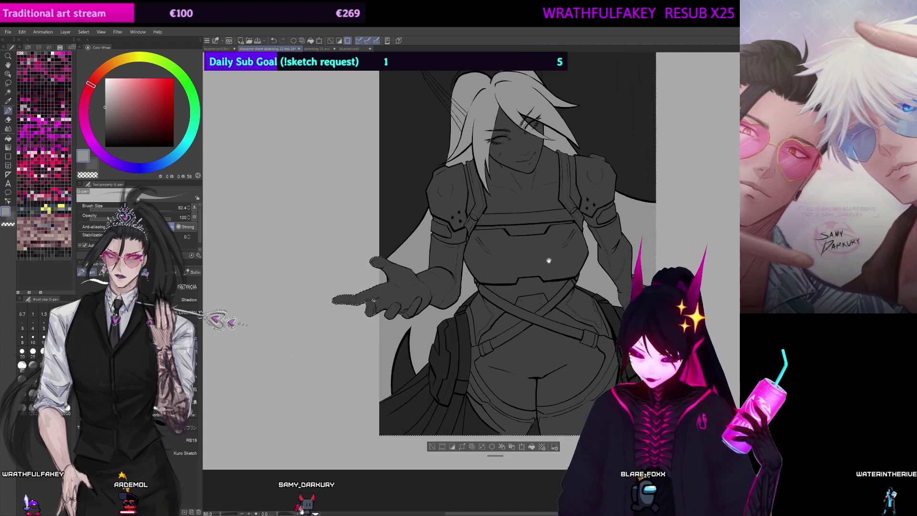
{"action": "left_click", "coordinate": [448, 334], "text": "alt"}
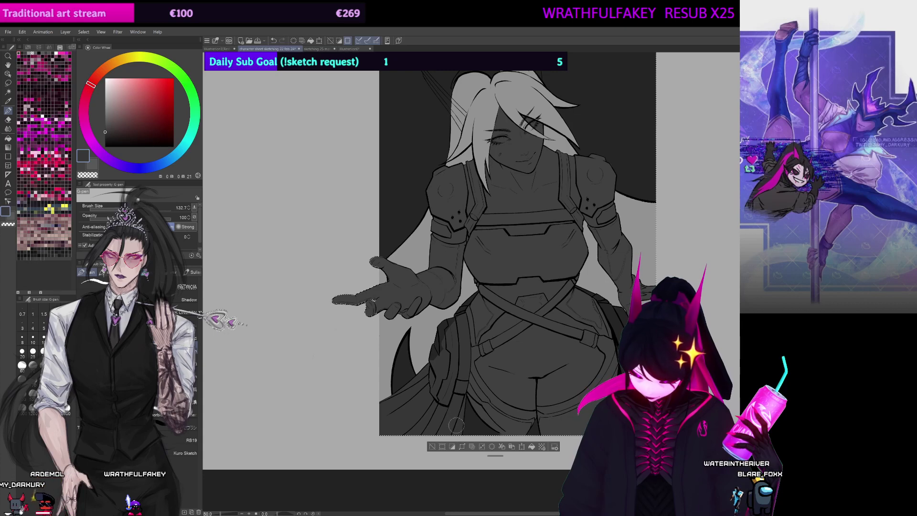
{"action": "key", "text": "bracketleft"}
{"action": "key", "text": "bracketleft"}
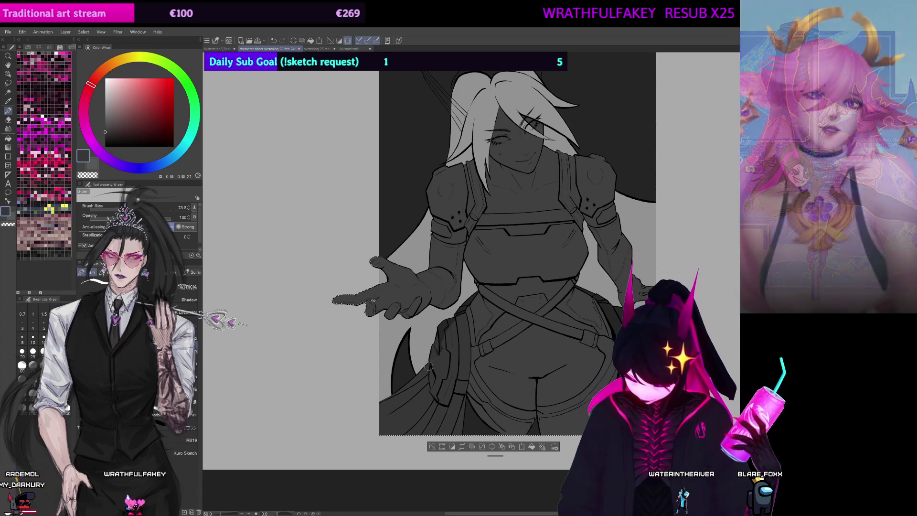
Step: Fill the long slanted ear beside the ponytail with mid gray, from the tip down to the hair
{"action": "left_click_drag", "start_coordinate": [585, 220], "coordinate": [541, 224]}
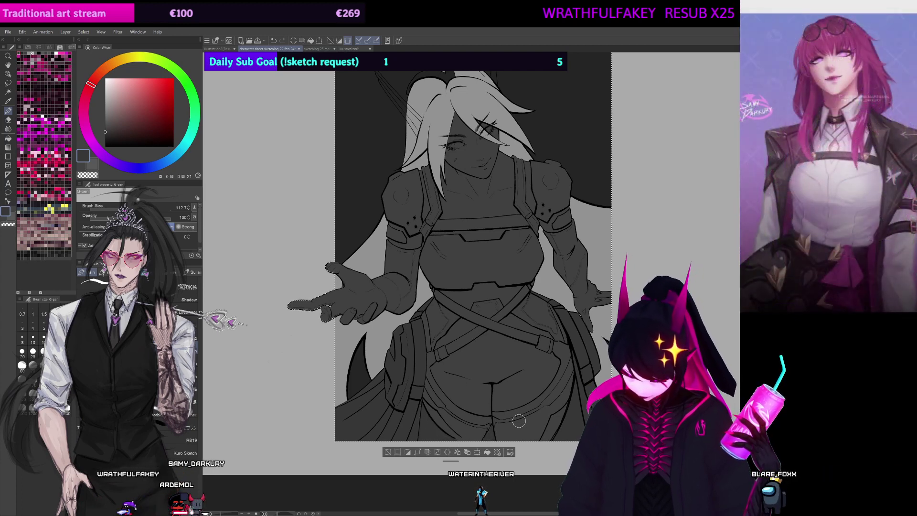
{"action": "left_click_drag", "start_coordinate": [519, 421], "coordinate": [526, 515]}
{"action": "left_click_drag", "start_coordinate": [519, 287], "coordinate": [590, 404]}
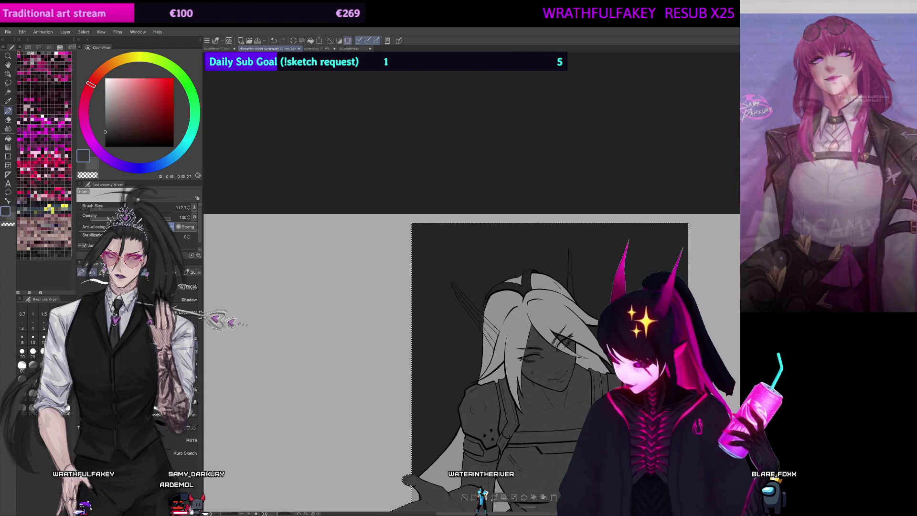
{"action": "scroll", "coordinate": [404, 260], "scroll_direction": "up", "scroll_amount": 5}
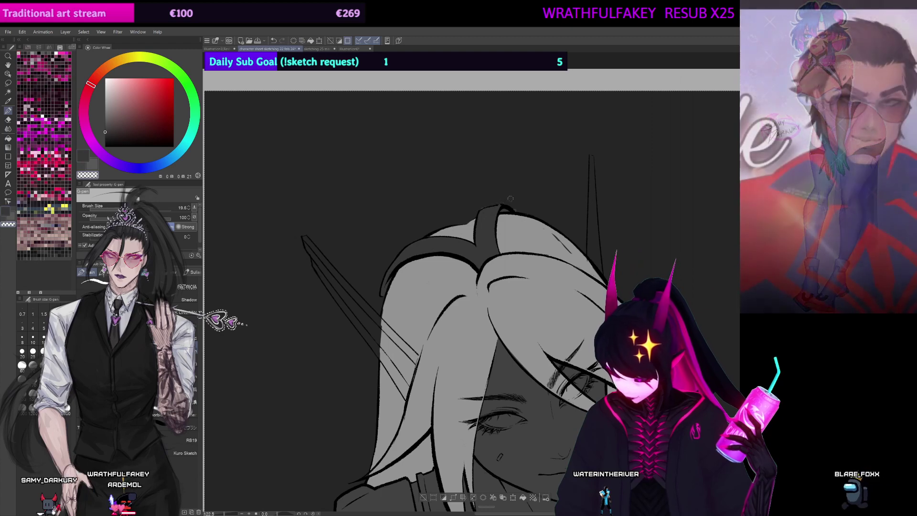
{"action": "left_click_drag", "start_coordinate": [516, 207], "coordinate": [542, 190]}
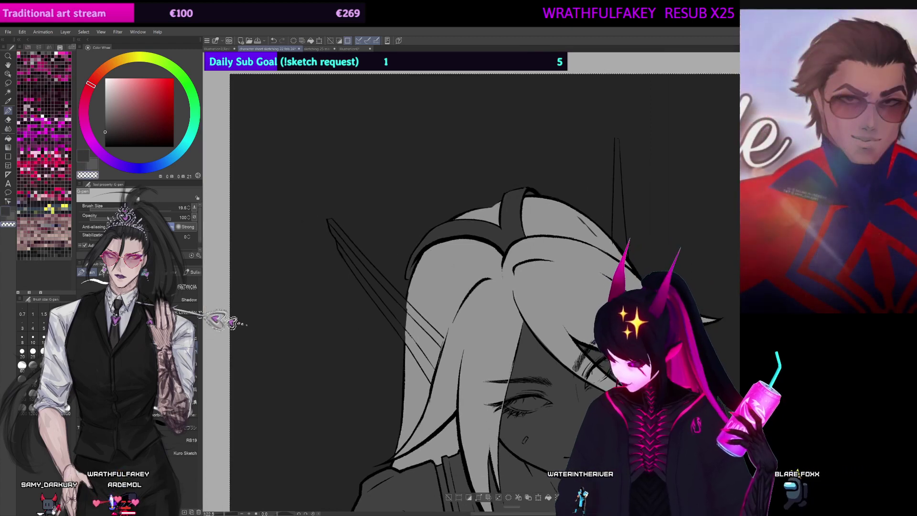
{"action": "mouse_move", "coordinate": [394, 256]}
{"action": "left_mouse_down"}
{"action": "mouse_move", "coordinate": [409, 262]}
{"action": "mouse_move", "coordinate": [347, 227]}
{"action": "left_mouse_up"}
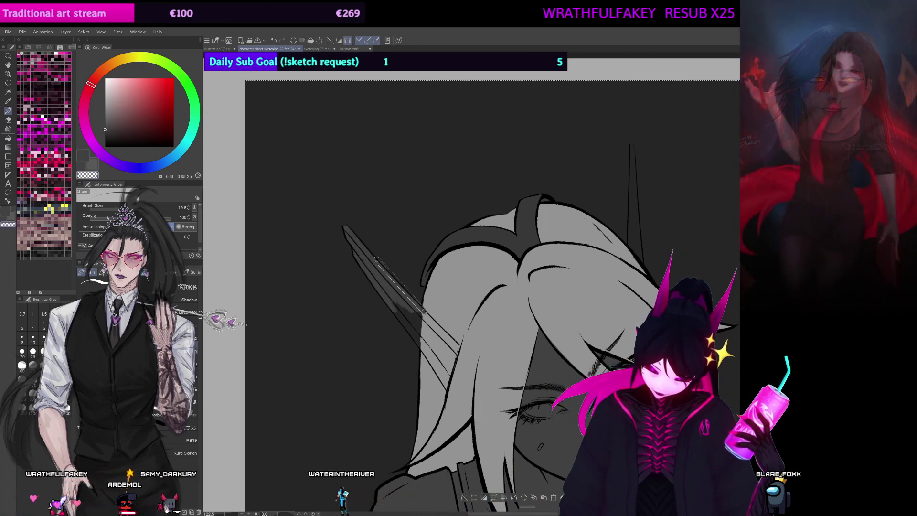
{"action": "key", "text": "c"}
{"action": "key", "text": "ctrl+z"}
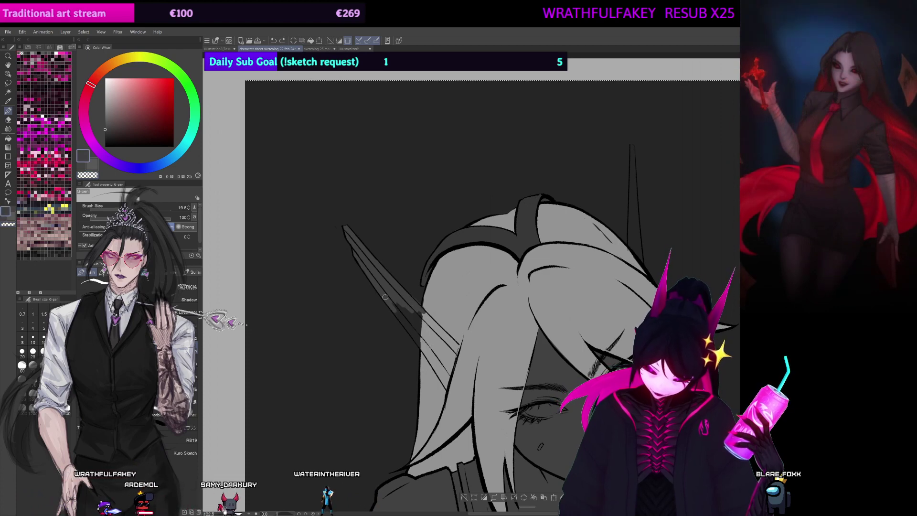
{"action": "mouse_move", "coordinate": [412, 305]}
{"action": "left_mouse_down"}
{"action": "mouse_move", "coordinate": [448, 342]}
{"action": "mouse_move", "coordinate": [438, 372]}
{"action": "left_mouse_up"}
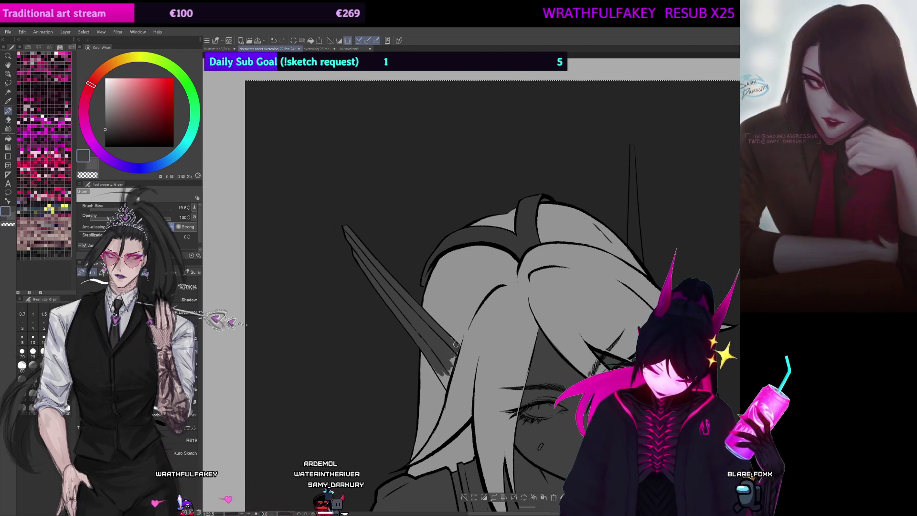
{"action": "left_click_drag", "start_coordinate": [432, 343], "coordinate": [448, 373]}
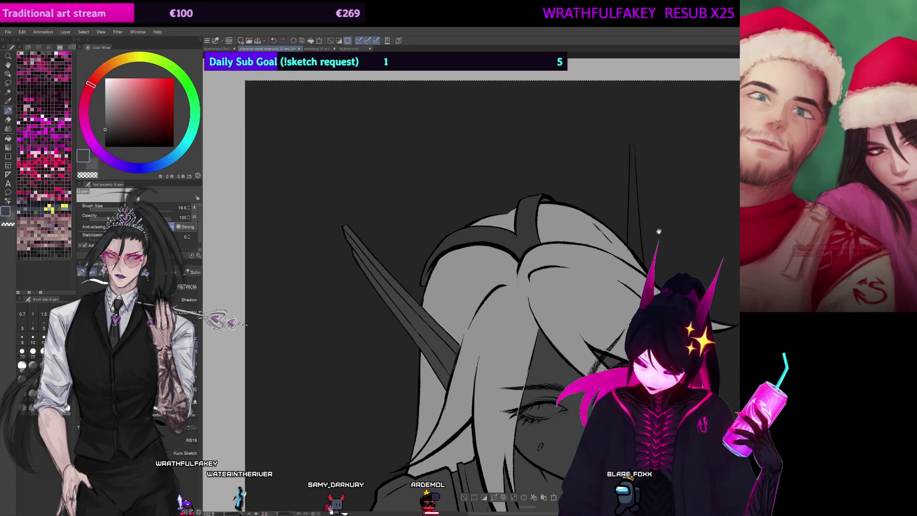
Step: Fill the upright ear on the other side of the head with the same mid gray
{"action": "left_click_drag", "start_coordinate": [659, 231], "coordinate": [527, 307]}
{"action": "left_click_drag", "start_coordinate": [498, 222], "coordinate": [498, 234]}
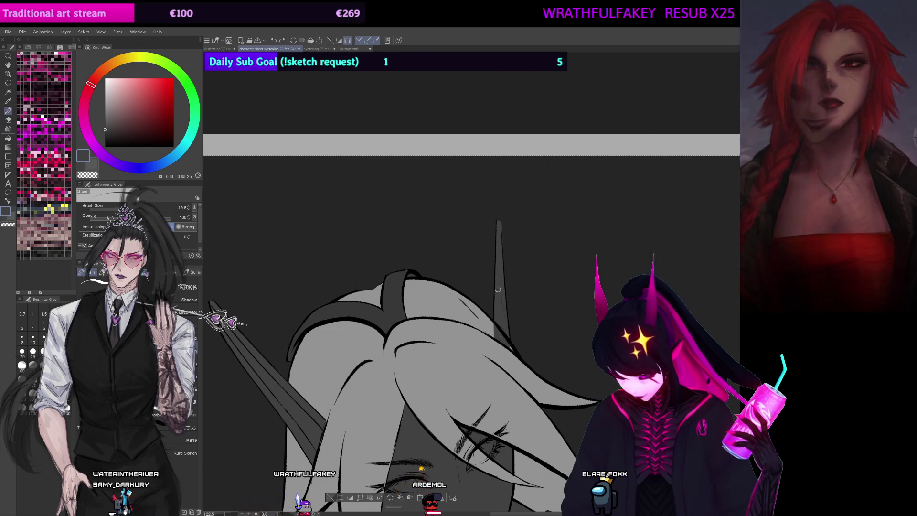
{"action": "left_click_drag", "start_coordinate": [498, 275], "coordinate": [525, 198]}
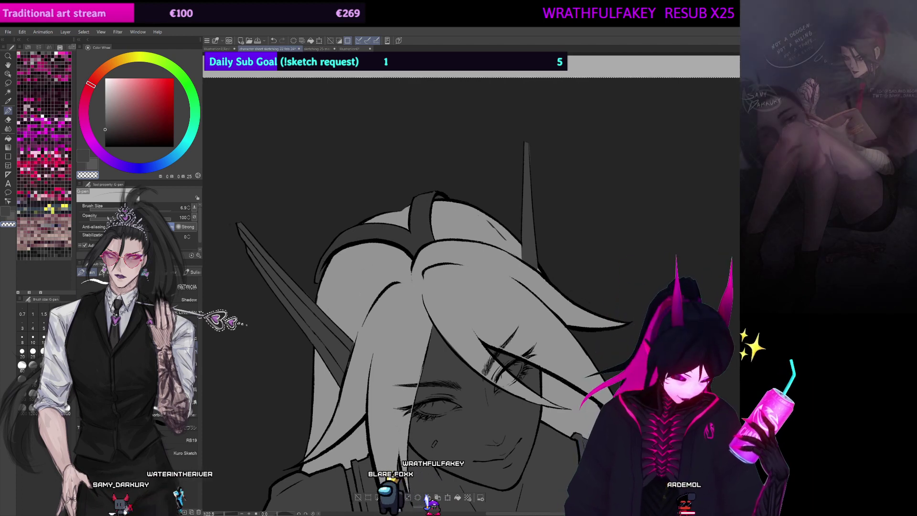
Step: Switch to a black line pen at size 8.5 for the outline around the upright ear
{"action": "left_click", "coordinate": [93, 283]}
{"action": "left_click", "coordinate": [106, 146]}
{"action": "key", "text": "["}
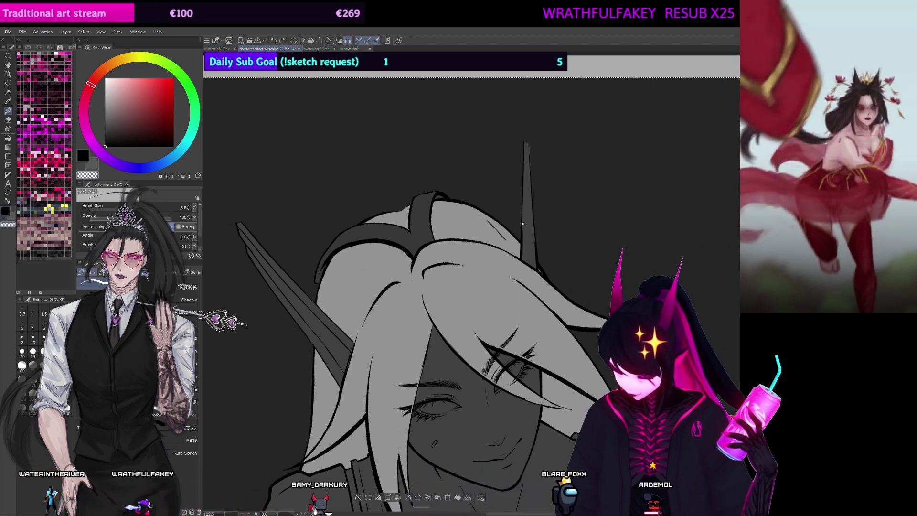
{"action": "left_click_drag", "start_coordinate": [523, 259], "coordinate": [556, 187]}
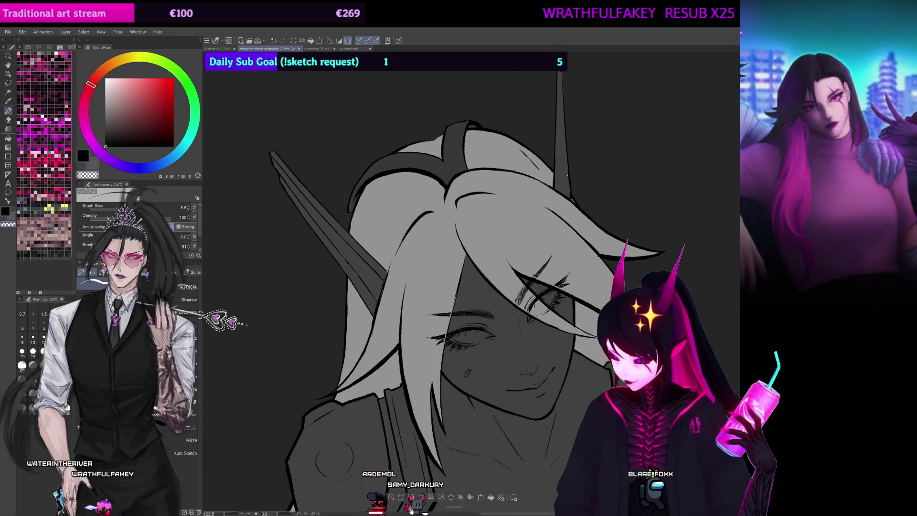
Step: Mirror the canvas to check the figure, restore its orientation and clear the selection
{"action": "key", "text": "h"}
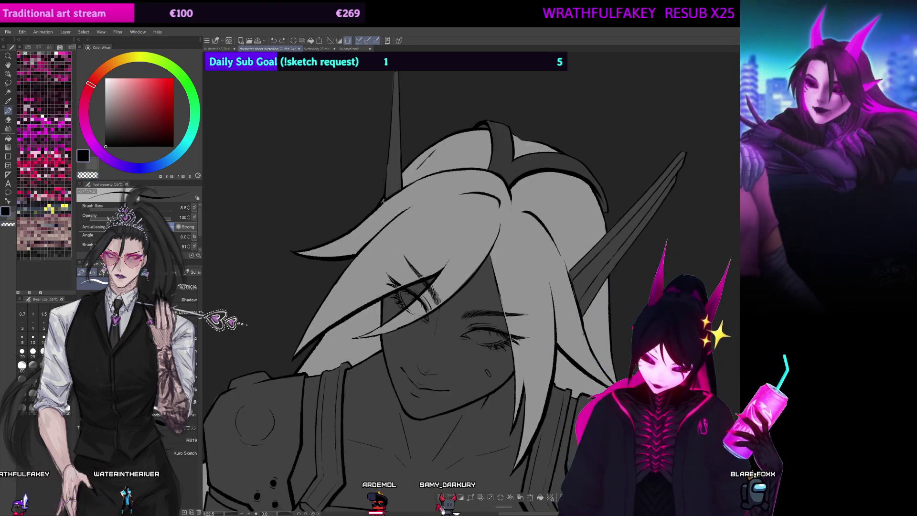
{"action": "scroll", "coordinate": [470, 287], "scroll_direction": "up", "scroll_amount": 3}
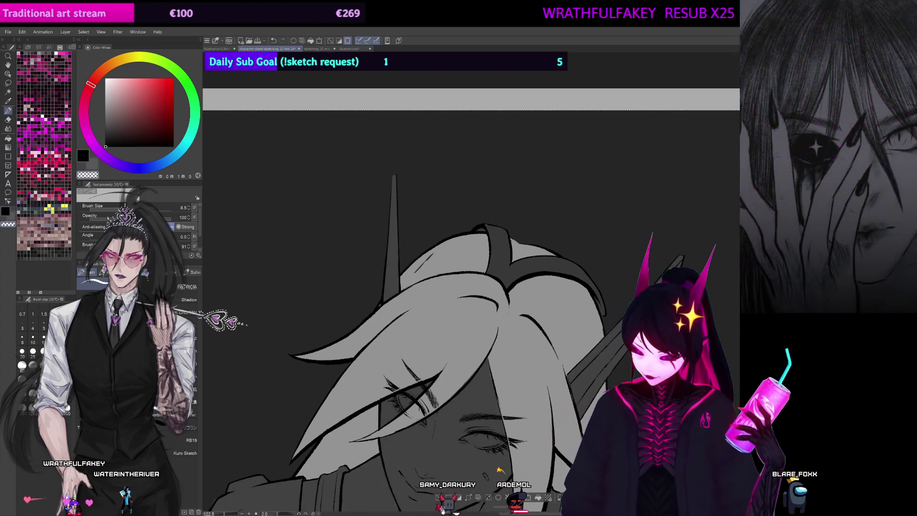
{"action": "scroll", "coordinate": [471, 267], "scroll_direction": "down", "scroll_amount": 5}
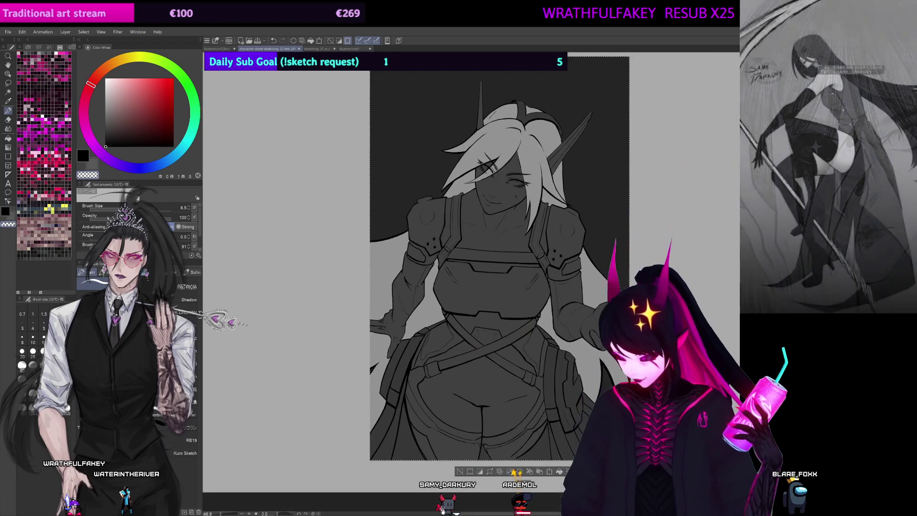
{"action": "key", "text": "h"}
{"action": "key", "text": "ctrl+d"}
{"action": "left_click_drag", "start_coordinate": [471, 267], "coordinate": [495, 321]}
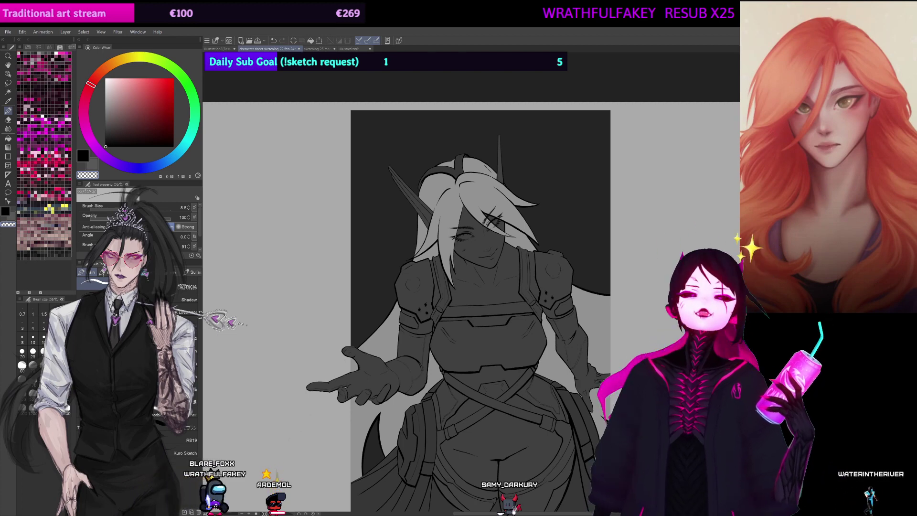
Step: Change the paint color from black to a near-white for the light areas
{"action": "left_click_drag", "start_coordinate": [516, 23], "coordinate": [513, 27]}
{"action": "double_click", "coordinate": [513, 28]}
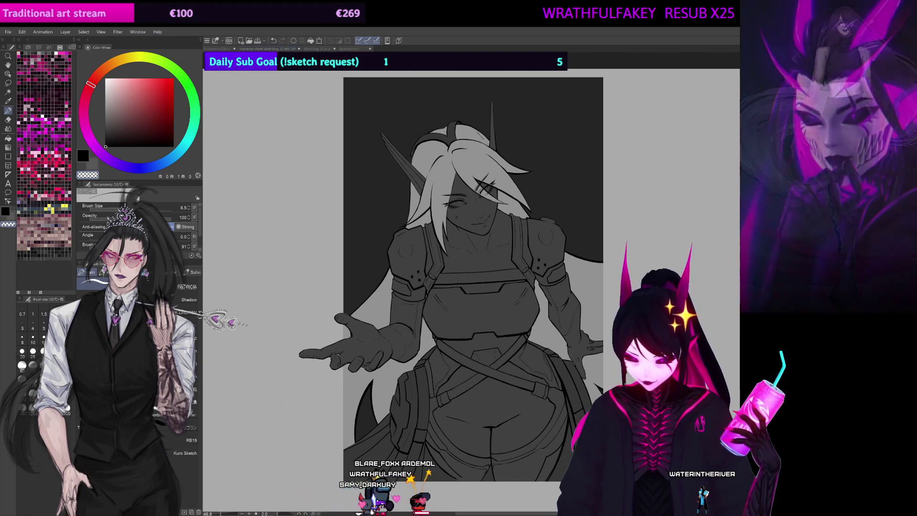
{"action": "key", "text": "x"}
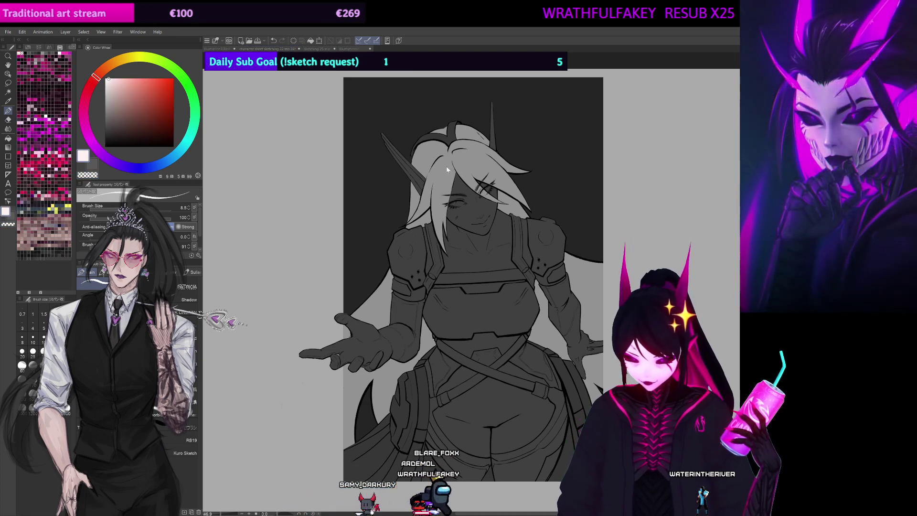
{"action": "left_click_drag", "start_coordinate": [447, 166], "coordinate": [452, 175]}
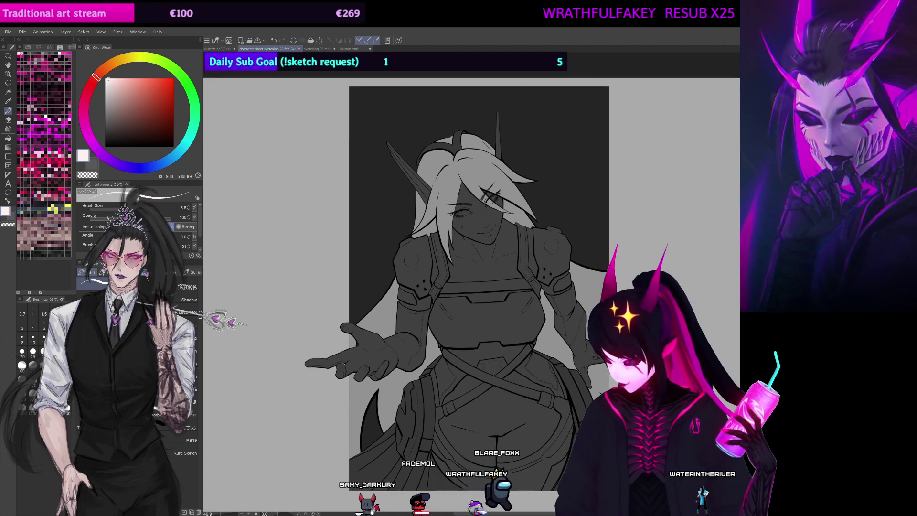
Step: Undo and redo the recent gray fills to compare the figure with and without them, and briefly reload the selection
{"action": "key", "text": "ctrl+z"}
{"action": "key", "text": "ctrl+y"}
{"action": "key", "text": "ctrl+z"}
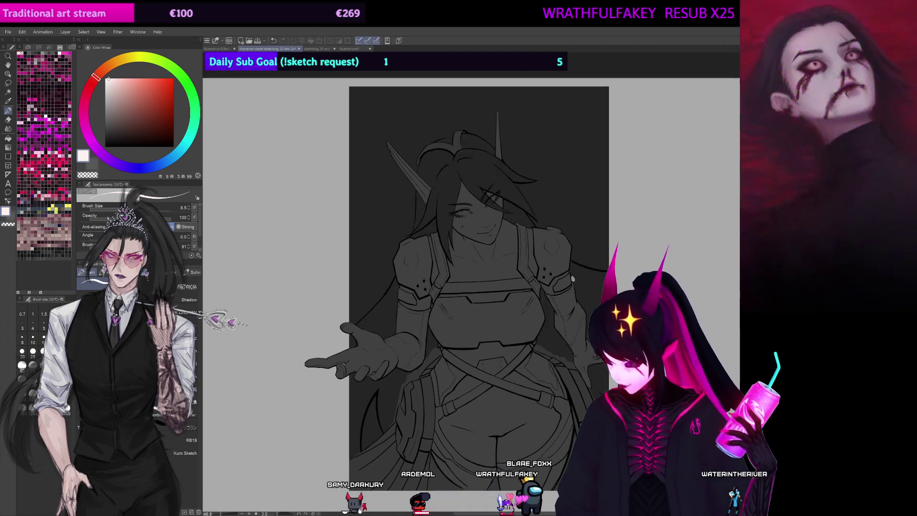
{"action": "key", "text": "ctrl+y"}
{"action": "key", "text": "ctrl+z"}
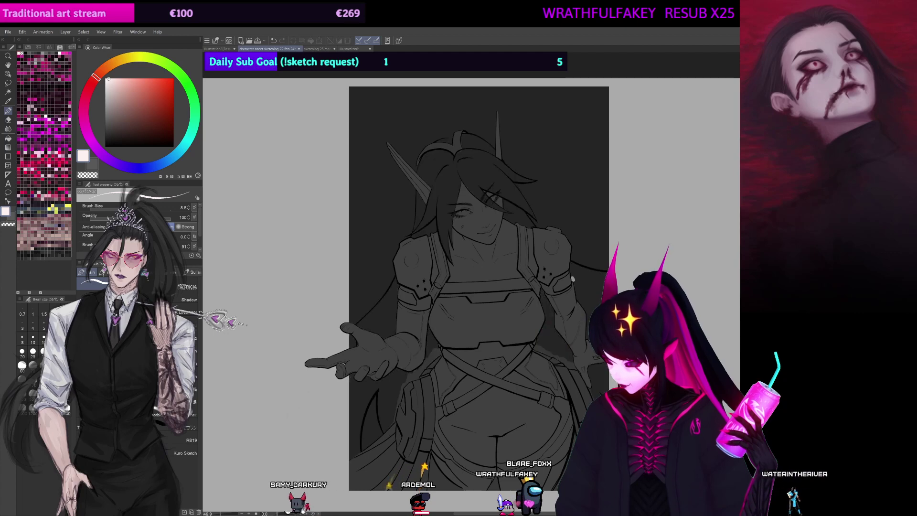
{"action": "key", "text": "ctrl+y"}
{"action": "key", "text": "ctrl+shift+d"}
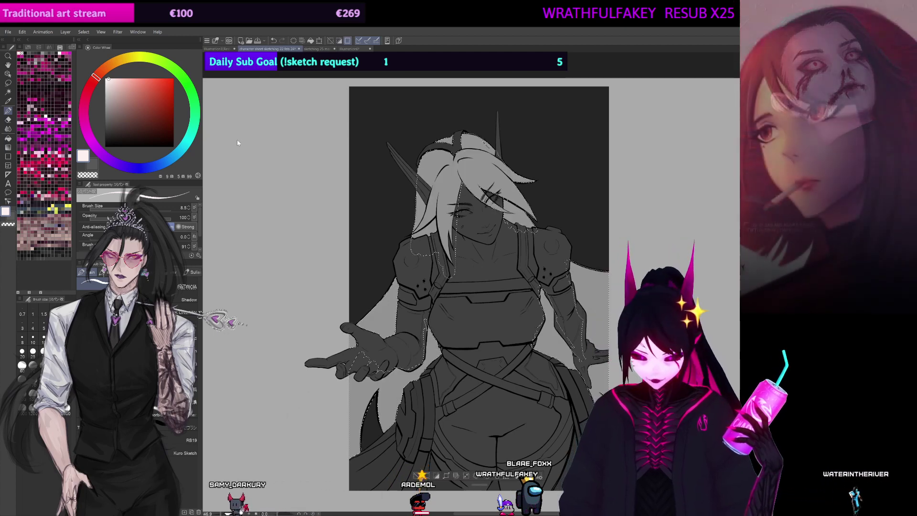
{"action": "key", "text": "ctrl+d"}
Step: Shift the near-white's hue to orange and restore the selection around the hair and background gaps
{"action": "left_click", "coordinate": [111, 64]}
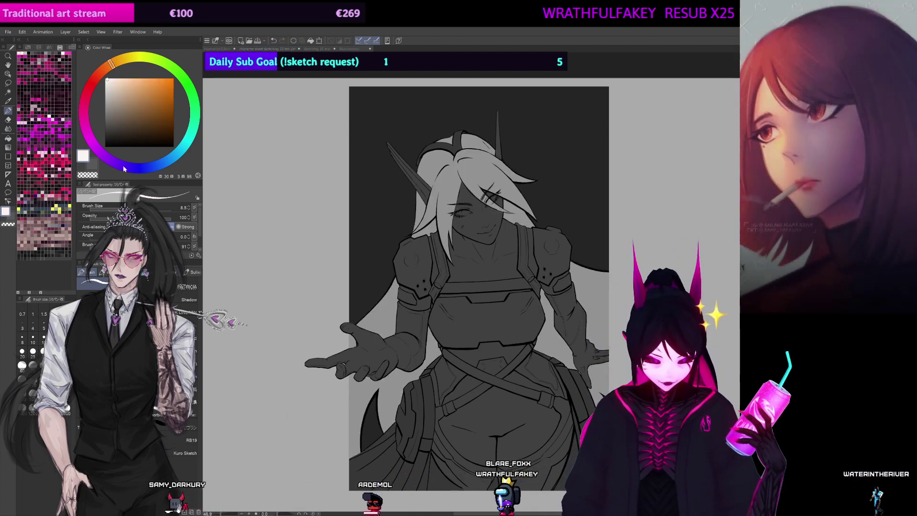
{"action": "left_click", "coordinate": [8, 149]}
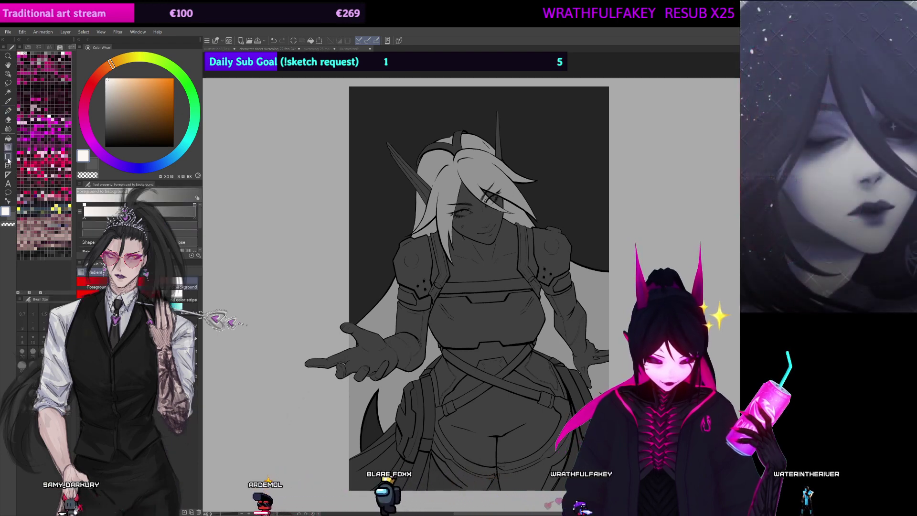
{"action": "key", "text": "p"}
{"action": "key", "text": "ctrl+shift+d"}
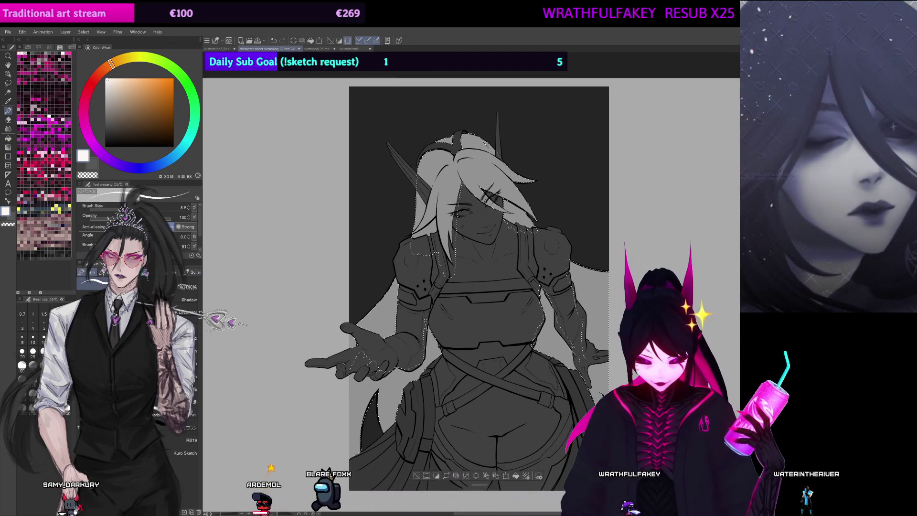
Step: Try to cover the selected hair and background gaps with near-white using the textured pen at brush size 2000
{"action": "mouse_move", "coordinate": [568, 282]}
{"action": "left_mouse_down"}
{"action": "mouse_move", "coordinate": [529, 225]}
{"action": "mouse_move", "coordinate": [416, 213]}
{"action": "mouse_move", "coordinate": [268, 263]}
{"action": "left_mouse_up"}
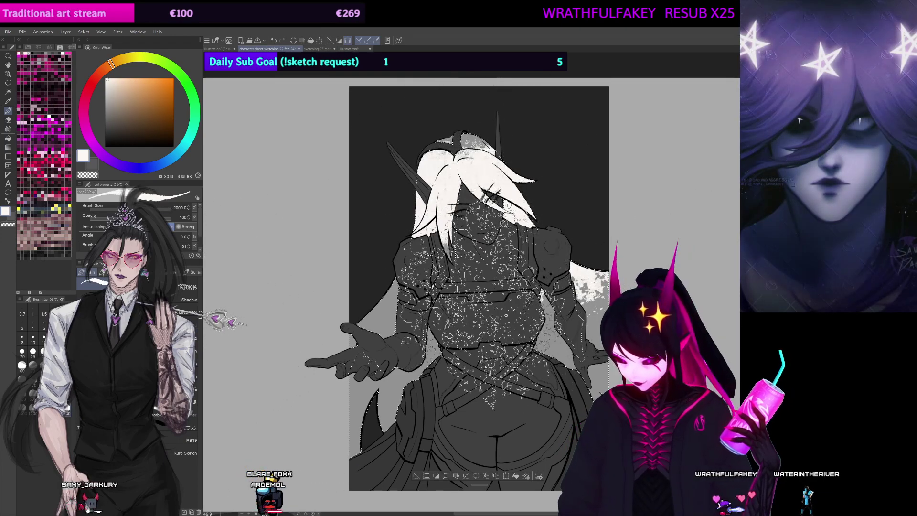
{"action": "key", "text": "ctrl+z"}
{"action": "key", "text": "ctrl+z"}
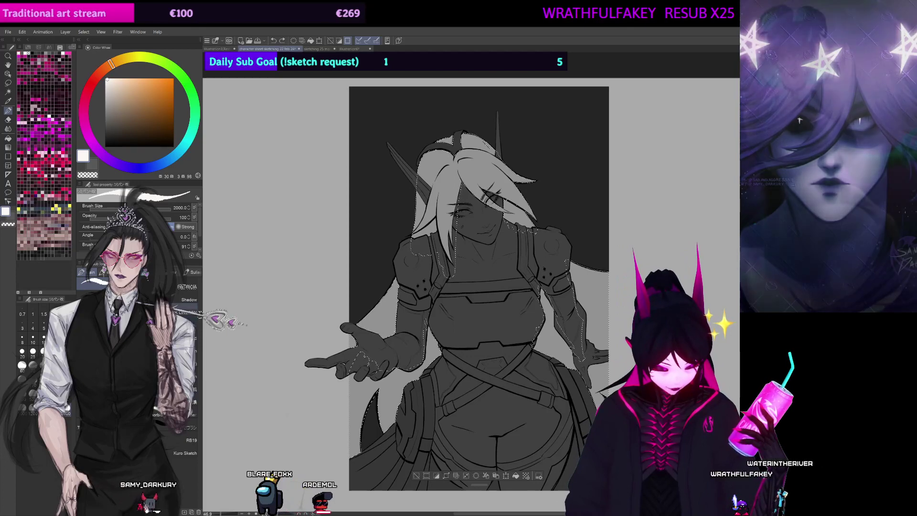
Step: Paint the selected hair and background gaps near-white with the Shadow brush at size 2000, and clear the selection
{"action": "left_click", "coordinate": [189, 299]}
{"action": "key", "text": "]"}
{"action": "mouse_move", "coordinate": [473, 230]}
{"action": "left_mouse_down"}
{"action": "mouse_move", "coordinate": [423, 162]}
{"action": "mouse_move", "coordinate": [407, 245]}
{"action": "mouse_move", "coordinate": [342, 301]}
{"action": "mouse_move", "coordinate": [616, 222]}
{"action": "mouse_move", "coordinate": [549, 281]}
{"action": "mouse_move", "coordinate": [408, 365]}
{"action": "mouse_move", "coordinate": [563, 363]}
{"action": "mouse_move", "coordinate": [291, 313]}
{"action": "left_mouse_up"}
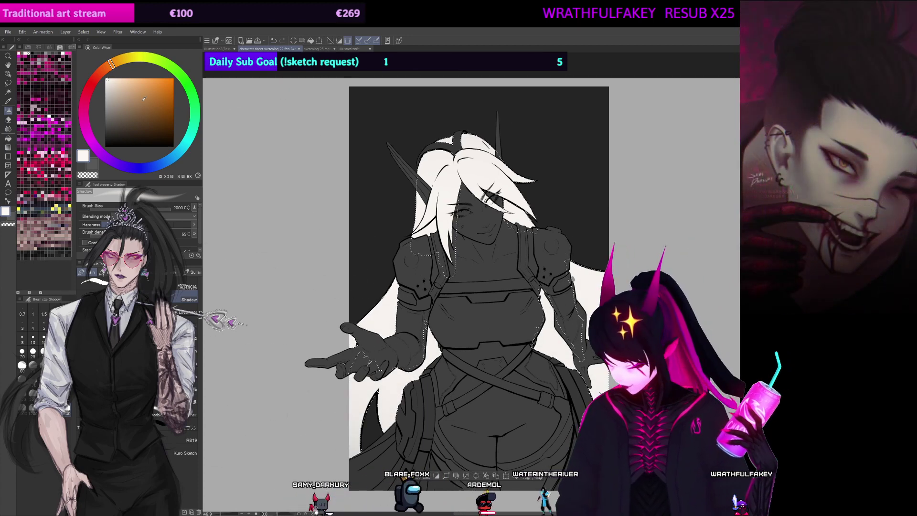
{"action": "key", "text": "ctrl+d"}
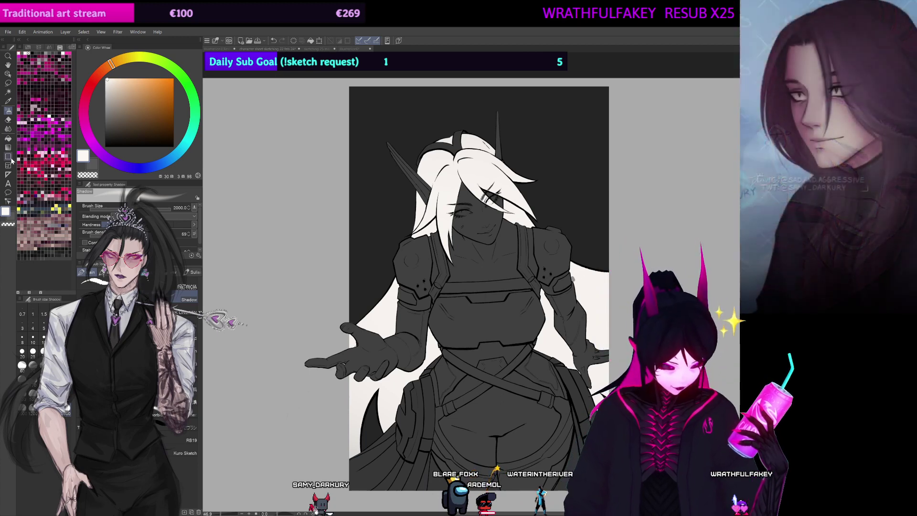
Step: Restore the selection around the hair and background gaps, repaint it neutral white with the large Shadow brush, and switch to the G-pen
{"action": "left_click", "coordinate": [9, 157]}
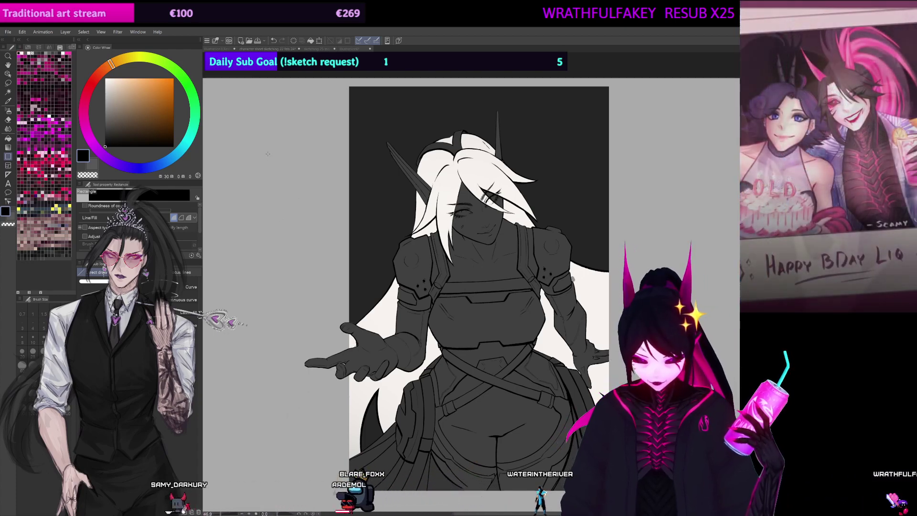
{"action": "key", "text": "o"}
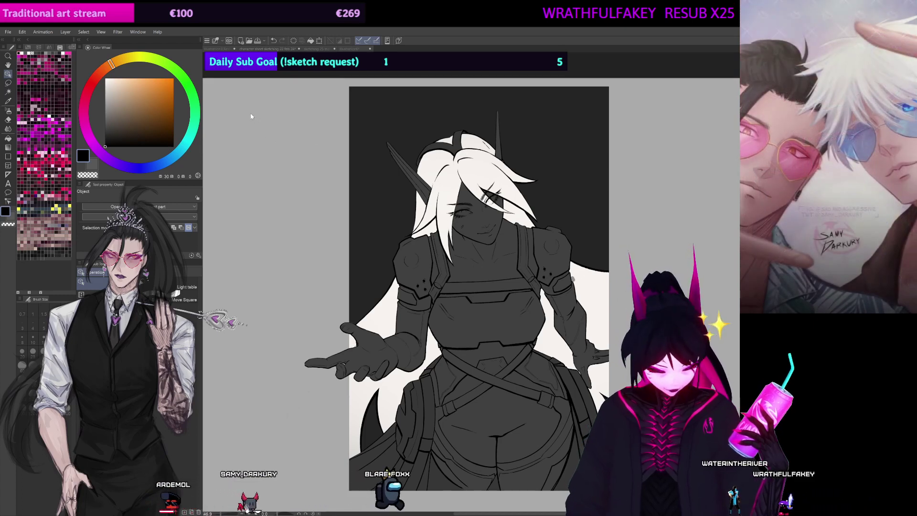
{"action": "key", "text": "b"}
{"action": "key", "text": "x"}
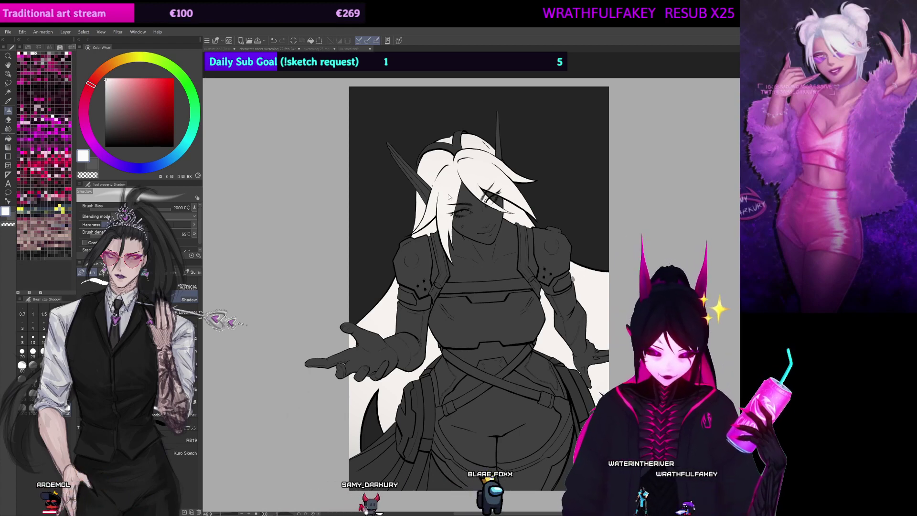
{"action": "key", "text": "ctrl+shift+d"}
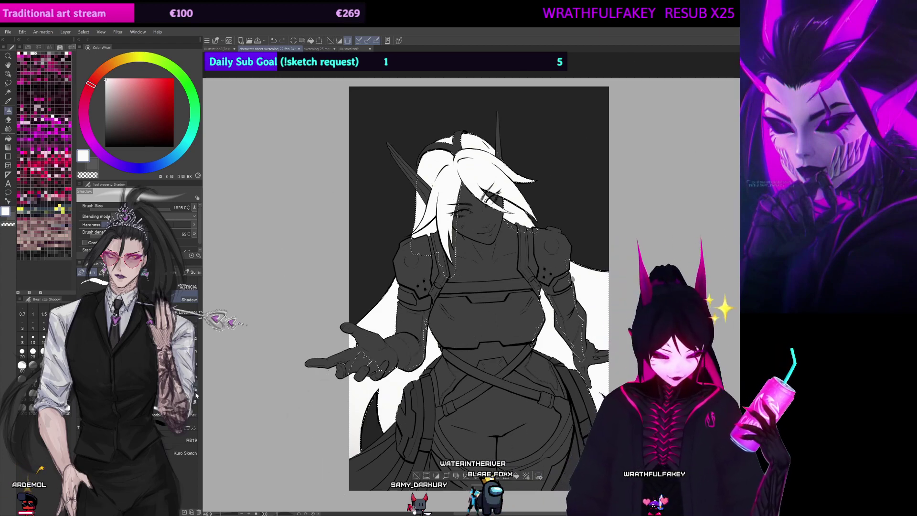
{"action": "left_click", "coordinate": [193, 347]}
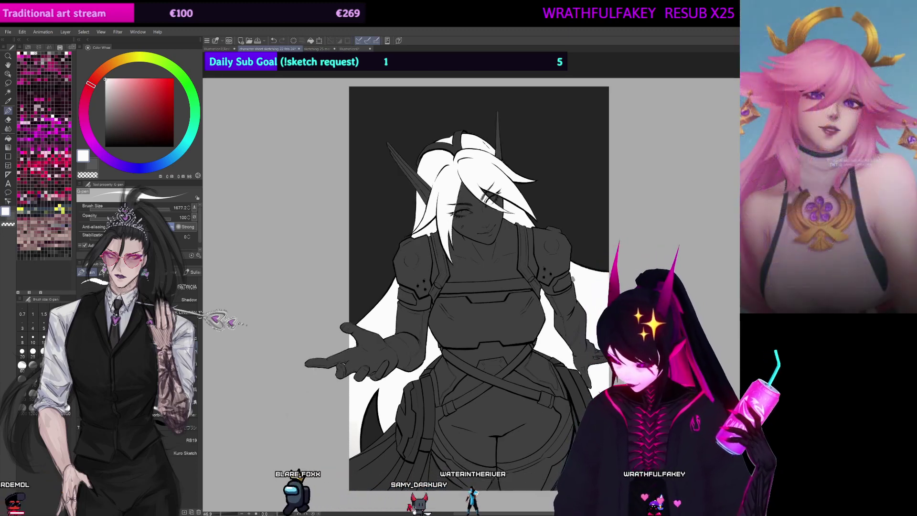
Step: Load the figure's selection and sample a dark gray as the G-pen color
{"action": "mouse_move", "coordinate": [572, 207]}
{"action": "left_mouse_down"}
{"action": "mouse_move", "coordinate": [577, 256]}
{"action": "mouse_move", "coordinate": [574, 190]}
{"action": "mouse_move", "coordinate": [578, 204]}
{"action": "left_mouse_up"}
{"action": "key", "text": "ctrl+d"}
{"action": "key", "text": "ctrl+z"}
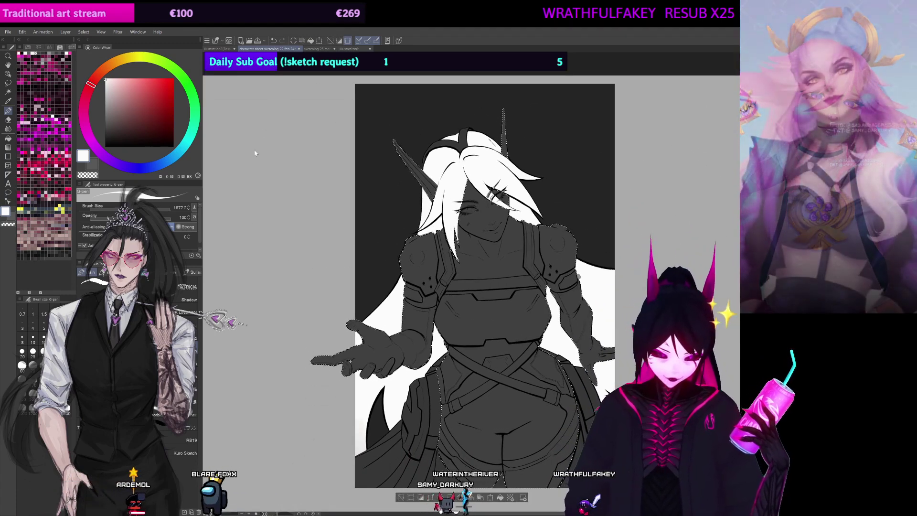
{"action": "key", "text": "ctrl+d"}
{"action": "left_click", "coordinate": [239, 164], "text": "alt"}
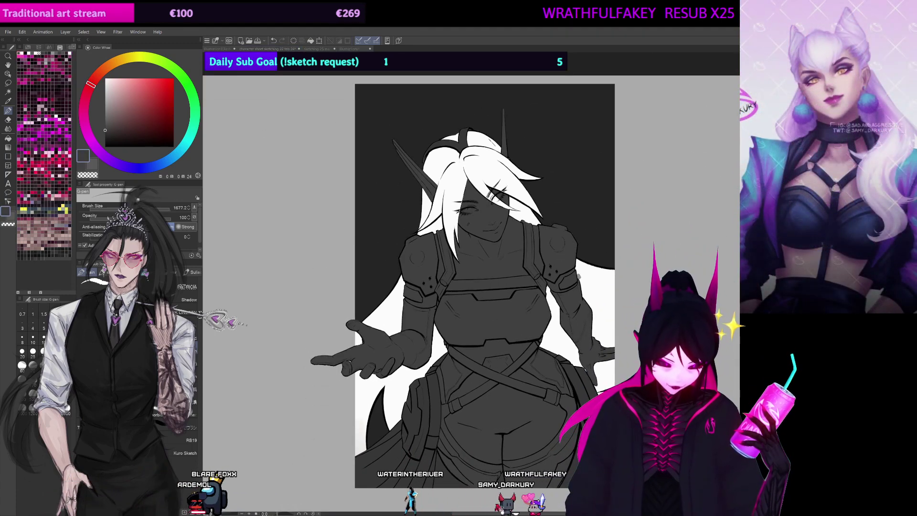
{"action": "key", "text": "ctrl+shift+d"}
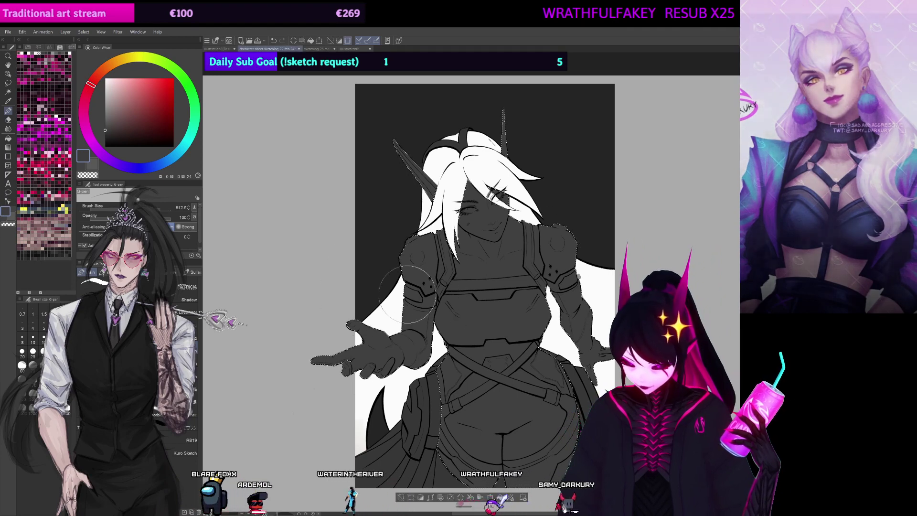
Step: Paint the selected figure muted brown (HSV 0, 32, 37) with the G-pen at size 1546.4, and clear the selection
{"action": "left_click_drag", "start_coordinate": [500, 281], "coordinate": [471, 272], "text": "ctrl+alt"}
{"action": "scroll", "coordinate": [492, 260], "scroll_direction": "down", "scroll_amount": 1}
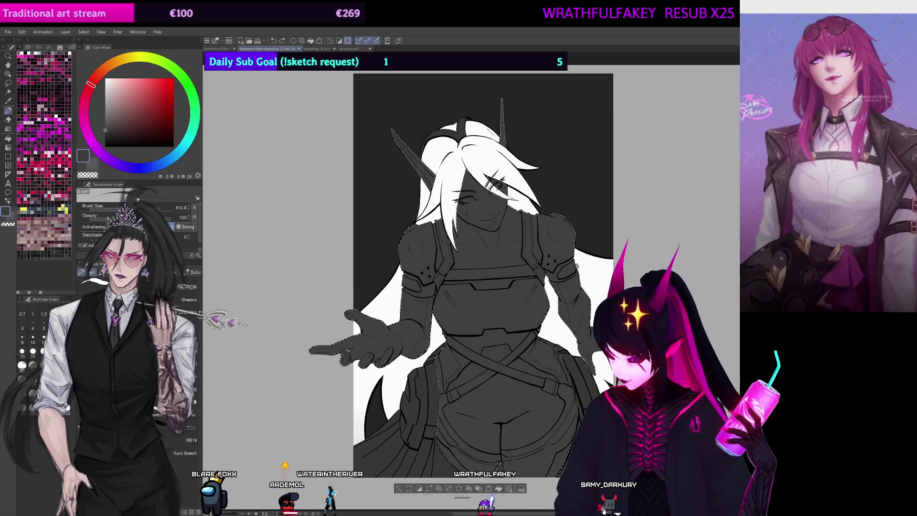
{"action": "left_click", "coordinate": [127, 121]}
{"action": "mouse_move", "coordinate": [400, 239]}
{"action": "left_mouse_down", "text": "ctrl+alt"}
{"action": "mouse_move", "coordinate": [425, 239]}
{"action": "mouse_move", "coordinate": [542, 159]}
{"action": "left_mouse_up", "text": "ctrl+alt"}
{"action": "mouse_move", "coordinate": [363, 240]}
{"action": "left_mouse_down"}
{"action": "mouse_move", "coordinate": [434, 237]}
{"action": "mouse_move", "coordinate": [456, 334]}
{"action": "left_mouse_up"}
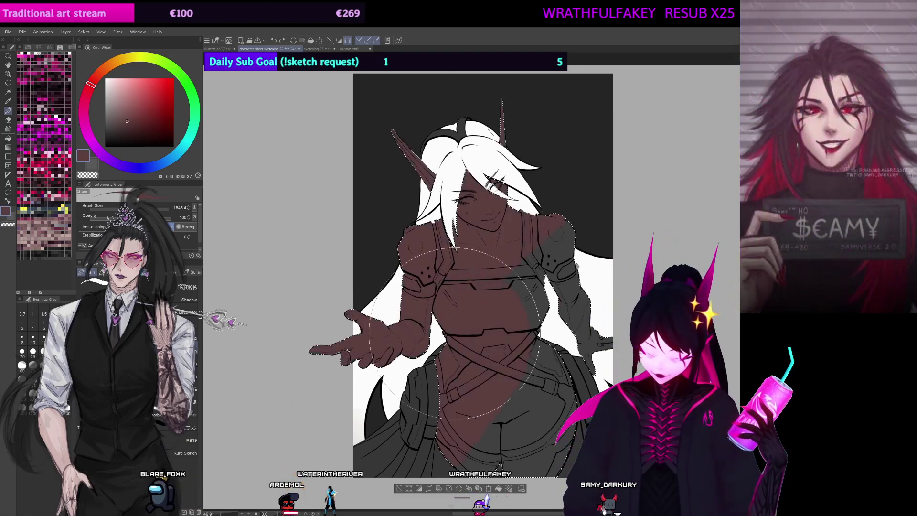
{"action": "left_click_drag", "start_coordinate": [544, 454], "coordinate": [545, 455]}
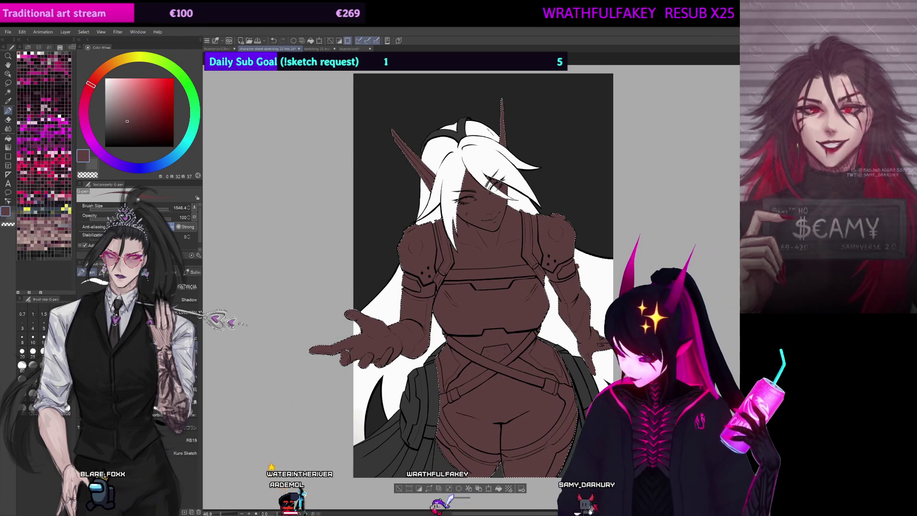
{"action": "left_click_drag", "start_coordinate": [371, 193], "coordinate": [373, 213]}
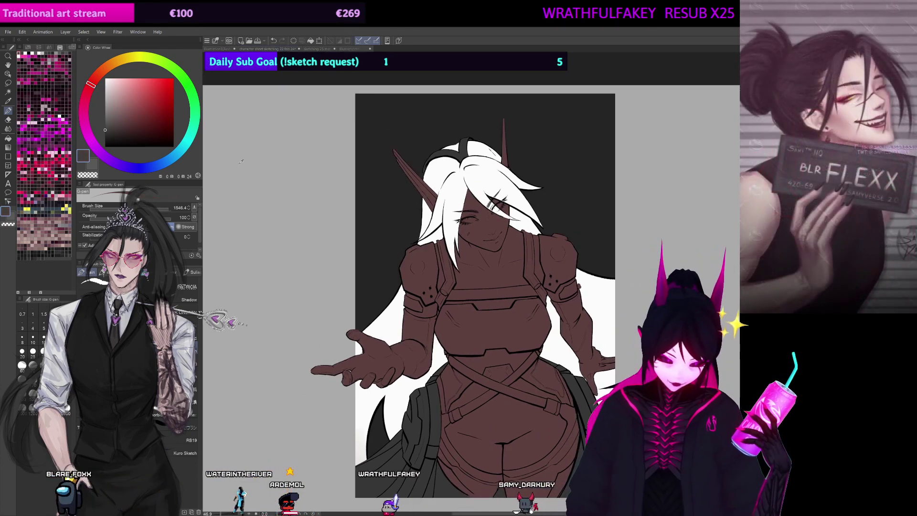
Step: Pick the darker background gray (HSV 0, 0, 16) for the G-pen and restore the figure's selection around the neck and chest
{"action": "left_click", "coordinate": [105, 130]}
{"action": "mouse_move", "coordinate": [495, 274]}
{"action": "left_mouse_down"}
{"action": "mouse_move", "coordinate": [489, 282]}
{"action": "mouse_move", "coordinate": [410, 271]}
{"action": "mouse_move", "coordinate": [444, 225]}
{"action": "mouse_move", "coordinate": [530, 206]}
{"action": "mouse_move", "coordinate": [400, 266]}
{"action": "mouse_move", "coordinate": [419, 241]}
{"action": "left_mouse_up"}
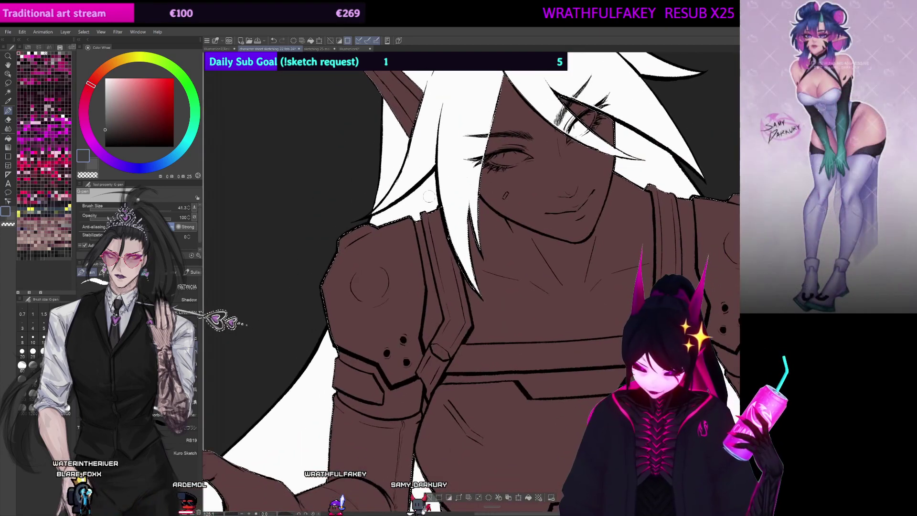
{"action": "key", "text": "ctrl+z"}
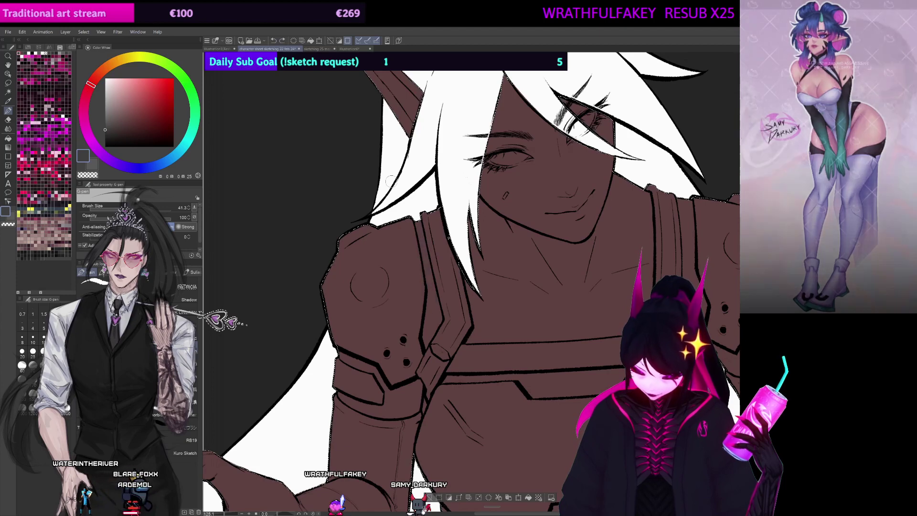
{"action": "key", "text": "ctrl+d"}
{"action": "left_click", "coordinate": [248, 157], "text": "alt"}
{"action": "left_click", "coordinate": [250, 155], "text": "alt"}
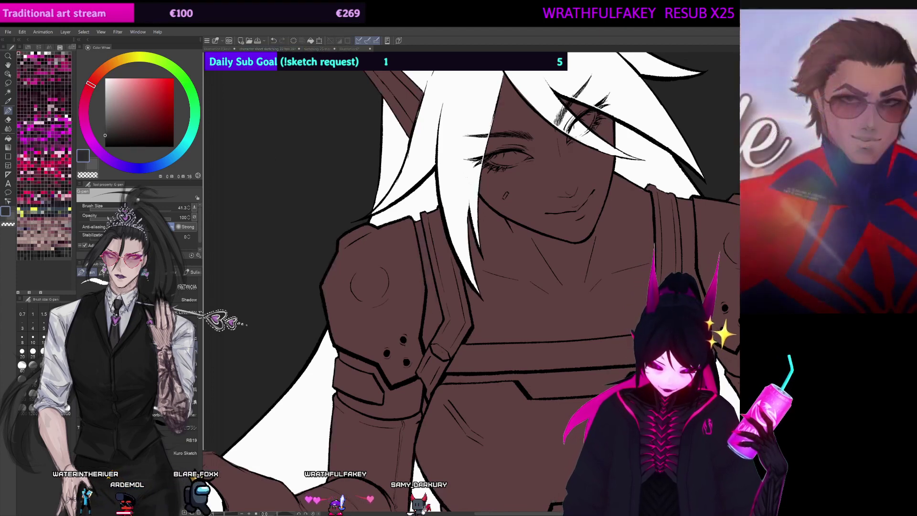
{"action": "key", "text": "ctrl+z"}
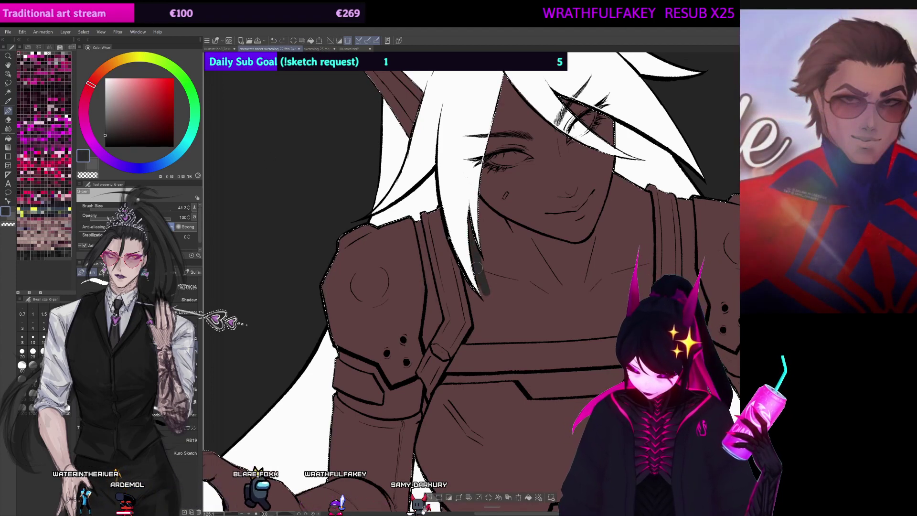
Step: Paint dark gray over the neck and upper chest beneath the long hair strand, following the jawline and the chest plate's upper edge
{"action": "left_click_drag", "start_coordinate": [479, 253], "coordinate": [480, 328]}
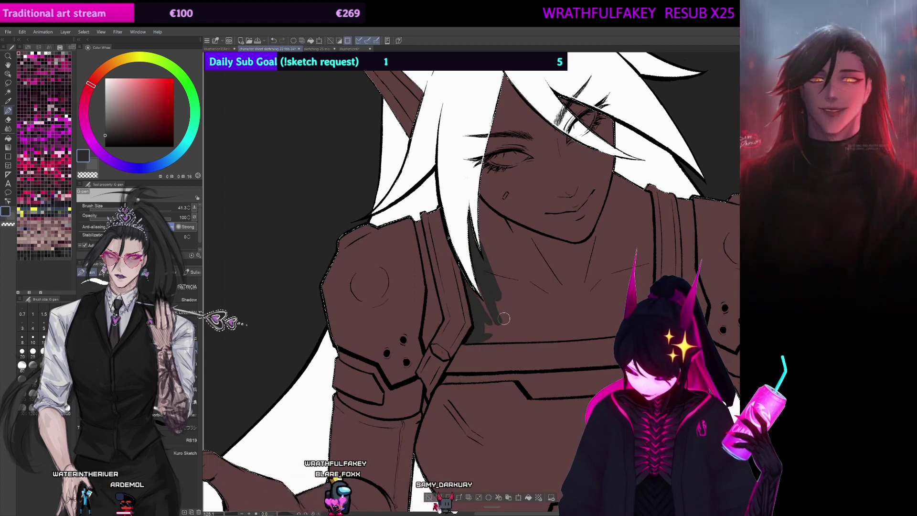
{"action": "left_click_drag", "start_coordinate": [466, 342], "coordinate": [514, 332]}
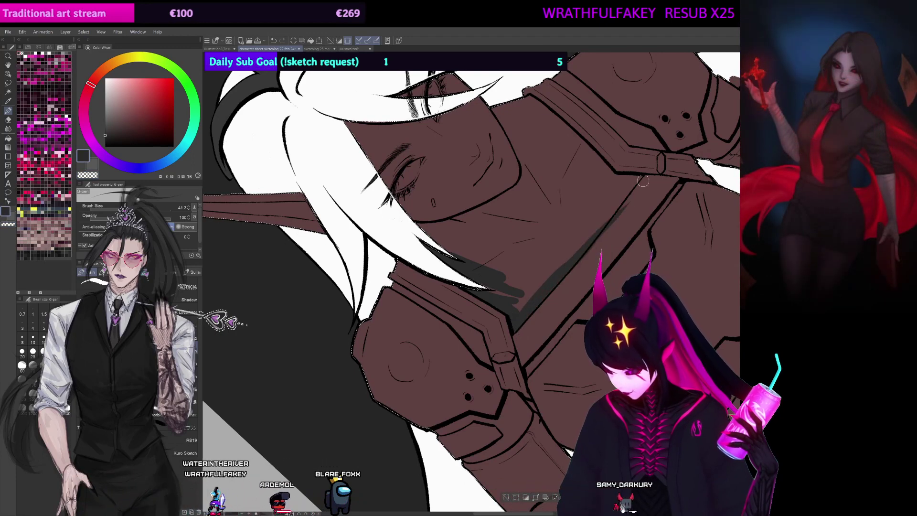
{"action": "left_click", "coordinate": [632, 199], "text": "shift"}
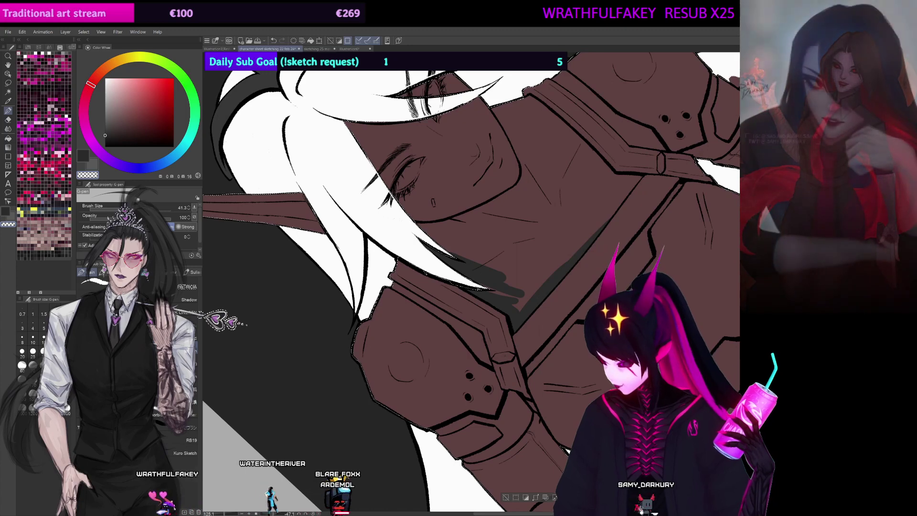
{"action": "double_click", "coordinate": [543, 317], "text": "shift"}
{"action": "left_click_drag", "start_coordinate": [499, 185], "coordinate": [393, 241]}
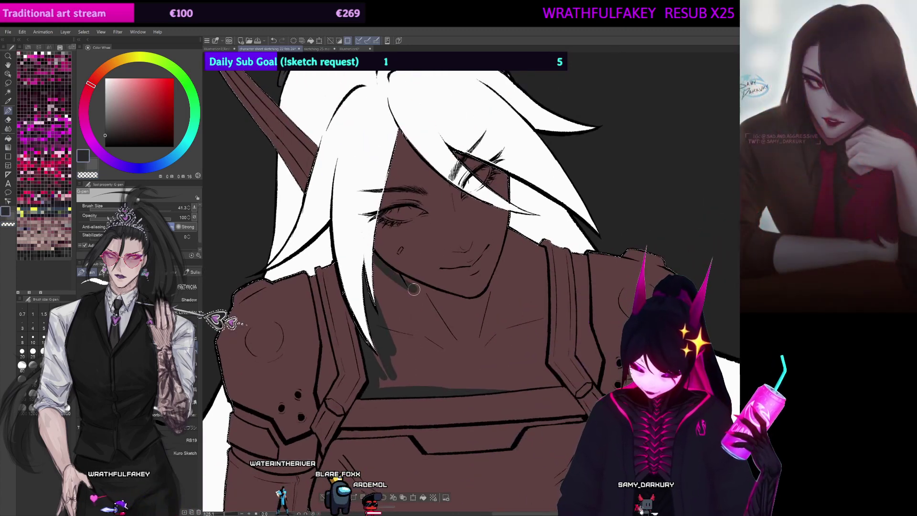
{"action": "mouse_move", "coordinate": [411, 311]}
{"action": "left_mouse_down"}
{"action": "mouse_move", "coordinate": [409, 335]}
{"action": "mouse_move", "coordinate": [375, 344]}
{"action": "mouse_move", "coordinate": [386, 362]}
{"action": "left_mouse_up"}
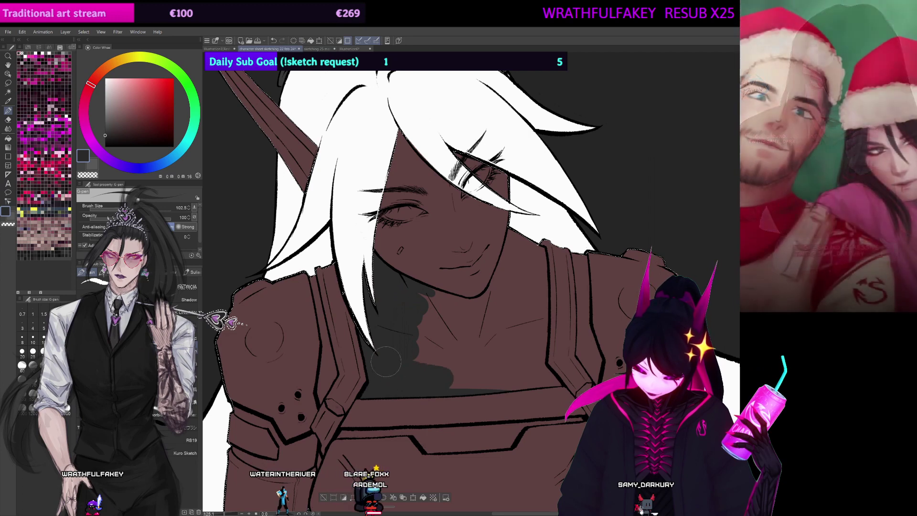
{"action": "left_click_drag", "start_coordinate": [418, 329], "coordinate": [457, 347]}
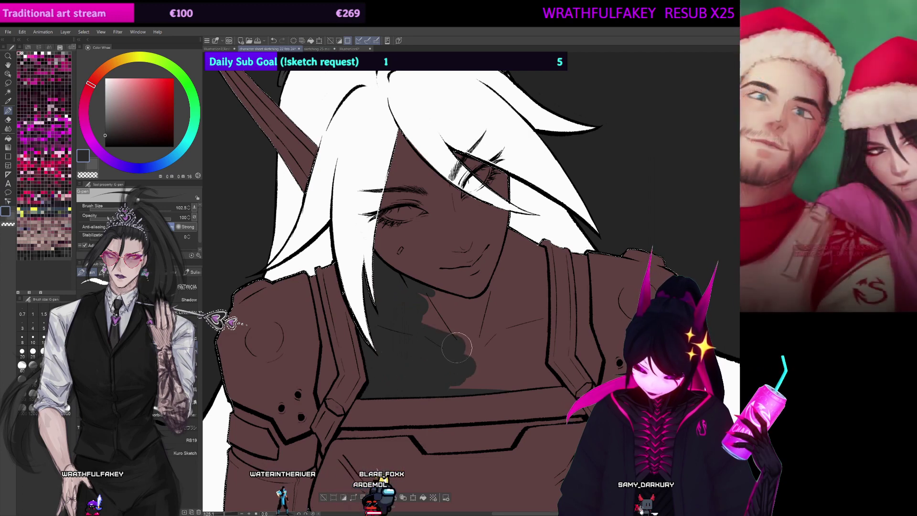
Step: Fill the rest of the neck and upper chest dark gray up to the far strap, including the gap behind it
{"action": "left_click_drag", "start_coordinate": [523, 283], "coordinate": [507, 280]}
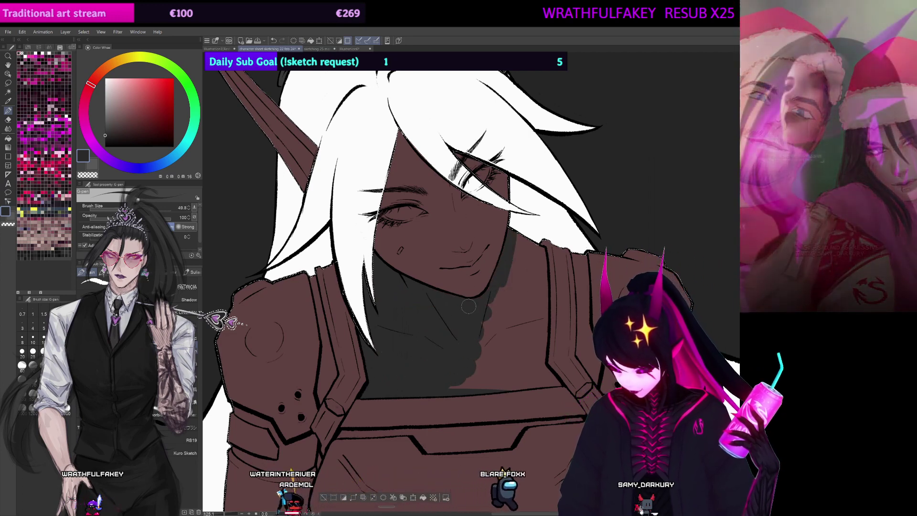
{"action": "mouse_move", "coordinate": [515, 234]}
{"action": "left_mouse_down"}
{"action": "mouse_move", "coordinate": [542, 252]}
{"action": "mouse_move", "coordinate": [534, 348]}
{"action": "mouse_move", "coordinate": [528, 289]}
{"action": "mouse_move", "coordinate": [499, 309]}
{"action": "mouse_move", "coordinate": [477, 359]}
{"action": "left_mouse_up"}
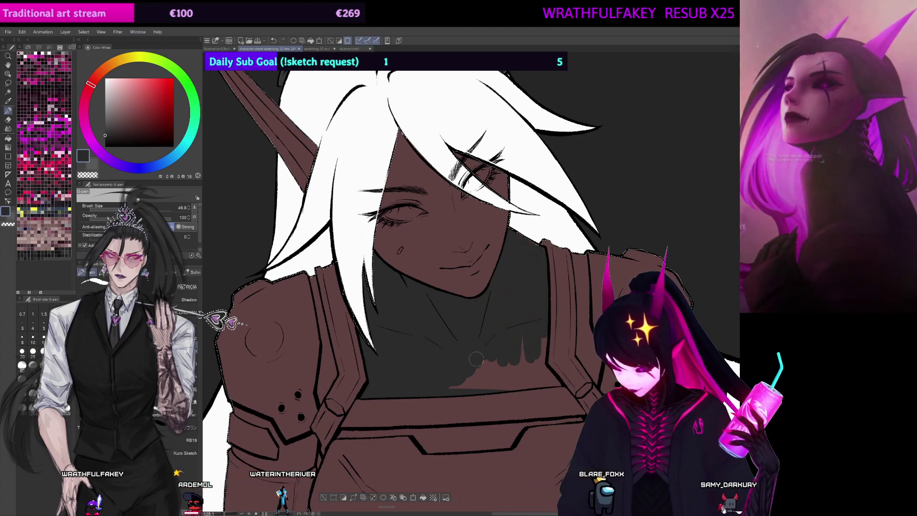
{"action": "left_click_drag", "start_coordinate": [509, 259], "coordinate": [526, 202]}
{"action": "mouse_move", "coordinate": [470, 320]}
{"action": "left_mouse_down"}
{"action": "mouse_move", "coordinate": [508, 323]}
{"action": "mouse_move", "coordinate": [526, 310]}
{"action": "left_mouse_up"}
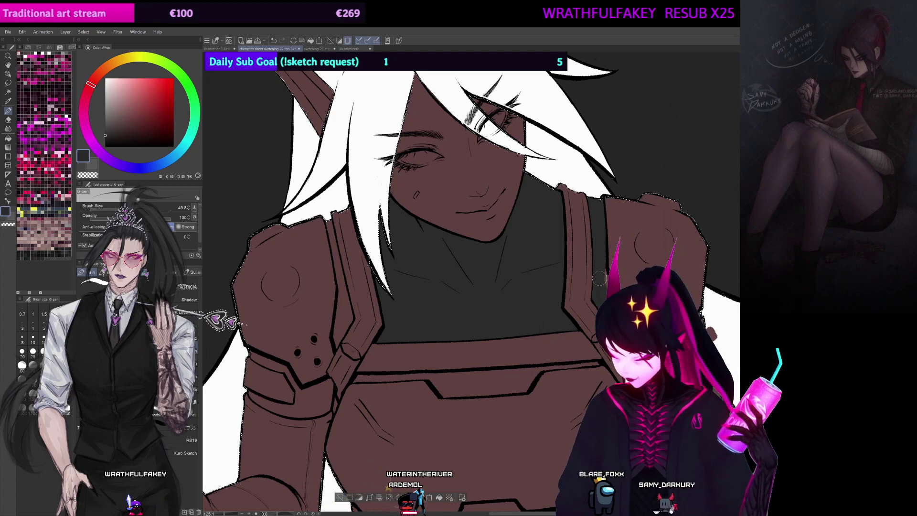
Step: Fill the other strap's gap beside the shoulder armor and the upper-arm area under the far shoulder plate dark gray
{"action": "left_click_drag", "start_coordinate": [328, 224], "coordinate": [401, 178]}
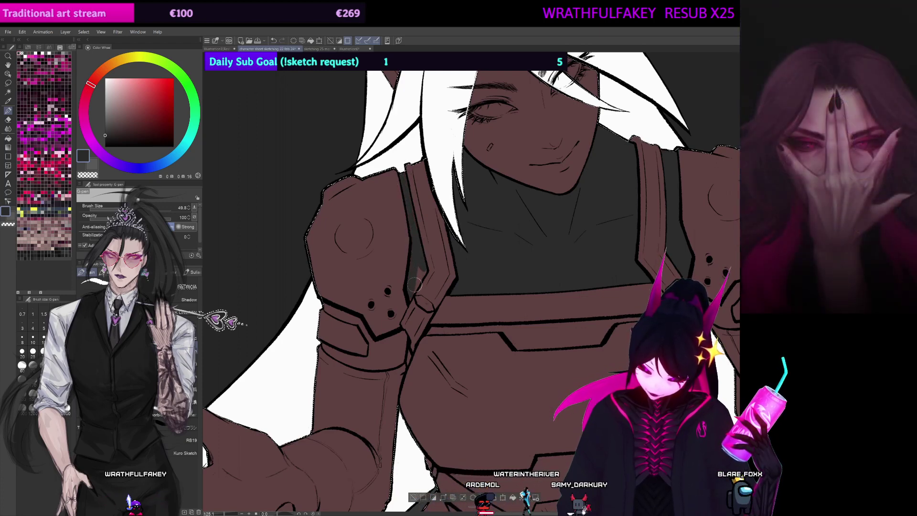
{"action": "left_click_drag", "start_coordinate": [631, 197], "coordinate": [447, 193]}
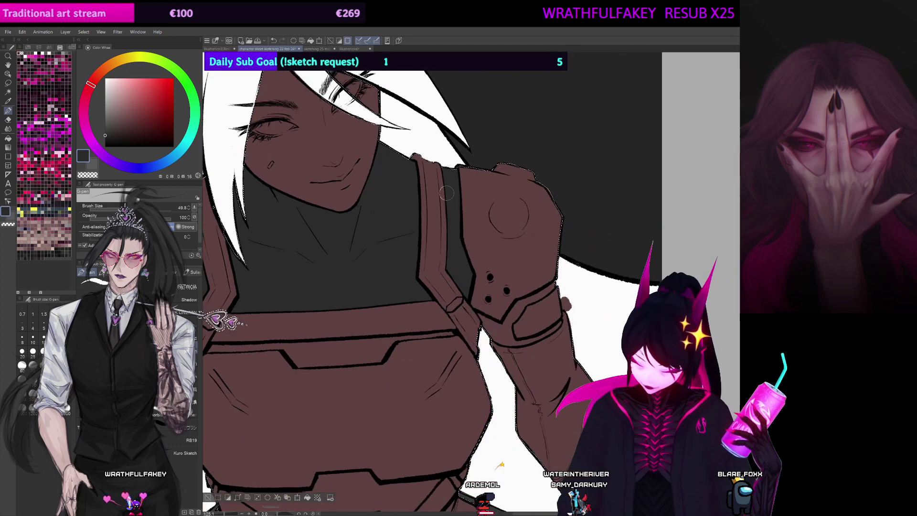
{"action": "mouse_move", "coordinate": [518, 306]}
{"action": "left_mouse_down"}
{"action": "mouse_move", "coordinate": [498, 179]}
{"action": "mouse_move", "coordinate": [466, 261]}
{"action": "left_mouse_up"}
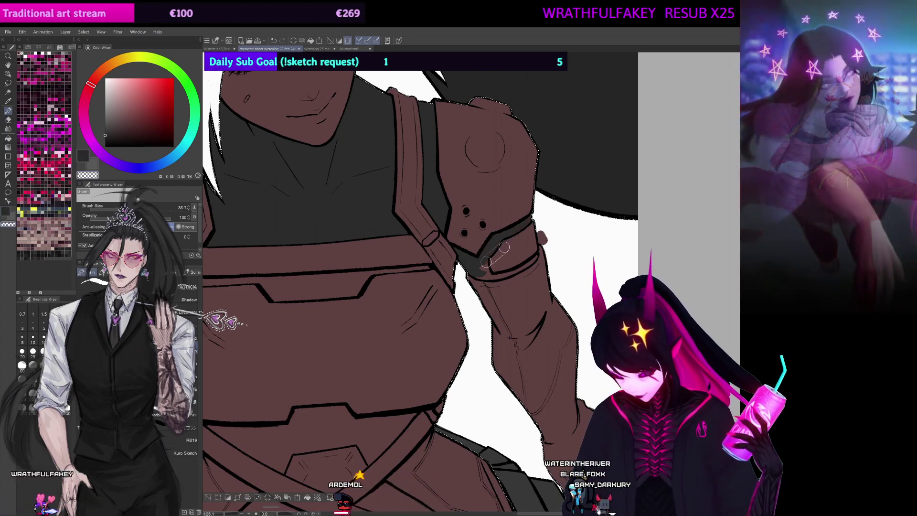
{"action": "mouse_move", "coordinate": [486, 262]}
{"action": "left_mouse_down"}
{"action": "mouse_move", "coordinate": [475, 276]}
{"action": "mouse_move", "coordinate": [488, 276]}
{"action": "left_mouse_up"}
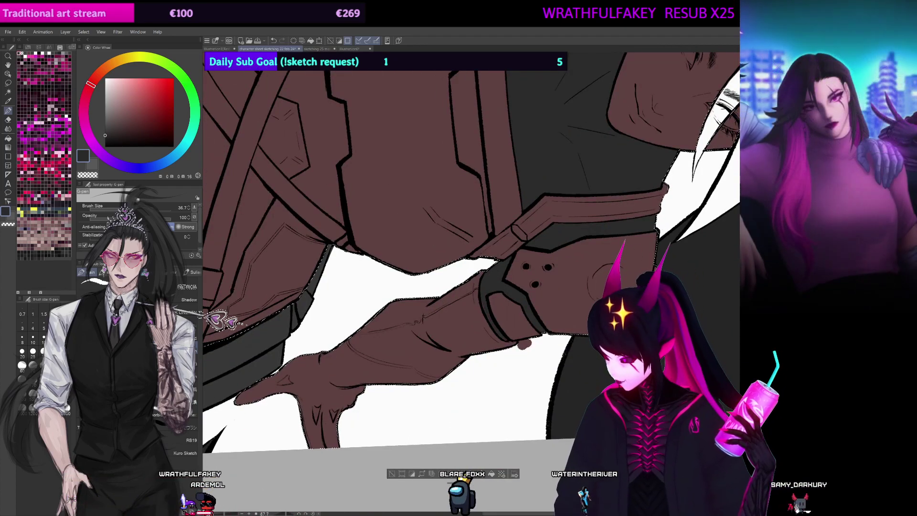
{"action": "key", "text": "minus"}
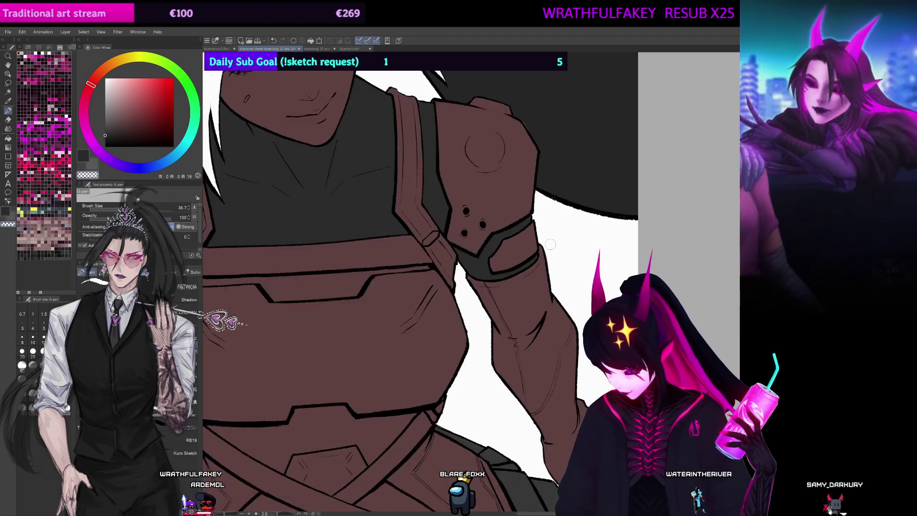
Step: Check the dark gray fills around the neck, straps and shoulder armor with the selection shown and hidden
{"action": "left_click_drag", "start_coordinate": [545, 222], "coordinate": [698, 275]}
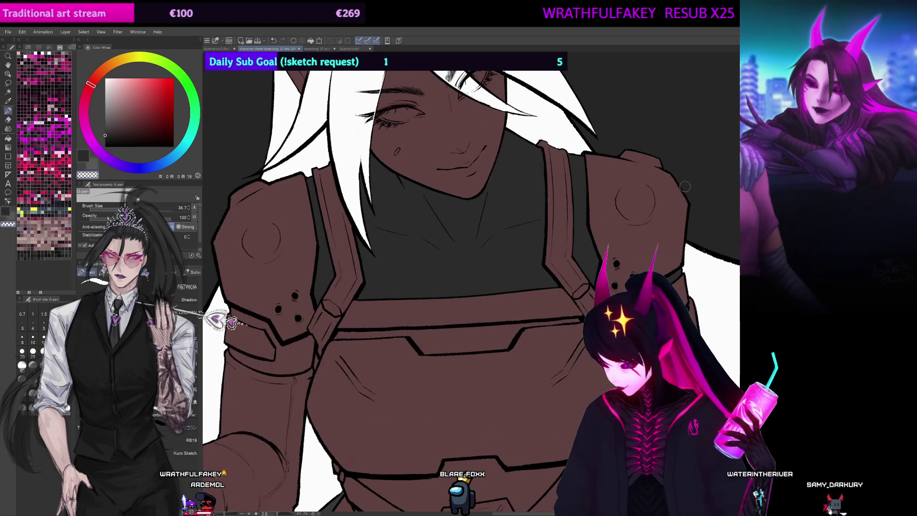
{"action": "scroll", "coordinate": [673, 156], "scroll_direction": "down", "scroll_amount": 5}
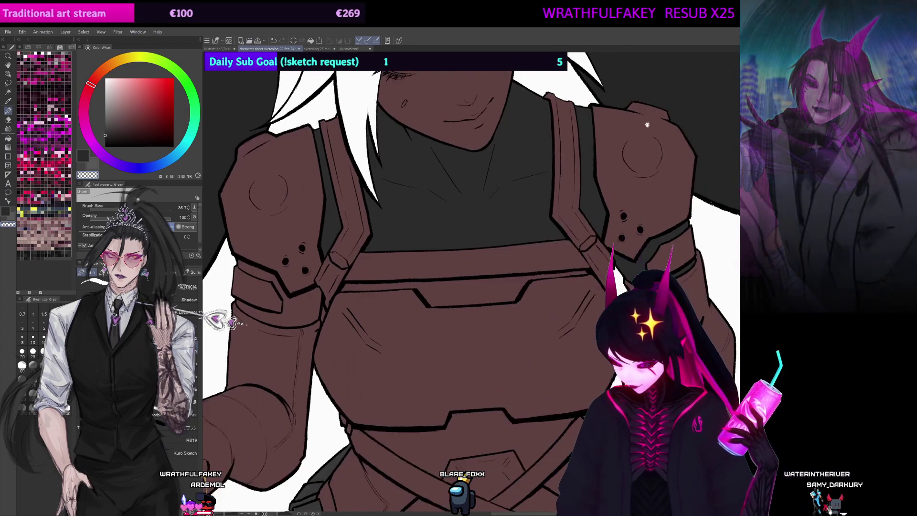
{"action": "left_click_drag", "start_coordinate": [698, 169], "coordinate": [726, 209]}
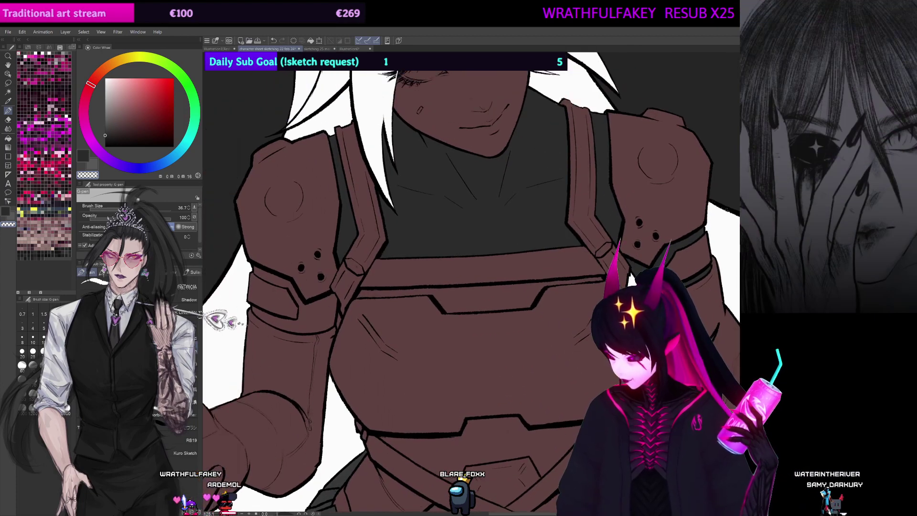
{"action": "key", "text": "ctrl+shift+d"}
{"action": "mouse_move", "coordinate": [527, 161]}
{"action": "left_mouse_down"}
{"action": "mouse_move", "coordinate": [529, 272]}
{"action": "mouse_move", "coordinate": [543, 281]}
{"action": "mouse_move", "coordinate": [560, 215]}
{"action": "left_mouse_up"}
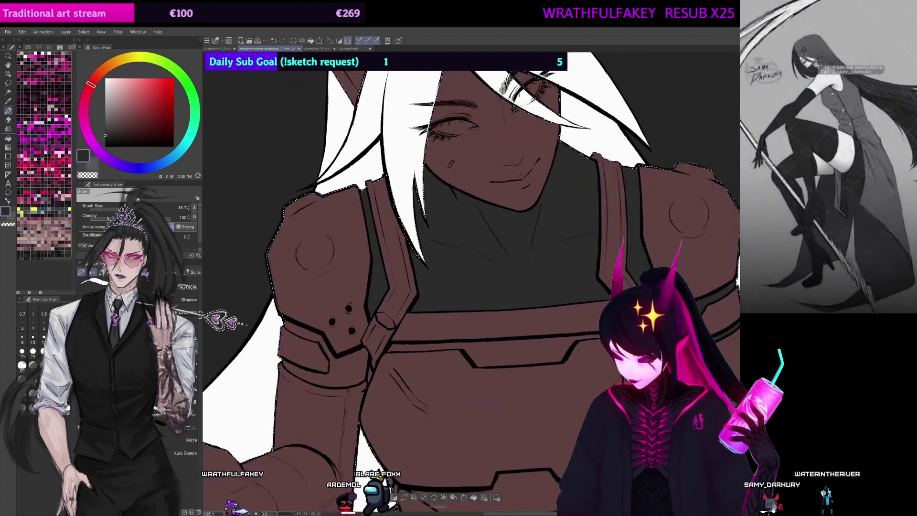
{"action": "scroll", "coordinate": [477, 282], "scroll_direction": "down", "scroll_amount": 3}
{"action": "left_click_drag", "start_coordinate": [290, 202], "coordinate": [286, 140]}
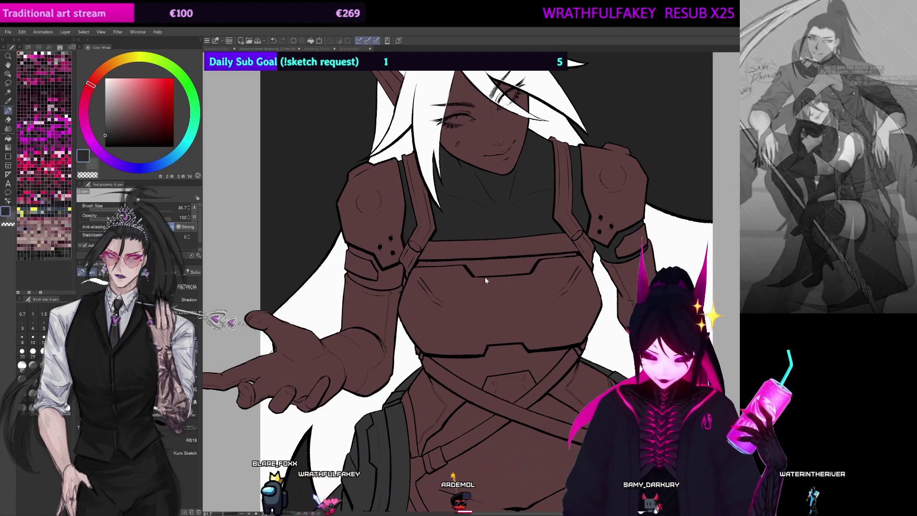
Step: Restore the selection and paint the upper-arm strip under the shoulder armor dark gray on the outstretched-hand side
{"action": "key", "text": "ctrl+shift+d"}
{"action": "left_click_drag", "start_coordinate": [545, 242], "coordinate": [548, 237]}
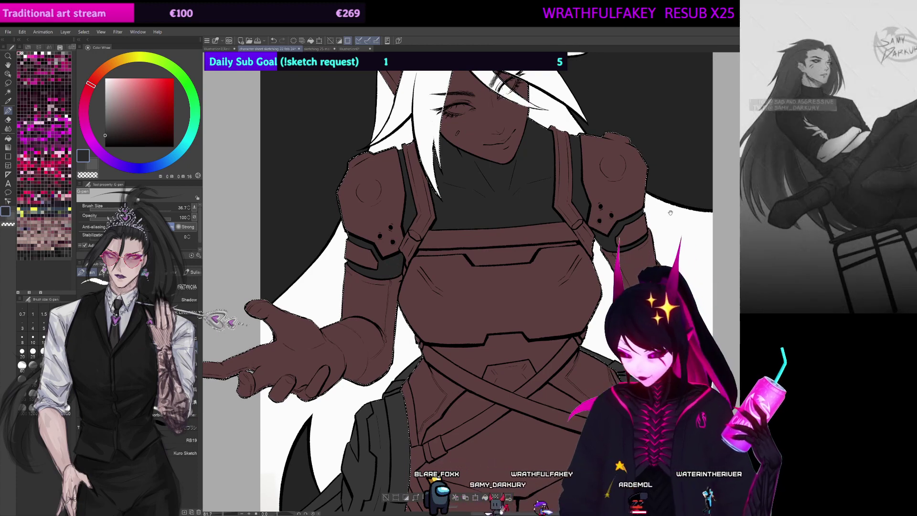
{"action": "left_click_drag", "start_coordinate": [671, 212], "coordinate": [670, 198]}
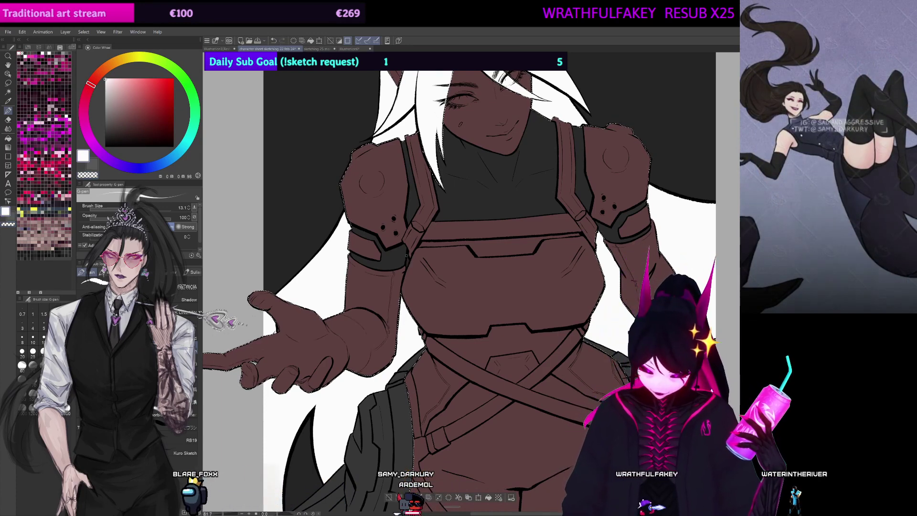
{"action": "left_click_drag", "start_coordinate": [407, 255], "coordinate": [395, 290]}
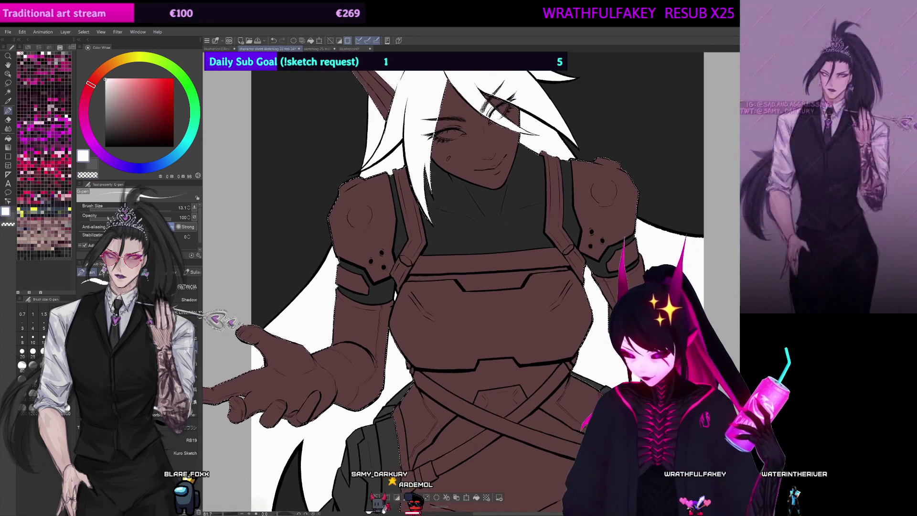
{"action": "scroll", "coordinate": [453, 282], "scroll_direction": "down", "scroll_amount": 1}
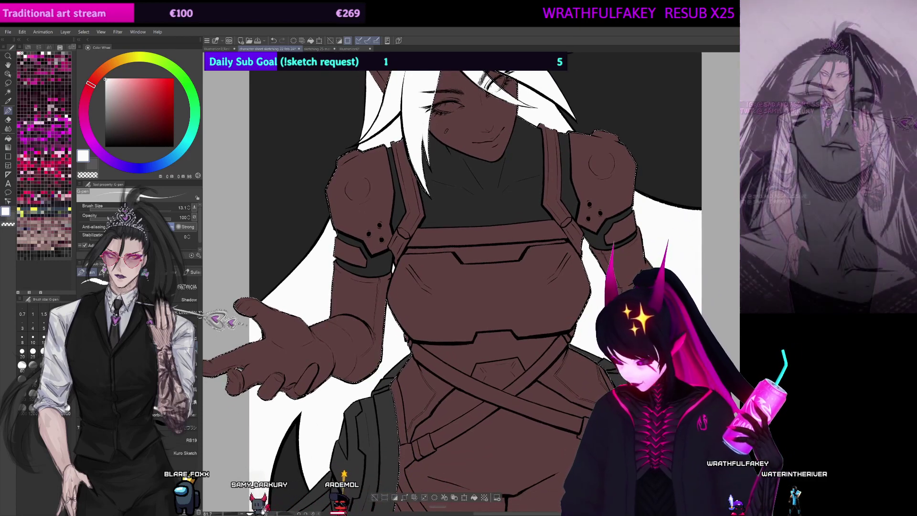
Step: Try outlining the hip panel and the gaps between the waist straps in dark gray
{"action": "left_click_drag", "start_coordinate": [464, 287], "coordinate": [411, 175]}
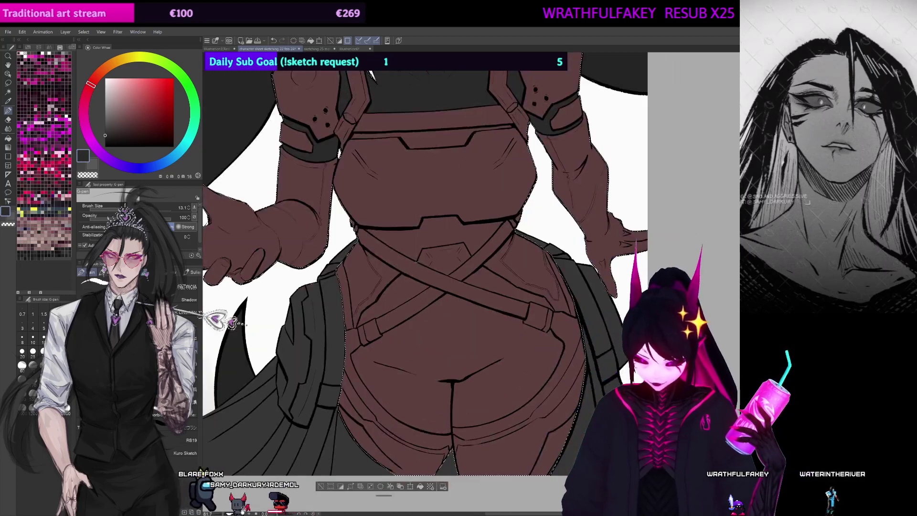
{"action": "left_click_drag", "start_coordinate": [388, 297], "coordinate": [389, 303]}
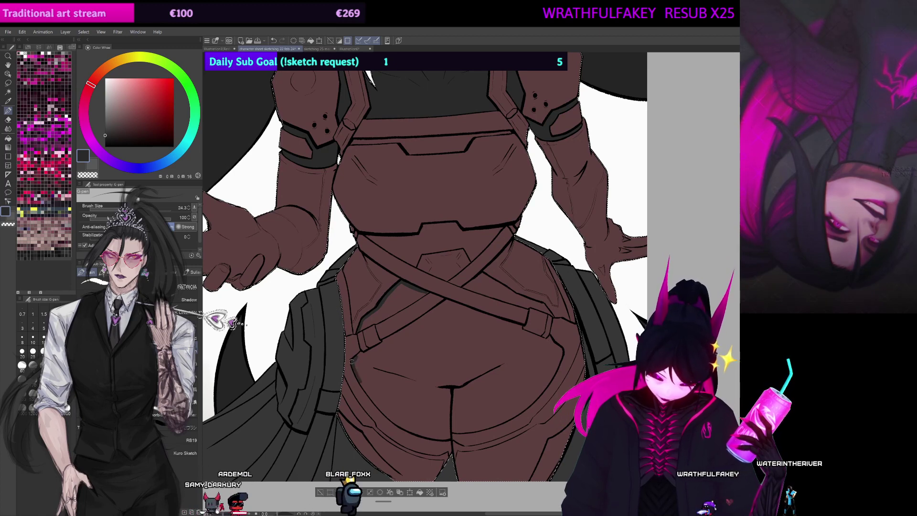
{"action": "mouse_move", "coordinate": [352, 362]}
{"action": "left_mouse_down"}
{"action": "mouse_move", "coordinate": [400, 424]}
{"action": "mouse_move", "coordinate": [434, 437]}
{"action": "left_mouse_up"}
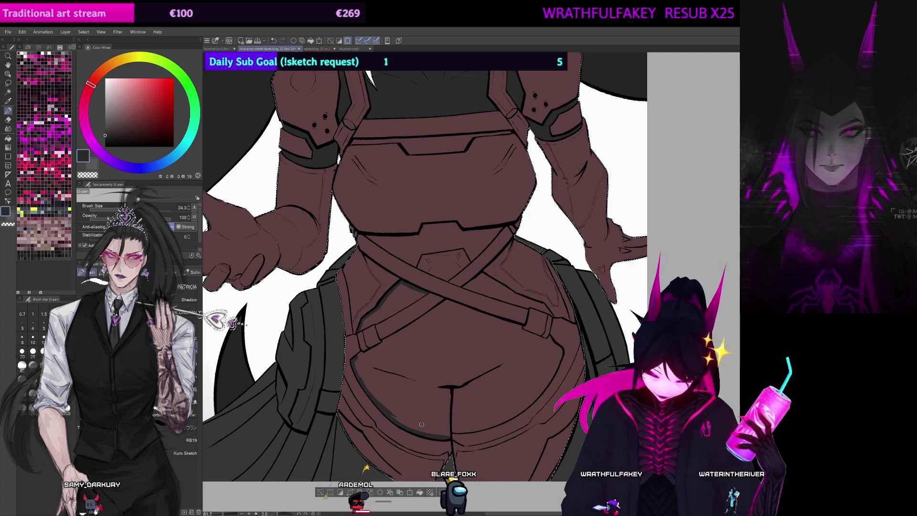
{"action": "left_click_drag", "start_coordinate": [447, 428], "coordinate": [452, 380]}
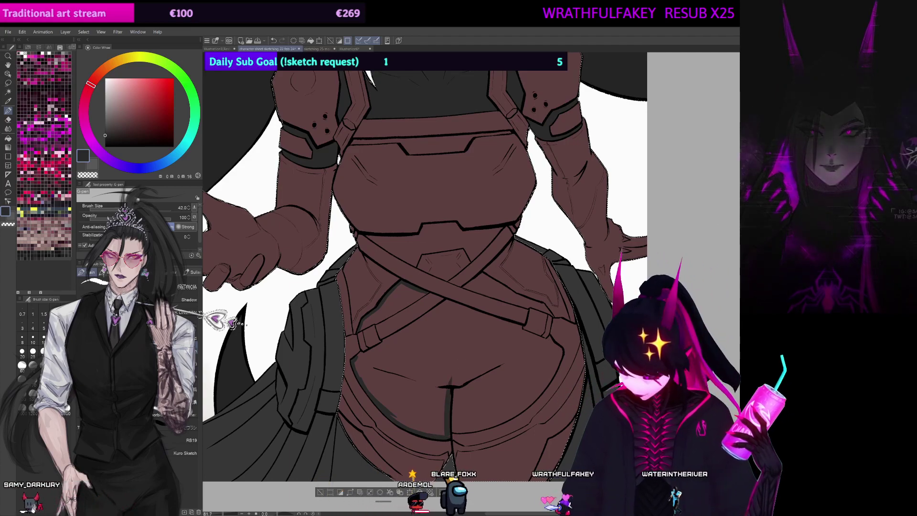
{"action": "key", "text": "shift+space"}
{"action": "left_click_drag", "start_coordinate": [689, 117], "coordinate": [731, 197]}
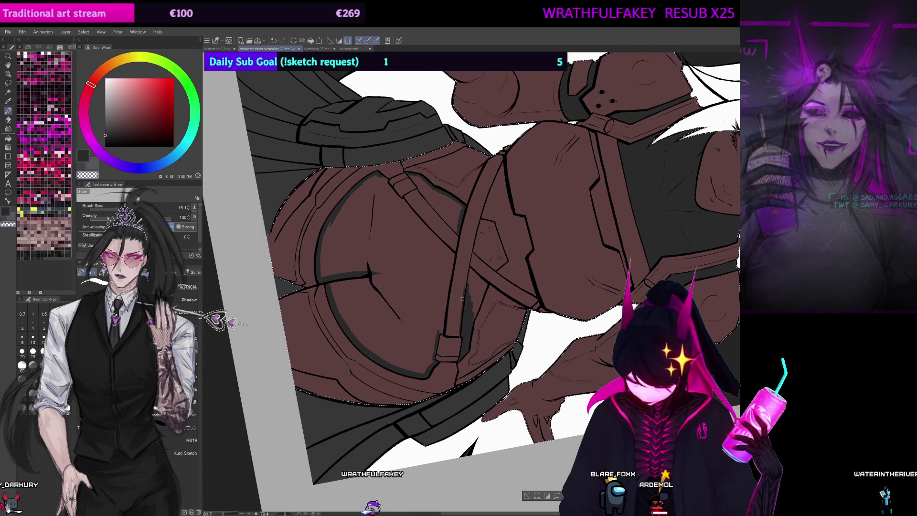
{"action": "left_click_drag", "start_coordinate": [493, 296], "coordinate": [470, 293]}
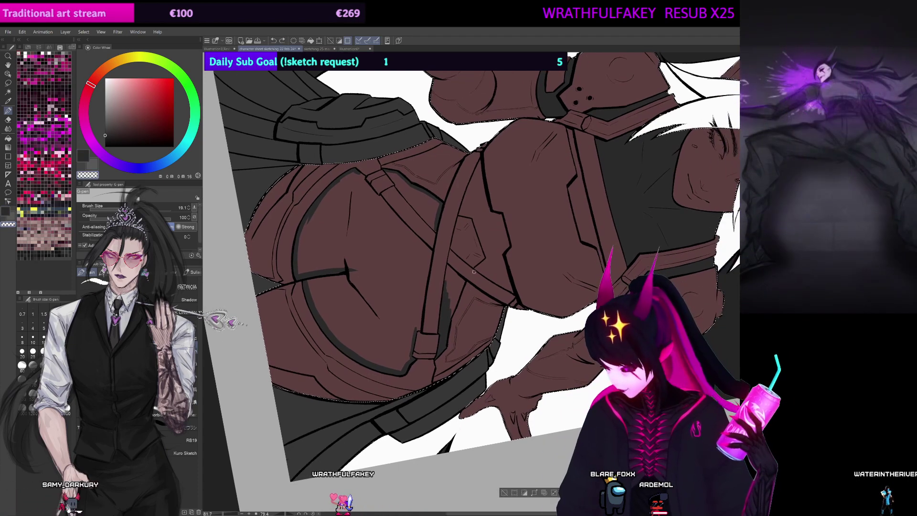
{"action": "key", "text": "ctrl+@"}
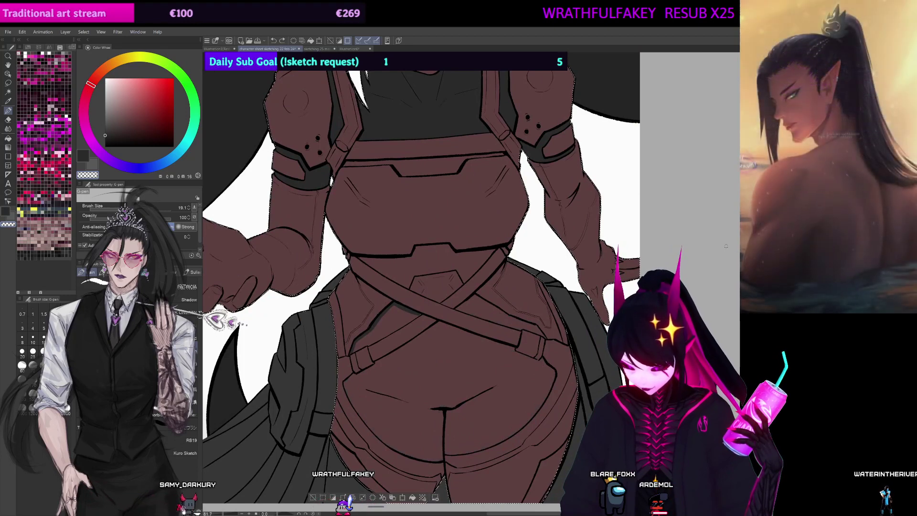
Step: Paint the triangular gap beside the crossing waist straps dark gray on the outstretched-hand side, trimming the overlap along the strap
{"action": "left_click_drag", "start_coordinate": [726, 246], "coordinate": [763, 291]}
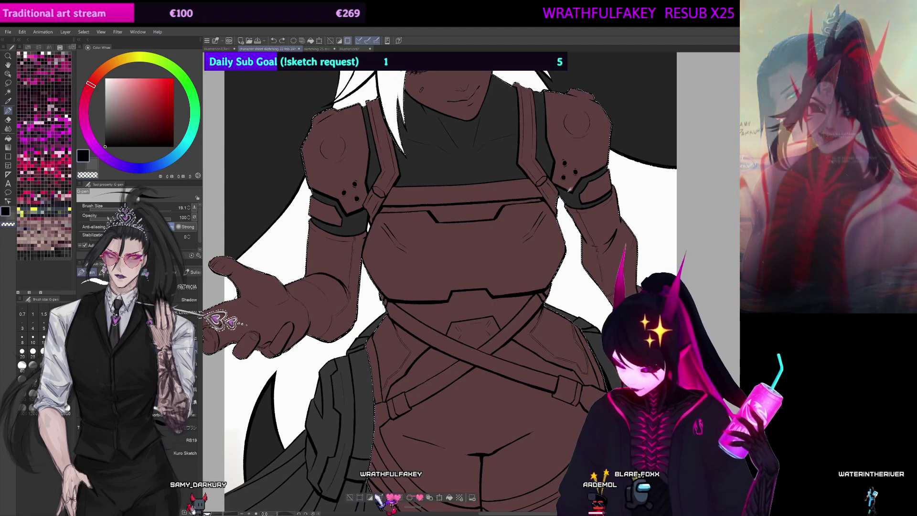
{"action": "left_click_drag", "start_coordinate": [519, 291], "coordinate": [524, 195]}
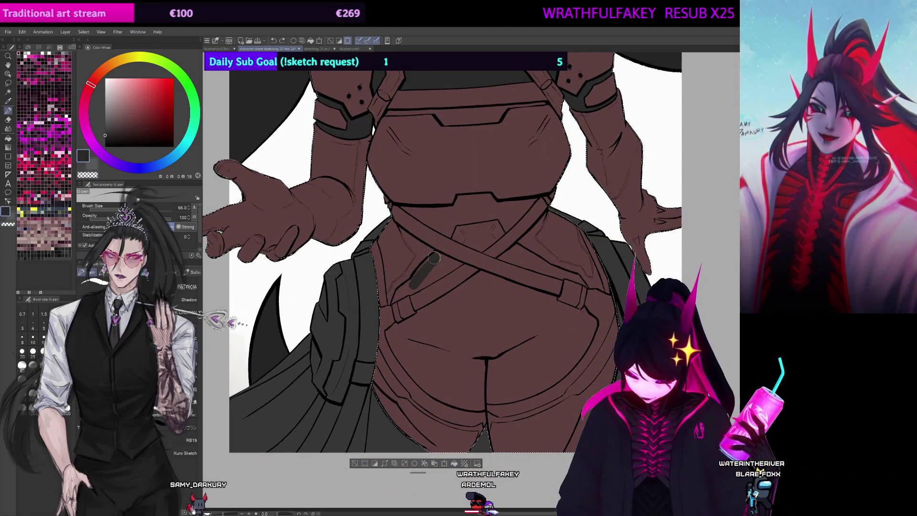
{"action": "mouse_move", "coordinate": [434, 258]}
{"action": "left_mouse_down"}
{"action": "mouse_move", "coordinate": [395, 301]}
{"action": "mouse_move", "coordinate": [451, 271]}
{"action": "left_mouse_up"}
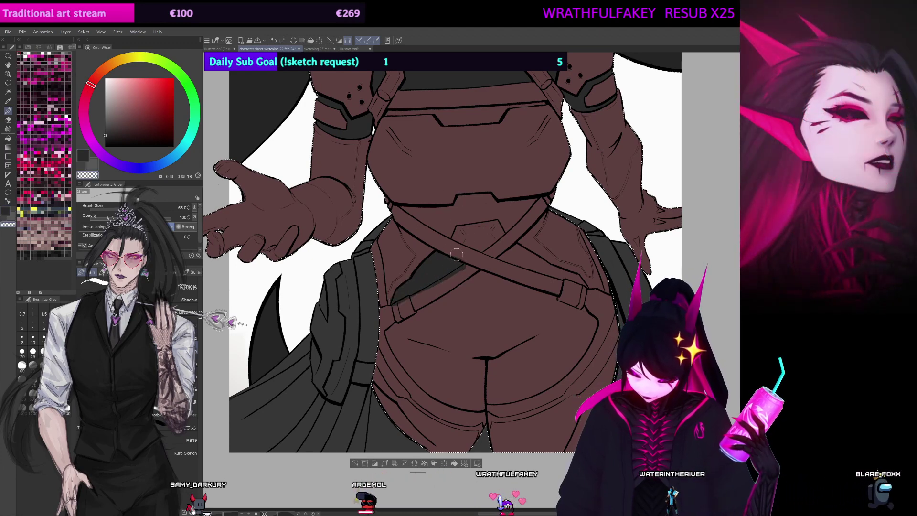
{"action": "left_click_drag", "start_coordinate": [526, 277], "coordinate": [590, 237]}
{"action": "left_click_drag", "start_coordinate": [469, 266], "coordinate": [452, 268], "text": "ctrl+alt"}
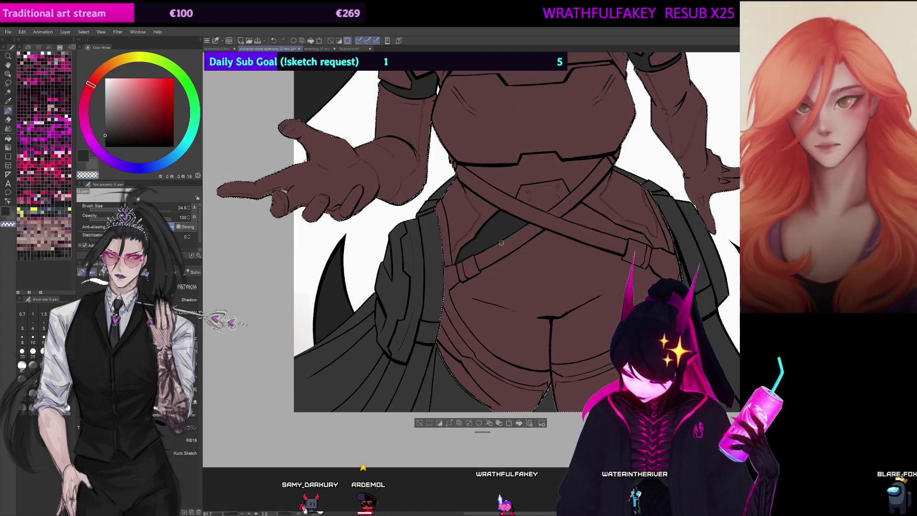
{"action": "mouse_move", "coordinate": [501, 243]}
{"action": "left_mouse_down"}
{"action": "mouse_move", "coordinate": [459, 268]}
{"action": "mouse_move", "coordinate": [411, 328]}
{"action": "mouse_move", "coordinate": [412, 309]}
{"action": "left_mouse_up"}
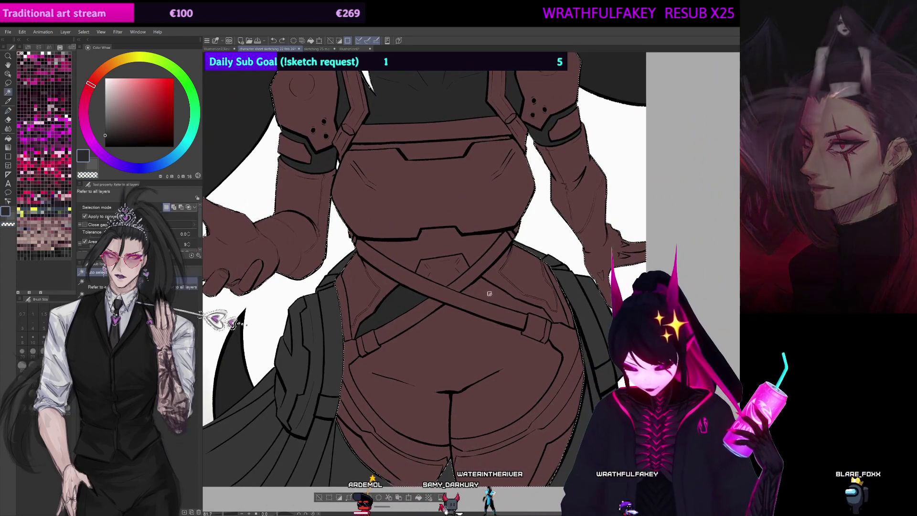
Step: Fill the opposite gap beside the crossing straps and the central hip panel dark gray
{"action": "key", "text": "g"}
{"action": "key", "text": "g"}
{"action": "left_click", "coordinate": [494, 293]}
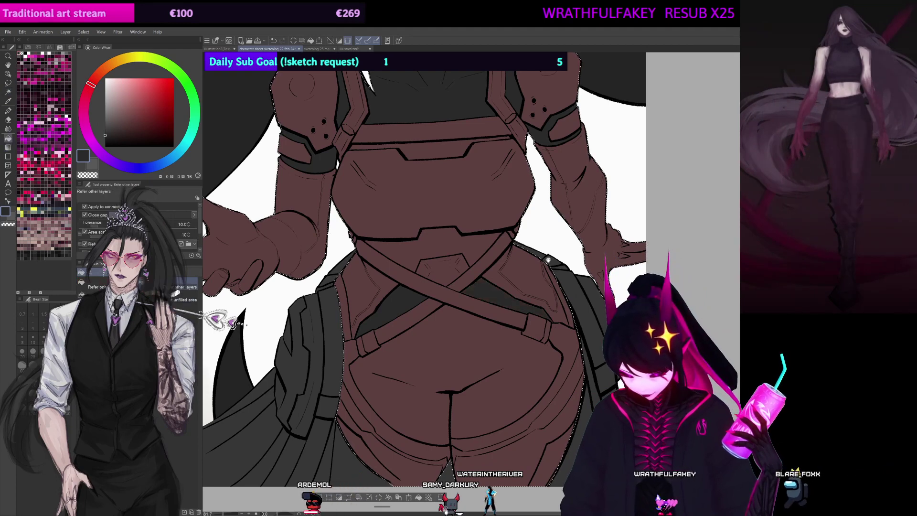
{"action": "left_click_drag", "start_coordinate": [510, 341], "coordinate": [520, 310]}
{"action": "left_click", "coordinate": [522, 311]}
Step: Touch up the edges of the dark gray hip panel and strap gaps with a small brush
{"action": "key", "text": "p"}
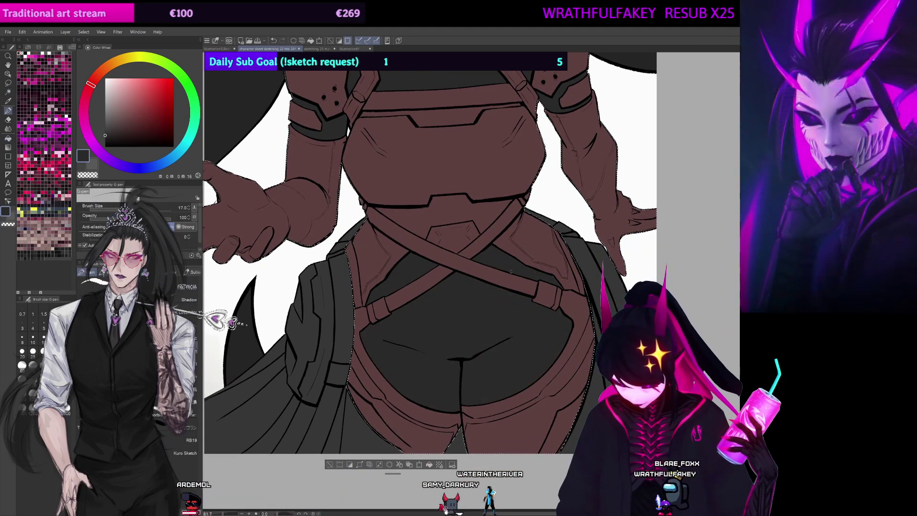
{"action": "left_click_drag", "start_coordinate": [540, 207], "coordinate": [552, 165]}
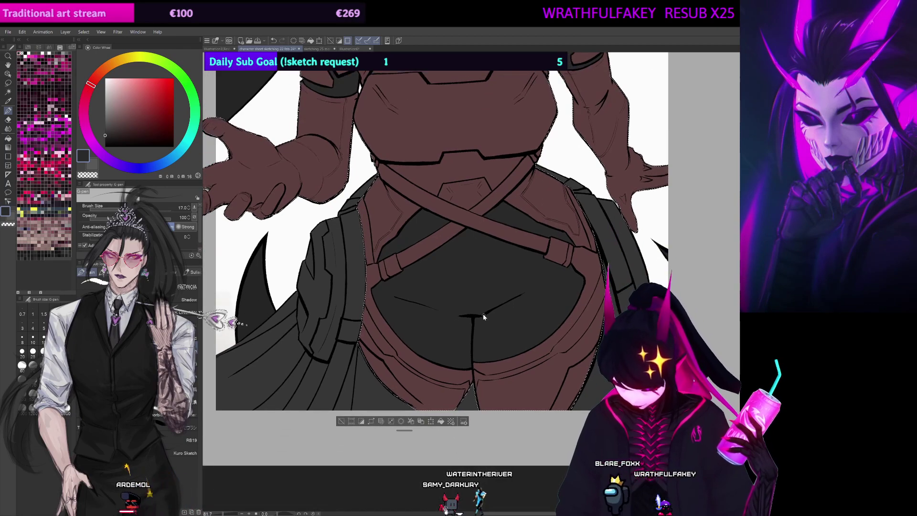
{"action": "left_click_drag", "start_coordinate": [416, 255], "coordinate": [386, 303]}
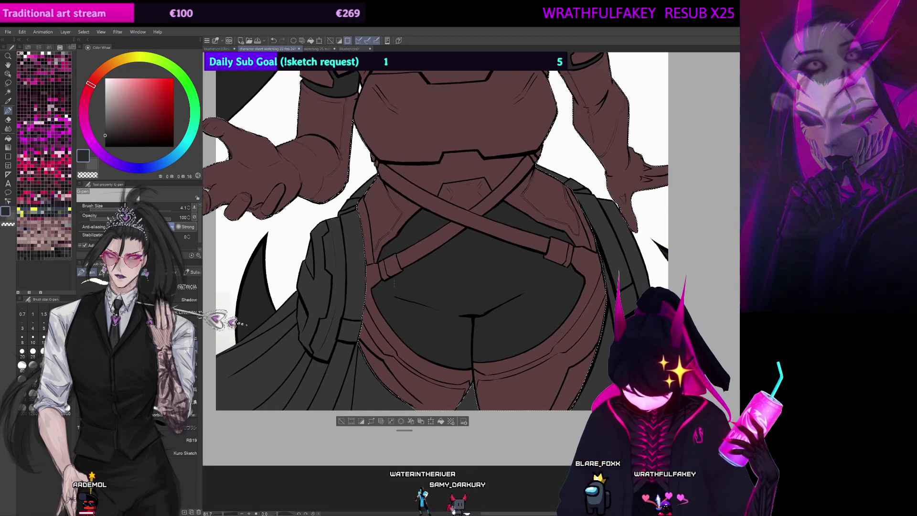
{"action": "mouse_move", "coordinate": [595, 290]}
{"action": "left_mouse_down"}
{"action": "mouse_move", "coordinate": [578, 335]}
{"action": "mouse_move", "coordinate": [605, 393]}
{"action": "mouse_move", "coordinate": [635, 290]}
{"action": "left_mouse_up"}
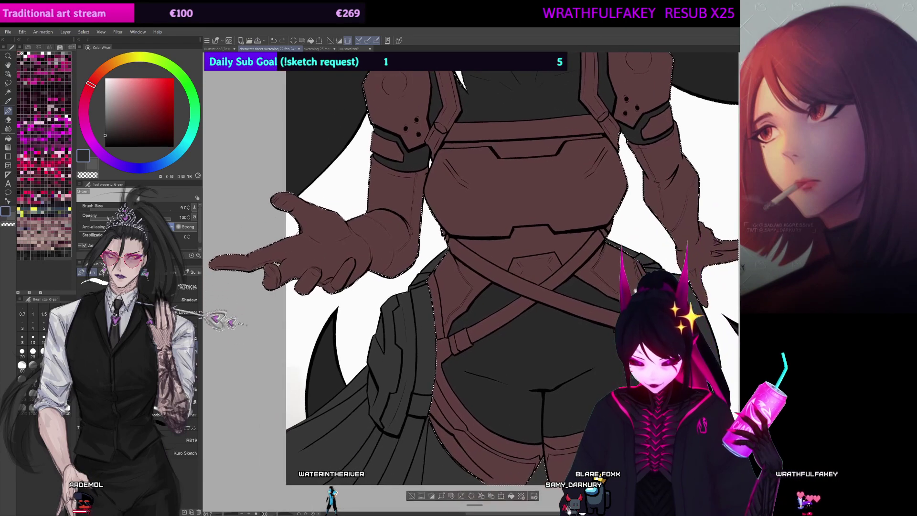
Step: Fill the angular inset at the chest plate's upper edge dark gray
{"action": "scroll", "coordinate": [474, 282], "scroll_direction": "down", "scroll_amount": 3}
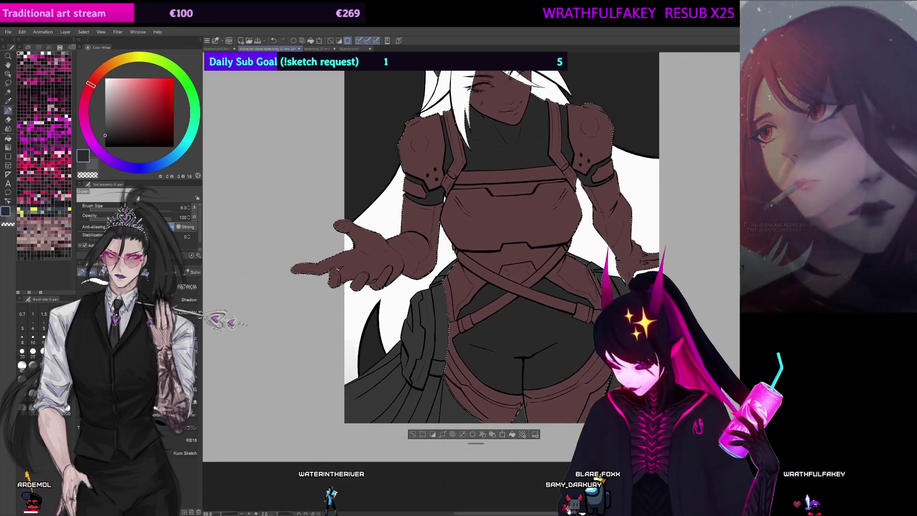
{"action": "scroll", "coordinate": [474, 282], "scroll_direction": "up", "scroll_amount": 2}
{"action": "left_click_drag", "start_coordinate": [471, 210], "coordinate": [456, 331]}
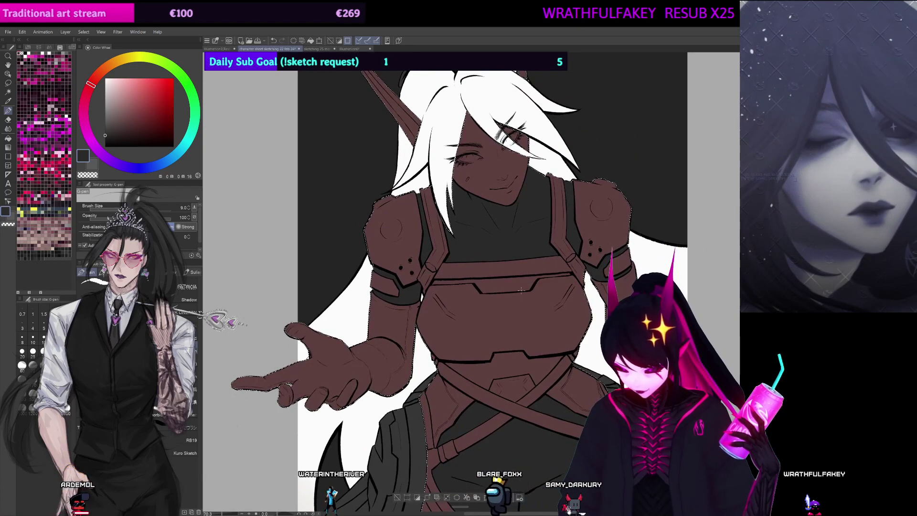
{"action": "key", "text": "g"}
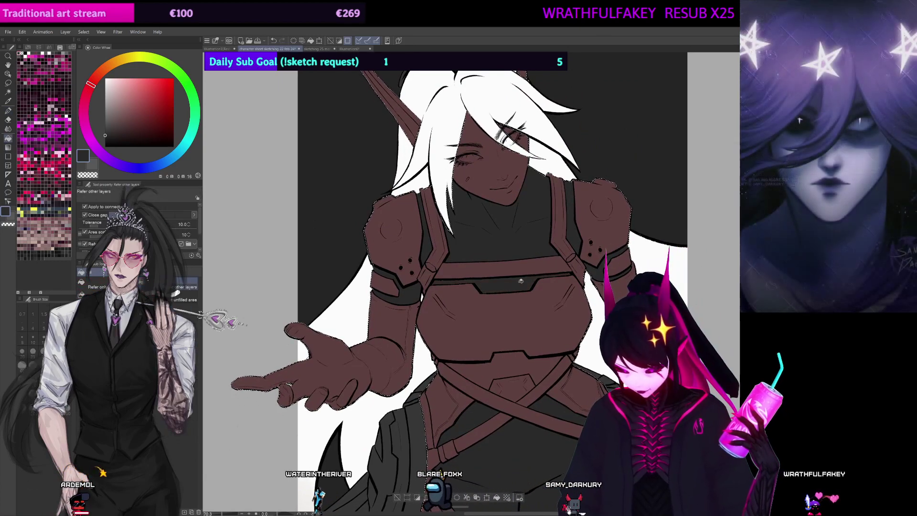
{"action": "left_click_drag", "start_coordinate": [522, 281], "coordinate": [521, 267]}
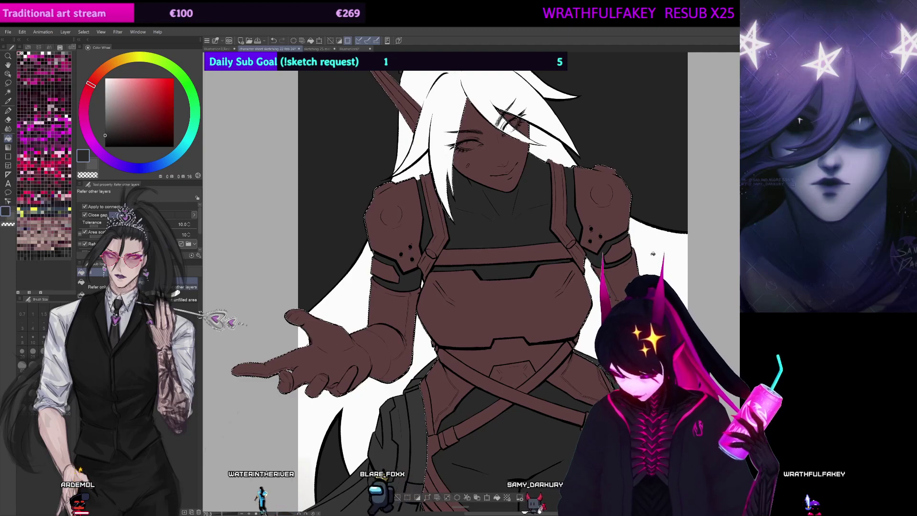
Step: Try clearing the brown base inside the selection and deselect it
{"action": "scroll", "coordinate": [456, 387], "scroll_direction": "down", "scroll_amount": 2}
{"action": "left_click_drag", "start_coordinate": [456, 387], "coordinate": [464, 297]}
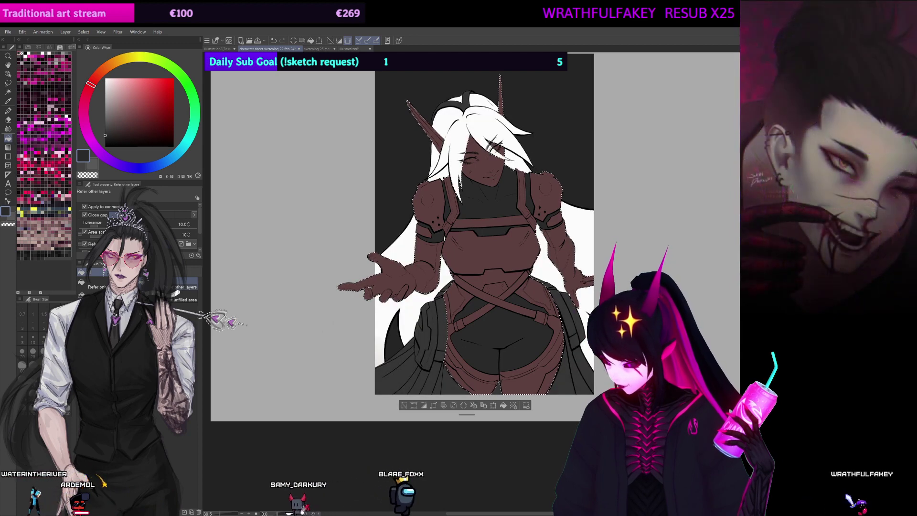
{"action": "key", "text": "e"}
{"action": "key", "text": "Delete"}
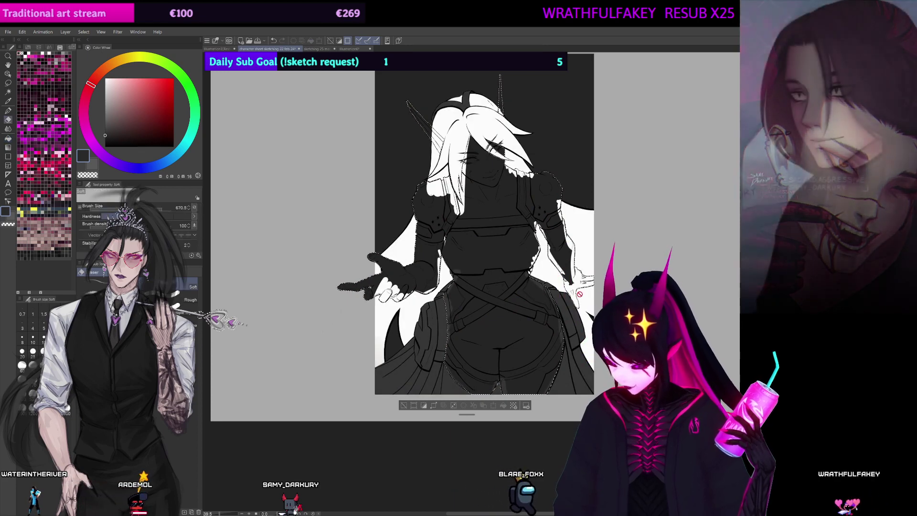
{"action": "key", "text": "ctrl+d"}
Step: Check the flats with the line art hidden and shown, and remove the coat's dark gray base from view
{"action": "key", "text": "w"}
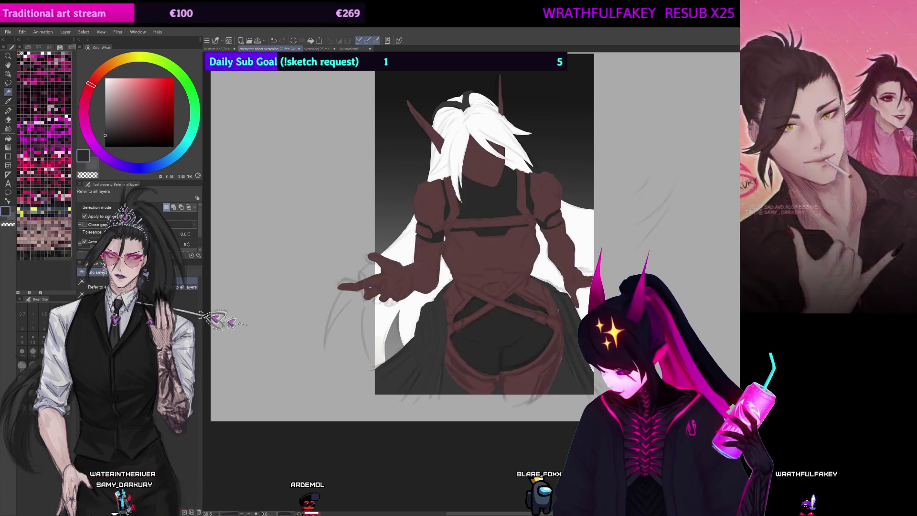
{"action": "left_click_drag", "start_coordinate": [478, 239], "coordinate": [485, 262]}
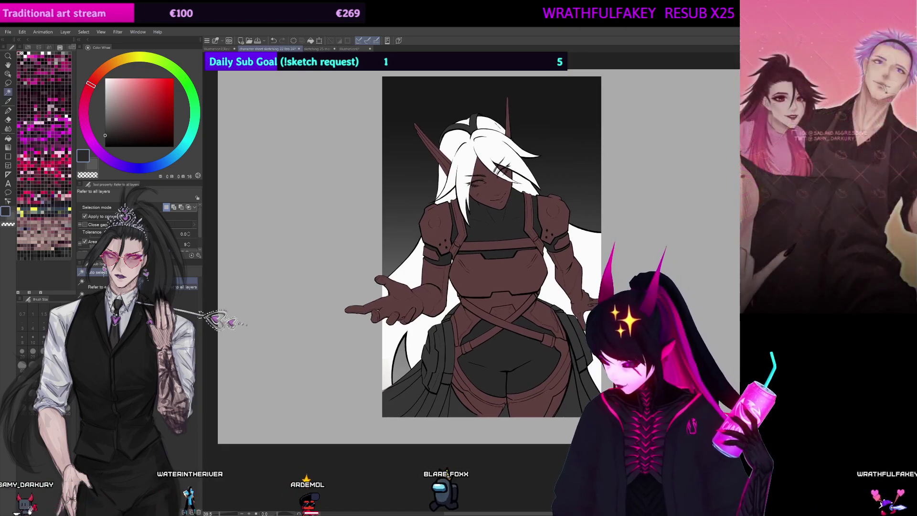
{"action": "scroll", "coordinate": [591, 240], "scroll_direction": "up", "scroll_amount": 2}
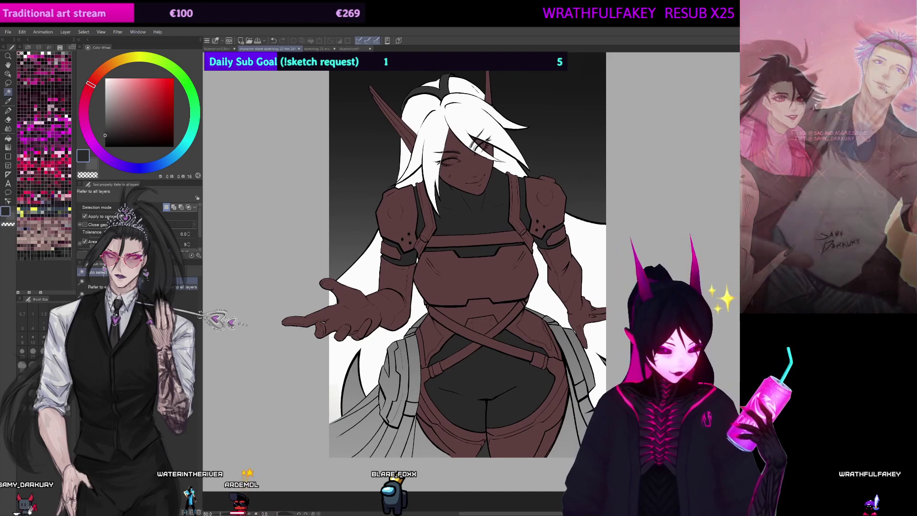
Step: Restore the selection and paint the waist, hip and thigh armor dark gray with a large brush
{"action": "key", "text": "p"}
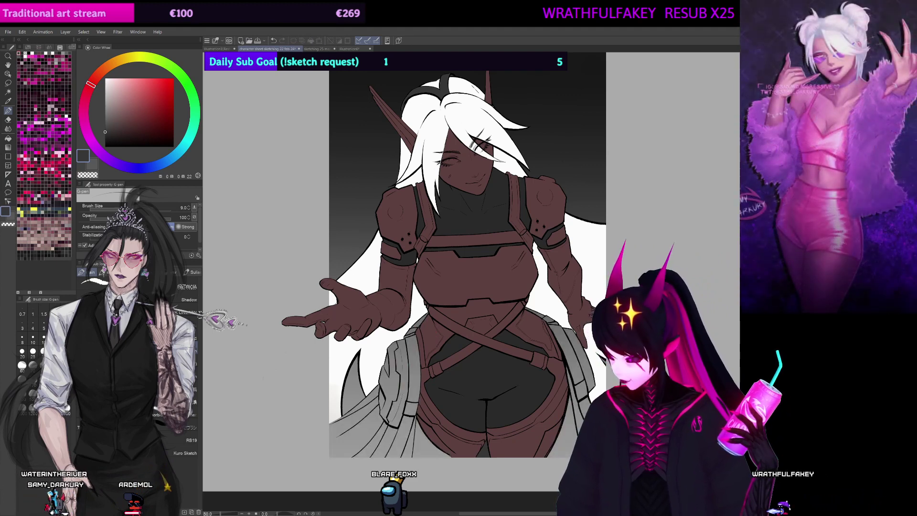
{"action": "left_click_drag", "start_coordinate": [263, 378], "coordinate": [253, 335]}
{"action": "key", "text": "ctrl+shift+d"}
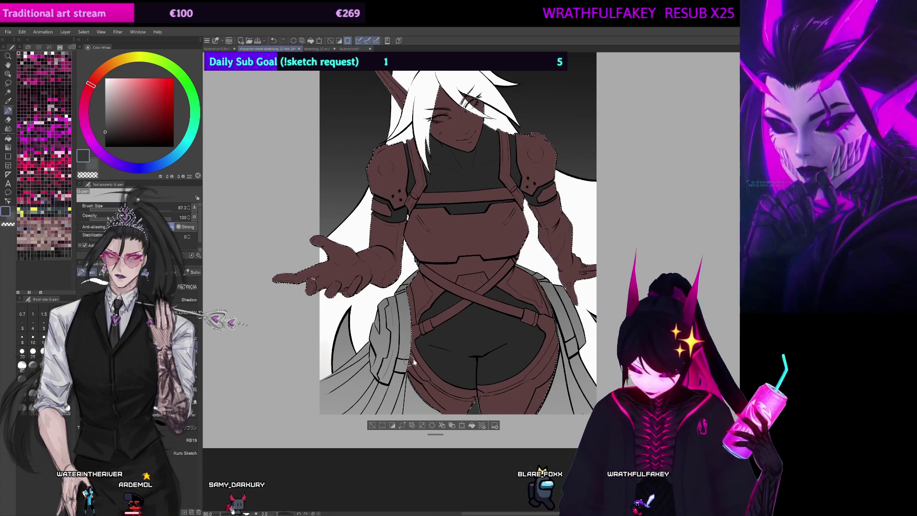
{"action": "key", "text": "["}
{"action": "mouse_move", "coordinate": [412, 365]}
{"action": "left_mouse_down"}
{"action": "mouse_move", "coordinate": [426, 396]}
{"action": "mouse_move", "coordinate": [466, 407]}
{"action": "mouse_move", "coordinate": [448, 388]}
{"action": "left_mouse_up"}
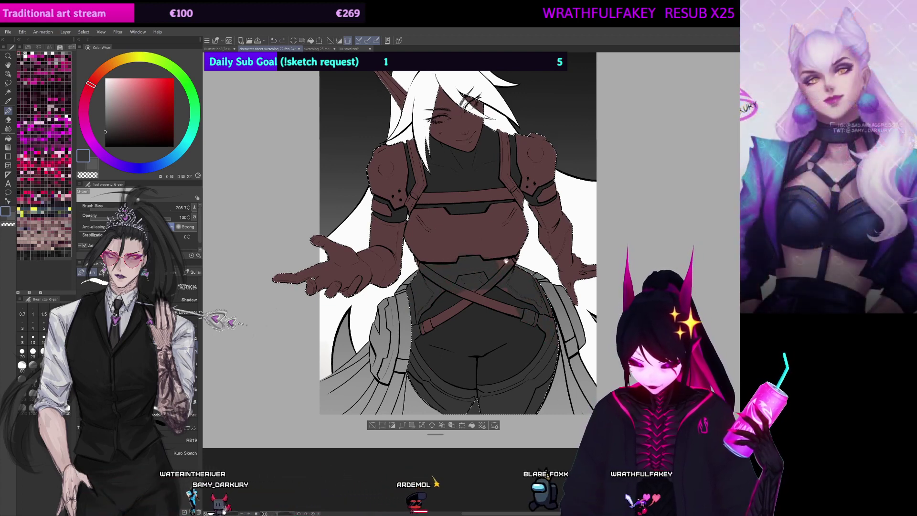
Step: Erase the dark gray from the central waist plate and from the crossed straps and their buckles
{"action": "left_click_drag", "start_coordinate": [500, 226], "coordinate": [493, 236]}
{"action": "mouse_move", "coordinate": [469, 293]}
{"action": "left_mouse_down", "text": "ctrl+alt"}
{"action": "mouse_move", "coordinate": [448, 281]}
{"action": "mouse_move", "coordinate": [414, 277]}
{"action": "mouse_move", "coordinate": [450, 300]}
{"action": "left_mouse_up", "text": "ctrl+alt"}
{"action": "key", "text": "c"}
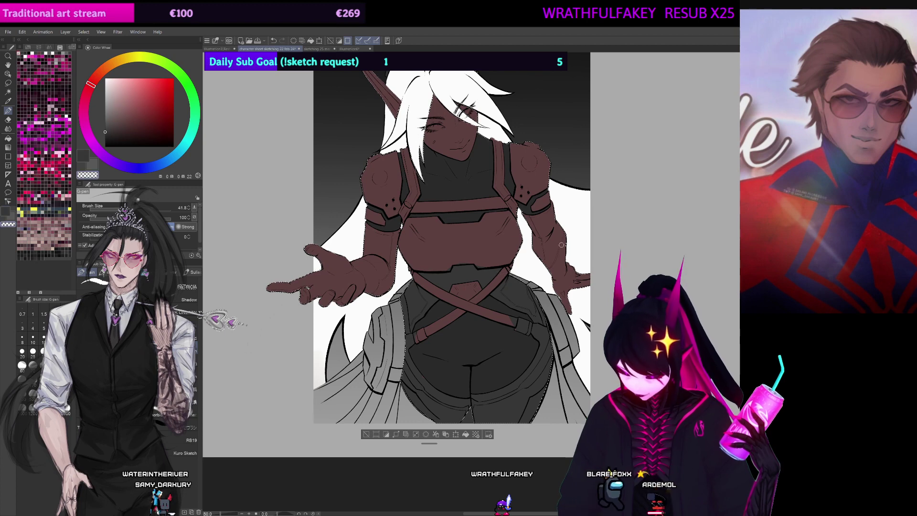
{"action": "left_click_drag", "start_coordinate": [561, 244], "coordinate": [572, 218]}
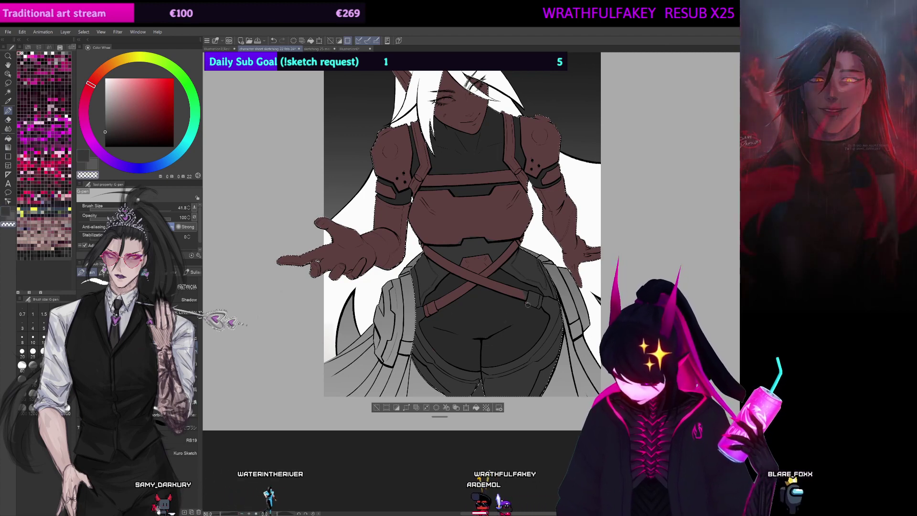
{"action": "key", "text": "c"}
{"action": "mouse_move", "coordinate": [522, 295]}
{"action": "left_mouse_down"}
{"action": "mouse_move", "coordinate": [535, 301]}
{"action": "mouse_move", "coordinate": [535, 343]}
{"action": "left_mouse_up"}
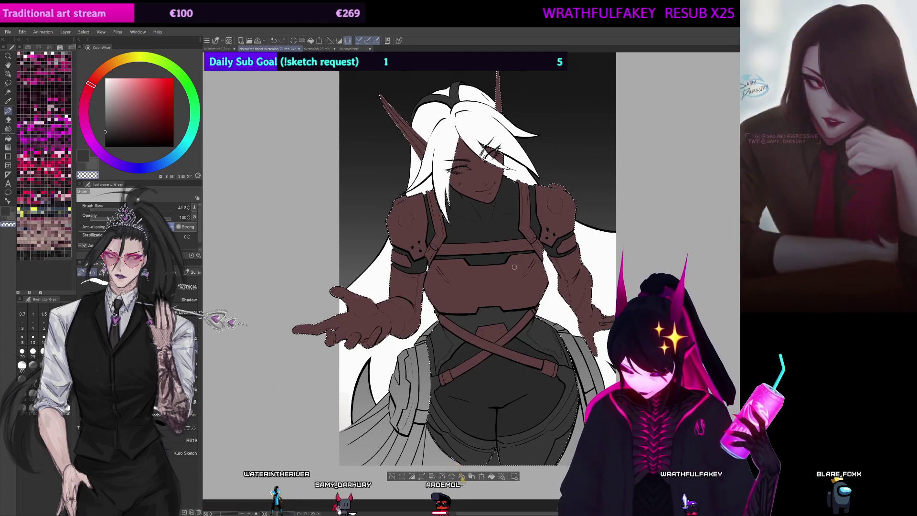
{"action": "left_click_drag", "start_coordinate": [514, 267], "coordinate": [518, 278]}
{"action": "key", "text": "c"}
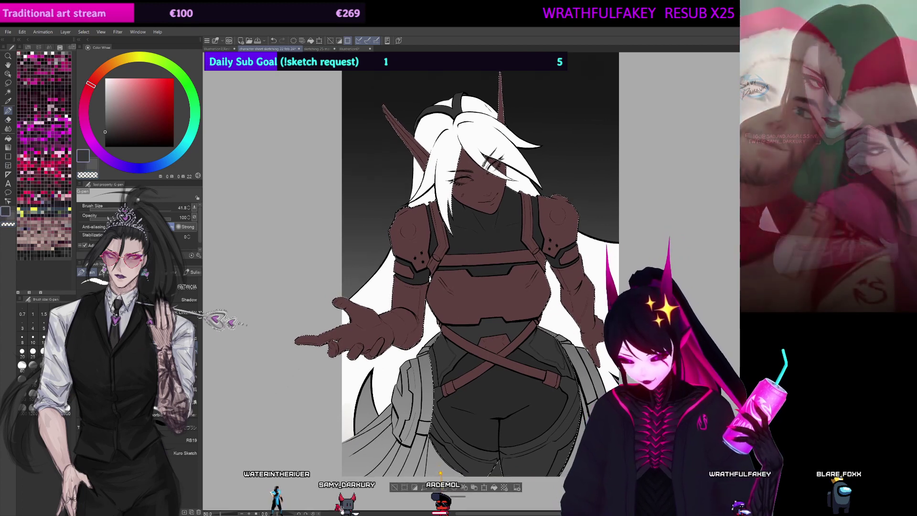
Step: Sample a lighter gray and paint the chest plate inside the character selection, leaving its dark insets and the brown strap clear
{"action": "left_click_drag", "start_coordinate": [607, 304], "coordinate": [608, 313]}
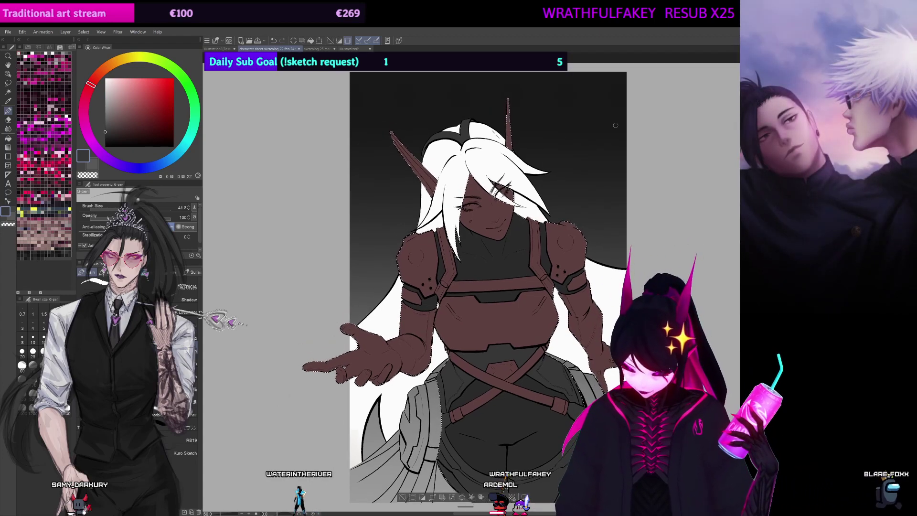
{"action": "left_click_drag", "start_coordinate": [553, 179], "coordinate": [560, 208]}
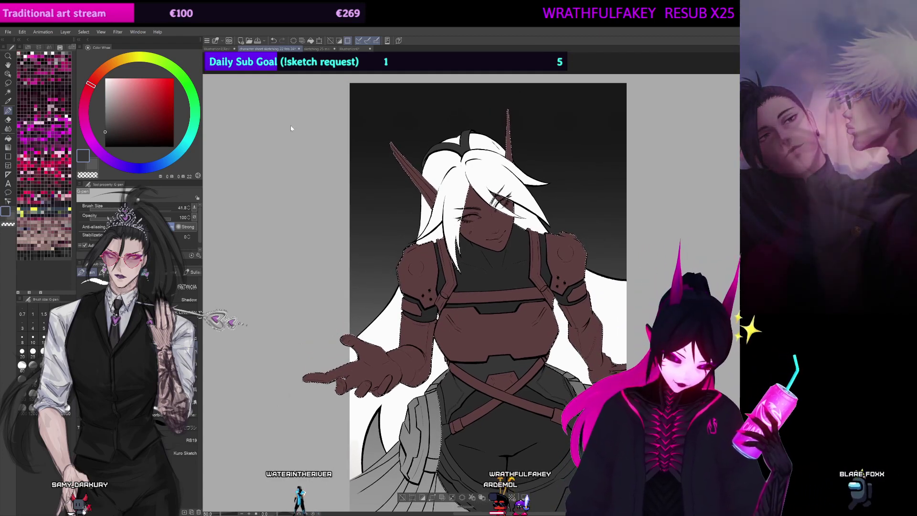
{"action": "key", "text": "ctrl+d"}
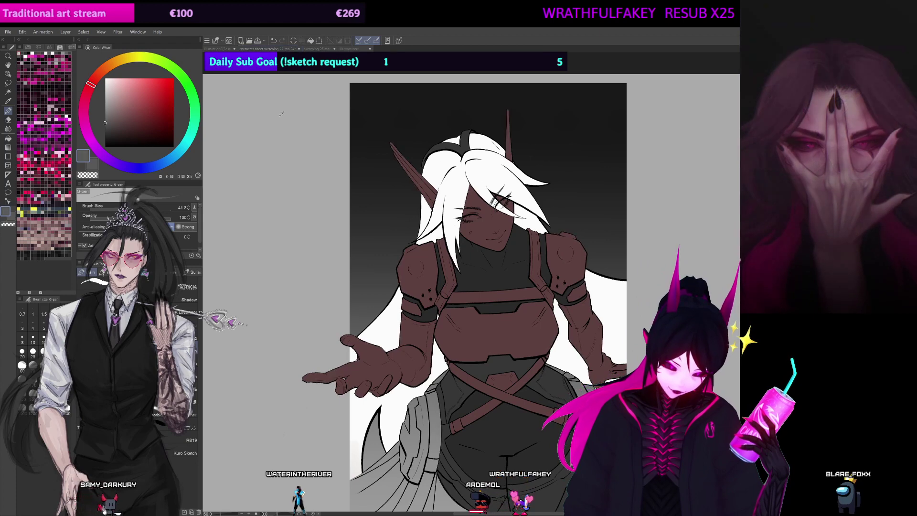
{"action": "left_click", "coordinate": [280, 115], "text": "alt"}
{"action": "key", "text": "ctrl+shift+d"}
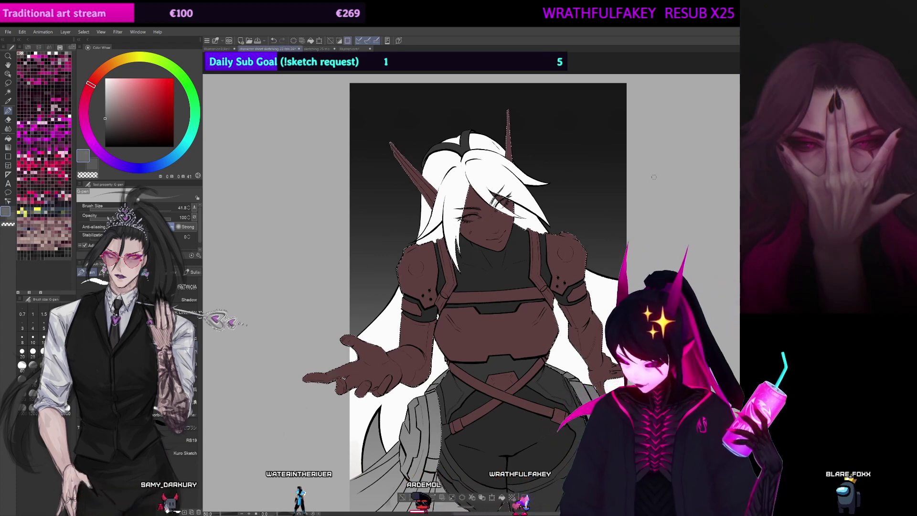
{"action": "left_click_drag", "start_coordinate": [666, 181], "coordinate": [641, 145]}
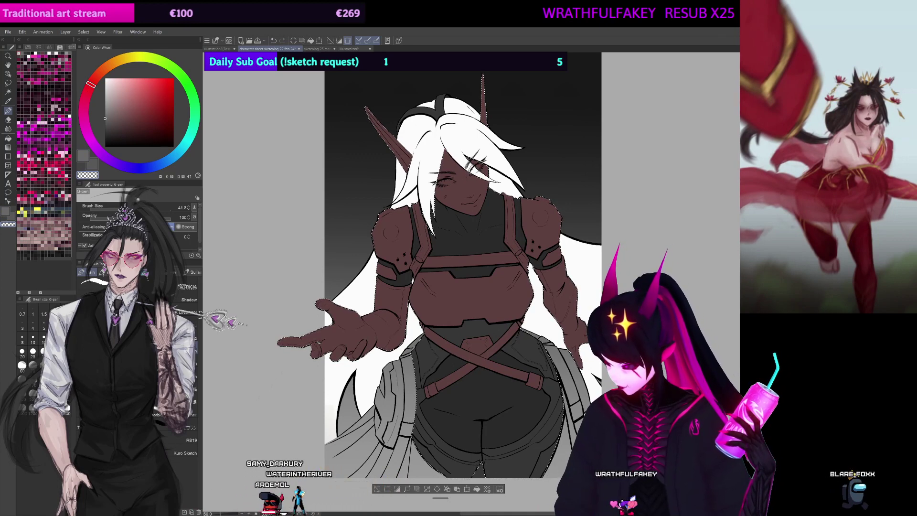
{"action": "mouse_move", "coordinate": [406, 288]}
{"action": "left_mouse_down", "text": "ctrl+alt"}
{"action": "mouse_move", "coordinate": [420, 288]}
{"action": "mouse_move", "coordinate": [426, 318]}
{"action": "left_mouse_up", "text": "ctrl+alt"}
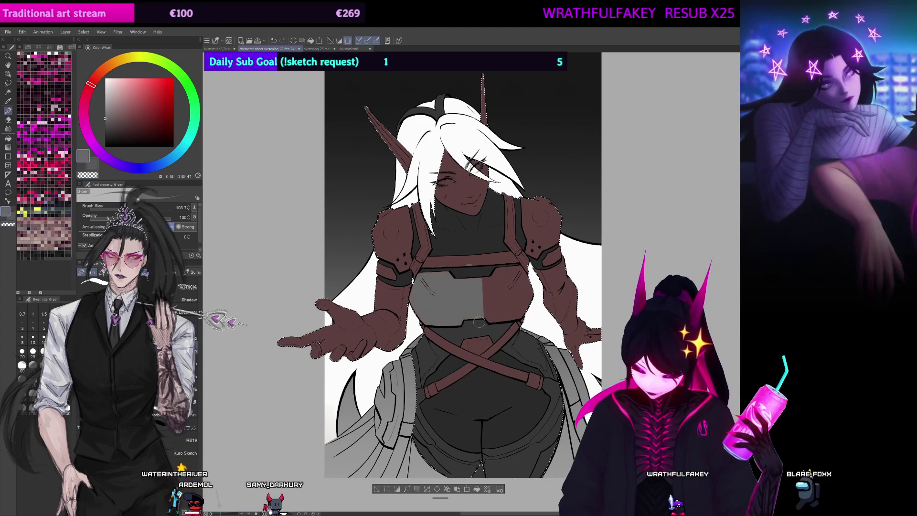
{"action": "left_click_drag", "start_coordinate": [479, 322], "coordinate": [527, 285]}
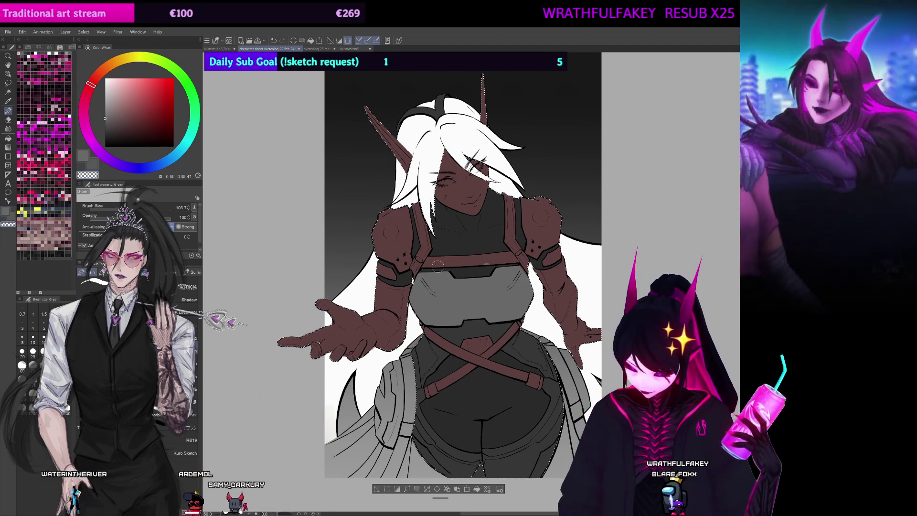
{"action": "mouse_move", "coordinate": [485, 261]}
{"action": "left_mouse_down"}
{"action": "mouse_move", "coordinate": [489, 272]}
{"action": "mouse_move", "coordinate": [482, 258]}
{"action": "left_mouse_up"}
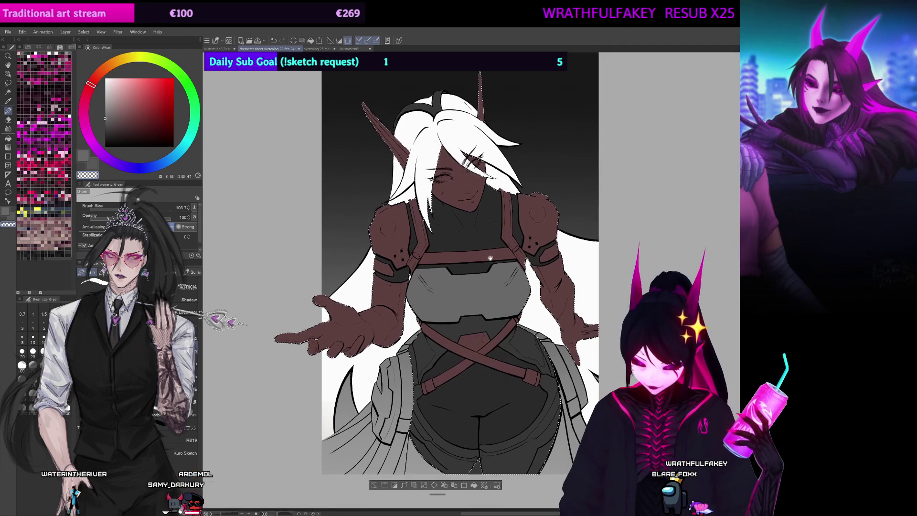
Step: Airbrush dark gray along the lower half of the chest plate with the Shadow brush
{"action": "left_click", "coordinate": [189, 299]}
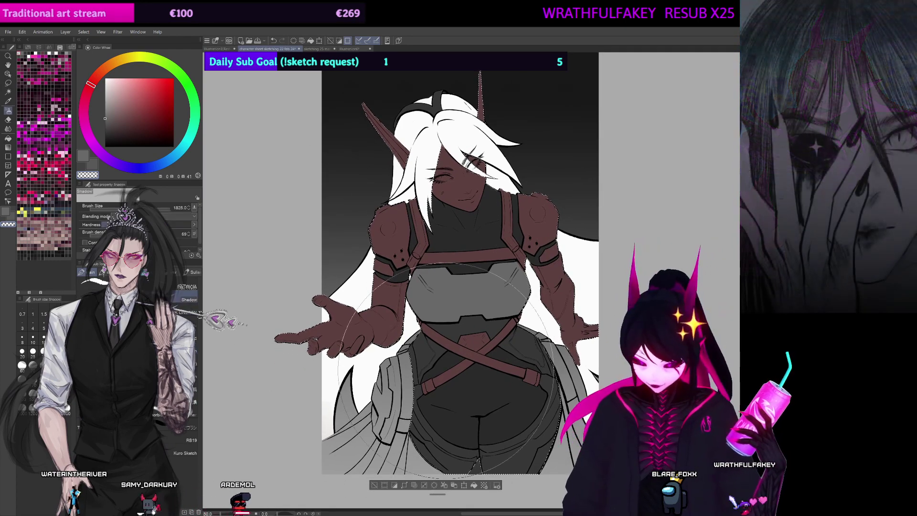
{"action": "left_click", "coordinate": [491, 330], "text": "alt"}
{"action": "left_click_drag", "start_coordinate": [490, 330], "coordinate": [429, 269]}
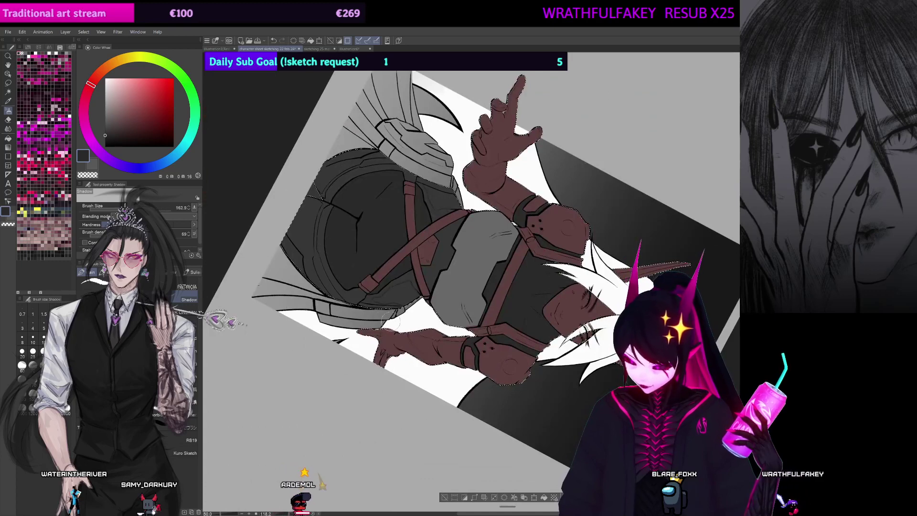
{"action": "left_click_drag", "start_coordinate": [474, 216], "coordinate": [452, 311]}
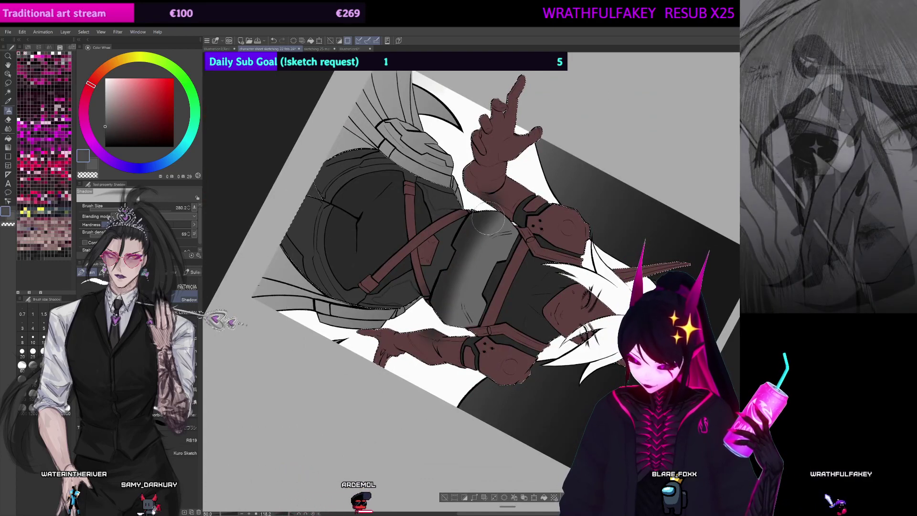
Step: Blend the chest plate's shading with sampled mid grays and deepen the shadow along its lower edge
{"action": "left_click", "coordinate": [487, 232], "text": "alt"}
{"action": "left_click", "coordinate": [468, 266], "text": "alt"}
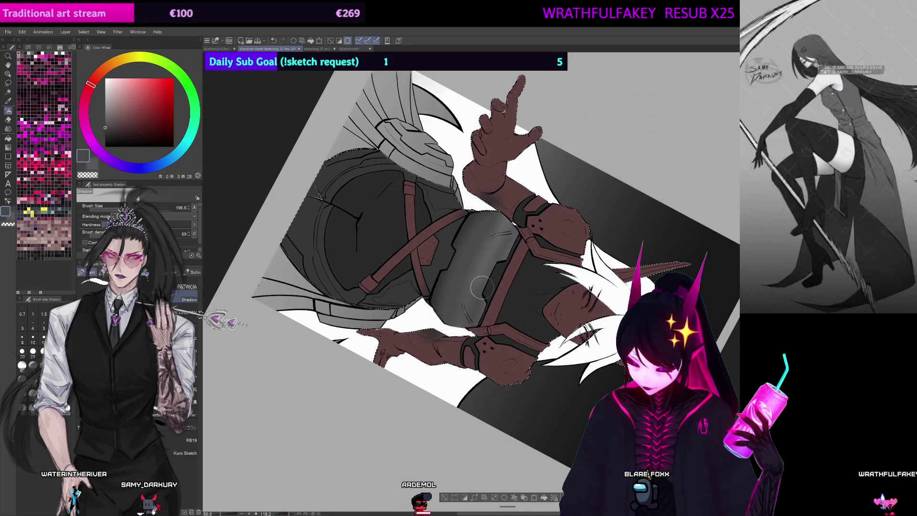
{"action": "left_click_drag", "start_coordinate": [502, 225], "coordinate": [471, 281]}
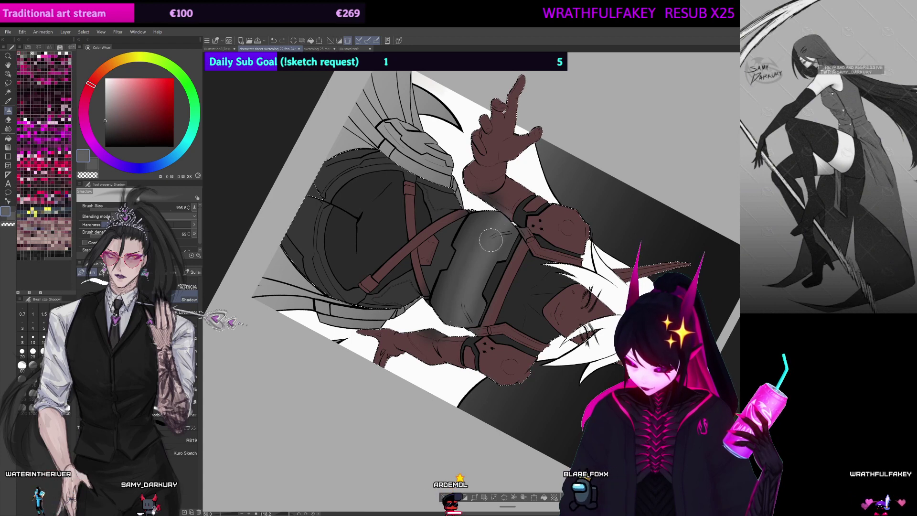
{"action": "left_click", "coordinate": [458, 238], "text": "alt"}
{"action": "mouse_move", "coordinate": [471, 230]}
{"action": "left_mouse_down"}
{"action": "mouse_move", "coordinate": [493, 229]}
{"action": "mouse_move", "coordinate": [476, 224]}
{"action": "mouse_move", "coordinate": [432, 300]}
{"action": "mouse_move", "coordinate": [423, 338]}
{"action": "left_mouse_up"}
{"action": "left_click", "coordinate": [437, 295], "text": "alt"}
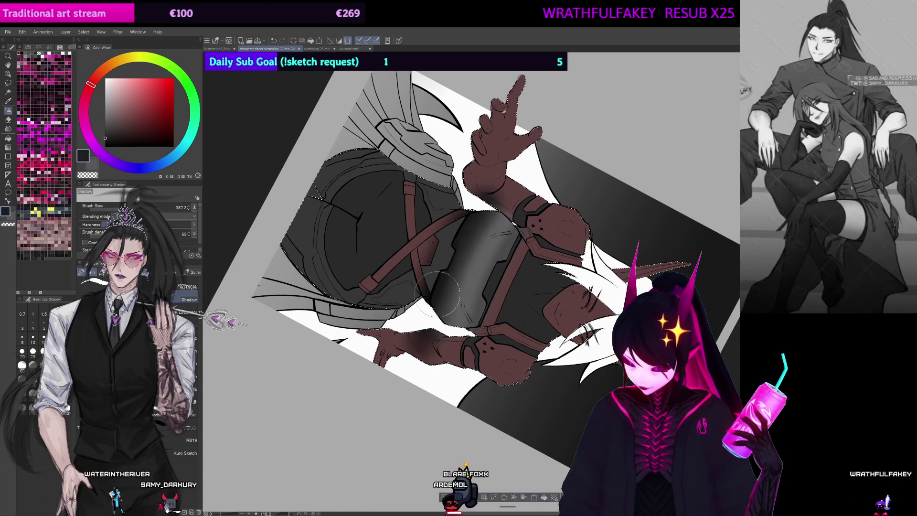
{"action": "left_click", "coordinate": [313, 513]}
{"action": "left_click_drag", "start_coordinate": [655, 197], "coordinate": [667, 182]}
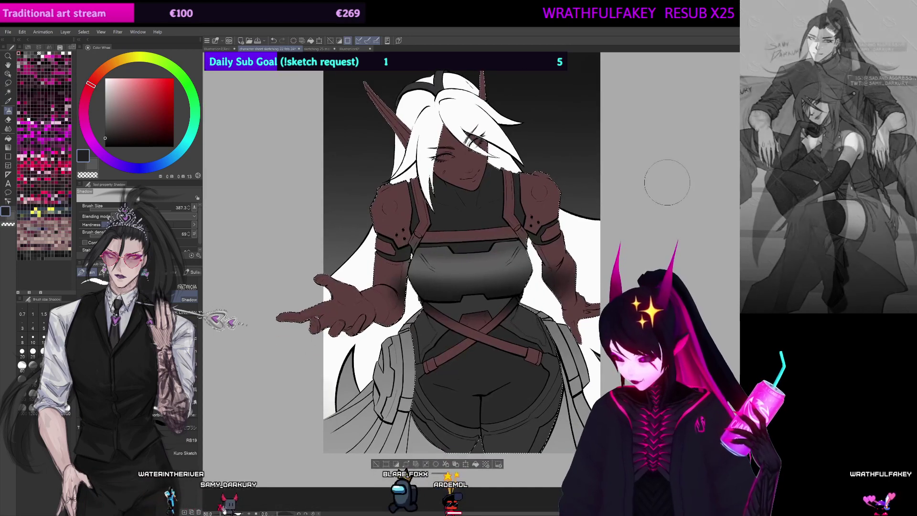
Step: Erase the shading overspray from the forearms and the central waist plate
{"action": "key", "text": "e"}
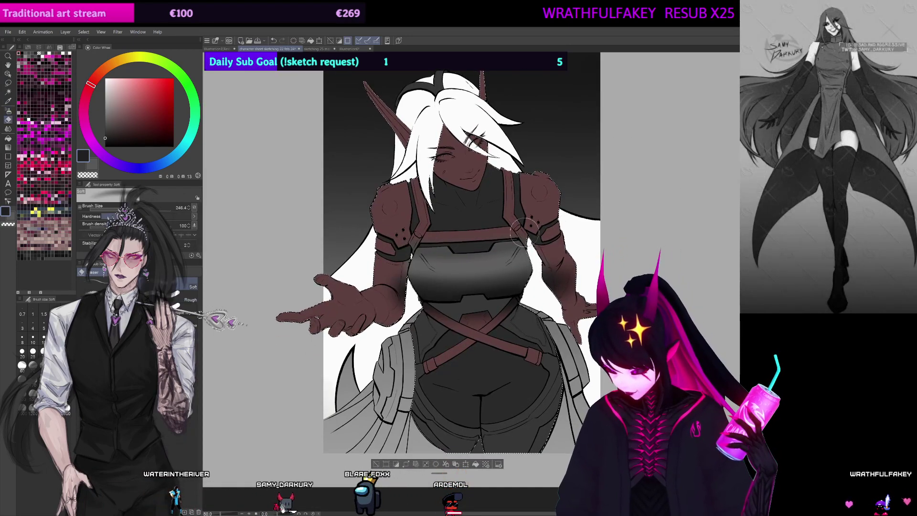
{"action": "key", "text": "p"}
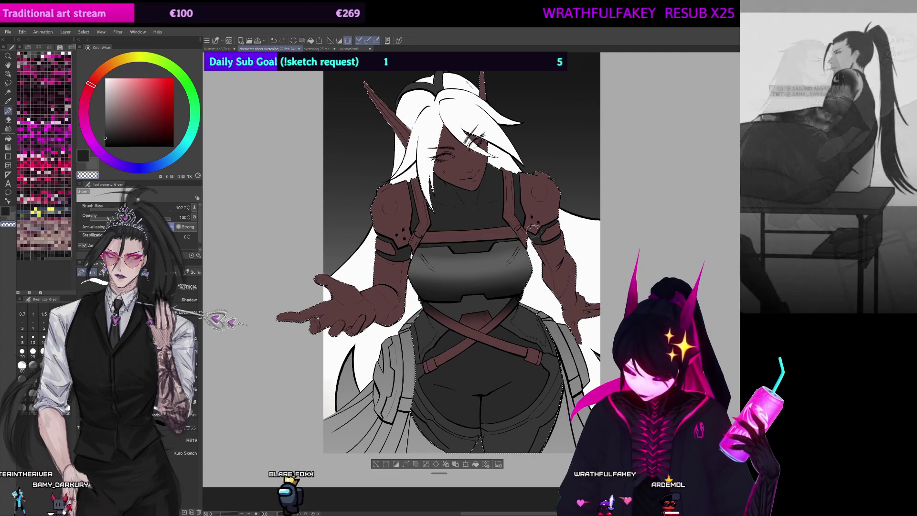
{"action": "left_click_drag", "start_coordinate": [594, 186], "coordinate": [586, 159]}
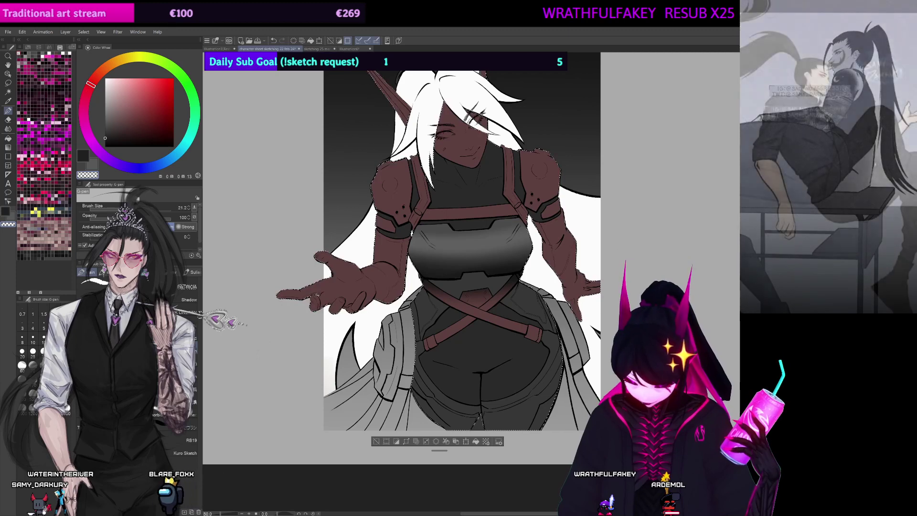
{"action": "left_click_drag", "start_coordinate": [421, 281], "coordinate": [424, 281]}
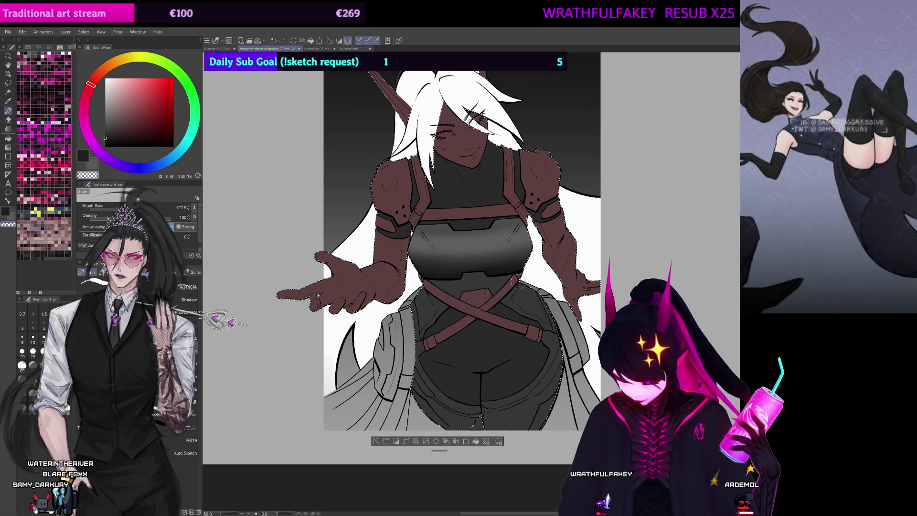
{"action": "left_click_drag", "start_coordinate": [506, 287], "coordinate": [520, 279]}
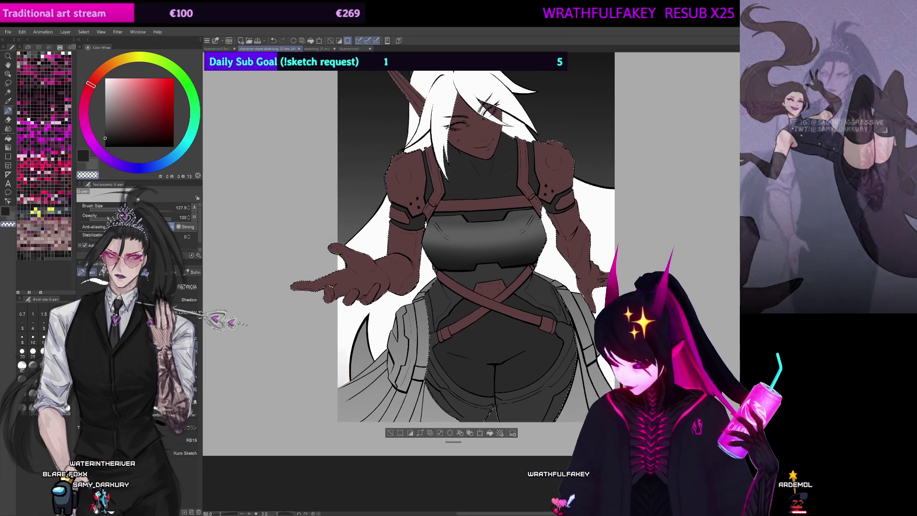
Step: Clean up the shading along the chest plate's lower edge with a small transparent brush in a rotated view
{"action": "key", "text": "bracketleft"}
{"action": "mouse_move", "coordinate": [556, 321]}
{"action": "left_mouse_down"}
{"action": "mouse_move", "coordinate": [562, 340]}
{"action": "mouse_move", "coordinate": [486, 390]}
{"action": "left_mouse_up"}
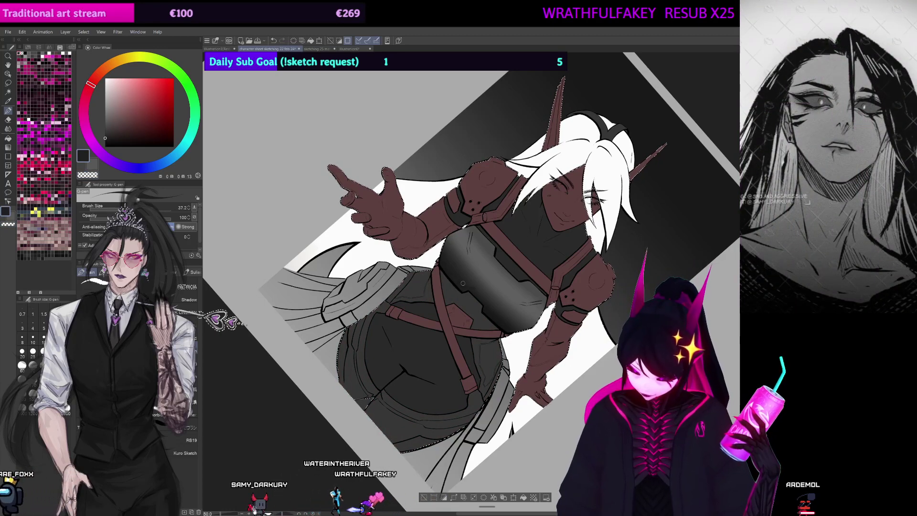
{"action": "key", "text": "c"}
{"action": "left_click_drag", "start_coordinate": [456, 283], "coordinate": [490, 316]}
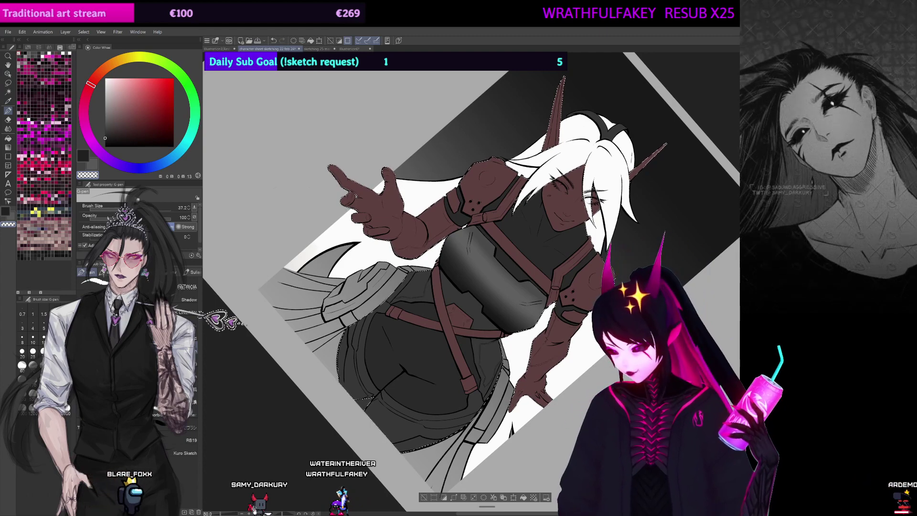
{"action": "key", "text": "ctrl+at"}
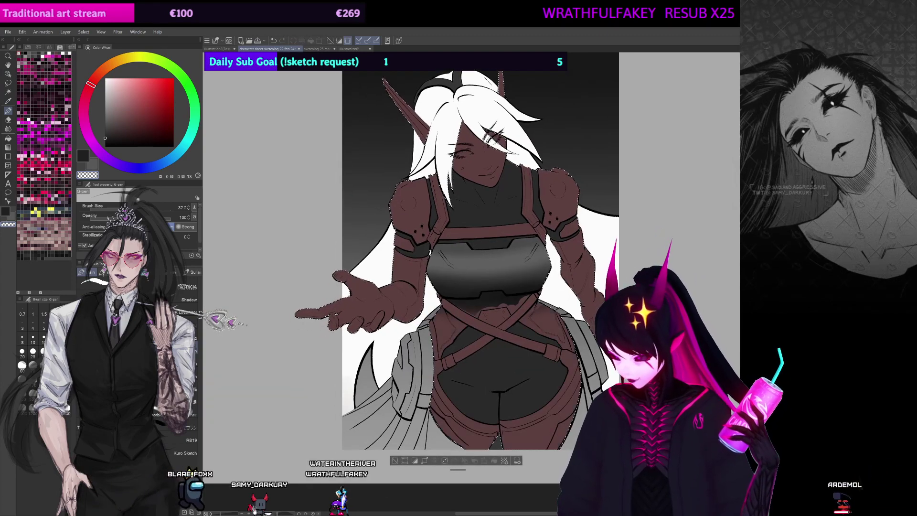
Step: Replace the character selection with a loose lasso selection around the central waist plate
{"action": "key", "text": "m"}
{"action": "mouse_move", "coordinate": [500, 297]}
{"action": "left_mouse_down"}
{"action": "mouse_move", "coordinate": [492, 321]}
{"action": "mouse_move", "coordinate": [518, 306]}
{"action": "left_mouse_up"}
{"action": "key", "text": "ctrl+z"}
{"action": "key", "text": "ctrl+d"}
{"action": "key", "text": "p"}
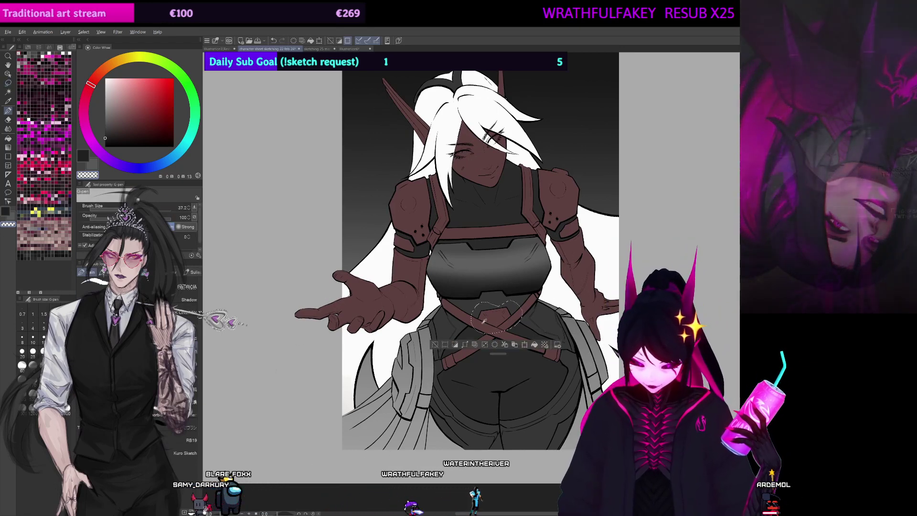
Step: Trim the lasso selection to the central waist plate's outline and deselect it
{"action": "key", "text": "m"}
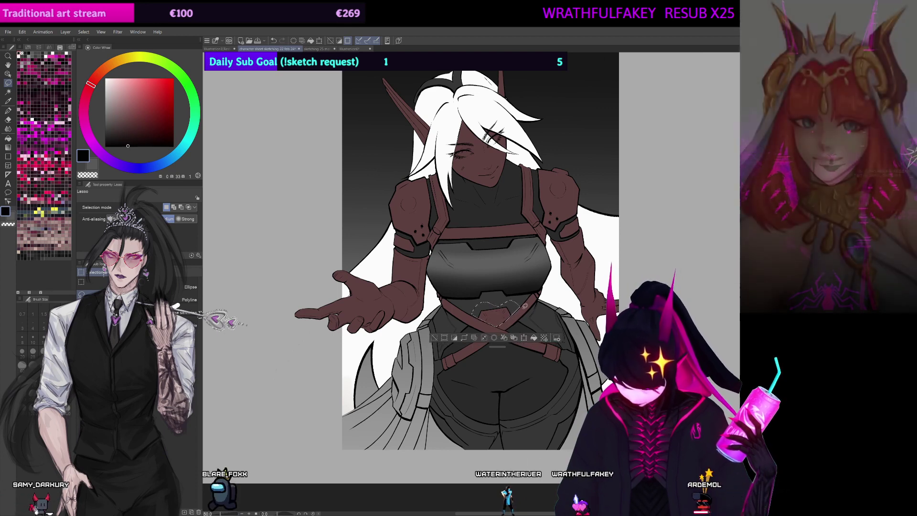
{"action": "key", "text": "p"}
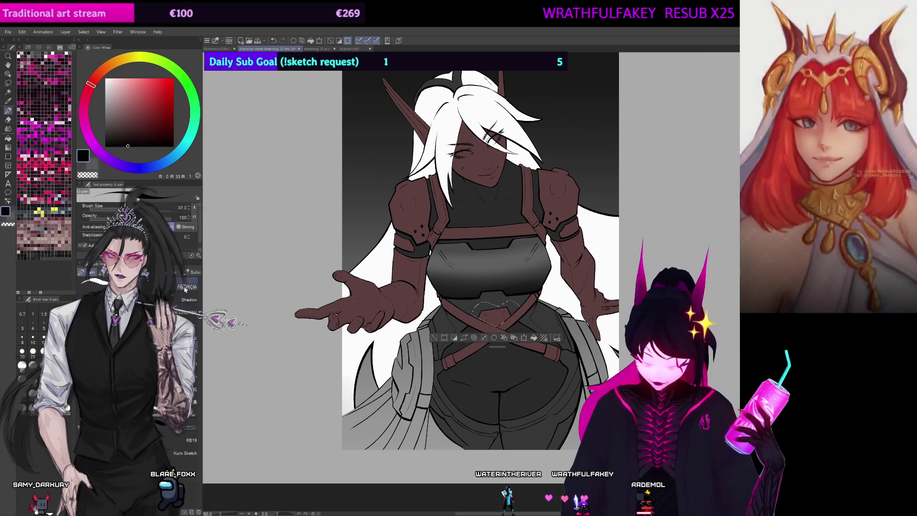
{"action": "scroll", "coordinate": [606, 198], "scroll_direction": "up", "scroll_amount": 5}
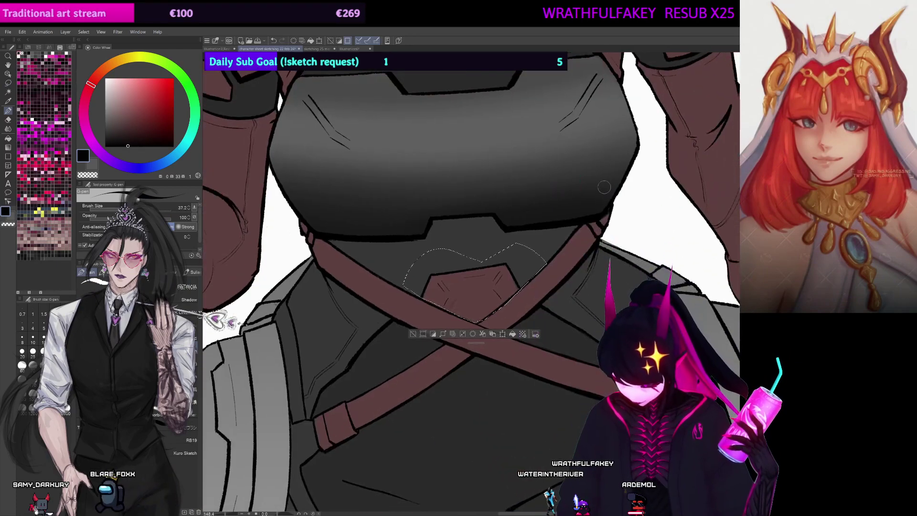
{"action": "key", "text": "m"}
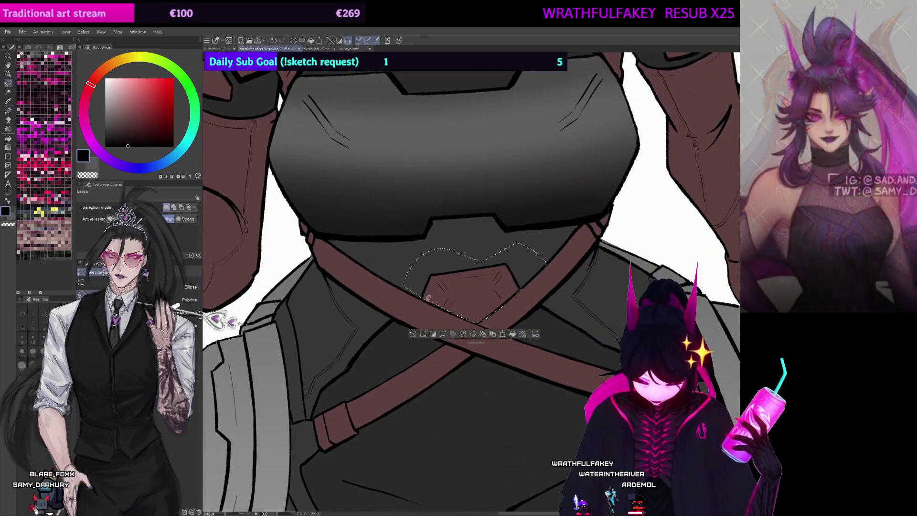
{"action": "left_click_drag", "start_coordinate": [428, 298], "coordinate": [439, 304]}
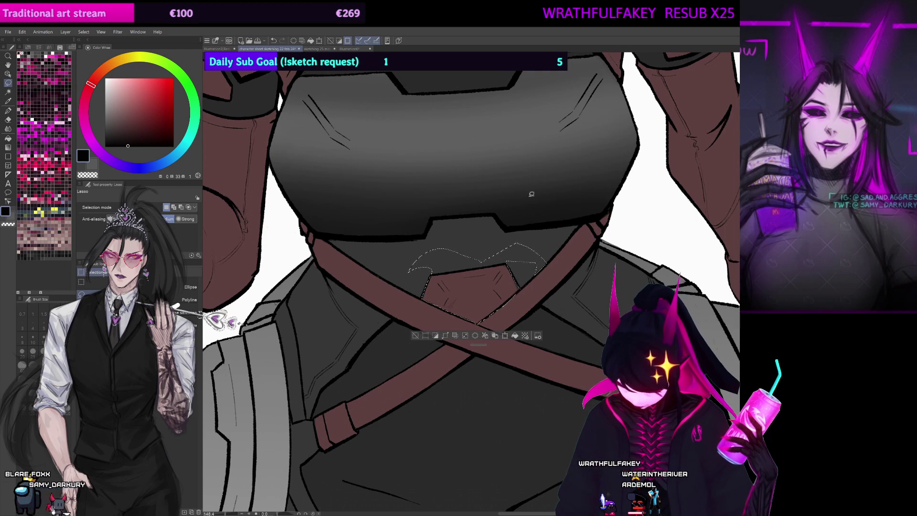
{"action": "left_click_drag", "start_coordinate": [430, 275], "coordinate": [483, 265]}
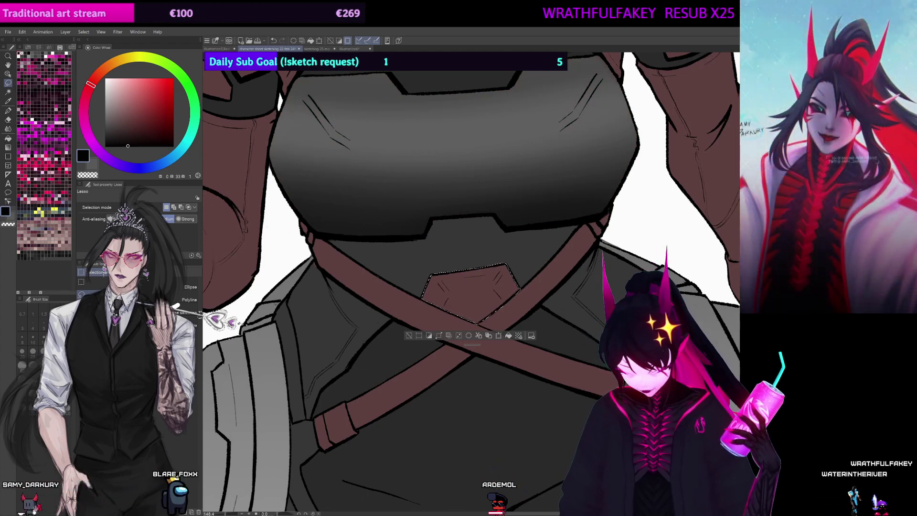
{"action": "key", "text": "ctrl+d"}
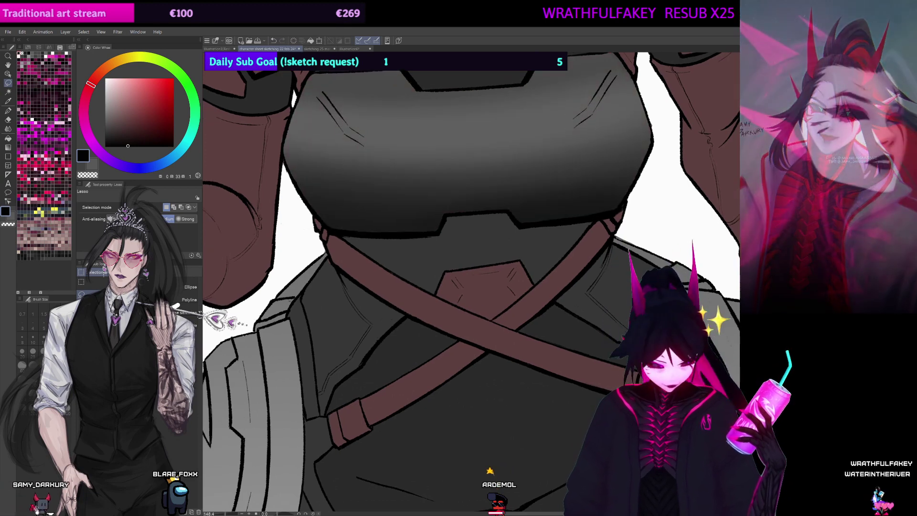
Step: Shade the small pentagonal waist plate with a soft brush, using gray tones sampled from the chest plate
{"action": "key", "text": "b"}
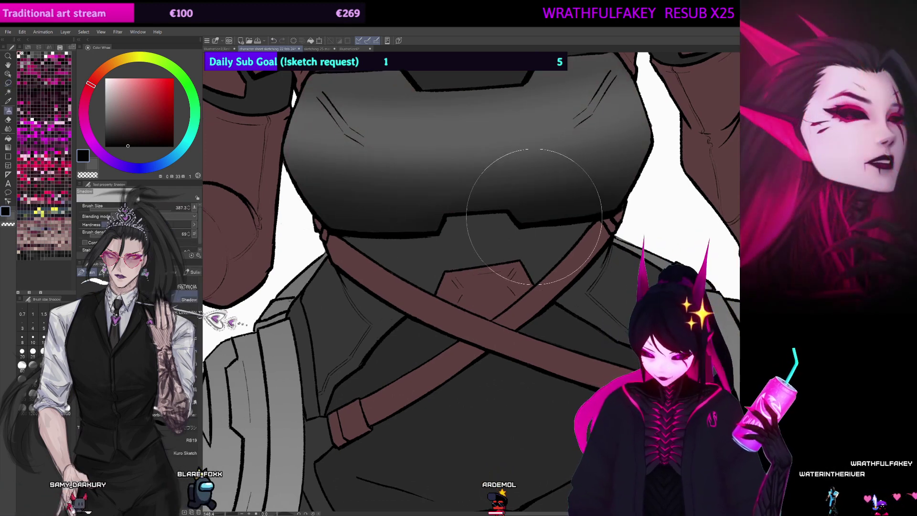
{"action": "left_click_drag", "start_coordinate": [495, 291], "coordinate": [486, 316]}
{"action": "mouse_move", "coordinate": [420, 303]}
{"action": "left_mouse_down"}
{"action": "mouse_move", "coordinate": [473, 294]}
{"action": "mouse_move", "coordinate": [452, 272]}
{"action": "mouse_move", "coordinate": [535, 262]}
{"action": "mouse_move", "coordinate": [475, 306]}
{"action": "mouse_move", "coordinate": [505, 302]}
{"action": "left_mouse_up"}
{"action": "key", "text": "ctrl+z"}
{"action": "key", "text": "ctrl+z"}
{"action": "left_click", "coordinate": [541, 158], "text": "alt"}
{"action": "mouse_move", "coordinate": [530, 262]}
{"action": "left_mouse_down"}
{"action": "mouse_move", "coordinate": [510, 286]}
{"action": "mouse_move", "coordinate": [525, 268]}
{"action": "mouse_move", "coordinate": [456, 284]}
{"action": "mouse_move", "coordinate": [505, 306]}
{"action": "left_mouse_up"}
{"action": "left_click", "coordinate": [463, 272], "text": "alt"}
{"action": "key", "text": "ctrl+z"}
{"action": "mouse_move", "coordinate": [563, 253]}
{"action": "left_mouse_down"}
{"action": "mouse_move", "coordinate": [535, 272]}
{"action": "mouse_move", "coordinate": [466, 270]}
{"action": "left_mouse_up"}
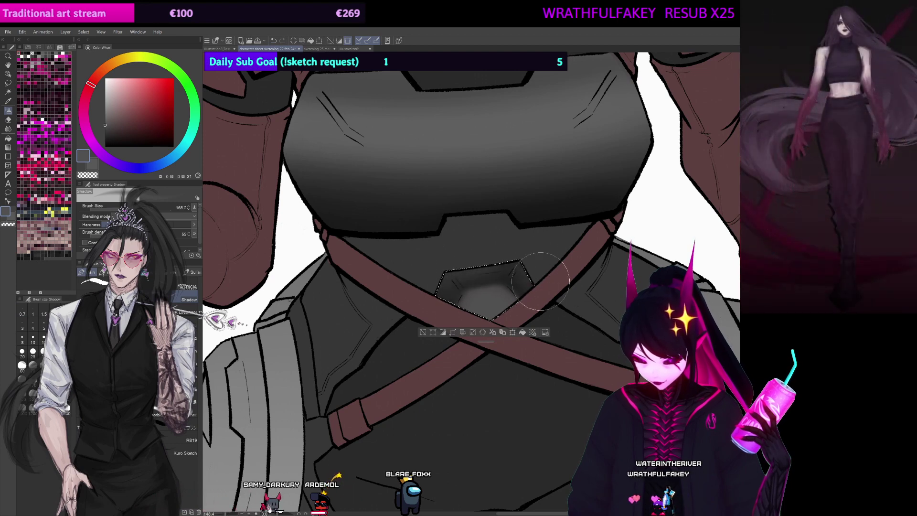
{"action": "left_click_drag", "start_coordinate": [563, 301], "coordinate": [536, 336]}
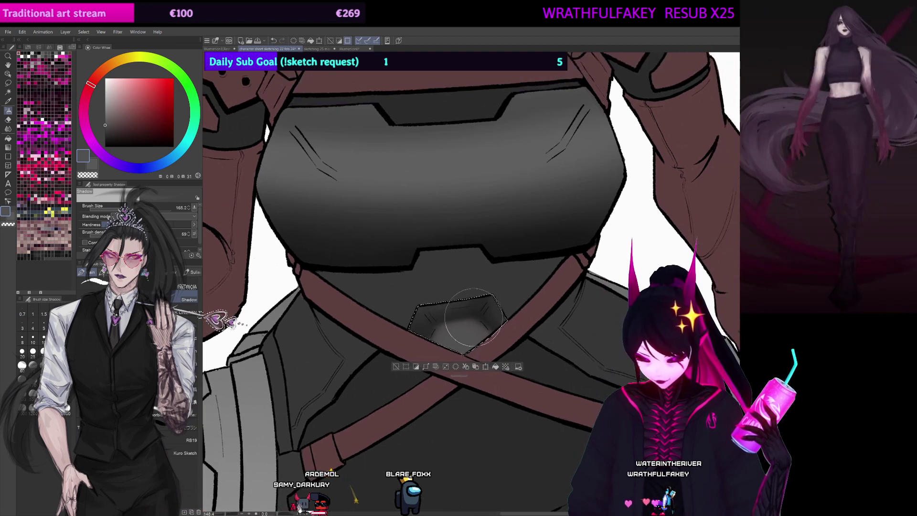
Step: Paint soft dark strokes over the crease lines of the small waist plate and on both sides of the chest plate
{"action": "left_click", "coordinate": [524, 243], "text": "alt"}
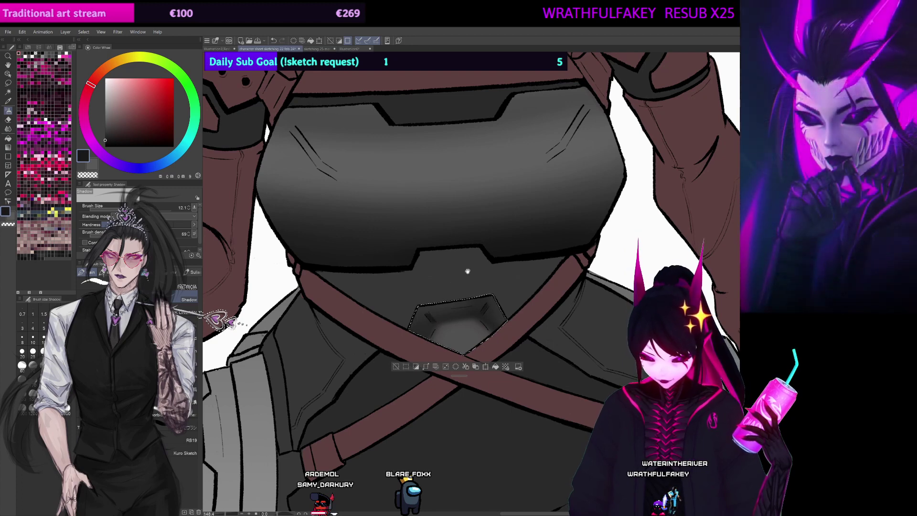
{"action": "left_click_drag", "start_coordinate": [467, 271], "coordinate": [432, 371]}
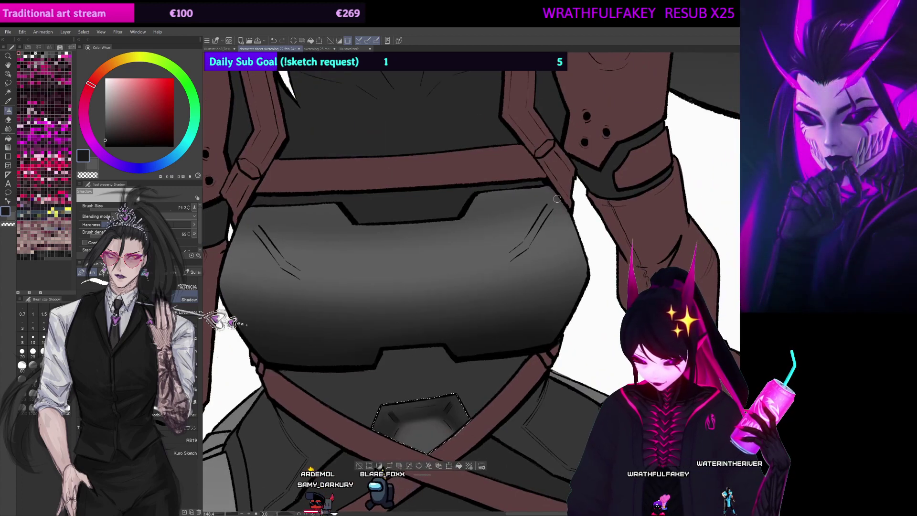
{"action": "key", "text": "ctrl+d"}
{"action": "left_click_drag", "start_coordinate": [550, 206], "coordinate": [506, 261]}
{"action": "left_click_drag", "start_coordinate": [539, 221], "coordinate": [601, 206]}
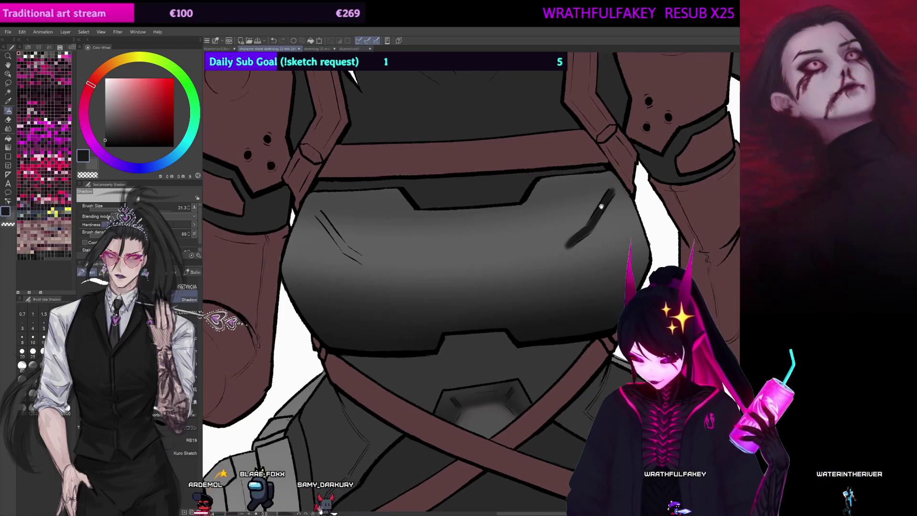
{"action": "left_click_drag", "start_coordinate": [340, 236], "coordinate": [411, 298]}
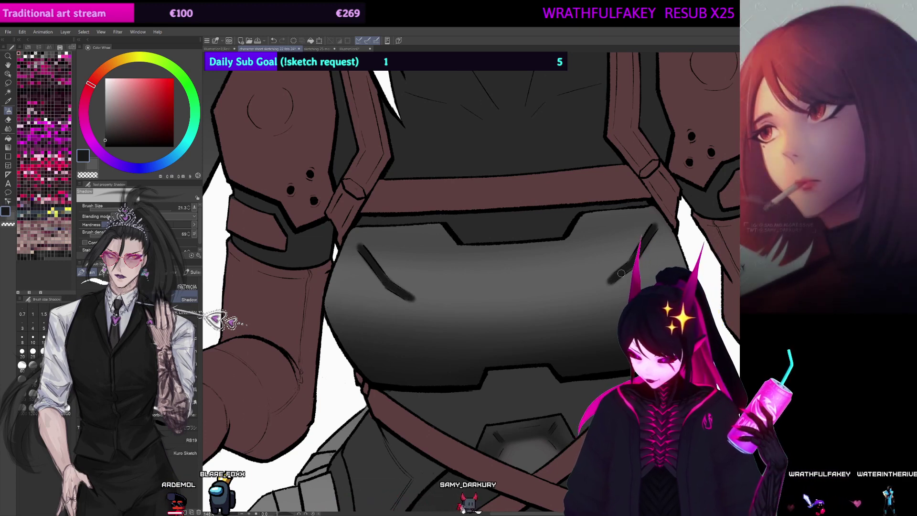
{"action": "left_click", "coordinate": [445, 351], "text": "alt"}
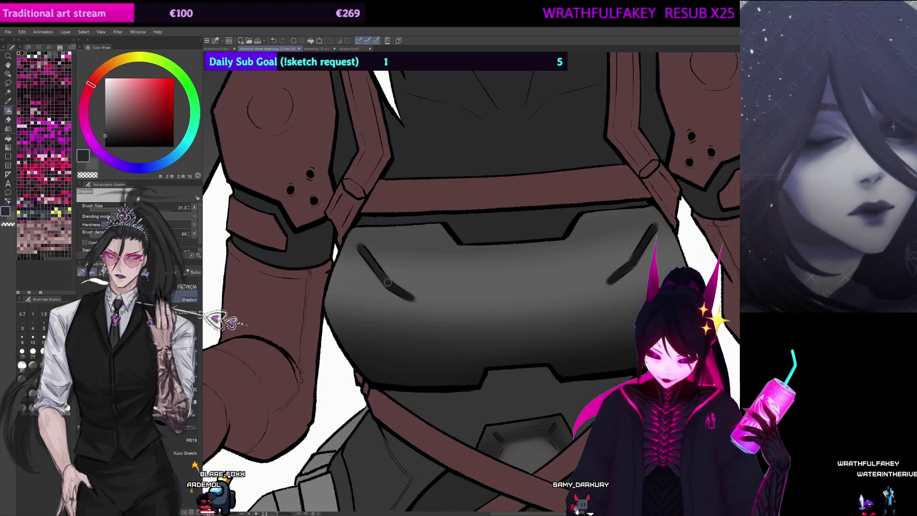
{"action": "scroll", "coordinate": [632, 264], "scroll_direction": "down", "scroll_amount": 6}
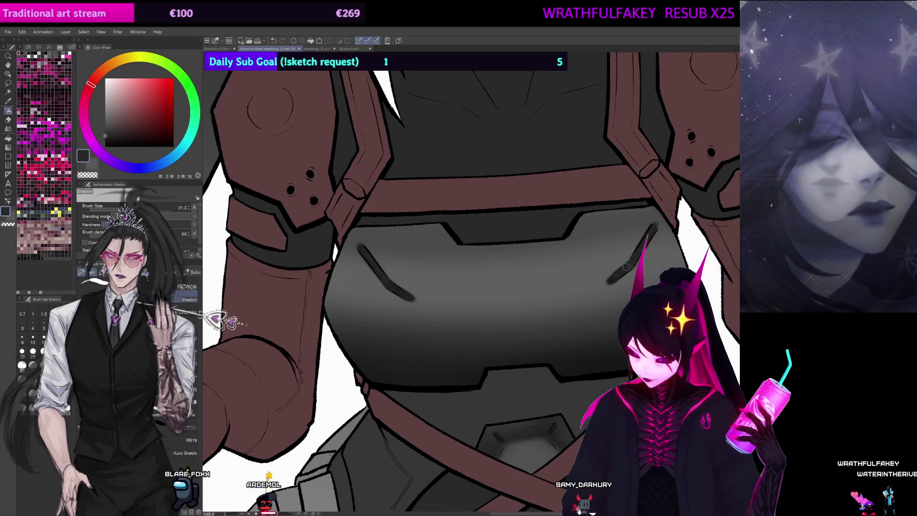
Step: Restore the armor selection and rework the small waist plate's shading with a larger soft brush in sampled dark grays
{"action": "scroll", "coordinate": [475, 287], "scroll_direction": "up", "scroll_amount": 3}
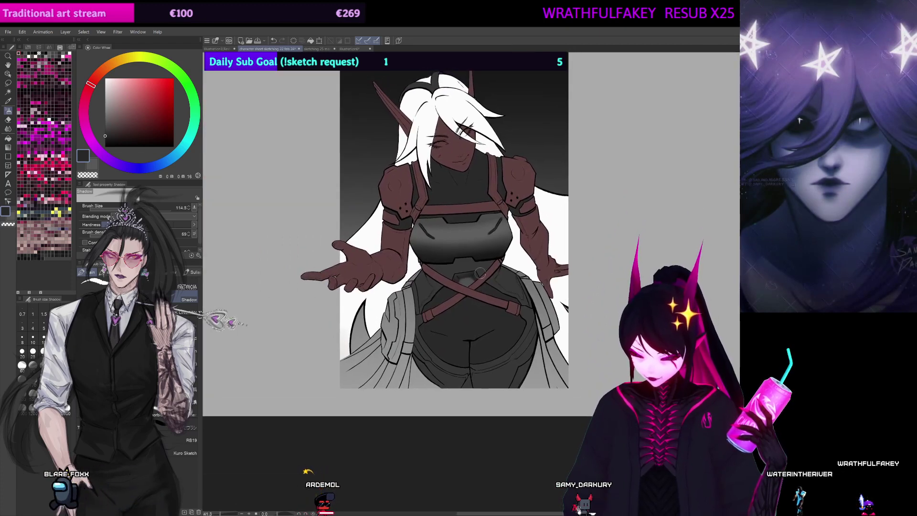
{"action": "key", "text": "ctrl+shift+d"}
{"action": "key", "text": "]"}
{"action": "key", "text": "]"}
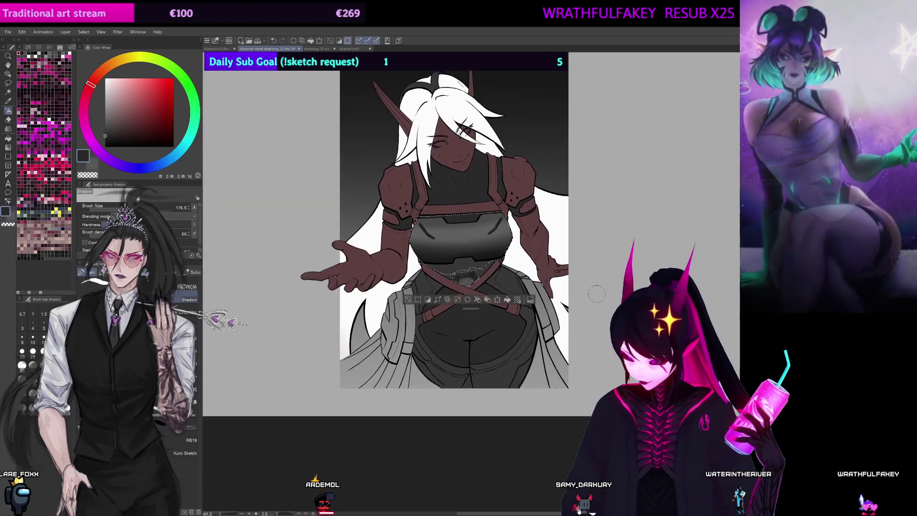
{"action": "left_click", "coordinate": [471, 277], "text": "alt"}
{"action": "left_click_drag", "start_coordinate": [459, 277], "coordinate": [473, 278]}
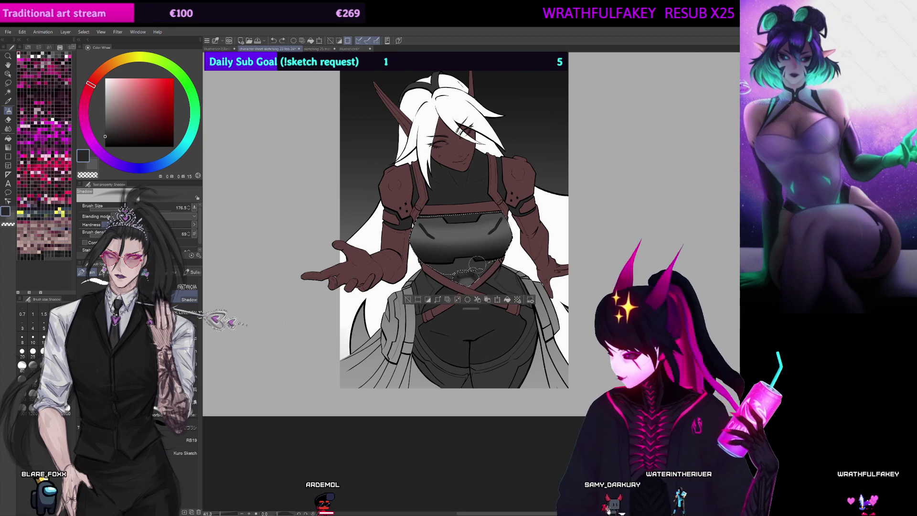
{"action": "left_click", "coordinate": [489, 251], "text": "alt"}
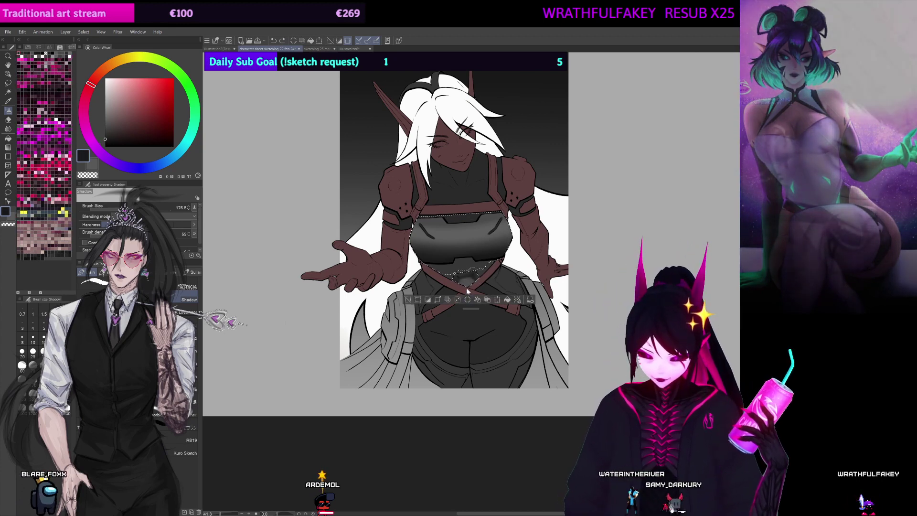
{"action": "key", "text": "]"}
{"action": "left_click_drag", "start_coordinate": [465, 276], "coordinate": [474, 280]}
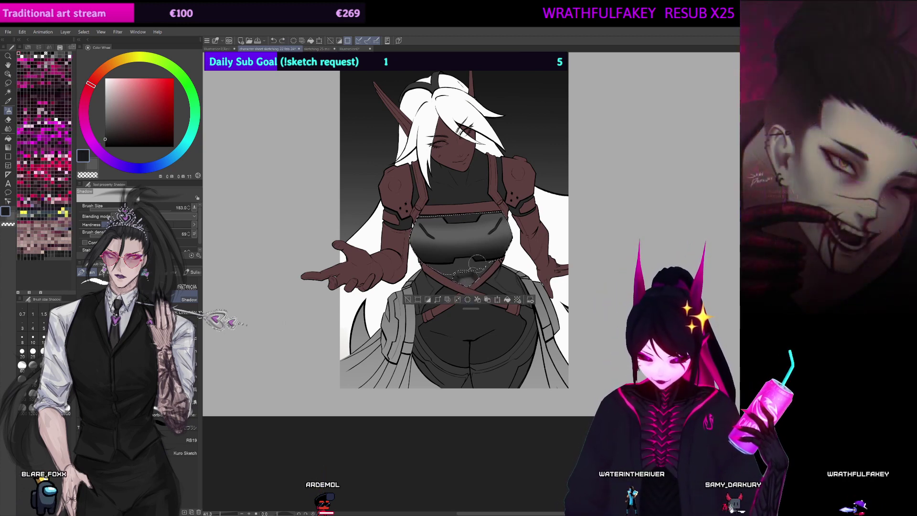
Step: Refine the small waist plate's gradient with lighter and darker sampled grays, and save the file
{"action": "left_click", "coordinate": [466, 274], "text": "alt"}
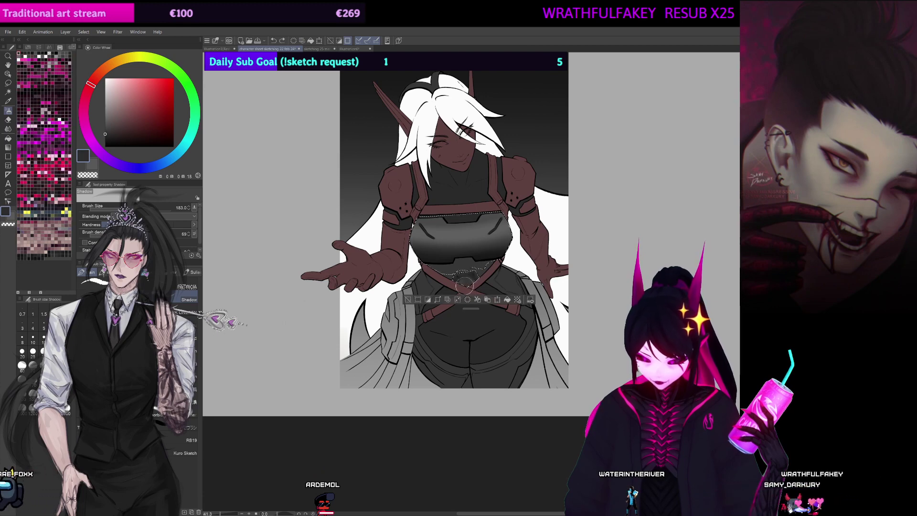
{"action": "left_click_drag", "start_coordinate": [465, 286], "coordinate": [468, 278]}
{"action": "key", "text": "ctrl+s"}
{"action": "left_click", "coordinate": [473, 277], "text": "alt"}
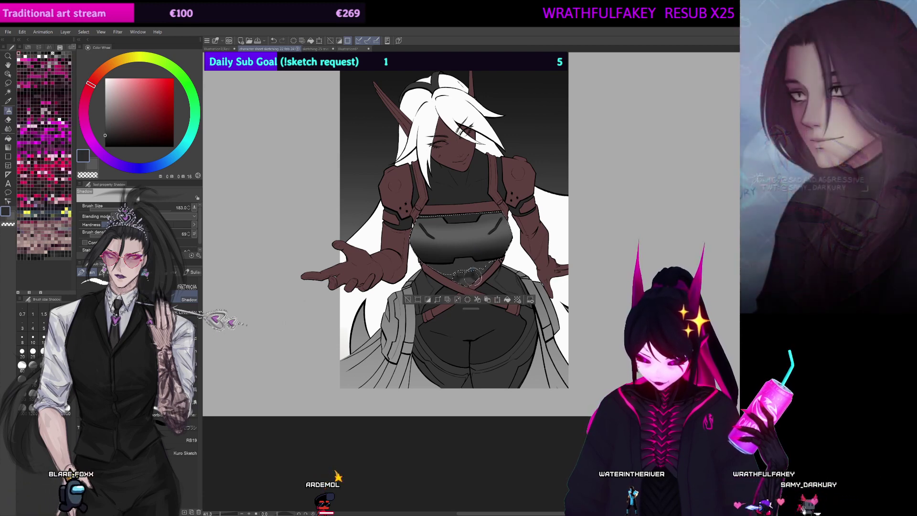
{"action": "left_click", "coordinate": [461, 283], "text": "alt"}
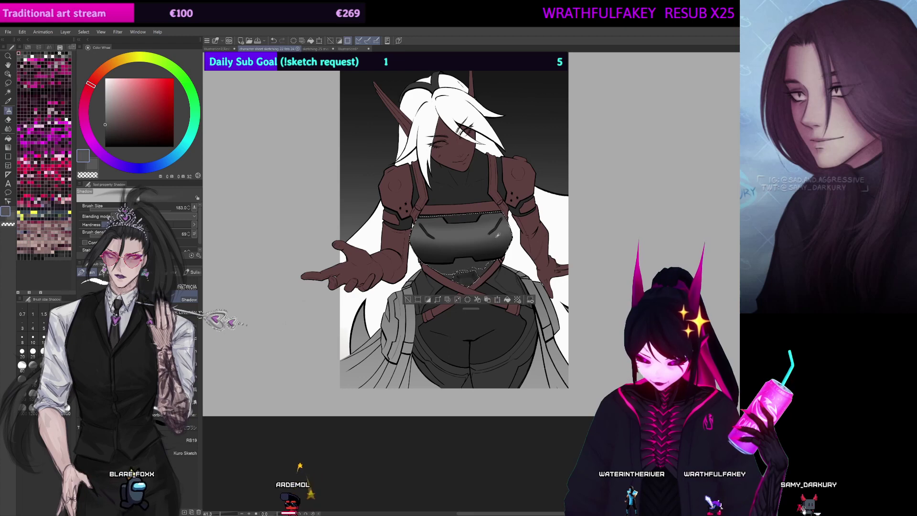
{"action": "left_click", "coordinate": [497, 236], "text": "alt"}
{"action": "left_click_drag", "start_coordinate": [467, 269], "coordinate": [477, 277]}
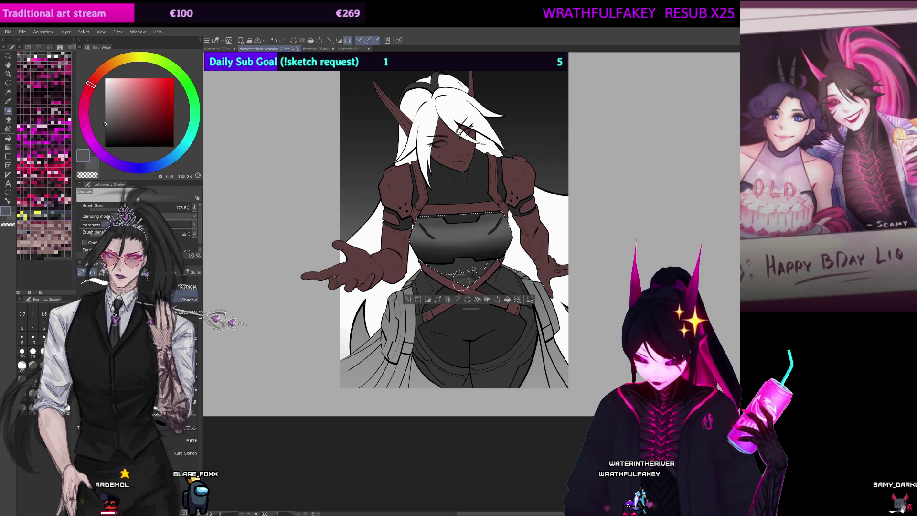
{"action": "left_click", "coordinate": [461, 282], "text": "alt"}
{"action": "mouse_move", "coordinate": [559, 222]}
{"action": "left_mouse_down"}
{"action": "mouse_move", "coordinate": [547, 235]}
{"action": "mouse_move", "coordinate": [559, 234]}
{"action": "mouse_move", "coordinate": [549, 295]}
{"action": "mouse_move", "coordinate": [571, 255]}
{"action": "mouse_move", "coordinate": [570, 231]}
{"action": "left_mouse_up"}
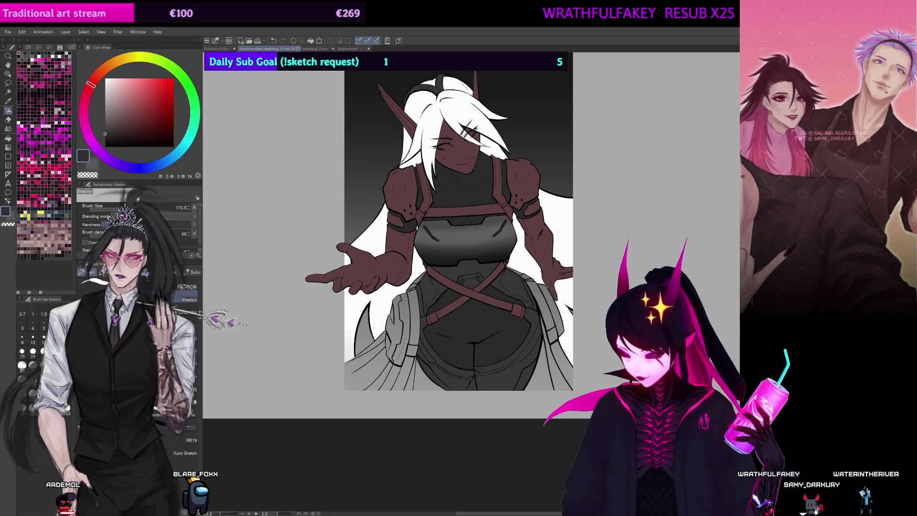
{"action": "left_click_drag", "start_coordinate": [679, 184], "coordinate": [658, 243]}
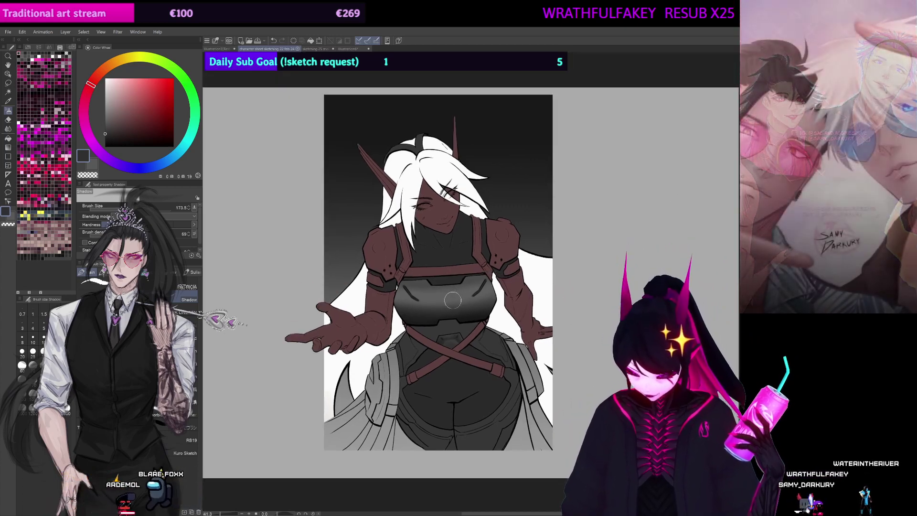
{"action": "left_click", "coordinate": [451, 312], "text": "alt"}
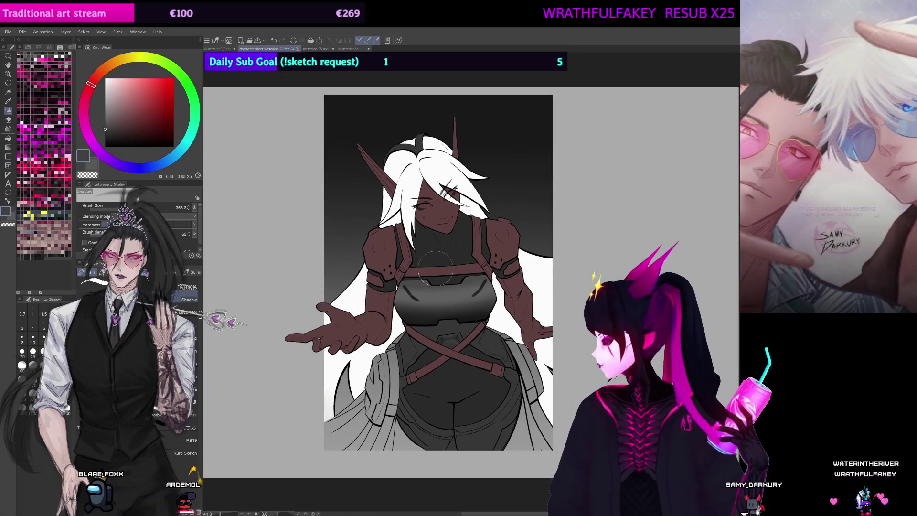
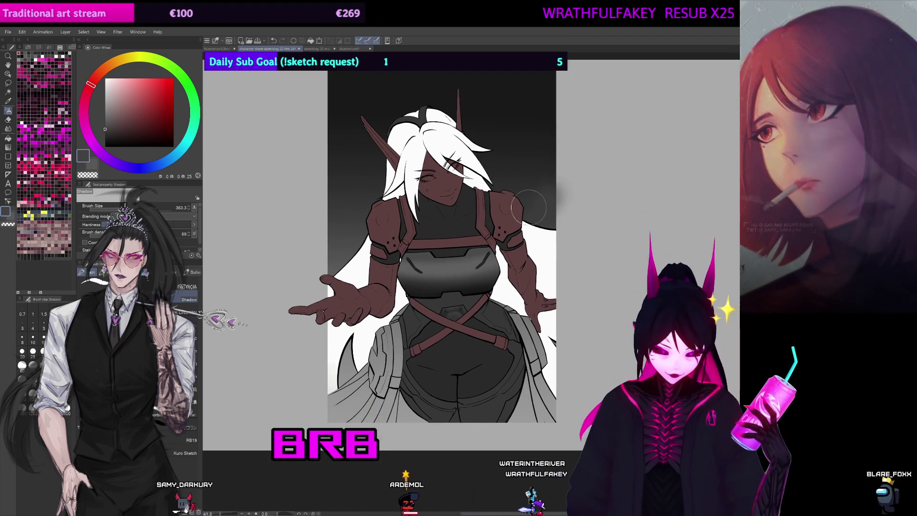
Step: Paint over the chest plate and small waist plate in flat dark gray with the G-pen, and clear the selection
{"action": "key", "text": "p"}
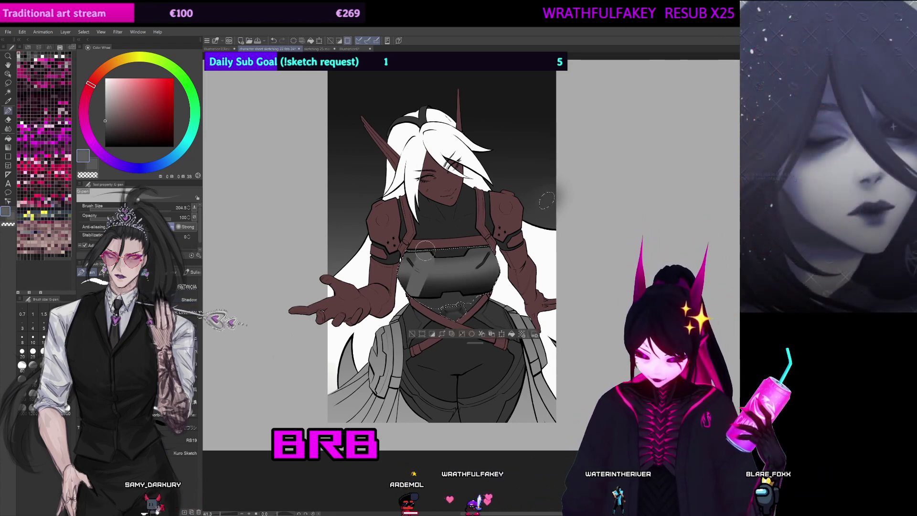
{"action": "mouse_move", "coordinate": [431, 269]}
{"action": "left_mouse_down"}
{"action": "mouse_move", "coordinate": [470, 258]}
{"action": "mouse_move", "coordinate": [454, 311]}
{"action": "left_mouse_up"}
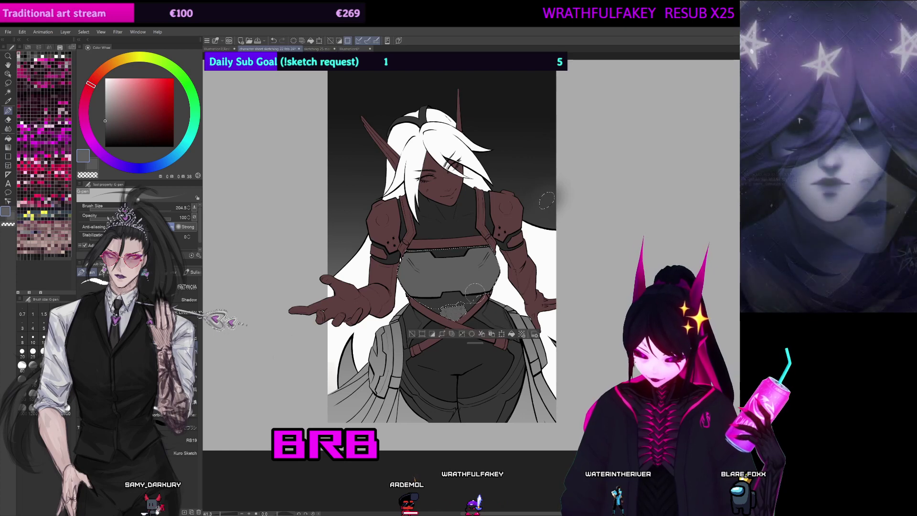
{"action": "left_click_drag", "start_coordinate": [568, 220], "coordinate": [574, 244]}
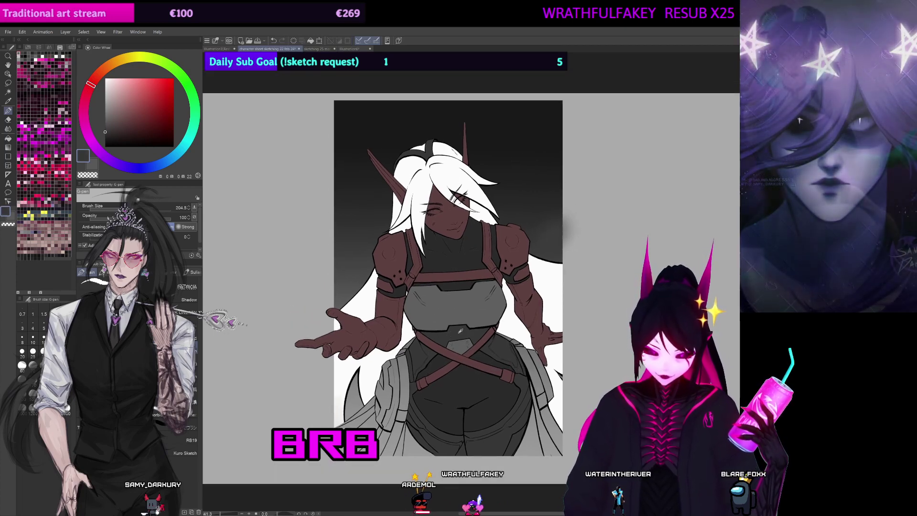
{"action": "left_click", "coordinate": [104, 130]}
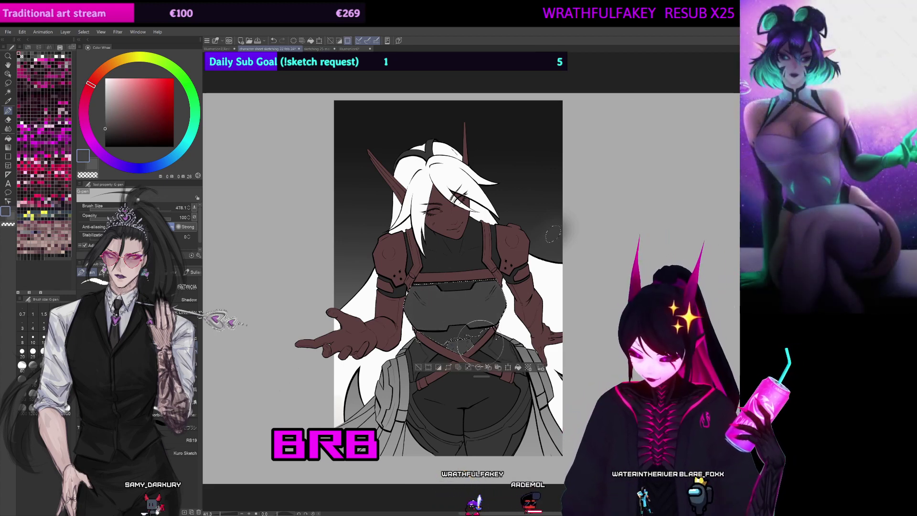
{"action": "key", "text": "ctrl+d"}
Step: Erase part of the stray gray overspray beside the character's shoulder at the canvas edge with the transparent G-pen
{"action": "key", "text": "c"}
{"action": "key", "text": "["}
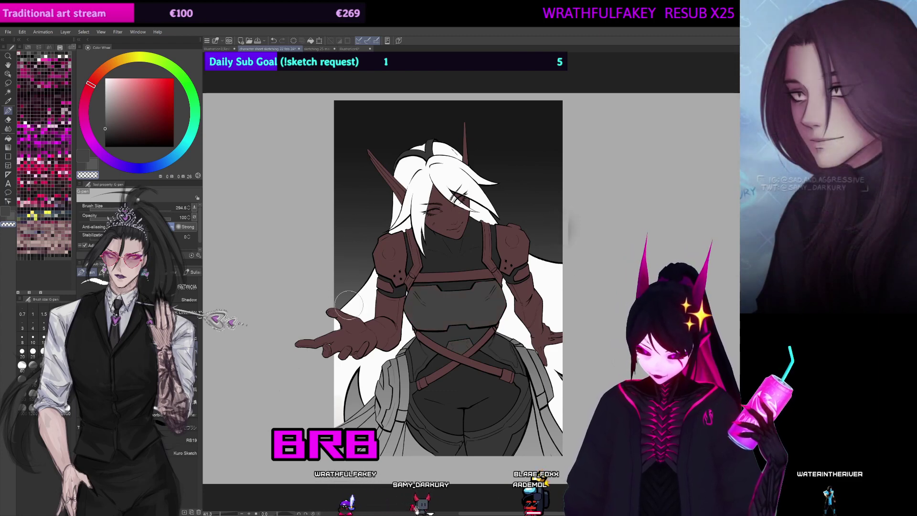
{"action": "left_click_drag", "start_coordinate": [565, 262], "coordinate": [586, 267]}
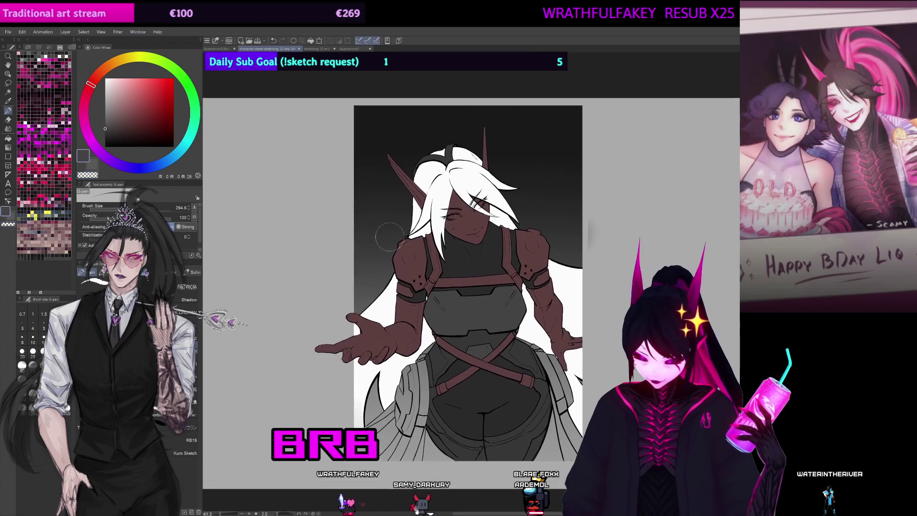
{"action": "key", "text": "ctrl+z"}
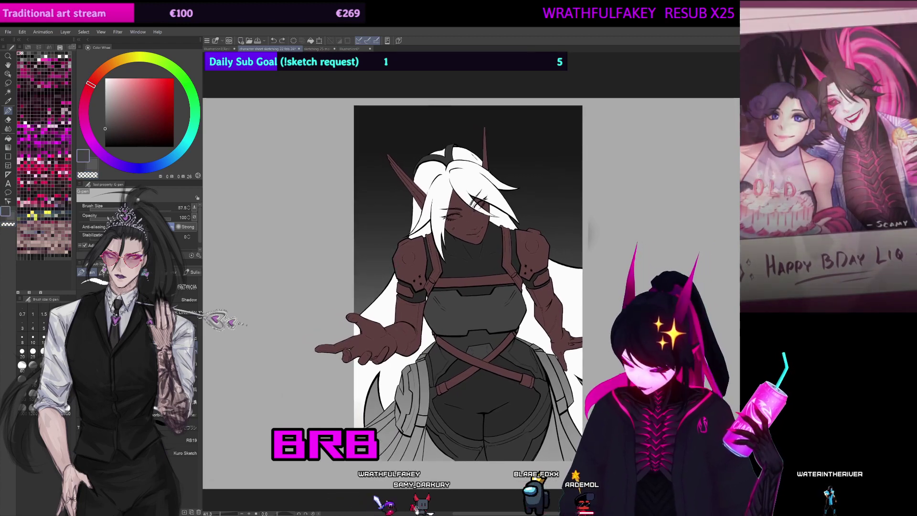
Step: Restore the character selection and paint the shoulder pad above the outstretched hand flat dark gray with the G-pen
{"action": "key", "text": "ctrl+plus"}
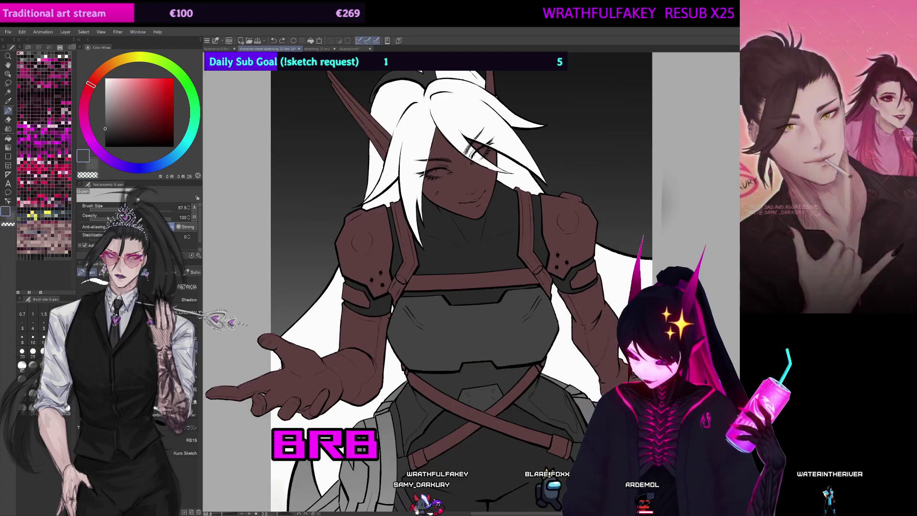
{"action": "key", "text": "ctrl+shift+d"}
{"action": "left_click_drag", "start_coordinate": [509, 328], "coordinate": [546, 343]}
{"action": "left_click_drag", "start_coordinate": [383, 268], "coordinate": [393, 268], "text": "ctrl+alt"}
{"action": "mouse_move", "coordinate": [388, 286]}
{"action": "left_mouse_down"}
{"action": "mouse_move", "coordinate": [376, 259]}
{"action": "mouse_move", "coordinate": [386, 280]}
{"action": "mouse_move", "coordinate": [407, 291]}
{"action": "mouse_move", "coordinate": [394, 299]}
{"action": "mouse_move", "coordinate": [409, 308]}
{"action": "left_mouse_up"}
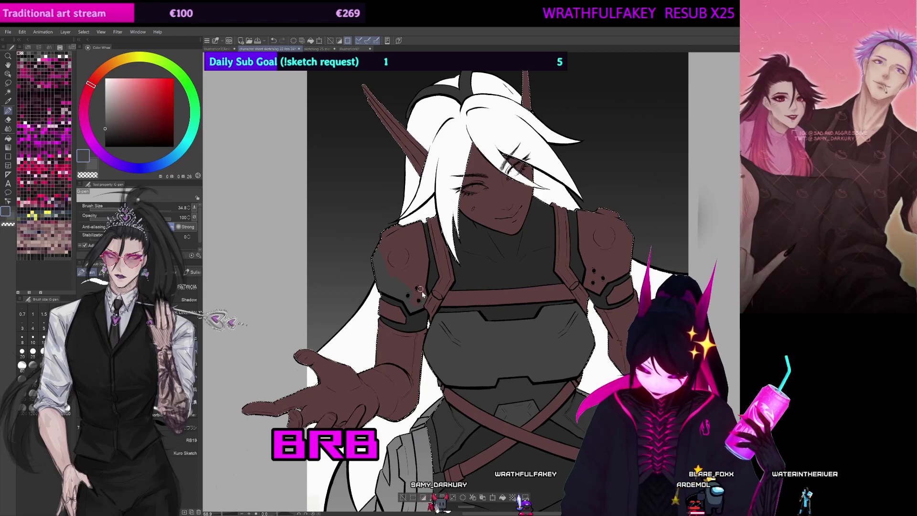
{"action": "key", "text": "bracketright"}
{"action": "key", "text": "bracketright"}
{"action": "key", "text": "bracketright"}
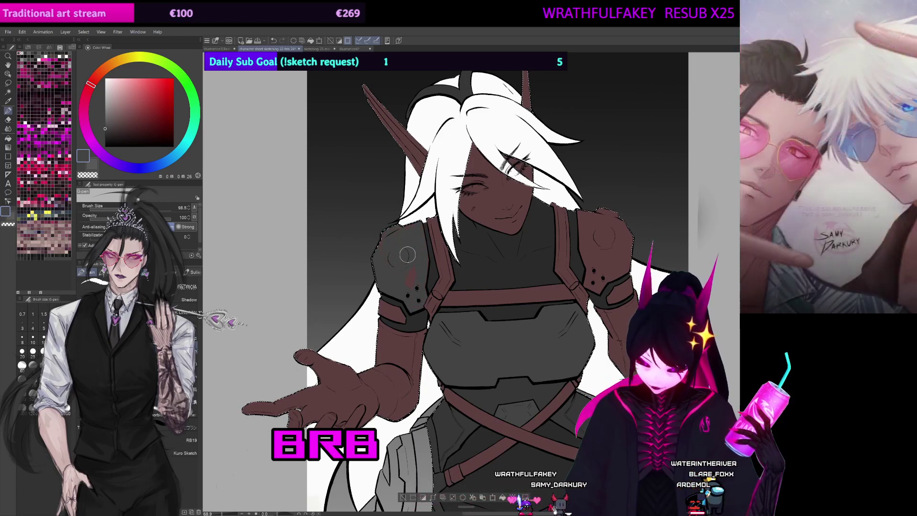
Step: Paint the opposite shoulder pad and the armband on the outstretched arm flat dark gray
{"action": "left_click_drag", "start_coordinate": [589, 161], "coordinate": [524, 160]}
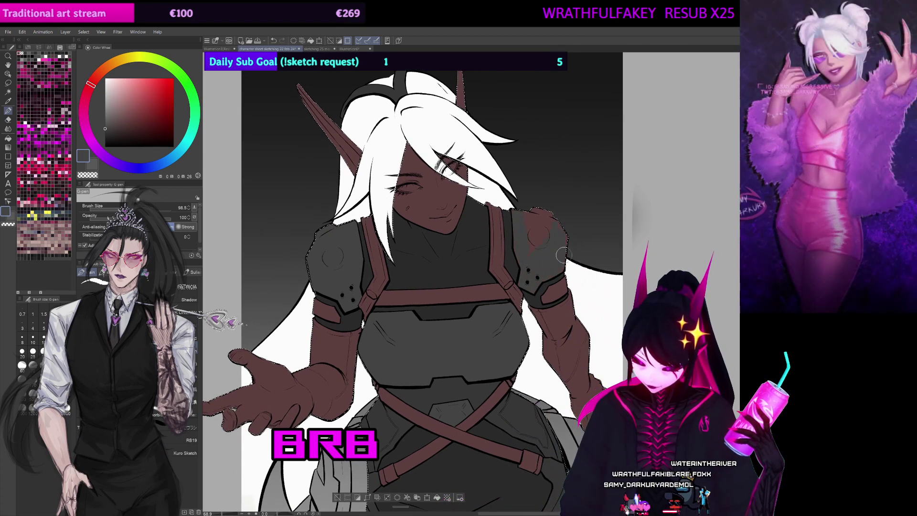
{"action": "left_click_drag", "start_coordinate": [533, 225], "coordinate": [581, 208]}
{"action": "left_click_drag", "start_coordinate": [323, 253], "coordinate": [332, 250]}
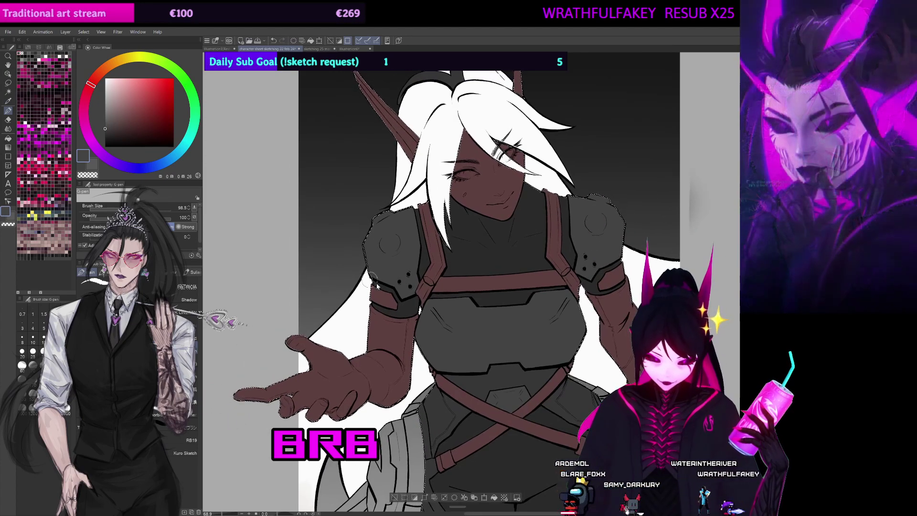
{"action": "left_click_drag", "start_coordinate": [376, 285], "coordinate": [372, 282]}
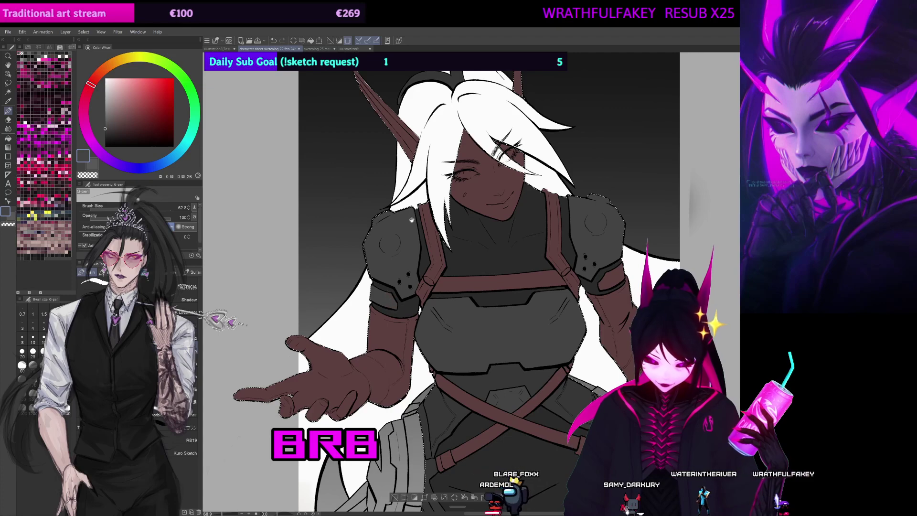
Step: Paint both long pointed ears and the auto-selected hair band flat dark gray with the G-pen, and clear the selection
{"action": "left_click_drag", "start_coordinate": [411, 220], "coordinate": [379, 218]}
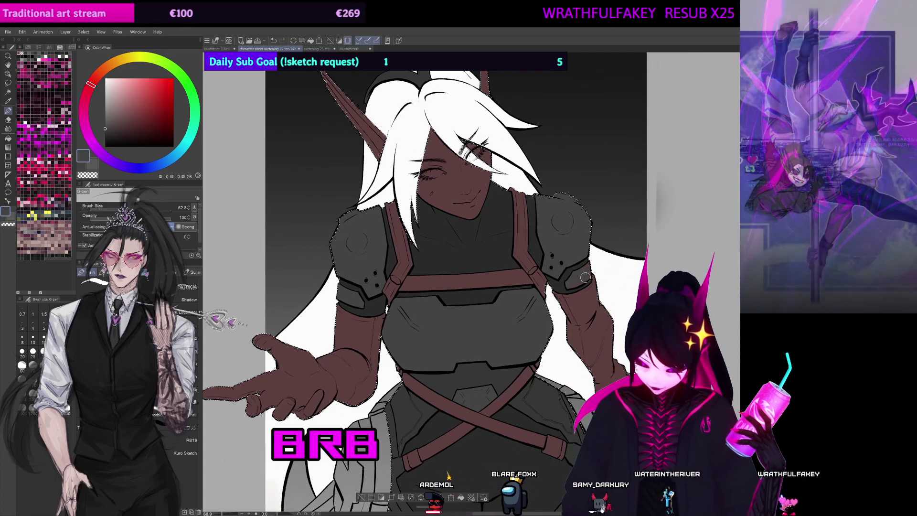
{"action": "left_click_drag", "start_coordinate": [477, 234], "coordinate": [521, 323]}
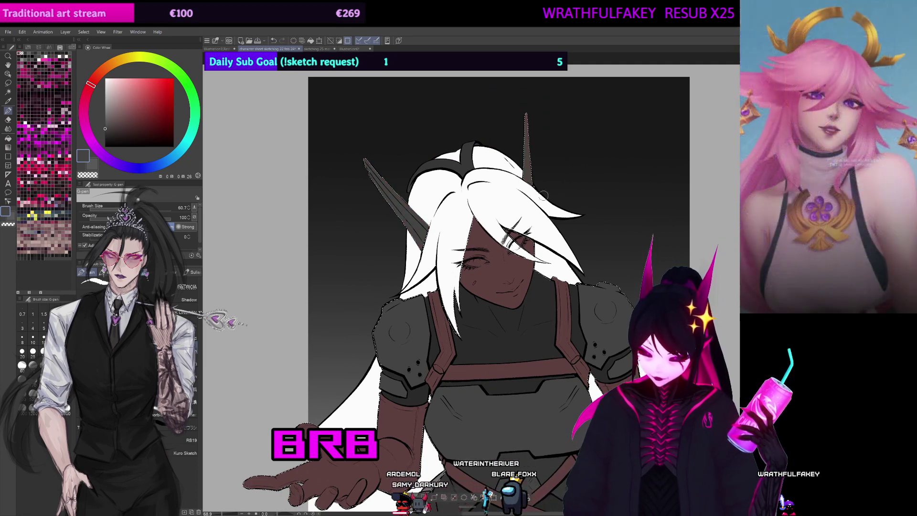
{"action": "left_click_drag", "start_coordinate": [530, 178], "coordinate": [532, 195]}
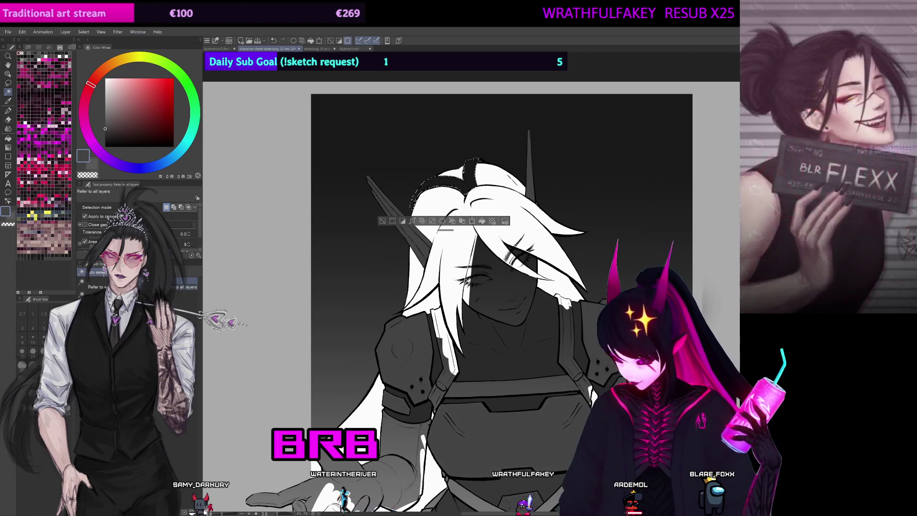
{"action": "key", "text": "e"}
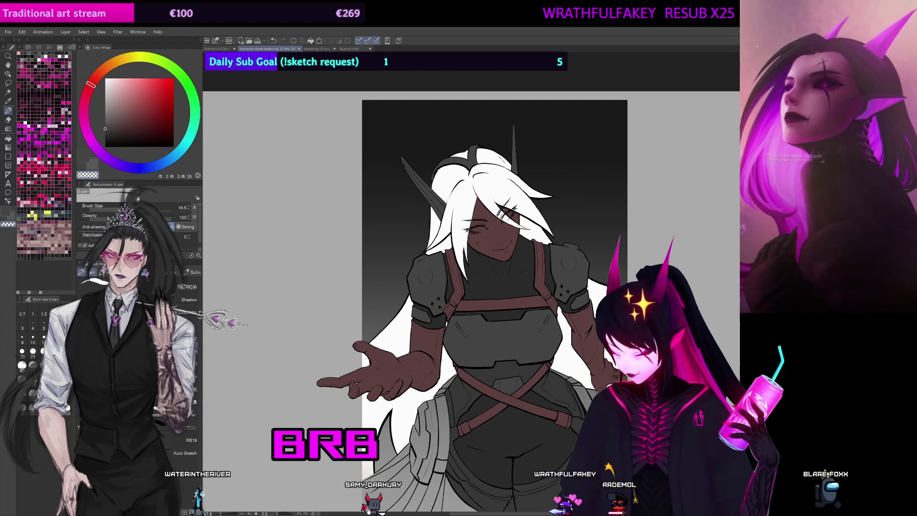
Step: Sample the light gray around the canvas as the drawing color and restore the character selection
{"action": "left_click", "coordinate": [291, 125], "text": "alt"}
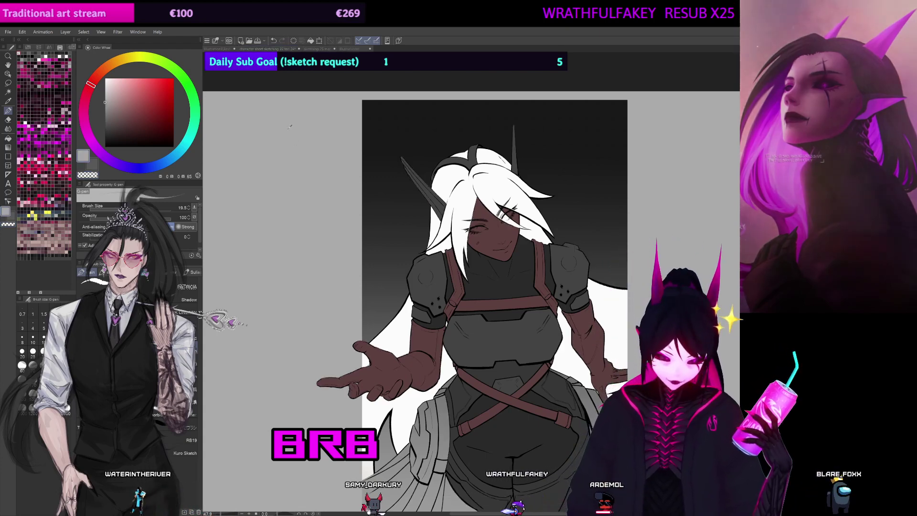
{"action": "key", "text": "ctrl+shift+d"}
{"action": "mouse_move", "coordinate": [319, 377]}
{"action": "left_mouse_down"}
{"action": "mouse_move", "coordinate": [328, 393]}
{"action": "mouse_move", "coordinate": [354, 393]}
{"action": "left_mouse_up"}
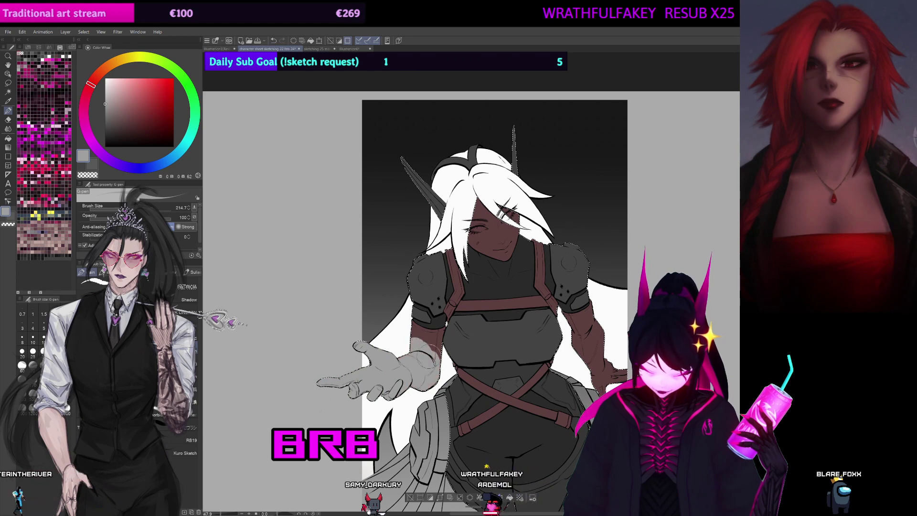
{"action": "mouse_move", "coordinate": [409, 338]}
{"action": "left_mouse_down"}
{"action": "mouse_move", "coordinate": [430, 330]}
{"action": "mouse_move", "coordinate": [423, 352]}
{"action": "left_mouse_up"}
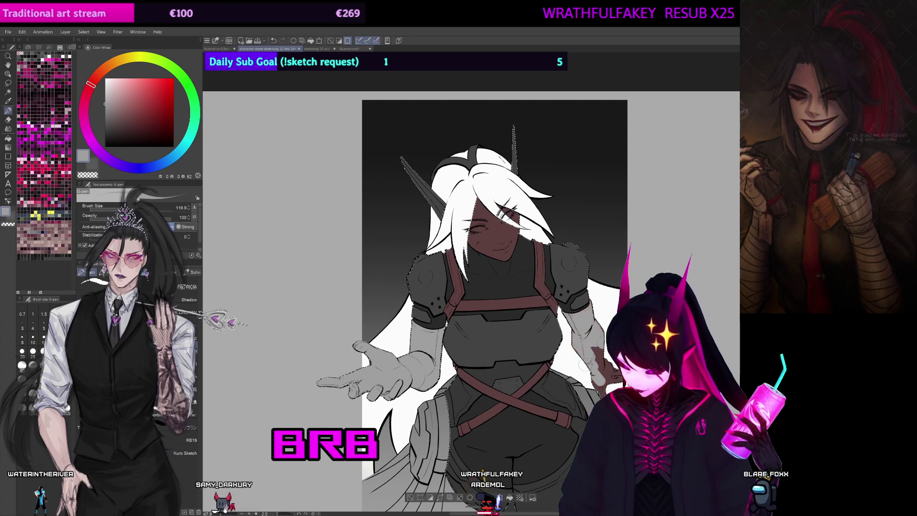
{"action": "left_click_drag", "start_coordinate": [522, 219], "coordinate": [525, 273]}
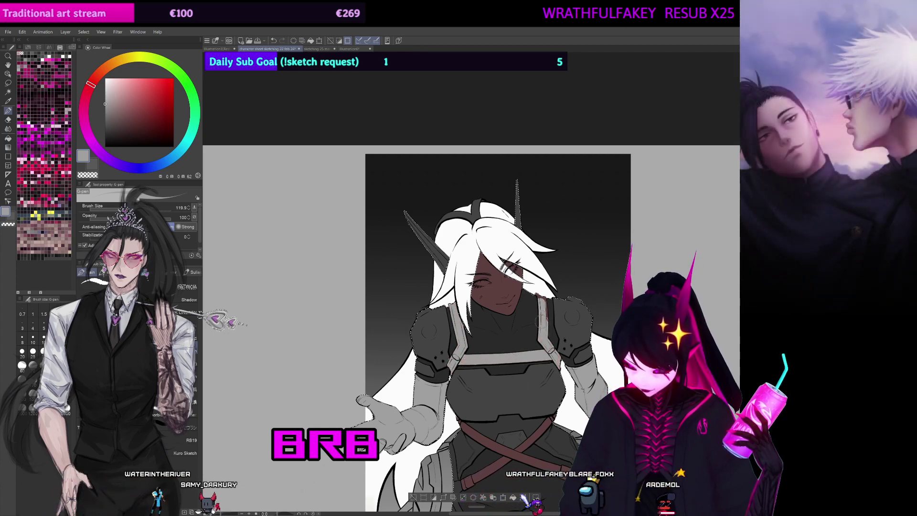
{"action": "scroll", "coordinate": [567, 223], "scroll_direction": "down", "scroll_amount": 3}
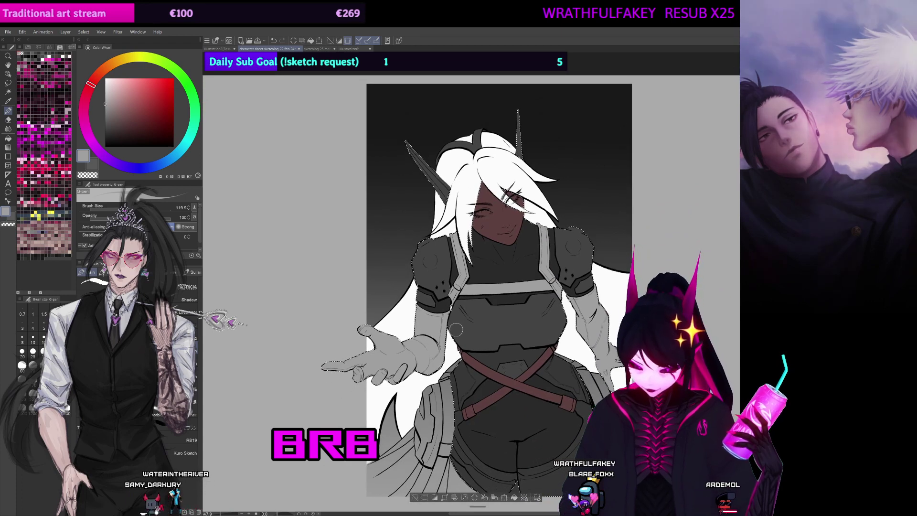
{"action": "left_click_drag", "start_coordinate": [465, 358], "coordinate": [507, 382]}
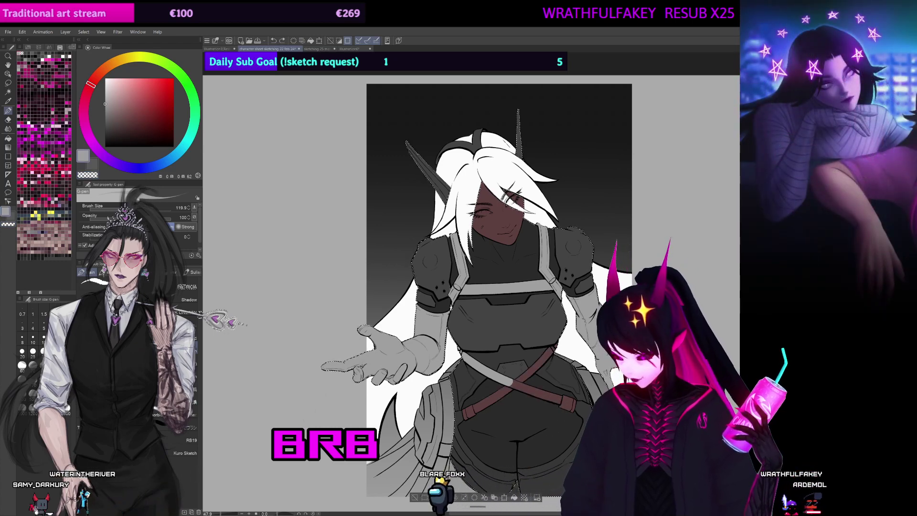
{"action": "key", "text": "ctrl+z"}
{"action": "key", "text": "ctrl+z"}
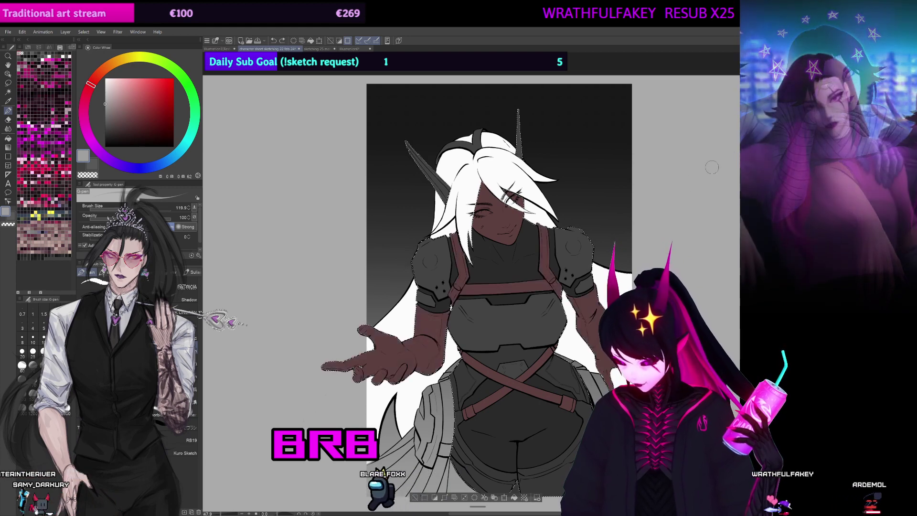
Step: Paint both hands, both forearms and the chest harness straps flat light gray with the G-pen inside the selection
{"action": "left_click_drag", "start_coordinate": [365, 354], "coordinate": [374, 353]}
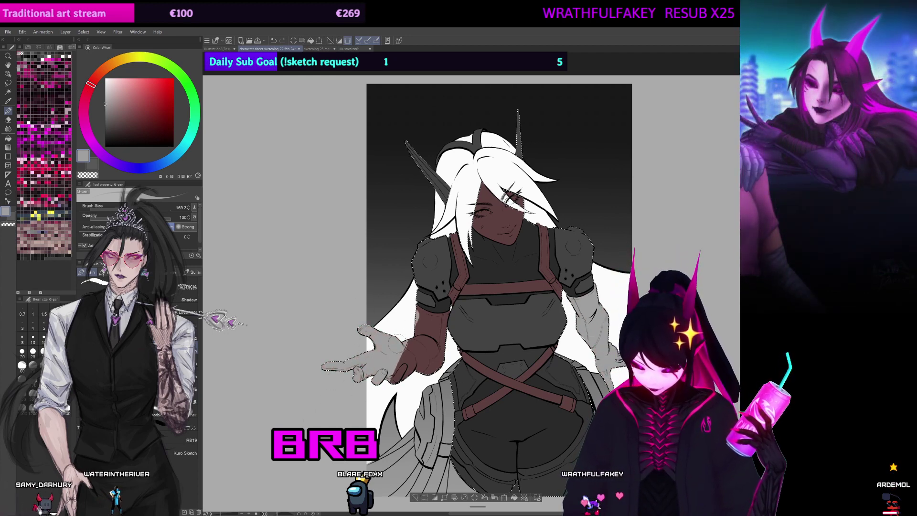
{"action": "mouse_move", "coordinate": [397, 343]}
{"action": "left_mouse_down"}
{"action": "mouse_move", "coordinate": [421, 367]}
{"action": "mouse_move", "coordinate": [437, 350]}
{"action": "mouse_move", "coordinate": [447, 251]}
{"action": "mouse_move", "coordinate": [464, 269]}
{"action": "left_mouse_up"}
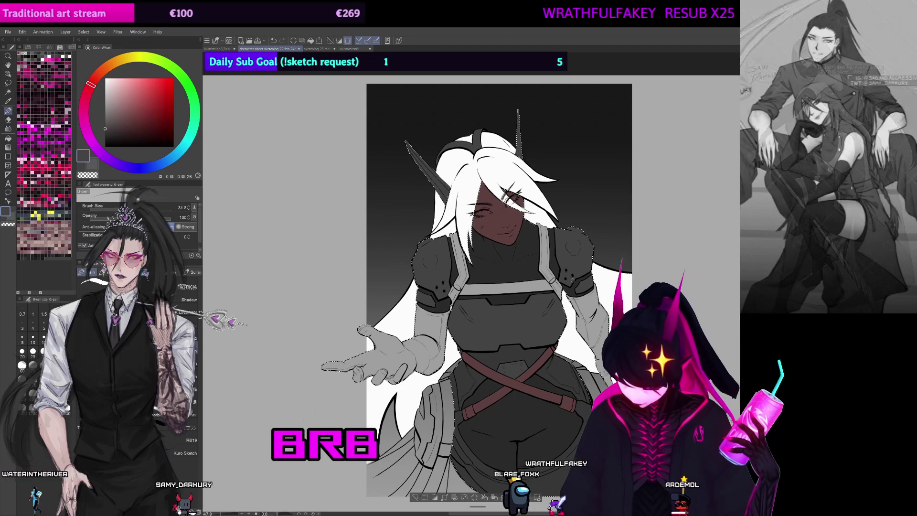
{"action": "left_click_drag", "start_coordinate": [572, 280], "coordinate": [567, 250]}
{"action": "left_click_drag", "start_coordinate": [733, 244], "coordinate": [728, 268]}
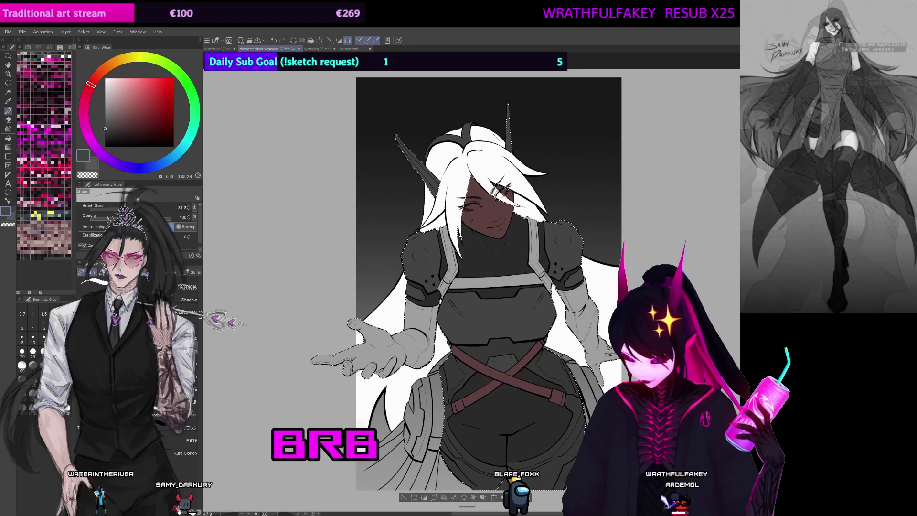
Step: Paint the two crossed waist belts flat light gray and clear the selection
{"action": "scroll", "coordinate": [487, 282], "scroll_direction": "down", "scroll_amount": 1}
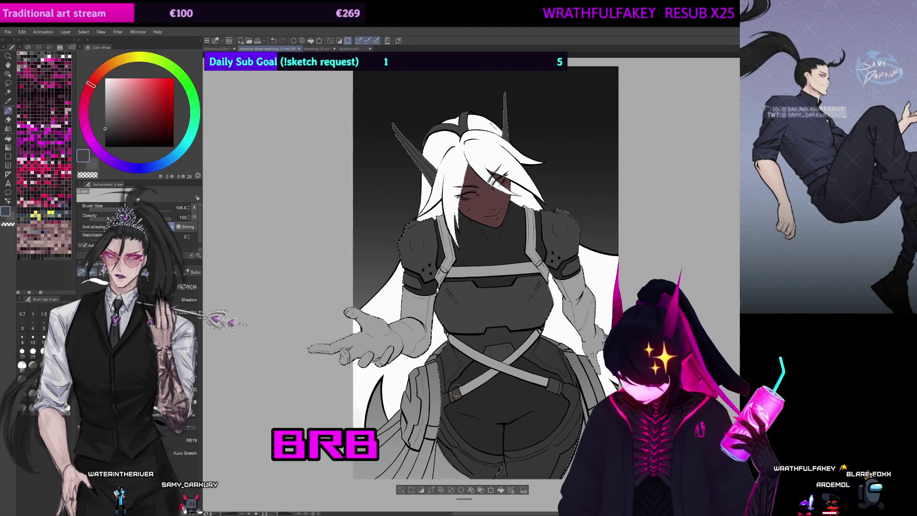
{"action": "left_click_drag", "start_coordinate": [447, 318], "coordinate": [446, 308]}
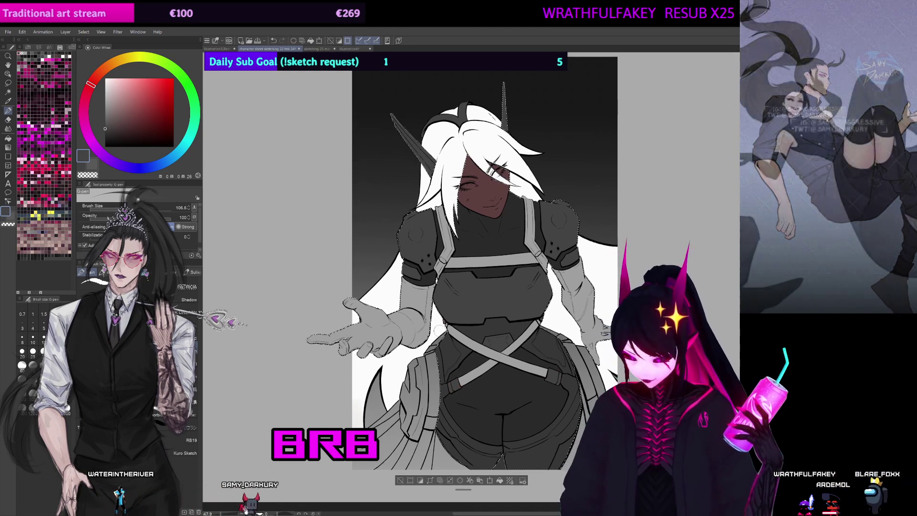
{"action": "key", "text": "ctrl+d"}
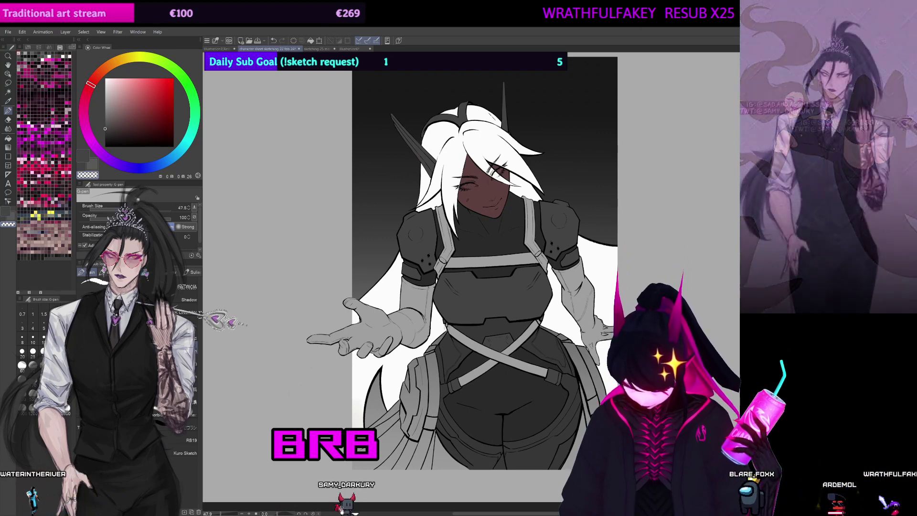
Step: Sample the dark gray beside the crossed belts and reduce the G-pen to about size 25 for touch-ups
{"action": "key", "text": "]"}
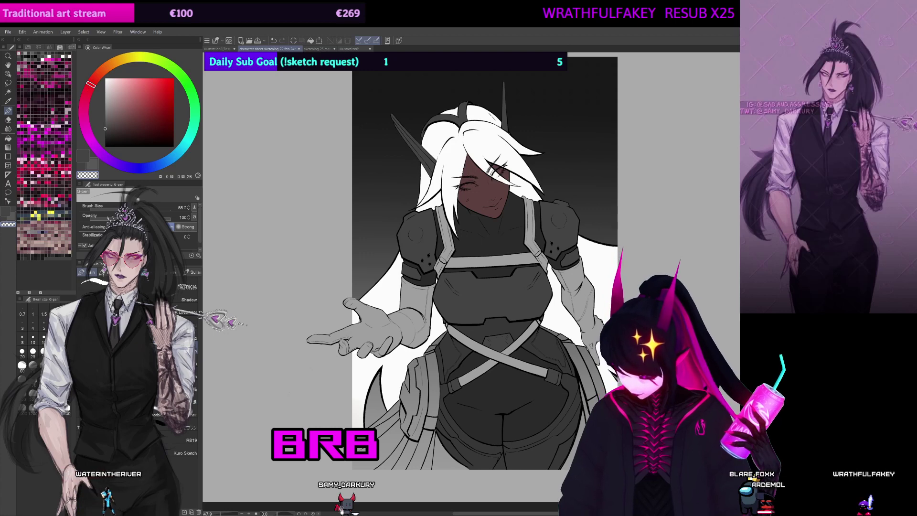
{"action": "key", "text": "ctrl+z"}
{"action": "key", "text": "ctrl+y"}
{"action": "left_click", "coordinate": [450, 340], "text": "alt"}
{"action": "key", "text": "["}
{"action": "key", "text": "["}
{"action": "key", "text": "["}
{"action": "key", "text": "["}
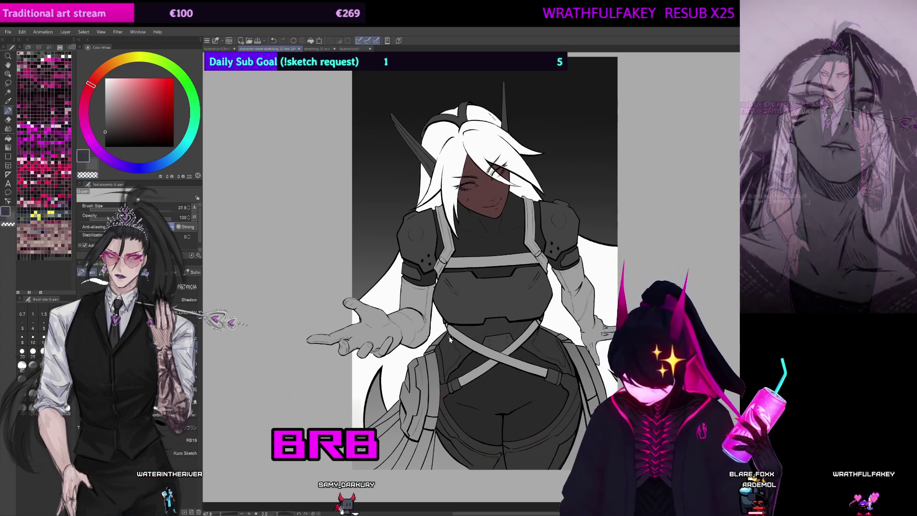
{"action": "key", "text": "["}
{"action": "key", "text": "["}
{"action": "key", "text": "["}
{"action": "key", "text": "["}
{"action": "left_click_drag", "start_coordinate": [589, 312], "coordinate": [586, 307]}
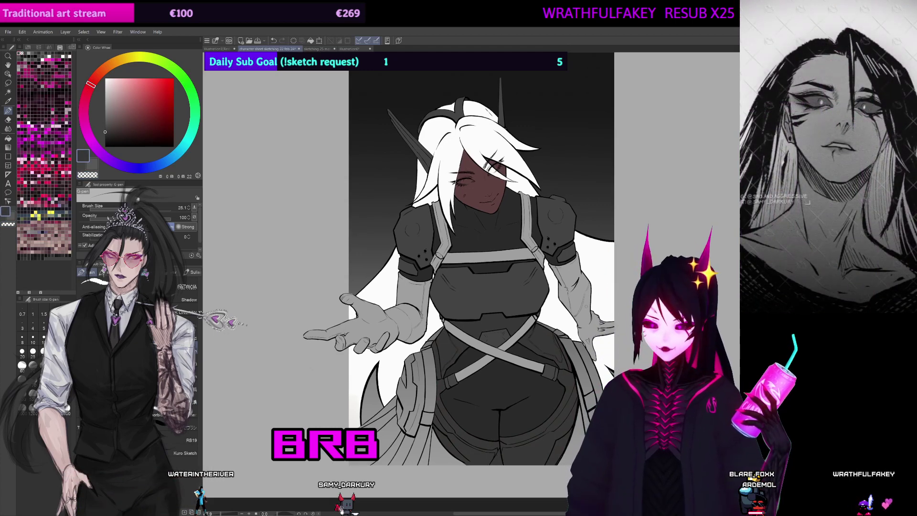
Step: Enlarge the G-pen to about size 1288 and cover the character's face with flat light gray
{"action": "scroll", "coordinate": [516, 230], "scroll_direction": "down", "scroll_amount": 1}
{"action": "mouse_move", "coordinate": [515, 237]}
{"action": "left_mouse_down"}
{"action": "mouse_move", "coordinate": [504, 277]}
{"action": "mouse_move", "coordinate": [475, 295]}
{"action": "mouse_move", "coordinate": [454, 337]}
{"action": "left_mouse_up"}
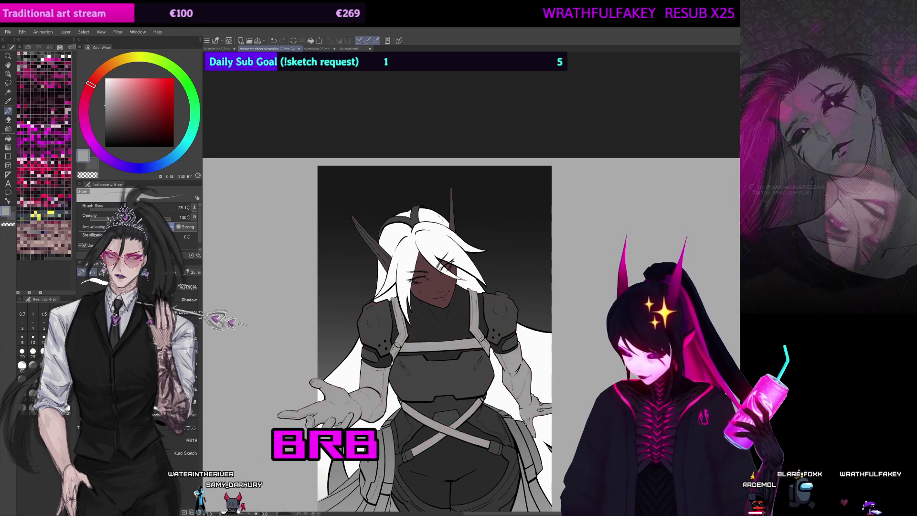
{"action": "mouse_move", "coordinate": [422, 262]}
{"action": "left_mouse_down", "text": "ctrl+alt"}
{"action": "mouse_move", "coordinate": [486, 263]}
{"action": "mouse_move", "coordinate": [443, 265]}
{"action": "left_mouse_up", "text": "ctrl+alt"}
{"action": "key", "text": "ctrl+z"}
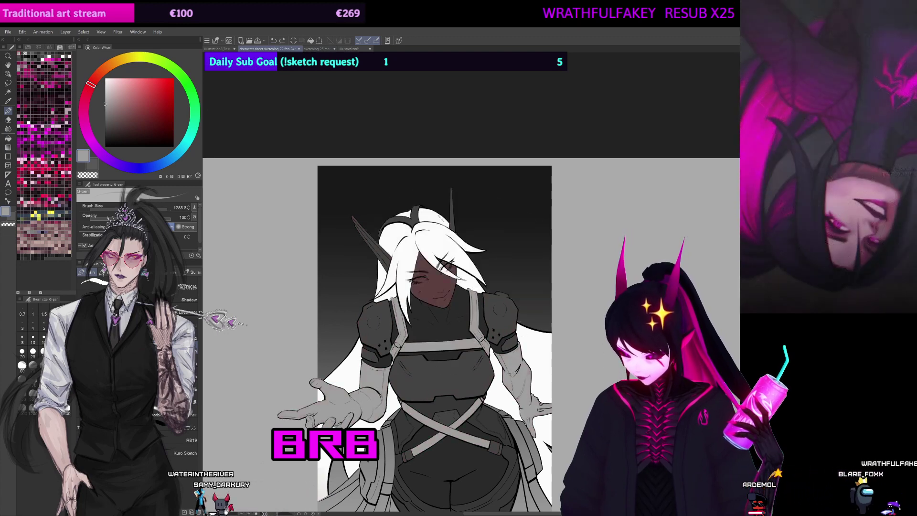
{"action": "left_click_drag", "start_coordinate": [543, 317], "coordinate": [446, 234]}
{"action": "mouse_move", "coordinate": [484, 314]}
{"action": "left_mouse_down"}
{"action": "mouse_move", "coordinate": [486, 251]}
{"action": "mouse_move", "coordinate": [510, 286]}
{"action": "mouse_move", "coordinate": [504, 250]}
{"action": "left_mouse_up"}
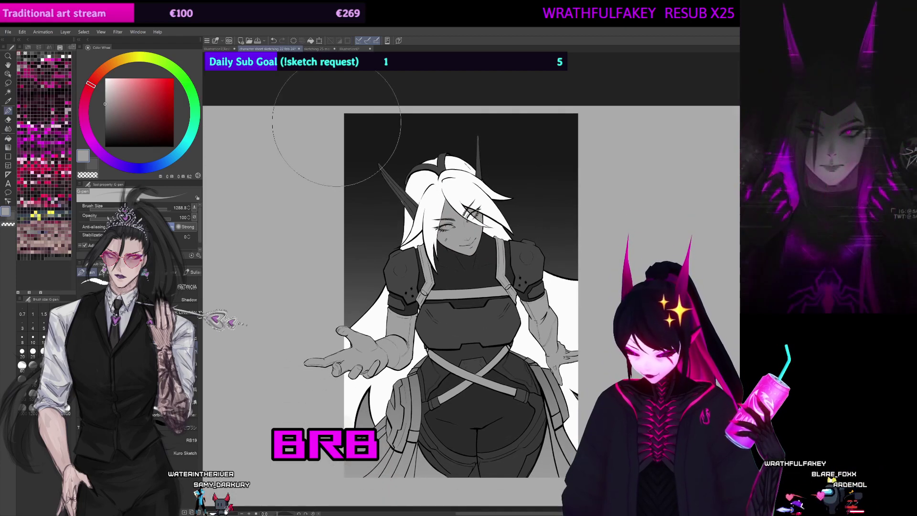
Step: Sample the ear's dark gray and touch up the flats around the ear and hair with the G-pen at size 19
{"action": "scroll", "coordinate": [363, 167], "scroll_direction": "down", "scroll_amount": 1}
{"action": "scroll", "coordinate": [374, 187], "scroll_direction": "up", "scroll_amount": 5}
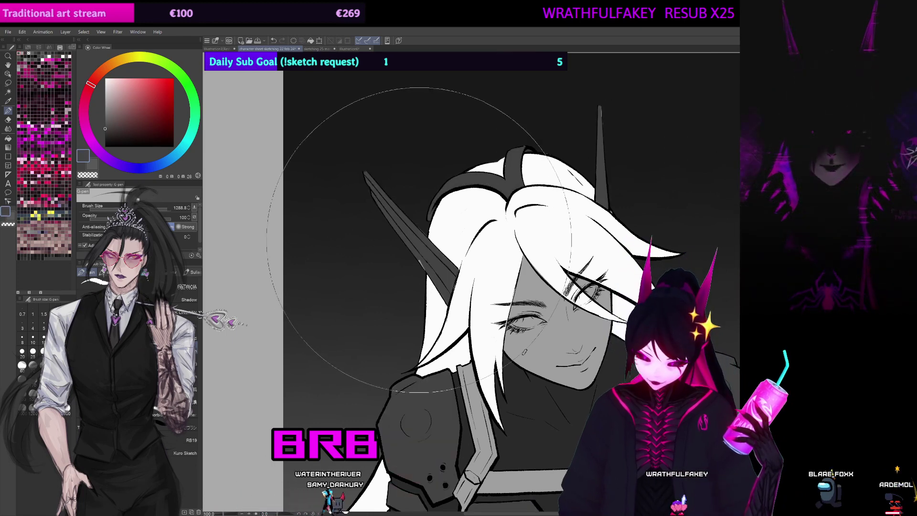
{"action": "left_click", "coordinate": [421, 237], "text": "alt"}
{"action": "left_click_drag", "start_coordinate": [281, 223], "coordinate": [322, 251]}
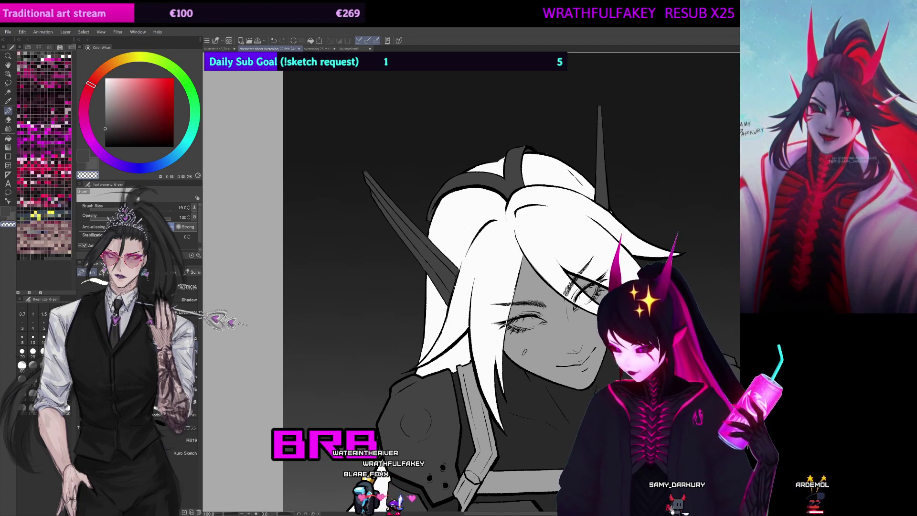
{"action": "left_click_drag", "start_coordinate": [477, 334], "coordinate": [464, 270]}
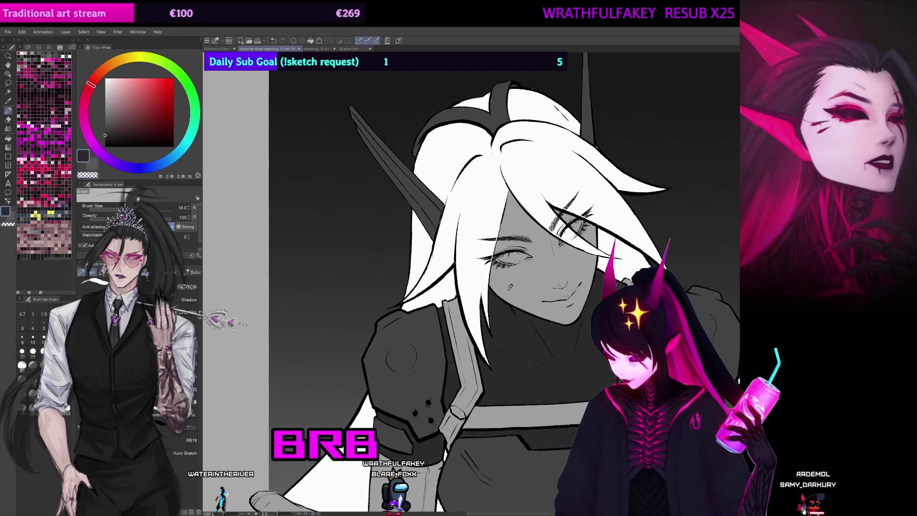
{"action": "left_click_drag", "start_coordinate": [618, 284], "coordinate": [580, 136]}
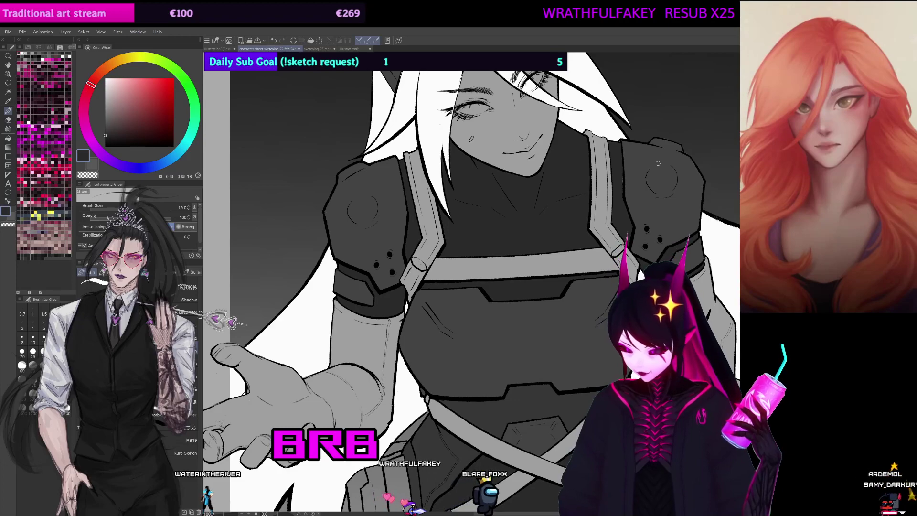
Step: Examine the gray flats across the whole figure at several zoom levels, stepping back and forth through recent paint strokes
{"action": "scroll", "coordinate": [478, 282], "scroll_direction": "down", "scroll_amount": 3}
{"action": "scroll", "coordinate": [680, 236], "scroll_direction": "down", "scroll_amount": 2}
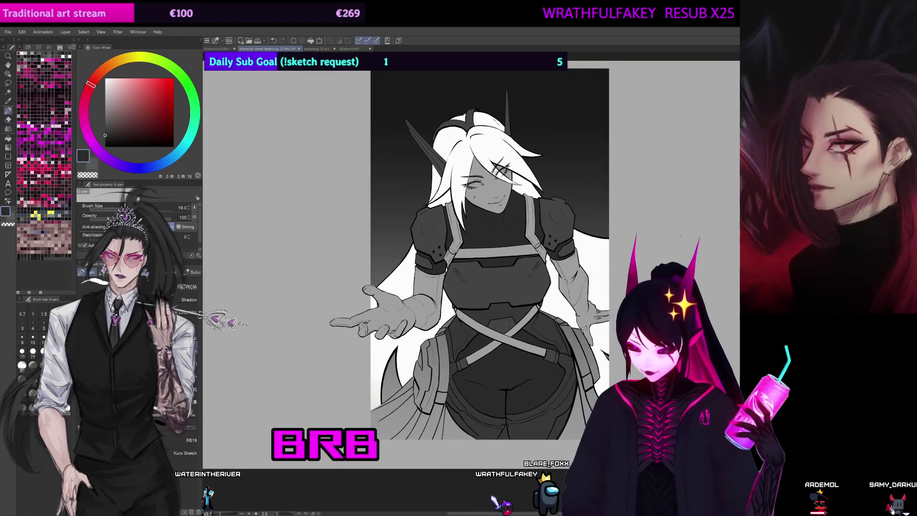
{"action": "scroll", "coordinate": [562, 326], "scroll_direction": "up", "scroll_amount": 2}
{"action": "scroll", "coordinate": [474, 296], "scroll_direction": "down", "scroll_amount": 1}
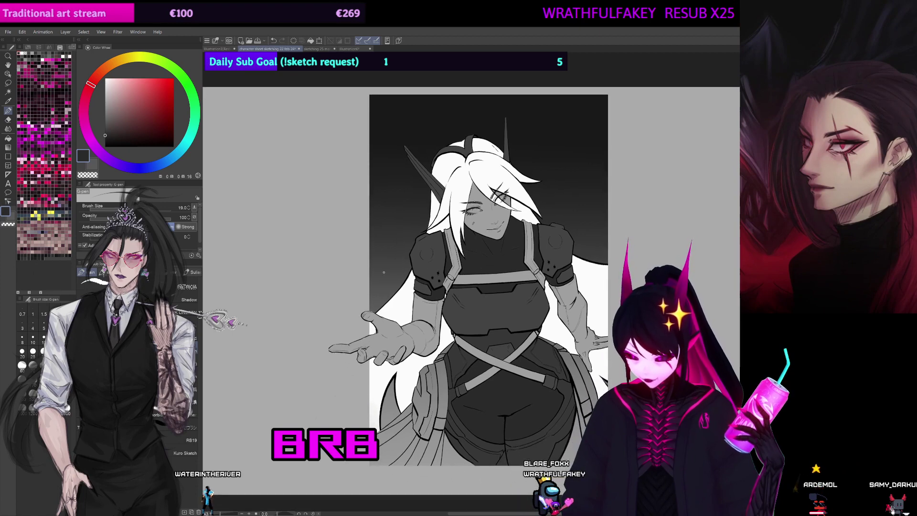
{"action": "left_click_drag", "start_coordinate": [474, 296], "coordinate": [482, 332]}
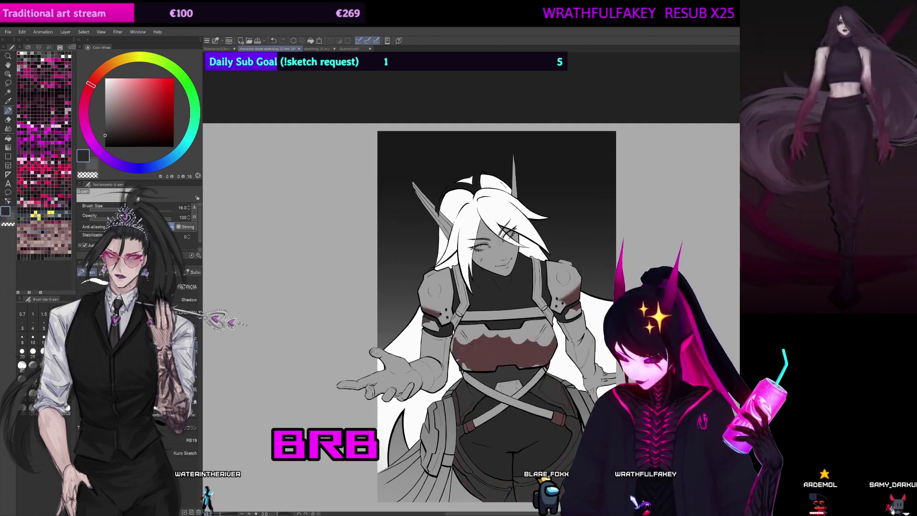
{"action": "left_click_drag", "start_coordinate": [473, 296], "coordinate": [484, 286]}
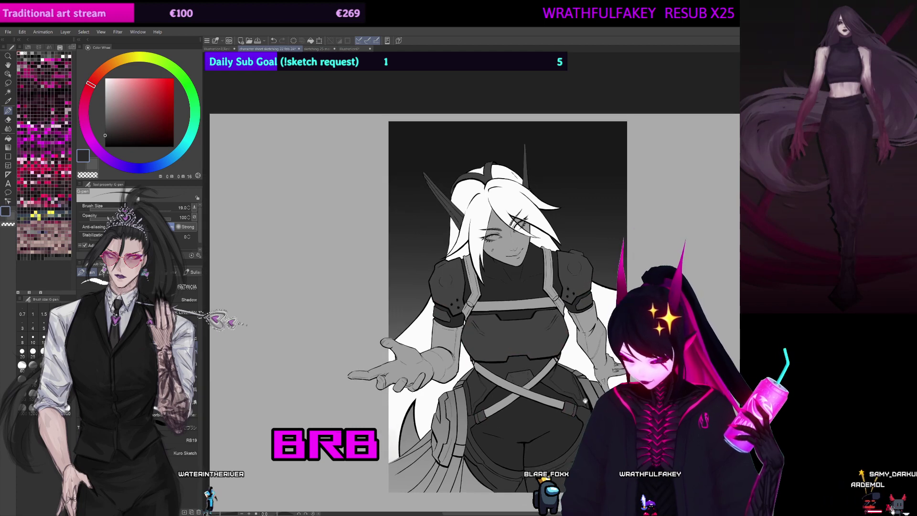
{"action": "left_click_drag", "start_coordinate": [585, 400], "coordinate": [560, 385]}
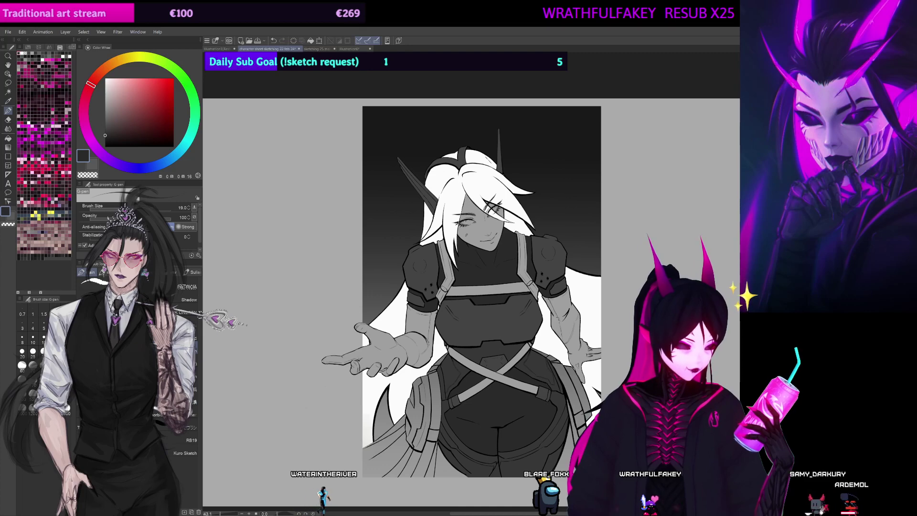
{"action": "scroll", "coordinate": [296, 374], "scroll_direction": "down", "scroll_amount": 2}
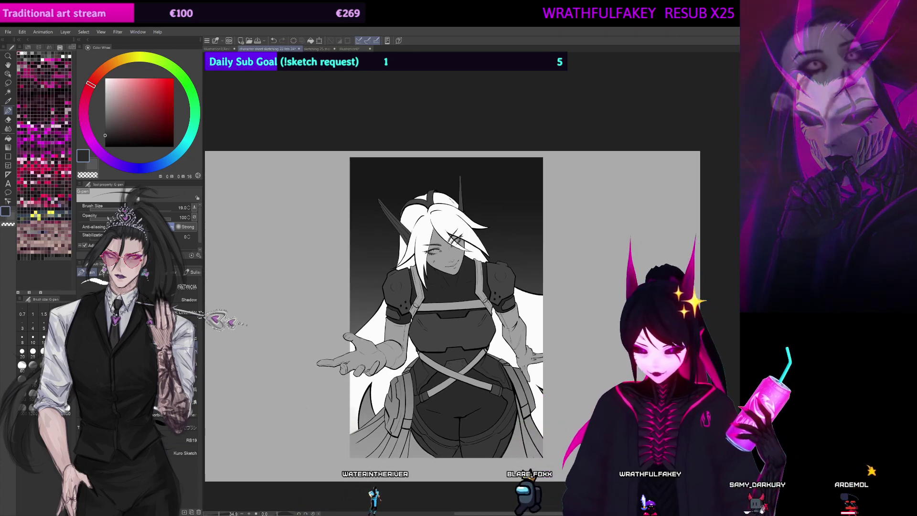
{"action": "scroll", "coordinate": [474, 329], "scroll_direction": "up", "scroll_amount": 2}
{"action": "scroll", "coordinate": [478, 329], "scroll_direction": "down", "scroll_amount": 2}
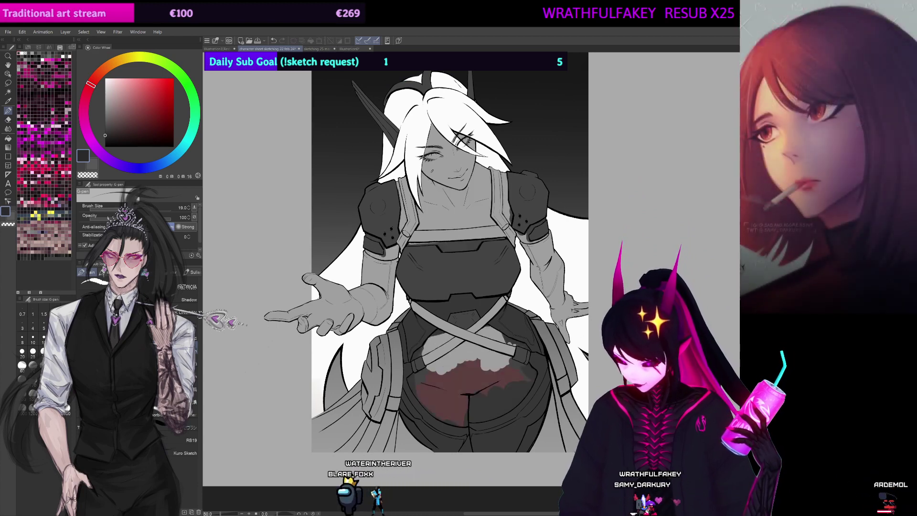
{"action": "key", "text": "ctrl+z"}
{"action": "key", "text": "ctrl+y"}
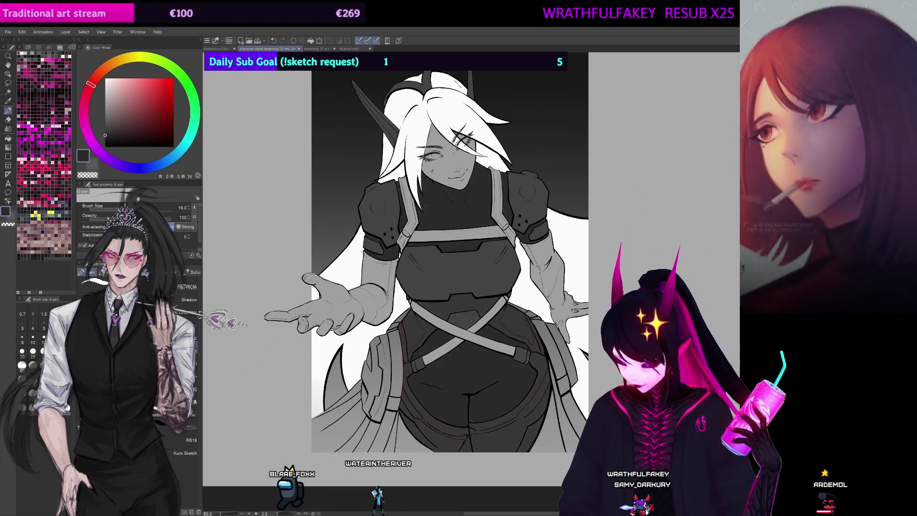
Step: Undo the last stroke and paint the panel behind the hip armor below the open hand dark gray with an enlarged G-pen
{"action": "key", "text": "ctrl+z"}
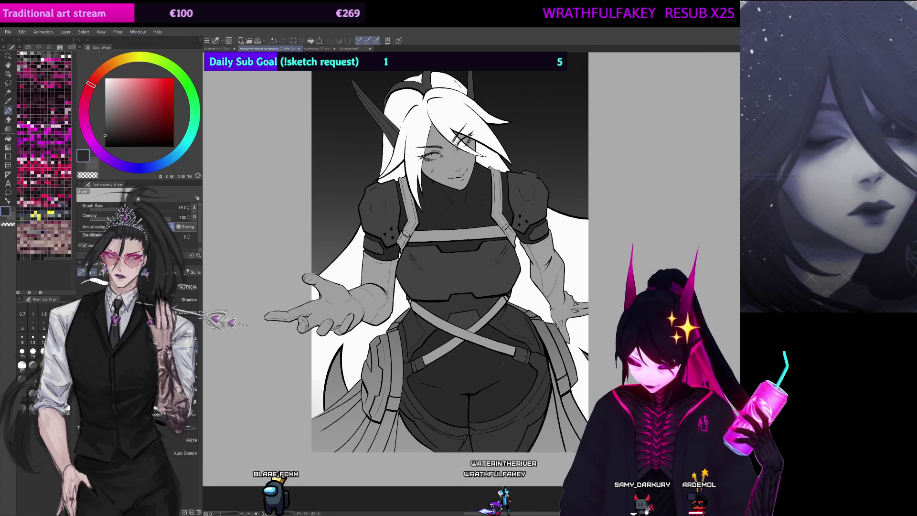
{"action": "left_click_drag", "start_coordinate": [503, 363], "coordinate": [520, 363], "text": "ctrl+alt"}
{"action": "left_click_drag", "start_coordinate": [391, 335], "coordinate": [394, 364]}
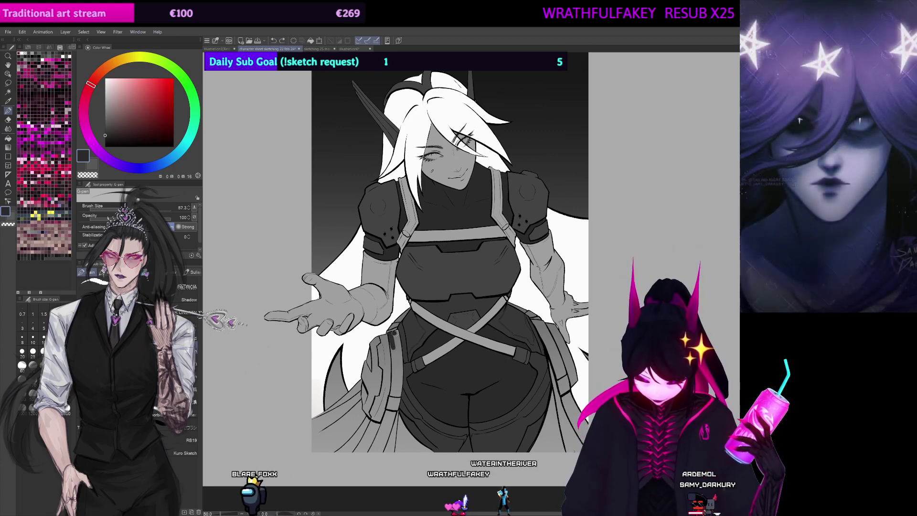
{"action": "left_click_drag", "start_coordinate": [396, 339], "coordinate": [396, 348]}
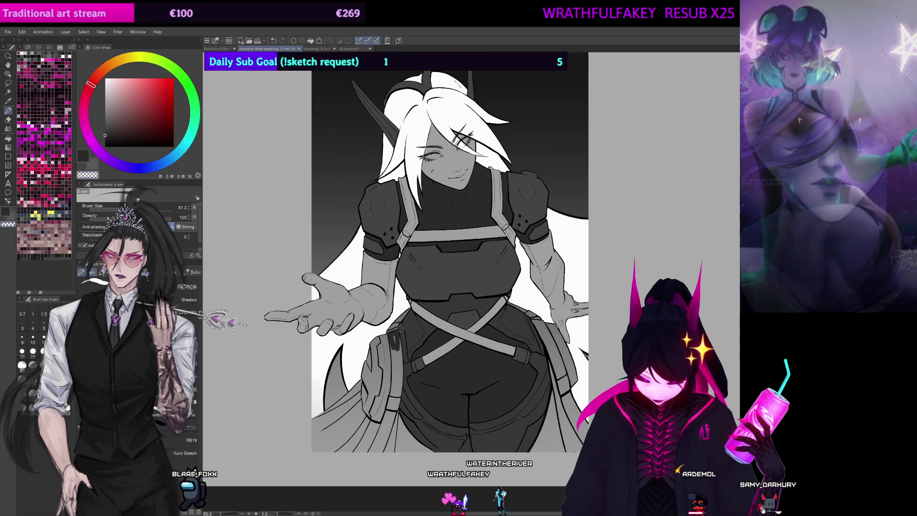
{"action": "key", "text": "c"}
Step: Fill the matching panel on the opposite hip dark gray using the G-pen at about size 36
{"action": "left_click_drag", "start_coordinate": [612, 194], "coordinate": [661, 130]}
{"action": "scroll", "coordinate": [471, 282], "scroll_direction": "up", "scroll_amount": 1}
{"action": "key", "text": "c"}
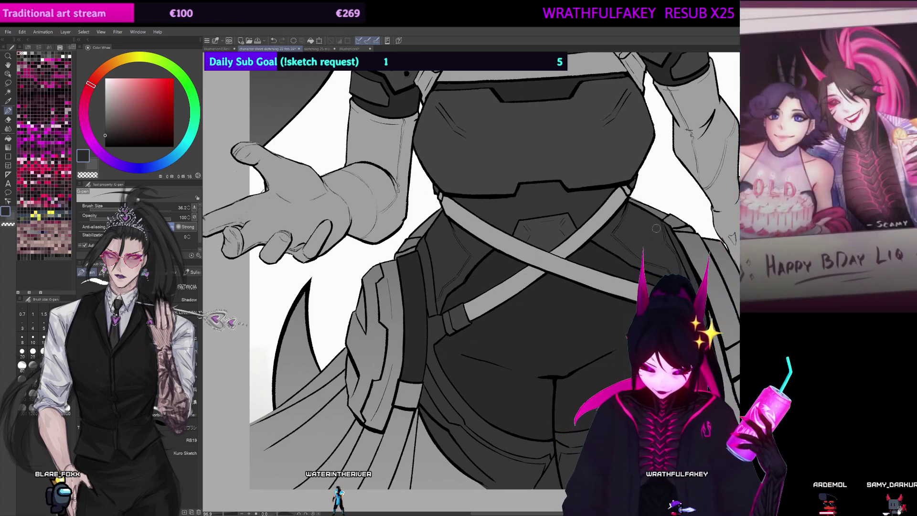
{"action": "left_click_drag", "start_coordinate": [656, 228], "coordinate": [548, 272]}
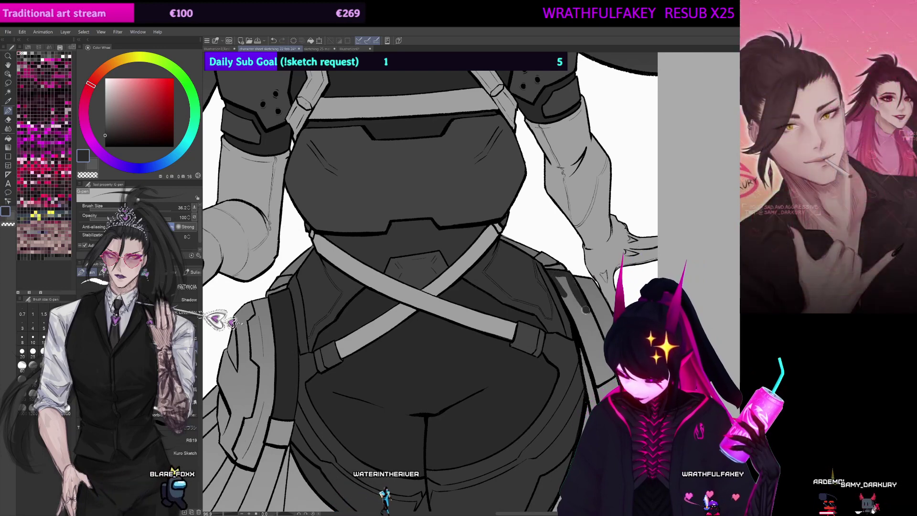
{"action": "mouse_move", "coordinate": [580, 301]}
{"action": "left_mouse_down"}
{"action": "mouse_move", "coordinate": [574, 273]}
{"action": "mouse_move", "coordinate": [584, 329]}
{"action": "left_mouse_up"}
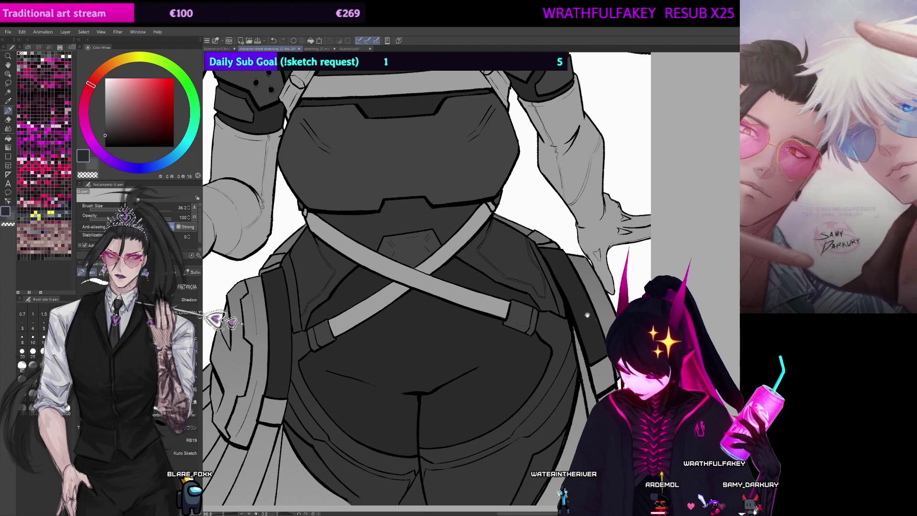
Step: Select the whole canvas and block in dark gray over the draped cloth below the hip armor with an enlarged G-pen
{"action": "left_click_drag", "start_coordinate": [587, 314], "coordinate": [670, 400]}
{"action": "scroll", "coordinate": [478, 281], "scroll_direction": "down", "scroll_amount": 4}
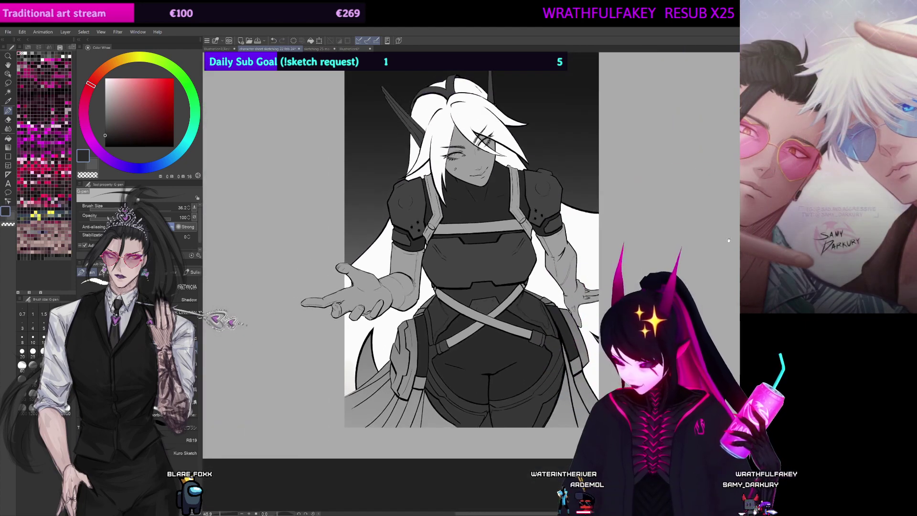
{"action": "left_click_drag", "start_coordinate": [674, 233], "coordinate": [699, 227]}
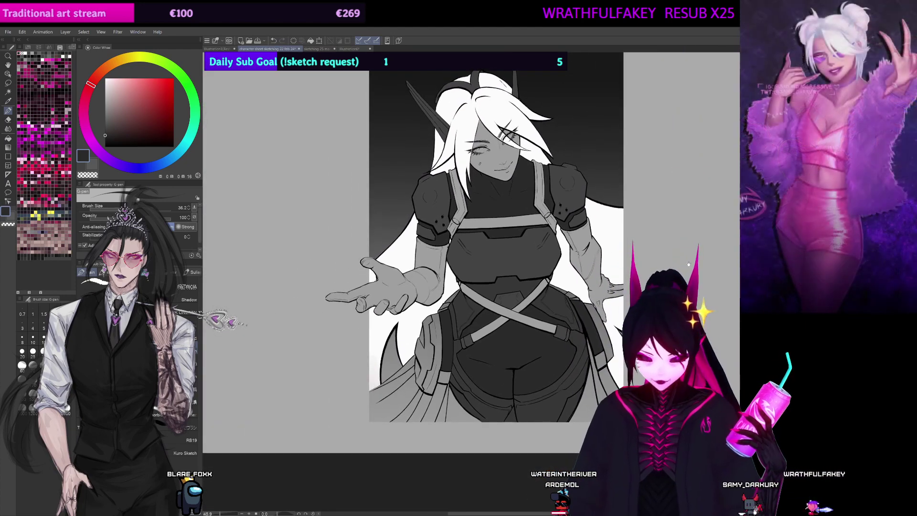
{"action": "left_click_drag", "start_coordinate": [716, 331], "coordinate": [713, 313]}
{"action": "key", "text": "]"}
{"action": "left_click_drag", "start_coordinate": [395, 364], "coordinate": [410, 343]}
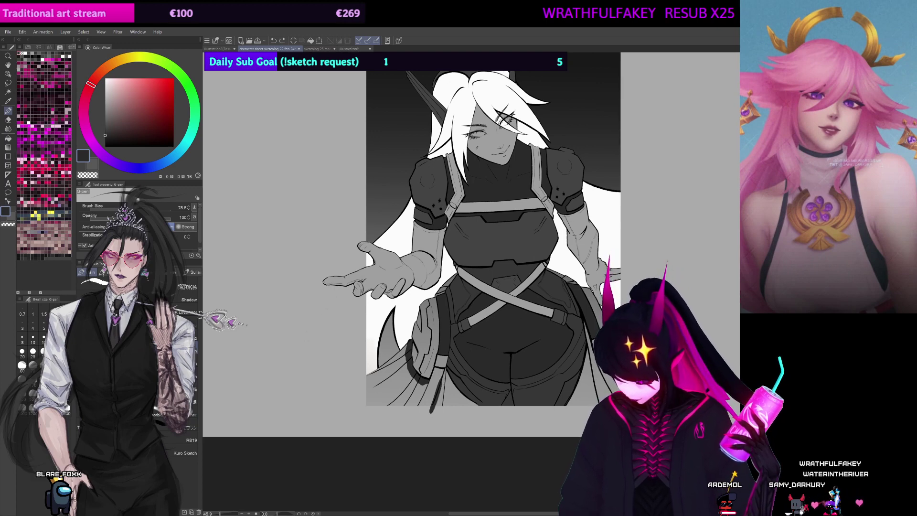
{"action": "key", "text": "ctrl+a"}
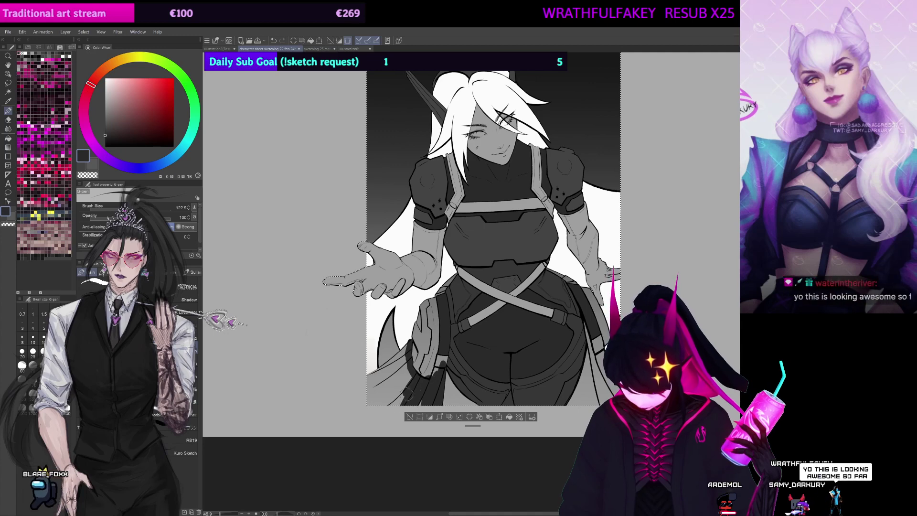
{"action": "left_click_drag", "start_coordinate": [417, 369], "coordinate": [432, 403]}
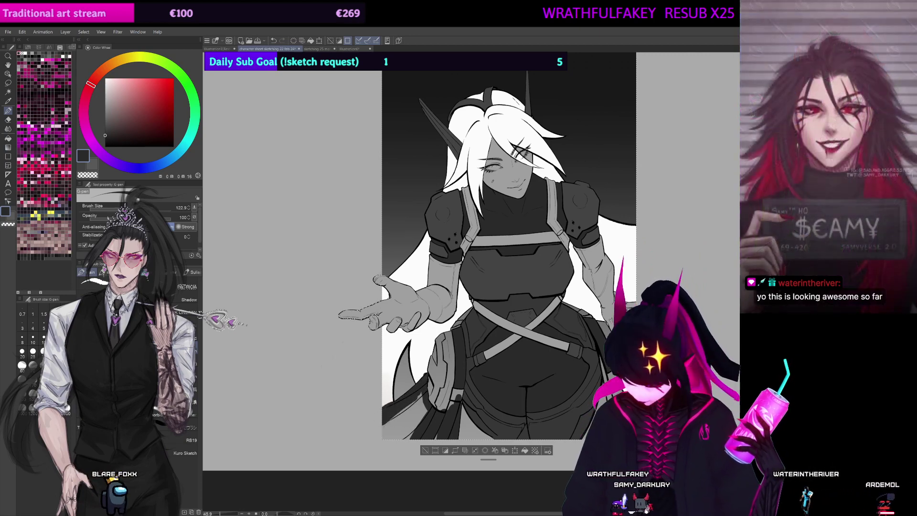
Step: Undo the last stroke and fill the remaining light folds of the draped cloth with dark gray out to the canvas corner
{"action": "scroll", "coordinate": [471, 269], "scroll_direction": "up", "scroll_amount": 2}
{"action": "left_click_drag", "start_coordinate": [371, 442], "coordinate": [502, 345]}
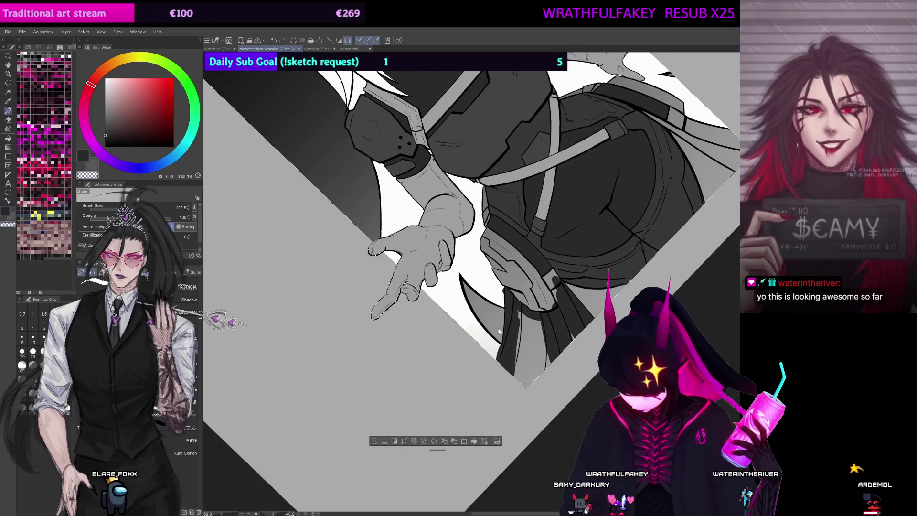
{"action": "key", "text": "ctrl+z"}
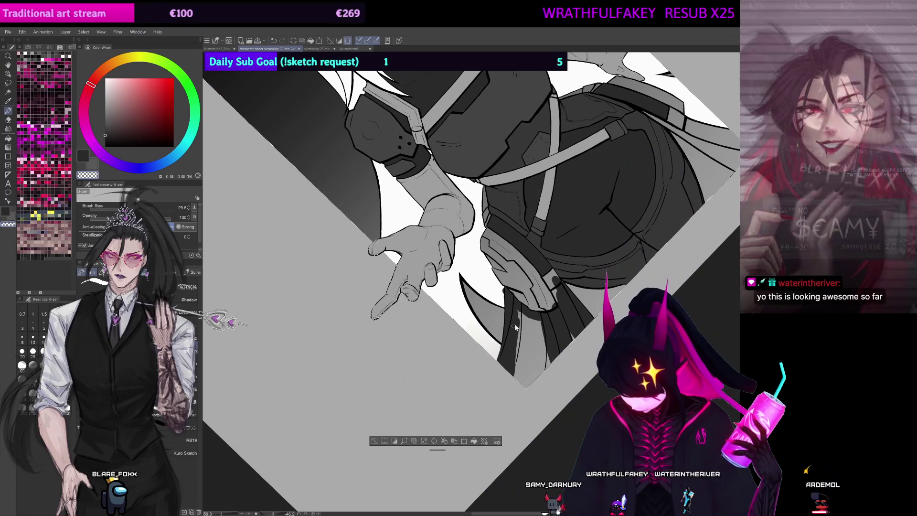
{"action": "left_click_drag", "start_coordinate": [513, 277], "coordinate": [522, 277]}
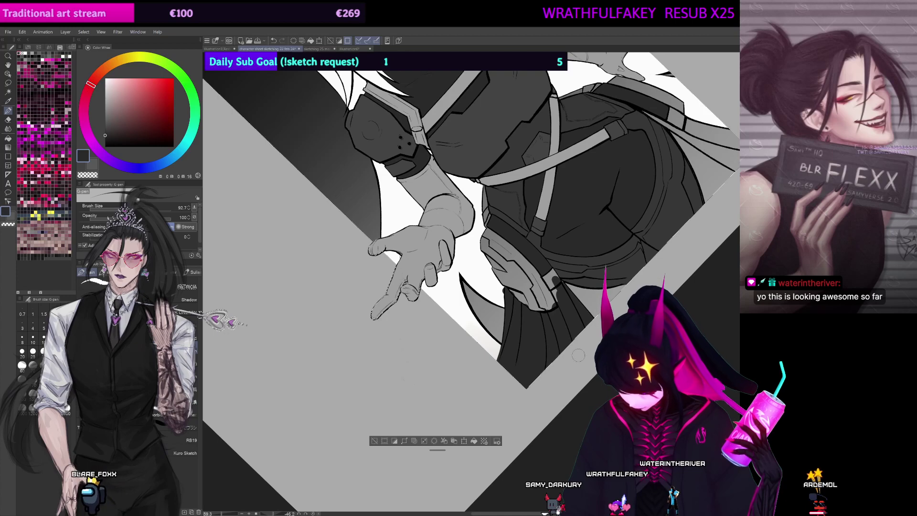
Step: Erase the dark paint spilling over the lower hip armor and its strap band with the transparent G-pen at about size 17
{"action": "scroll", "coordinate": [454, 286], "scroll_direction": "up", "scroll_amount": 4}
{"action": "left_click_drag", "start_coordinate": [531, 300], "coordinate": [390, 276]}
{"action": "key", "text": "c"}
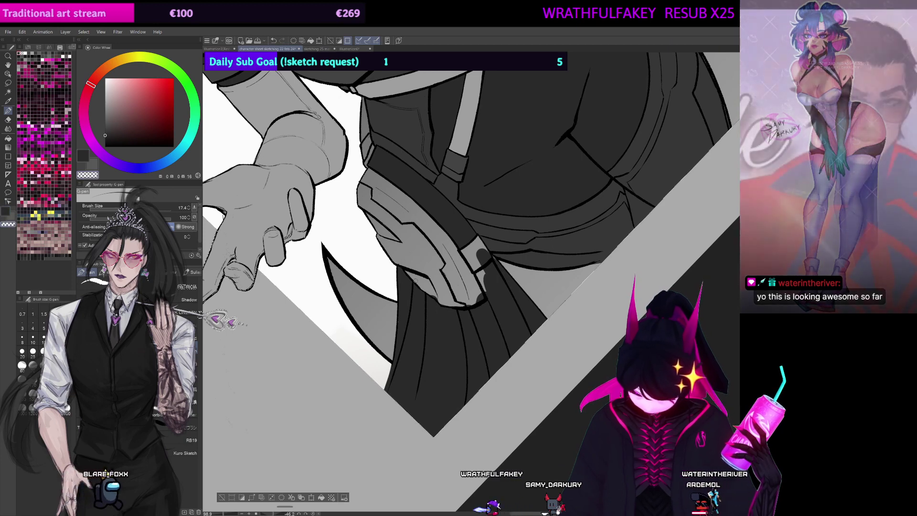
{"action": "left_click_drag", "start_coordinate": [485, 269], "coordinate": [438, 277]}
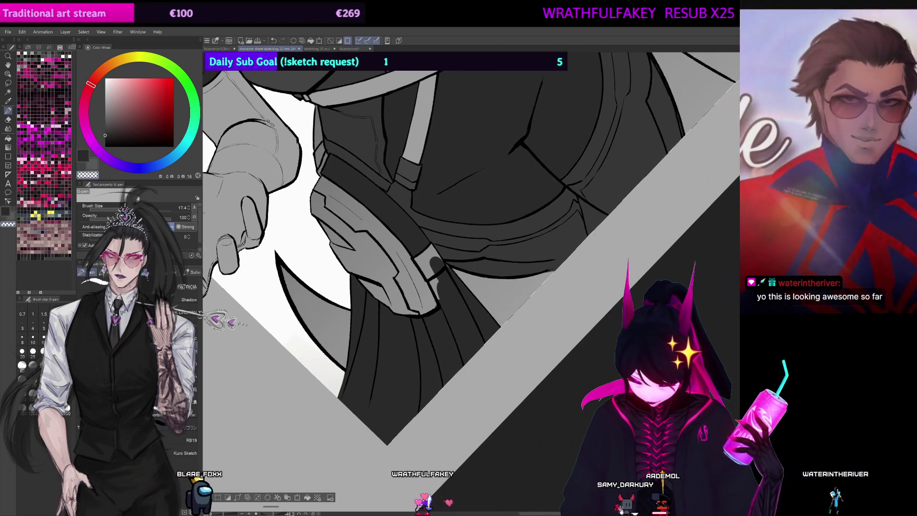
Step: Reset the canvas rotation and erase the dark gray along the hanging strap below the hip armor to restore light gray
{"action": "key", "text": "ctrl+at"}
{"action": "left_click_drag", "start_coordinate": [454, 233], "coordinate": [450, 264]}
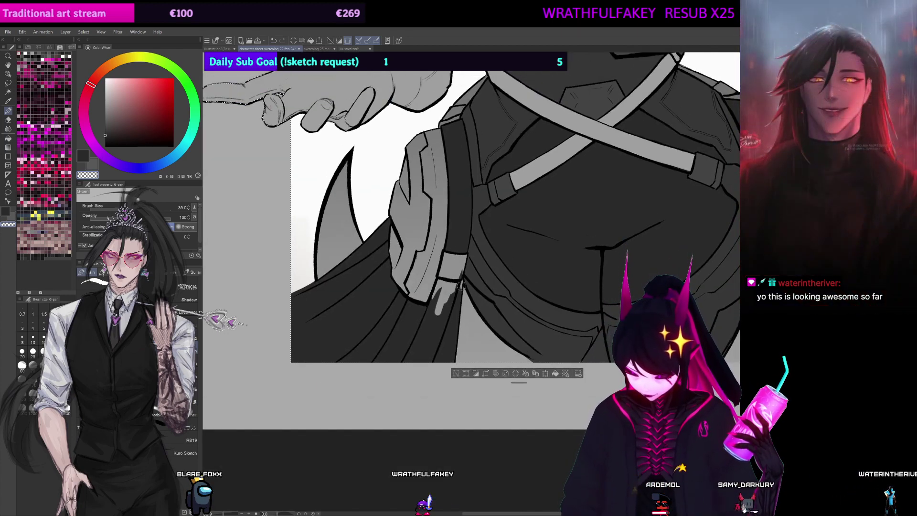
{"action": "left_click_drag", "start_coordinate": [455, 287], "coordinate": [446, 313]}
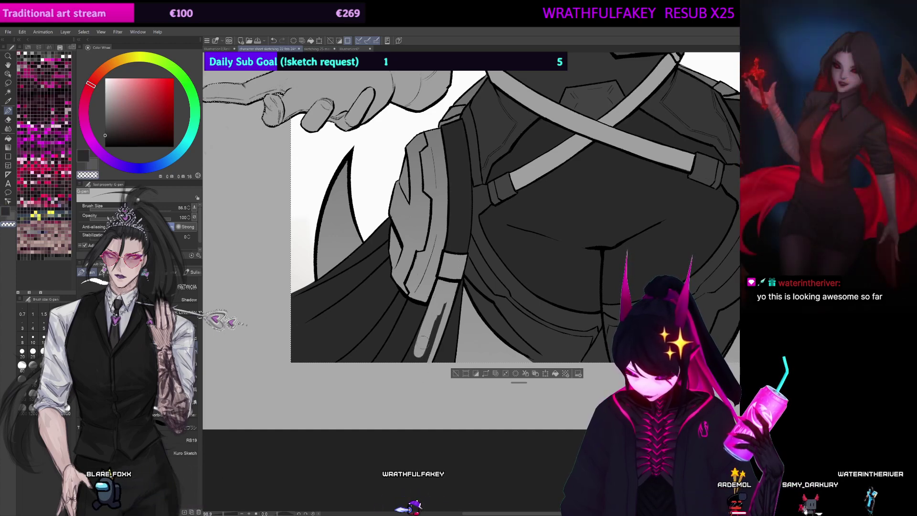
{"action": "left_click_drag", "start_coordinate": [423, 343], "coordinate": [435, 302]}
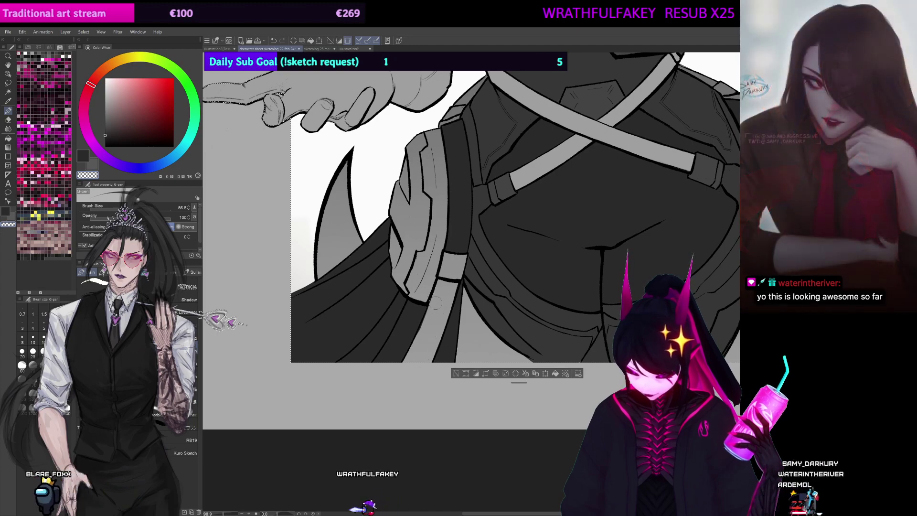
Step: Paint the cloth folds beside the opposite thigh dark gray down to the canvas edge with the G-pen
{"action": "left_click_drag", "start_coordinate": [597, 258], "coordinate": [486, 287]}
{"action": "mouse_move", "coordinate": [608, 233]}
{"action": "left_mouse_down"}
{"action": "mouse_move", "coordinate": [693, 231]}
{"action": "mouse_move", "coordinate": [611, 299]}
{"action": "mouse_move", "coordinate": [442, 336]}
{"action": "mouse_move", "coordinate": [380, 241]}
{"action": "left_mouse_up"}
{"action": "key", "text": "c"}
{"action": "left_click_drag", "start_coordinate": [517, 372], "coordinate": [474, 288]}
{"action": "key", "text": "ctrl+z"}
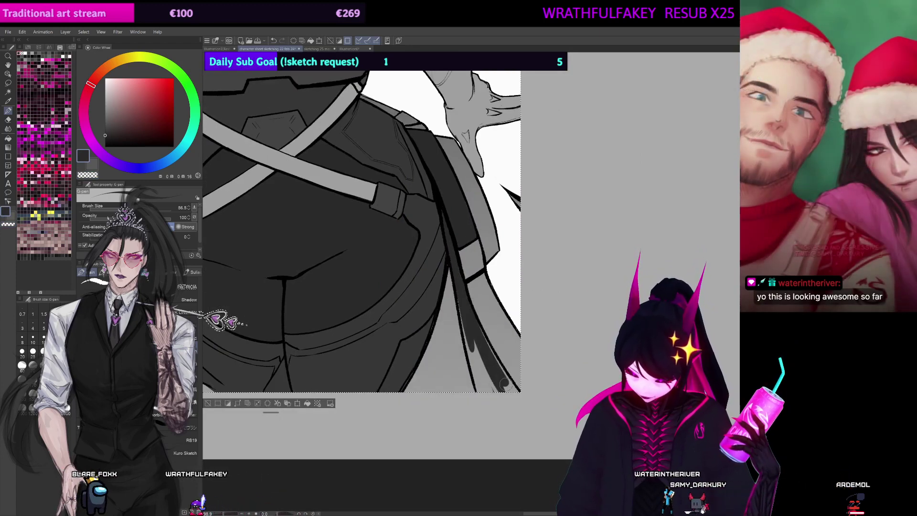
{"action": "left_click_drag", "start_coordinate": [505, 384], "coordinate": [516, 391]}
{"action": "key", "text": "]"}
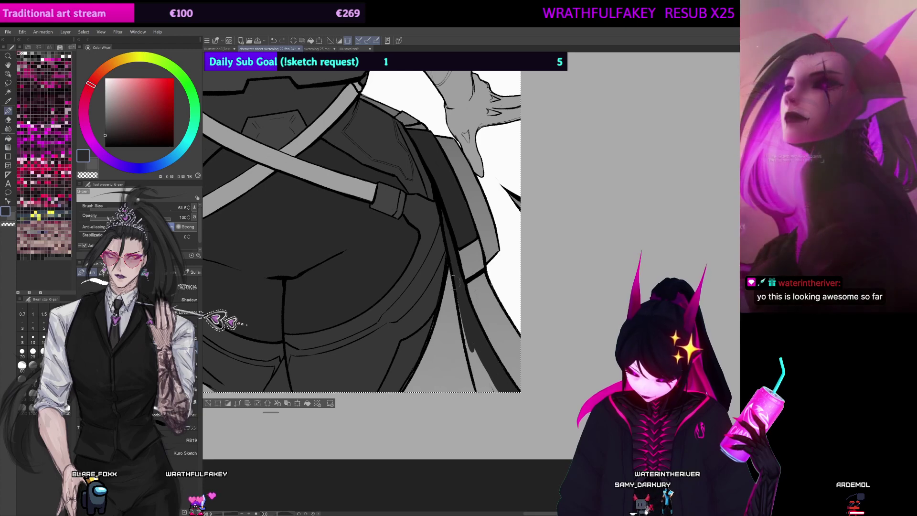
{"action": "left_click_drag", "start_coordinate": [444, 338], "coordinate": [448, 292]}
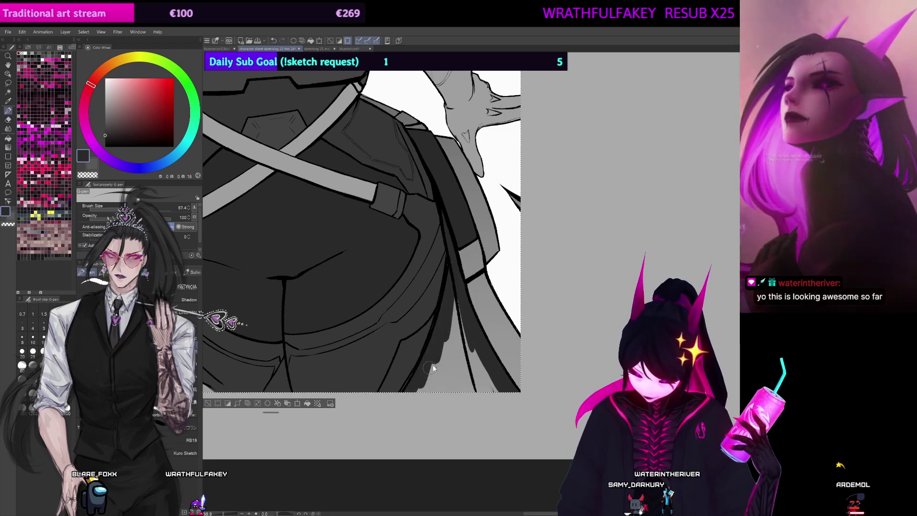
{"action": "left_click_drag", "start_coordinate": [460, 398], "coordinate": [451, 293]}
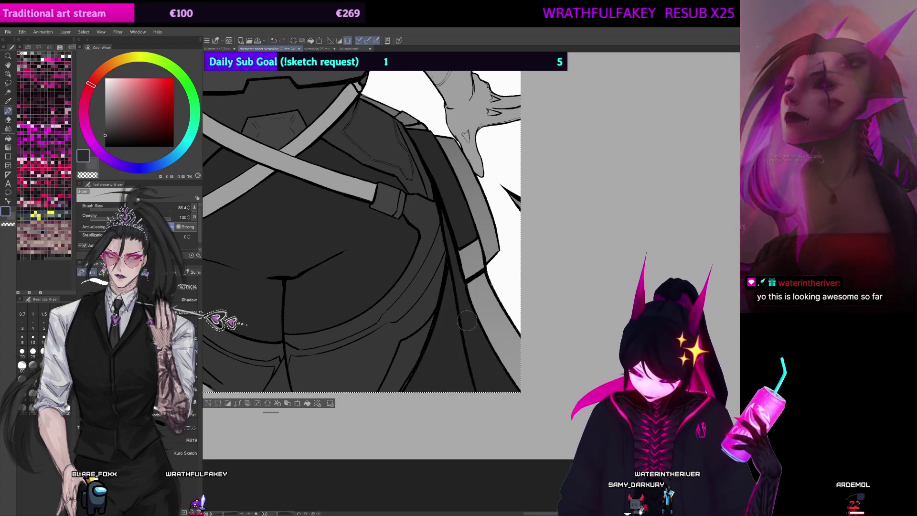
Step: Darken the gap between the hanging strap and the thigh, and reduce the G-pen to about size 23
{"action": "left_click_drag", "start_coordinate": [444, 262], "coordinate": [587, 218]}
{"action": "left_click_drag", "start_coordinate": [307, 269], "coordinate": [380, 329]}
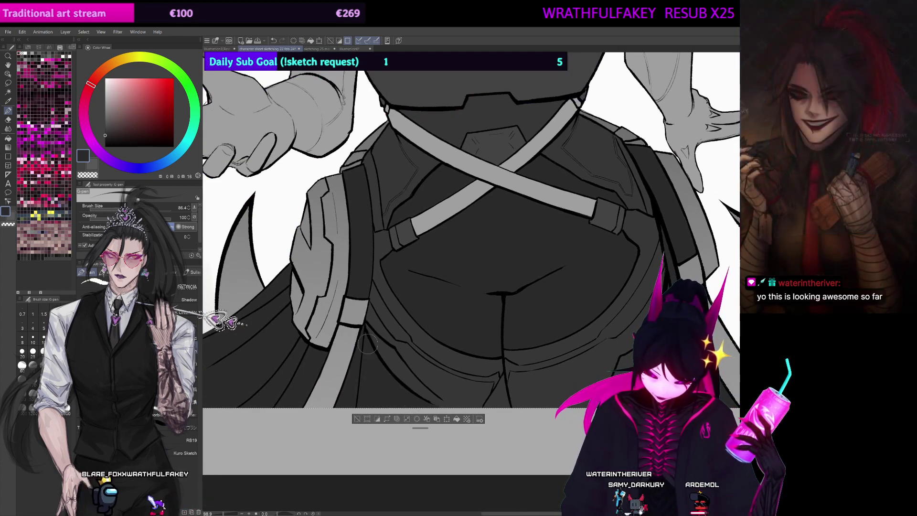
{"action": "key", "text": "bracketleft"}
{"action": "key", "text": "bracketleft"}
{"action": "key", "text": "bracketleft"}
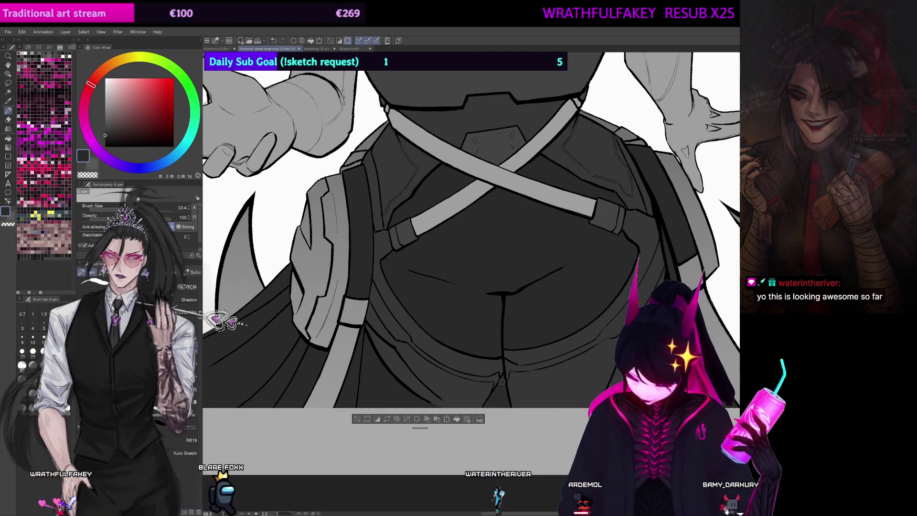
Step: Try light gray stripes on alternating folds of the draped cloth, and compare them by undoing and redoing the last stroke
{"action": "scroll", "coordinate": [509, 407], "scroll_direction": "down", "scroll_amount": 5}
{"action": "scroll", "coordinate": [497, 244], "scroll_direction": "up", "scroll_amount": 3}
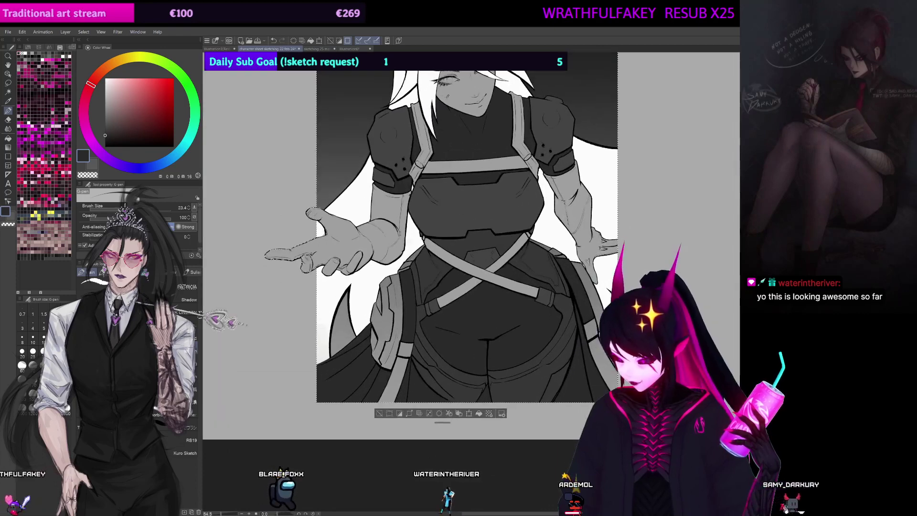
{"action": "left_click_drag", "start_coordinate": [443, 251], "coordinate": [522, 177]}
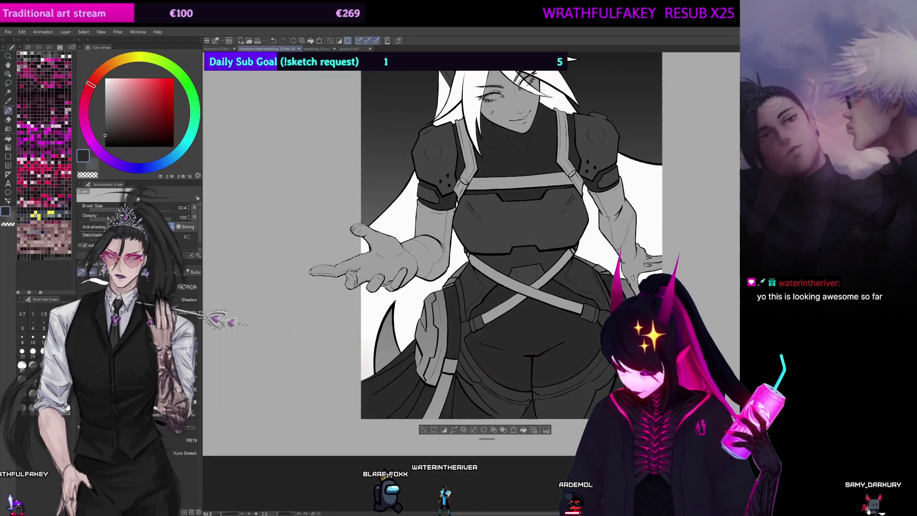
{"action": "scroll", "coordinate": [471, 254], "scroll_direction": "up", "scroll_amount": 1}
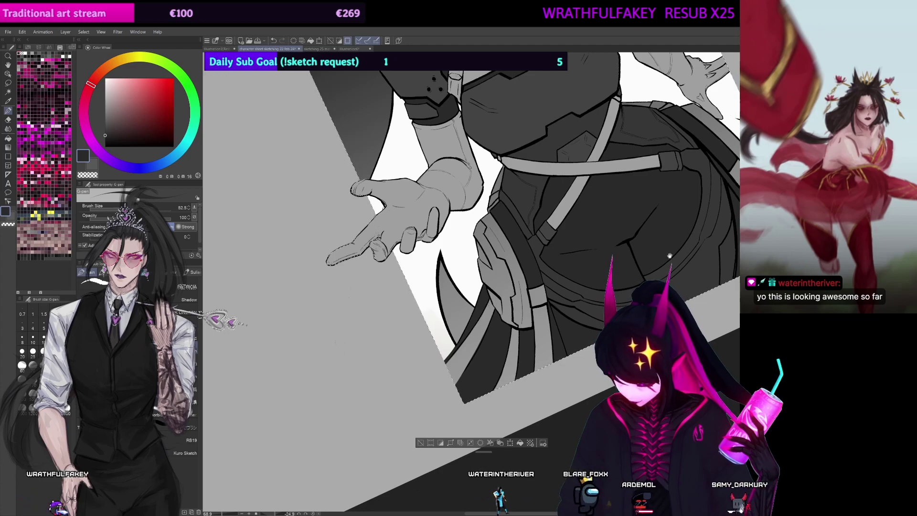
{"action": "left_click_drag", "start_coordinate": [670, 256], "coordinate": [544, 285]}
{"action": "left_click_drag", "start_coordinate": [656, 209], "coordinate": [630, 320]}
{"action": "key", "text": "ctrl+at"}
{"action": "left_click_drag", "start_coordinate": [577, 283], "coordinate": [638, 242]}
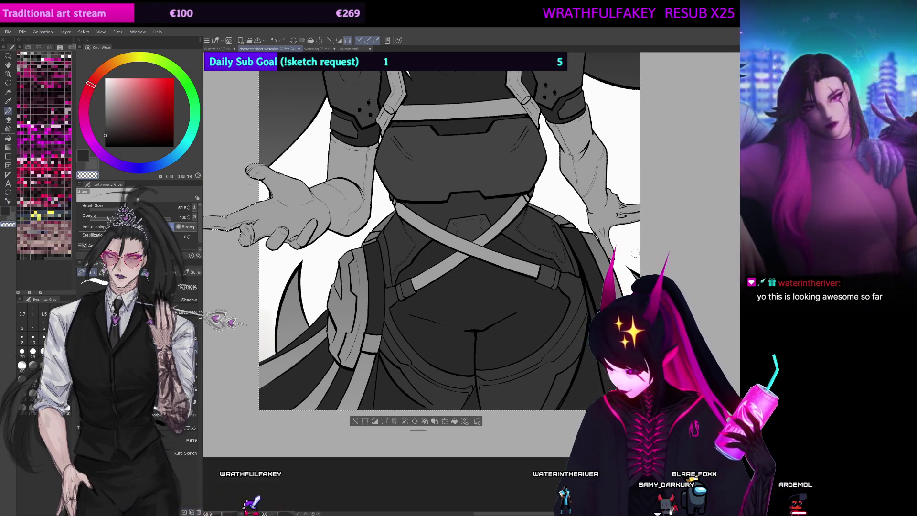
{"action": "key", "text": "ctrl+z"}
{"action": "key", "text": "ctrl+y"}
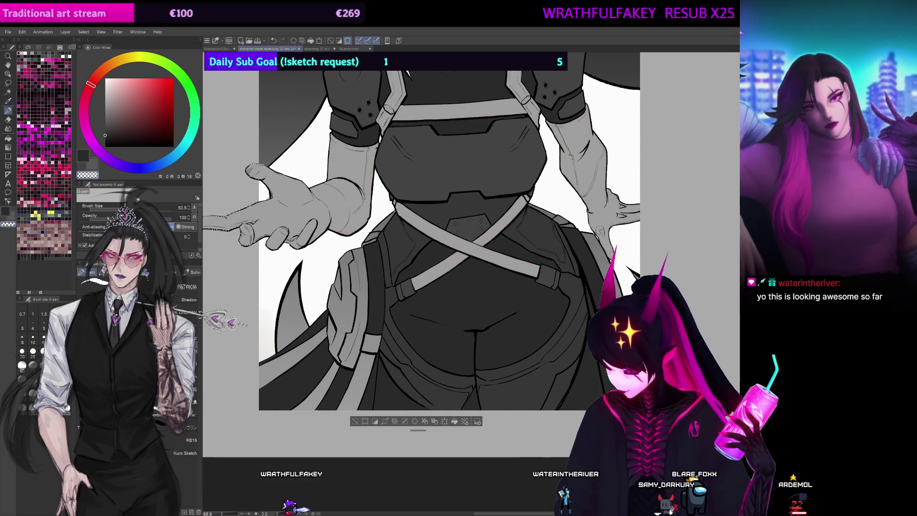
Step: Return the striped folds of the draped cloth to flat dark gray, leaving the hanging straps light gray
{"action": "left_click_drag", "start_coordinate": [420, 230], "coordinate": [475, 305]}
{"action": "scroll", "coordinate": [471, 287], "scroll_direction": "down", "scroll_amount": 3}
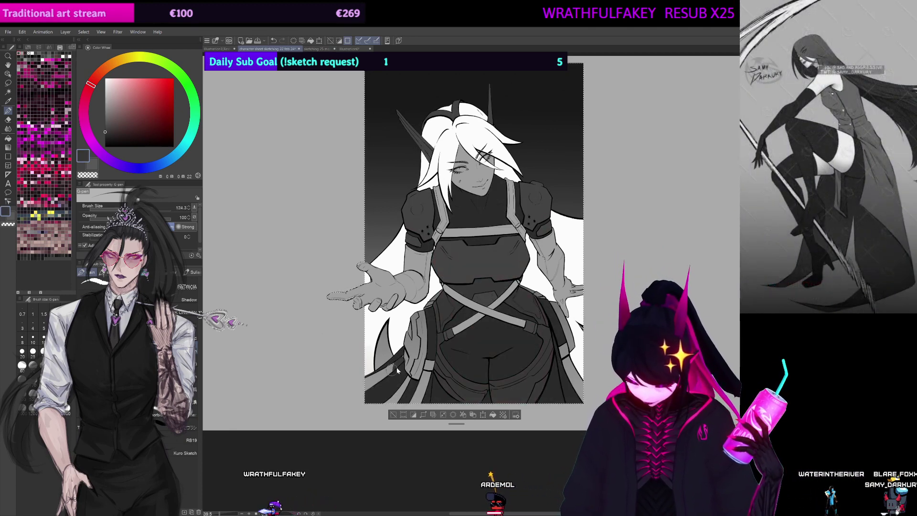
{"action": "left_click_drag", "start_coordinate": [397, 370], "coordinate": [395, 370]}
{"action": "key", "text": "ctrl+z"}
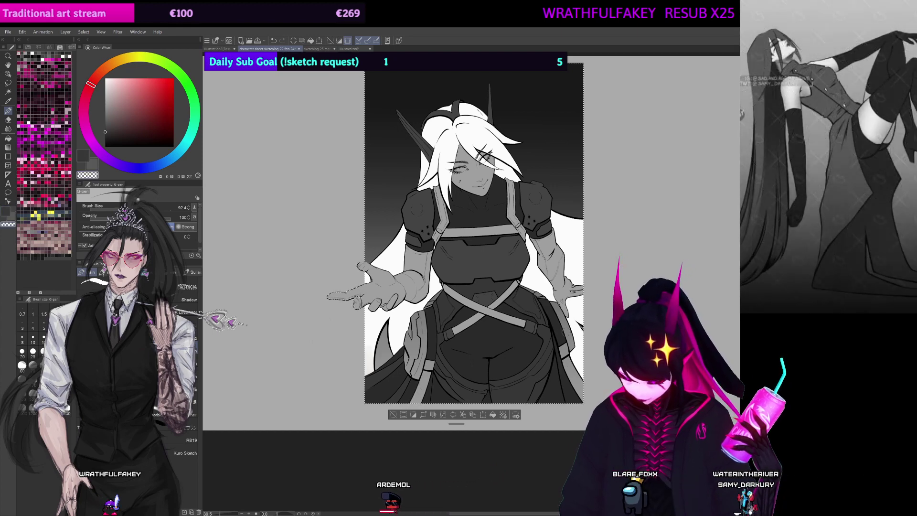
Step: Reduce the G-pen to about size 27 and clear the whole-canvas selection
{"action": "left_click_drag", "start_coordinate": [419, 325], "coordinate": [457, 332]}
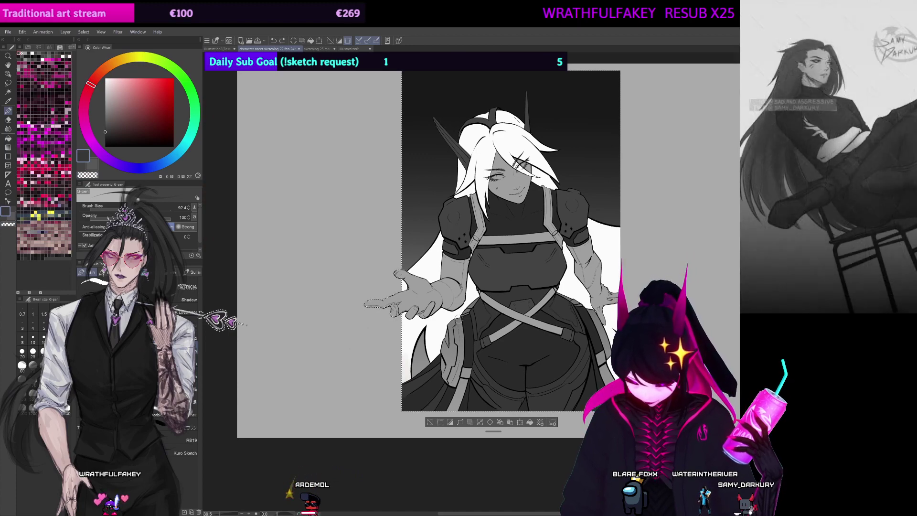
{"action": "mouse_move", "coordinate": [479, 367]}
{"action": "left_mouse_down"}
{"action": "mouse_move", "coordinate": [626, 180]}
{"action": "mouse_move", "coordinate": [431, 256]}
{"action": "mouse_move", "coordinate": [441, 260]}
{"action": "left_mouse_up"}
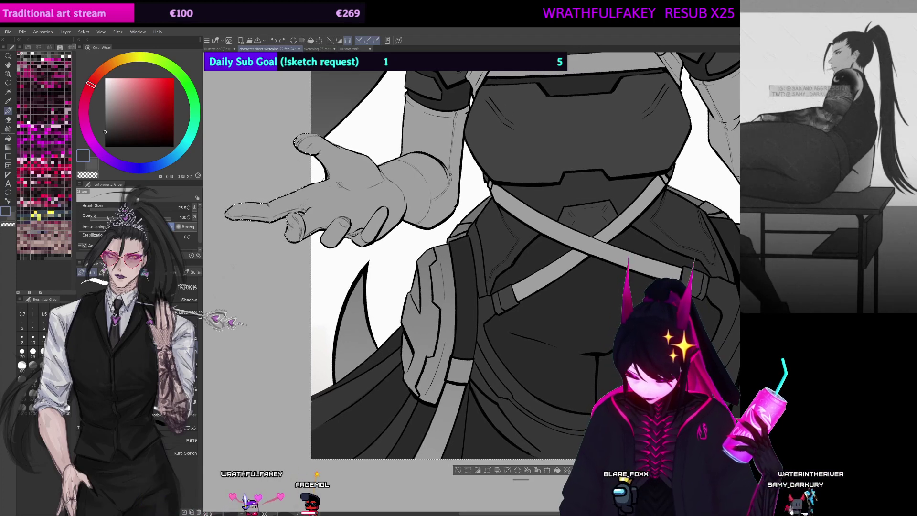
{"action": "key", "text": "ctrl+d"}
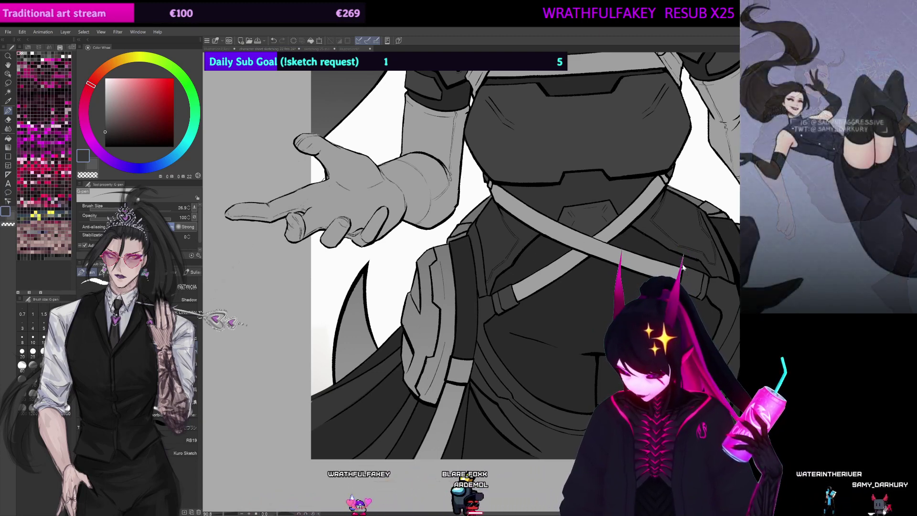
Step: Paint the inner section of the hip armor plate dark gray with the G-pen enlarged to about size 87
{"action": "key", "text": "ctrl+a"}
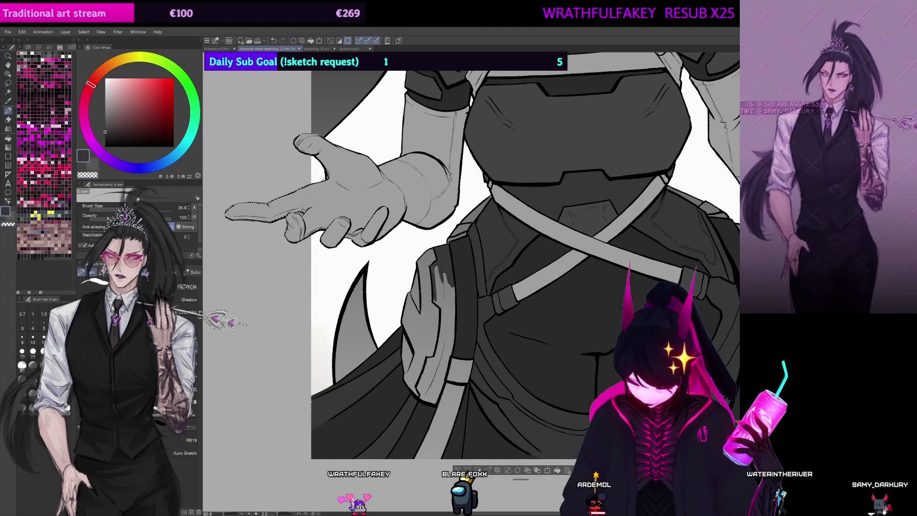
{"action": "key", "text": "]"}
{"action": "mouse_move", "coordinate": [436, 270]}
{"action": "left_mouse_down"}
{"action": "mouse_move", "coordinate": [447, 342]}
{"action": "mouse_move", "coordinate": [441, 363]}
{"action": "mouse_move", "coordinate": [438, 356]}
{"action": "left_mouse_up"}
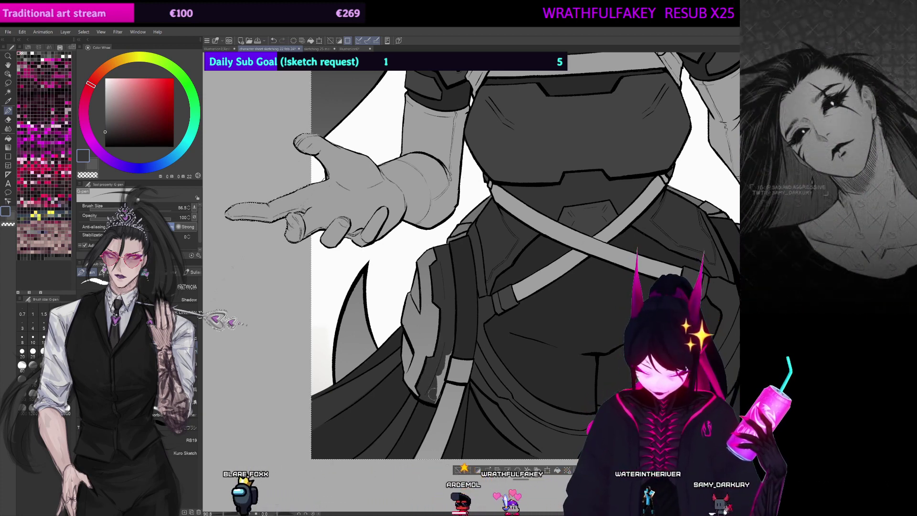
{"action": "left_click_drag", "start_coordinate": [499, 328], "coordinate": [334, 327]}
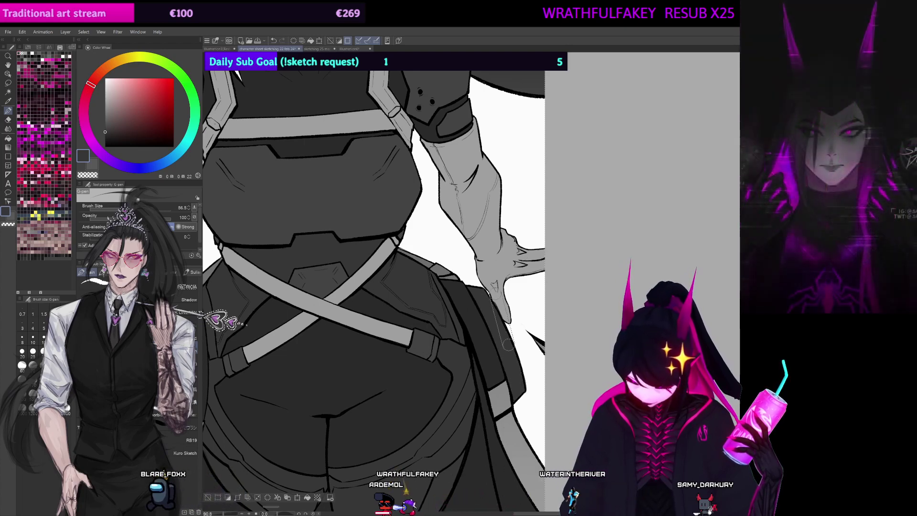
{"action": "left_click_drag", "start_coordinate": [537, 411], "coordinate": [683, 353]}
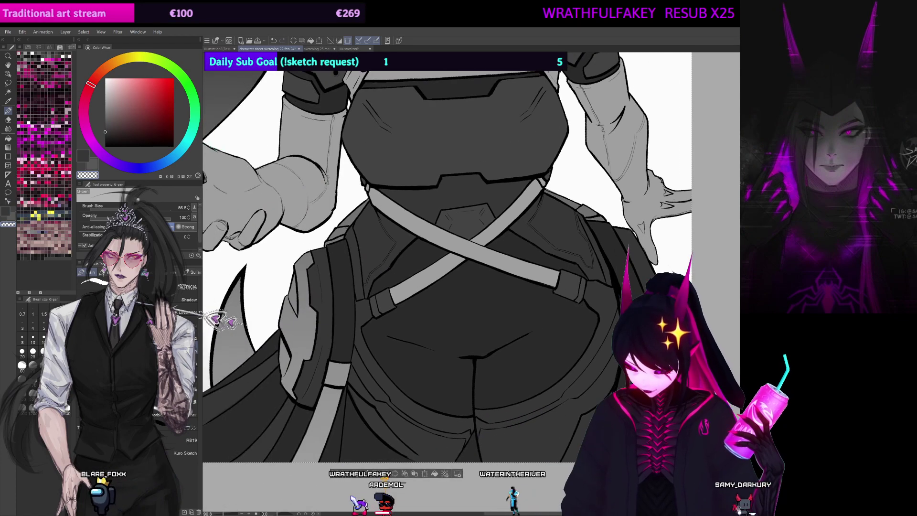
{"action": "left_click_drag", "start_coordinate": [673, 252], "coordinate": [702, 252]}
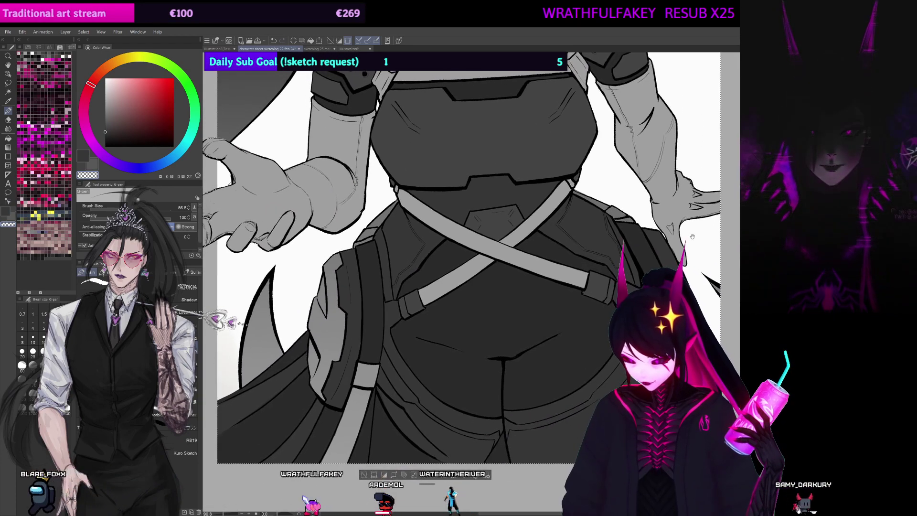
{"action": "key", "text": "ctrl+z"}
{"action": "key", "text": "c"}
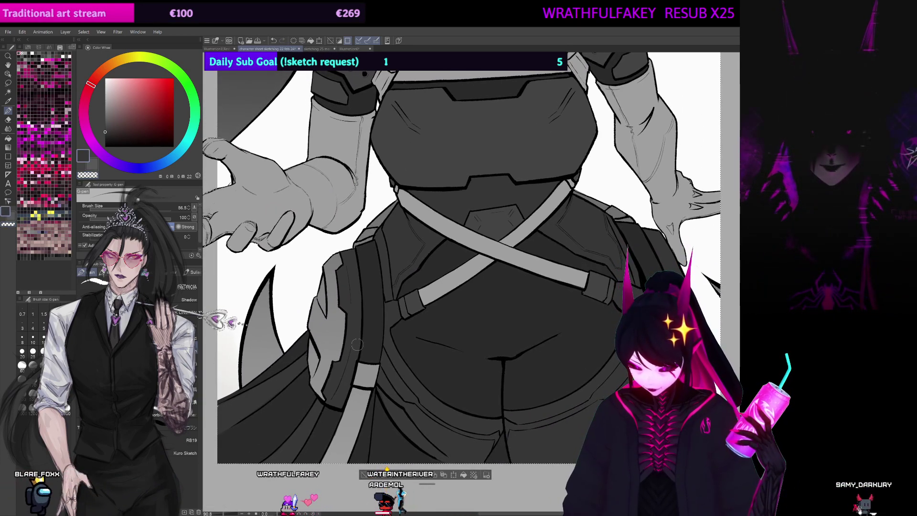
Step: Sample the waist panel's dark gray and cover the remaining light outer part of the hip armor plate, using the G-pen at about size 88
{"action": "left_click_drag", "start_coordinate": [400, 349], "coordinate": [466, 360]}
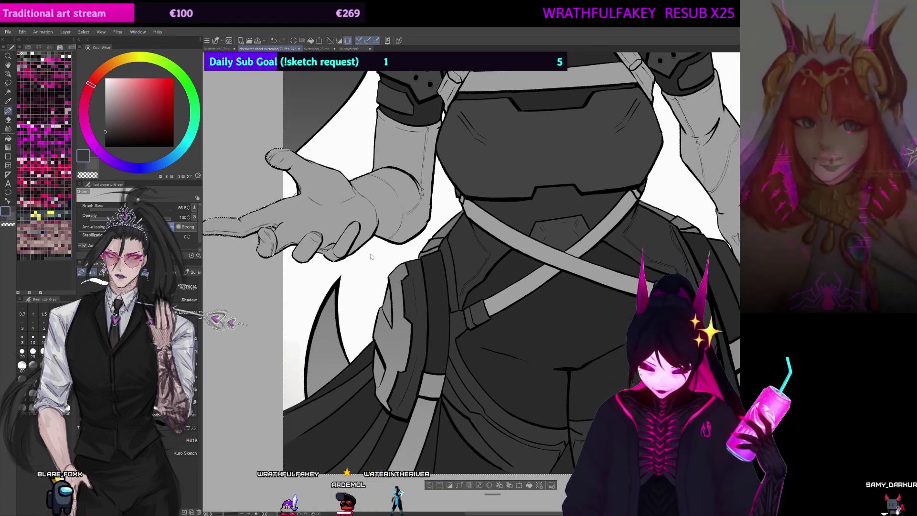
{"action": "key", "text": "["}
{"action": "key", "text": "["}
{"action": "key", "text": "["}
{"action": "key", "text": "["}
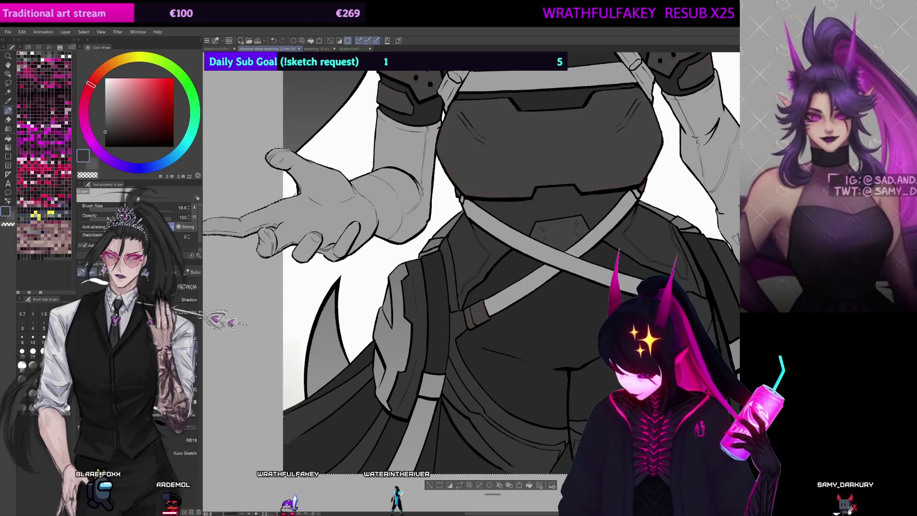
{"action": "left_click", "coordinate": [562, 232], "text": "alt"}
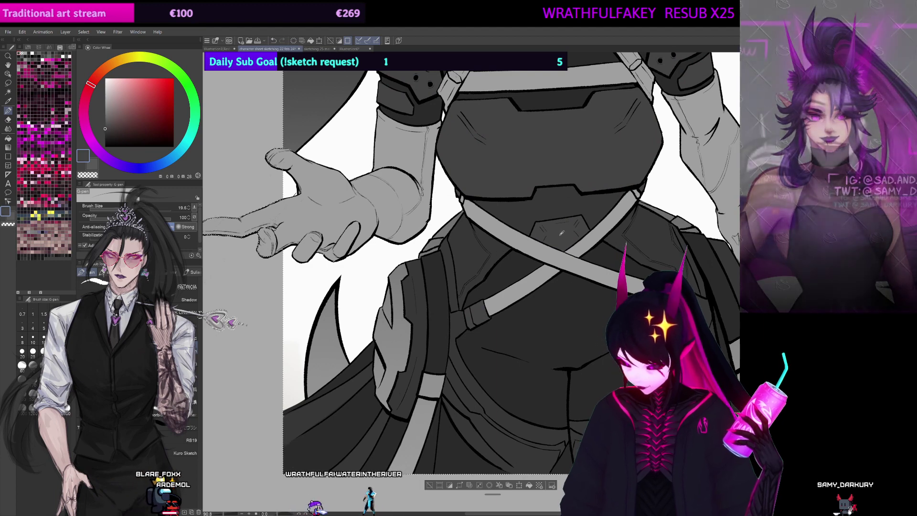
{"action": "key", "text": "]"}
{"action": "key", "text": "]"}
{"action": "key", "text": "]"}
{"action": "key", "text": "]"}
{"action": "left_click_drag", "start_coordinate": [381, 355], "coordinate": [384, 296]}
{"action": "key", "text": "ctrl+z"}
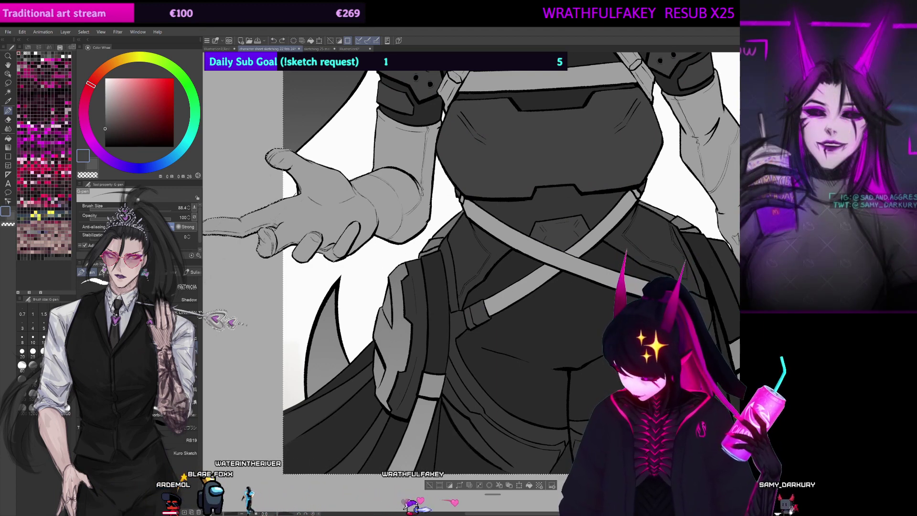
{"action": "mouse_move", "coordinate": [381, 346]}
{"action": "left_mouse_down"}
{"action": "mouse_move", "coordinate": [385, 286]}
{"action": "mouse_move", "coordinate": [406, 344]}
{"action": "mouse_move", "coordinate": [259, 421]}
{"action": "left_mouse_up"}
{"action": "left_click_drag", "start_coordinate": [469, 325], "coordinate": [612, 330]}
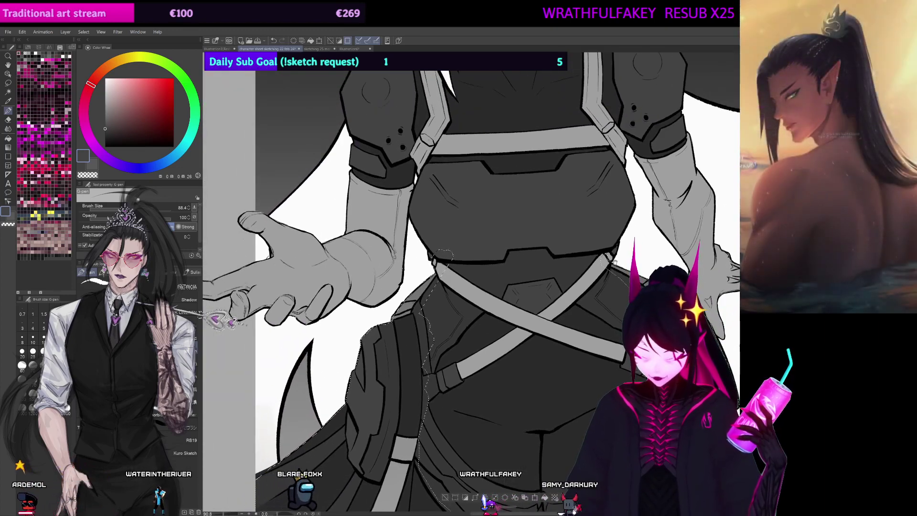
{"action": "left_click_drag", "start_coordinate": [468, 297], "coordinate": [473, 271]}
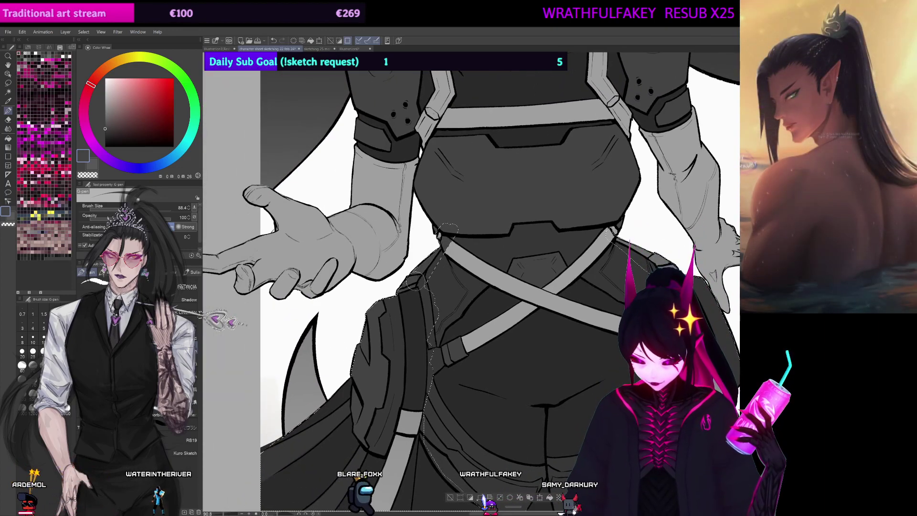
{"action": "key", "text": "ctrl+z"}
Step: Darken the small light plates on the opposite hip with the G-pen at size 40, and clear the selection
{"action": "key", "text": "["}
{"action": "key", "text": "["}
{"action": "key", "text": "["}
{"action": "key", "text": "["}
{"action": "key", "text": "["}
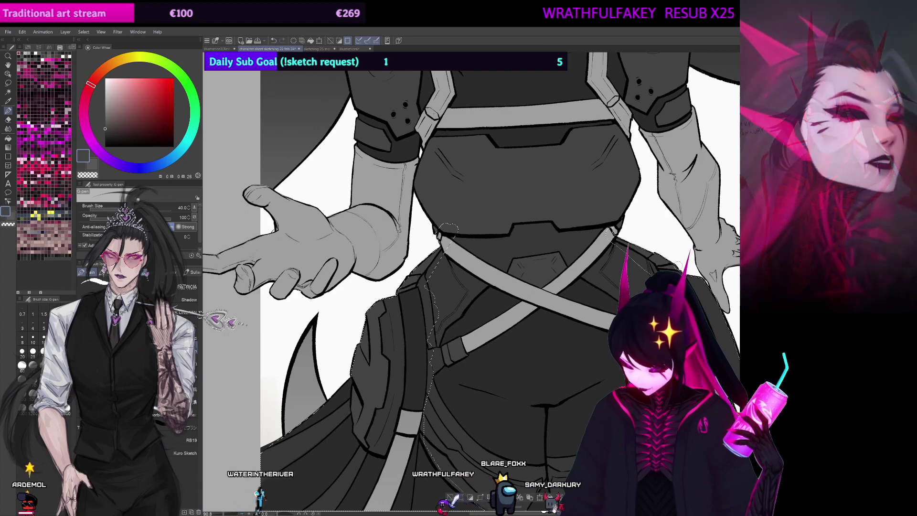
{"action": "left_click_drag", "start_coordinate": [674, 270], "coordinate": [638, 254]}
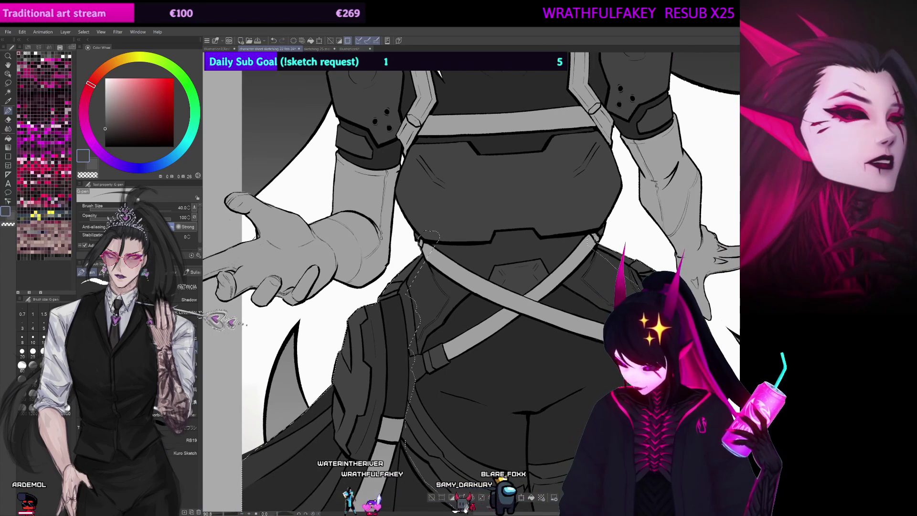
{"action": "key", "text": "ctrl+z"}
{"action": "left_click", "coordinate": [601, 243], "text": "alt"}
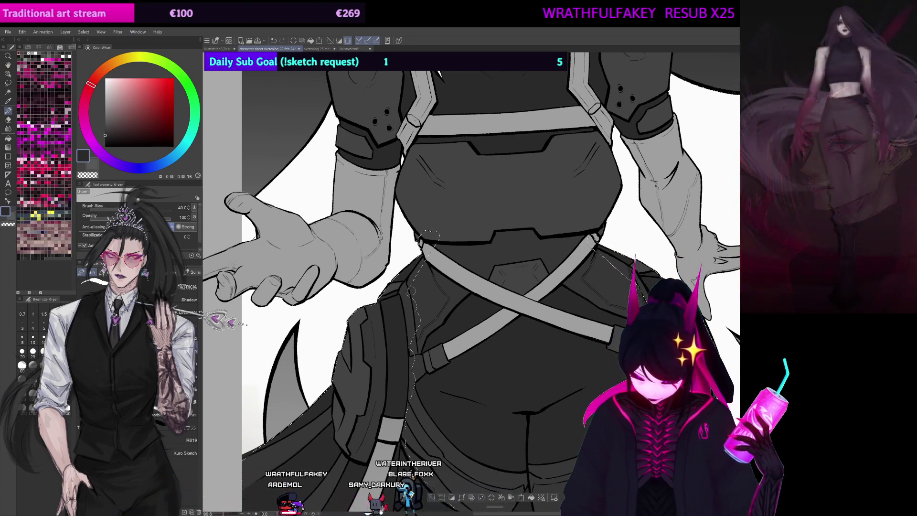
{"action": "left_click_drag", "start_coordinate": [472, 240], "coordinate": [471, 219]}
{"action": "key", "text": "ctrl+d"}
{"action": "scroll", "coordinate": [470, 219], "scroll_direction": "down", "scroll_amount": 5}
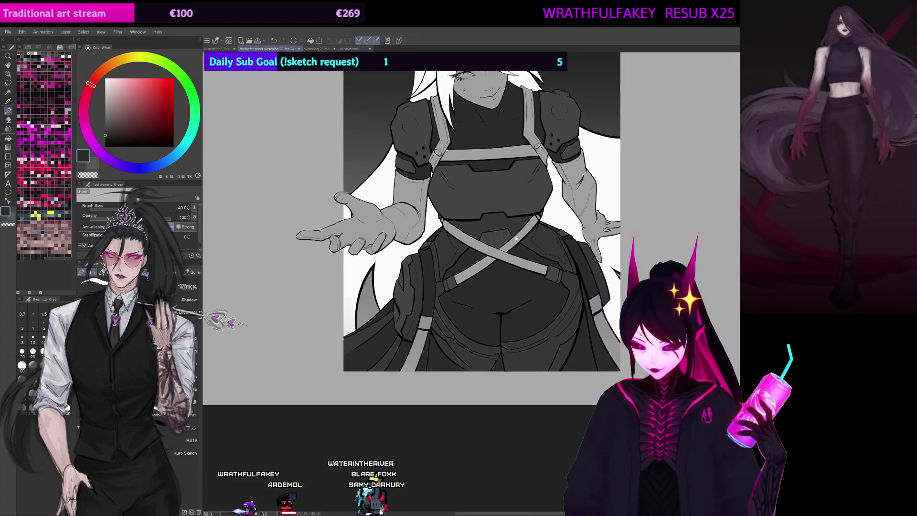
Step: Try darkening the hanging strap below the hip plate with the G-pen at about size 92
{"action": "mouse_move", "coordinate": [517, 237]}
{"action": "left_mouse_down"}
{"action": "mouse_move", "coordinate": [494, 222]}
{"action": "mouse_move", "coordinate": [497, 241]}
{"action": "left_mouse_up"}
{"action": "left_click_drag", "start_coordinate": [521, 289], "coordinate": [525, 292]}
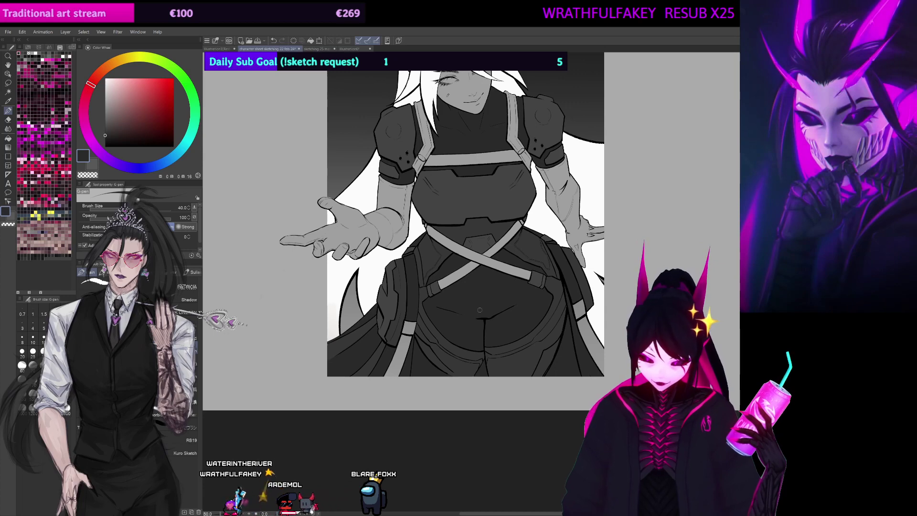
{"action": "left_click", "coordinate": [478, 306]}
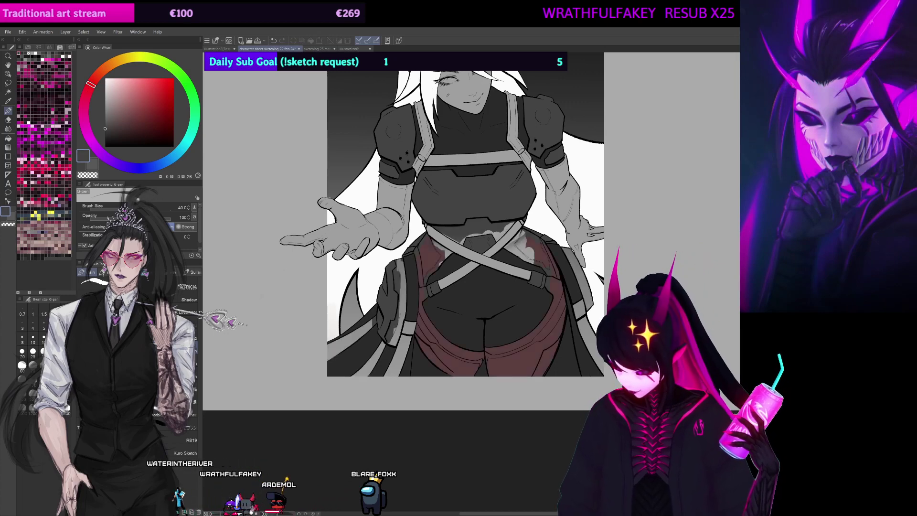
{"action": "key", "text": "ctrl+z"}
{"action": "left_click", "coordinate": [473, 196]}
{"action": "key", "text": "ctrl+z"}
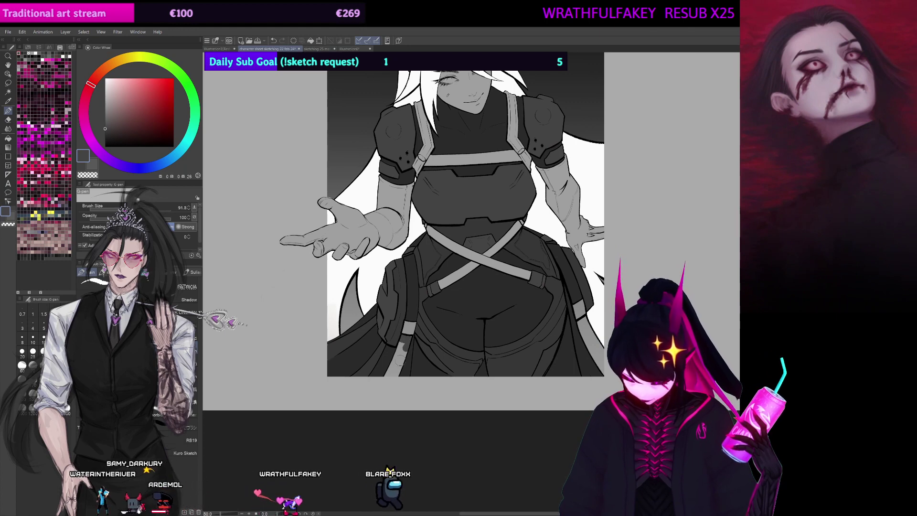
{"action": "left_click_drag", "start_coordinate": [402, 340], "coordinate": [385, 386]}
{"action": "key", "text": "ctrl+z"}
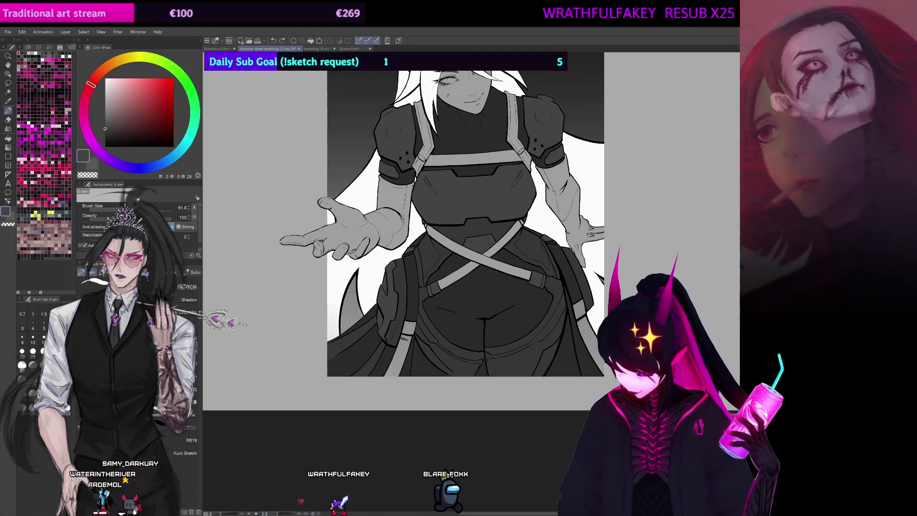
Step: Remove the light gray from the lower parts of both hanging straps, keeping a short light band on each, and clear the selection
{"action": "key", "text": "ctrl+a"}
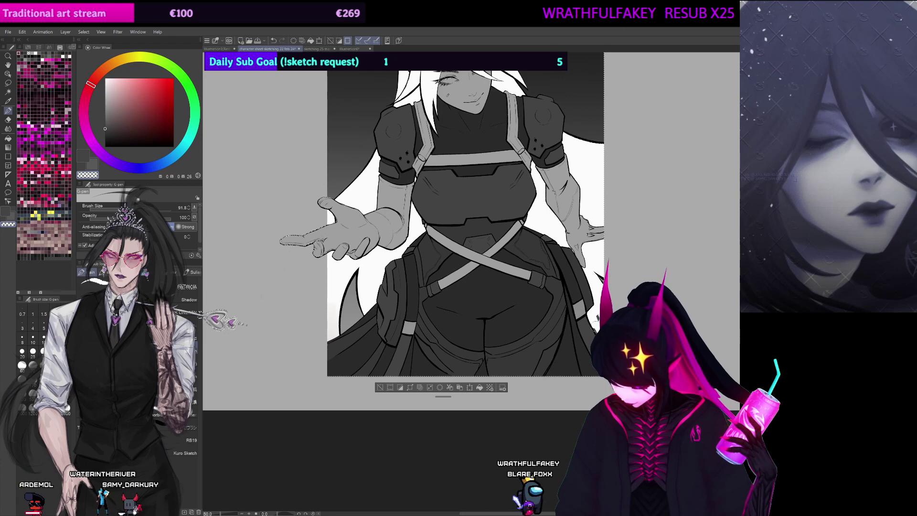
{"action": "left_click_drag", "start_coordinate": [631, 304], "coordinate": [574, 377]}
{"action": "key", "text": "ctrl+d"}
{"action": "scroll", "coordinate": [673, 363], "scroll_direction": "down", "scroll_amount": 2}
{"action": "scroll", "coordinate": [574, 378], "scroll_direction": "up", "scroll_amount": 2}
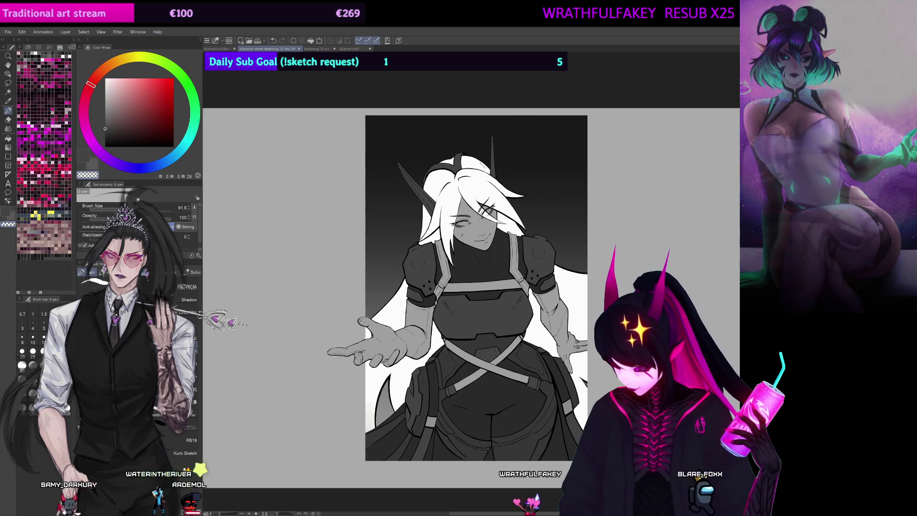
Step: Try a series of blending modes on the gradient layer to compare their effect on the whole figure
{"action": "key", "text": "ctrl+a"}
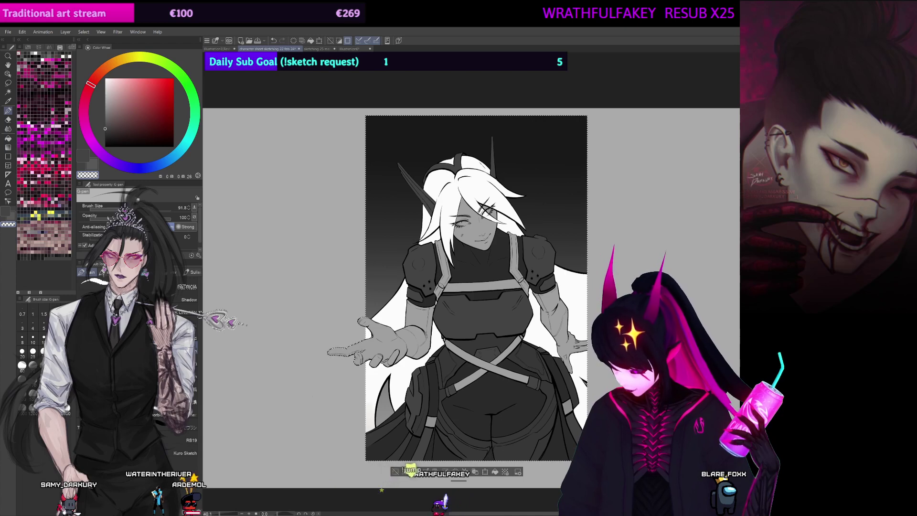
{"action": "key", "text": "Delete"}
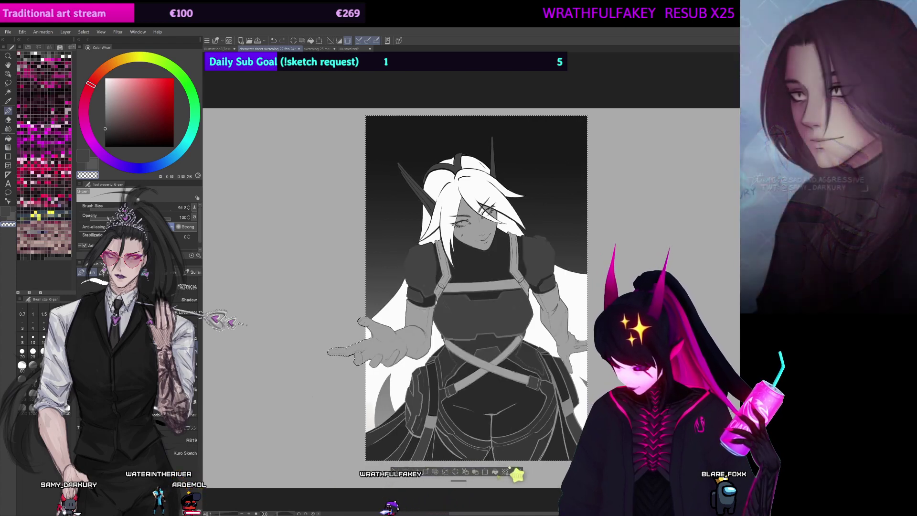
{"action": "key", "text": "Down"}
{"action": "key", "text": "Down"}
{"action": "key", "text": "Down"}
{"action": "key", "text": "Down"}
{"action": "key", "text": "Down"}
{"action": "key", "text": "Down"}
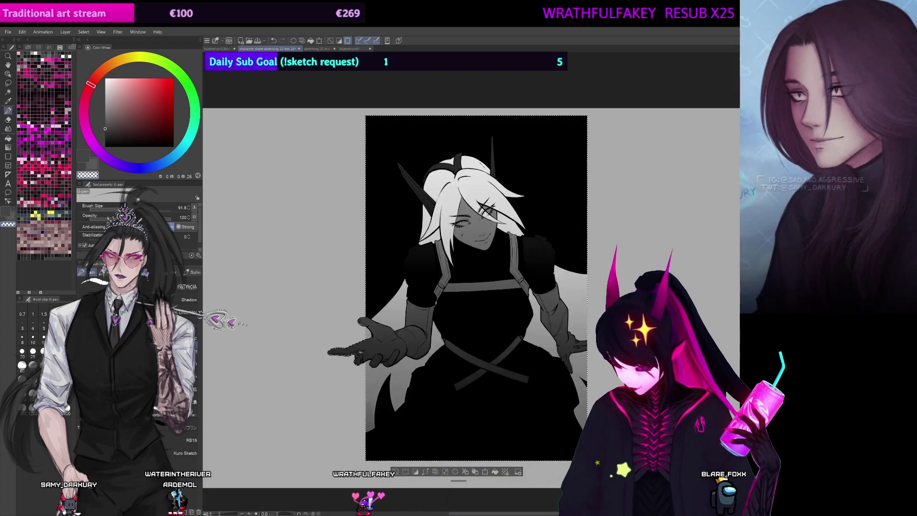
{"action": "key", "text": "Down"}
{"action": "key", "text": "Down"}
{"action": "key", "text": "Down"}
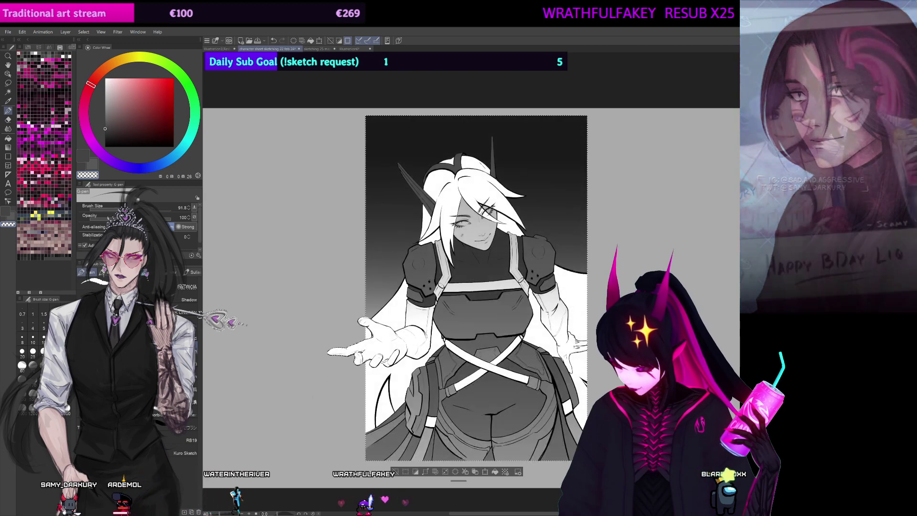
{"action": "key", "text": "Down"}
{"action": "key", "text": "Down"}
{"action": "key", "text": "Down"}
{"action": "key", "text": "Down"}
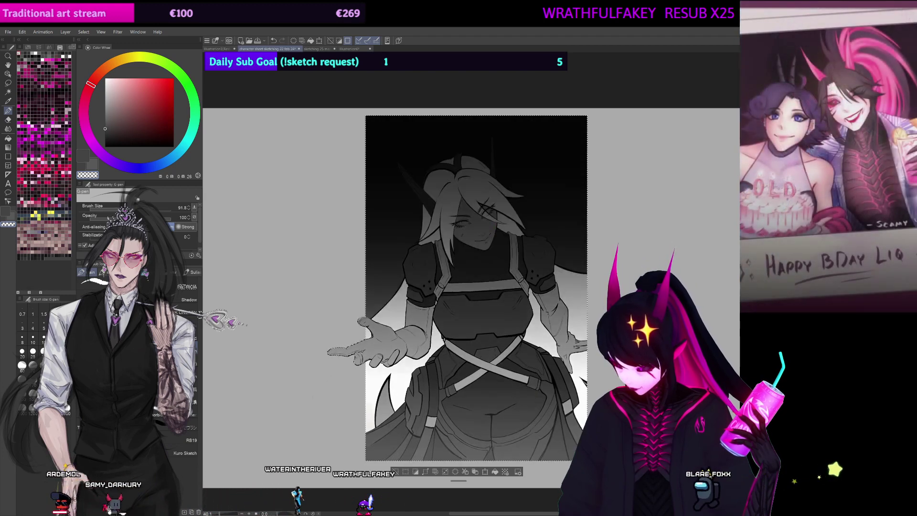
Step: Remove the darkening gradient effect from the figure, and set the G-pen to white at about size 16
{"action": "scroll", "coordinate": [496, 285], "scroll_direction": "up", "scroll_amount": 3}
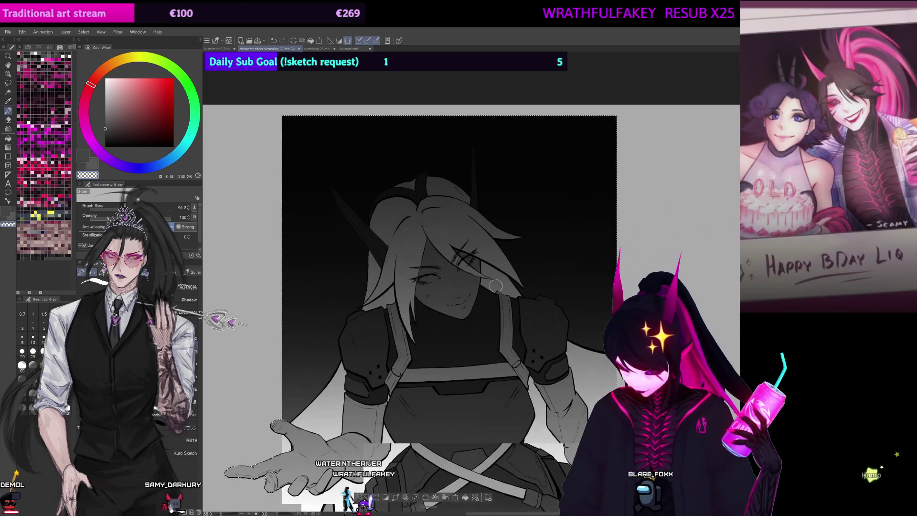
{"action": "scroll", "coordinate": [441, 285], "scroll_direction": "up", "scroll_amount": 6}
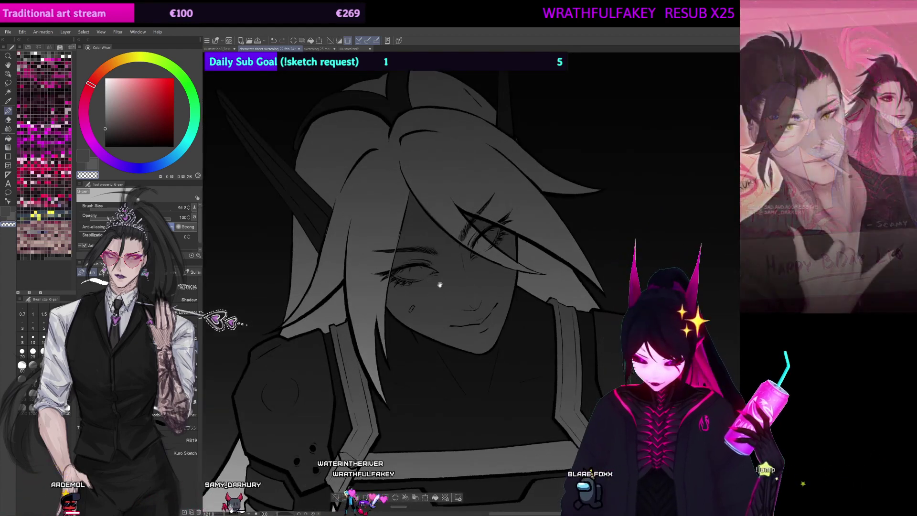
{"action": "mouse_move", "coordinate": [461, 259]}
{"action": "left_mouse_down"}
{"action": "mouse_move", "coordinate": [542, 308]}
{"action": "mouse_move", "coordinate": [566, 240]}
{"action": "left_mouse_up"}
{"action": "key", "text": "["}
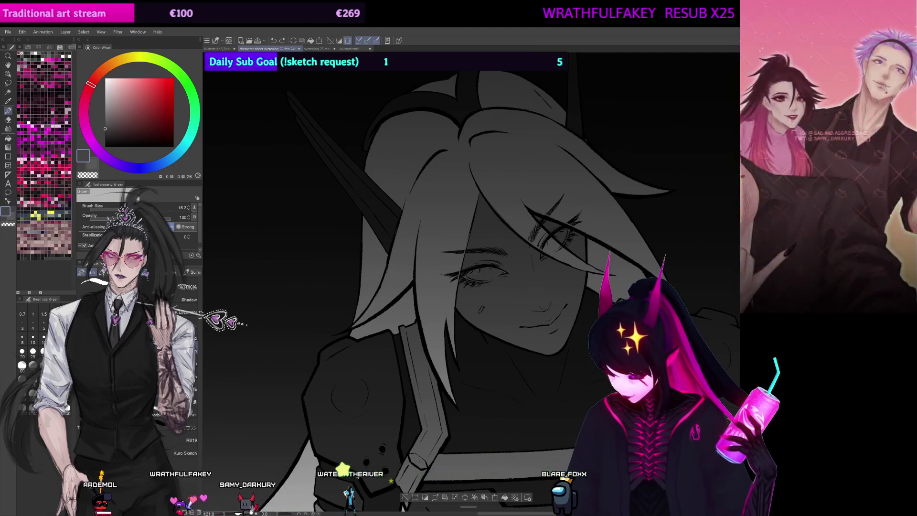
{"action": "left_click_drag", "start_coordinate": [727, 267], "coordinate": [688, 263]}
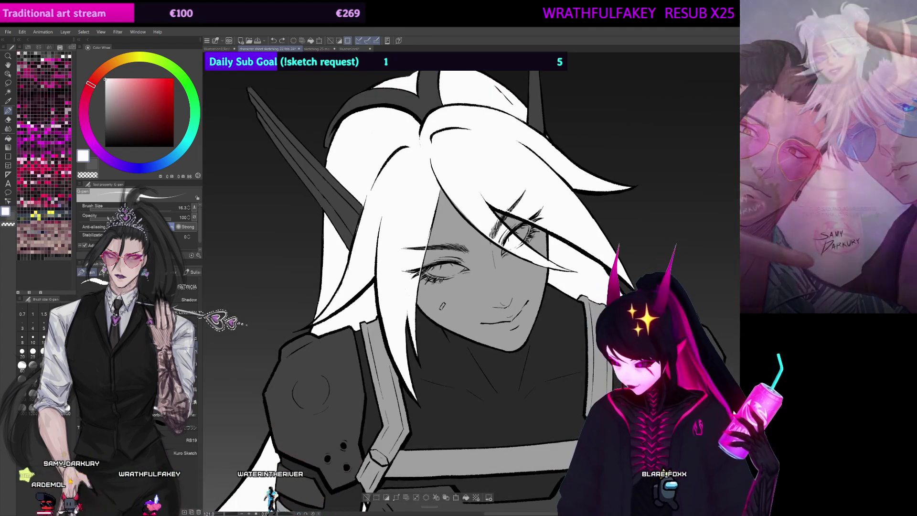
Step: Paint a small white highlight in the iris of the character's uncovered eye with the G-pen reduced to about size 7
{"action": "key", "text": "x"}
{"action": "scroll", "coordinate": [494, 267], "scroll_direction": "up", "scroll_amount": 1}
{"action": "left_click_drag", "start_coordinate": [370, 372], "coordinate": [440, 432]}
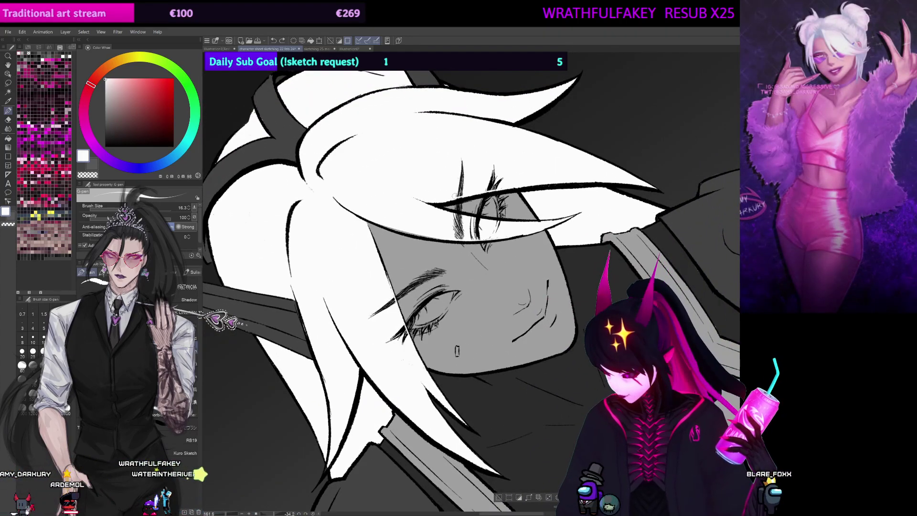
{"action": "key", "text": "ctrl+@"}
{"action": "key", "text": "]"}
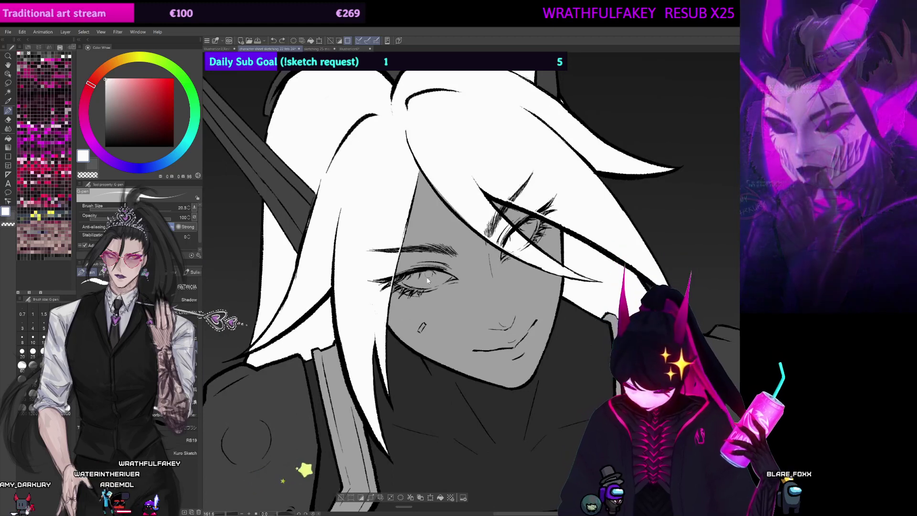
{"action": "key", "text": "["}
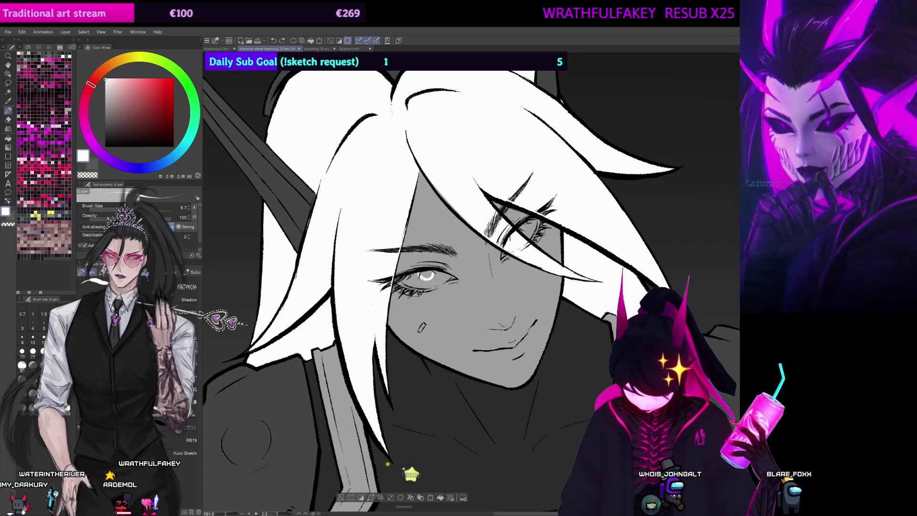
{"action": "left_click_drag", "start_coordinate": [433, 271], "coordinate": [432, 276]}
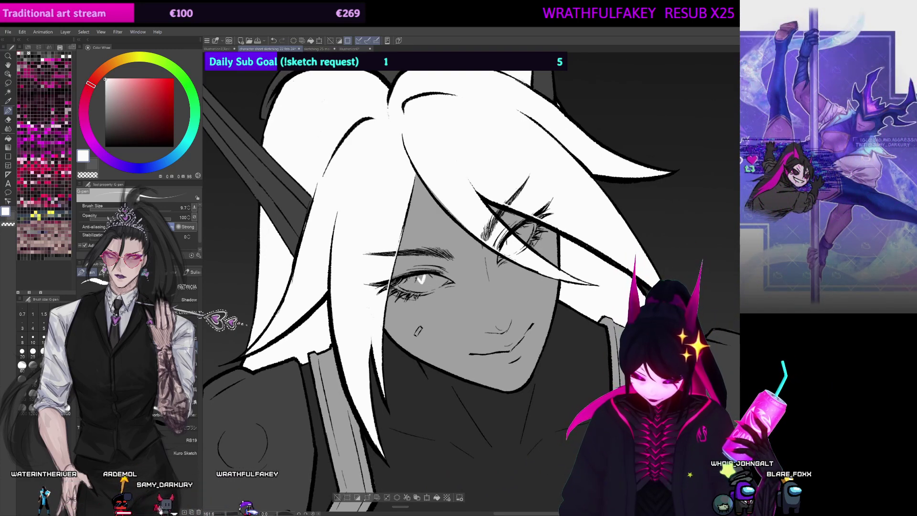
Step: Undo the white iris highlight and try a finer one in the uncovered eye with the G-pen at about size 4
{"action": "key", "text": "ctrl+z"}
{"action": "key", "text": "["}
{"action": "key", "text": "["}
{"action": "key", "text": "["}
{"action": "key", "text": "["}
{"action": "key", "text": "["}
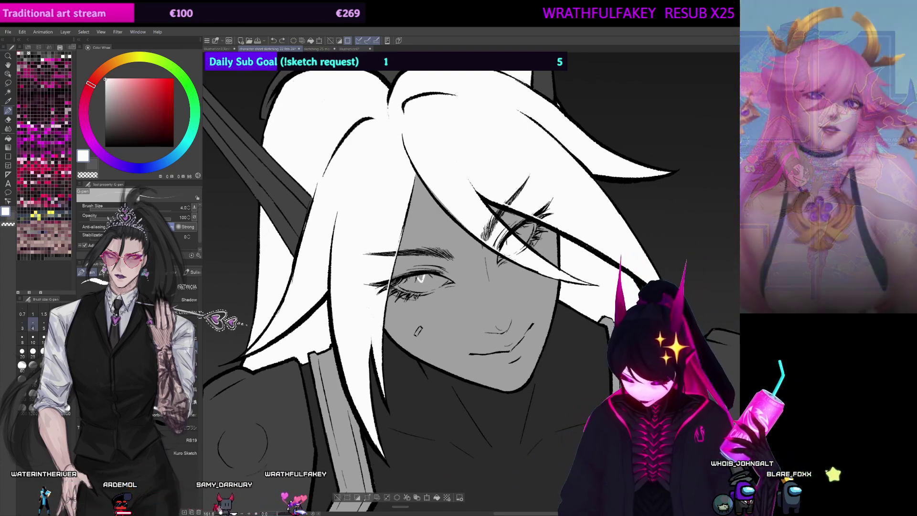
Step: Fill the iris of the uncovered eye with white using the G-pen at about size 24
{"action": "key", "text": "]"}
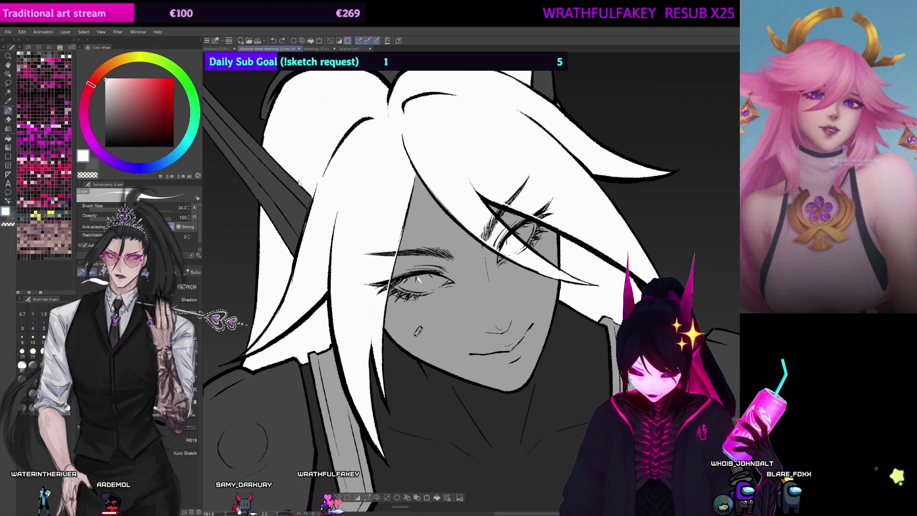
{"action": "key", "text": "ctrl+d"}
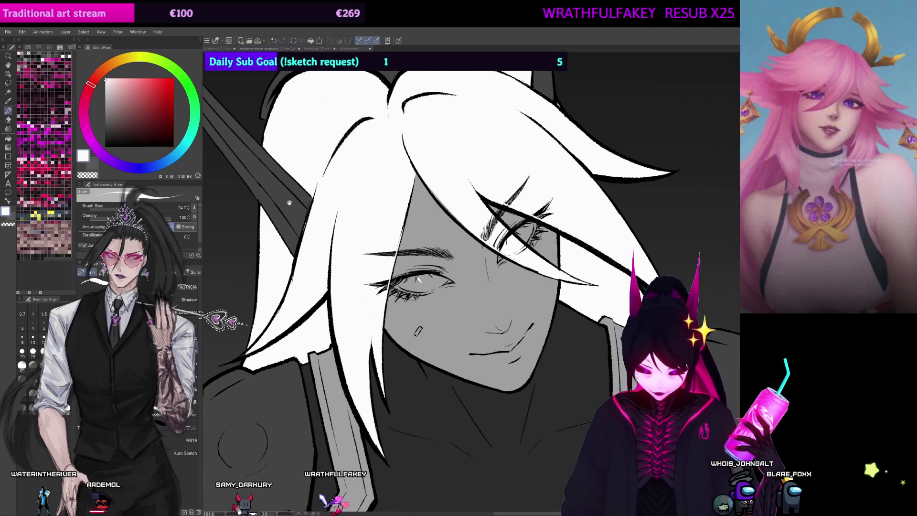
{"action": "left_click", "coordinate": [426, 284]}
{"action": "key", "text": "ctrl+d"}
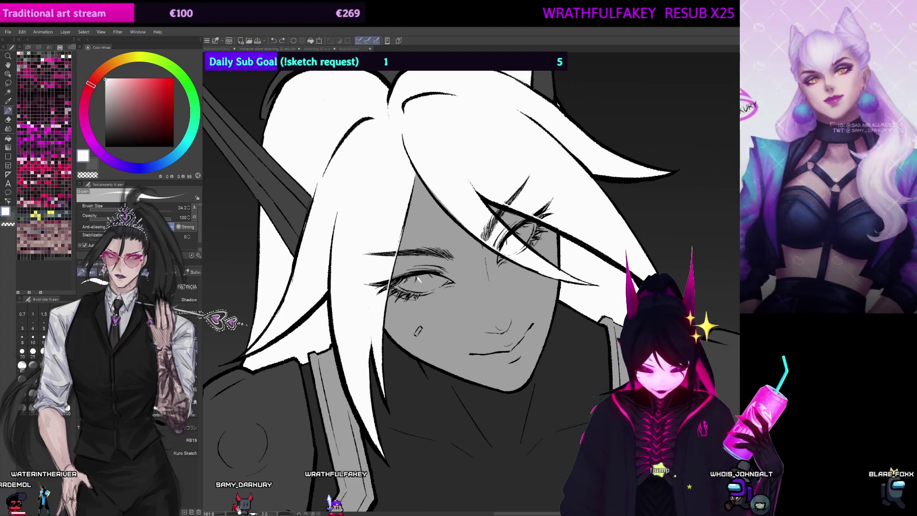
{"action": "key", "text": "ctrl+z"}
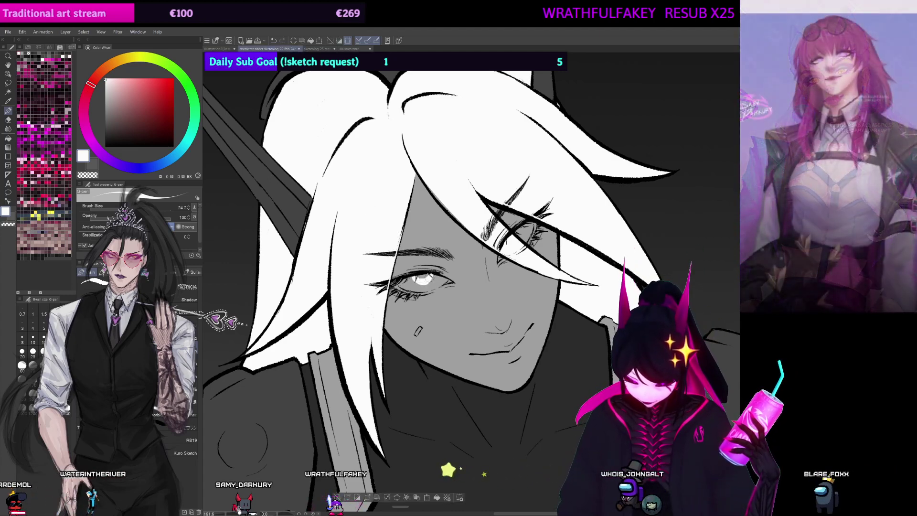
Step: Undo the last eye stroke, sample the light gray, and paint a gray pupil inside the white iris of the uncovered eye
{"action": "left_click_drag", "start_coordinate": [619, 193], "coordinate": [626, 169]}
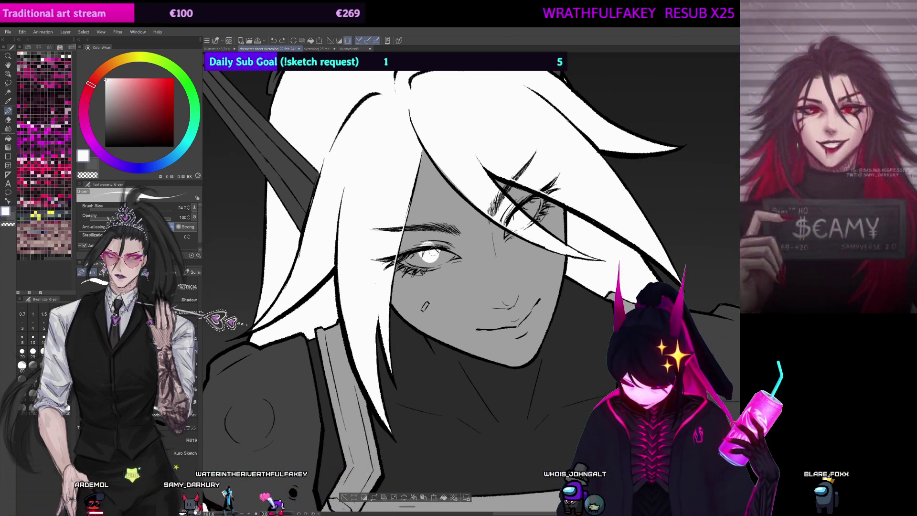
{"action": "key", "text": "ctrl+z"}
{"action": "left_click", "coordinate": [445, 236], "text": "alt"}
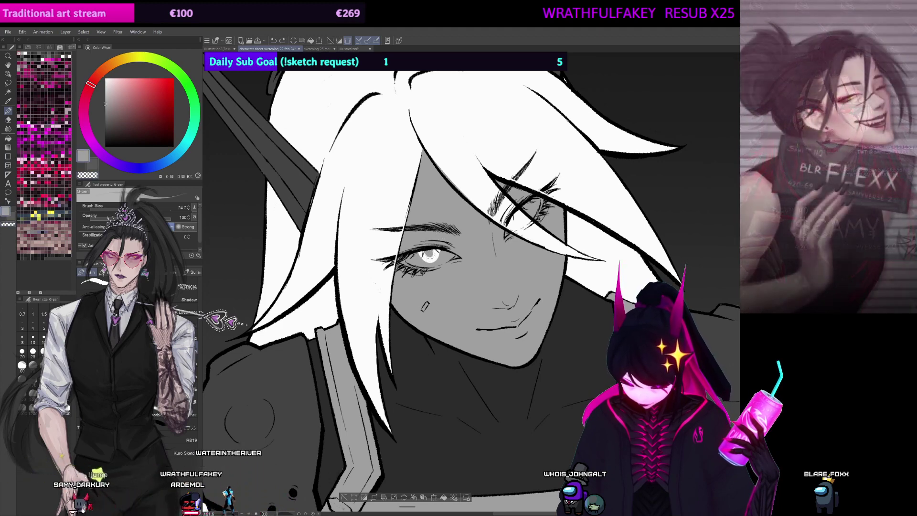
{"action": "left_click_drag", "start_coordinate": [572, 179], "coordinate": [554, 179]}
{"action": "left_click_drag", "start_coordinate": [501, 217], "coordinate": [505, 216]}
{"action": "key", "text": "ctrl+z"}
{"action": "left_click_drag", "start_coordinate": [568, 189], "coordinate": [623, 184]}
{"action": "left_click_drag", "start_coordinate": [634, 408], "coordinate": [667, 206]}
{"action": "left_click", "coordinate": [667, 206], "text": "alt"}
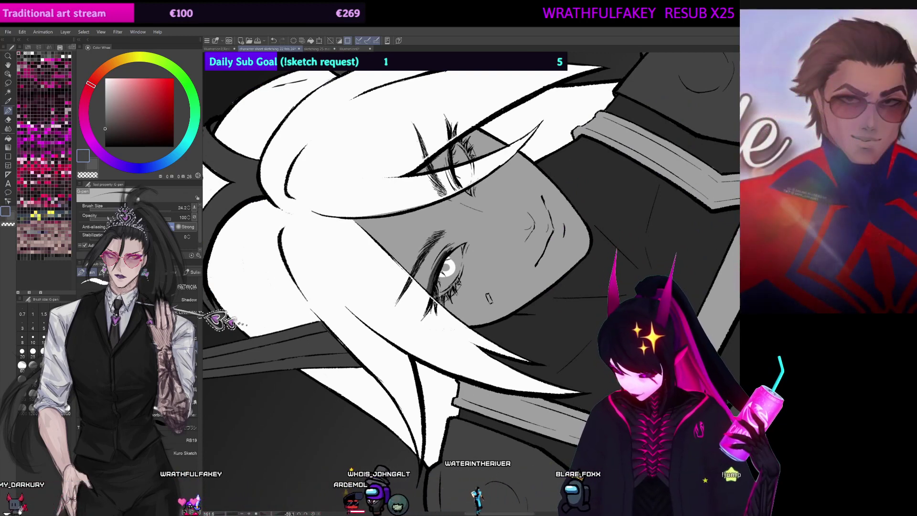
{"action": "left_click_drag", "start_coordinate": [435, 281], "coordinate": [422, 377]}
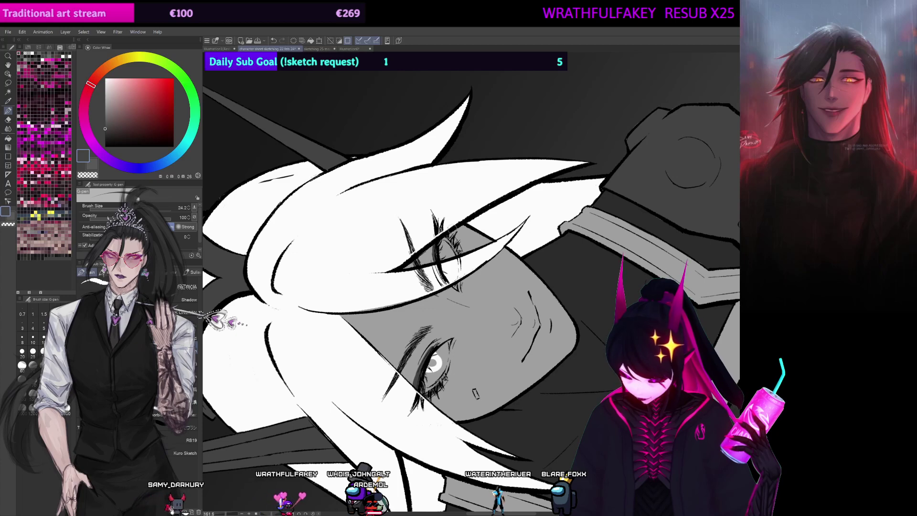
{"action": "left_click_drag", "start_coordinate": [420, 366], "coordinate": [418, 309]}
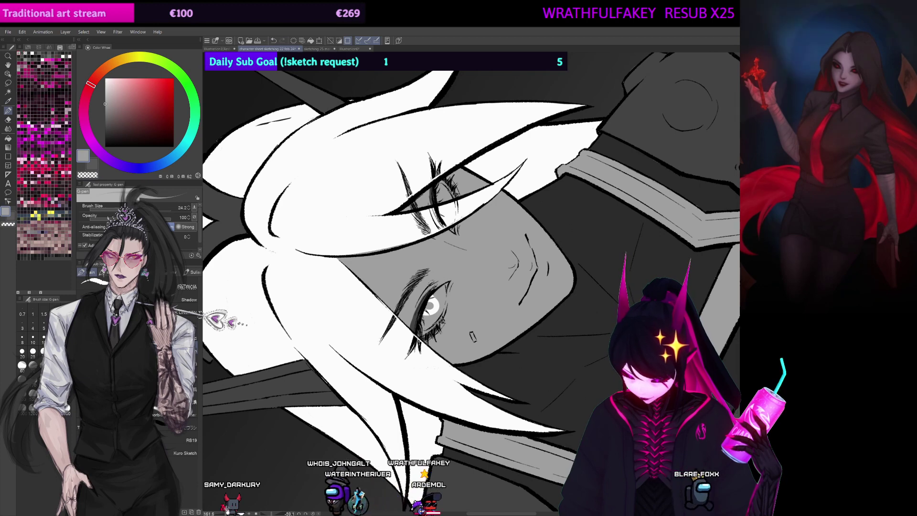
Step: Restore the figure's selection and softly darken the upper eyelids of both eyes with the Shadow brush in dark gray
{"action": "key", "text": "ctrl+at"}
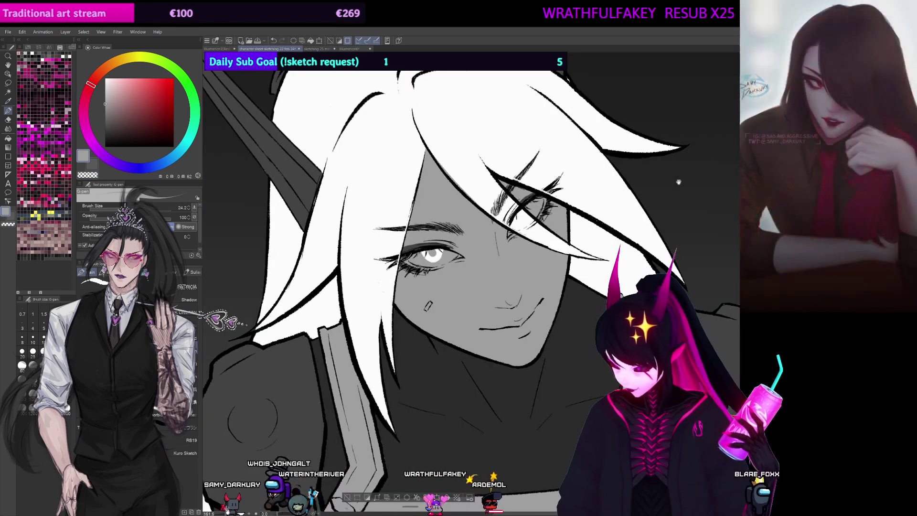
{"action": "left_click_drag", "start_coordinate": [679, 182], "coordinate": [636, 189]}
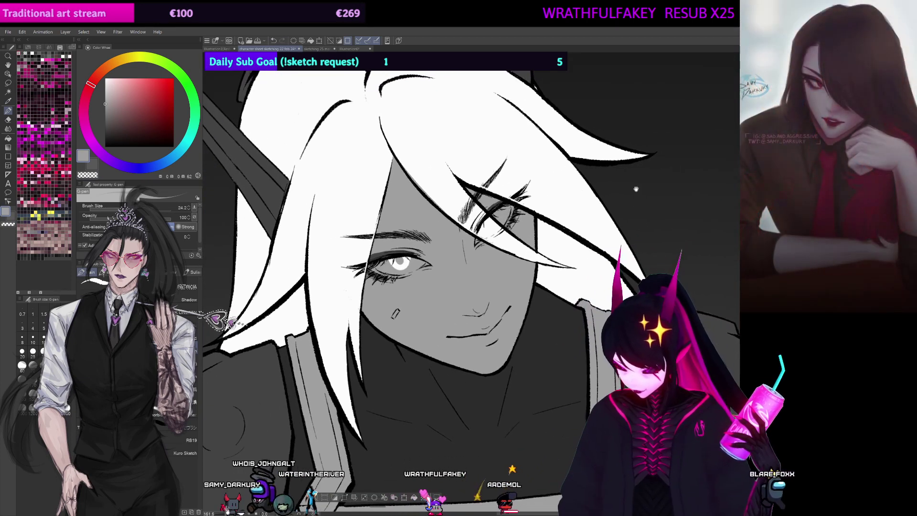
{"action": "left_click", "coordinate": [182, 300]}
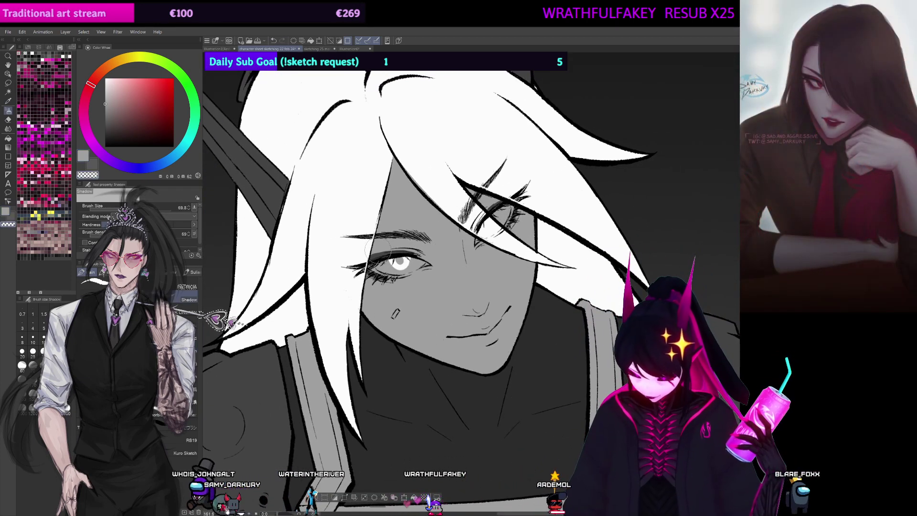
{"action": "key", "text": "ctrl+shift+d"}
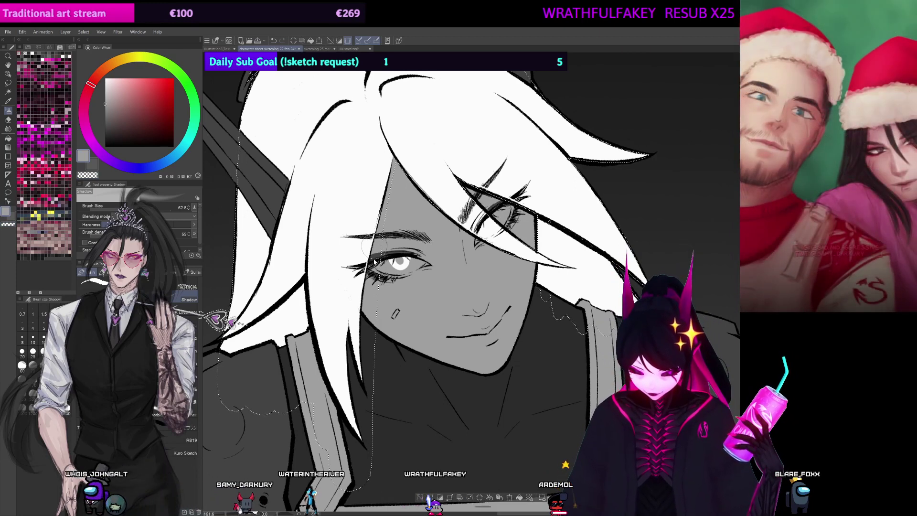
{"action": "left_click_drag", "start_coordinate": [549, 221], "coordinate": [522, 199]}
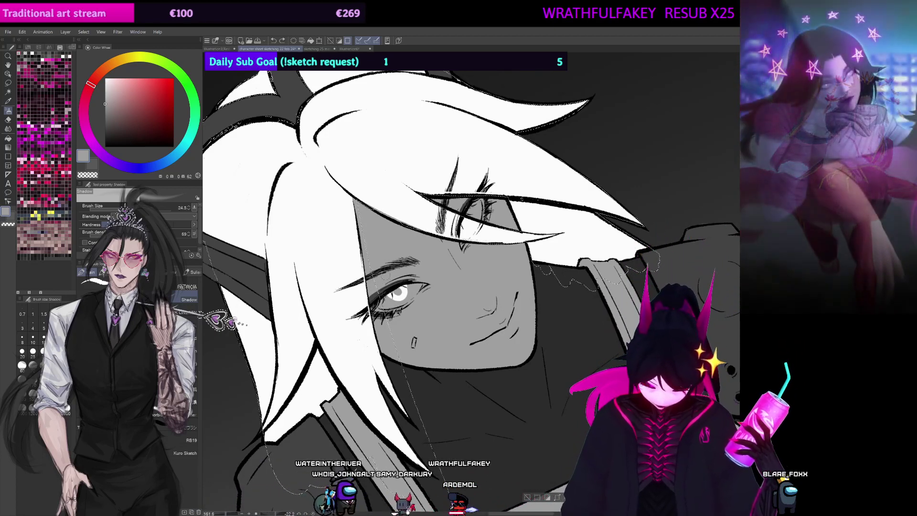
{"action": "key", "text": "m"}
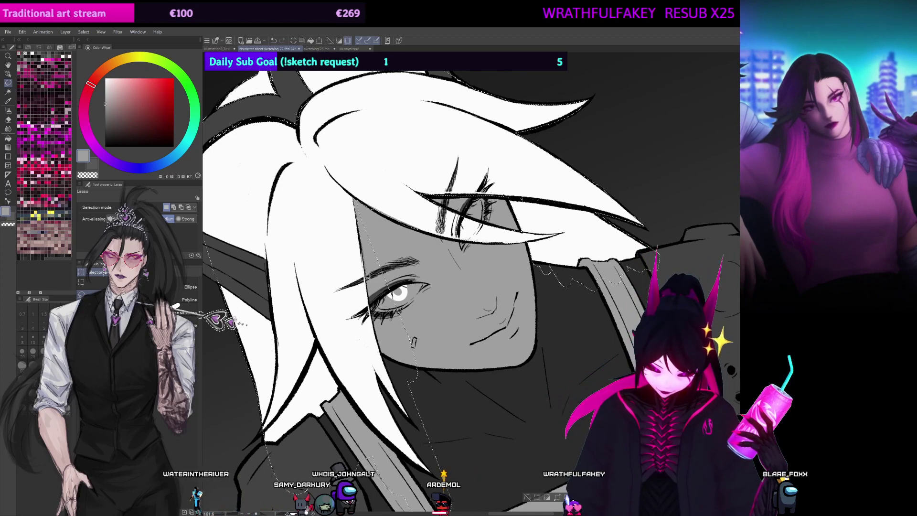
{"action": "key", "text": "ctrl+z"}
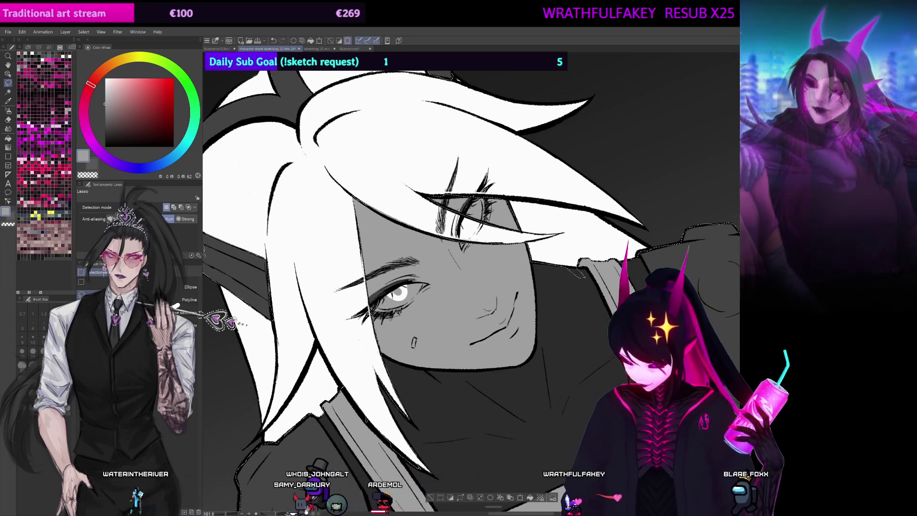
{"action": "key", "text": "p"}
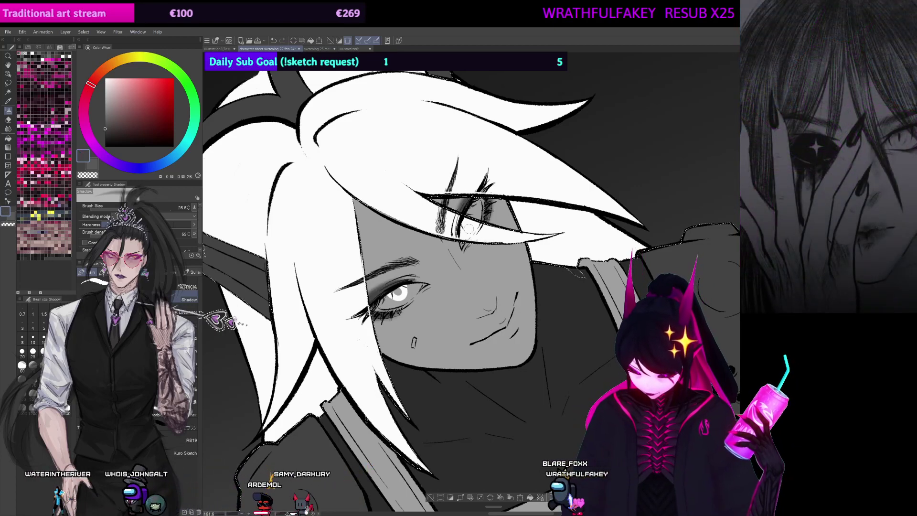
Step: Shade the lips softly in dark gray with the Shadow brush, resizing it between about 11 and 38
{"action": "key", "text": "asciicircum"}
{"action": "mouse_move", "coordinate": [472, 334]}
{"action": "left_mouse_down"}
{"action": "mouse_move", "coordinate": [500, 323]}
{"action": "mouse_move", "coordinate": [472, 336]}
{"action": "mouse_move", "coordinate": [482, 337]}
{"action": "left_mouse_up"}
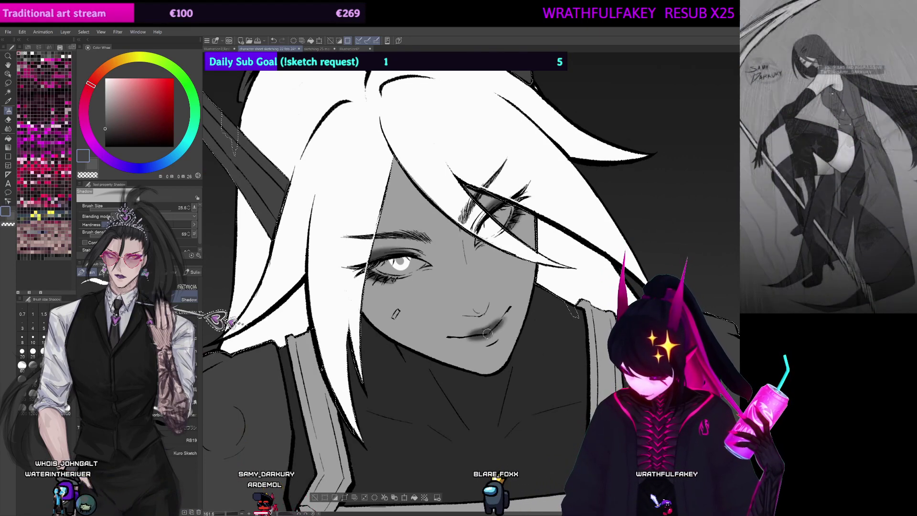
{"action": "key", "text": "bracketright"}
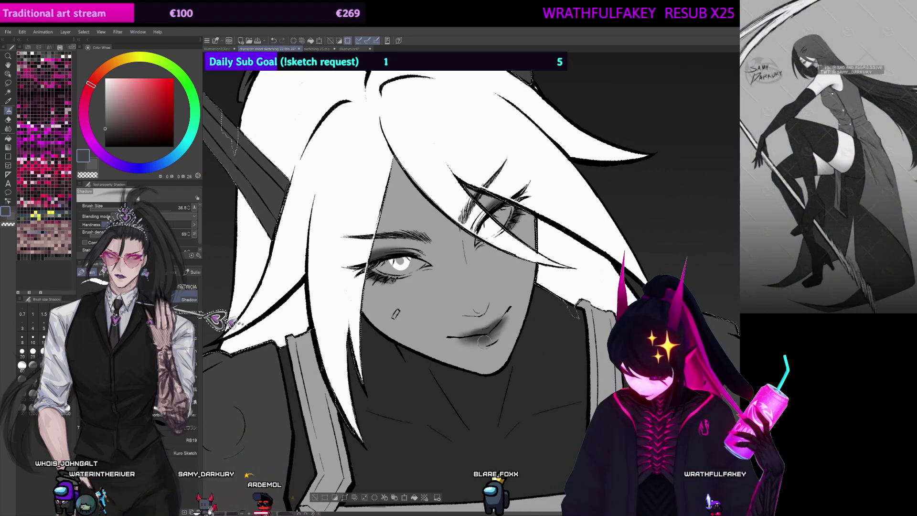
{"action": "key", "text": "asciicircum"}
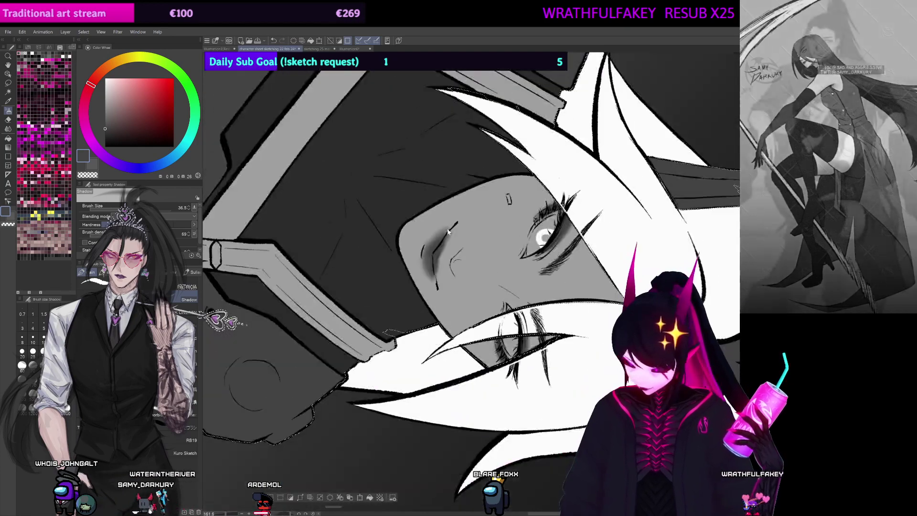
{"action": "key", "text": "bracketleft"}
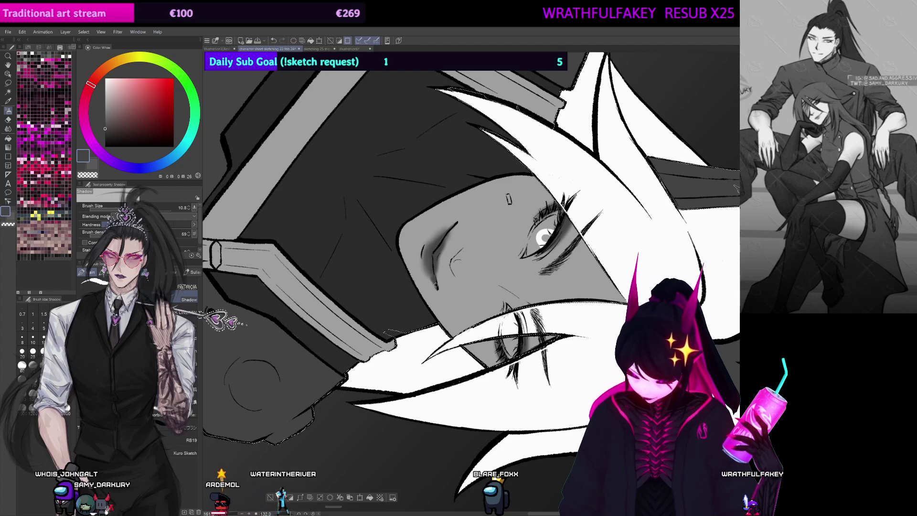
{"action": "key", "text": "bracketright"}
{"action": "key", "text": "bracketright"}
{"action": "key", "text": "bracketright"}
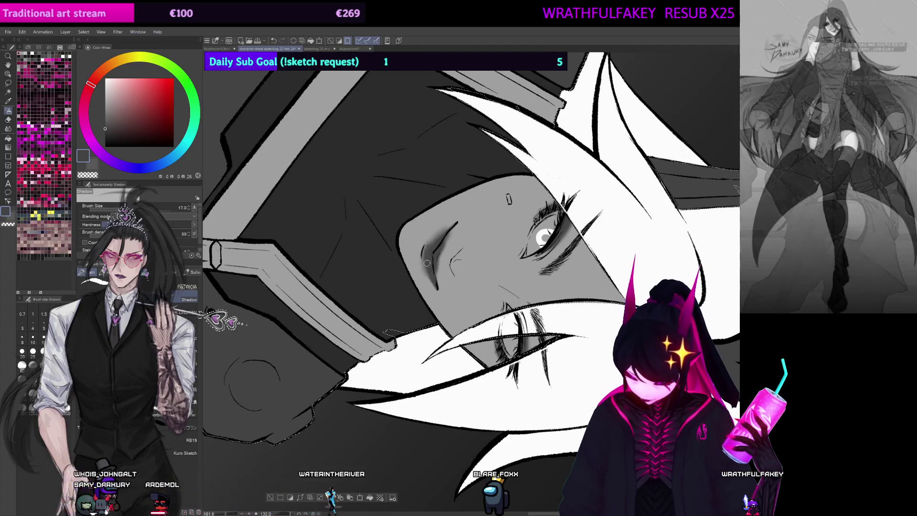
Step: Undo the last lip stroke and refine the lip shading with the Shadow brush reduced to about size 9
{"action": "key", "text": "ctrl+z"}
{"action": "key", "text": "bracketleft"}
{"action": "key", "text": "bracketleft"}
{"action": "key", "text": "bracketleft"}
{"action": "key", "text": "bracketleft"}
{"action": "key", "text": "c"}
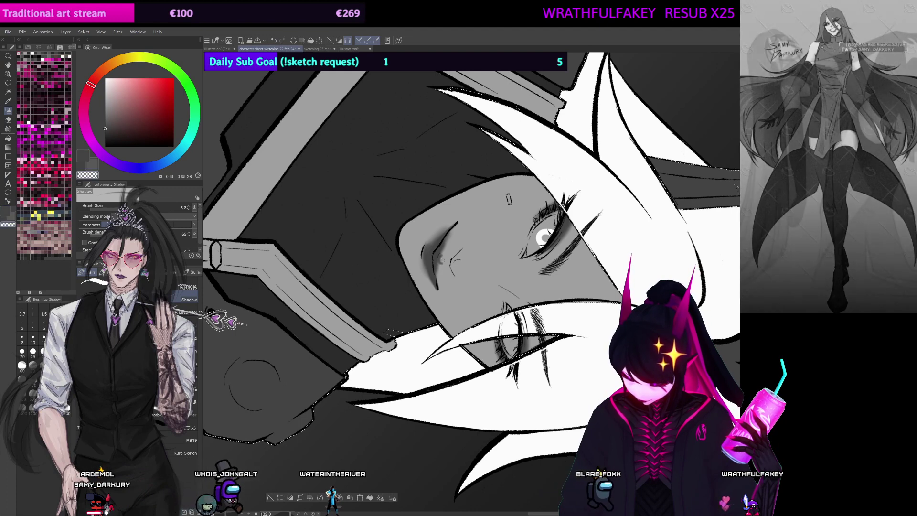
Step: Sample the light skin gray and softly lighten the lower lip with the Shadow brush at about size 54, undoing the last oversized stroke
{"action": "left_click", "coordinate": [441, 260], "text": "alt"}
{"action": "key", "text": "bracketright"}
{"action": "key", "text": "bracketright"}
{"action": "key", "text": "bracketright"}
{"action": "key", "text": "bracketright"}
{"action": "key", "text": "bracketright"}
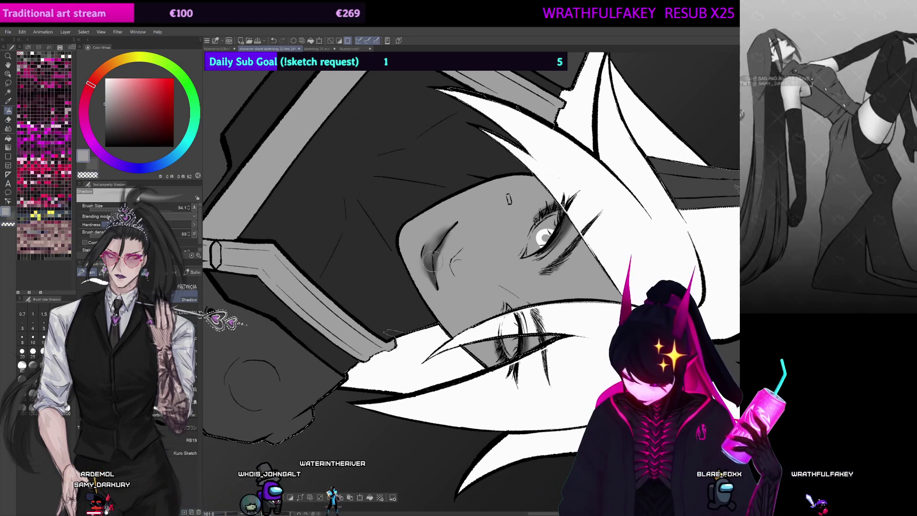
{"action": "left_click_drag", "start_coordinate": [431, 248], "coordinate": [432, 270]}
{"action": "key", "text": "ctrl+at"}
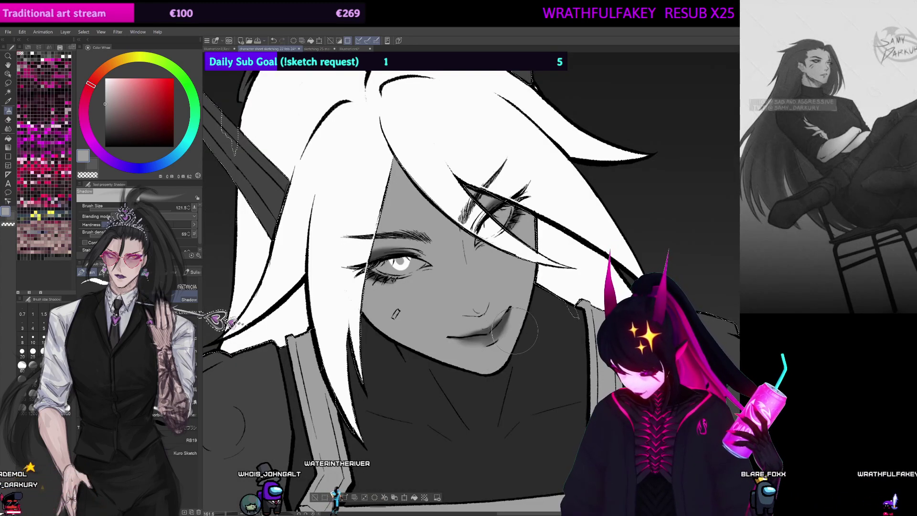
{"action": "left_click_drag", "start_coordinate": [499, 347], "coordinate": [514, 383]}
{"action": "key", "text": "ctrl+z"}
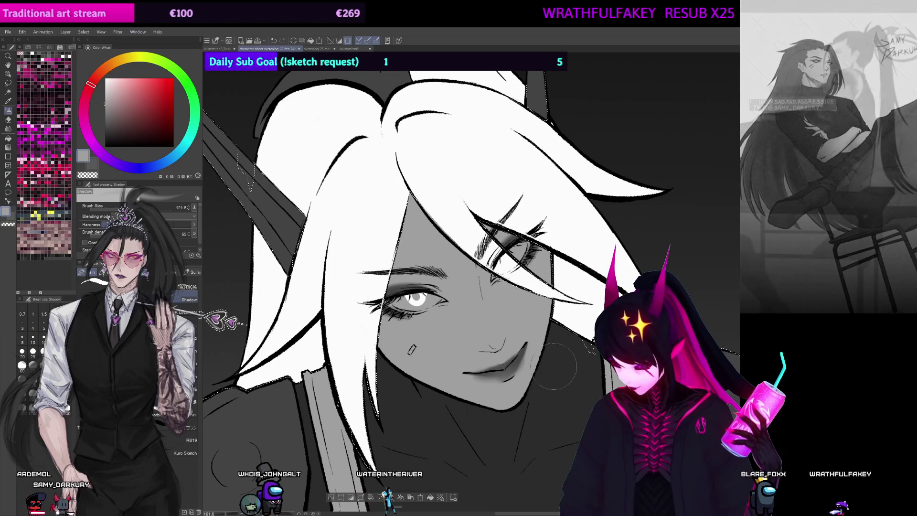
Step: Sample dark grays from the lips and touch up the lip shading near the mouth's corner with the Shadow brush at about size 26
{"action": "key", "text": "bracketleft"}
{"action": "key", "text": "bracketleft"}
{"action": "key", "text": "bracketleft"}
{"action": "key", "text": "bracketleft"}
{"action": "key", "text": "bracketleft"}
{"action": "left_click", "coordinate": [503, 370], "text": "alt"}
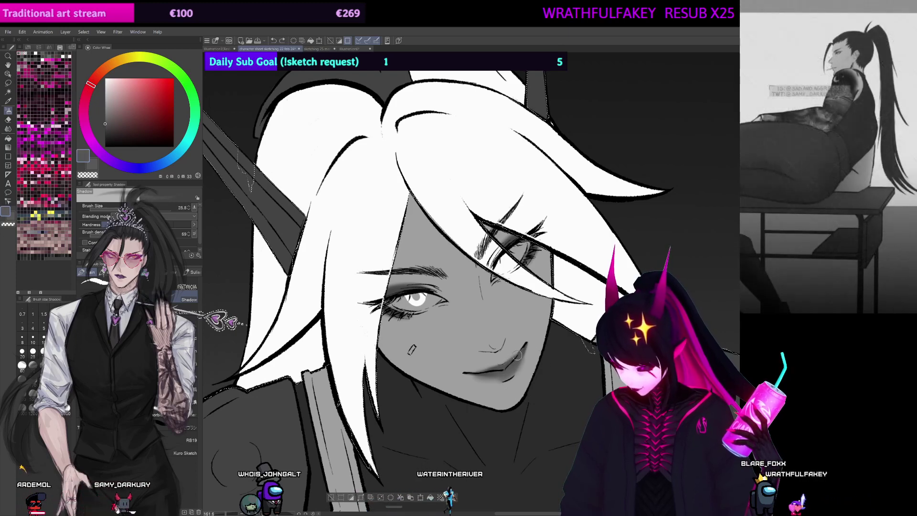
{"action": "left_click", "coordinate": [518, 356], "text": "alt"}
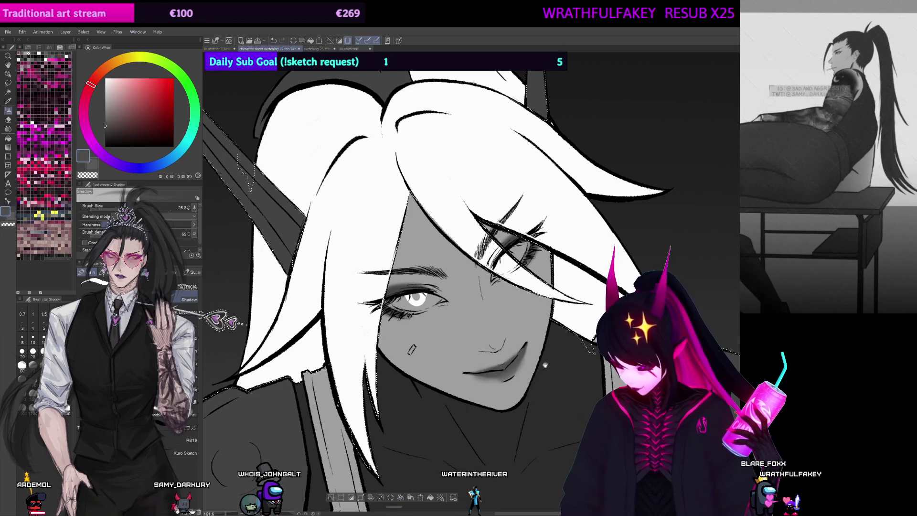
Step: Clear the selection, show the darkening gradient over the figure again, and soften it around the uncovered eye
{"action": "left_click_drag", "start_coordinate": [545, 365], "coordinate": [567, 376]}
{"action": "key", "text": "ctrl+minus"}
{"action": "key", "text": "ctrl+minus"}
{"action": "left_click_drag", "start_coordinate": [584, 283], "coordinate": [636, 250]}
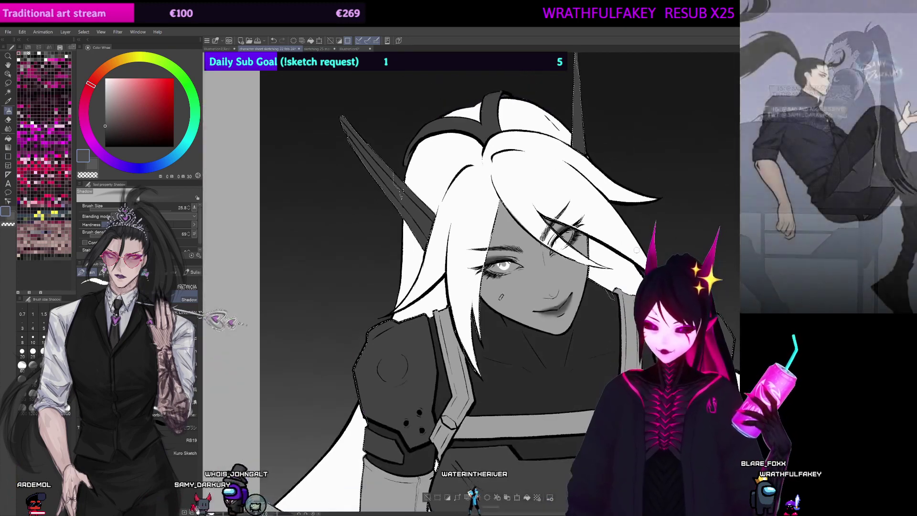
{"action": "scroll", "coordinate": [637, 249], "scroll_direction": "down", "scroll_amount": 6}
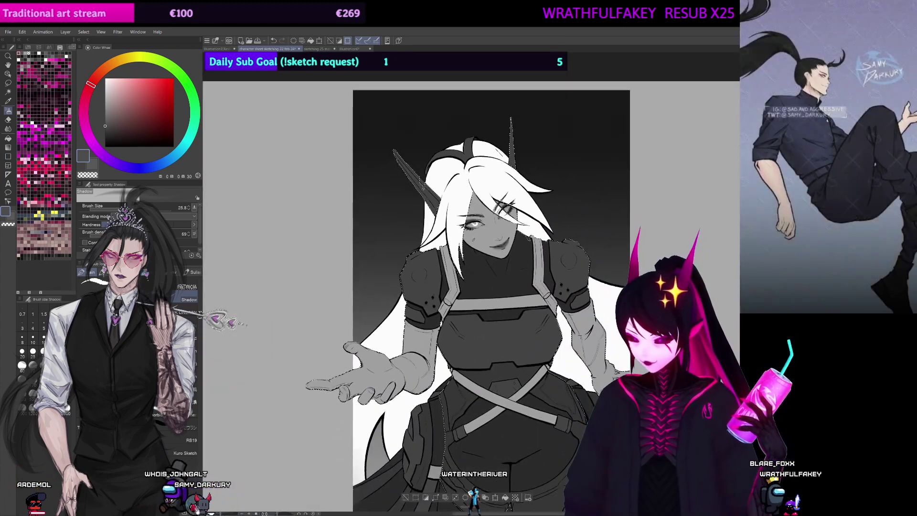
{"action": "mouse_move", "coordinate": [469, 233]}
{"action": "left_mouse_down"}
{"action": "mouse_move", "coordinate": [466, 243]}
{"action": "mouse_move", "coordinate": [482, 241]}
{"action": "left_mouse_up"}
{"action": "key", "text": "c"}
{"action": "key", "text": "ctrl+d"}
{"action": "key", "text": "c"}
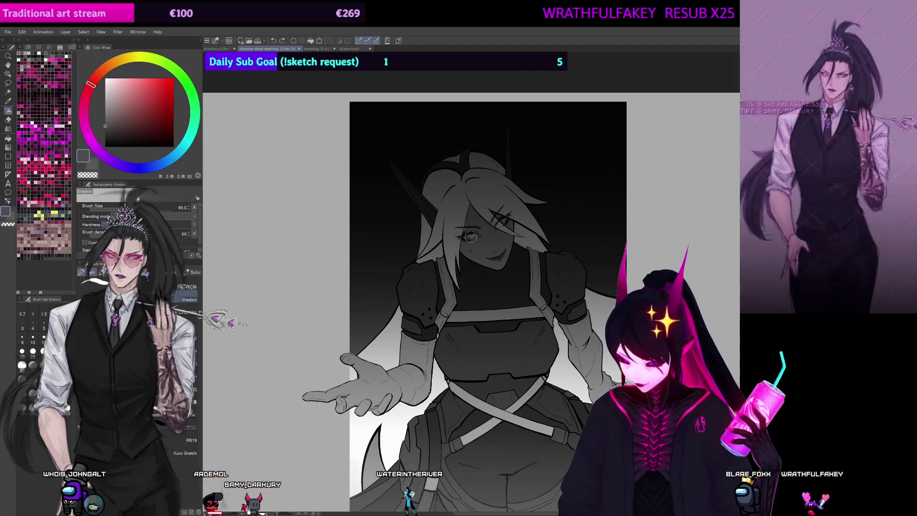
Step: Examine the darkening gradient's effect on the whole figure and canvas at different zoom levels
{"action": "left_click_drag", "start_coordinate": [554, 219], "coordinate": [553, 213]}
{"action": "left_click_drag", "start_coordinate": [633, 165], "coordinate": [643, 168]}
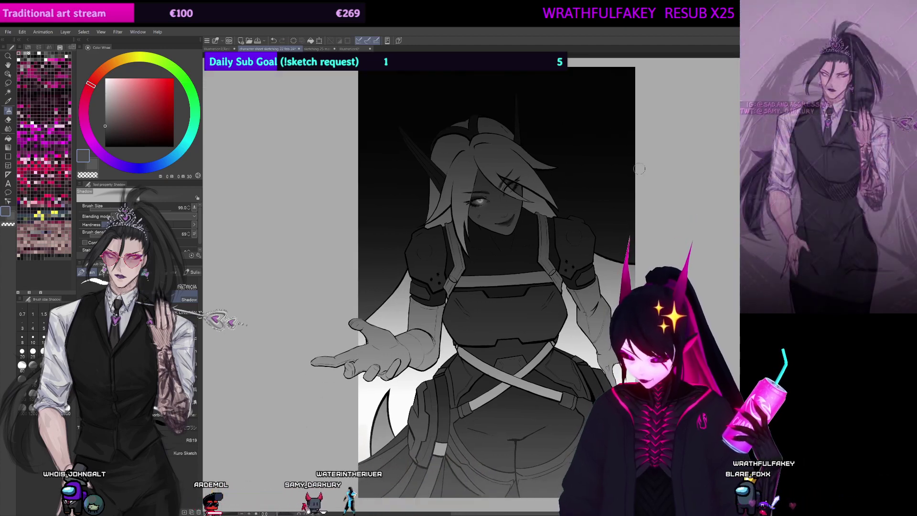
{"action": "mouse_move", "coordinate": [605, 266]}
{"action": "left_mouse_down"}
{"action": "mouse_move", "coordinate": [589, 265]}
{"action": "mouse_move", "coordinate": [607, 265]}
{"action": "mouse_move", "coordinate": [588, 284]}
{"action": "left_mouse_up"}
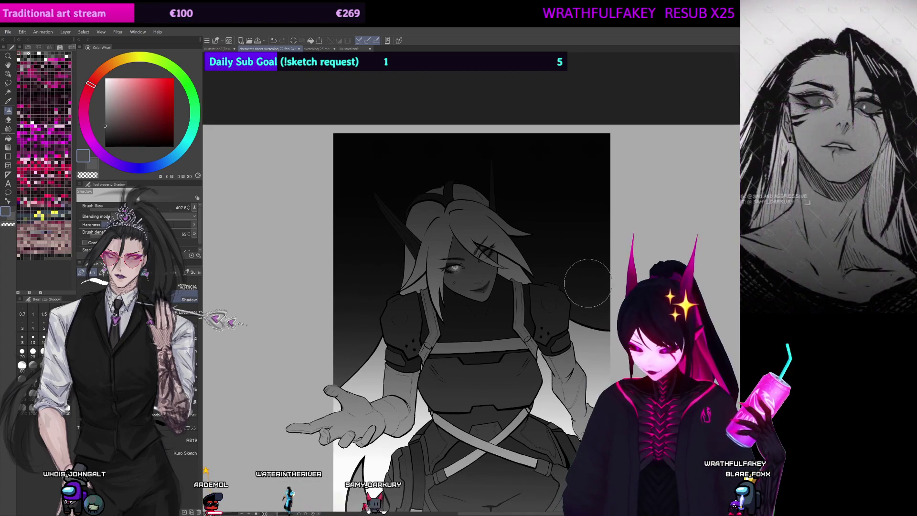
{"action": "scroll", "coordinate": [582, 325], "scroll_direction": "down", "scroll_amount": 1}
{"action": "mouse_move", "coordinate": [603, 382]}
{"action": "left_mouse_down"}
{"action": "mouse_move", "coordinate": [596, 325]}
{"action": "mouse_move", "coordinate": [606, 371]}
{"action": "left_mouse_up"}
{"action": "scroll", "coordinate": [591, 354], "scroll_direction": "down", "scroll_amount": 1}
{"action": "scroll", "coordinate": [551, 355], "scroll_direction": "up", "scroll_amount": 1}
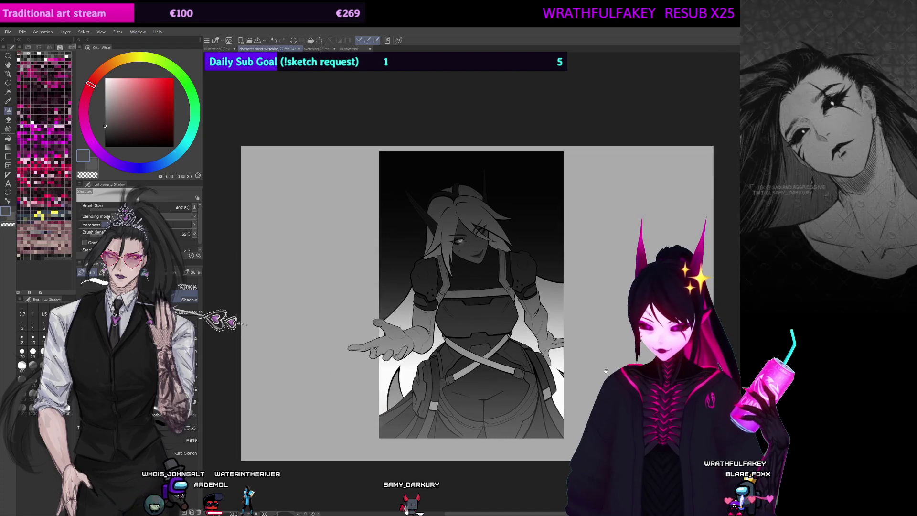
{"action": "scroll", "coordinate": [606, 371], "scroll_direction": "up", "scroll_amount": 3}
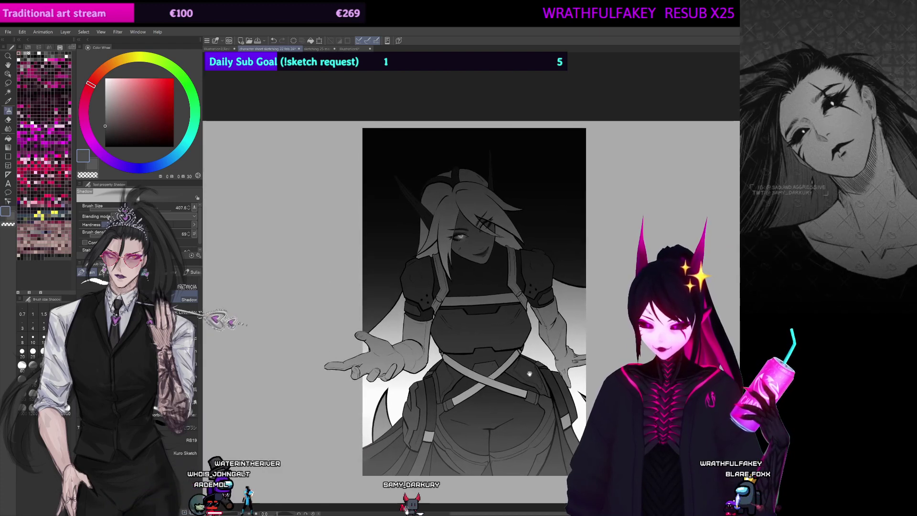